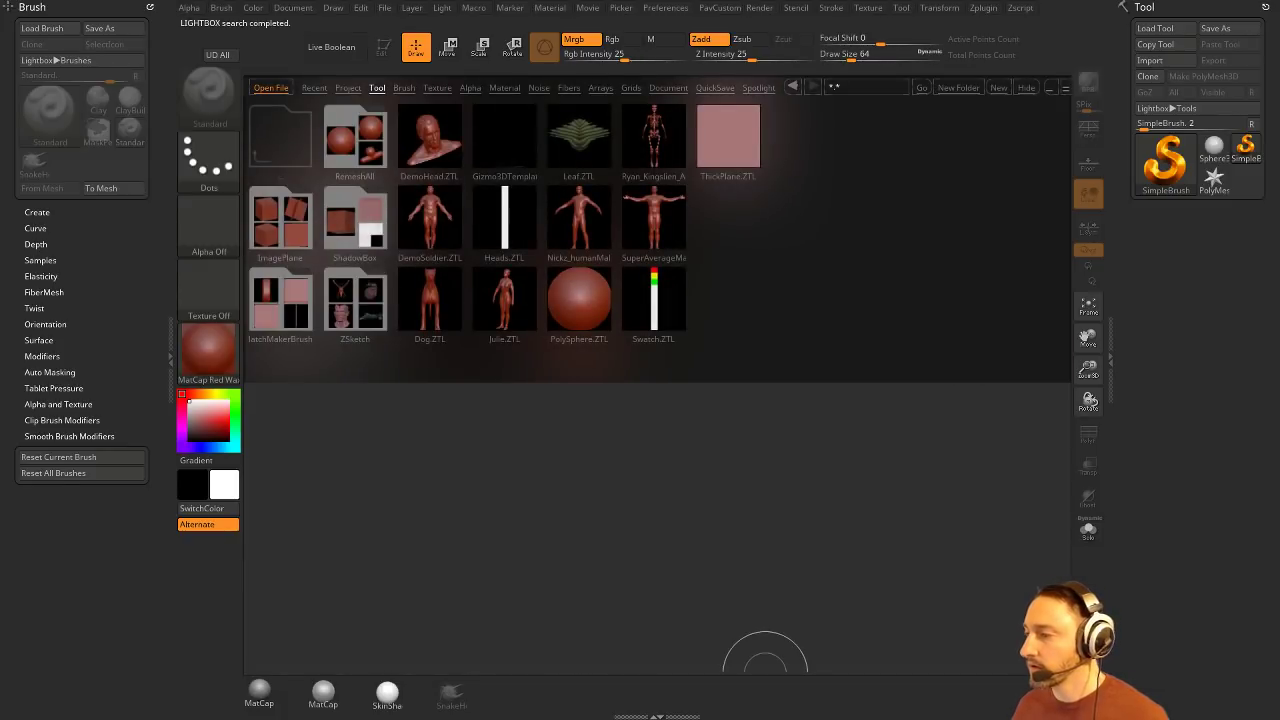
Step: Load the Nickz_humanMaleAverage figure, enter Edit mode and face it to the front
double_click(570, 218)
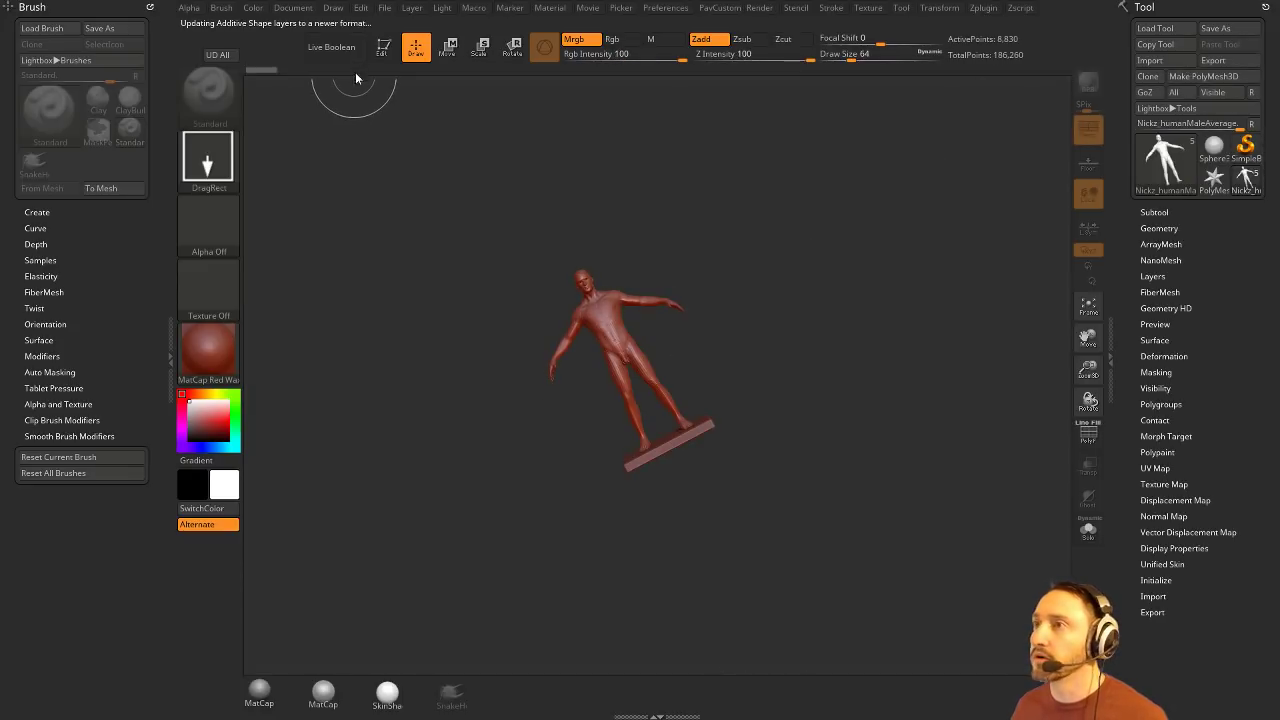
key(t)
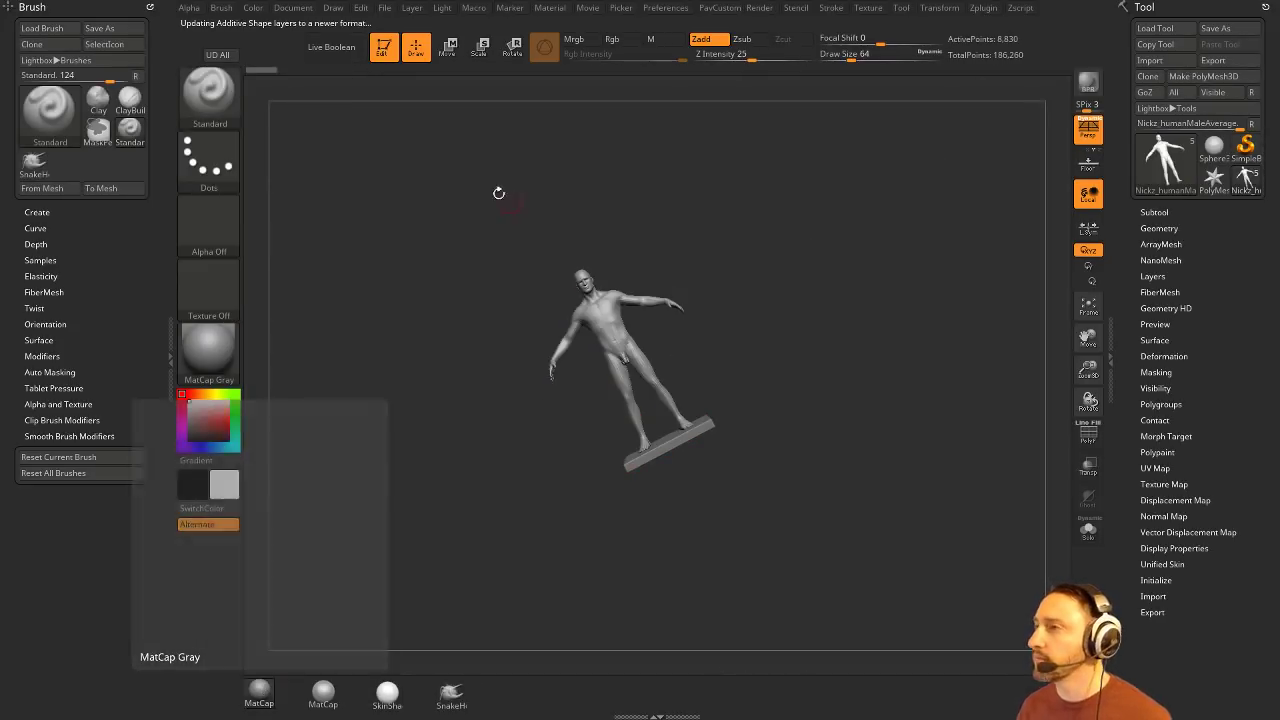
drag(615, 231, 720, 420)
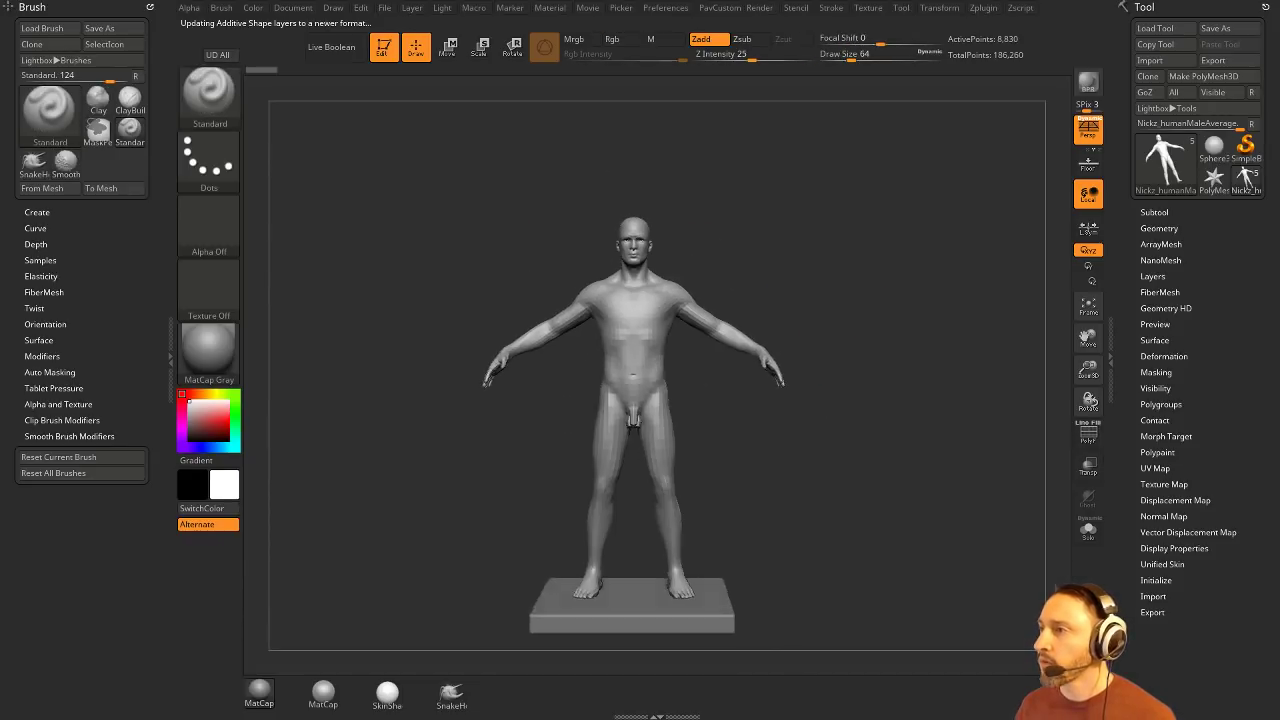
Step: Turn off perspective and frame the figure in a three-quarter view
alt+drag(967, 225, 997, 241)
click(1086, 130)
drag(886, 266, 940, 314)
click(1083, 318)
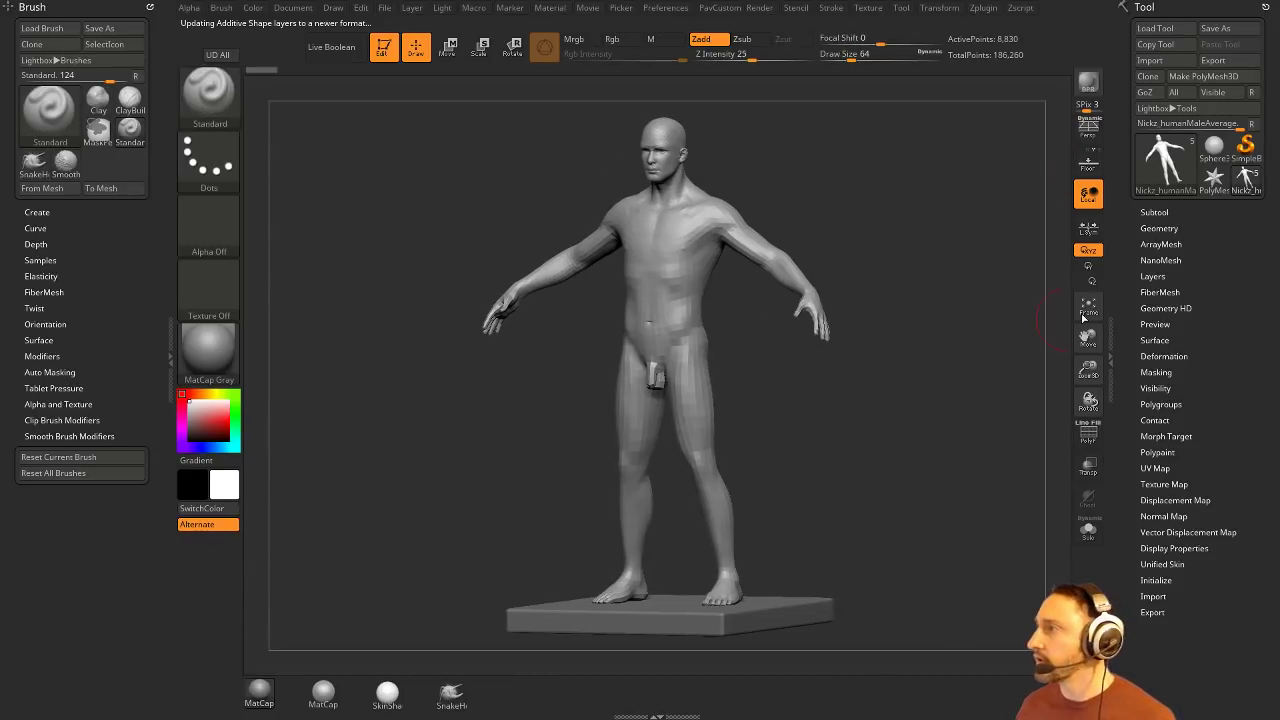
key(shift)
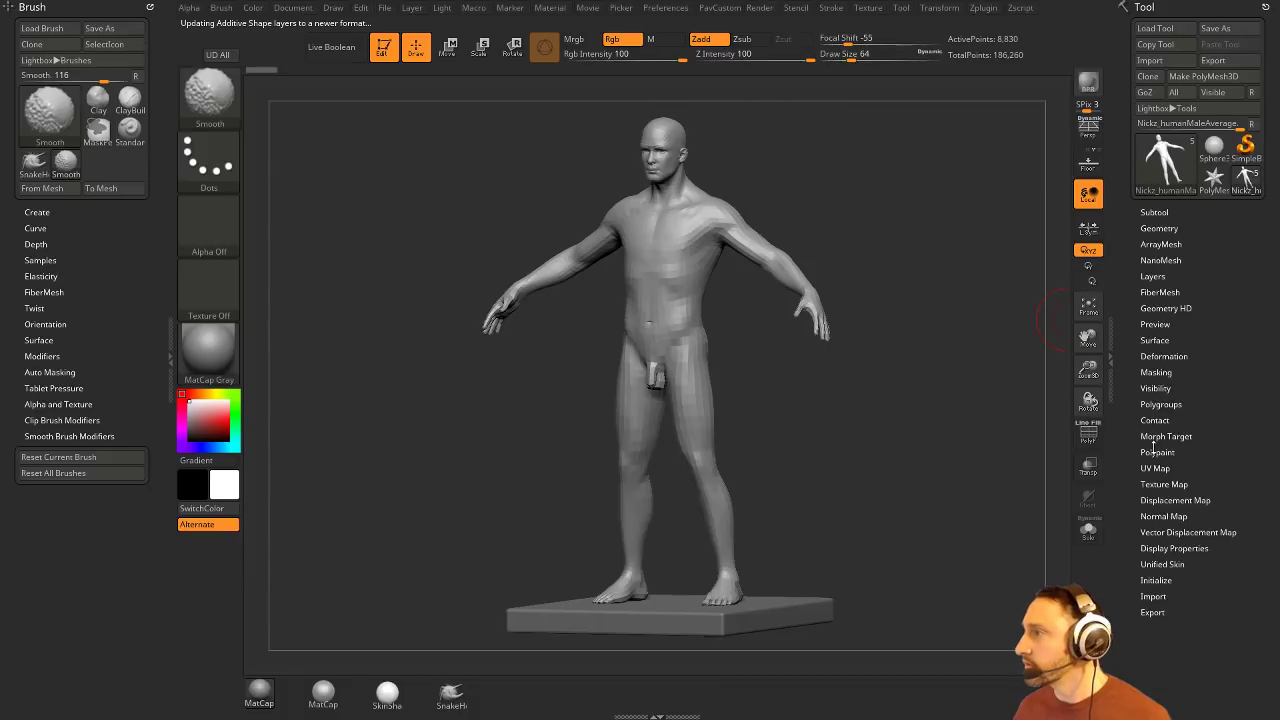
Step: Bake all of the figure's layers into the mesh
click(1156, 276)
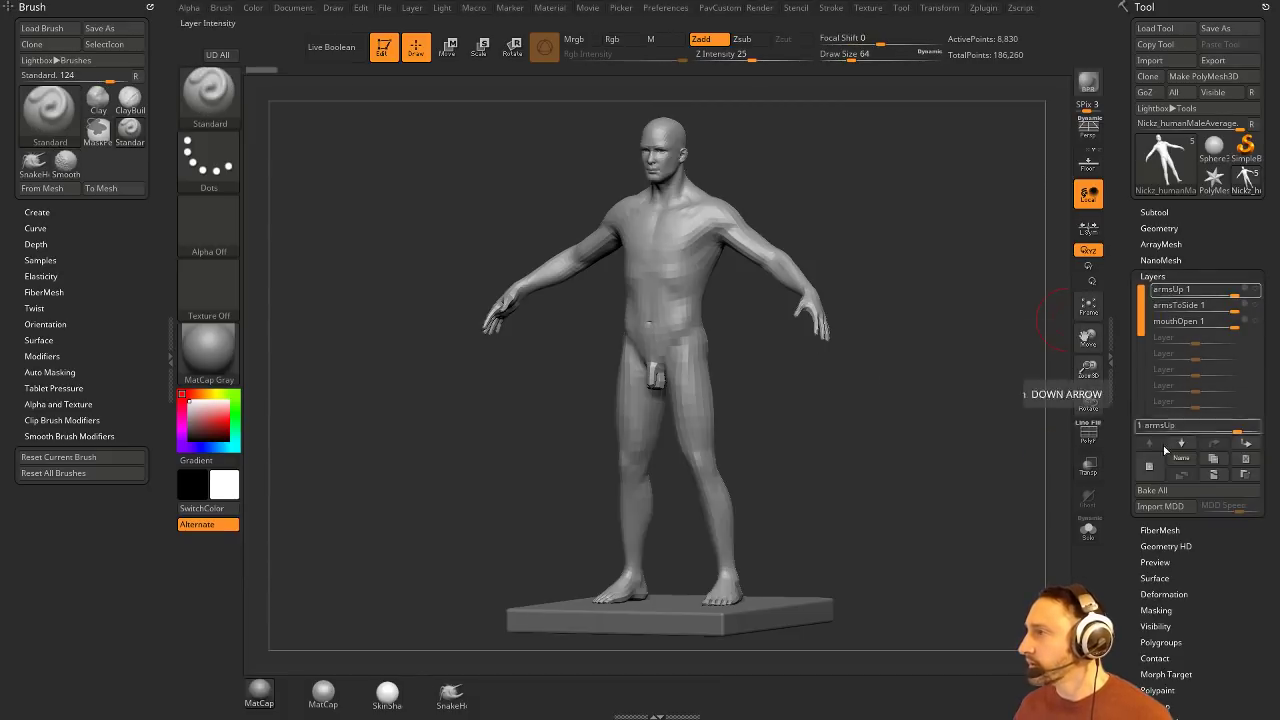
click(1156, 491)
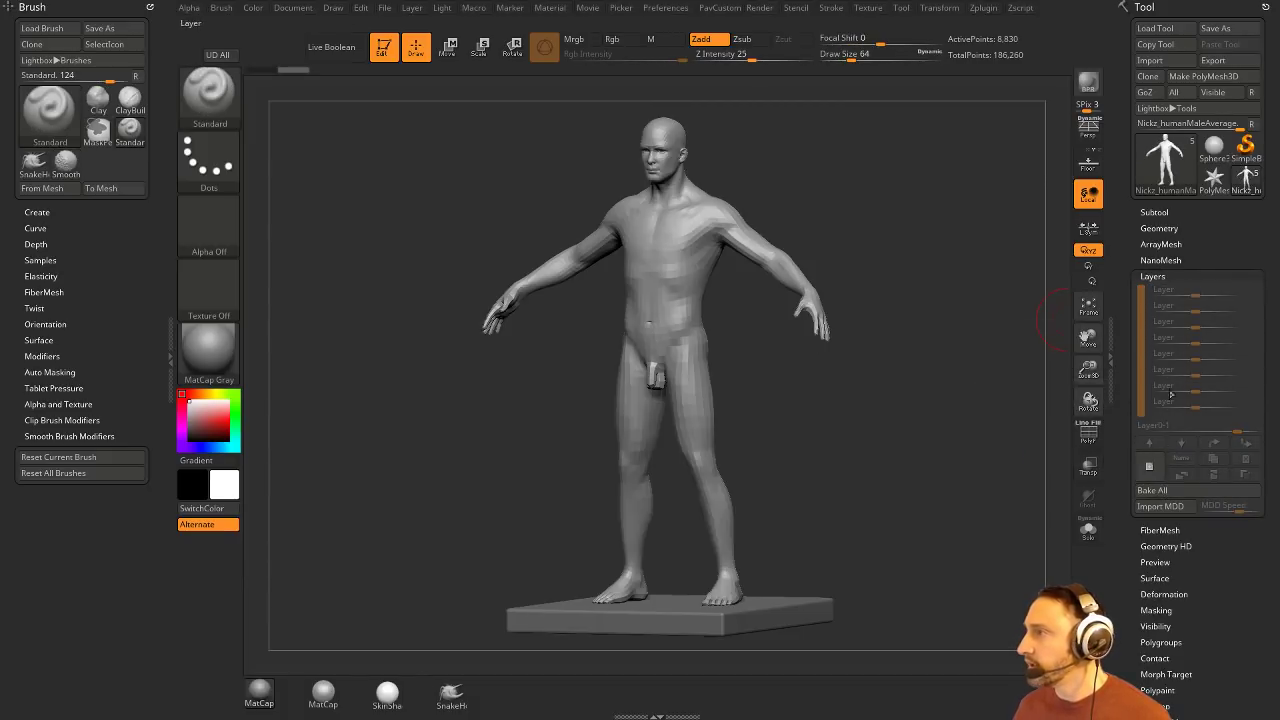
shift+click(1157, 276)
Step: Delete every subtool except the male body and accept the irreversible operation
click(1166, 214)
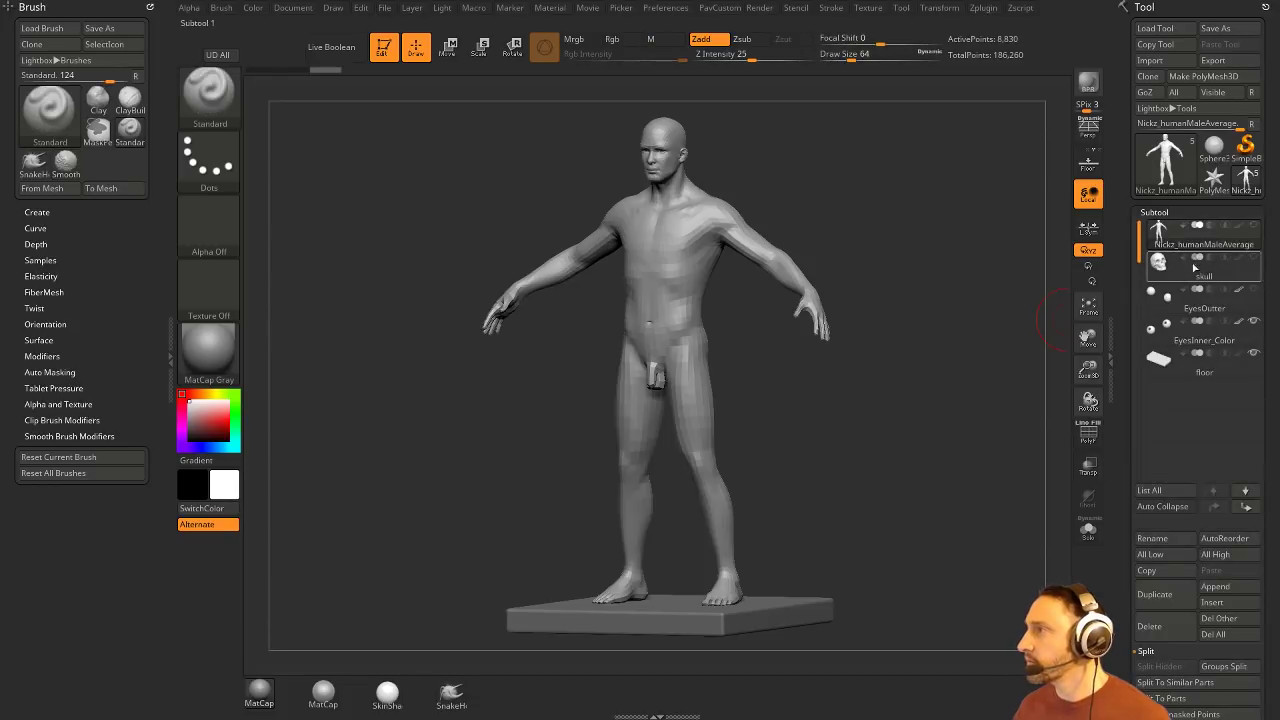
click(1215, 620)
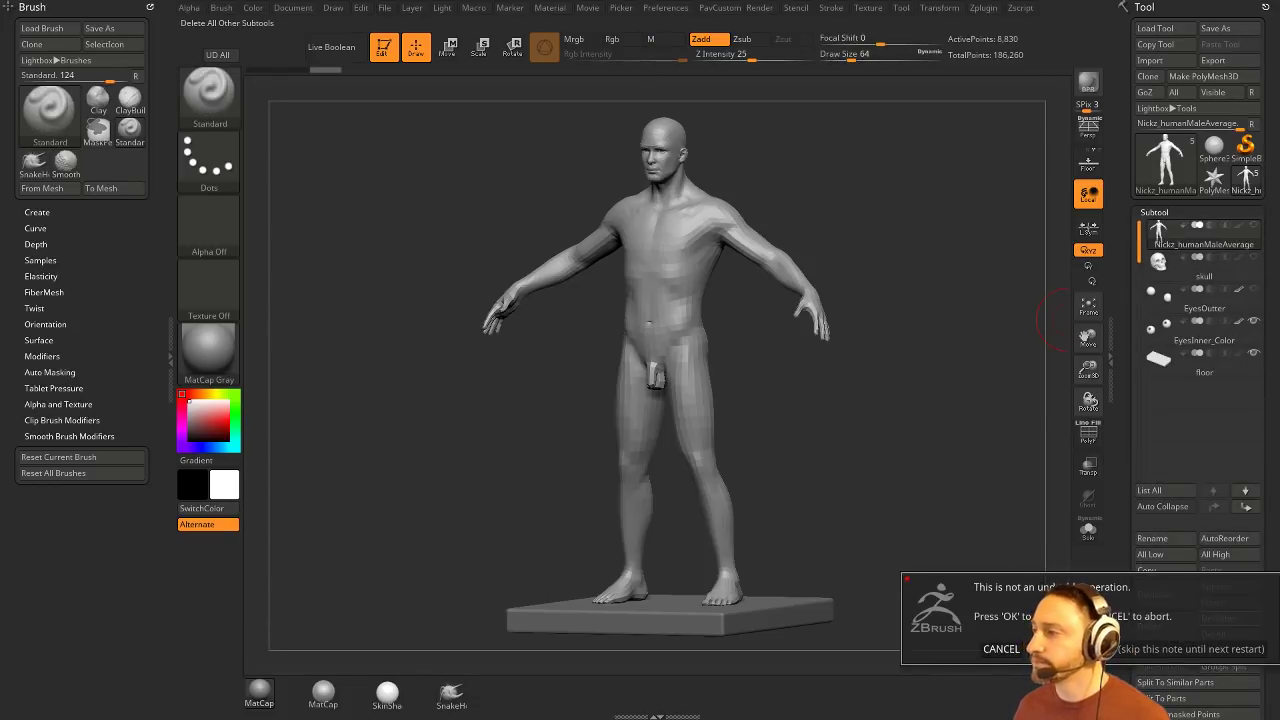
click(1040, 649)
shift+drag(943, 357, 978, 385)
drag(978, 385, 1054, 406)
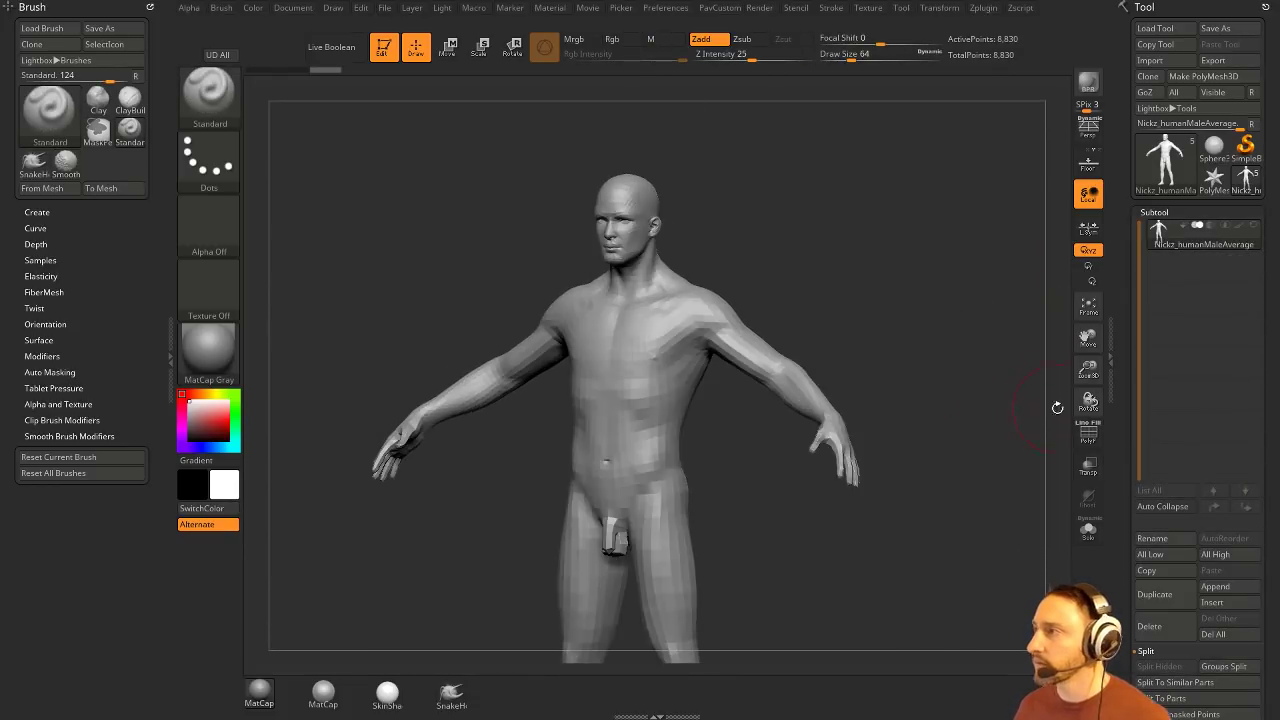
Step: Display the polyframe and hide the chest, abdomen and upper-arm polygroups of the body
key(shift+f)
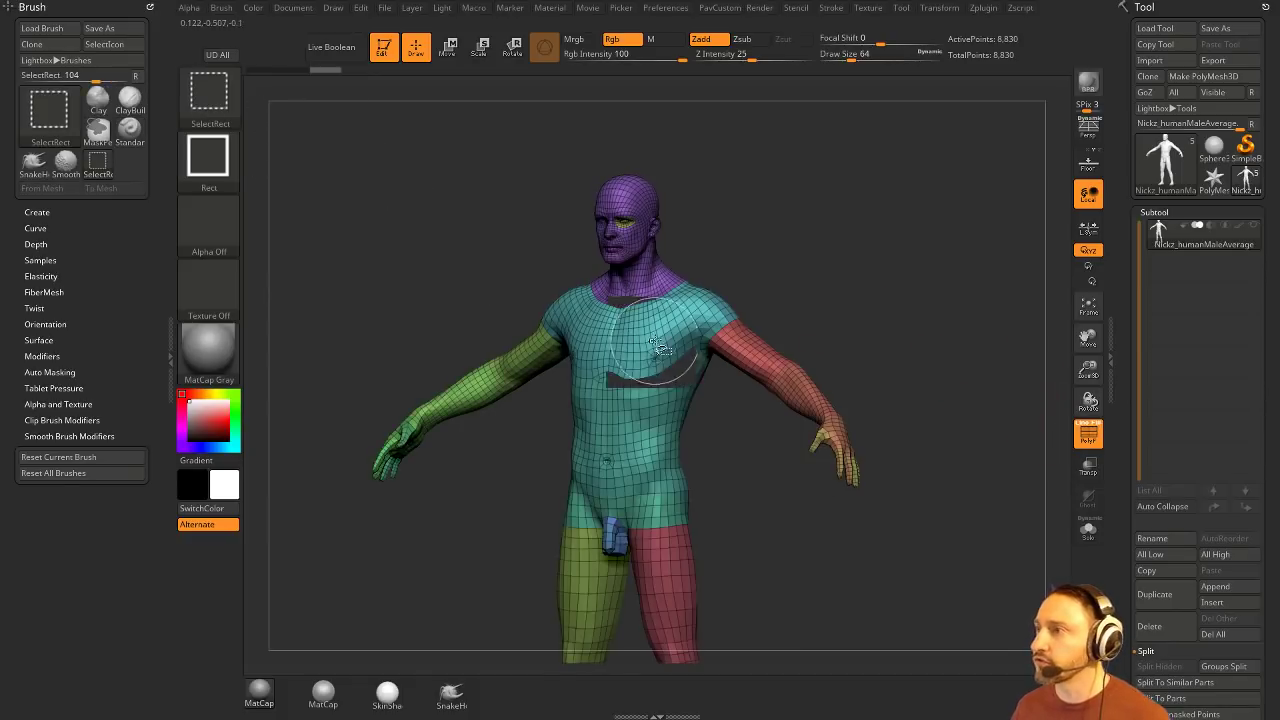
ctrl+shift+click(657, 344)
ctrl+shift+drag(769, 251, 780, 270)
ctrl+shift+click(640, 422)
drag(851, 328, 745, 332)
ctrl+shift+click(738, 333)
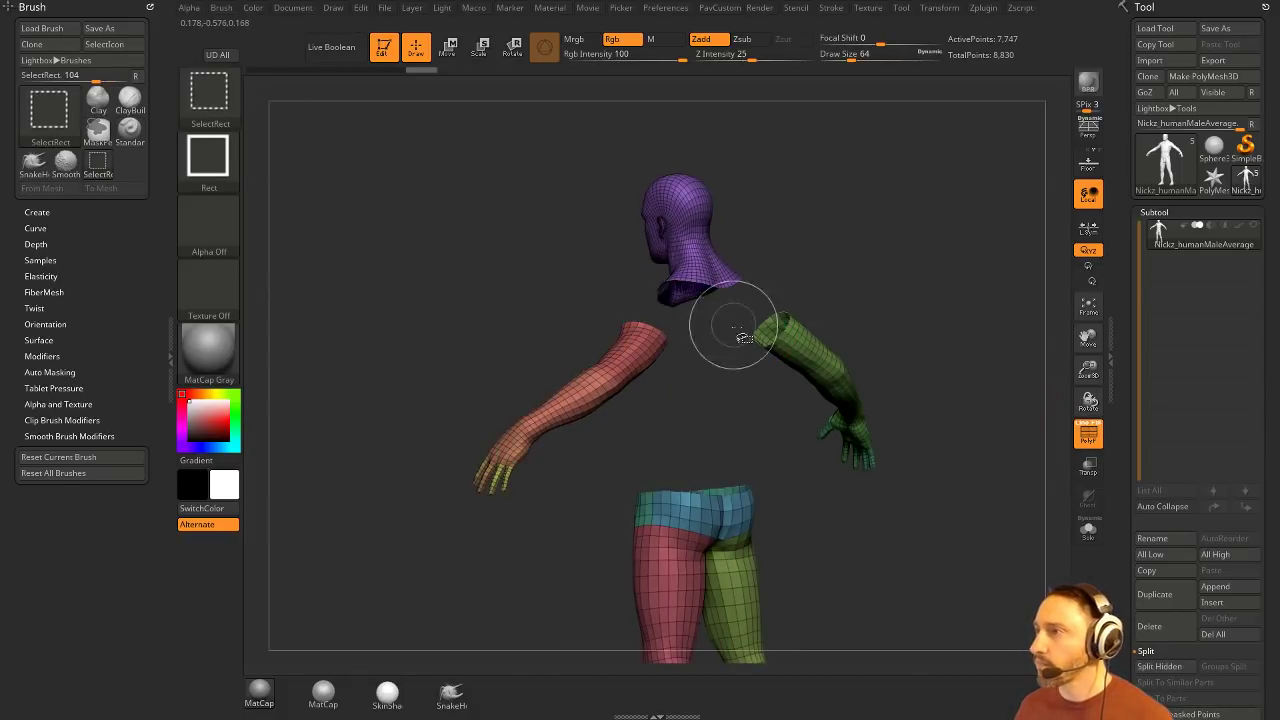
ctrl+alt+shift+click(651, 328)
ctrl+alt+shift+click(829, 343)
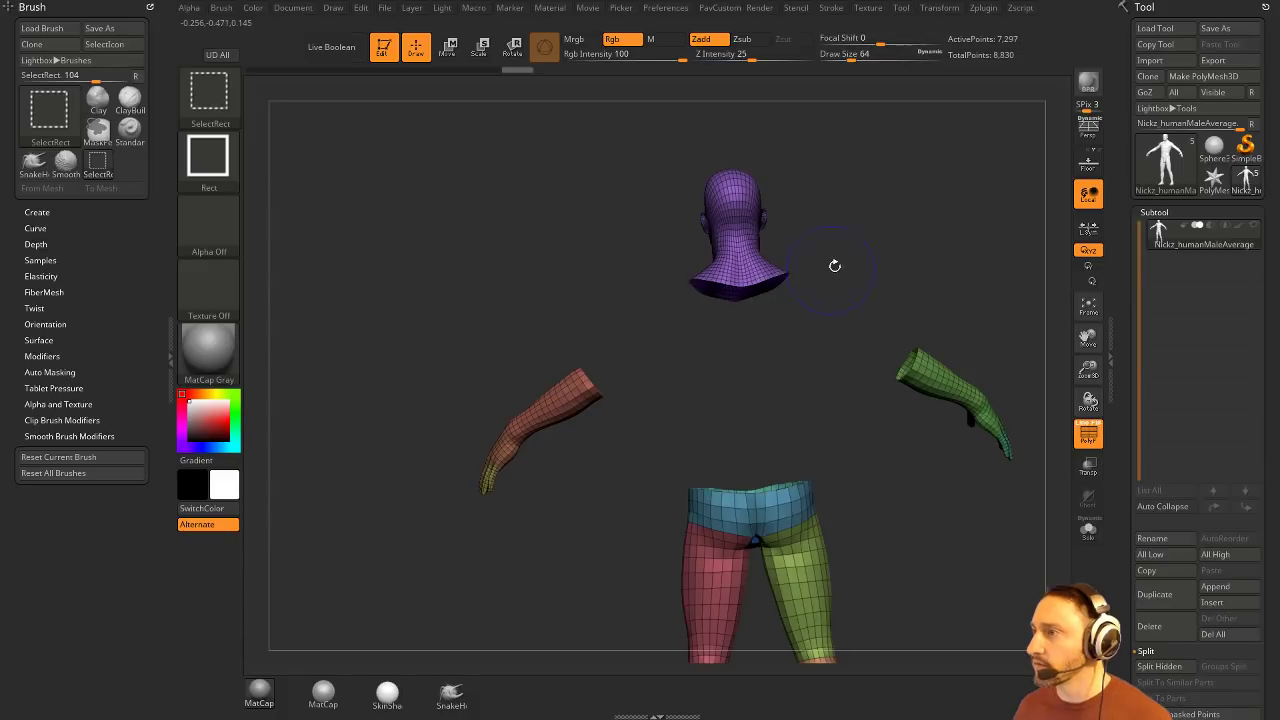
mouse_move(834, 266)
mouse_down()
mouse_move(933, 278)
mouse_move(975, 226)
mouse_move(740, 294)
mouse_move(833, 351)
mouse_move(772, 352)
mouse_up()
Step: Set the draw size to 16 and bring up the choice of selection, clip and slice brushes
key(s)
ctrl+shift+click(279, 123)
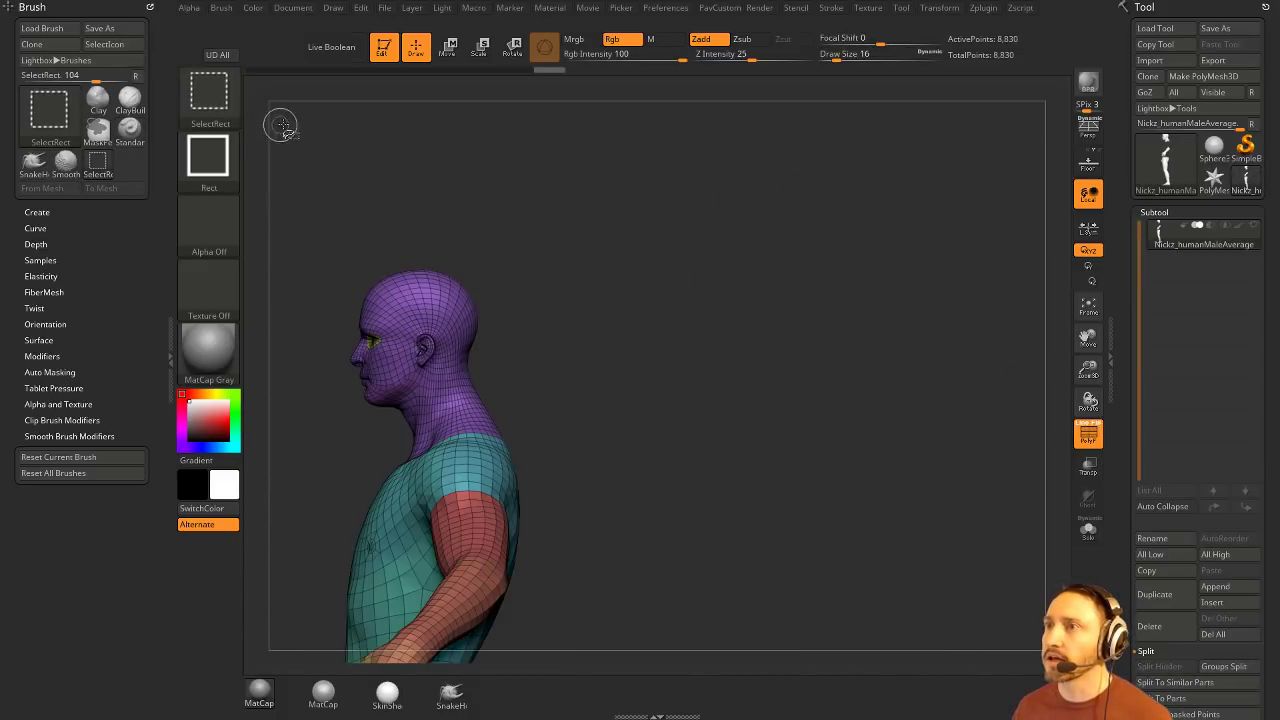
ctrl+shift+click(210, 97)
ctrl+shift+click(215, 108)
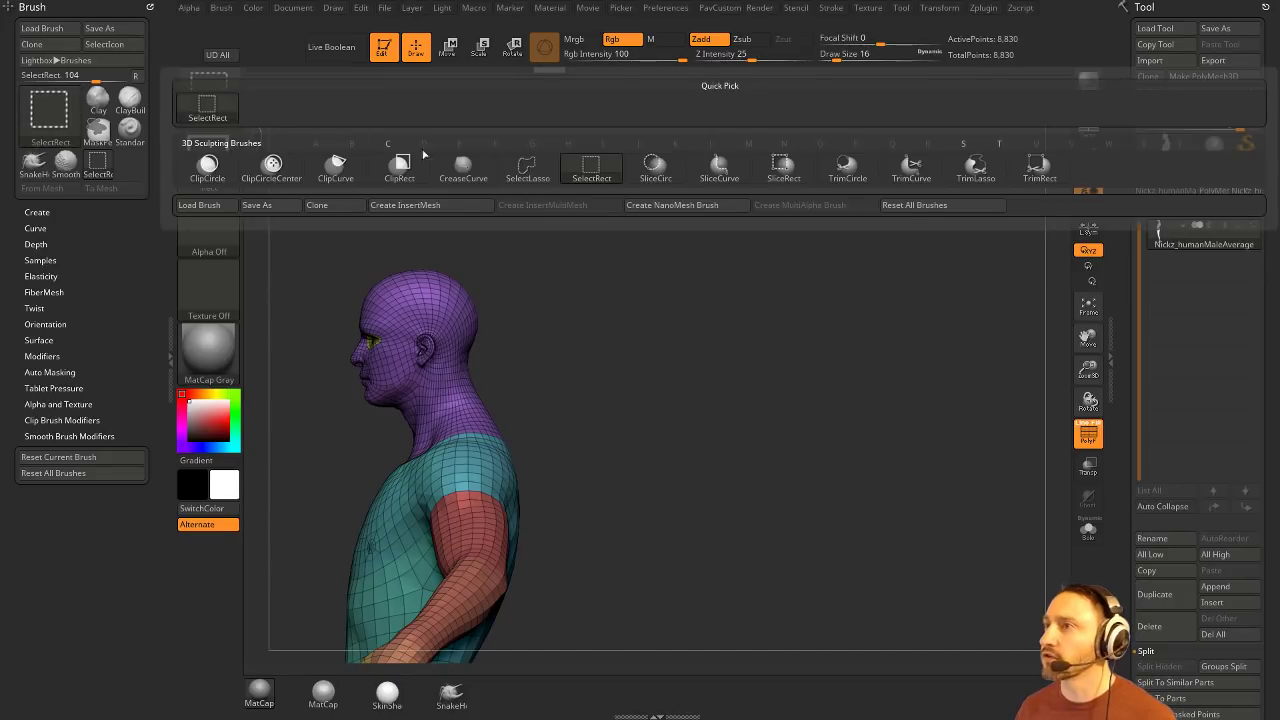
mouse_move(350, 181)
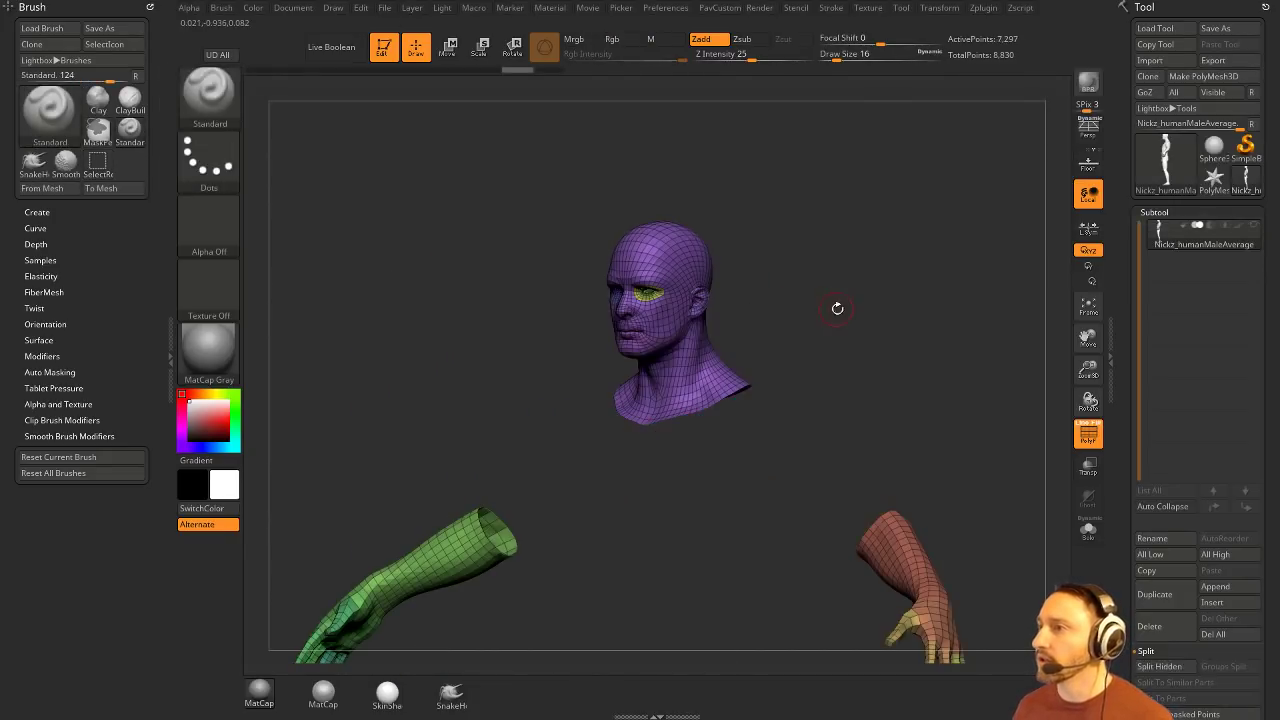
Step: Cut across the neck from the side with the SliceCurve brush to separate the head's polygroup from the lower neck
drag(837, 306, 651, 298)
key(ctrl+shift+b)
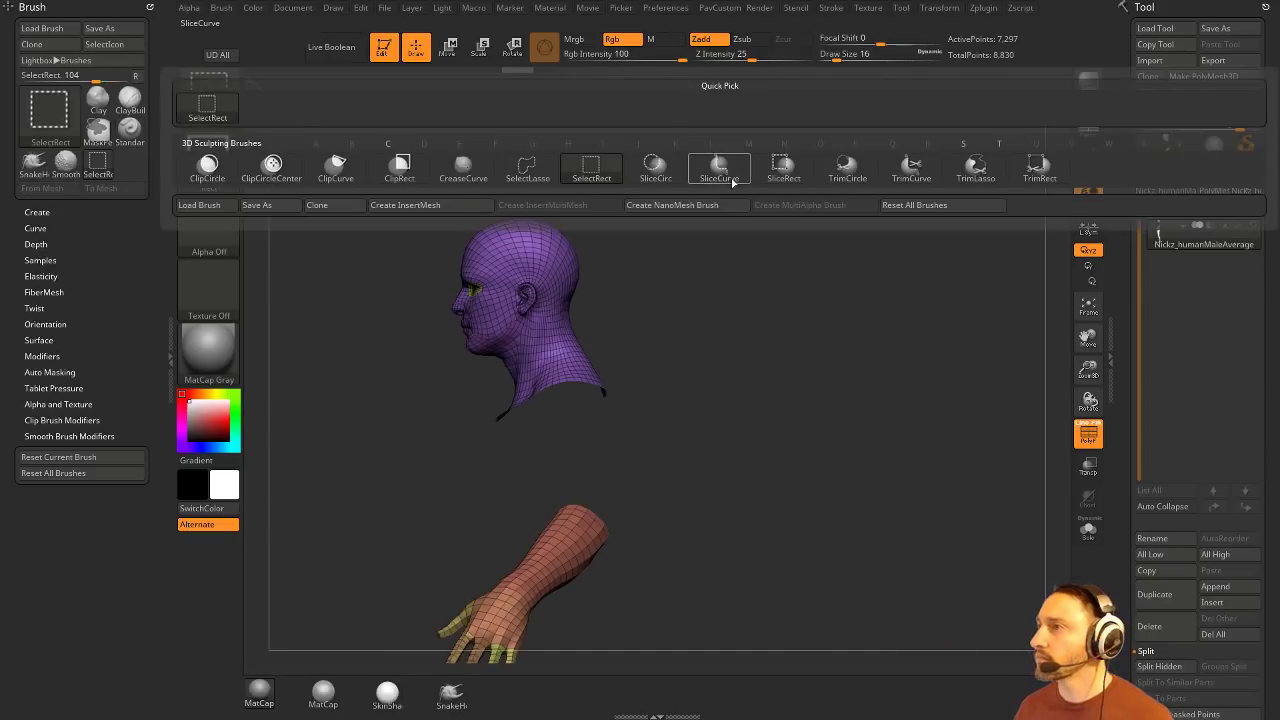
click(733, 181)
mouse_move(417, 380)
ctrl+shift+mouse_down()
mouse_move(774, 257)
mouse_move(786, 276)
ctrl+shift+mouse_up()
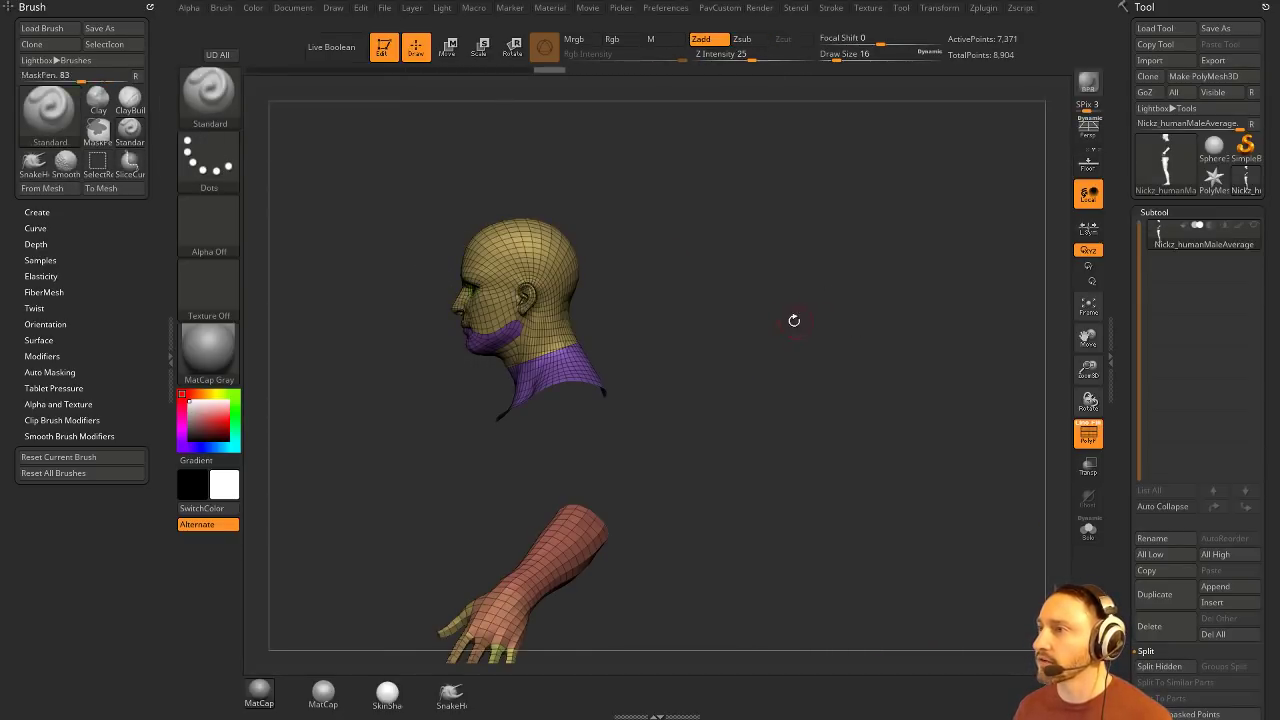
mouse_move(794, 320)
mouse_down()
mouse_move(831, 323)
mouse_move(822, 307)
mouse_up()
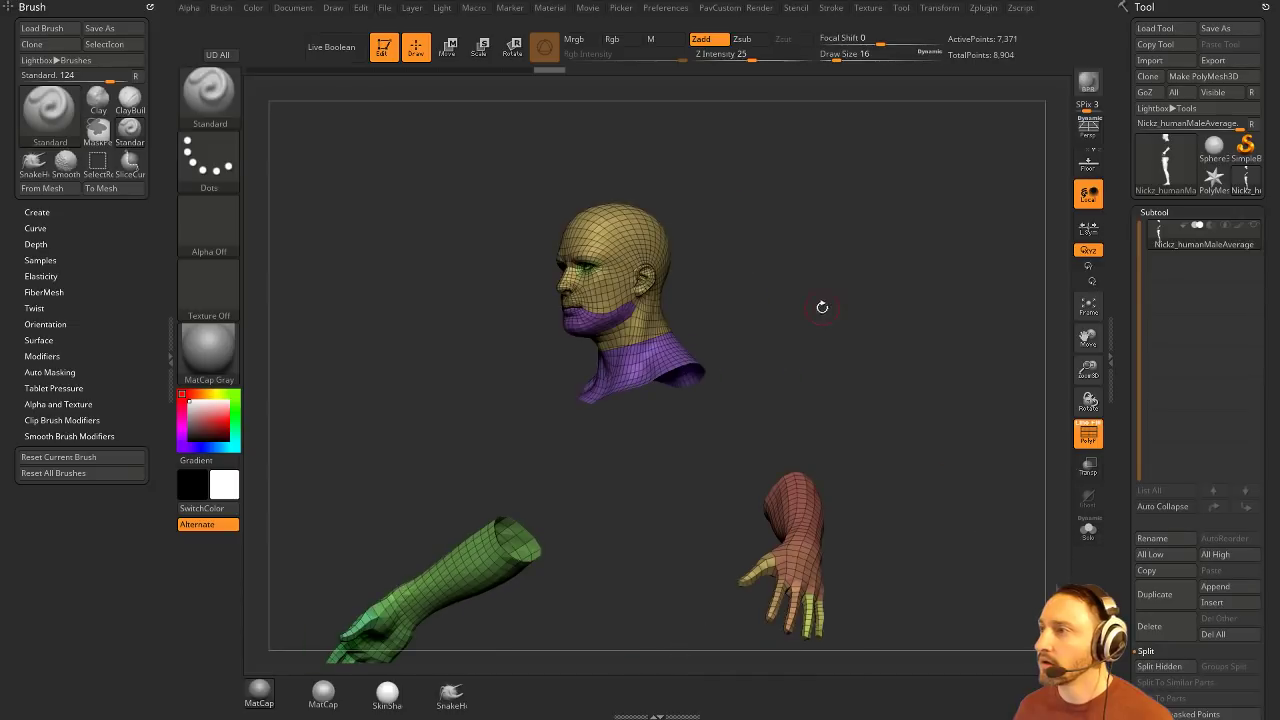
Step: Switch back to SelectRect and isolate the torso together with the lower neck and upper arms
key(ctrl+shift)
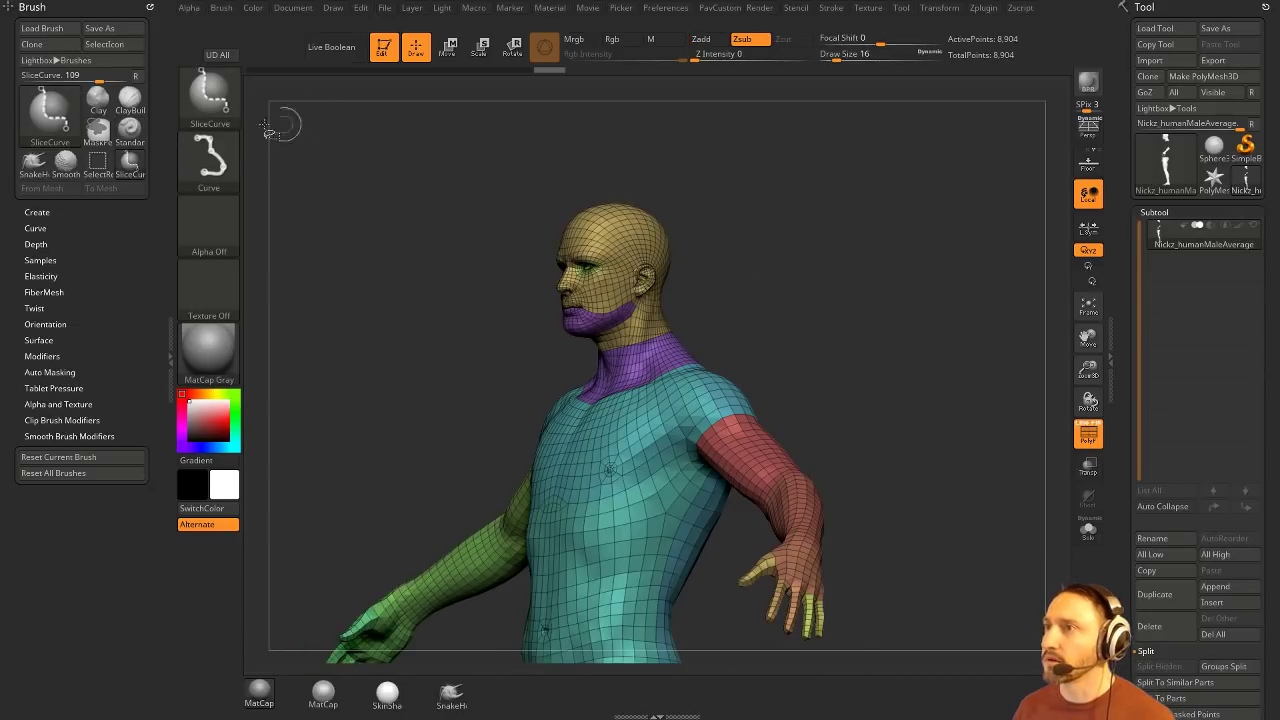
key(b)
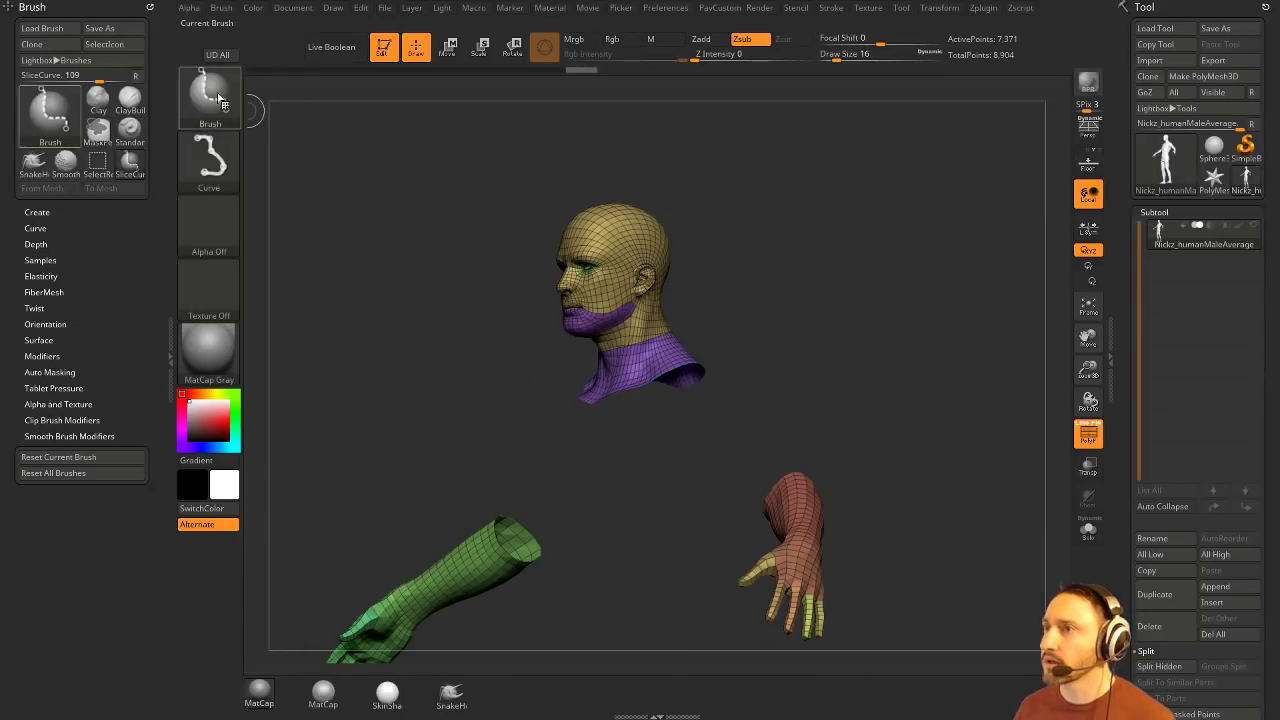
ctrl+shift+click(220, 98)
ctrl+shift+click(208, 97)
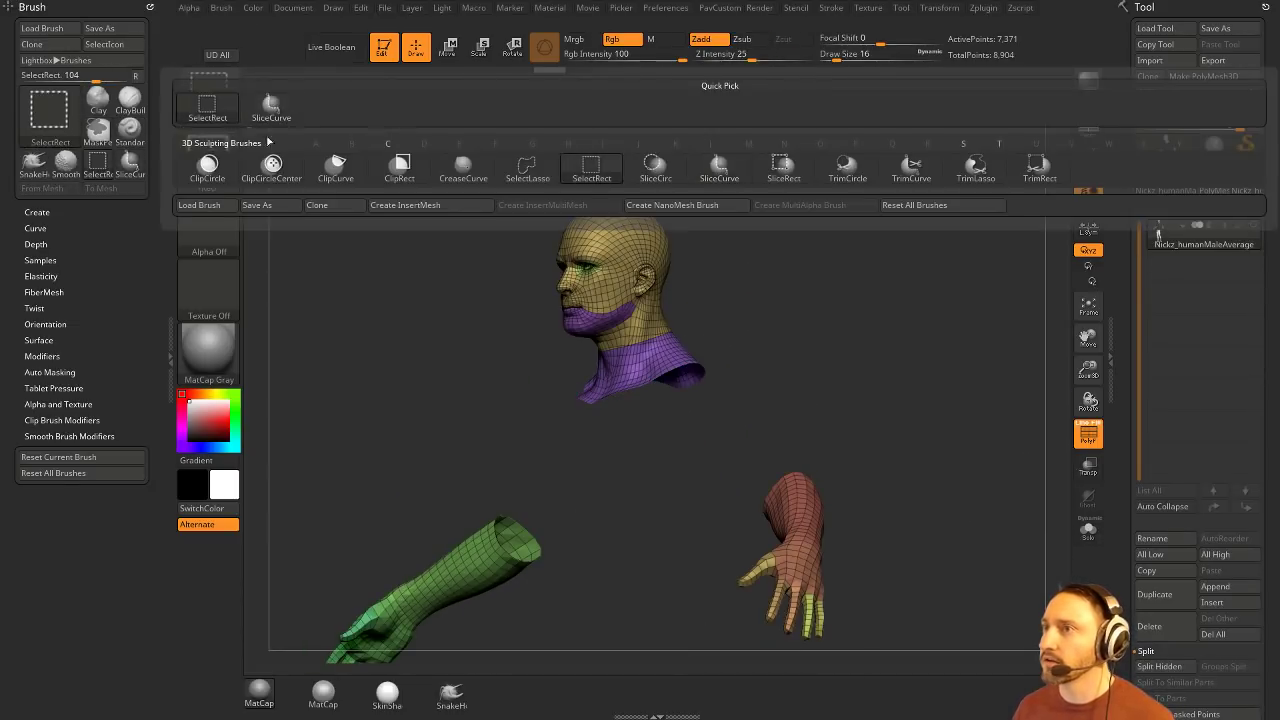
ctrl+shift+click(640, 362)
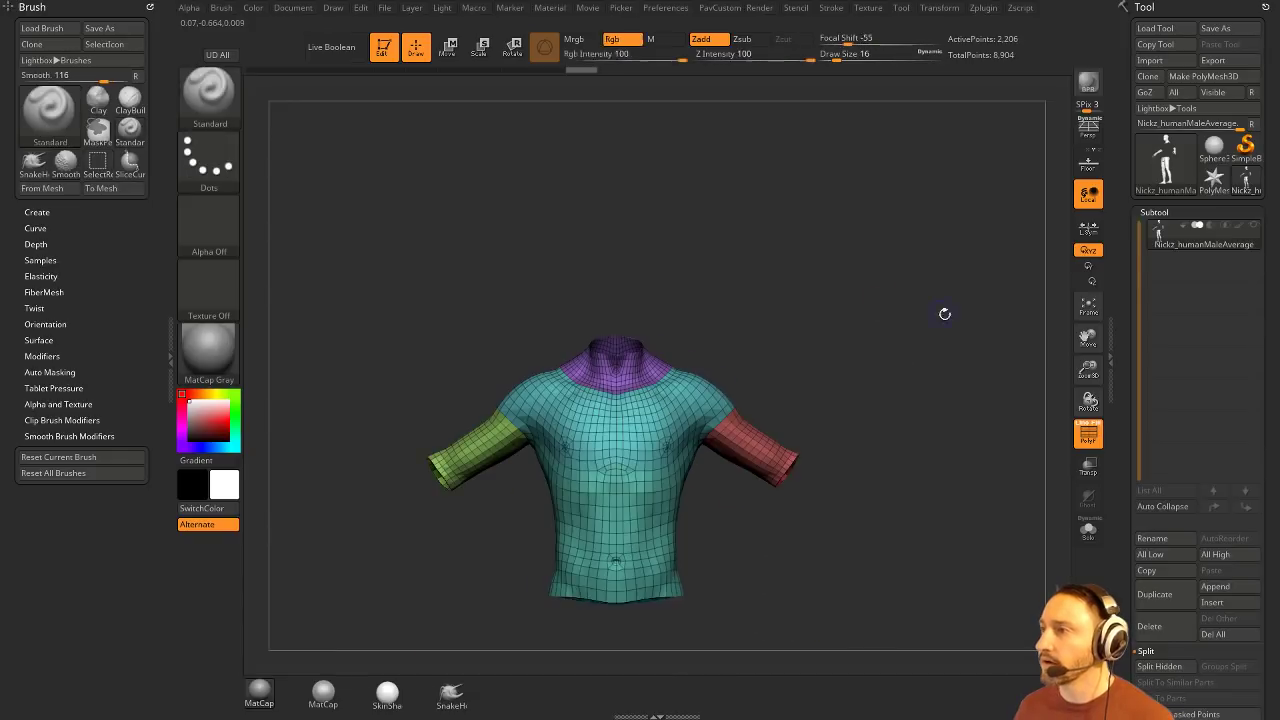
alt+drag(830, 274, 934, 384)
Step: Delete the hidden geometry and turn off Double-sided display for the torso
key(5)
click(828, 295)
key(5)
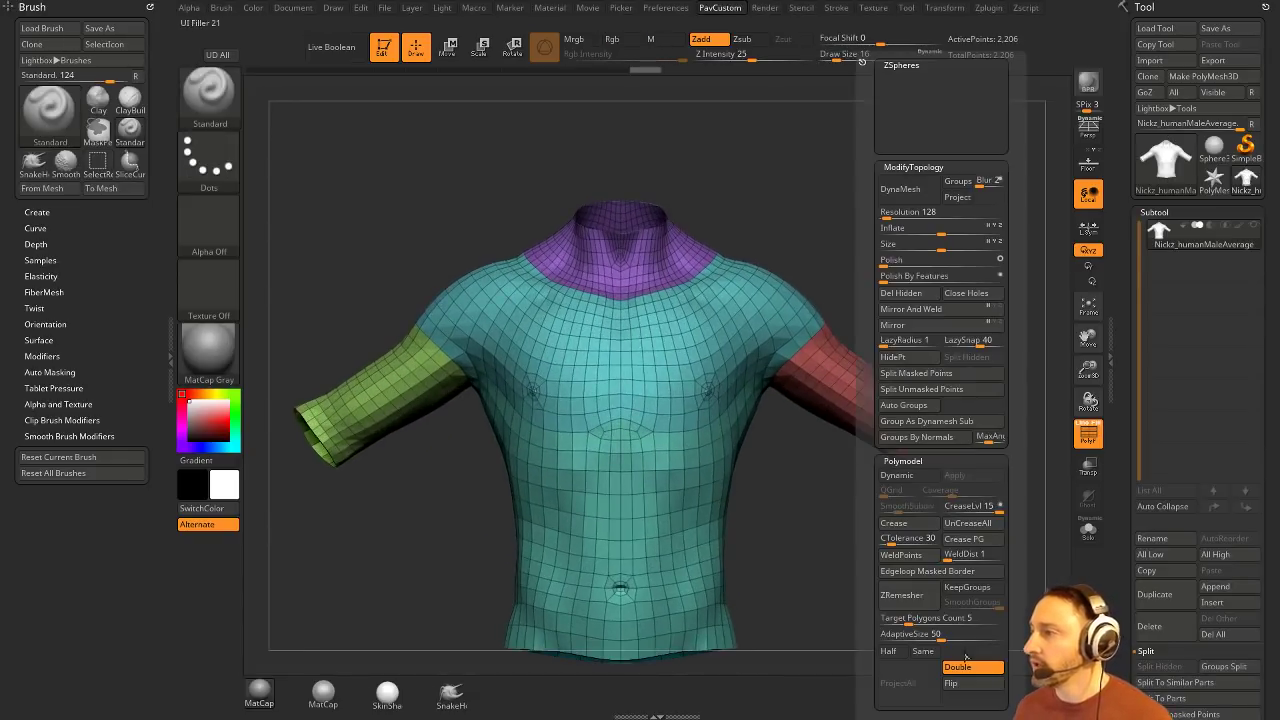
click(967, 665)
alt+drag(888, 232, 880, 238)
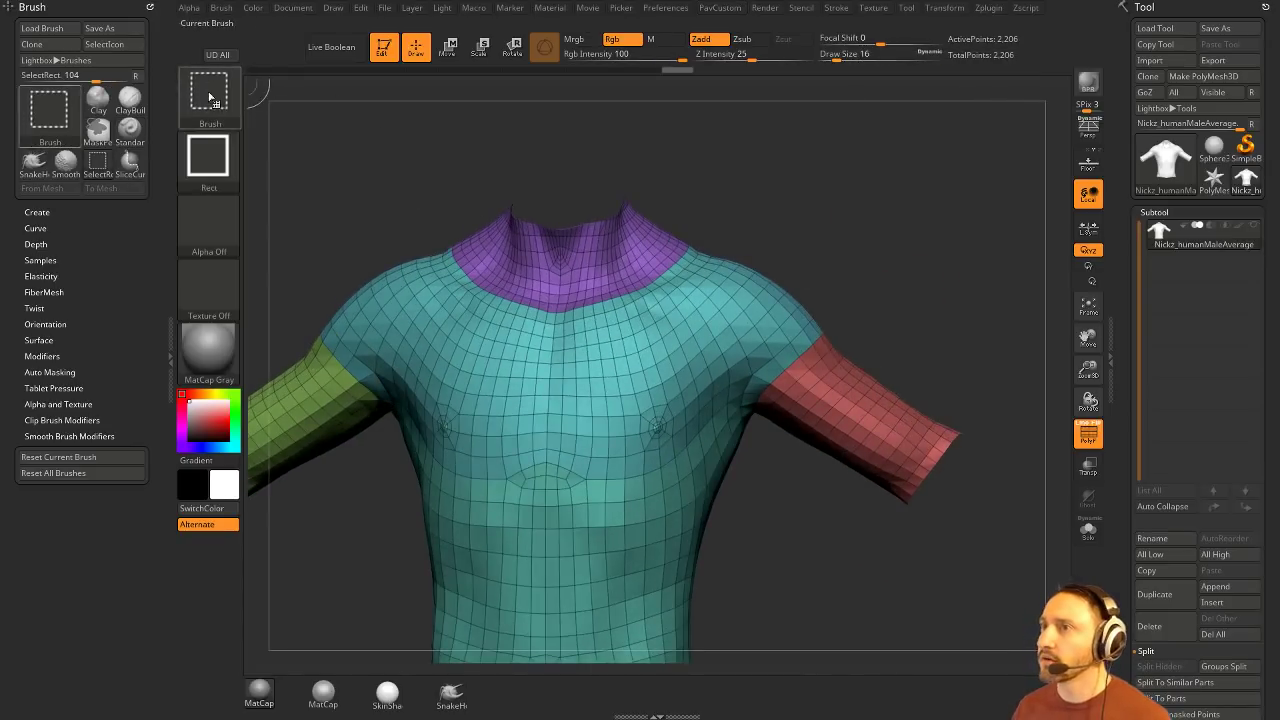
Step: Hide one edge loop around each upper arm with SelectLasso and regroup the separated pieces with Auto Groups
click(210, 97)
click(541, 181)
alt+drag(923, 346, 966, 266)
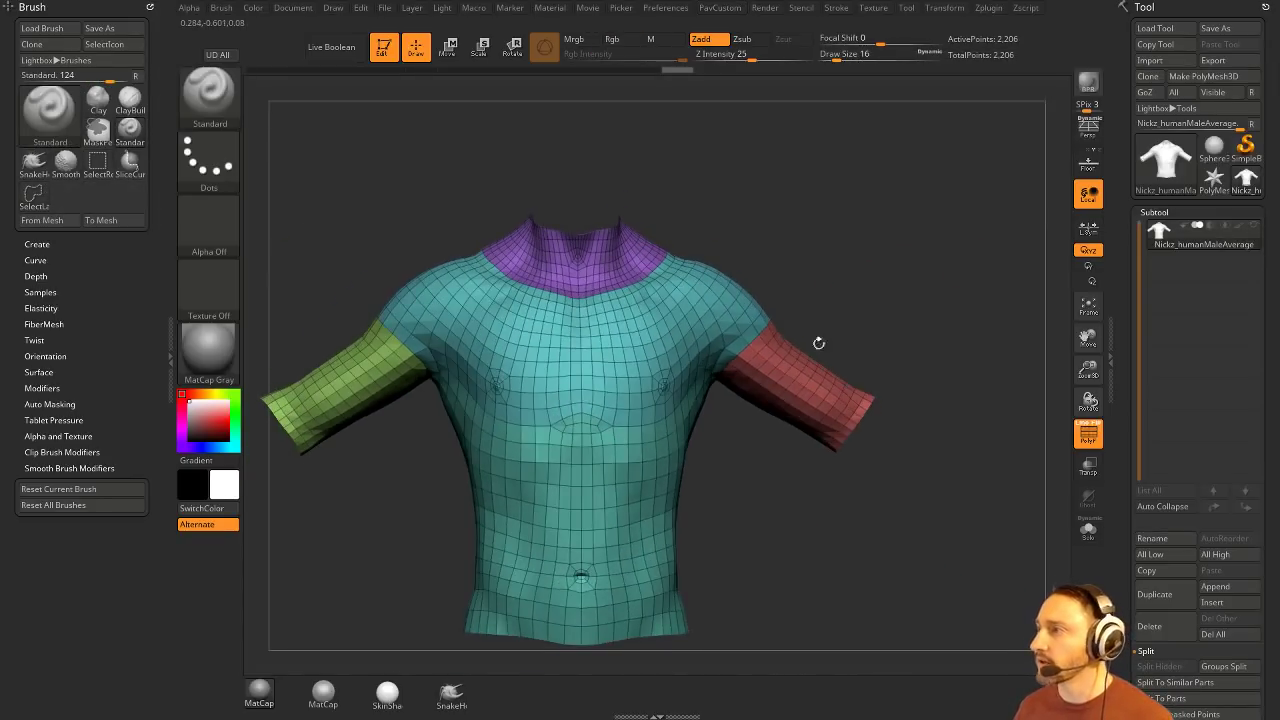
key(ctrl+shift)
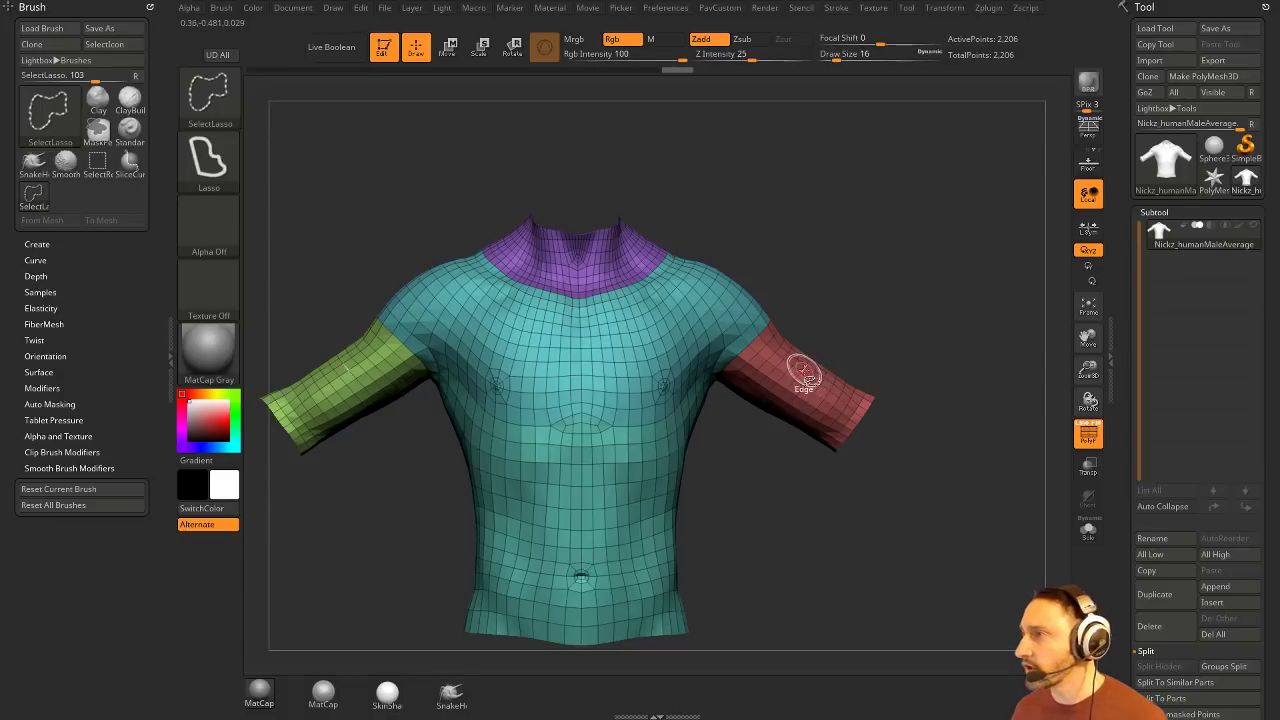
ctrl+shift+click(795, 374)
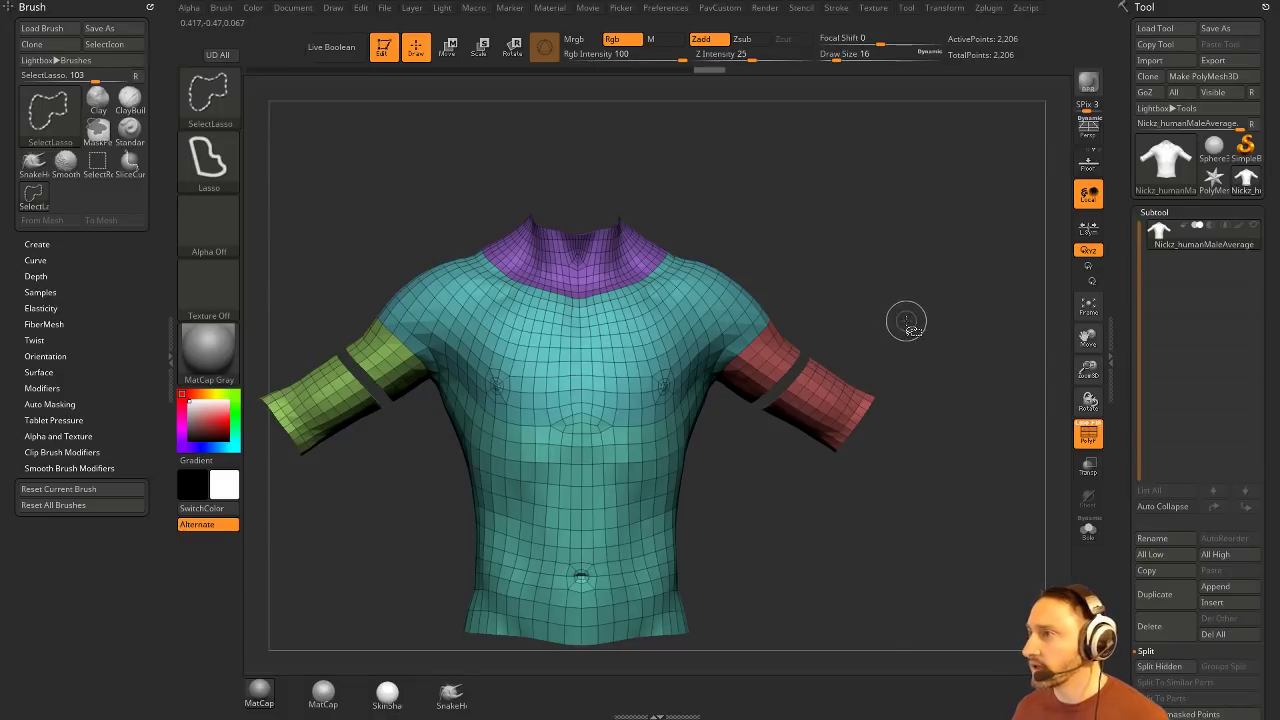
key(1)
click(873, 405)
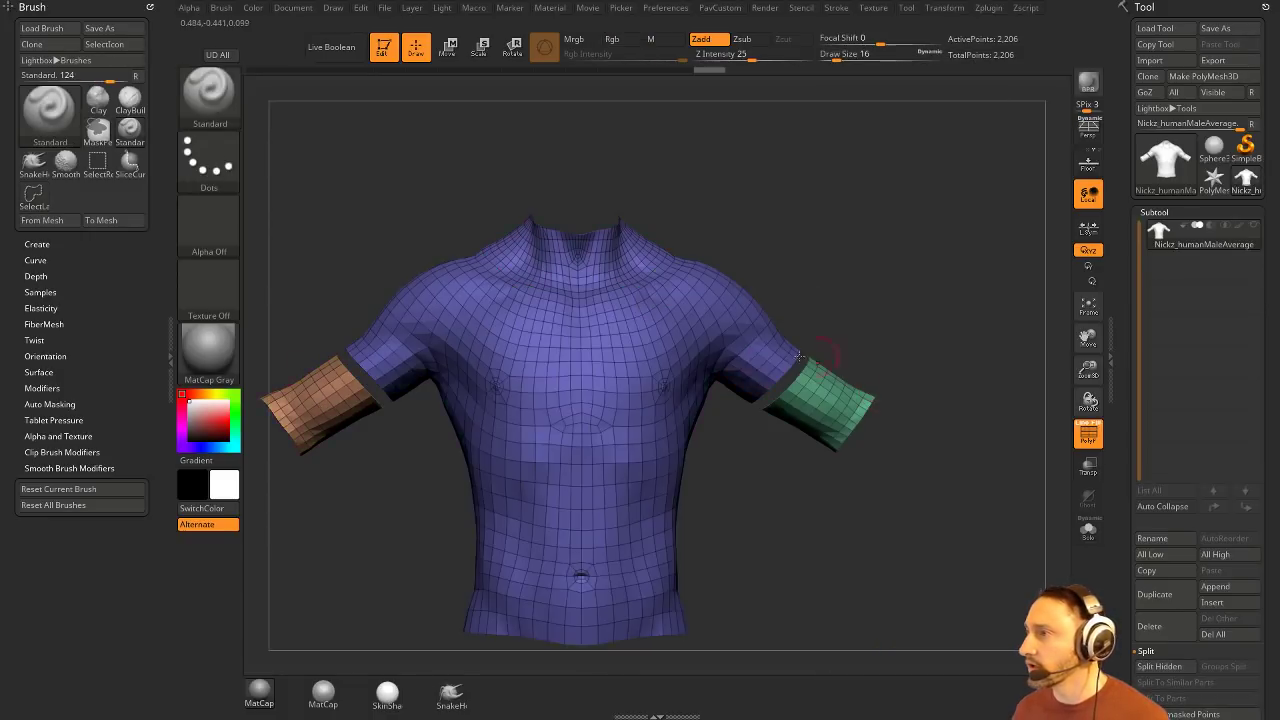
Step: Hide the outer arm pieces beyond the hidden loops using SelectLasso and SelectRect, and delete the hidden geometry
key(ctrl+shift)
ctrl+shift+click(785, 377)
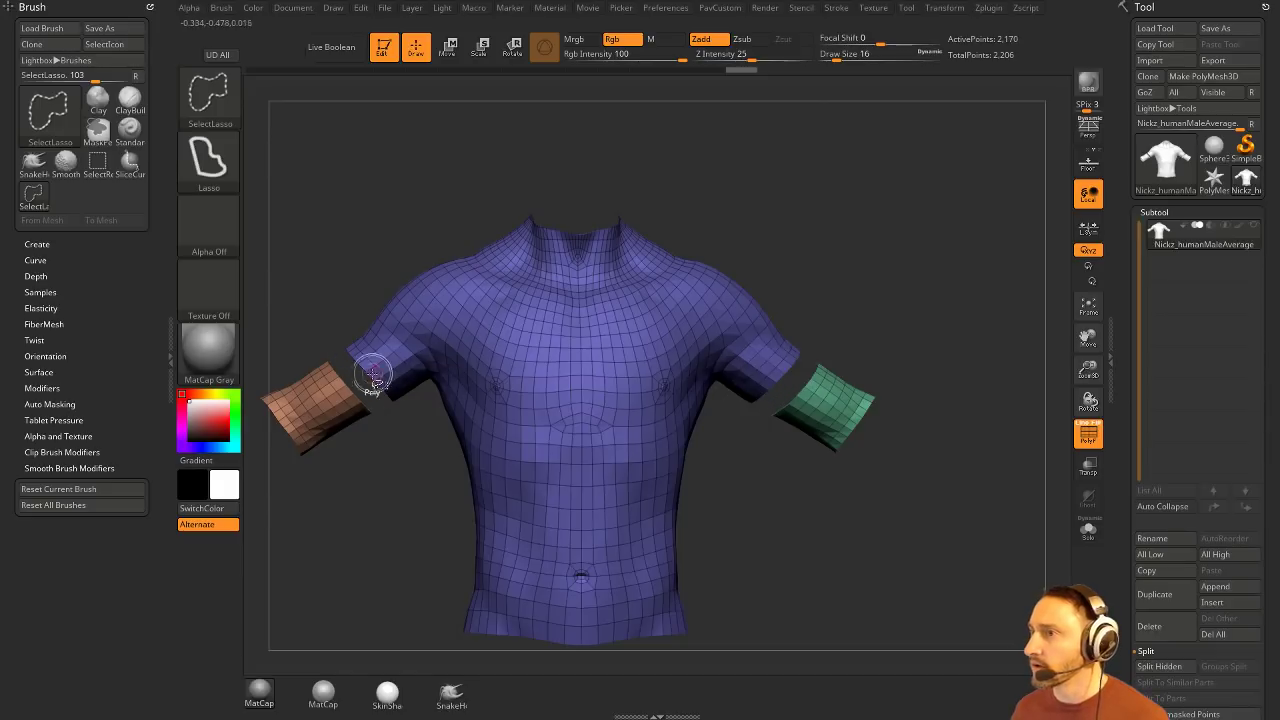
ctrl+shift+click(210, 98)
ctrl+shift+click(300, 120)
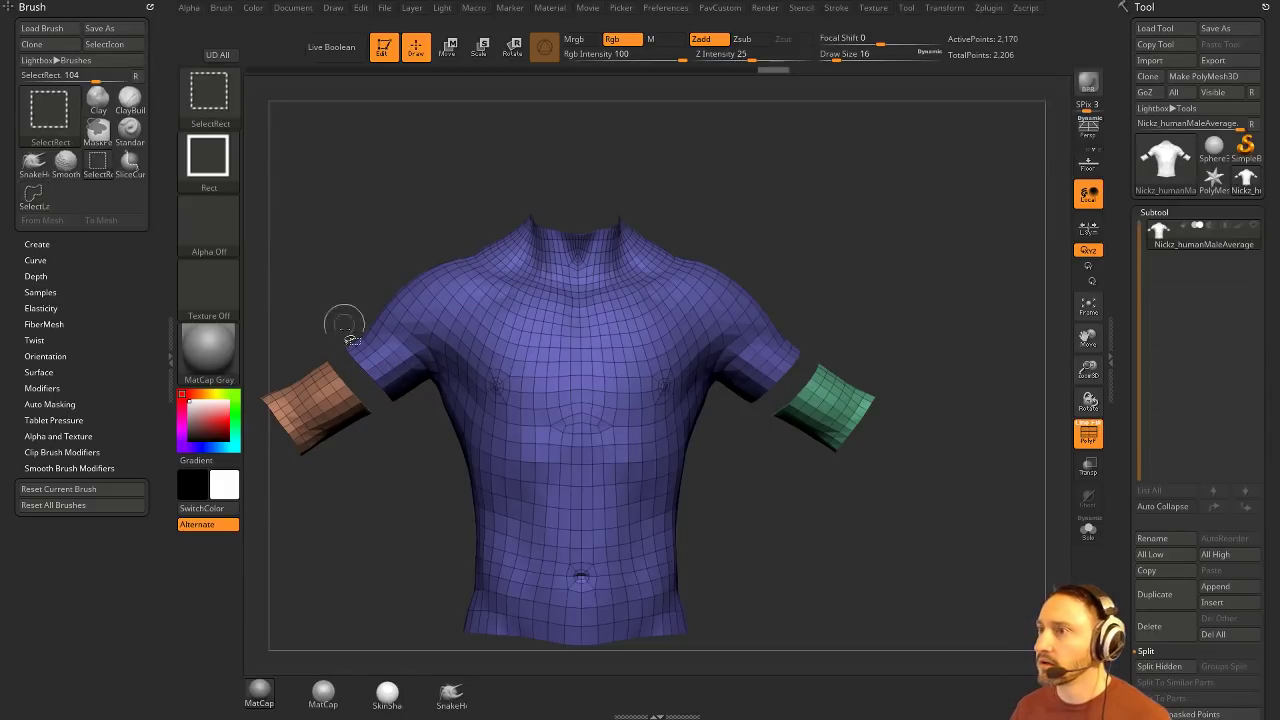
ctrl+alt+shift+click(340, 381)
ctrl+shift+click(811, 378)
key(3)
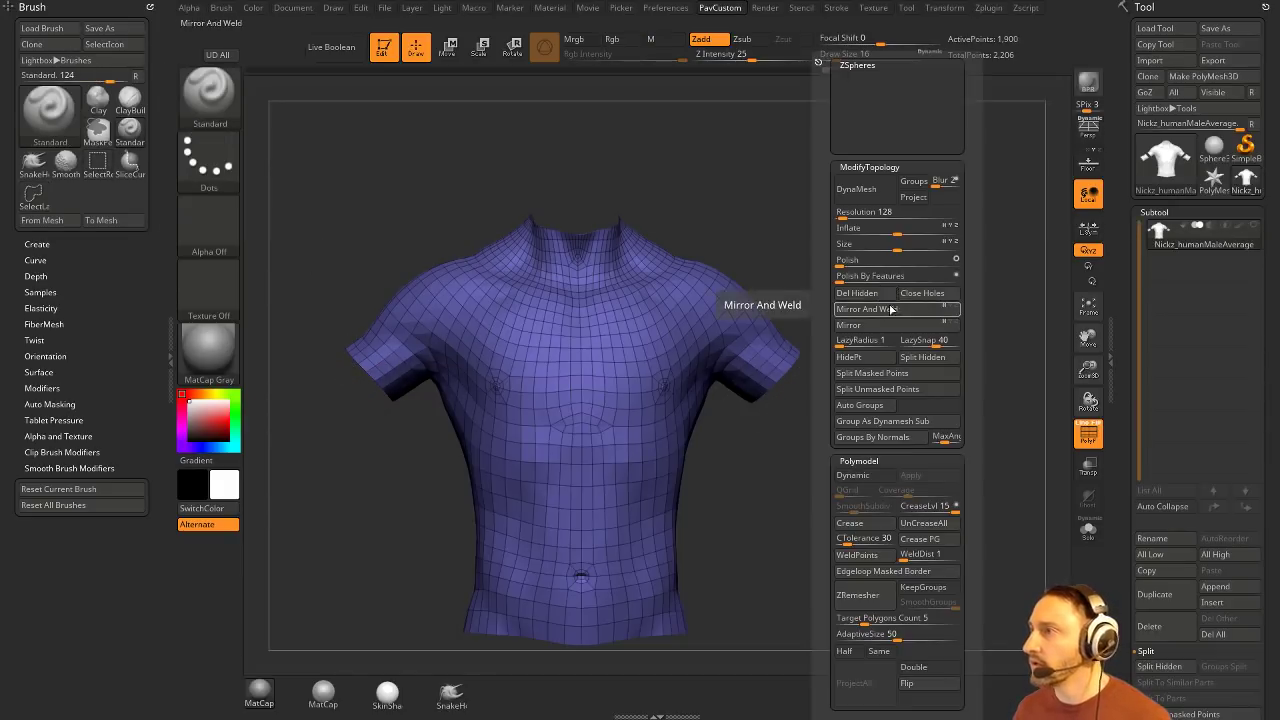
click(858, 292)
Step: Mirror and weld the short-sleeved torso mesh
mouse_move(940, 322)
mouse_down()
mouse_move(873, 282)
mouse_move(886, 318)
mouse_move(823, 303)
mouse_move(917, 314)
mouse_up()
key(3)
click(903, 309)
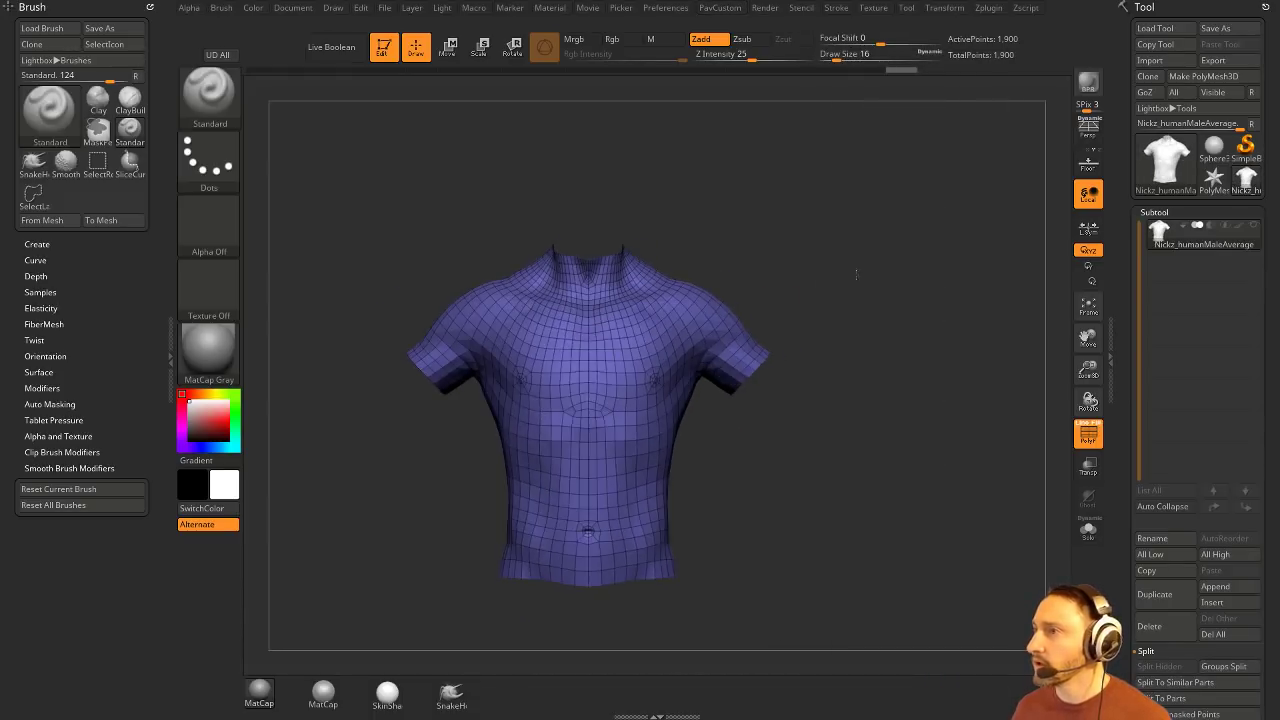
Step: Remesh the torso with ZRemesher using the Half option and AdaptiveSize 0
key(v)
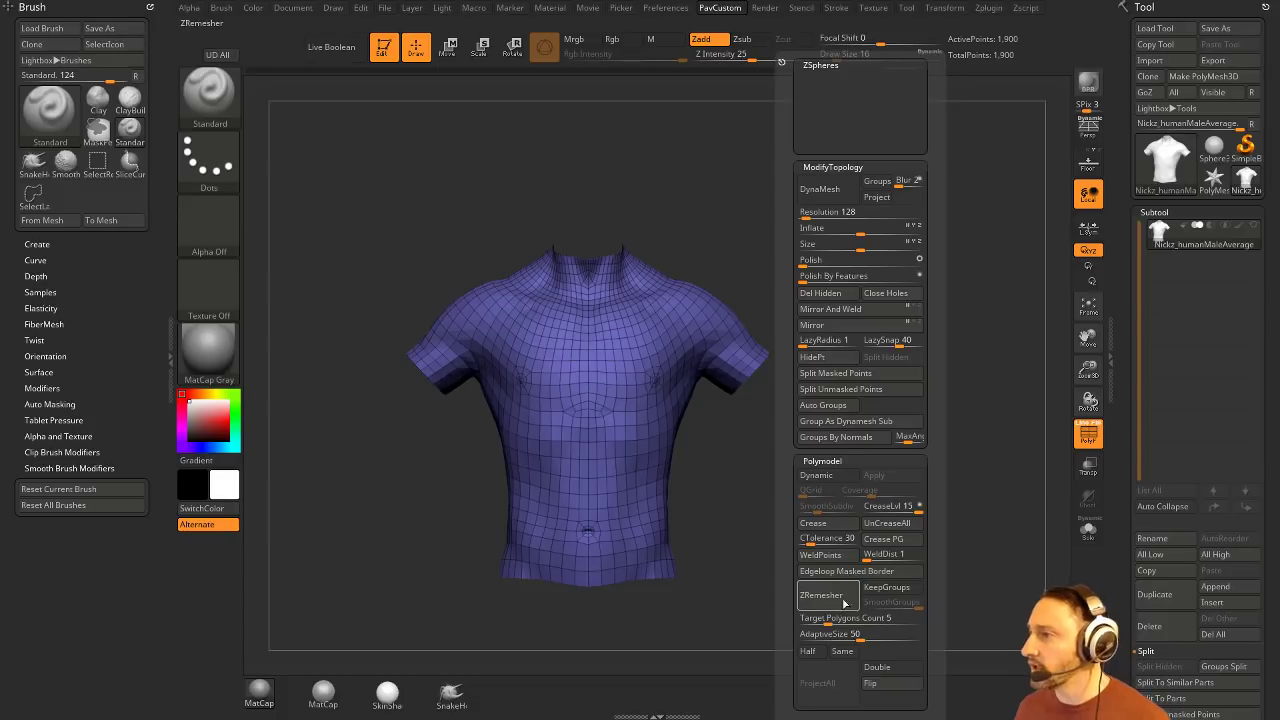
click(838, 652)
click(807, 651)
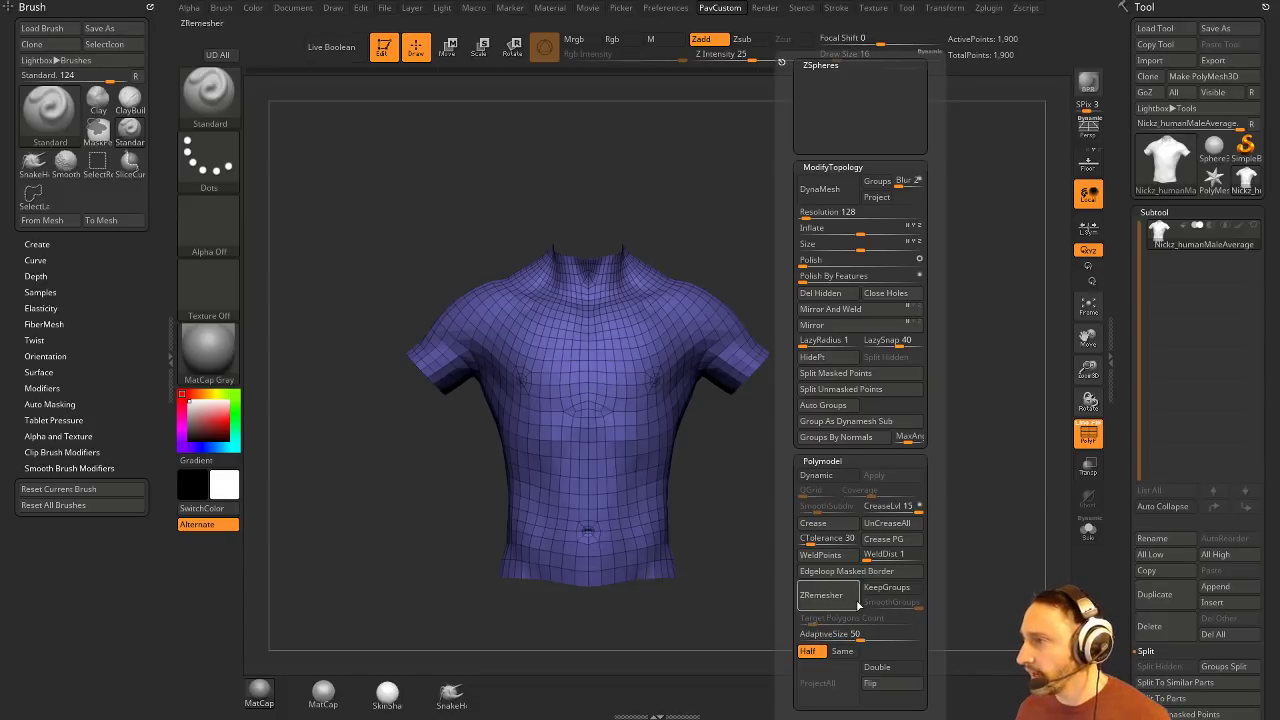
drag(845, 634, 800, 634)
click(824, 603)
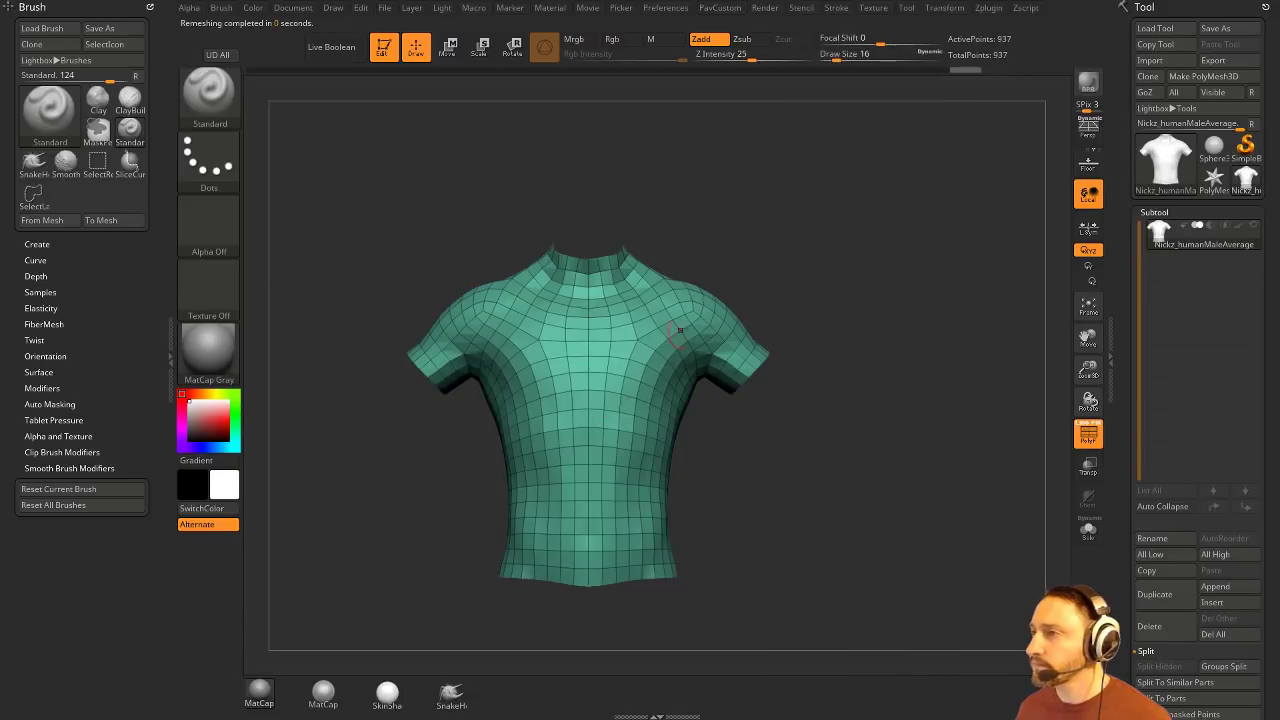
Step: Delete the centre front neck polygons with the ZModeler Delete action set to A Single Poly, opening the collar
drag(854, 315, 900, 251)
mouse_move(900, 251)
alt+mouse_down()
mouse_move(868, 425)
mouse_move(845, 247)
mouse_move(857, 293)
alt+mouse_up()
key(b)
key(z)
key(m)
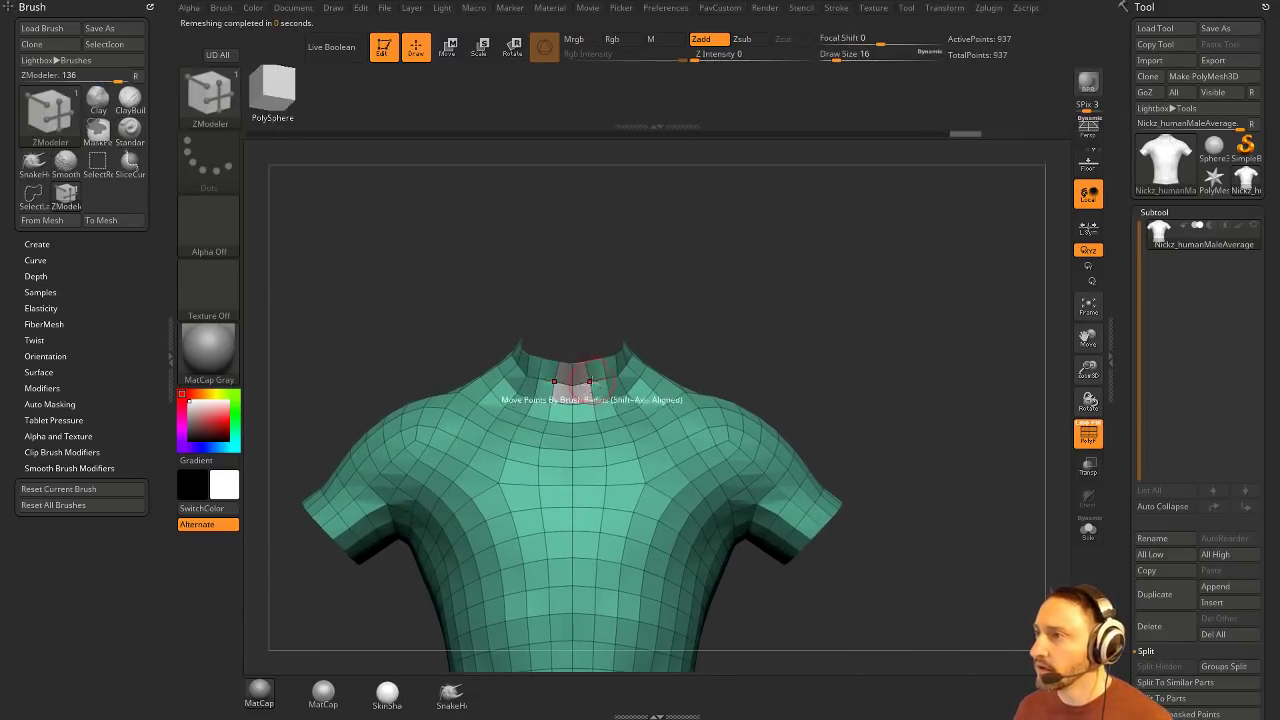
key(space)
click(453, 242)
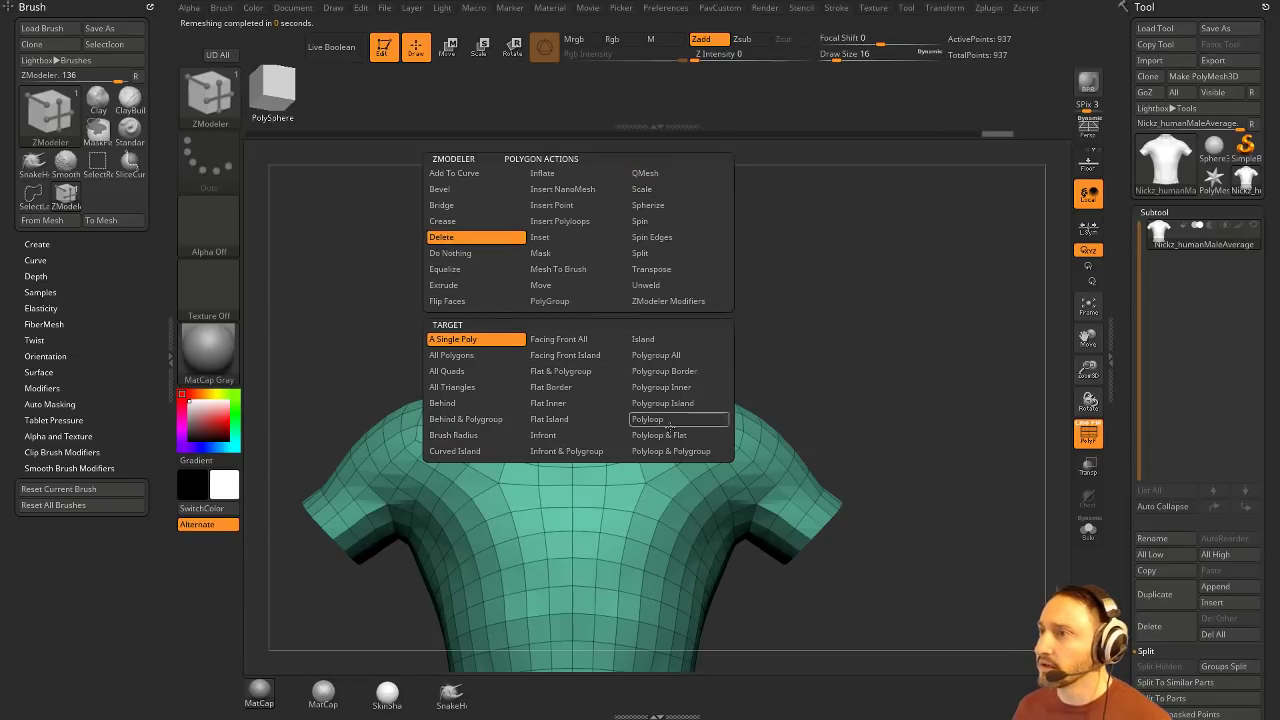
click(640, 420)
alt+drag(639, 335, 604, 386)
Step: Shape the bottom of the collar's front opening into a slight V using a smaller Move brush
key(s)
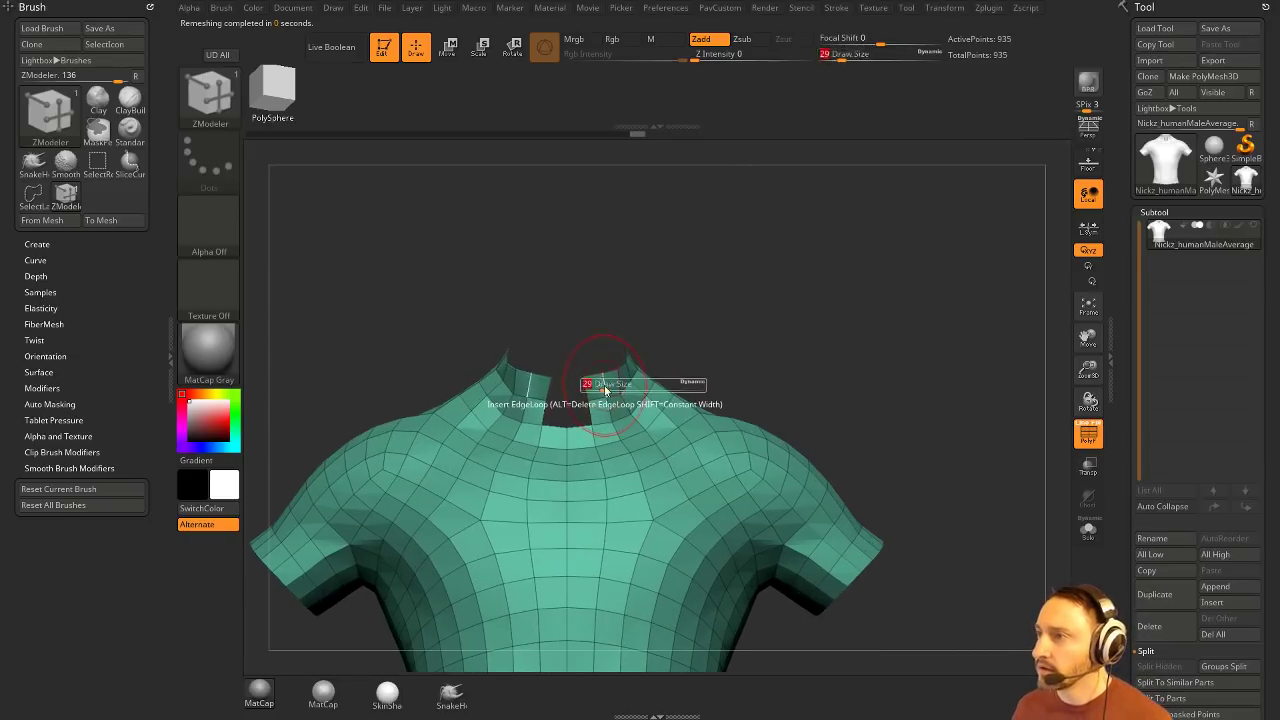
click(592, 382)
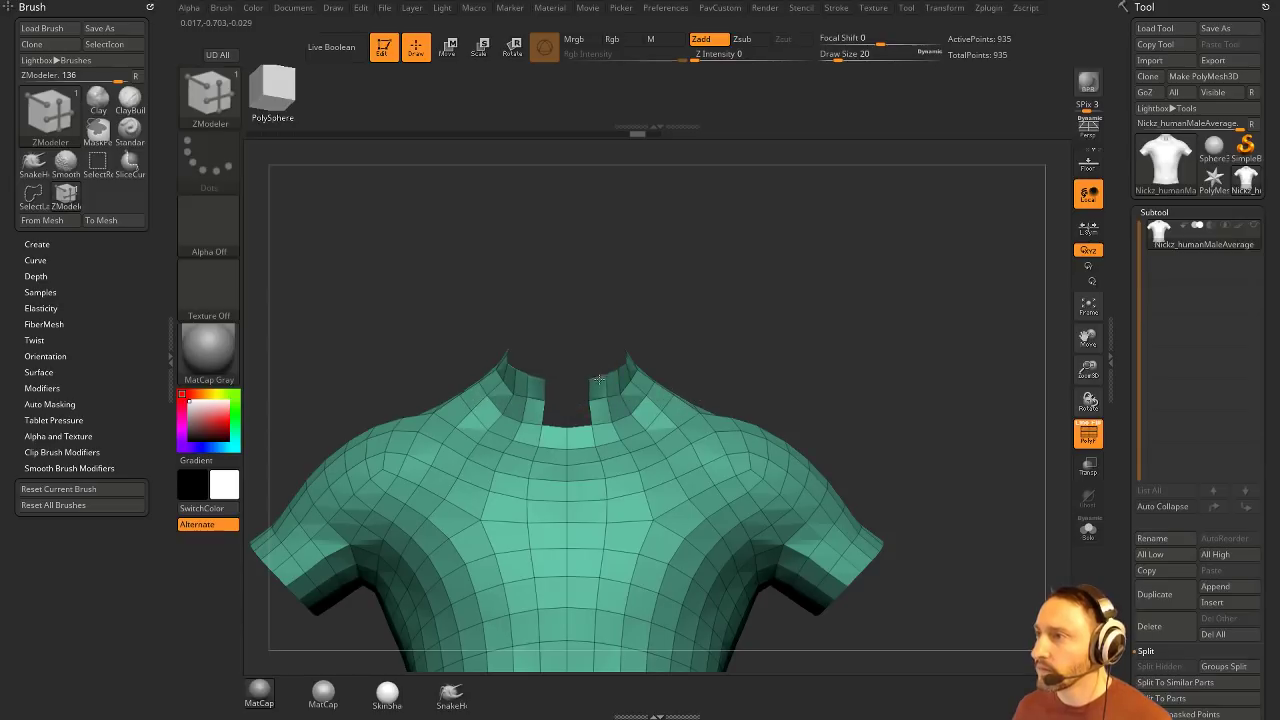
click(665, 8)
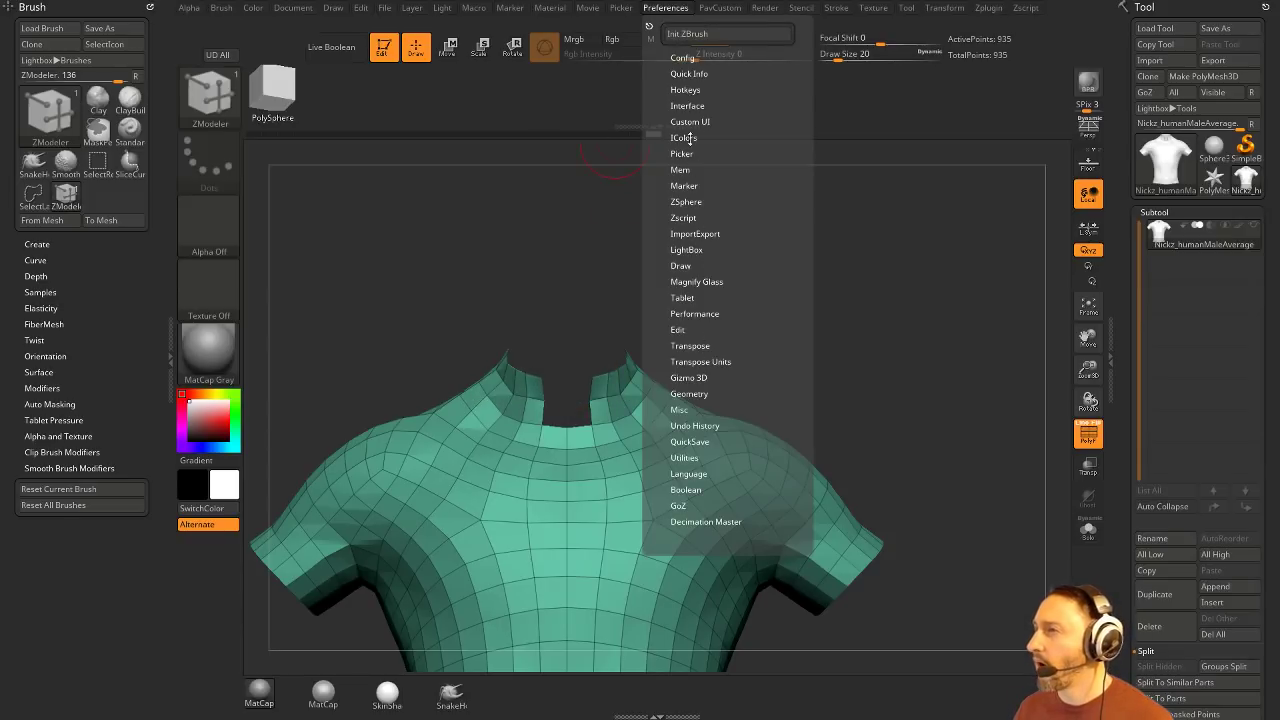
click(678, 330)
key(b)
key(m)
key(v)
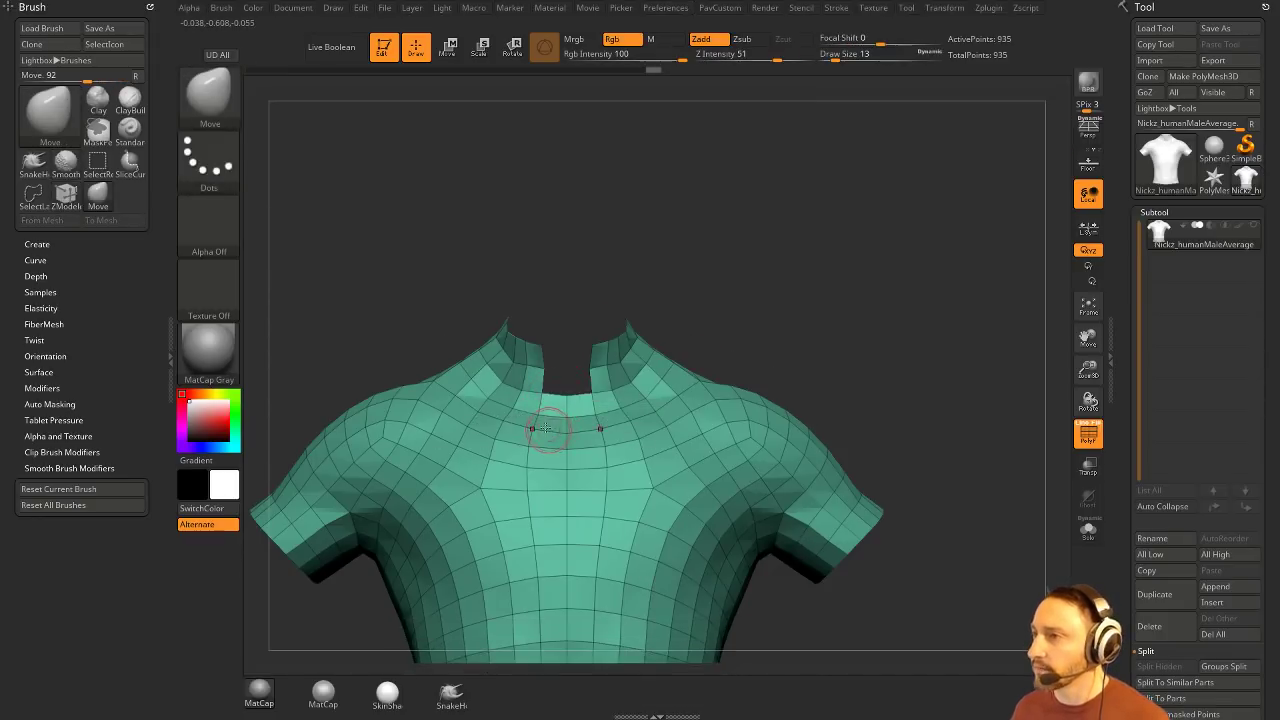
mouse_move(835, 310)
mouse_down()
mouse_move(774, 314)
mouse_move(814, 277)
mouse_move(841, 302)
mouse_move(586, 430)
mouse_up()
Step: Mark the polygons around the whole neck as a temporary polygroup with the ZModeler brush
key(b)
key(z)
key(m)
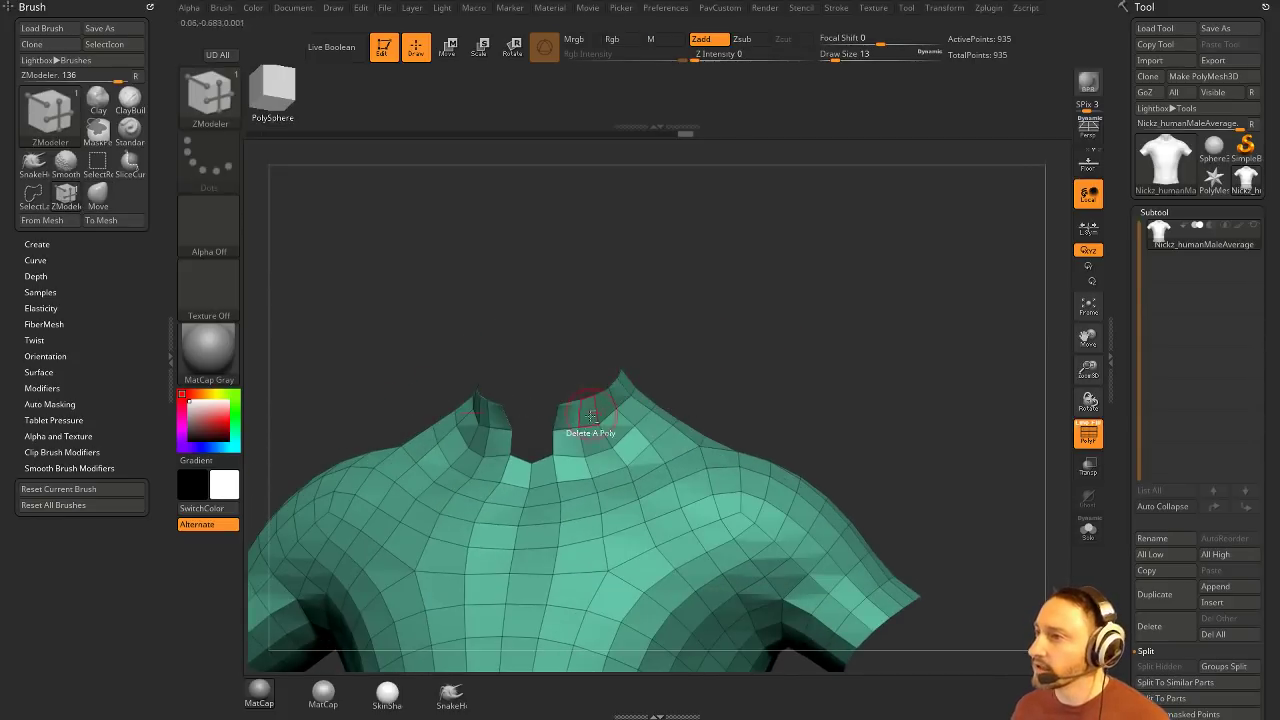
drag(628, 385, 640, 417)
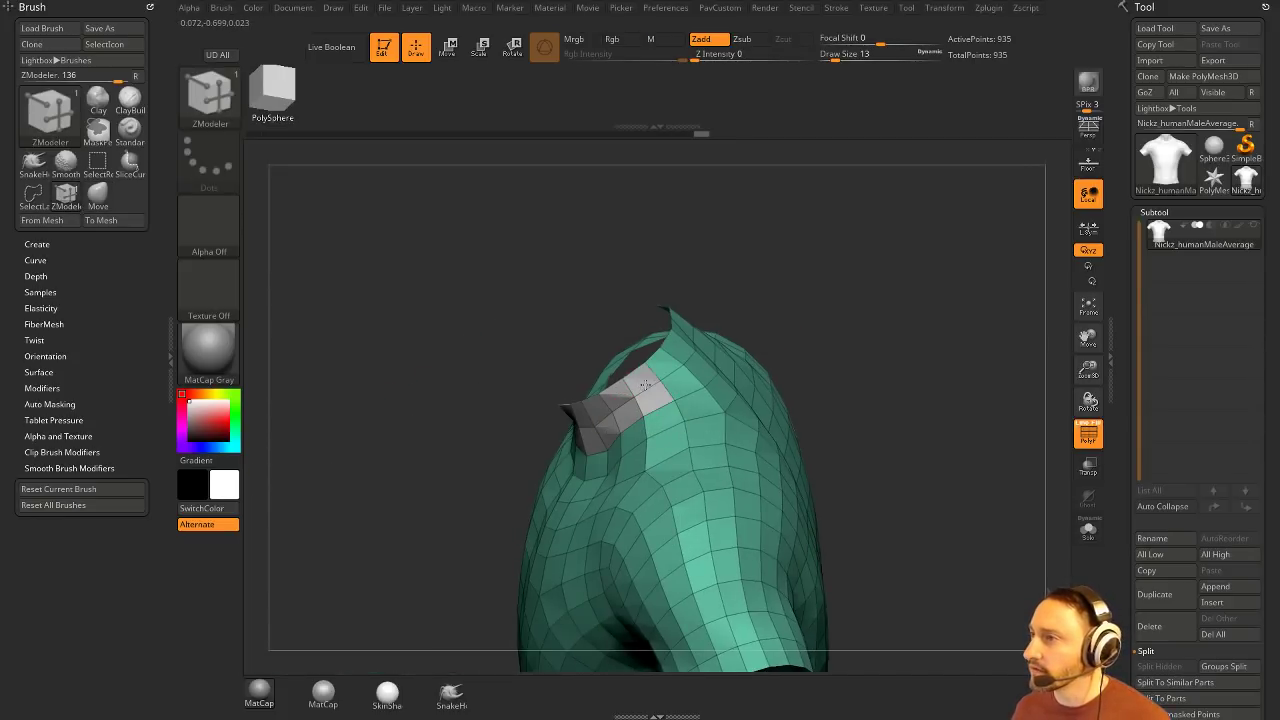
drag(791, 287, 782, 348)
drag(819, 282, 870, 261)
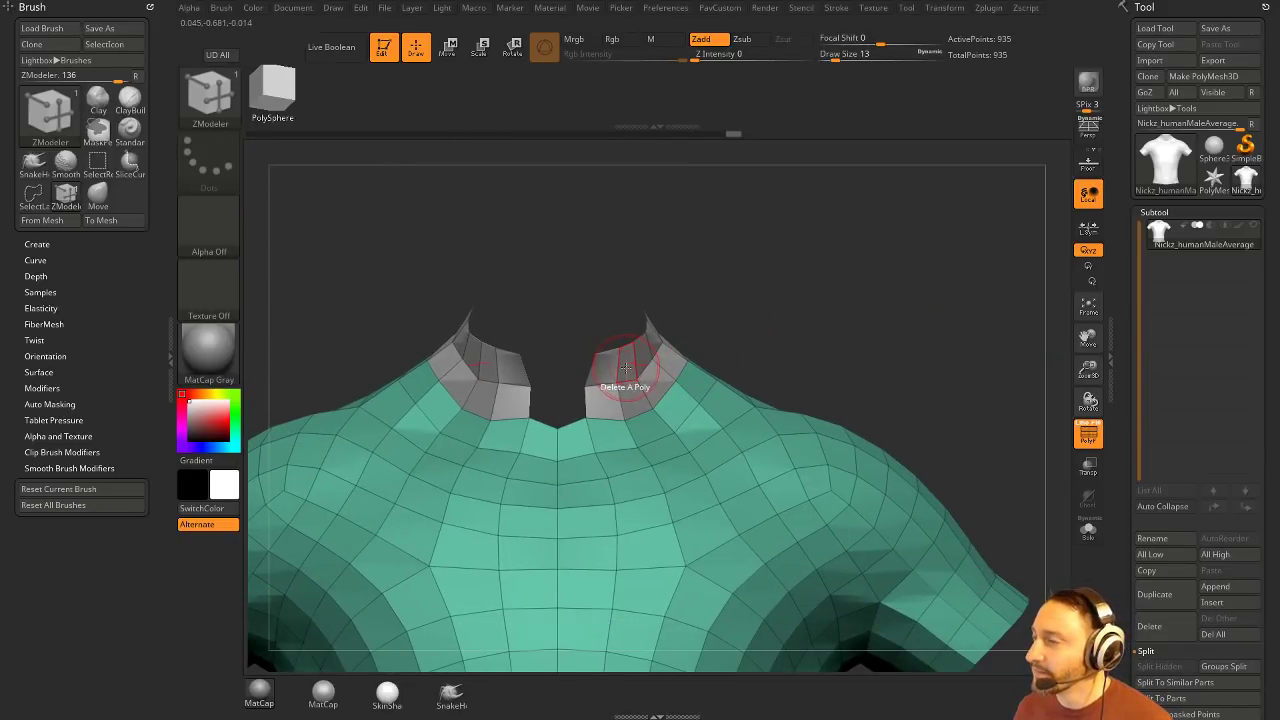
Step: Extrude the marked neck polygons outward into a collar with ZModeler QMesh, using the target Polygroup All
key(space)
click(720, 174)
click(686, 355)
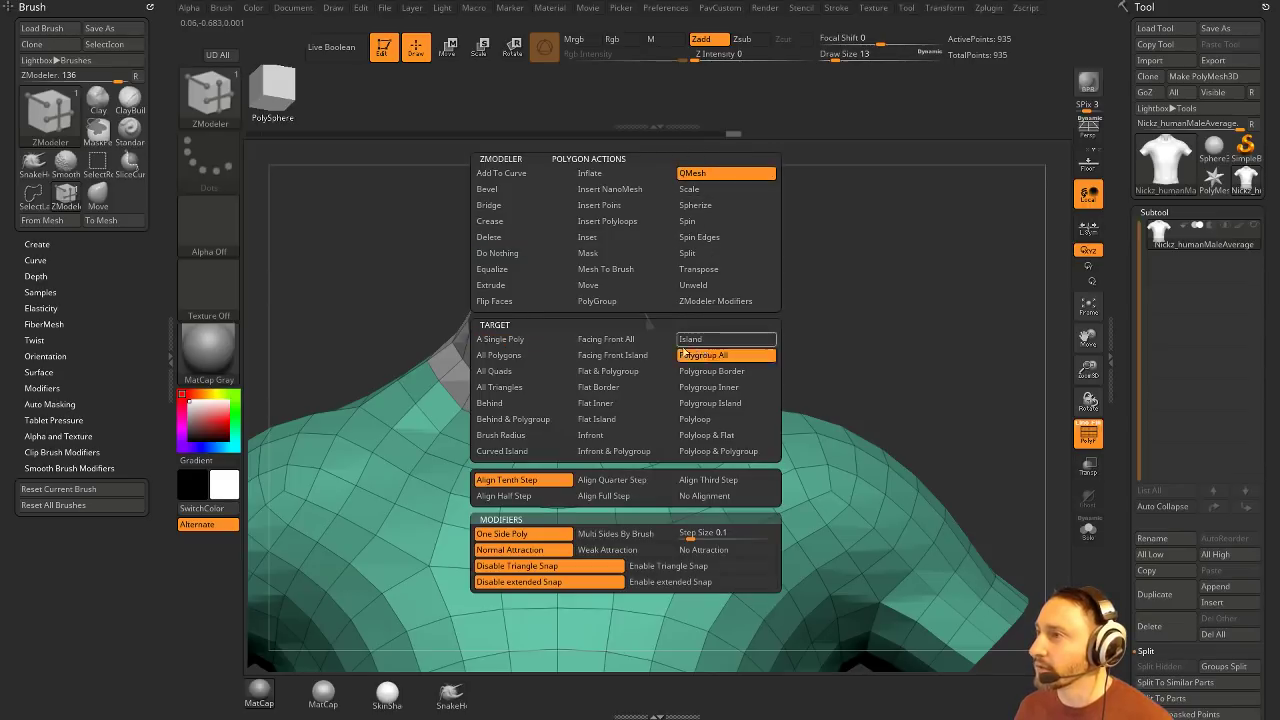
drag(586, 366, 615, 372)
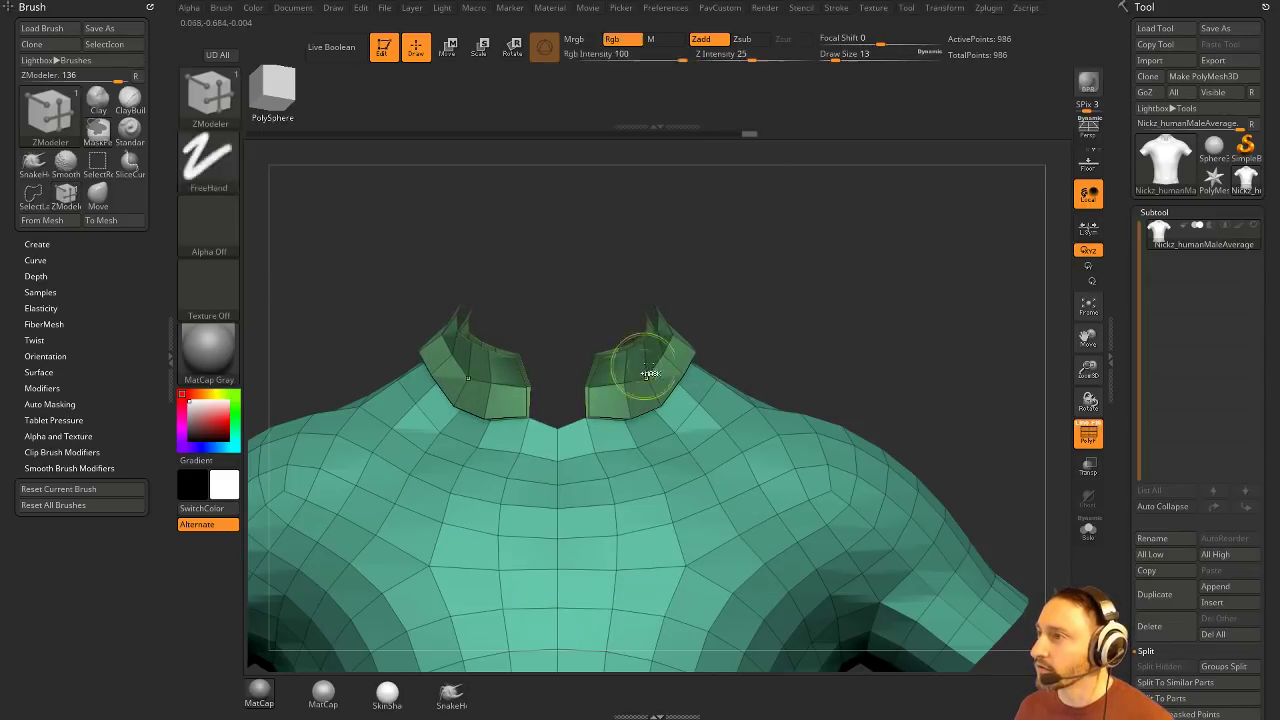
drag(684, 340, 655, 393)
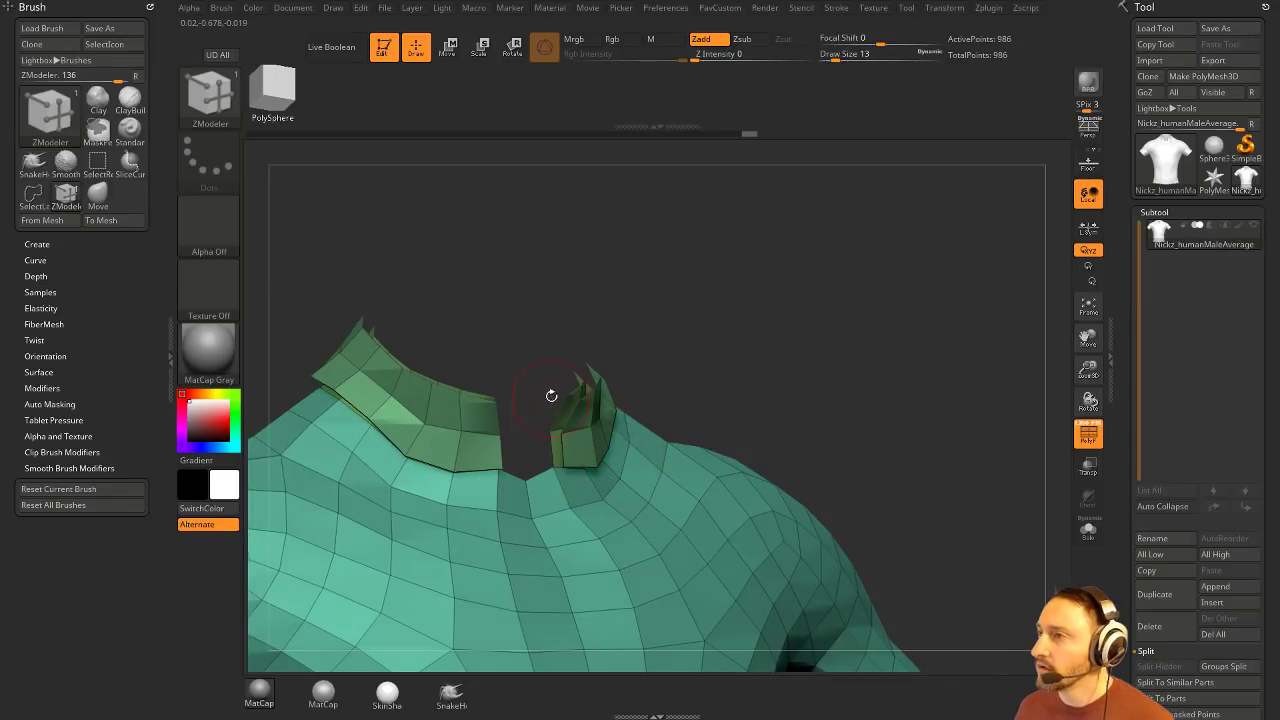
mouse_move(551, 396)
mouse_down()
mouse_move(686, 277)
mouse_move(671, 386)
mouse_up()
key(ctrl)
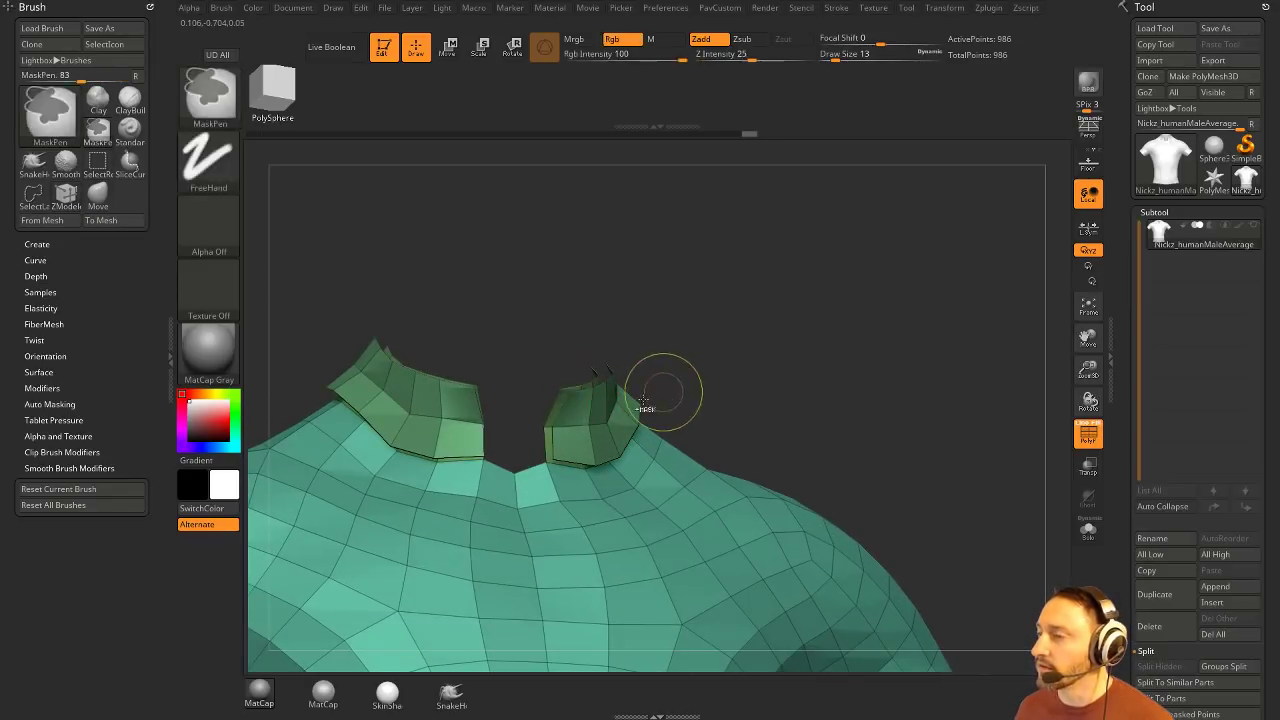
Step: Undo the last collar operations and extrude the collar outward again with QMesh
key(ctrl+z)
click(585, 413)
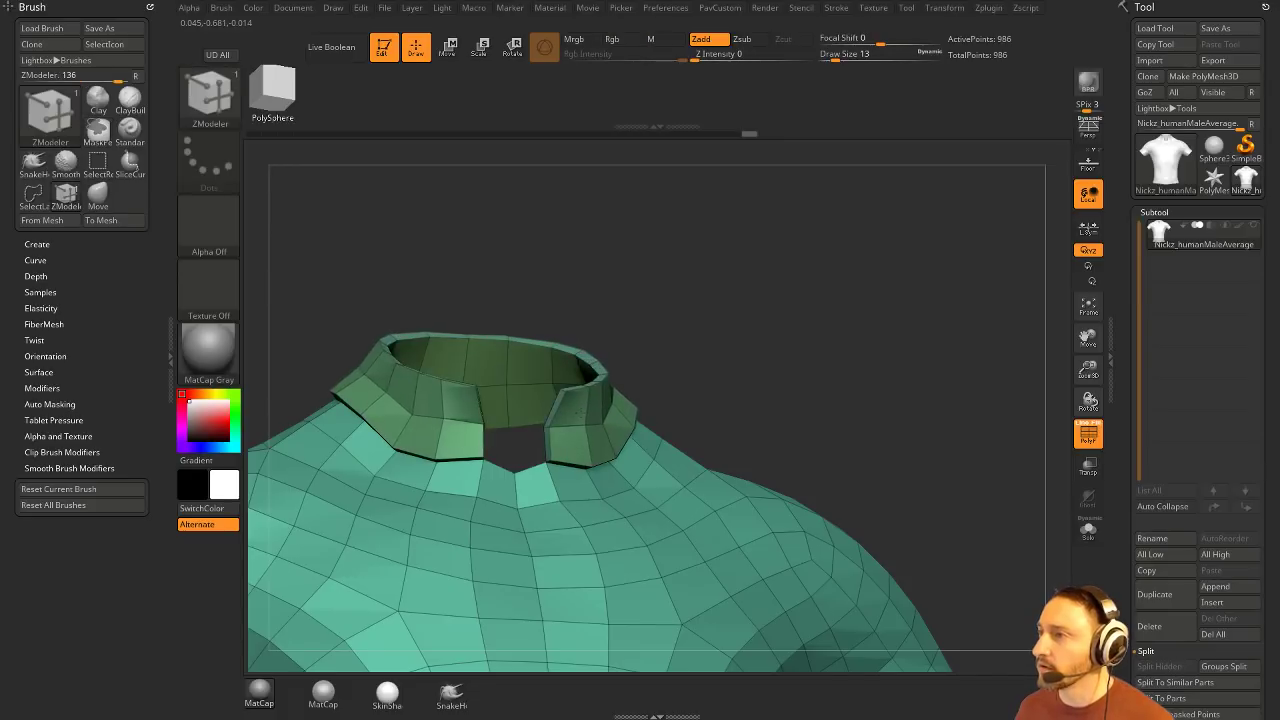
key(ctrl+z)
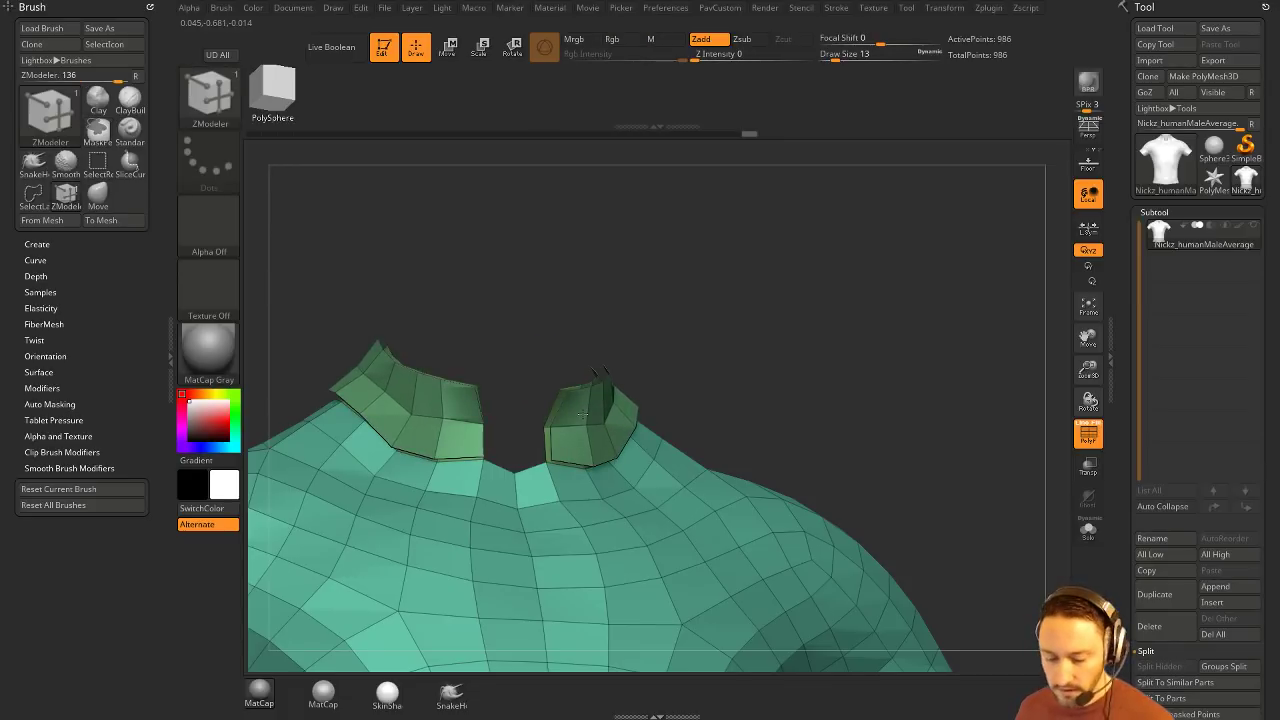
drag(583, 414, 585, 415)
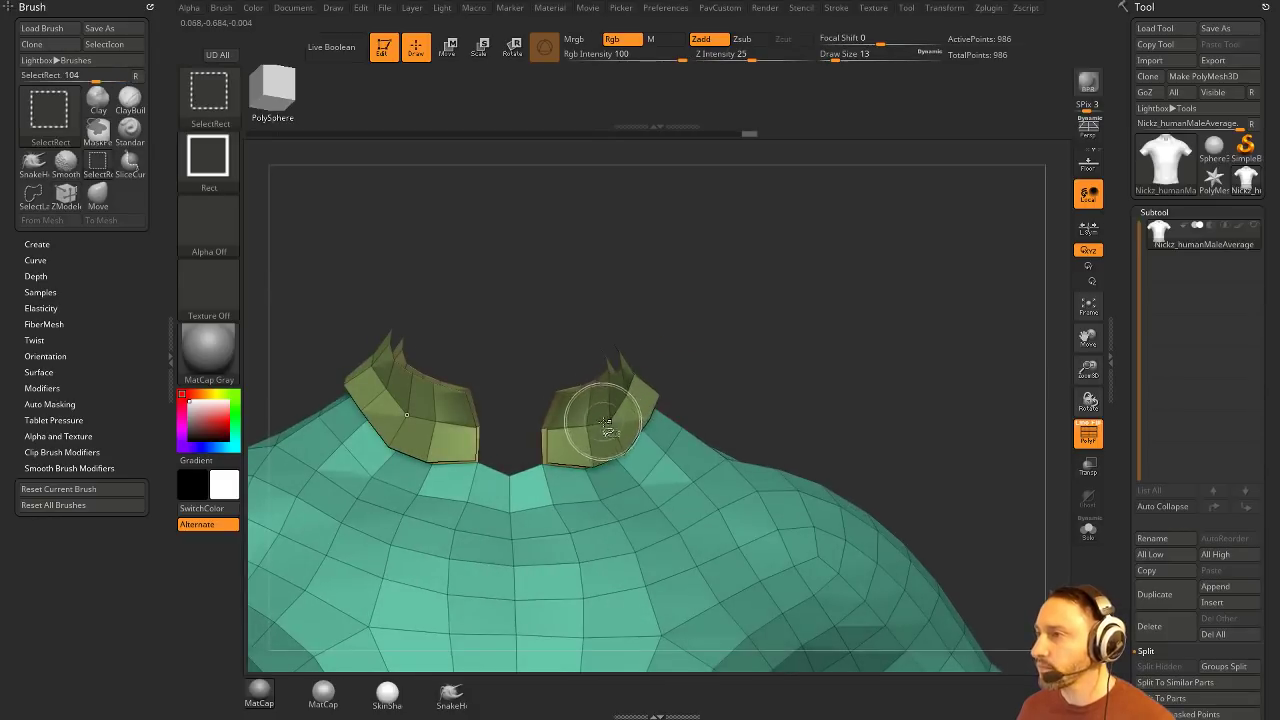
Step: Isolate the outer collar polygroup, flip its normals and turn on Double-sided display, with the whole mesh shown again
ctrl+shift+click(588, 420)
key(grave)
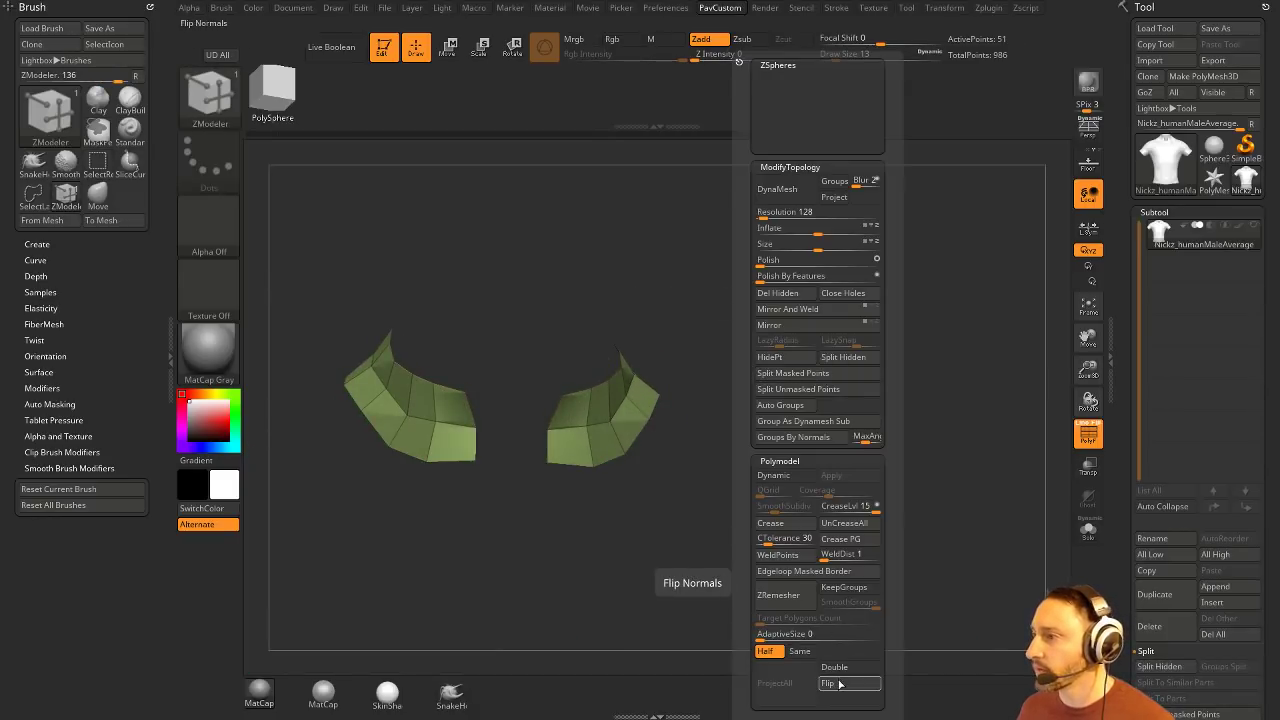
click(840, 684)
click(842, 668)
ctrl+shift+click(813, 314)
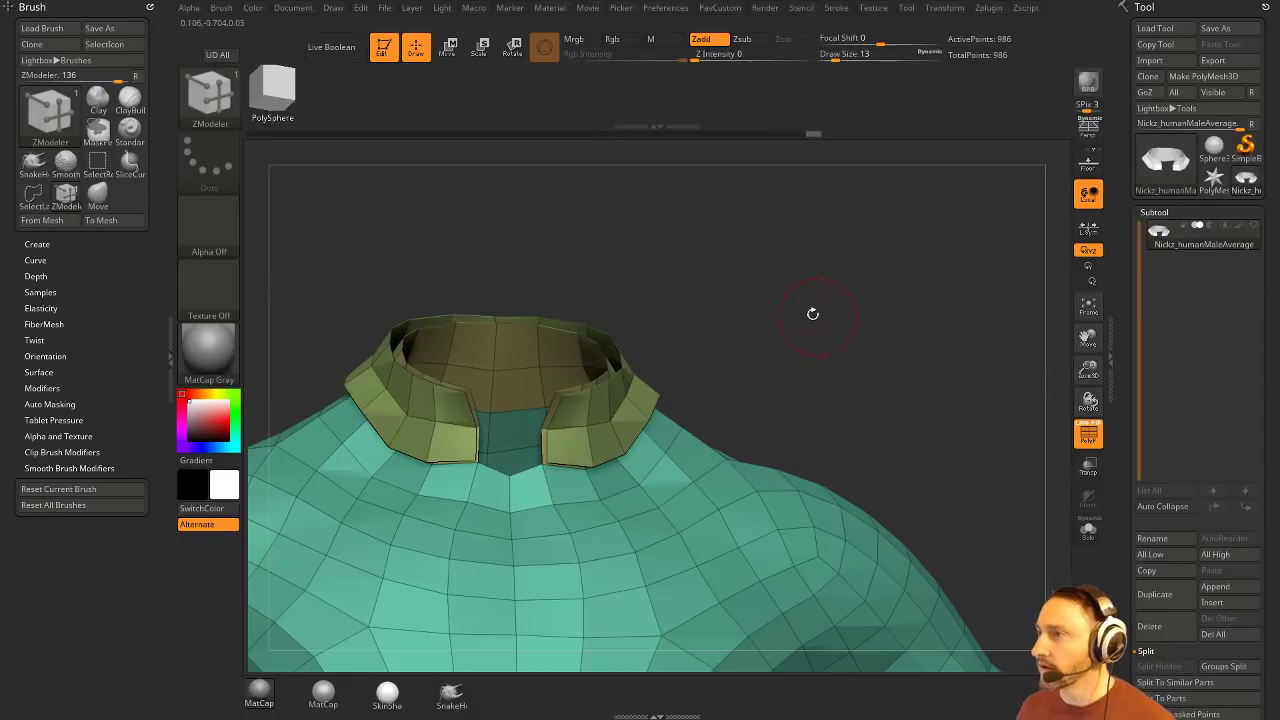
Step: Bridge the inner and outer rim edges at the collar's front ends with ZModeler Bridge set to Edges, at Draw Size 3
drag(813, 314, 832, 334)
key(s)
mouse_move(830, 334)
mouse_down()
mouse_move(815, 334)
mouse_move(828, 377)
mouse_move(795, 382)
mouse_up()
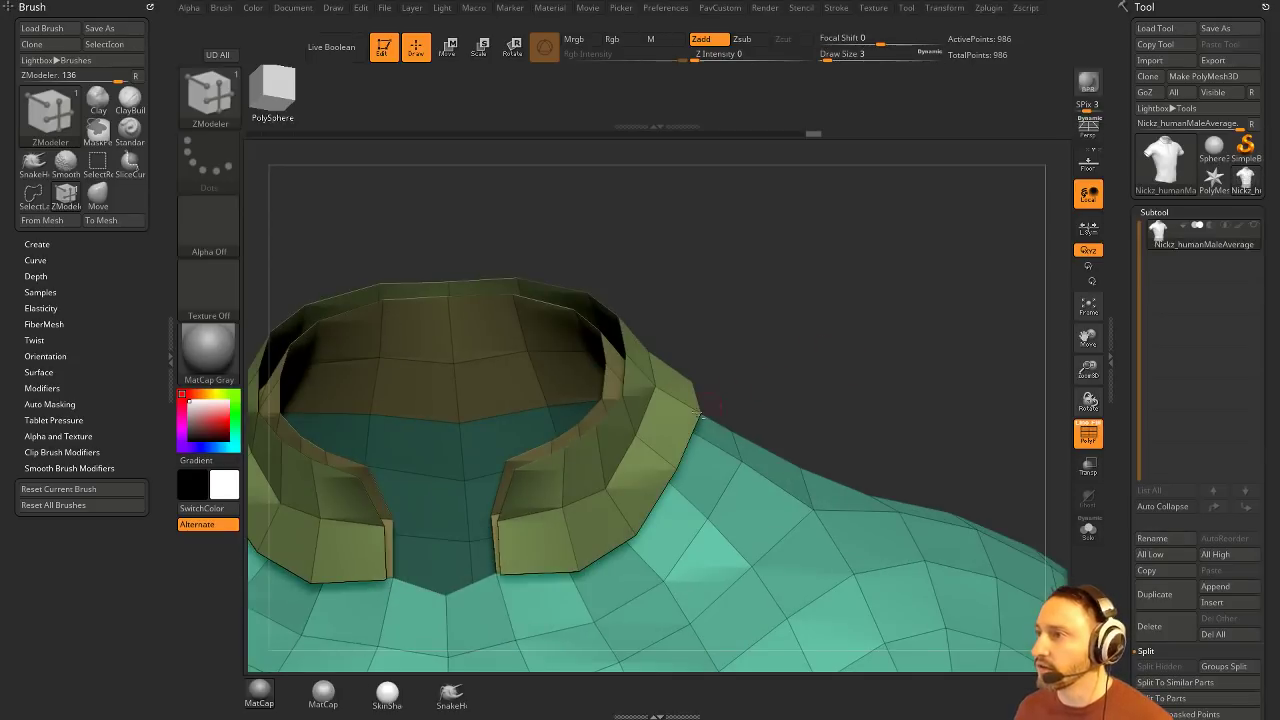
key(space)
click(433, 366)
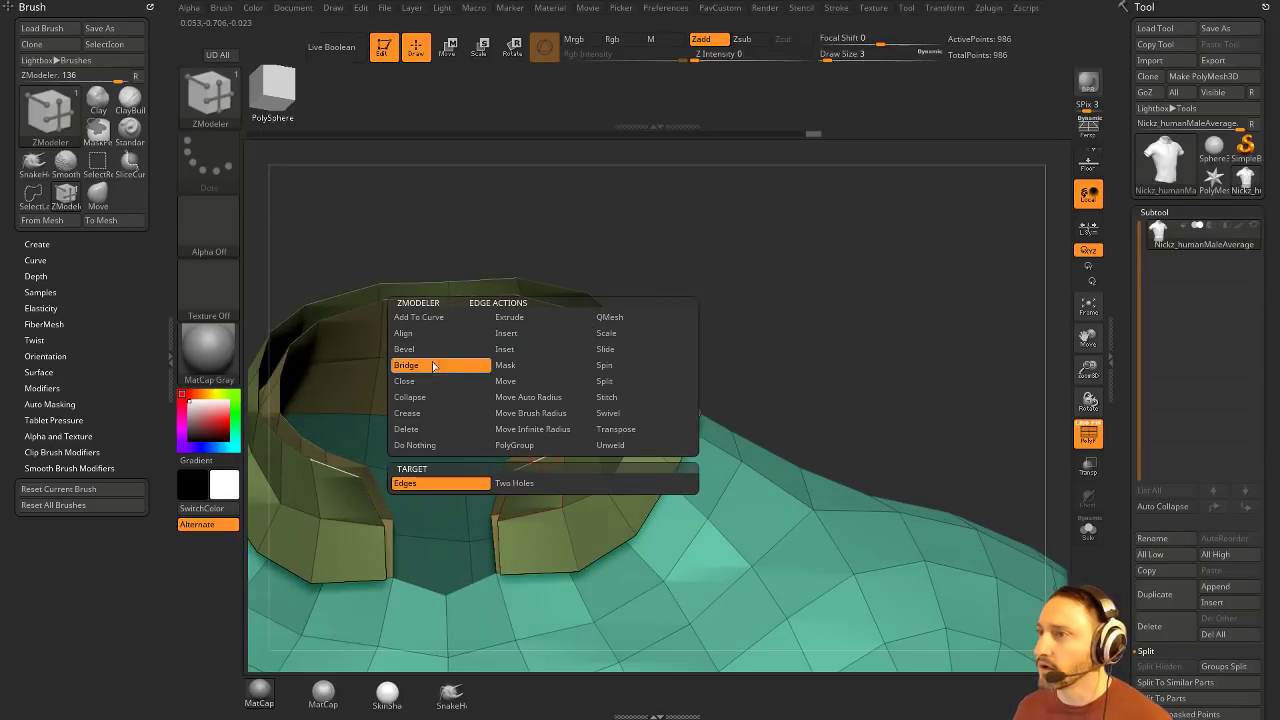
click(540, 460)
click(532, 453)
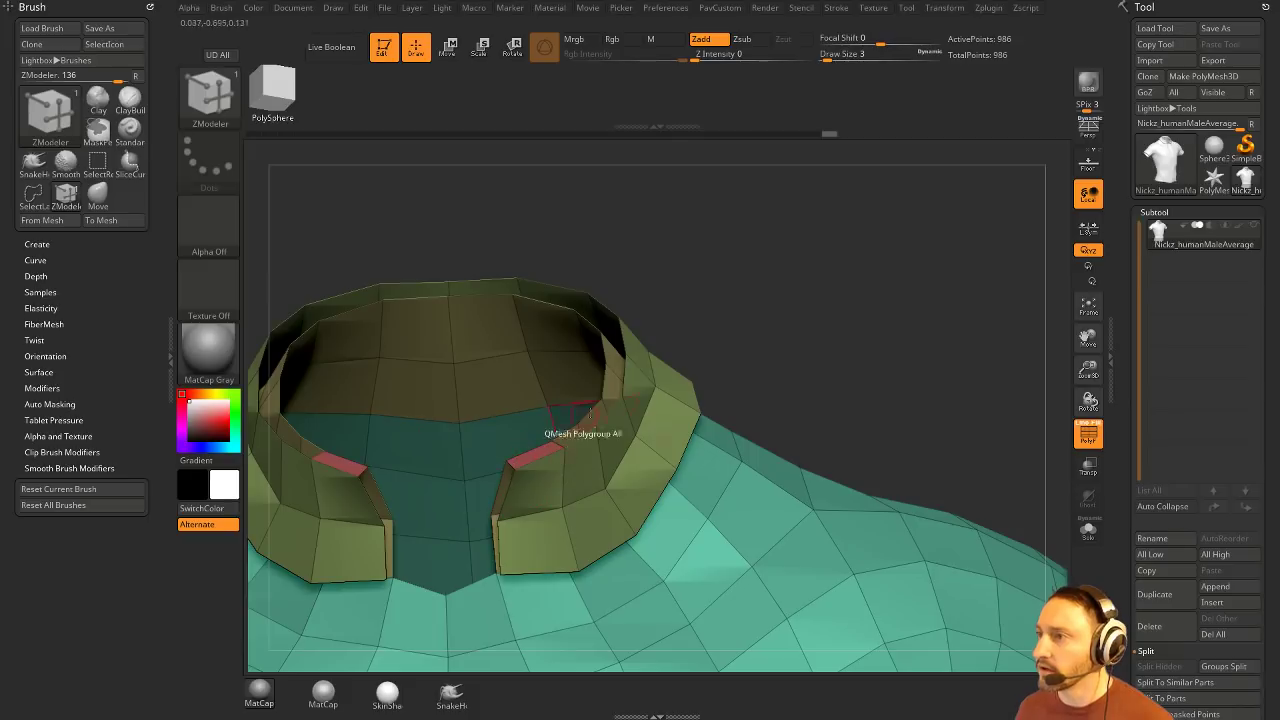
Step: Compare the collar's faces with Double-sided display off and on, leaving it on
alt+drag(755, 301, 757, 334)
key(3)
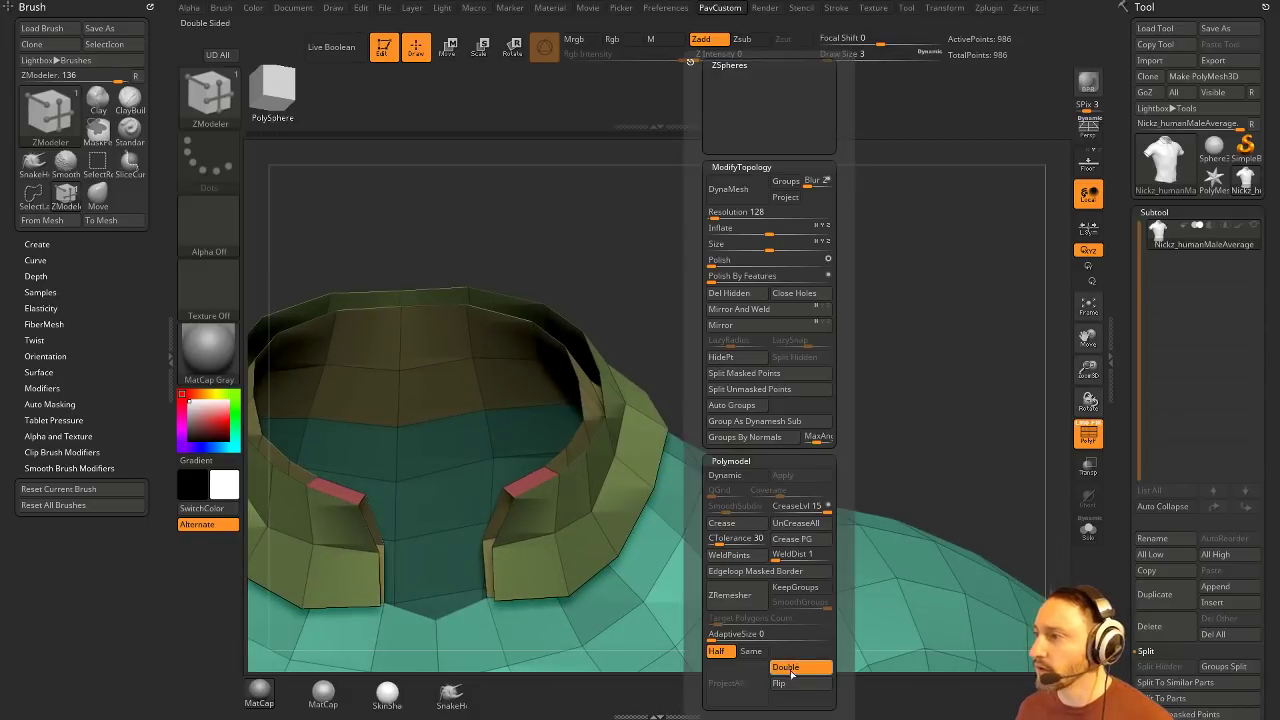
click(791, 672)
click(795, 669)
click(795, 672)
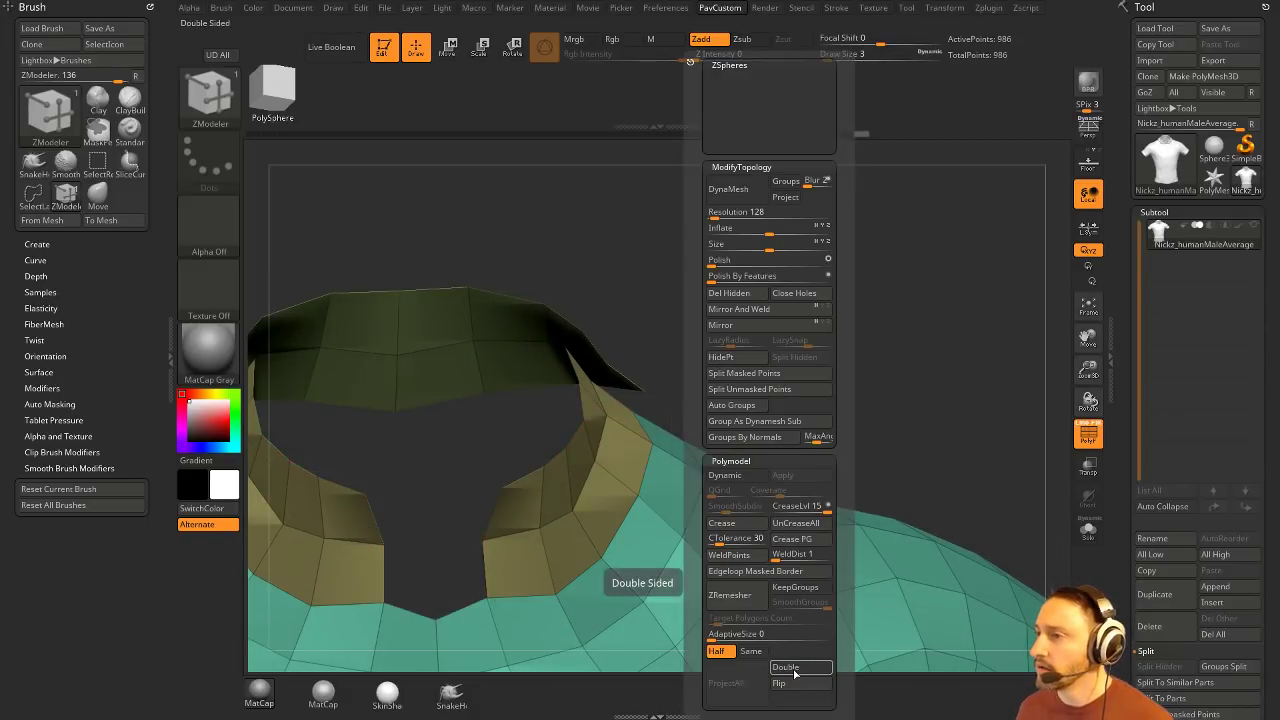
click(795, 672)
Step: Switch to the CurveBridge brush for the open gap between the collar's inner and outer rims
drag(620, 656, 740, 645)
drag(396, 402, 791, 320)
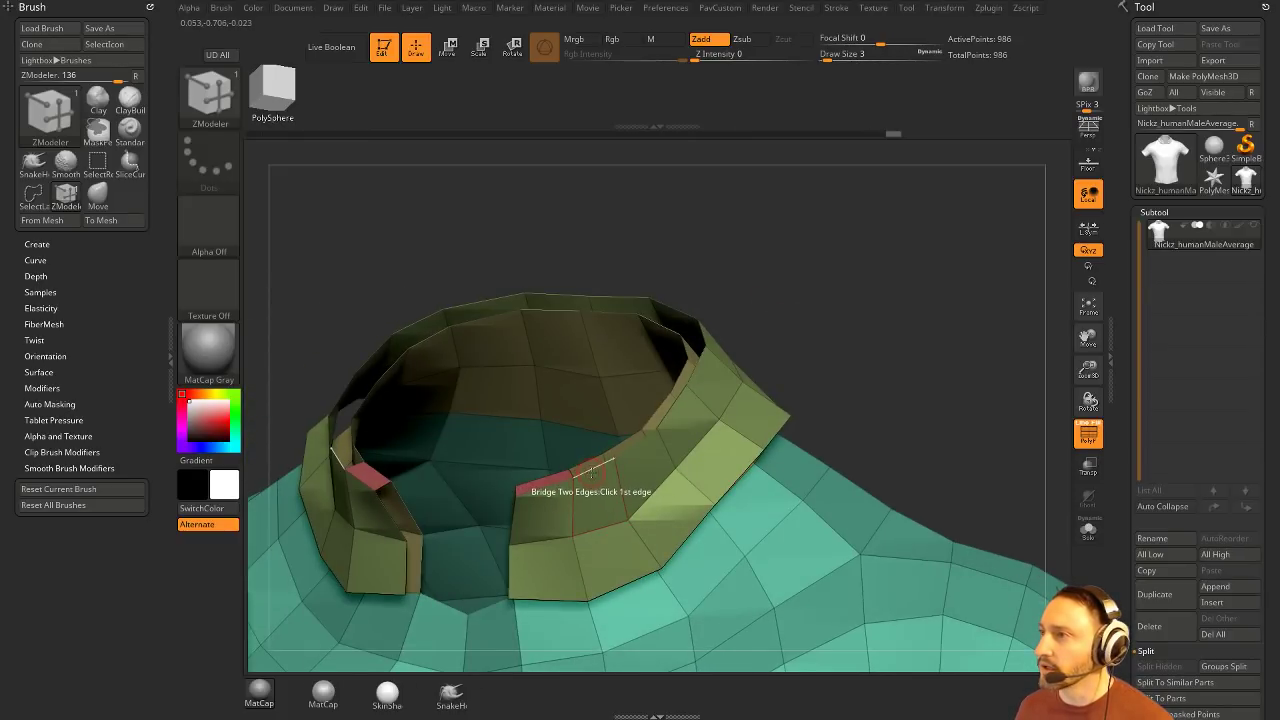
mouse_move(720, 403)
mouse_down()
mouse_move(780, 395)
mouse_move(711, 409)
mouse_up()
key(b)
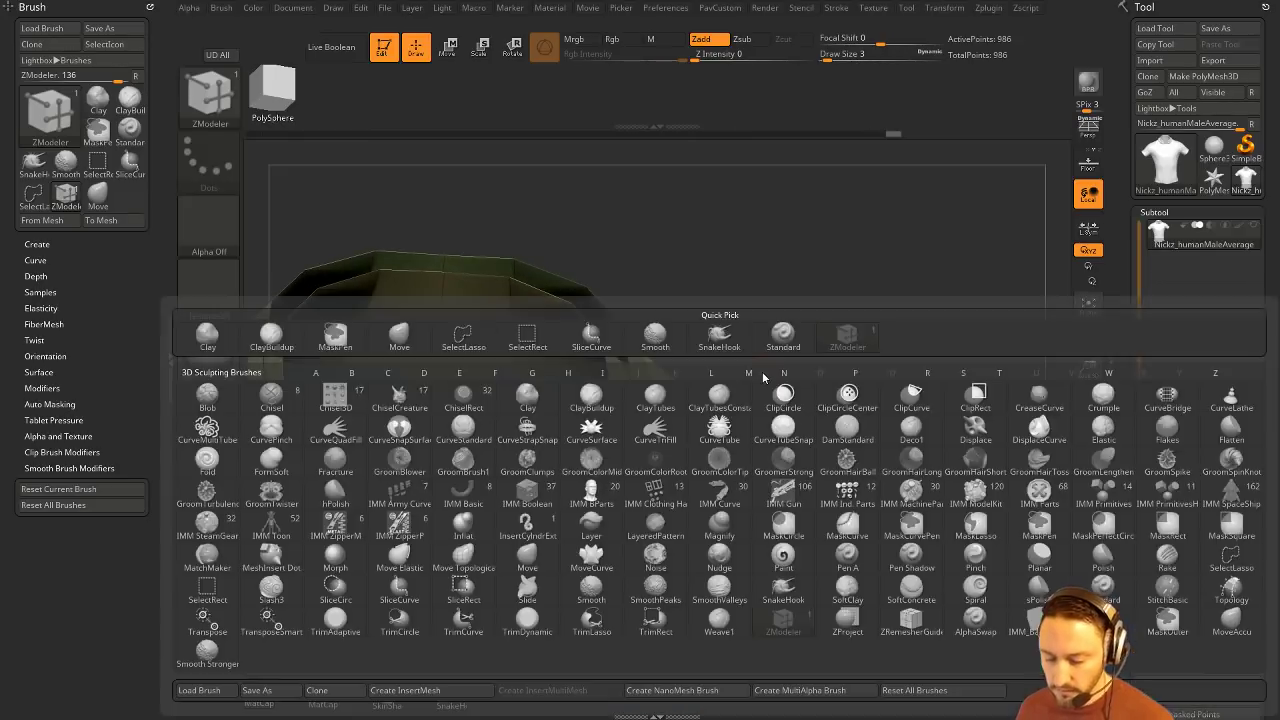
key(c)
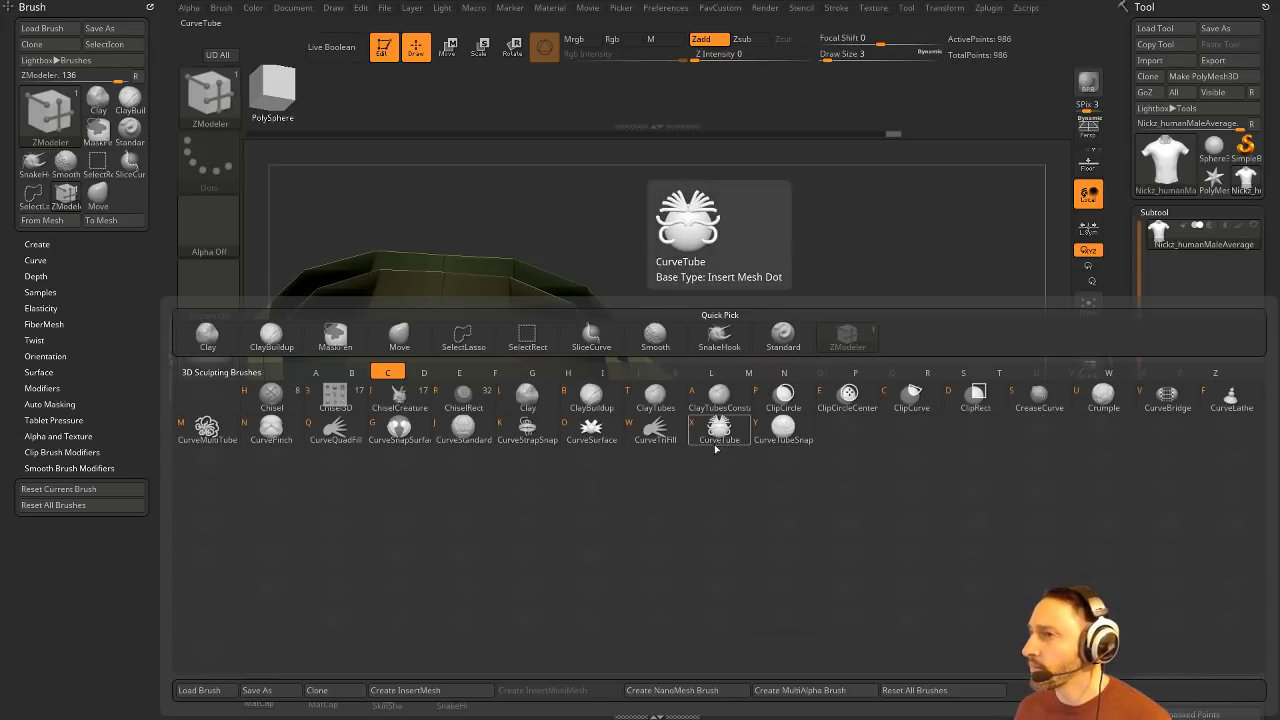
key(v)
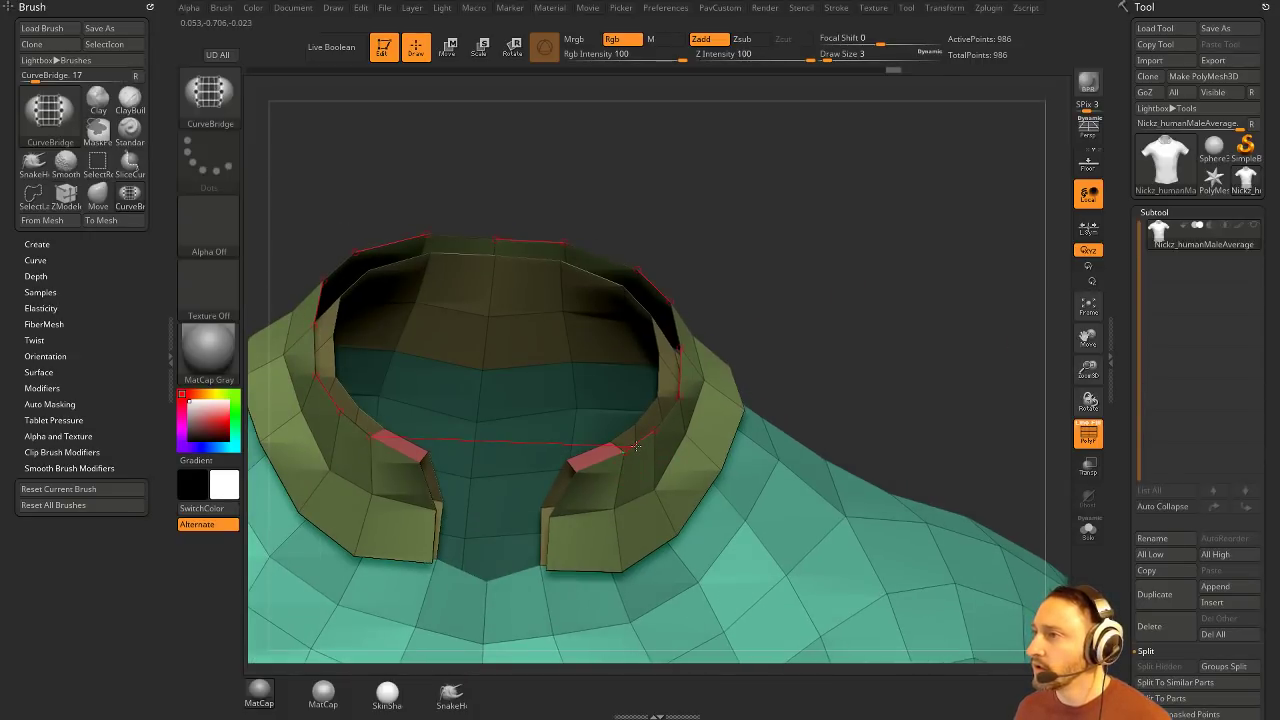
Step: Try to bridge the collar's inner and outer rims with CurveBridge strokes, and undo the strokes
shift+drag(636, 446, 642, 446)
mouse_move(805, 372)
mouse_down()
mouse_move(836, 377)
mouse_move(826, 311)
mouse_move(760, 330)
mouse_up()
key(ctrl)
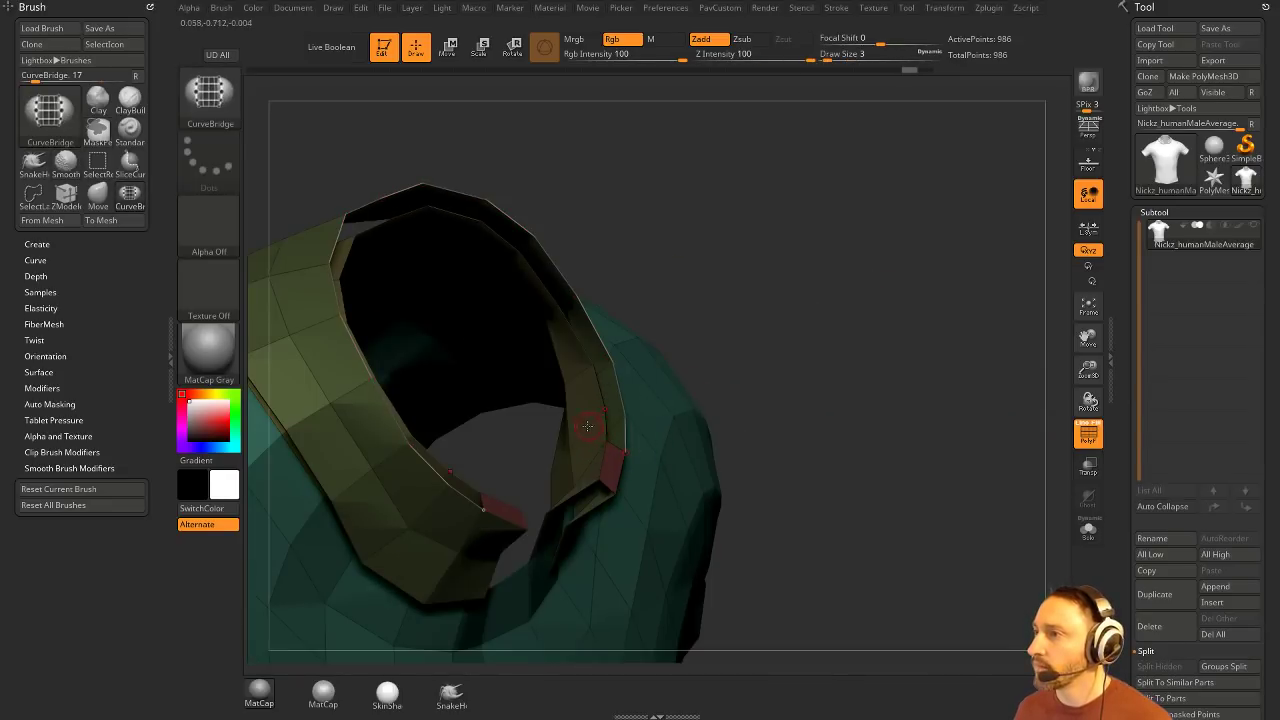
drag(598, 411, 601, 411)
key(ctrl+z)
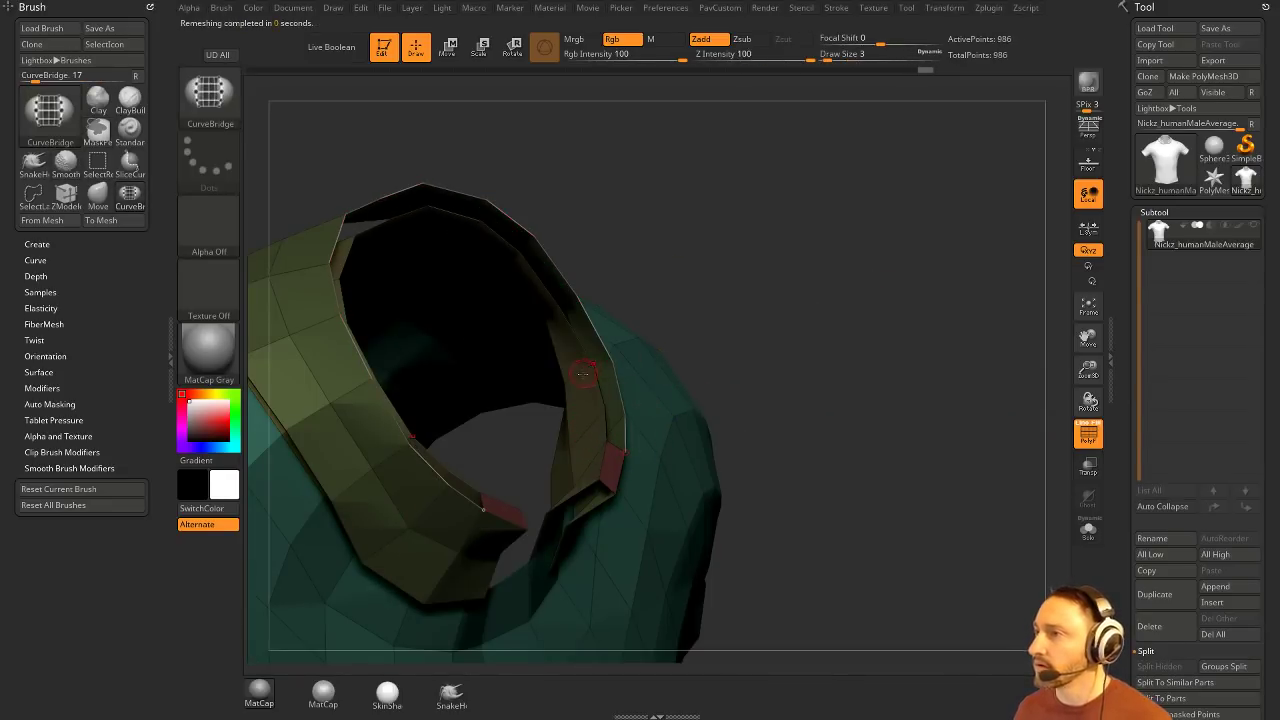
key(shift)
mouse_move(763, 306)
mouse_down()
mouse_move(697, 340)
mouse_move(780, 322)
mouse_up()
key(ctrl+z)
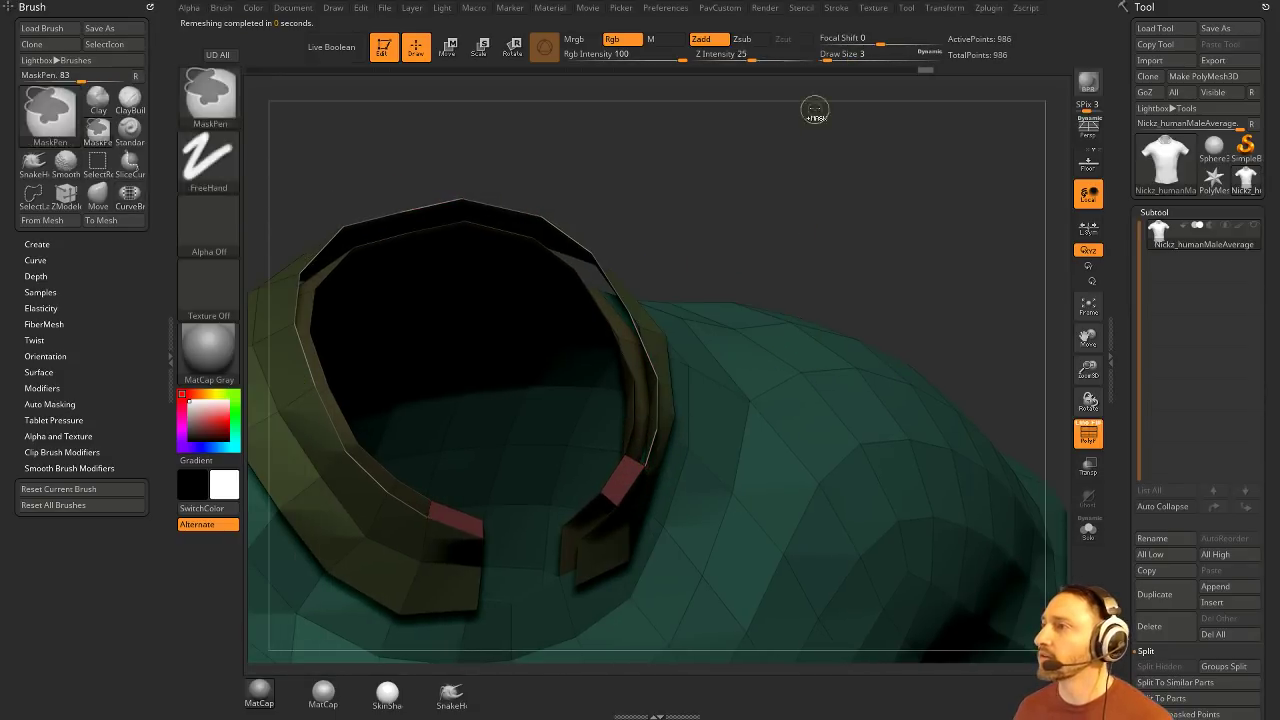
Step: Expand the Curve Modifiers to check the curve snap distance and try CurveBridge strokes between the collar's rims again
click(836, 8)
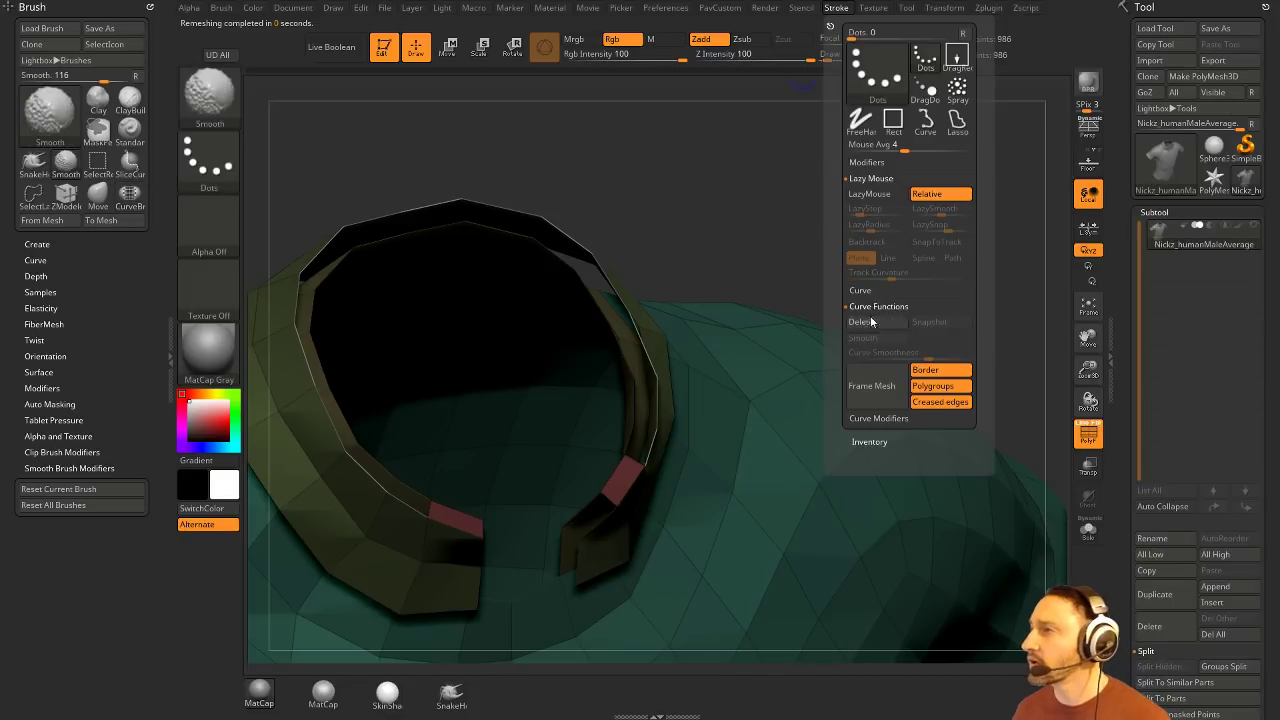
click(878, 466)
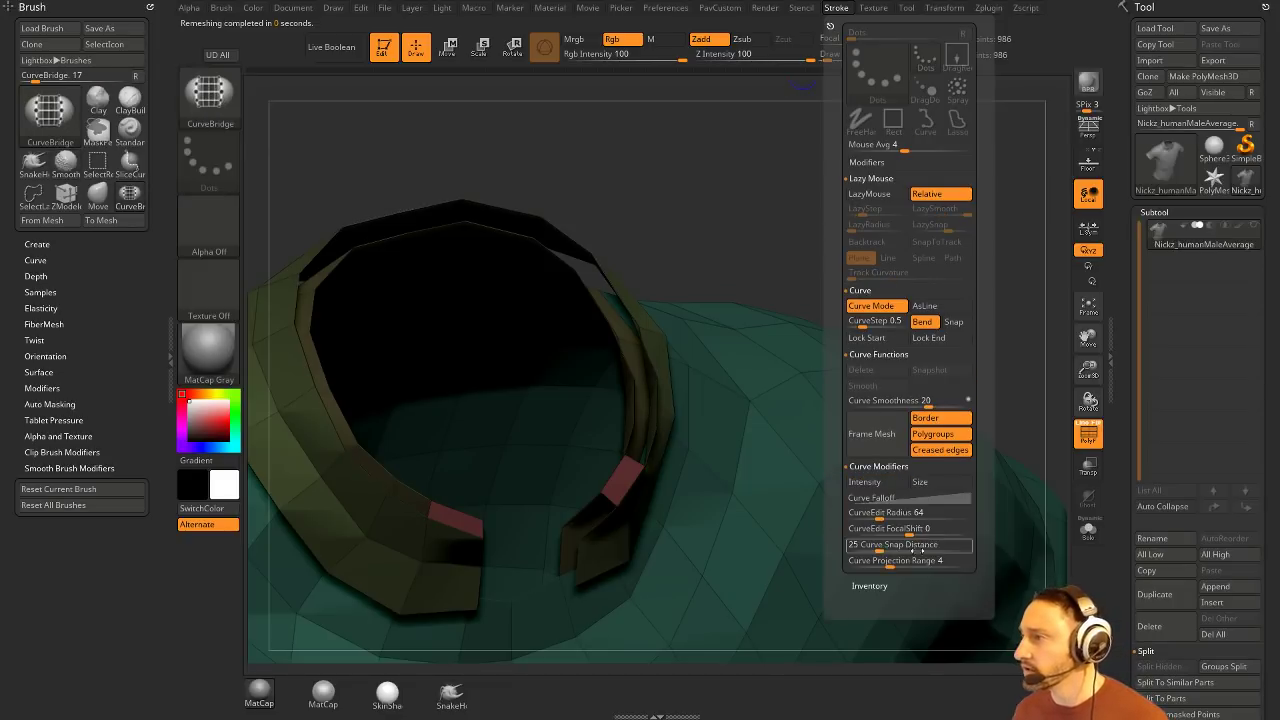
right_drag(610, 378, 784, 369)
drag(1017, 321, 702, 368)
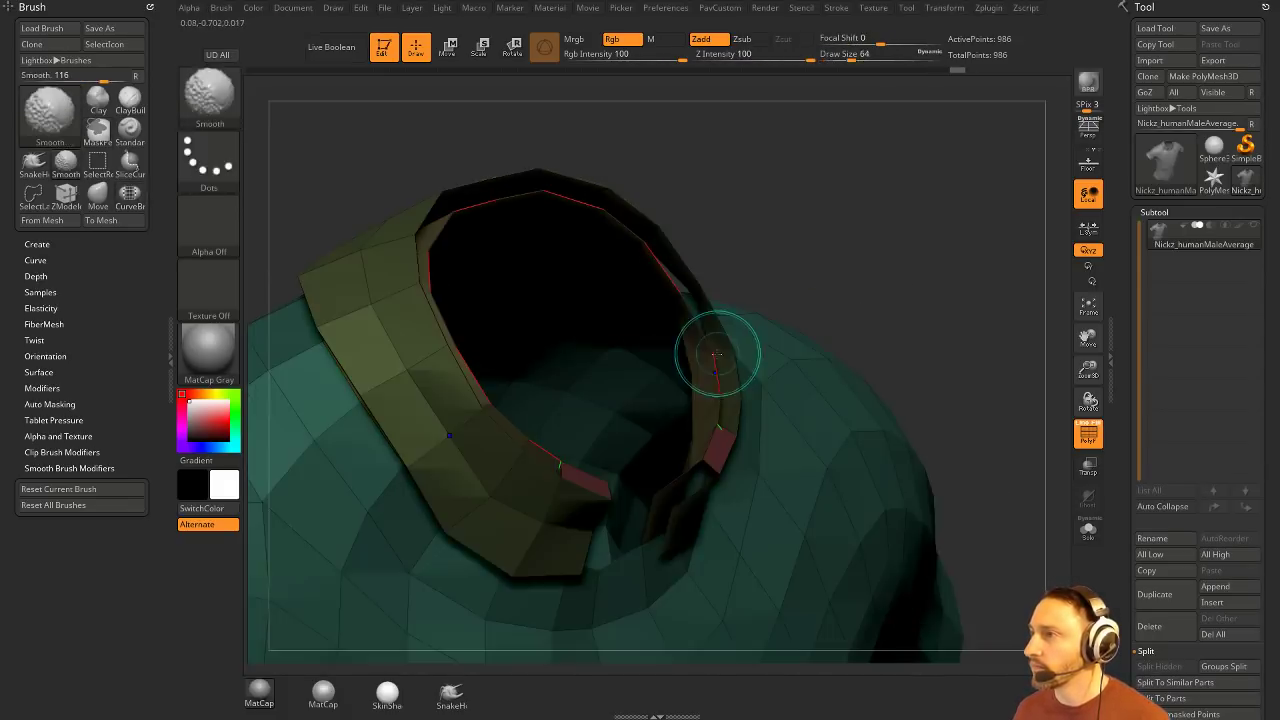
drag(886, 309, 706, 373)
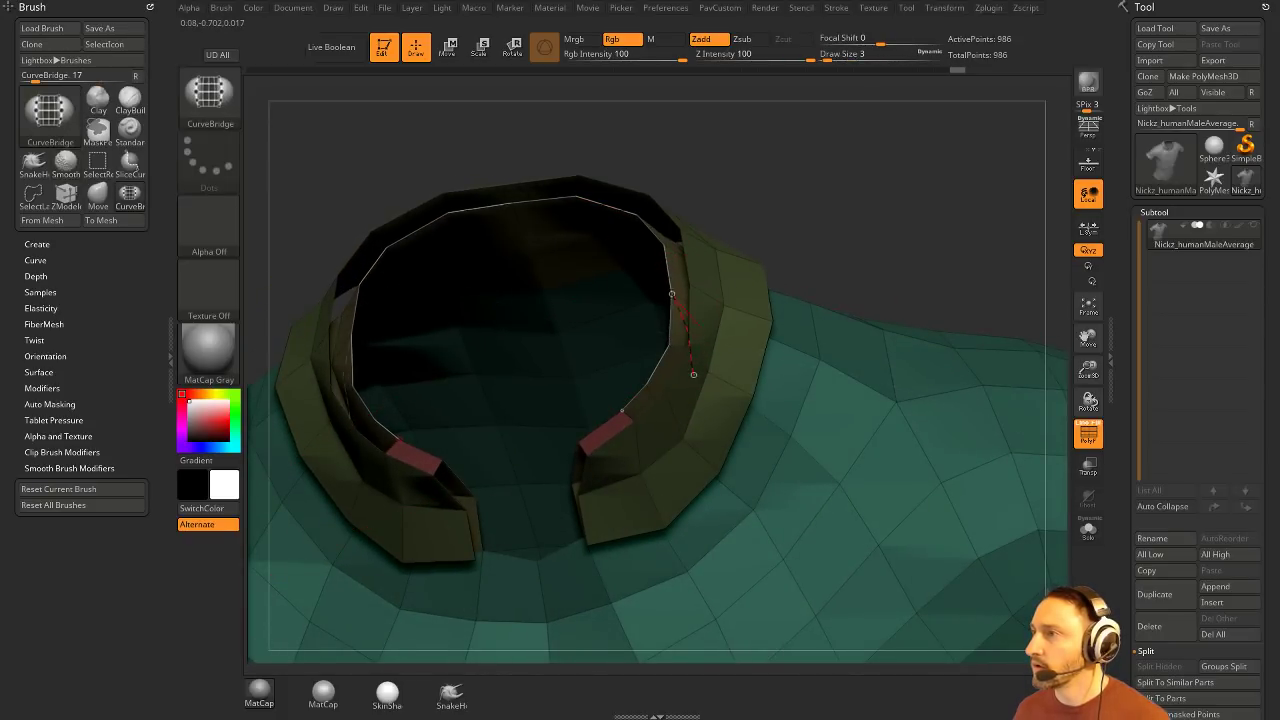
mouse_move(829, 240)
mouse_down()
mouse_move(883, 243)
mouse_move(840, 291)
mouse_up()
Step: Return to the ZModeler brush and bridge opposing inner and outer rim edges at intervals around the collar
key(b)
key(z)
key(m)
key(space)
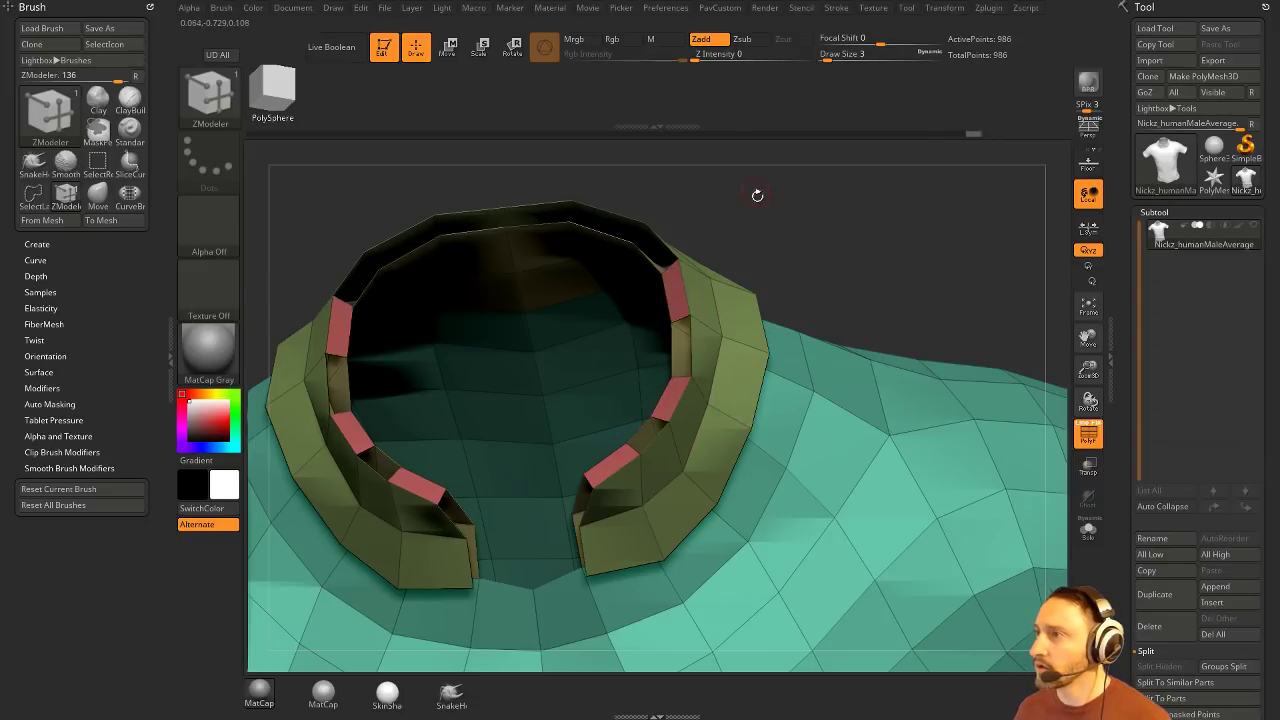
drag(757, 191, 852, 298)
drag(773, 388, 722, 365)
click(735, 411)
click(719, 367)
click(733, 355)
Step: Try Close Holes on the remaining gaps in the collar rim, and undo it
key(p)
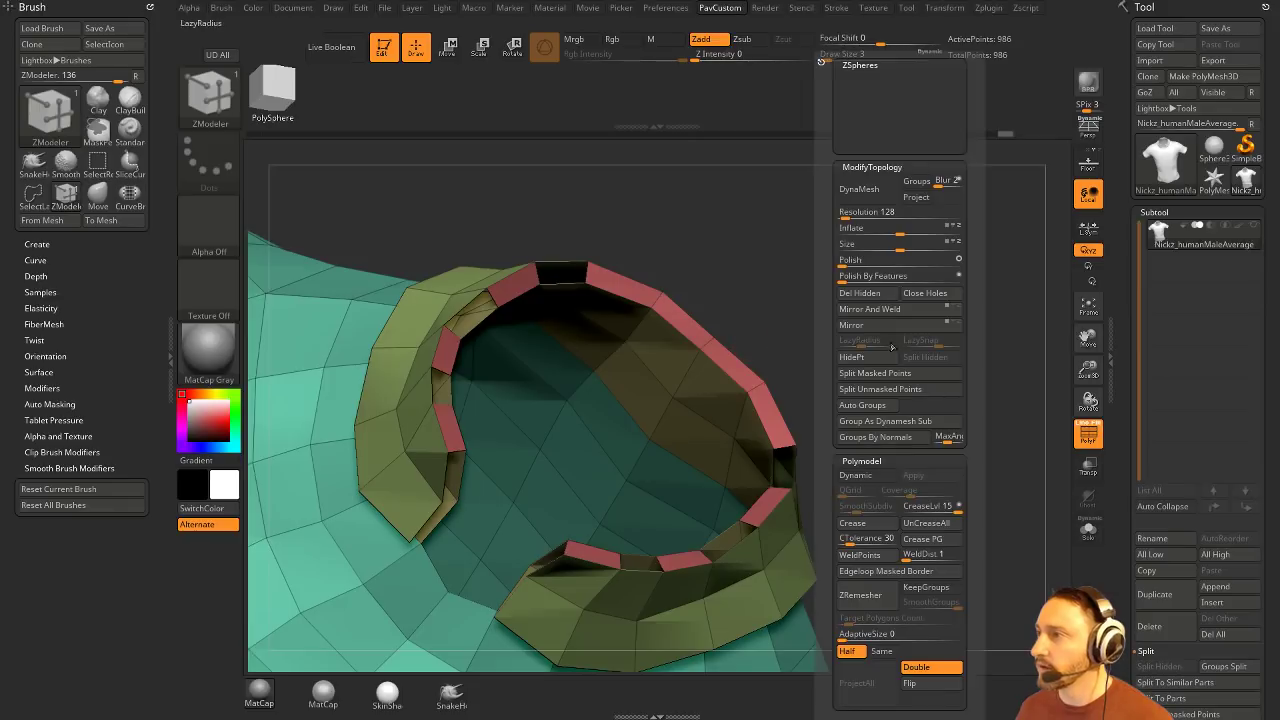
click(902, 293)
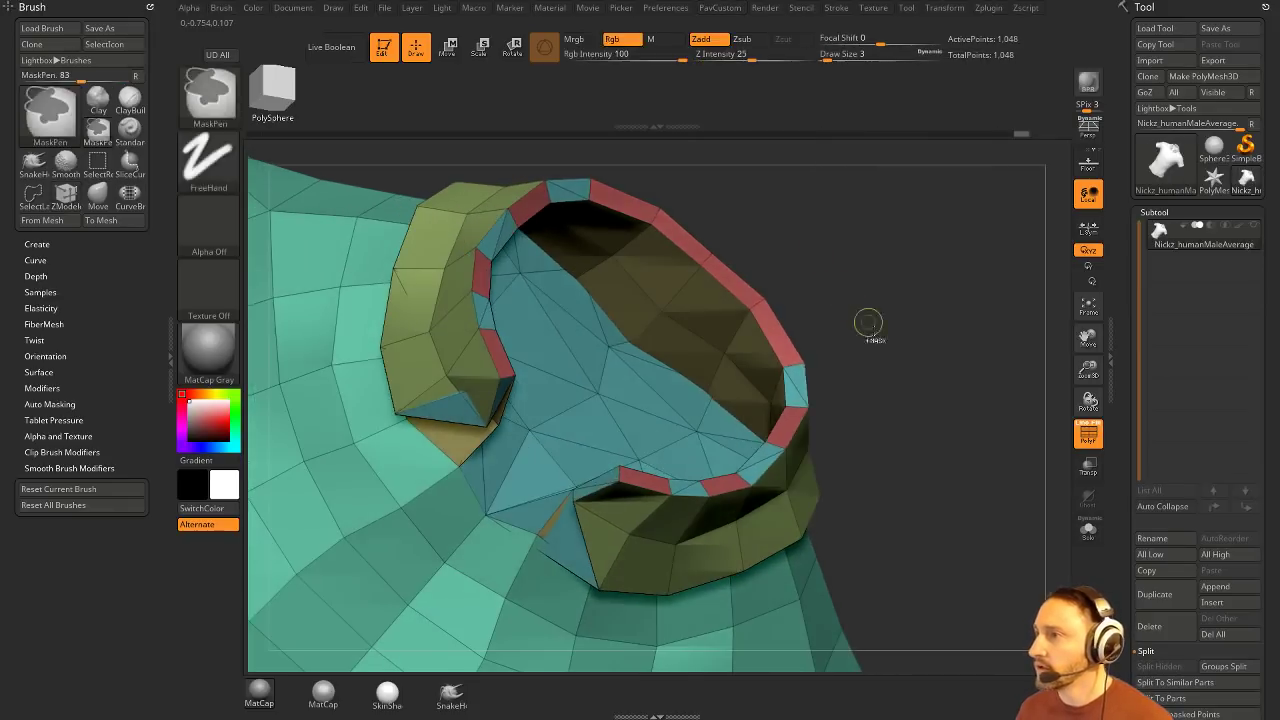
key(ctrl+z)
Step: Bridge the remaining gaps between the collar's inner and outer rim edges, undoing a misplaced action
drag(895, 334, 791, 370)
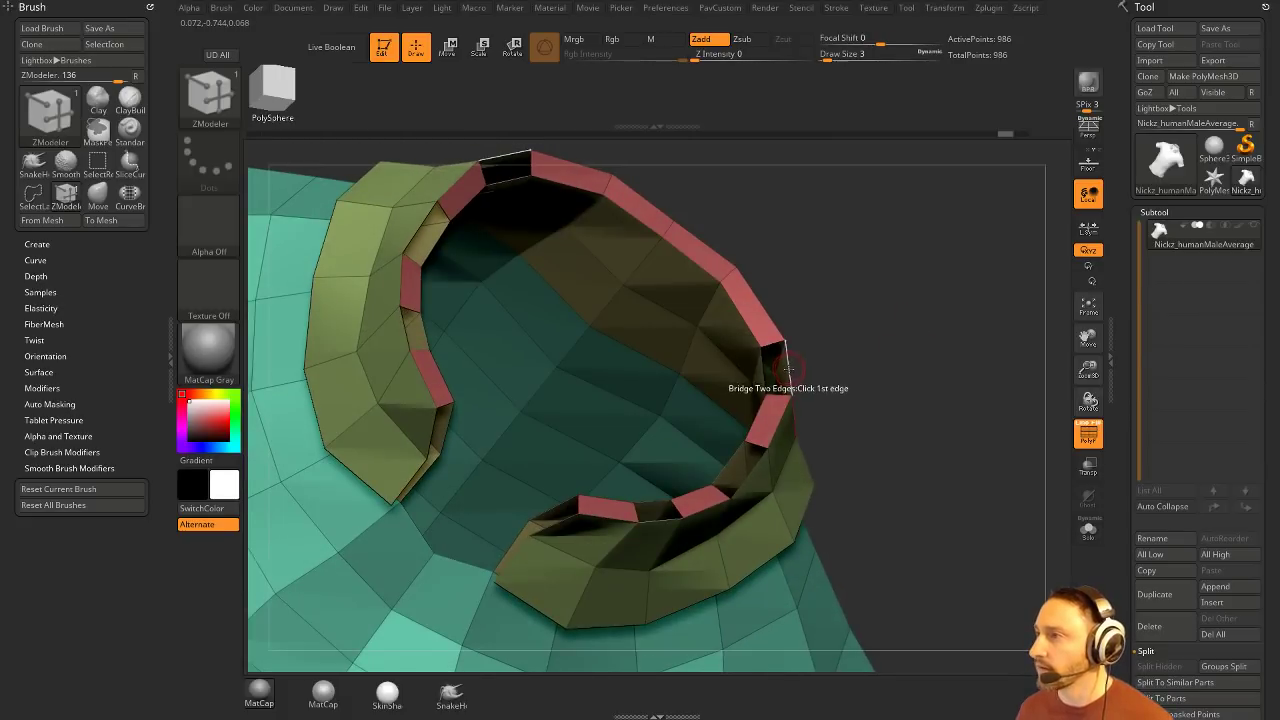
click(761, 368)
drag(876, 372, 925, 335)
key(ctrl+z)
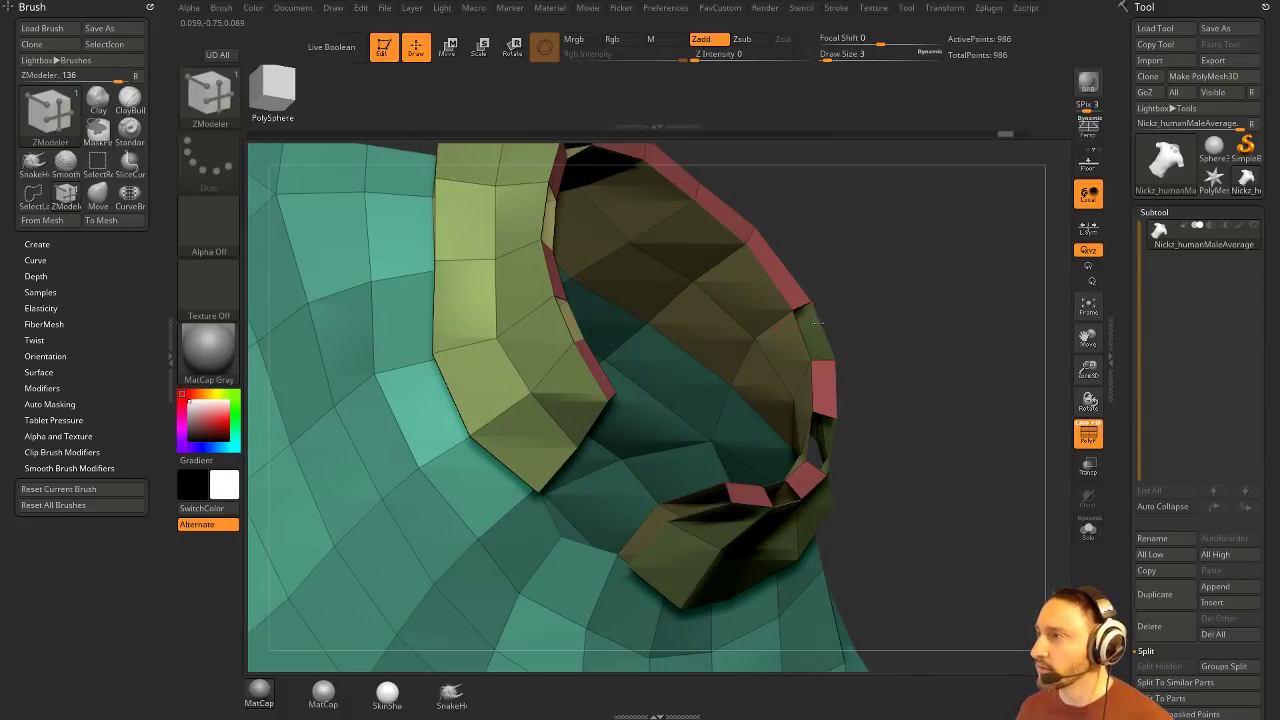
right_drag(900, 371, 746, 369)
Step: Insert an edge loop along the bridged strip on the collar's upper rim with ZModeler Insert
key(space)
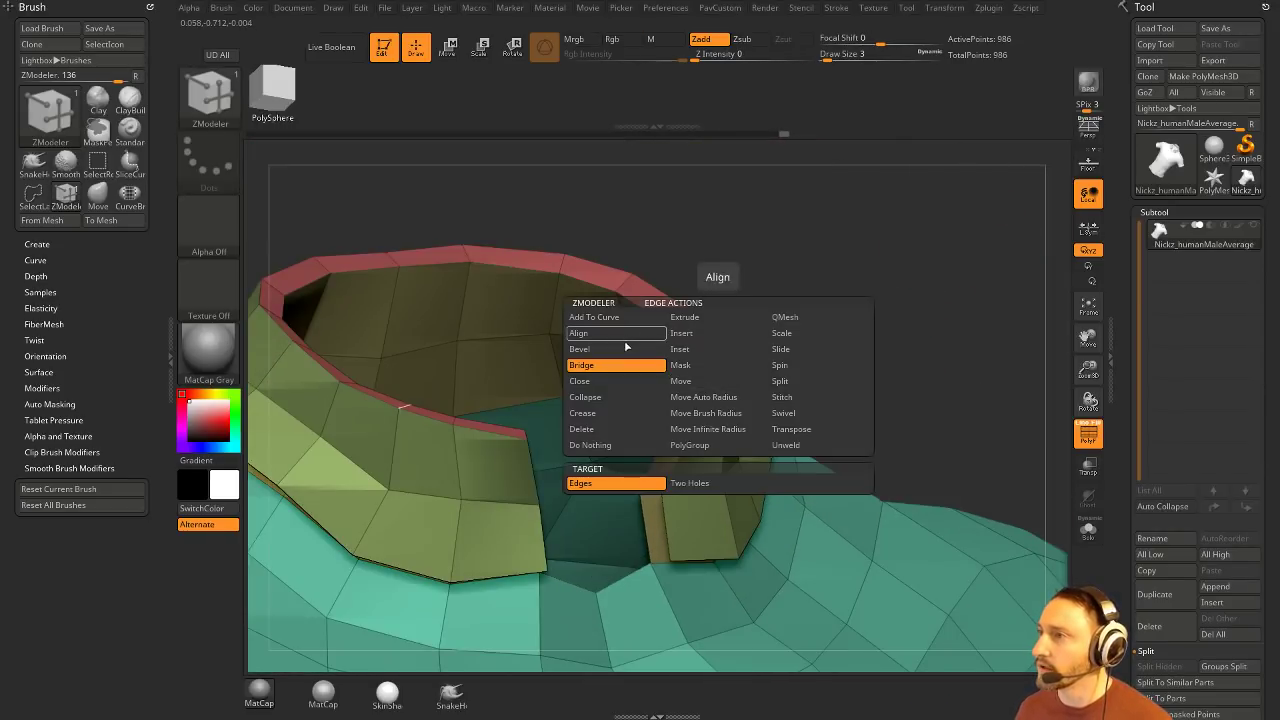
click(715, 338)
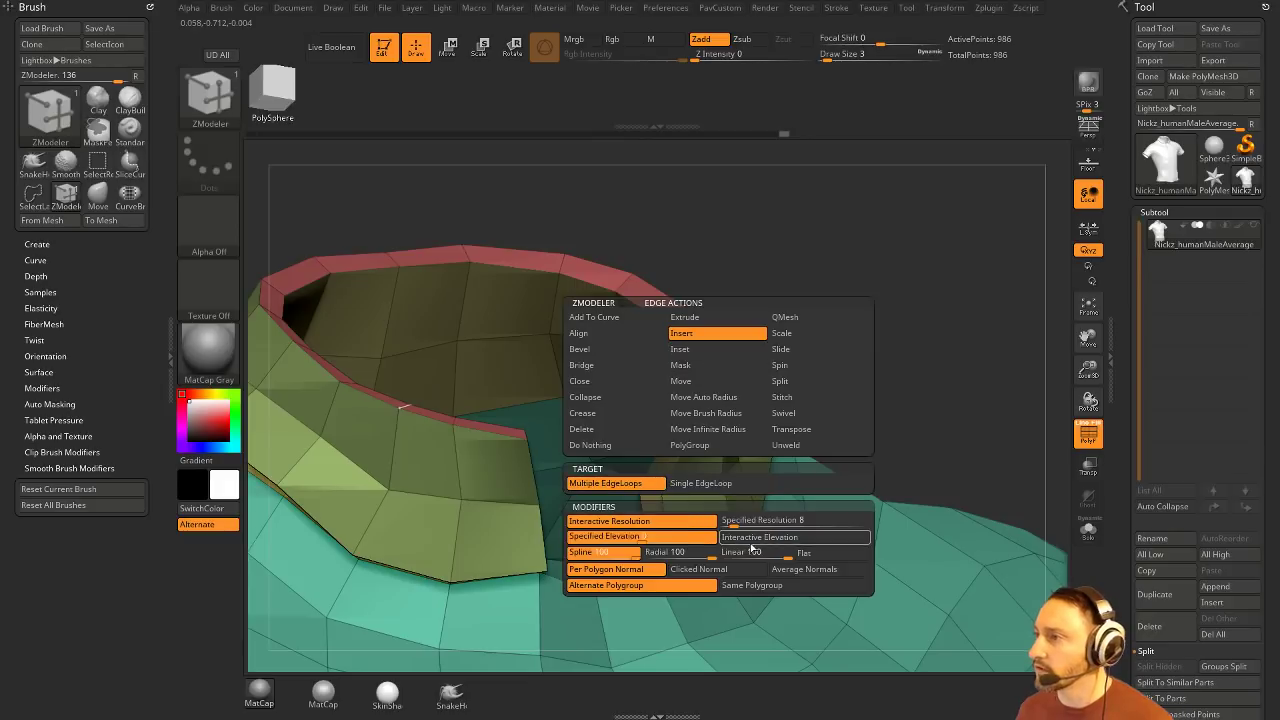
right_drag(886, 387, 668, 405)
click(690, 398)
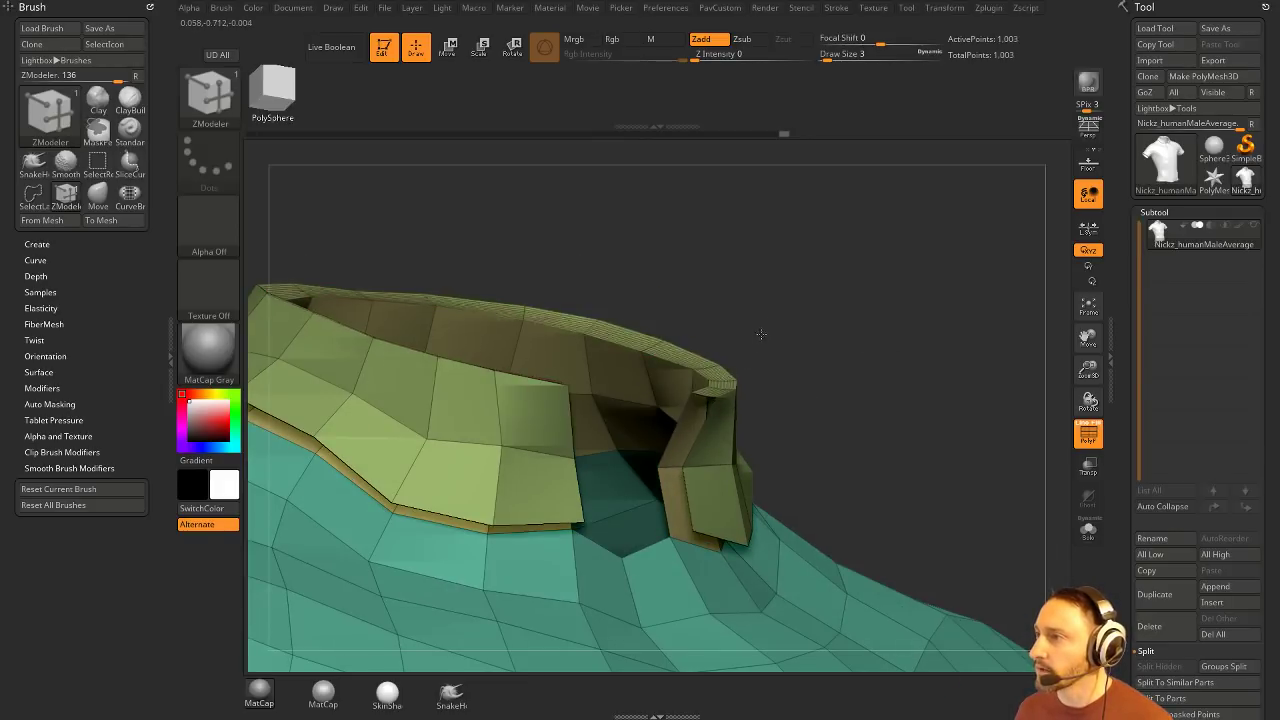
drag(836, 370, 567, 391)
right_drag(840, 333, 871, 340)
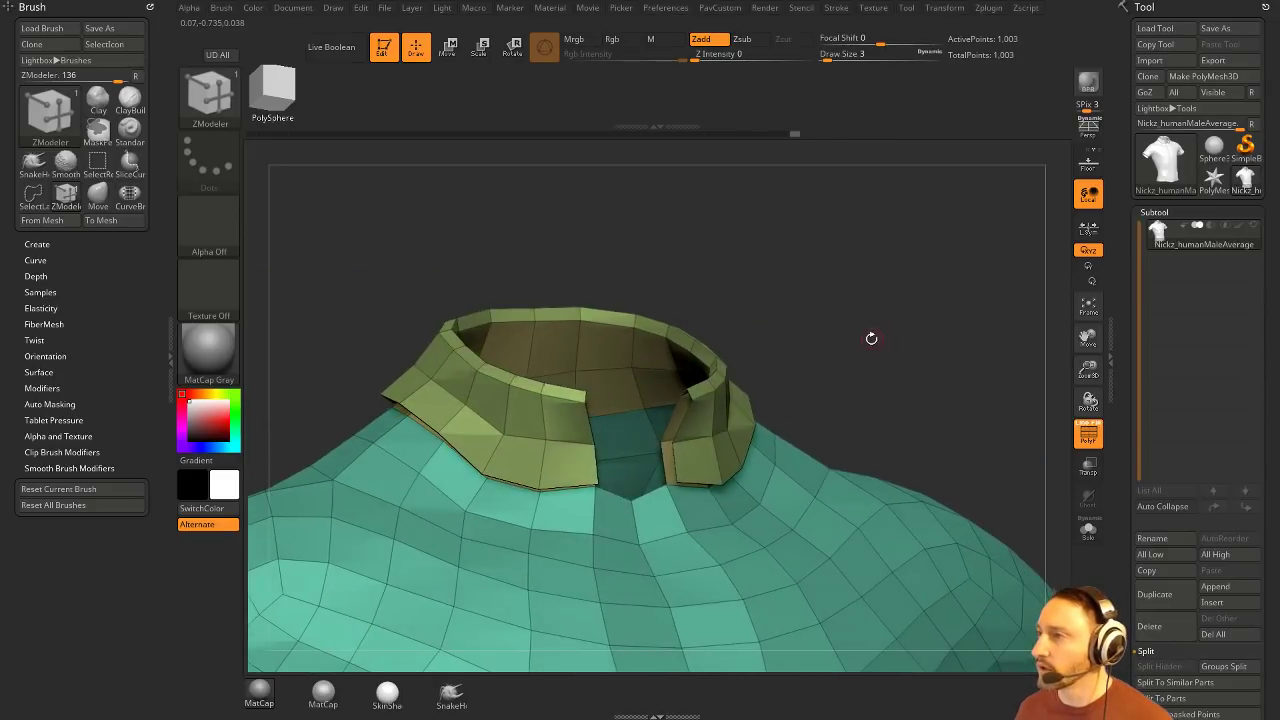
Step: Extrude the whole shirt slightly with ZModeler Extrude set to All Polygons to give the cloth thickness
key(space)
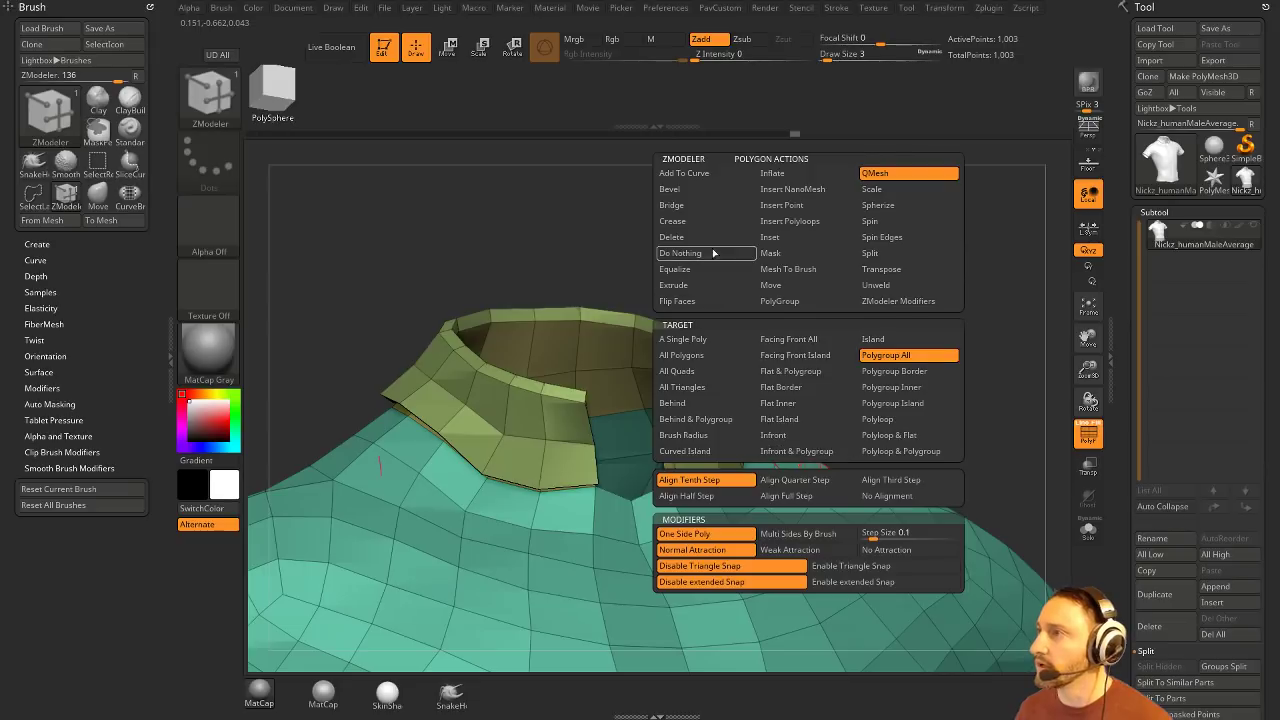
click(705, 285)
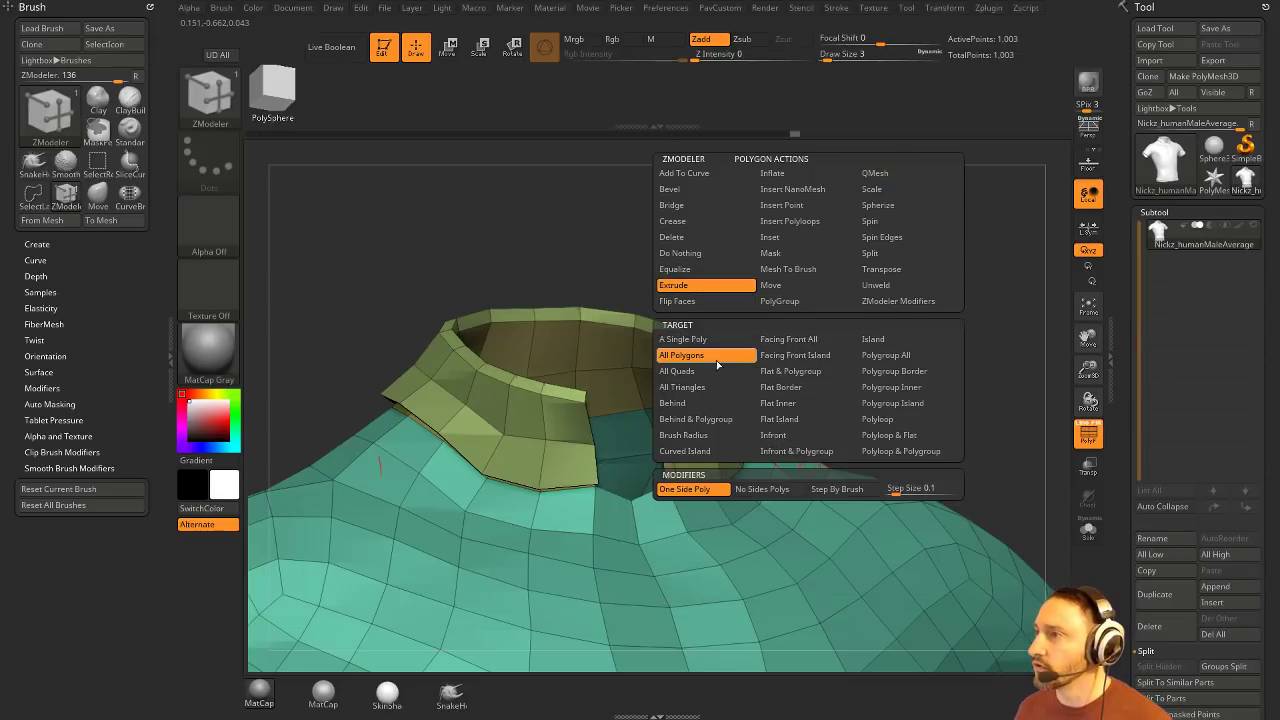
alt+right_drag(840, 420, 823, 367)
drag(762, 408, 786, 409)
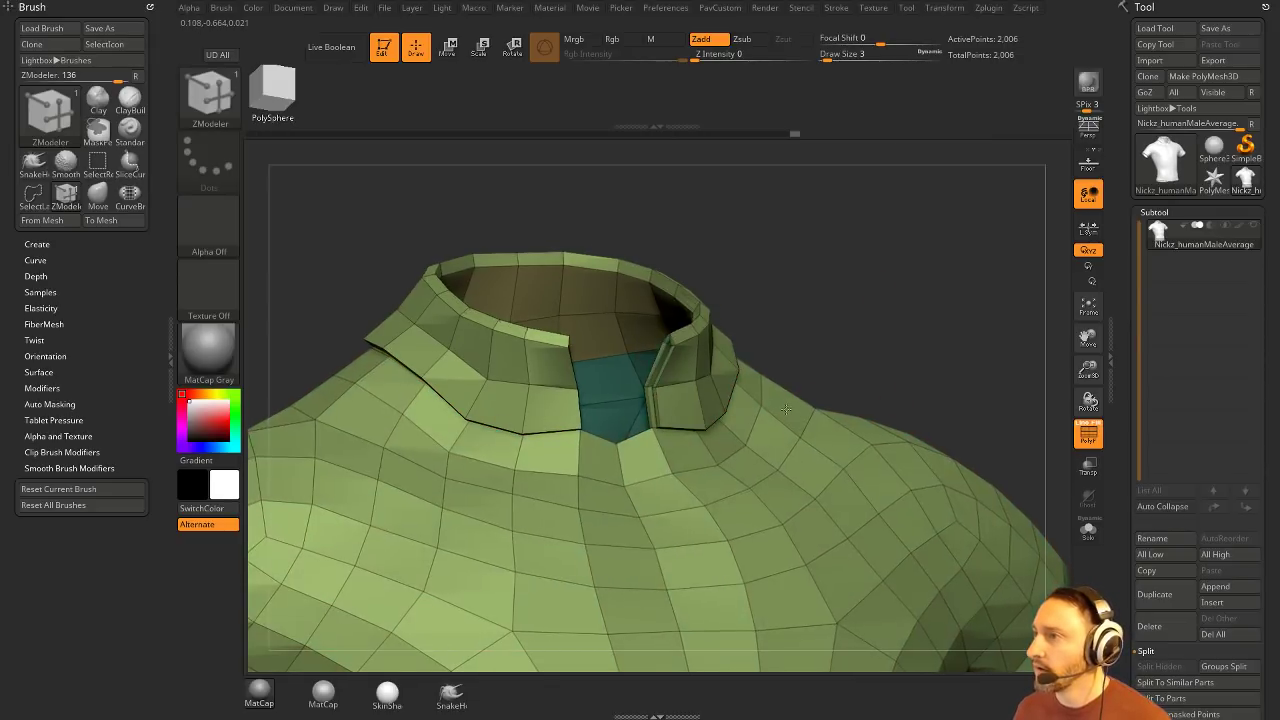
ctrl+right_drag(841, 371, 834, 294)
alt+right_drag(955, 395, 950, 369)
alt+right_drag(1030, 165, 962, 408)
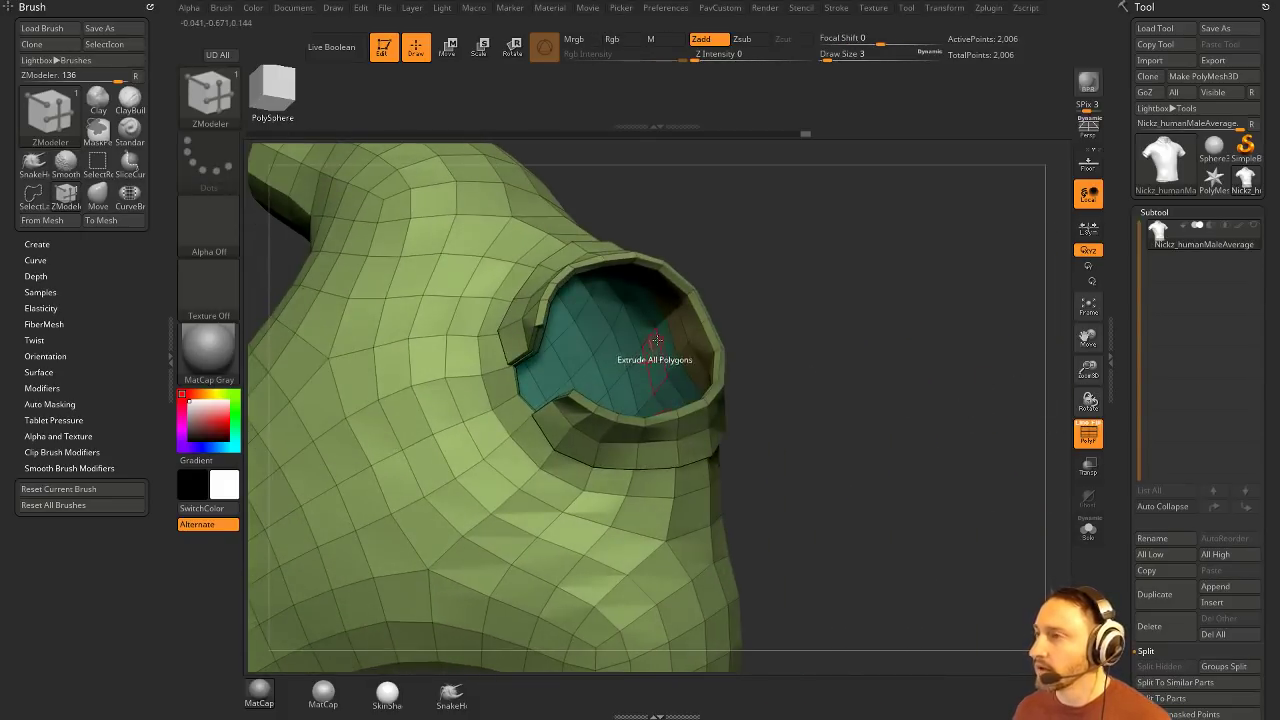
Step: Undo an All Polygons extrusion from inside the shirt and adjust the inner faces with Extrude set to Polygroup All
drag(667, 345, 663, 355)
key(ctrl+z)
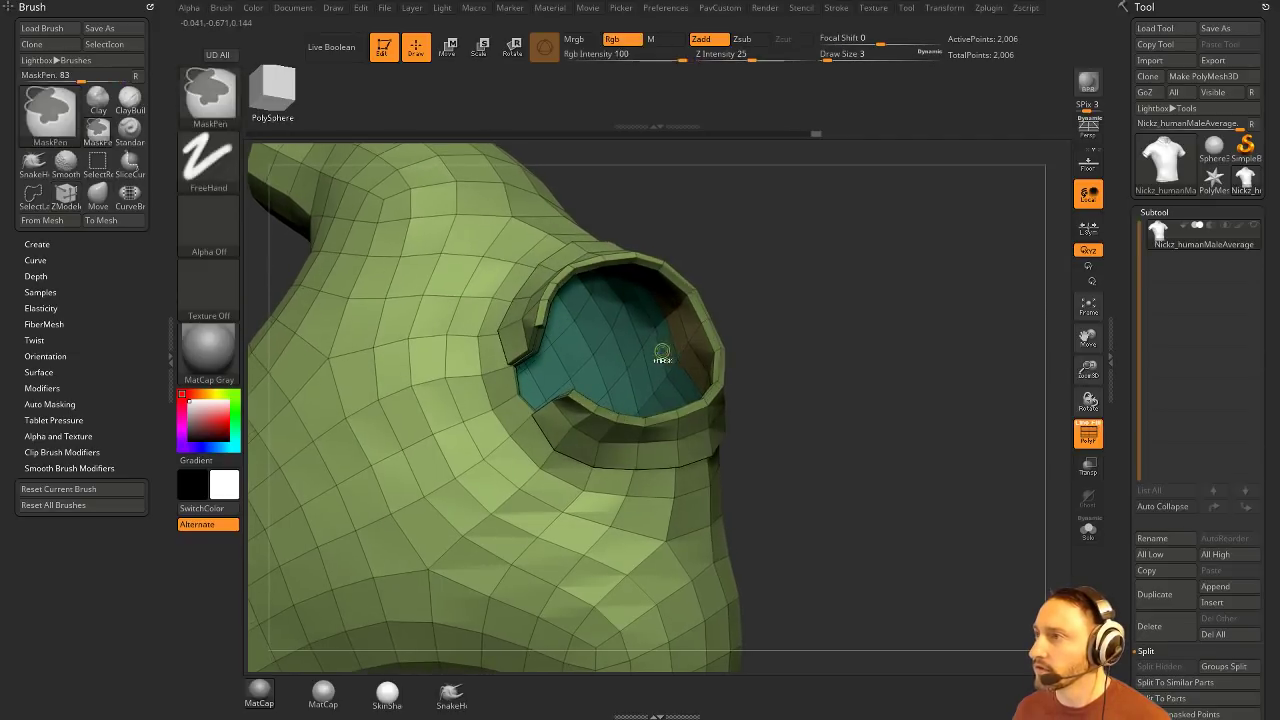
key(space)
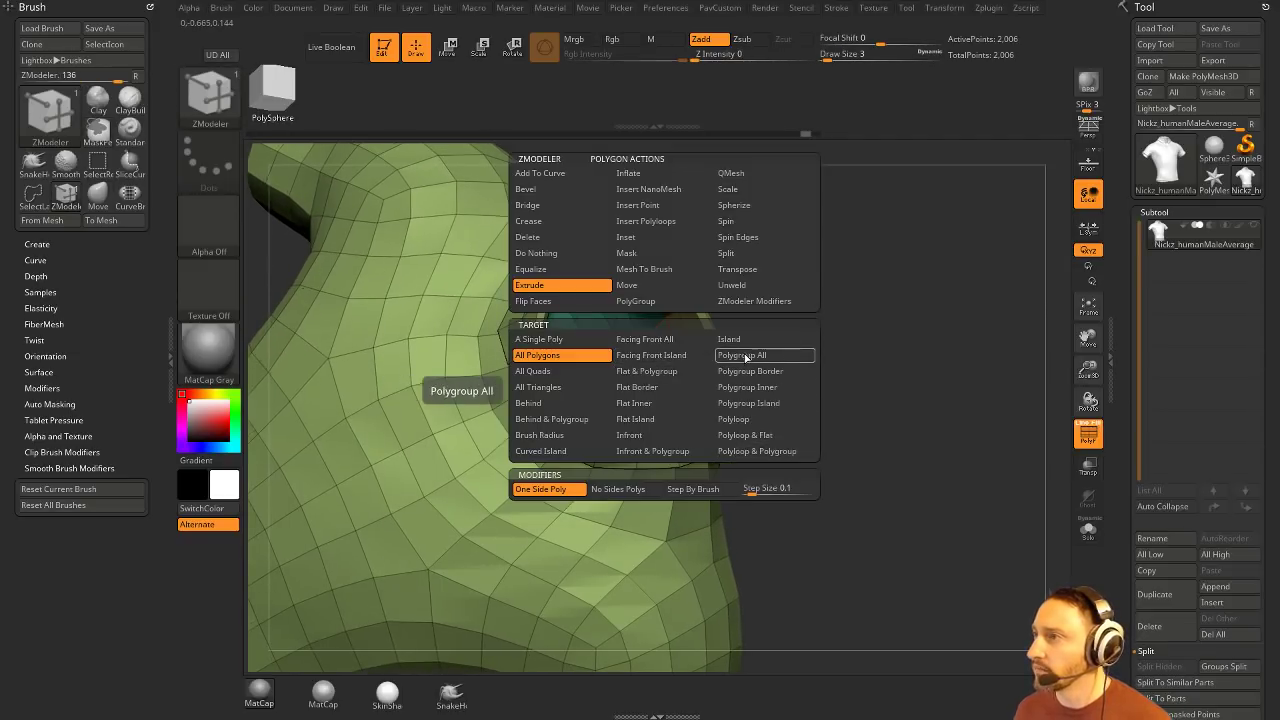
click(746, 357)
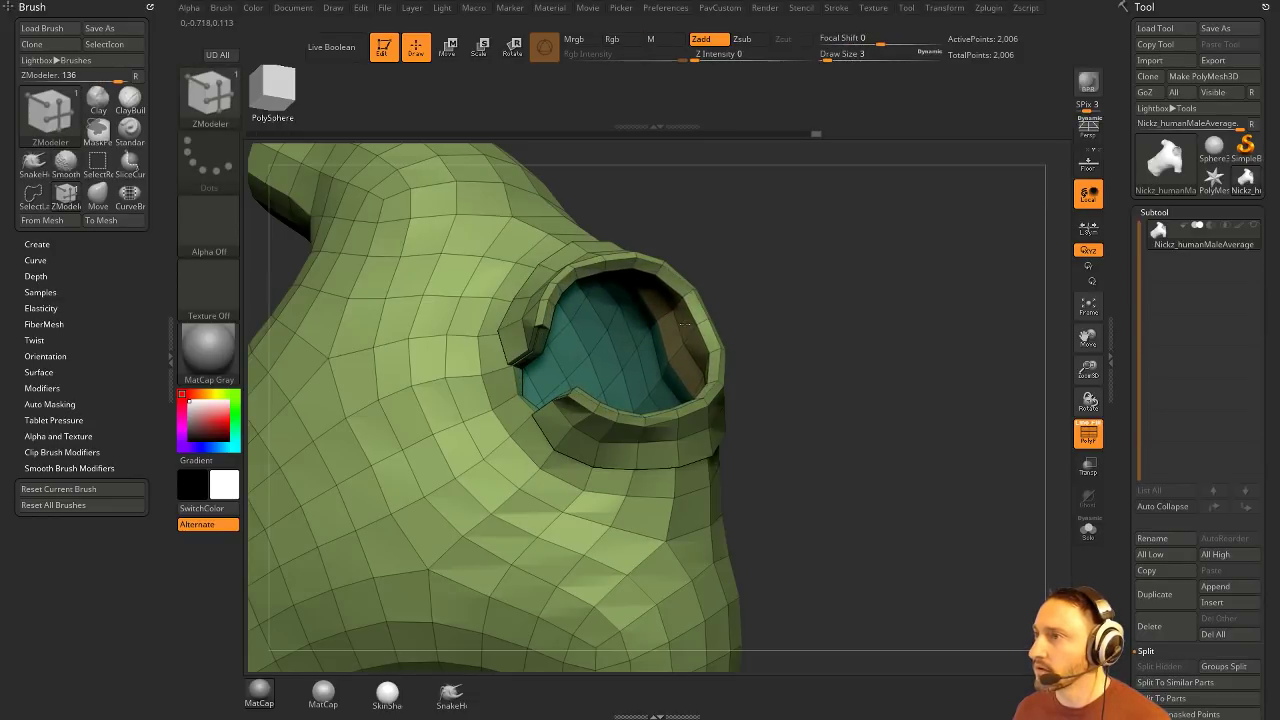
drag(841, 344, 921, 336)
key(f)
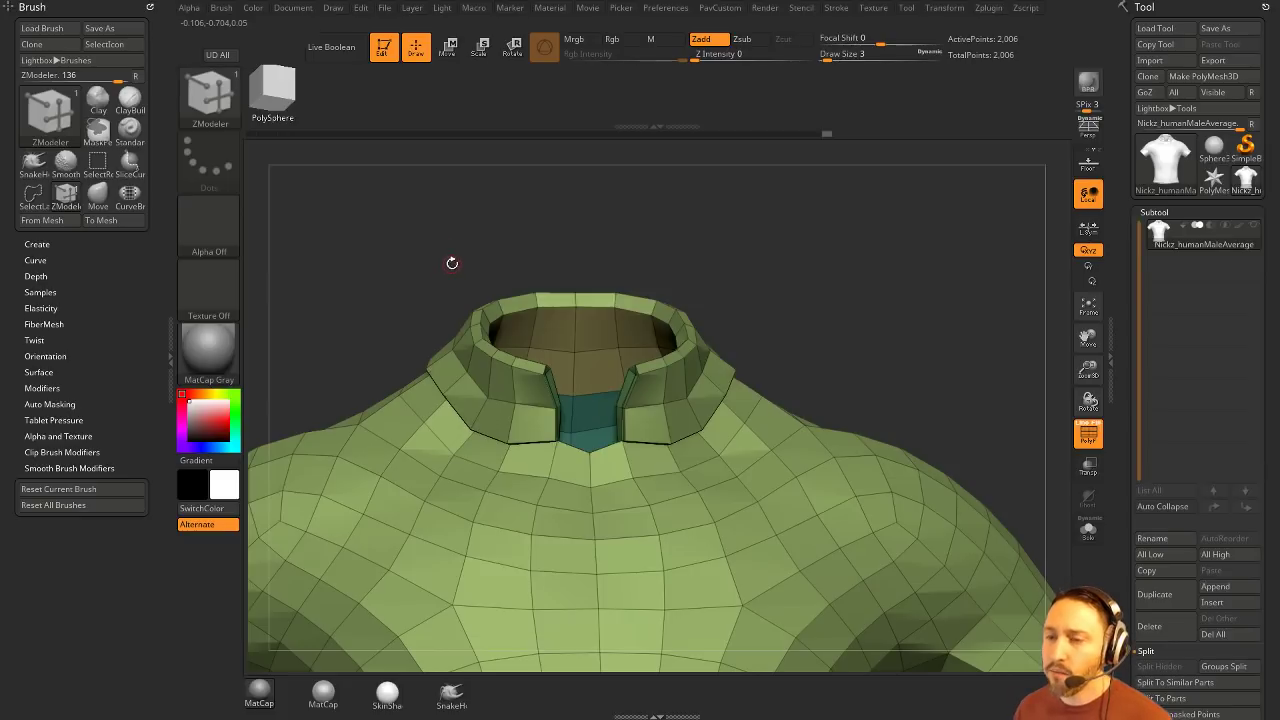
Step: Review the whole shirt, take it out of Edit mode and clear the canvas
mouse_move(467, 254)
mouse_down()
mouse_move(480, 263)
mouse_move(440, 258)
mouse_up()
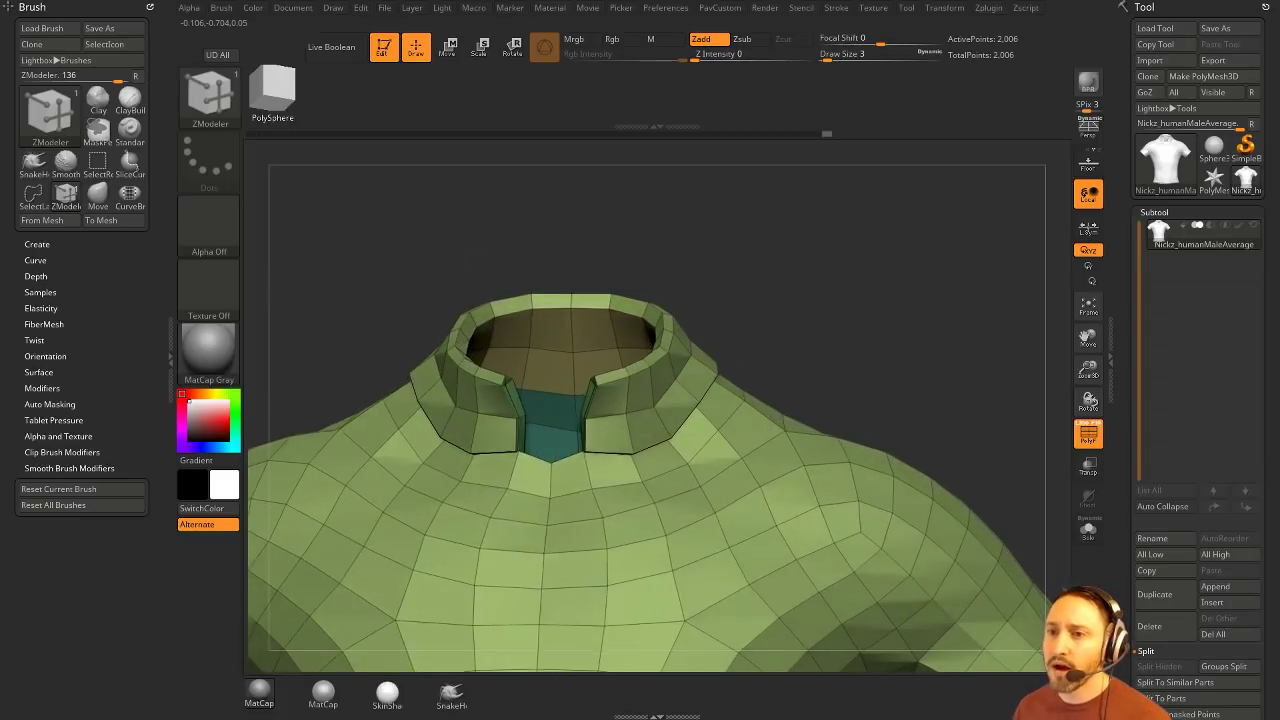
alt+drag(621, 260, 556, 196)
mouse_move(628, 250)
shift+mouse_down()
mouse_move(806, 314)
mouse_move(618, 326)
mouse_move(454, 315)
shift+mouse_up()
click(384, 48)
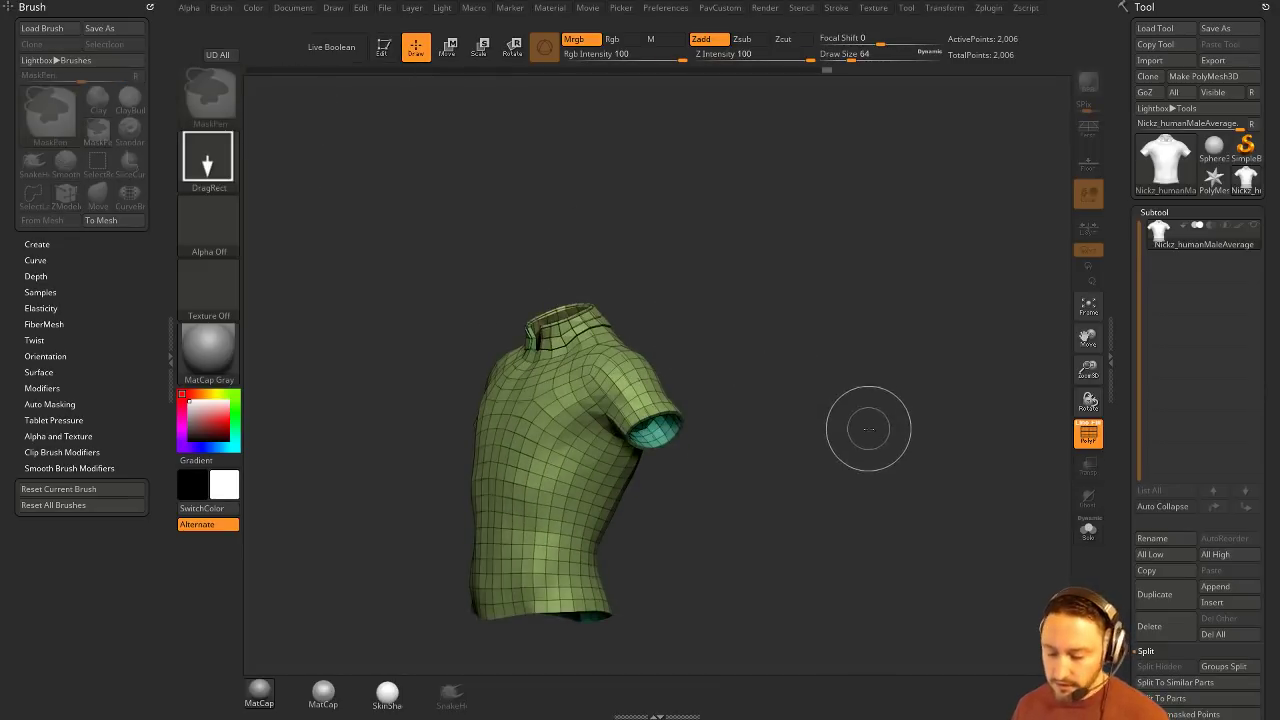
key(ctrl+n)
Step: Draw a Cylinder3D primitive on the canvas, enter Edit mode and convert it to a PolyMesh3D
click(1212, 188)
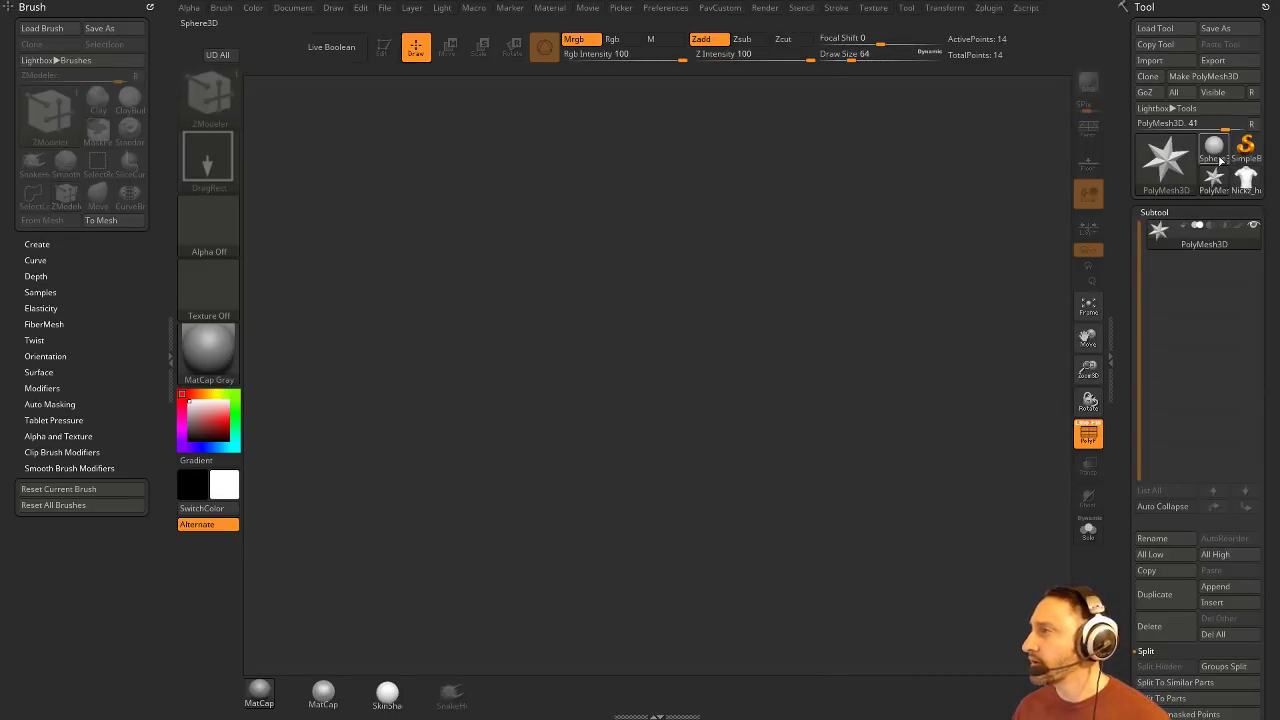
click(1167, 160)
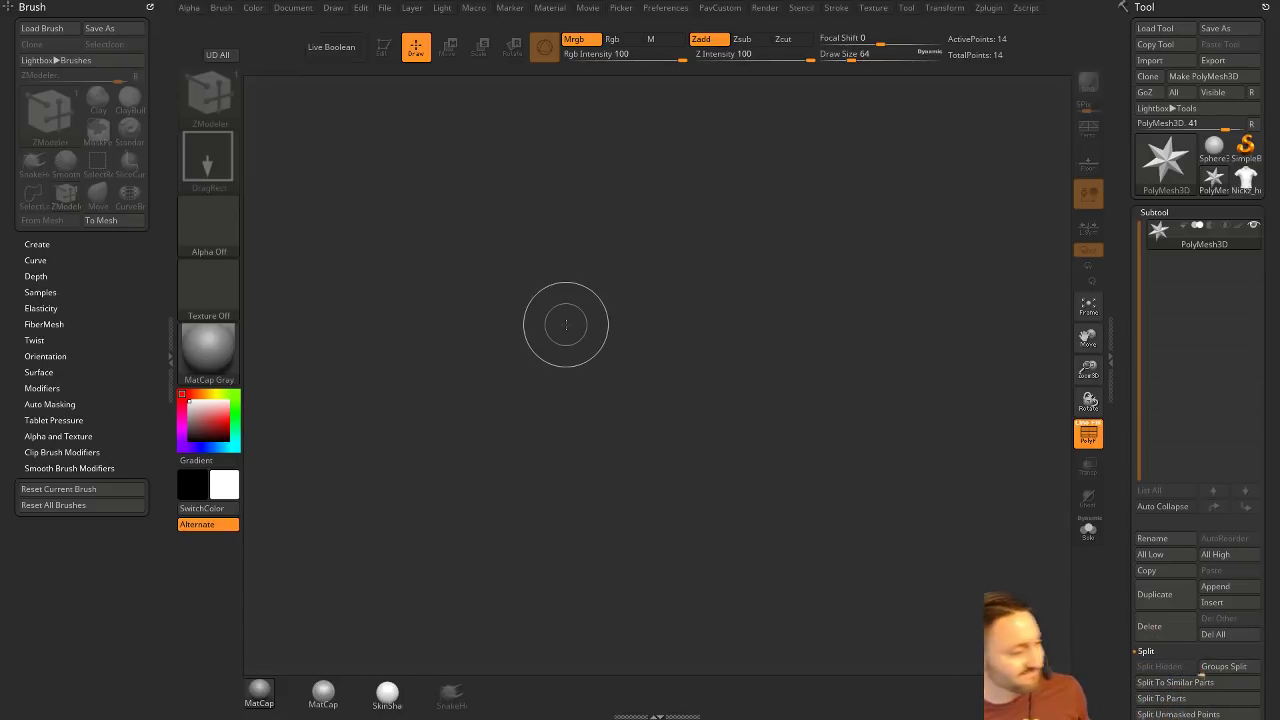
click(1165, 160)
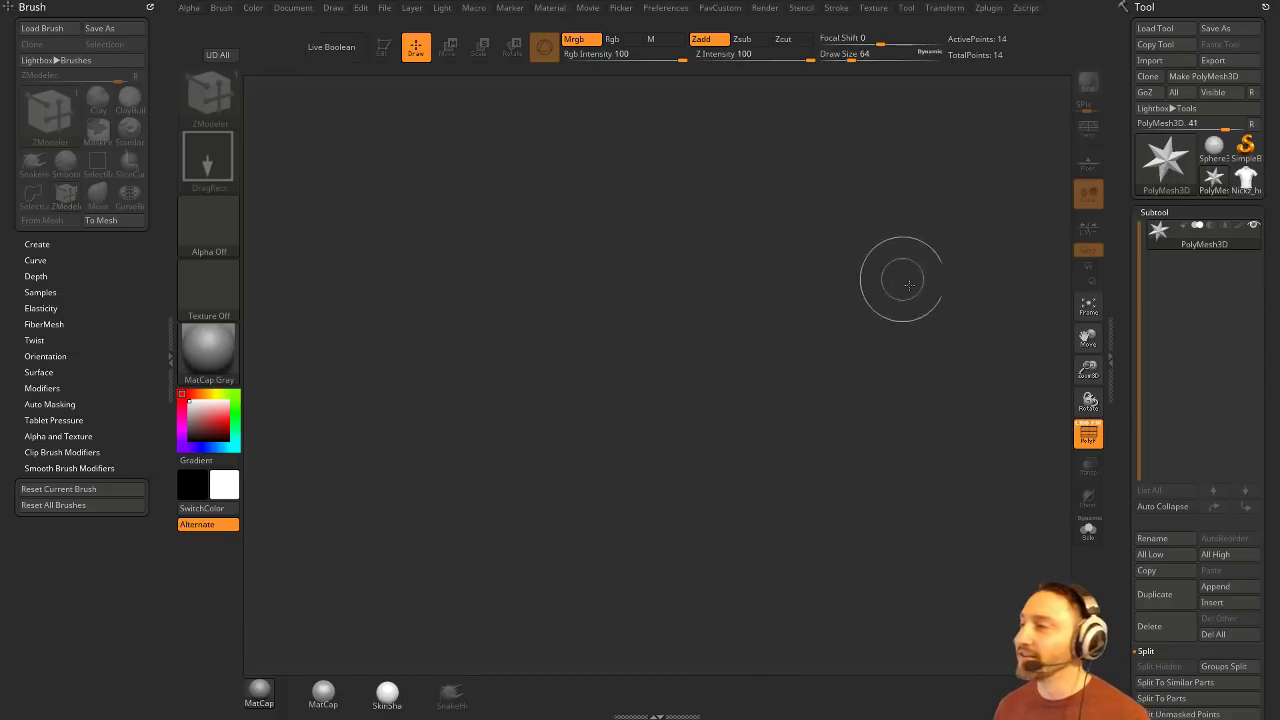
click(1153, 187)
click(830, 225)
drag(610, 415, 524, 350)
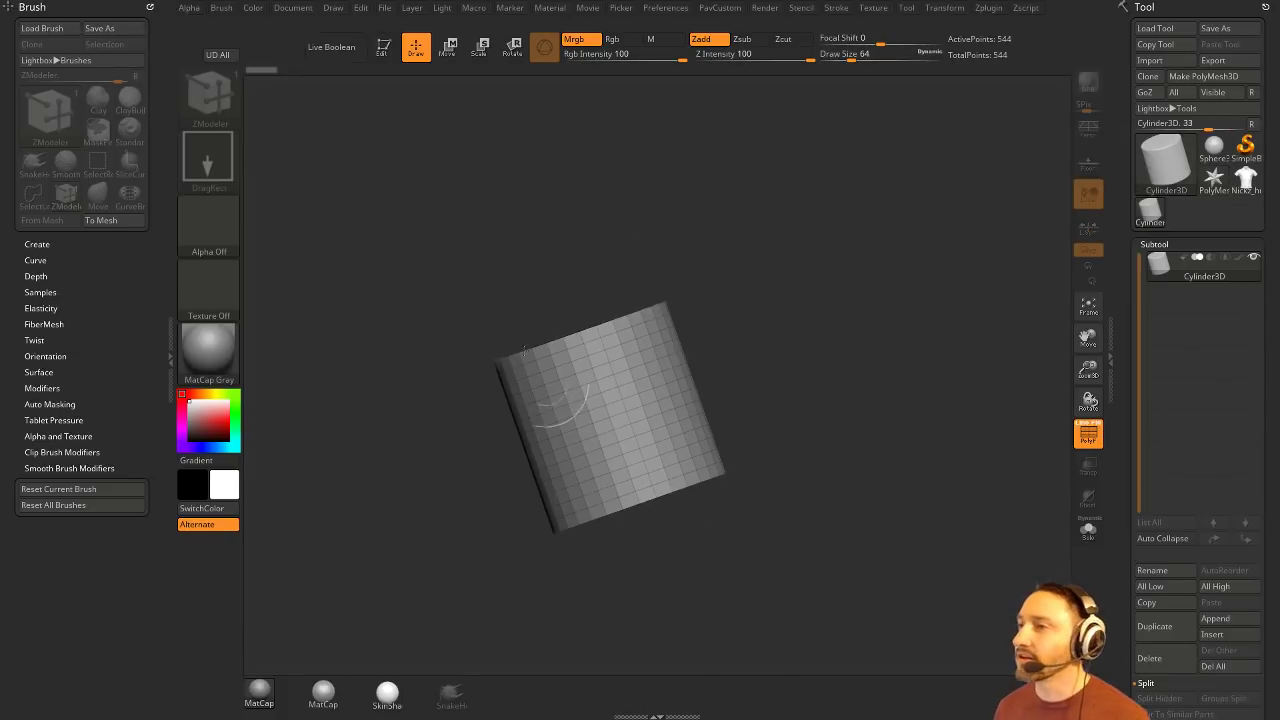
click(382, 48)
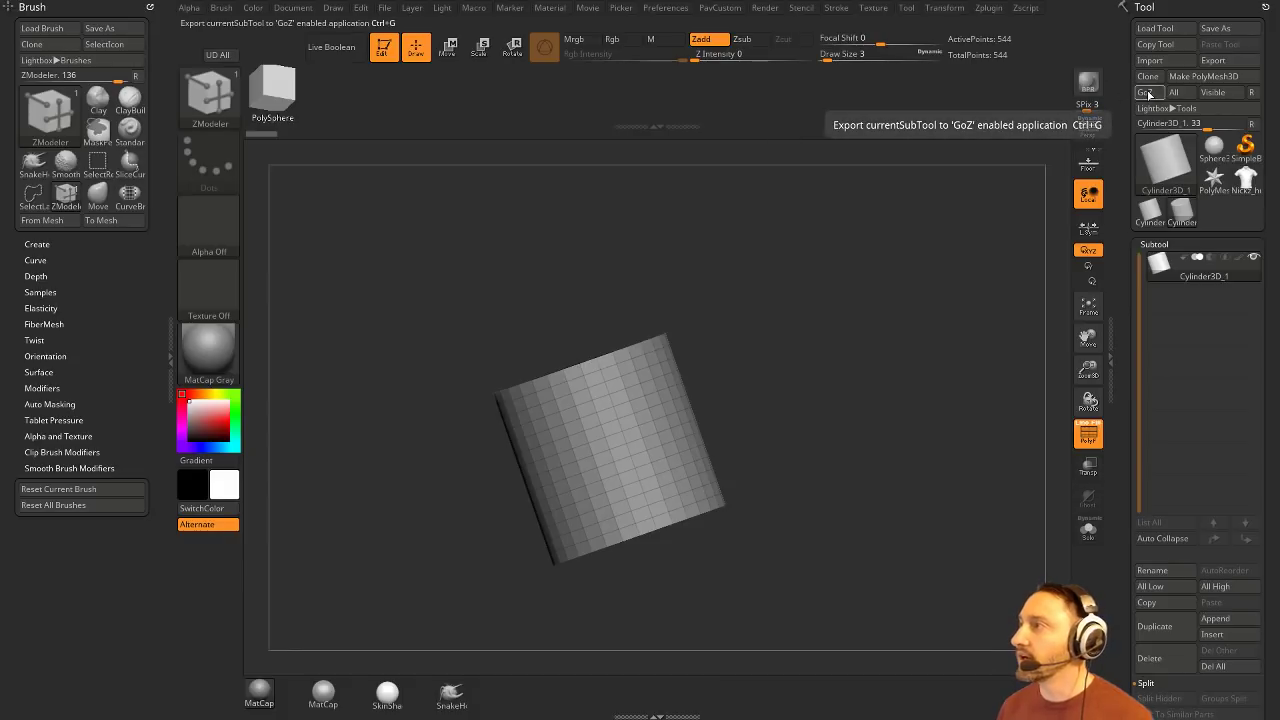
click(1203, 77)
Step: Remove the cylinder's surplus edge loops with Delete Loops from the EdgeLoop geometry functions
drag(1121, 336, 1134, 105)
click(1157, 234)
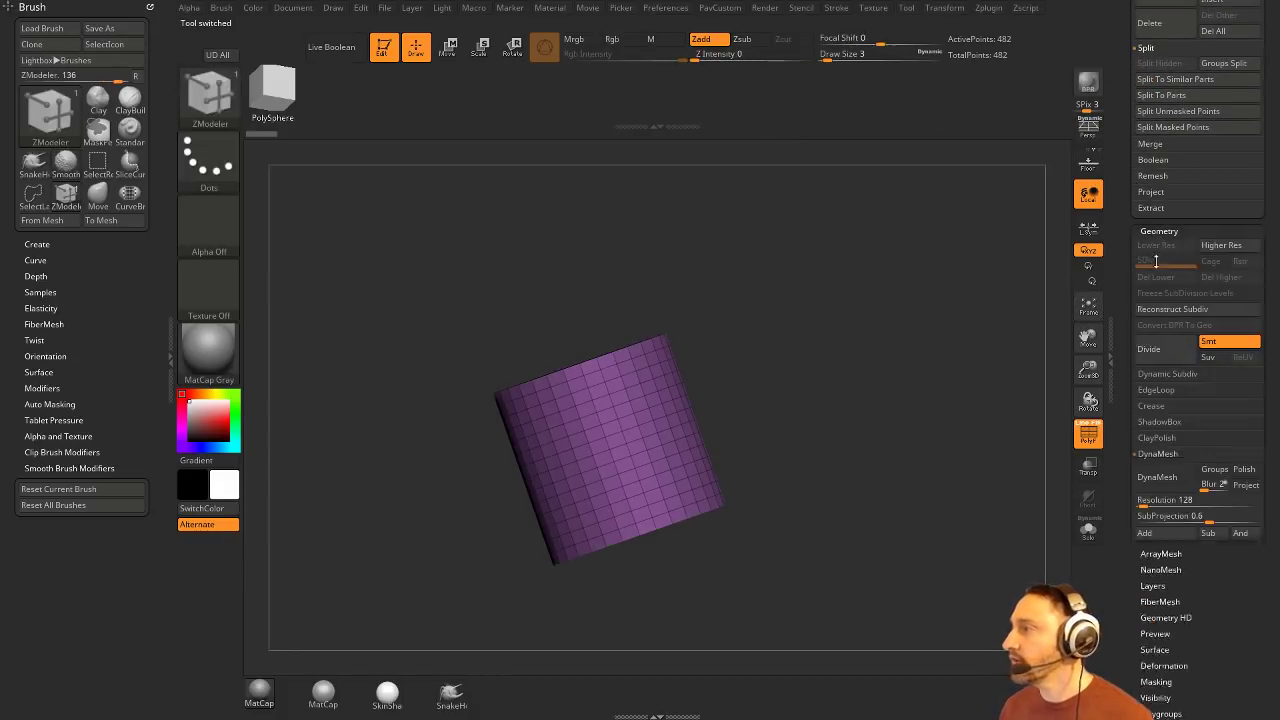
click(1160, 390)
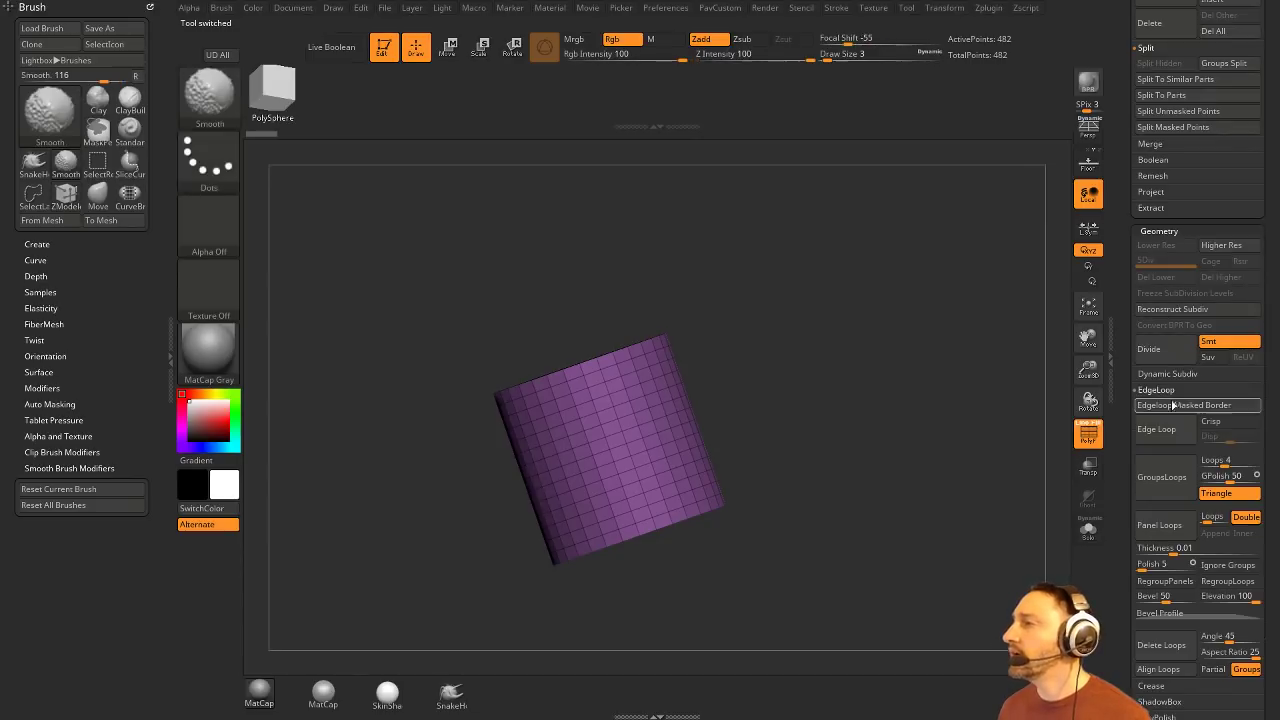
click(1160, 650)
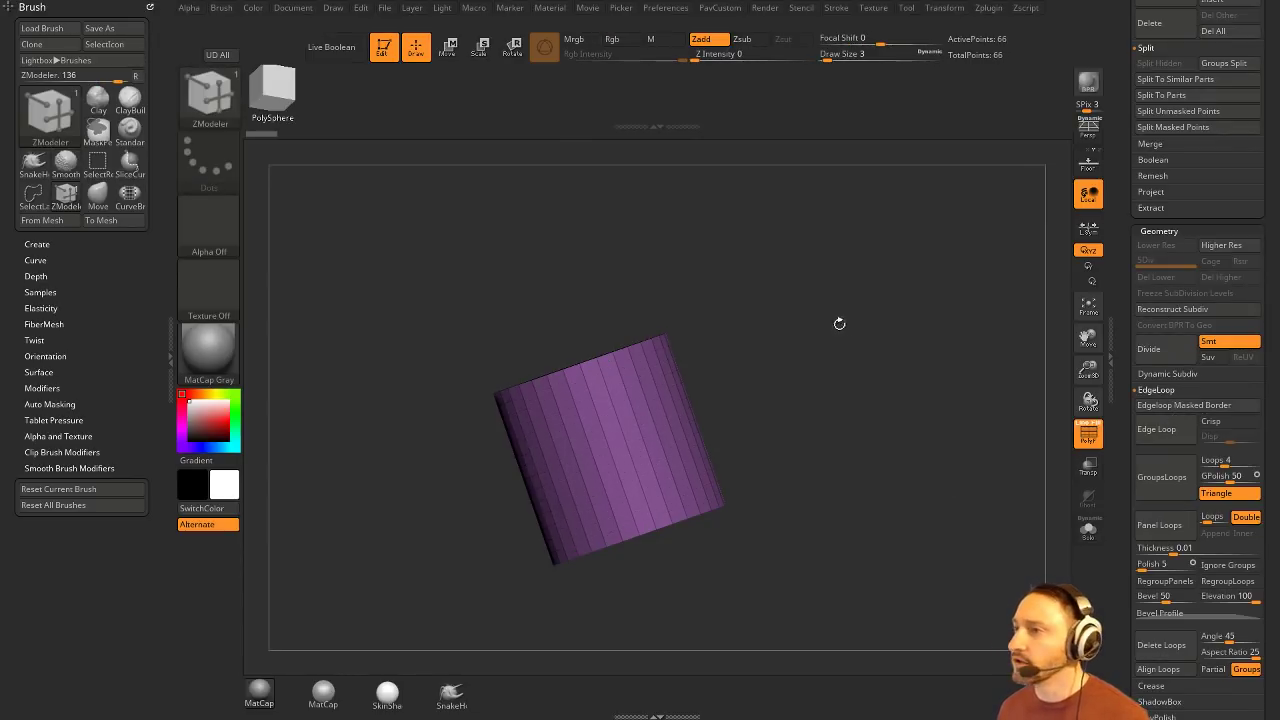
Step: Scale the cylinder down along its axis into a thin disc
drag(839, 323, 911, 353)
key(w)
mouse_move(616, 350)
mouse_down()
mouse_move(639, 444)
mouse_move(616, 350)
mouse_move(630, 410)
mouse_up()
key(q)
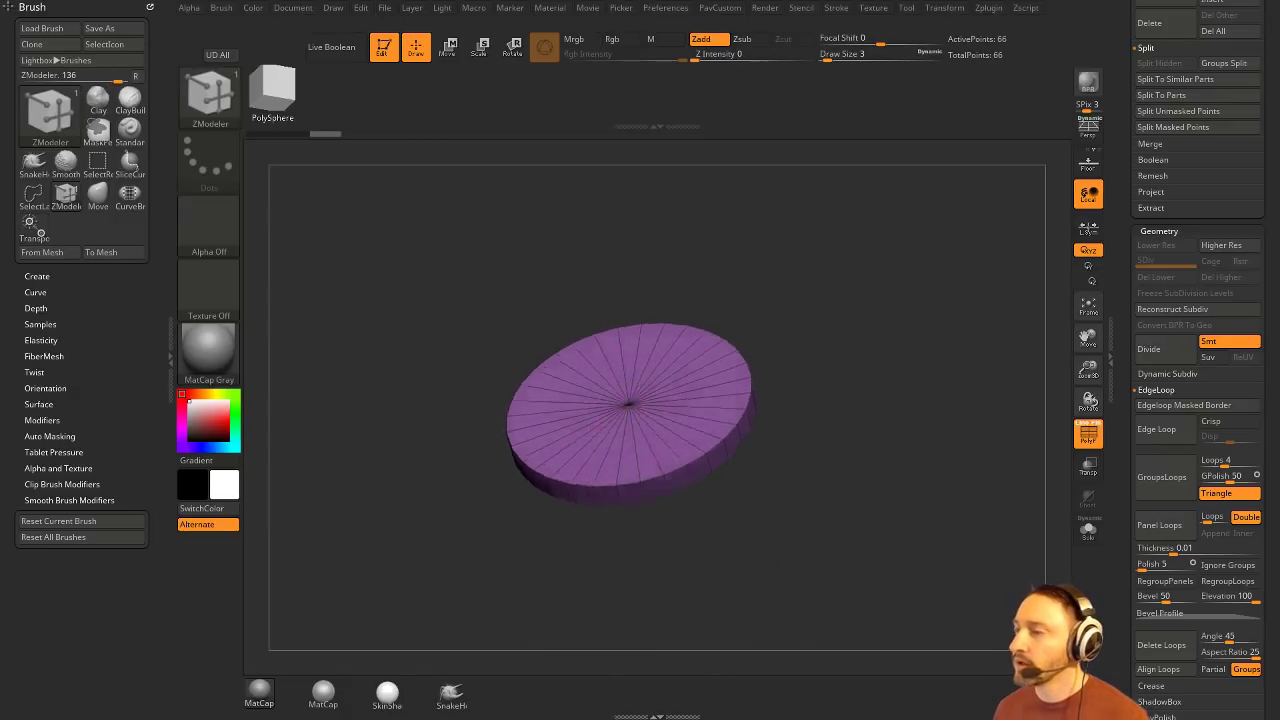
Step: Delete the disc's two flat caps, keeping only the outer band of faces
mouse_move(832, 310)
shift+mouse_down()
mouse_move(843, 394)
mouse_move(885, 430)
mouse_move(667, 440)
shift+mouse_up()
drag(886, 398, 865, 362)
key(3)
click(843, 293)
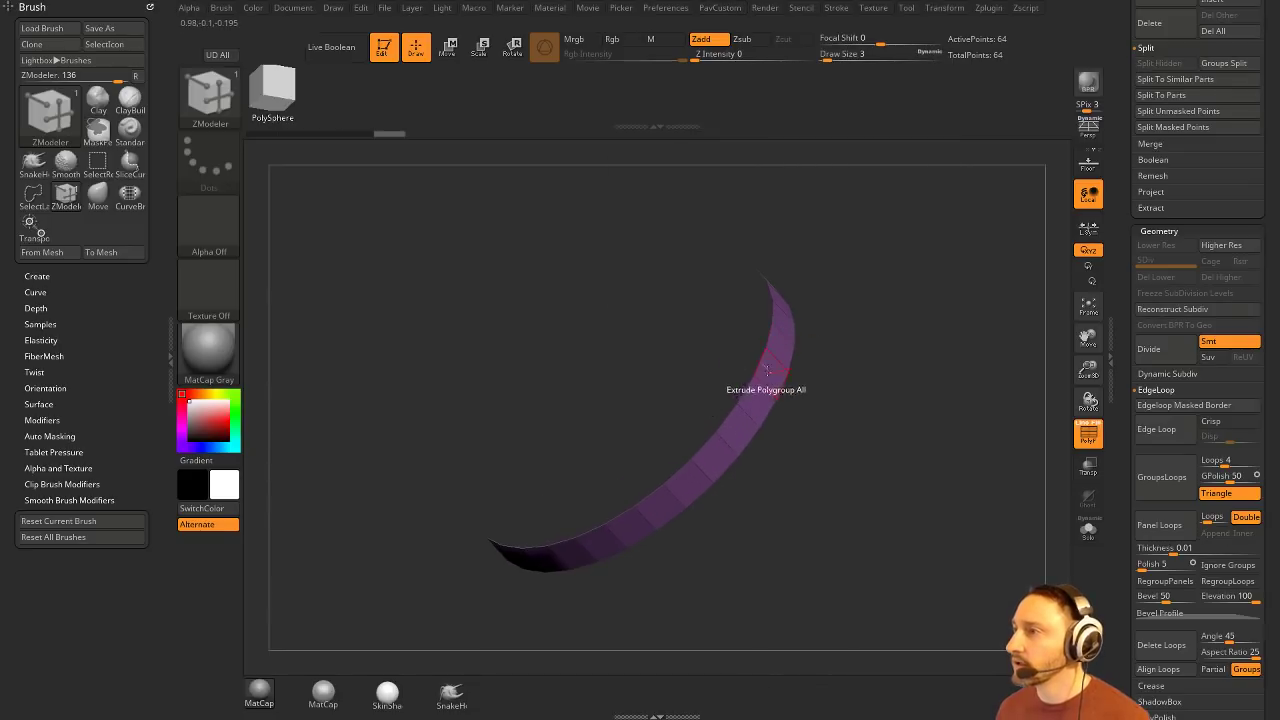
Step: Extrude the band's faces outward with ZModeler to form a thick ring
key(space)
drag(718, 414, 736, 426)
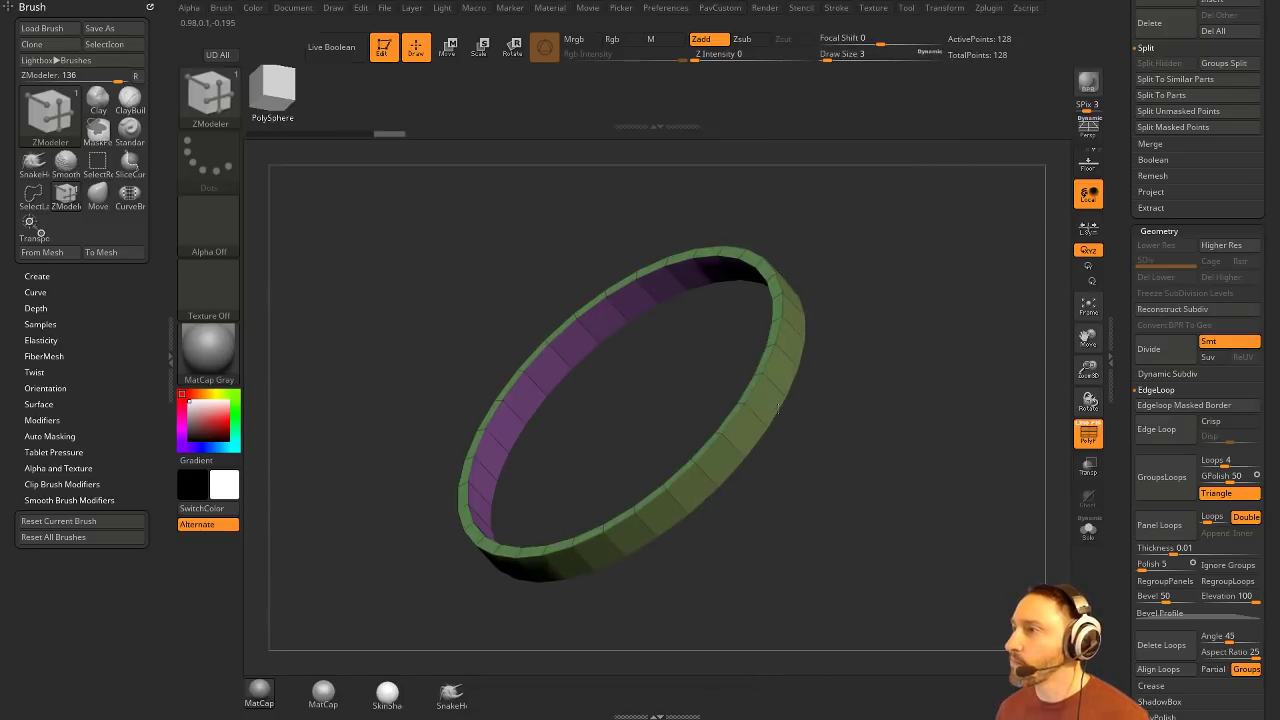
alt+drag(895, 411, 942, 383)
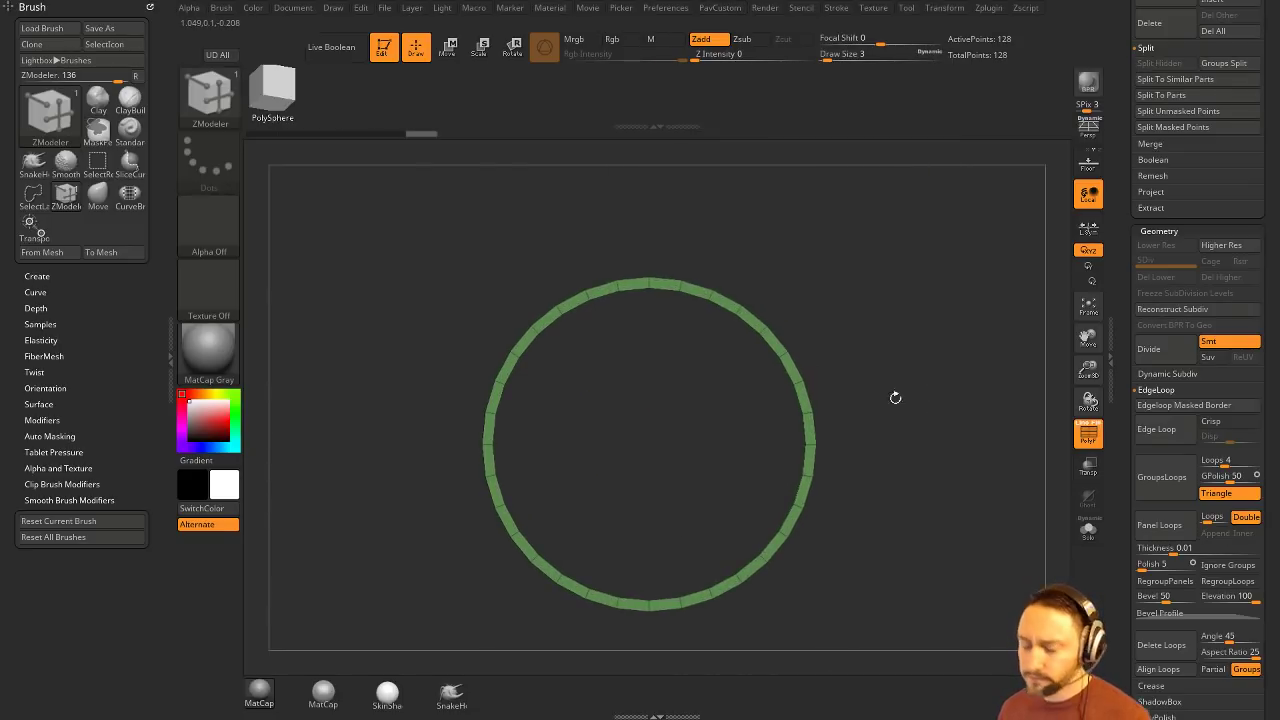
Step: Duplicate the ring subtool and scale the copy down uniformly into a small concentric hub ring
drag(1118, 293, 1113, 569)
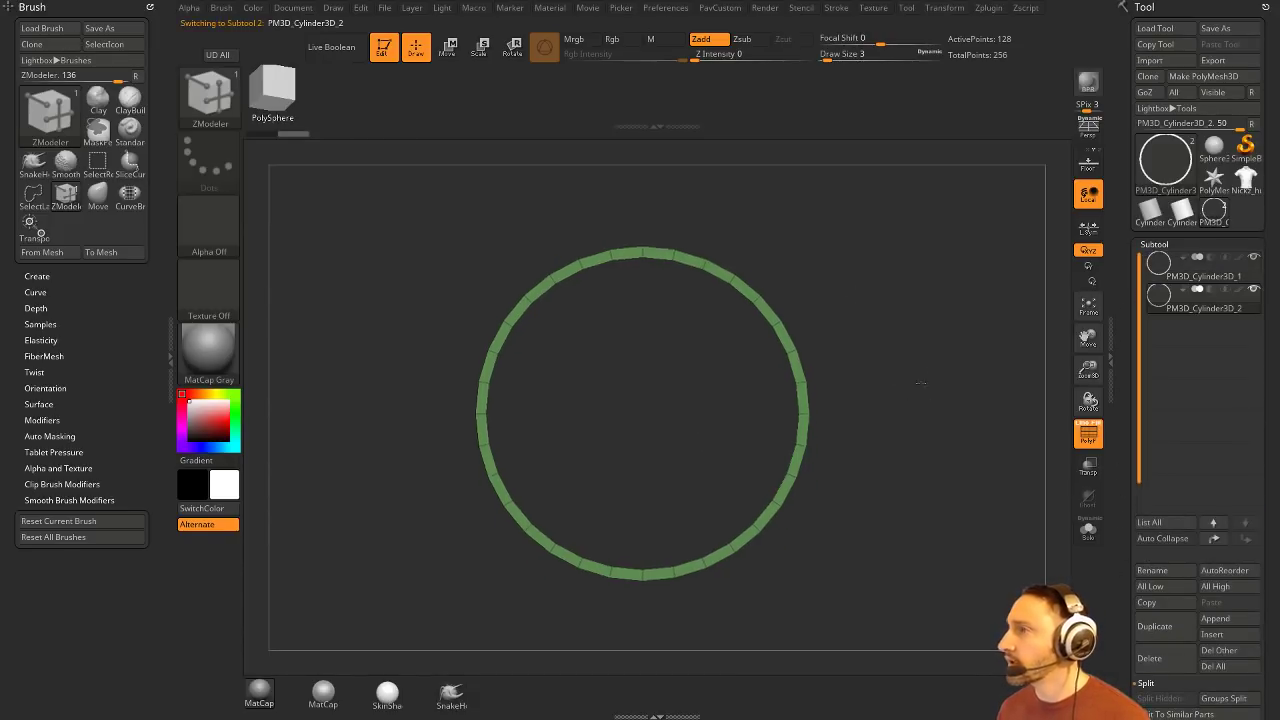
alt+drag(912, 408, 896, 381)
key(w)
drag(640, 400, 507, 384)
key(q)
Step: Turn on transparency and stretch the small hub ring along its axis
mouse_move(895, 343)
mouse_down()
mouse_move(845, 307)
mouse_move(880, 319)
mouse_move(873, 283)
mouse_move(820, 309)
mouse_move(808, 344)
mouse_up()
key(w)
click(1088, 466)
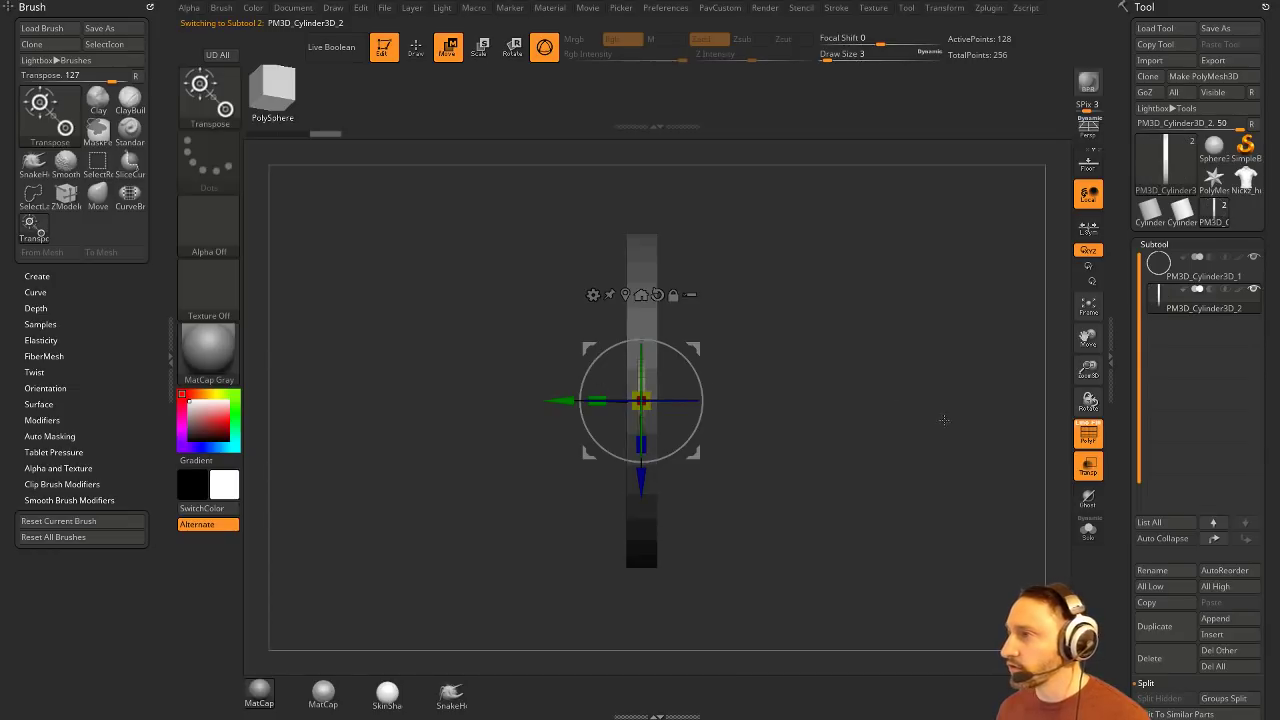
drag(597, 401, 503, 395)
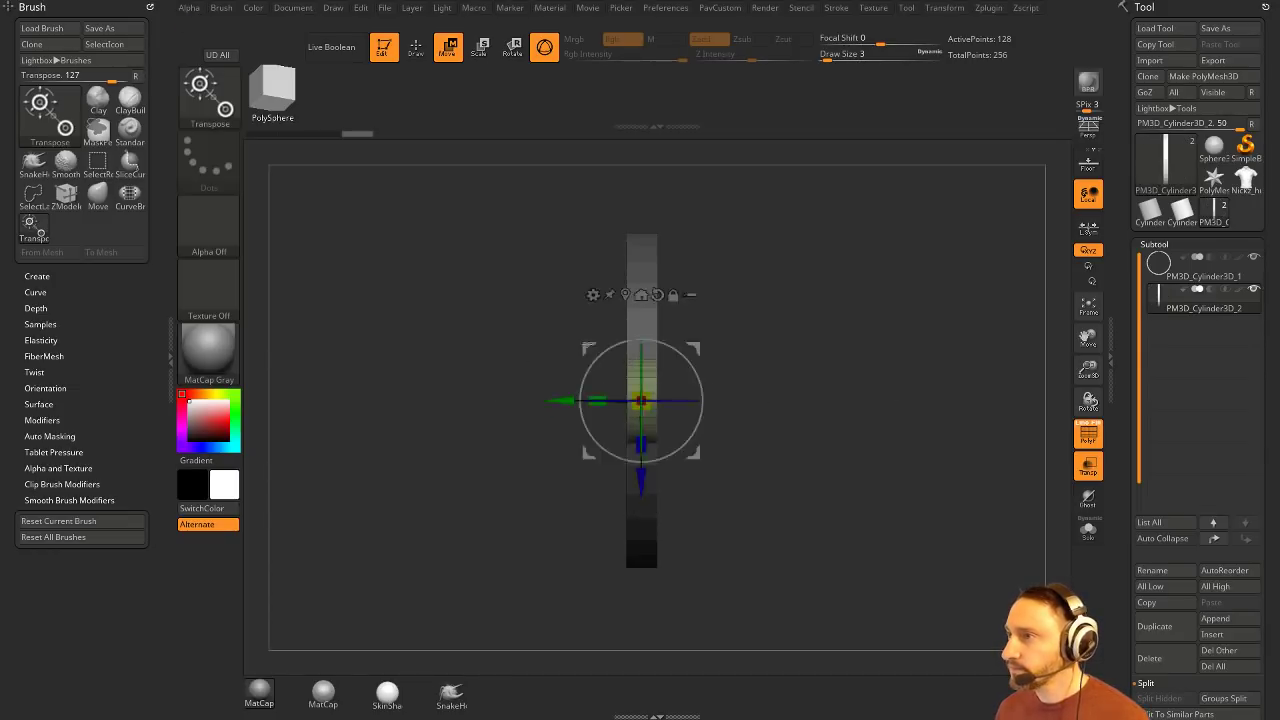
key(q)
mouse_move(850, 335)
shift+mouse_down()
mouse_move(900, 337)
mouse_move(893, 298)
shift+mouse_up()
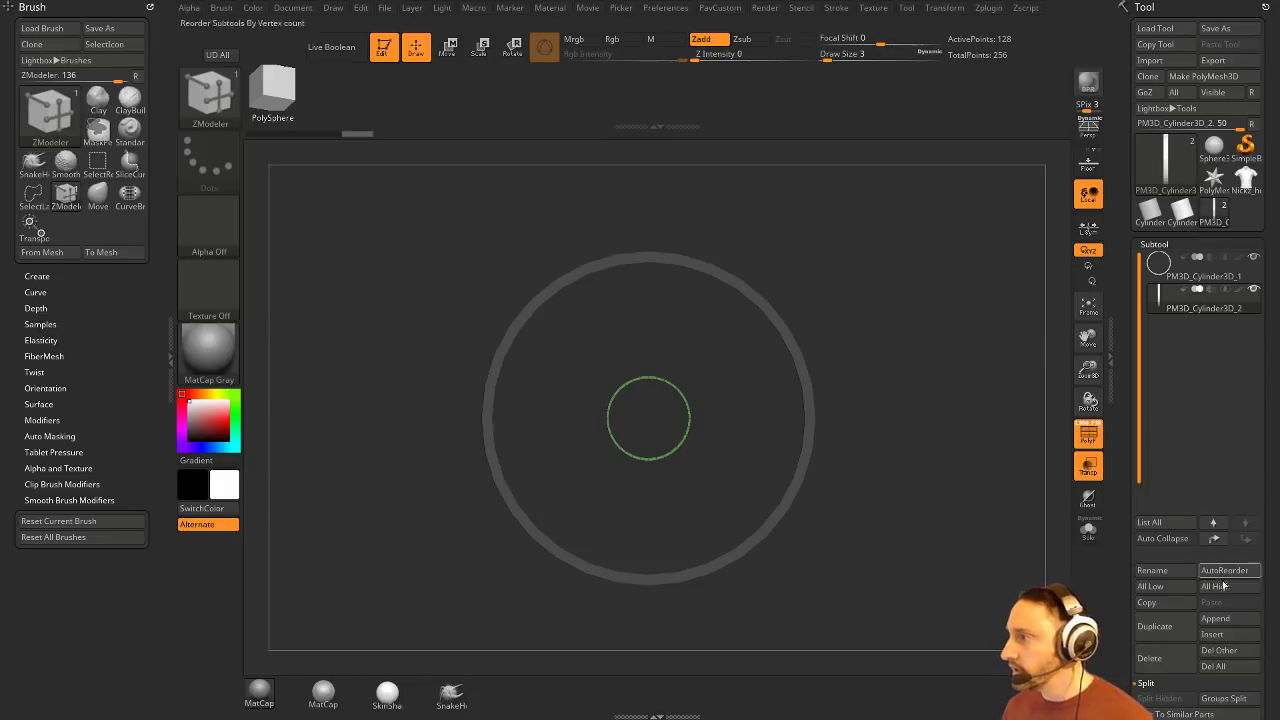
Step: Append a Cylinder3D_1 as a new subtool and make it the active one
click(1215, 618)
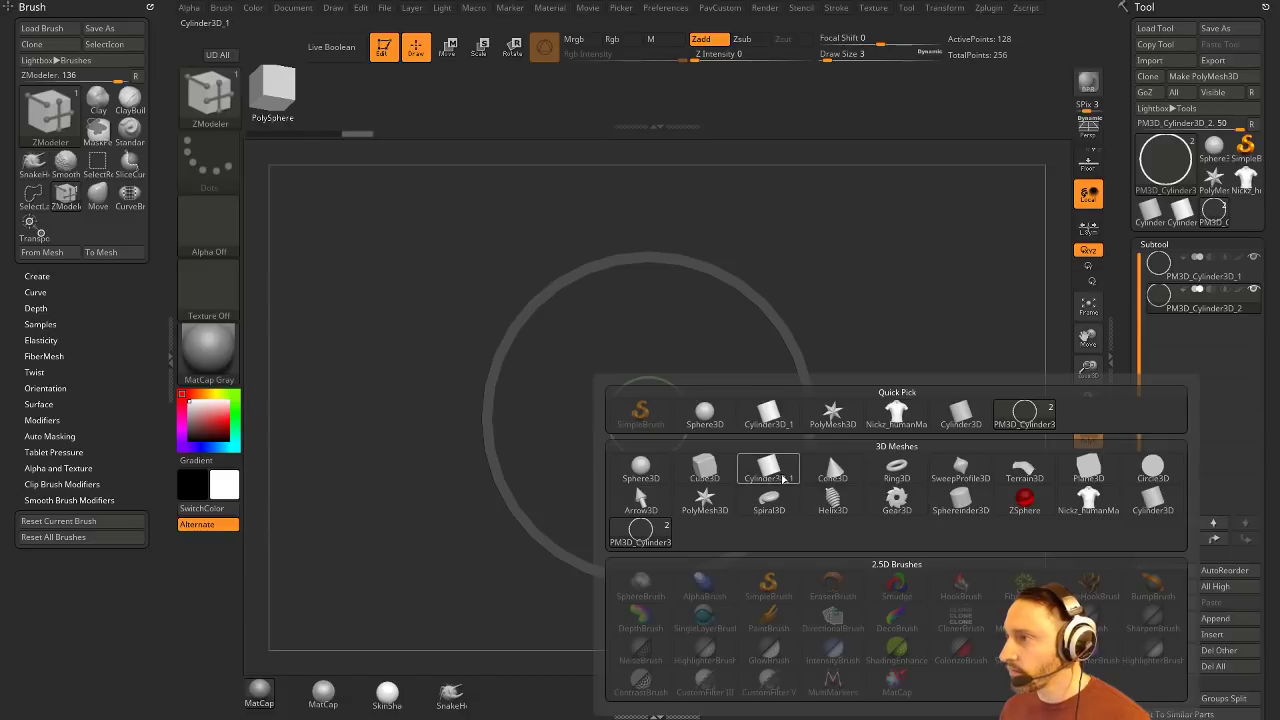
click(768, 466)
drag(929, 383, 1108, 350)
click(1160, 334)
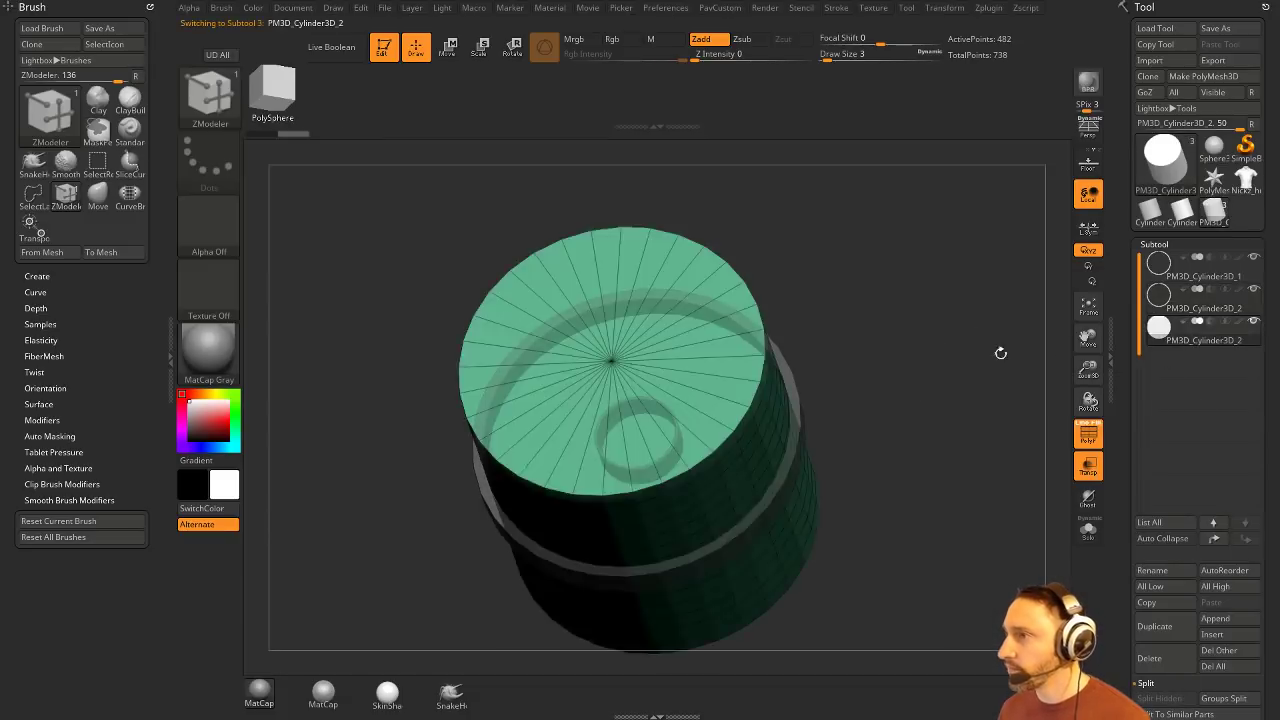
Step: Scale the appended cylinder's diameter down to form a thin rod through the hub
drag(1000, 354, 950, 366)
key(w)
mouse_move(639, 439)
mouse_down()
mouse_move(512, 431)
mouse_move(520, 335)
mouse_up()
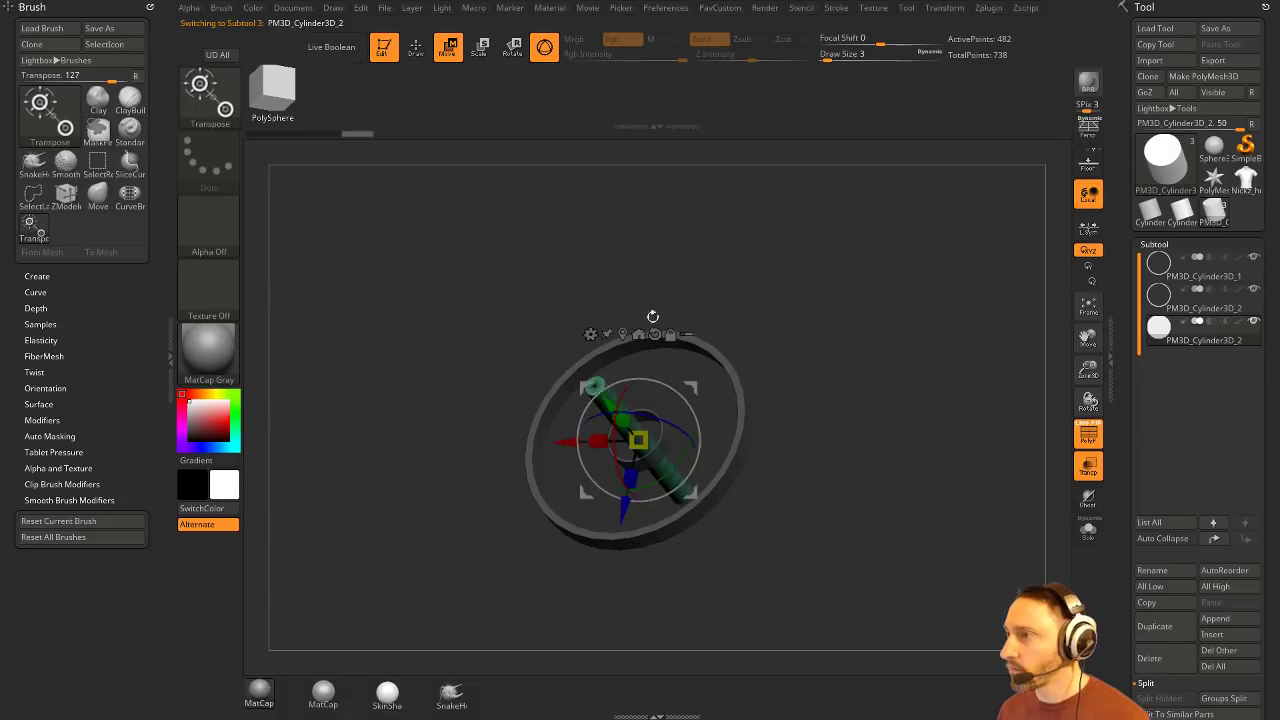
key(q)
Step: Remove the rod's surplus edge loops with Delete Loops from the EdgeLoop geometry functions
scroll(1165, 242, down, 10)
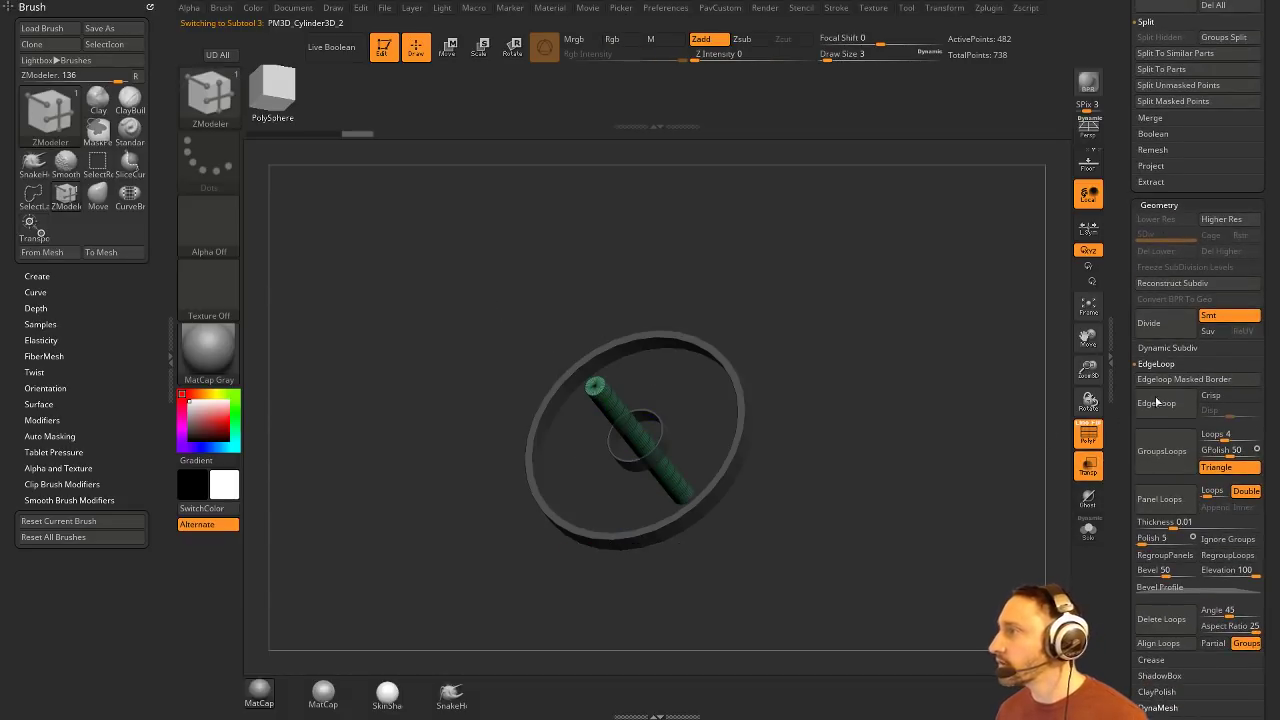
drag(1122, 517, 1122, 432)
click(1166, 548)
Step: Rotate the rod so it lies across the diameter of the large ring
drag(892, 399, 940, 443)
key(w)
shift+drag(843, 404, 882, 398)
drag(683, 397, 686, 492)
key(q)
Step: Scale the rod thinner and stretch its length to reach both sides of the large ring
drag(815, 383, 874, 392)
key(w)
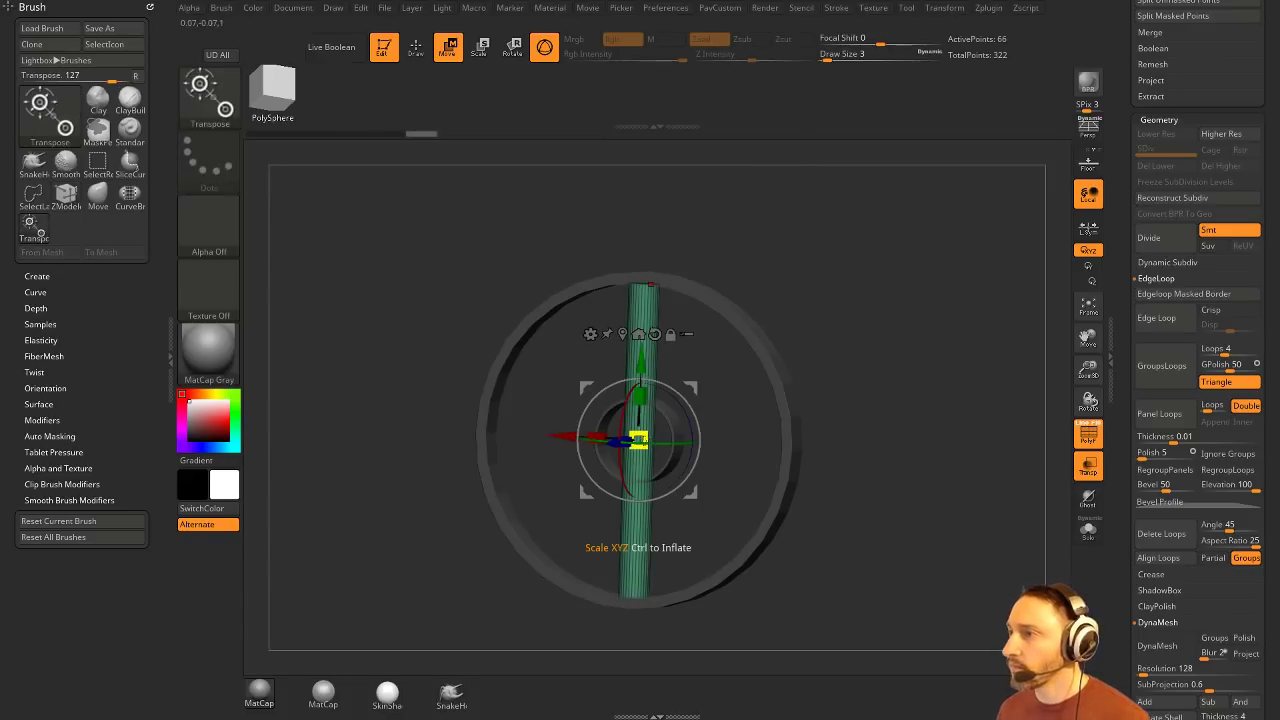
drag(639, 440, 588, 436)
drag(638, 397, 638, 333)
key(q)
shift+drag(787, 328, 877, 341)
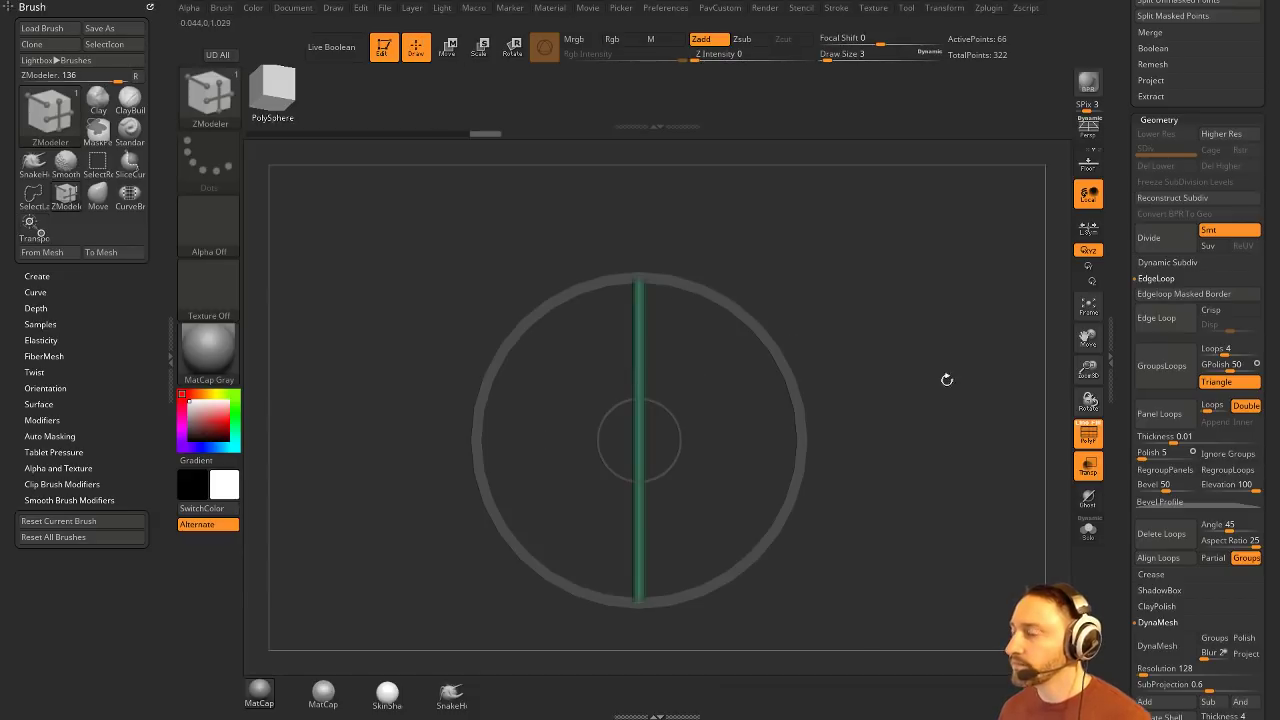
Step: Enable Array Mesh for the rod and show the floor grid as an axis reference
drag(1126, 472, 1127, 314)
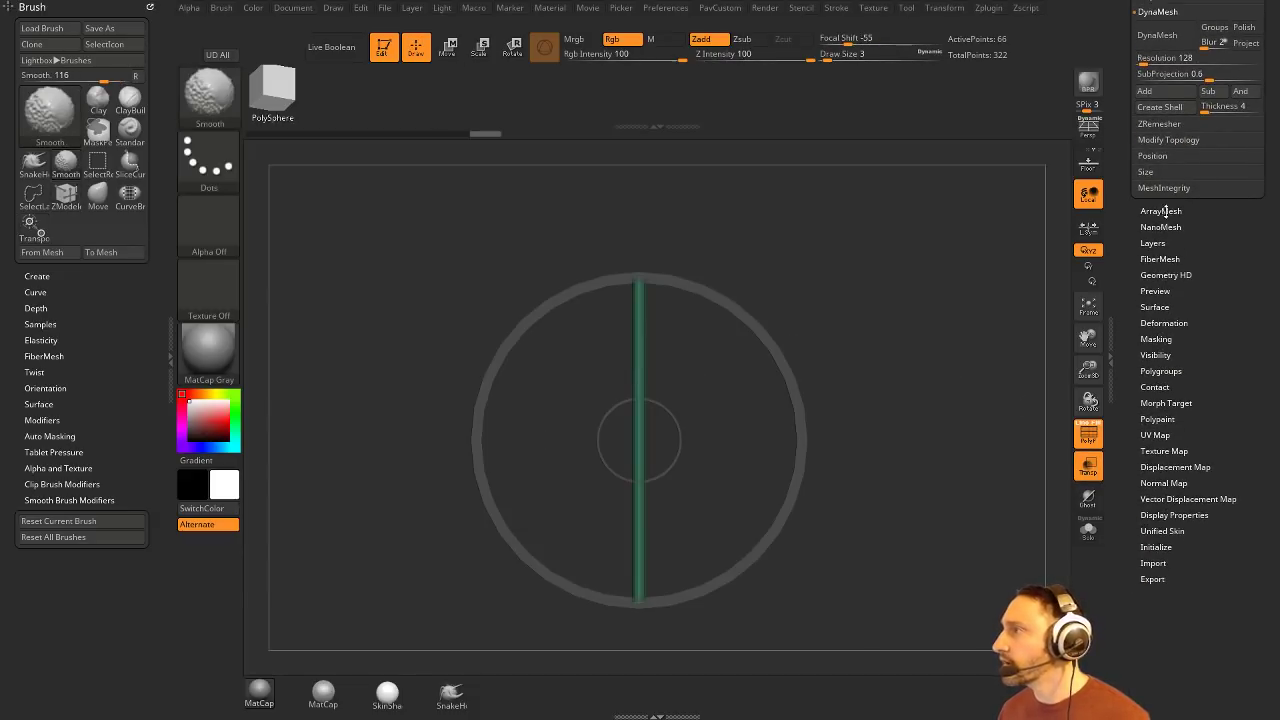
click(1162, 211)
scroll(1165, 200, down, 2)
click(1158, 188)
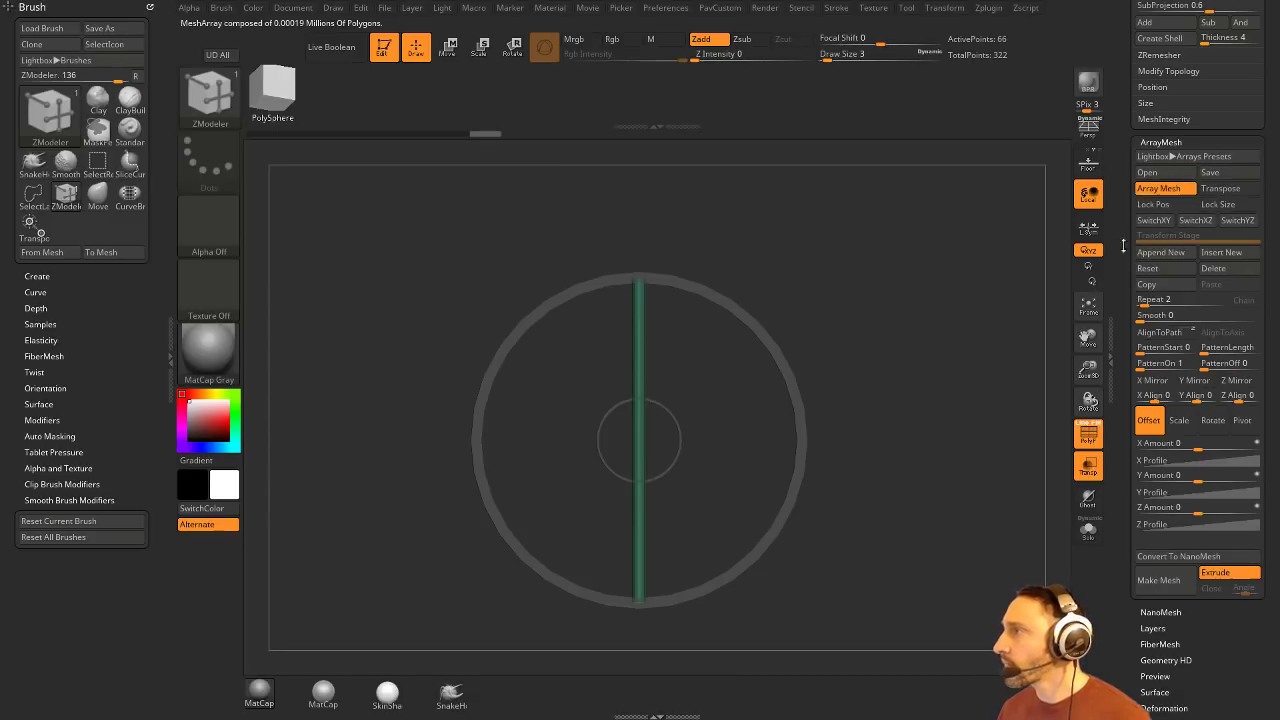
scroll(1219, 402, down, 1)
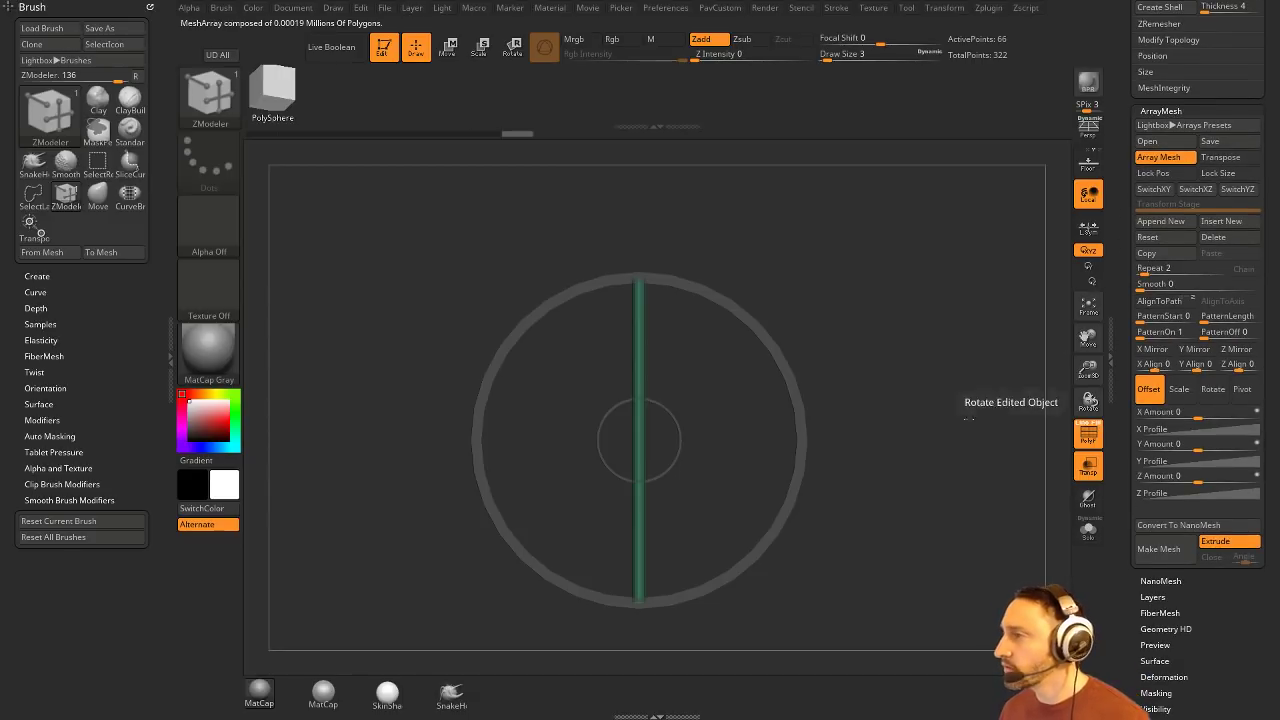
drag(1089, 401, 978, 381)
click(1092, 164)
drag(940, 343, 970, 355)
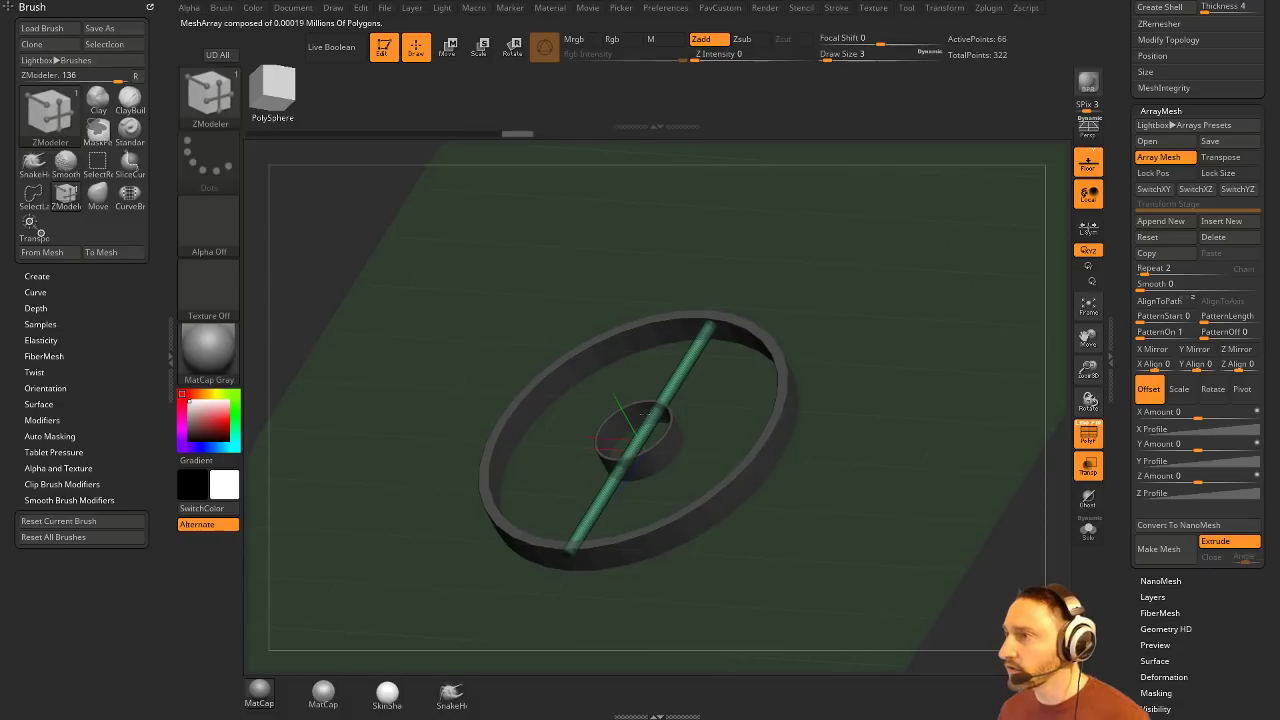
Step: Set the array's rotation to 360 in Y and the repeat count to 24 to form radial spokes
click(1212, 389)
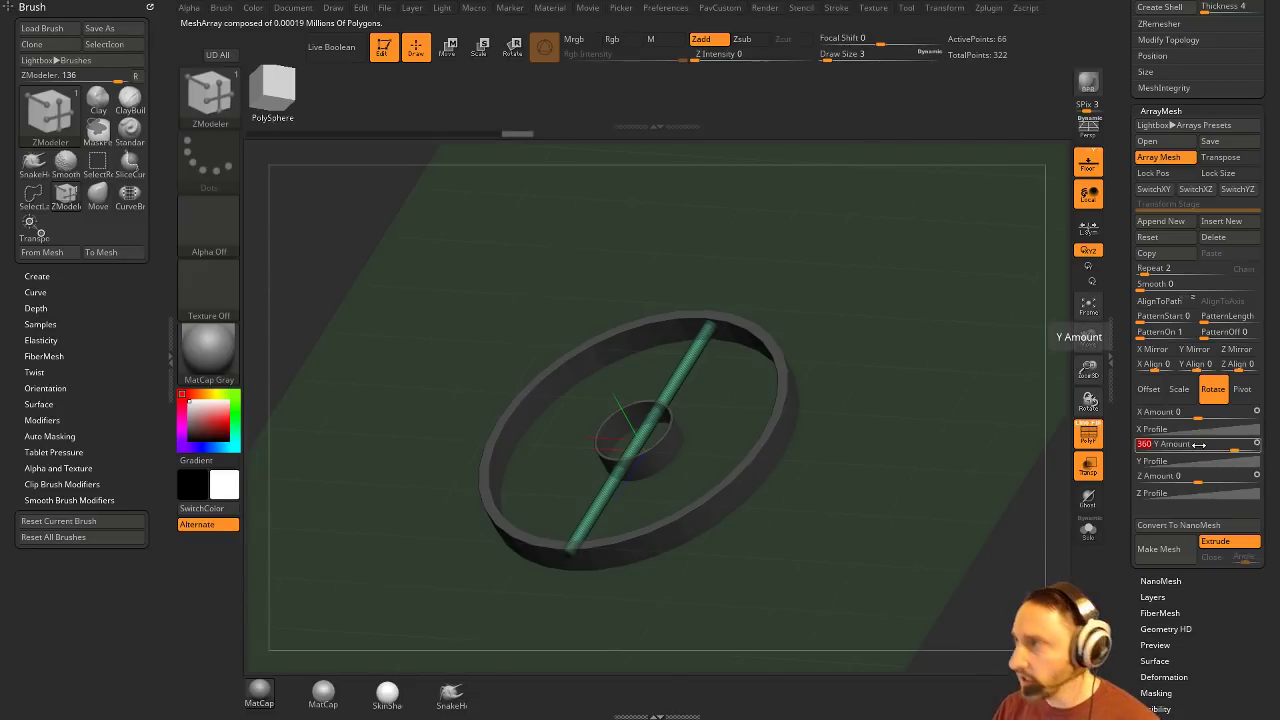
drag(1143, 271, 1165, 269)
shift+drag(1010, 262, 942, 315)
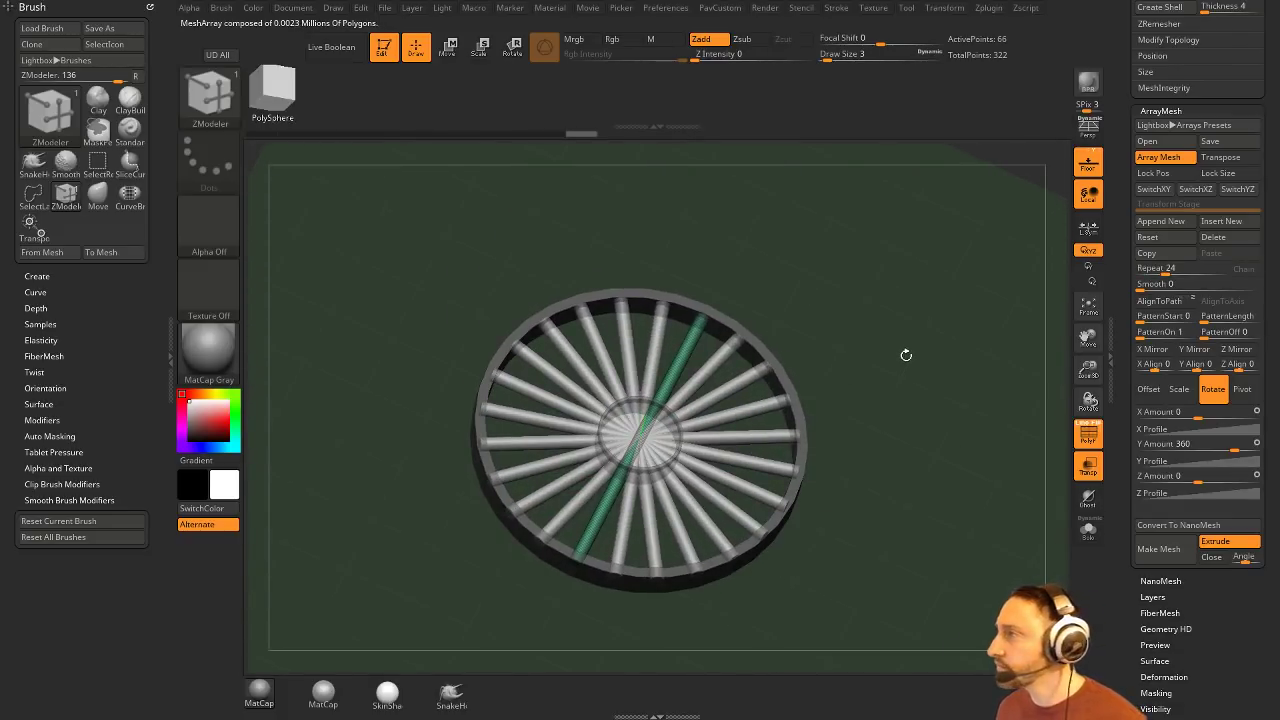
shift+drag(714, 288, 794, 283)
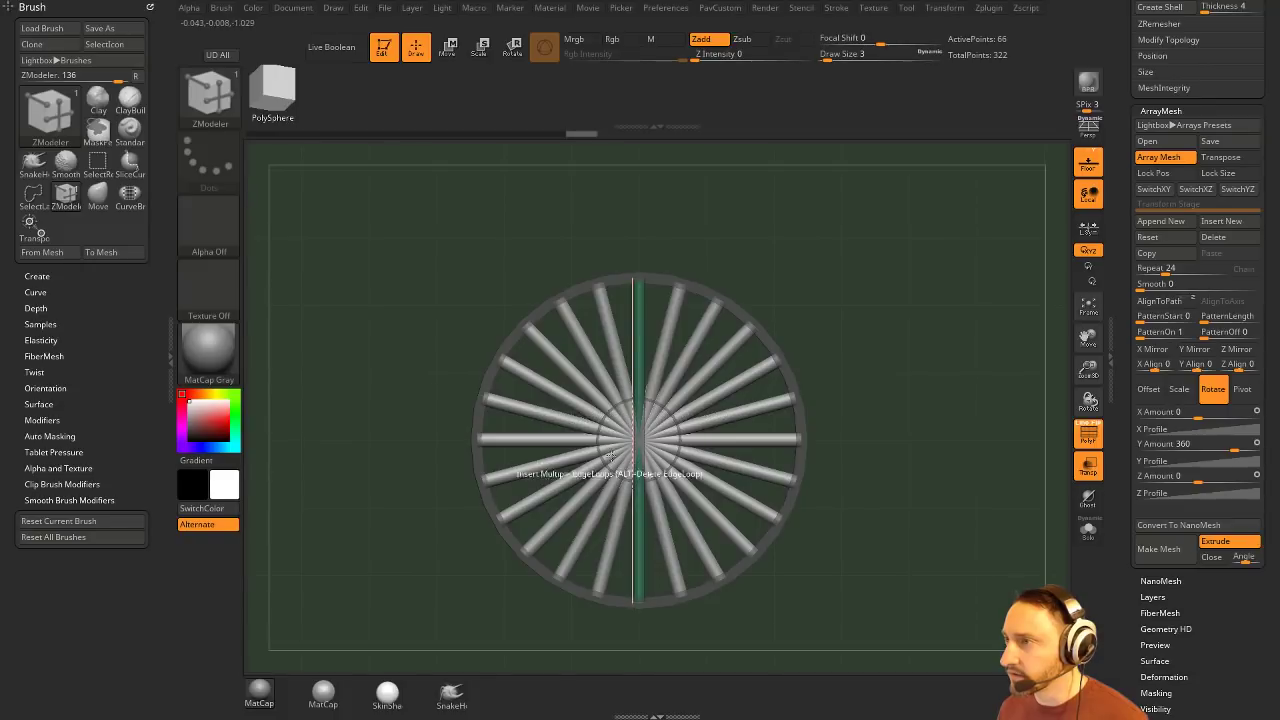
Step: Scale down the thickness of the arrayed rod to make slimmer spokes
drag(870, 336, 804, 321)
key(w)
key(e)
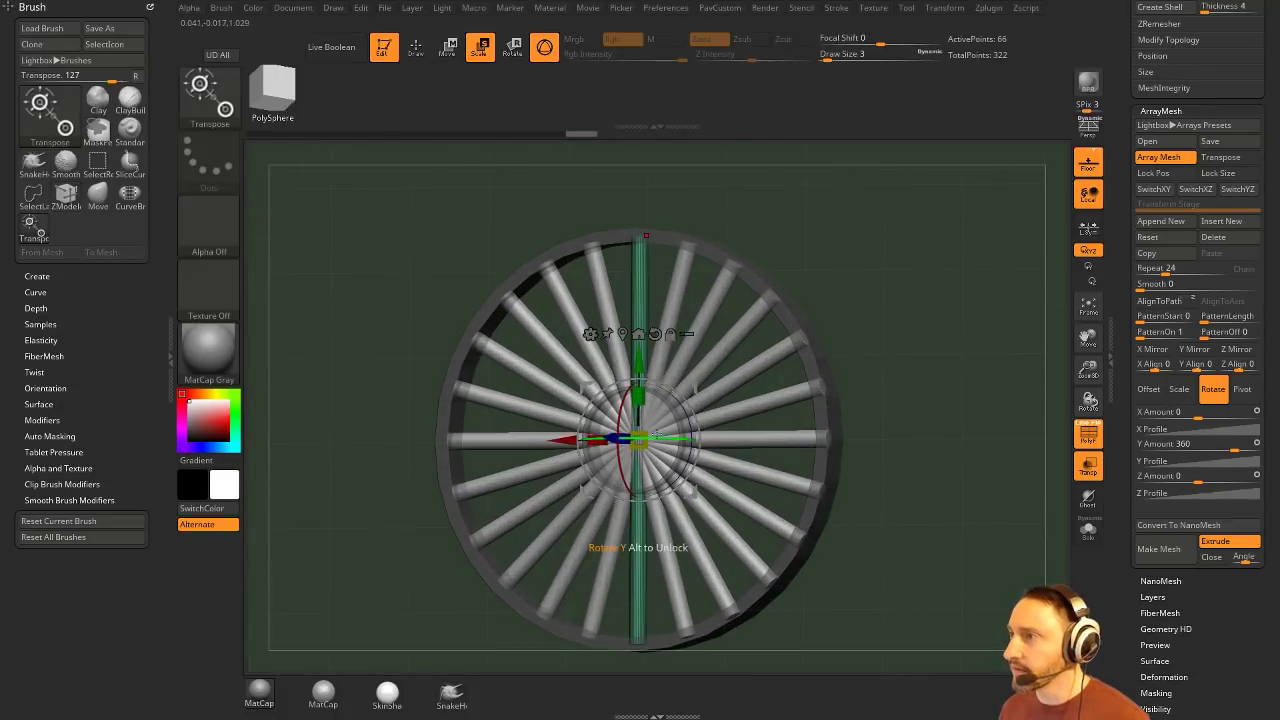
drag(641, 438, 644, 311)
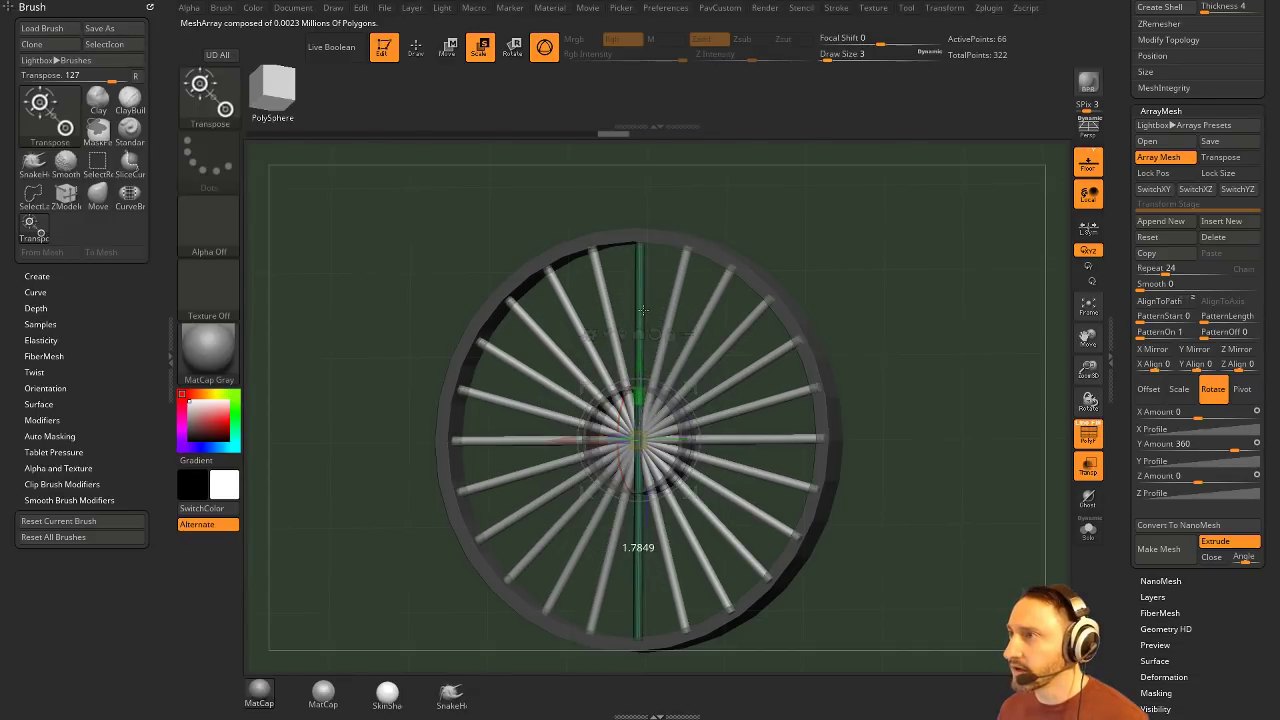
key(q)
drag(826, 295, 851, 289)
alt+drag(917, 321, 874, 308)
mouse_move(900, 260)
shift+mouse_down()
mouse_move(883, 257)
mouse_move(920, 266)
shift+mouse_up()
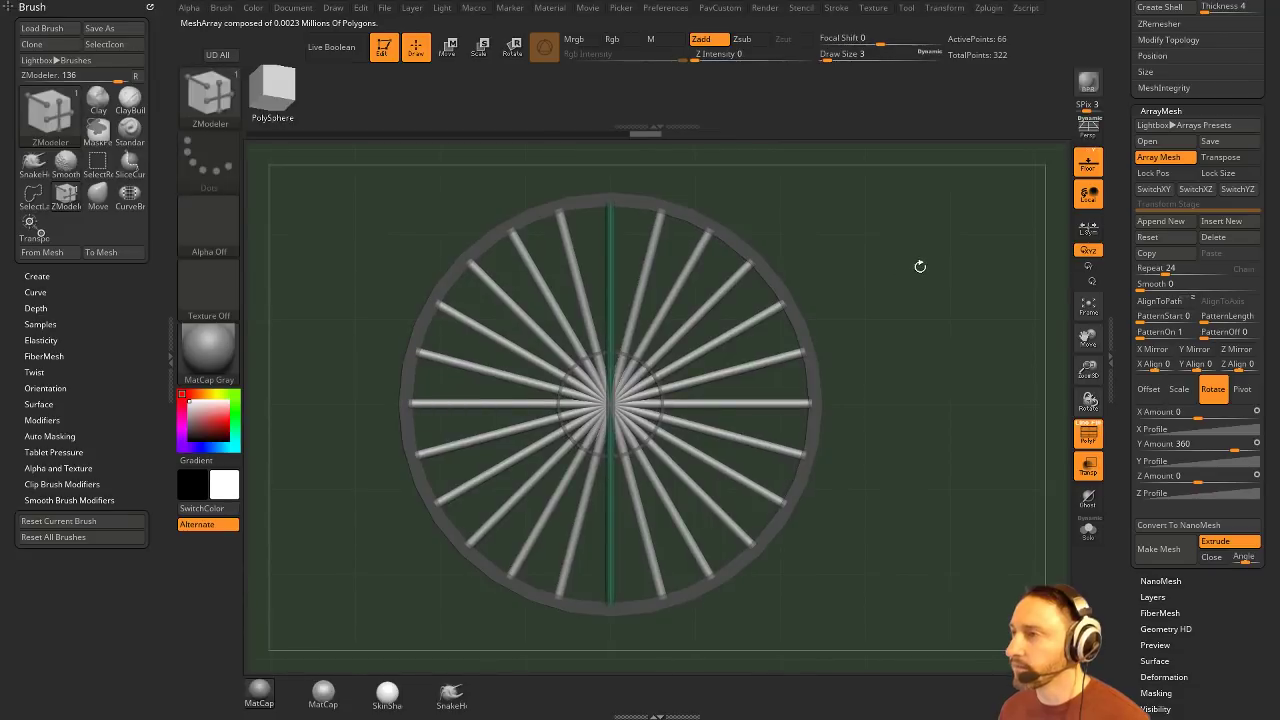
Step: Set the spoke array's repeat count to 12
click(1178, 270)
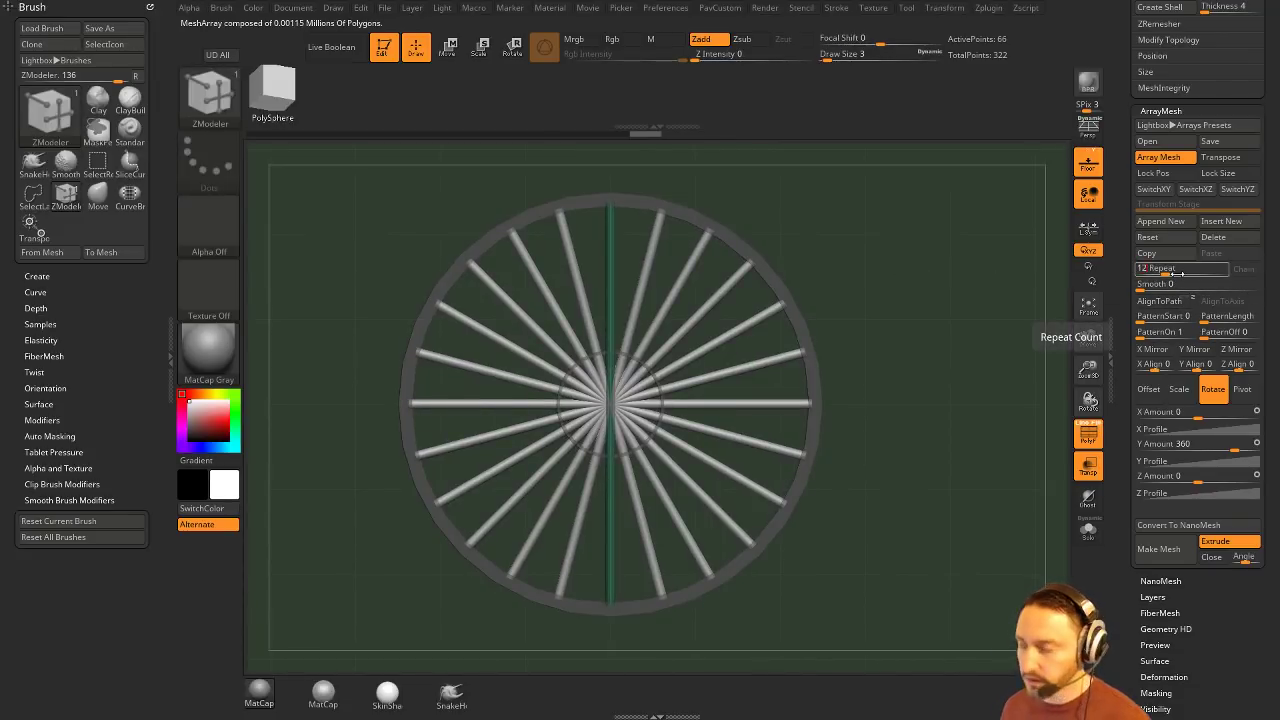
text(12)
key(Return)
drag(885, 283, 941, 312)
Step: Try to thicken the source spoke with Inflate and undo the change
key(grave)
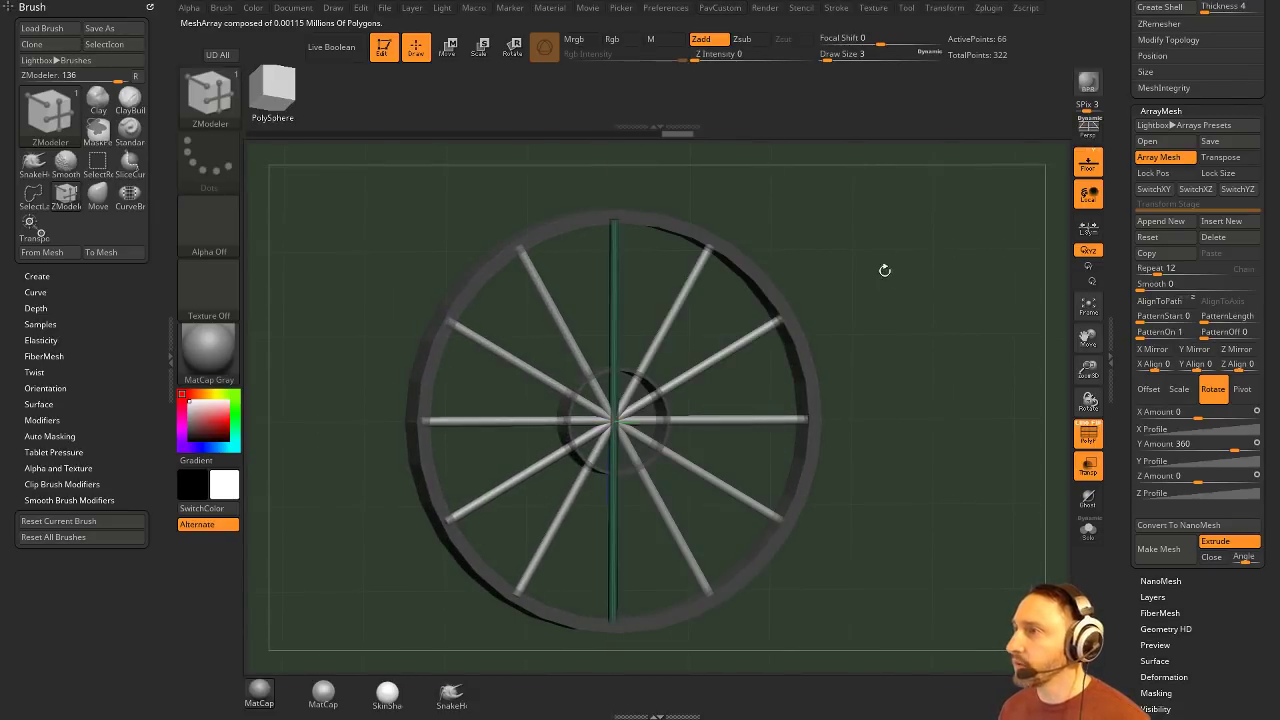
drag(886, 271, 727, 253)
key(grave)
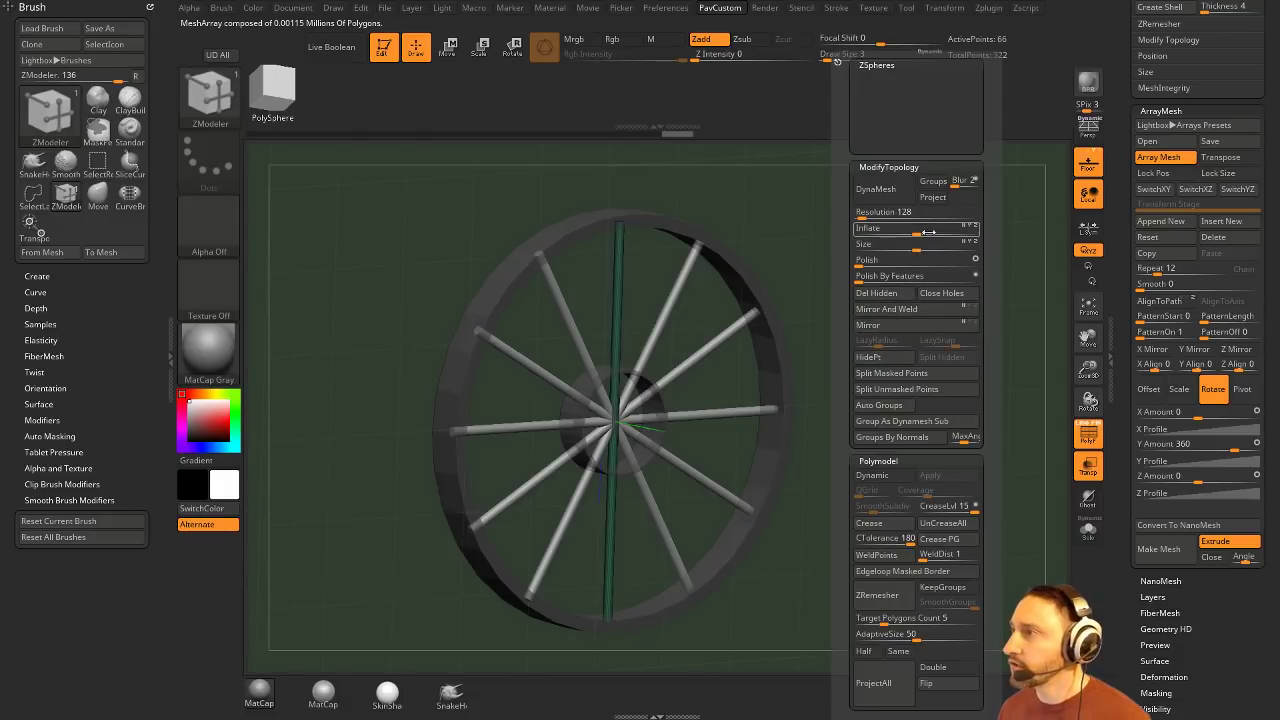
drag(917, 231, 944, 231)
key(ctrl+z)
key(space)
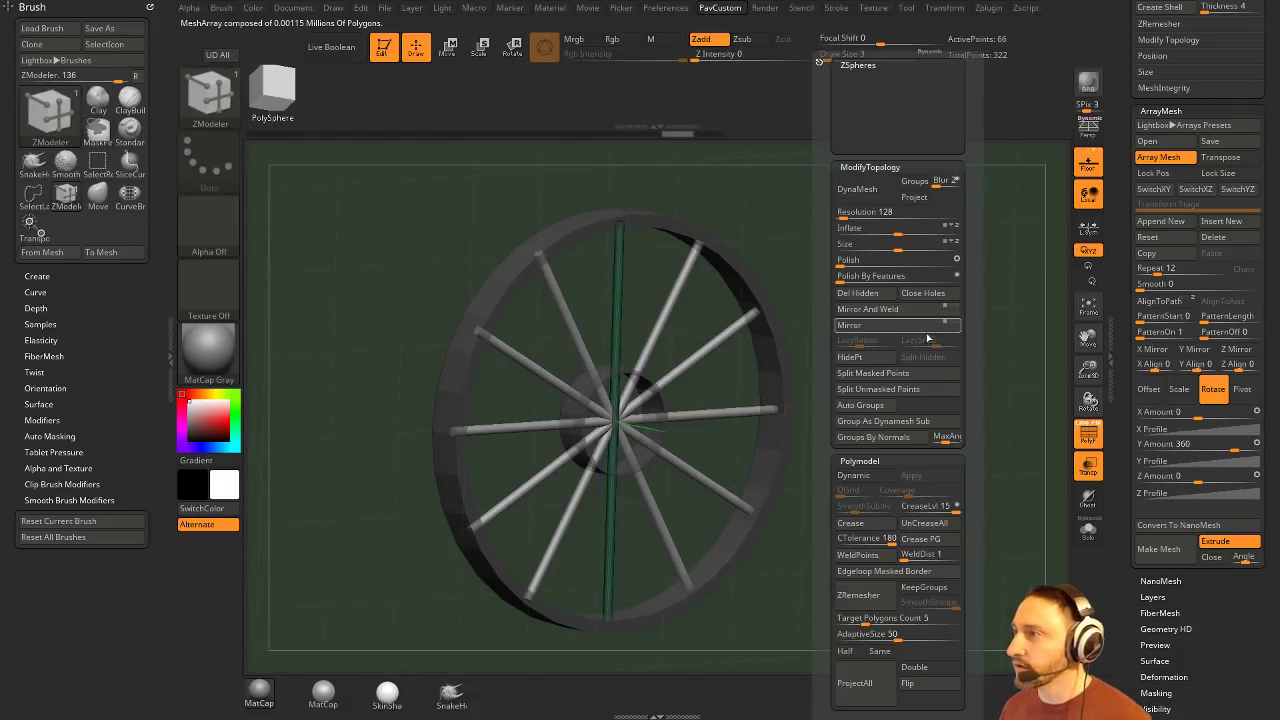
Step: Thicken the source spoke slightly with the ZModeler QMesh polygon action targeting Polygroup All
ctrl+right_drag(990, 236, 988, 357)
alt+right_drag(937, 241, 878, 645)
ctrl+right_drag(1003, 318, 1000, 420)
alt+right_drag(800, 320, 722, 526)
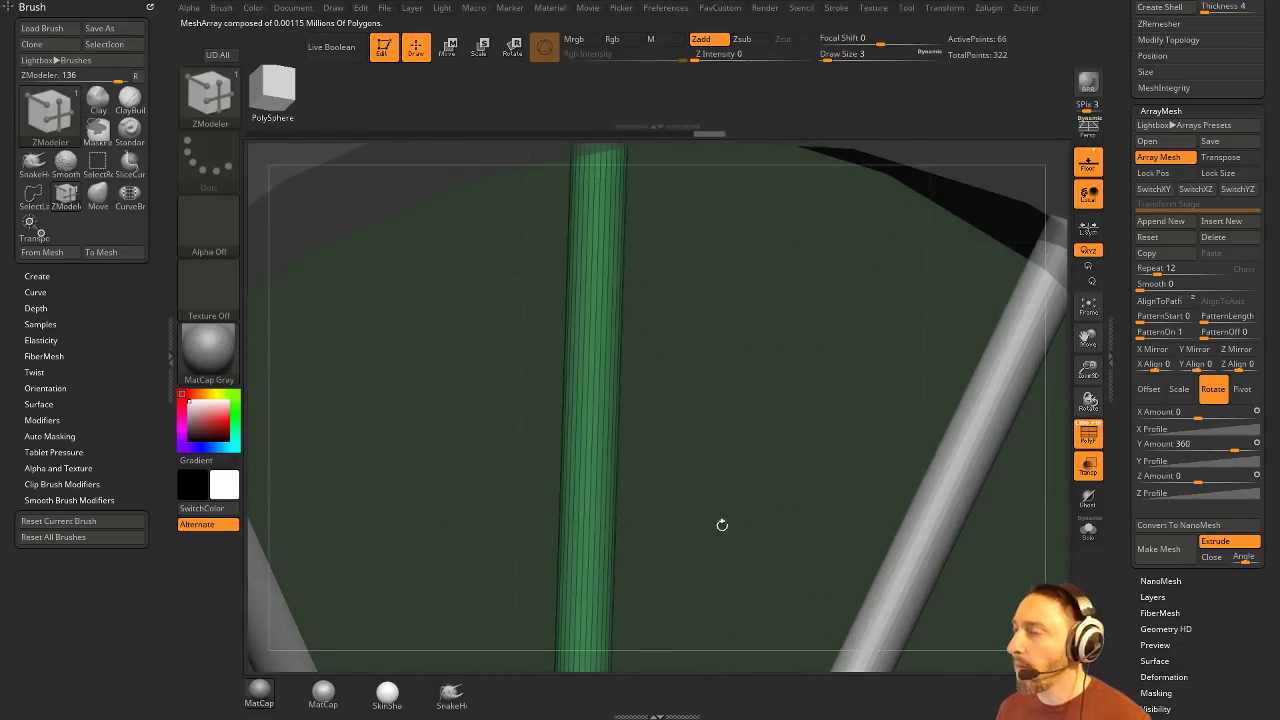
key(space)
click(710, 171)
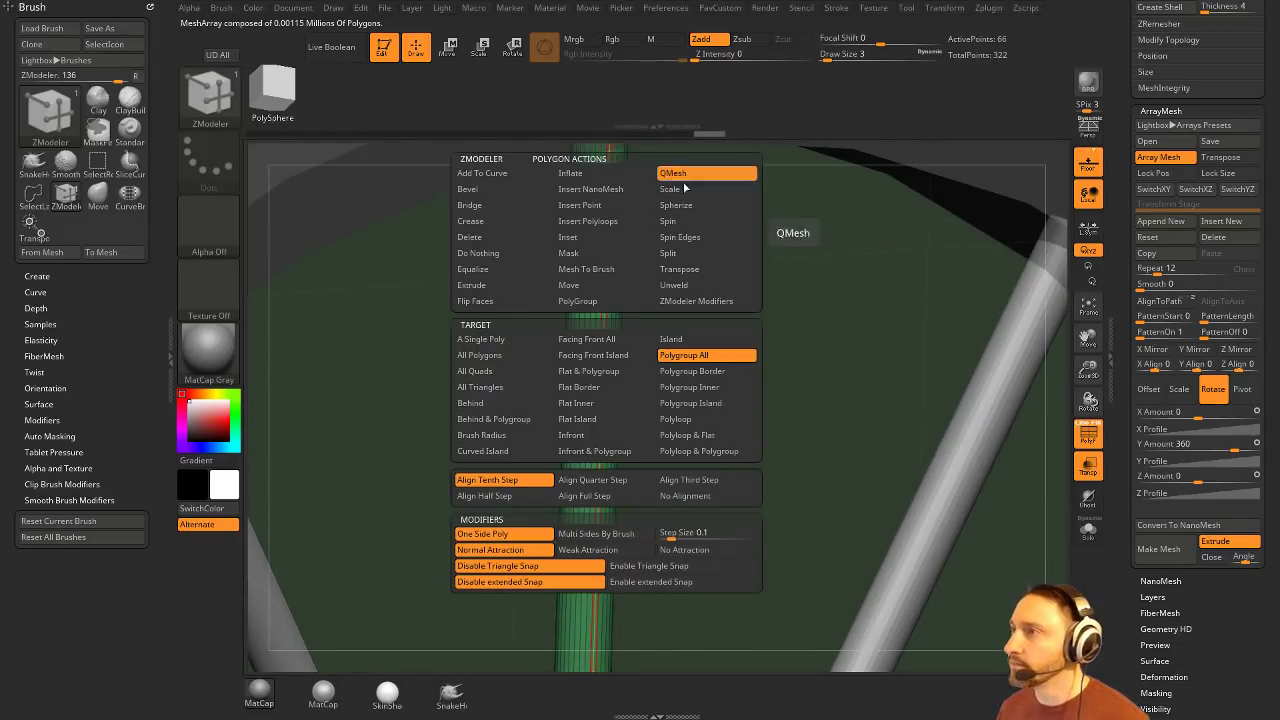
click(714, 354)
drag(613, 244, 632, 254)
alt+drag(725, 325, 1003, 249)
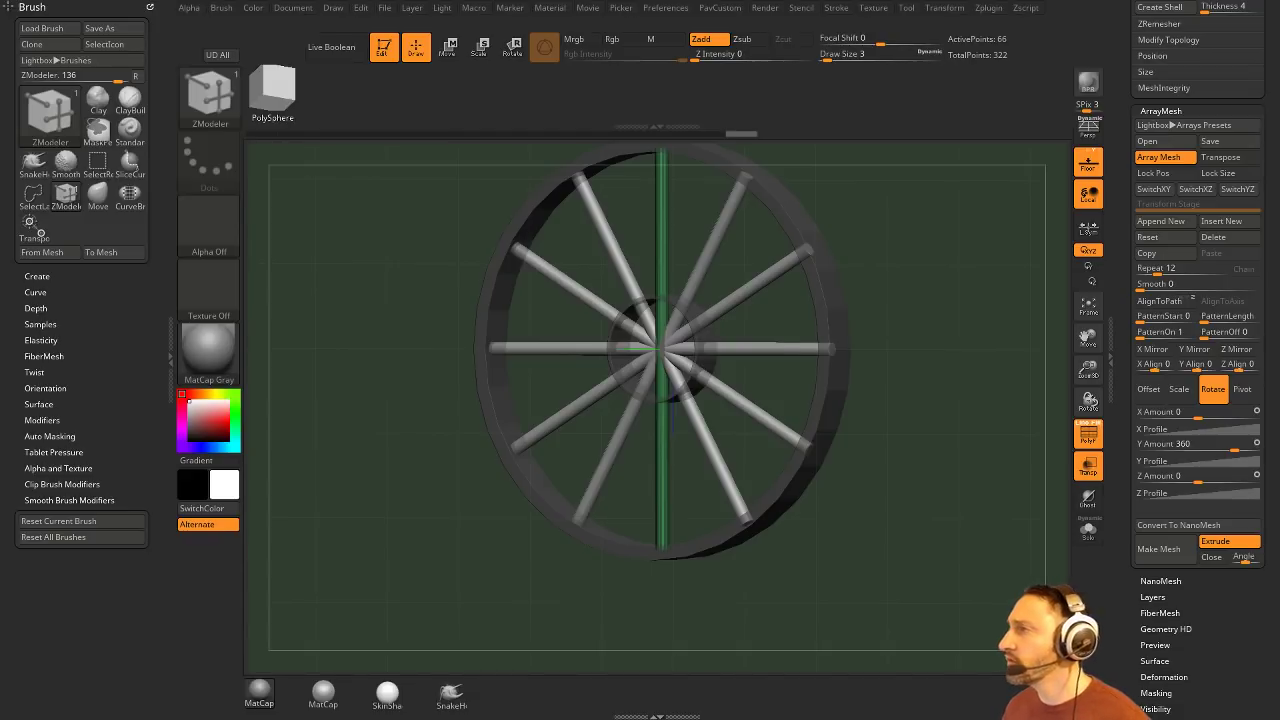
drag(1138, 146, 1143, 608)
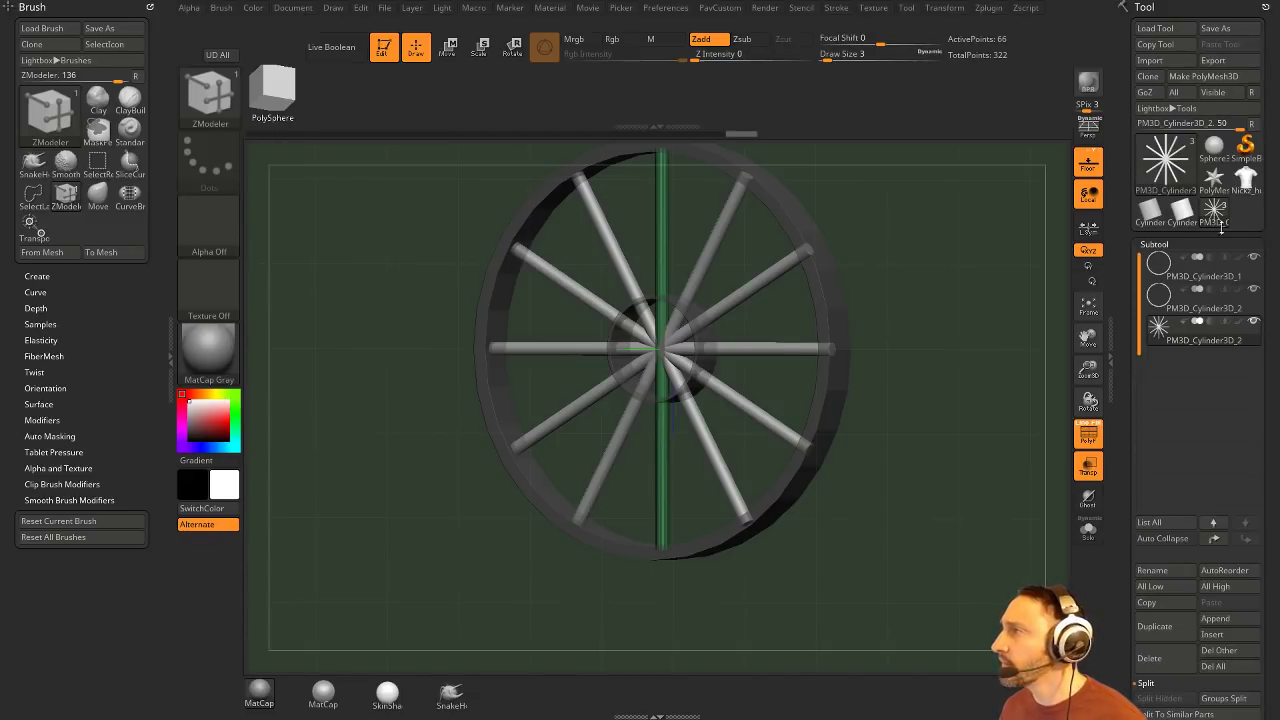
click(1246, 162)
click(535, 225)
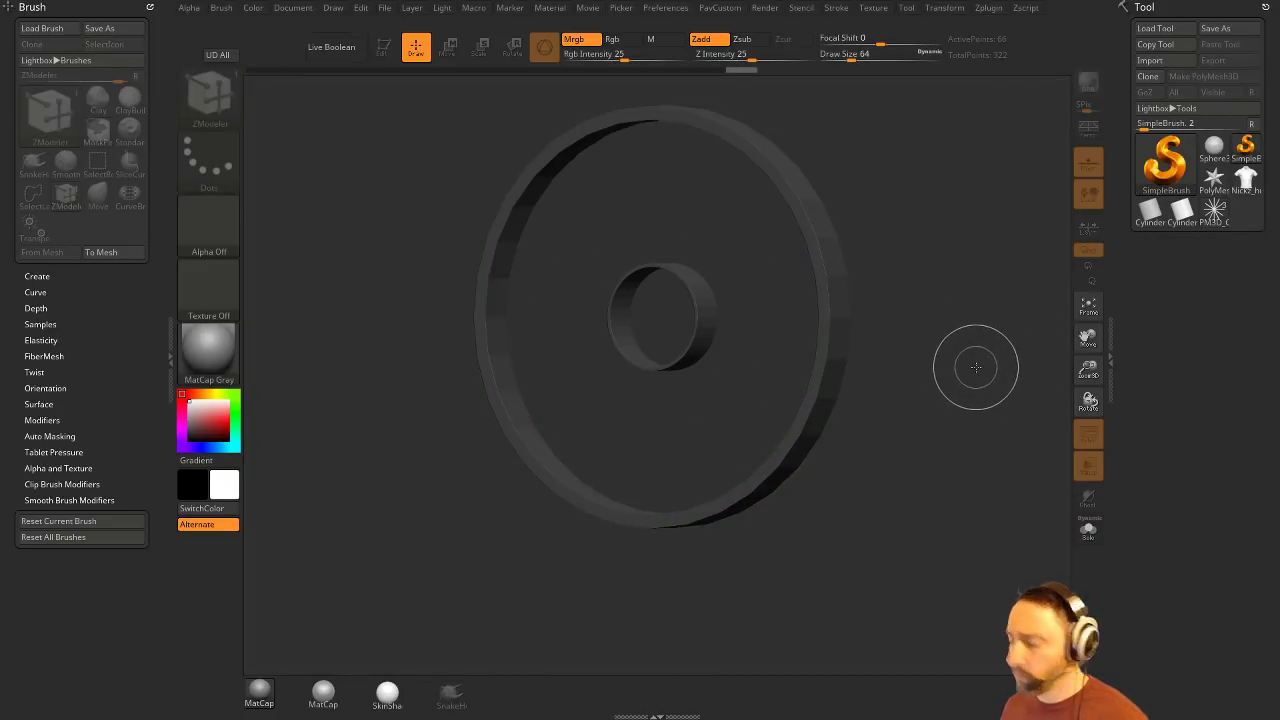
drag(743, 380, 624, 470)
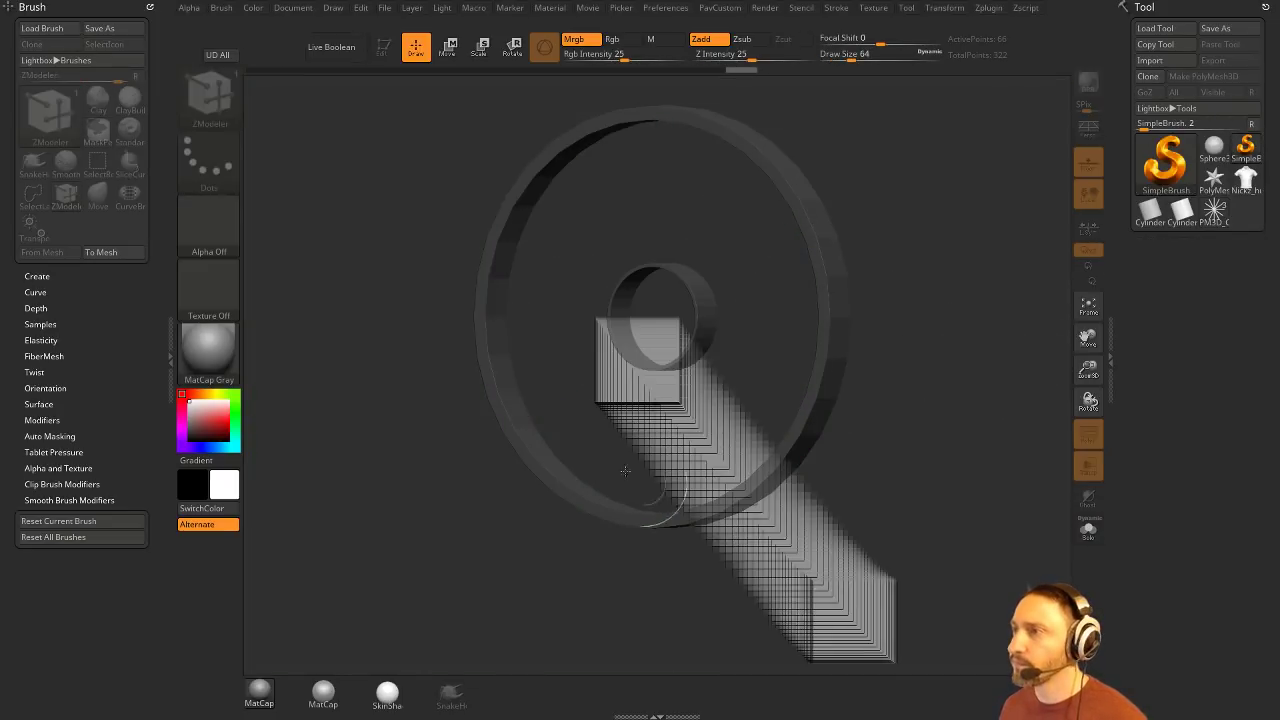
Step: Switch back to the shirt model in Edit mode and clear the leftover strokes from the canvas
click(1246, 180)
click(383, 47)
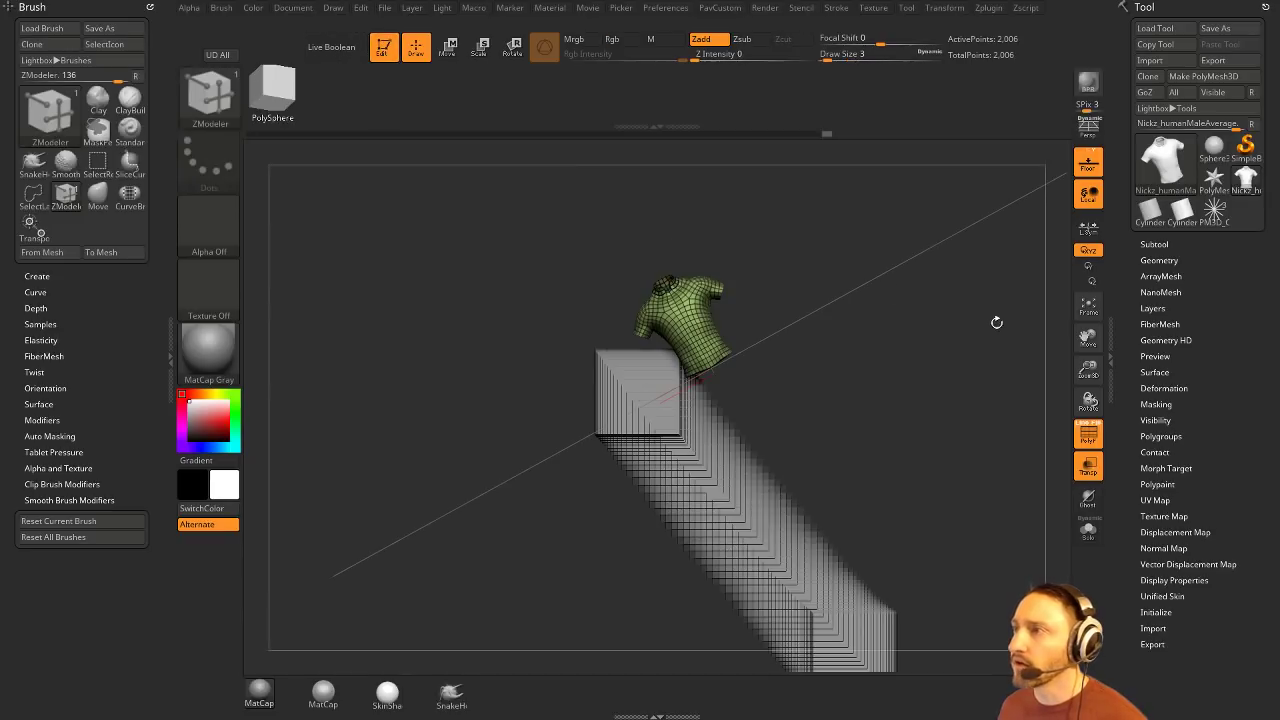
shift+drag(996, 322, 959, 325)
key(ctrl+n)
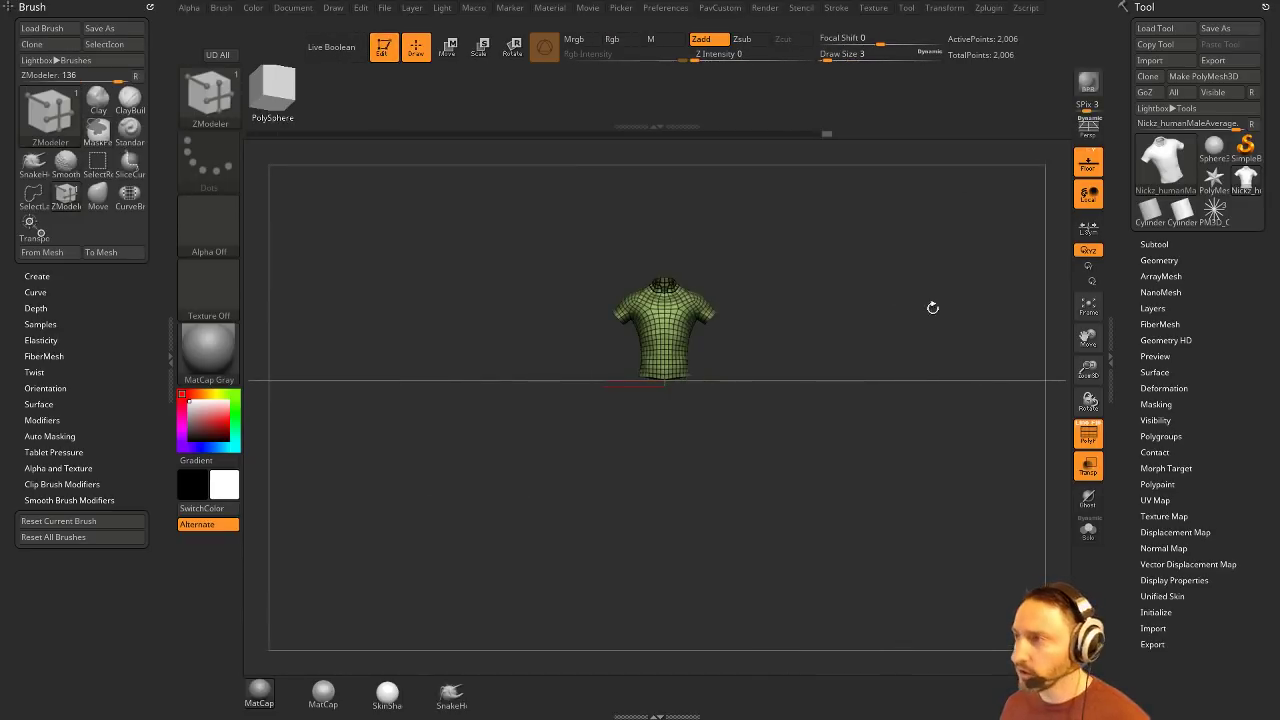
mouse_move(881, 269)
alt+mouse_down()
mouse_move(943, 507)
mouse_move(936, 472)
alt+mouse_up()
drag(631, 222, 889, 252)
drag(937, 290, 968, 322)
Step: Regroup the shirt's polygons by their face normals with Groups By Normals
click(1161, 260)
drag(1030, 285, 932, 312)
click(1161, 244)
drag(1037, 283, 1120, 322)
scroll(1150, 257, down, 4)
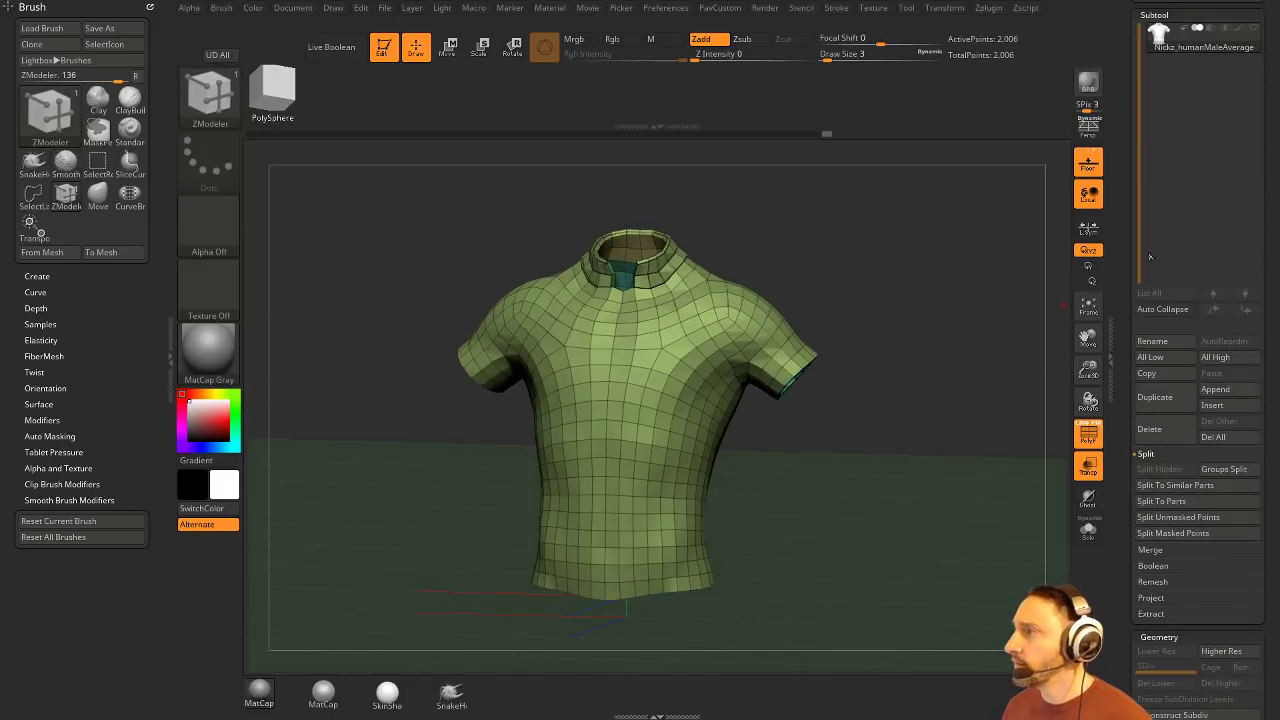
key(1)
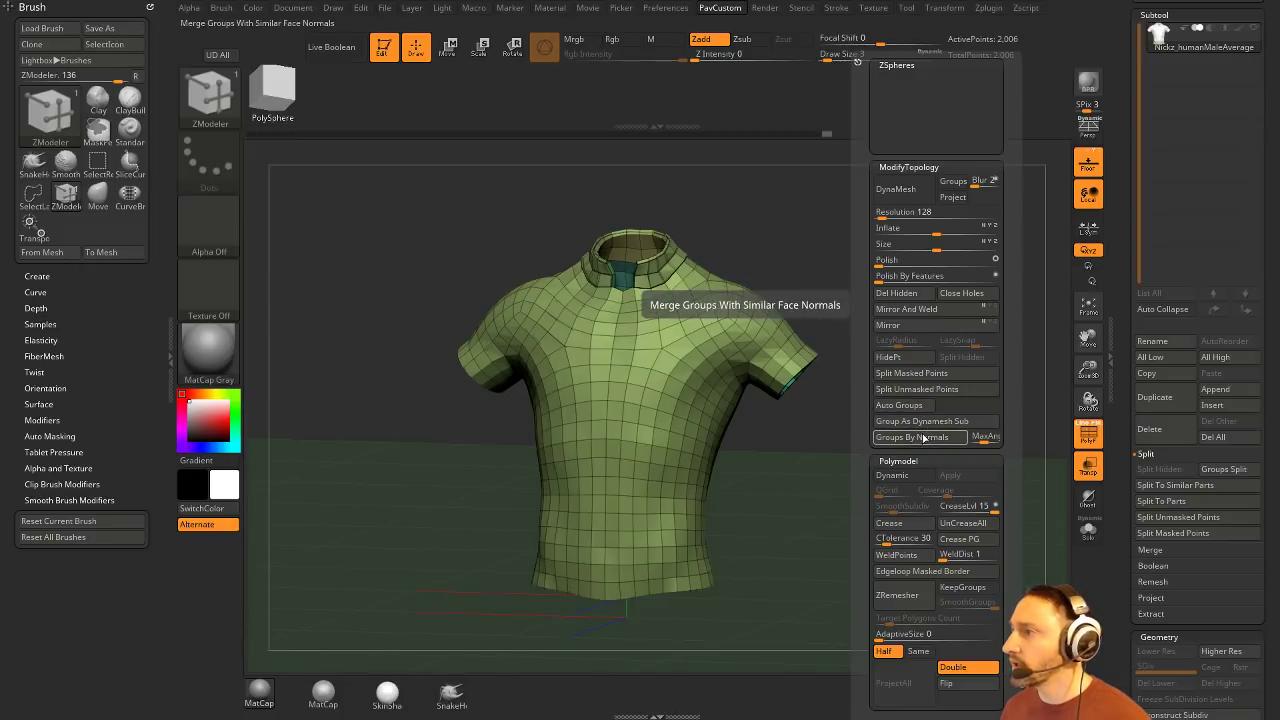
click(908, 437)
key(space)
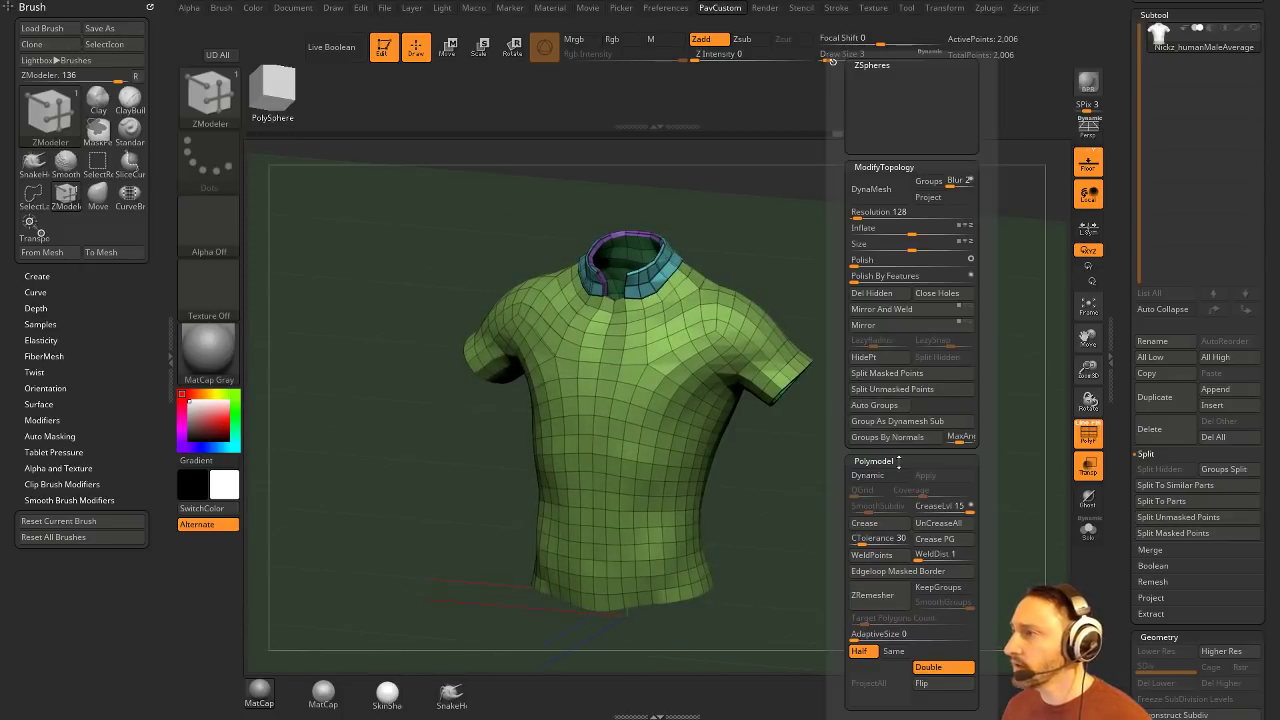
Step: Clear all creases from the shirt and preview it with Dynamic Subdiv, always accepting auto-activation and hiding the polyframe
click(889, 533)
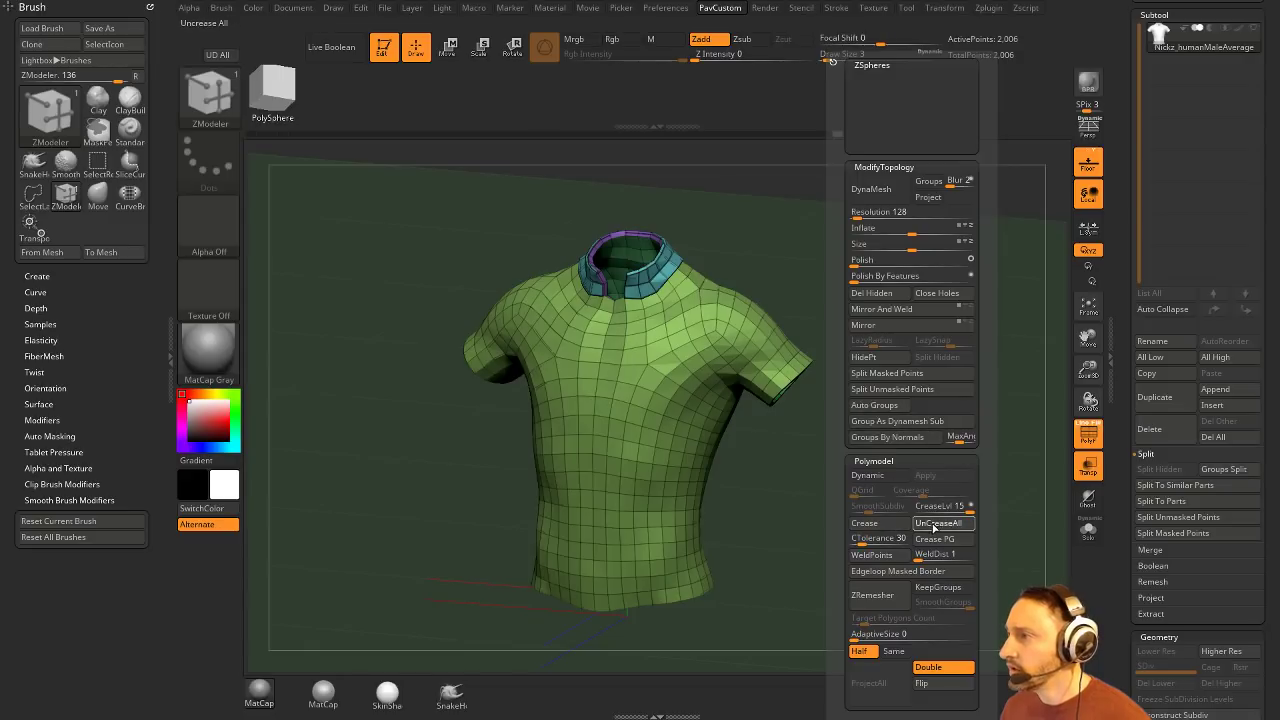
key(d)
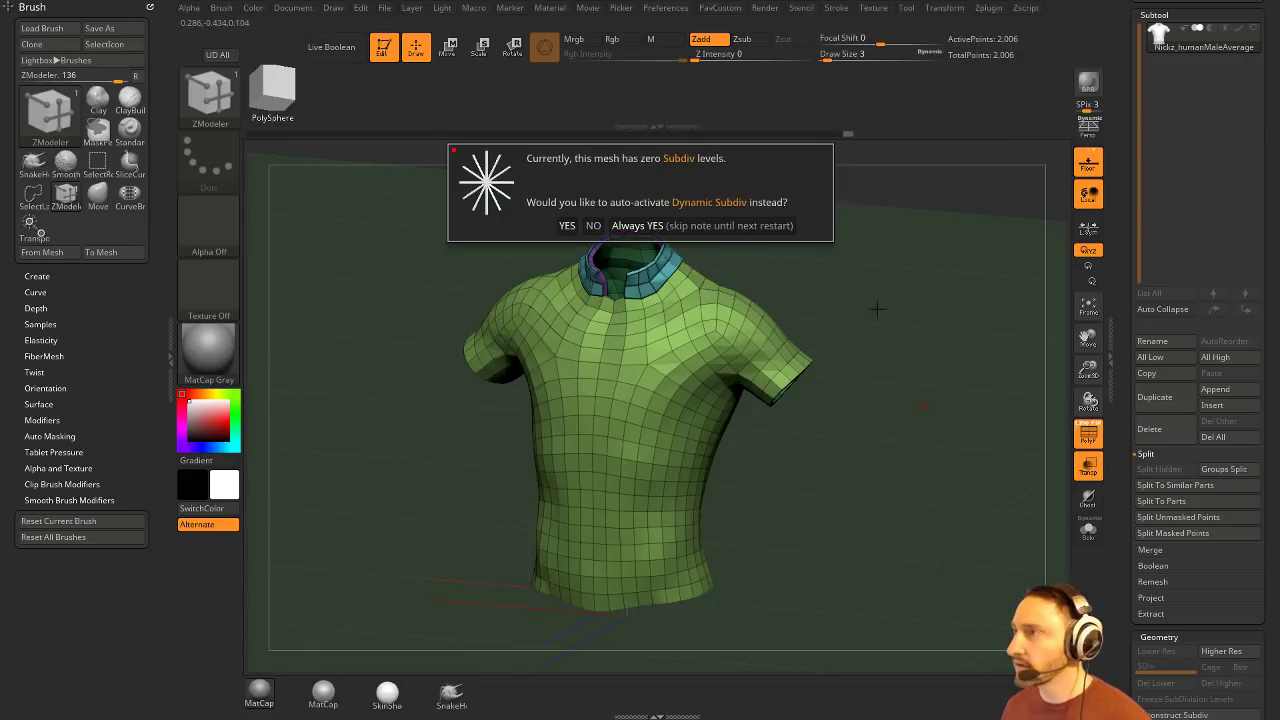
click(742, 225)
click(1085, 434)
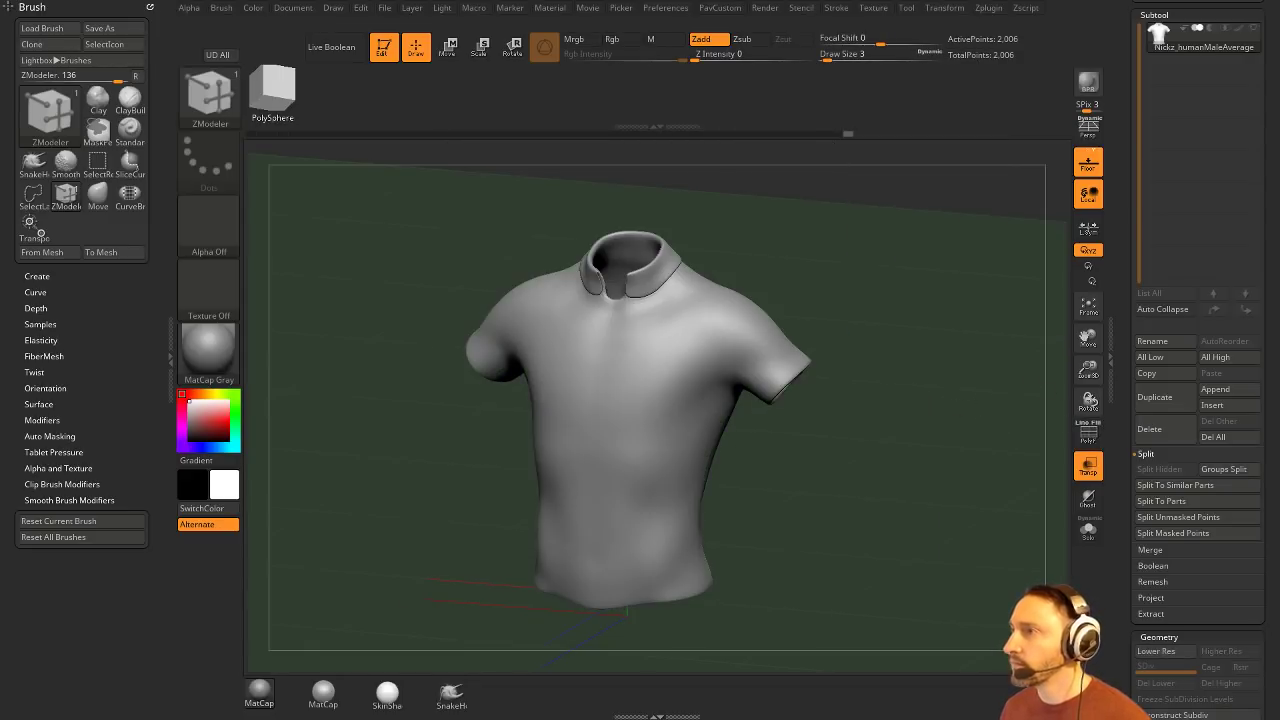
drag(960, 470, 945, 386)
Step: Crease the shirt's polygroup borders and set CreaseLvl to 3 and SmoothSubdiv to 4
key(grave)
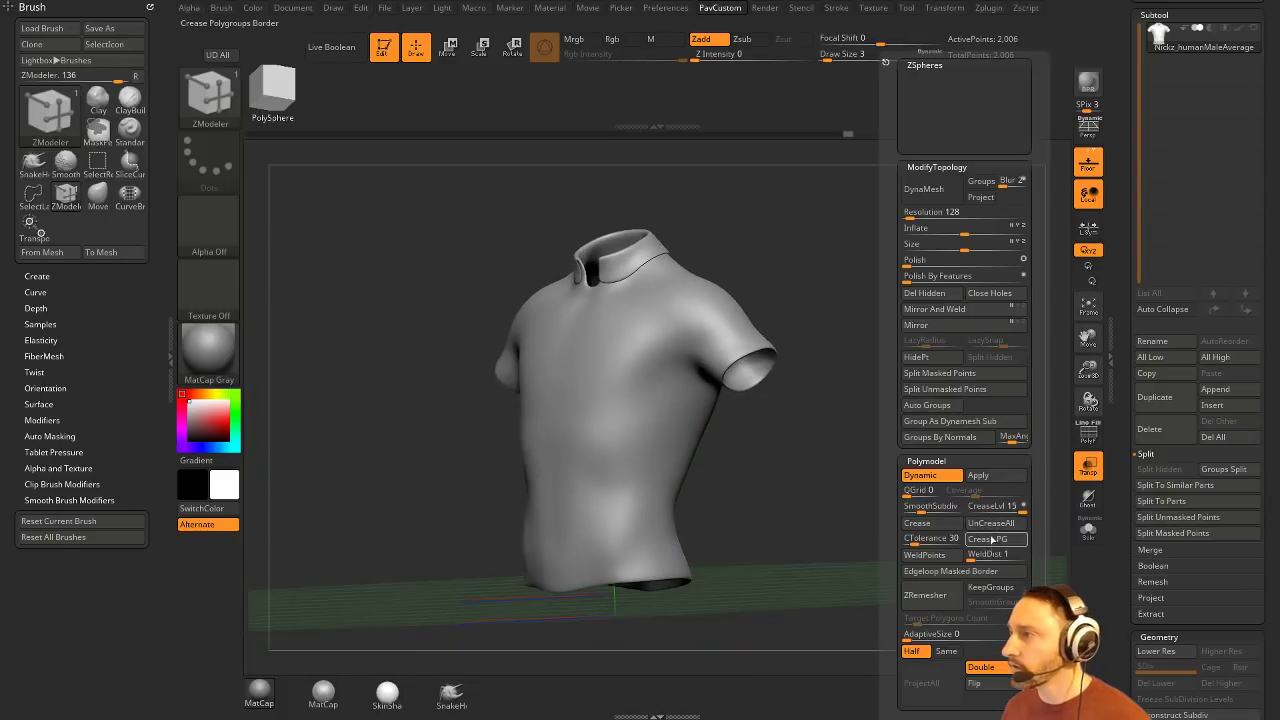
click(990, 540)
drag(846, 351, 903, 367)
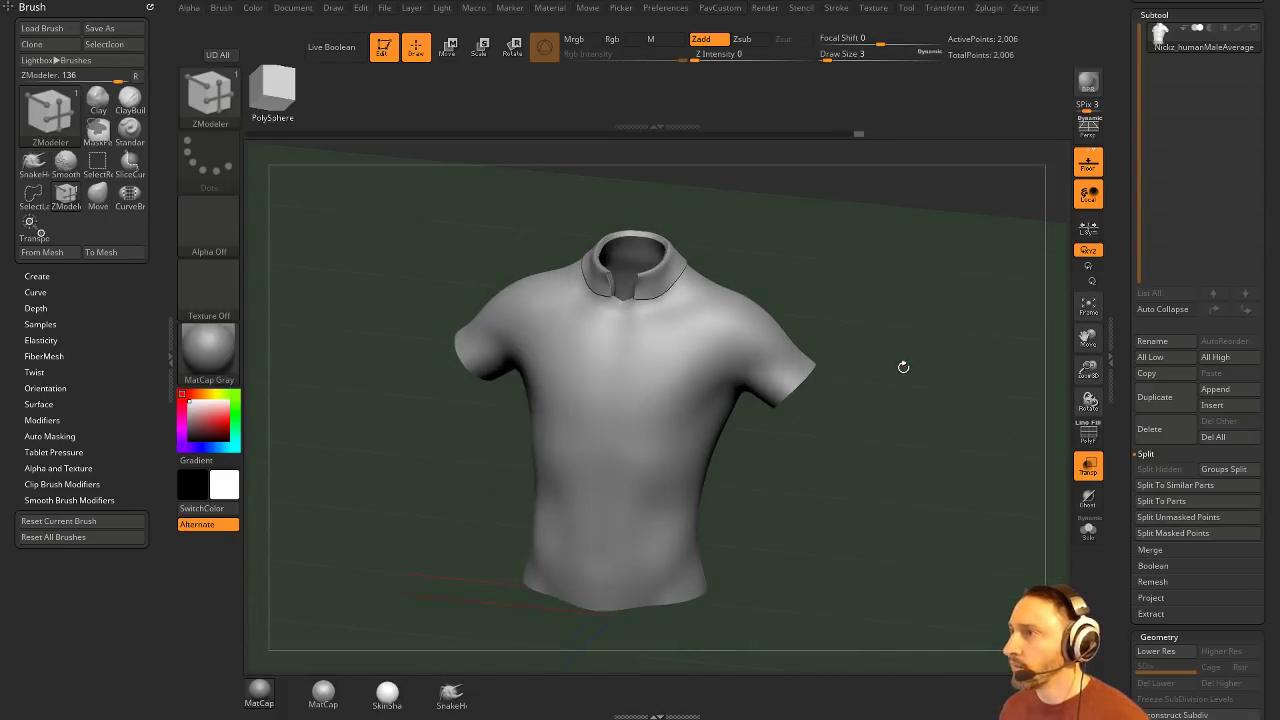
key(space)
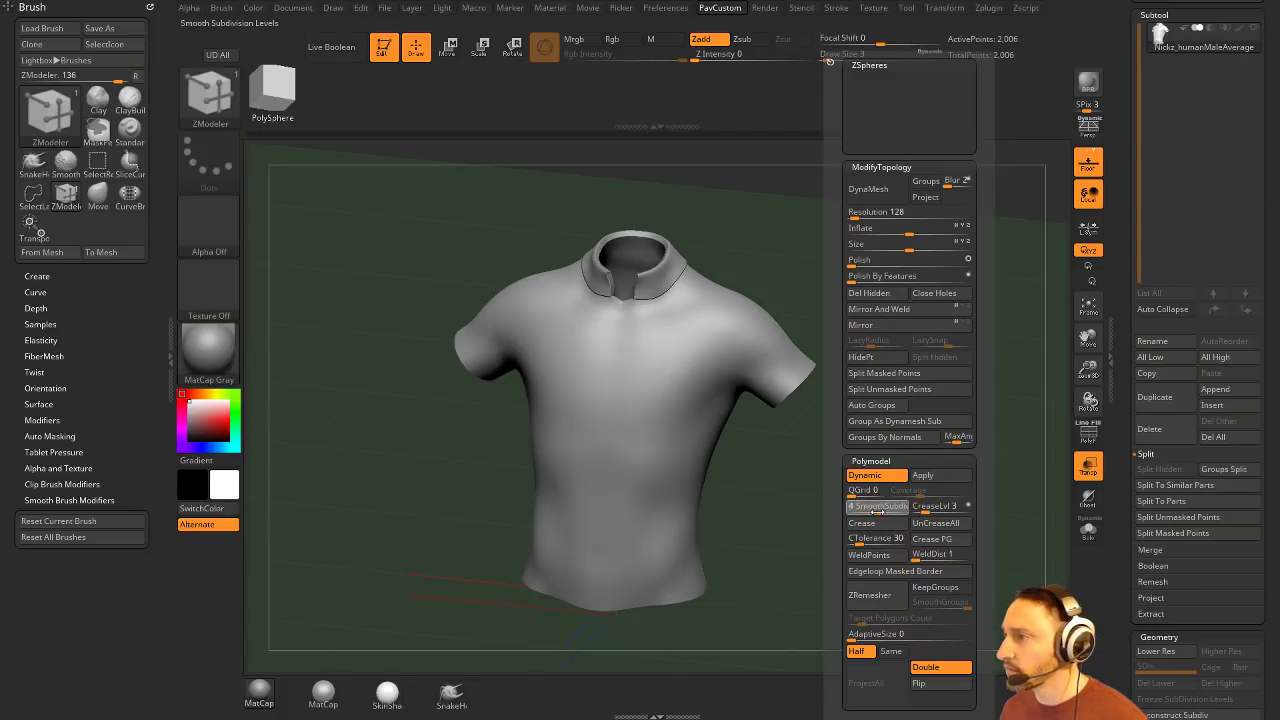
drag(869, 480, 988, 437)
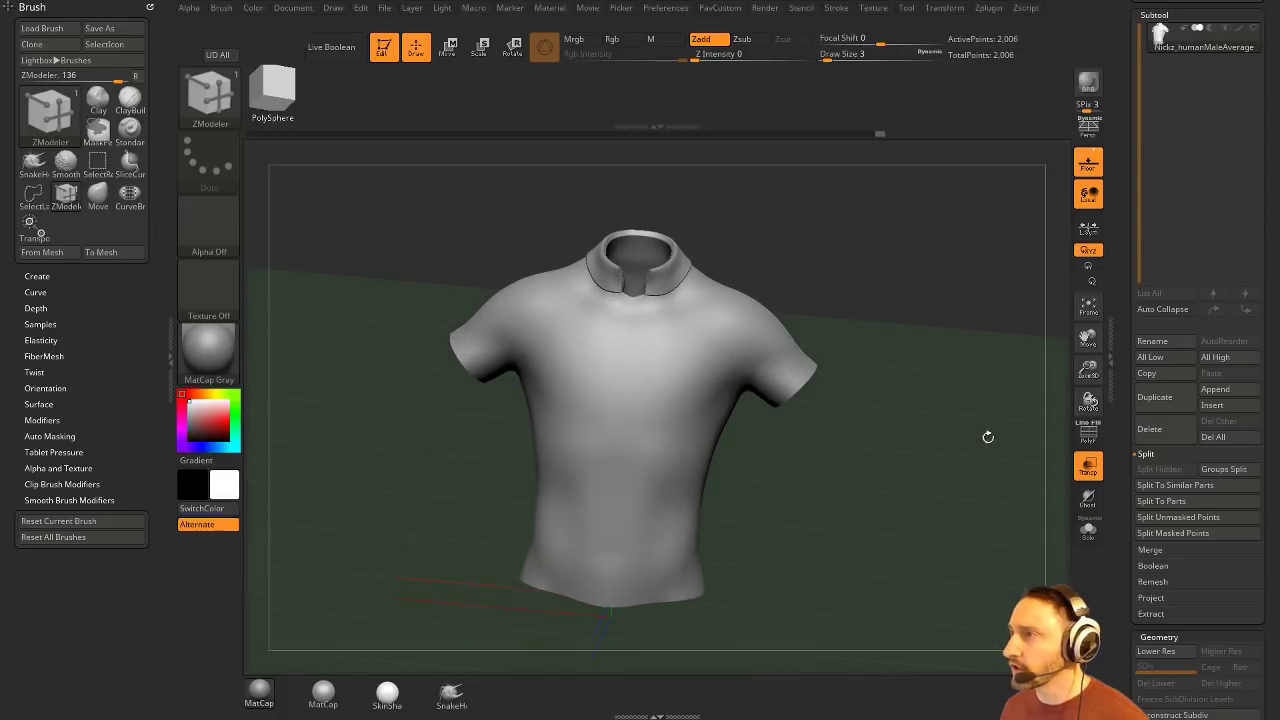
Step: Hide the floor grid, convert the dynamic subdivision into real subdivision levels, and show the polyframe
click(1088, 162)
drag(1010, 320, 931, 348)
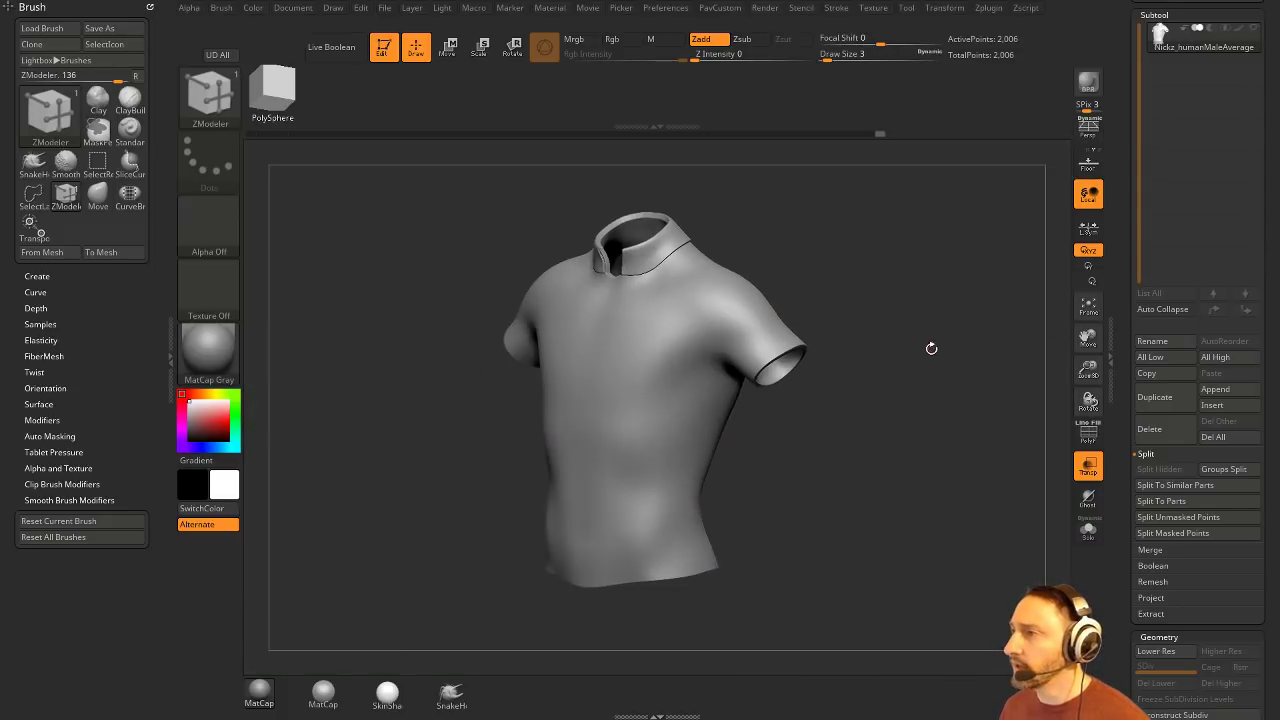
key(space)
click(980, 474)
drag(1122, 490, 1120, 252)
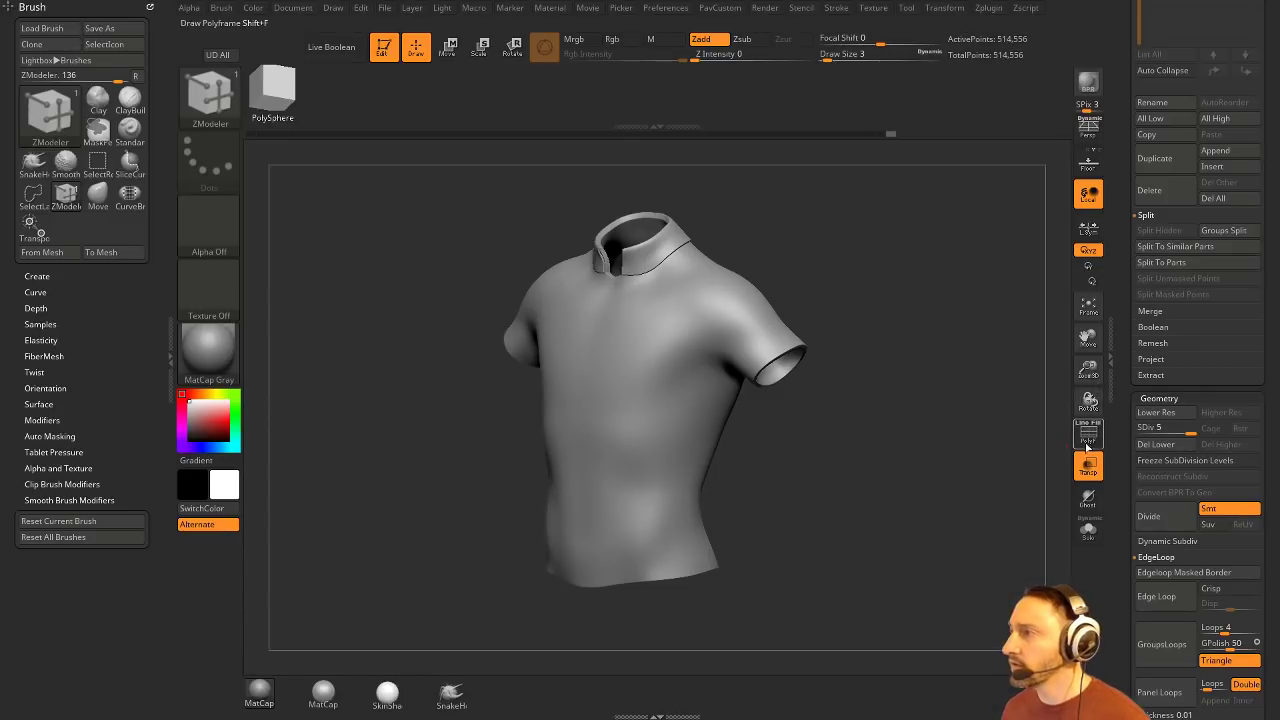
click(1088, 436)
shift+drag(1000, 408, 959, 398)
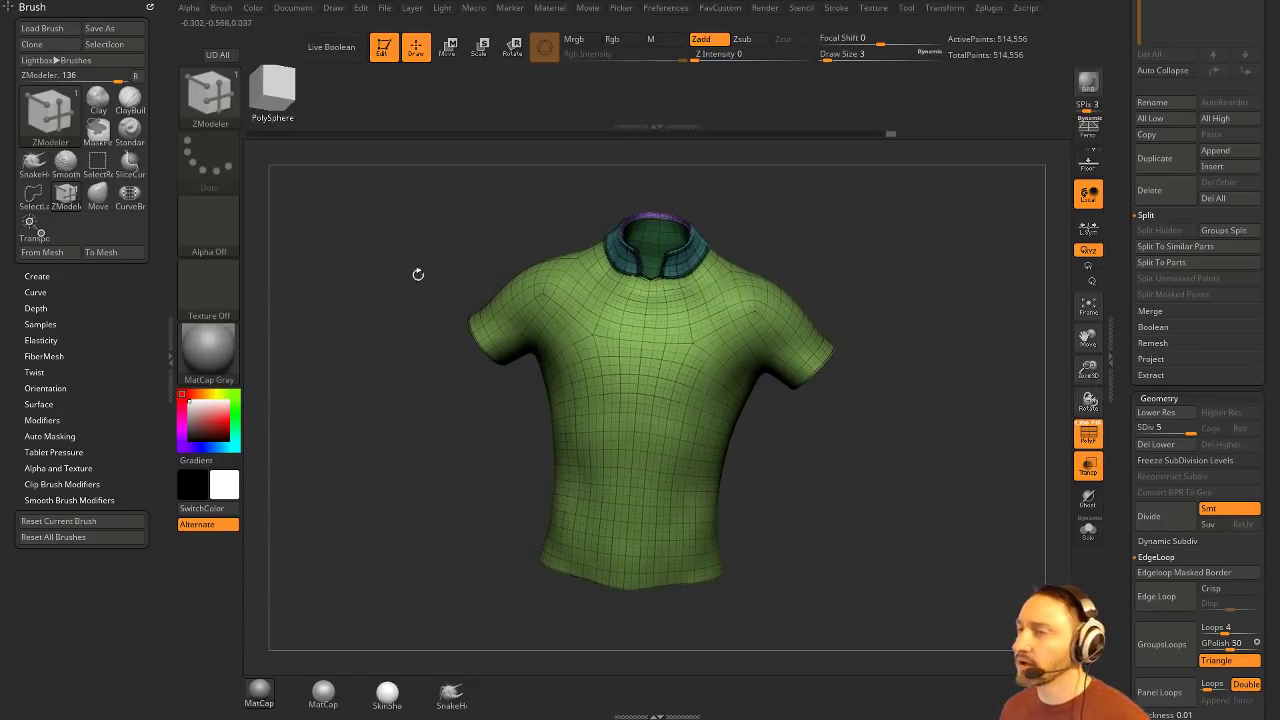
Step: Replace the docked Brush palette with Zplugin and enable Polygroups for unwrapping in UV Master
click(150, 8)
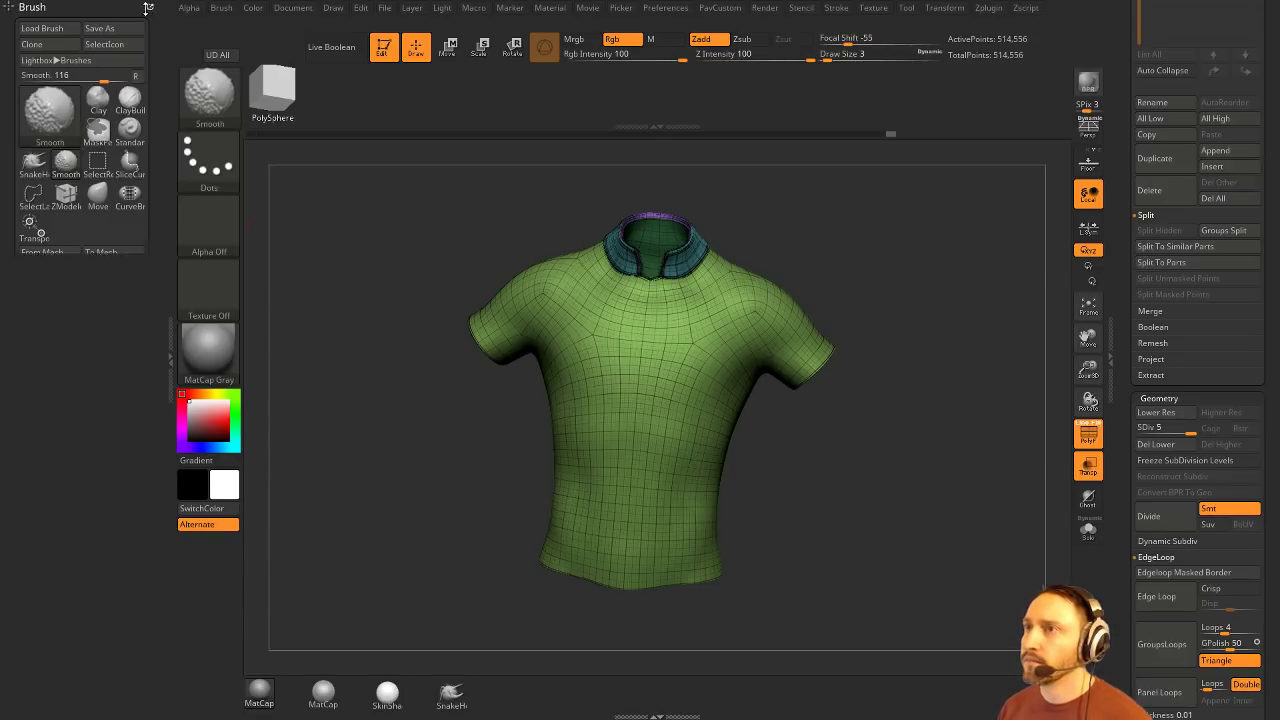
click(150, 7)
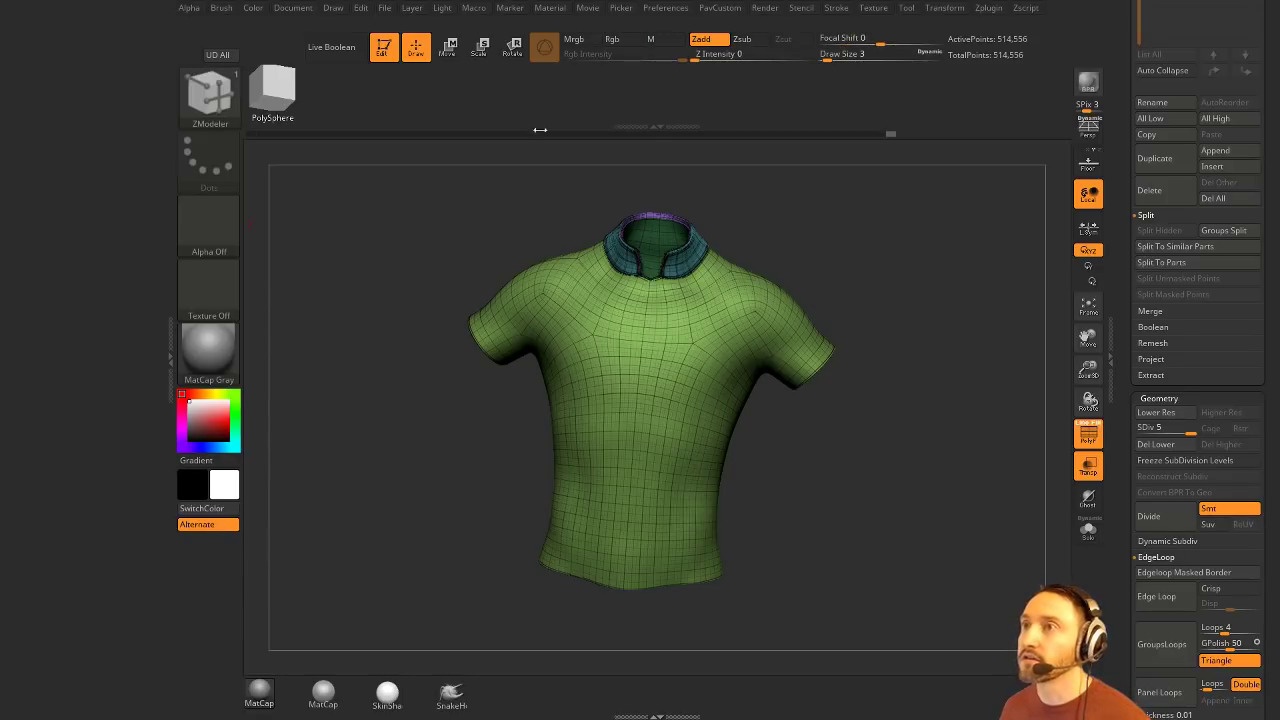
click(986, 8)
drag(980, 24, 60, 250)
click(44, 315)
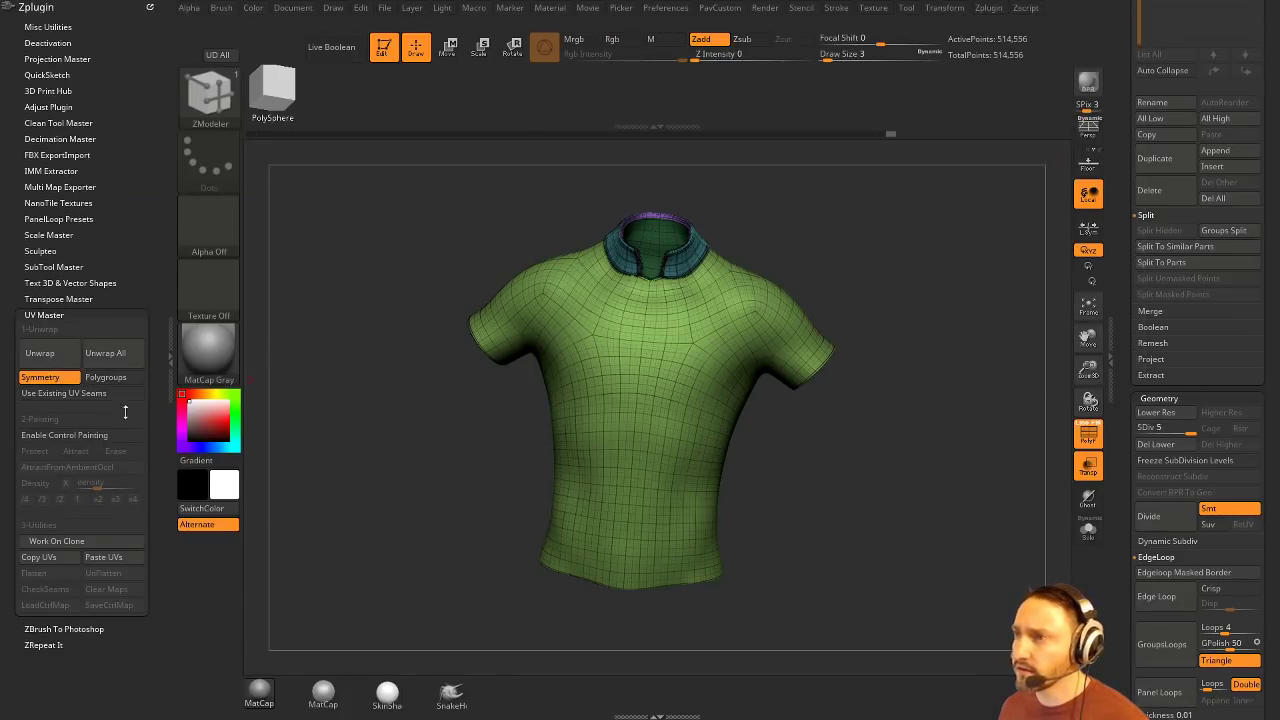
click(110, 377)
shift+drag(820, 460, 876, 487)
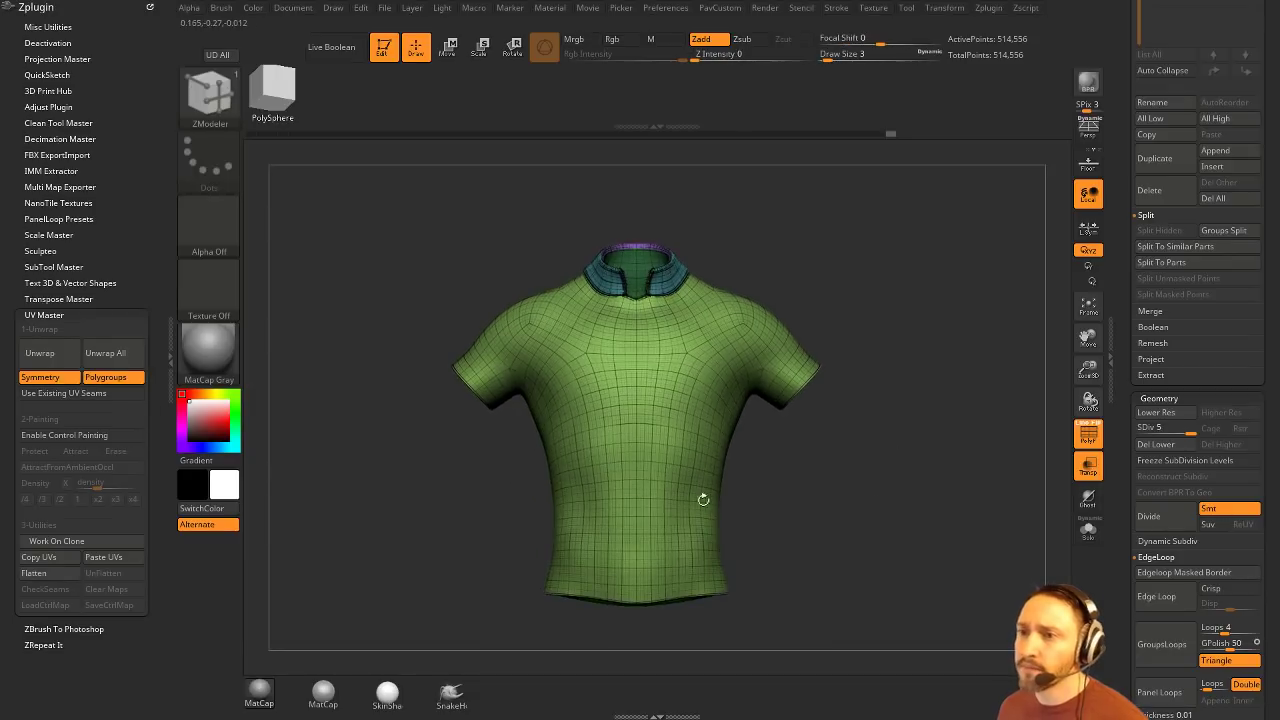
Step: Create a UV Master working clone of the shirt, unwrap it, and check the flattened UV layout before restoring the 3D shape
click(90, 545)
mouse_move(980, 514)
mouse_down()
mouse_move(970, 522)
mouse_move(1006, 500)
mouse_move(980, 425)
mouse_up()
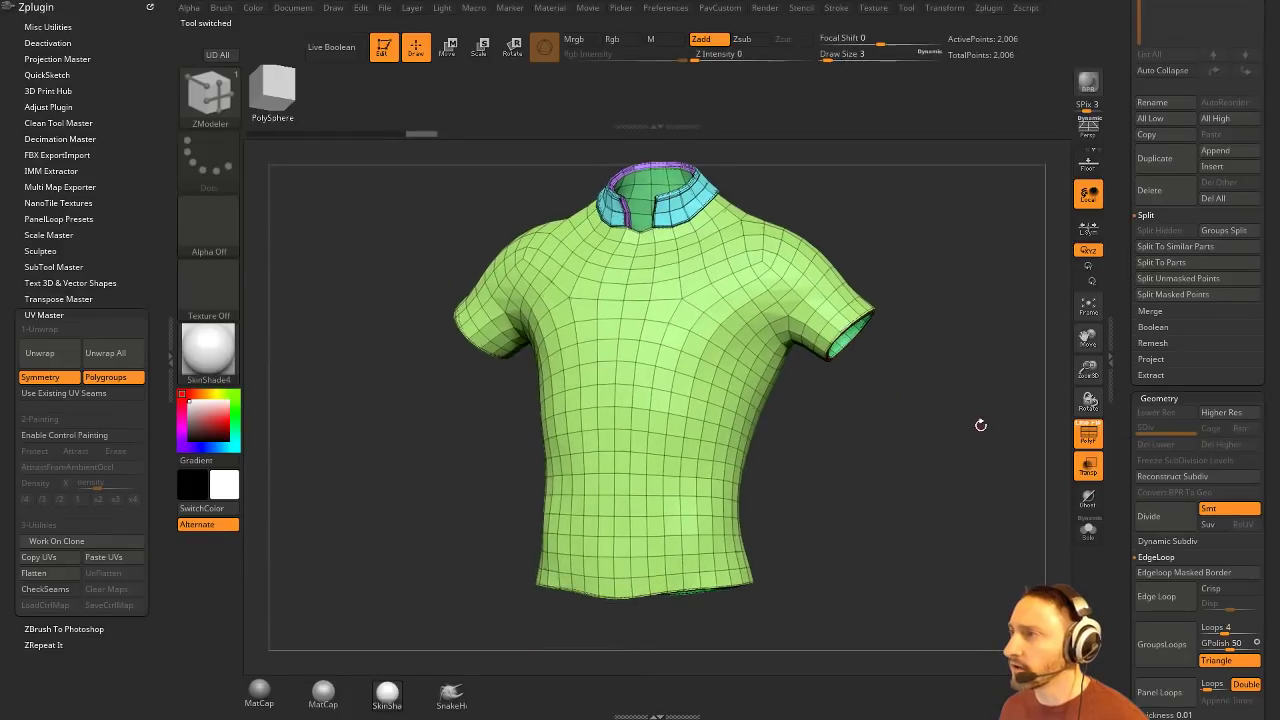
click(52, 353)
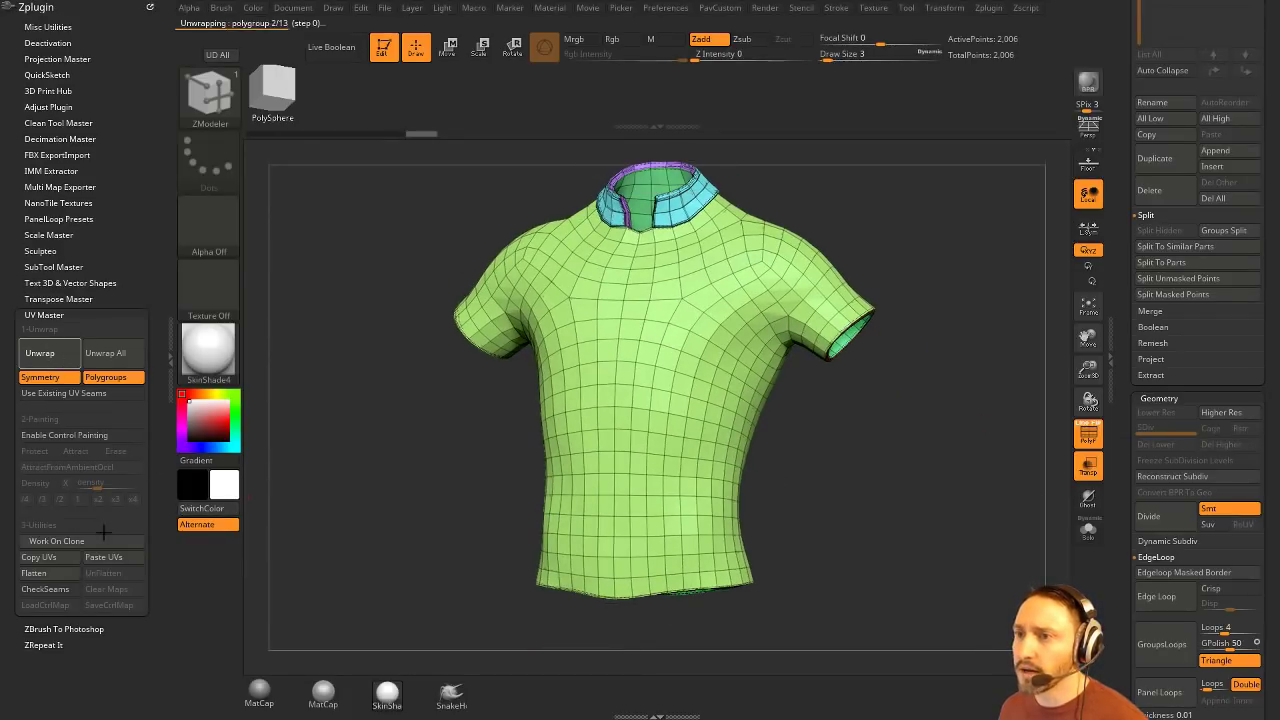
click(44, 573)
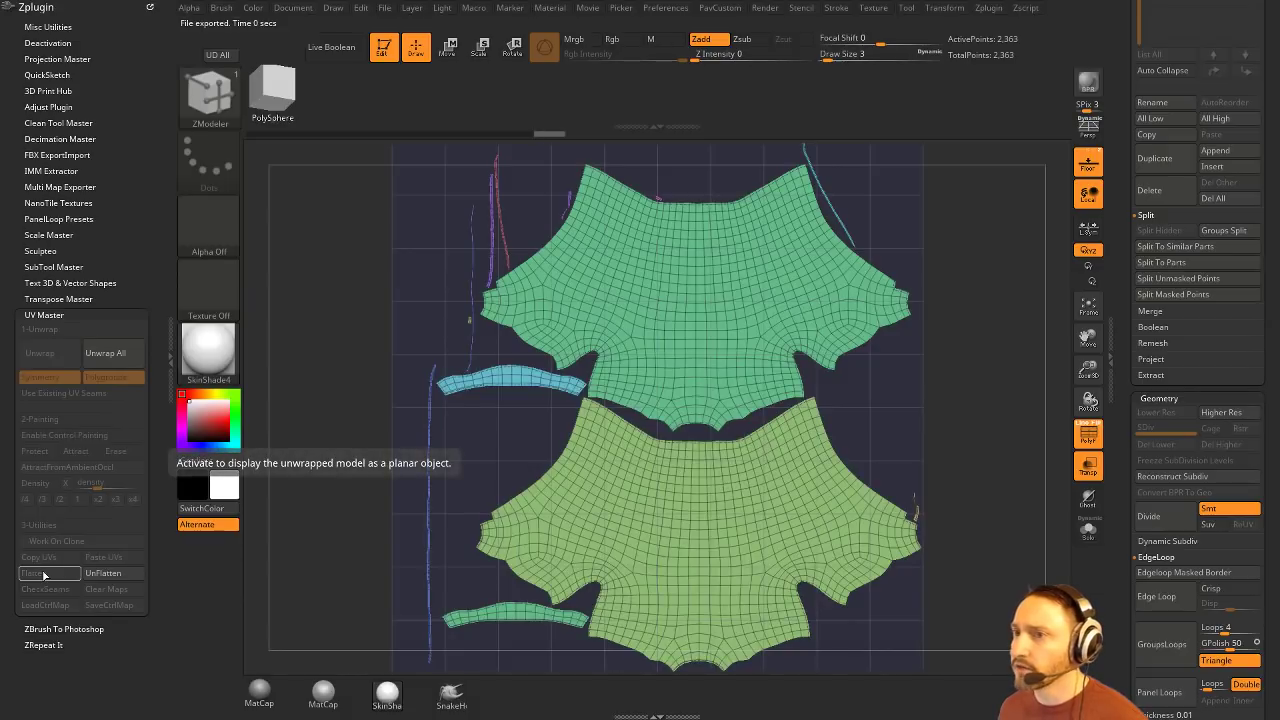
click(100, 573)
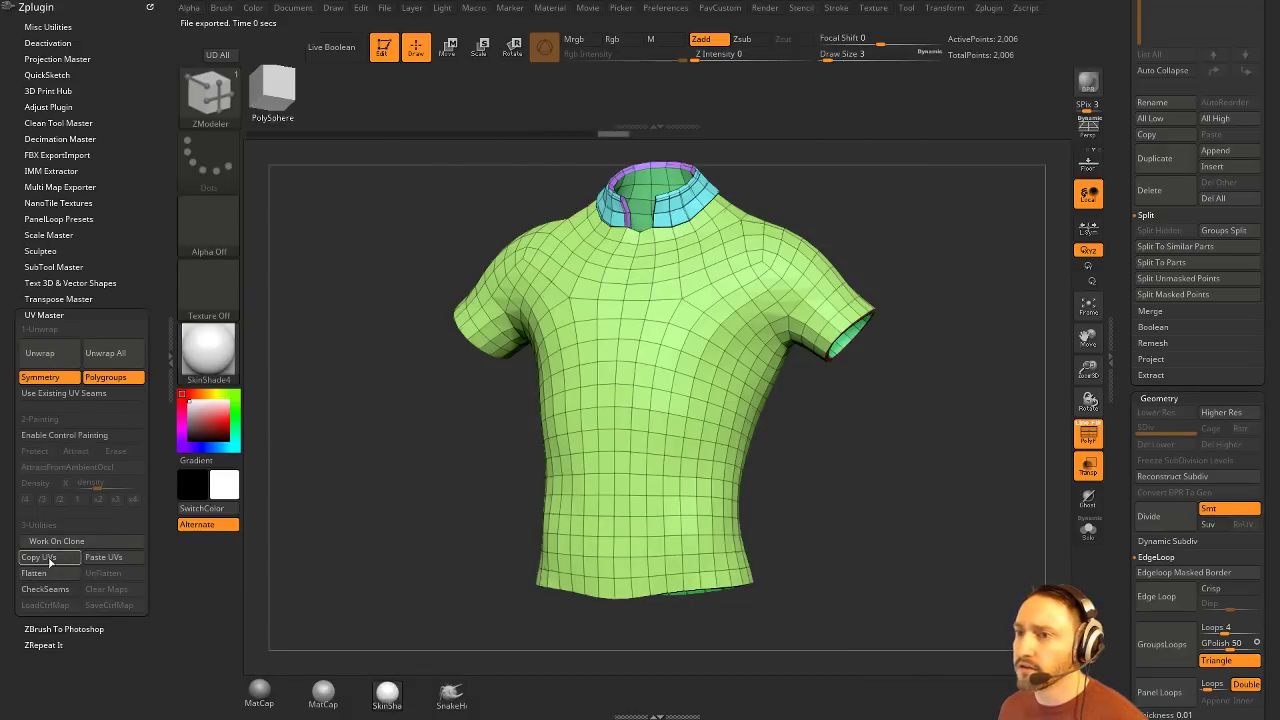
Step: Transfer the clone's UVs back onto the original subdivided shirt
scroll(1179, 314, up, 10)
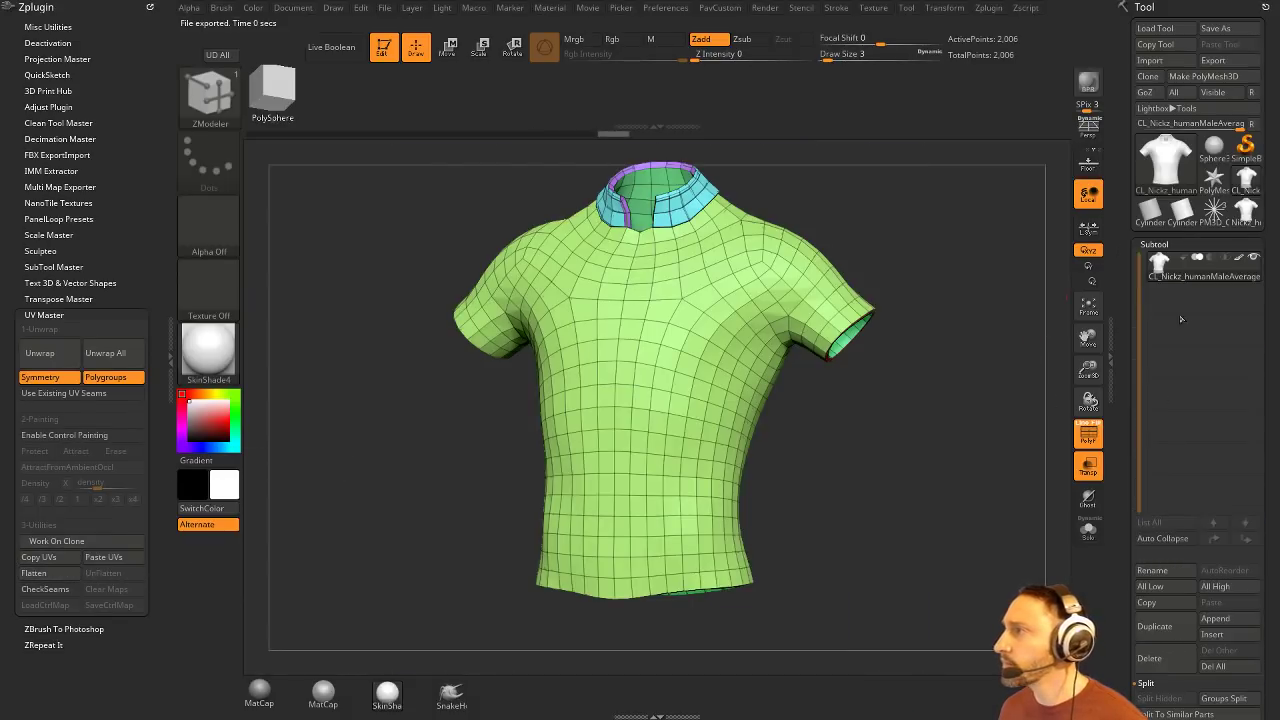
click(1240, 214)
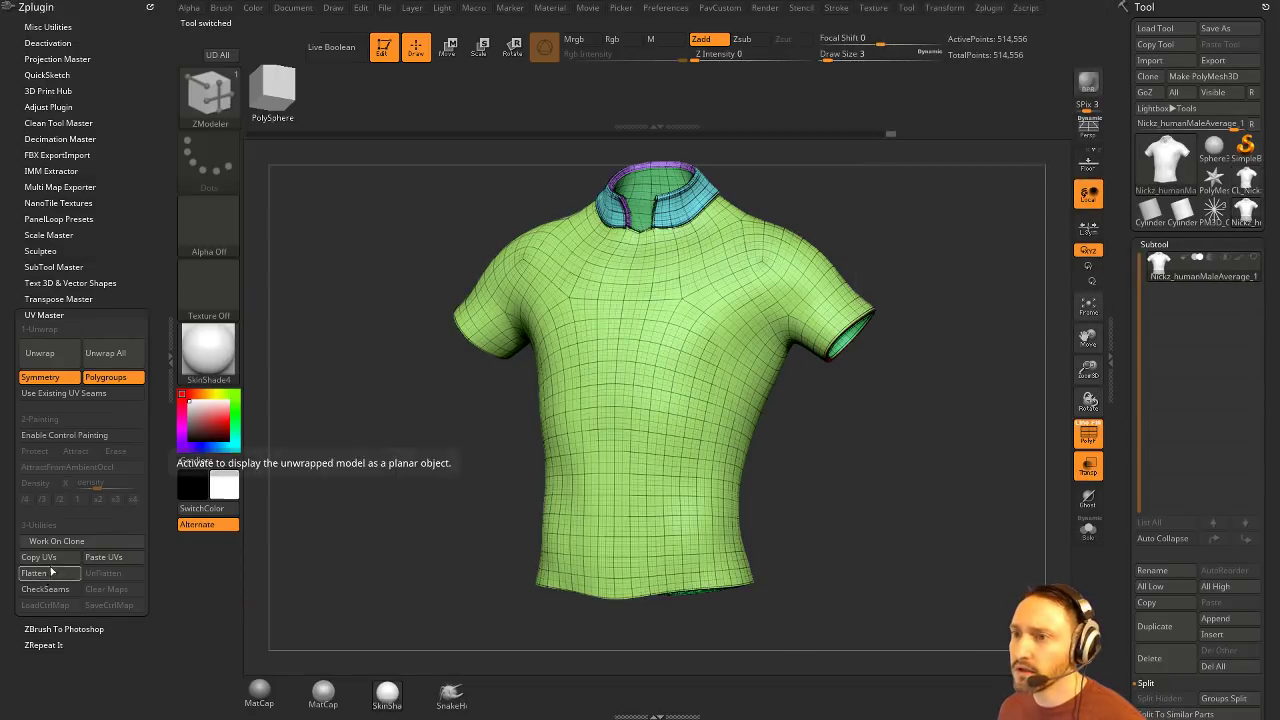
click(114, 561)
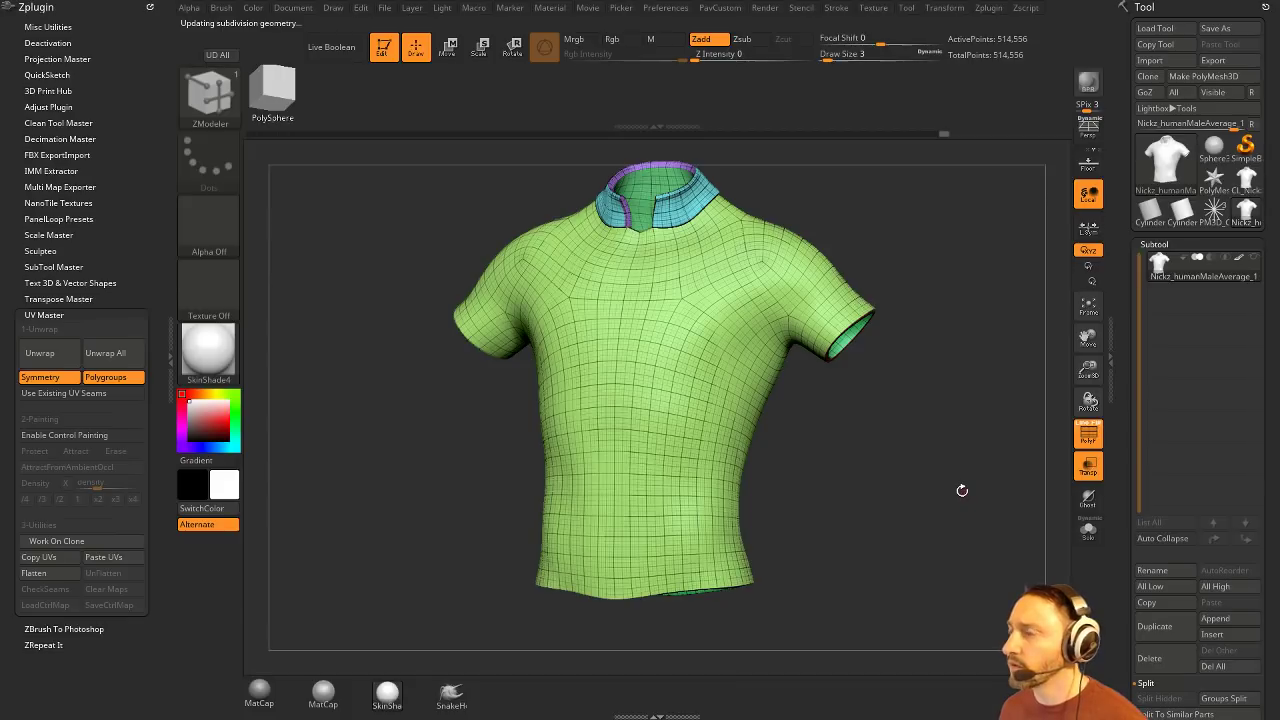
Step: Delete the original shirt's lower subdivision levels and unwrap a UV Master clone of the high-resolution mesh
drag(1128, 432, 1143, 268)
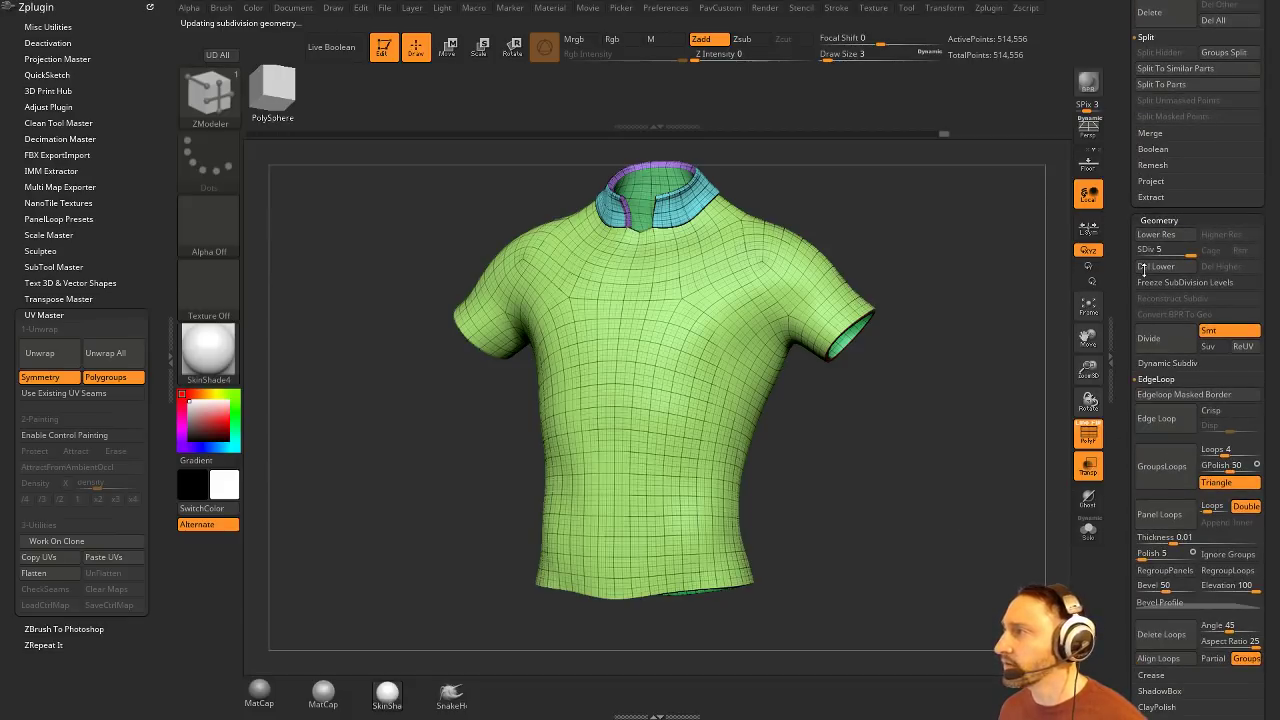
click(1160, 267)
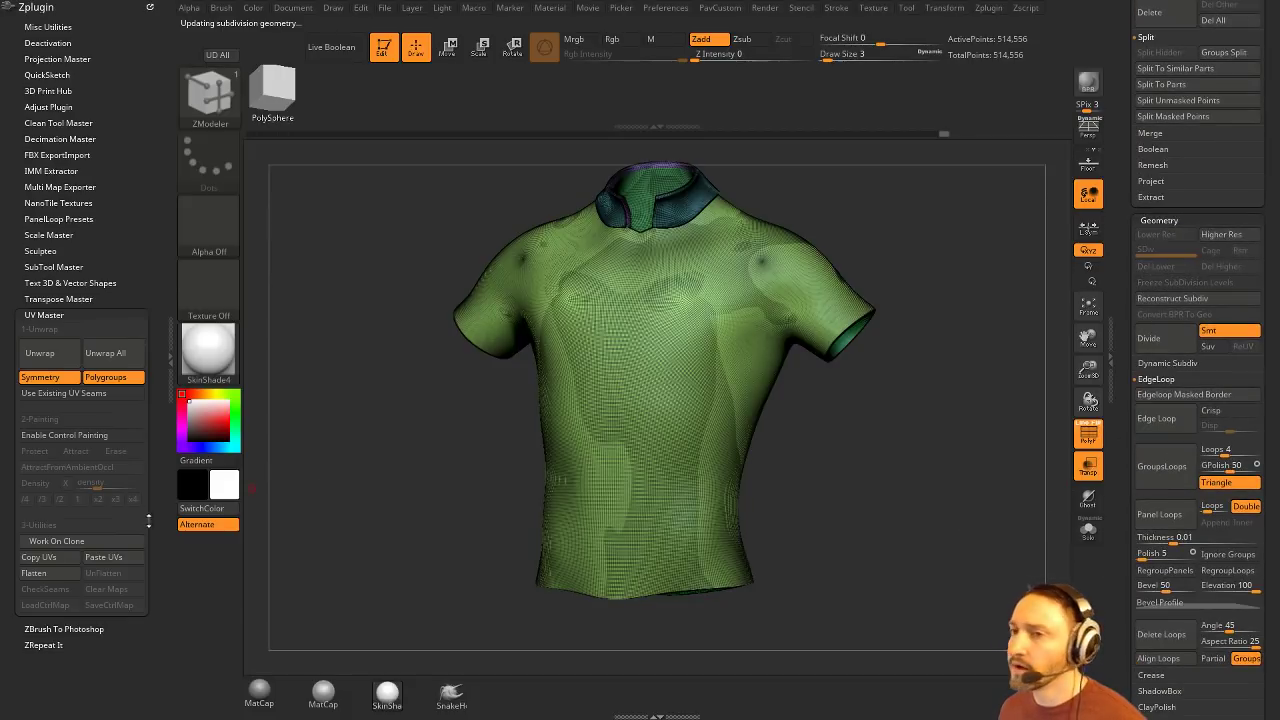
click(56, 541)
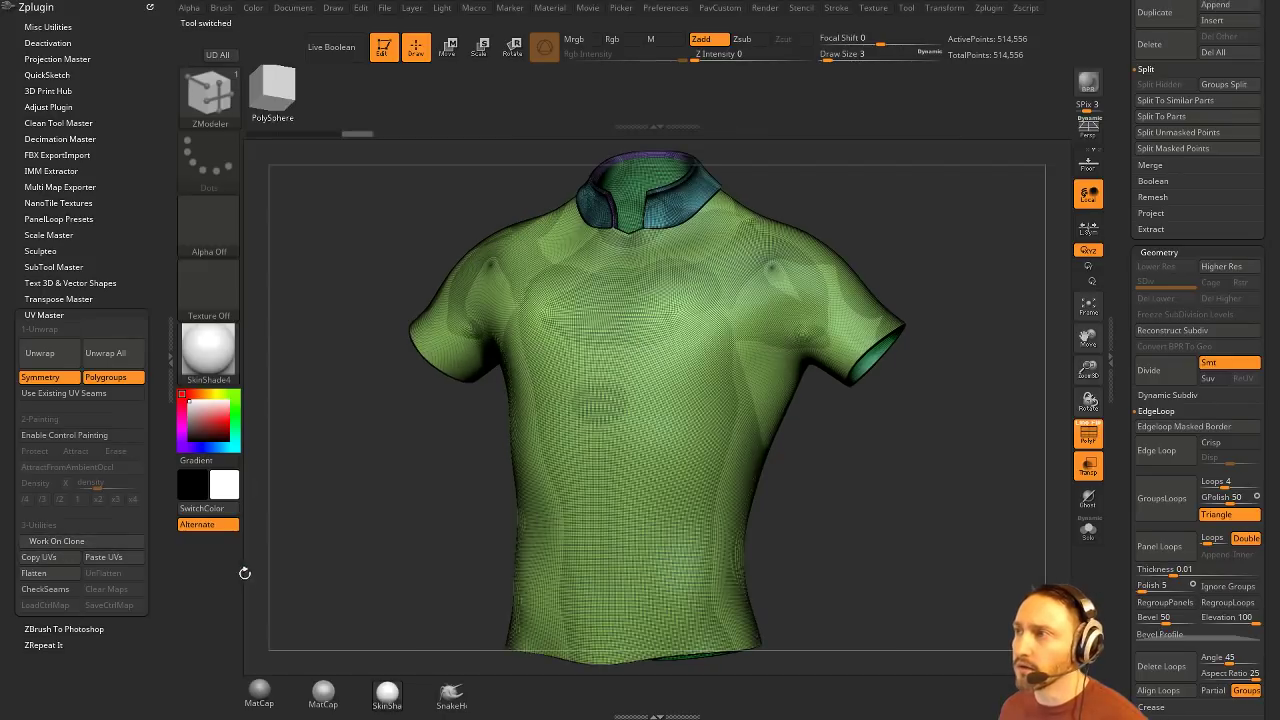
click(40, 353)
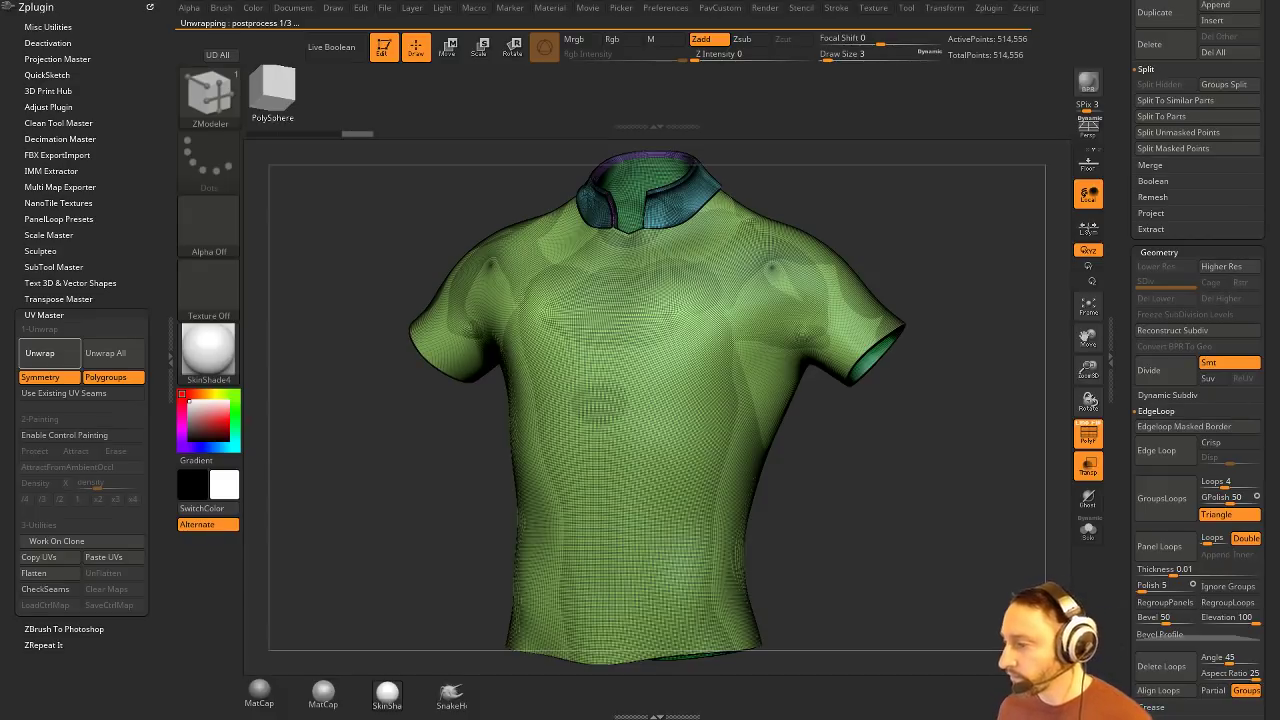
Step: Switch to the web browser, open Pixologic's Download Center, and look through its ZBrush Plugins page while the unwrap runs
drag(1014, 718, 993, 28)
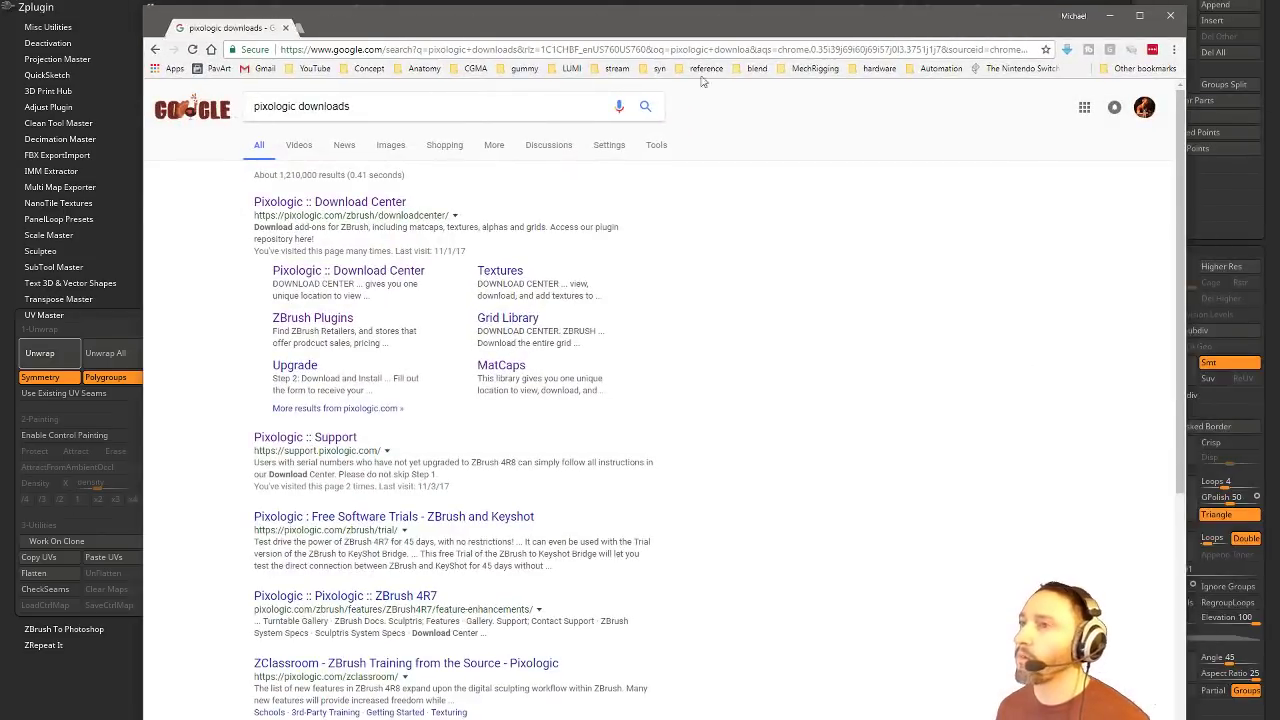
click(352, 204)
scroll(575, 517, down, 14)
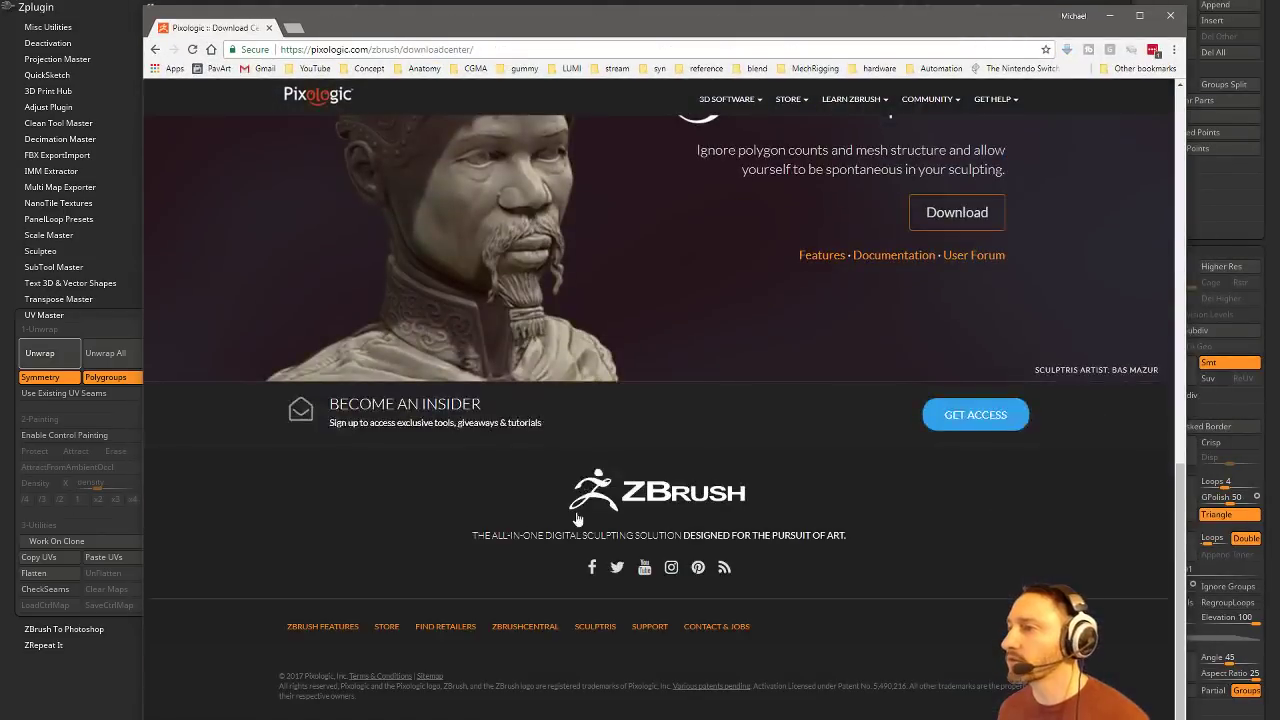
scroll(657, 412, up, 8)
scroll(684, 468, up, 3)
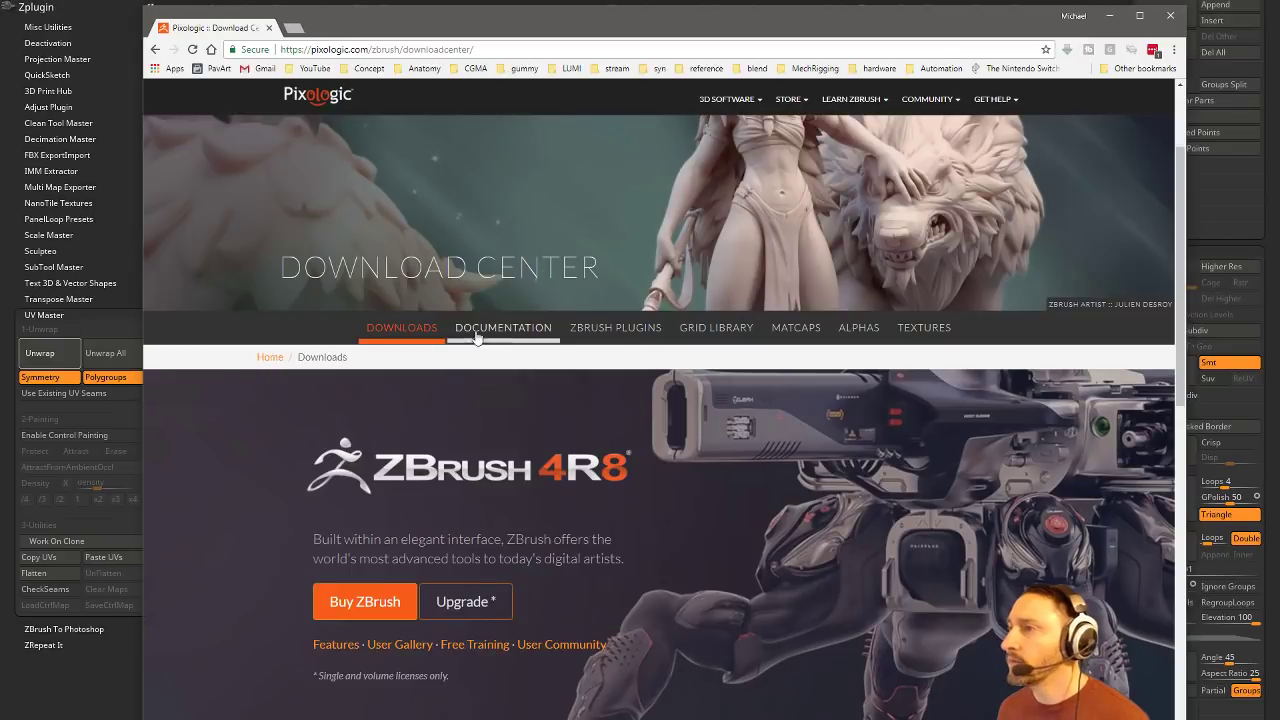
click(615, 327)
scroll(717, 424, down, 20)
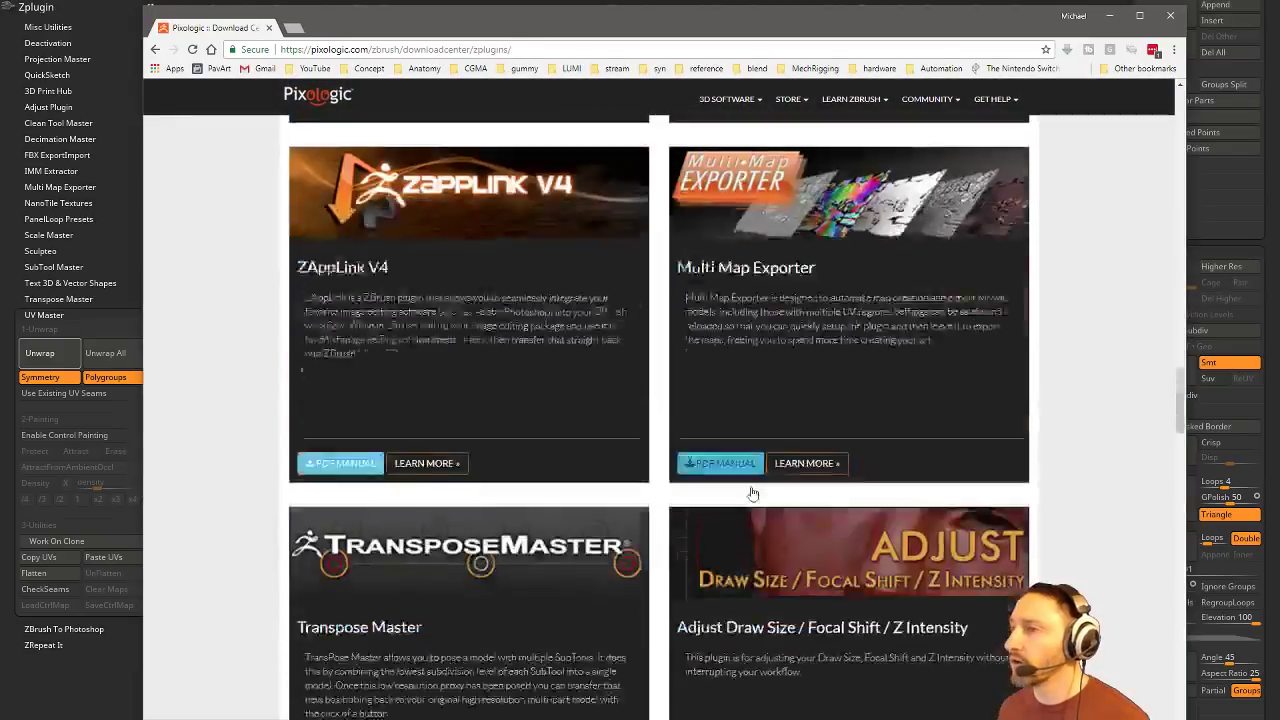
scroll(508, 434, up, 10)
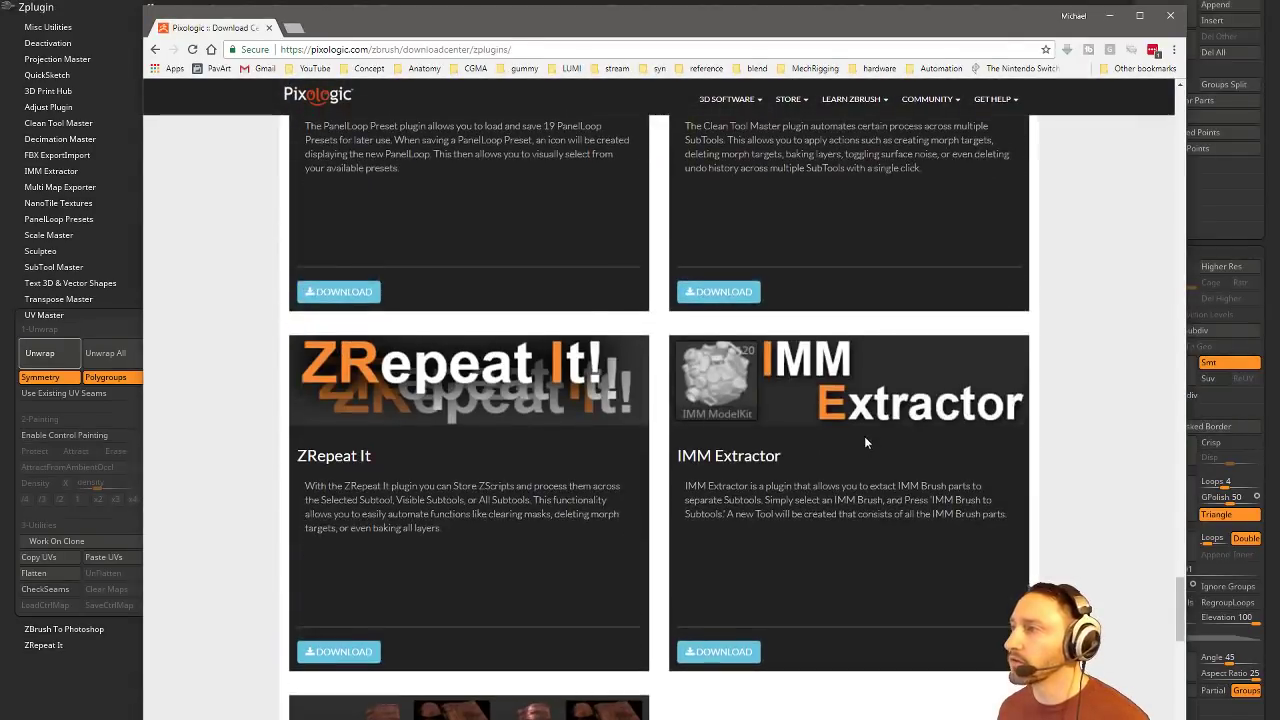
scroll(862, 432, up, 3)
scroll(700, 395, up, 5)
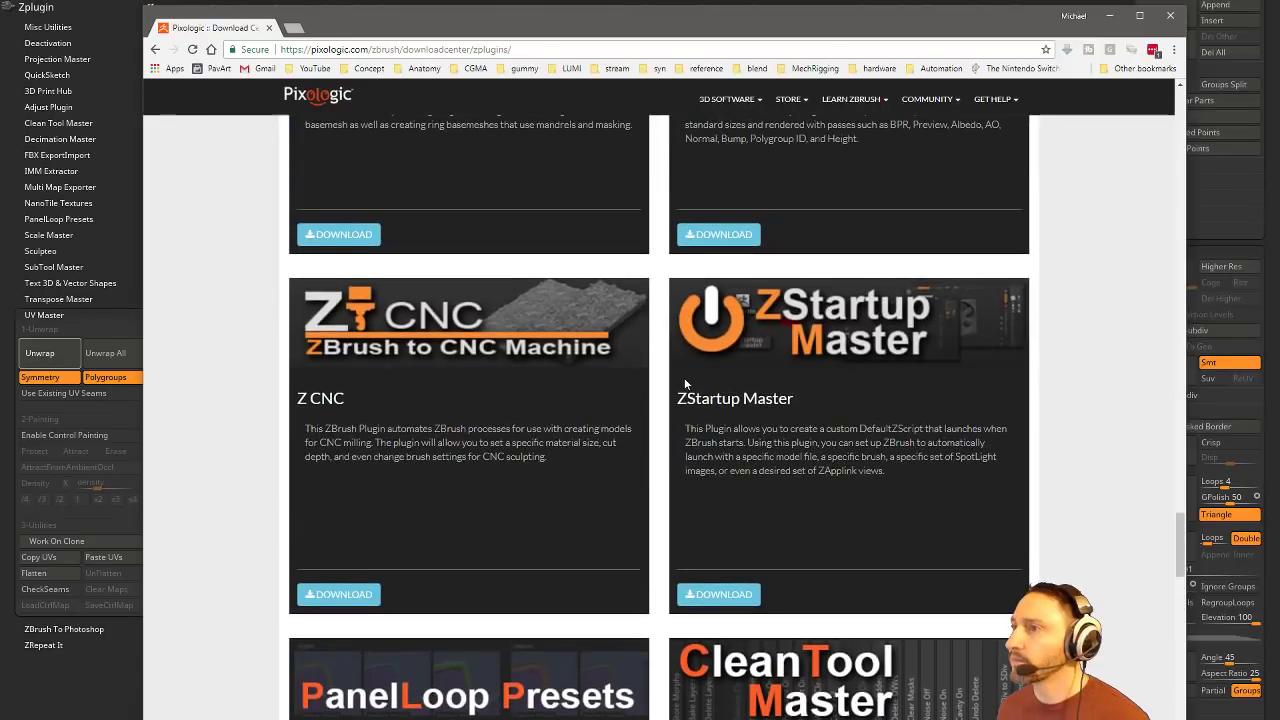
scroll(680, 383, up, 2)
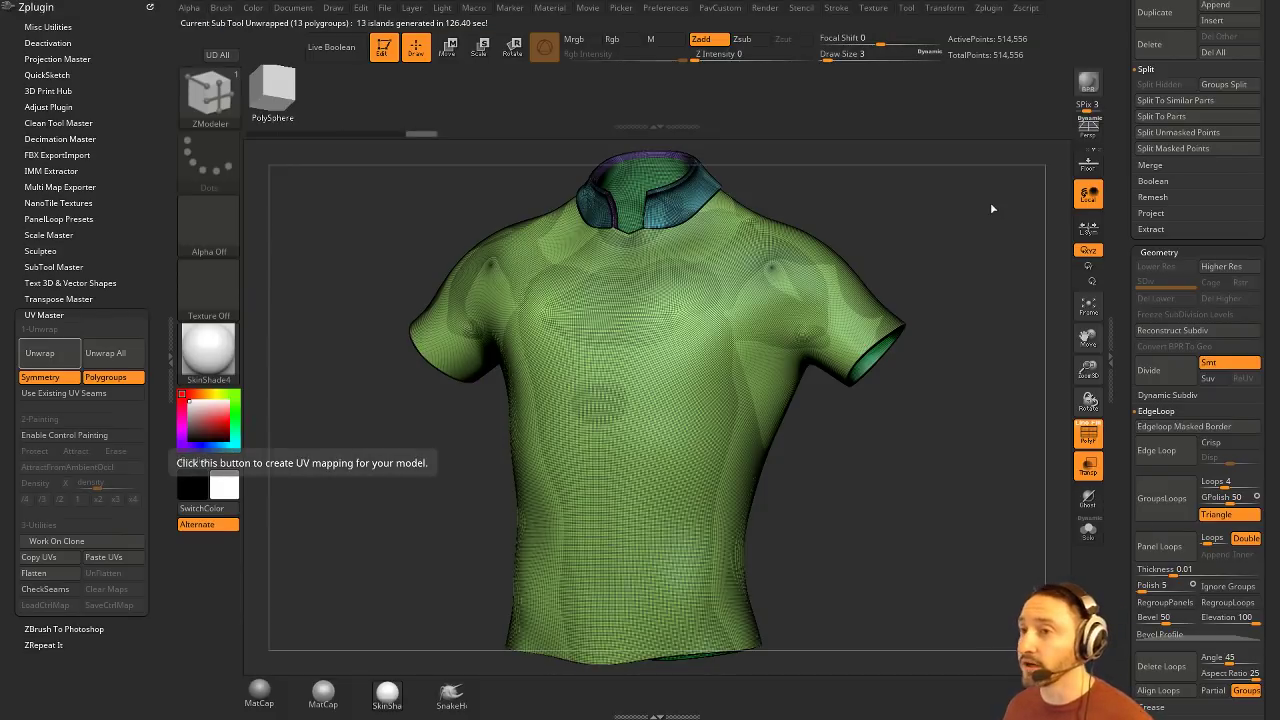
Step: Delete all subtools of the high-resolution unwrapped shirt clone and accept the non-undoable operation
drag(1120, 181, 1150, 507)
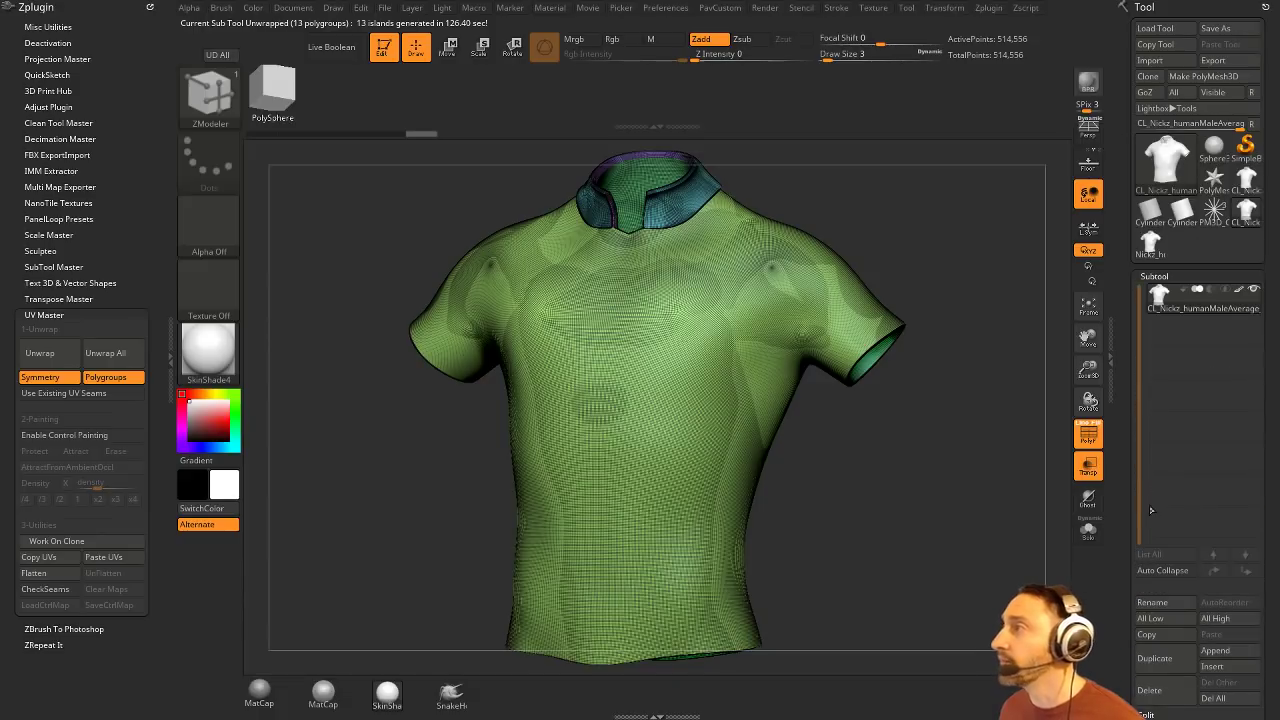
drag(1122, 318, 1106, 239)
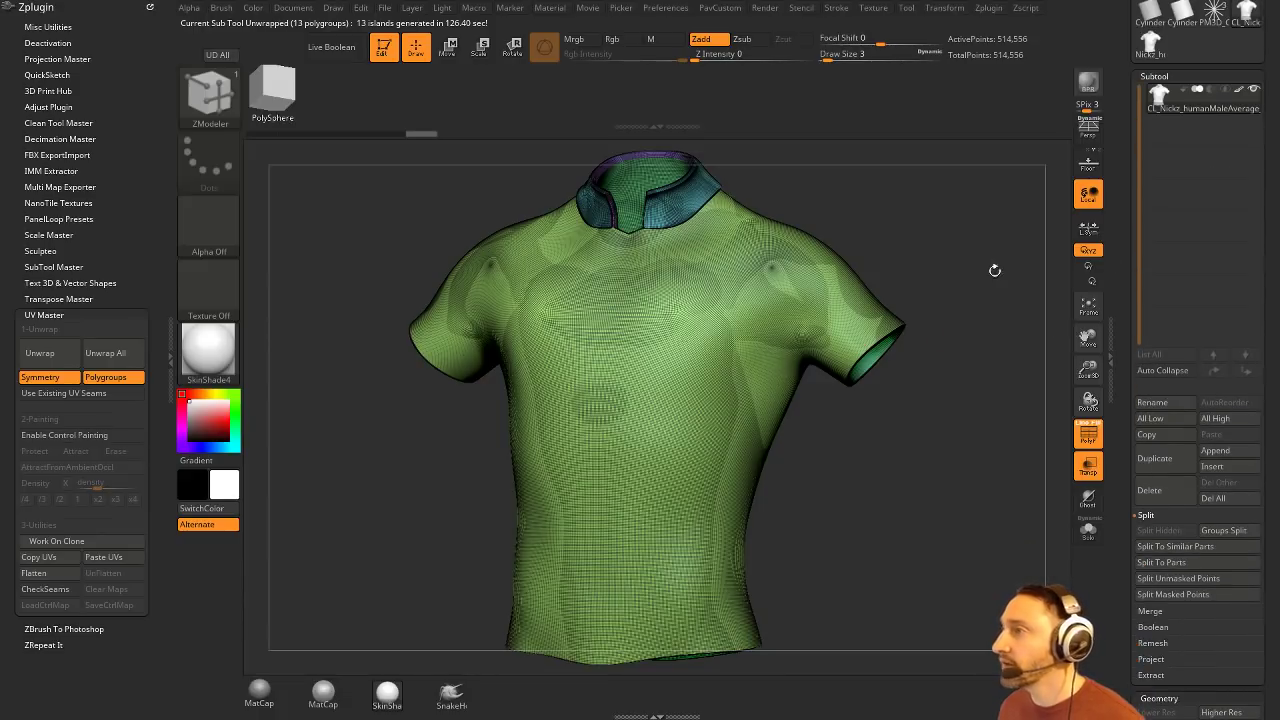
drag(1129, 308, 1117, 190)
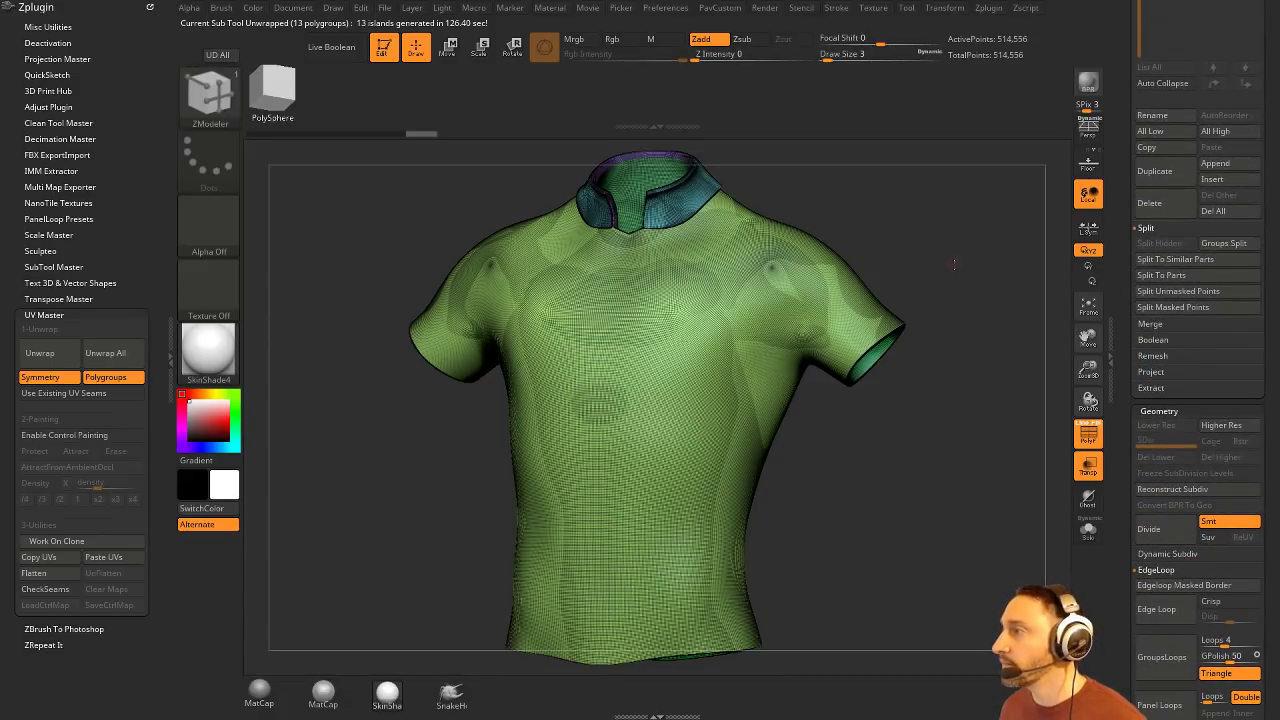
shift+drag(957, 263, 960, 273)
key(b)
key(z)
key(m)
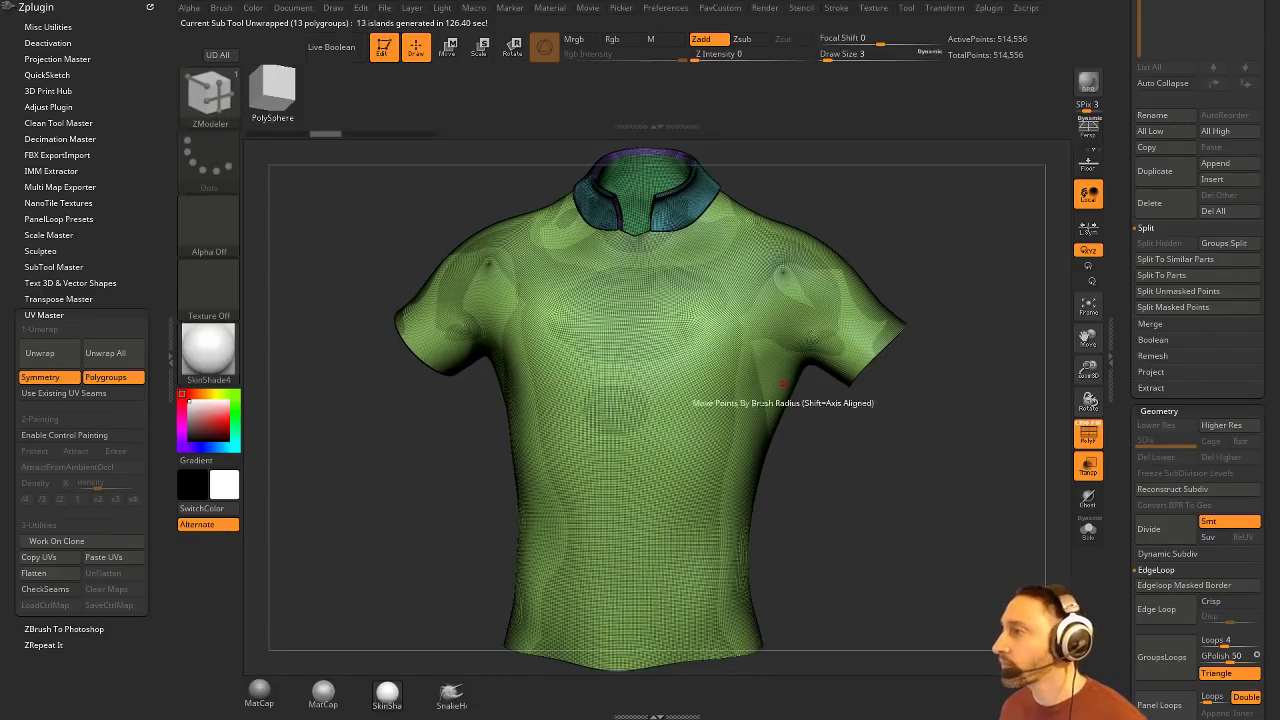
click(1226, 211)
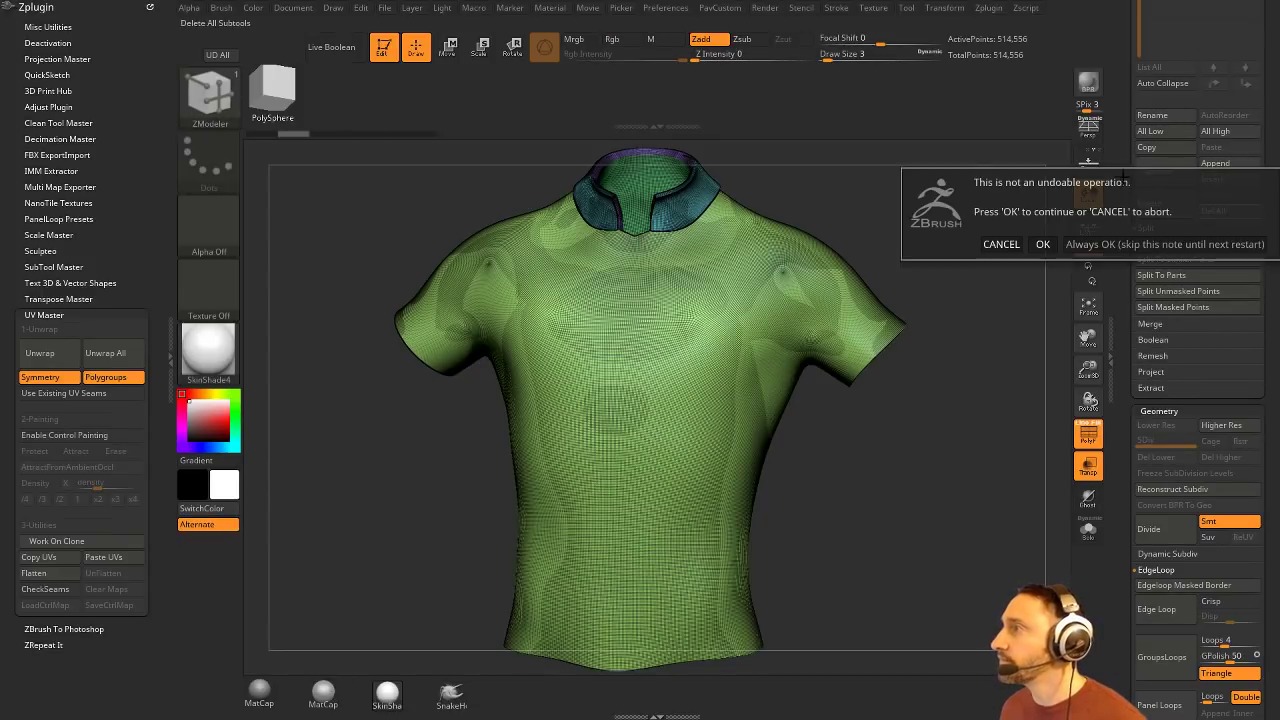
click(1046, 243)
Step: Make the low-poly shirt clone the active tool after a look at the spoked wheel
drag(1042, 467, 905, 385)
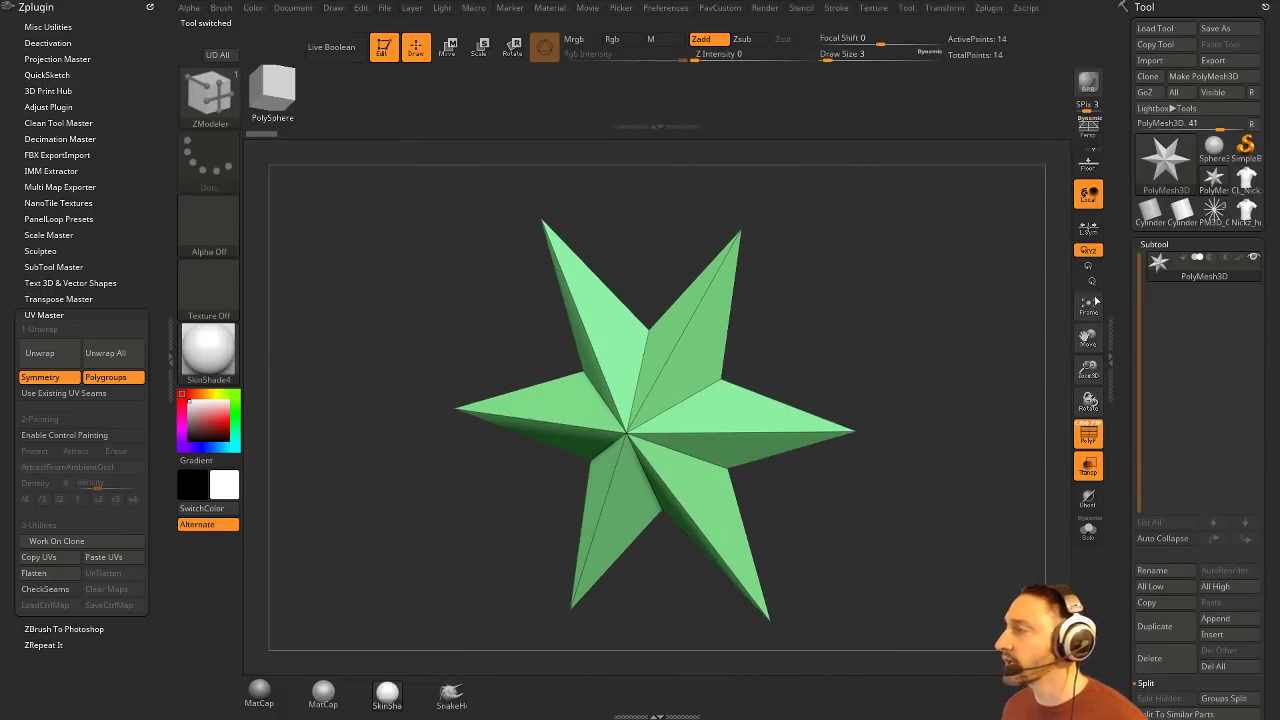
click(1213, 212)
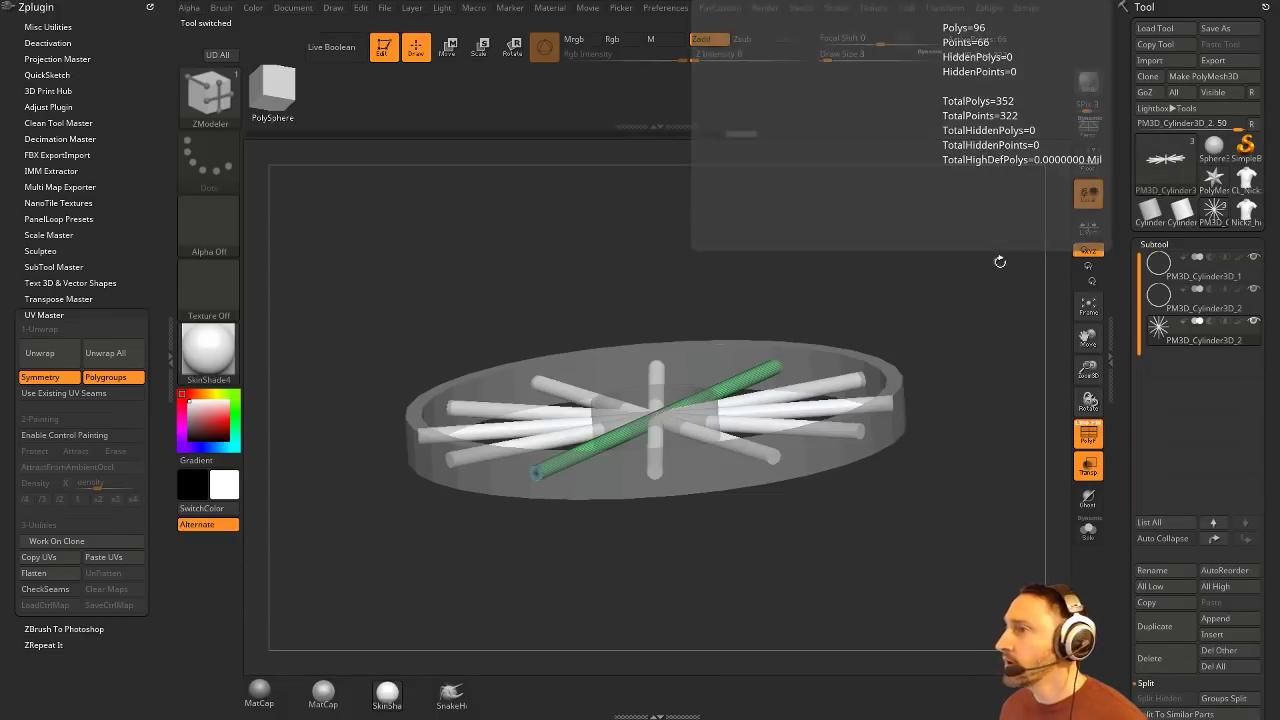
click(1246, 178)
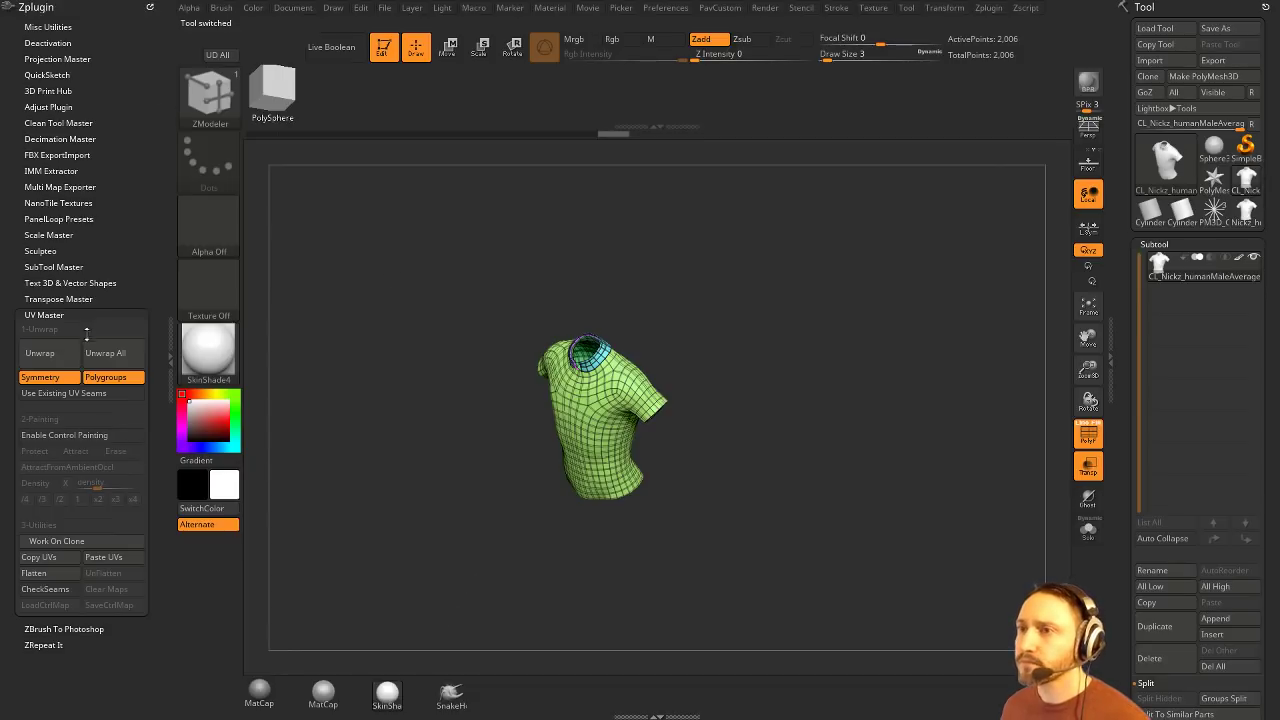
Step: Collapse the UV Master options and expand the Scale Master plugin options for the low-poly shirt
click(67, 315)
drag(811, 265, 816, 234)
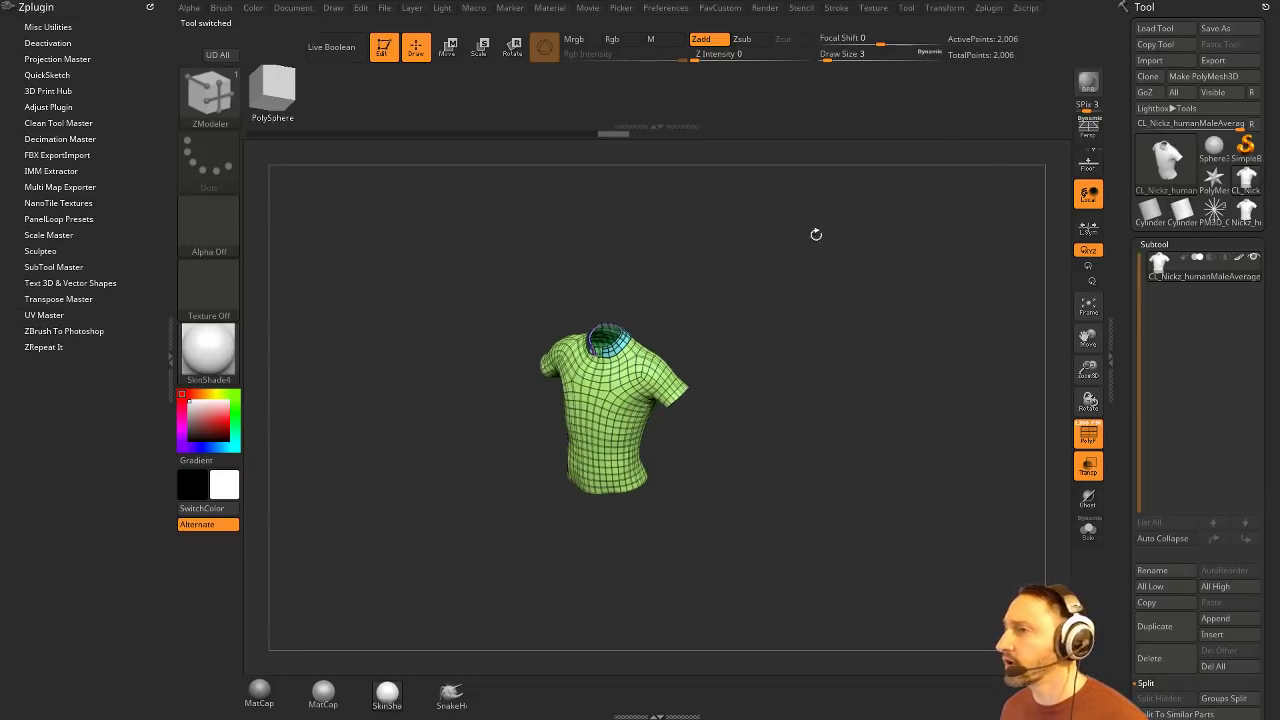
key(shift)
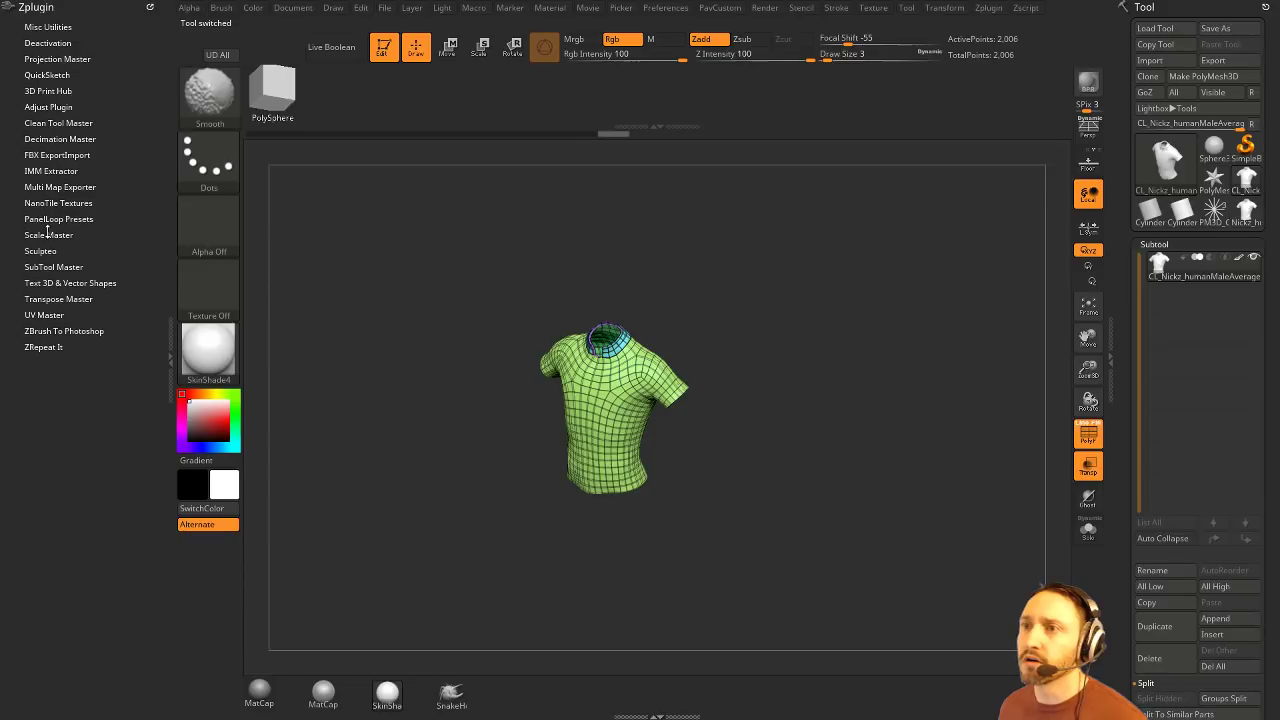
click(48, 234)
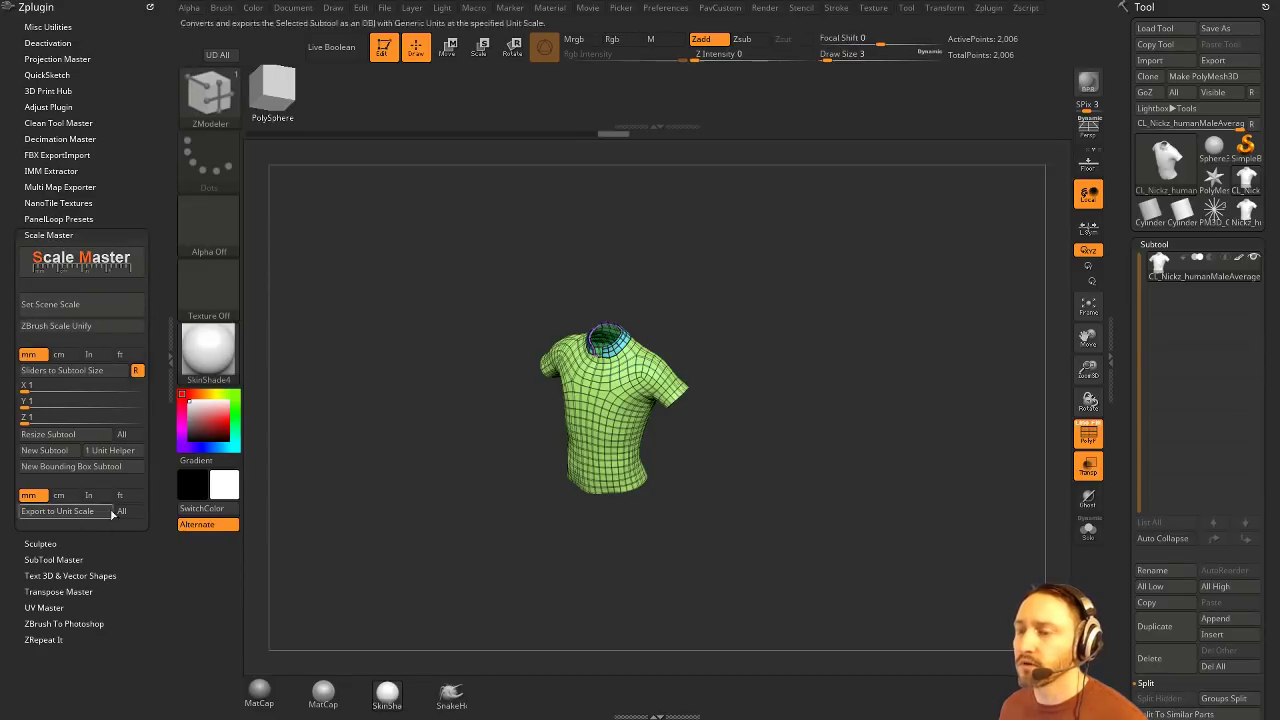
shift+drag(758, 316, 766, 301)
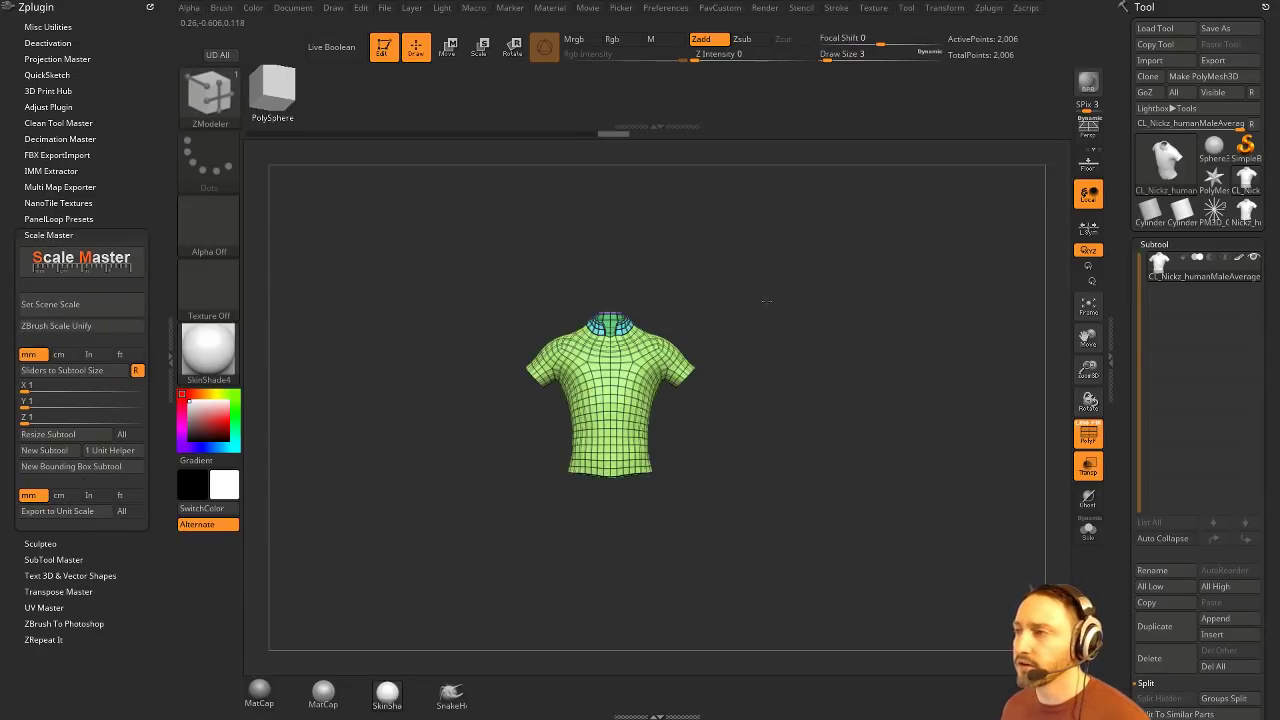
alt+drag(790, 360, 737, 281)
alt+drag(828, 294, 811, 423)
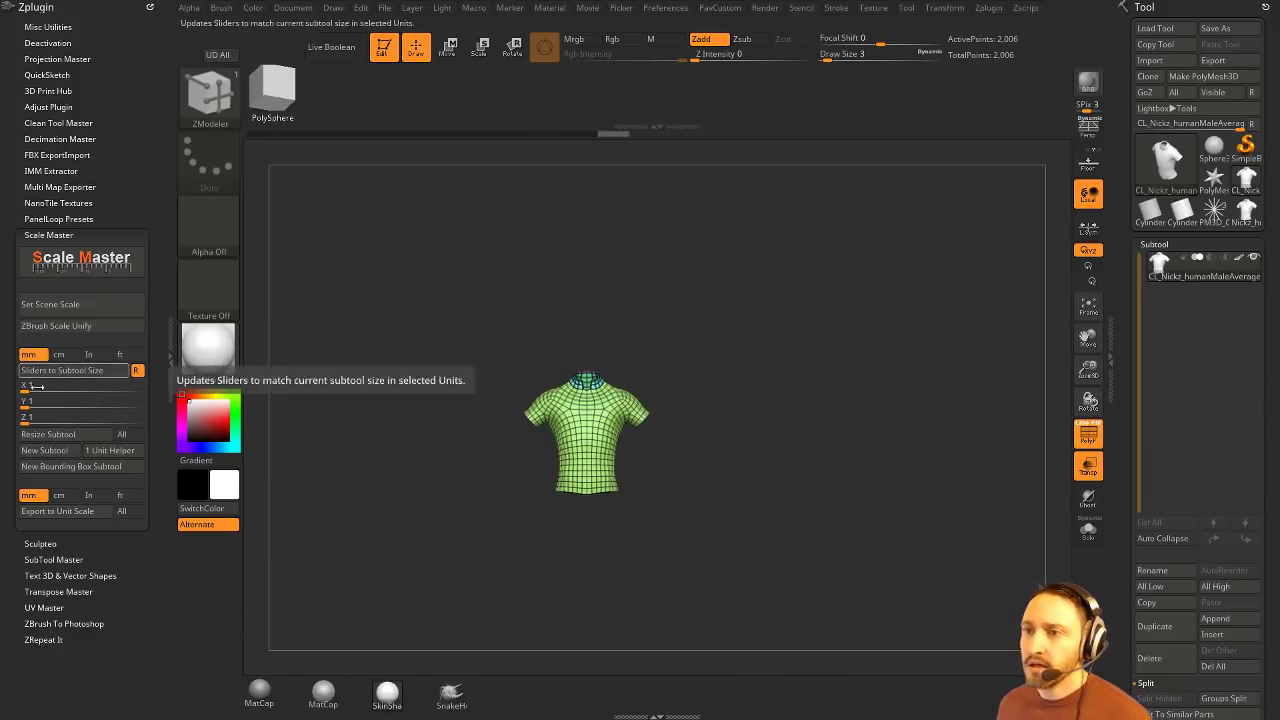
Step: Open Scale Master's usage video from its About page in Google Chrome, pause it, and skim the #AskZBrush video on sizing imported scan data
click(82, 260)
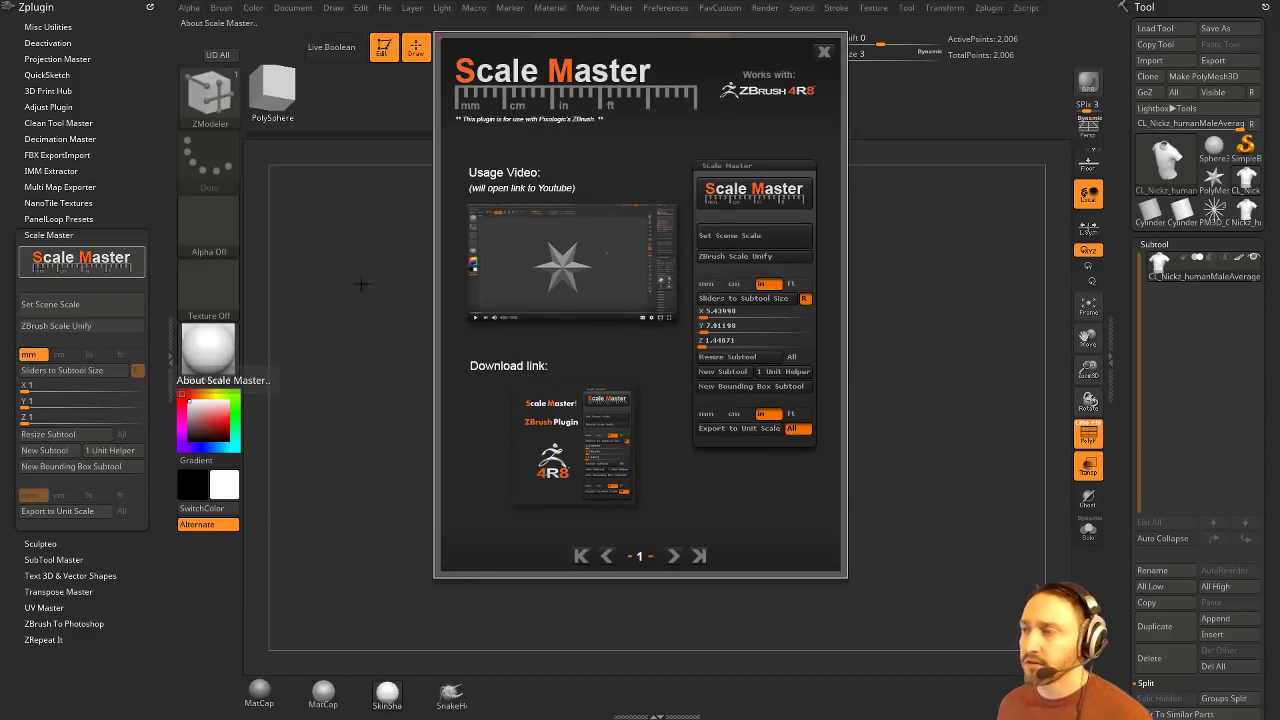
key(Escape)
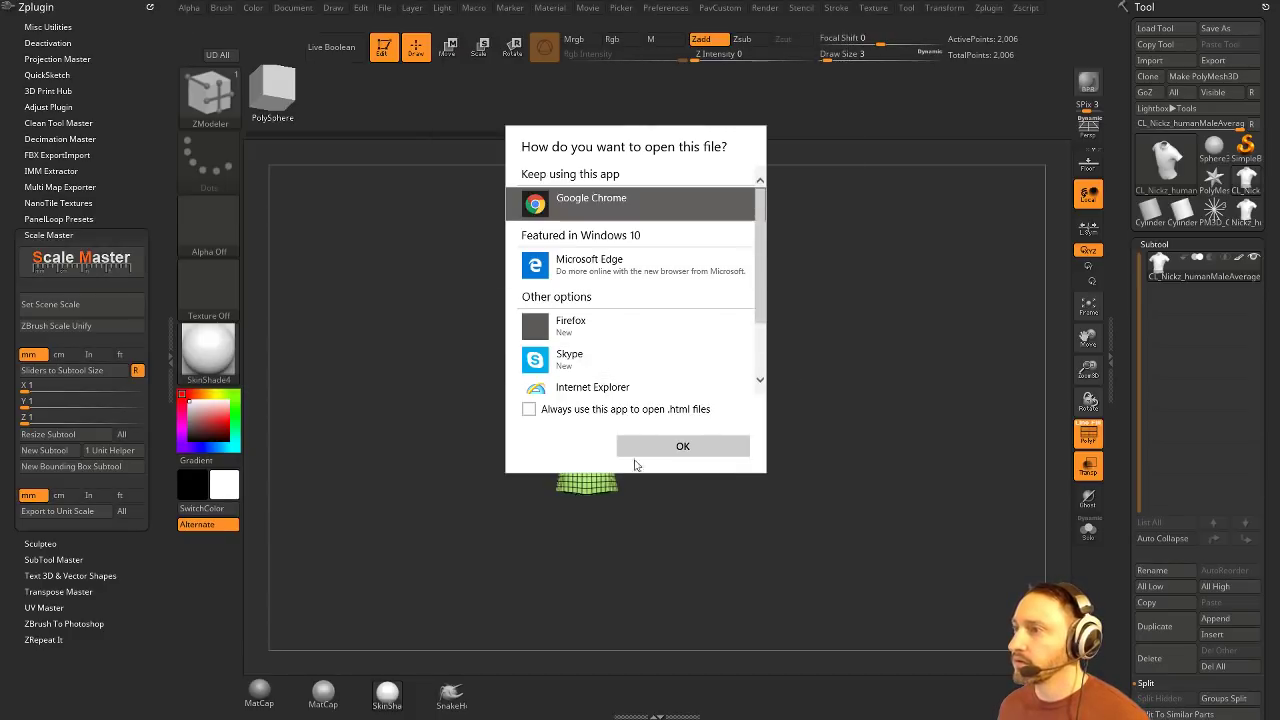
click(640, 447)
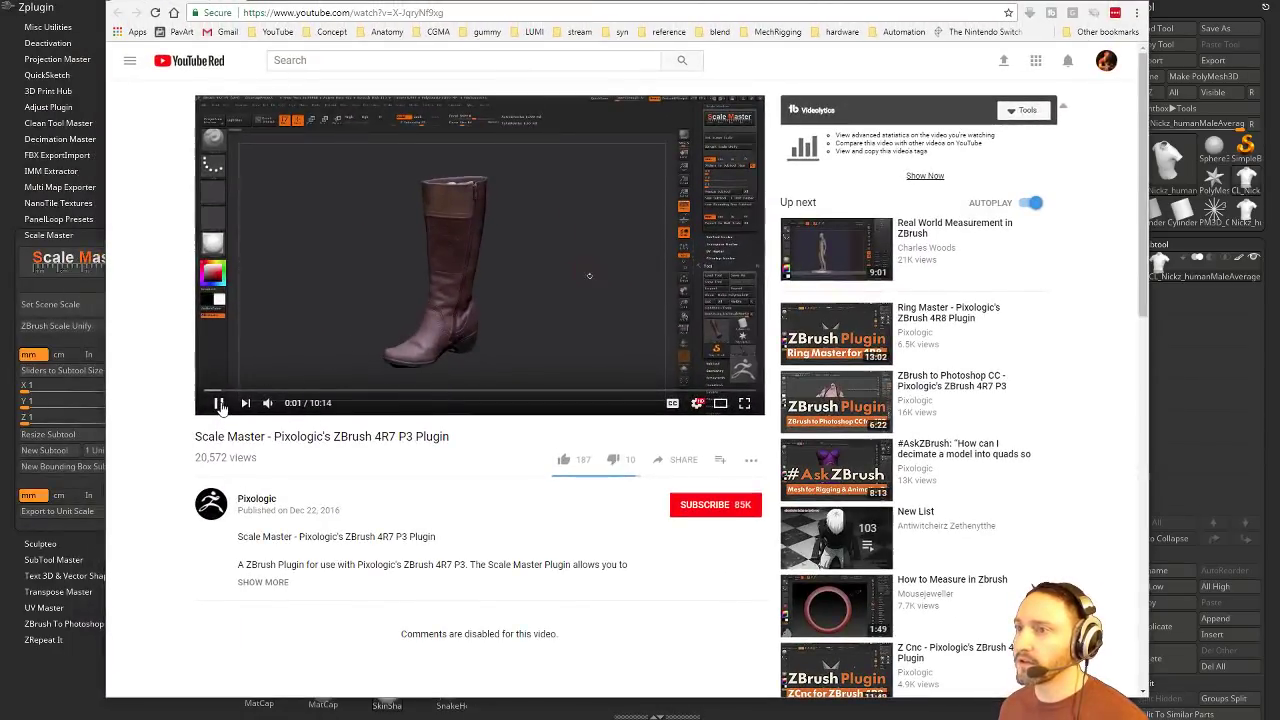
click(218, 403)
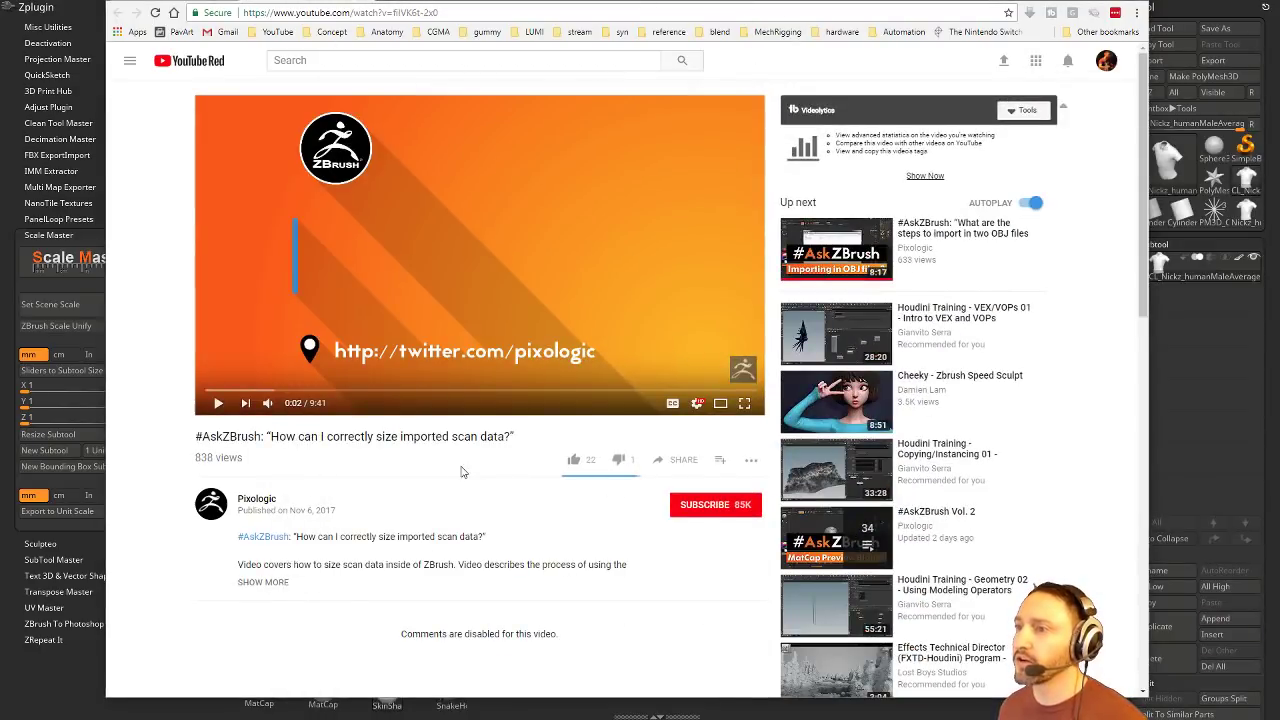
drag(308, 392, 531, 394)
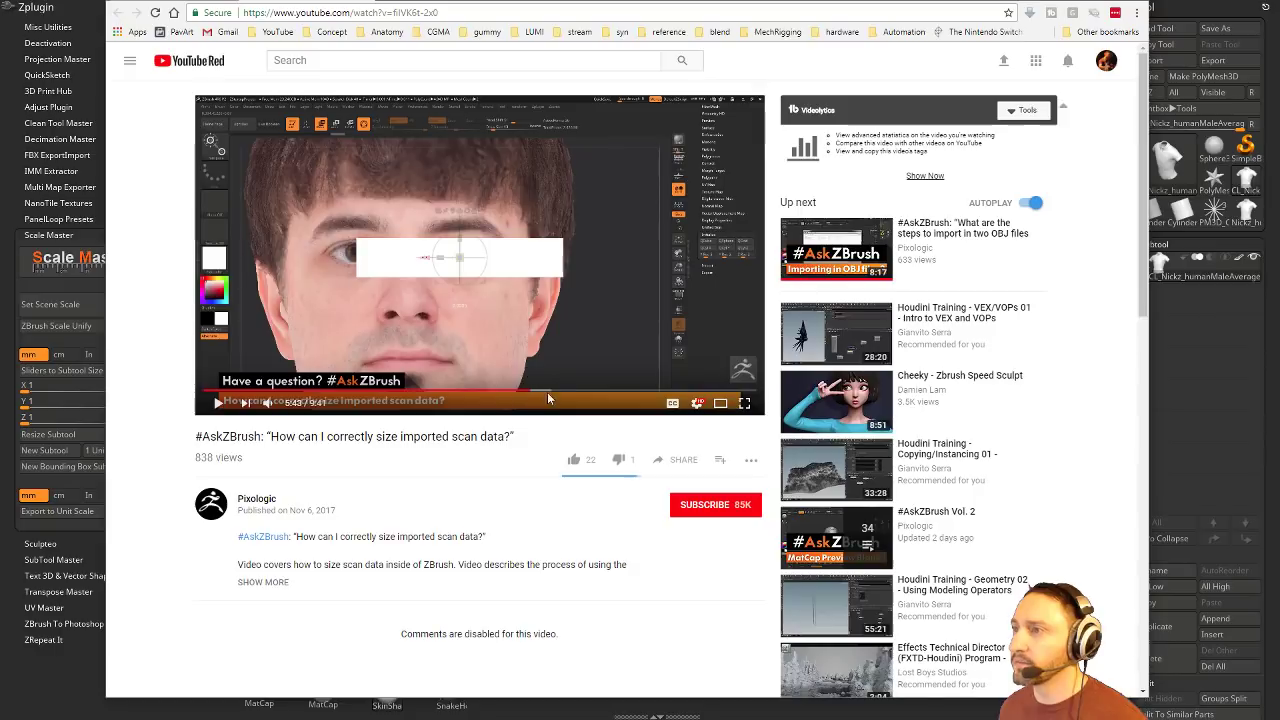
drag(575, 392, 746, 394)
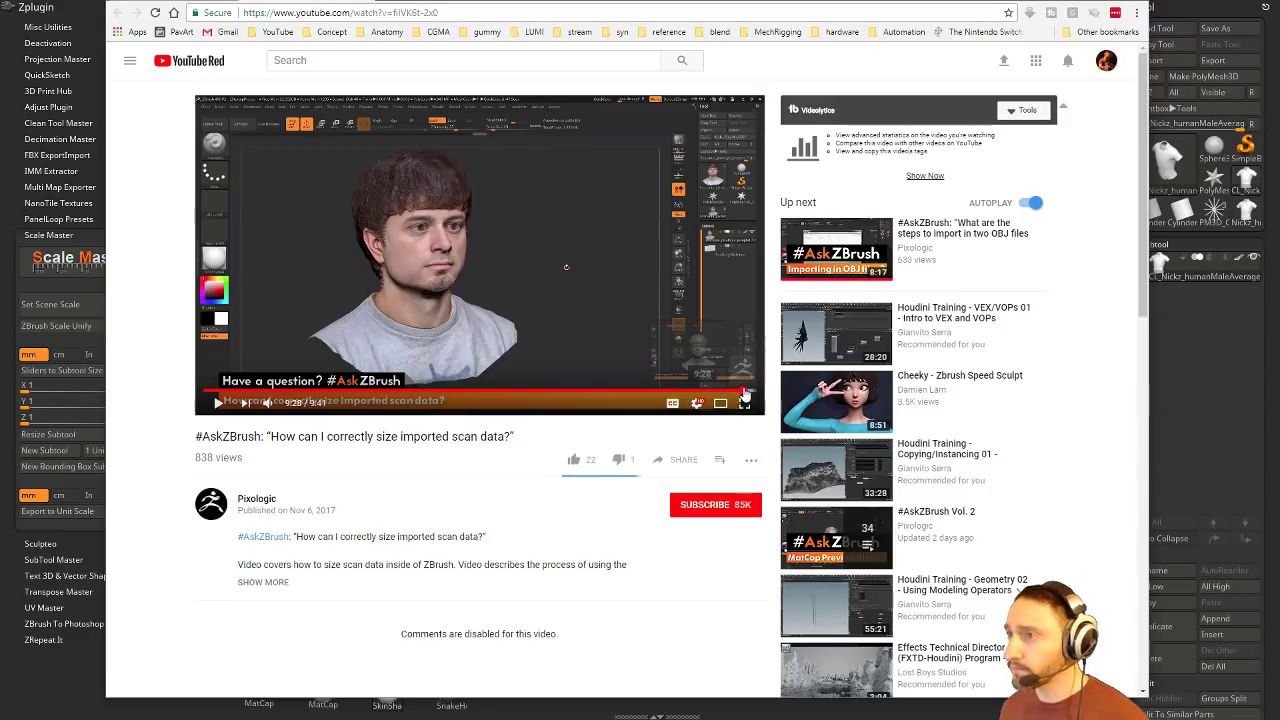
Step: Select the web addresses of the Scale Master video and the #AskZBrush scan-sizing video, and switch back to ZBrush
click(316, 1)
click(324, 14)
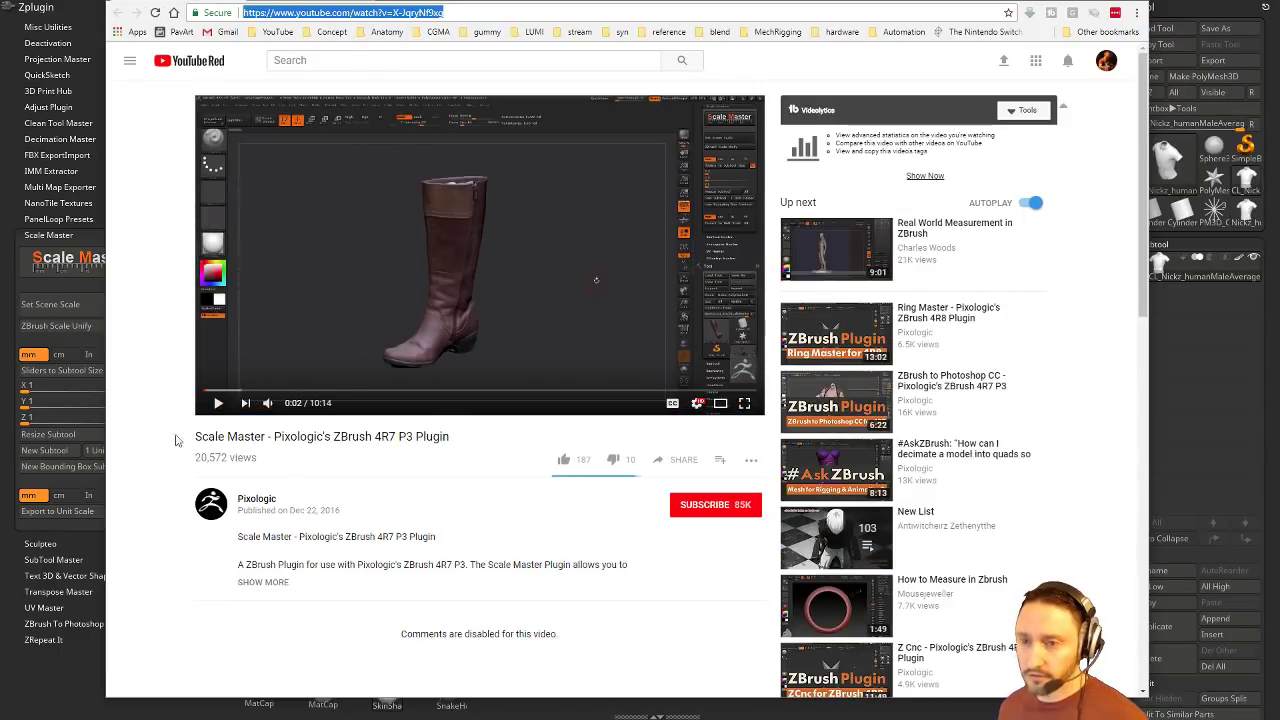
click(29, 624)
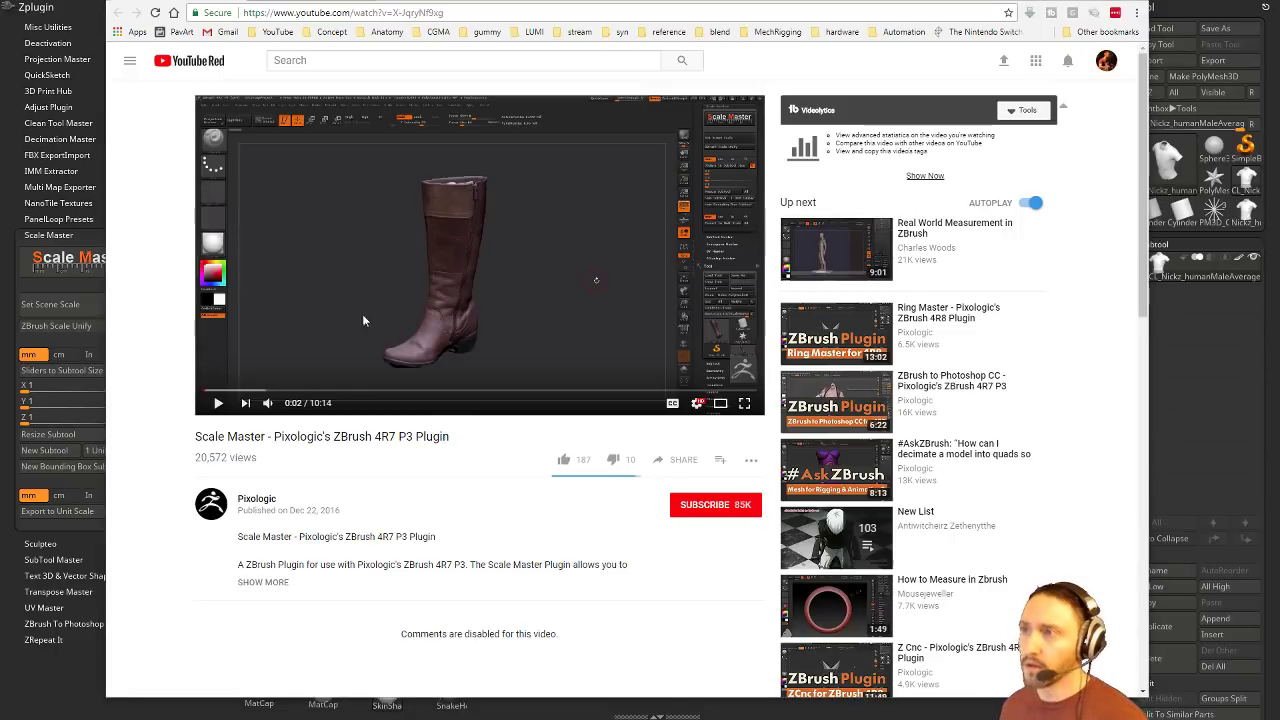
click(347, 1)
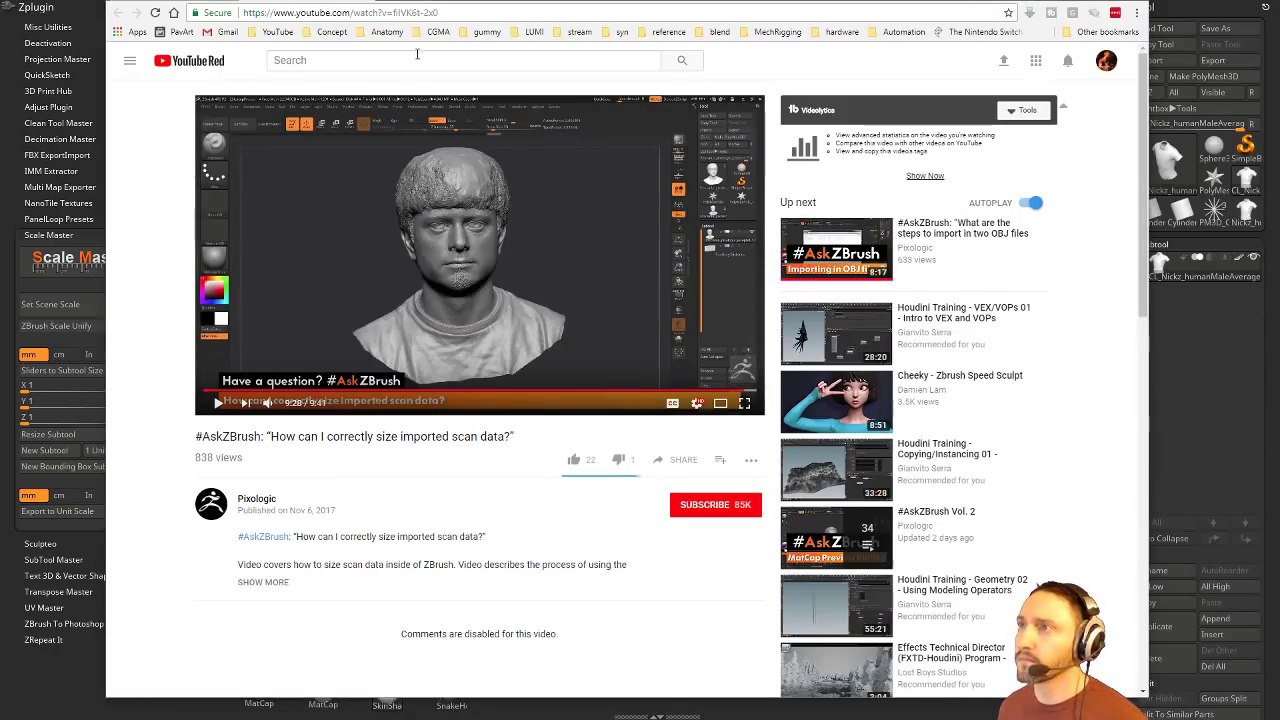
click(430, 13)
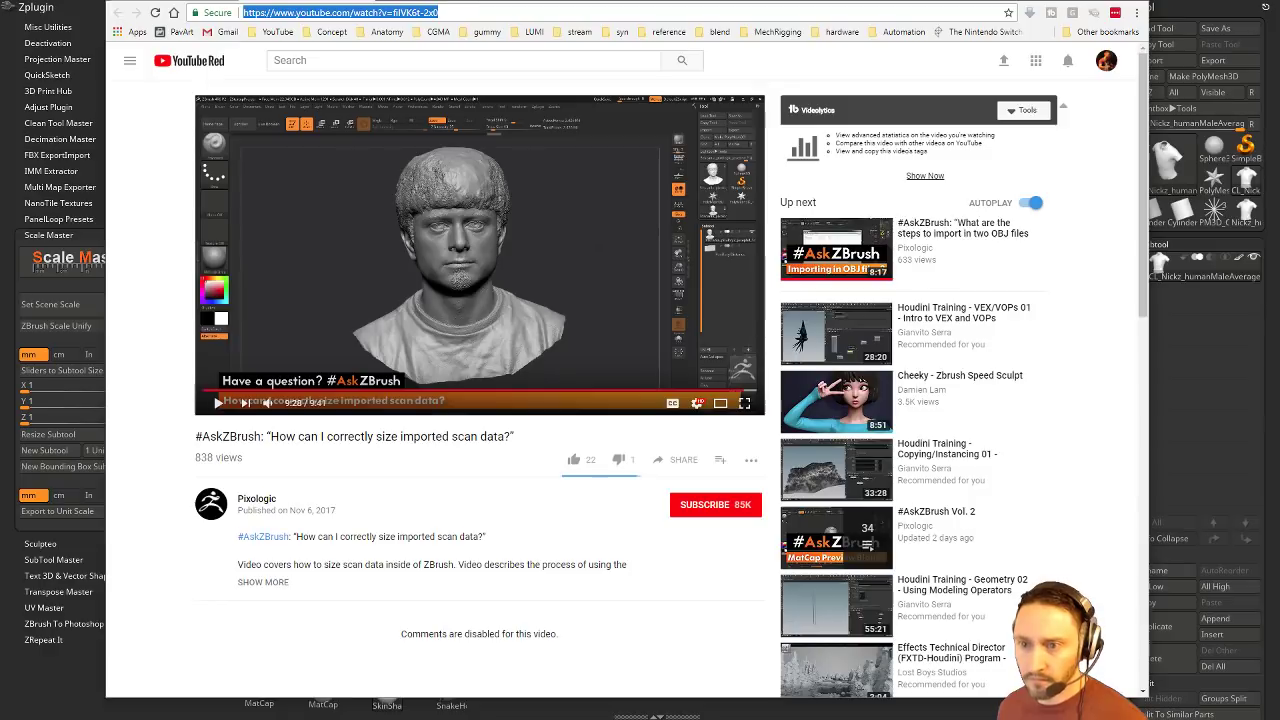
key(alt+Tab)
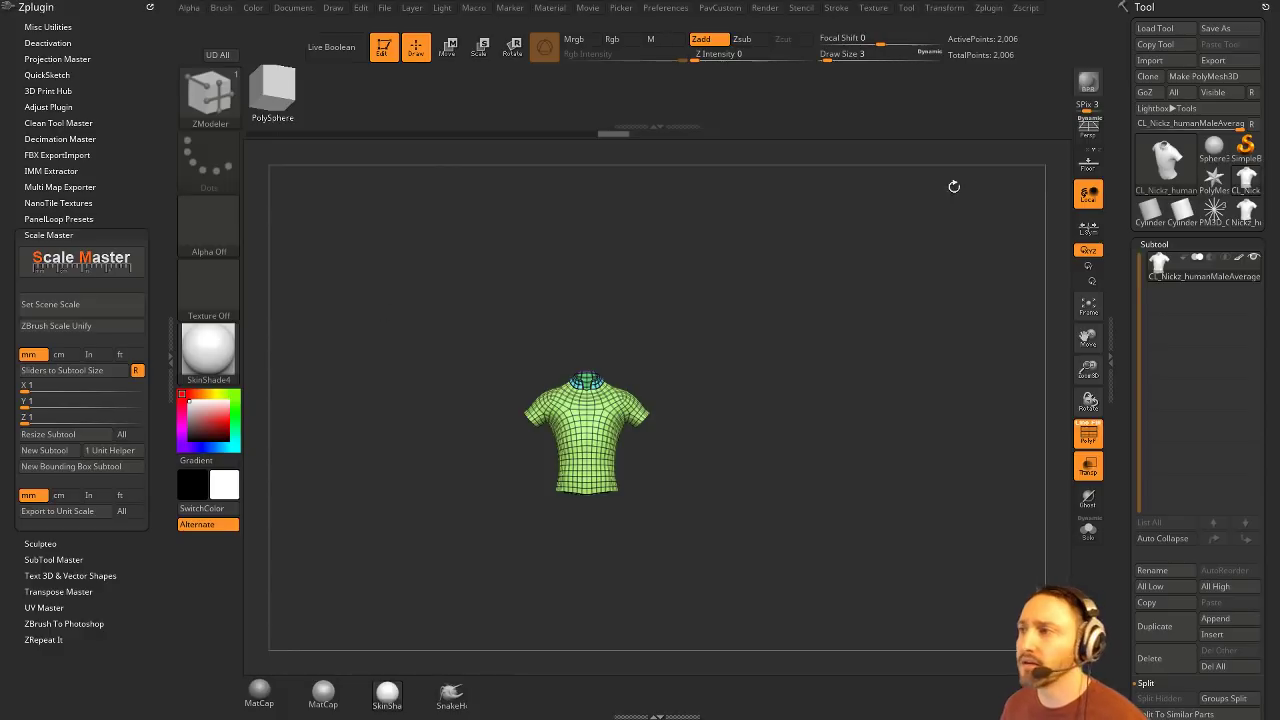
Step: Activate the Move gizmo on the shirt and place its pivot in empty space above and beside the mesh
drag(732, 327, 778, 424)
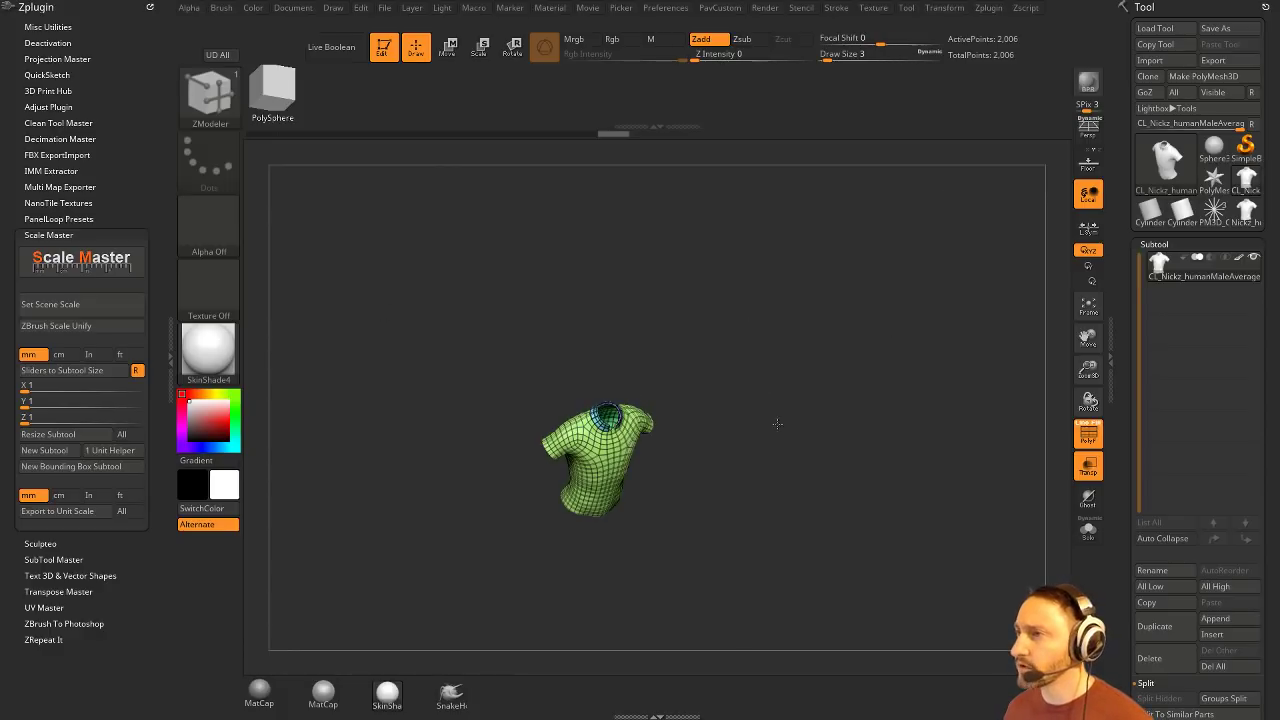
shift+drag(825, 380, 716, 425)
key(w)
click(521, 442)
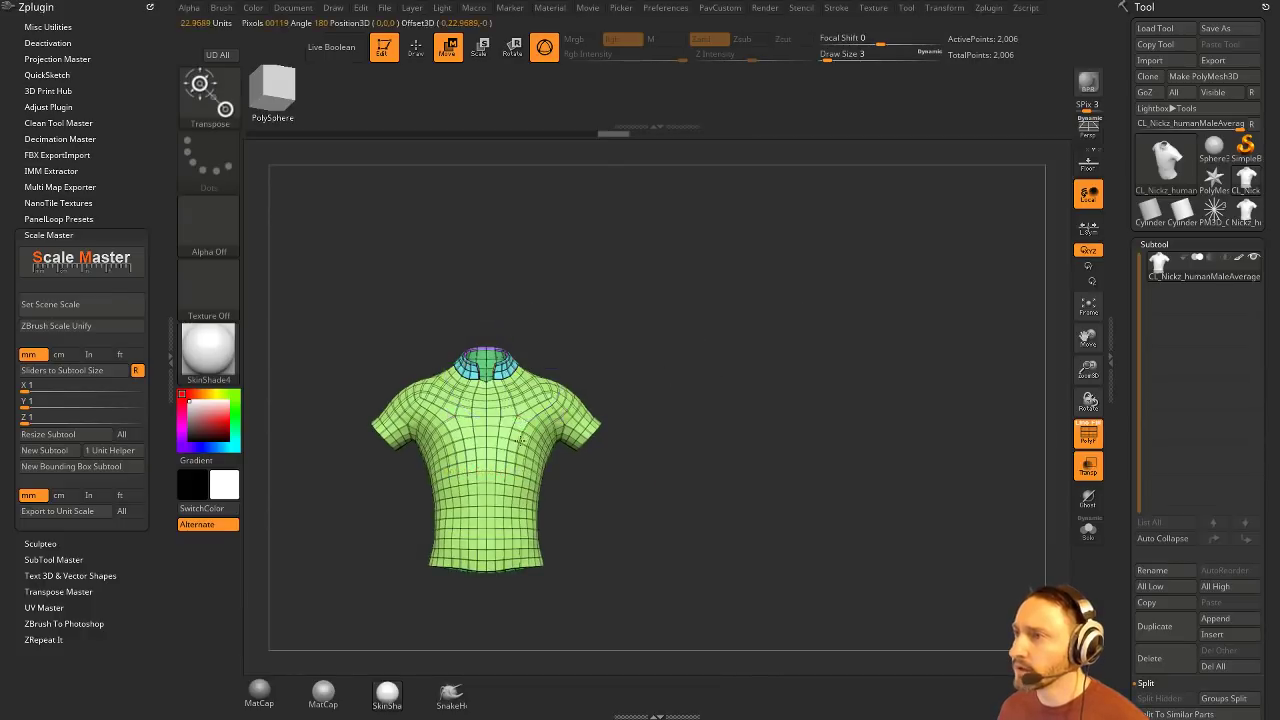
alt+drag(583, 386, 789, 219)
key(ctrl+z)
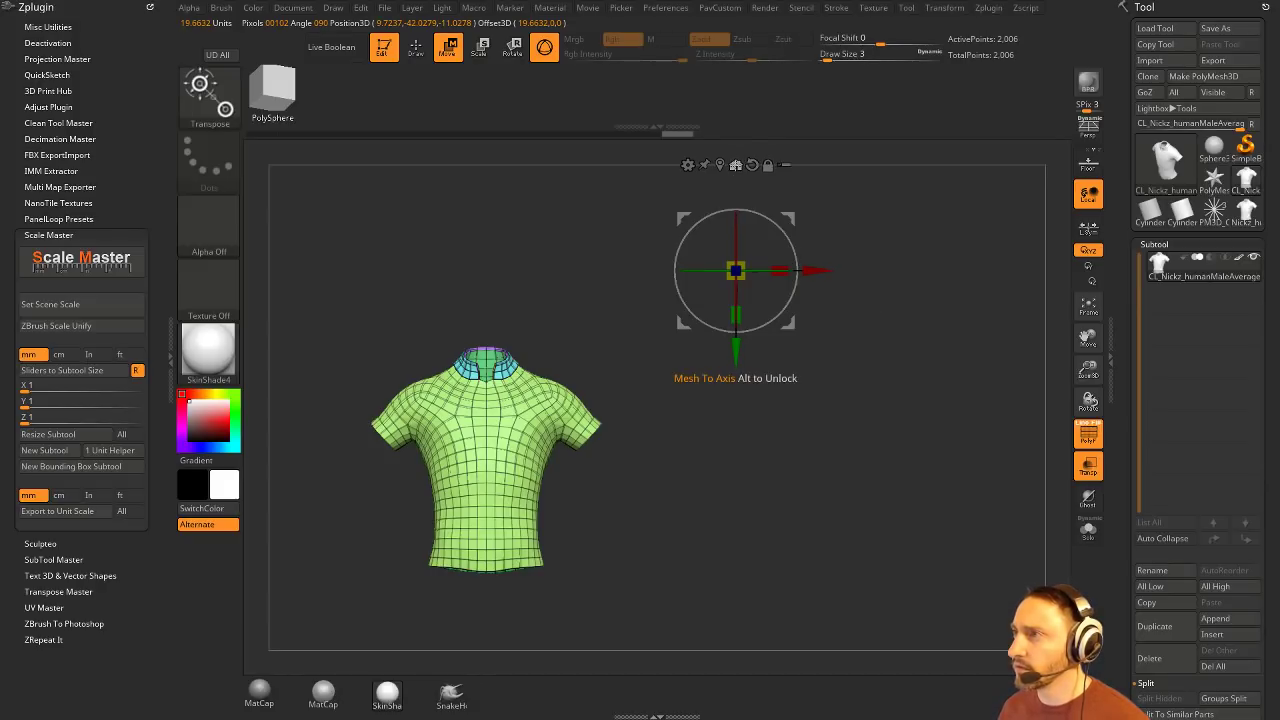
Step: Try centring the gizmo on the shirt, undo that, and try Reset Mesh Orientation with the pivot offset
click(720, 164)
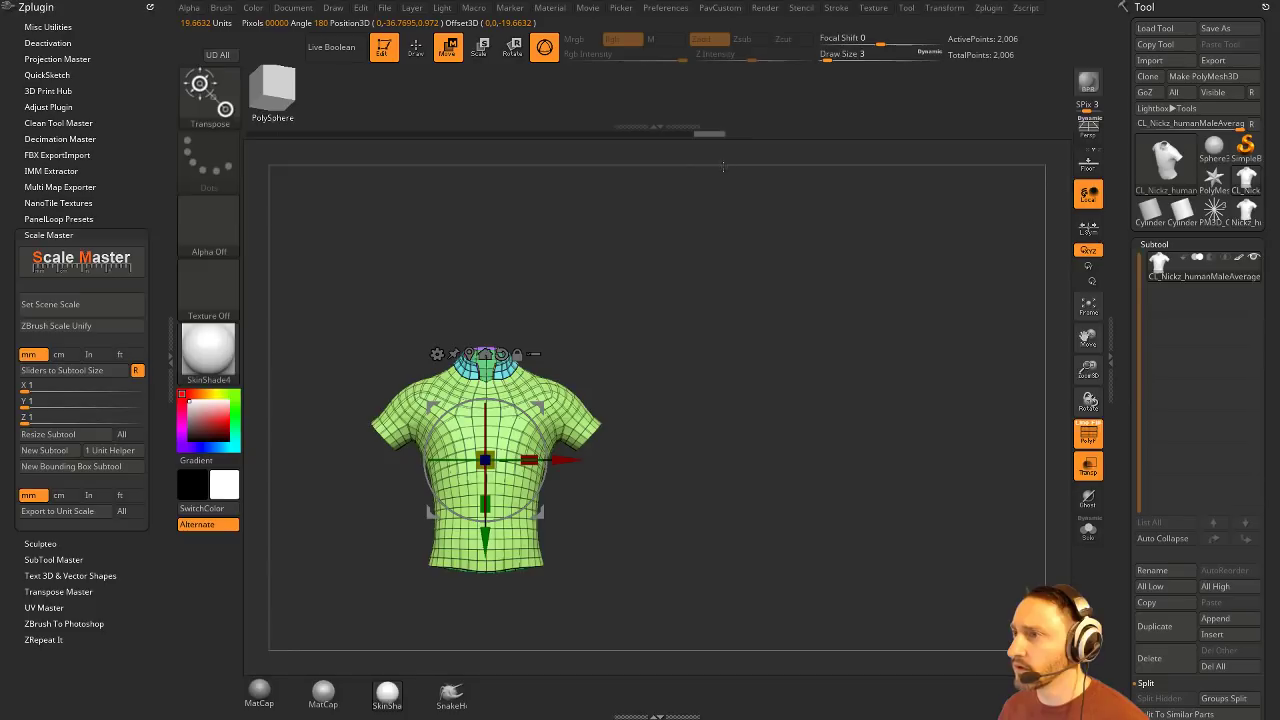
key(ctrl+z)
click(752, 164)
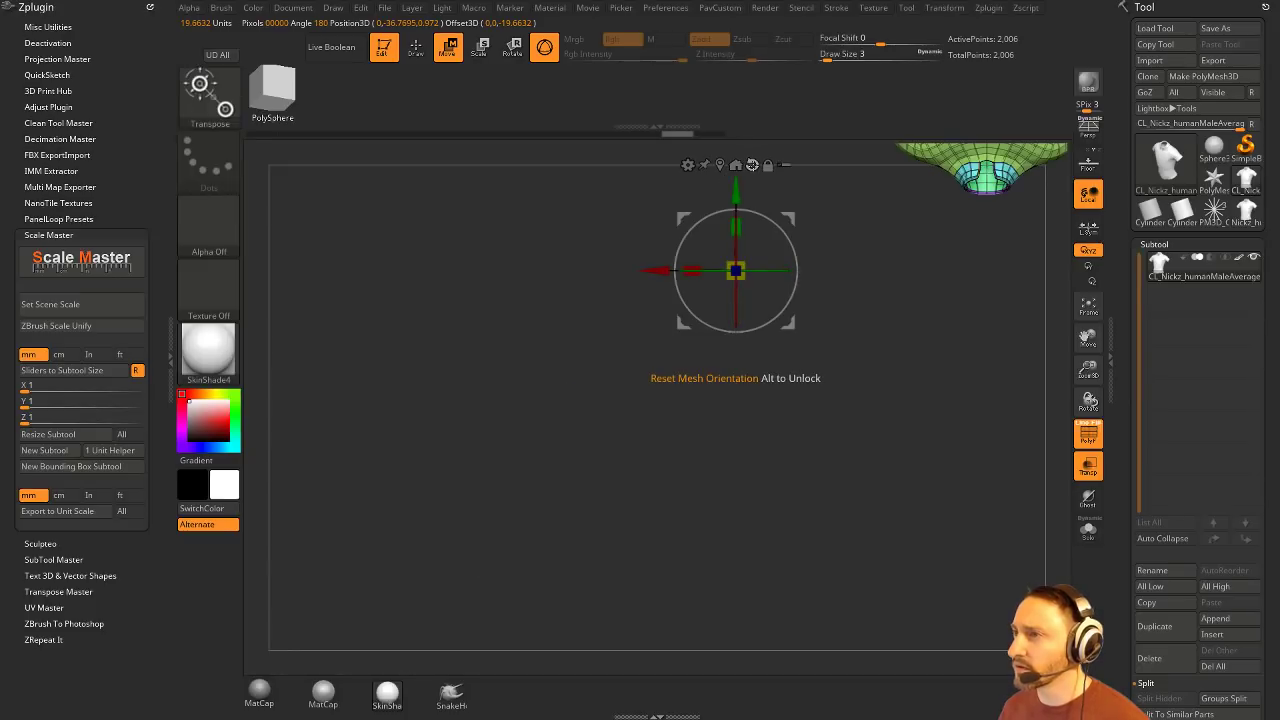
alt+drag(1021, 180, 889, 302)
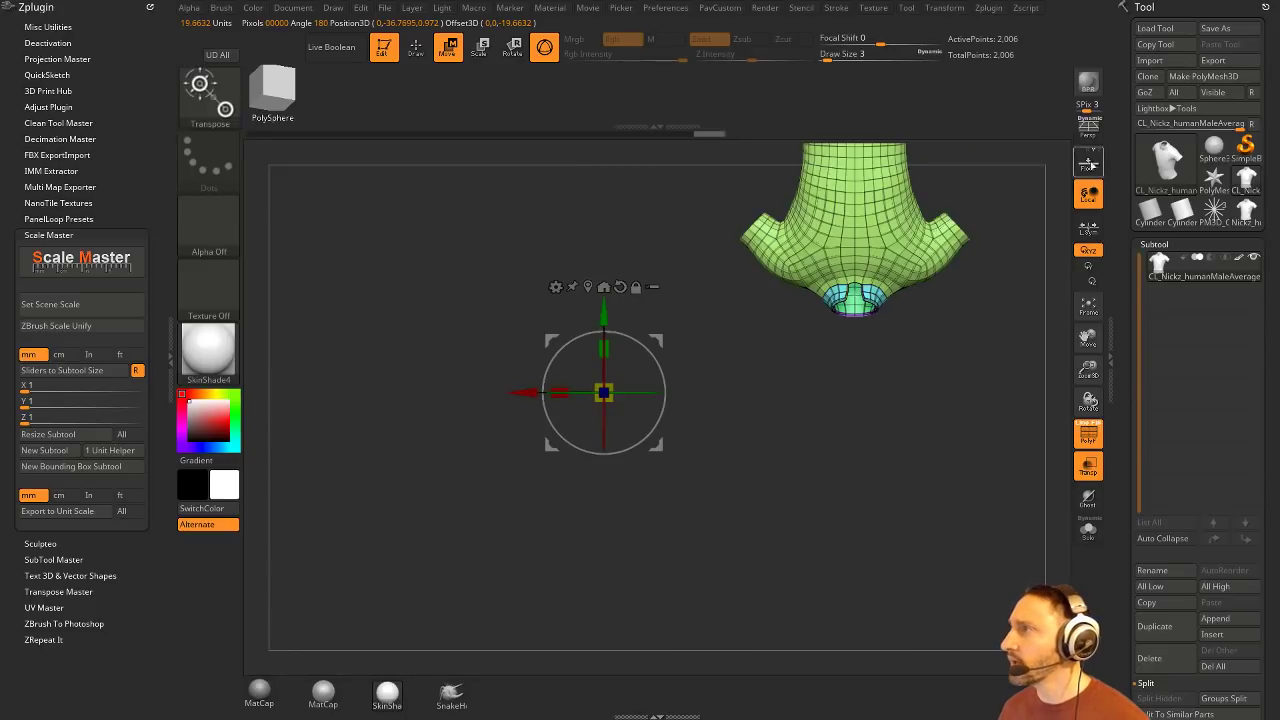
Step: Turn on the floor grid and undo the shirt's mesh orientation reset
click(1096, 172)
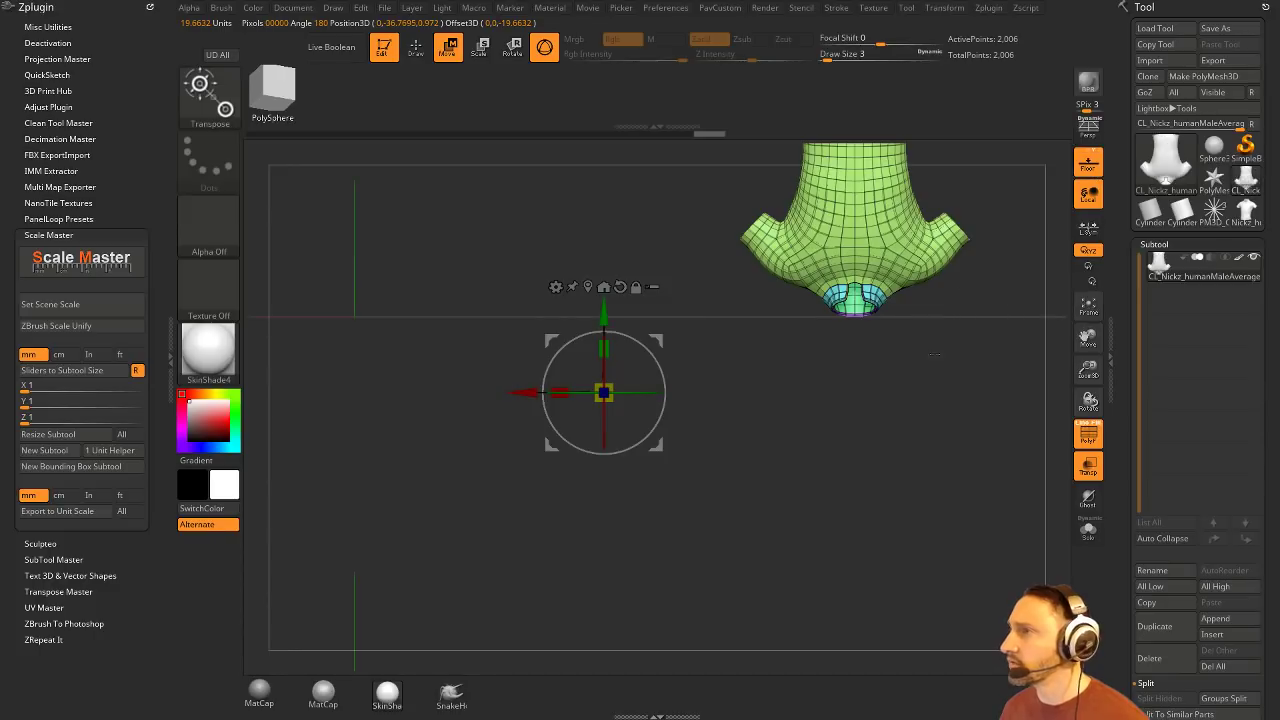
mouse_move(950, 235)
alt+mouse_down()
mouse_move(839, 336)
mouse_move(877, 330)
mouse_move(948, 252)
alt+mouse_up()
key(ctrl+z)
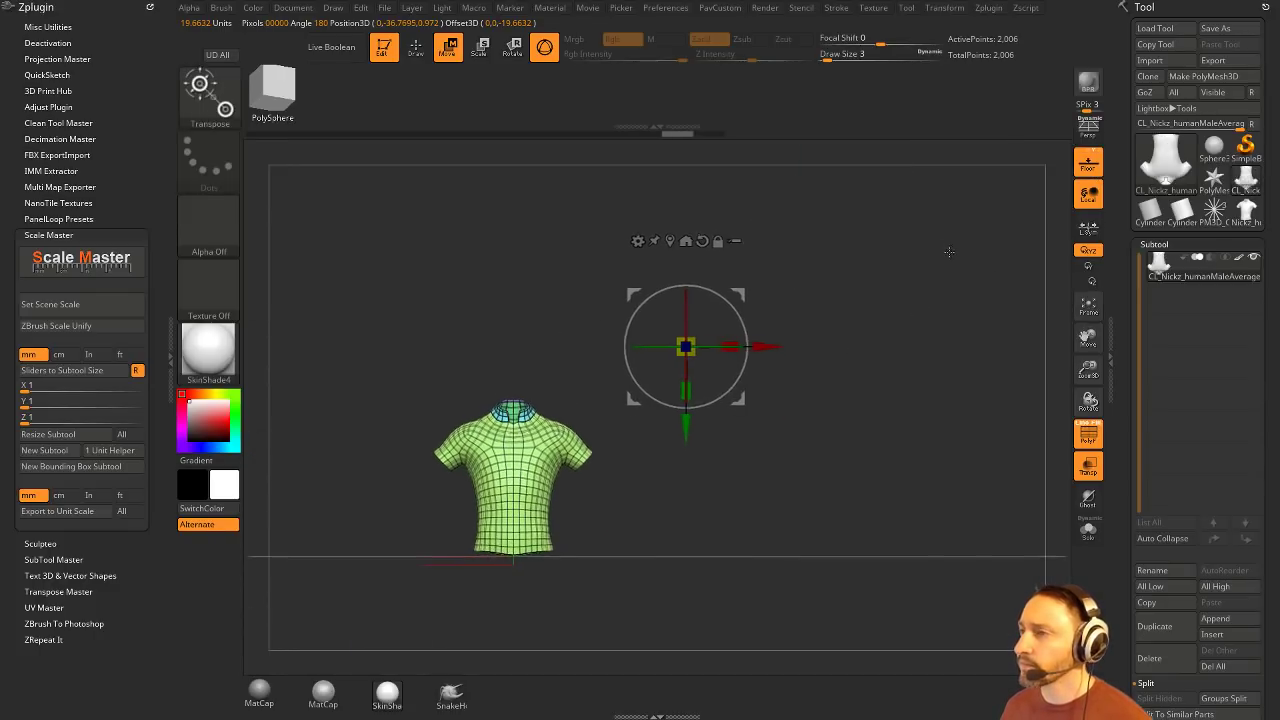
Step: Centre the offset gizmo on the unmasked shirt mesh
alt+drag(923, 340, 911, 363)
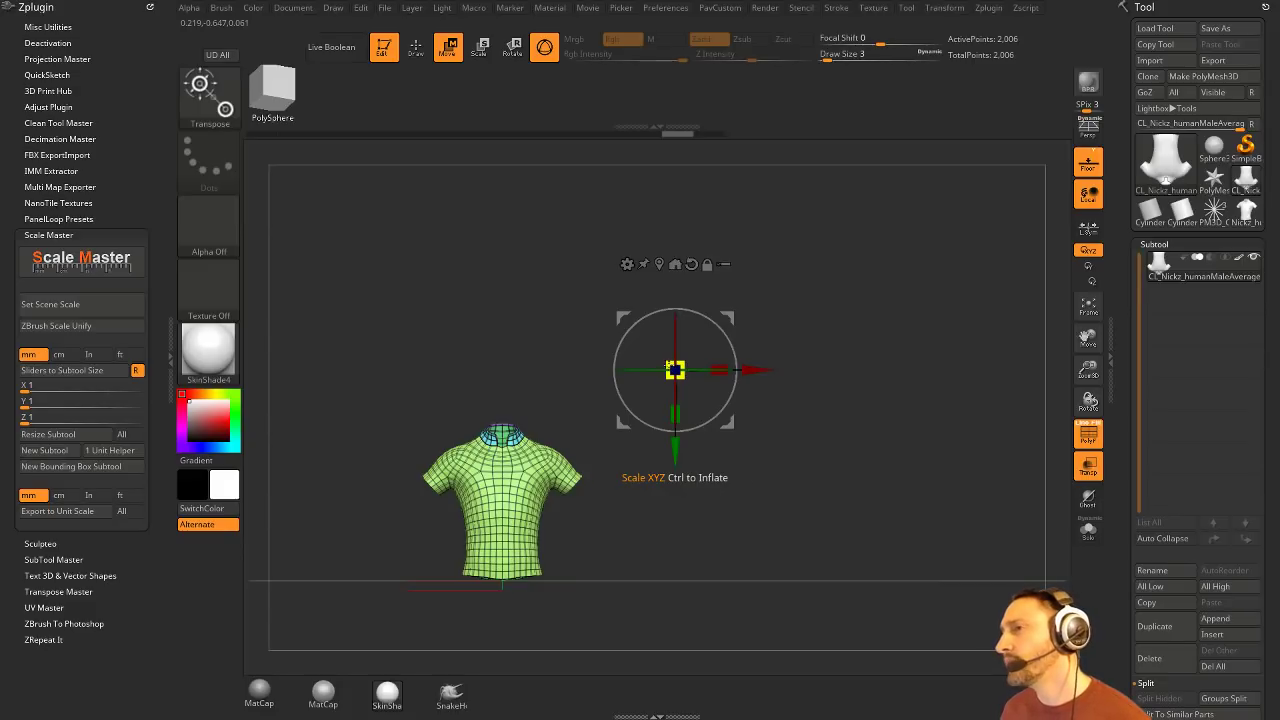
drag(635, 383, 618, 440)
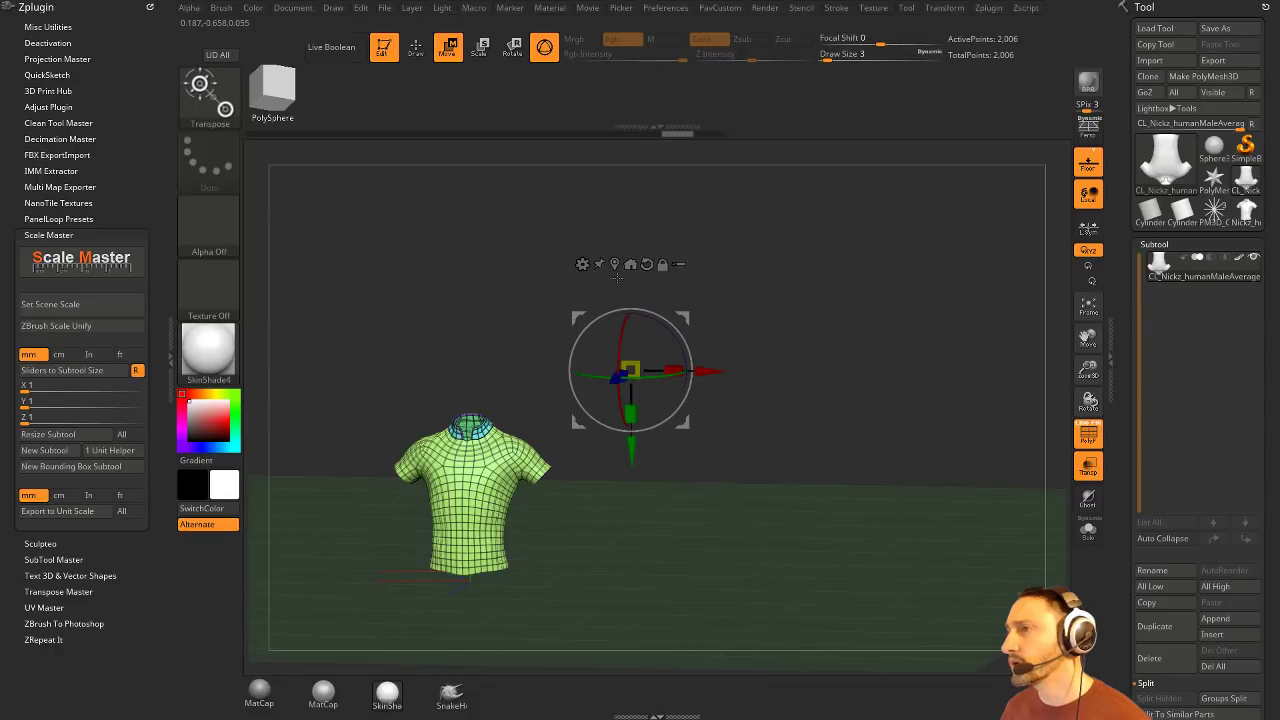
click(616, 265)
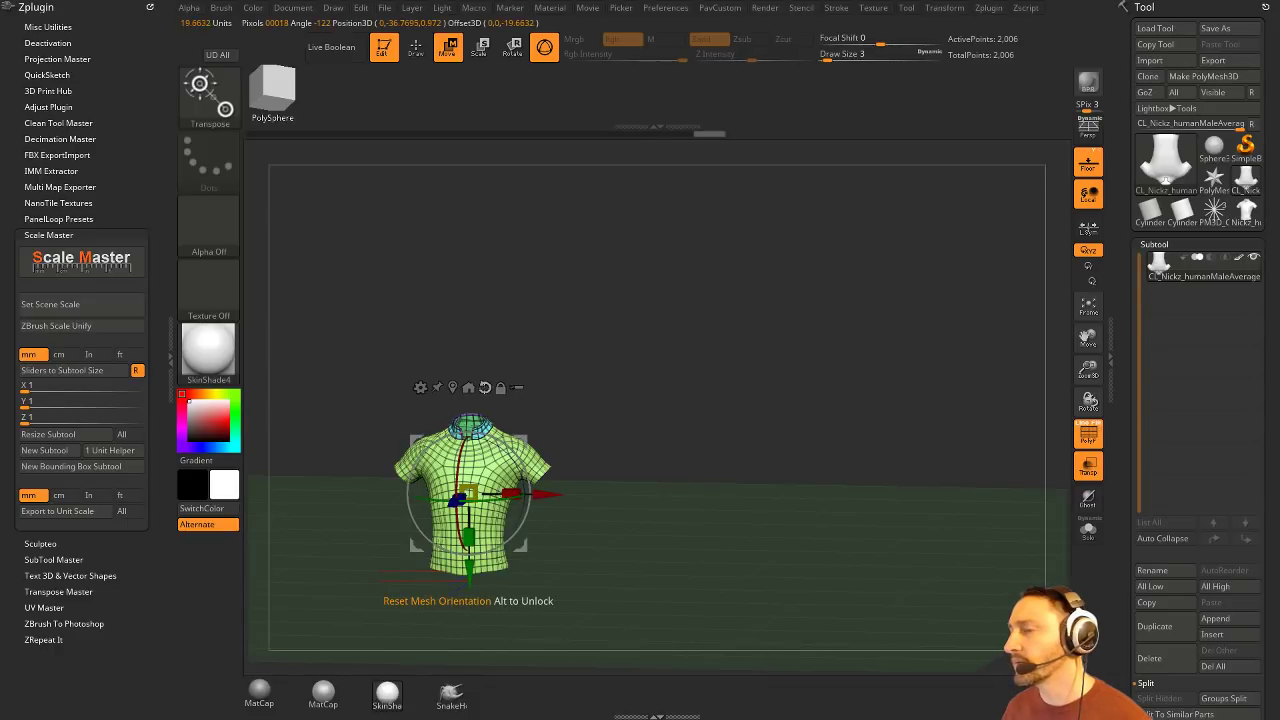
Step: Reset the mesh orientation, offset the gizmo pivot into empty space beside the shirt and re-centre it on the unmasked mesh
click(485, 387)
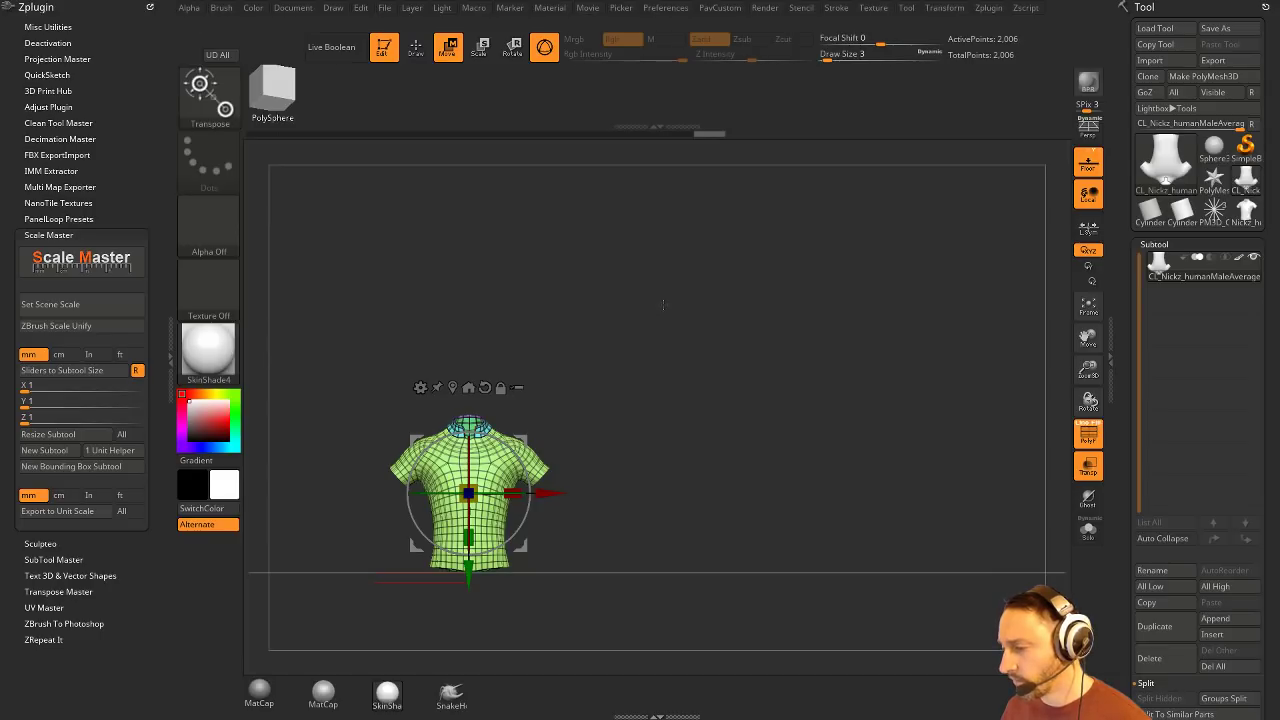
alt+drag(520, 442, 768, 267)
mouse_move(844, 254)
mouse_down()
mouse_move(790, 292)
mouse_move(843, 275)
mouse_up()
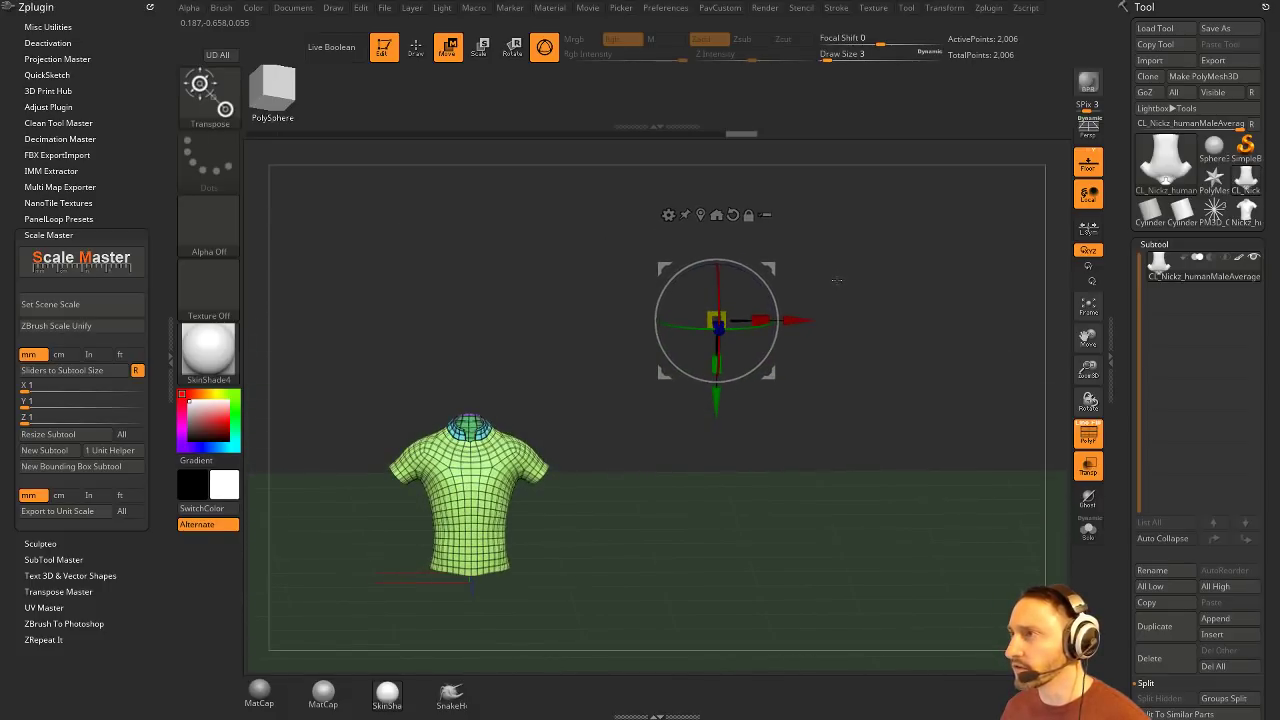
click(701, 216)
shift+drag(775, 308, 745, 349)
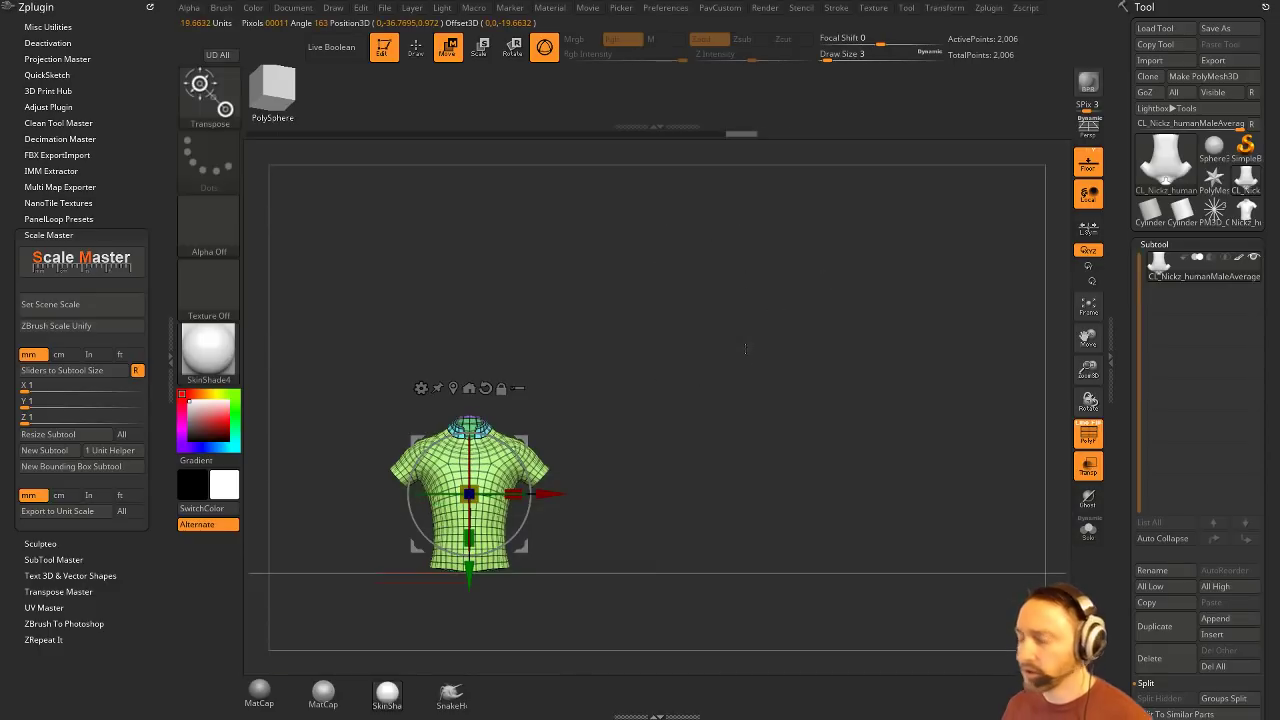
Step: Insert a Sphere12 primitive on the shirt's chest and move it into empty space above and beside the shirt
key(q)
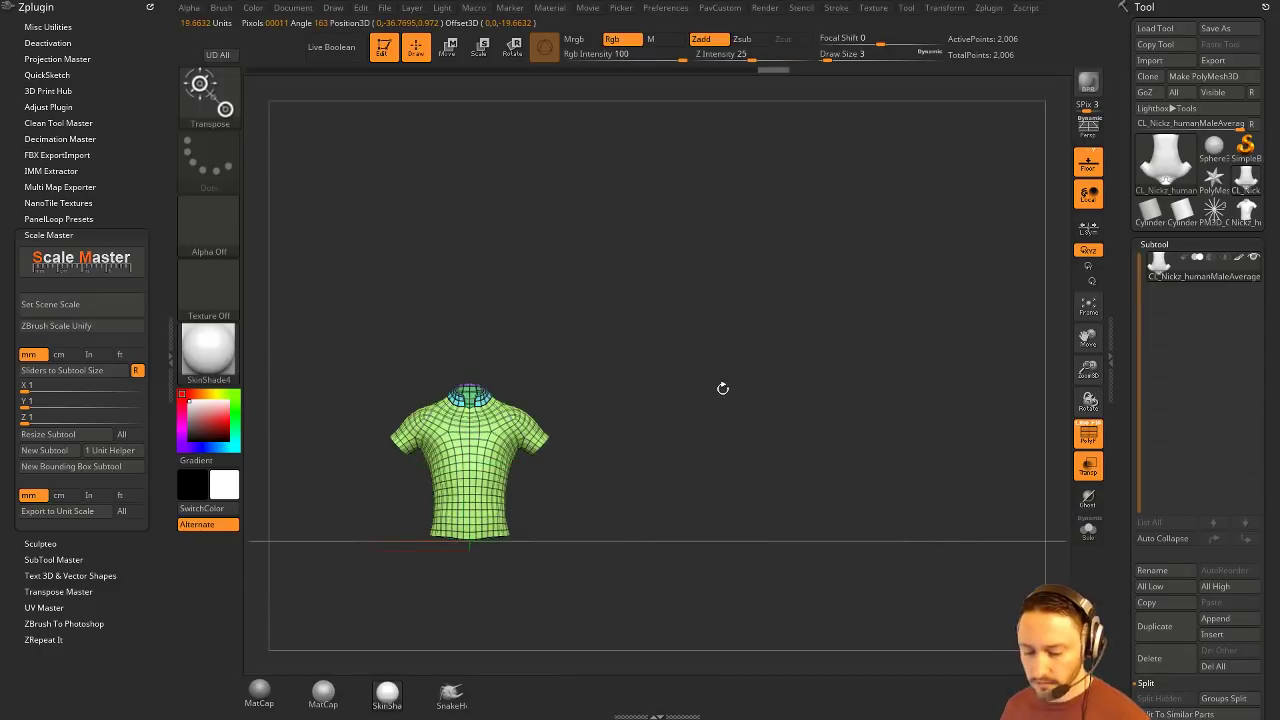
key(m)
click(626, 436)
drag(450, 456, 467, 477)
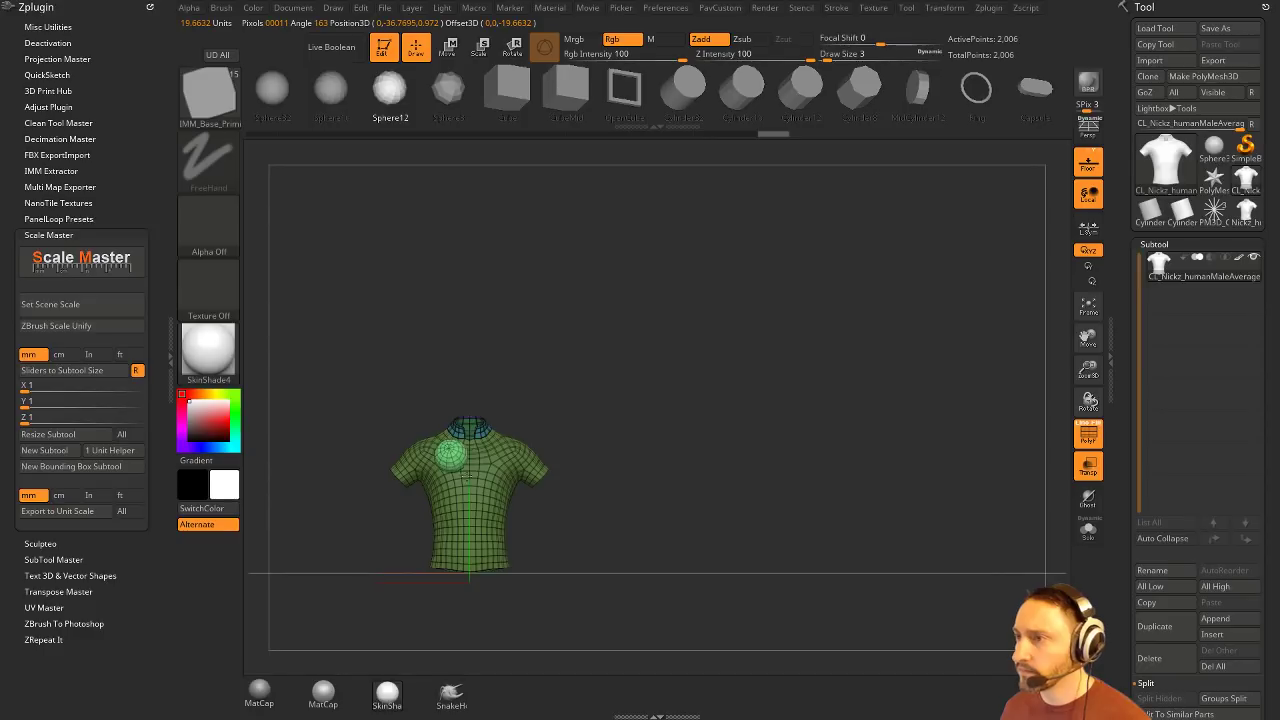
key(w)
drag(508, 414, 818, 204)
key(q)
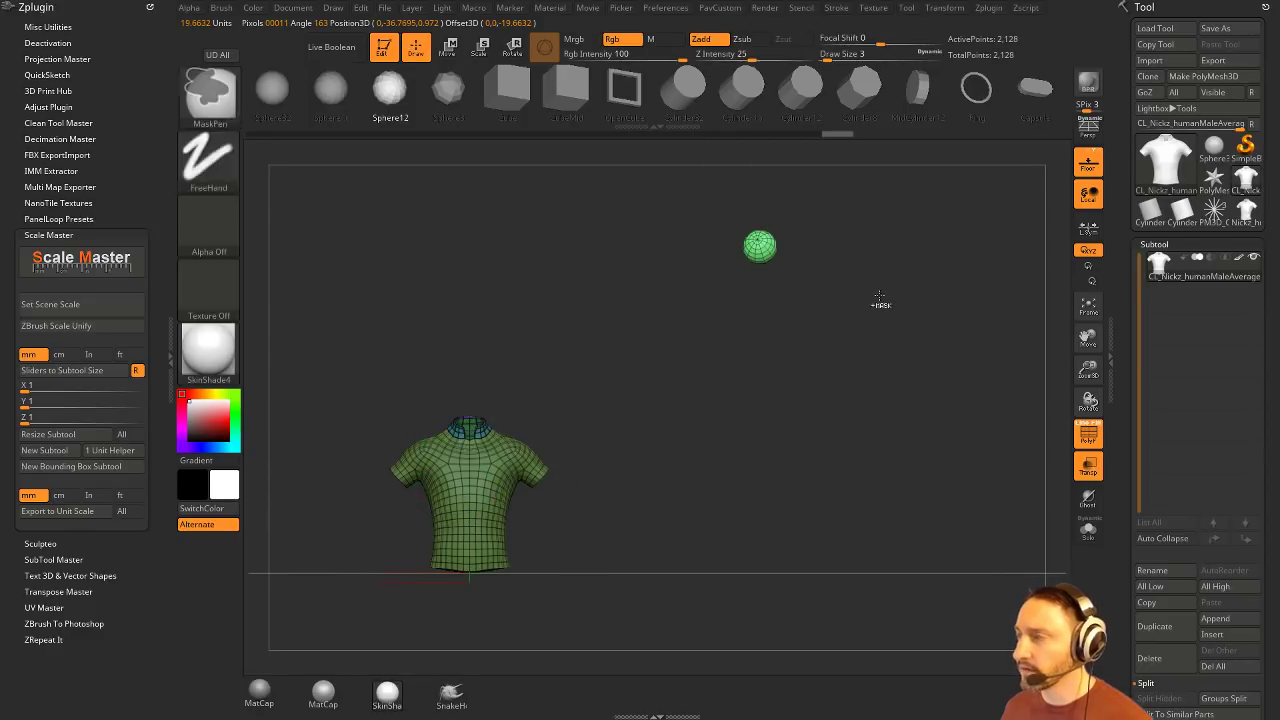
Step: Mask only the sphere and centre the Move gizmo on the unmasked shirt
ctrl+drag(879, 296, 905, 310)
mouse_move(912, 291)
alt+mouse_down()
mouse_move(893, 344)
mouse_move(877, 297)
mouse_move(905, 317)
mouse_move(893, 293)
mouse_move(913, 284)
alt+mouse_up()
key(w)
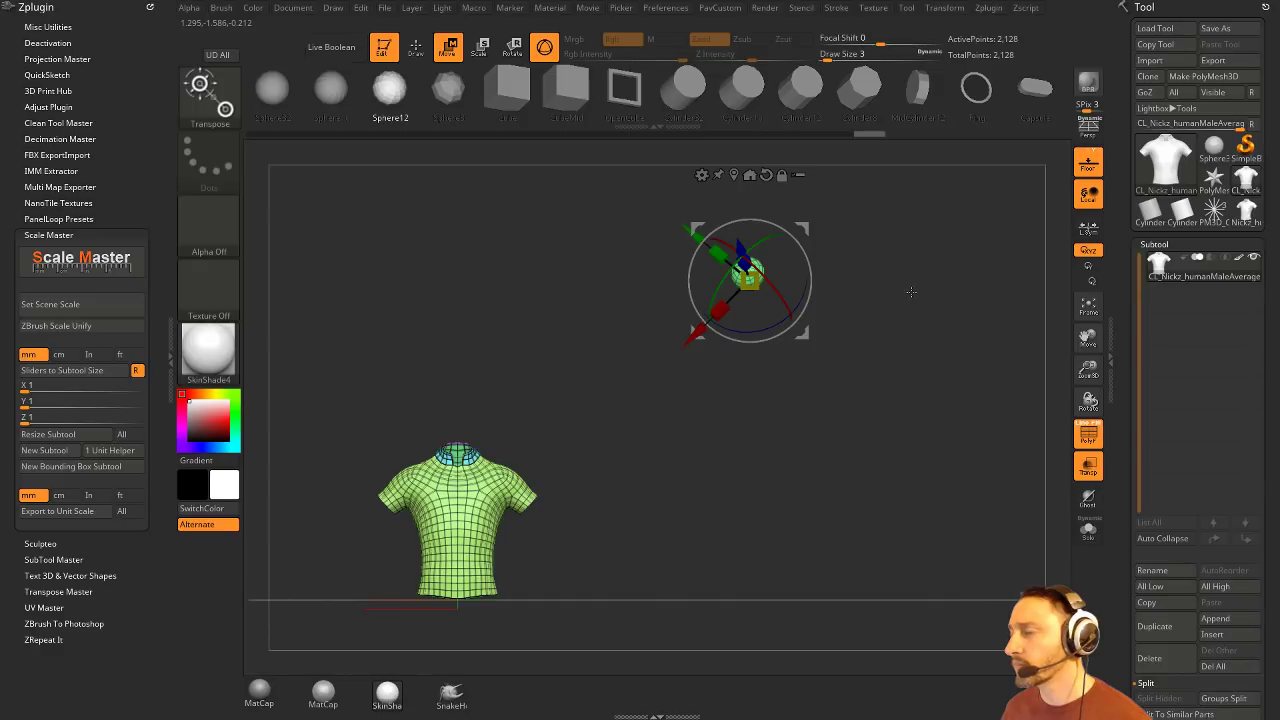
ctrl+drag(908, 214, 668, 360)
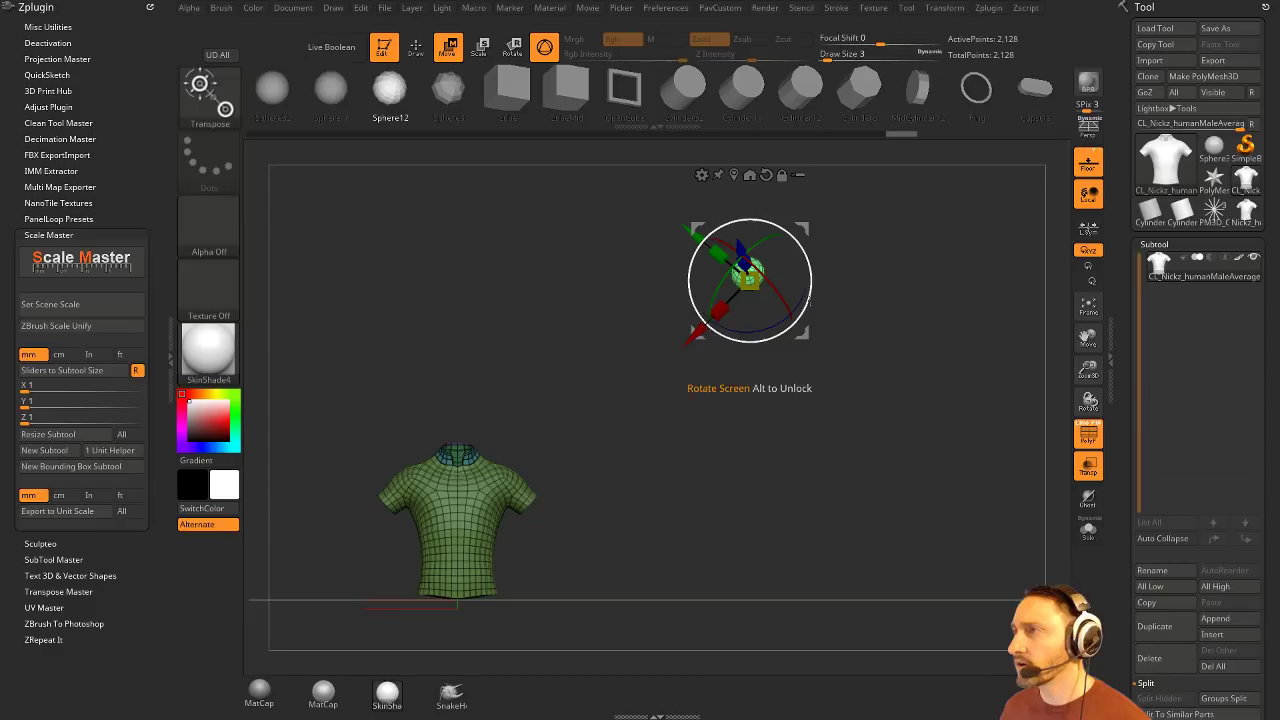
ctrl+click(800, 312)
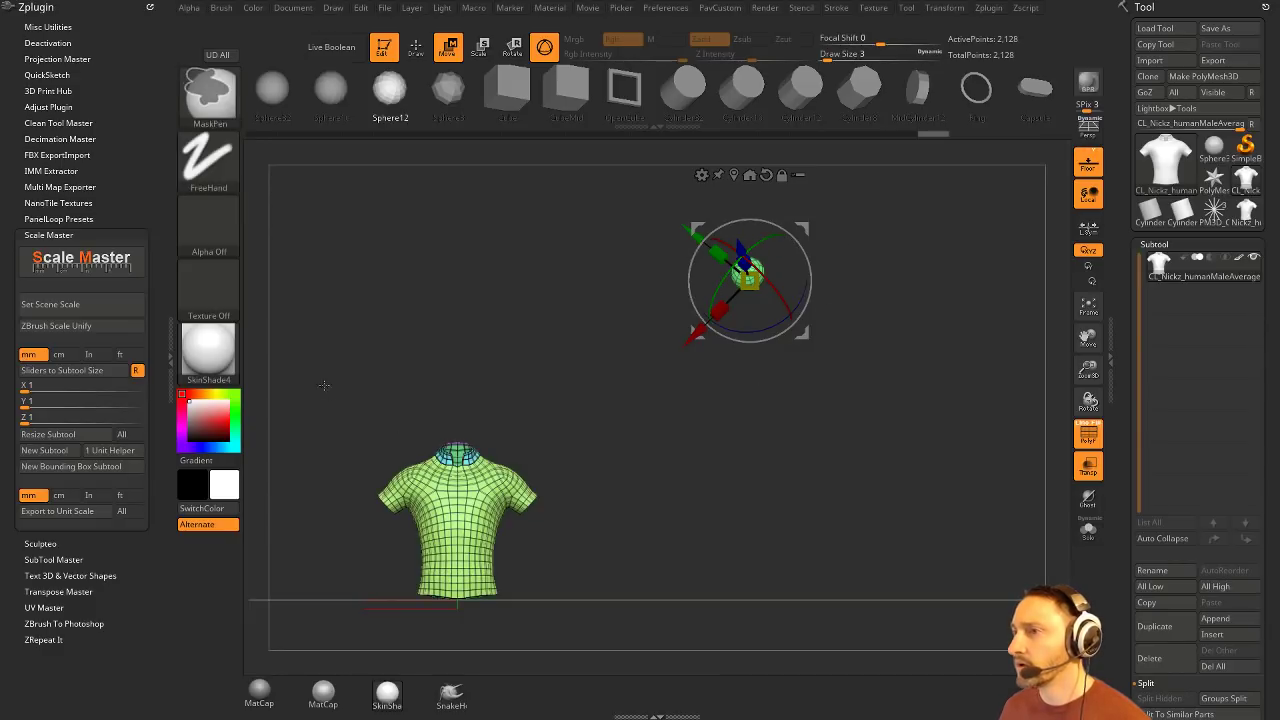
ctrl+alt+drag(325, 372, 618, 667)
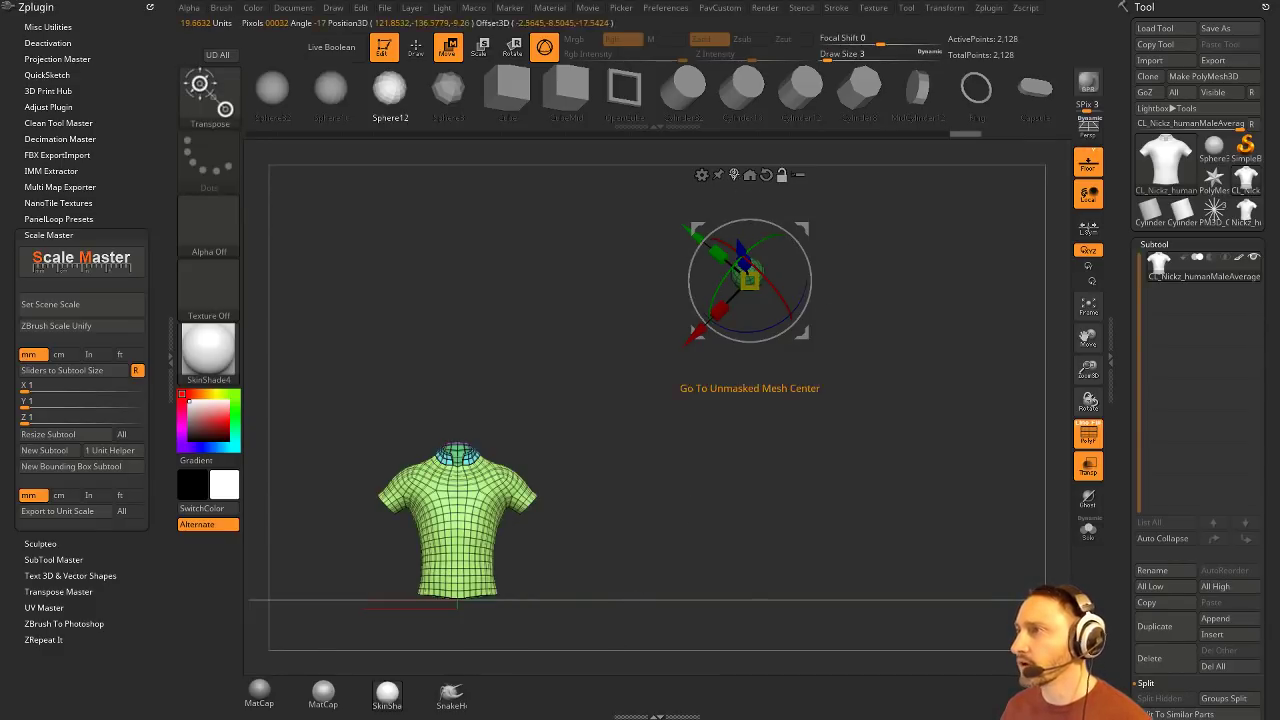
click(749, 175)
Step: Mask the shirt instead of the sphere and centre the gizmo on the unmasked sphere
ctrl+drag(705, 374, 786, 391)
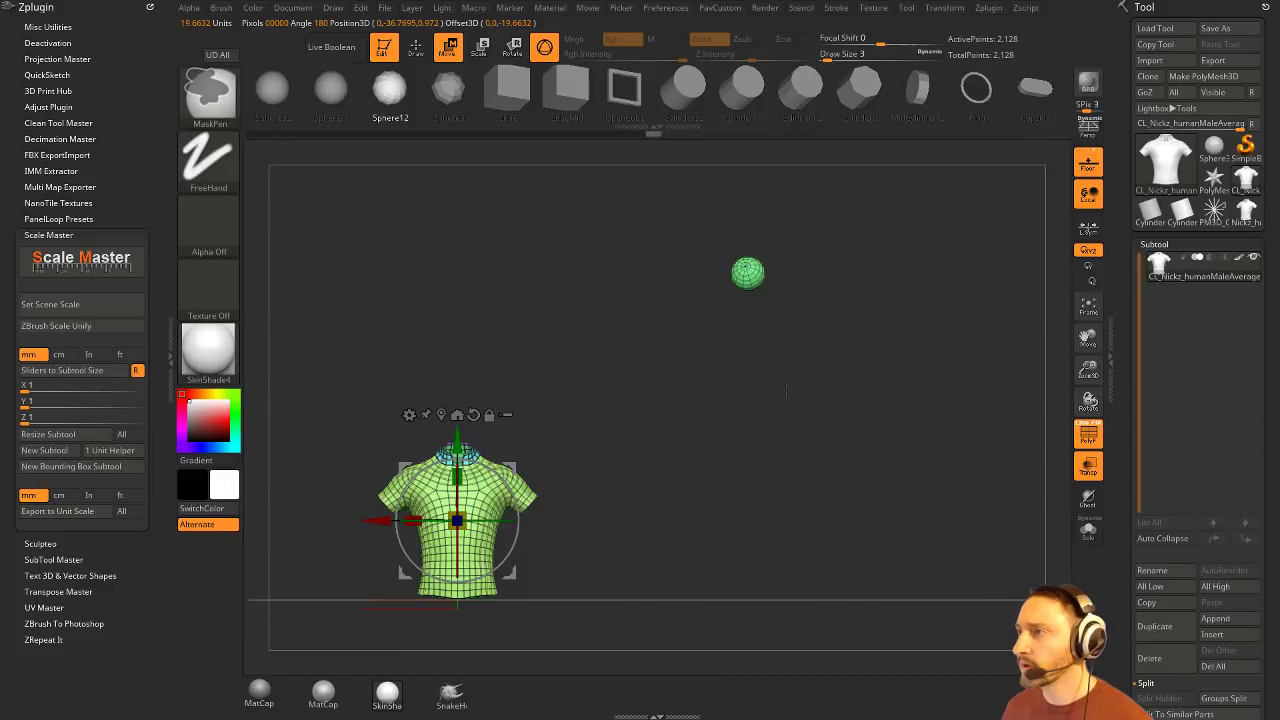
ctrl+click(720, 376)
ctrl+click(722, 390)
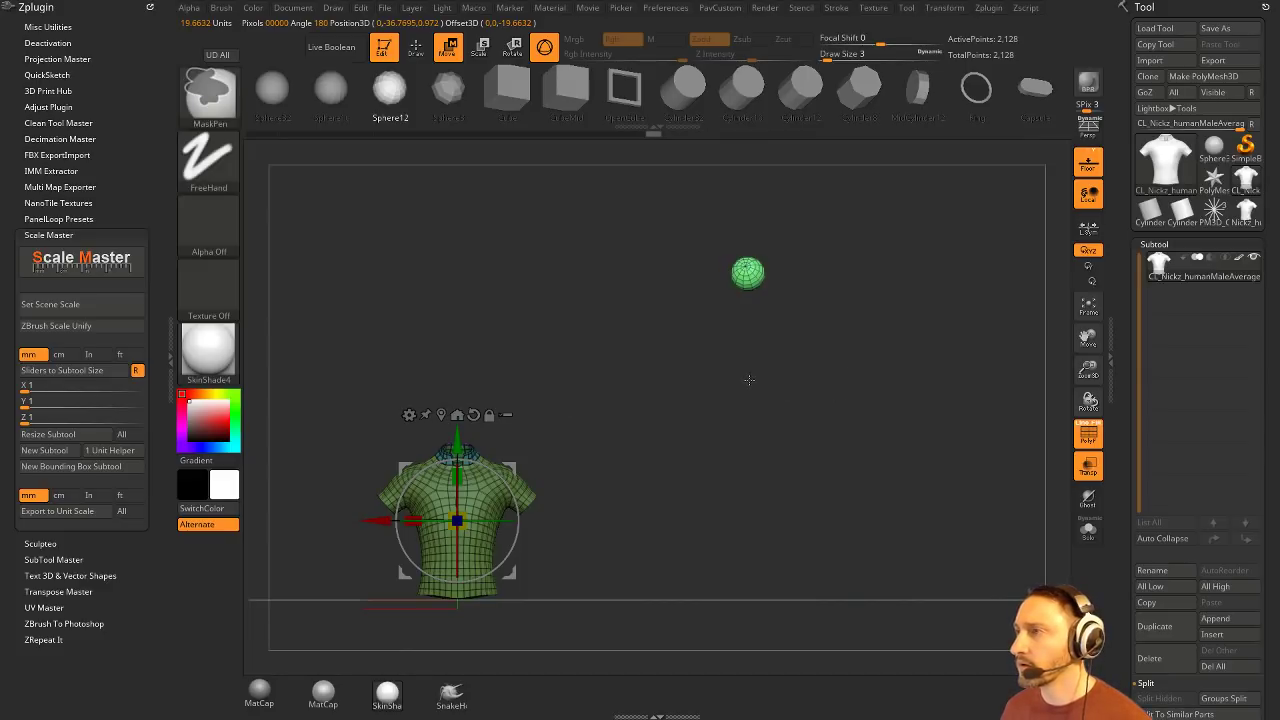
click(460, 414)
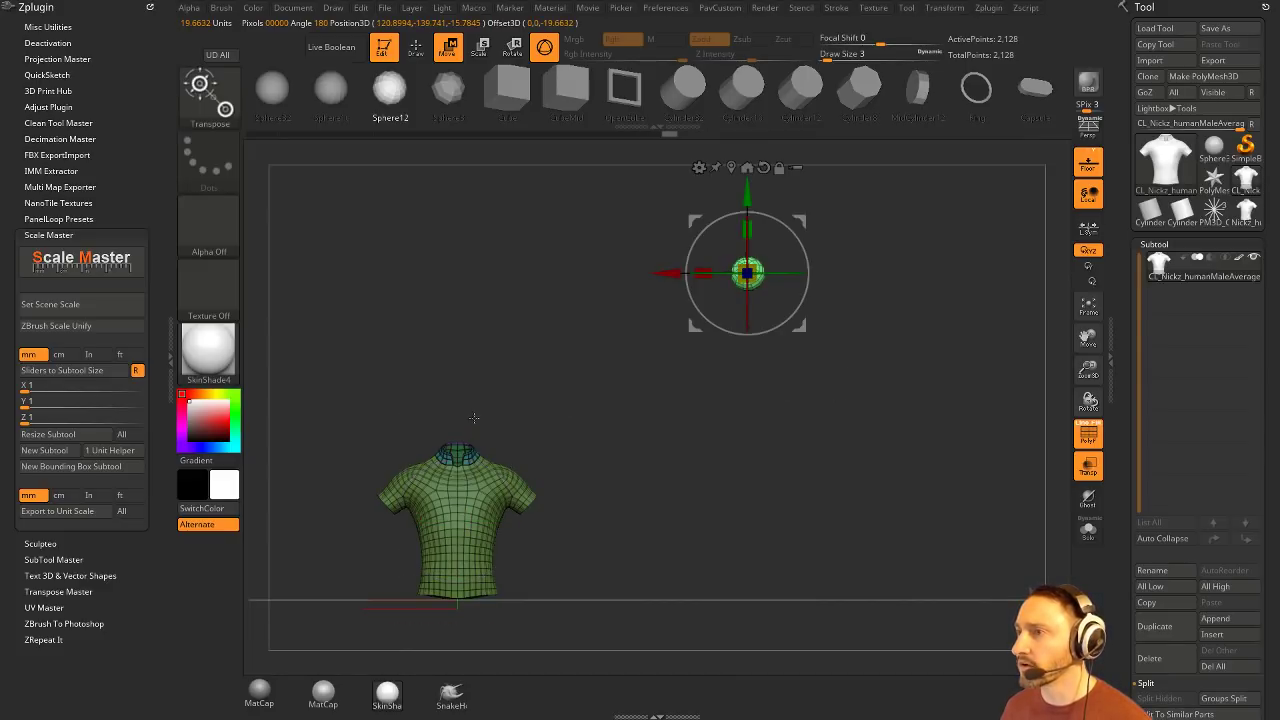
Step: Try re-centring the gizmo on the unmasked shirt with the sphere masked, and undo the changes
ctrl+drag(647, 370, 690, 375)
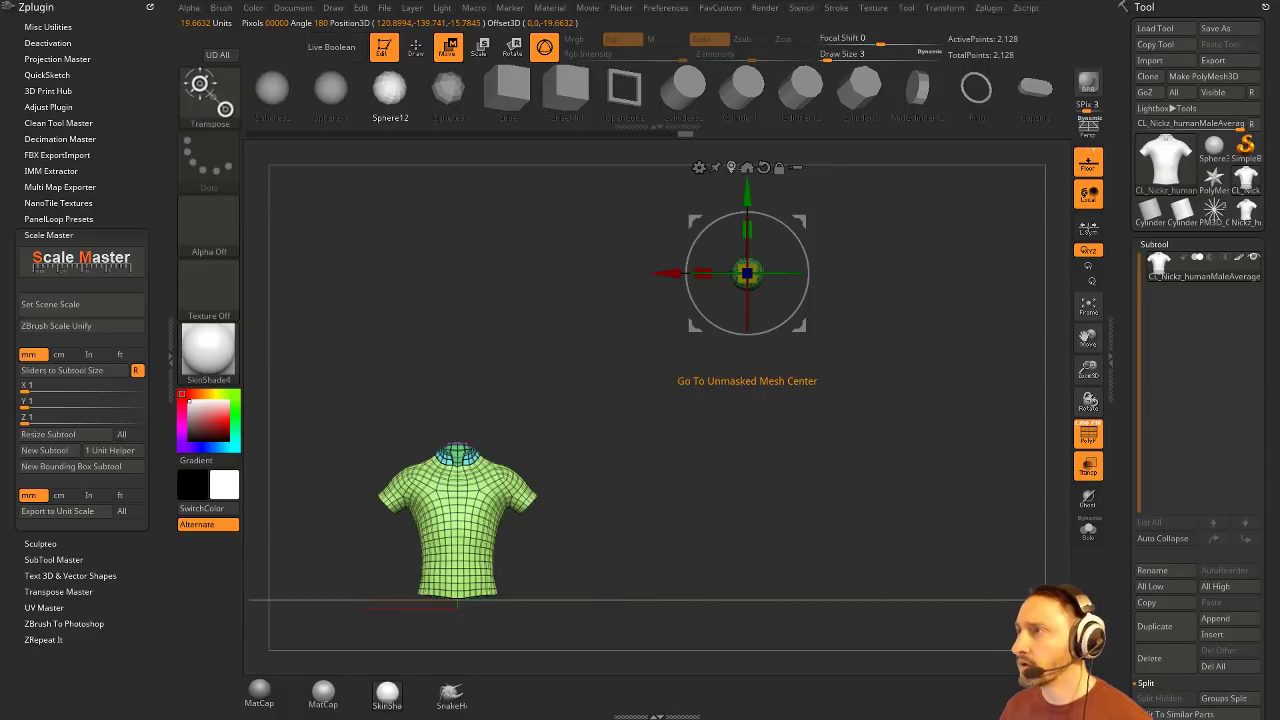
click(732, 168)
key(ctrl+z)
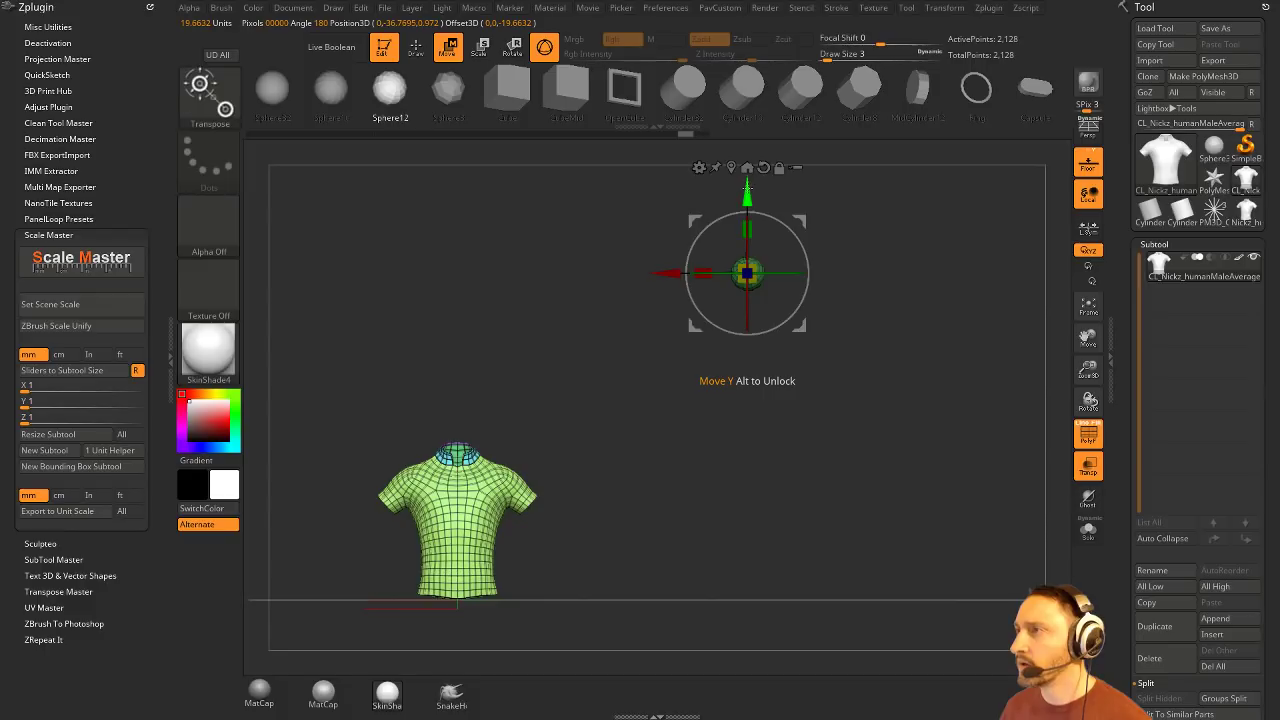
click(749, 172)
ctrl+right_drag(750, 174, 803, 277)
key(ctrl+z)
drag(802, 277, 871, 262)
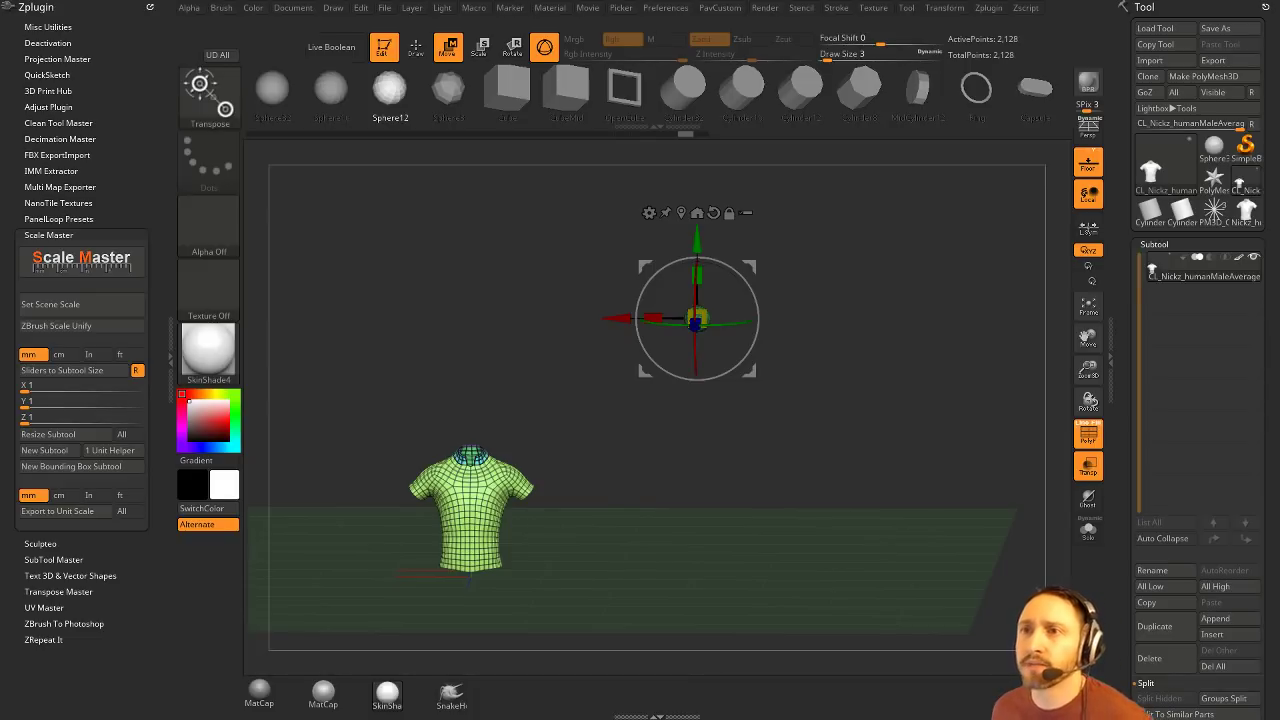
Step: Return to Draw mode and display the shirt's UV seams with UV Master's CheckSeams
mouse_move(753, 528)
alt+mouse_down()
mouse_move(757, 577)
mouse_move(950, 430)
mouse_move(903, 377)
mouse_move(726, 466)
alt+mouse_up()
key(q)
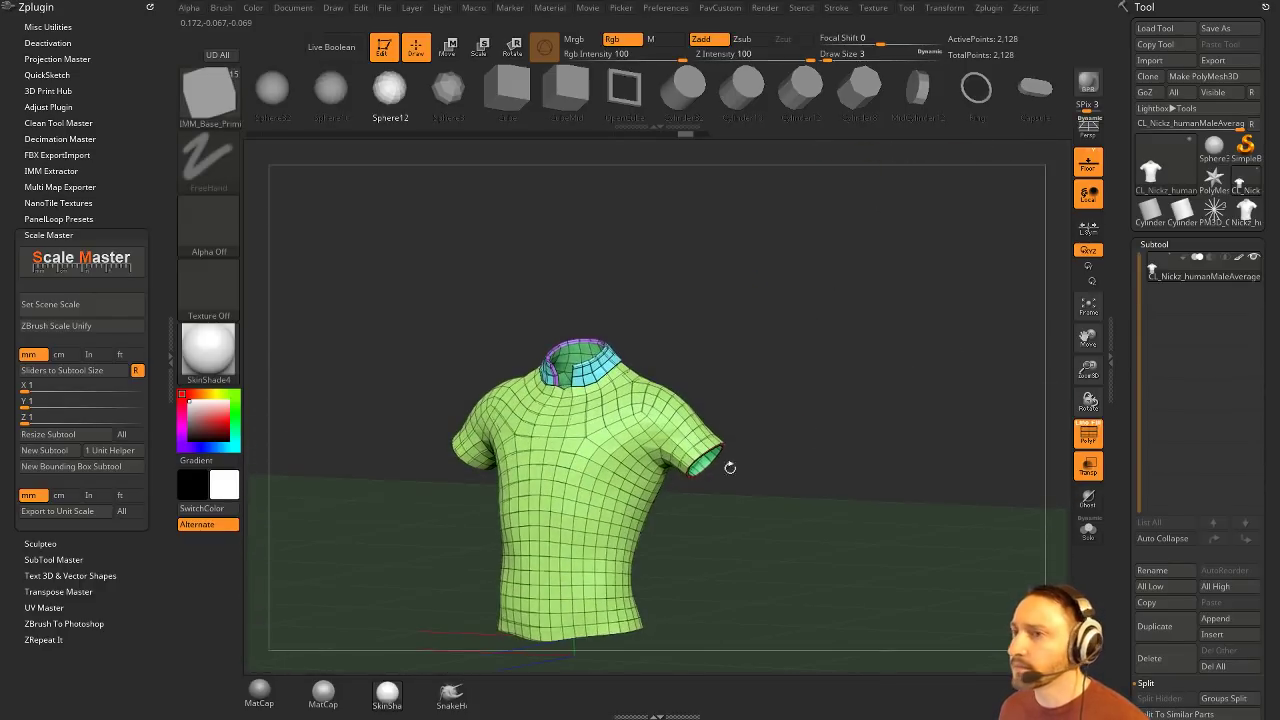
click(73, 236)
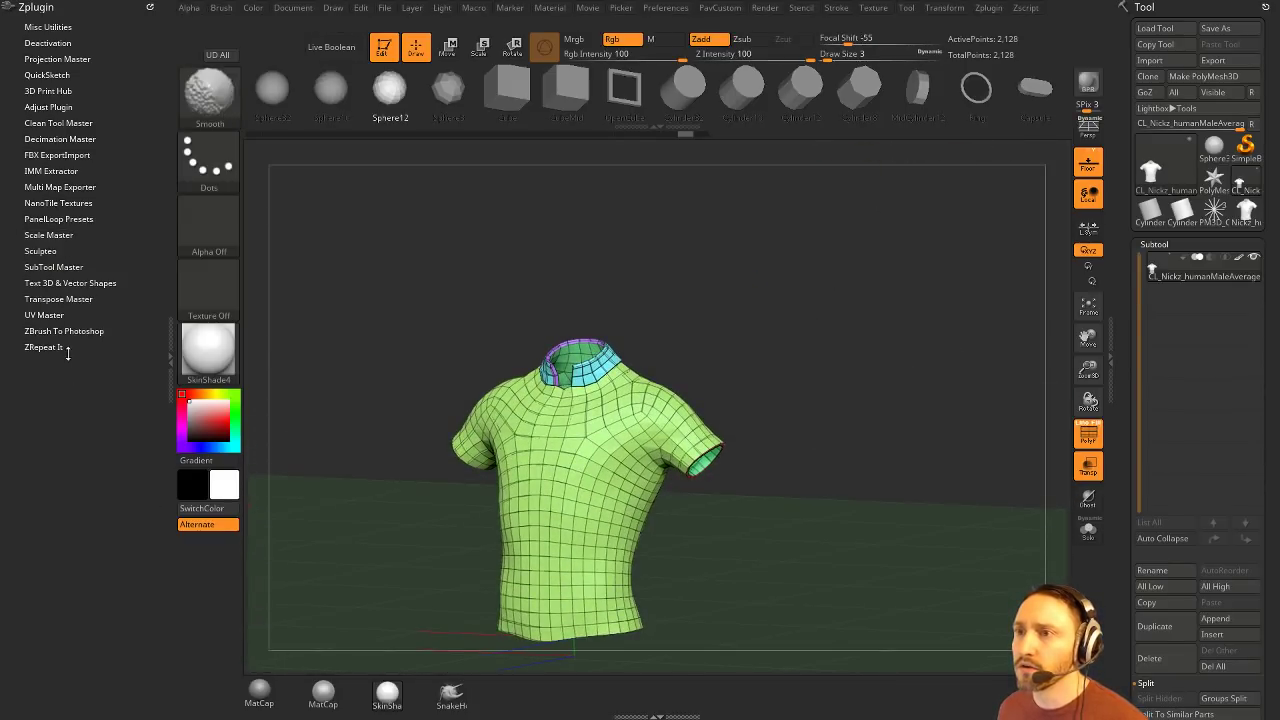
click(40, 315)
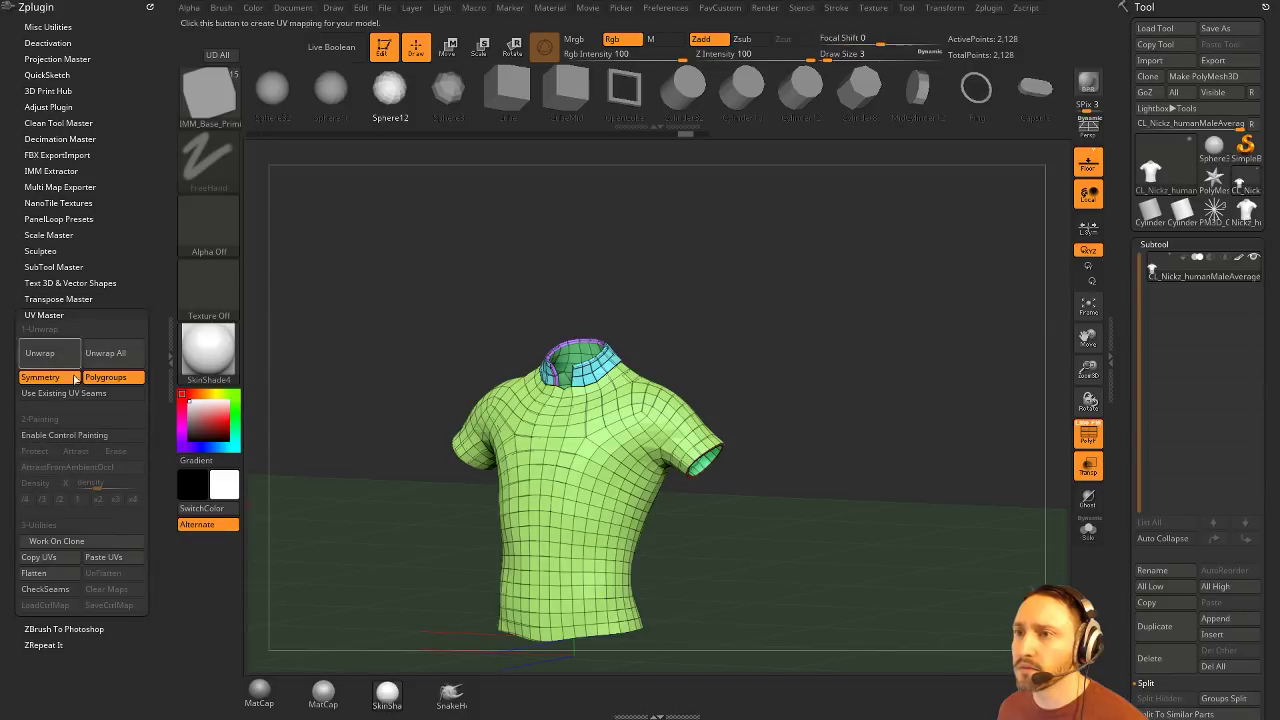
click(40, 589)
drag(850, 562, 884, 372)
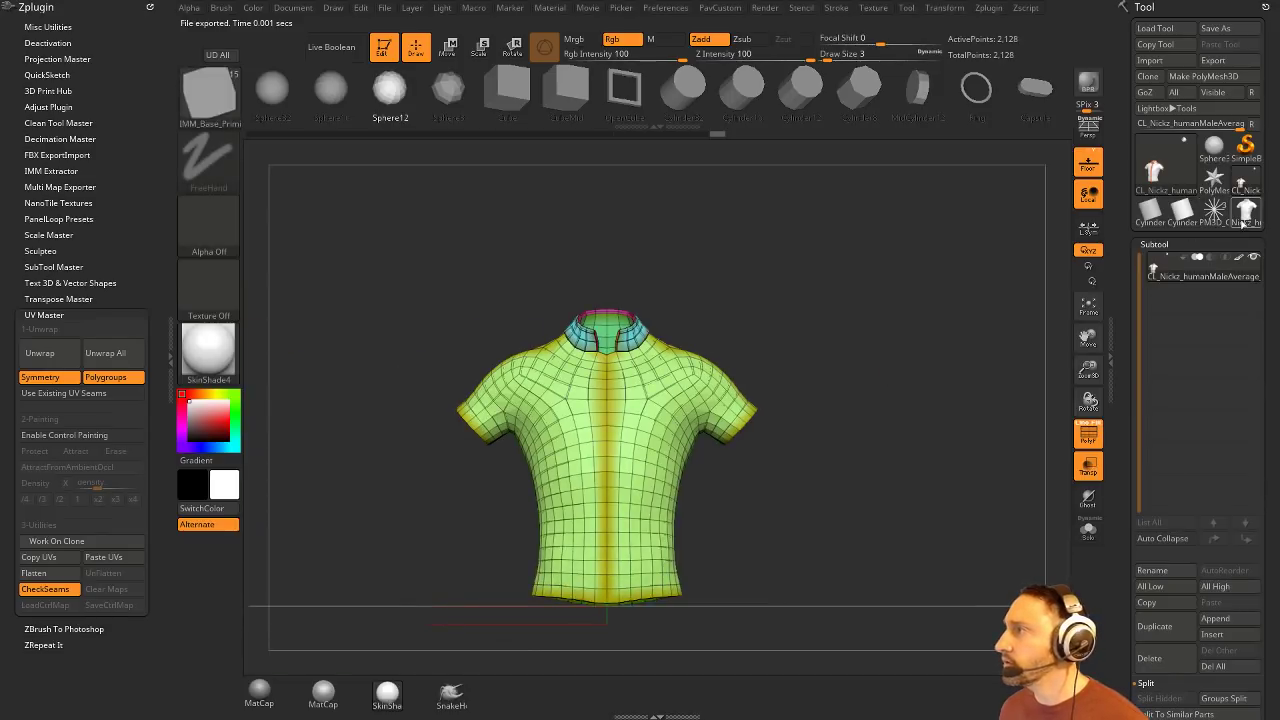
Step: Delete the dense Nickz_humanMaleAverage_2 shirt tool and turn off the seam display on the low-poly clone
click(1246, 210)
click(1150, 658)
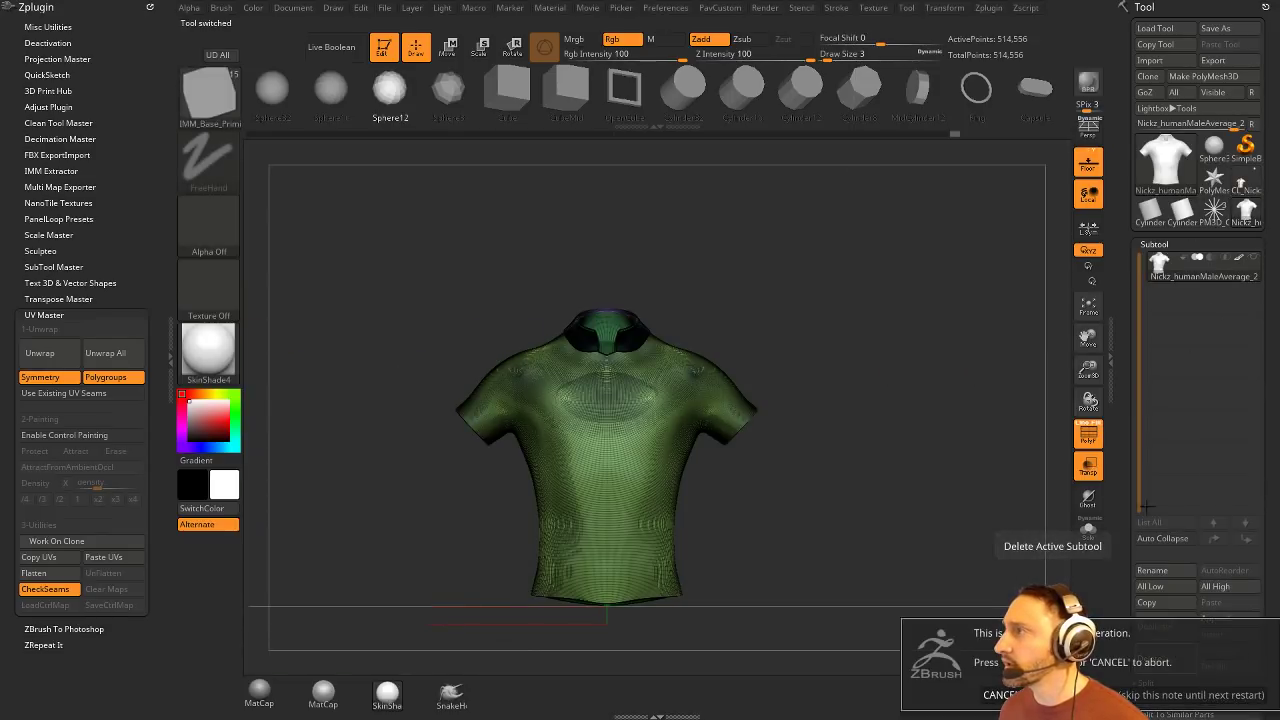
click(1150, 695)
click(1243, 184)
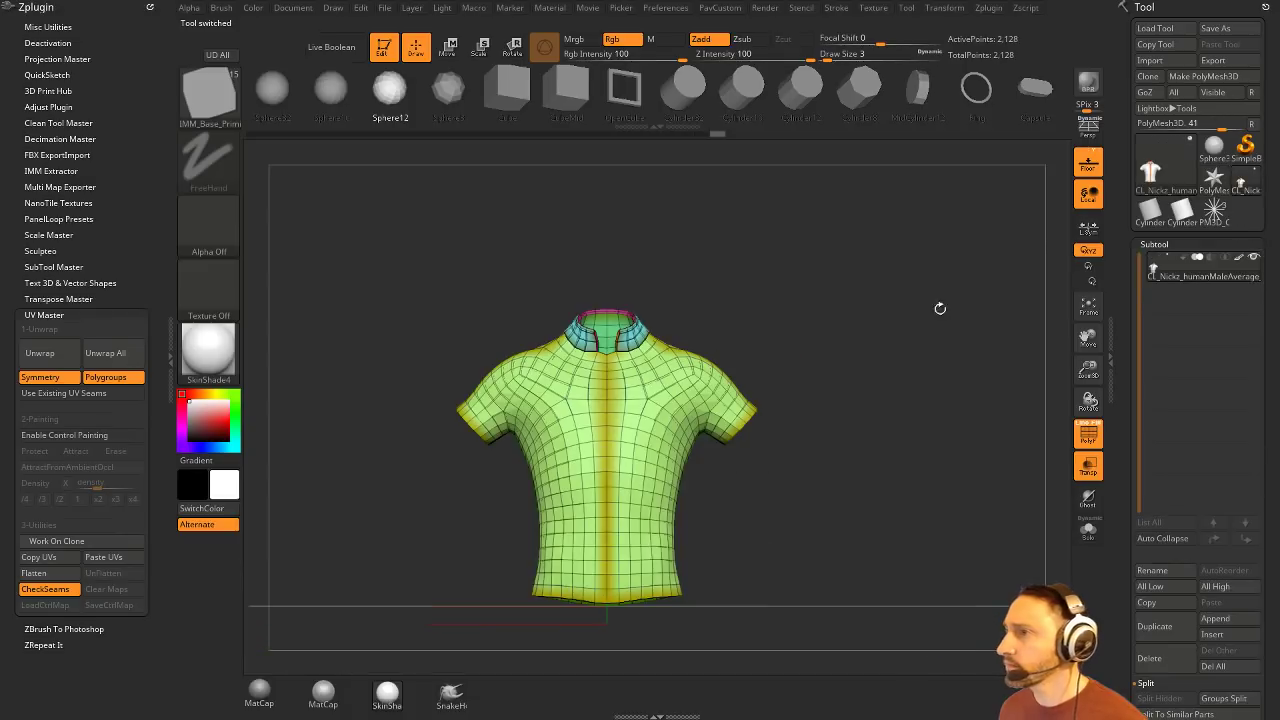
drag(938, 308, 834, 350)
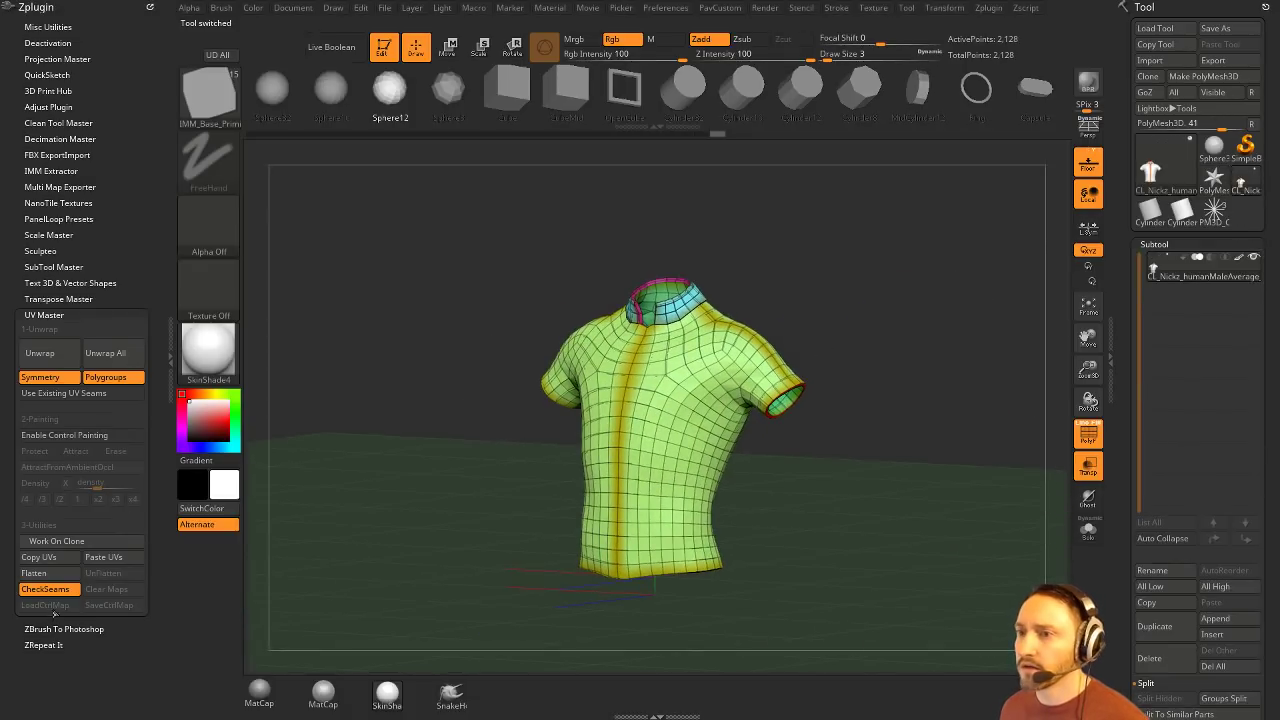
click(47, 588)
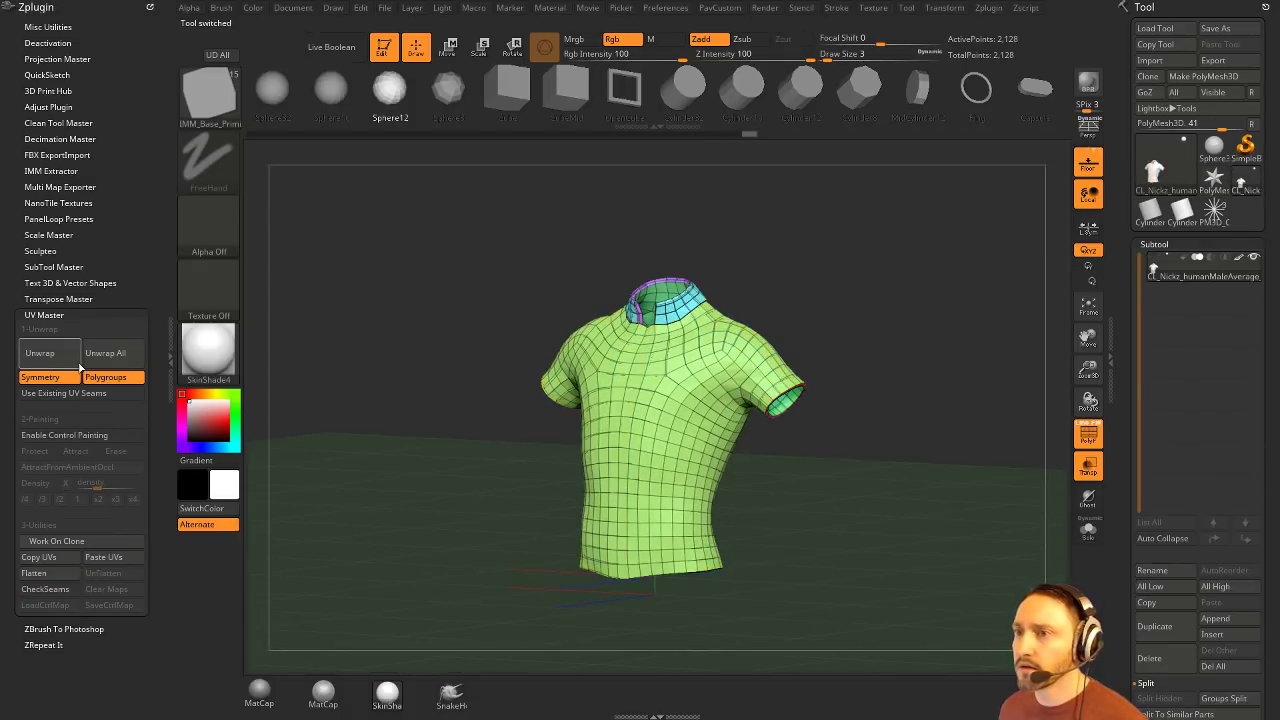
Step: Try Work On Clone, delete the resulting clone with the sphere and return to the low-poly shirt without the sphere
click(73, 540)
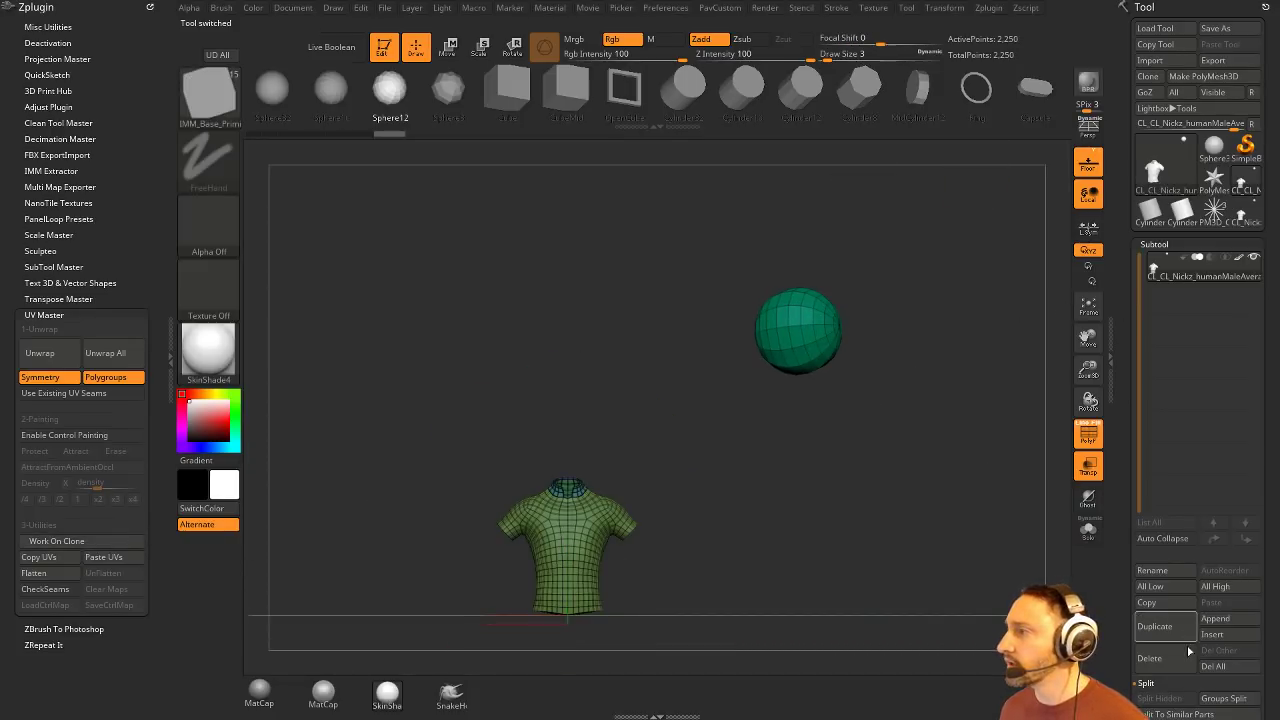
click(1172, 659)
click(1214, 213)
mouse_move(931, 312)
alt+mouse_down()
mouse_move(790, 280)
mouse_move(903, 412)
alt+mouse_up()
key(space)
click(887, 297)
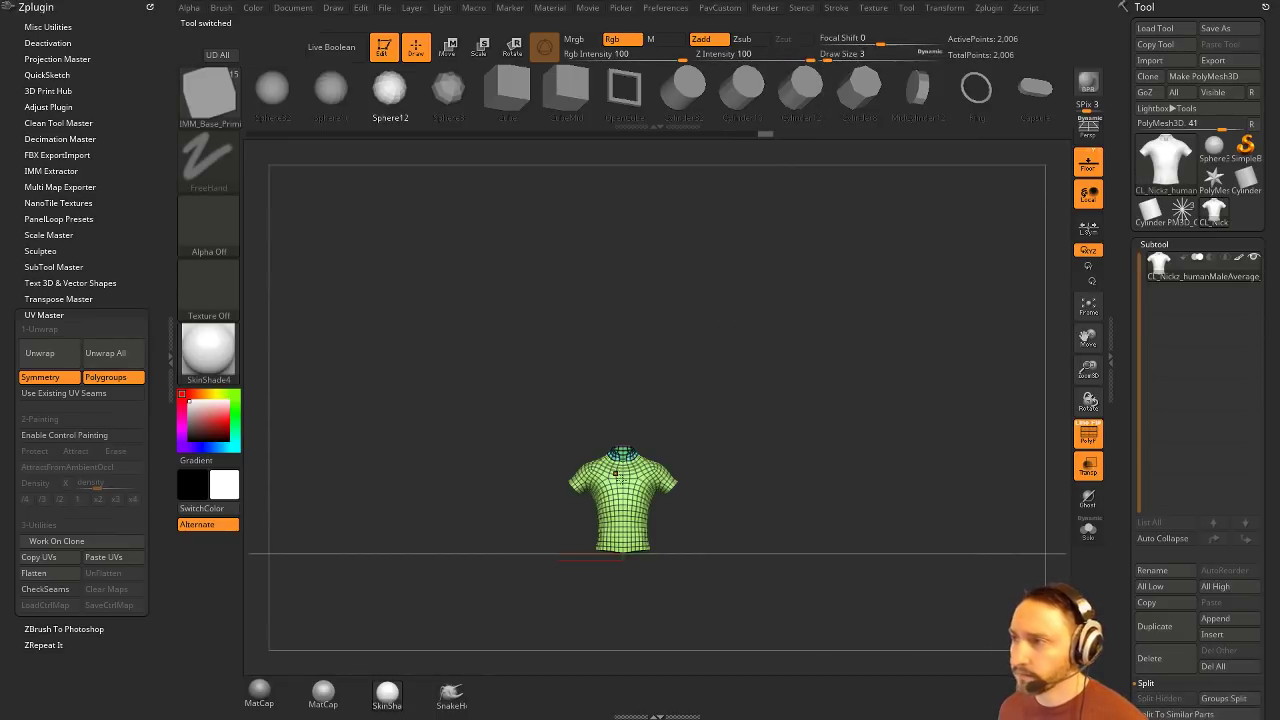
Step: Create a UV Master working clone of the low-poly shirt and check its UV seams
key(f)
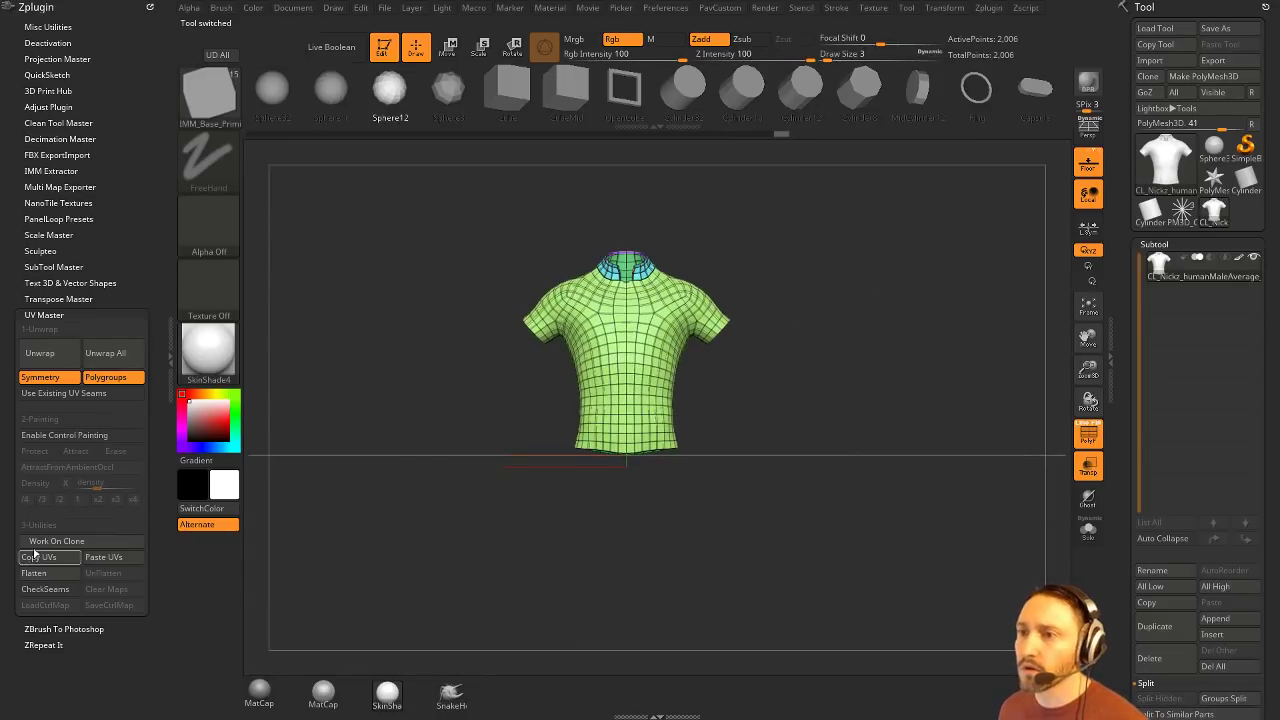
click(54, 541)
mouse_move(848, 481)
alt+mouse_down()
mouse_move(936, 514)
mouse_move(846, 474)
mouse_move(959, 539)
alt+mouse_up()
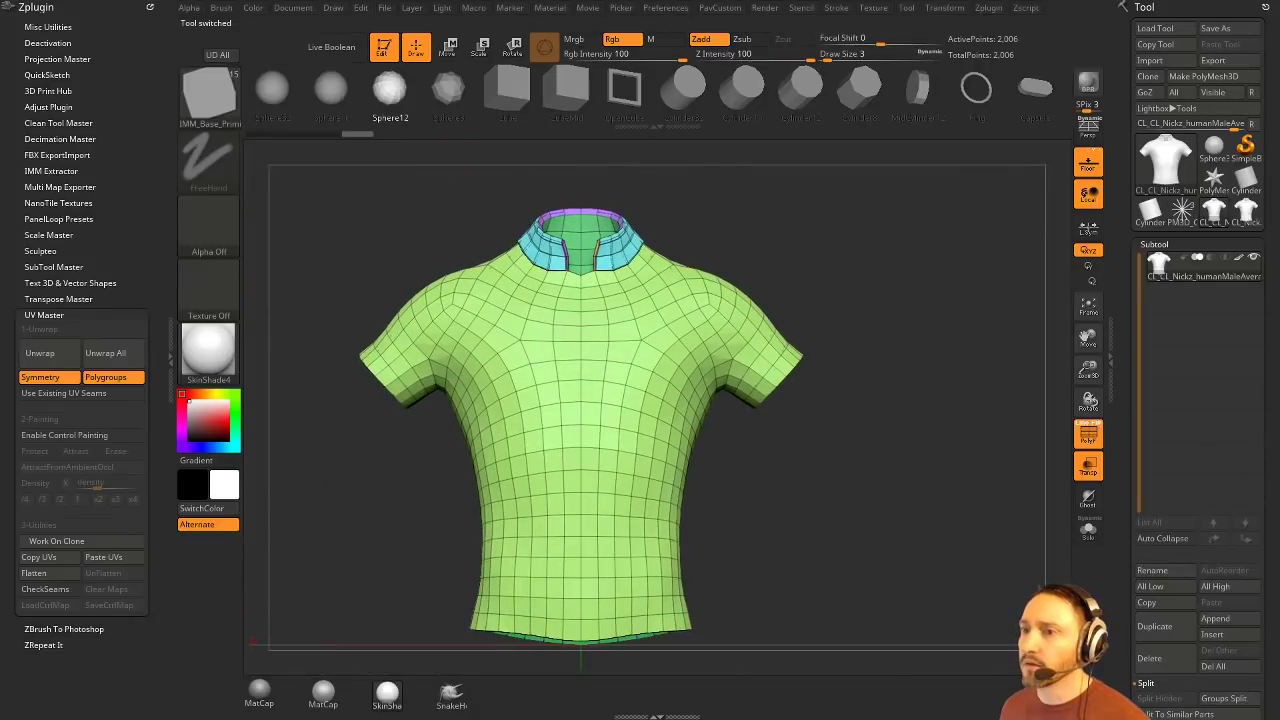
click(33, 591)
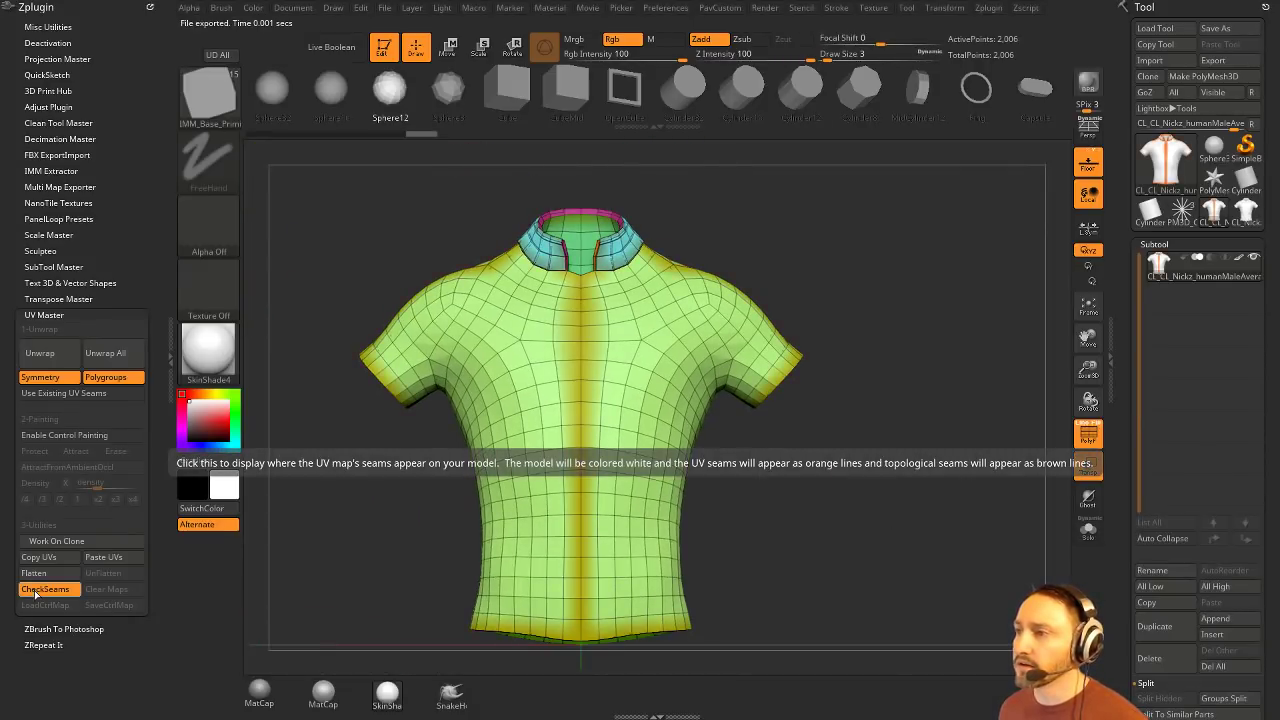
mouse_move(771, 217)
mouse_down()
mouse_move(849, 255)
mouse_move(883, 241)
mouse_up()
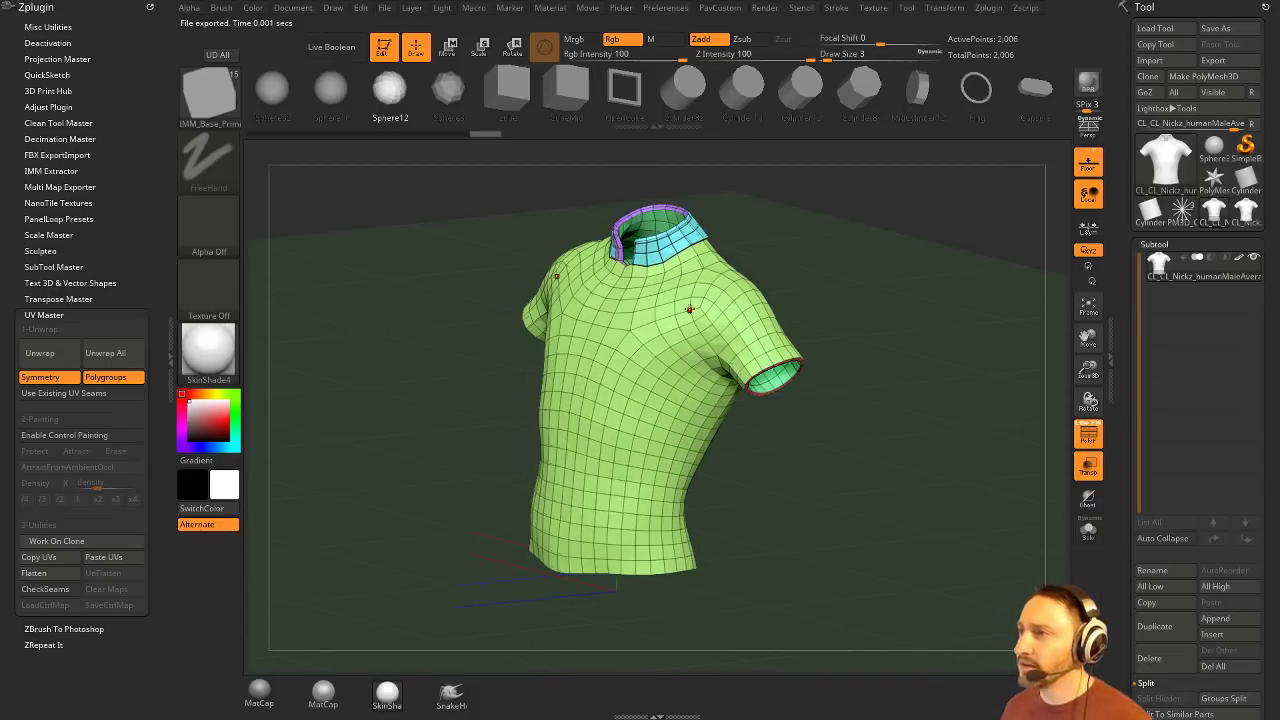
Step: Isolate the shirt's main green body polygroup and view it squarely from the side
key(ctrl+shift)
ctrl+shift+click(657, 320)
shift+drag(840, 288, 838, 278)
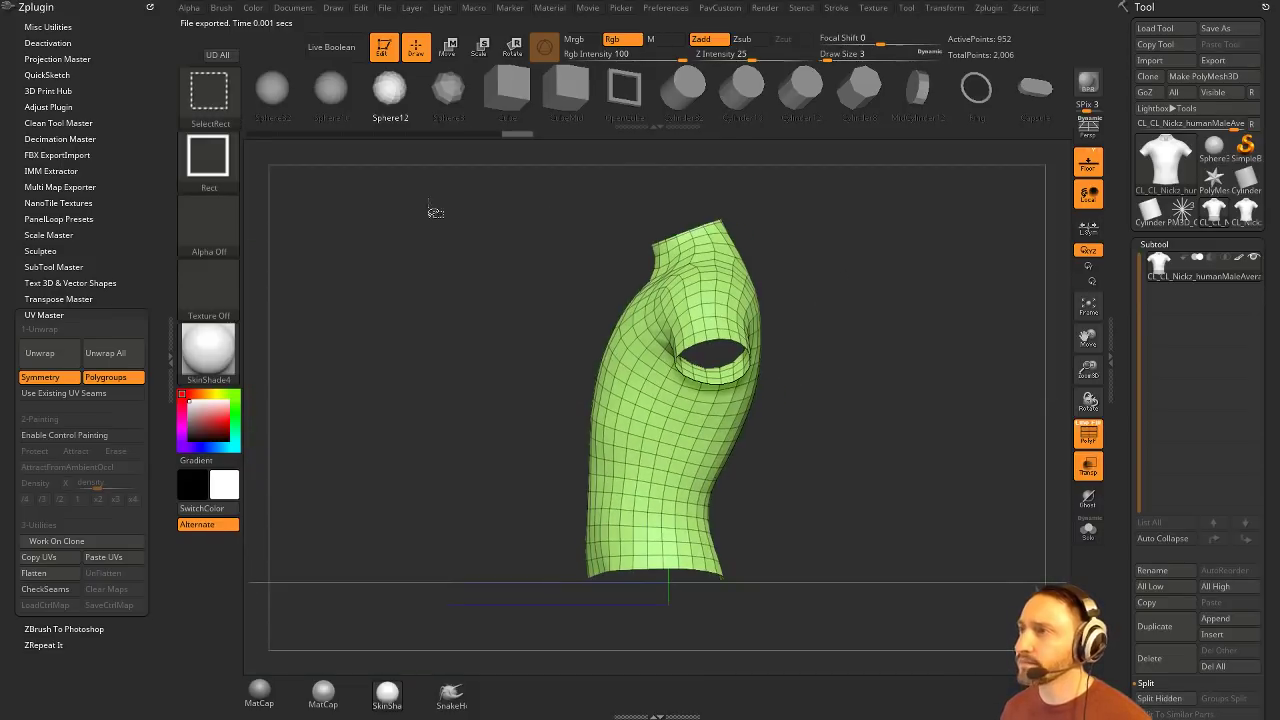
Step: Hide the back half of the isolated shirt body with SelectLasso, splitting it along the sleeve and side
ctrl+shift+click(220, 95)
click(527, 170)
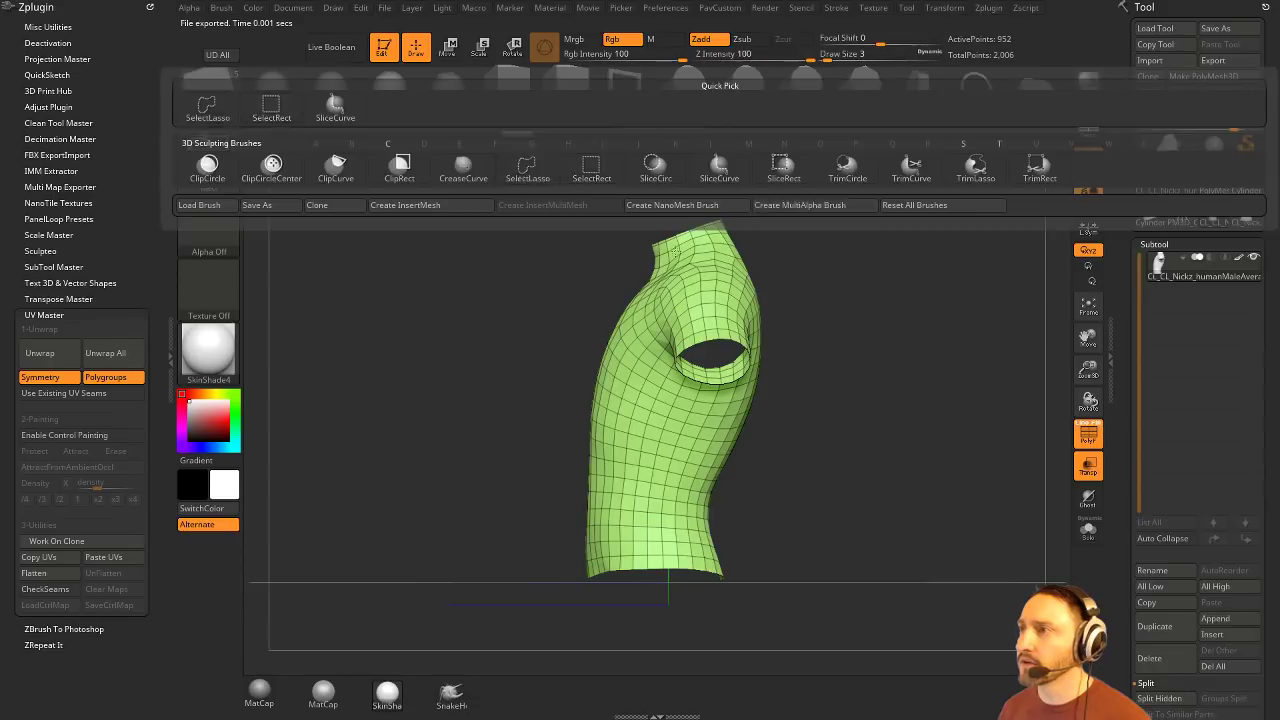
mouse_move(840, 340)
ctrl+shift+mouse_down()
mouse_move(806, 190)
mouse_move(700, 185)
mouse_move(702, 380)
mouse_move(672, 563)
mouse_move(872, 635)
mouse_move(891, 363)
ctrl+shift+mouse_up()
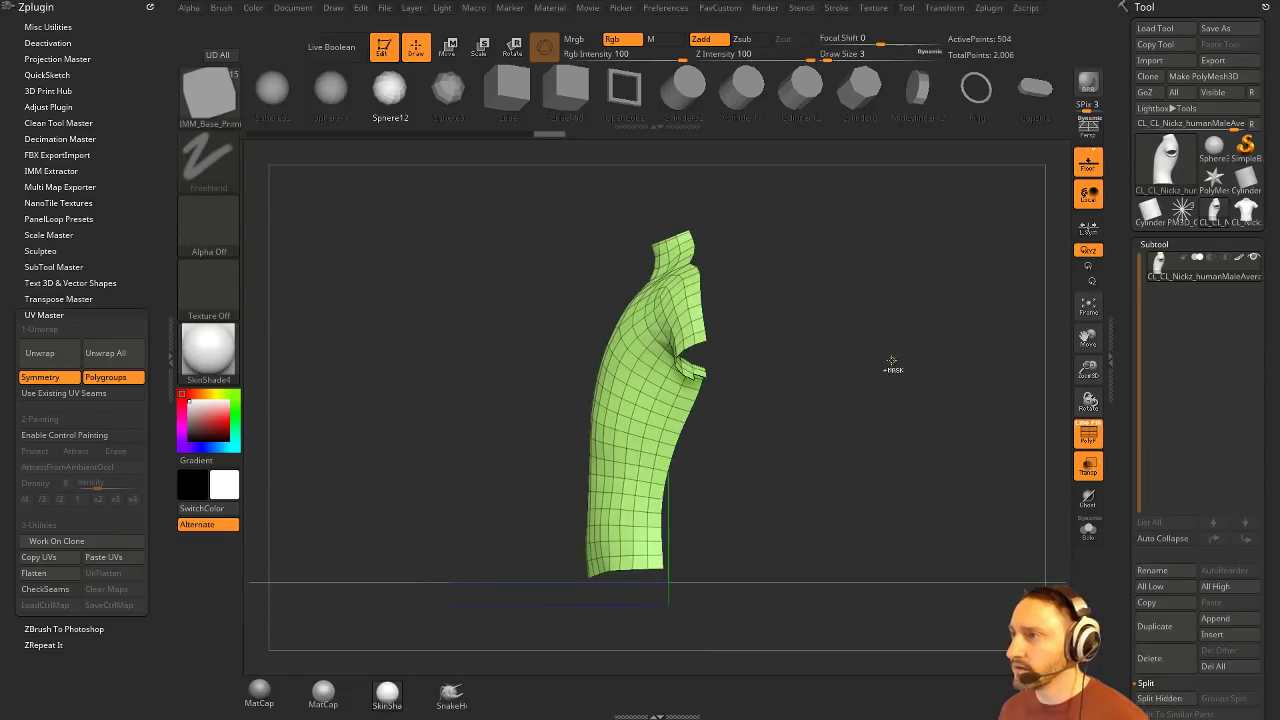
ctrl+shift+click(900, 331)
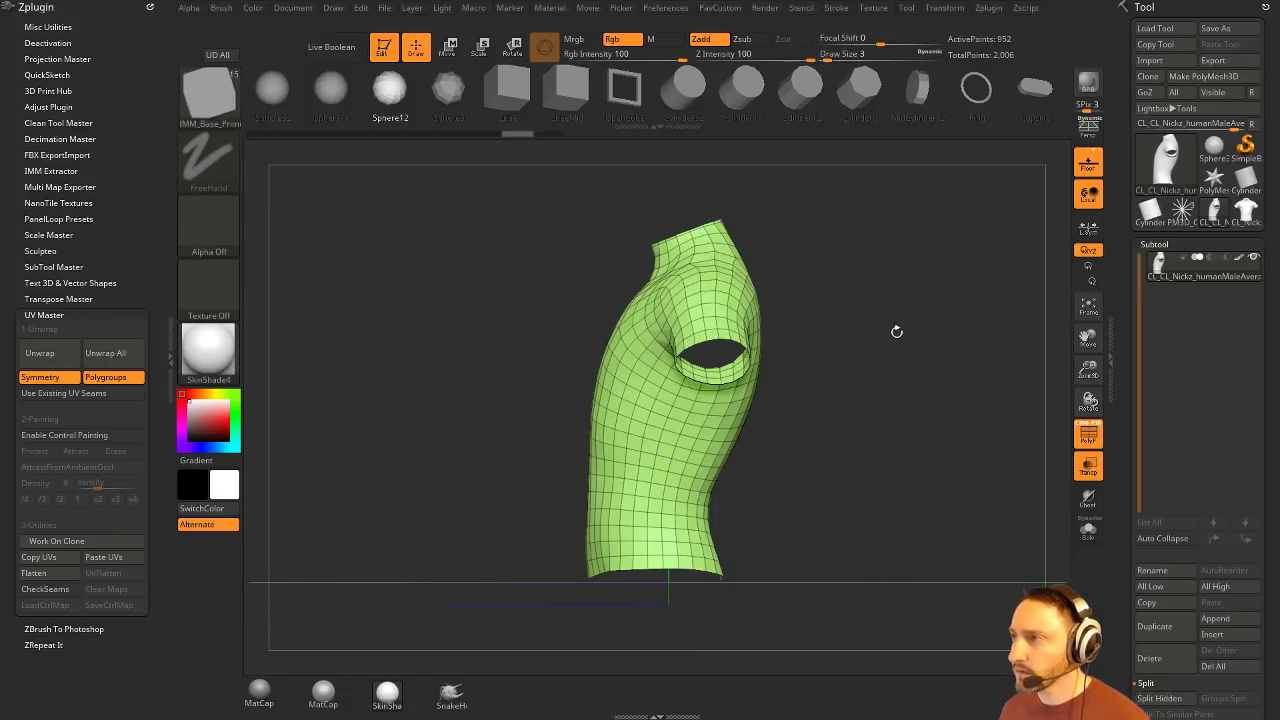
mouse_move(845, 333)
ctrl+alt+shift+mouse_down()
mouse_move(748, 185)
mouse_move(693, 231)
mouse_move(708, 382)
mouse_move(667, 530)
mouse_move(678, 596)
ctrl+alt+shift+mouse_up()
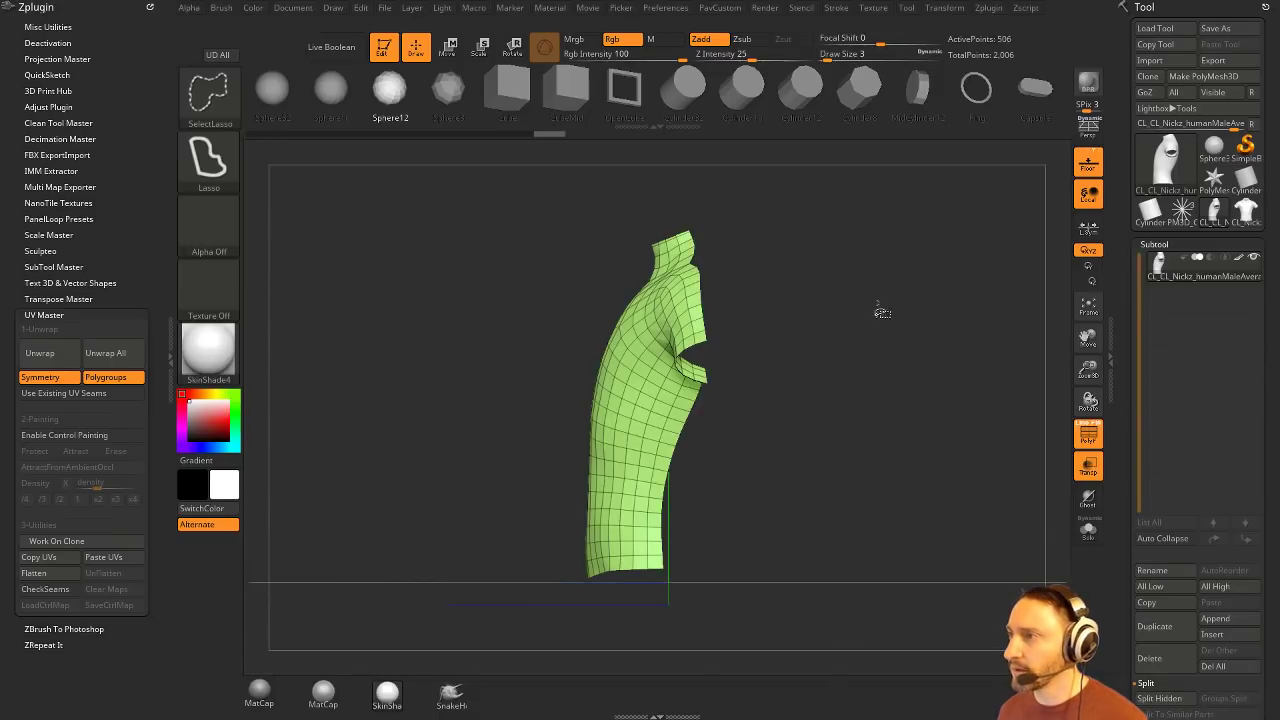
Step: Assign the visible front half of the shirt body its own polygroup and show the whole shirt again
drag(877, 309, 940, 343)
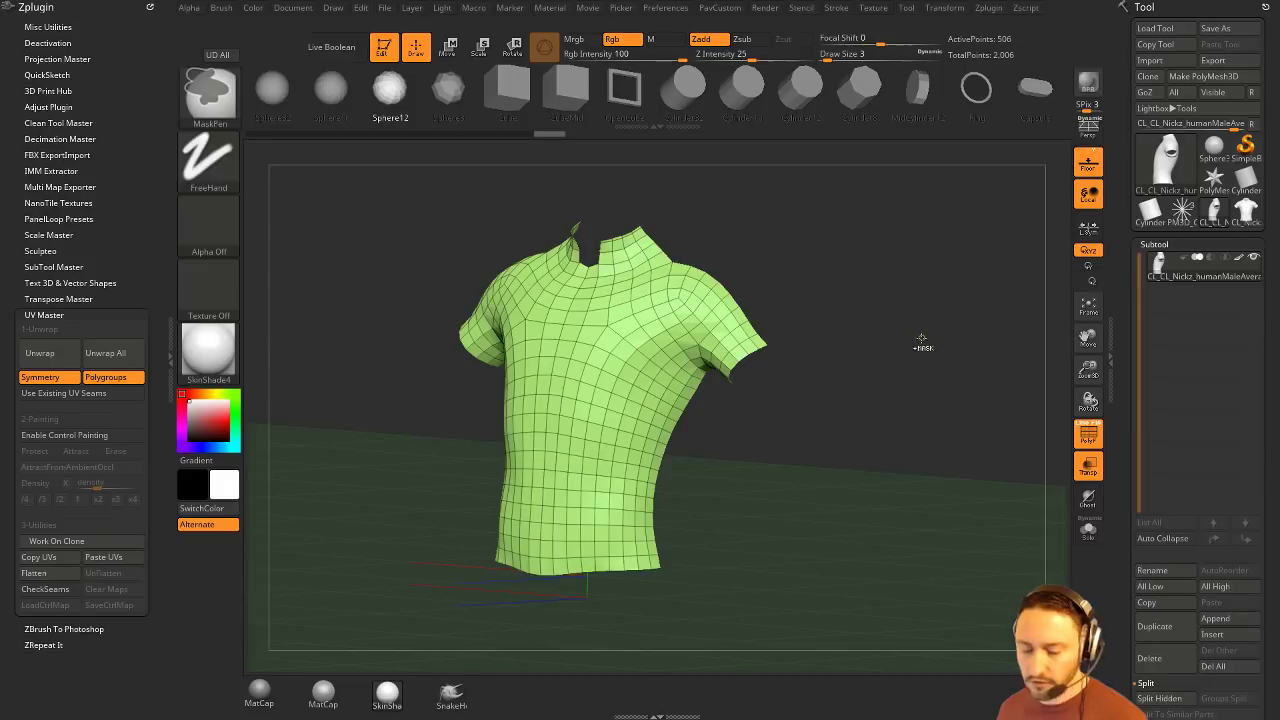
key(ctrl+w)
ctrl+shift+click(913, 343)
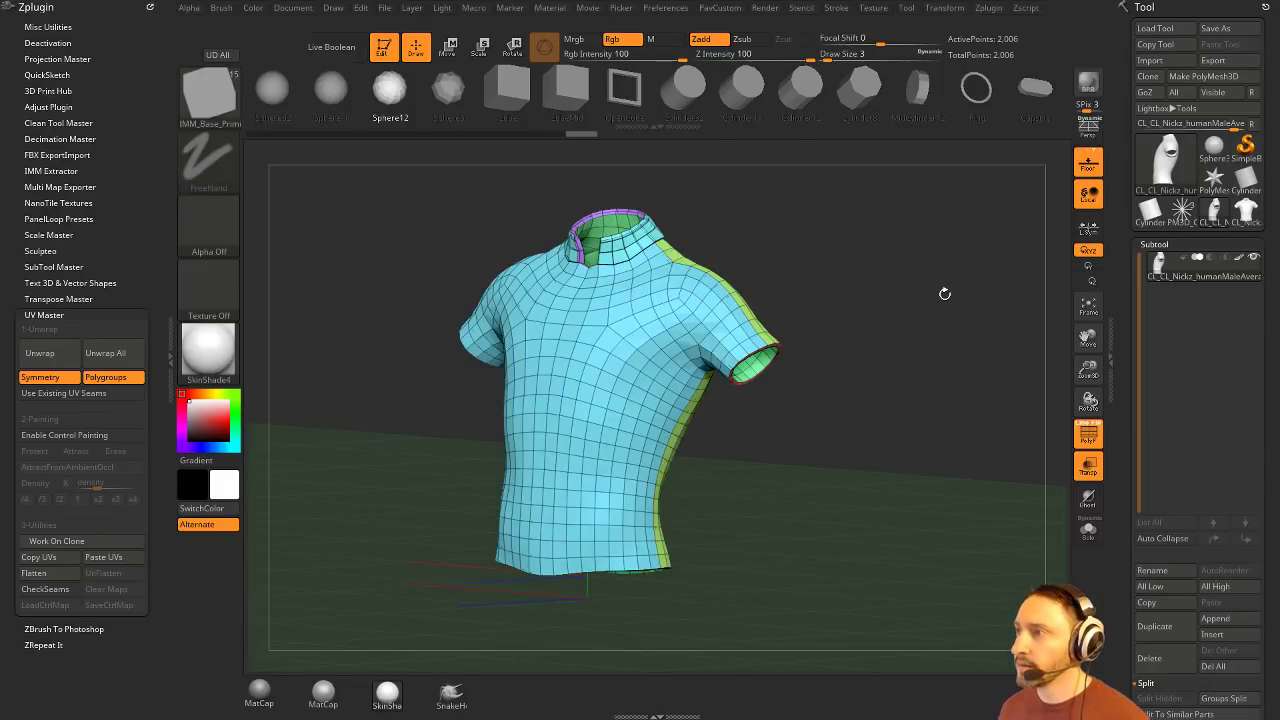
Step: Unwrap the shirt clone with UV Master, compare its flattened layout with the 3D shirt, and leave it flattened
drag(943, 291, 905, 338)
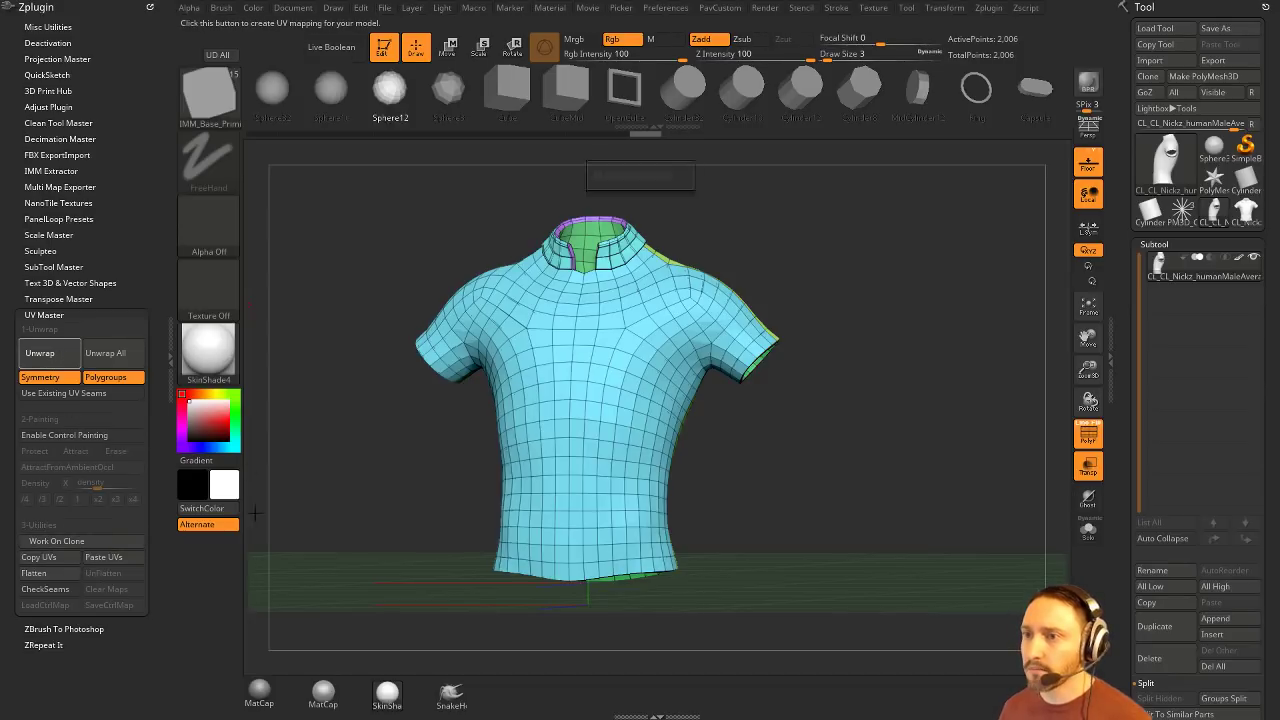
click(68, 576)
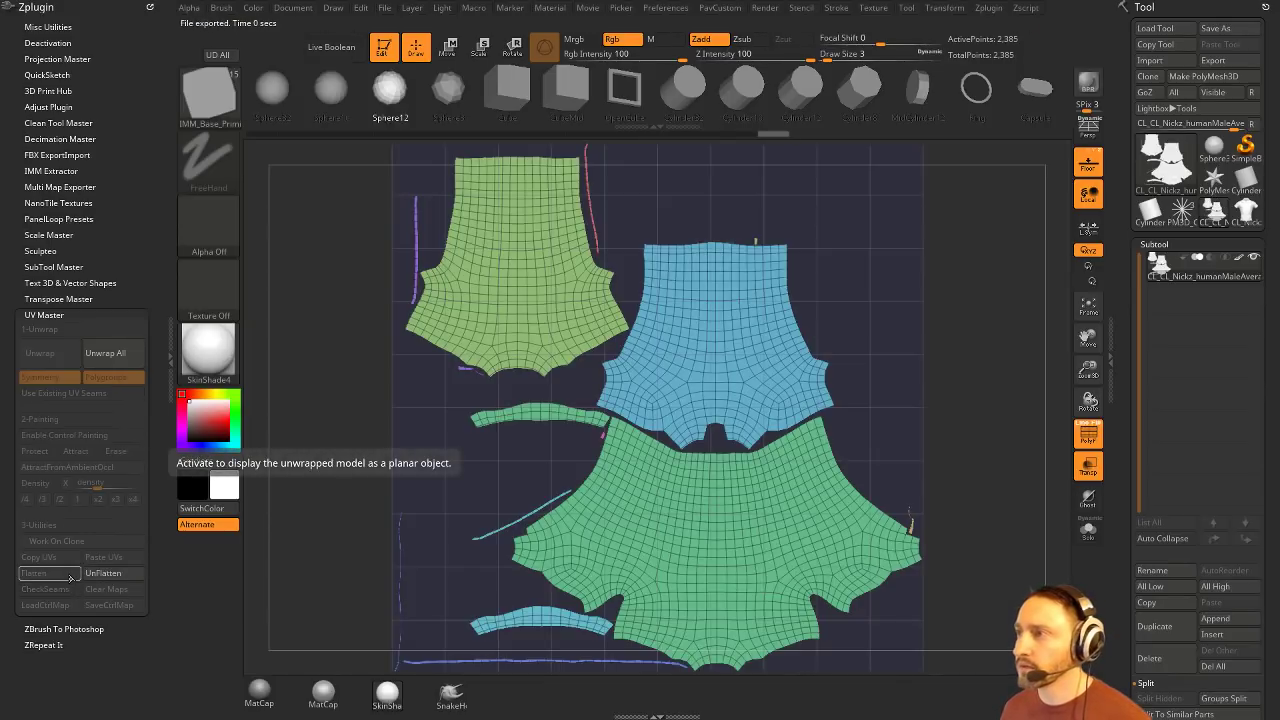
click(98, 577)
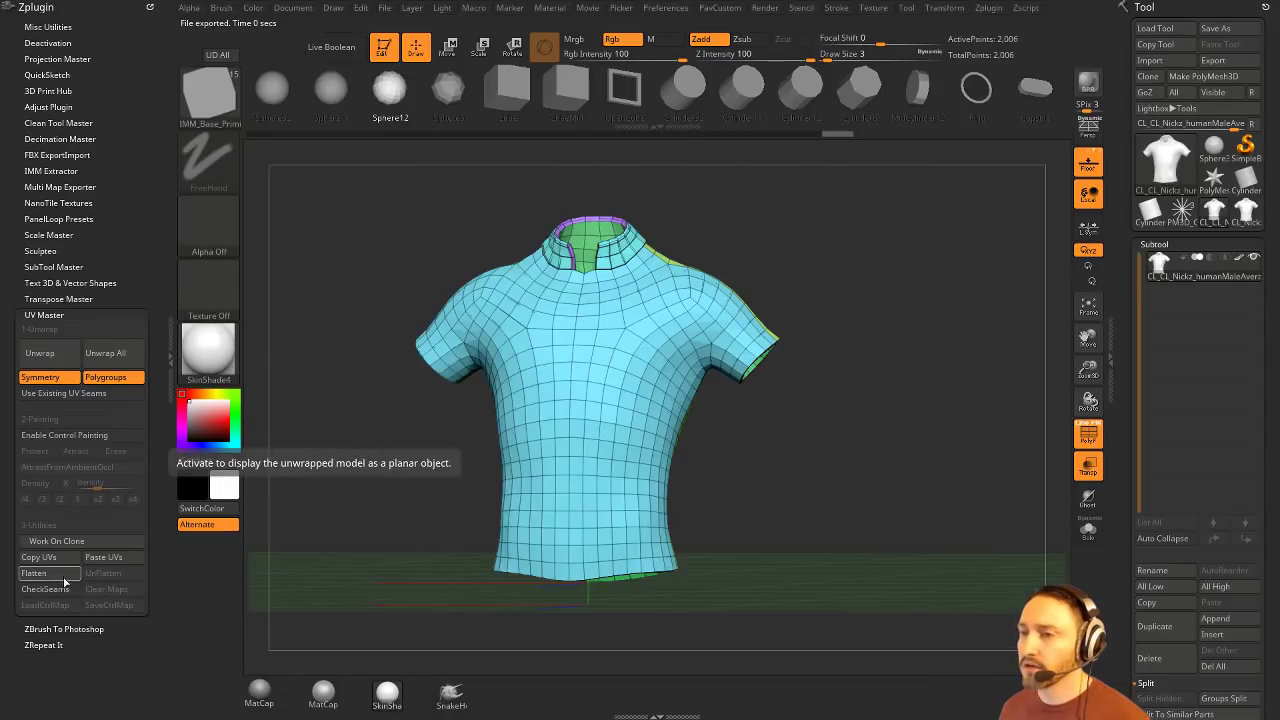
drag(786, 320, 541, 350)
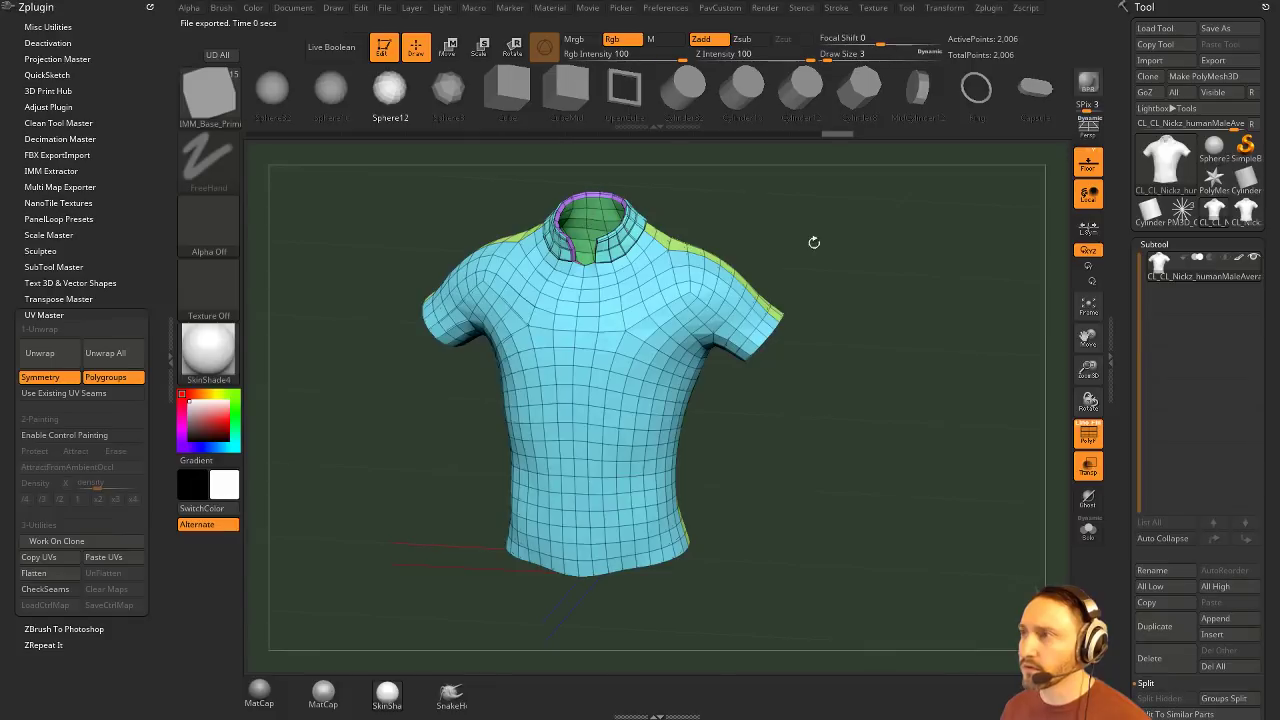
drag(814, 242, 638, 275)
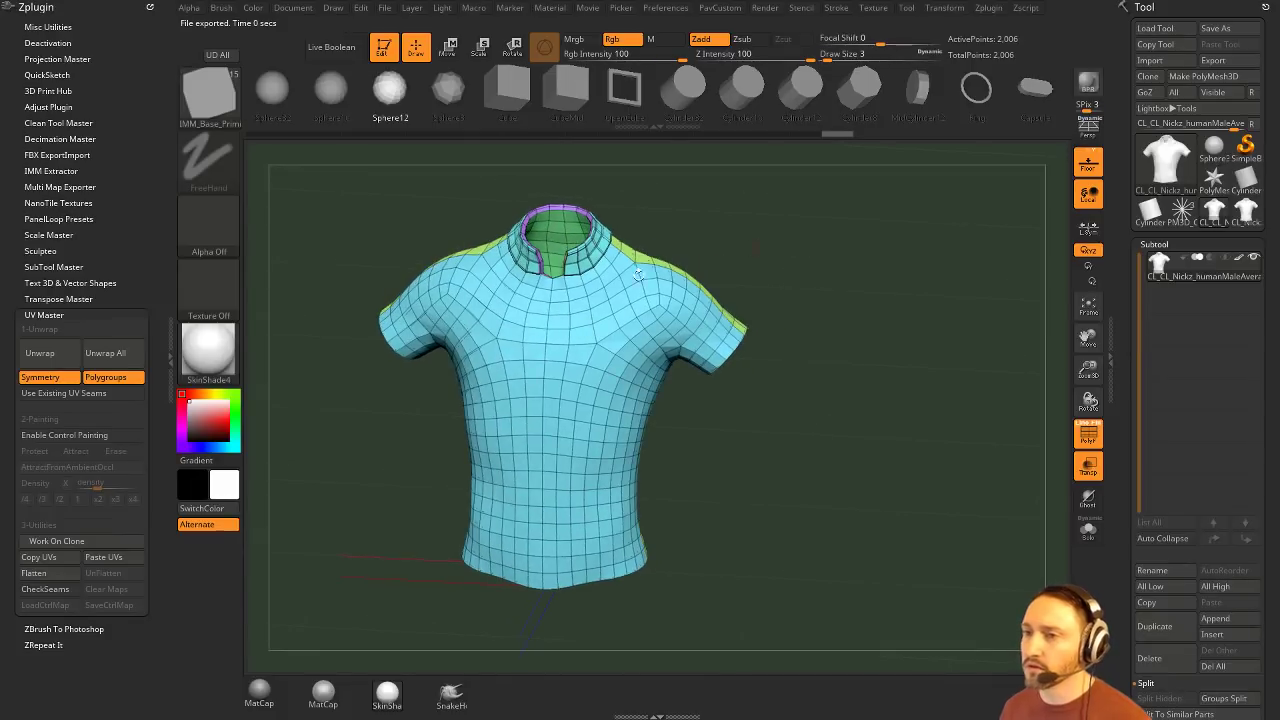
click(40, 573)
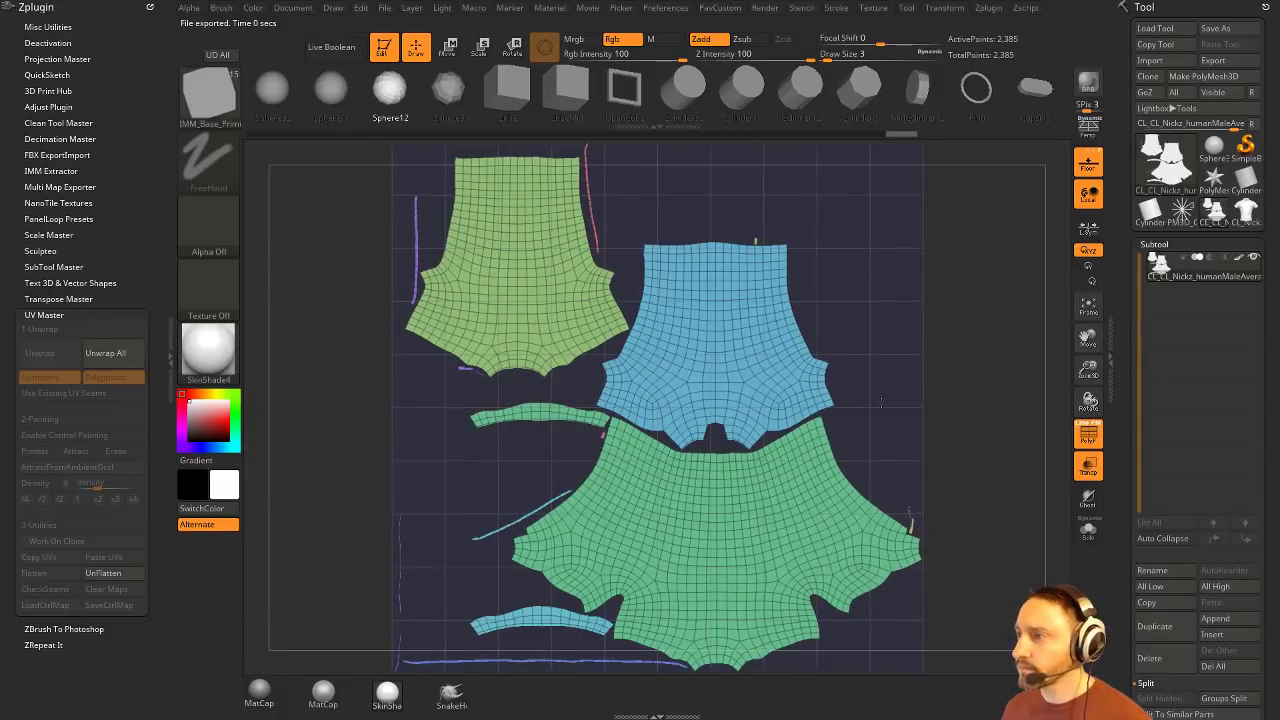
Step: Isolate the large dark-green UV island by masking the others, shrink it beside the remaining islands, and invert the mask
mouse_move(912, 410)
alt+mouse_down()
mouse_move(923, 400)
mouse_move(867, 386)
alt+mouse_up()
key(w)
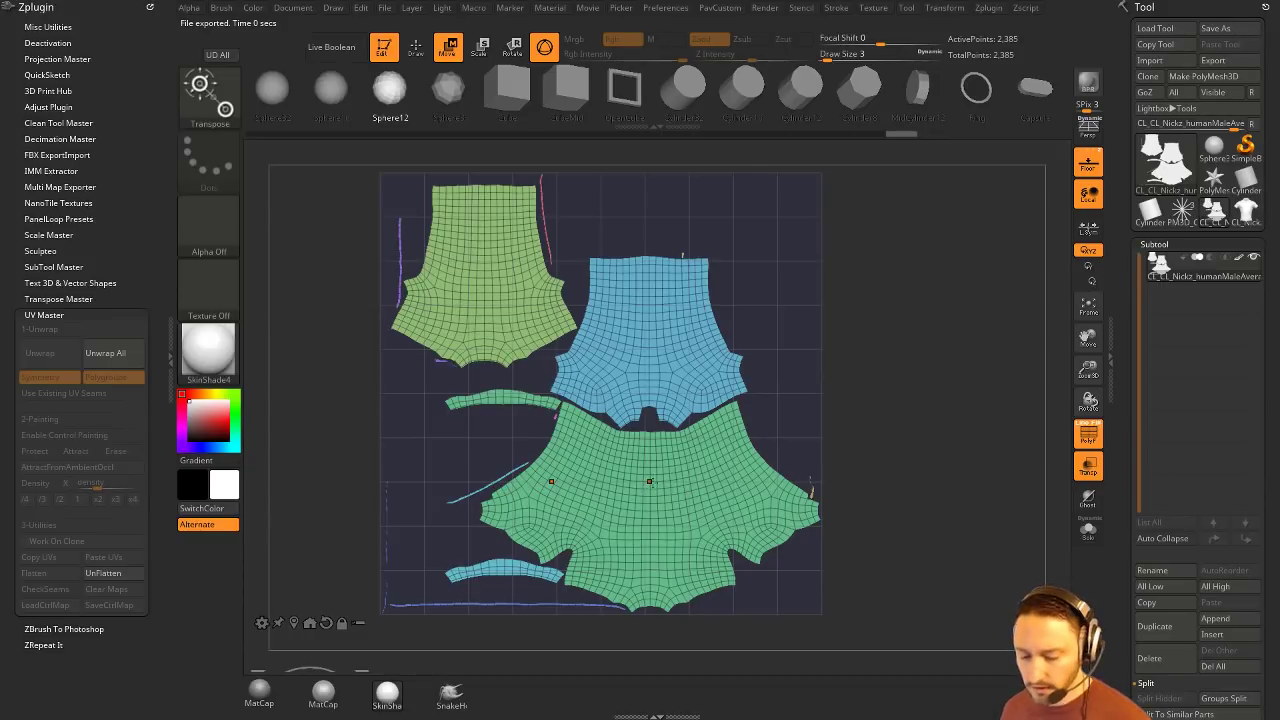
ctrl+click(651, 489)
alt+right_drag(700, 477, 668, 451)
drag(622, 462, 549, 450)
drag(674, 411, 772, 486)
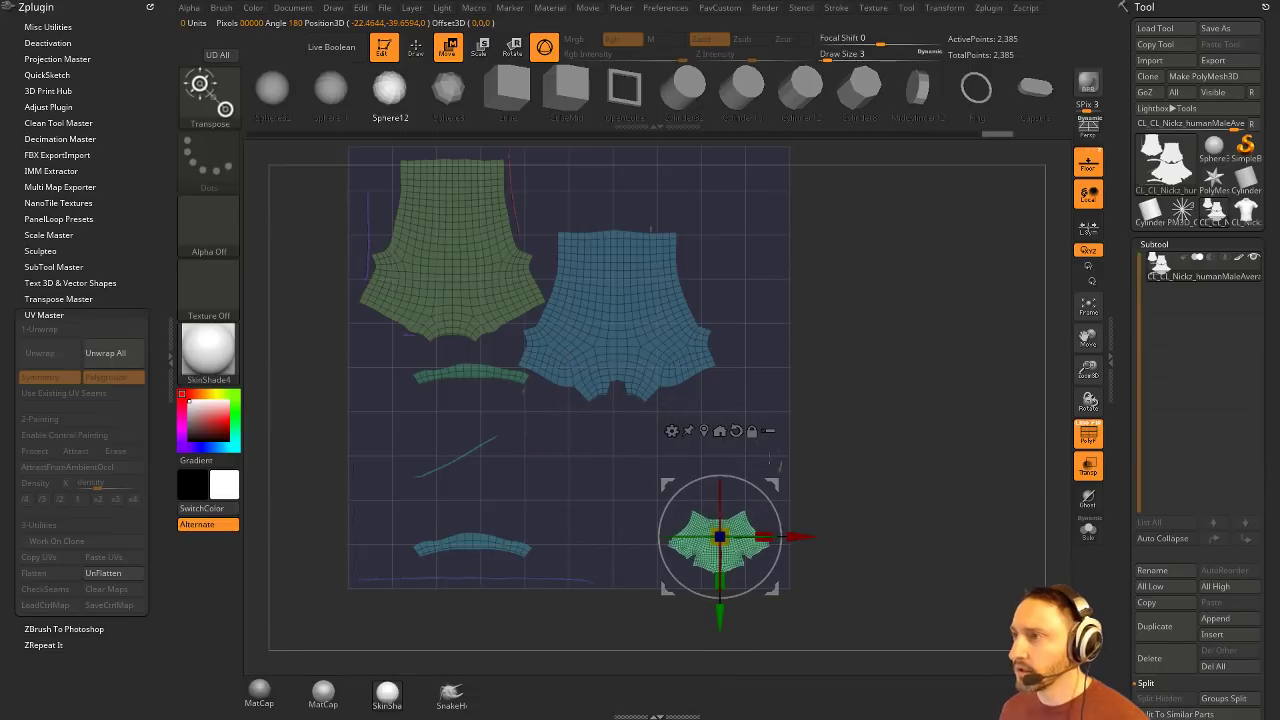
ctrl+click(858, 318)
alt+drag(775, 296, 776, 331)
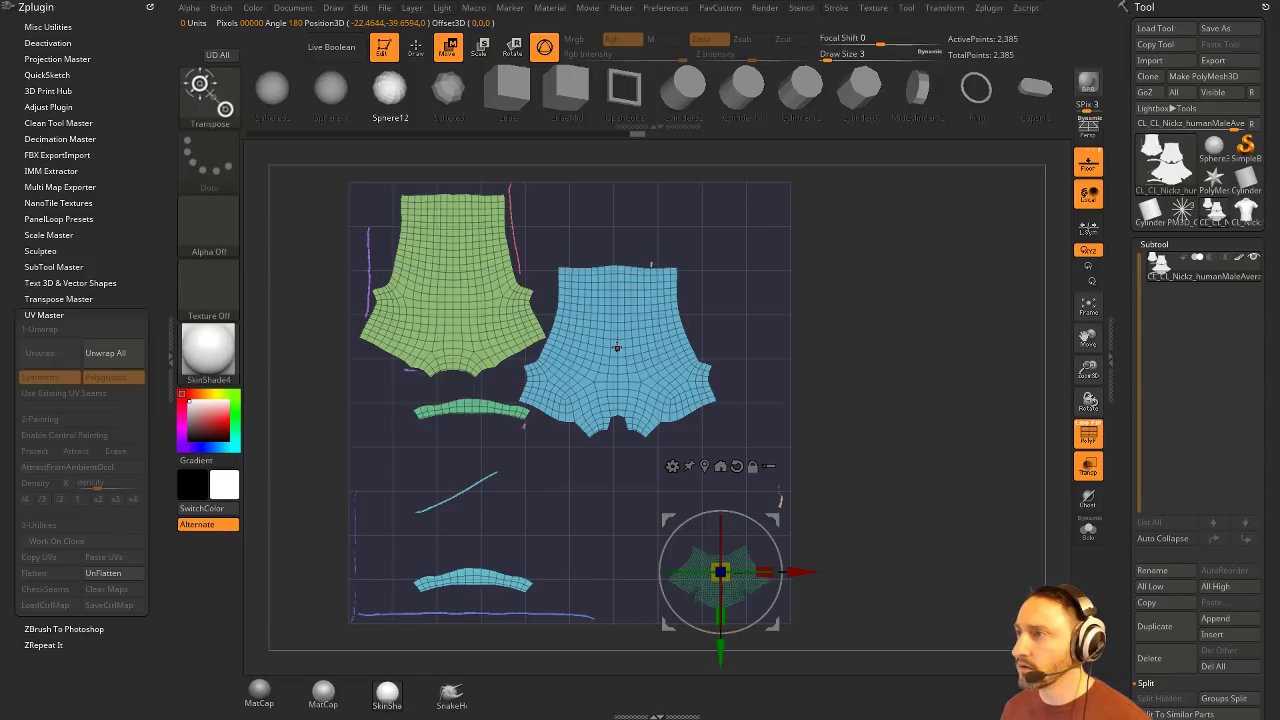
Step: Scale and move the unmasked UV islands past the edges of the UV tile, and clear the mask
alt+click(617, 348)
alt+click(618, 347)
alt+click(618, 348)
drag(619, 348, 788, 341)
alt+drag(906, 354, 852, 309)
mouse_move(708, 361)
mouse_down()
mouse_move(776, 332)
mouse_move(808, 281)
mouse_up()
ctrl+drag(908, 312, 925, 327)
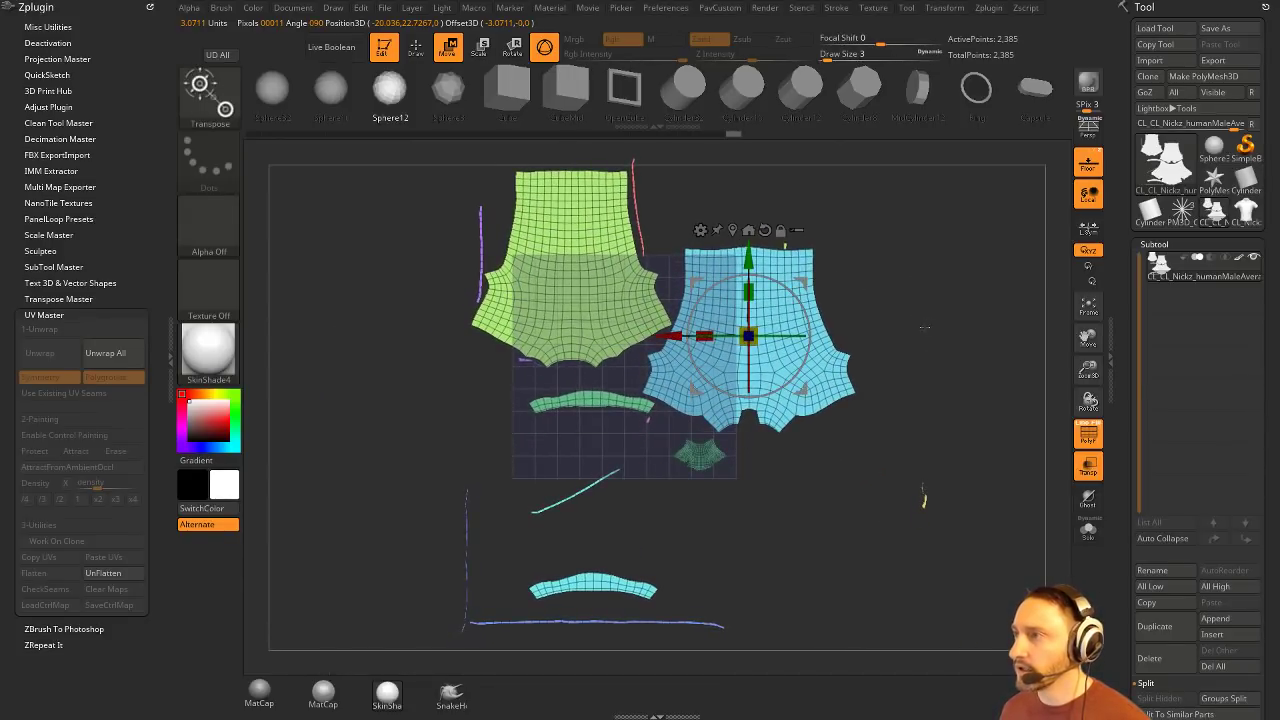
Step: Unflatten the shirt and flatten it again to refit the enlarged islands inside the UV tile
key(q)
click(101, 572)
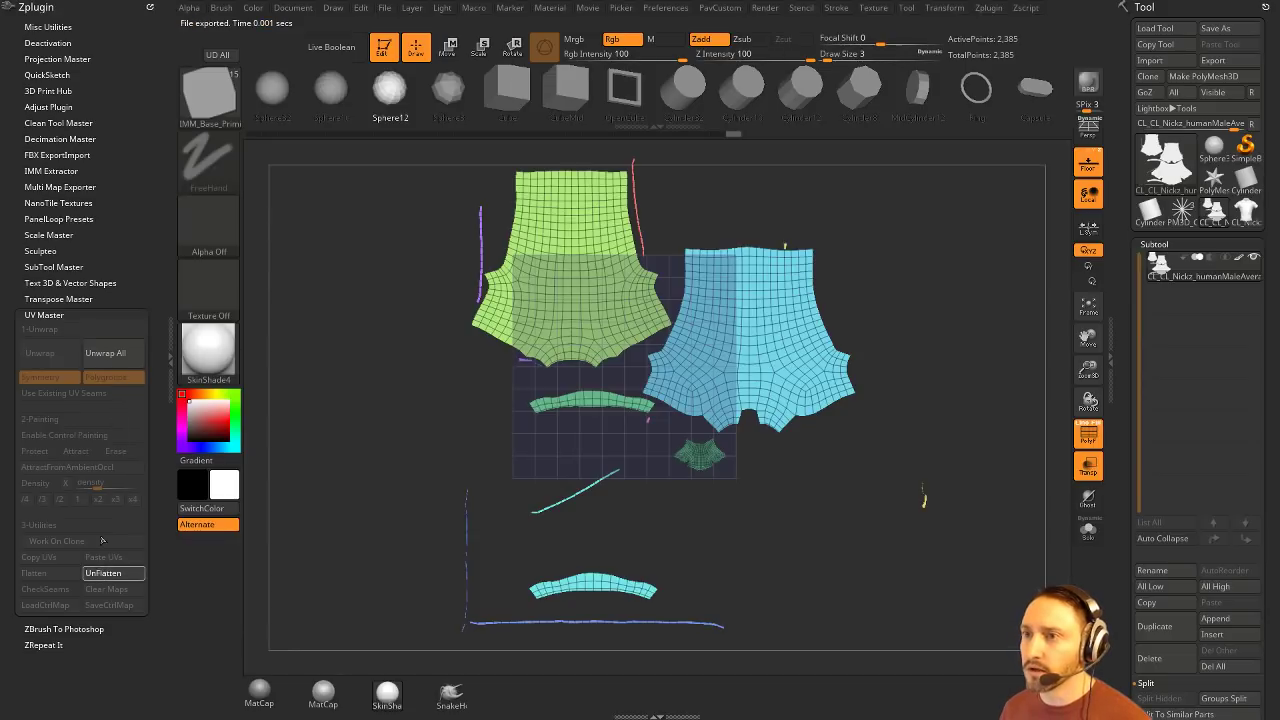
click(48, 576)
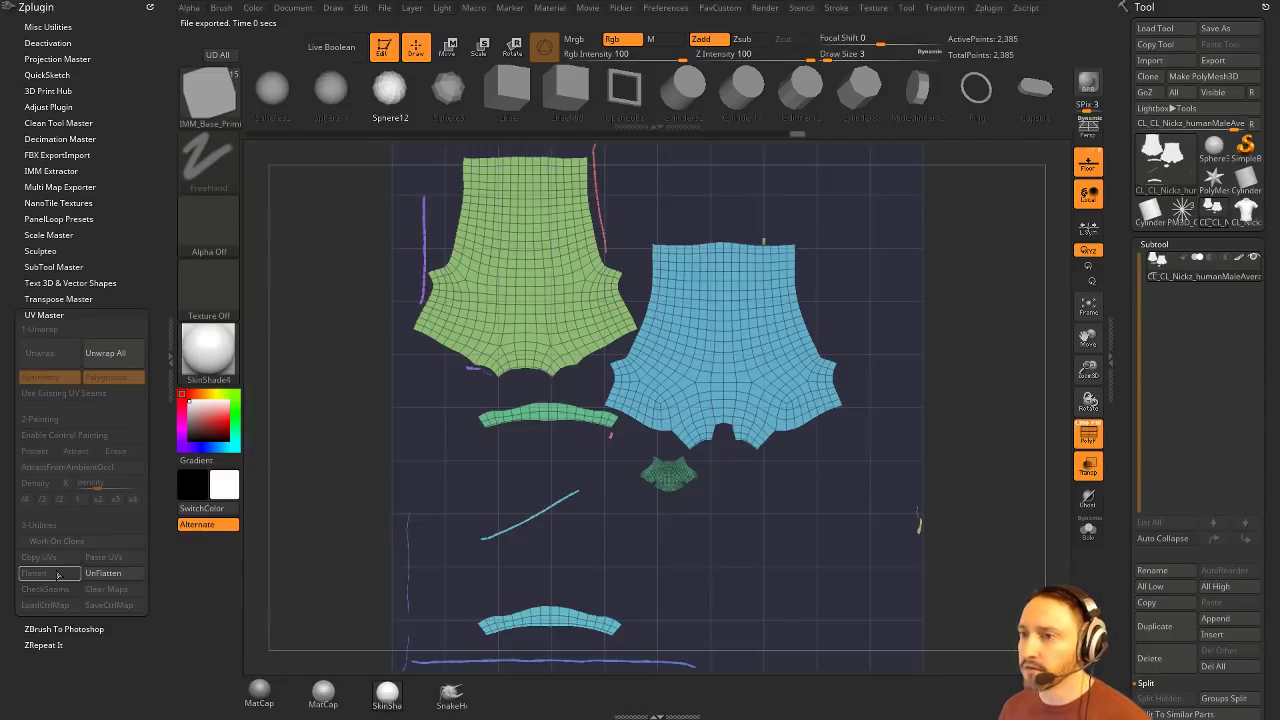
key(f)
alt+drag(903, 282, 885, 296)
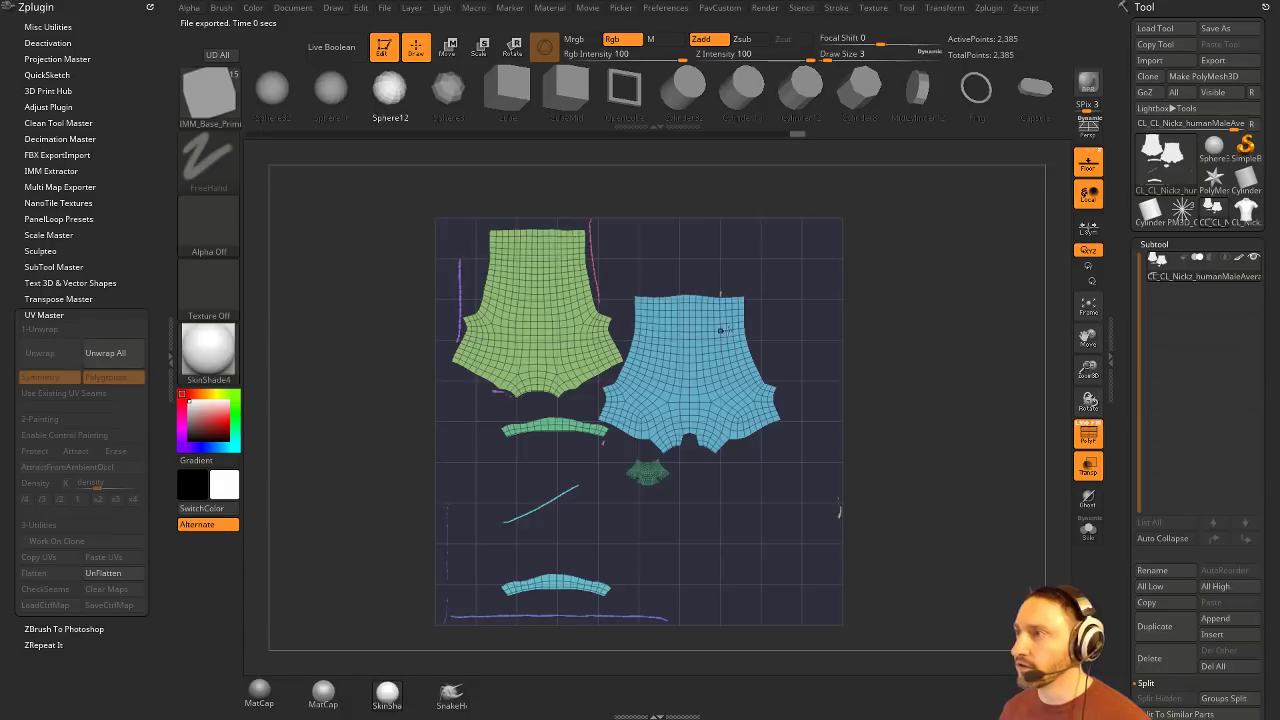
alt+drag(855, 345, 860, 320)
Step: Move the blue front island to the UV tile's upper right corner, place the light-green back island below it, and clear the mask
key(w)
ctrl+click(684, 325)
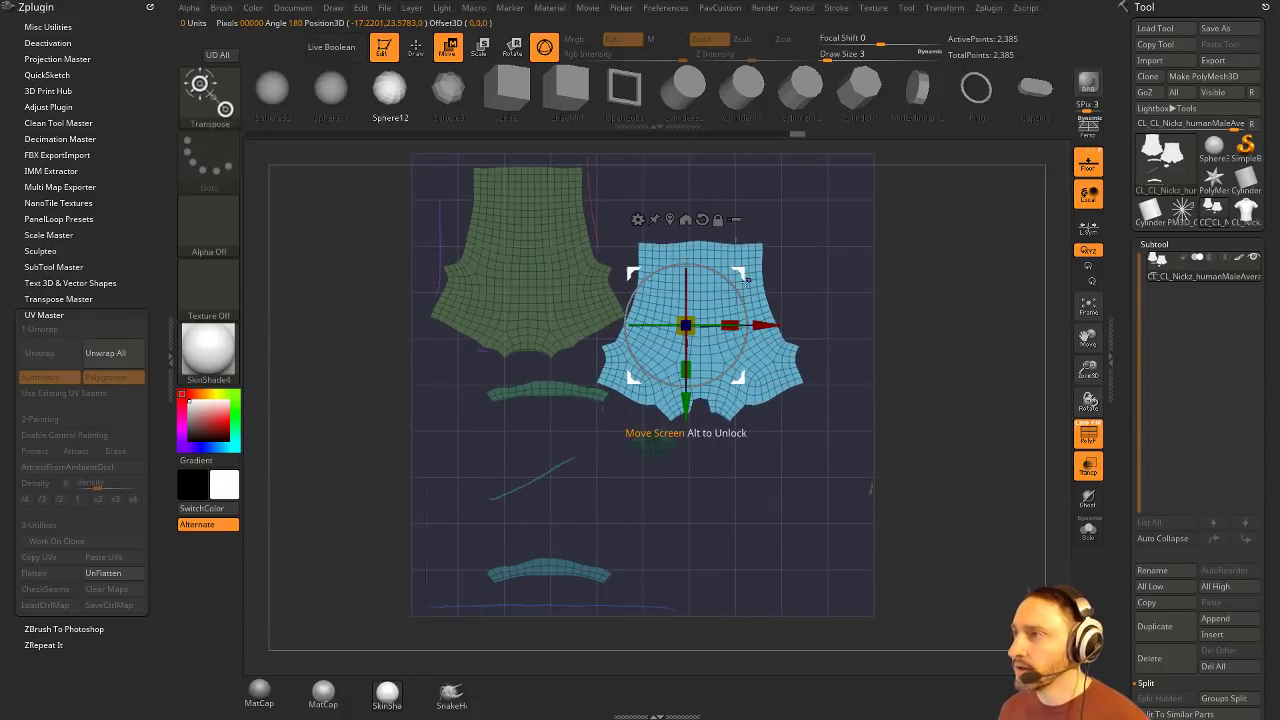
drag(685, 325, 750, 248)
drag(815, 194, 811, 199)
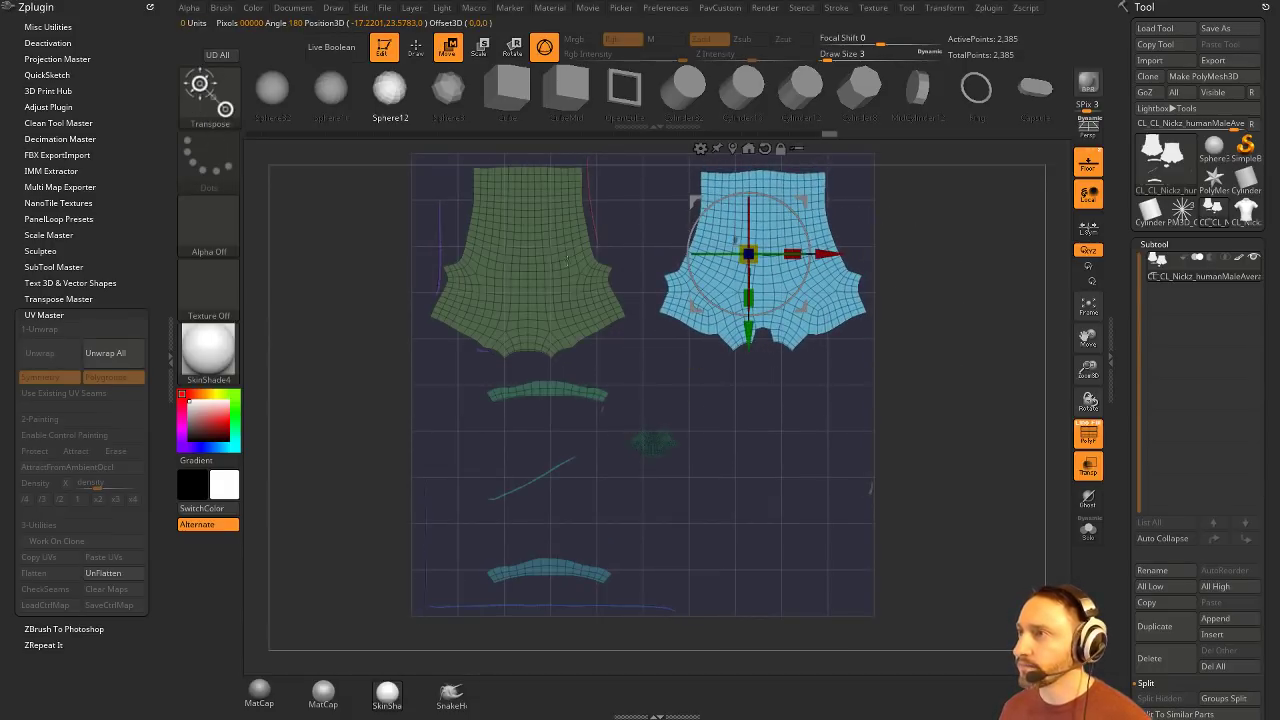
ctrl+click(535, 255)
drag(581, 219, 810, 435)
ctrl+drag(890, 405, 915, 430)
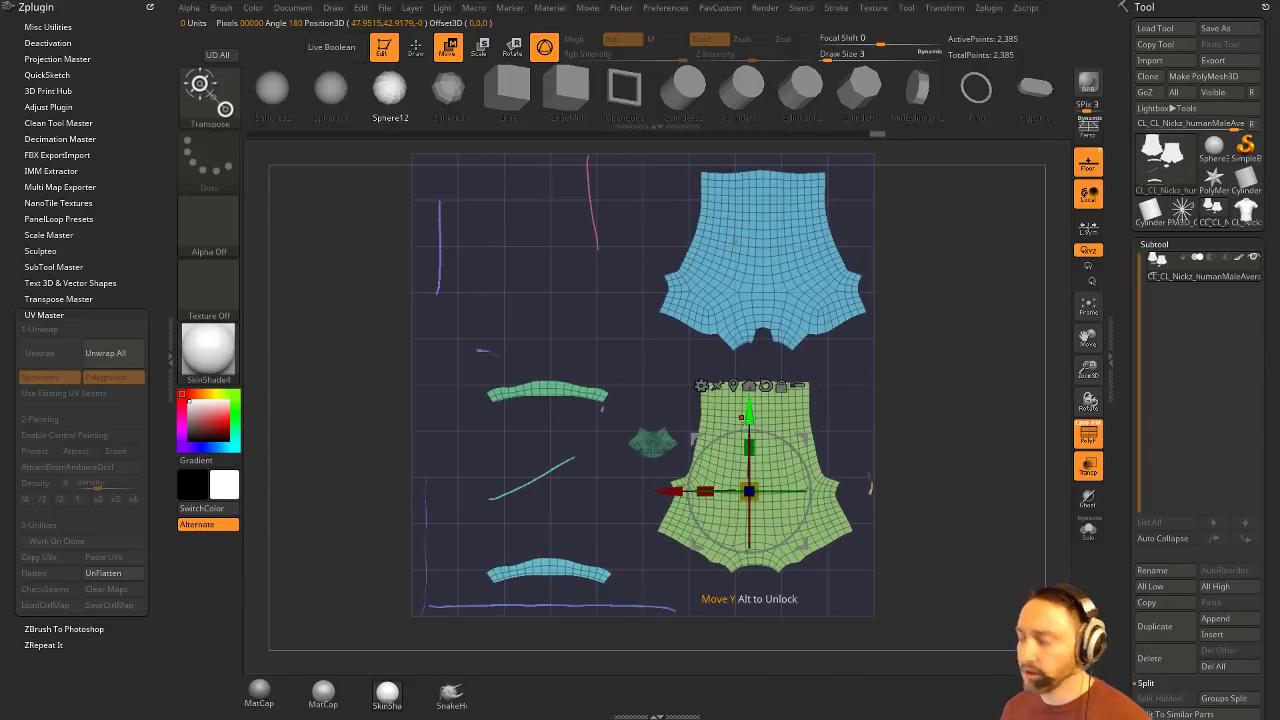
Step: Switch from the gizmo to the Transpose line, set Mask By Polygroups to 100, and clear the island mask
key(y)
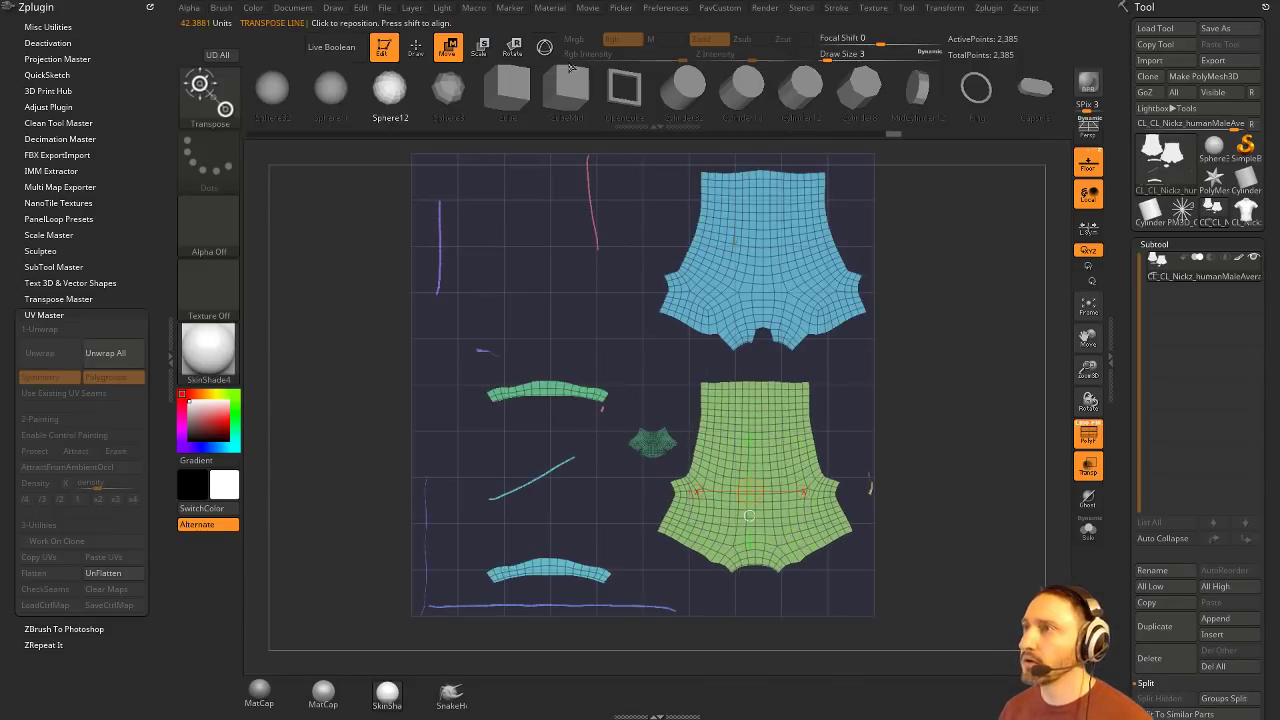
ctrl+click(732, 260)
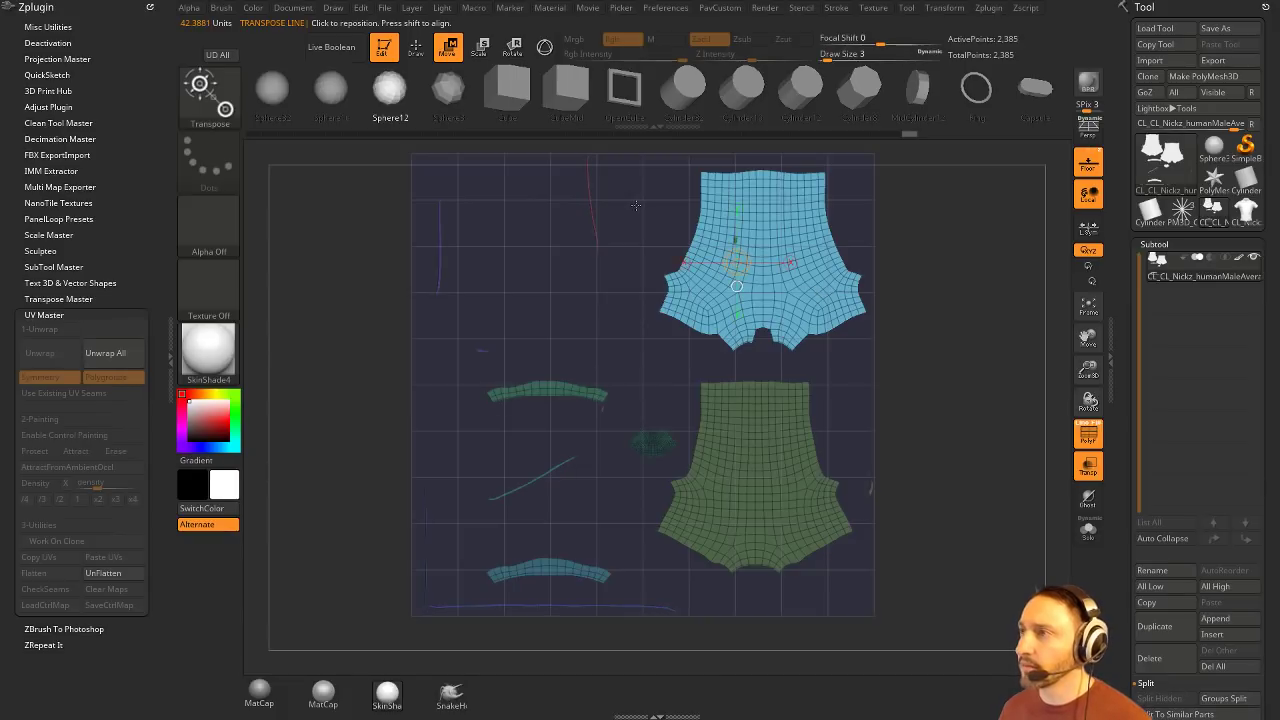
click(221, 7)
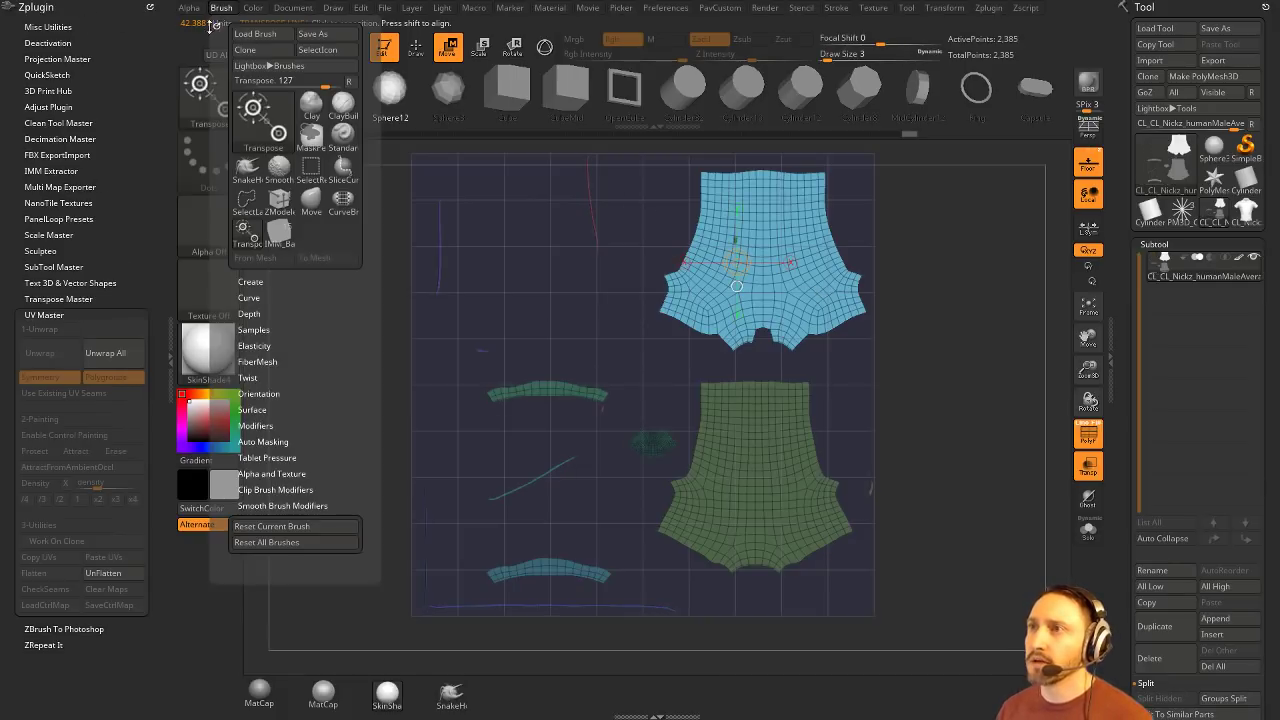
click(214, 24)
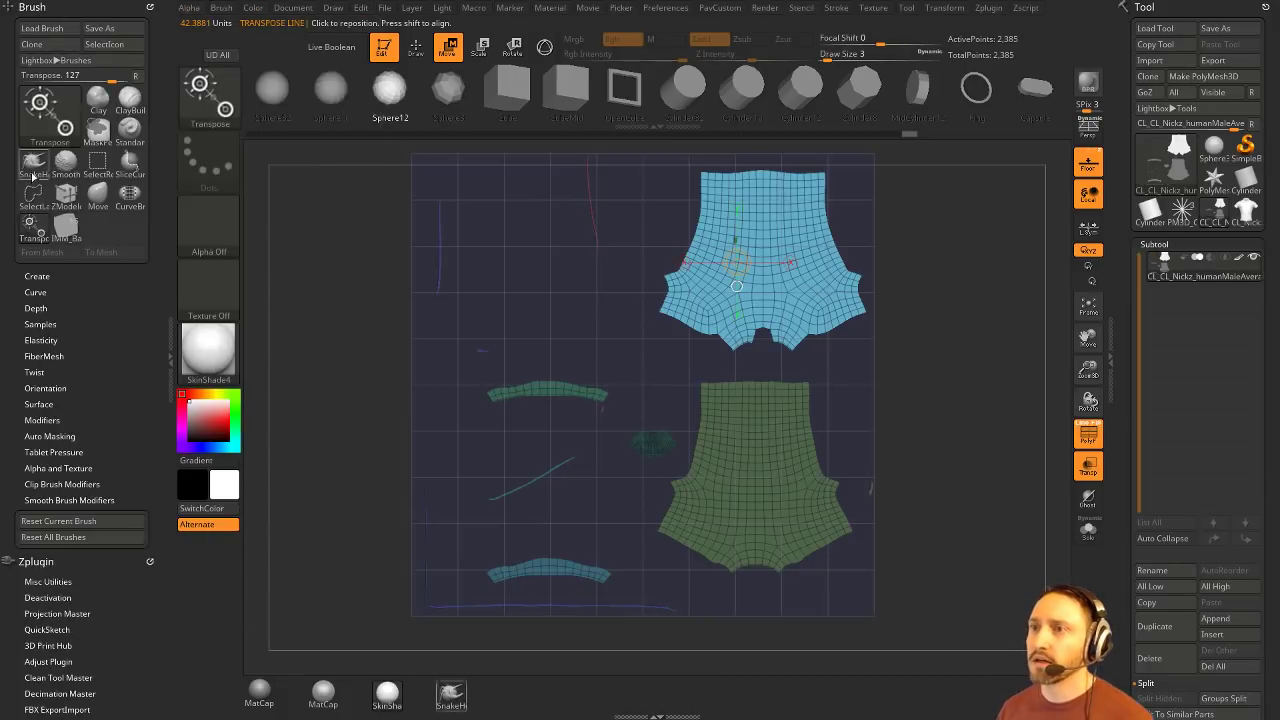
click(50, 436)
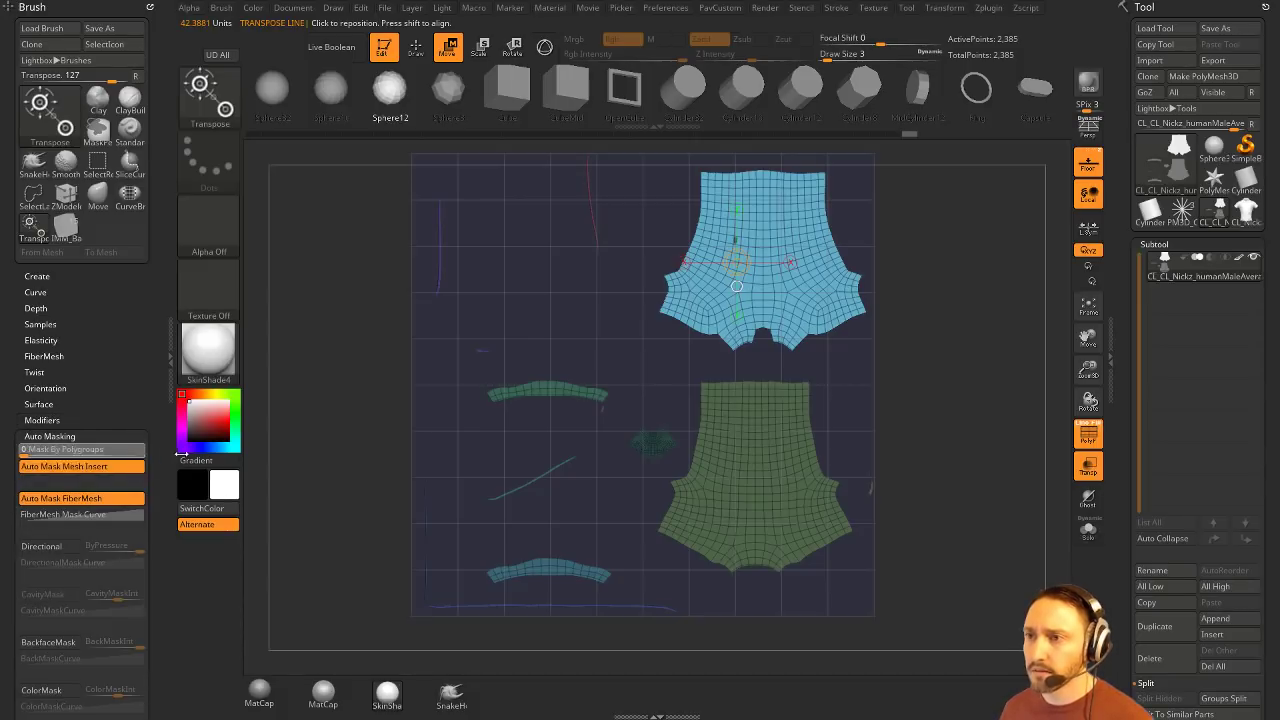
drag(30, 452, 154, 457)
mouse_move(525, 295)
ctrl+mouse_down()
mouse_move(619, 380)
mouse_move(558, 342)
mouse_move(569, 281)
ctrl+mouse_up()
Step: Move the green and blue collar strips next to the two large body islands using the Transpose line
mouse_move(558, 339)
mouse_down()
mouse_move(592, 303)
mouse_move(650, 318)
mouse_up()
drag(549, 565, 599, 469)
mouse_move(597, 524)
mouse_down()
mouse_move(619, 285)
mouse_move(631, 290)
mouse_up()
Step: Return to Draw mode with the Move brush and set the Draw Size to 1
key(q)
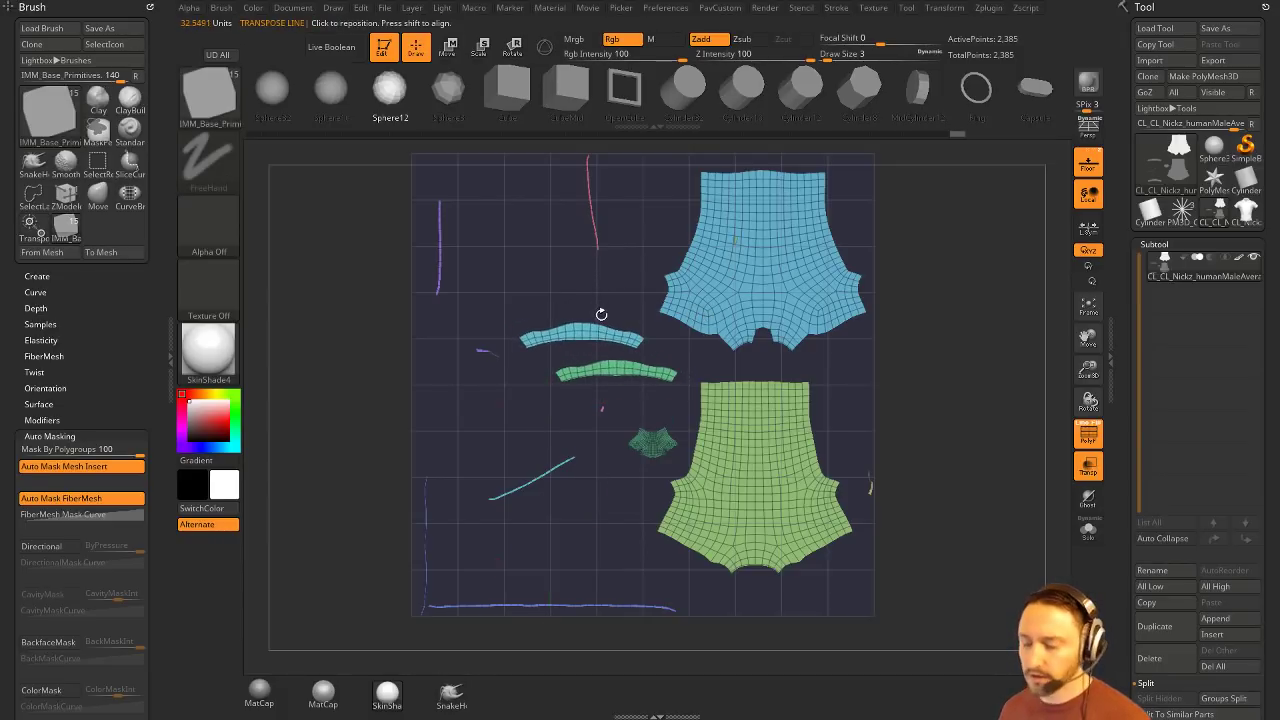
key(b)
key(m)
key(v)
key(s)
drag(602, 303, 518, 301)
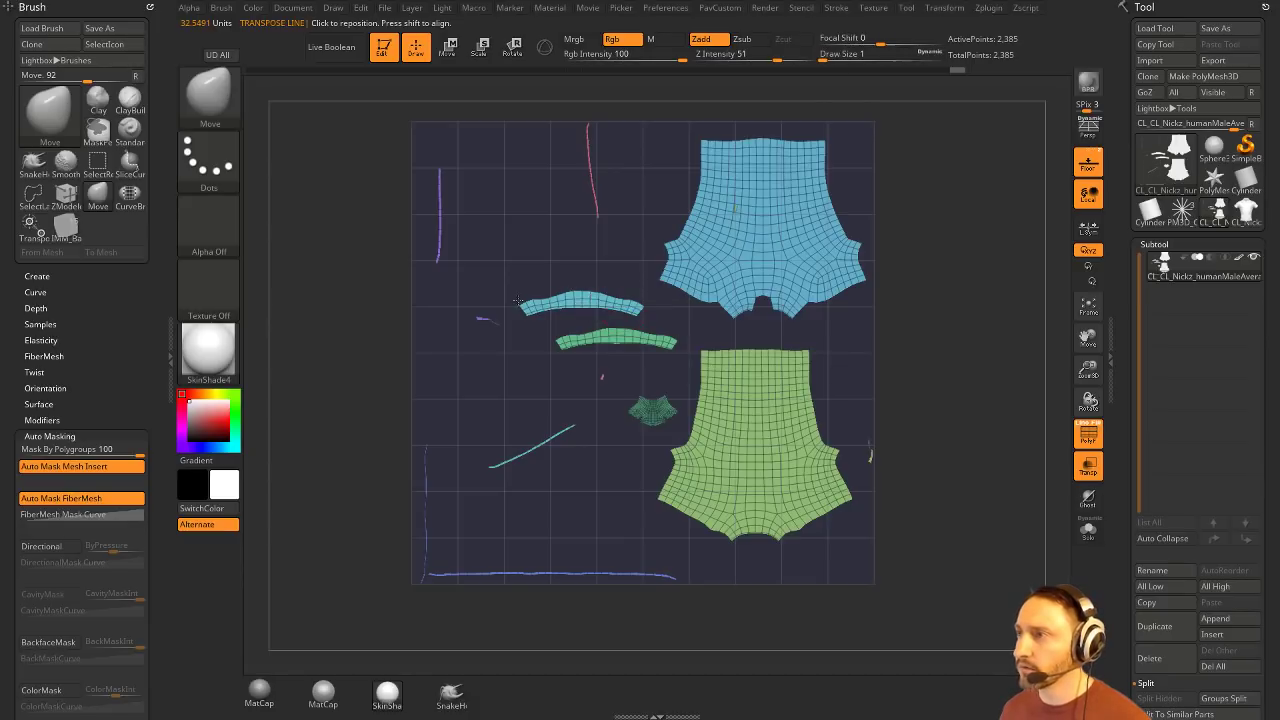
Step: Pull the thin purple, red, teal and blue strip islands closer to the body islands with the Move brush
drag(590, 178, 606, 225)
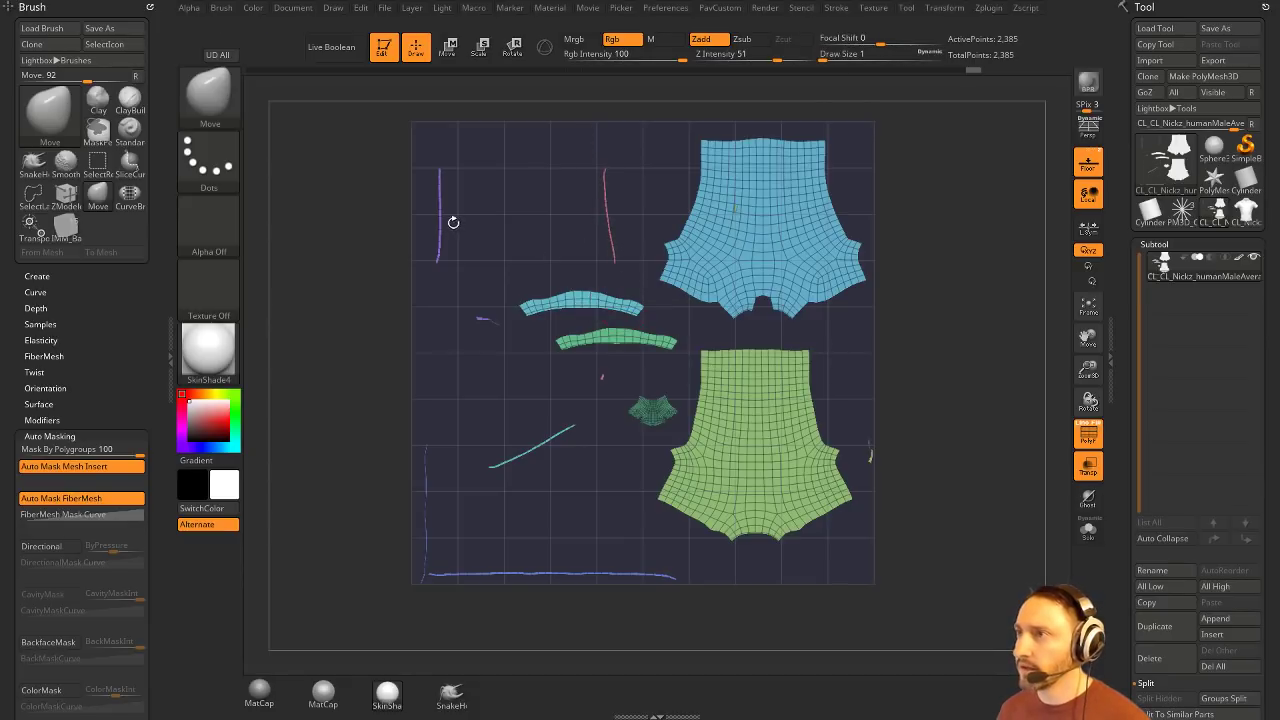
drag(461, 228, 593, 232)
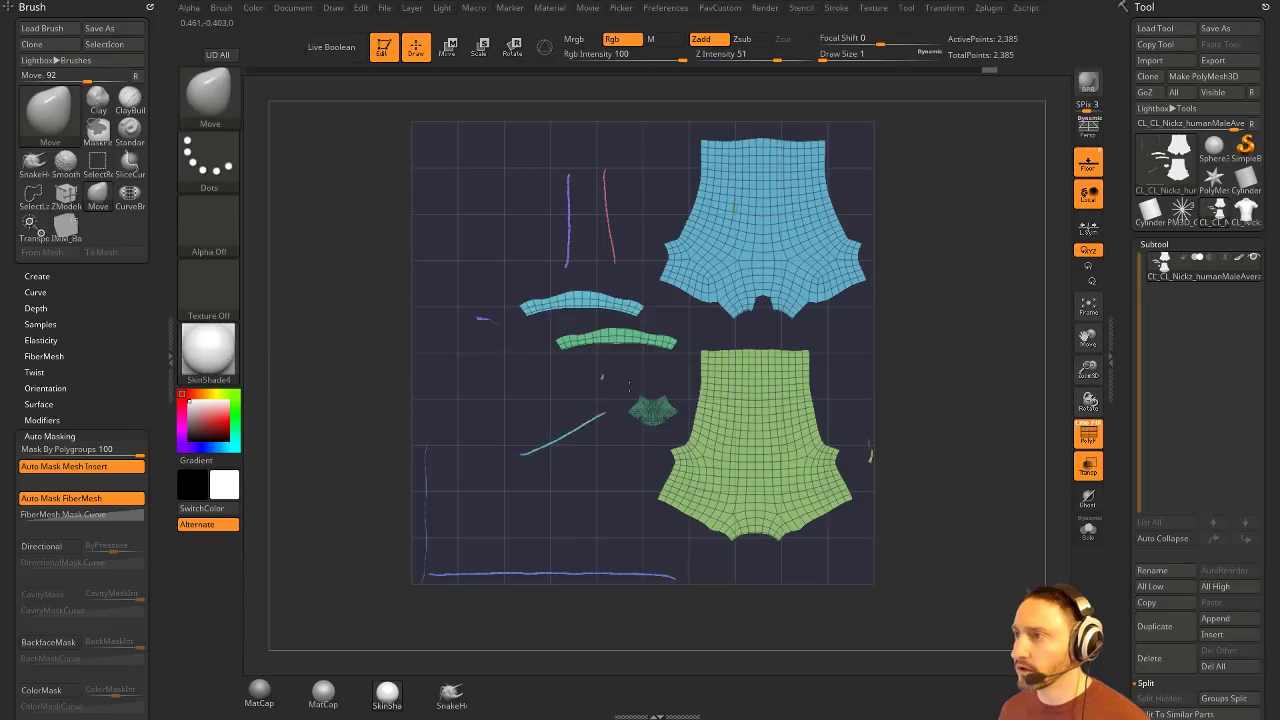
drag(600, 416, 632, 382)
drag(556, 575, 600, 416)
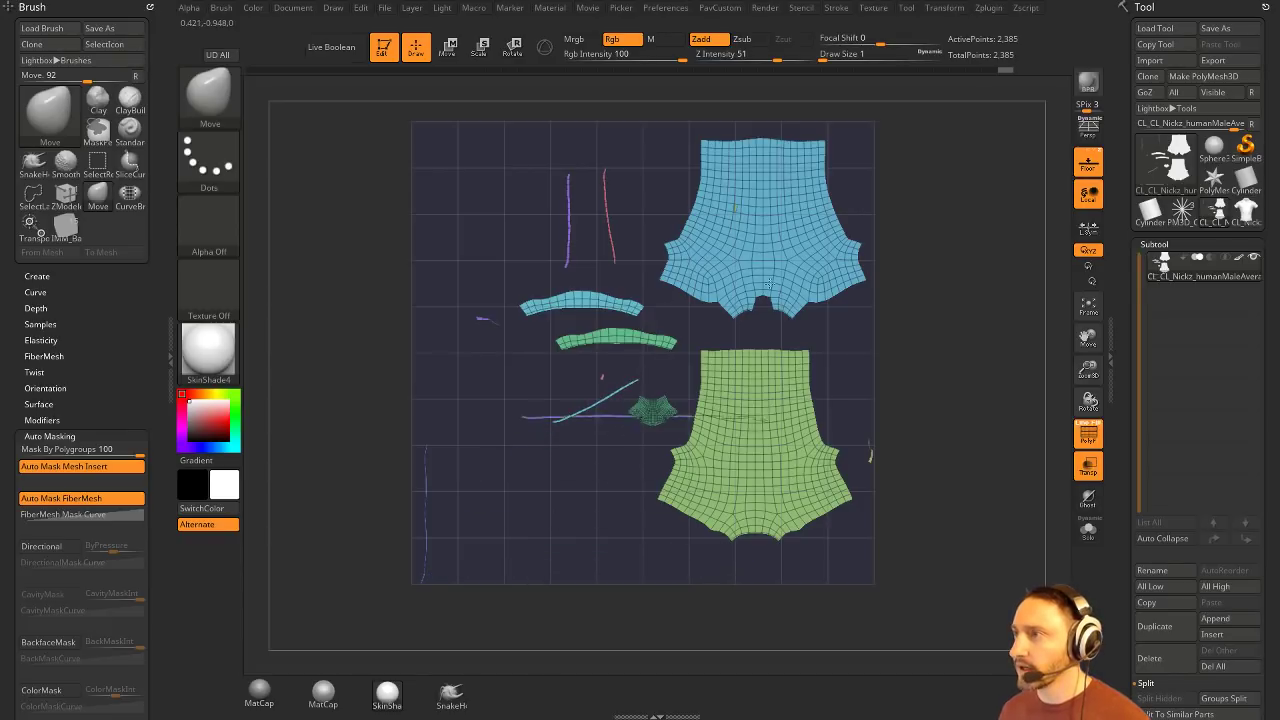
mouse_move(769, 283)
mouse_down()
mouse_move(662, 288)
mouse_move(632, 453)
mouse_move(863, 546)
mouse_up()
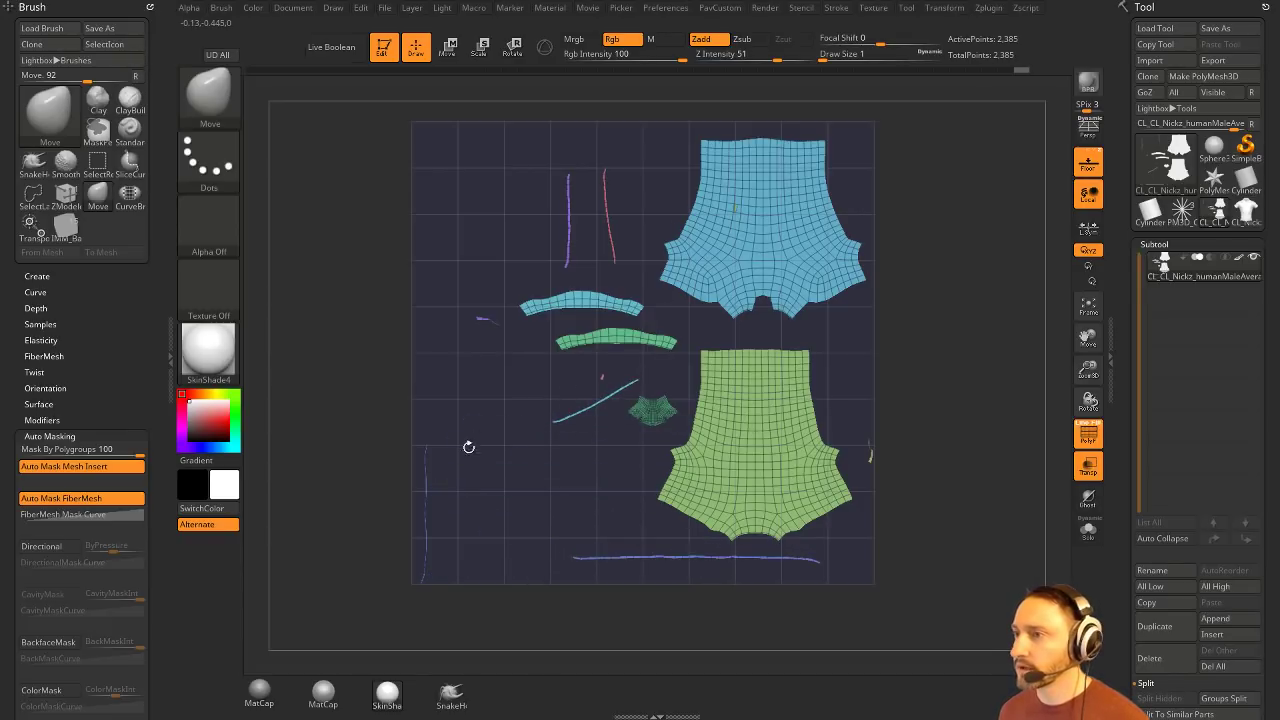
drag(574, 371, 600, 377)
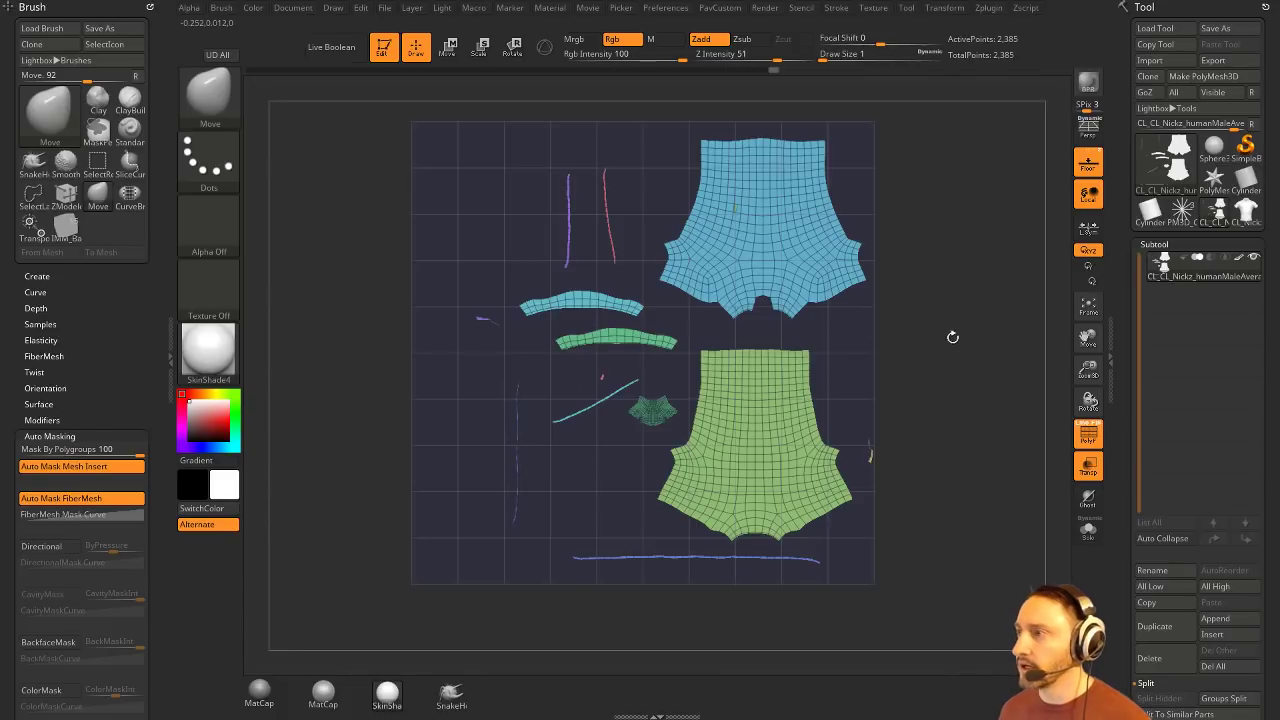
Step: Reposition the tiny yellow sliver islands, placing one beside the light-green island and one off the blue front island
drag(818, 382, 809, 375)
alt+drag(944, 389, 879, 414)
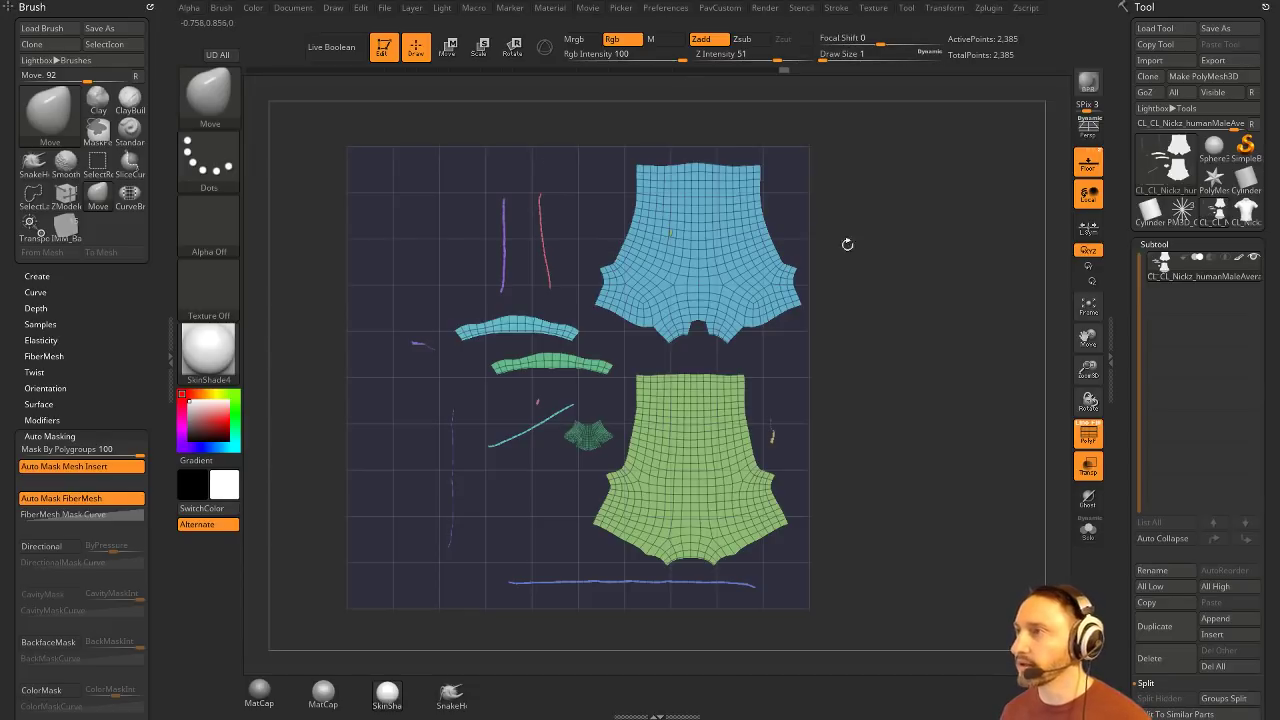
alt+drag(847, 245, 831, 252)
mouse_move(892, 312)
mouse_down()
mouse_move(843, 314)
mouse_move(878, 320)
mouse_up()
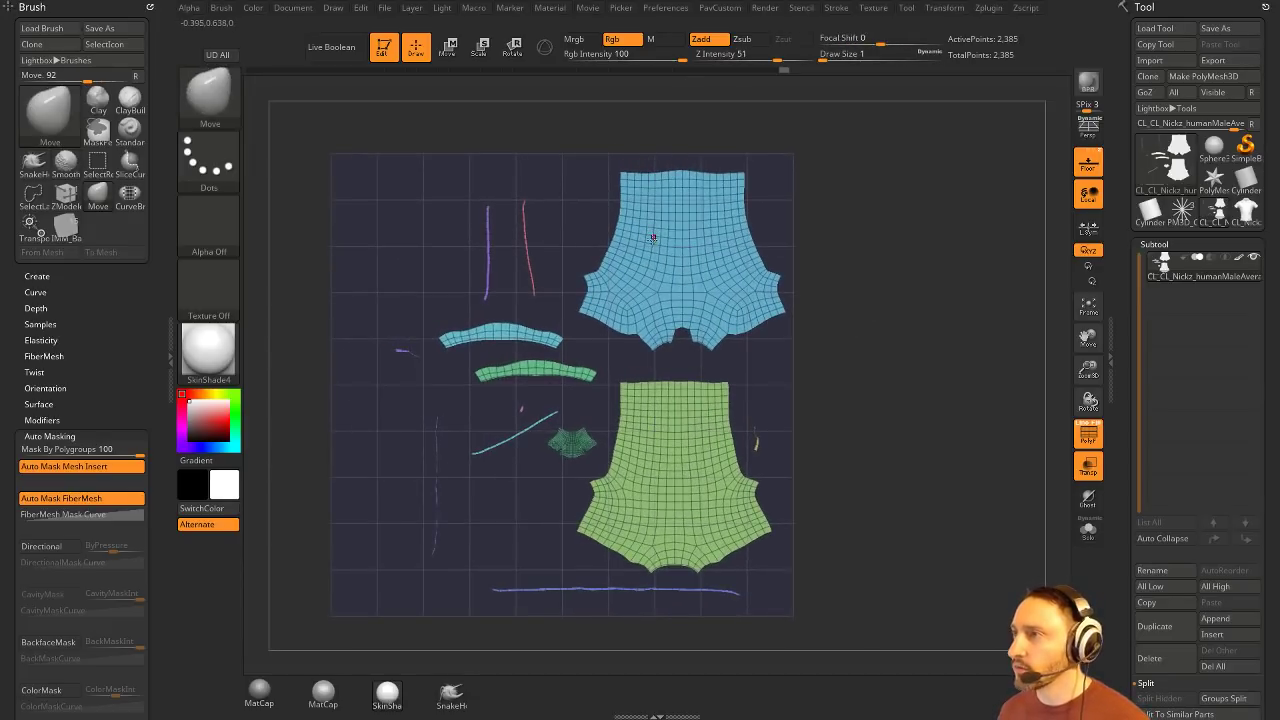
alt+drag(502, 226, 534, 226)
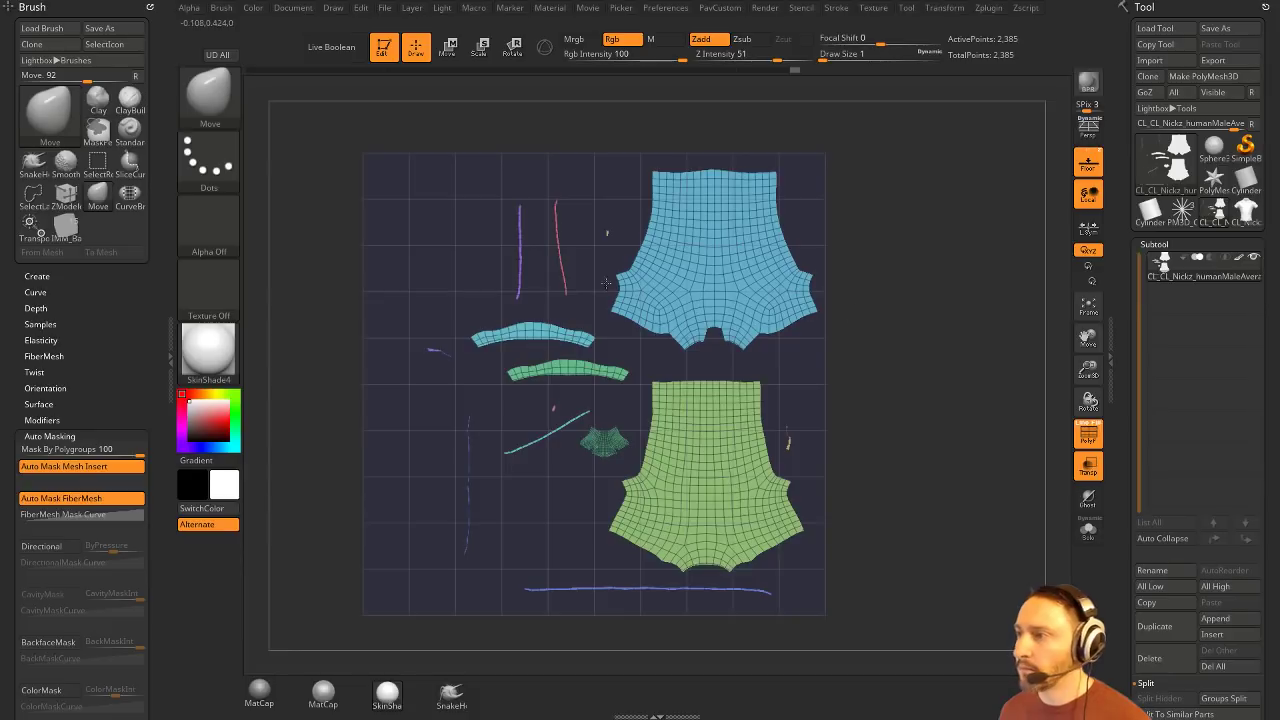
Step: Return the shirt to its 3D form and flatten it again to apply the rearranged UV layout
scroll(108, 396, down, 10)
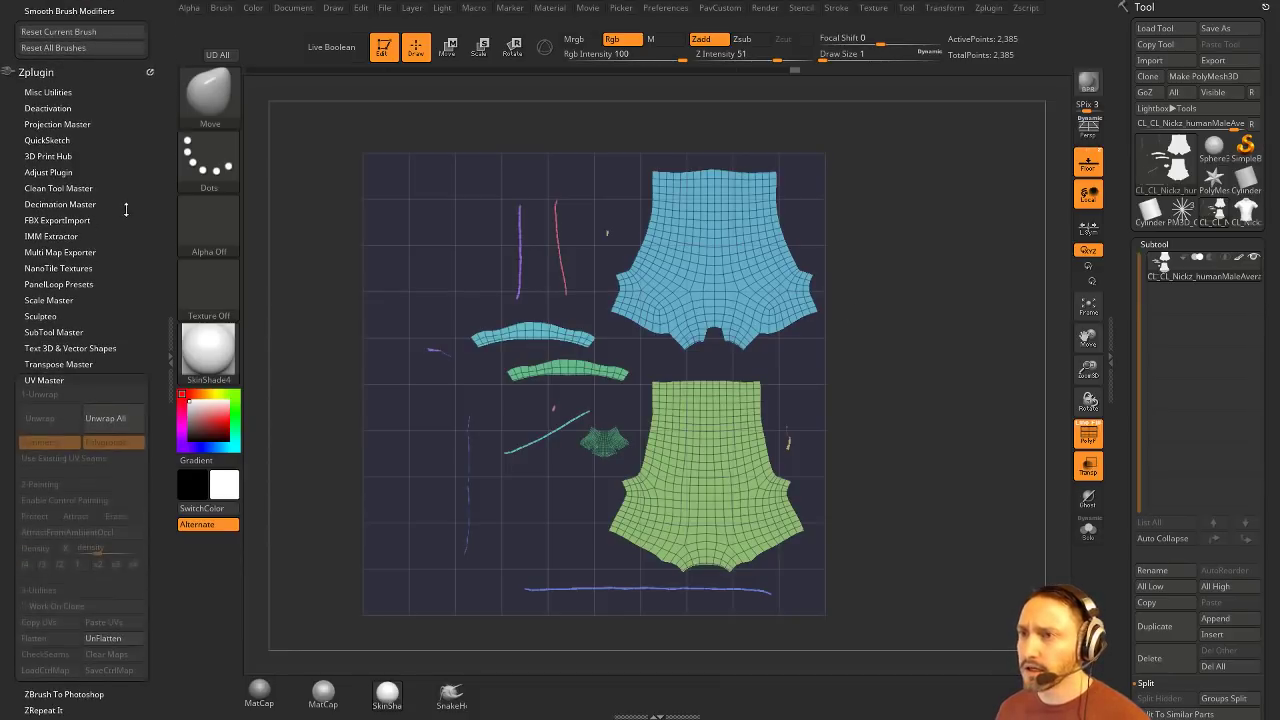
click(88, 645)
click(34, 644)
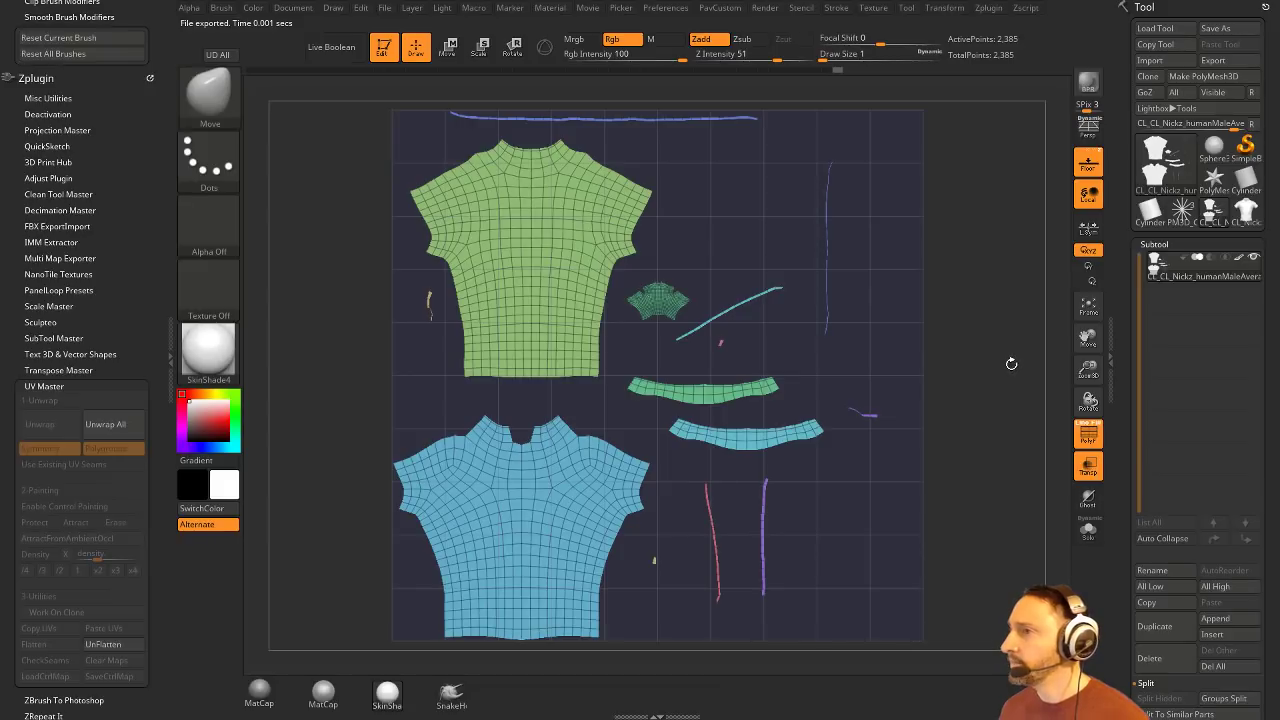
Step: Return the UV clone to its 3D form, copy its UVs, and paste them onto the original shirt tool
click(104, 644)
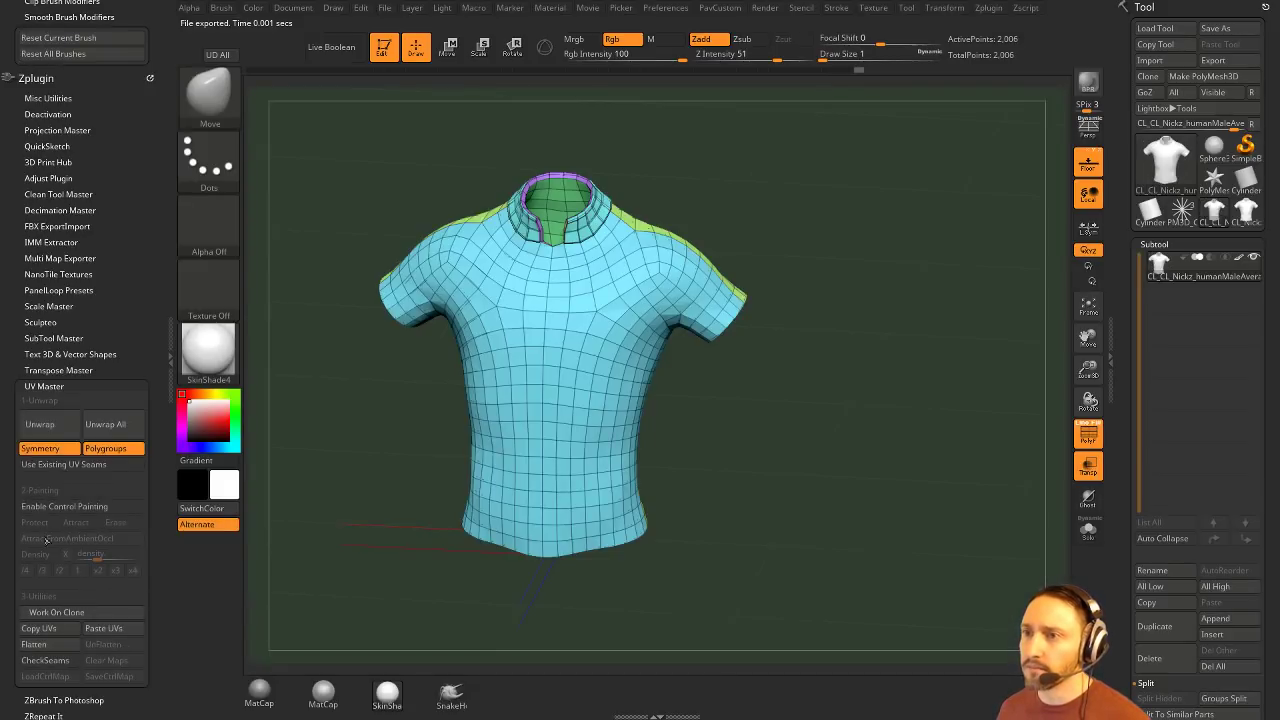
click(57, 630)
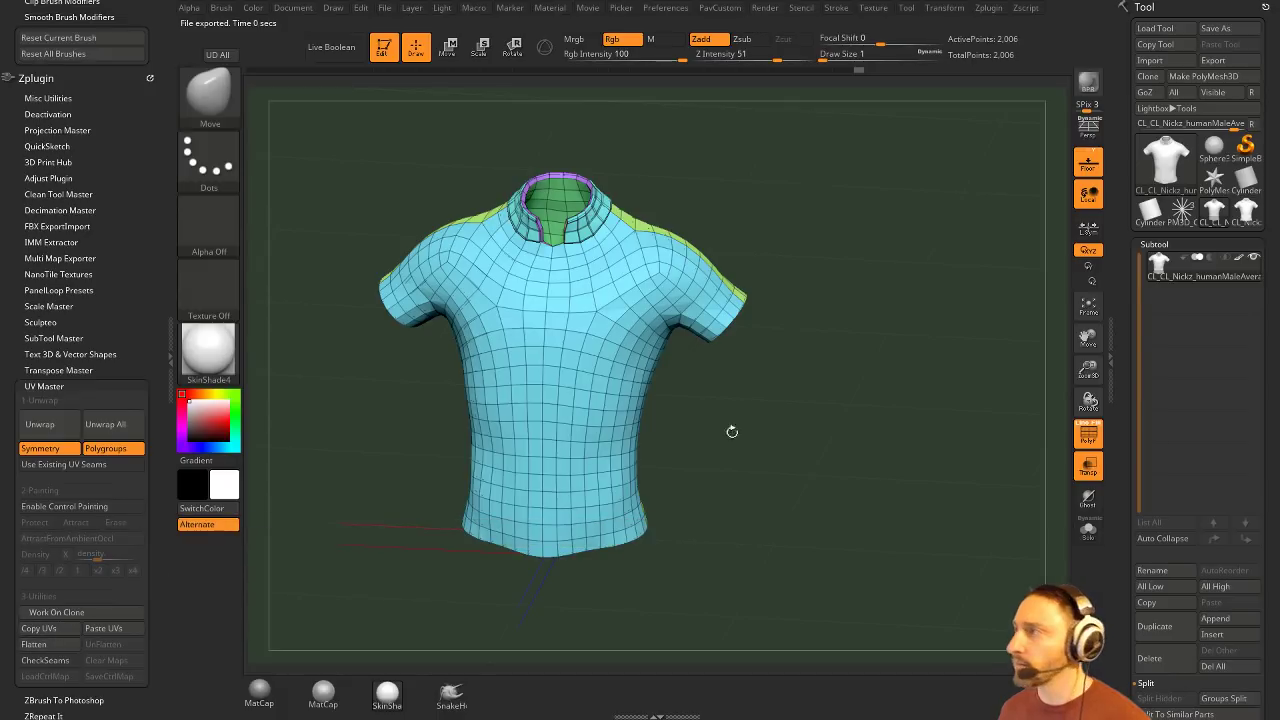
click(1245, 210)
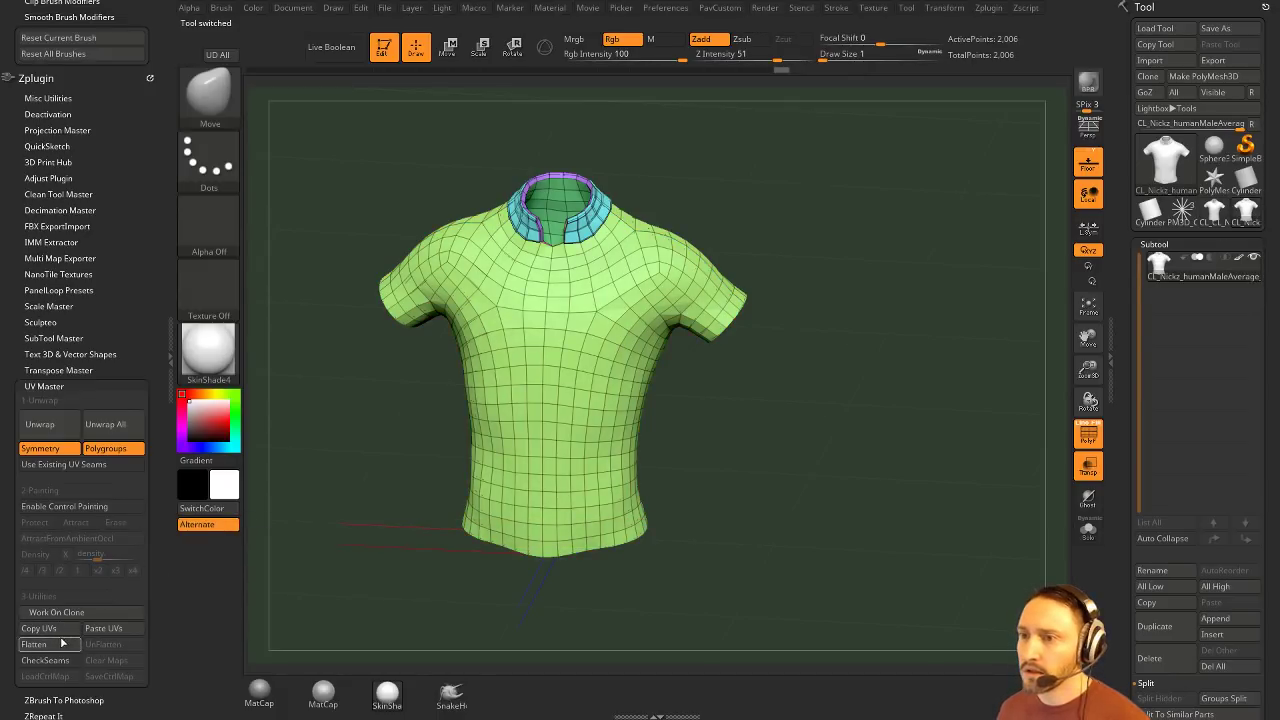
click(97, 628)
drag(888, 413, 1015, 421)
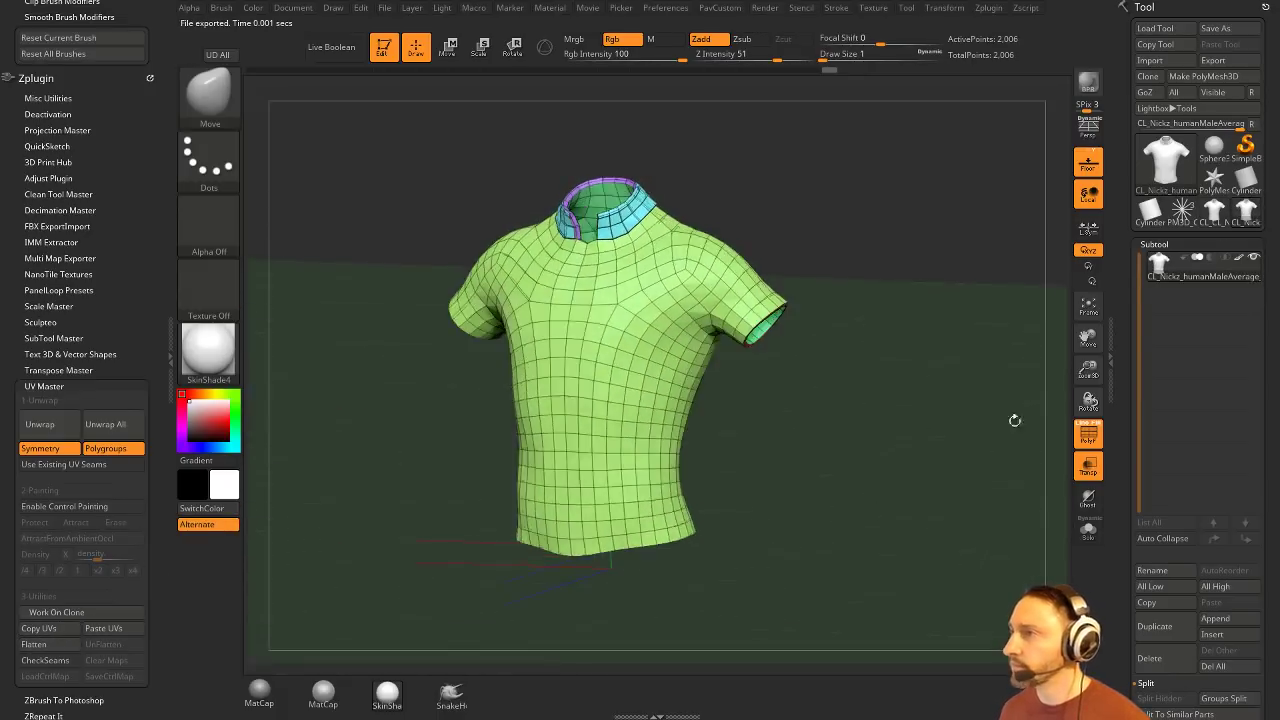
Step: Hide the shirt's polyframe and add surface noise with the NoisePlug Weave pattern
click(1090, 434)
scroll(1135, 210, down, 10)
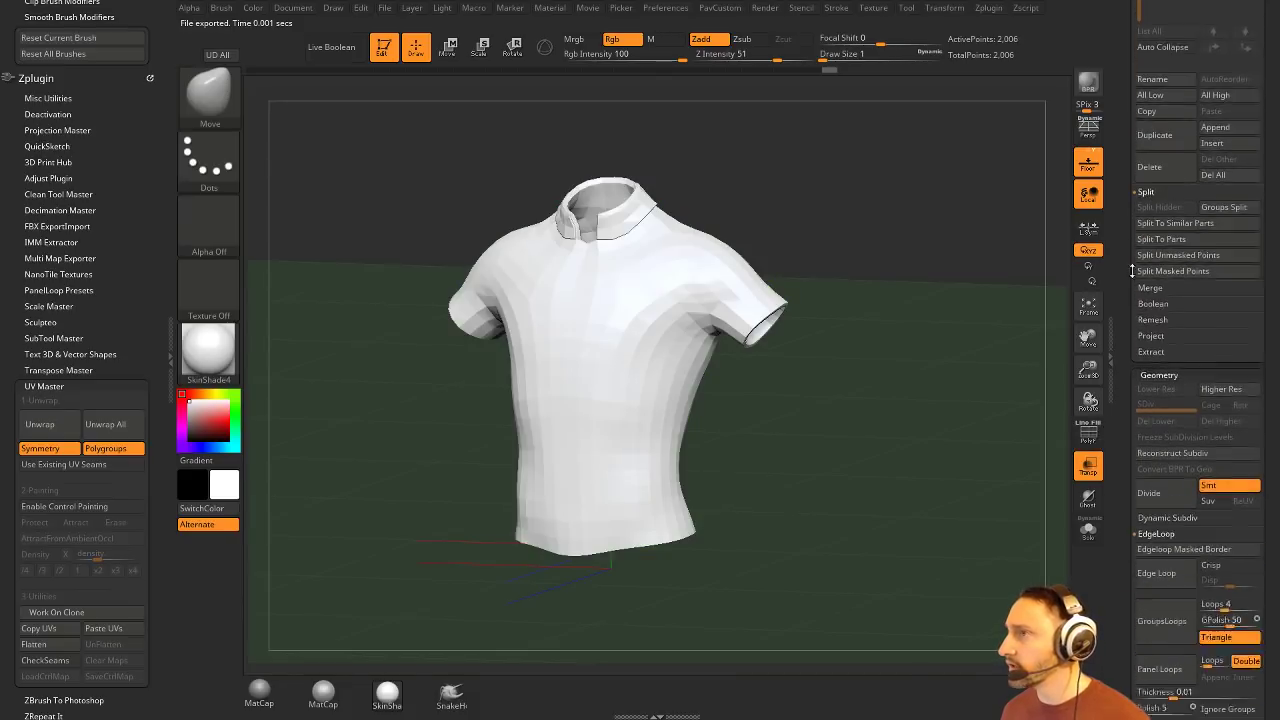
scroll(1135, 215, down, 10)
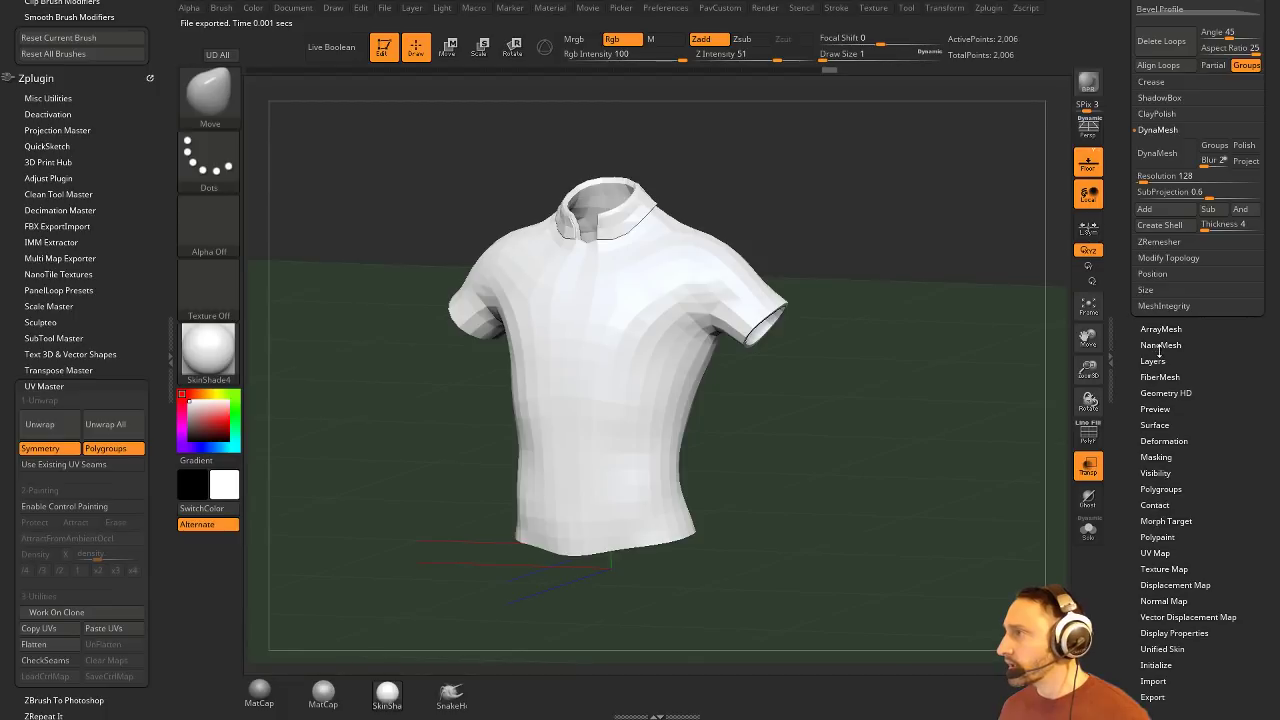
click(1155, 425)
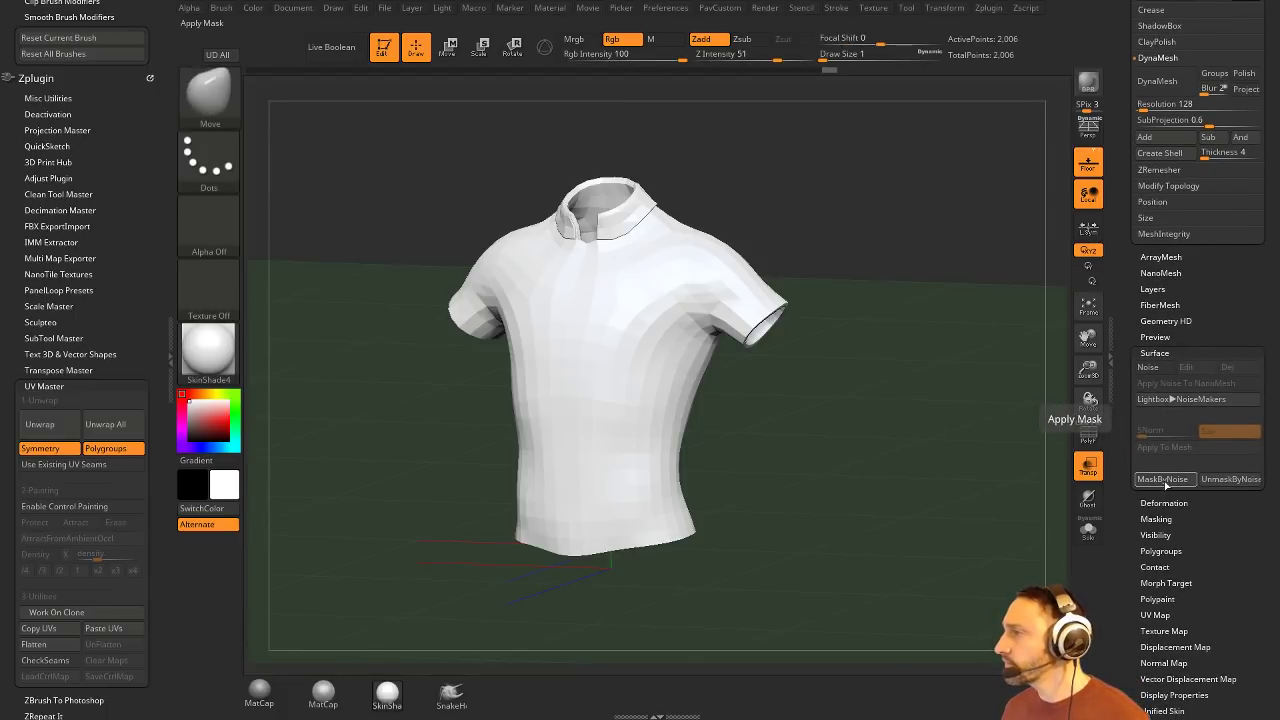
click(1148, 367)
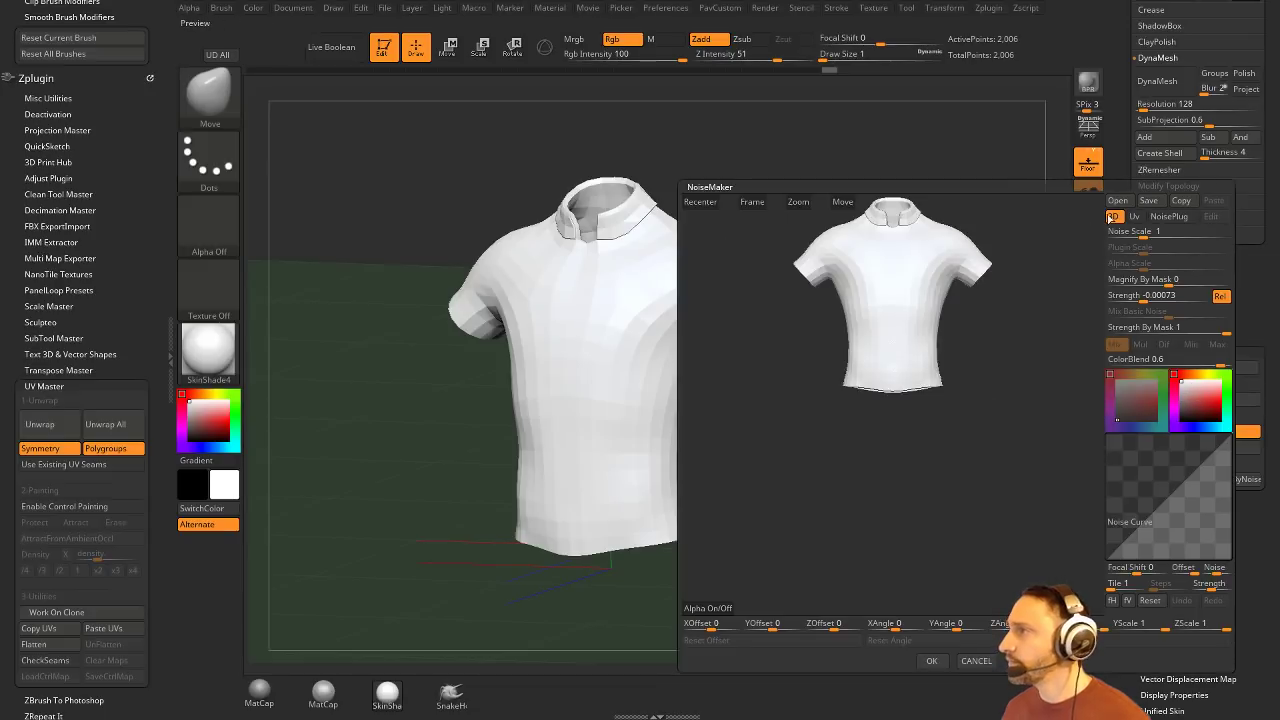
click(1168, 216)
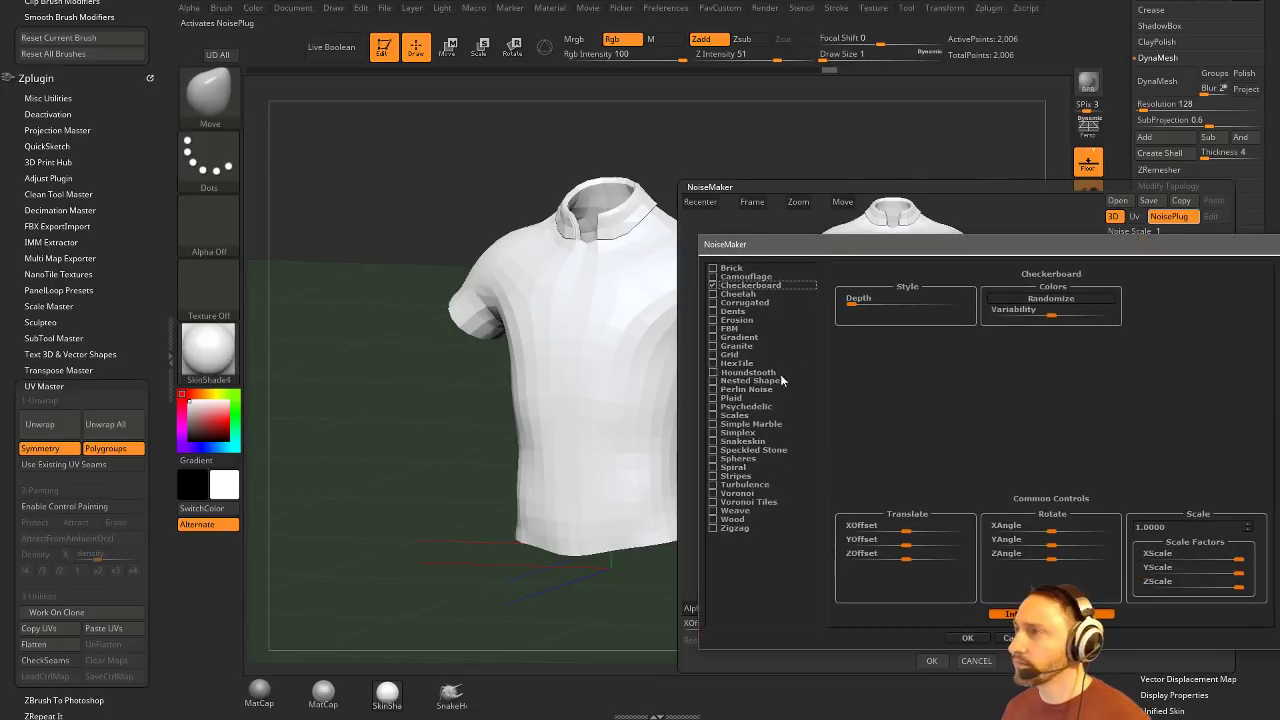
click(713, 510)
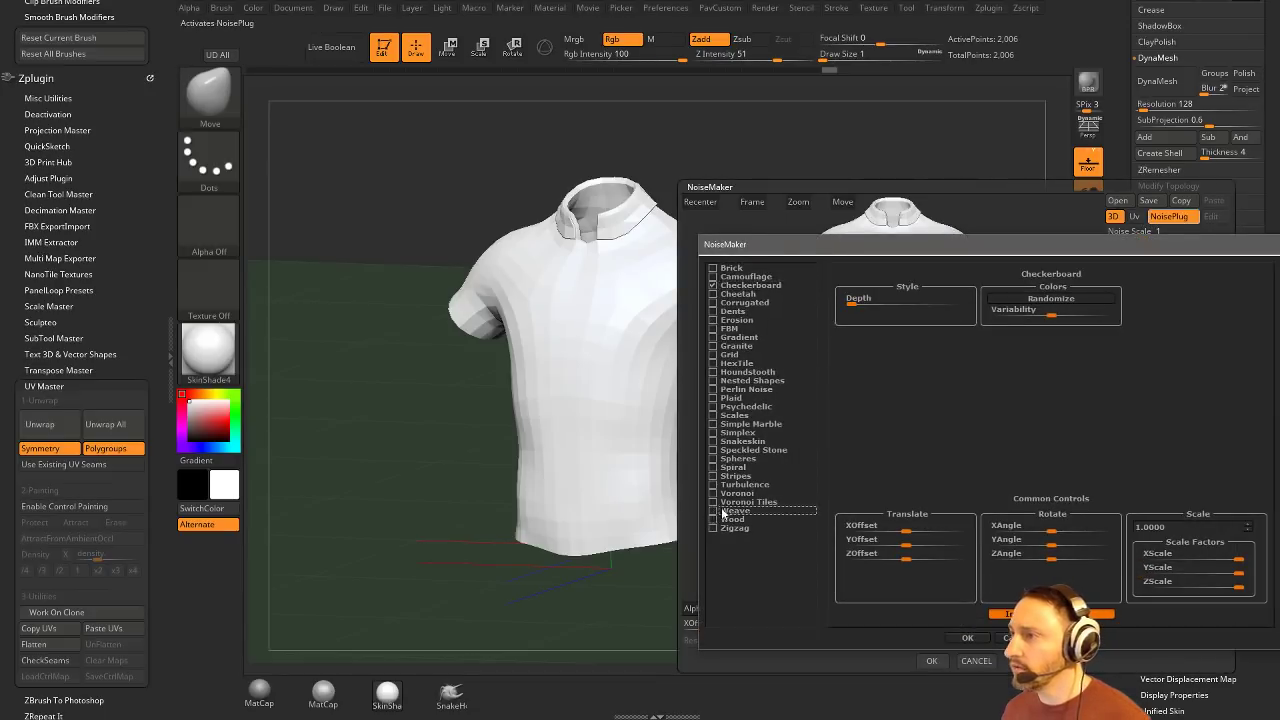
click(967, 637)
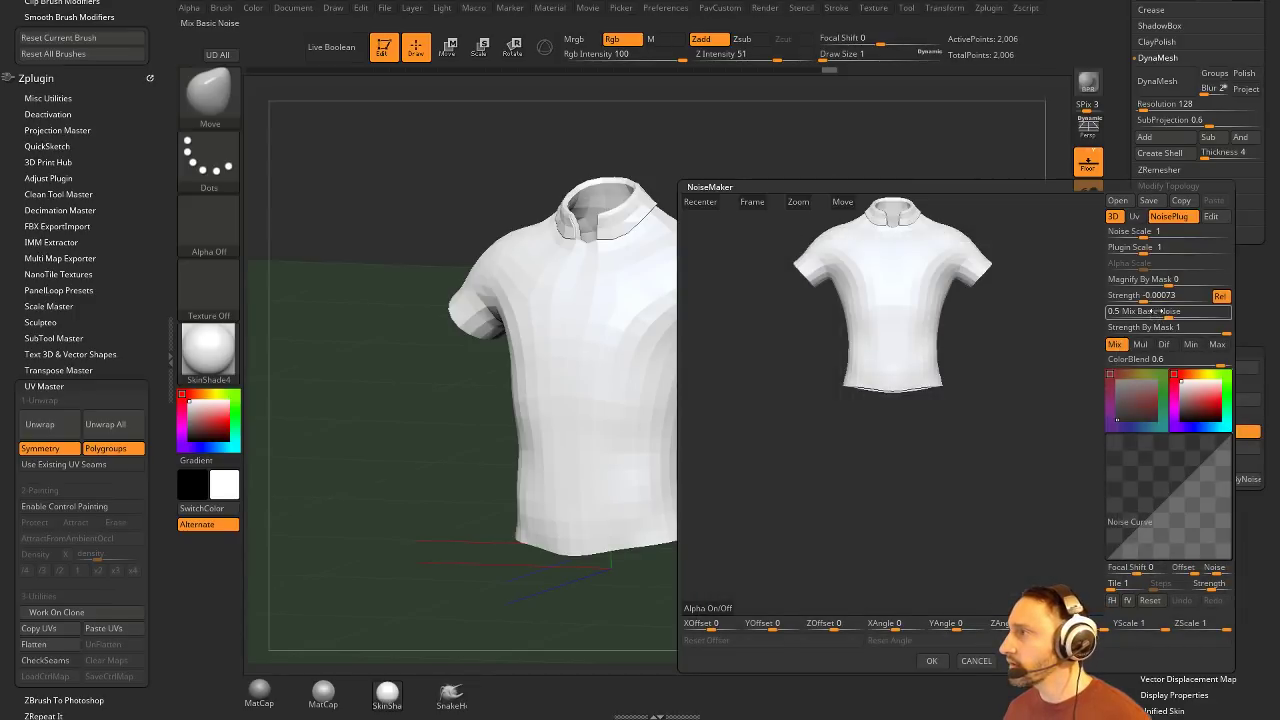
Step: Set Mix Basic Noise to 0, Plugin Scale to 0.01027 and Strength to -0.07207, and apply the noise in Uv mode
drag(1156, 314, 1103, 399)
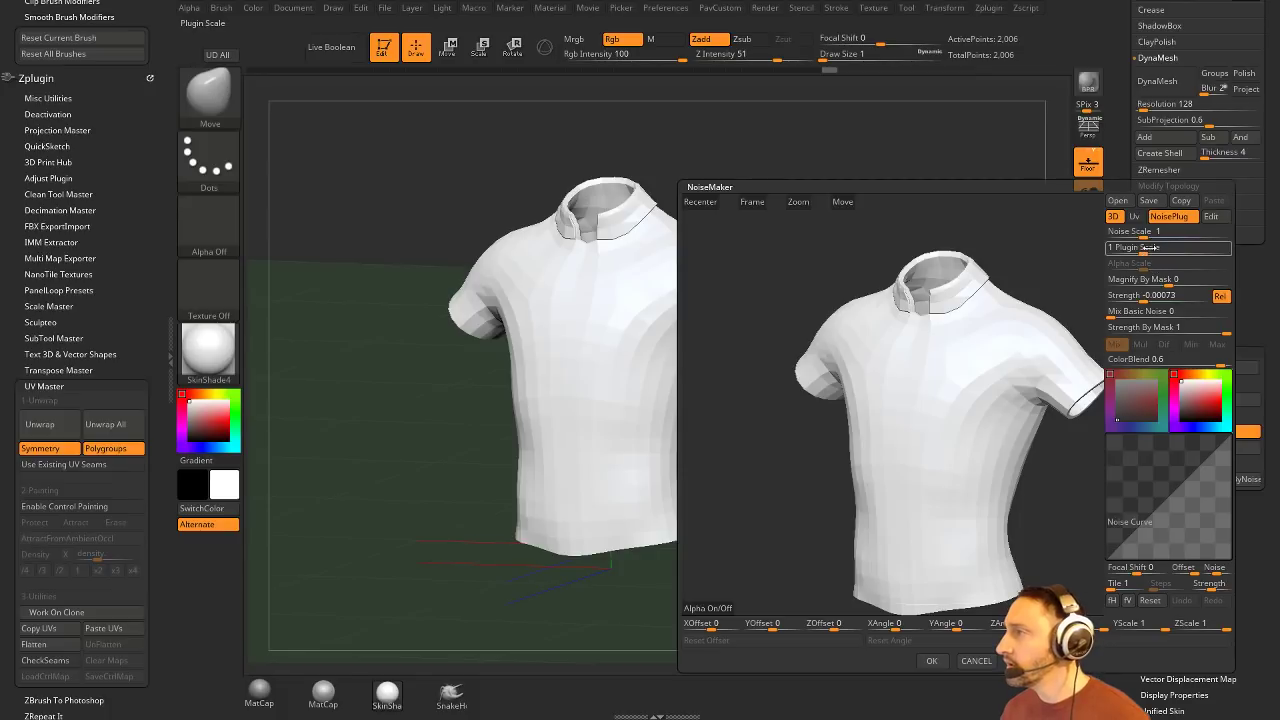
drag(1145, 247, 1129, 250)
drag(1145, 296, 1128, 297)
drag(1127, 248, 932, 464)
click(1134, 216)
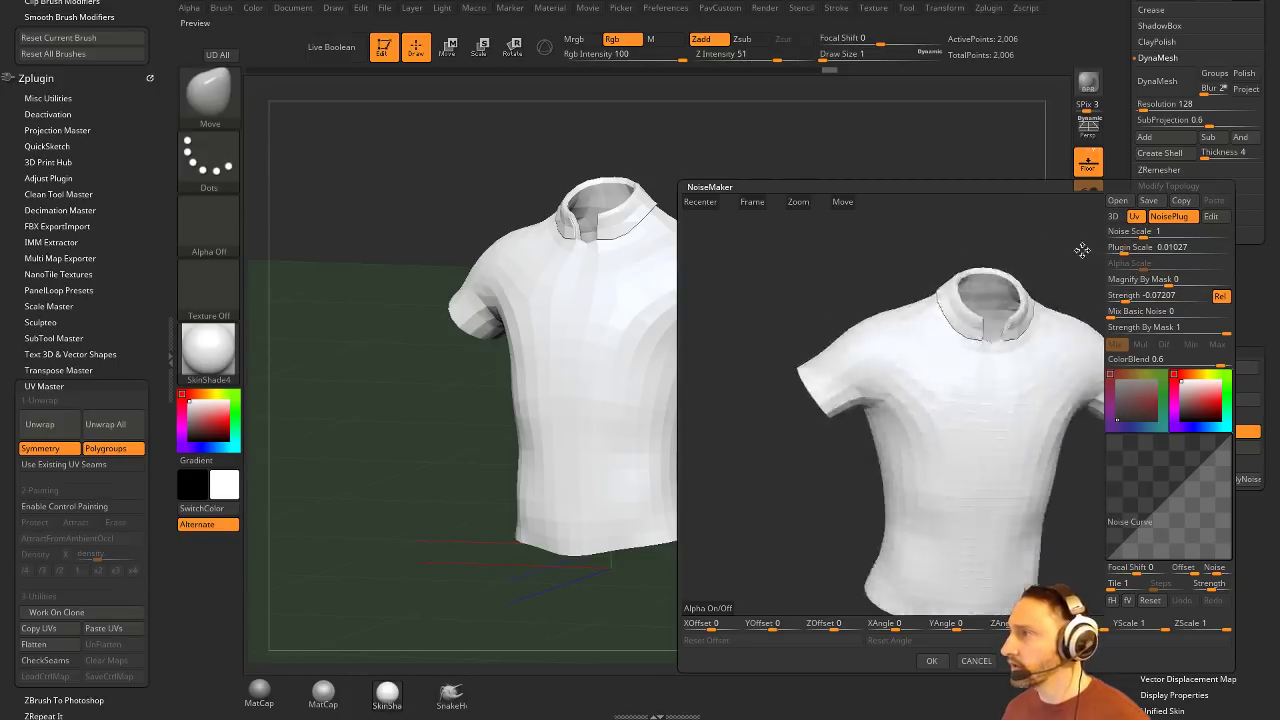
mouse_move(1037, 248)
mouse_down()
mouse_move(1020, 260)
mouse_move(1060, 257)
mouse_move(1050, 262)
mouse_up()
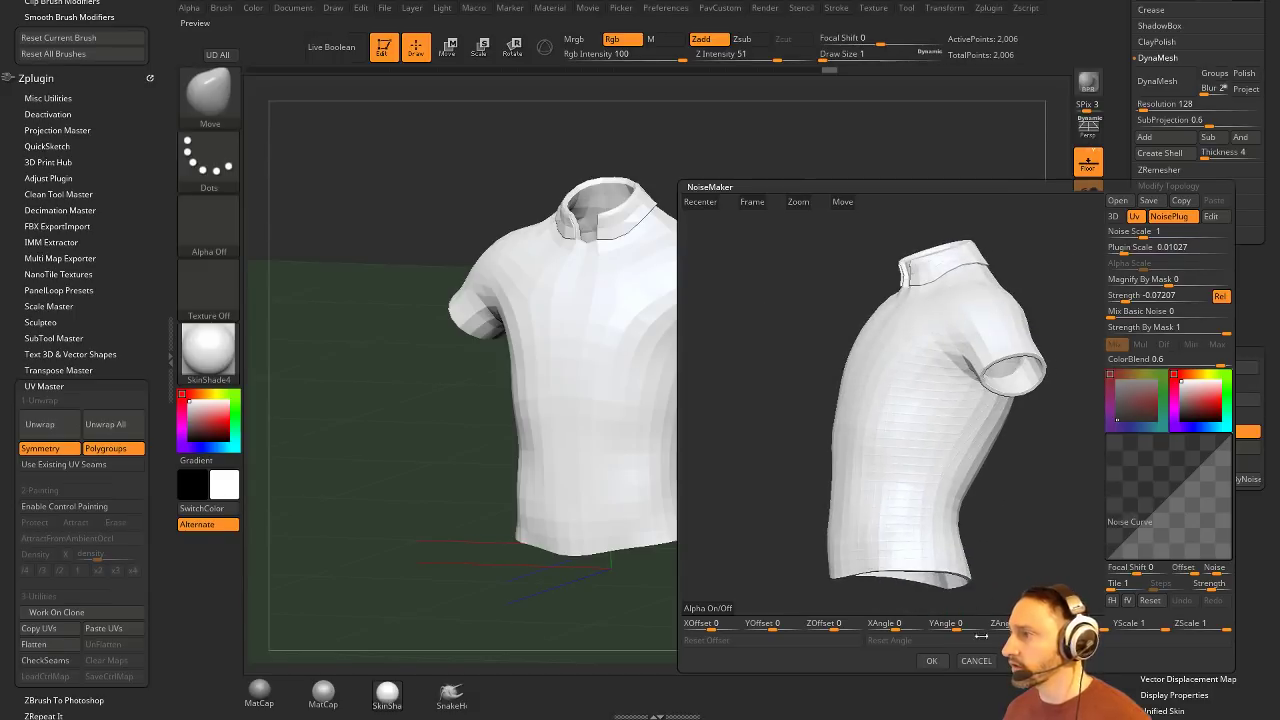
click(931, 662)
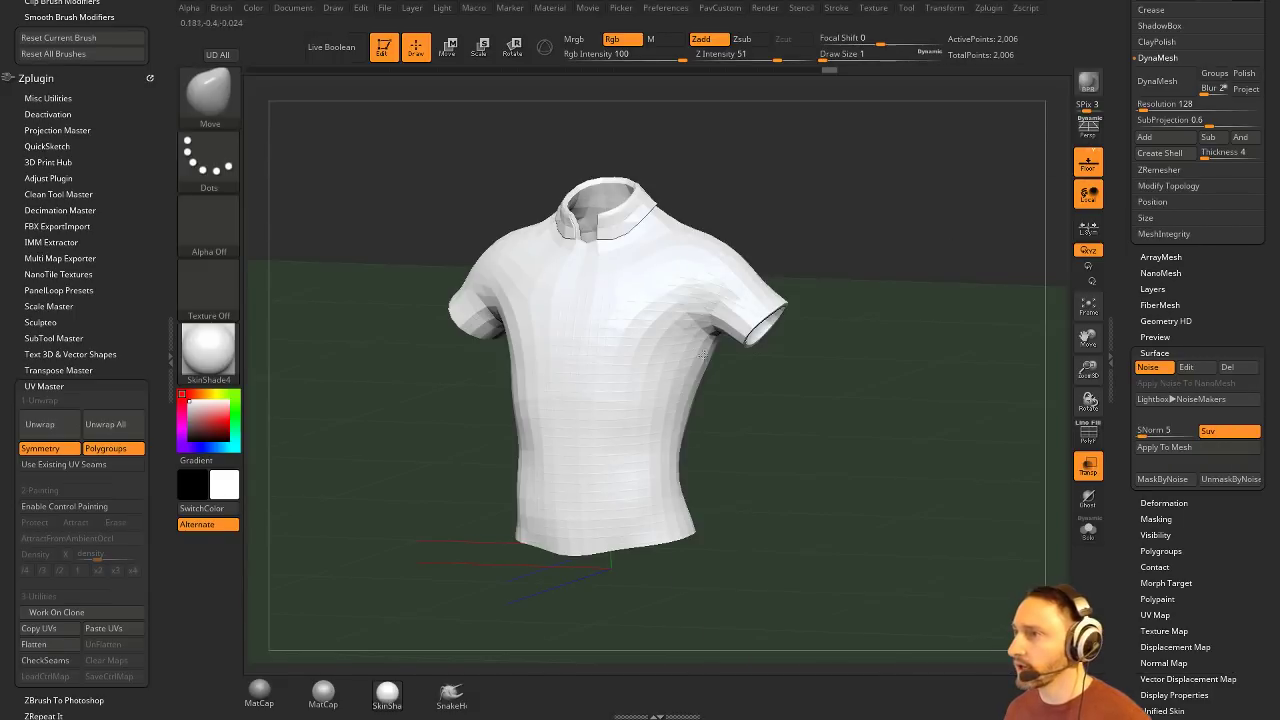
Step: Assign the MatCap Gray material to the shirt and check the weave from the side and front
click(262, 689)
drag(908, 366, 687, 333)
key(space)
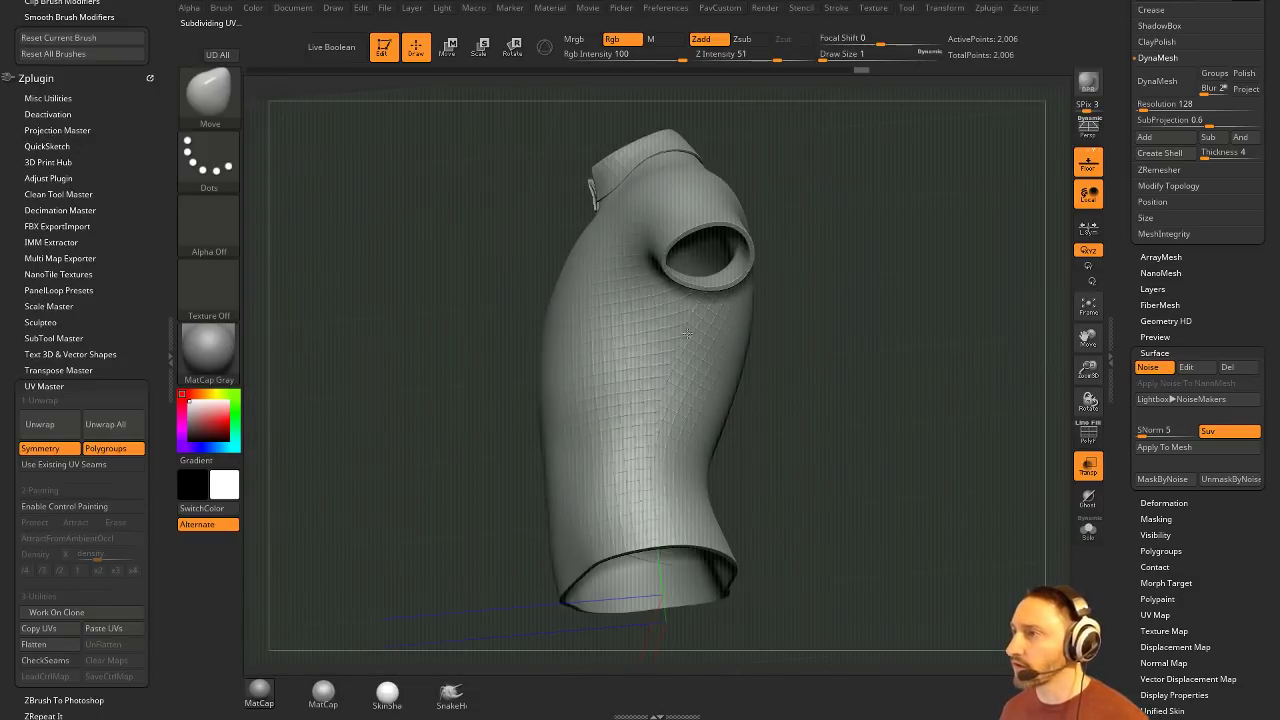
shift+drag(893, 419, 832, 460)
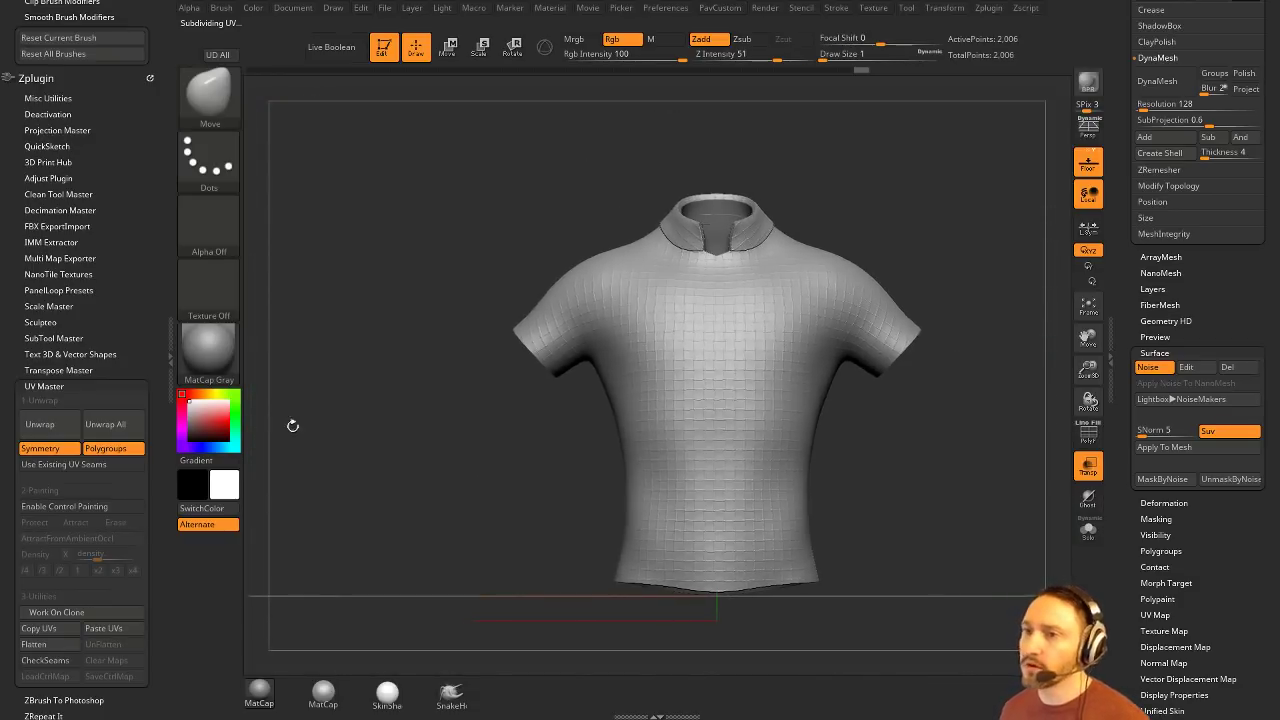
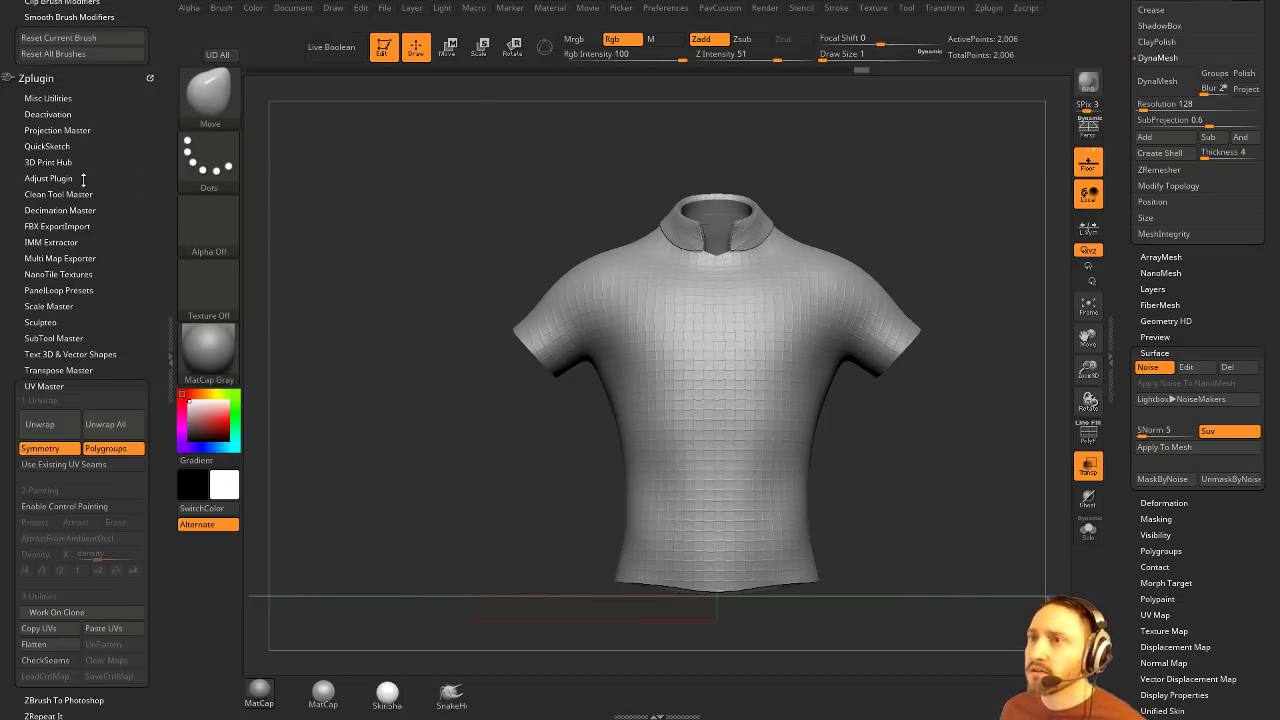
Step: Examine the 3D Print Hub's size and export options and the Scale Master plugin's unit and scaling settings
key(shift)
click(44, 384)
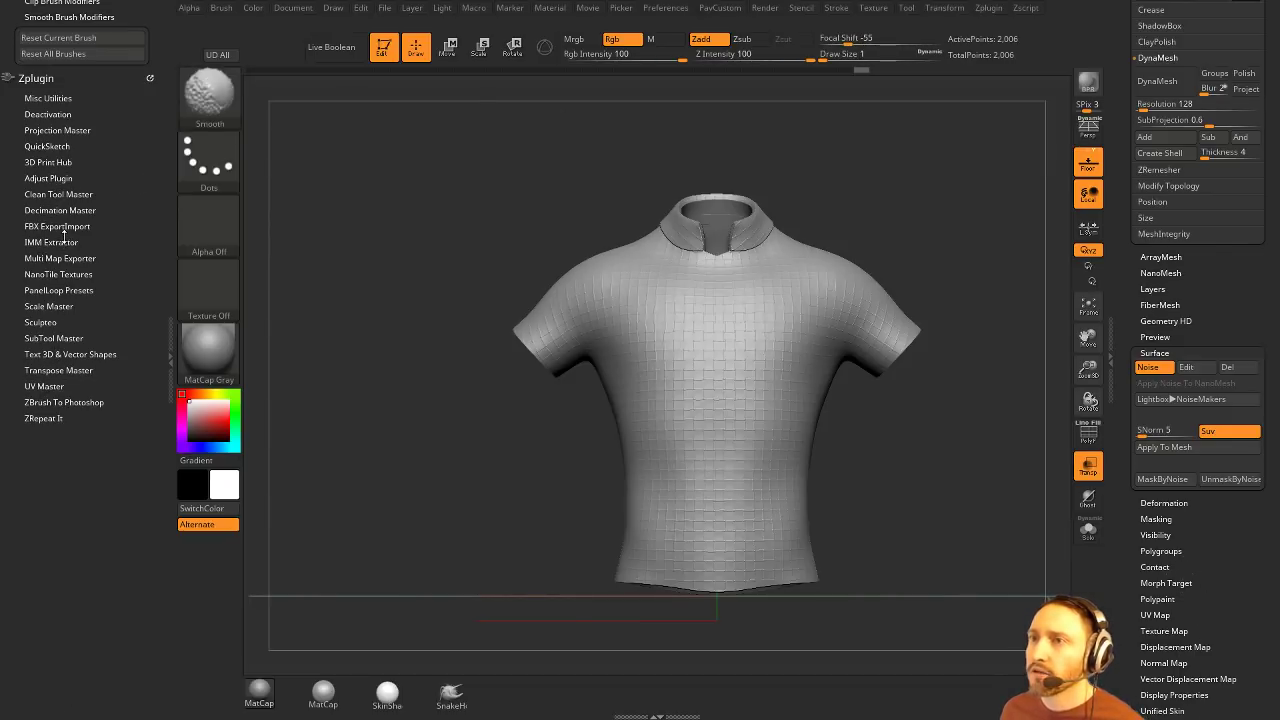
click(60, 162)
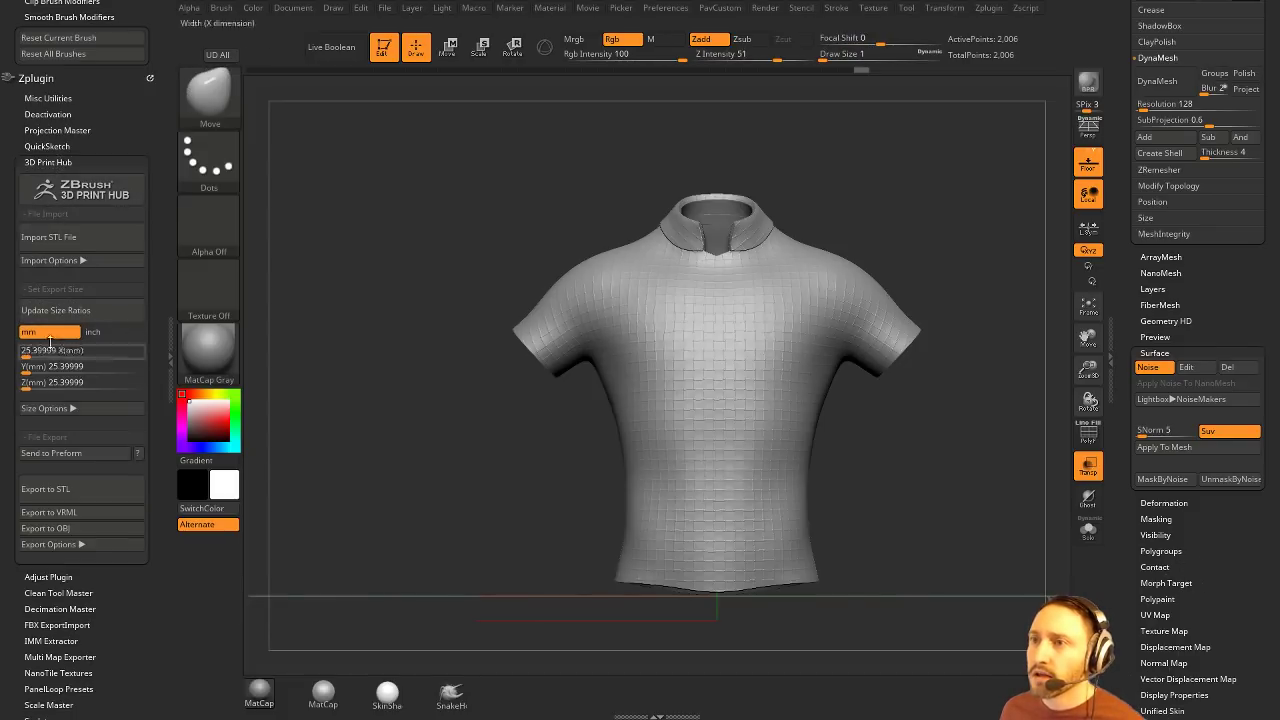
click(45, 408)
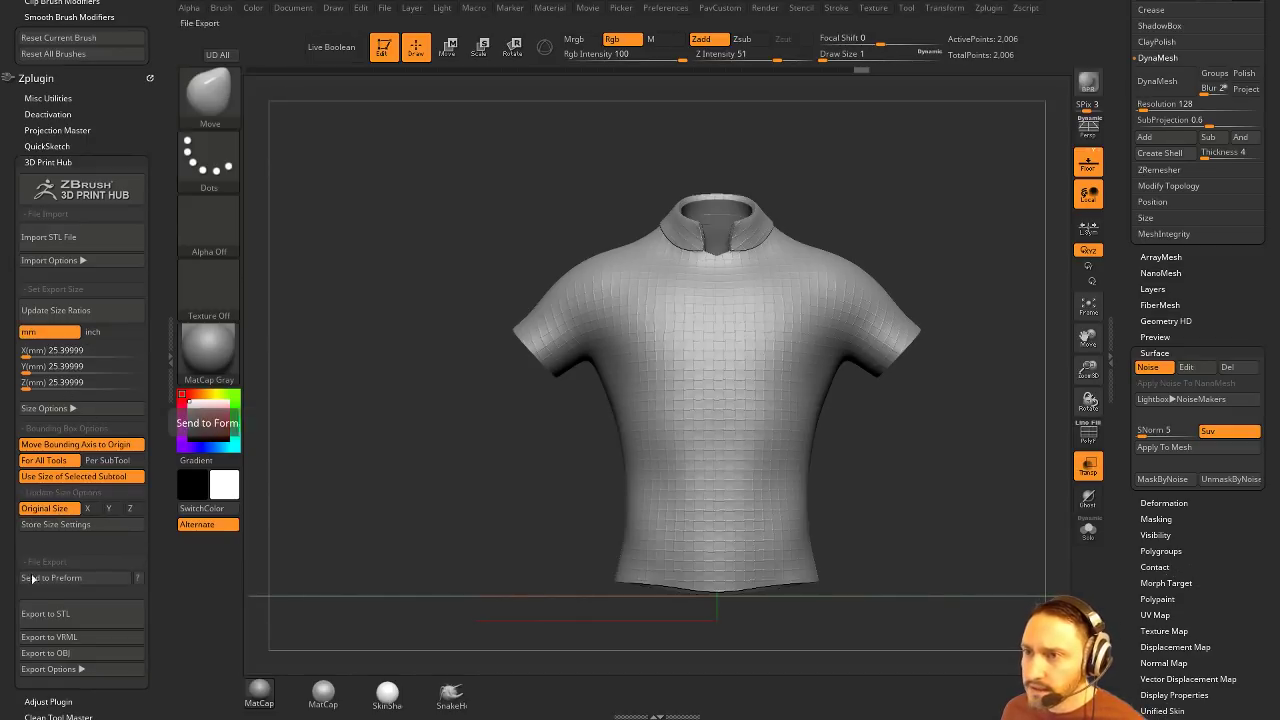
drag(6, 582, 6, 480)
click(31, 531)
drag(6, 533, 12, 398)
key(shift)
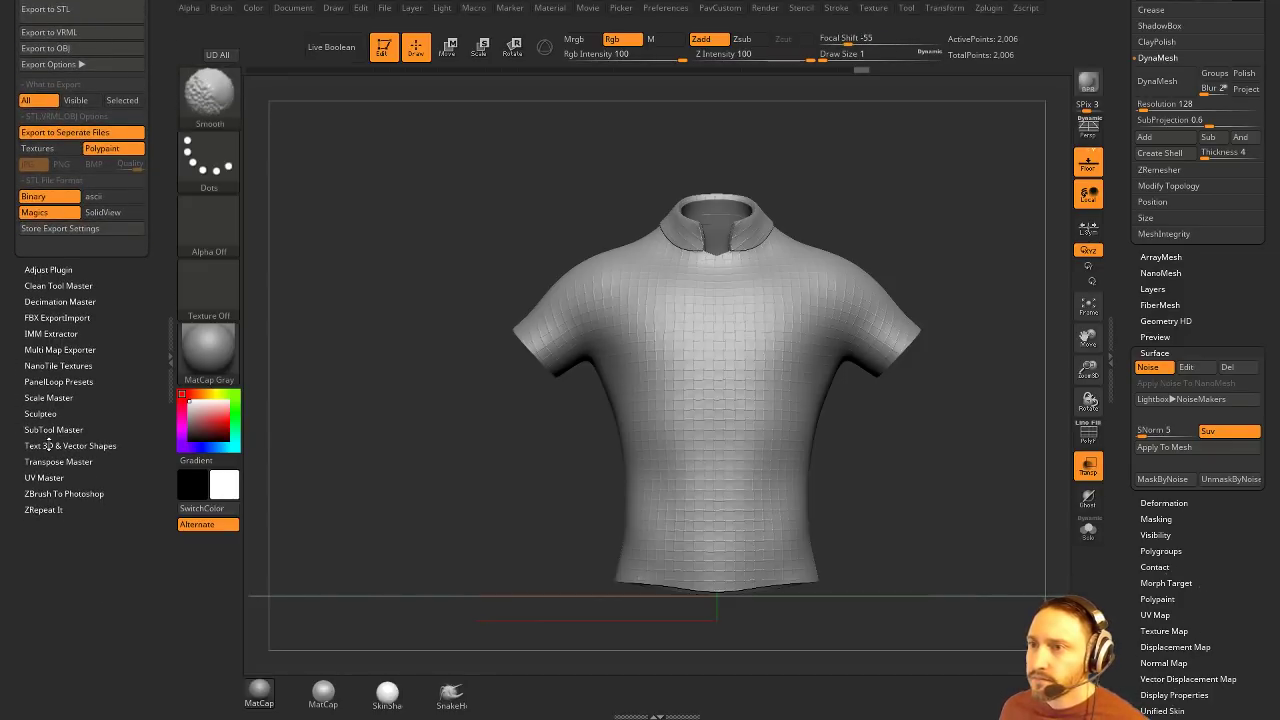
click(50, 398)
drag(10, 413, 21, 333)
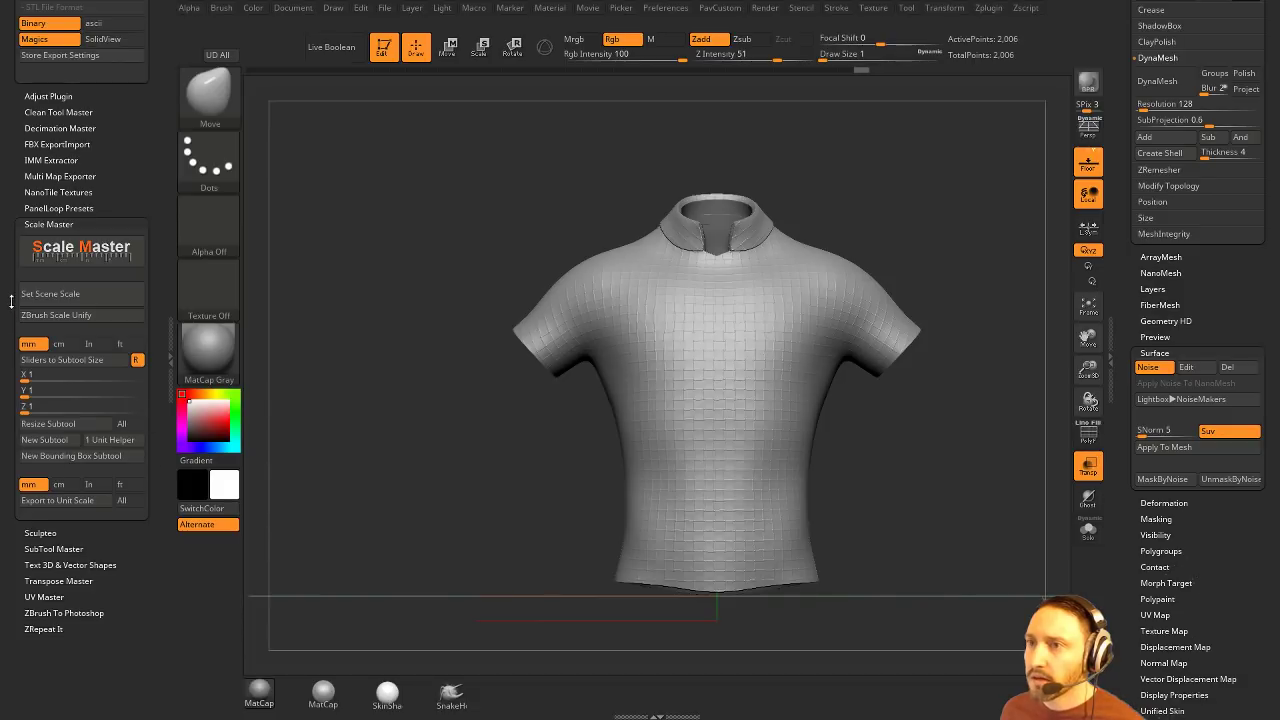
drag(8, 294, 9, 287)
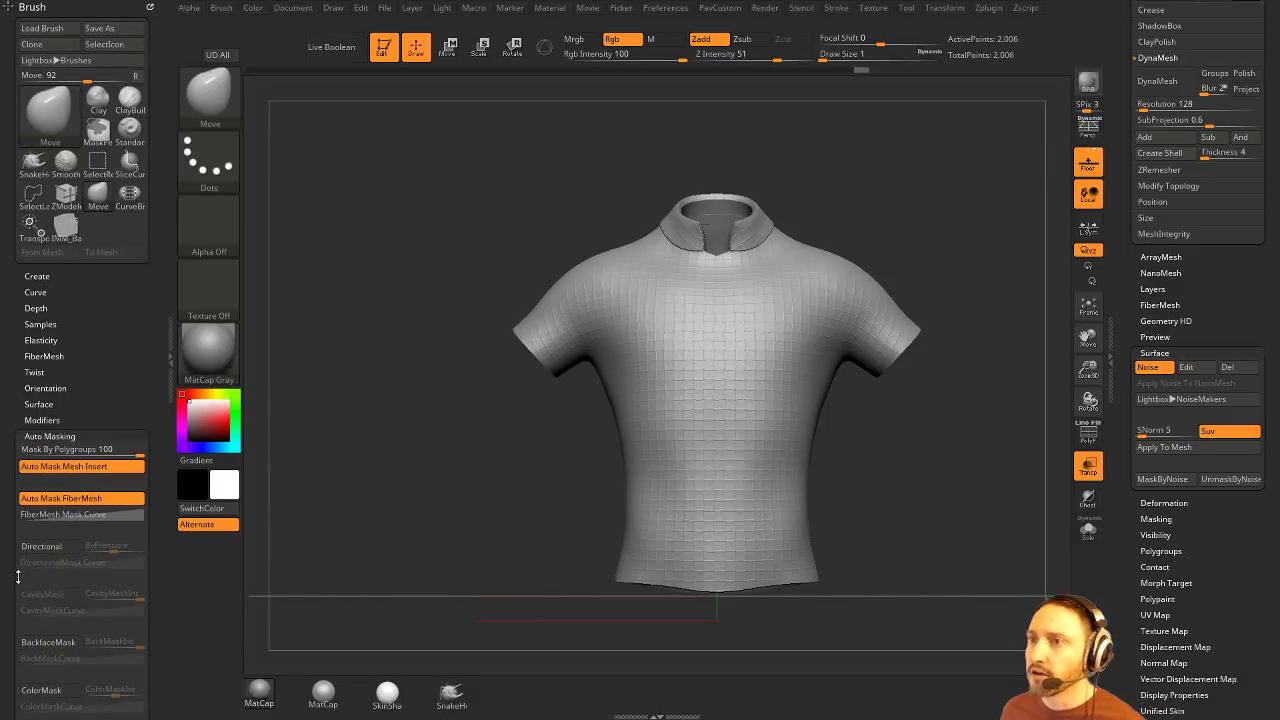
mouse_move(994, 210)
mouse_down()
mouse_move(1057, 209)
mouse_move(938, 231)
mouse_up()
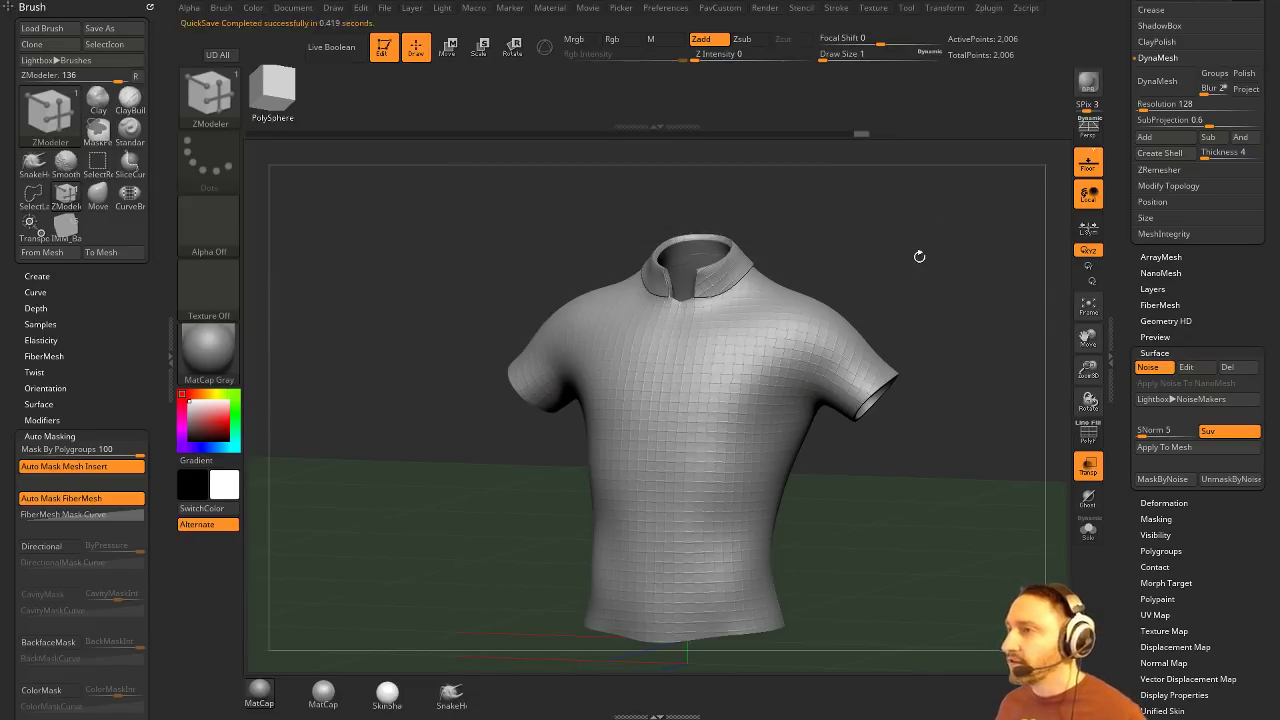
shift+drag(945, 242, 940, 294)
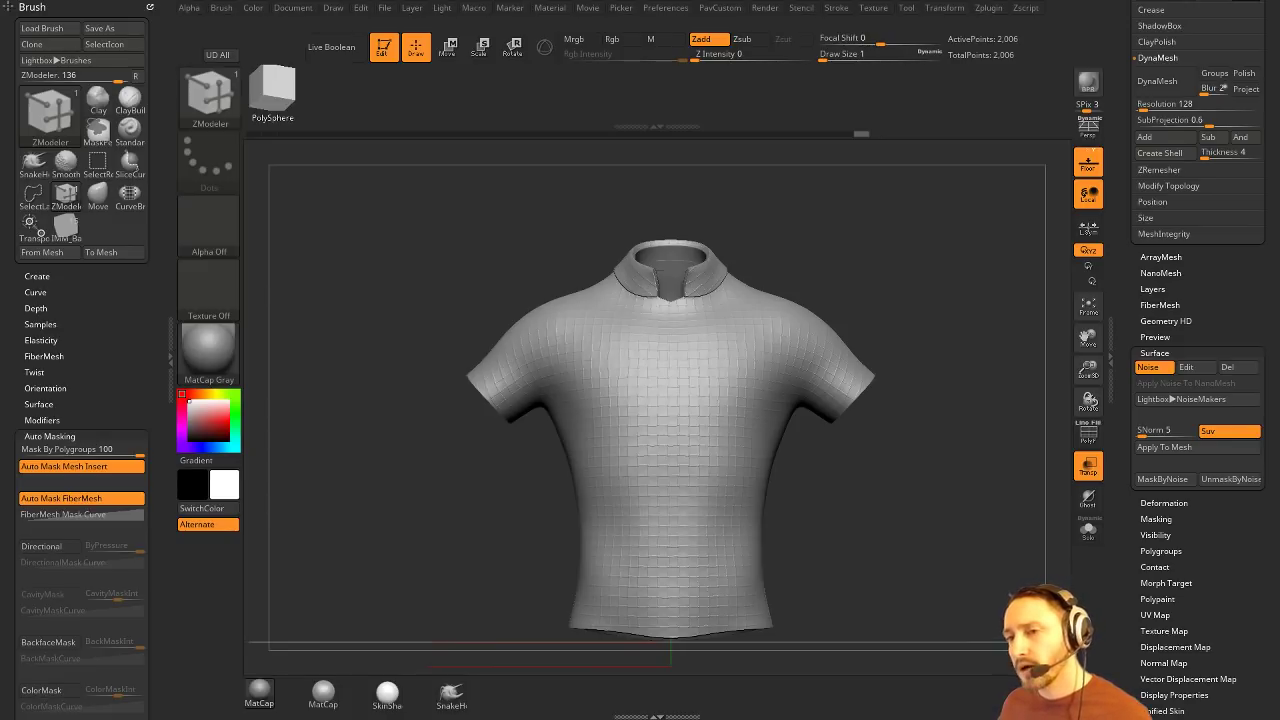
drag(882, 386, 886, 310)
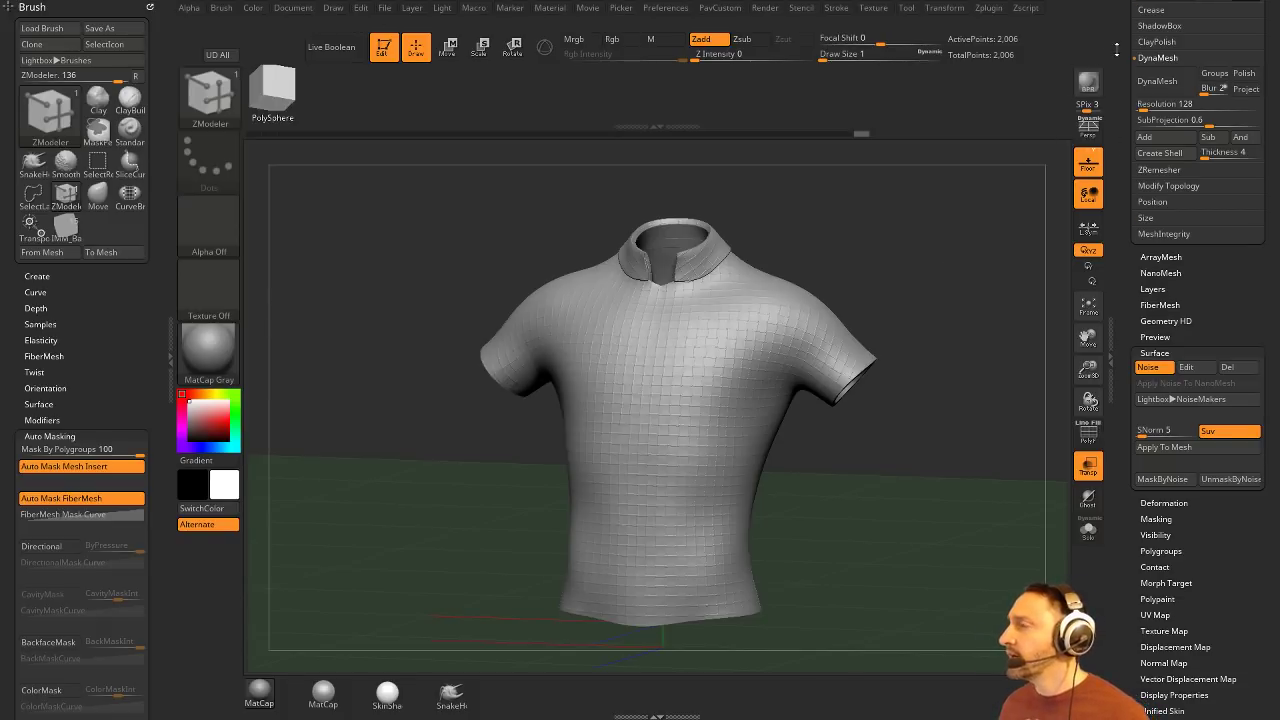
drag(1128, 62, 1151, 405)
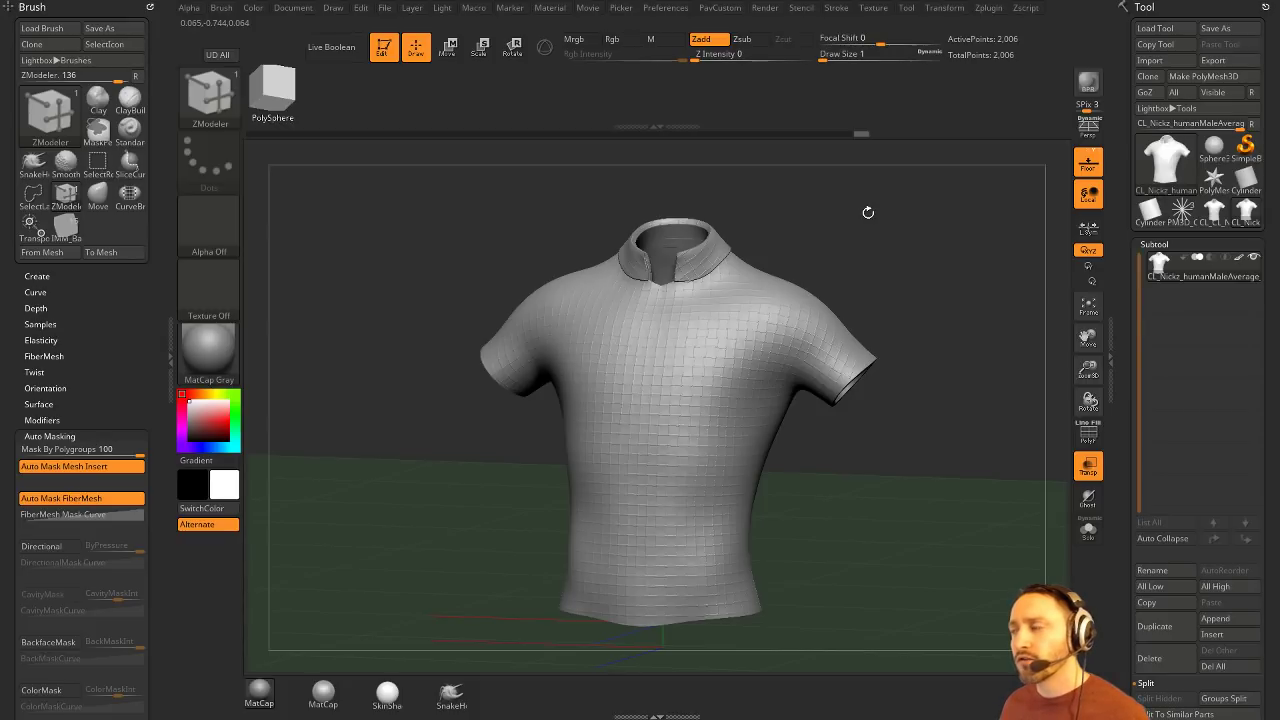
drag(918, 249, 913, 260)
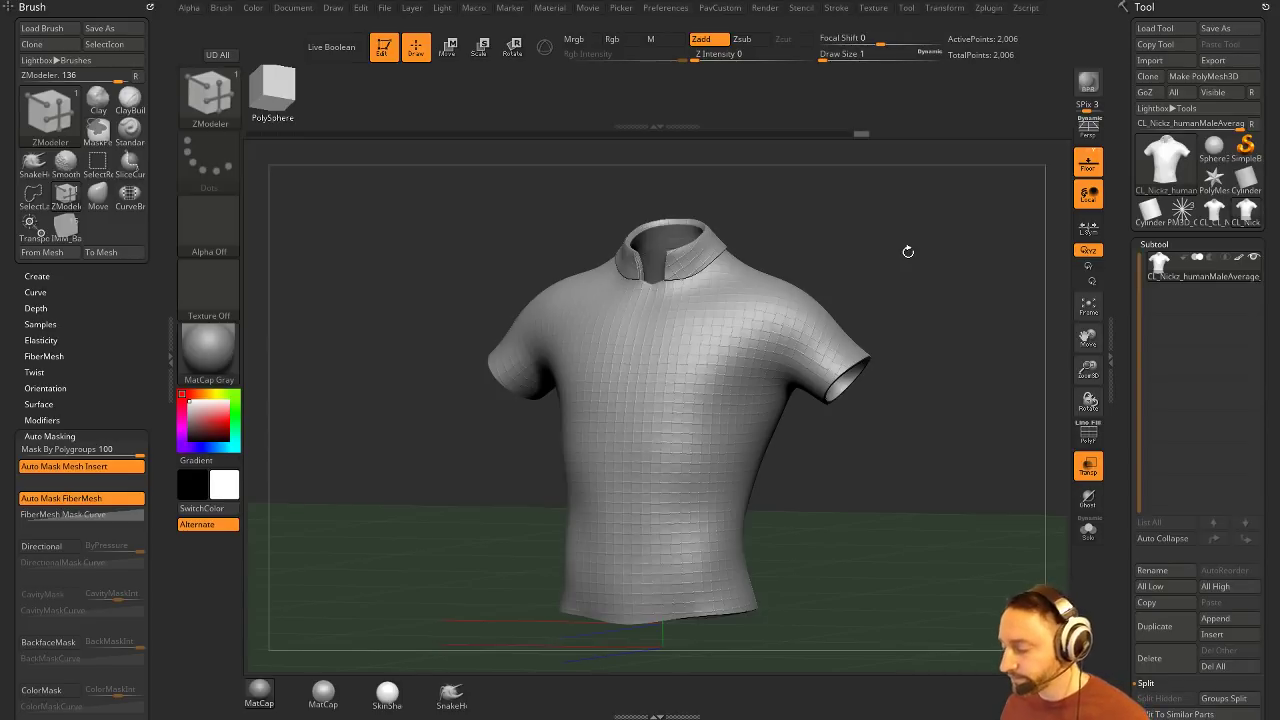
Step: Leave Edit mode, clear the shirt from the canvas, and switch the active tool to SimpleBrush
click(386, 50)
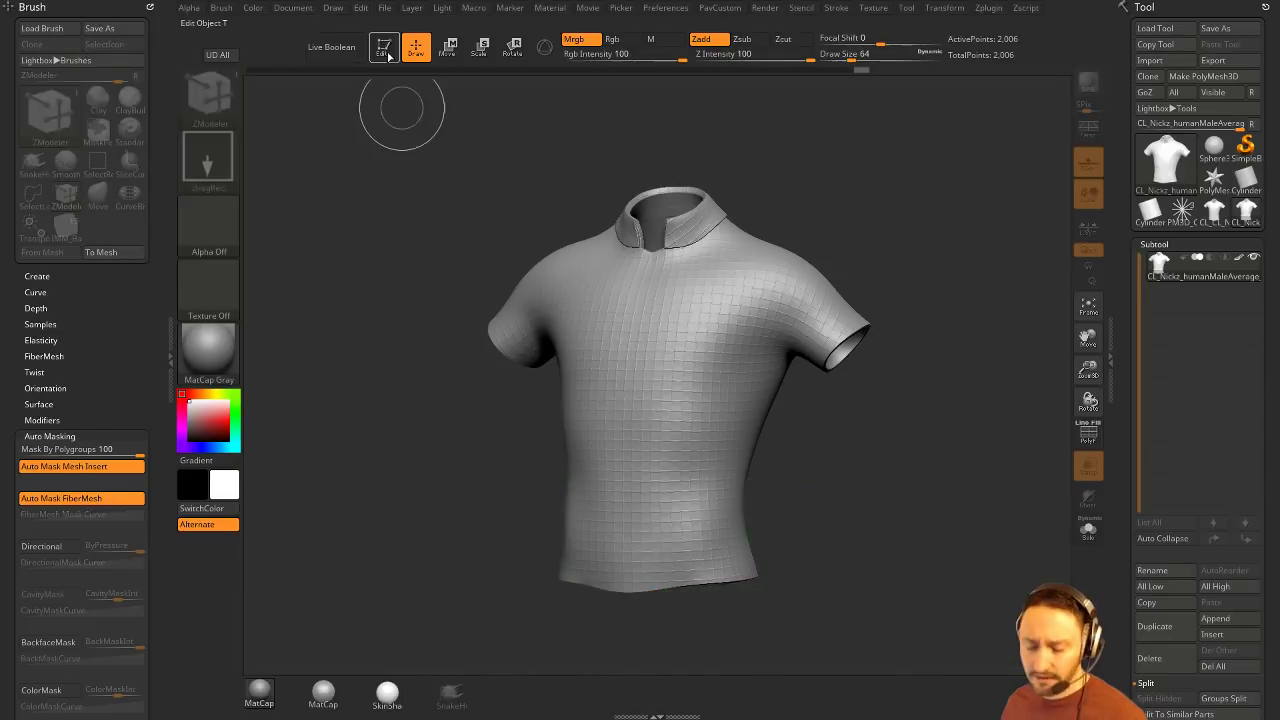
key(ctrl+n)
click(1245, 150)
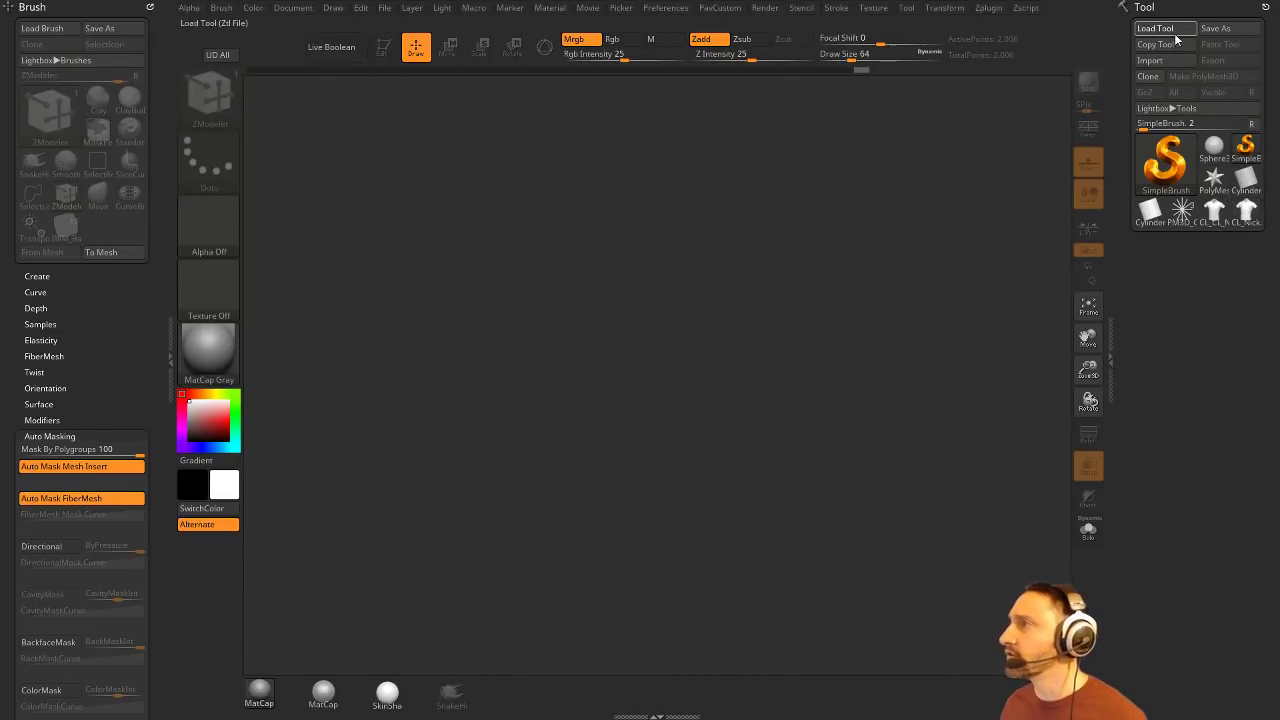
Step: Load the tool file ChopsMcGeeRemeshed.ZTL from the OldMan folder inside Streaming
click(1176, 34)
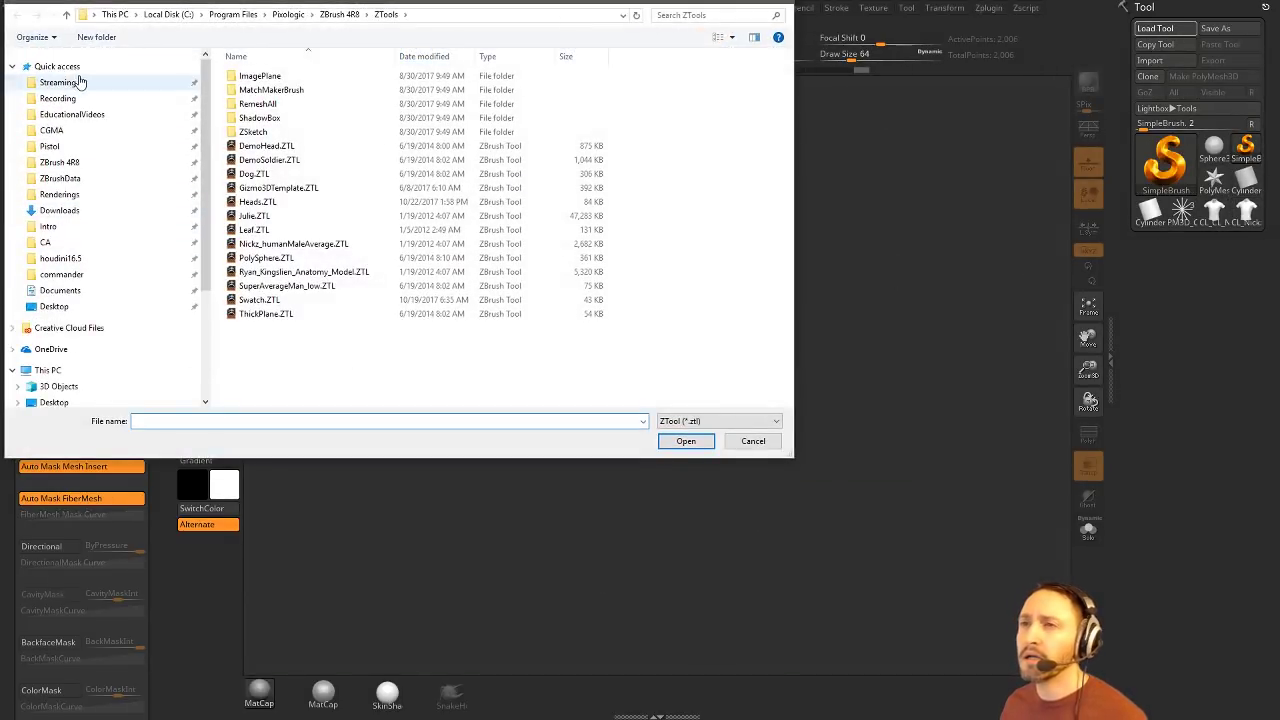
click(80, 82)
double_click(286, 118)
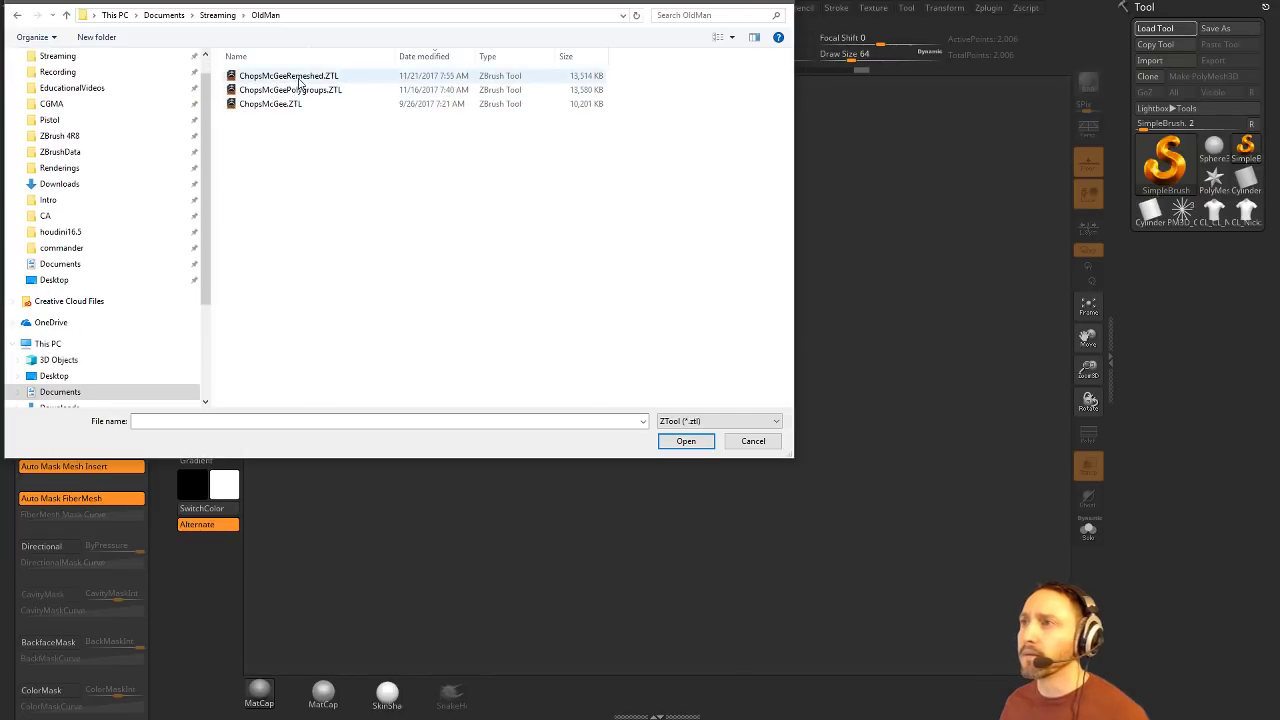
double_click(298, 80)
Step: Place the loaded bust on the canvas, enter Edit mode, and frame it in a three-quarter view
drag(600, 405, 388, 122)
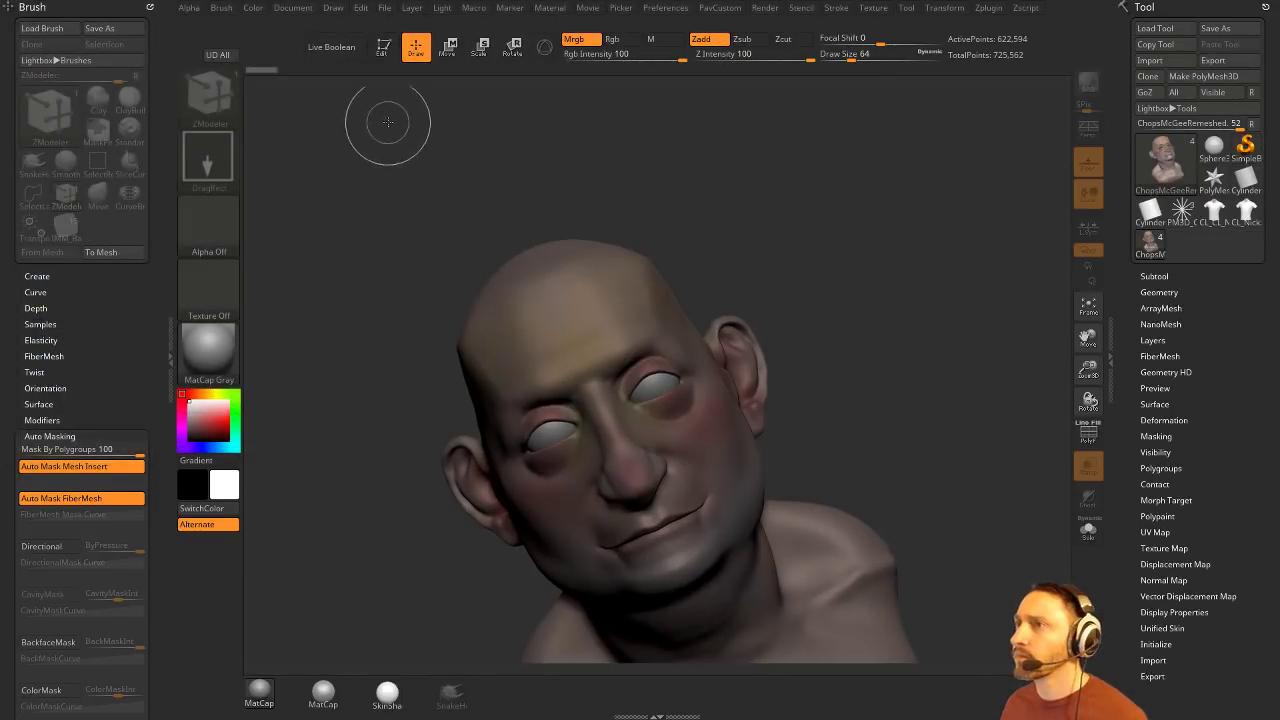
click(382, 53)
key(f)
drag(974, 329, 894, 300)
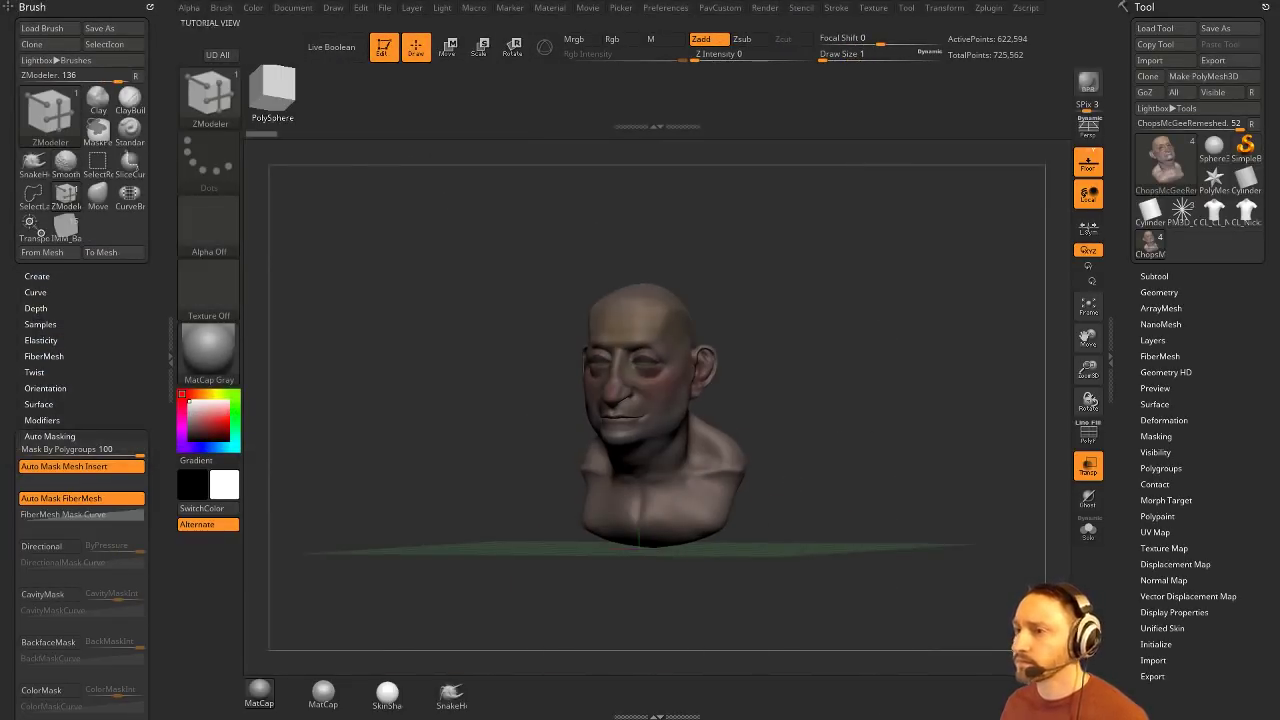
Step: Apply the SkinShade4 material to the bust and display its polyframe
click(387, 694)
alt+drag(850, 520, 888, 547)
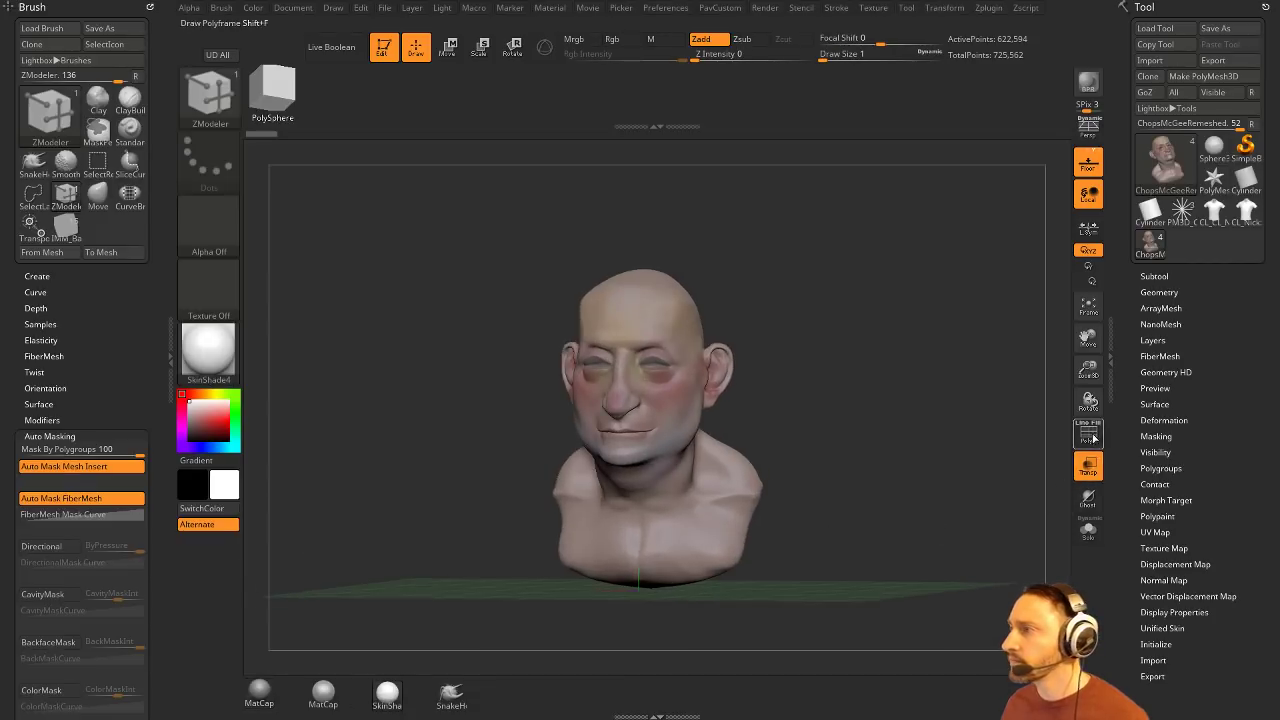
click(1094, 438)
mouse_move(962, 385)
alt+mouse_down()
mouse_move(951, 426)
mouse_move(885, 416)
alt+mouse_up()
Step: Lower the ChopsMcGeeRemeshed subtool to subdivision level 1 and inspect the edge flow across the face
shift+click(1160, 277)
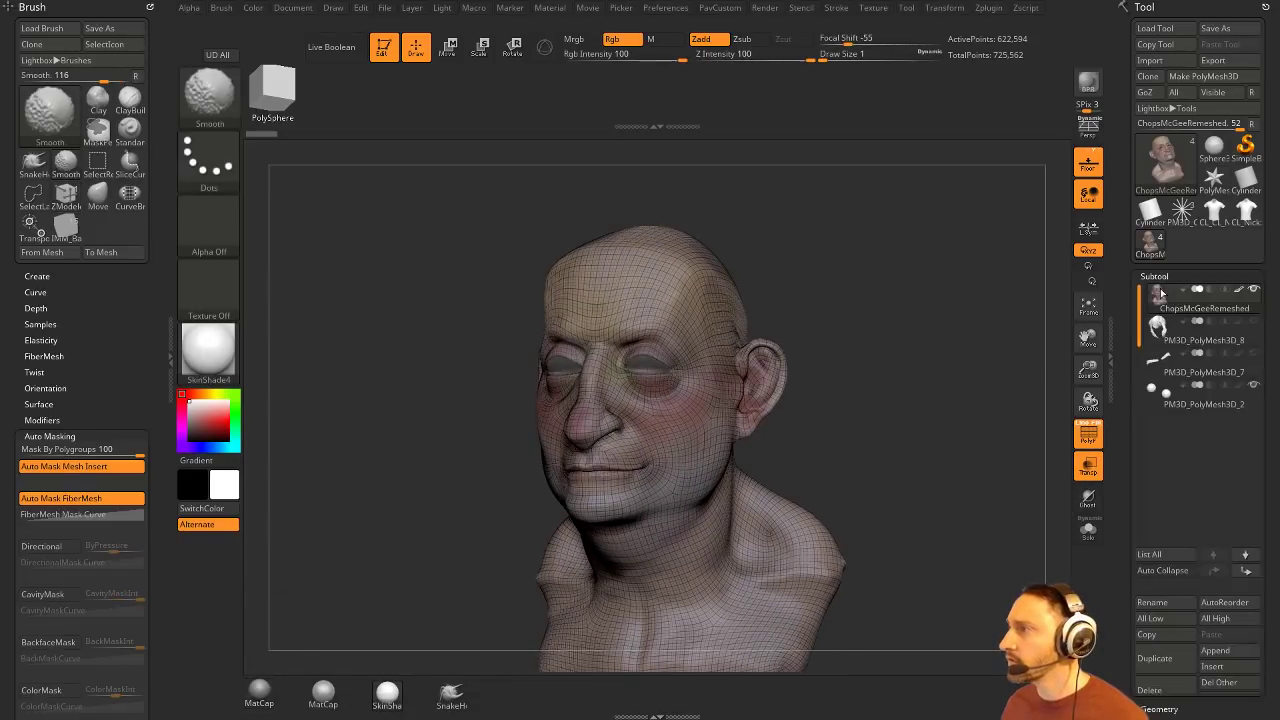
shift+click(1157, 278)
shift+click(1158, 292)
drag(1162, 323, 1130, 322)
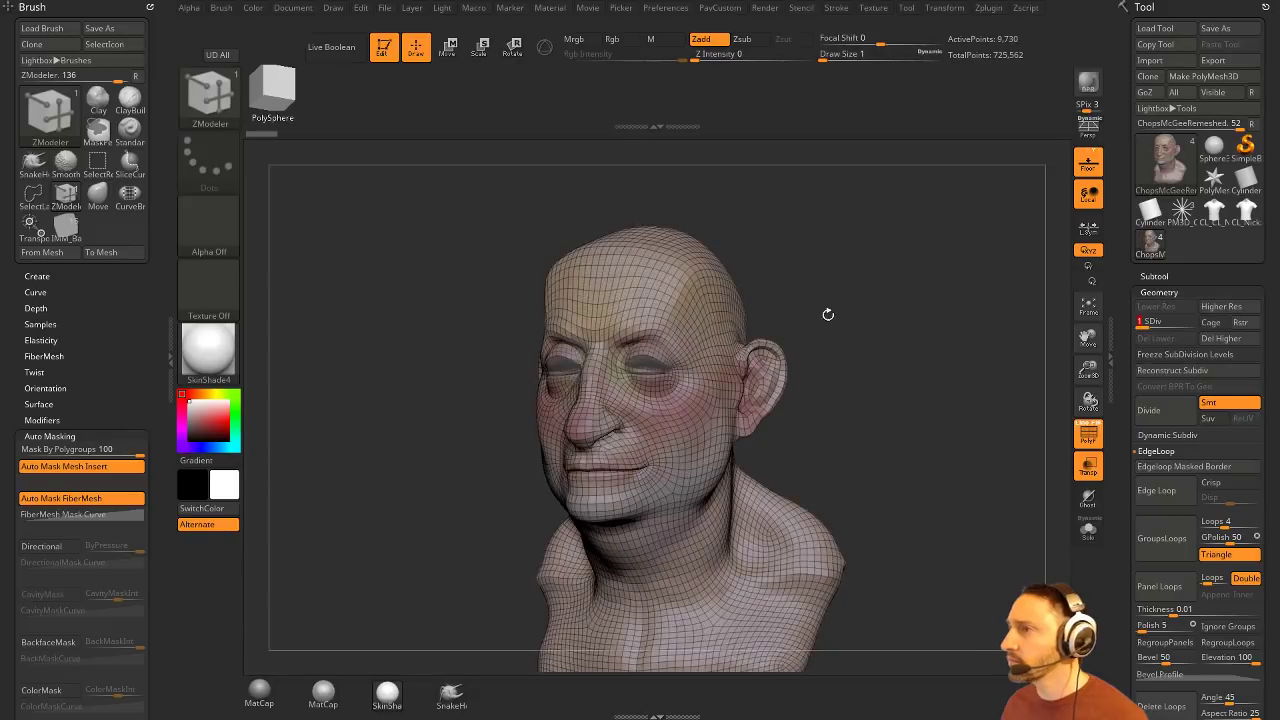
drag(828, 314, 1015, 404)
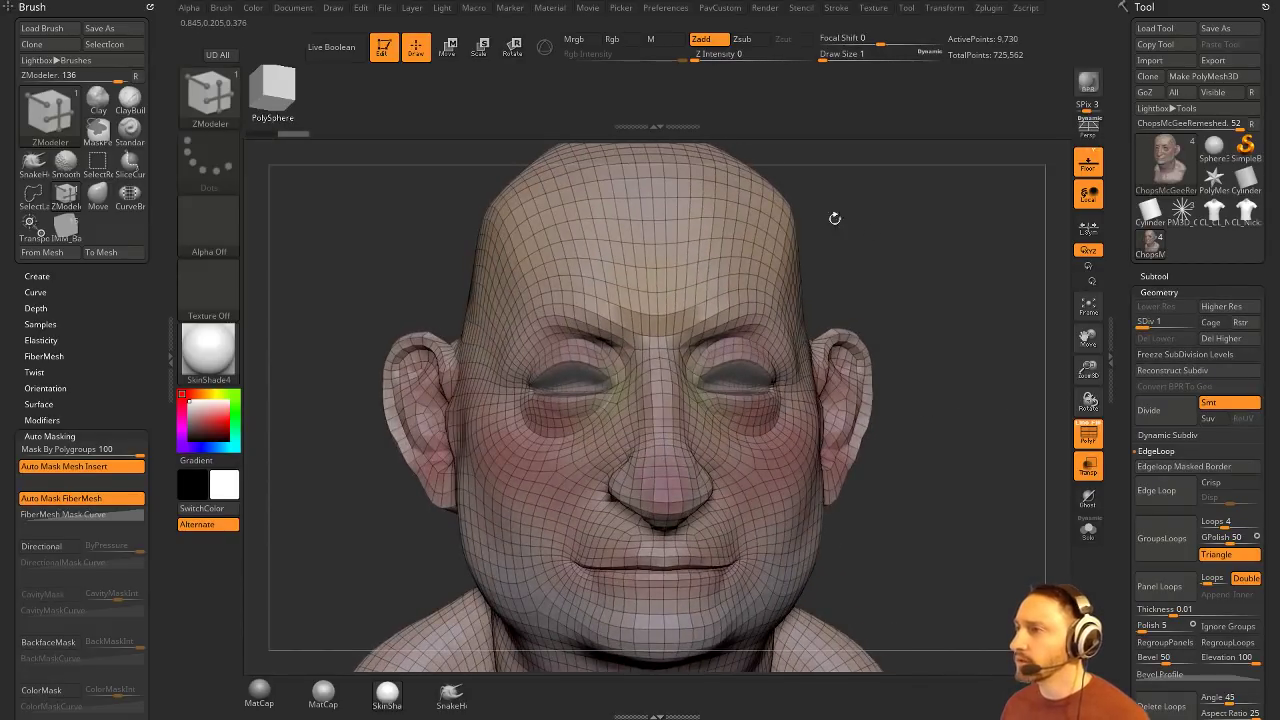
drag(834, 218, 780, 285)
alt+drag(960, 178, 975, 232)
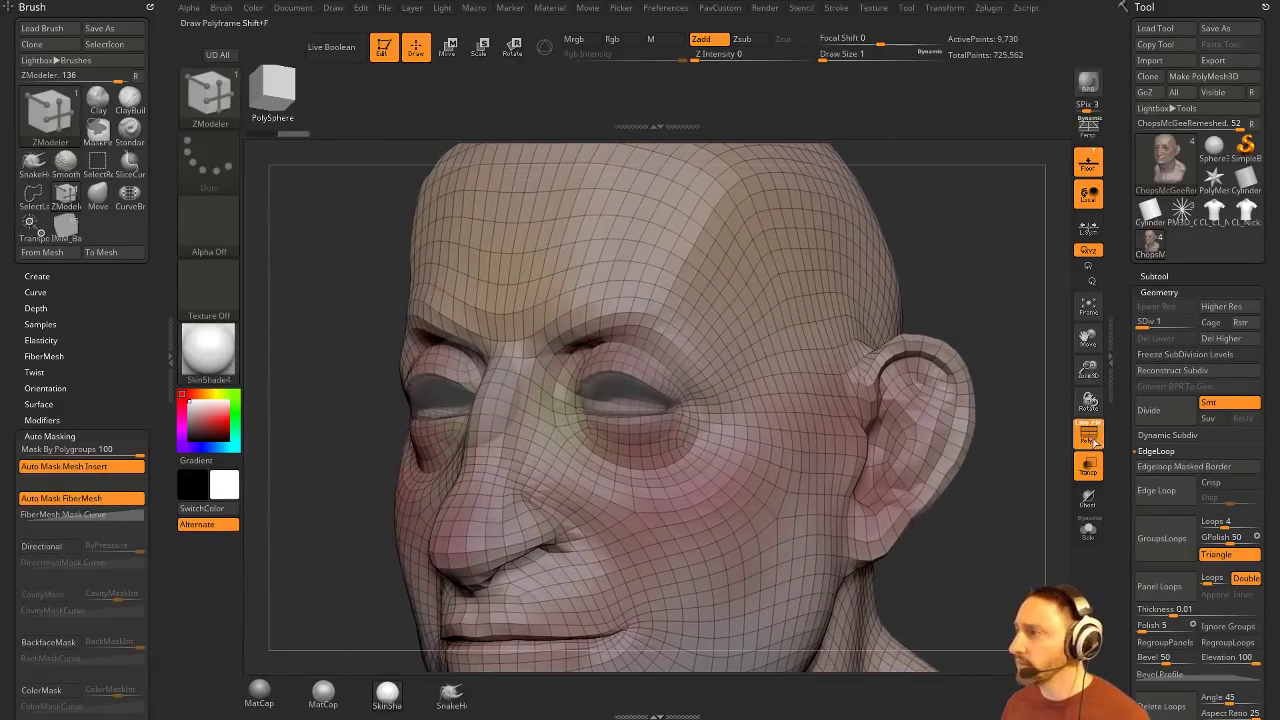
Step: Hide the polyframe and switch the bust's material to MatCap Gray
click(1094, 440)
drag(1014, 357, 1080, 440)
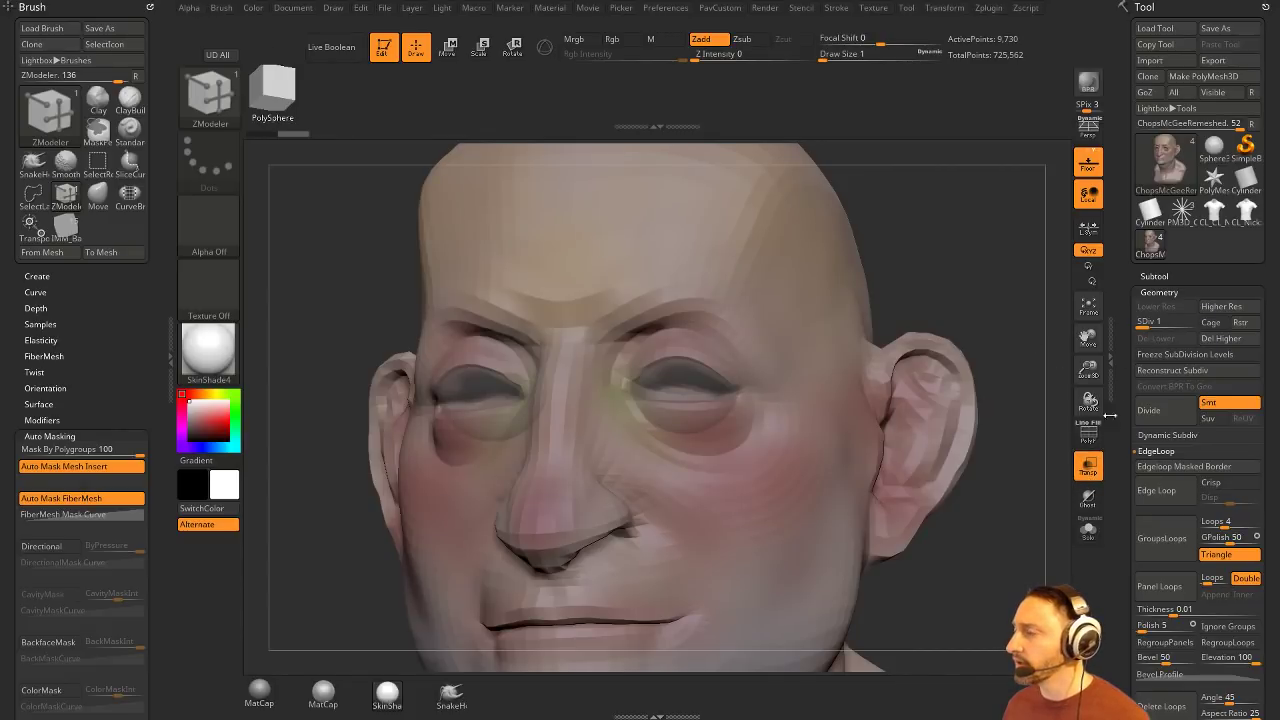
click(259, 690)
key(shift)
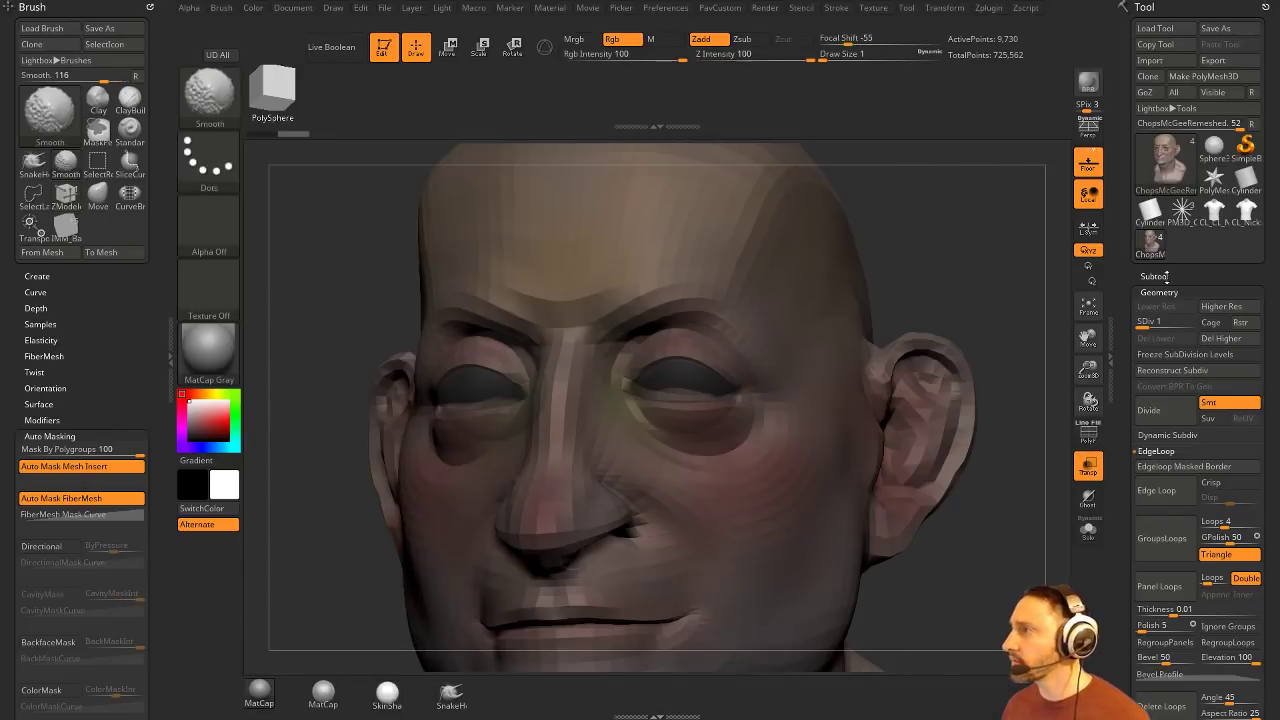
Step: Turn off transparency and isolate the ChopsMcGeeRemeshed head with Solo so the other subtools are hidden
click(1156, 276)
mouse_move(1218, 338)
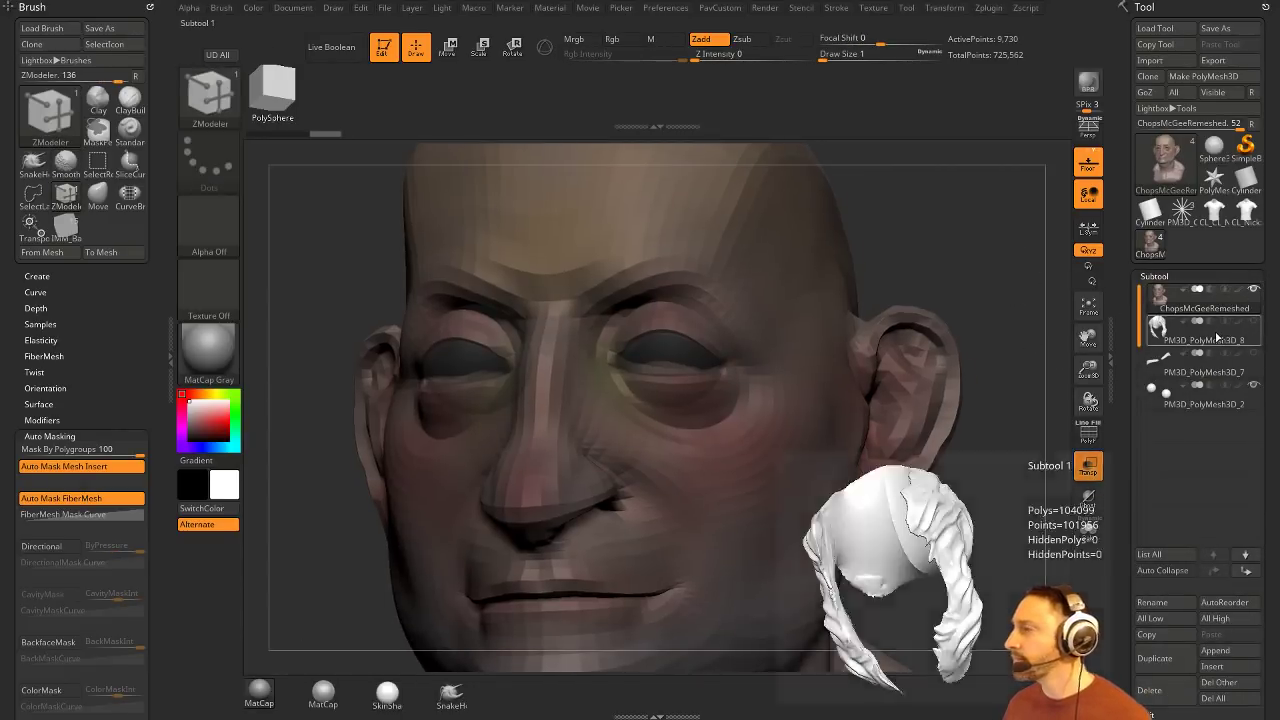
mouse_move(1040, 295)
mouse_down()
mouse_move(1010, 264)
mouse_move(1036, 300)
mouse_up()
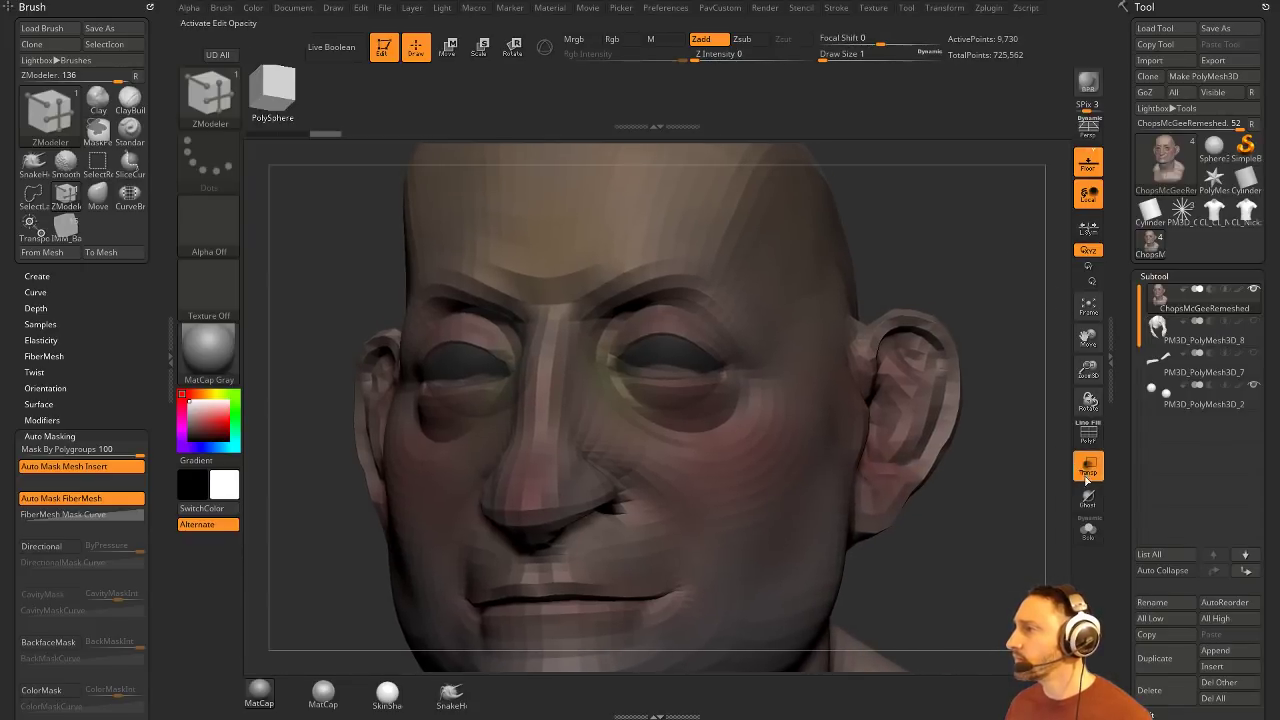
click(1088, 472)
mouse_move(1174, 344)
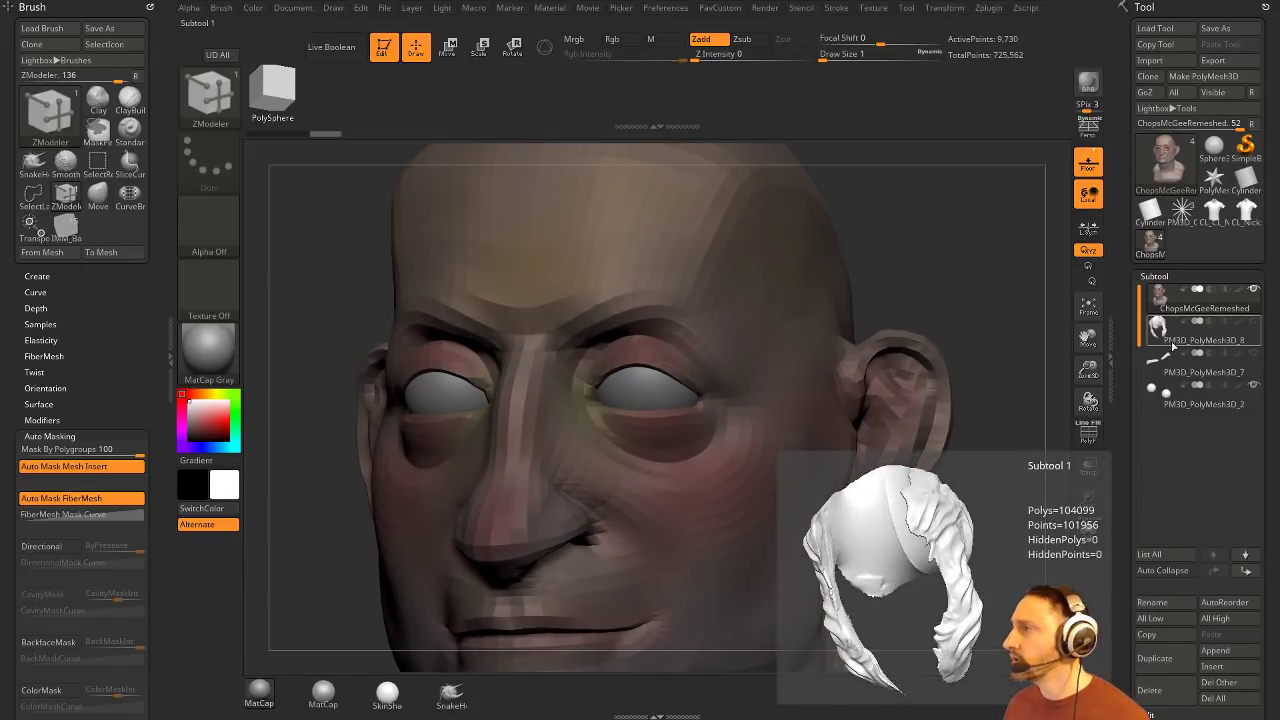
click(1088, 530)
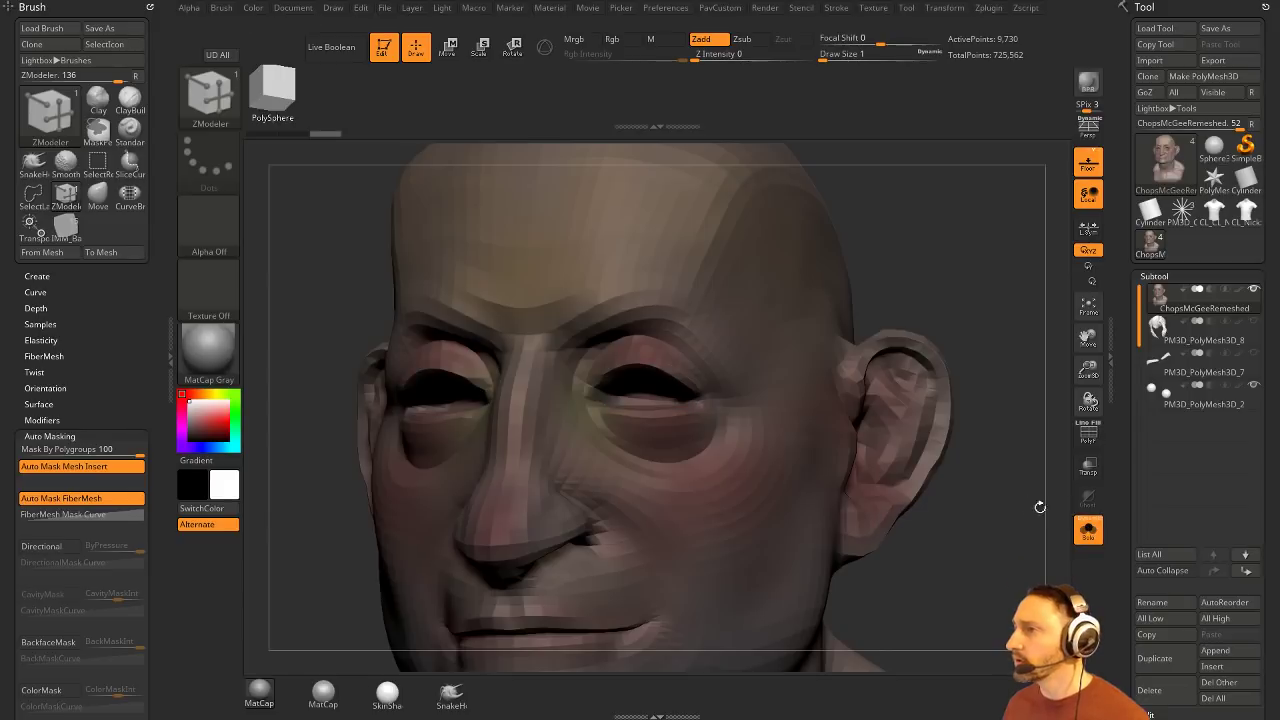
drag(1040, 507, 1008, 458)
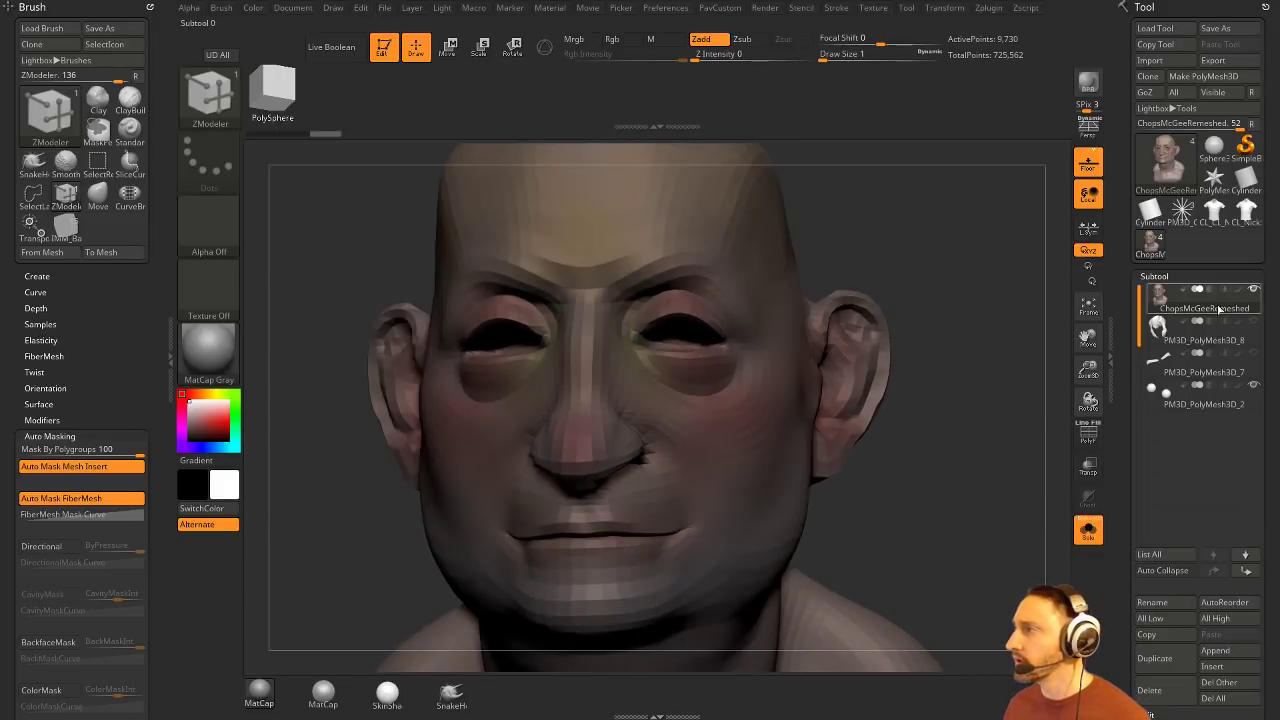
Step: Turn off the texture map display on the ChopsMcGeeRemeshed subtool
drag(1125, 370, 1130, 140)
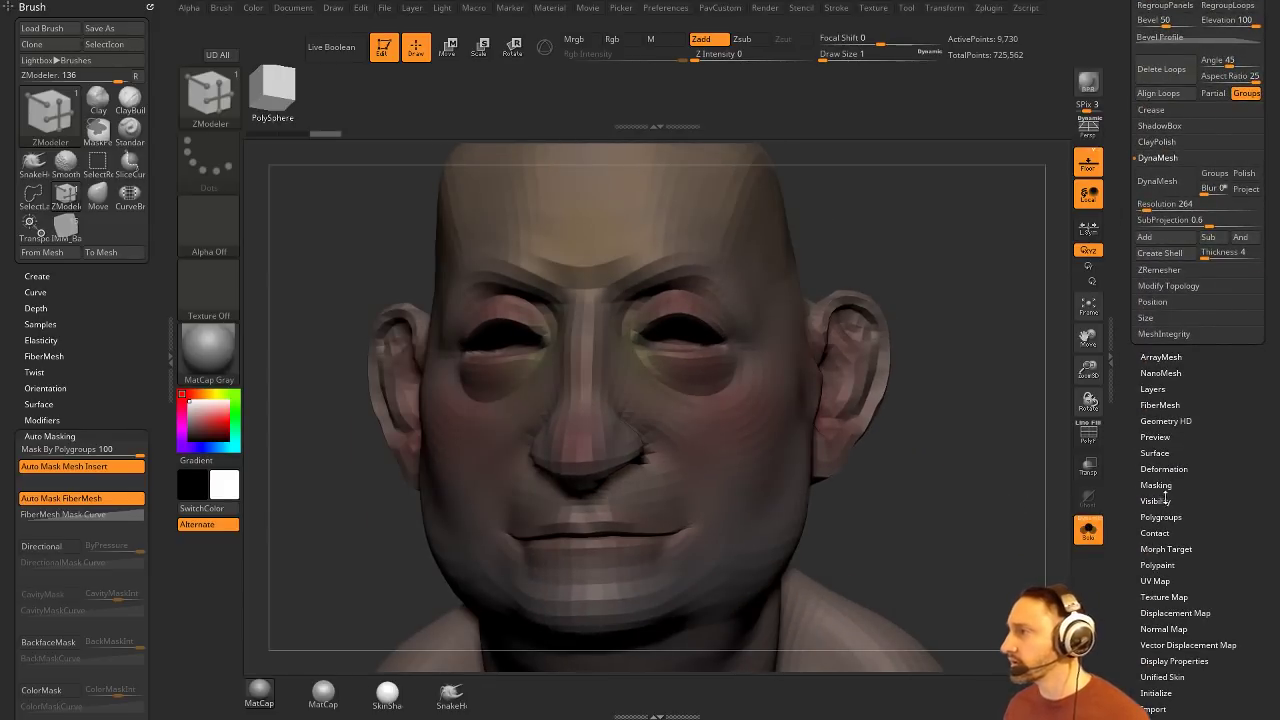
shift+drag(1159, 601, 1159, 599)
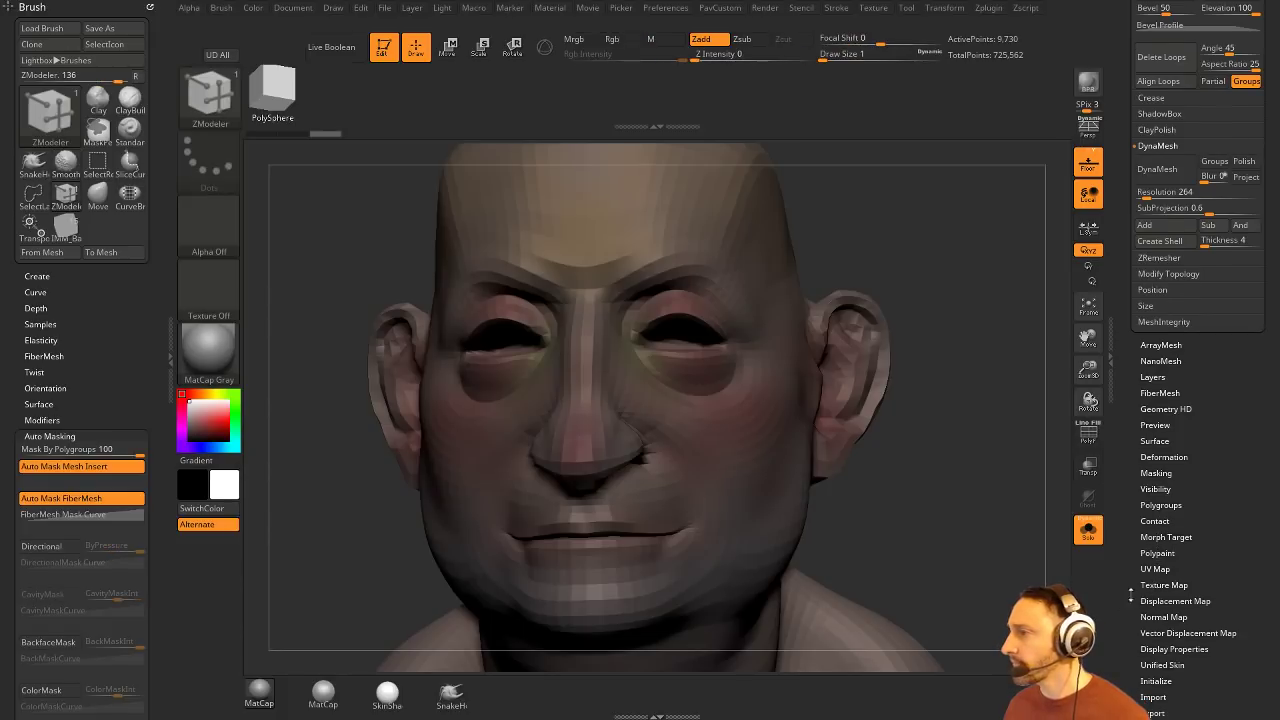
click(1162, 588)
mouse_move(1165, 553)
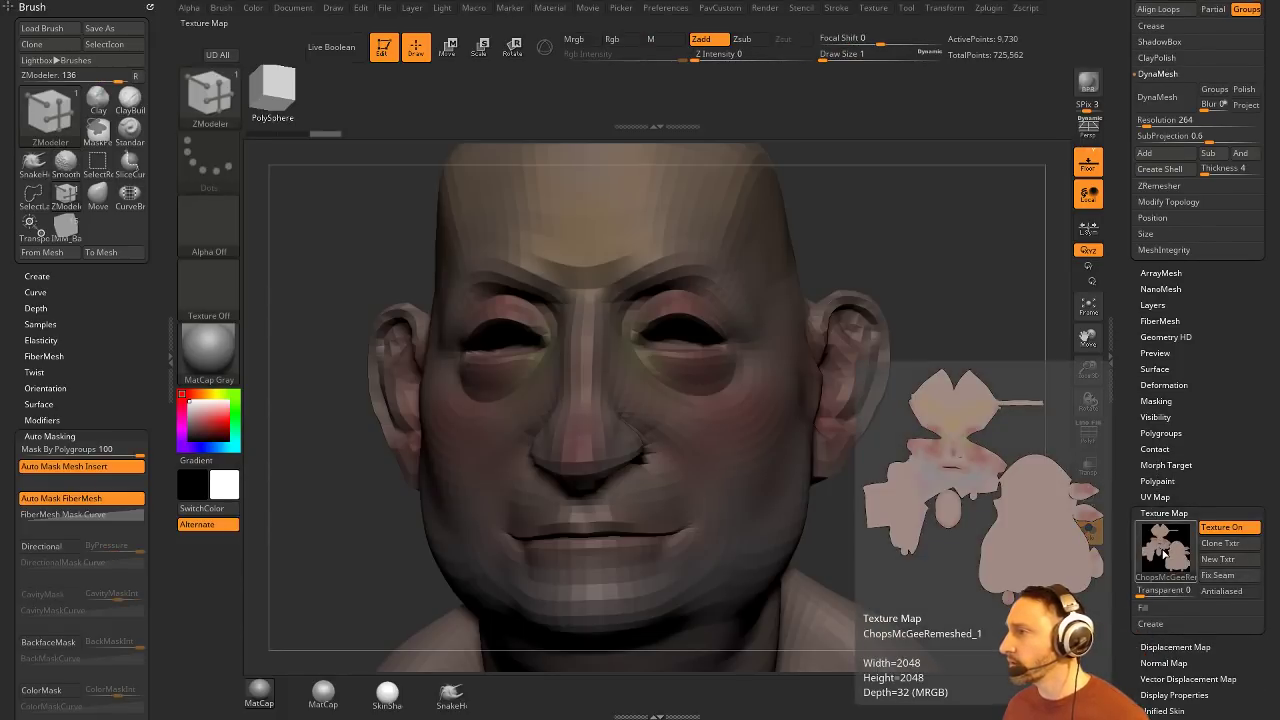
click(1232, 535)
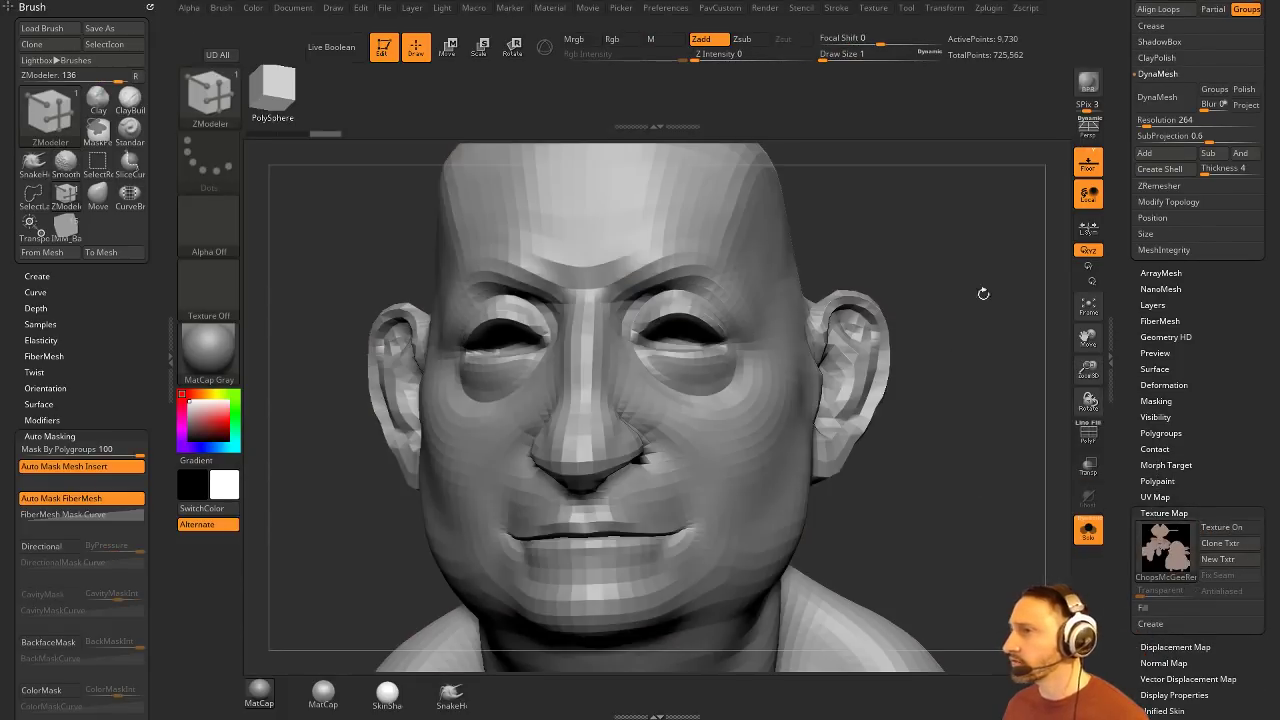
Step: Set the draw size to 35 and display the polyframe with the head's coloured polygroups
mouse_move(980, 289)
mouse_down()
mouse_move(940, 295)
mouse_move(999, 270)
mouse_move(992, 278)
mouse_up()
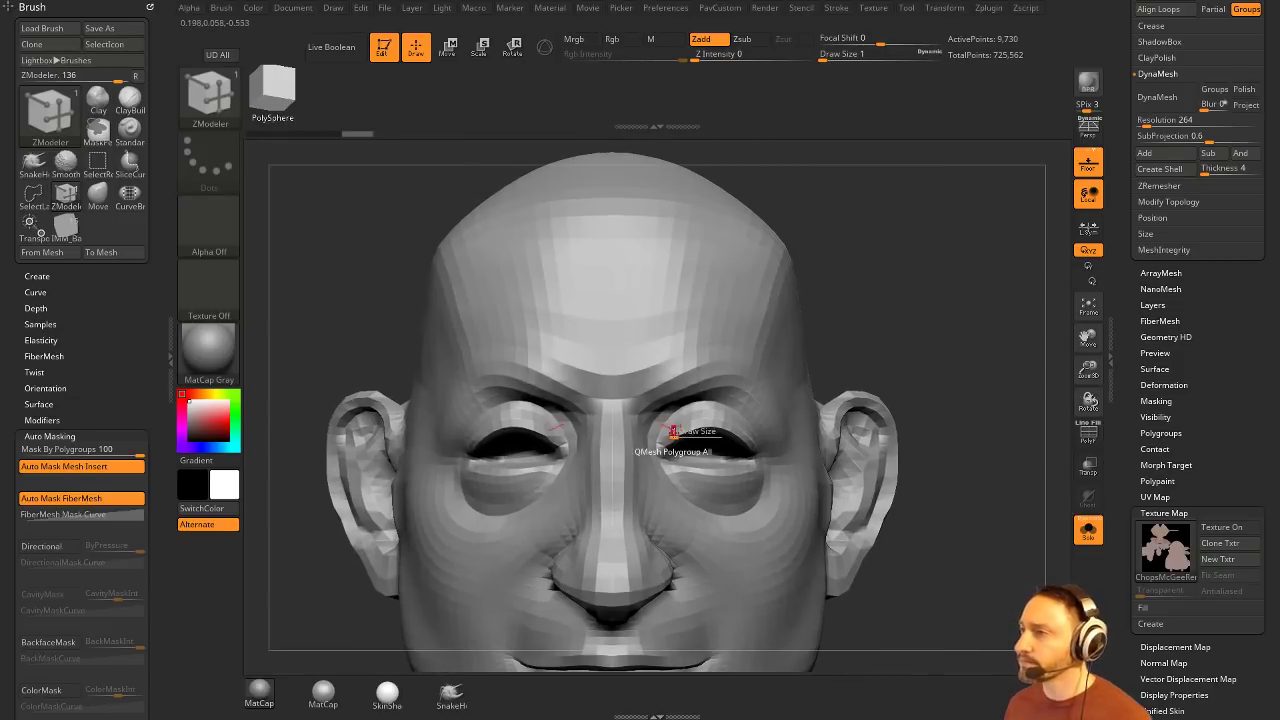
key(s)
drag(672, 432, 702, 424)
mouse_move(970, 296)
alt+mouse_down()
mouse_move(957, 320)
mouse_move(915, 330)
alt+mouse_up()
click(1088, 432)
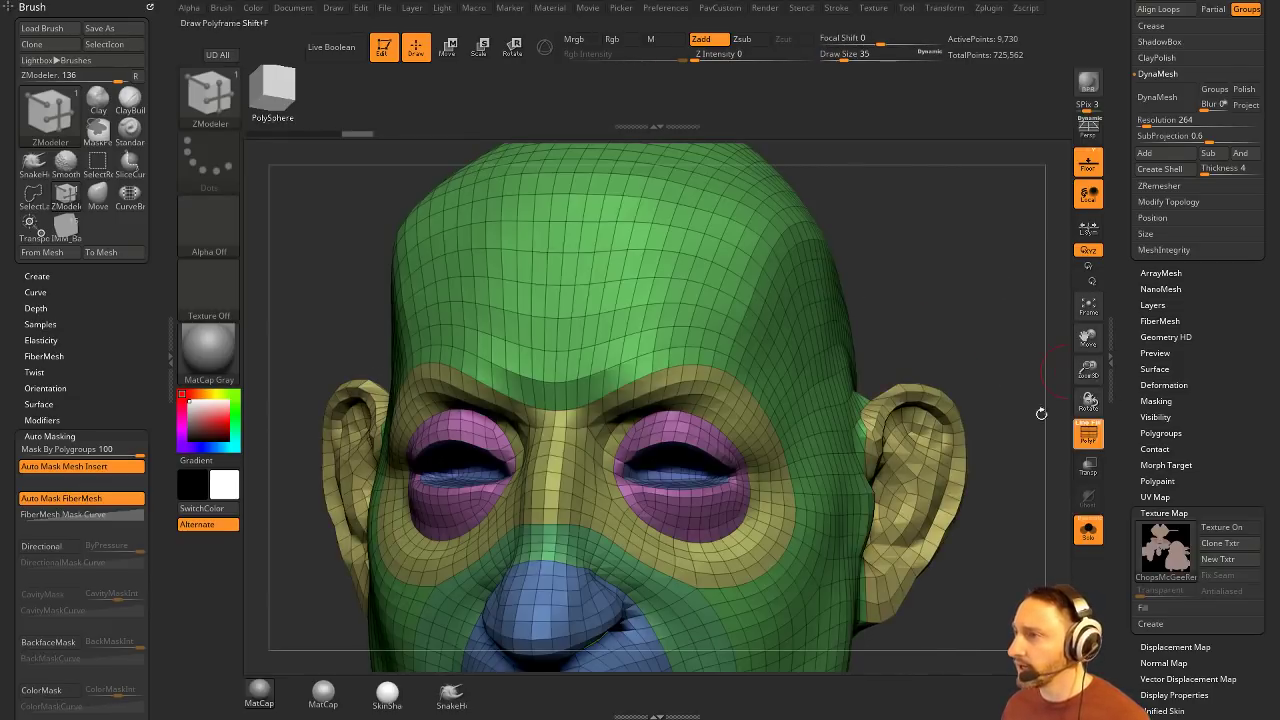
Step: Mask everything except the pink eyelid polygroup with the Move transform, and clear the mask again
ctrl+click(695, 430)
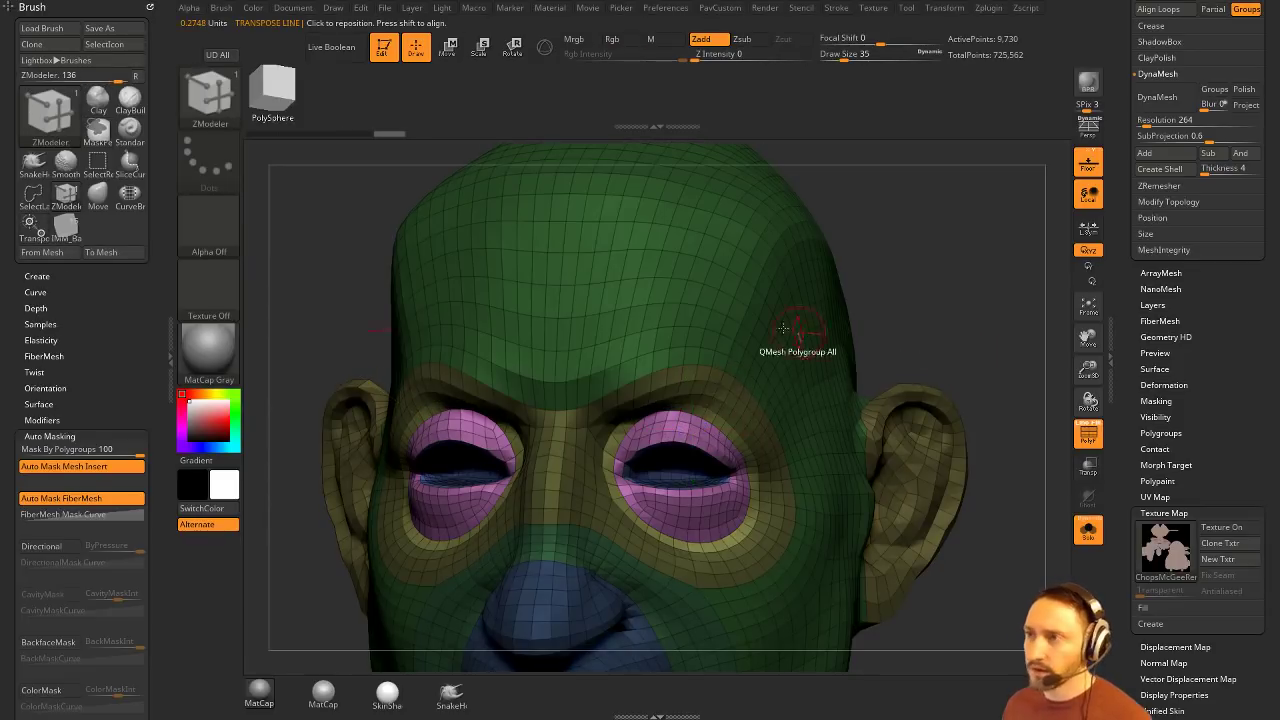
key(w)
ctrl+drag(973, 302, 982, 312)
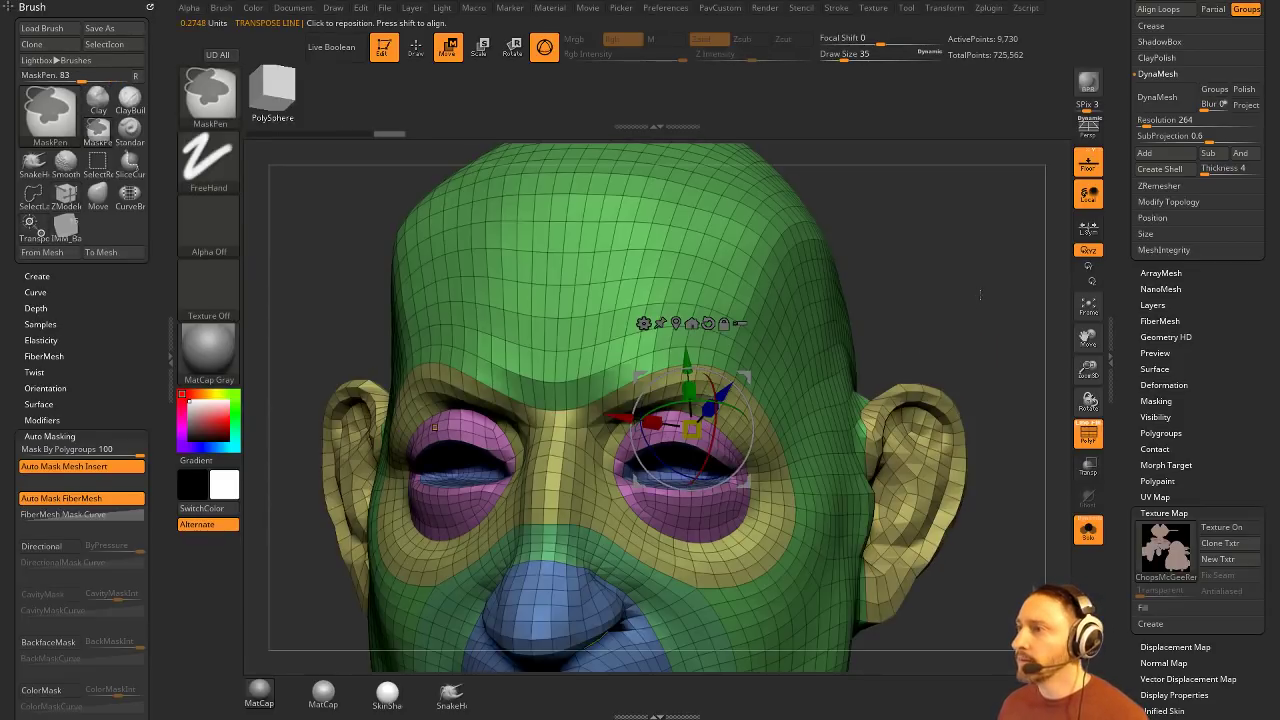
key(q)
key(w)
key(ctrl+z)
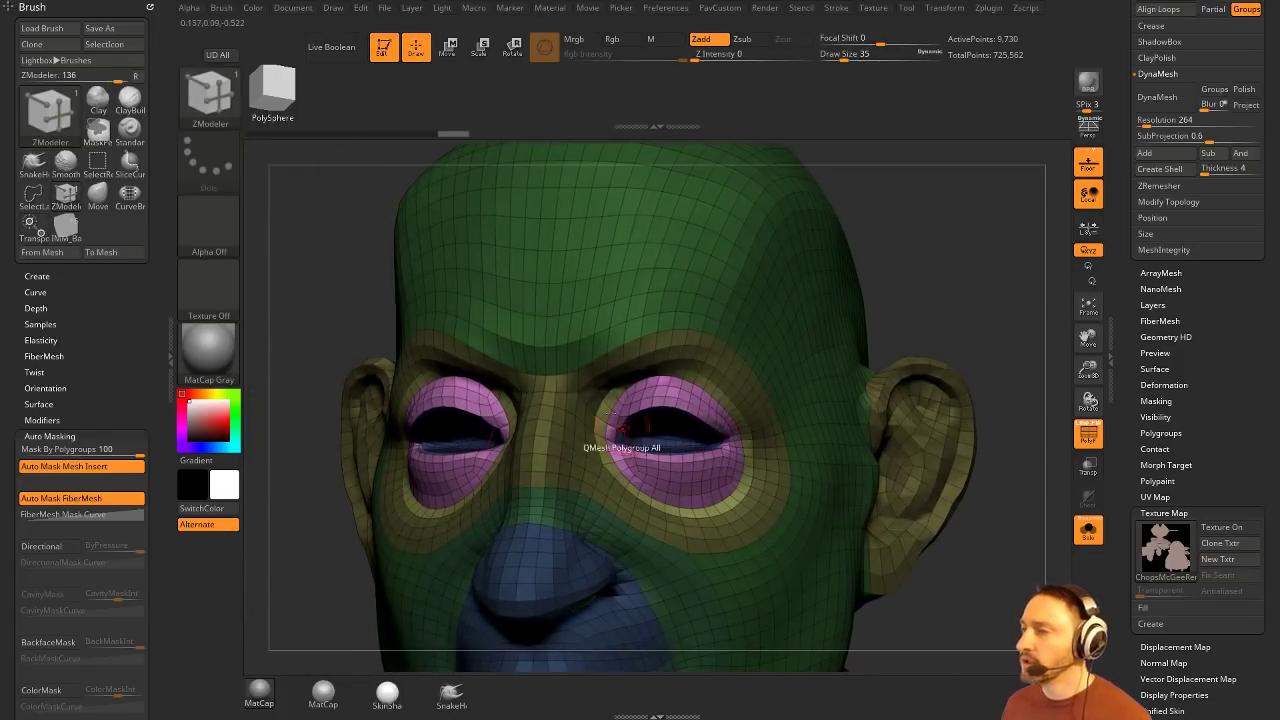
mouse_move(943, 314)
mouse_down()
mouse_move(1032, 296)
mouse_move(800, 310)
mouse_up()
ctrl+click(1014, 306)
Step: Set the draw size to 112 and switch to the Move brush
key(s)
click(690, 398)
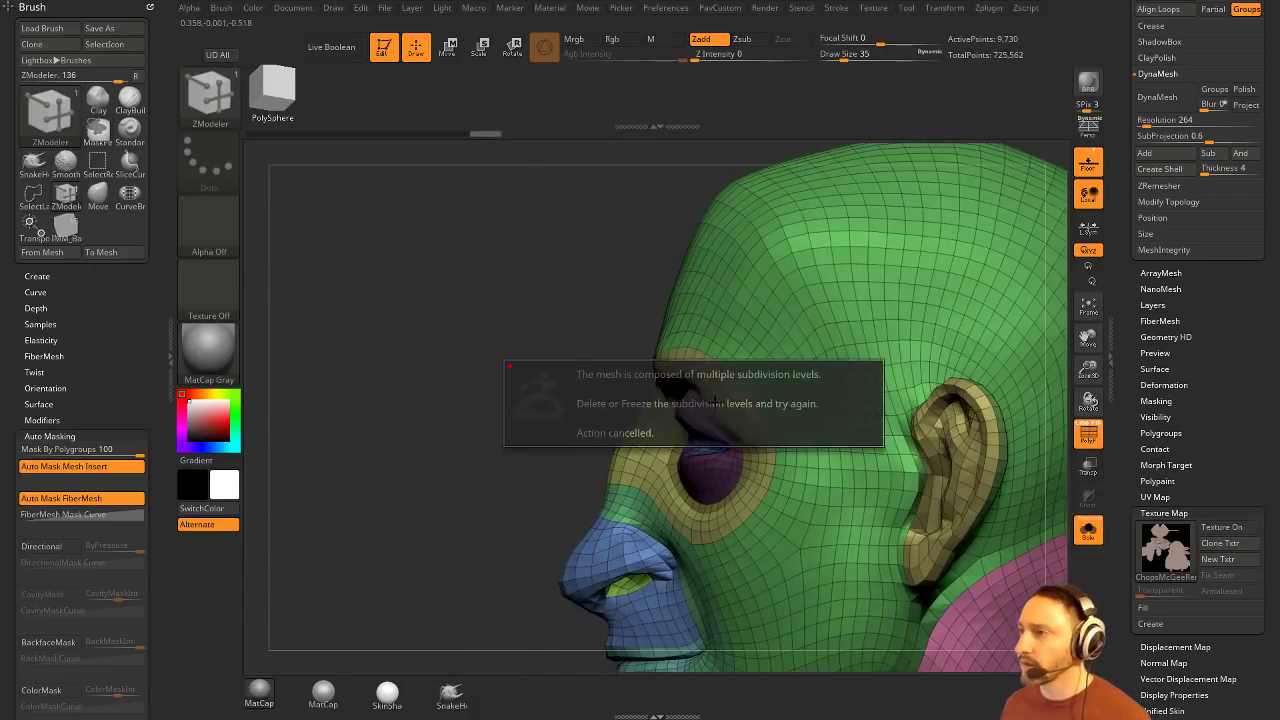
key(s)
drag(503, 274, 483, 274)
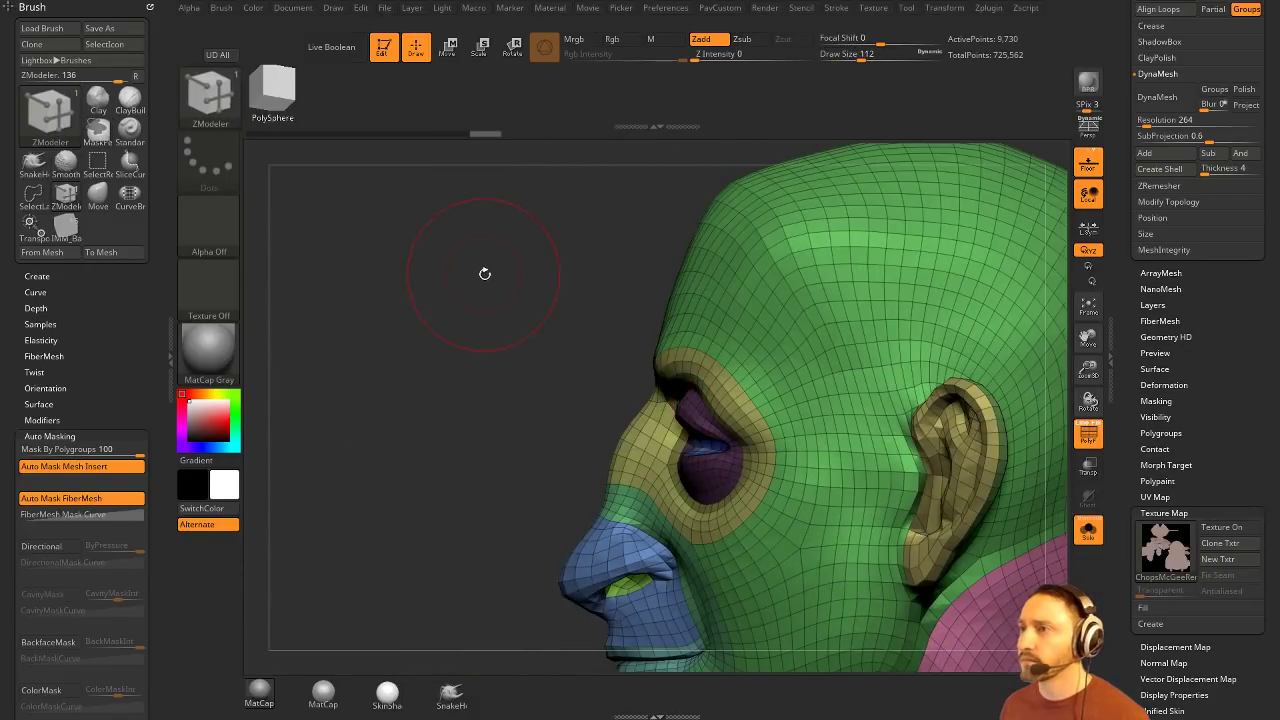
key(b)
key(m)
key(v)
Step: Reshape the eyelids in profile with the polygroup-masked Move brush, and raise the head by one subdivision level
key(s)
drag(711, 350, 692, 366)
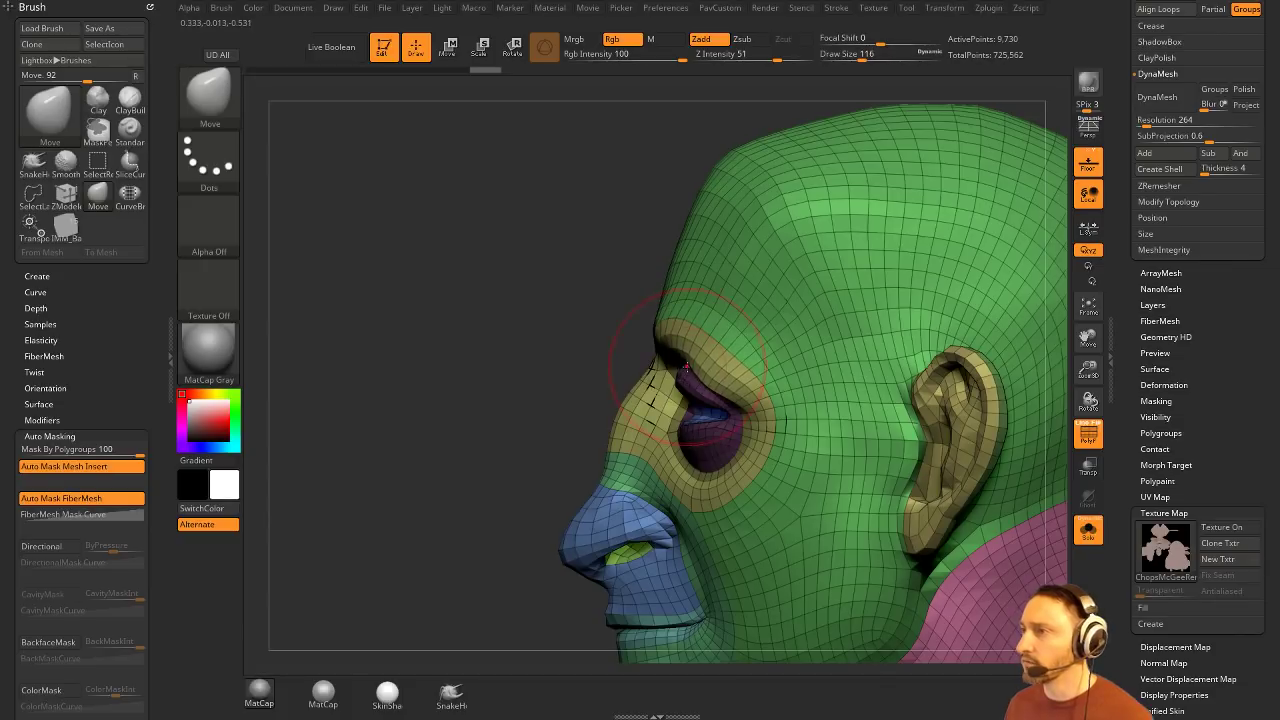
shift+drag(581, 409, 665, 409)
drag(690, 366, 695, 382)
drag(800, 320, 840, 317)
drag(800, 355, 986, 323)
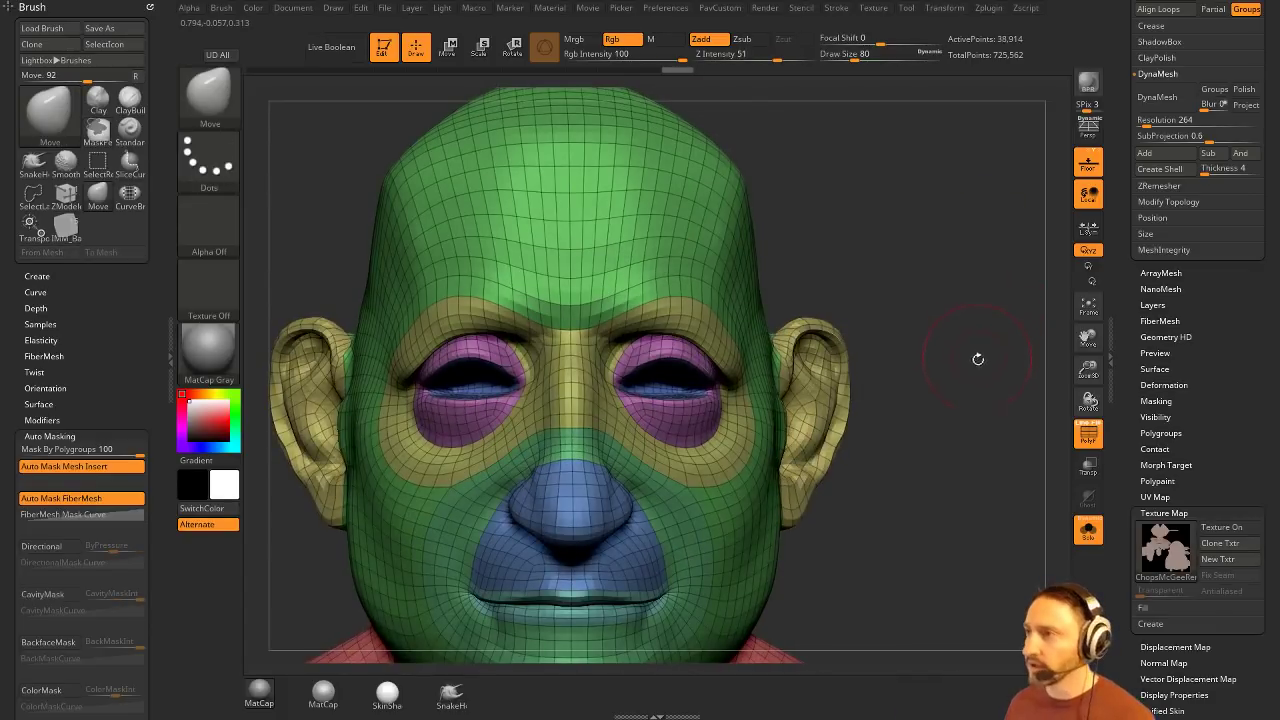
Step: Hide the polyframe and refine the eyelids and outer eye corners with the Standard brush at draw size 41, smoothing the area
key(shift+f)
drag(995, 396, 995, 310)
key(b)
key(s)
key(t)
mouse_move(728, 357)
shift+mouse_down()
mouse_move(708, 360)
mouse_move(666, 325)
mouse_move(691, 331)
shift+mouse_up()
mouse_move(984, 330)
shift+mouse_down()
mouse_move(1006, 263)
mouse_move(980, 267)
shift+mouse_up()
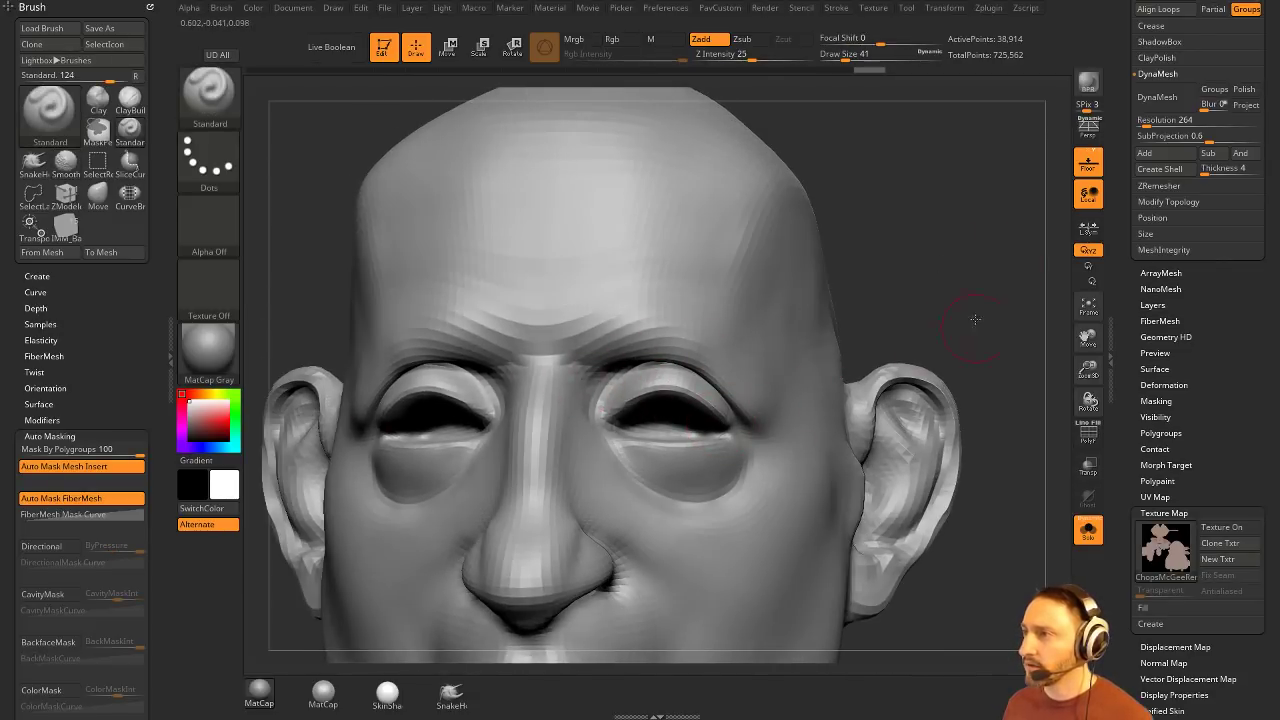
mouse_move(975, 319)
mouse_down()
mouse_move(820, 350)
mouse_move(723, 389)
mouse_up()
mouse_move(500, 420)
mouse_down()
mouse_move(665, 412)
mouse_move(591, 400)
mouse_up()
alt+drag(890, 425, 906, 378)
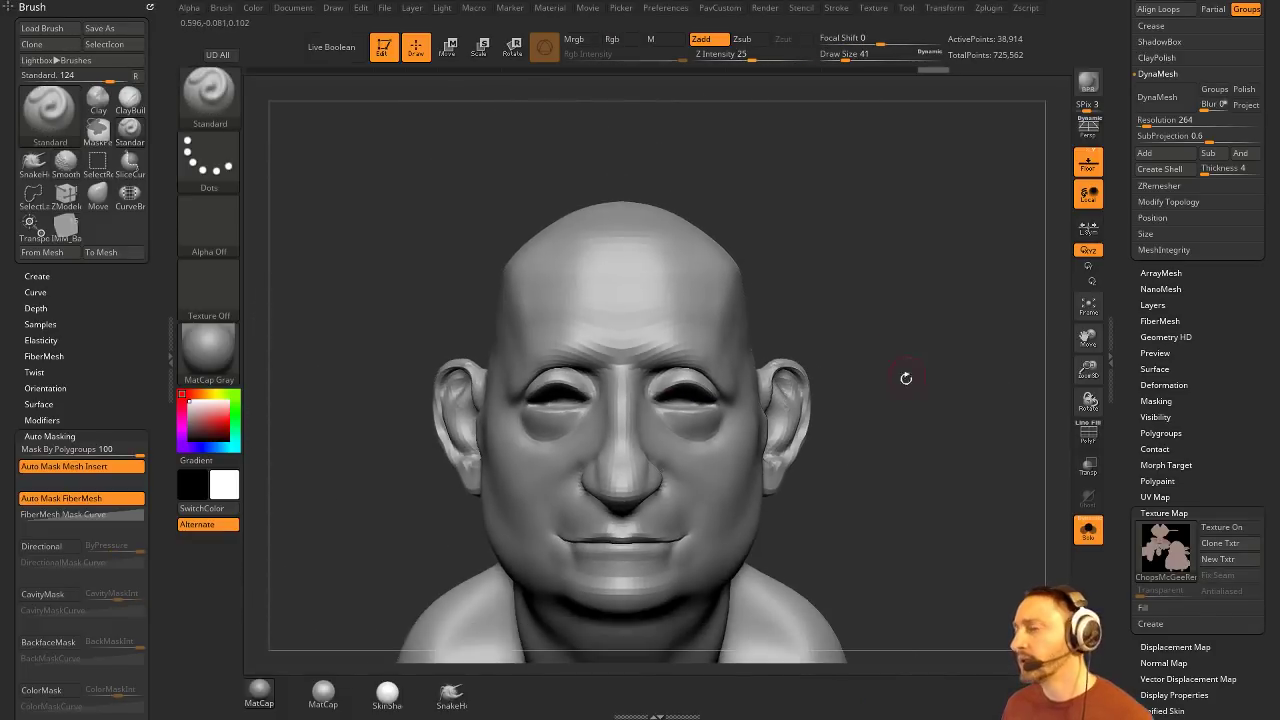
Step: Increase the draw size to 108 and switch back to the Move brush for the eye area
key(b)
key(z)
key(m)
mouse_move(985, 370)
mouse_down()
mouse_move(945, 343)
mouse_move(885, 335)
mouse_move(1020, 325)
mouse_move(941, 313)
mouse_move(795, 350)
mouse_up()
key(bracketright)
key(bracketright)
key(bracketright)
key(b)
key(m)
key(v)
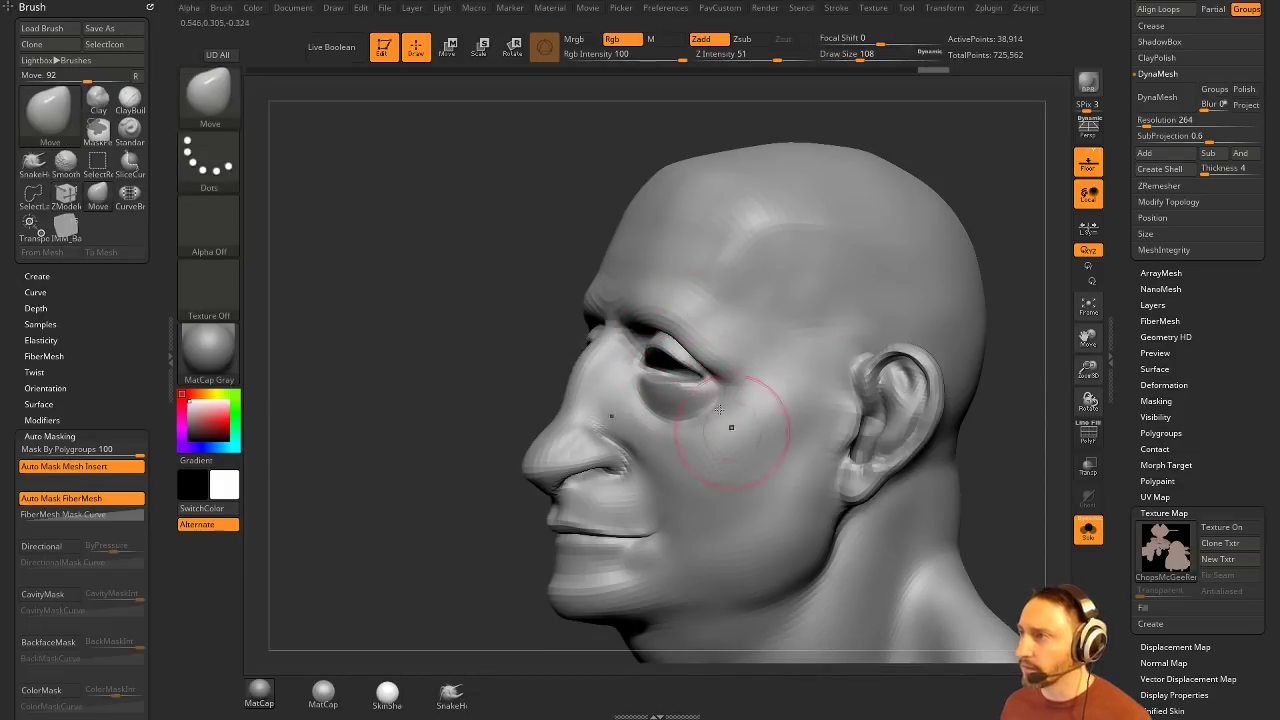
Step: Try to pull the upper eyelid with the Move brush at draw size 136 while polygroup masking is active
key(s)
drag(691, 374, 695, 373)
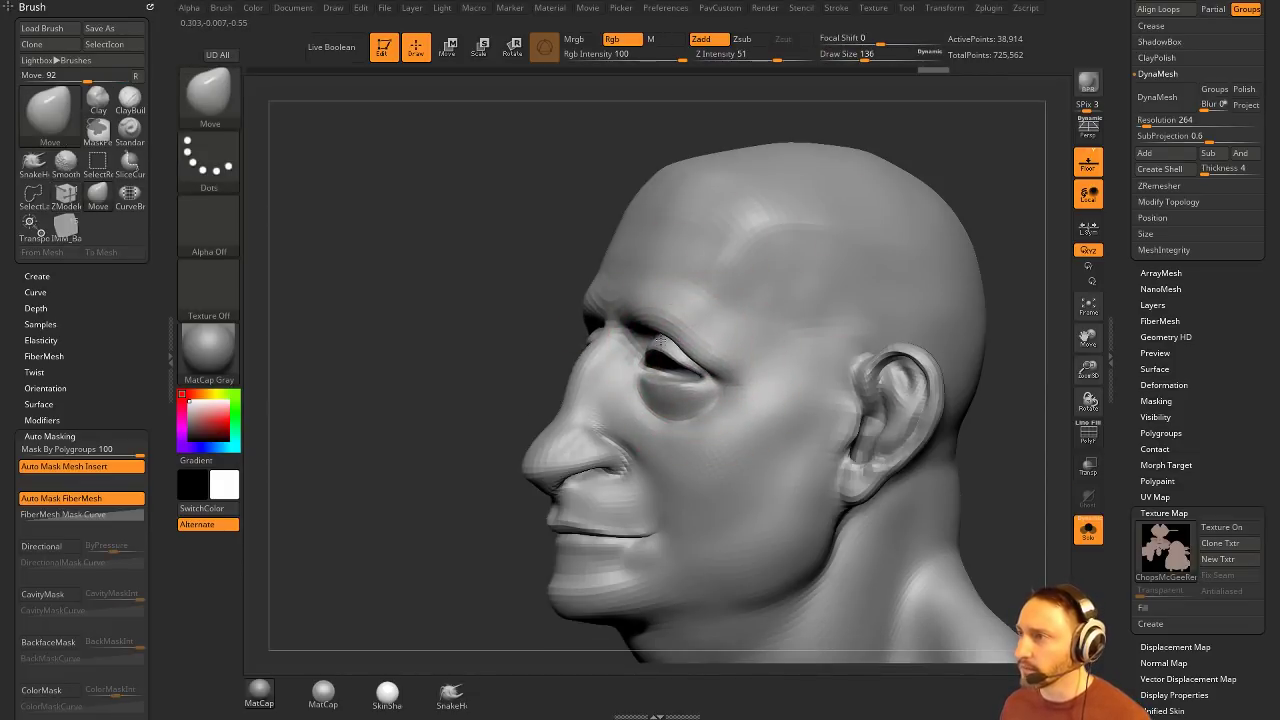
key(ctrl+z)
Step: Set Mask By Polygroups to 0 and reshape the upper eyelids with the Move brush at draw size 108
drag(50, 450, 20, 451)
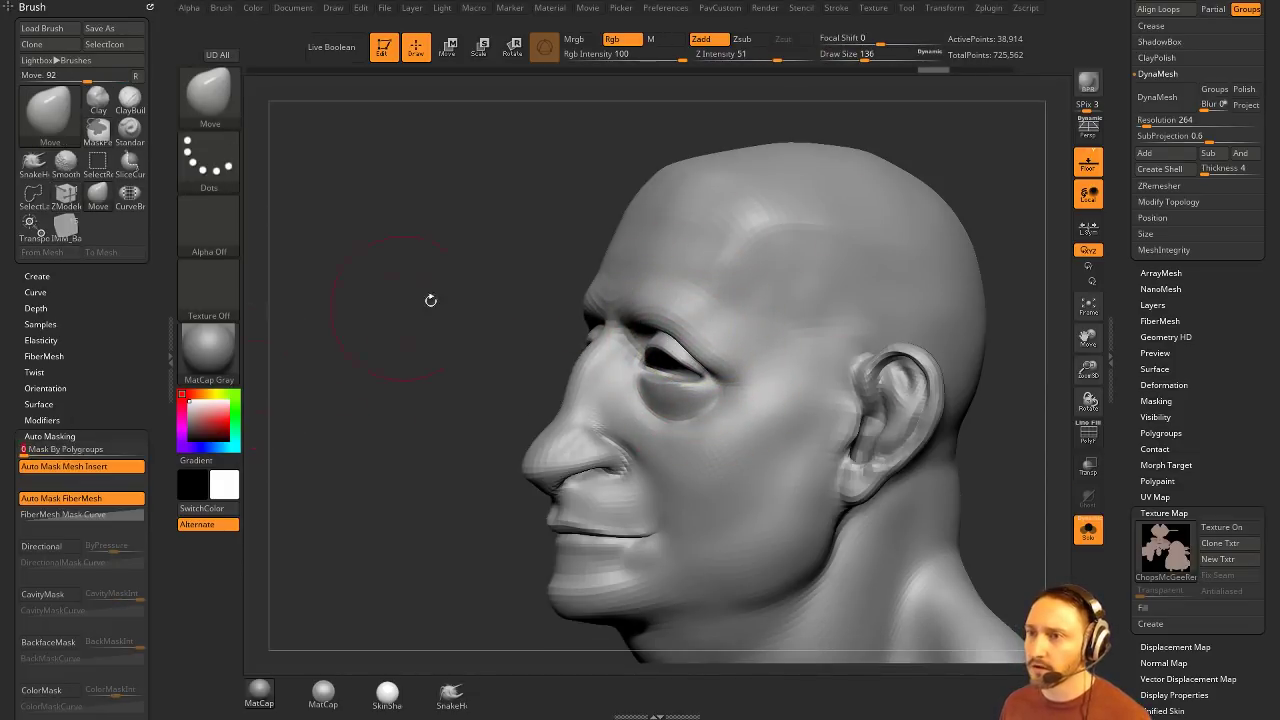
mouse_move(430, 300)
mouse_down()
mouse_move(477, 281)
mouse_move(510, 300)
mouse_up()
key(s)
drag(655, 352, 655, 350)
drag(678, 352, 633, 325)
drag(850, 300, 905, 295)
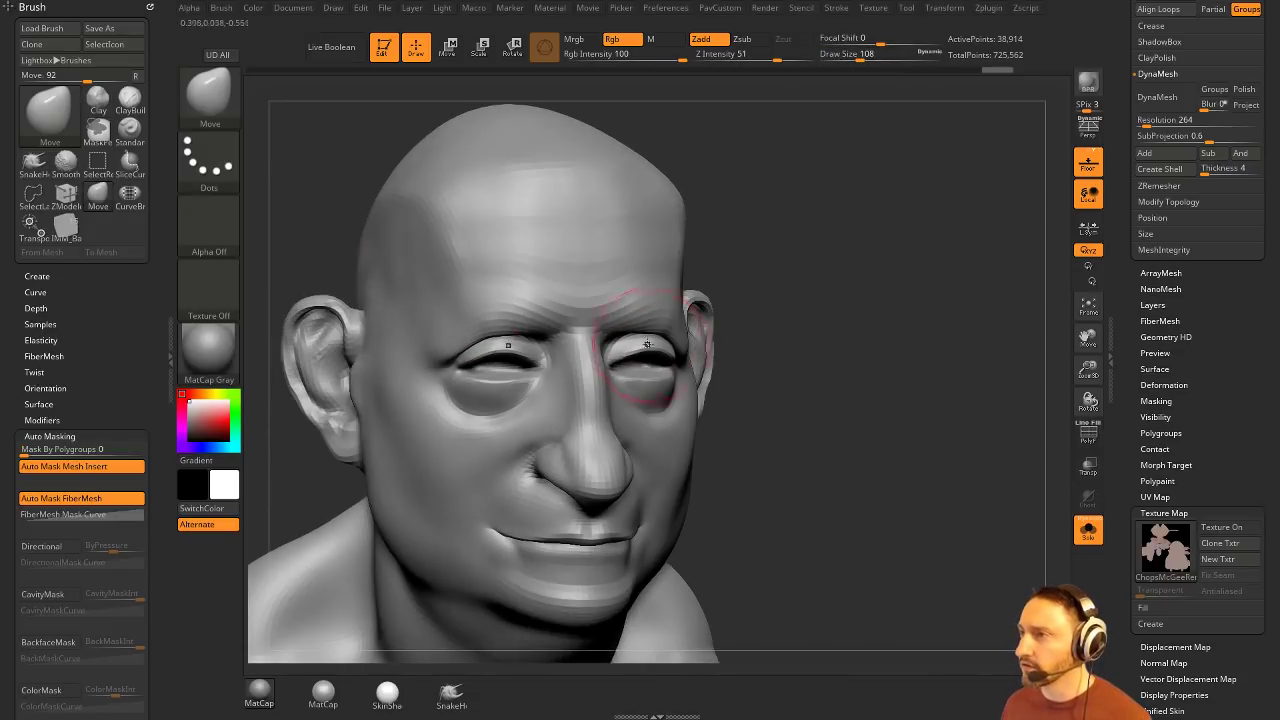
drag(645, 346, 646, 338)
mouse_move(849, 307)
mouse_down()
mouse_move(690, 310)
mouse_move(692, 358)
mouse_move(683, 332)
mouse_up()
mouse_move(540, 345)
mouse_down()
mouse_move(765, 352)
mouse_move(871, 371)
mouse_move(940, 345)
mouse_move(860, 335)
mouse_up()
key(s)
mouse_move(596, 436)
mouse_down()
mouse_move(608, 438)
mouse_move(598, 429)
mouse_up()
key(ctrl+z)
mouse_move(868, 402)
alt+mouse_down()
mouse_move(888, 374)
mouse_move(838, 398)
mouse_move(752, 395)
alt+mouse_up()
Step: Switch to the Standard brush and reduce its draw size to 22
key(b)
key(s)
key(t)
mouse_move(887, 372)
mouse_down()
mouse_move(790, 376)
mouse_move(909, 371)
mouse_move(891, 431)
mouse_up()
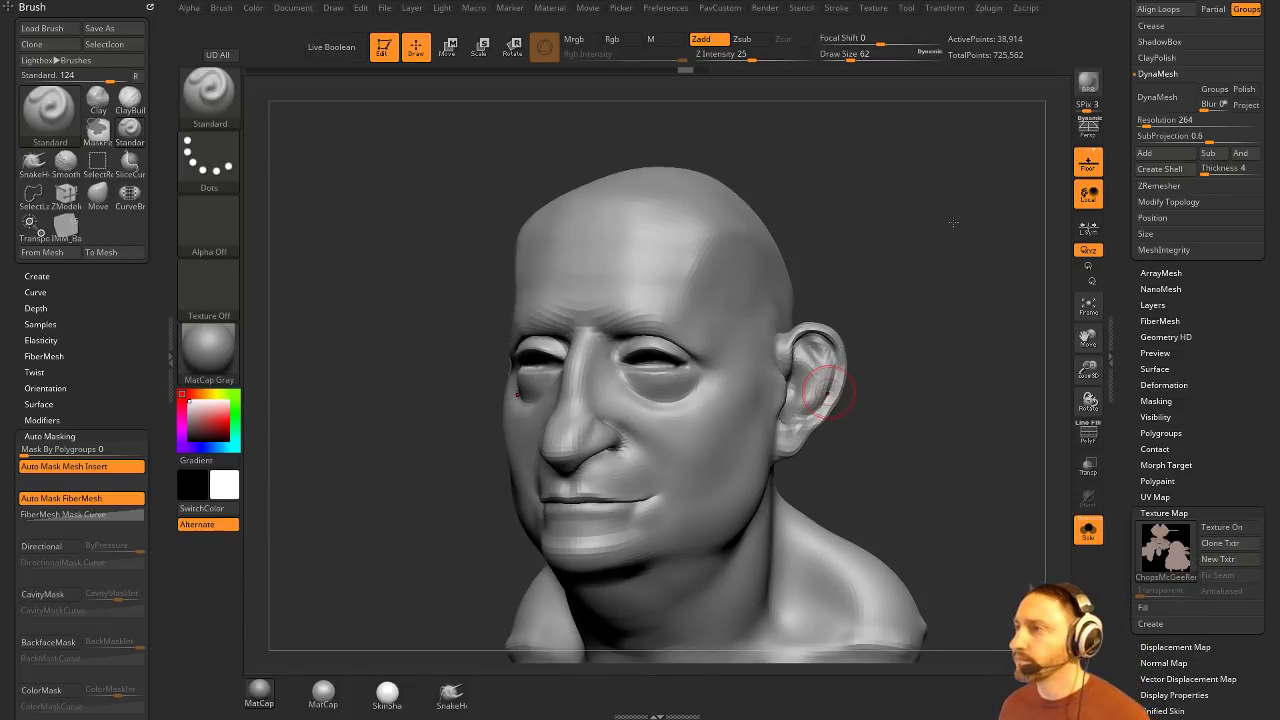
drag(954, 222, 1050, 238)
drag(874, 331, 745, 340)
key(bracketleft)
key(bracketleft)
key(bracketleft)
key(bracketleft)
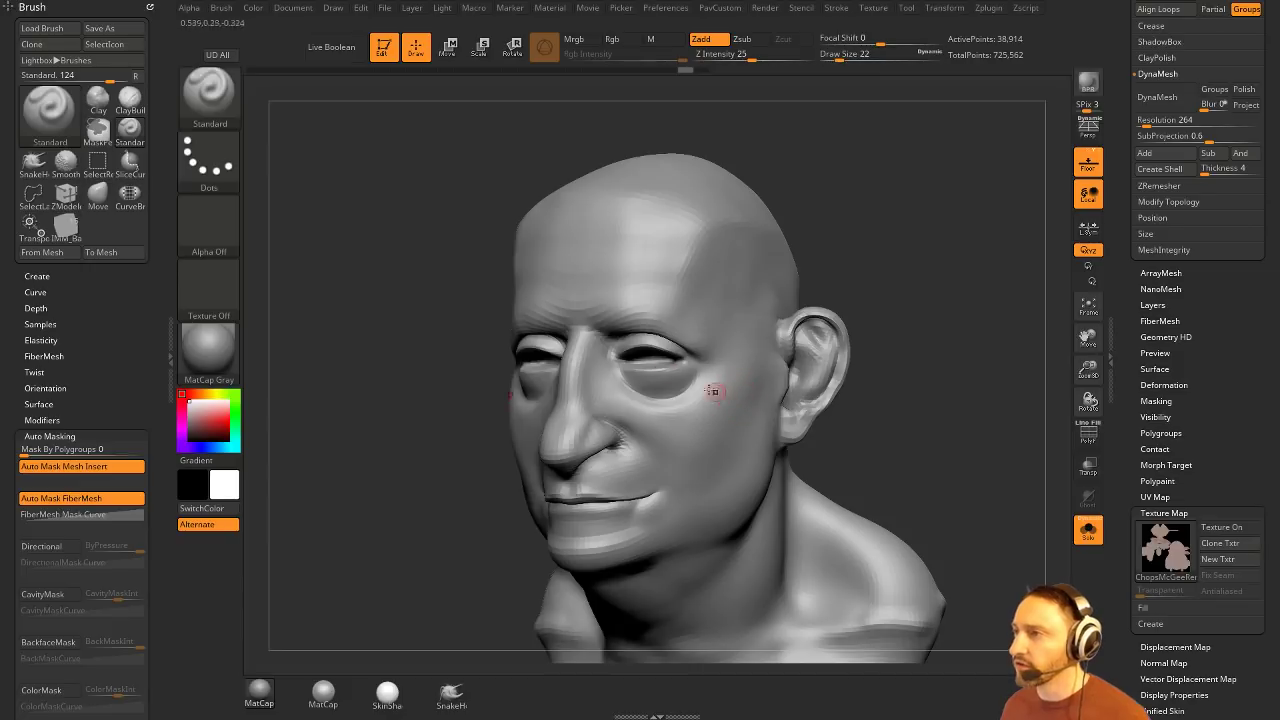
drag(883, 280, 911, 243)
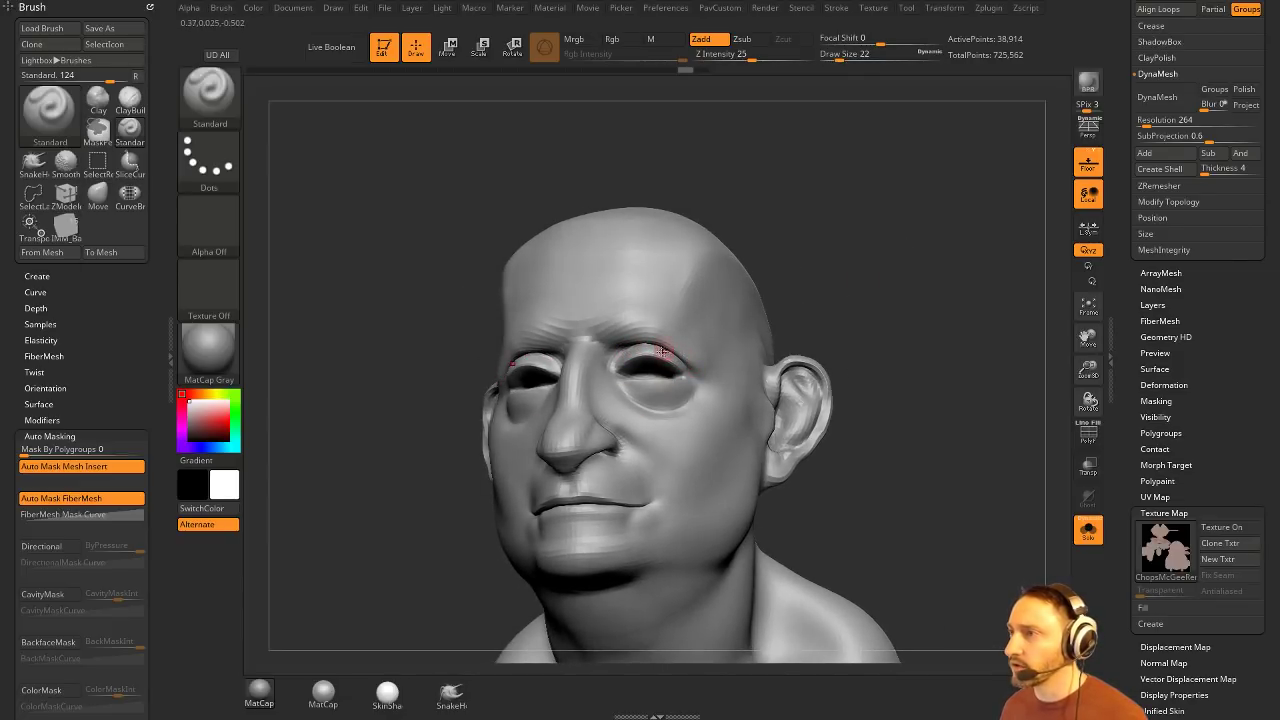
mouse_move(700, 366)
right_down()
mouse_move(920, 286)
mouse_move(966, 298)
mouse_move(934, 311)
mouse_move(930, 234)
mouse_move(820, 250)
mouse_move(866, 283)
mouse_move(891, 283)
mouse_move(903, 307)
right_up()
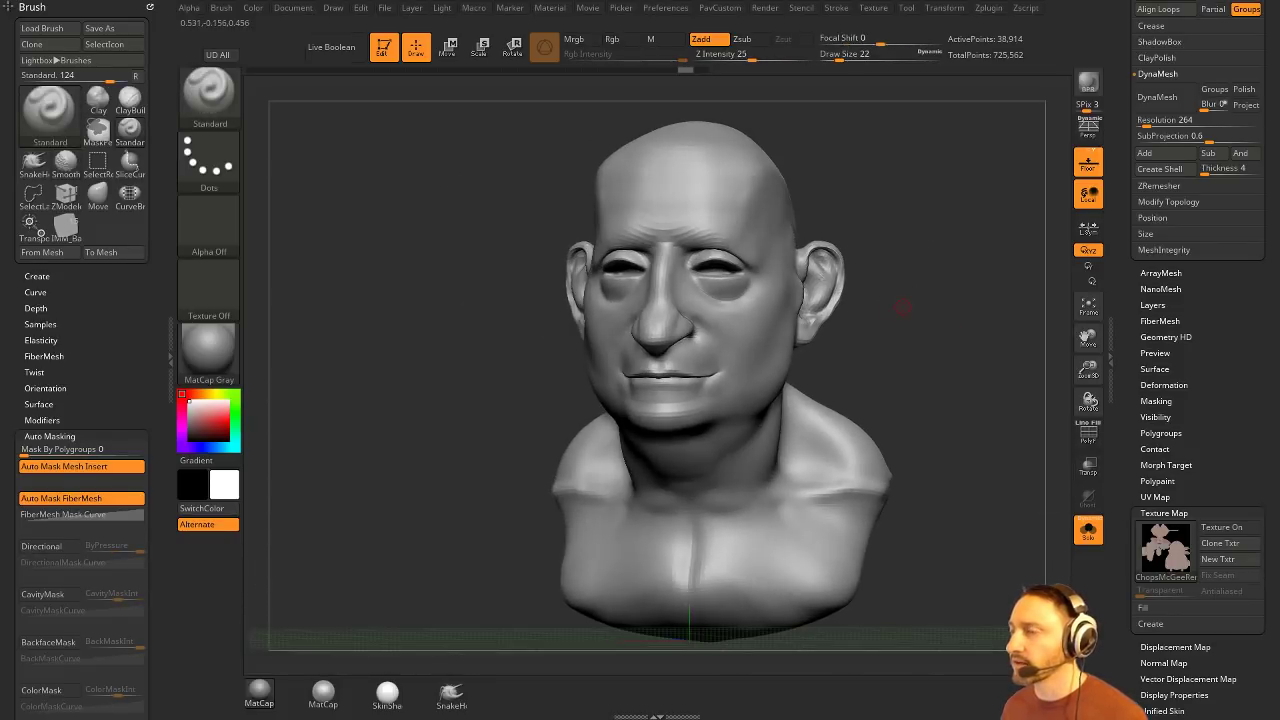
Step: Switch to Chrome to view the Cherry Tomato extension page in the web store, and return to ZBrush
right_drag(940, 346, 929, 355)
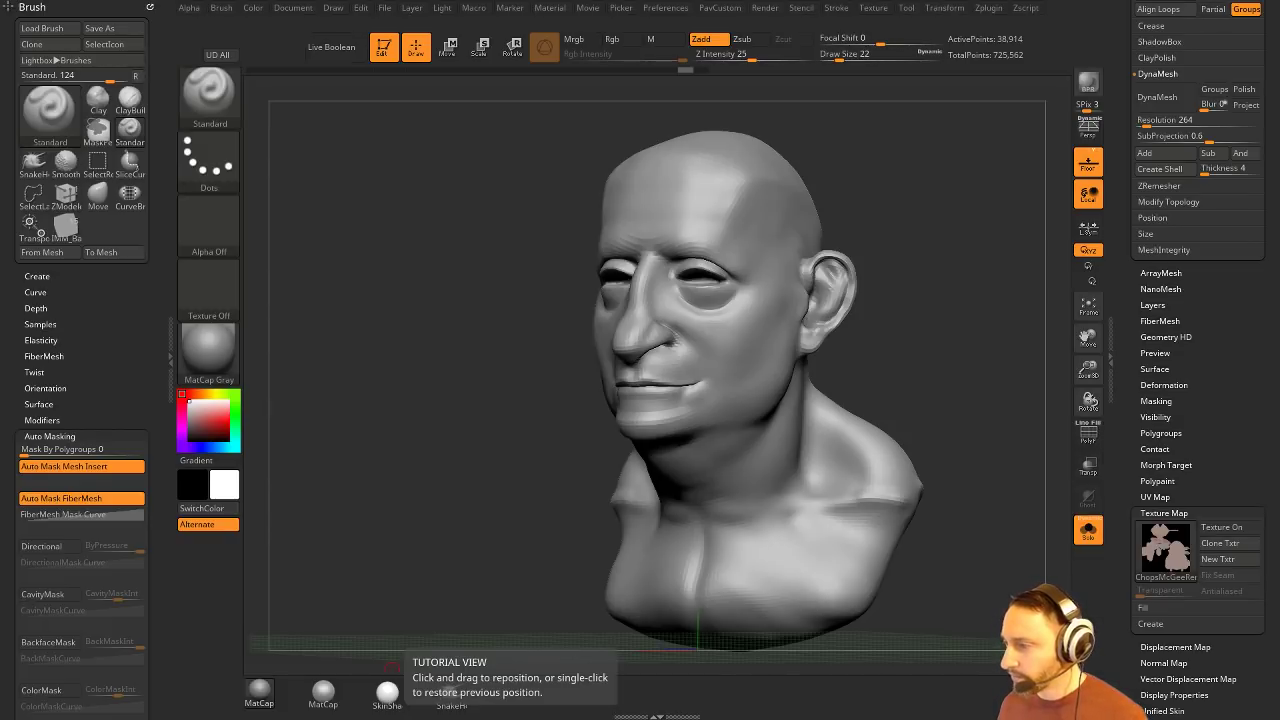
drag(930, 716, 981, 10)
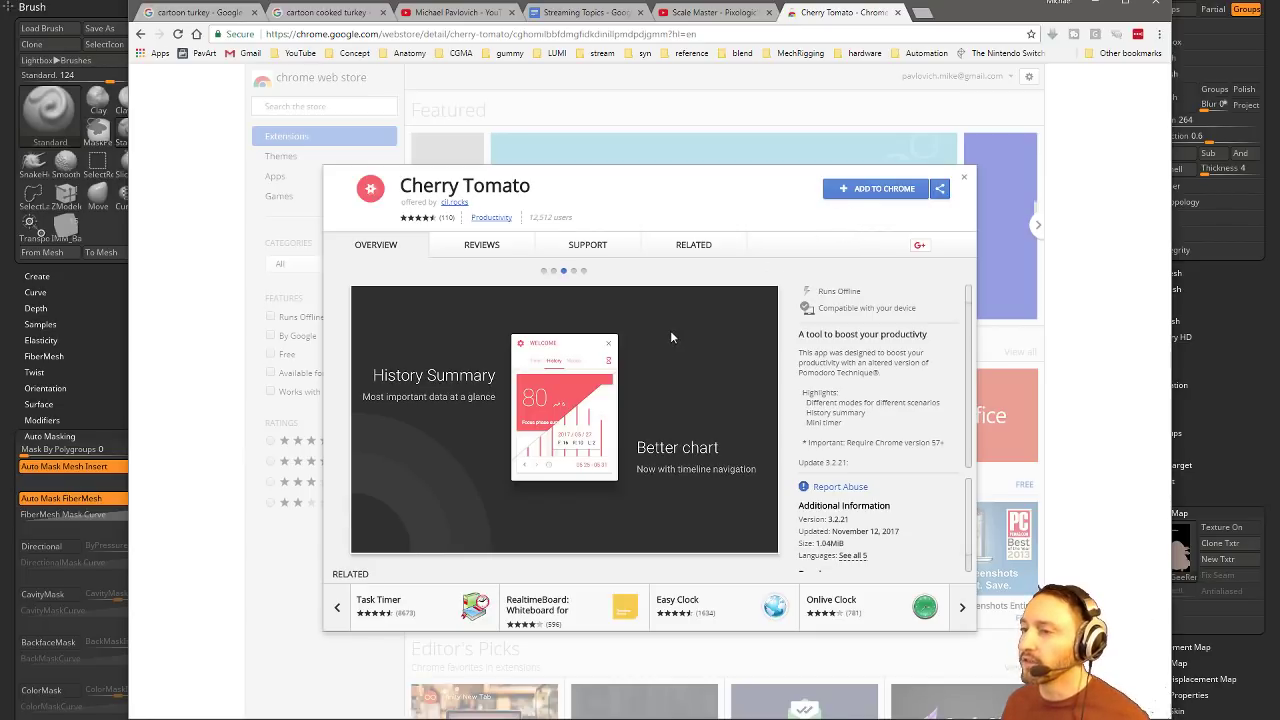
click(1097, 4)
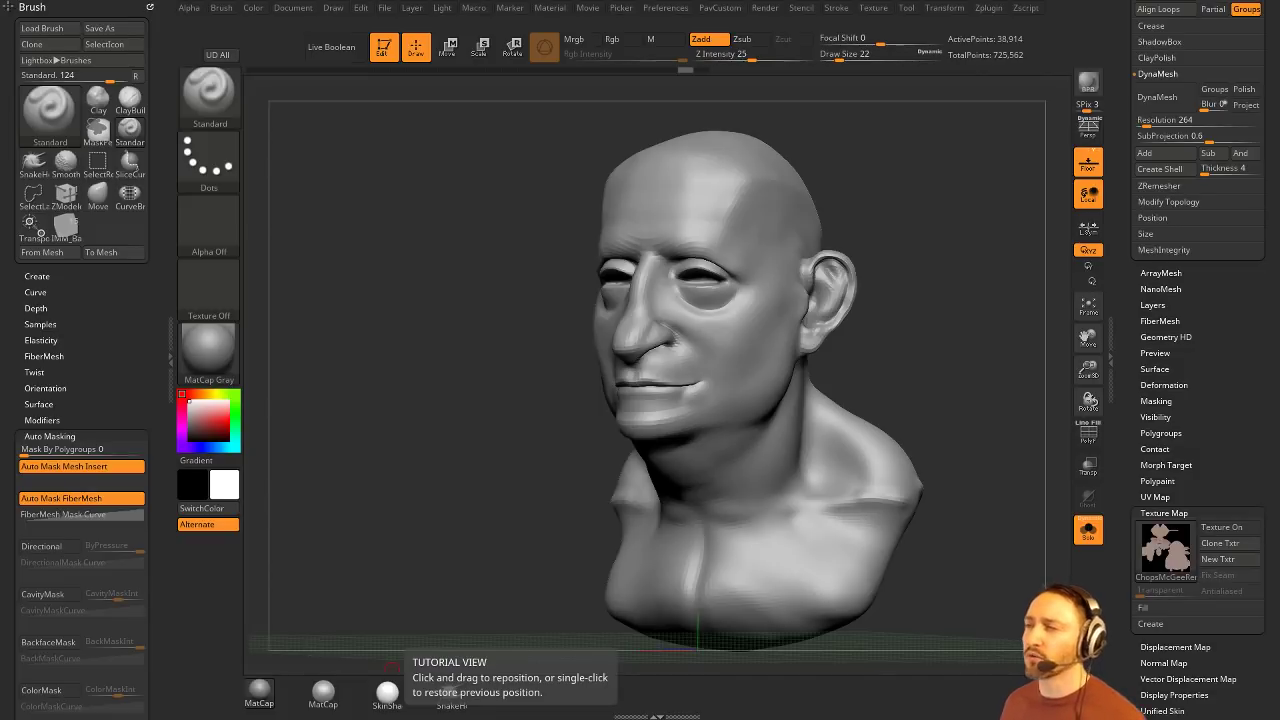
mouse_move(843, 197)
mouse_down()
mouse_move(905, 240)
mouse_move(895, 288)
mouse_up()
drag(856, 190, 809, 200)
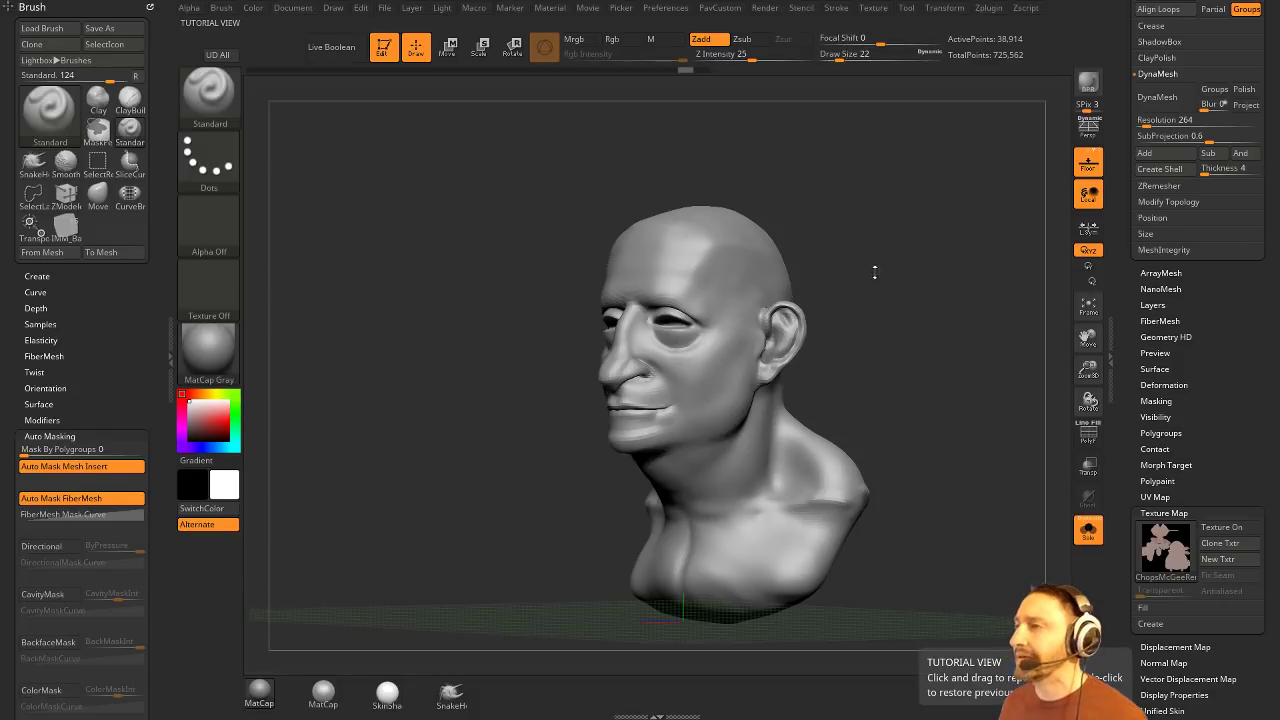
mouse_move(874, 271)
shift+mouse_down()
mouse_move(916, 266)
mouse_move(899, 267)
shift+mouse_up()
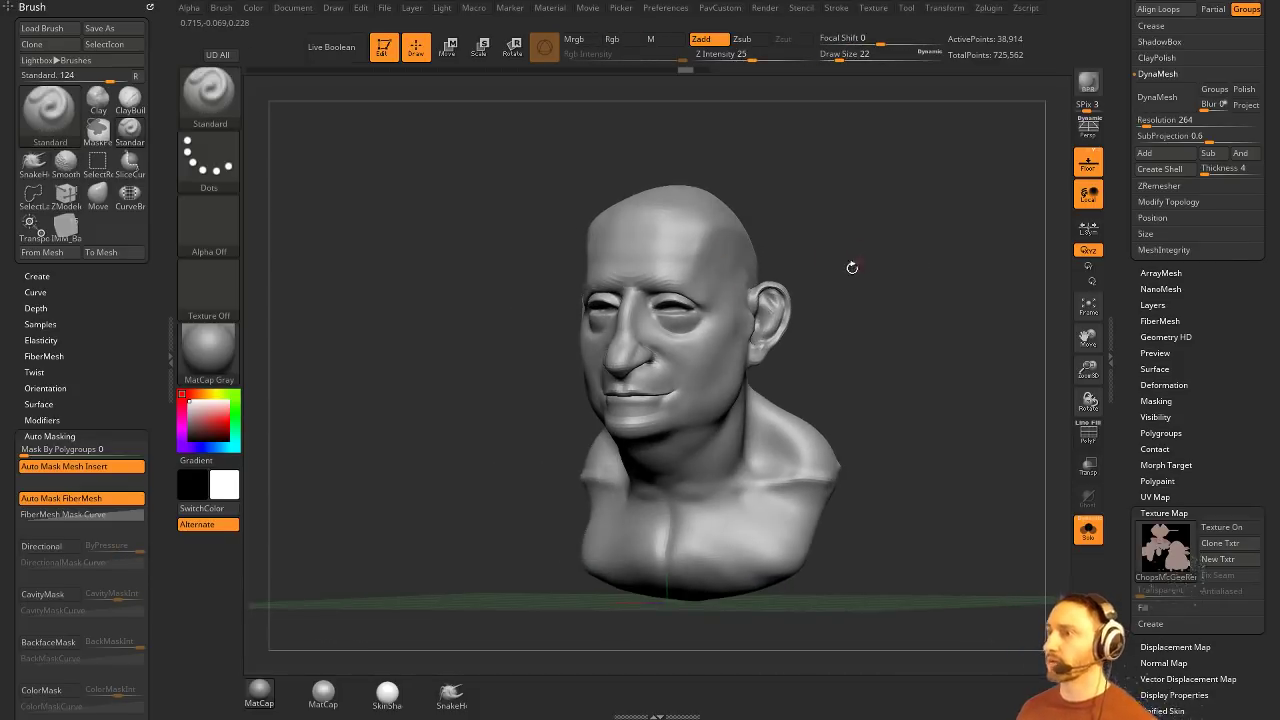
drag(877, 283, 918, 330)
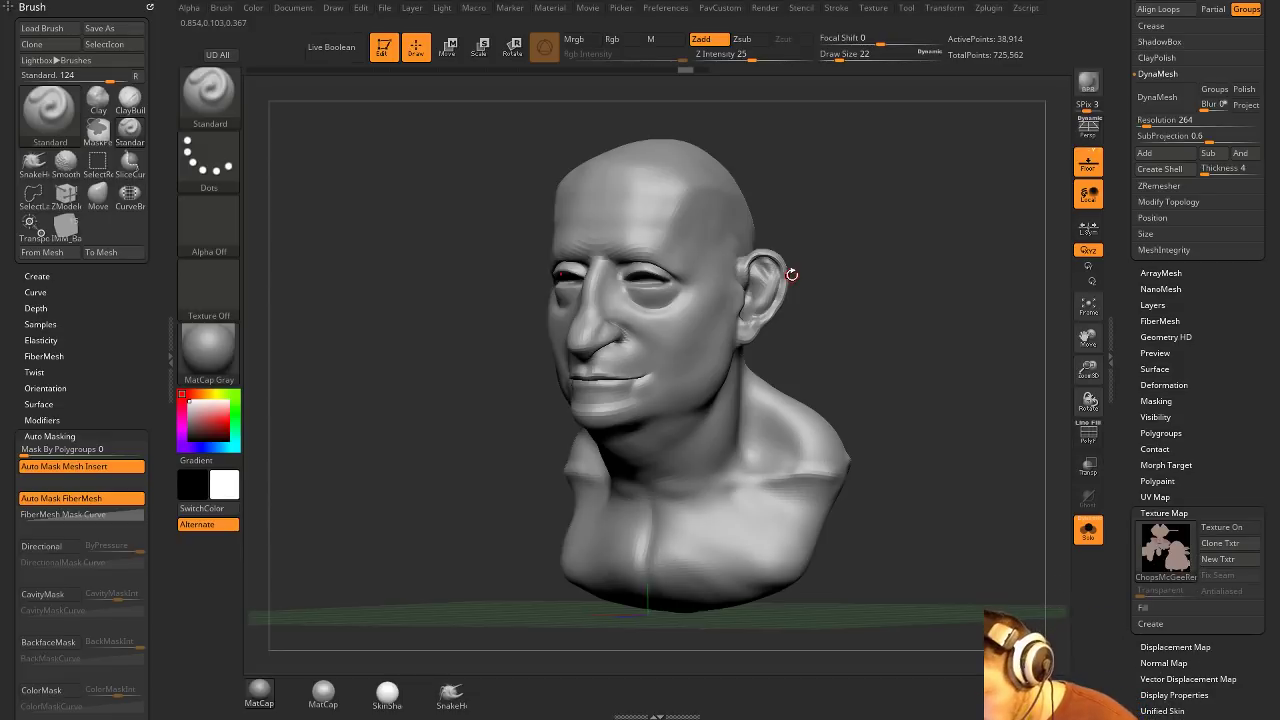
mouse_move(842, 303)
mouse_down()
mouse_move(892, 316)
mouse_move(889, 336)
mouse_move(978, 331)
mouse_move(934, 314)
mouse_move(891, 329)
mouse_move(934, 314)
mouse_move(792, 326)
mouse_move(886, 343)
mouse_up()
Step: Set the Standard brush's draw size to 56 and hide the floor grid under the bust
key(s)
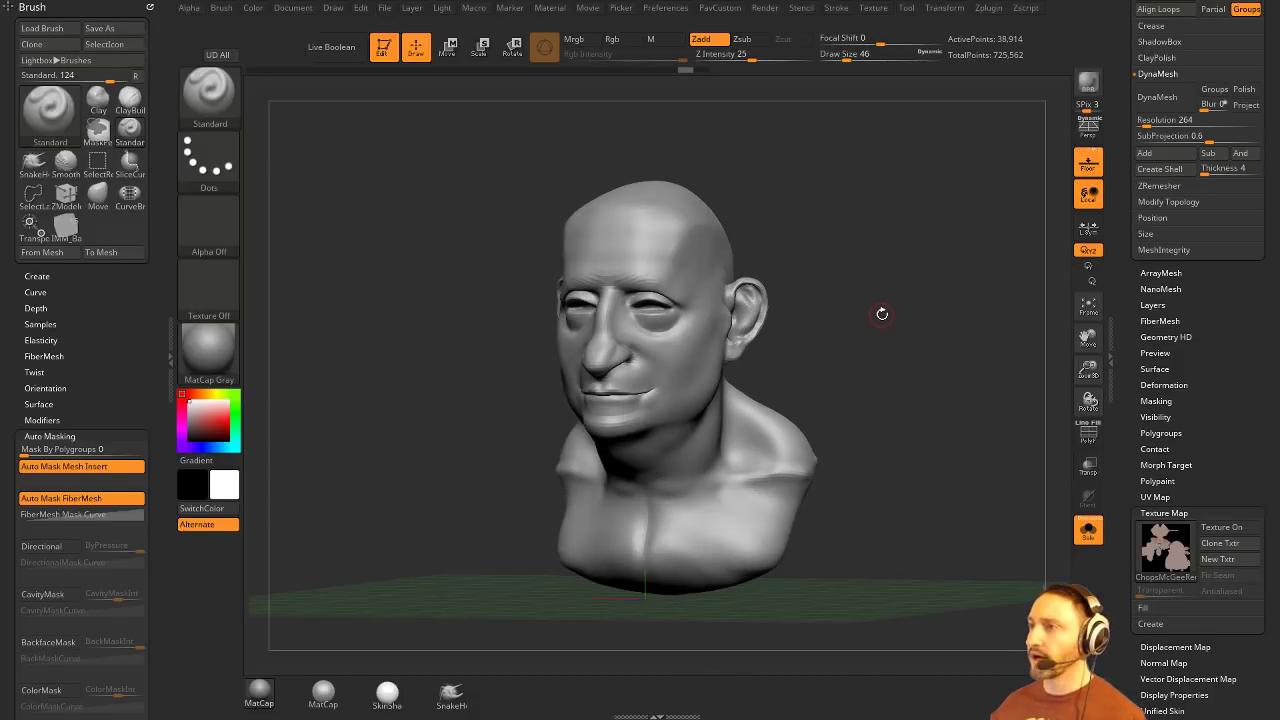
mouse_move(823, 229)
mouse_down()
mouse_move(800, 240)
mouse_move(955, 273)
mouse_up()
click(1088, 163)
mouse_move(900, 318)
mouse_down()
mouse_move(908, 348)
mouse_move(909, 309)
mouse_move(870, 329)
mouse_up()
key(])
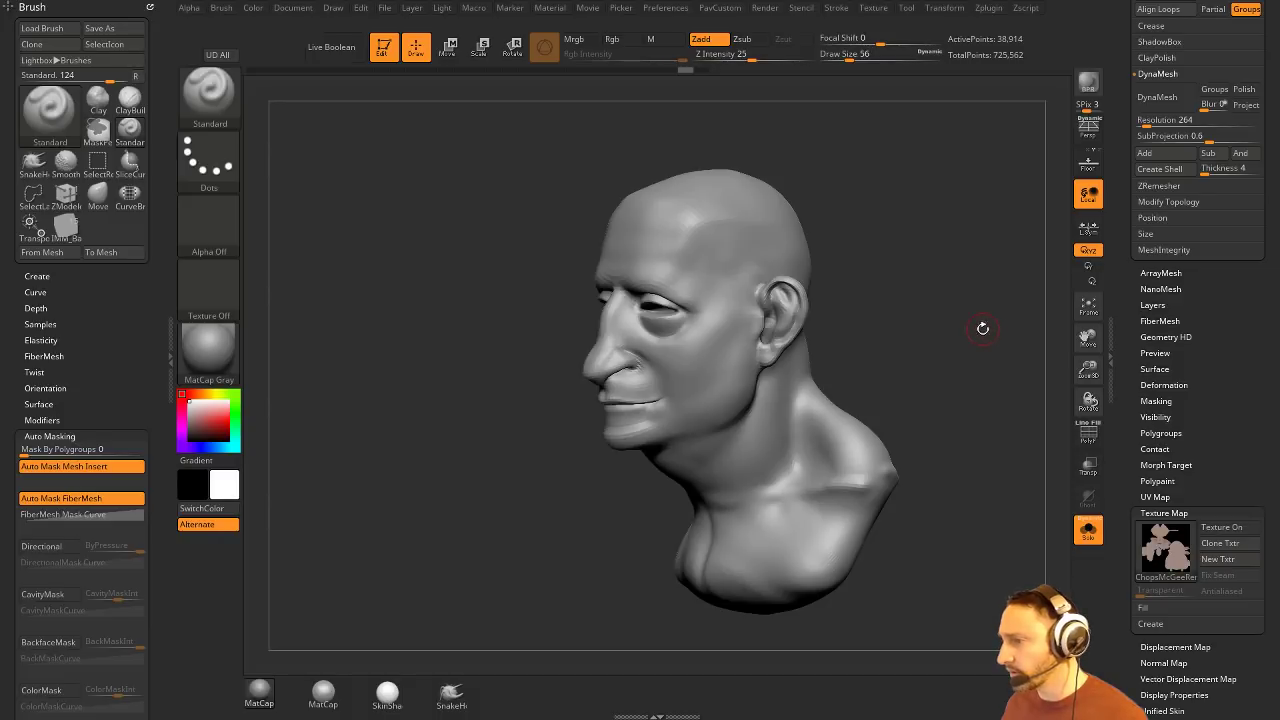
drag(984, 332, 957, 342)
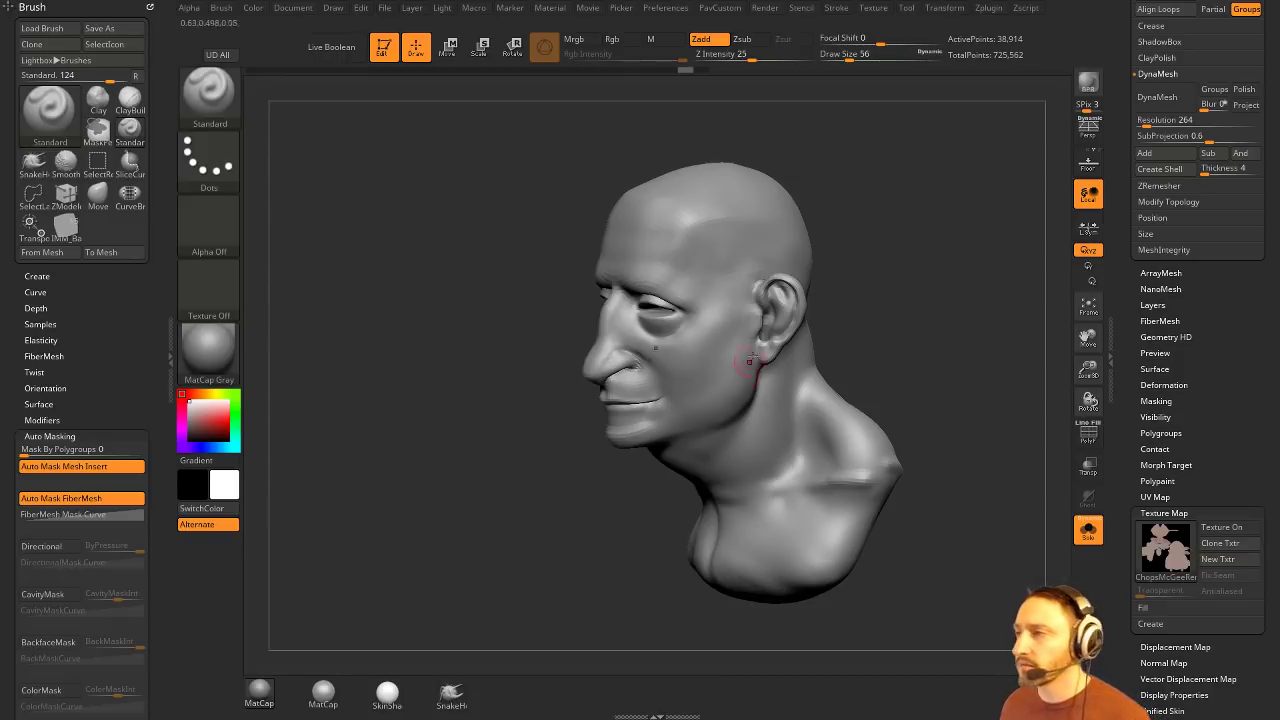
mouse_move(916, 263)
mouse_down()
mouse_move(937, 243)
mouse_move(905, 265)
mouse_move(1004, 285)
mouse_up()
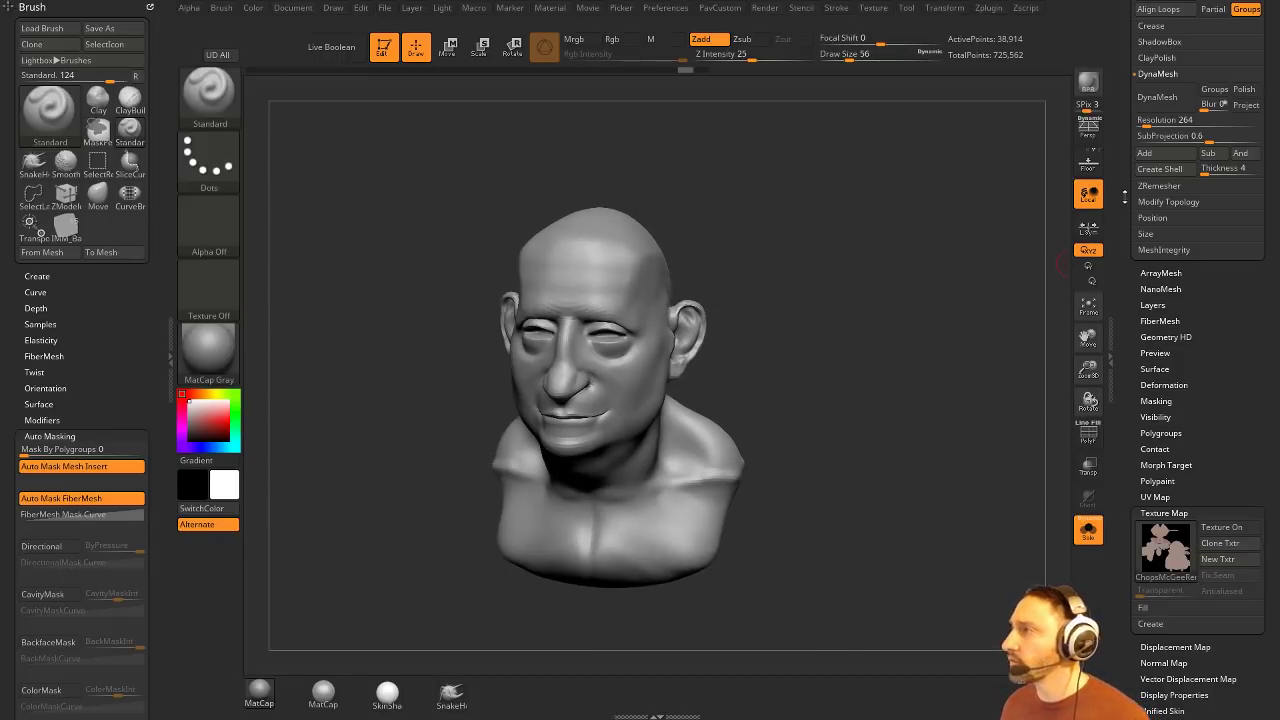
Step: Clear the bust from the canvas and load the Nickz_humanMaleAverage tool from LightBox in edit mode
drag(1124, 262, 1124, 520)
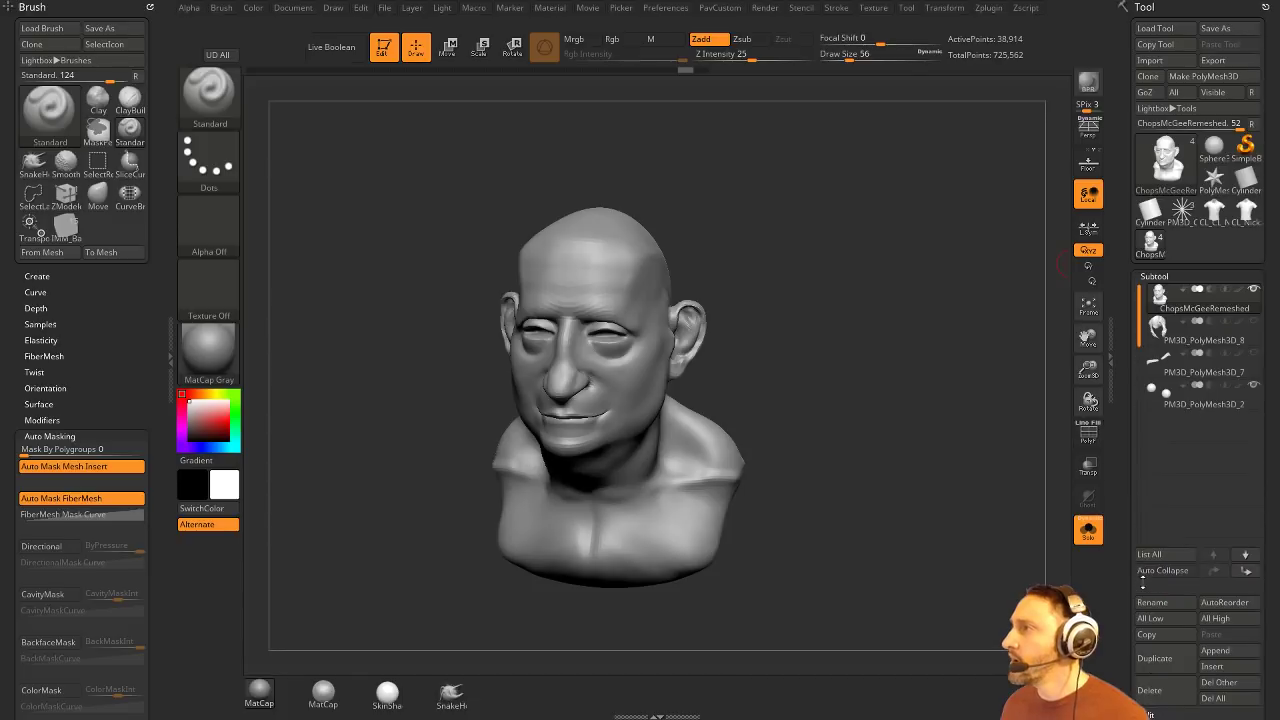
click(383, 47)
key(ctrl+n)
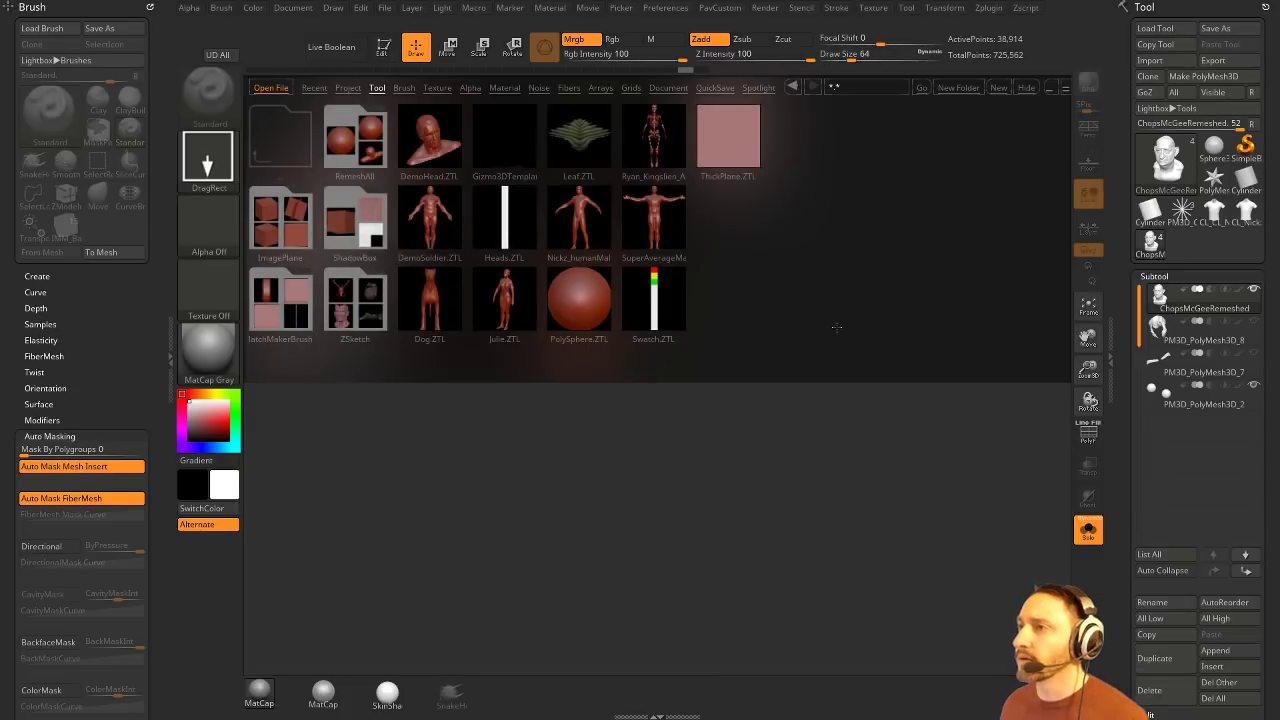
double_click(606, 235)
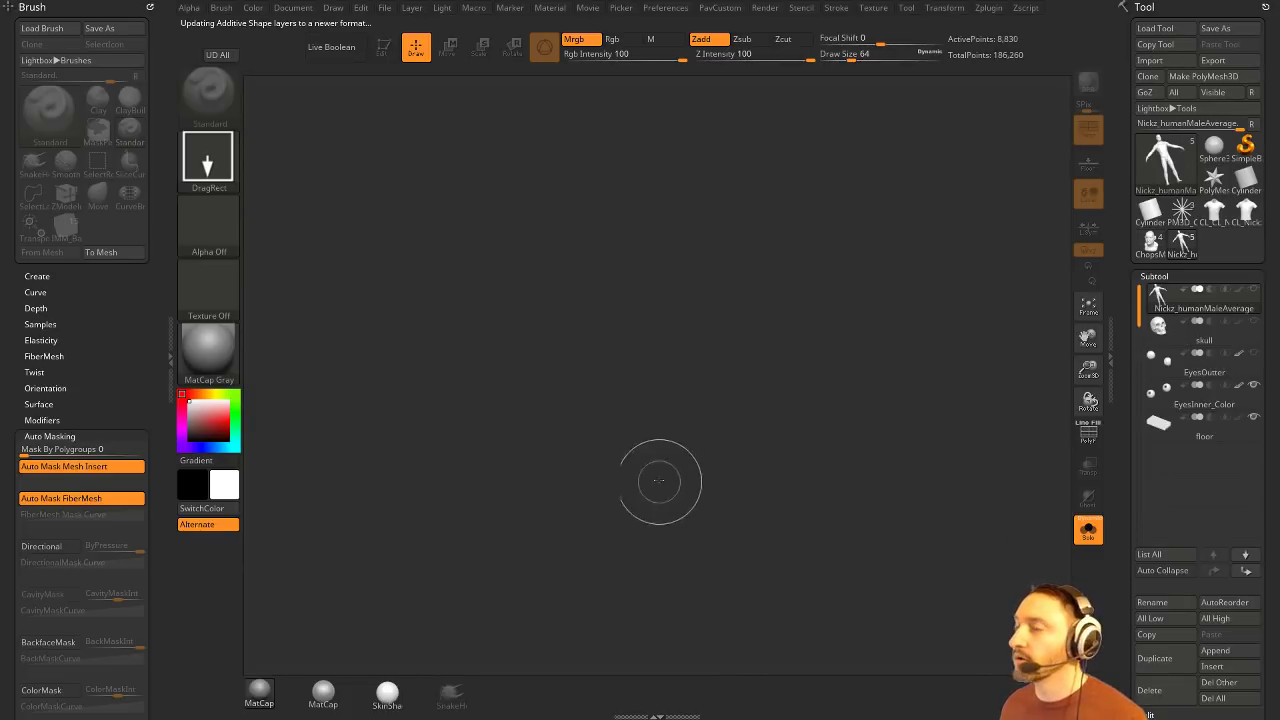
click(384, 48)
shift+drag(895, 396, 962, 387)
Step: Delete all other subtools, keeping only the Nickz_humanMaleAverage body mesh
scroll(1126, 368, down, 10)
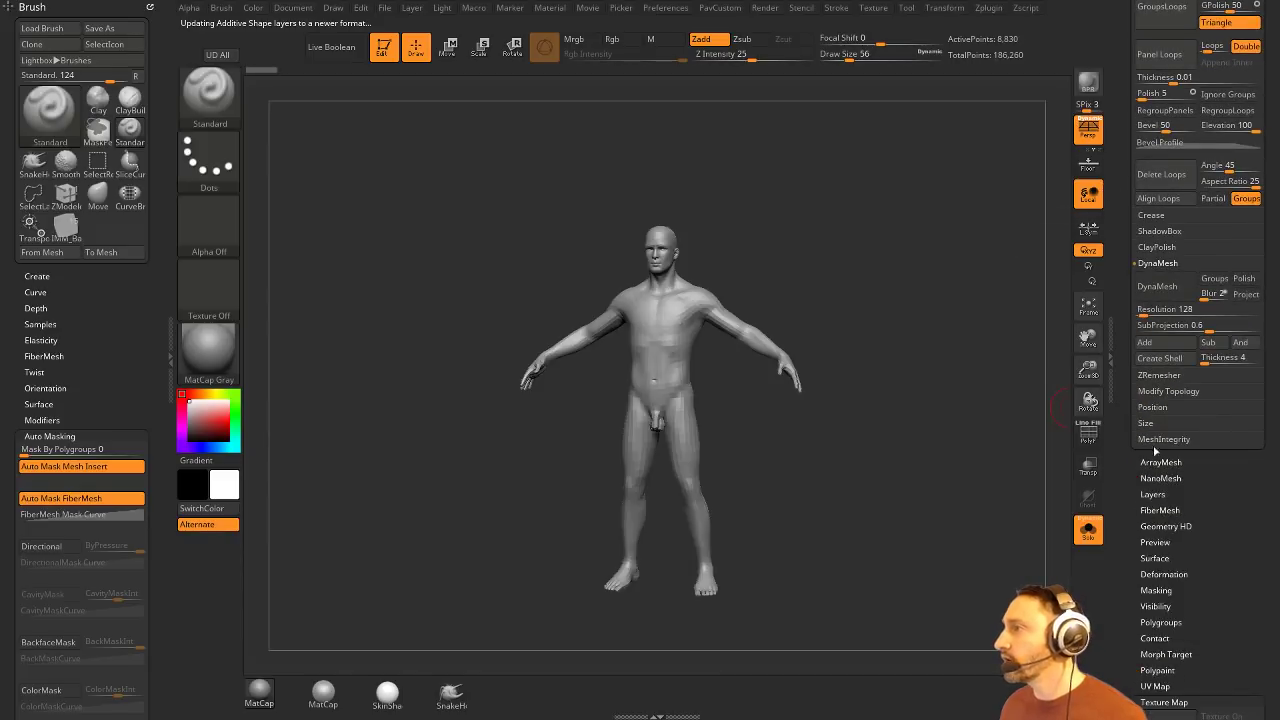
scroll(1126, 368, up, 10)
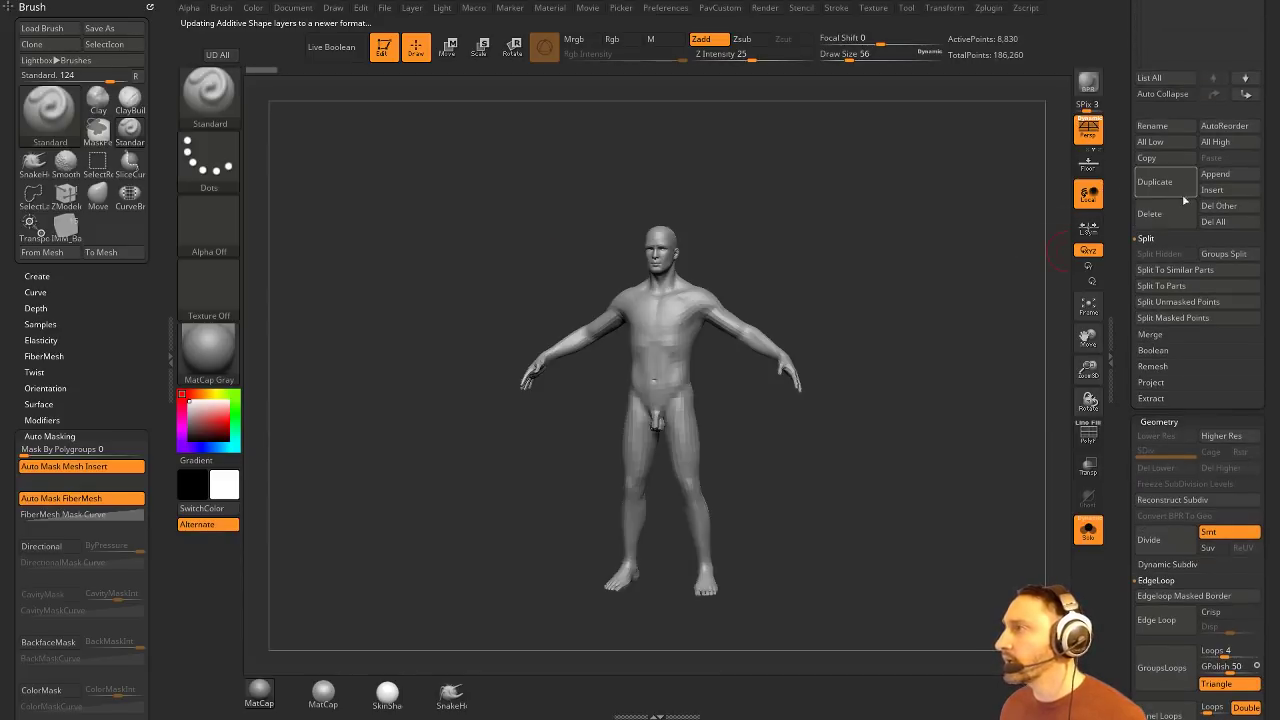
scroll(1121, 192, up, 3)
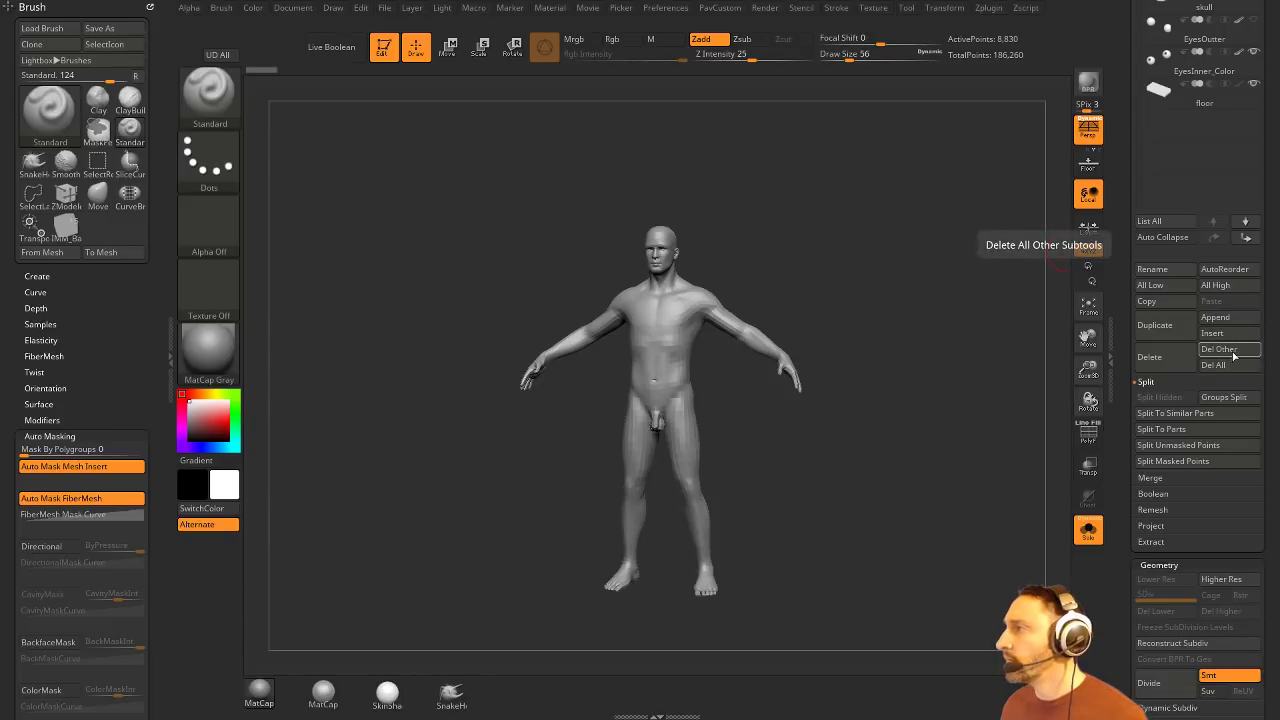
click(1233, 356)
click(1150, 381)
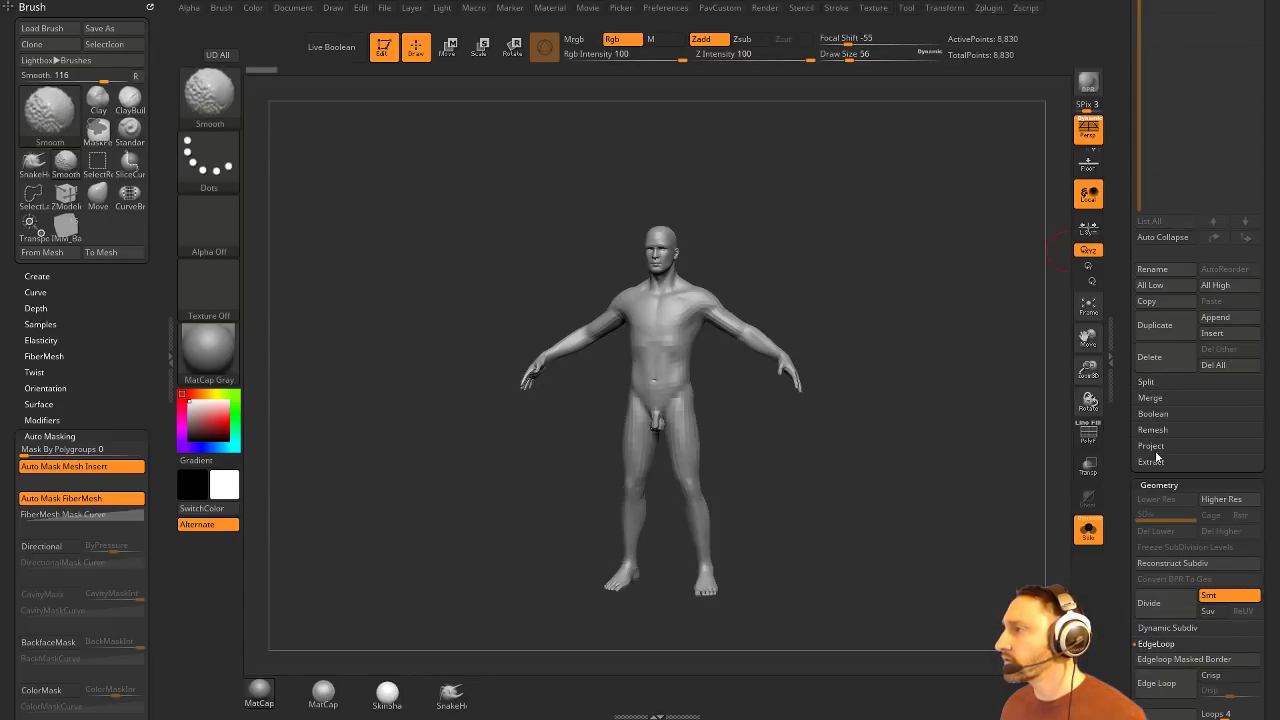
Step: Bake all layers of the male figure into the mesh and return it to a front view
scroll(1158, 300, down, 5)
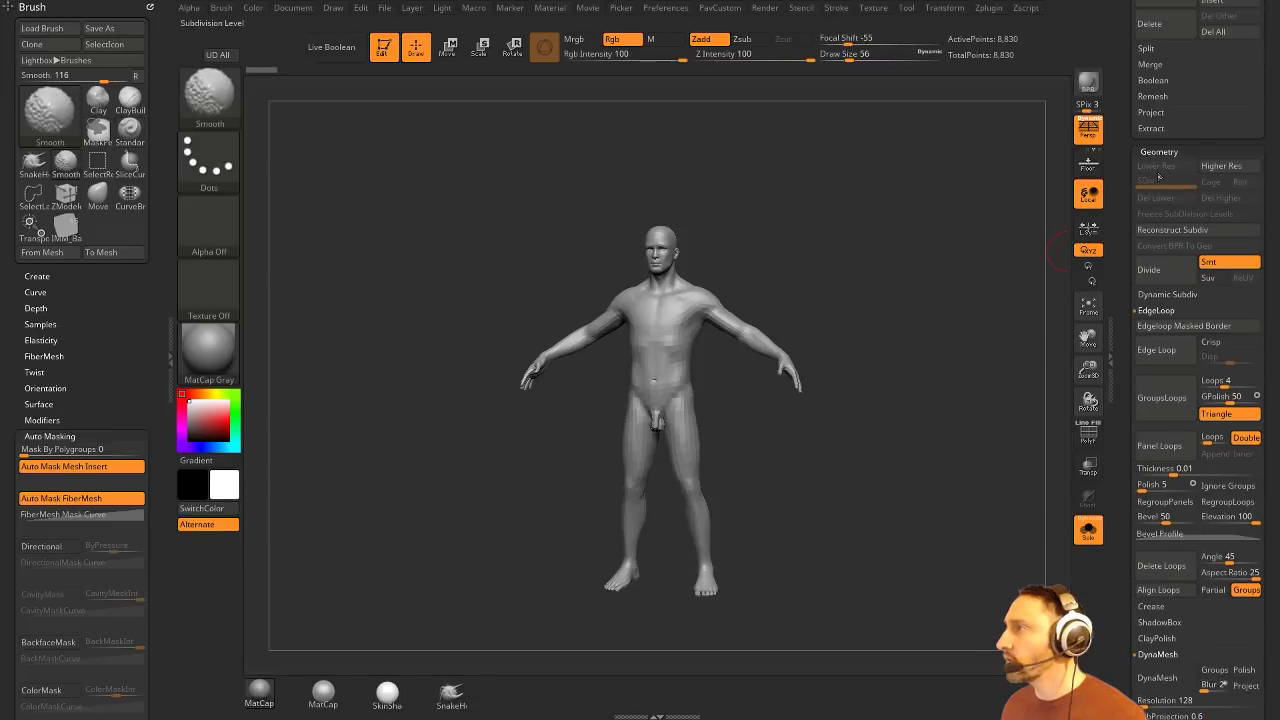
click(1159, 151)
key(shift)
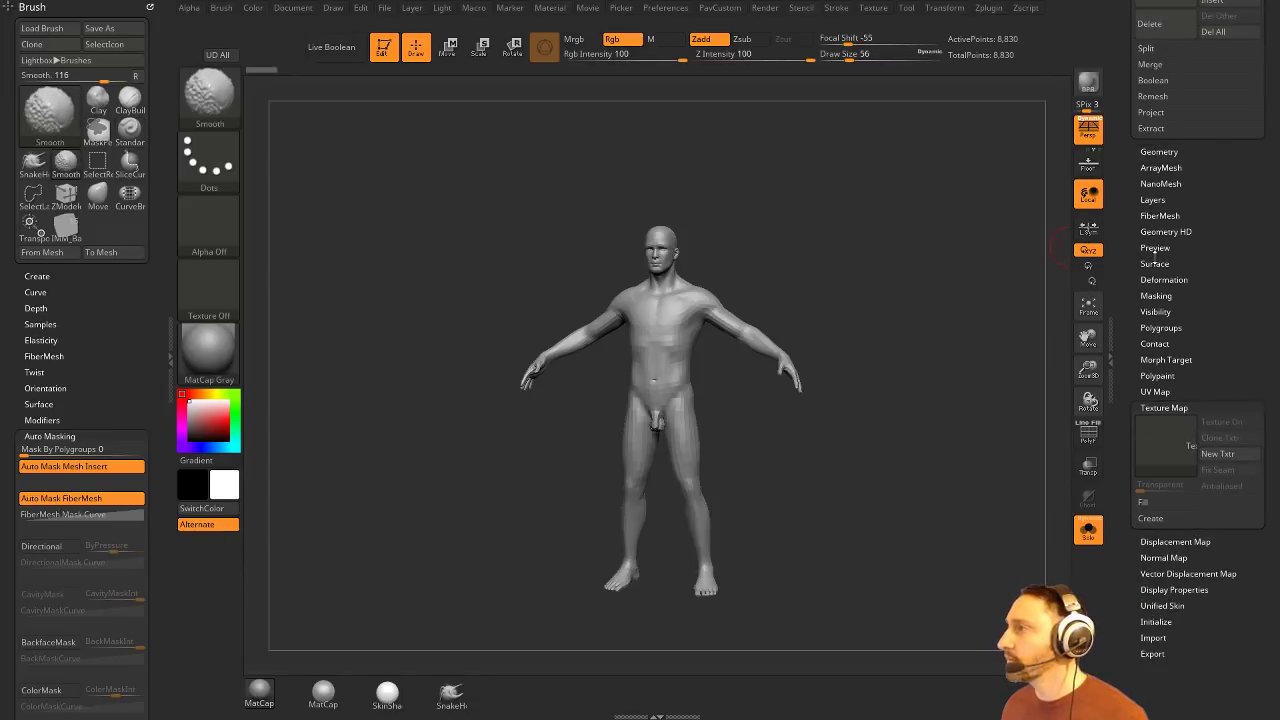
click(1152, 200)
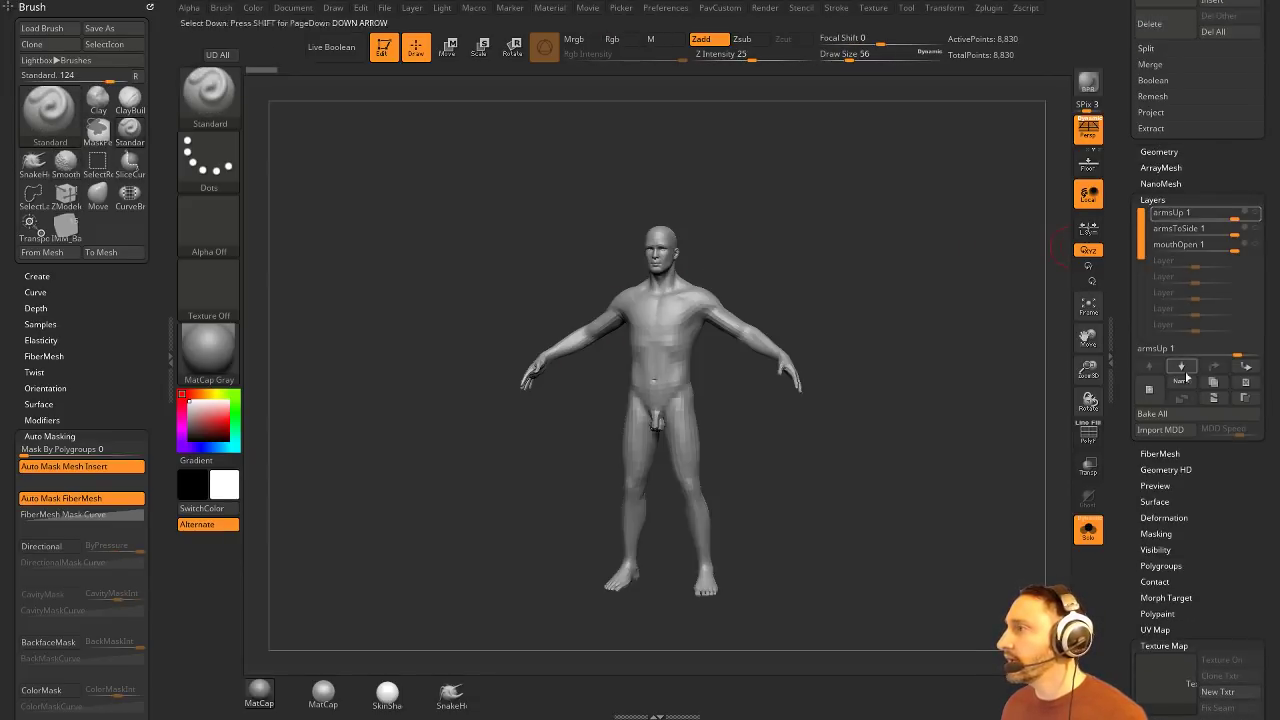
click(1168, 418)
drag(1122, 312, 1195, 384)
drag(872, 310, 913, 315)
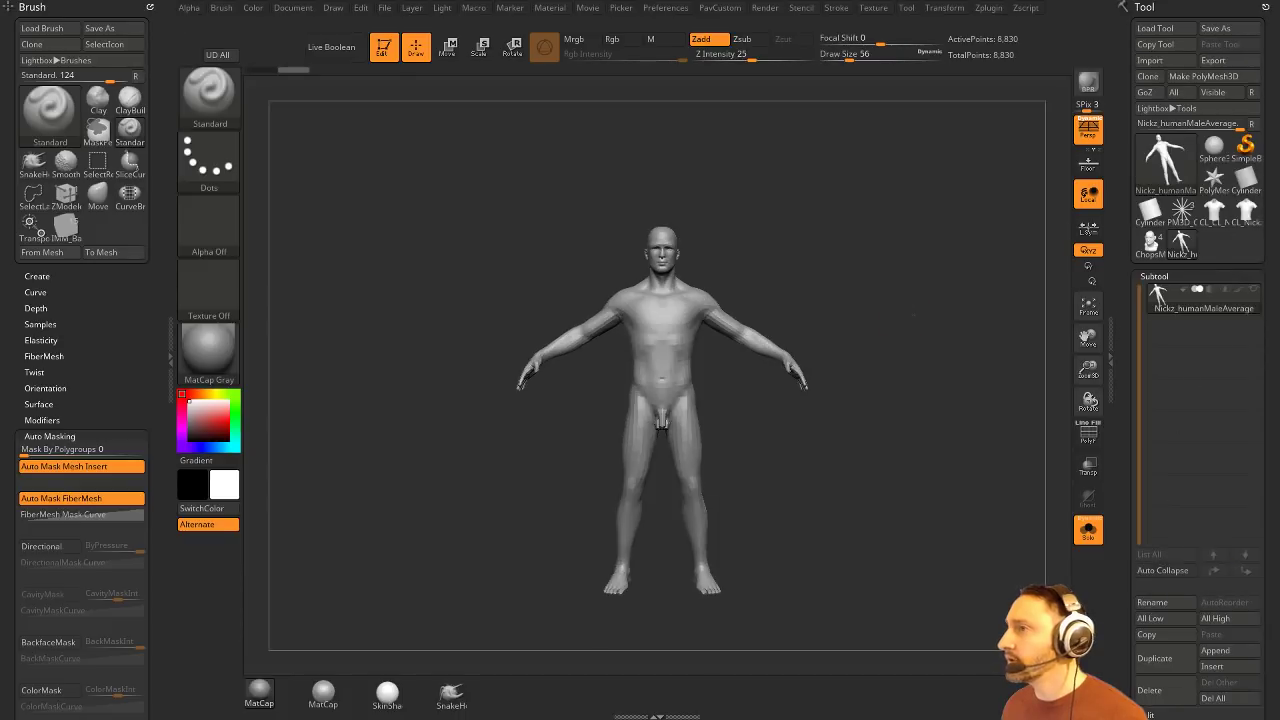
Step: Save the cleaned-up figure as Nickz_plainbase in the ZTools folder of the ZBrush 4R8 installation
click(1212, 30)
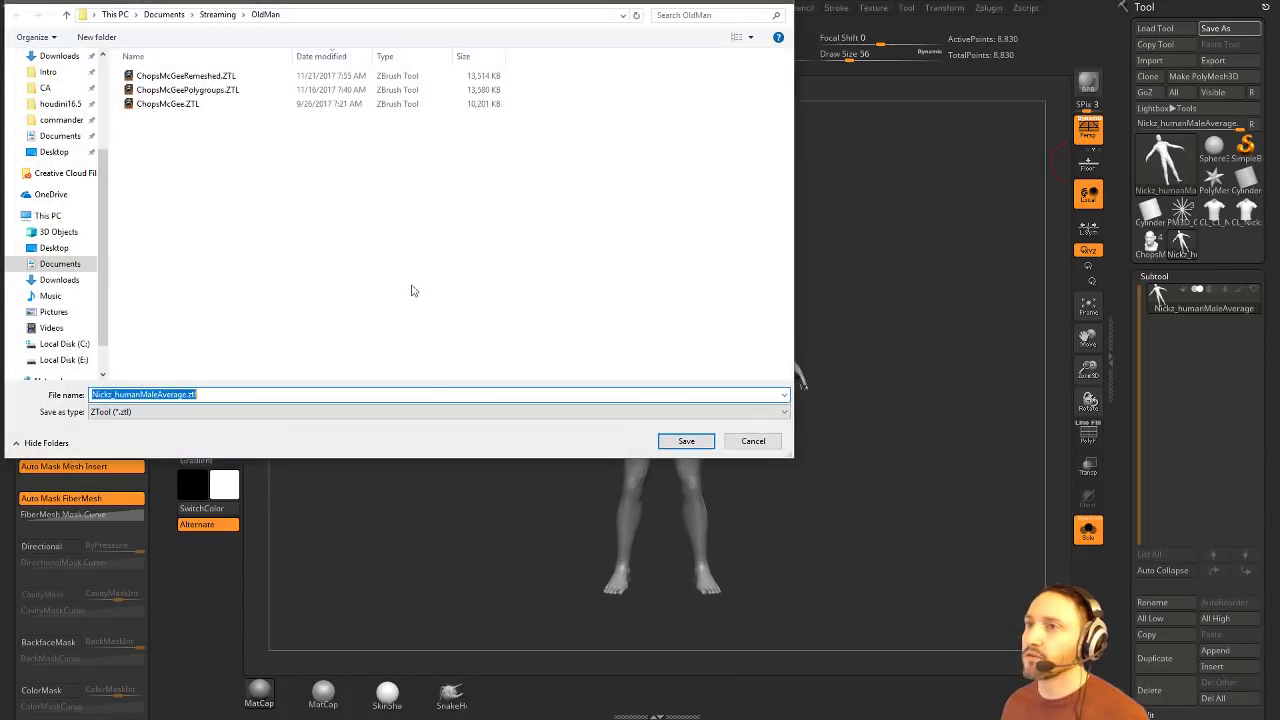
scroll(68, 170, up, 1)
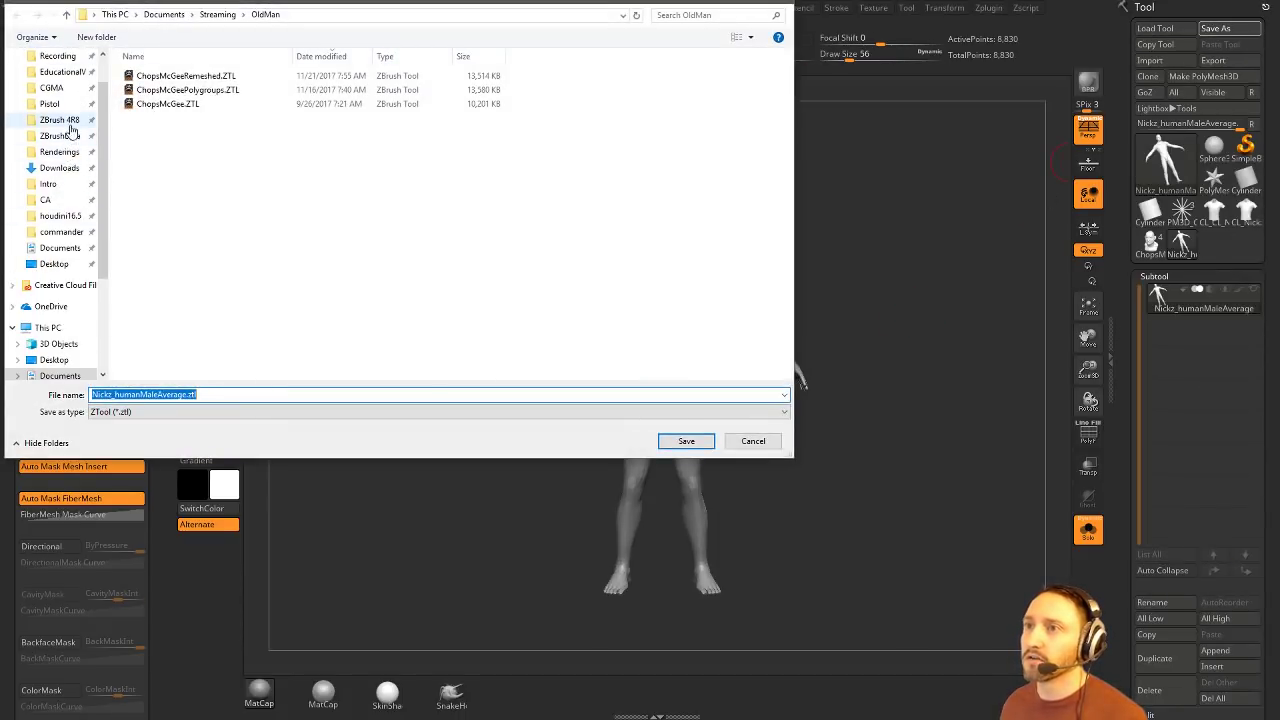
click(60, 120)
scroll(168, 360, down, 1)
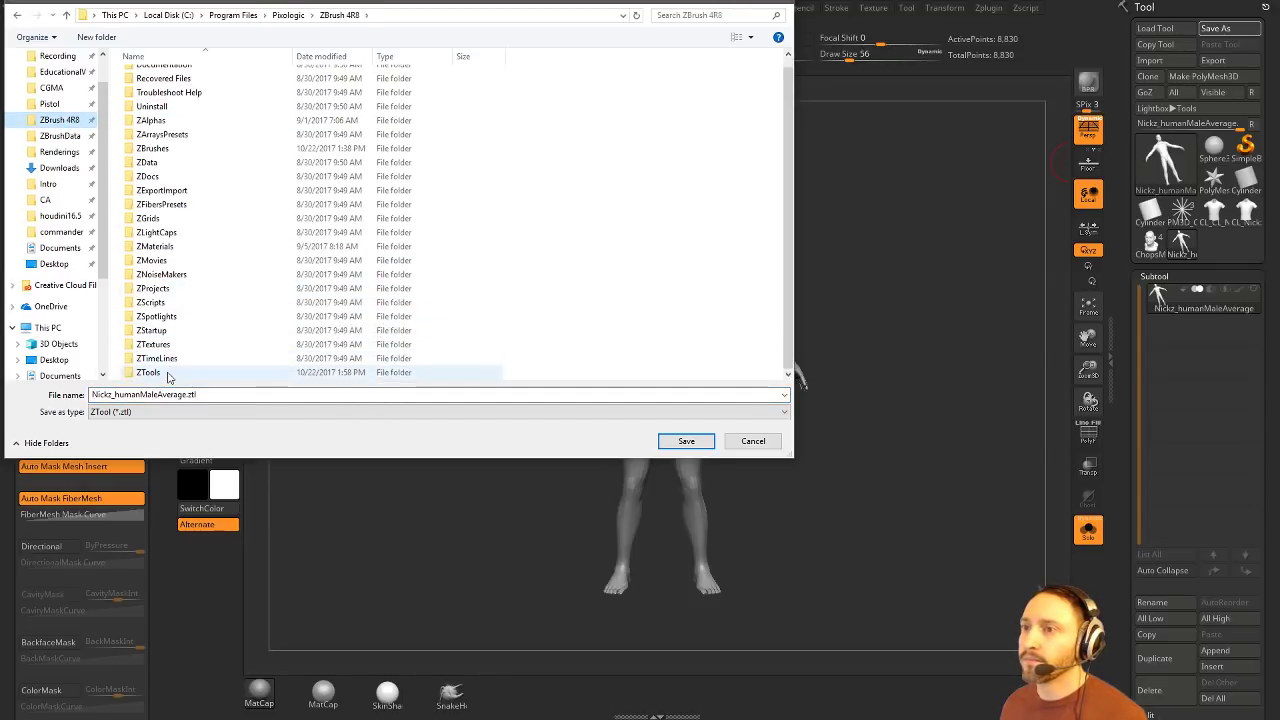
double_click(168, 376)
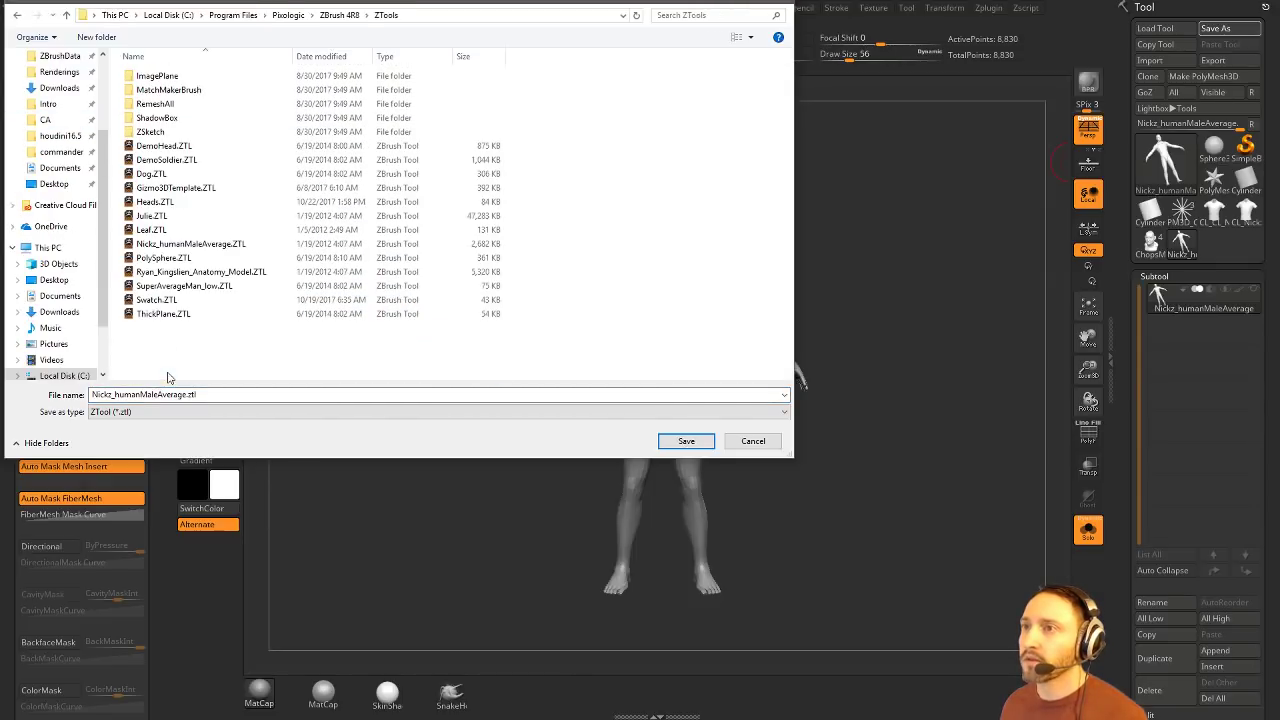
click(203, 246)
double_click(115, 396)
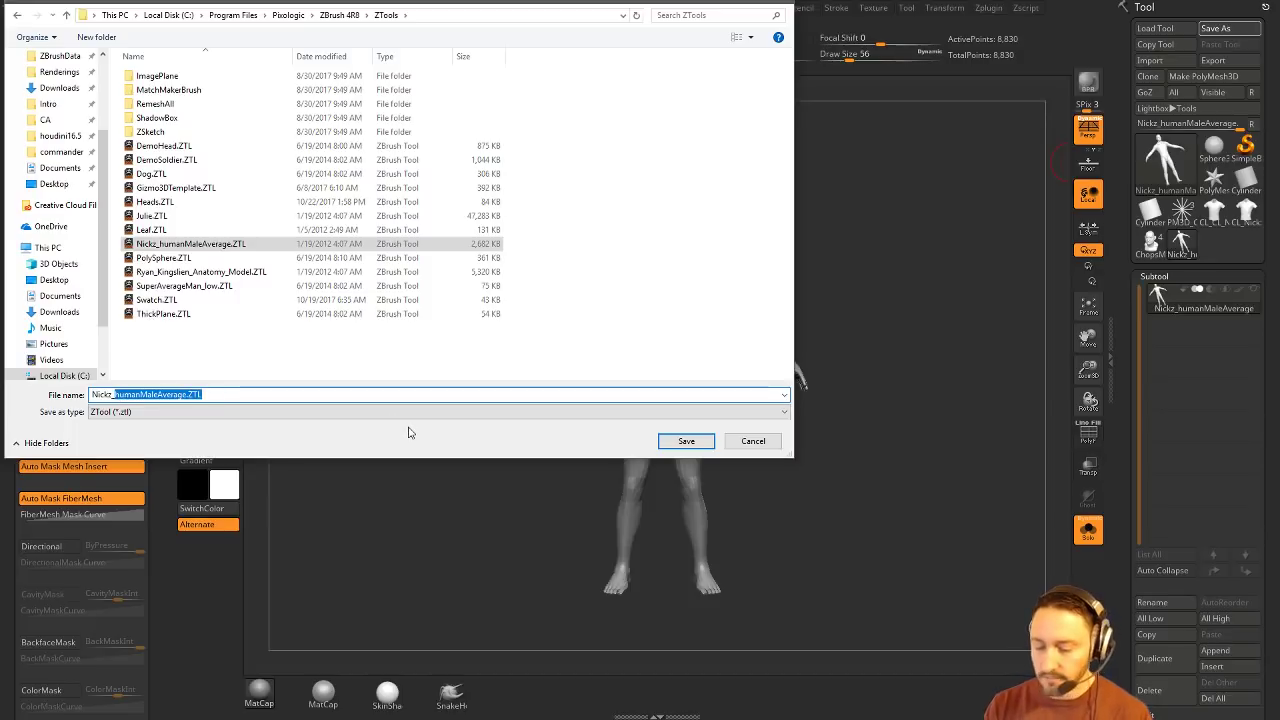
key(BackSpace)
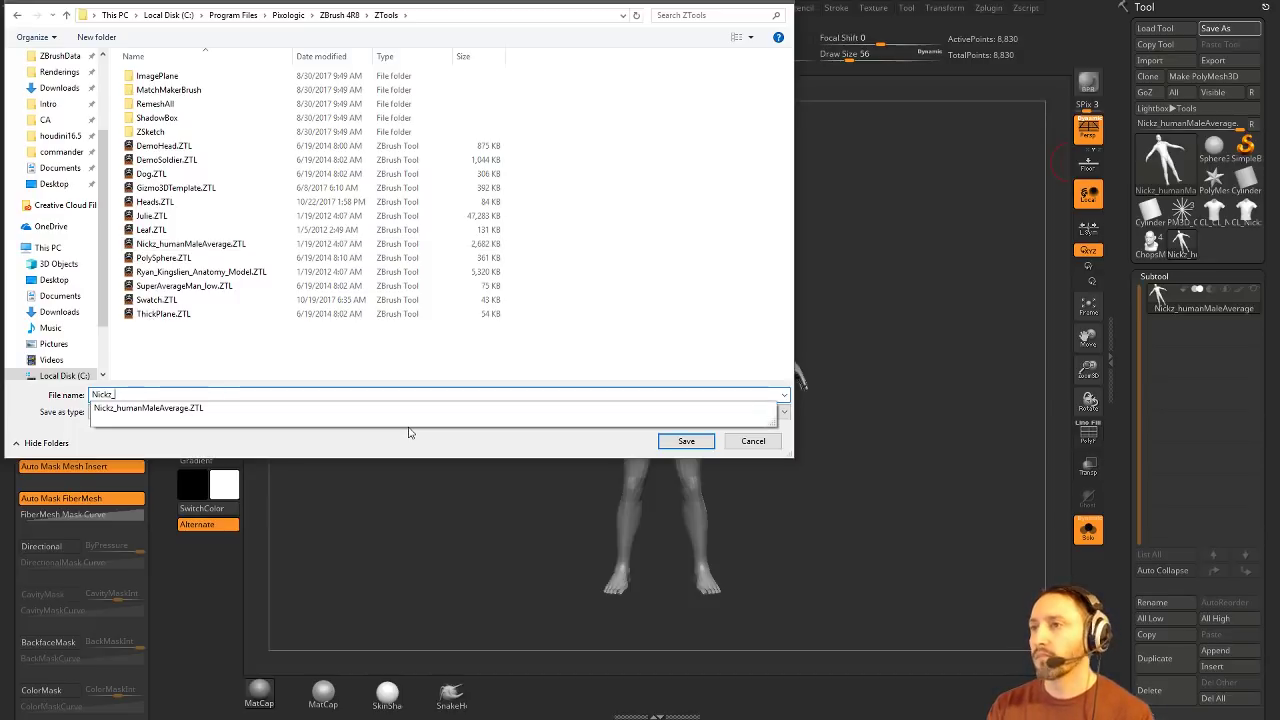
text(pa)
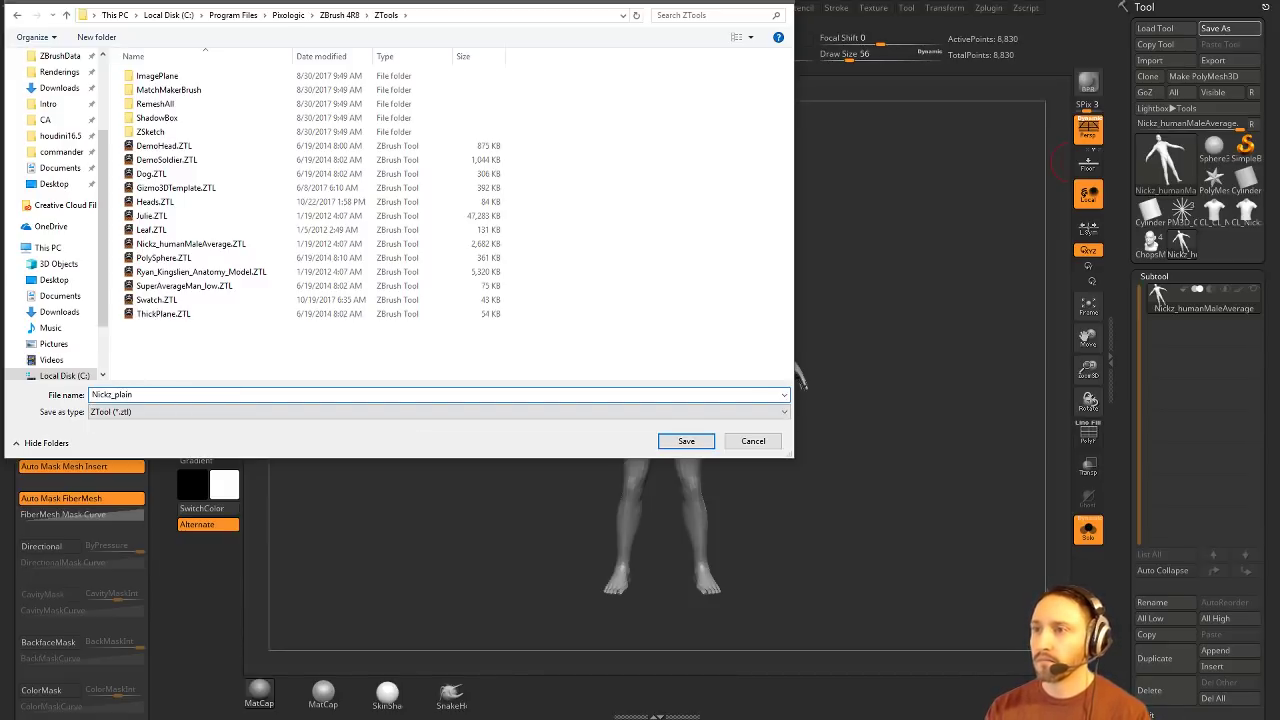
key(Return)
Step: Bring up the tools in LightBox and save the figure again over the existing Nickz_plainbase.ZTL
drag(408, 425, 810, 264)
key(comma)
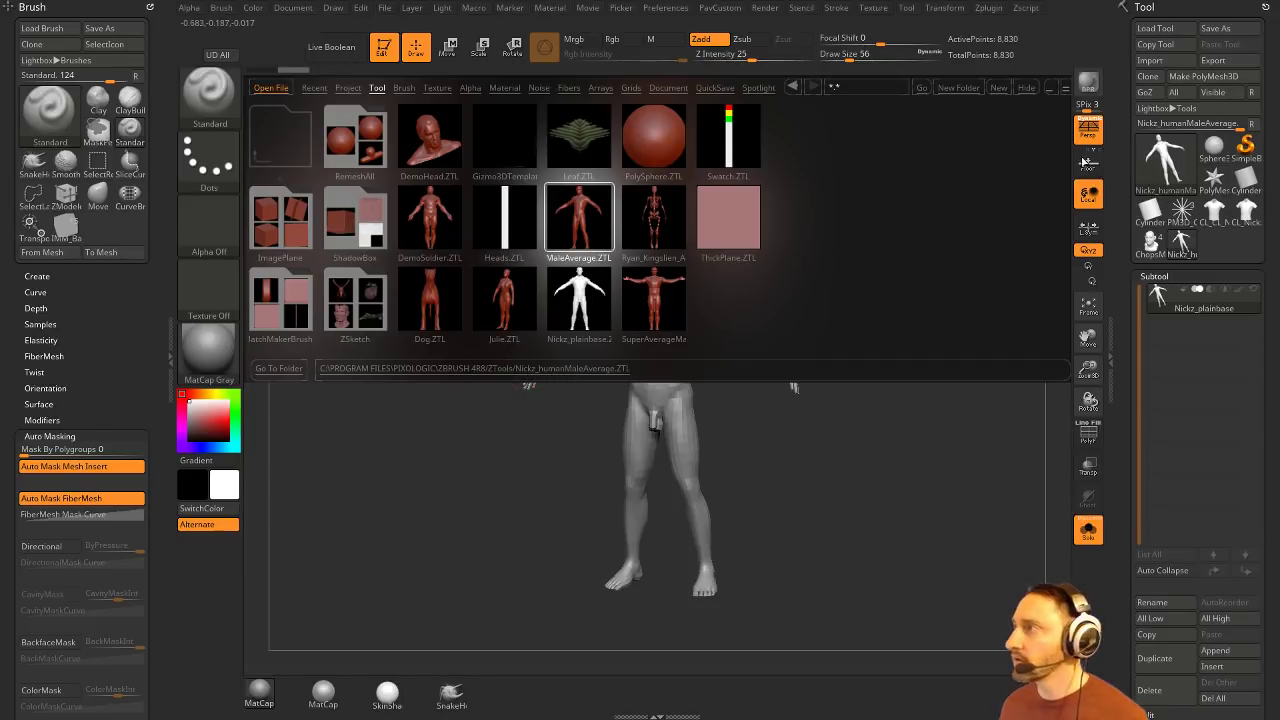
click(1215, 28)
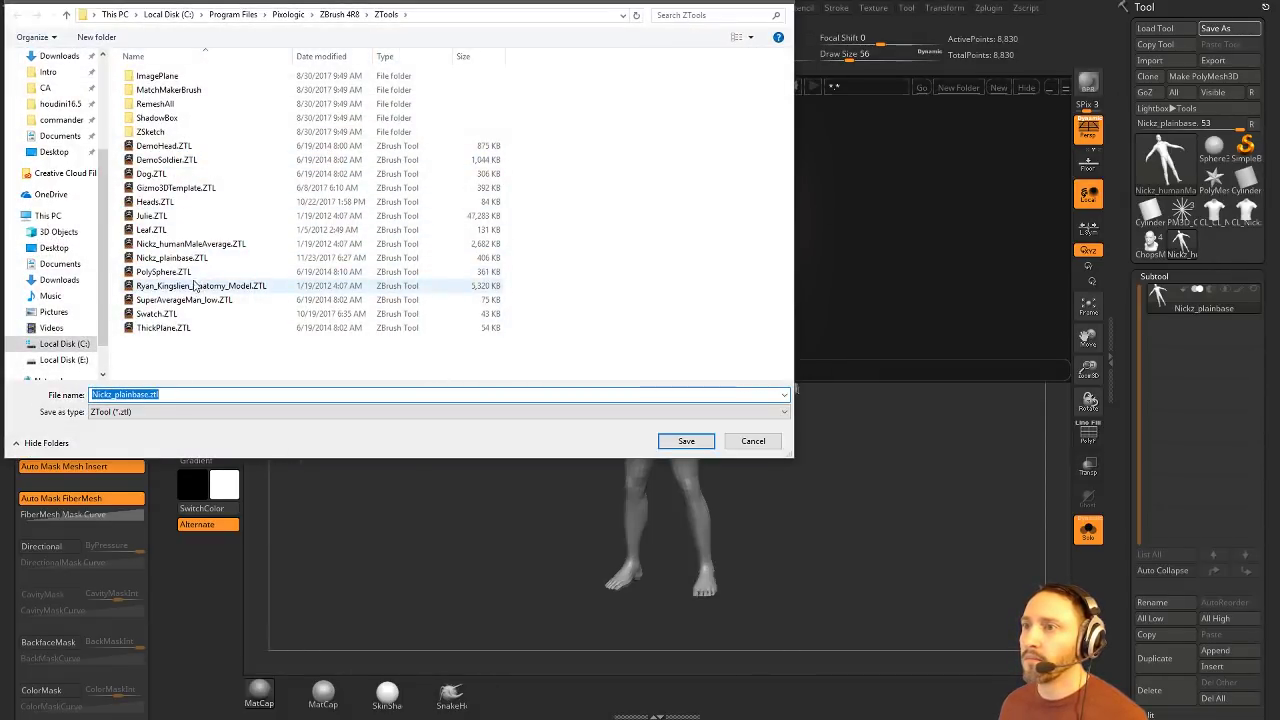
click(172, 257)
drag(318, 4, 526, 400)
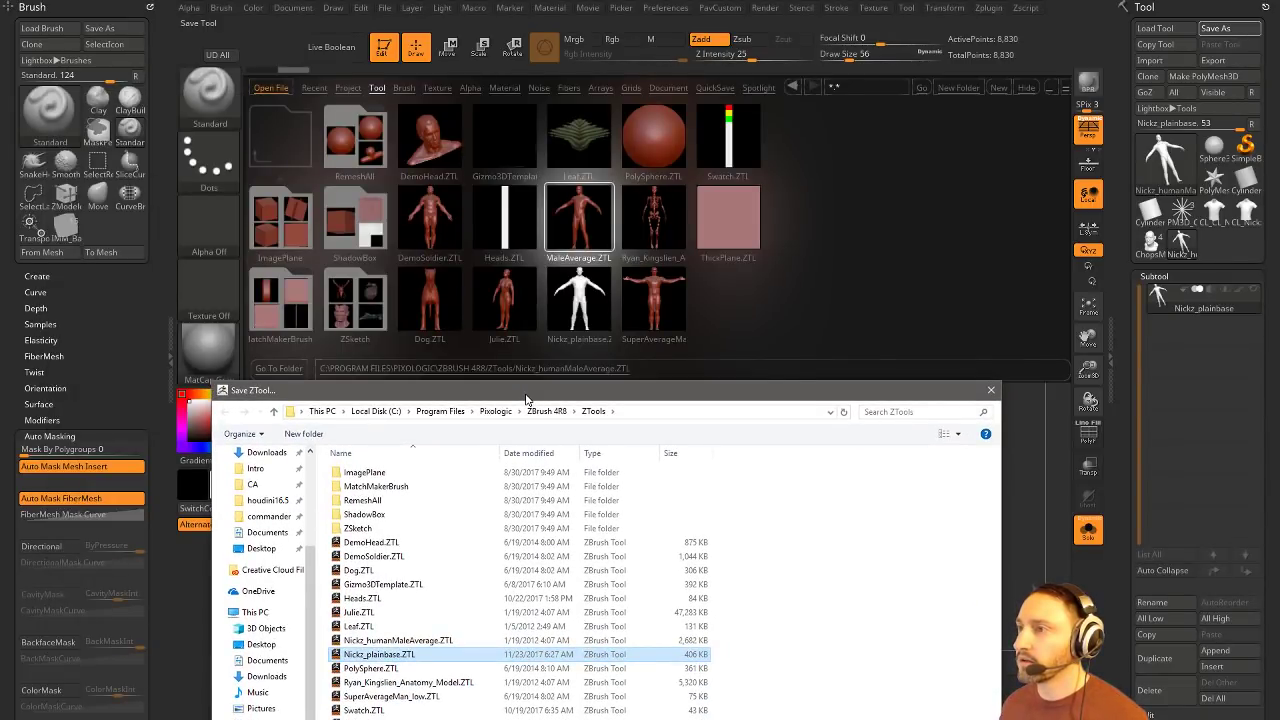
drag(526, 400, 511, 93)
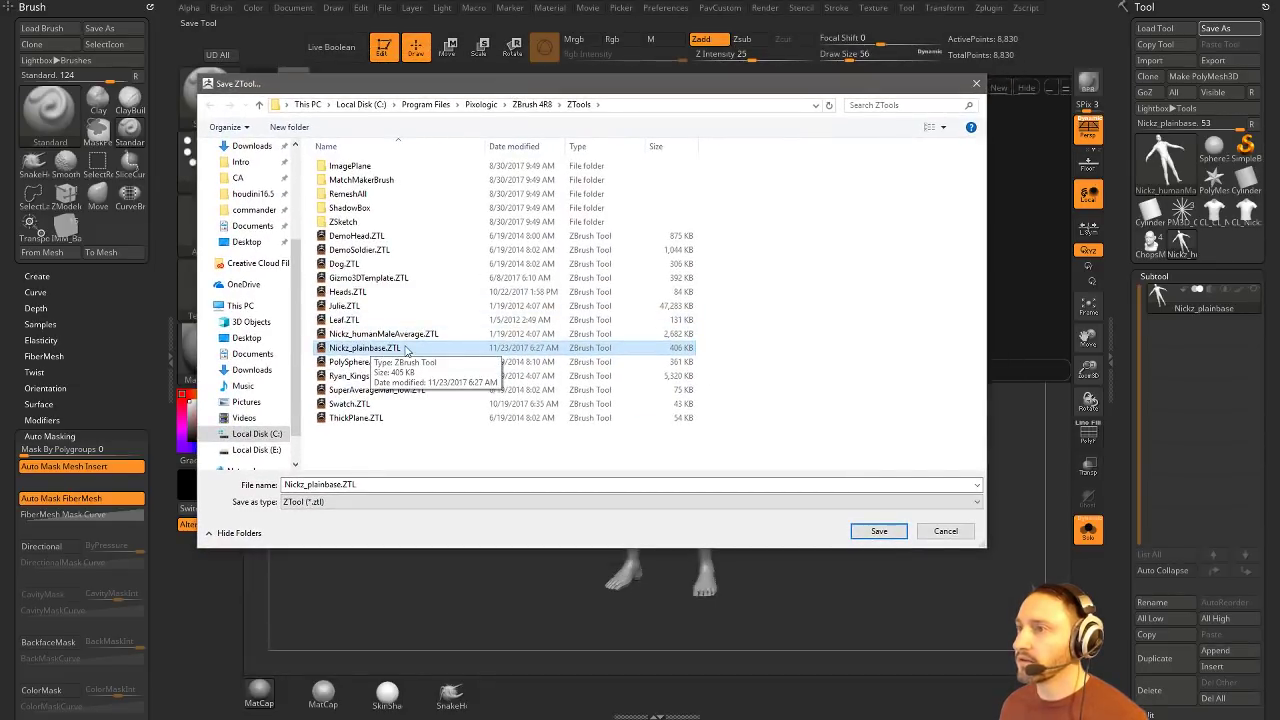
click(879, 531)
click(675, 362)
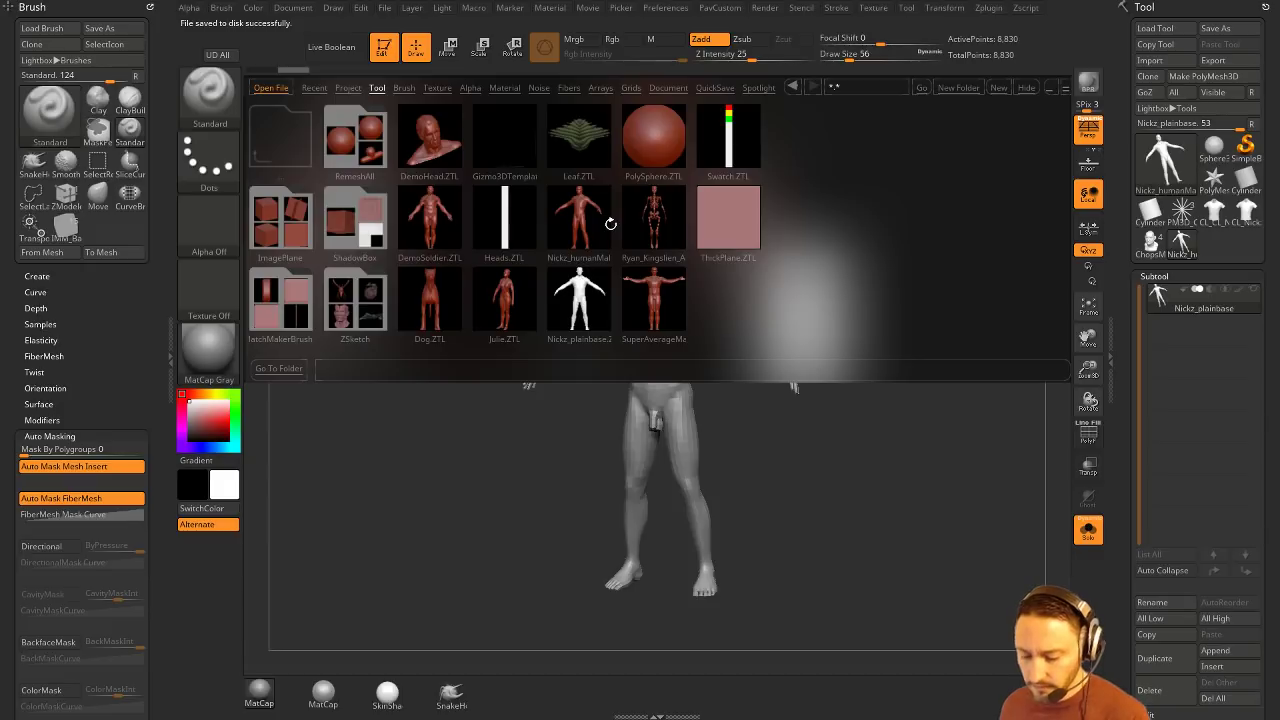
Step: Check the Nickz_plainbase tool's entry in LightBox and return to the figure
key(comma)
key(comma)
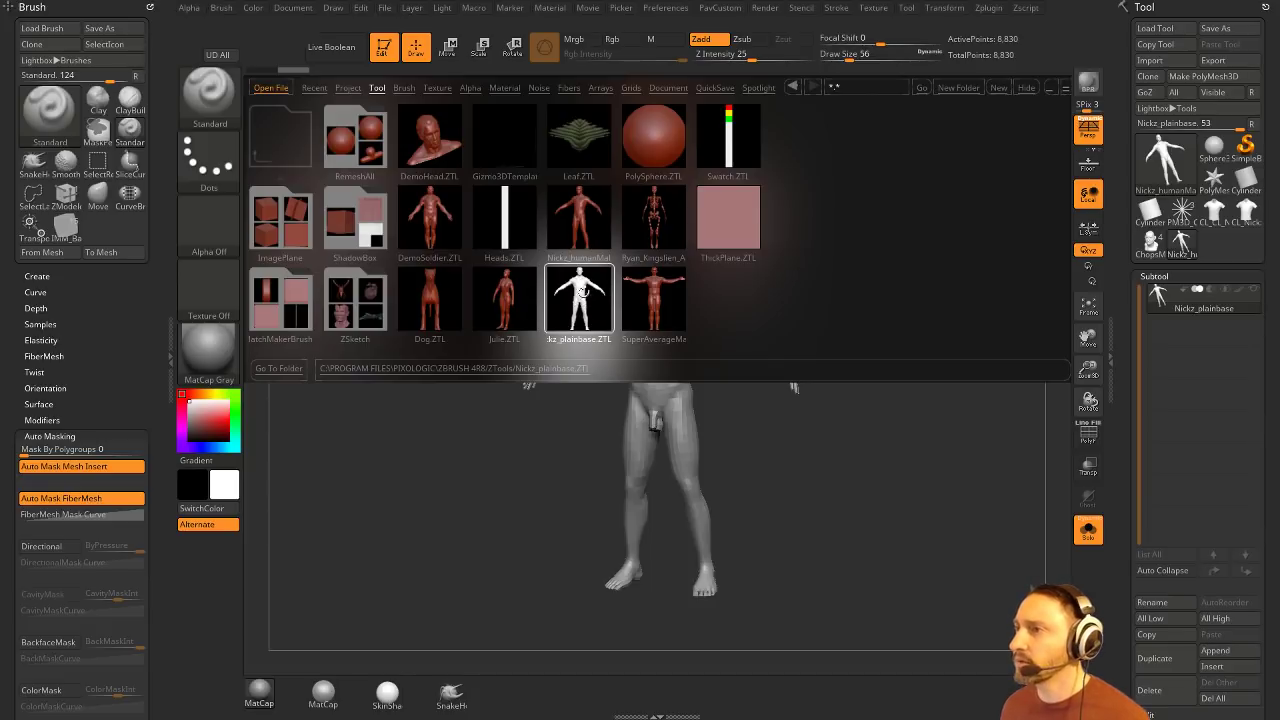
click(1000, 94)
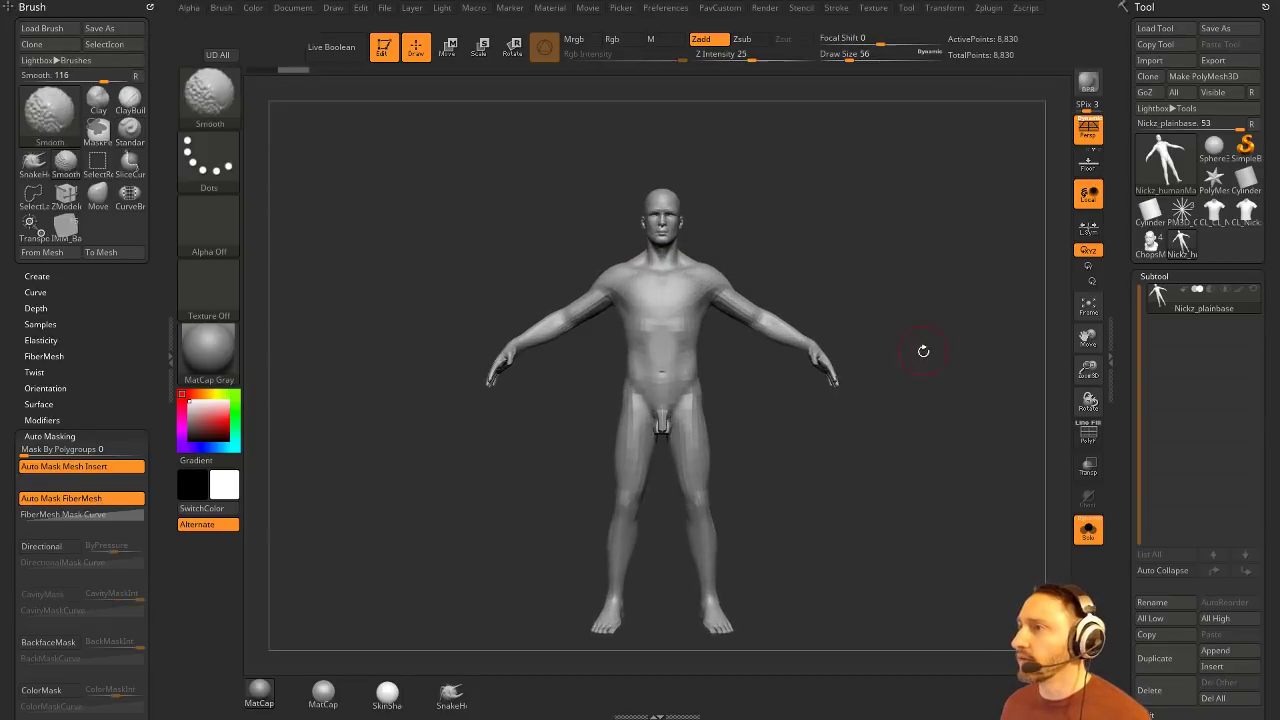
Step: Set the draw size to 18 and duplicate the Nickz_plainbase subtool, making the copy the active one
key(s)
mouse_move(741, 195)
mouse_down()
mouse_move(849, 203)
mouse_move(779, 262)
mouse_up()
key(s)
drag(1127, 516, 1124, 458)
click(1147, 602)
drag(869, 253, 866, 319)
drag(918, 410, 862, 400)
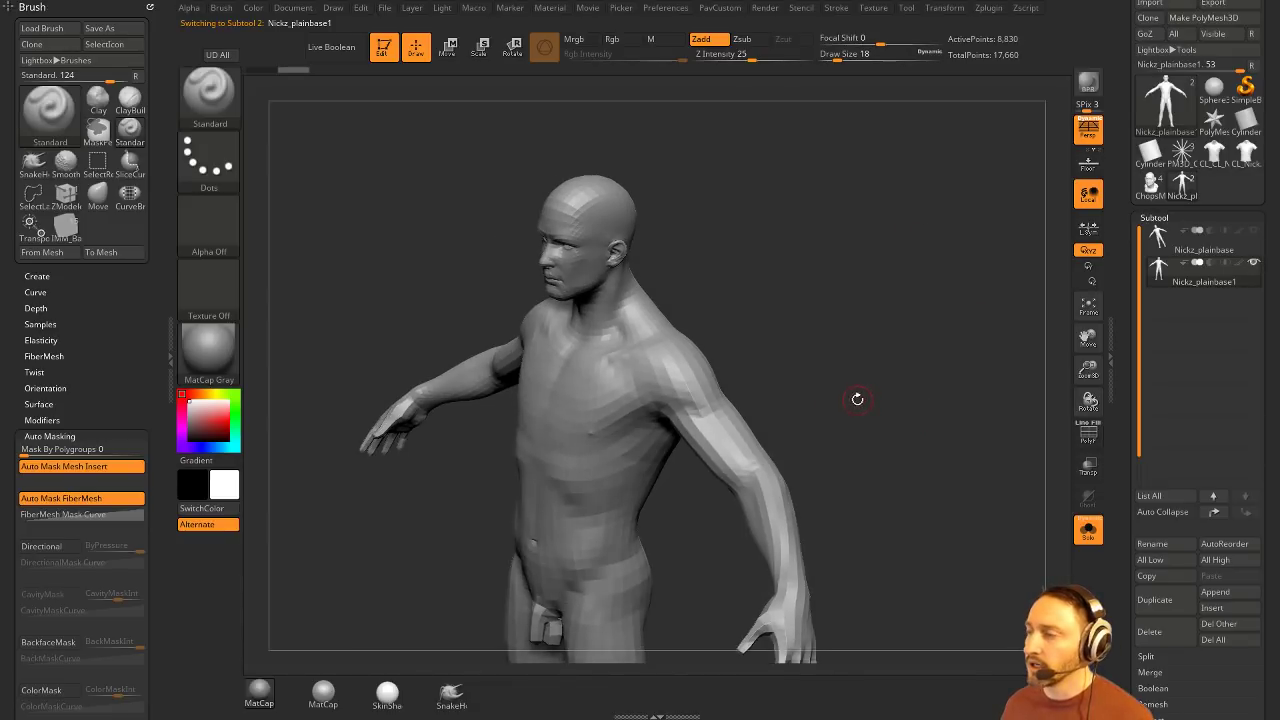
Step: With the Topology brush, draw a U-shaped outline curve around the figure's shoulder, from the chest under the deltoid to the back
key(b)
key(t)
key(o)
mouse_move(903, 374)
mouse_down()
mouse_move(871, 344)
mouse_move(880, 394)
mouse_move(740, 304)
mouse_move(612, 378)
mouse_up()
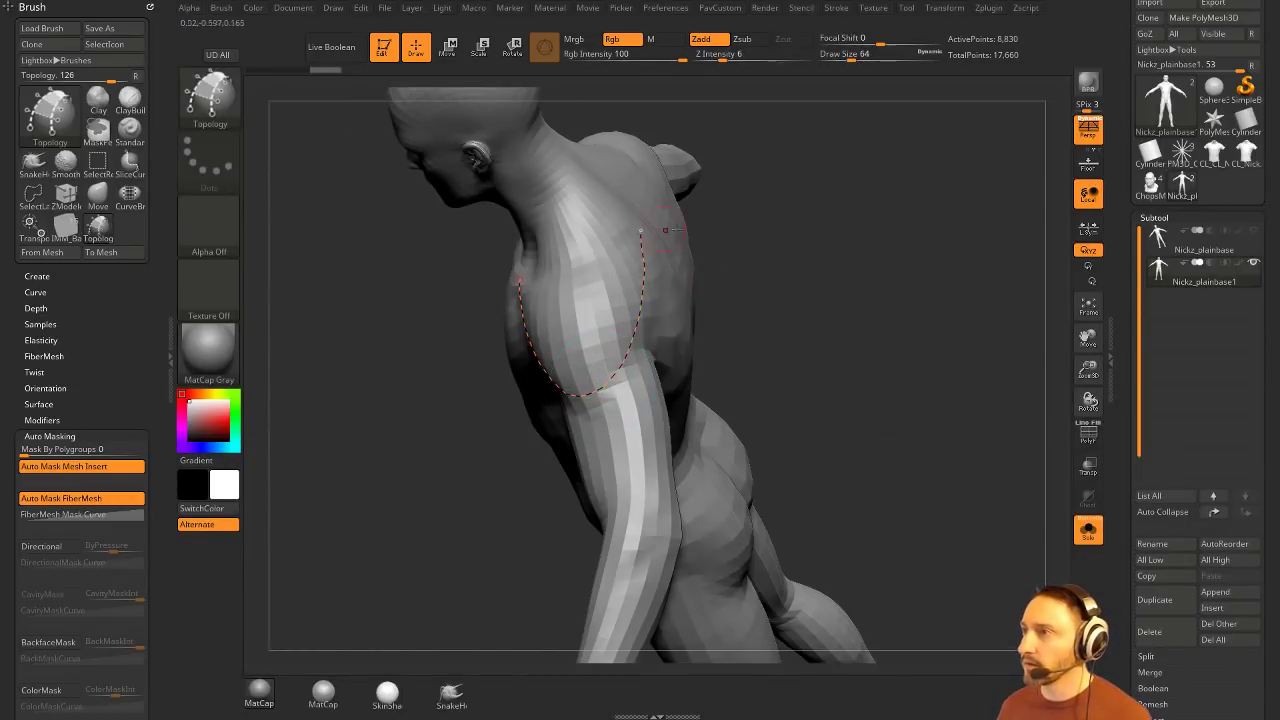
drag(722, 231, 810, 222)
Step: Draw four roughly parallel topology curves across the shoulder outline, spaced from the top of the deltoid downward
drag(603, 263, 628, 250)
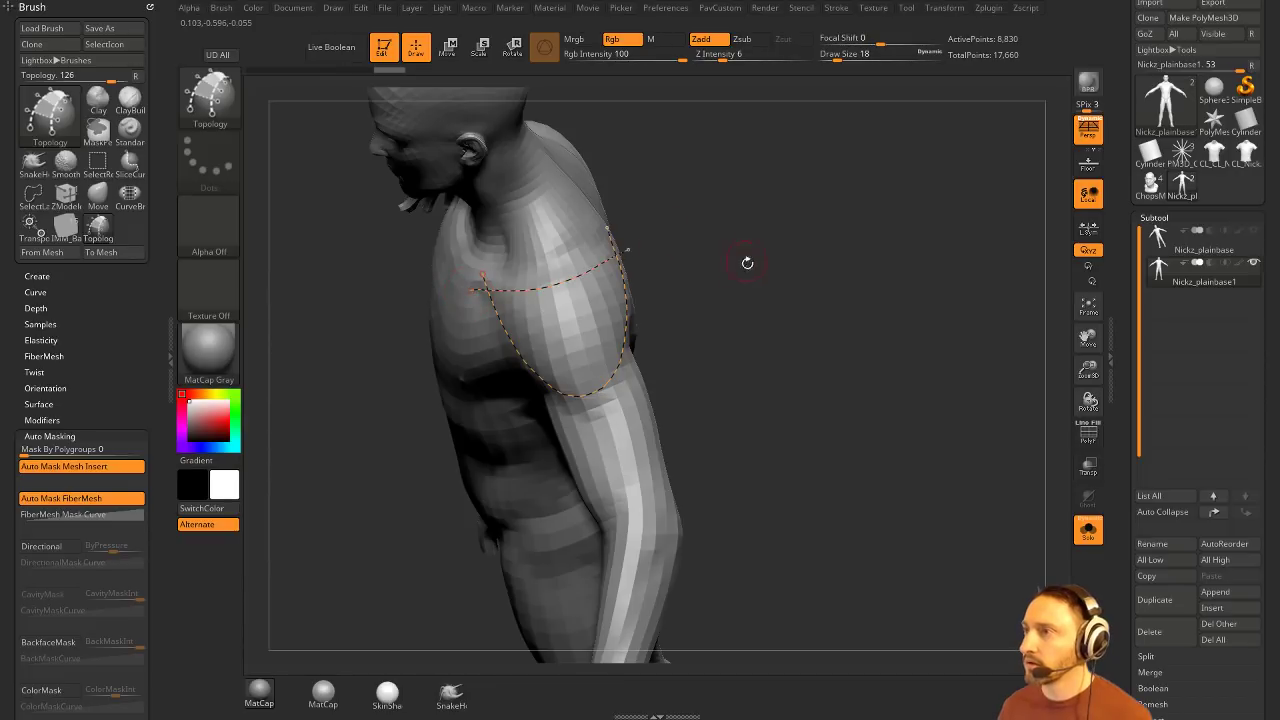
drag(746, 263, 688, 283)
drag(603, 290, 626, 283)
mouse_move(737, 280)
mouse_down()
mouse_move(651, 300)
mouse_move(721, 245)
mouse_up()
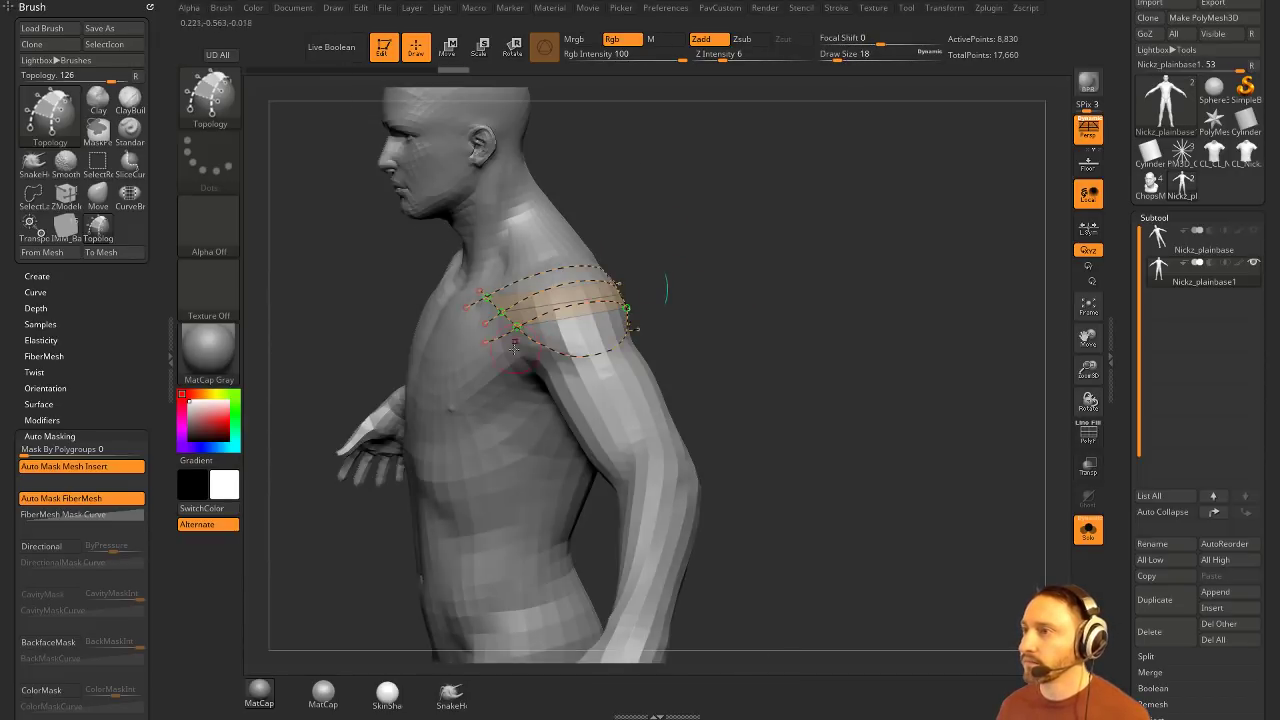
drag(697, 293, 492, 366)
drag(626, 334, 638, 333)
drag(688, 298, 722, 284)
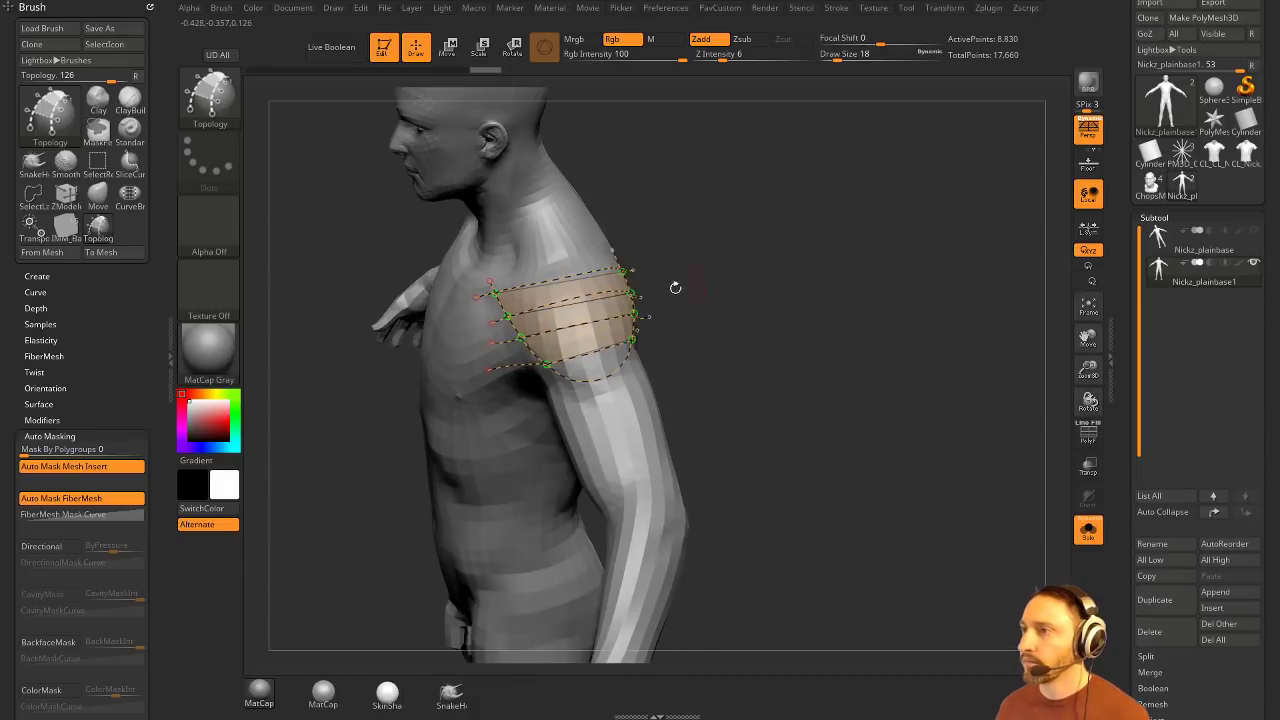
Step: Draw a lengthwise topology curve down the middle of the shoulder patch and add a short curve crossing its lower front edge
drag(561, 242, 598, 372)
drag(700, 337, 692, 336)
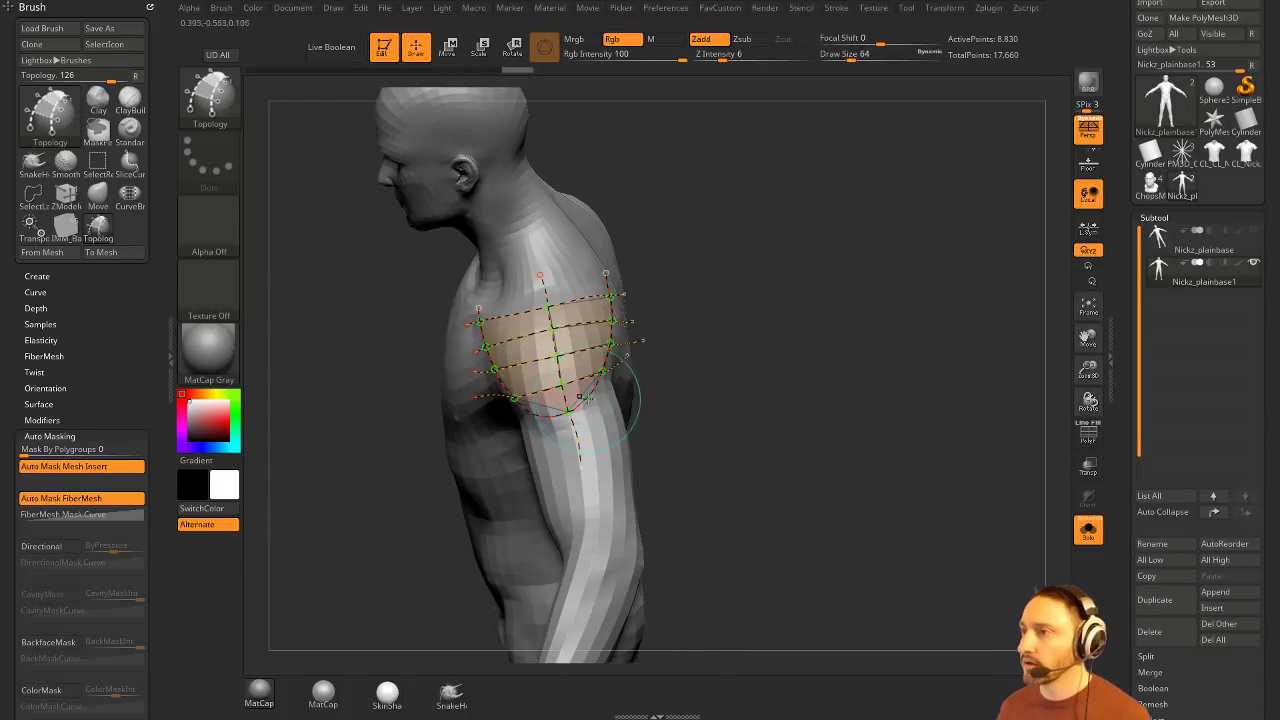
drag(652, 392, 691, 387)
drag(586, 424, 552, 441)
drag(690, 388, 656, 388)
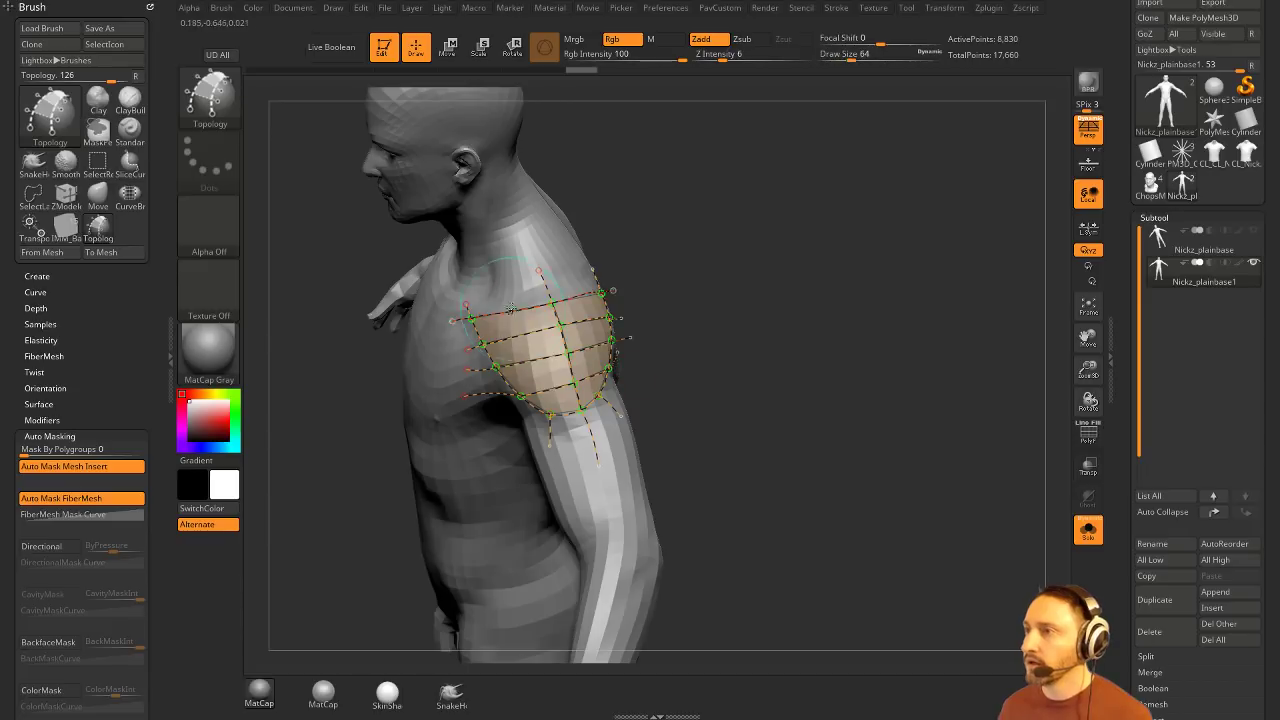
Step: Extend the Topology curve network on the shoulder with another stroke and generate the patch mesh
drag(740, 346, 680, 320)
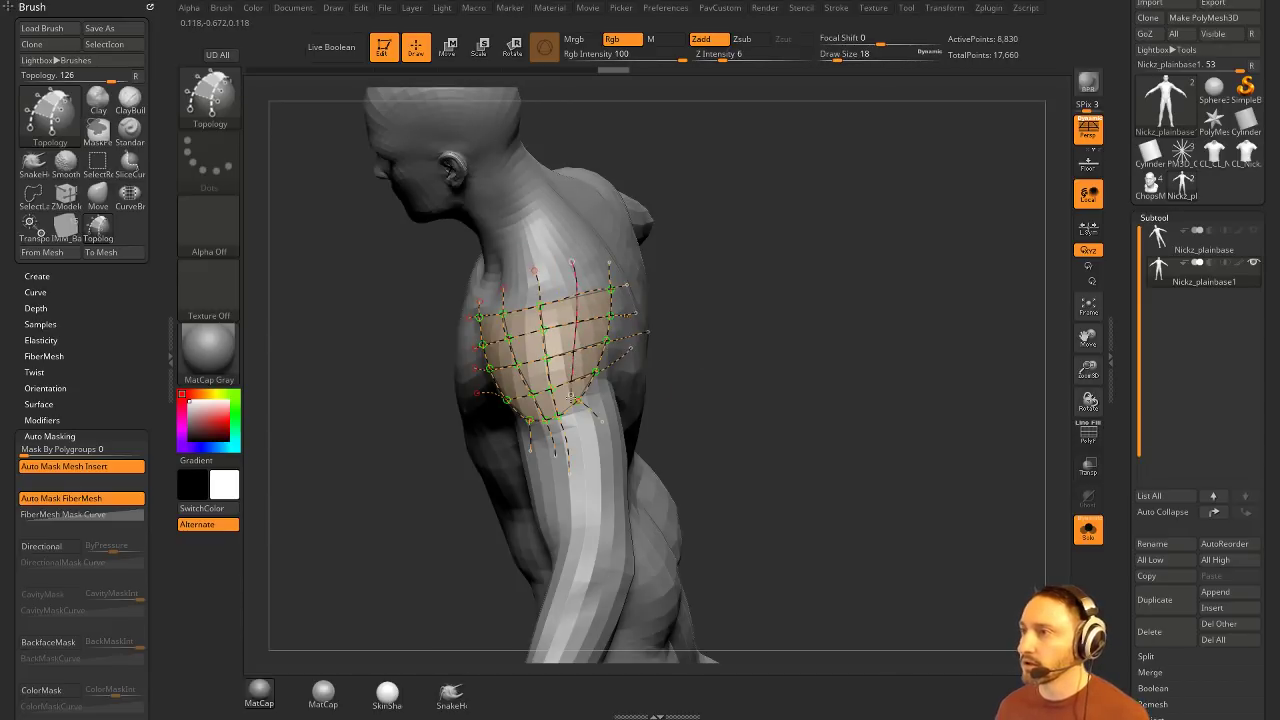
drag(572, 398, 574, 432)
drag(749, 380, 835, 304)
click(526, 254)
Step: Split the masked points so the shoulder patch is its own subtool, and mirror and weld it to the other side
key(grave)
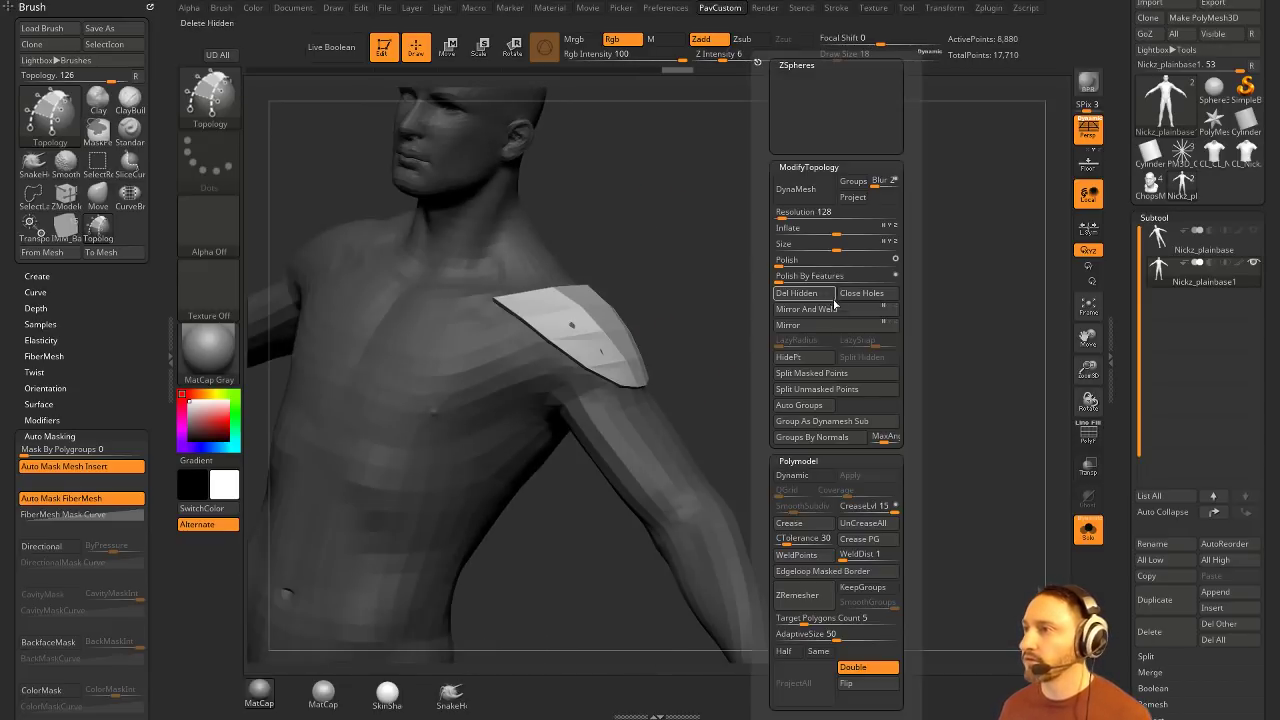
click(815, 373)
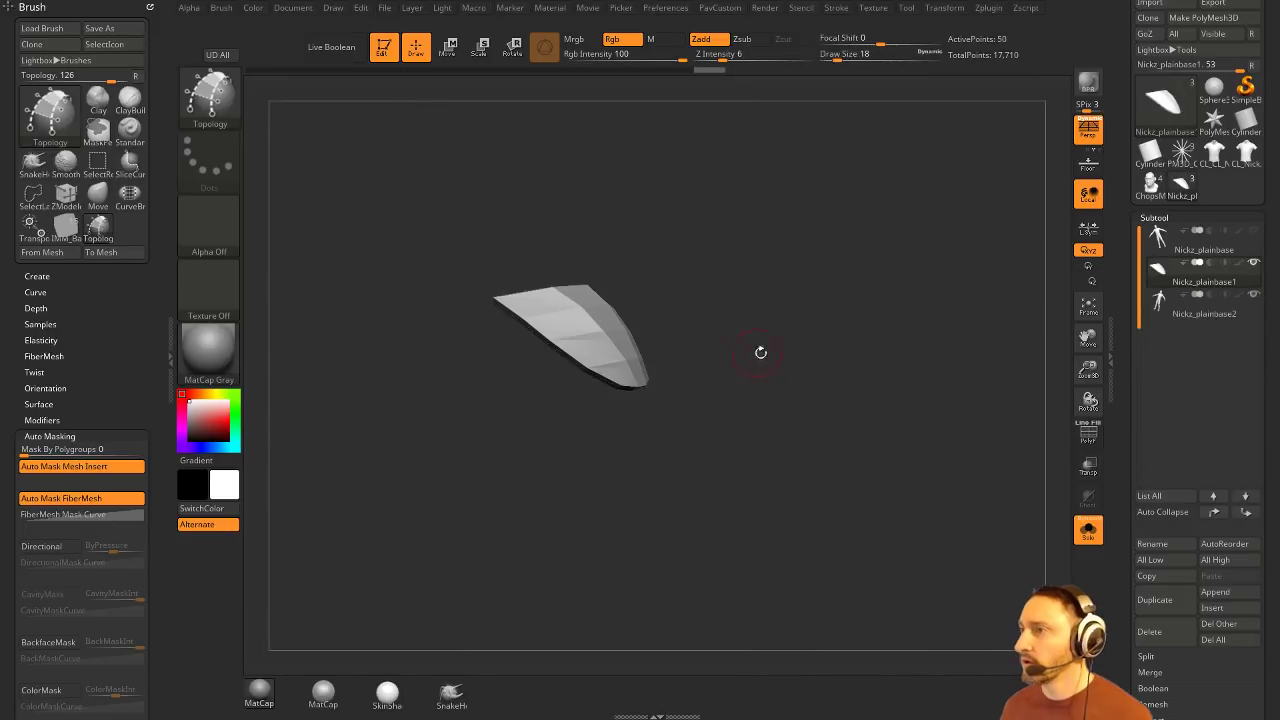
drag(760, 352, 830, 321)
key(space)
click(897, 325)
click(890, 309)
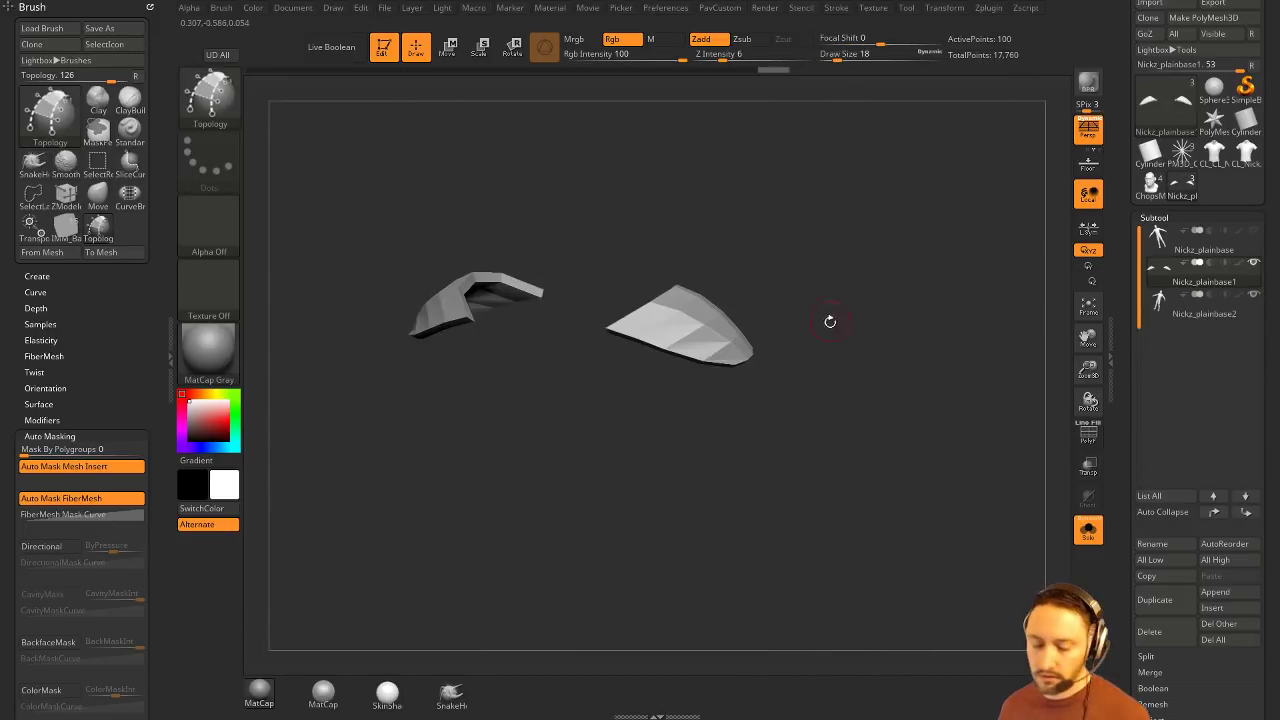
Step: Extrude the rim polygroup of the shoulder plates into a raised border with ZModeler QMesh on Polygroup All
click(1088, 448)
mouse_move(929, 318)
mouse_down()
mouse_move(951, 394)
mouse_move(985, 397)
mouse_up()
key(b)
key(z)
key(m)
key(space)
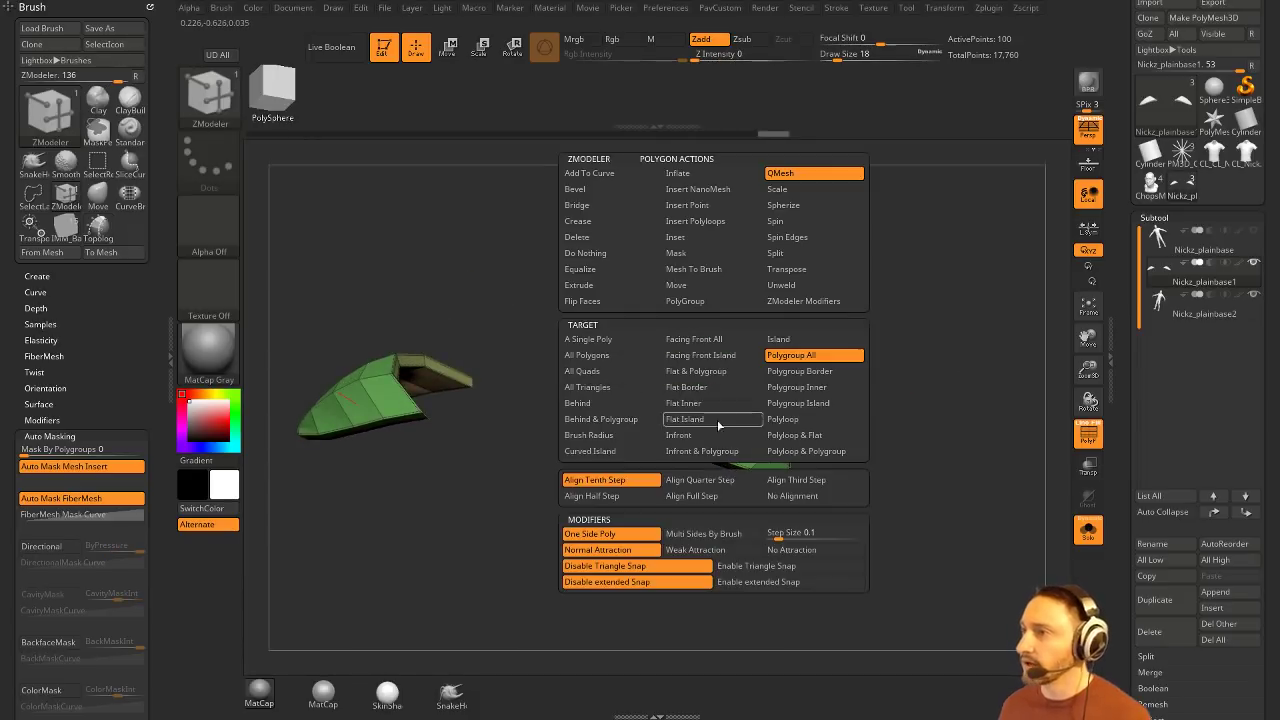
drag(831, 429, 786, 466)
key(space)
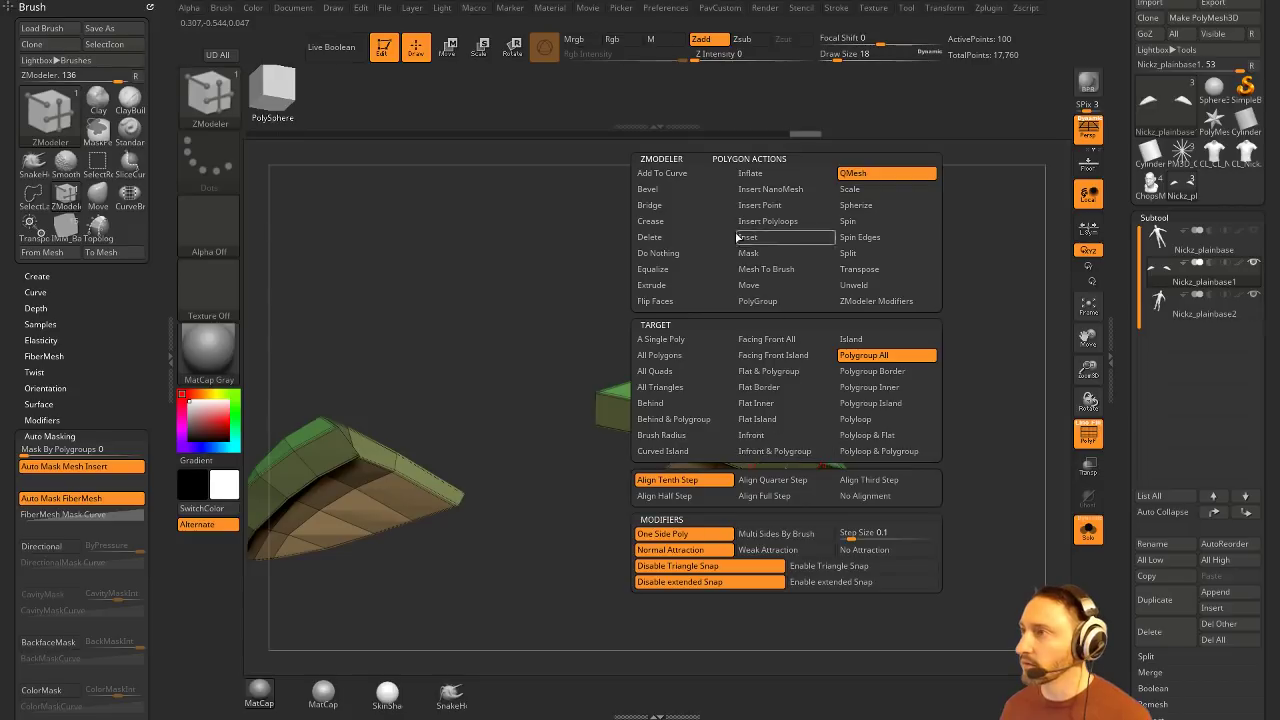
drag(994, 394, 855, 465)
click(806, 446)
click(806, 429)
drag(862, 410, 928, 392)
Step: Show the whole figure without polyframes and adjust the shoulder plates over the body with the Move brush at draw size 80
click(1088, 432)
click(1088, 530)
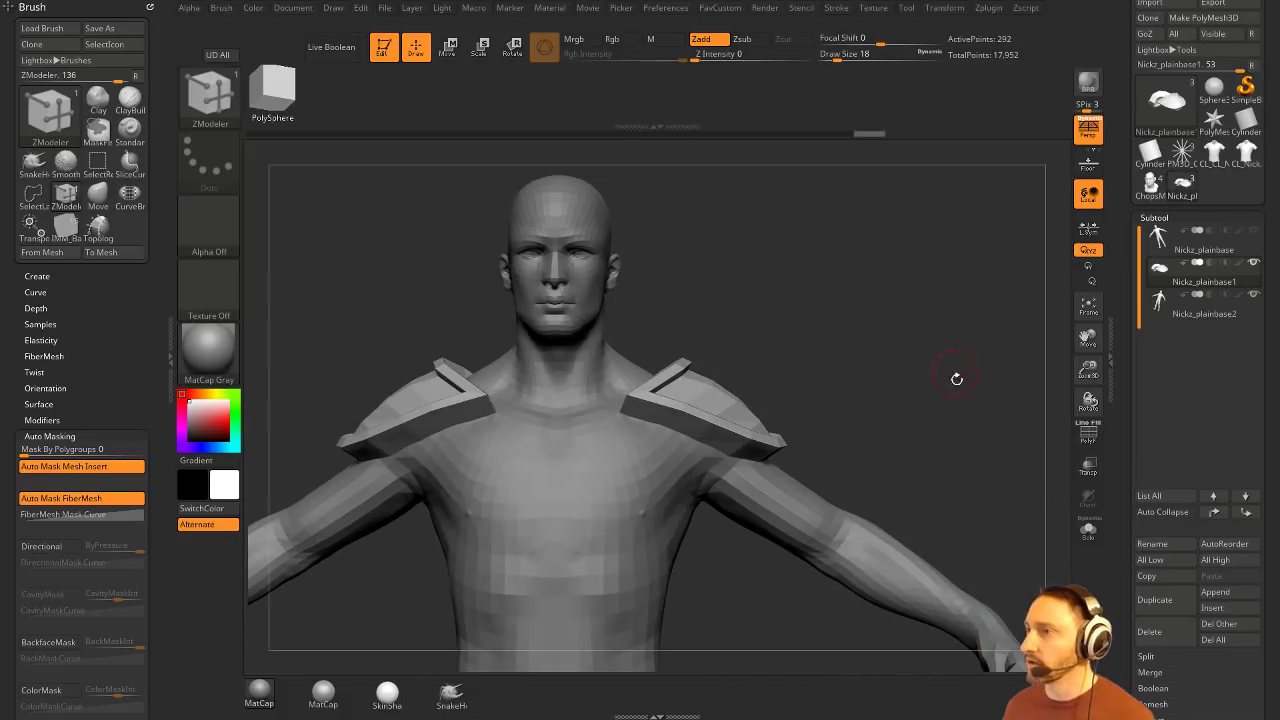
mouse_move(904, 322)
mouse_down()
mouse_move(874, 371)
mouse_move(894, 309)
mouse_move(838, 352)
mouse_up()
key(s)
mouse_move(654, 392)
mouse_down()
mouse_move(684, 398)
mouse_move(634, 363)
mouse_move(650, 336)
mouse_up()
key(b)
key(m)
key(v)
key(s)
drag(869, 366, 900, 305)
Step: Crease the shoulder plates with a tolerance of 68 and turn on dynamic subdivision with crease level 2
key(1)
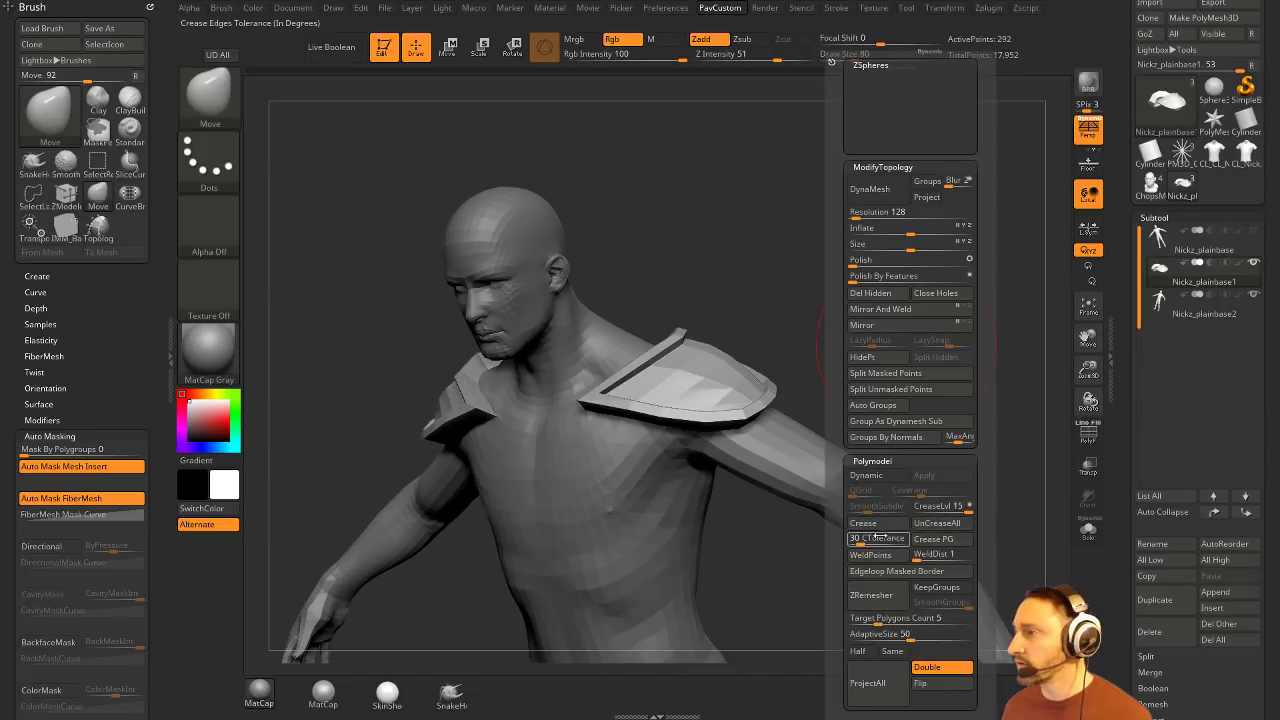
drag(865, 540, 877, 540)
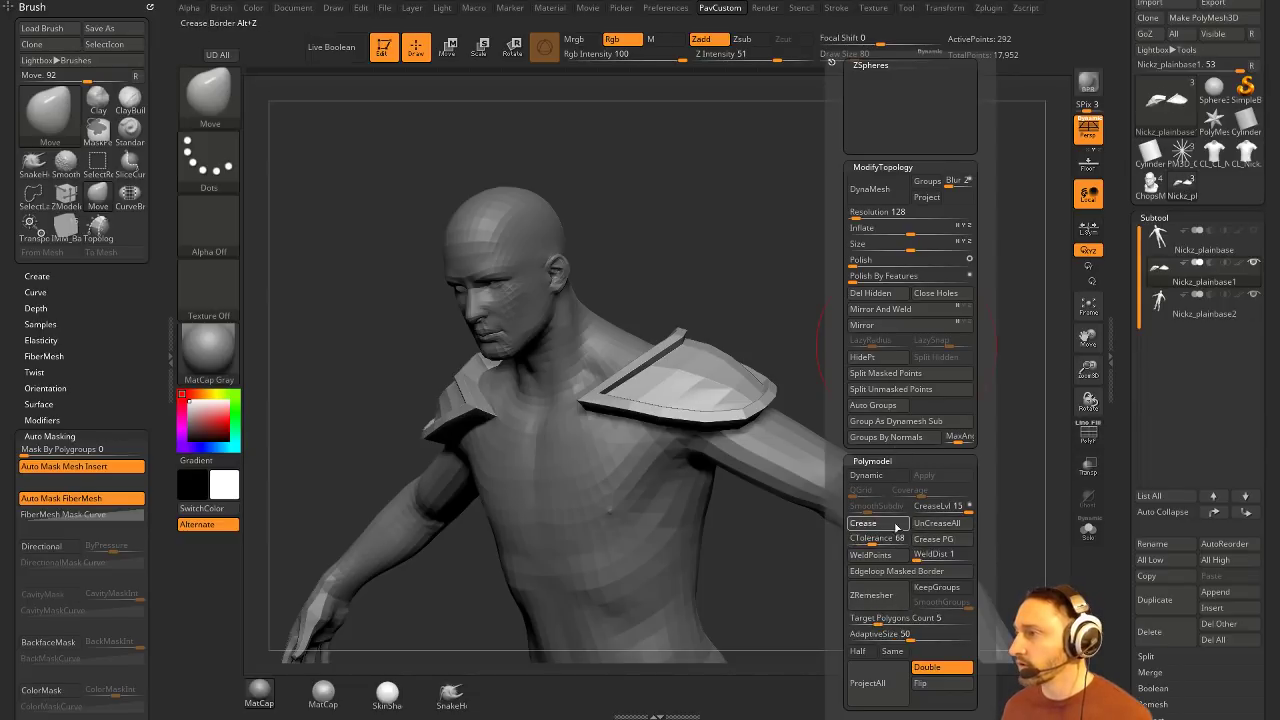
click(874, 481)
click(874, 478)
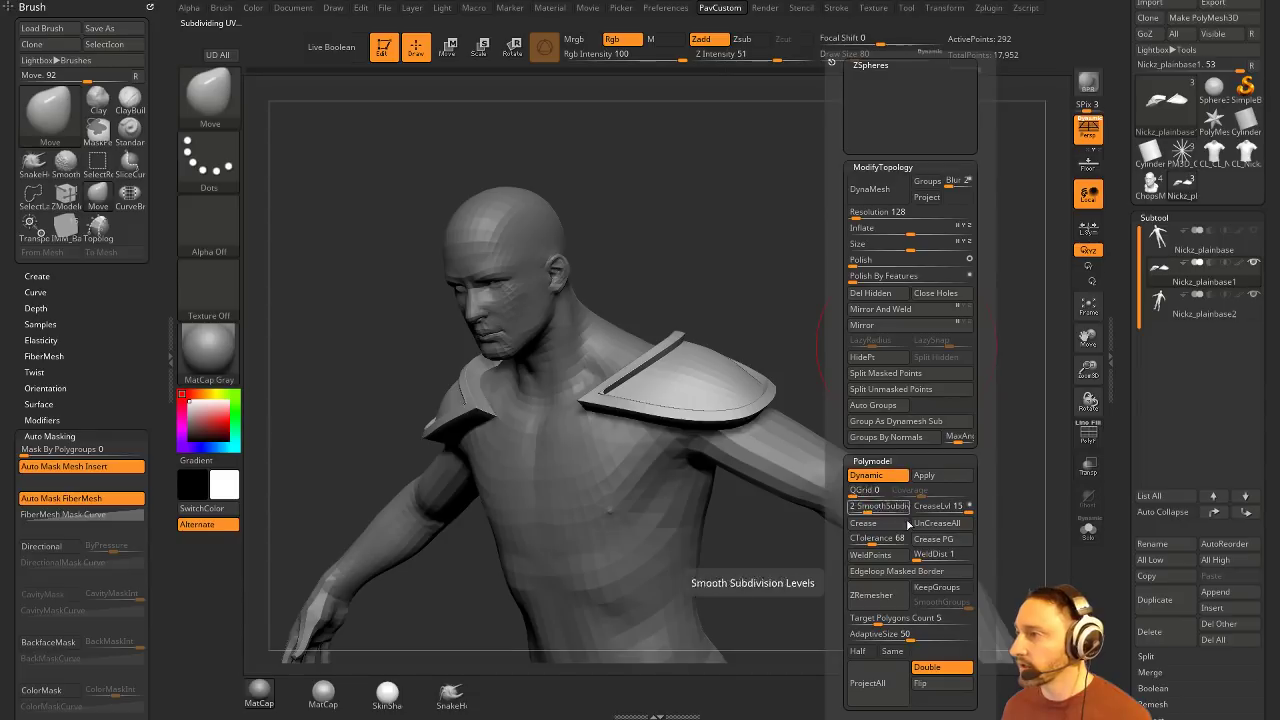
click(926, 507)
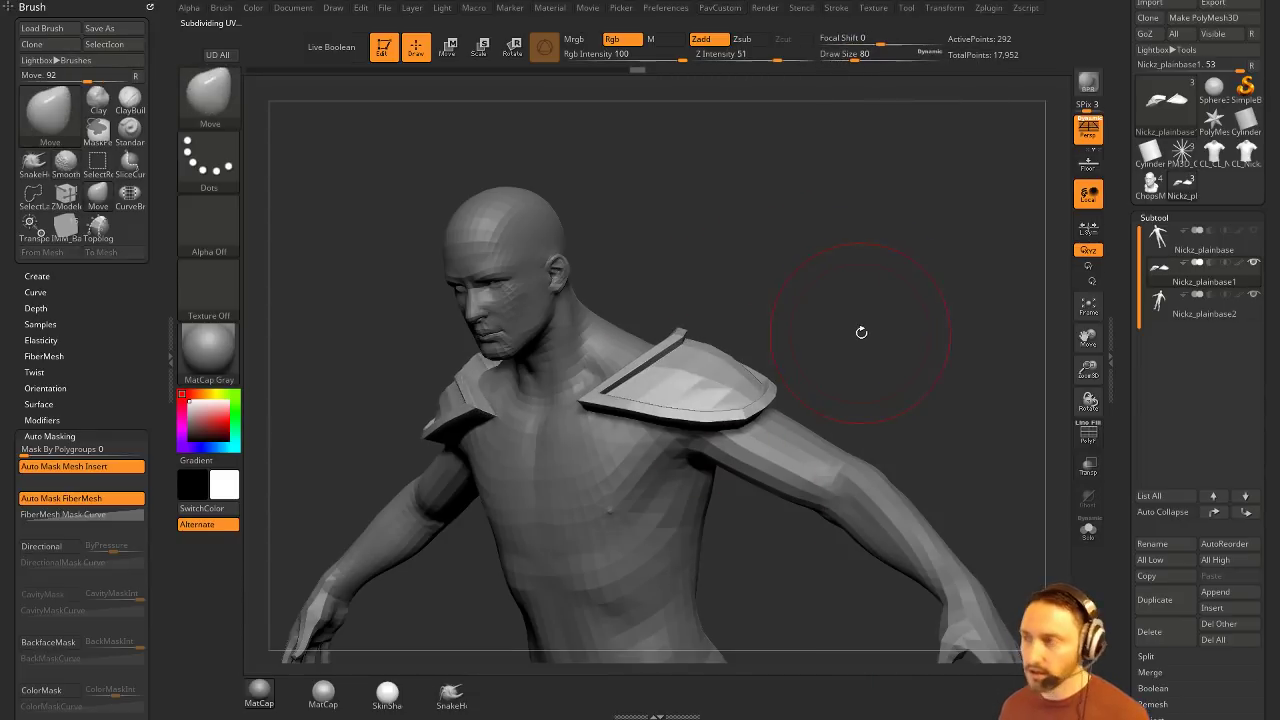
mouse_move(860, 331)
mouse_down()
mouse_move(883, 311)
mouse_move(975, 342)
mouse_move(845, 338)
mouse_move(869, 332)
mouse_move(880, 431)
mouse_move(927, 457)
mouse_up()
key(b)
key(s)
key(t)
key(s)
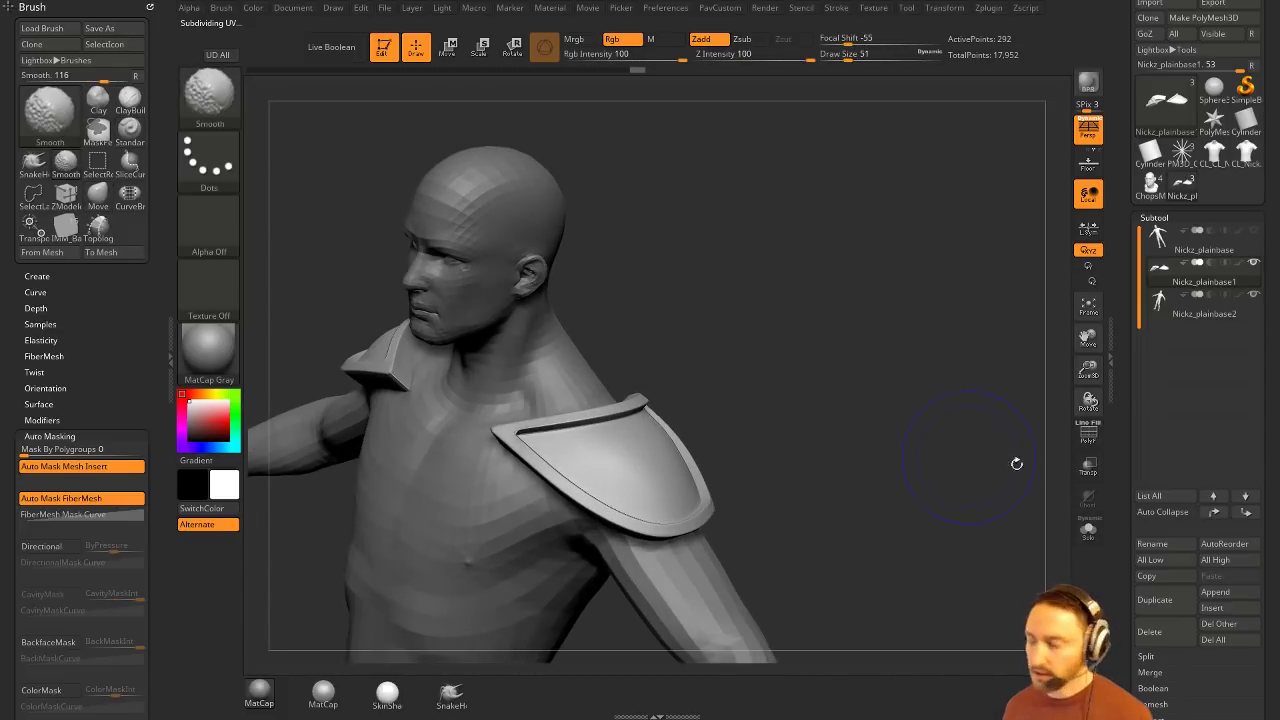
Step: Mark the lower inner faces of the shoulder plate as a temporary polygroup and pull them outward with ZModeler QMesh
key(shift+f)
mouse_move(1006, 414)
mouse_down()
mouse_move(943, 371)
mouse_move(924, 397)
mouse_move(997, 366)
mouse_move(768, 351)
mouse_up()
key(b)
key(z)
key(m)
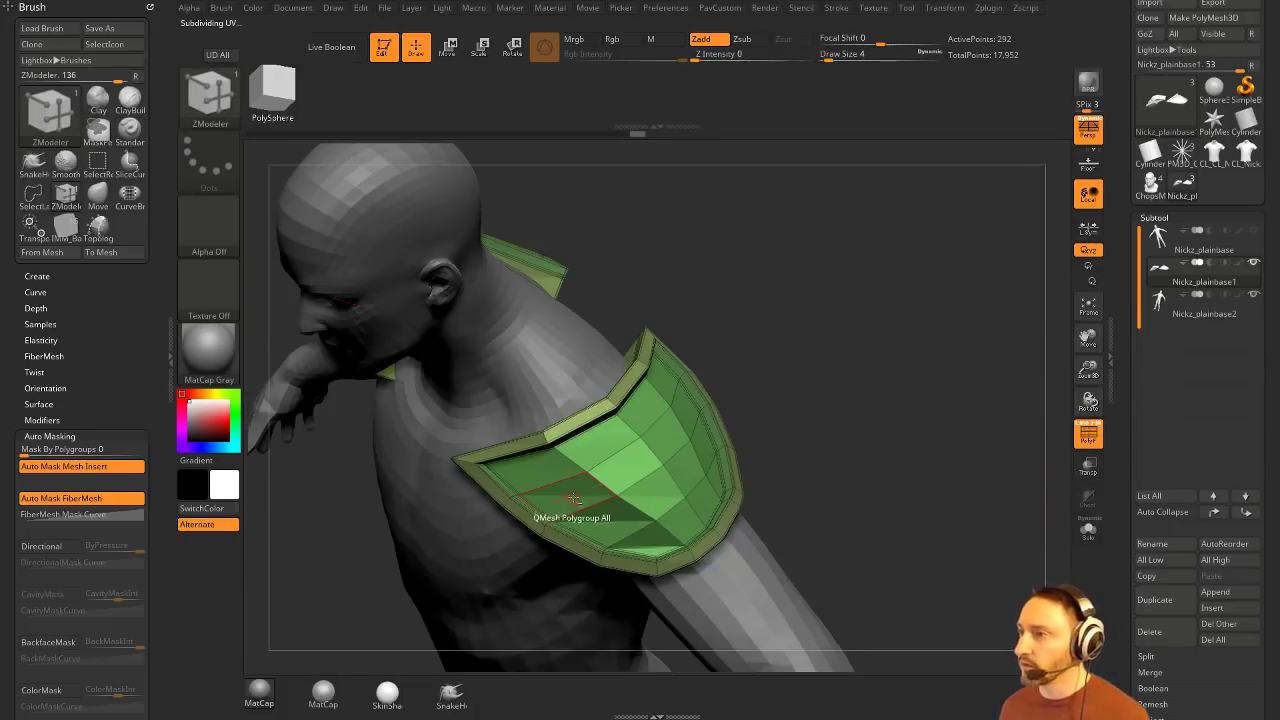
mouse_move(543, 503)
alt+mouse_down()
mouse_move(622, 523)
mouse_move(628, 467)
mouse_move(687, 426)
mouse_move(697, 505)
alt+mouse_up()
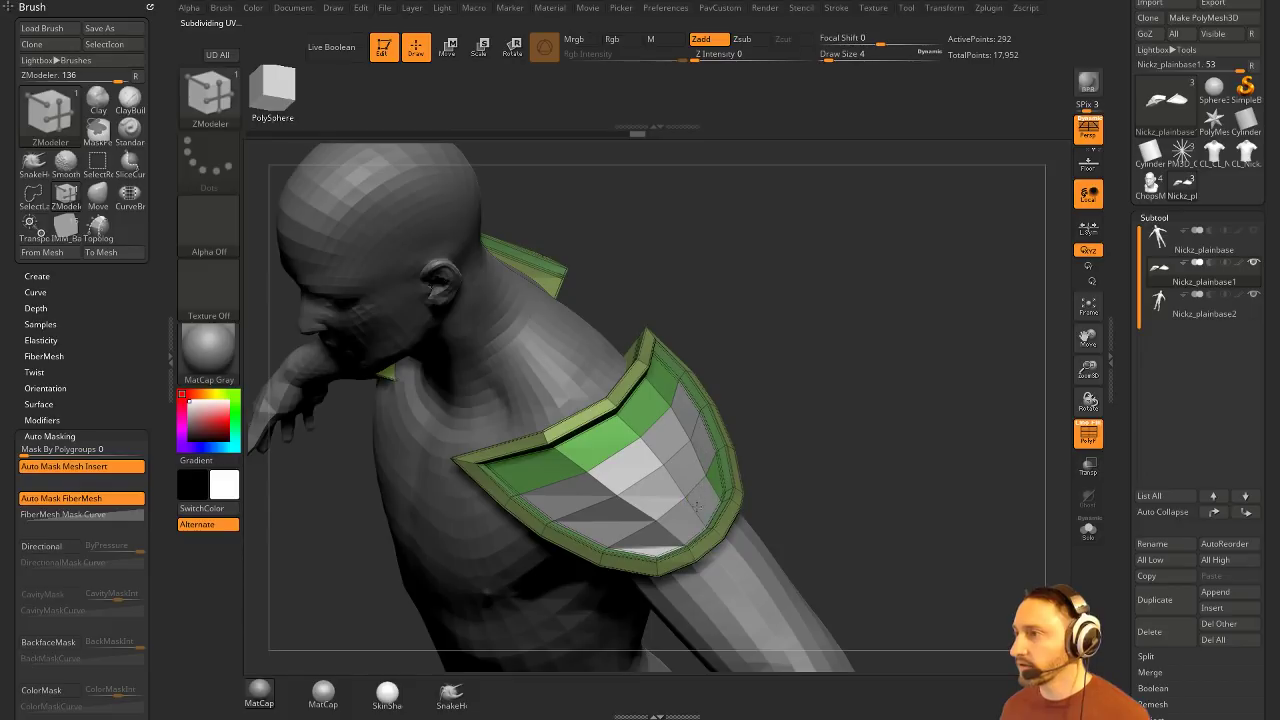
right_drag(708, 476, 751, 437)
drag(686, 477, 803, 406)
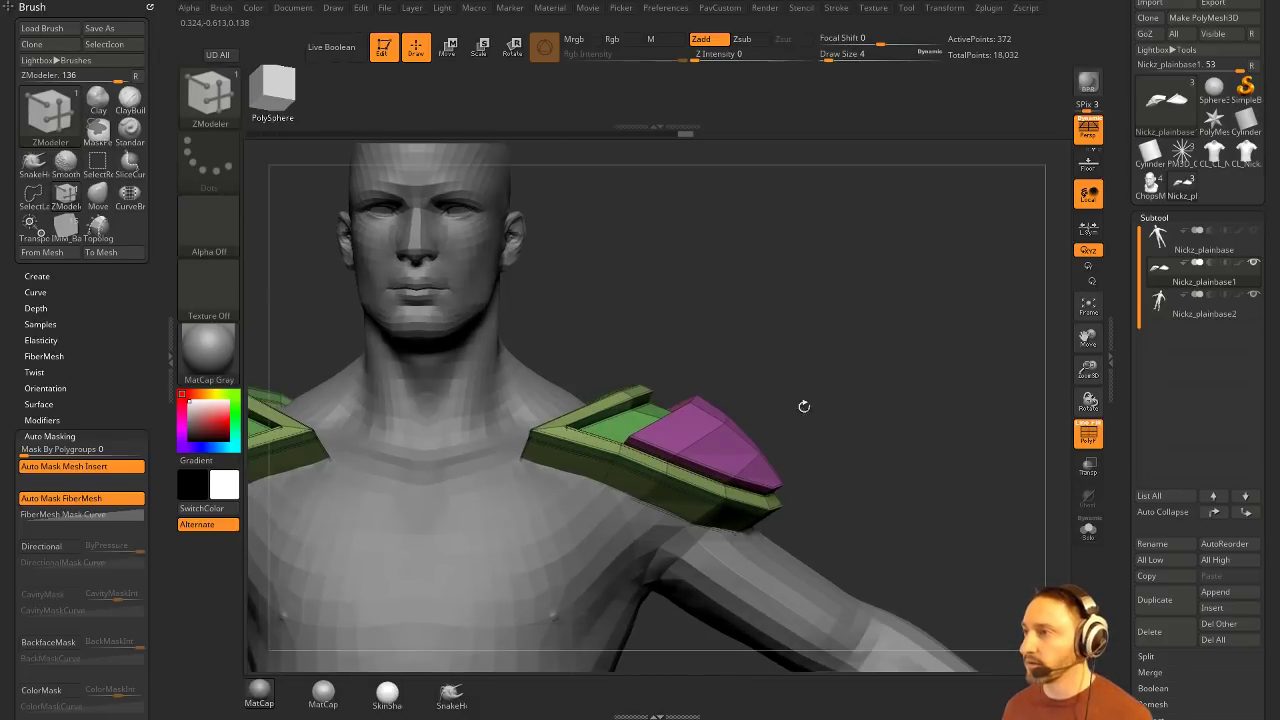
Step: Isolate the raised purple plate section and split the hidden geometry into a separate subtool
ctrl+shift+click(738, 428)
key(ctrl+shift+s)
key(3)
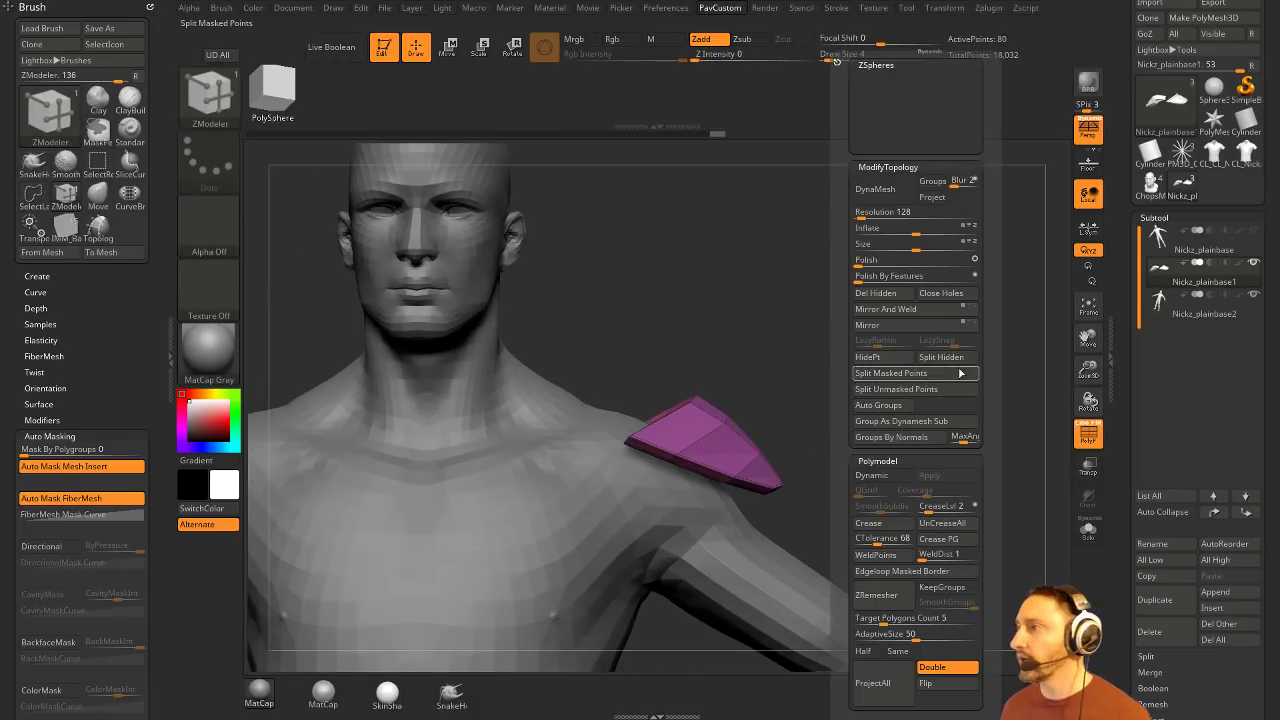
click(953, 358)
drag(811, 397, 828, 409)
Step: Turn on dynamic subdivision for the purple plate and the rim plate, ending with the purple plate selected
key(w)
key(q)
key(3)
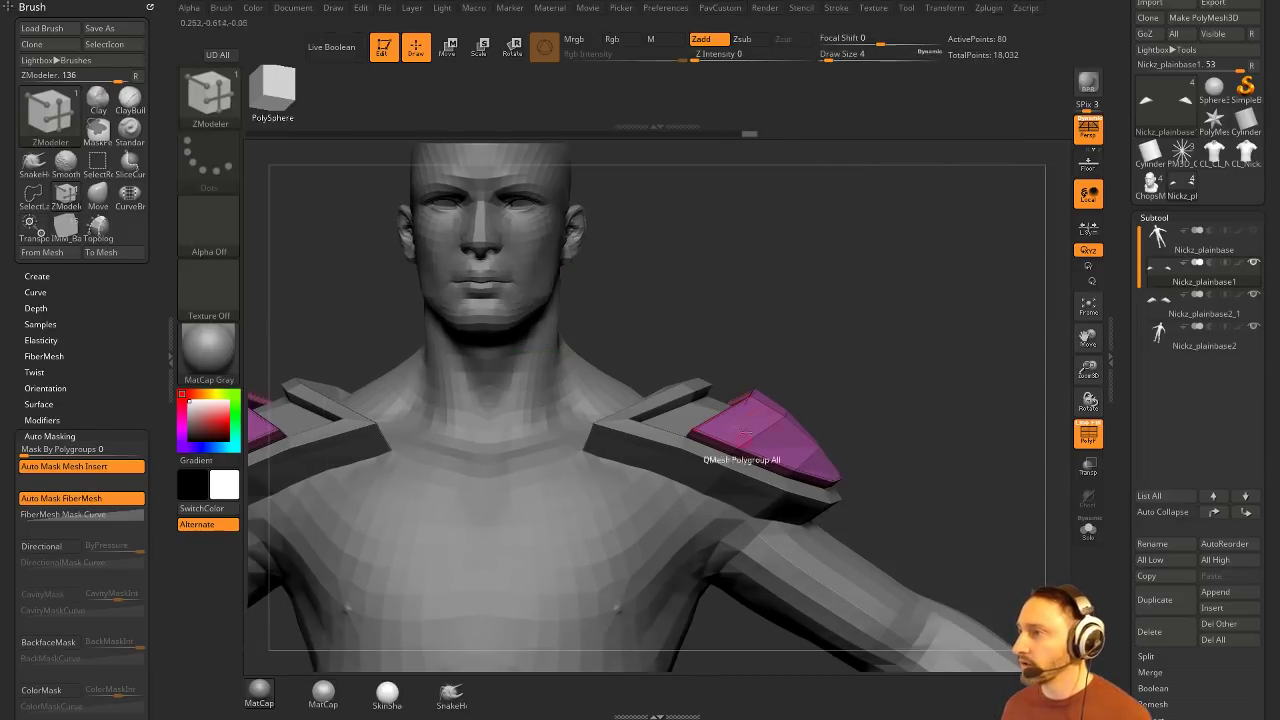
alt+click(664, 408)
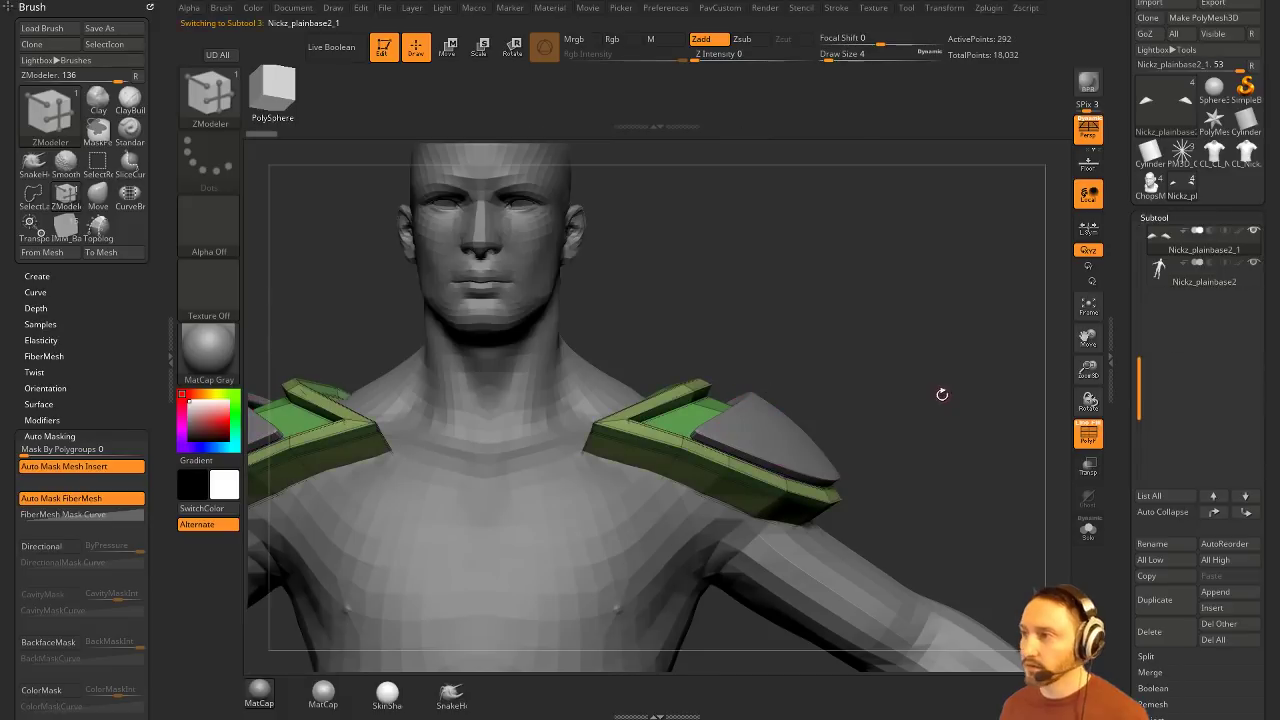
key(Up)
Step: Center the transform gizmo on the purple plate, tilt the plate and lower it slightly onto the shoulder armor
key(w)
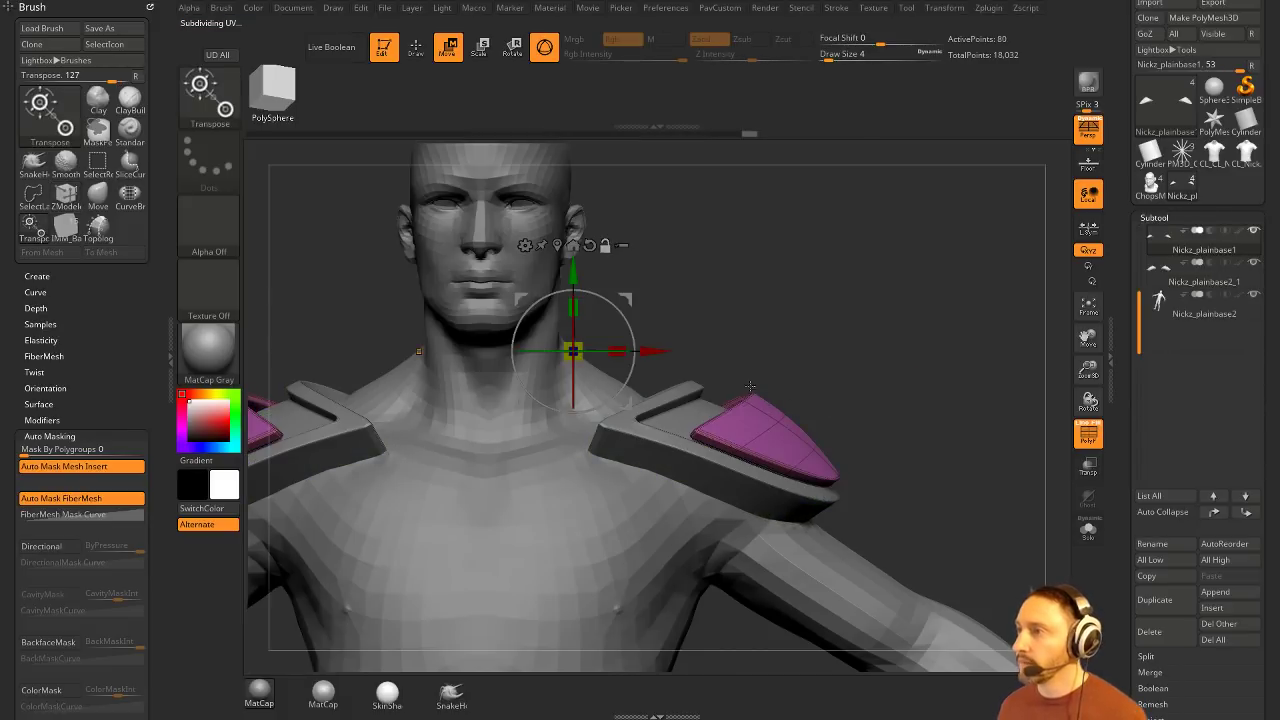
click(557, 245)
drag(797, 391, 806, 402)
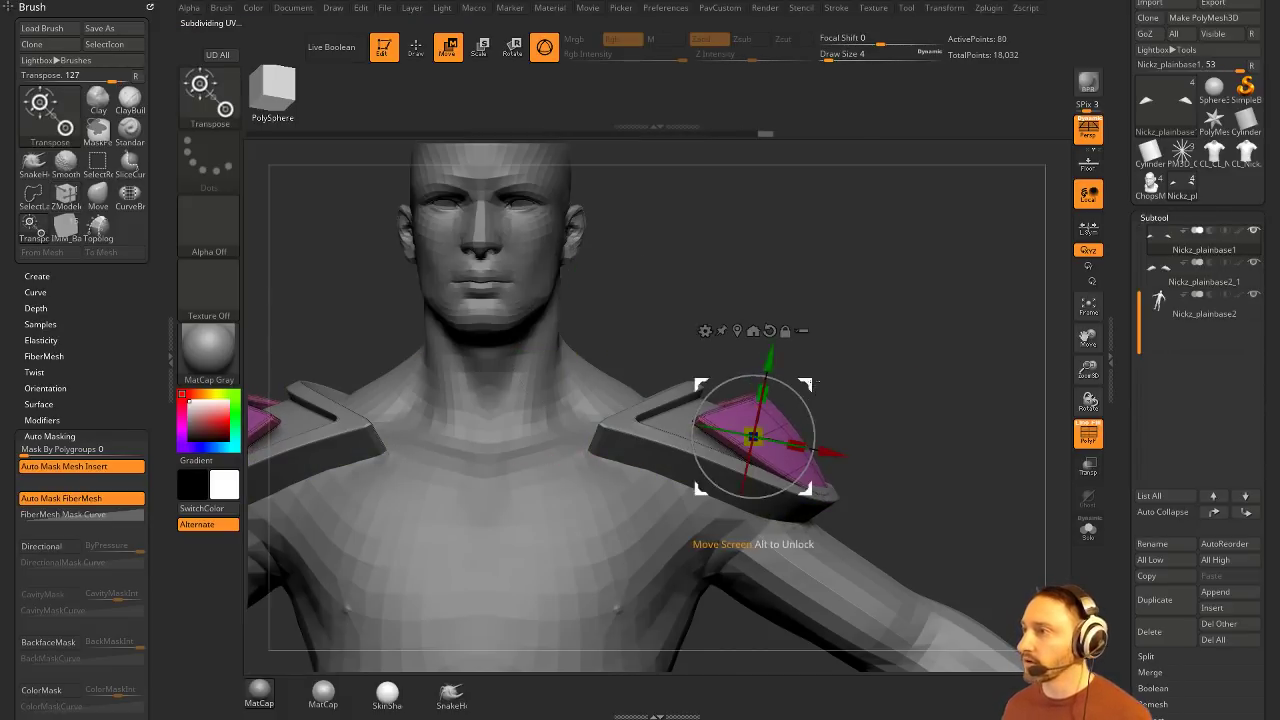
drag(769, 358, 767, 368)
key(q)
Step: Reshape the upper edge and corners of the purple plate with the Move brush at draw size 44
drag(892, 377, 730, 425)
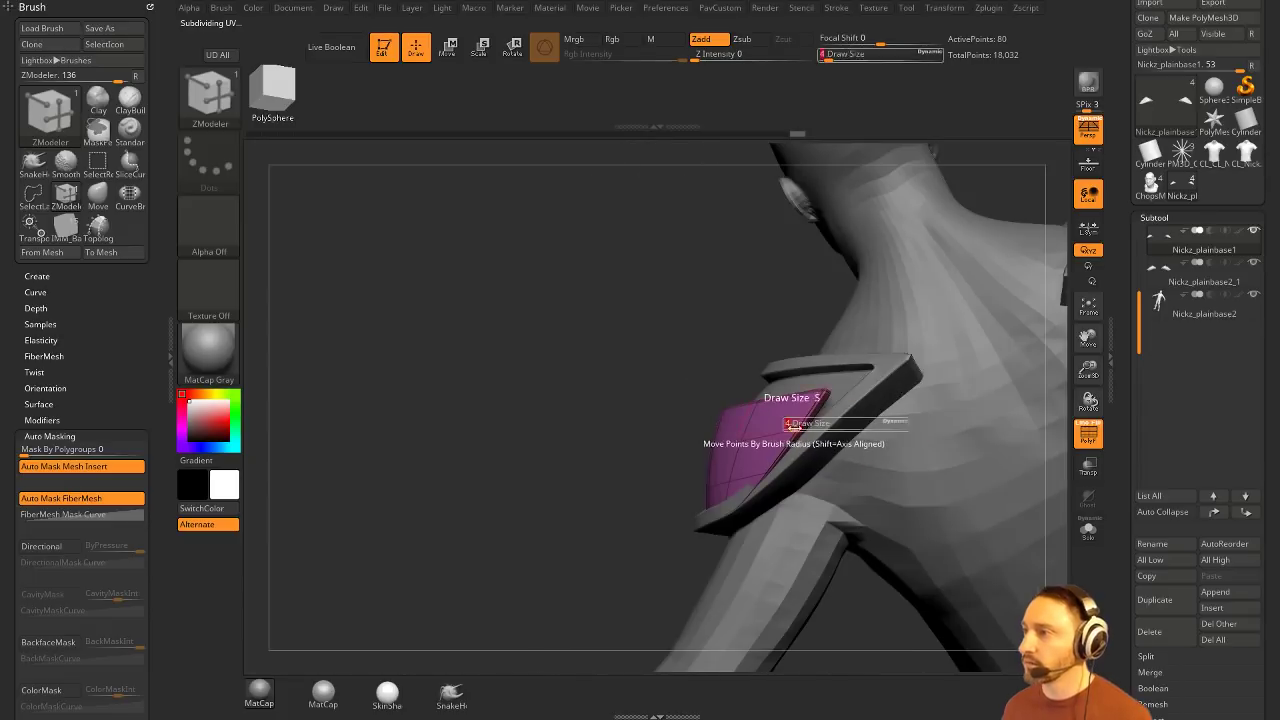
key(b)
key(m)
key(v)
drag(830, 392, 840, 385)
mouse_move(680, 395)
mouse_down()
mouse_move(824, 386)
mouse_move(884, 404)
mouse_move(828, 389)
mouse_up()
drag(872, 400, 850, 388)
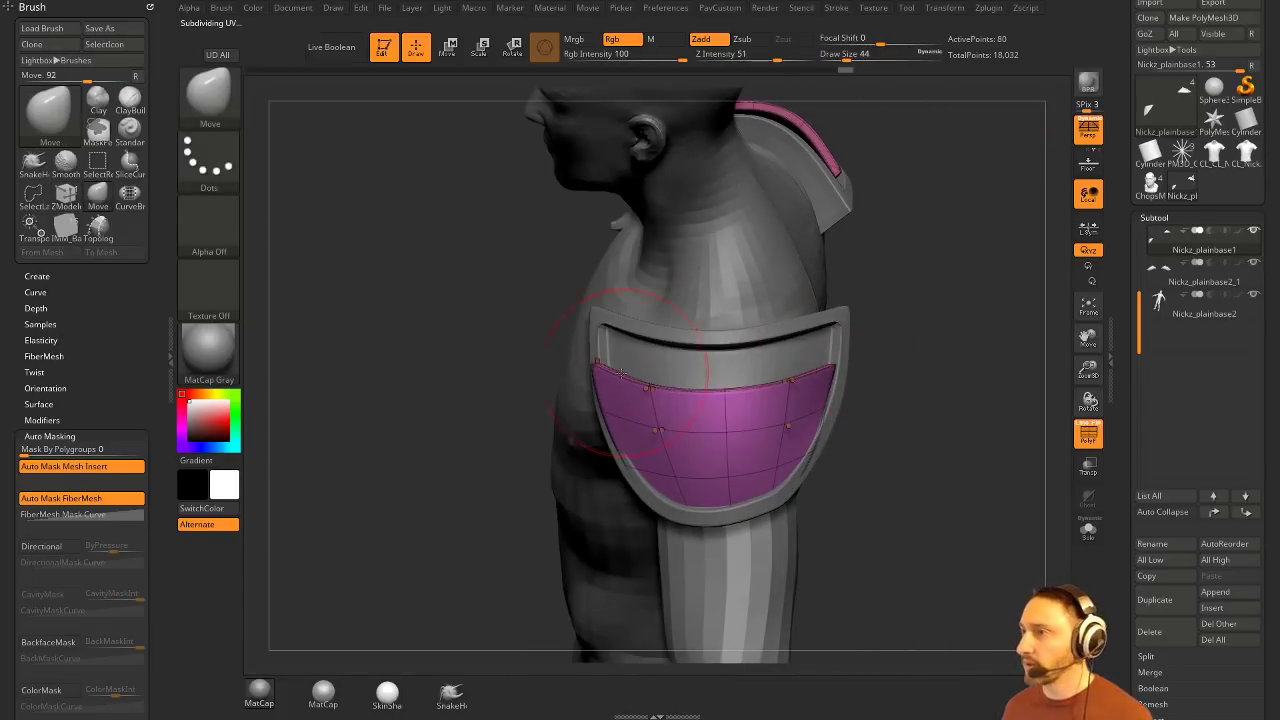
drag(632, 371, 648, 370)
drag(880, 372, 950, 350)
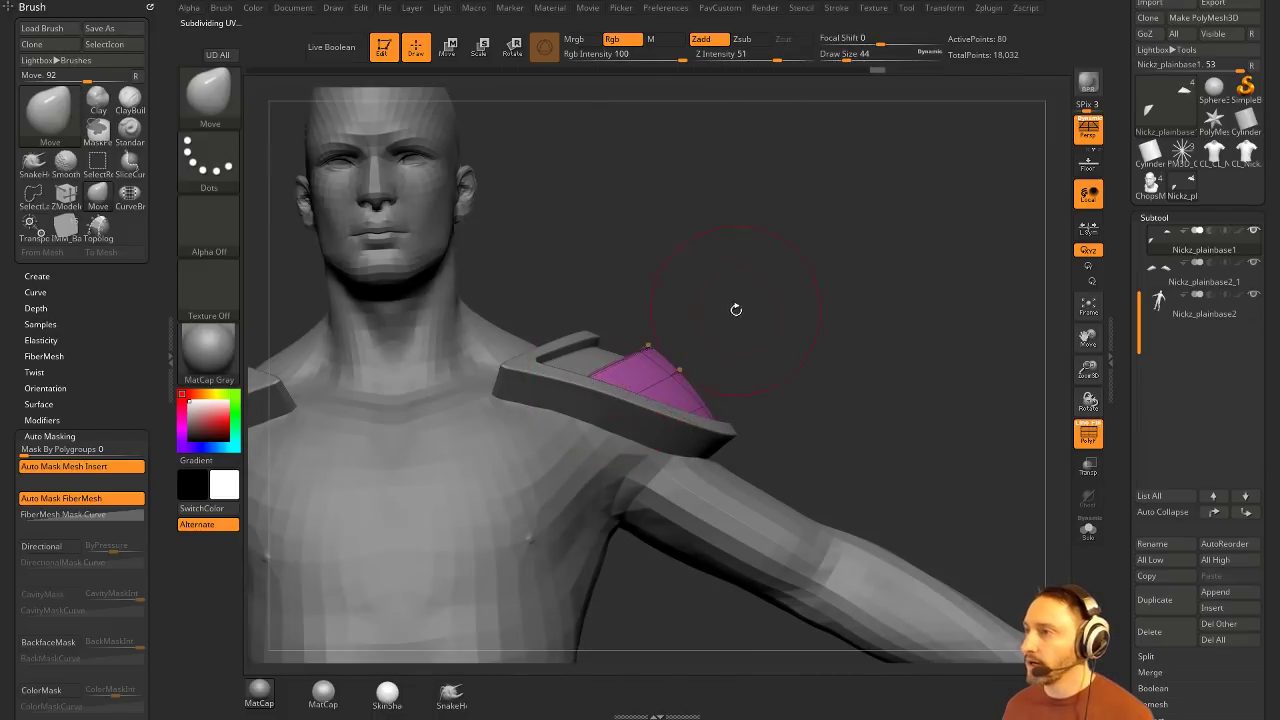
alt+drag(736, 310, 770, 305)
drag(770, 305, 900, 316)
Step: Duplicate the body subtool Nickz_plainbase2 and display only the copy without polyframes
key(b)
key(s)
key(t)
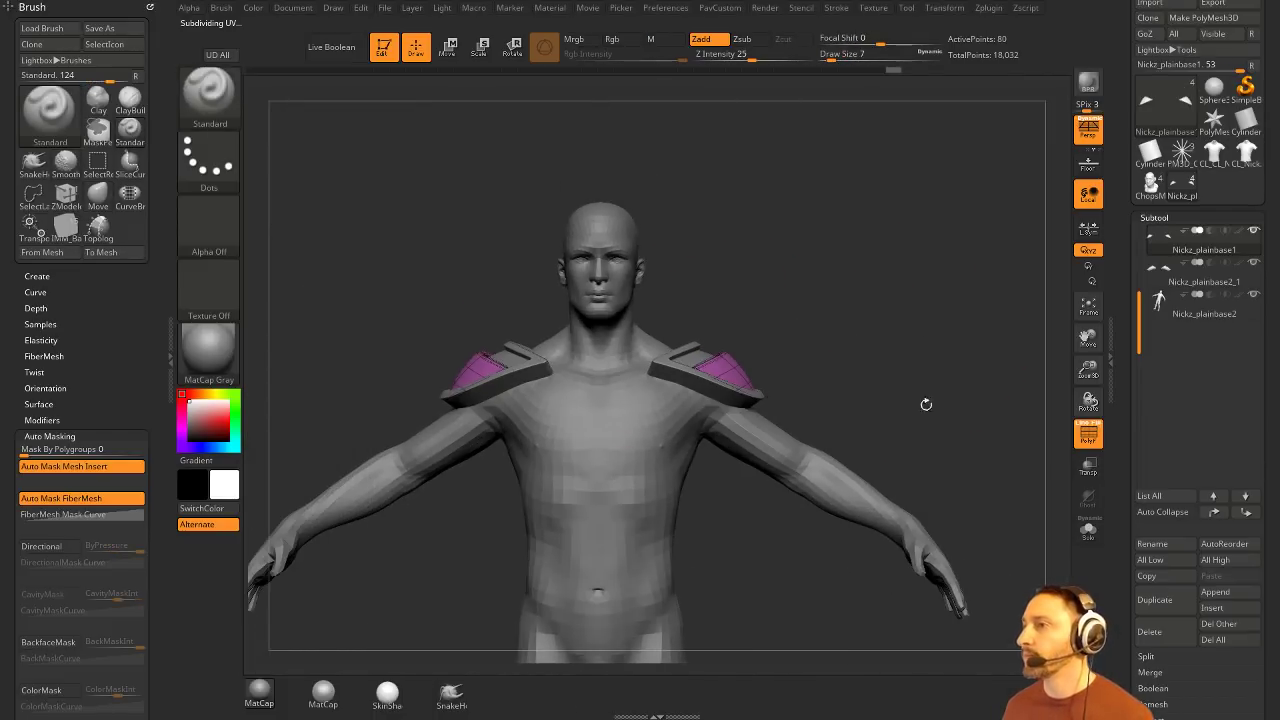
alt+drag(926, 404, 947, 347)
click(1196, 315)
drag(1115, 400, 1133, 466)
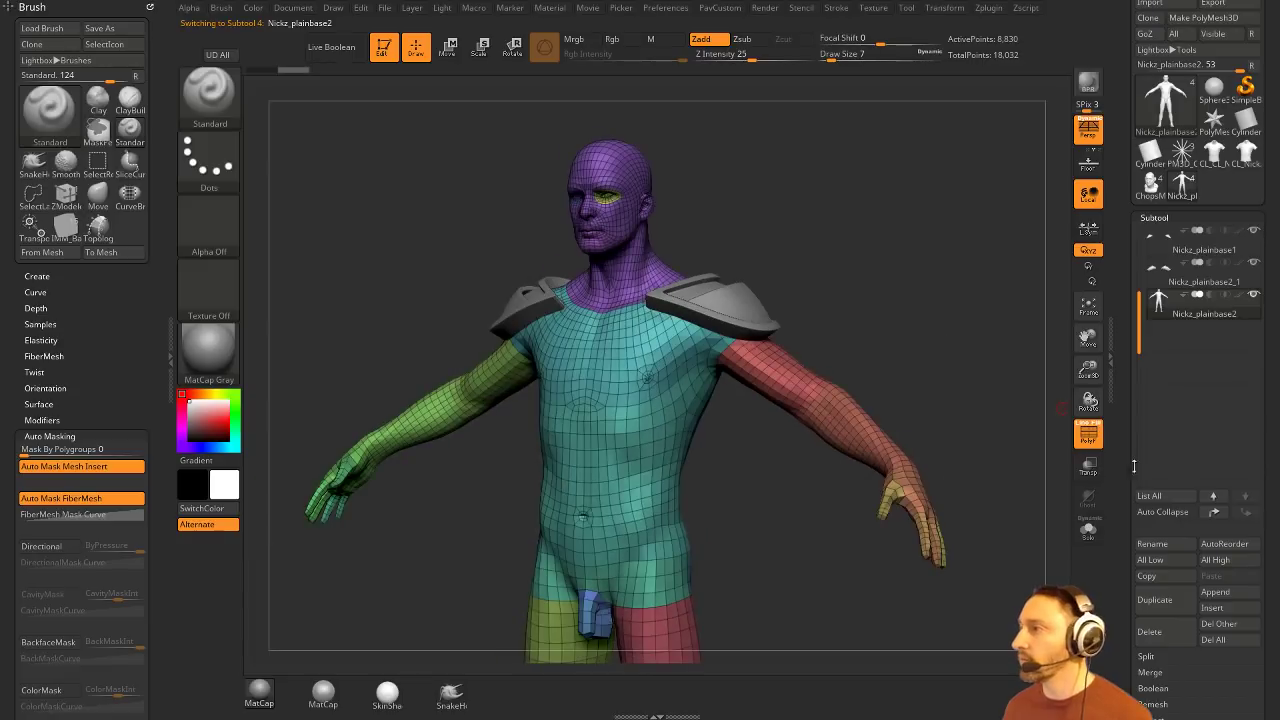
click(1152, 598)
click(1253, 329)
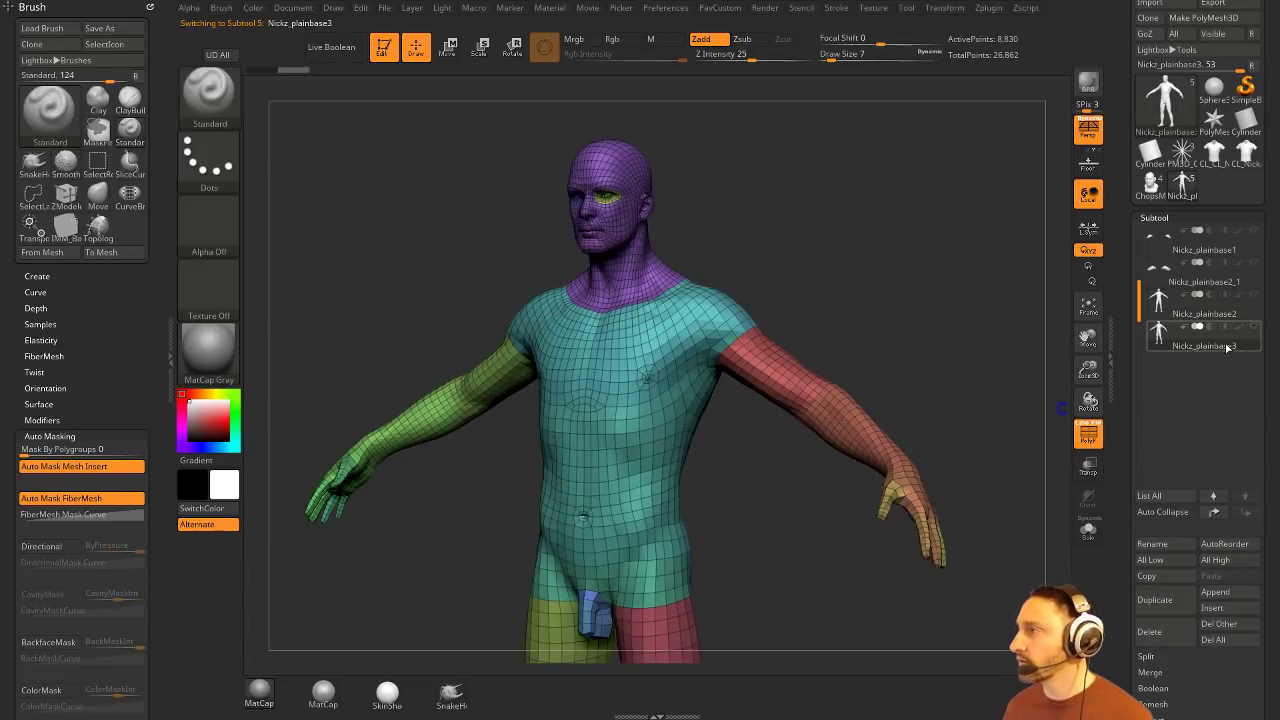
shift+drag(1040, 388, 952, 334)
click(1088, 433)
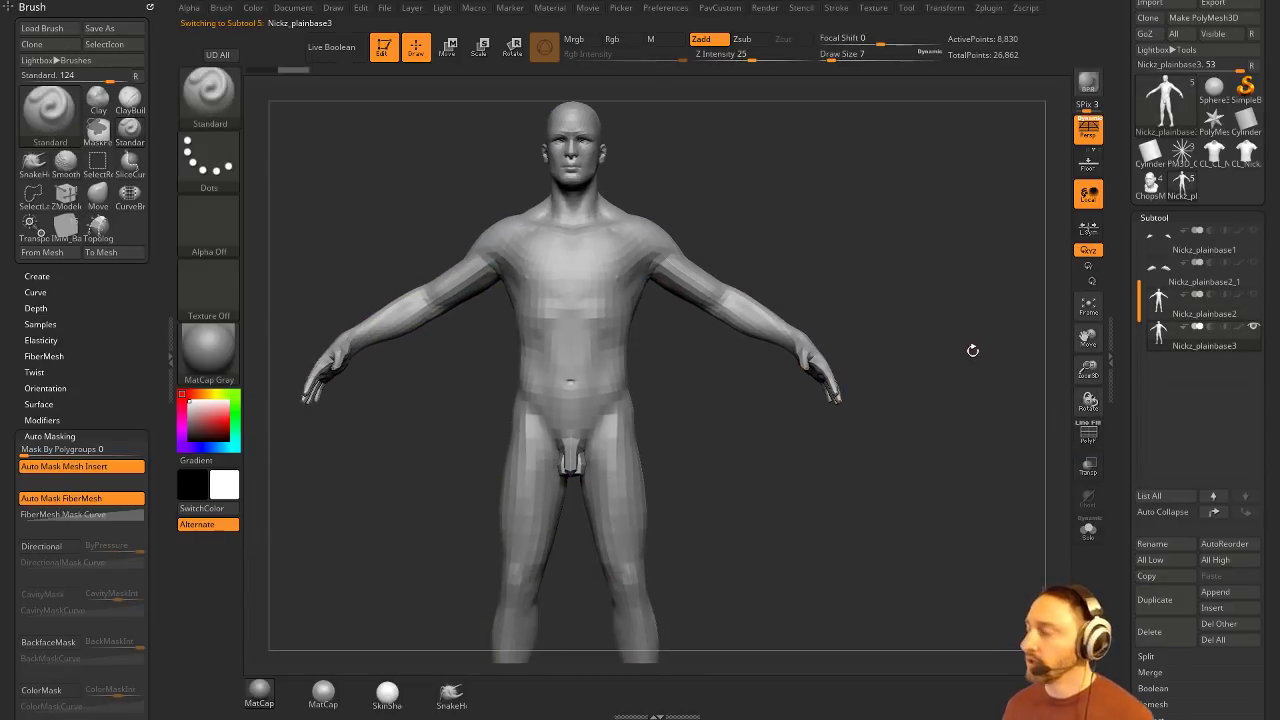
Step: Subdivide the body copy twice and convert it with DynaMesh at resolution 408
key(ctrl+d)
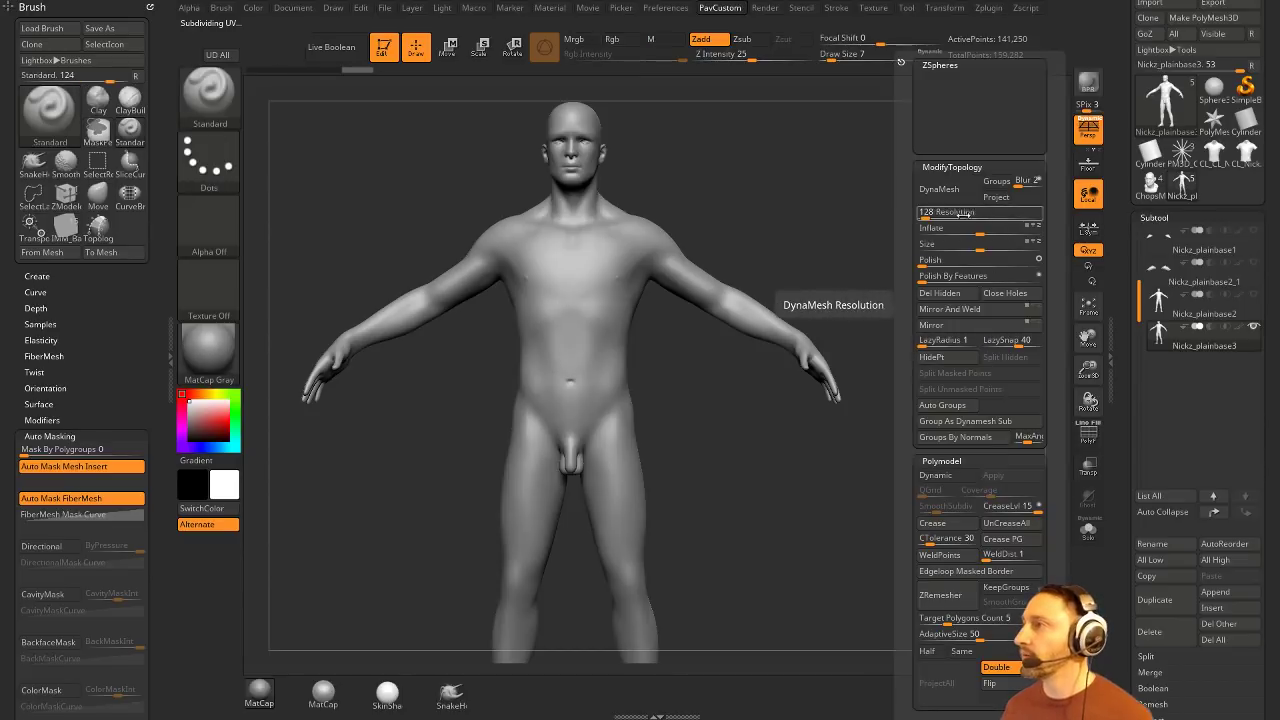
click(941, 192)
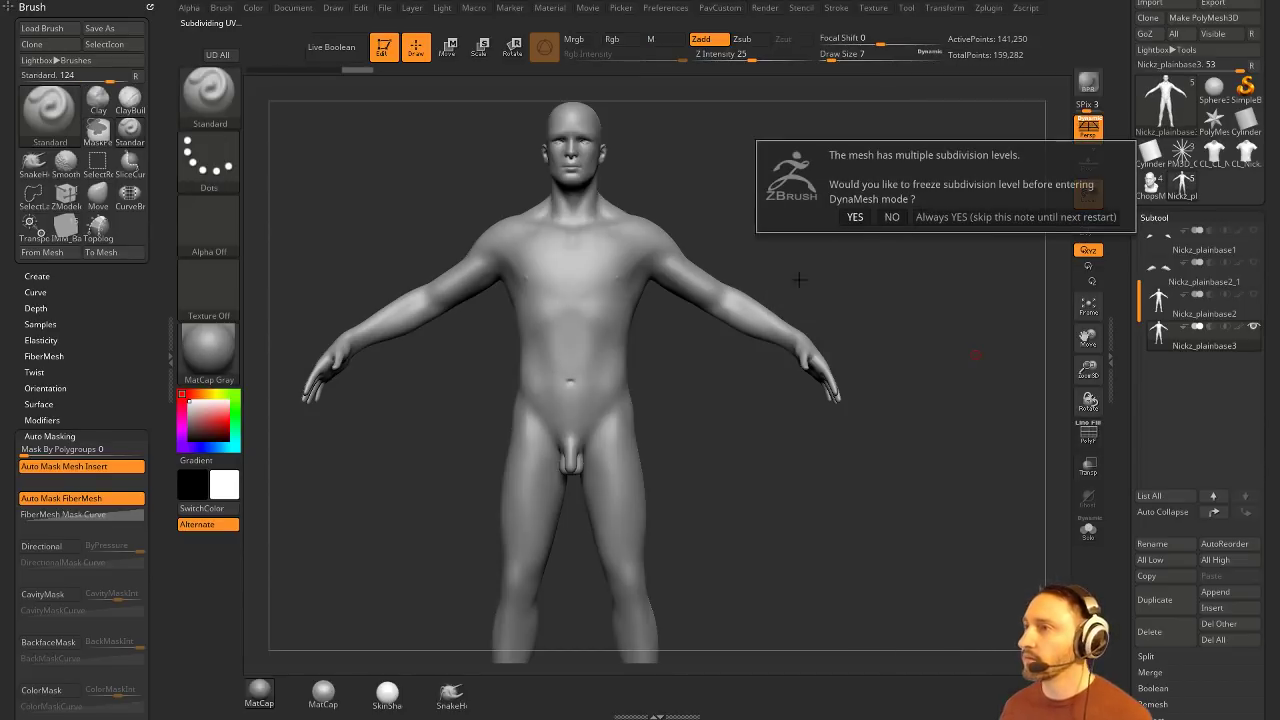
click(876, 217)
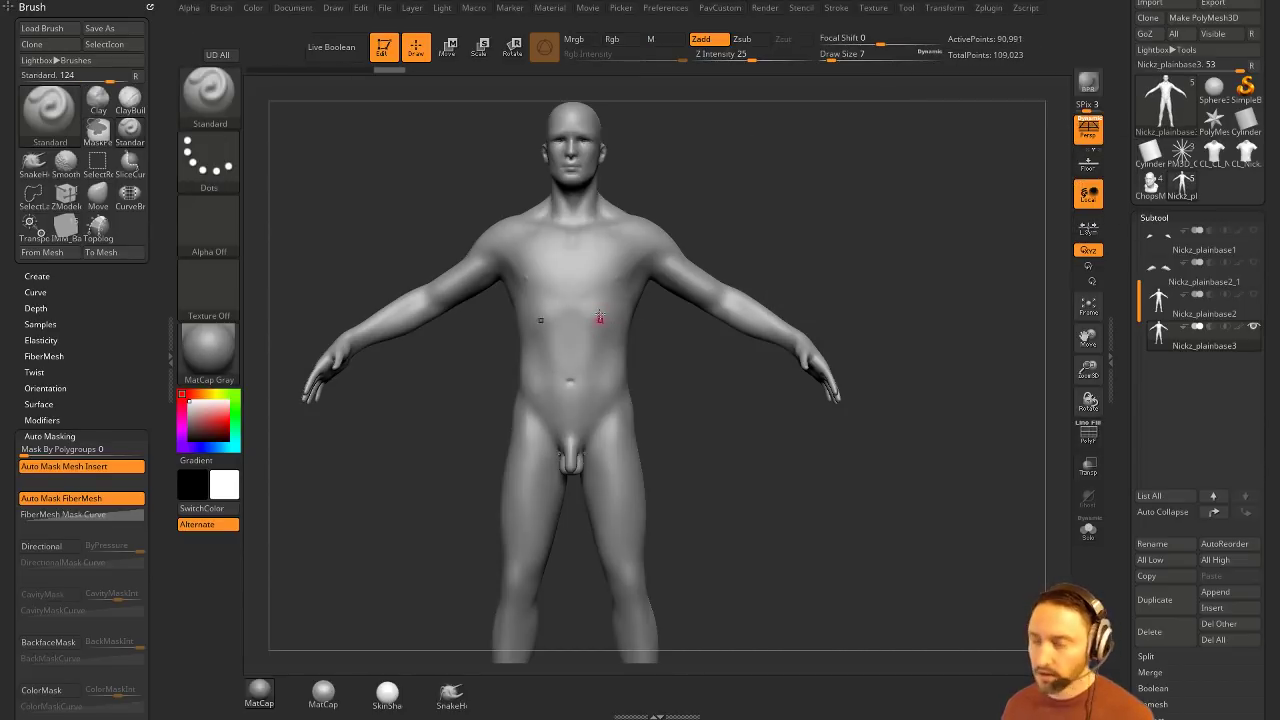
Step: Try painting a harness-shaped mask over the body copy's shoulders and chest with MaskPen at draw size 20
mouse_move(883, 273)
alt+mouse_down()
mouse_move(906, 321)
mouse_move(894, 297)
mouse_move(919, 304)
alt+mouse_up()
key(s)
click(893, 299)
key(s)
mouse_move(591, 334)
mouse_down()
mouse_move(545, 340)
mouse_move(585, 320)
mouse_move(600, 345)
mouse_move(575, 366)
mouse_up()
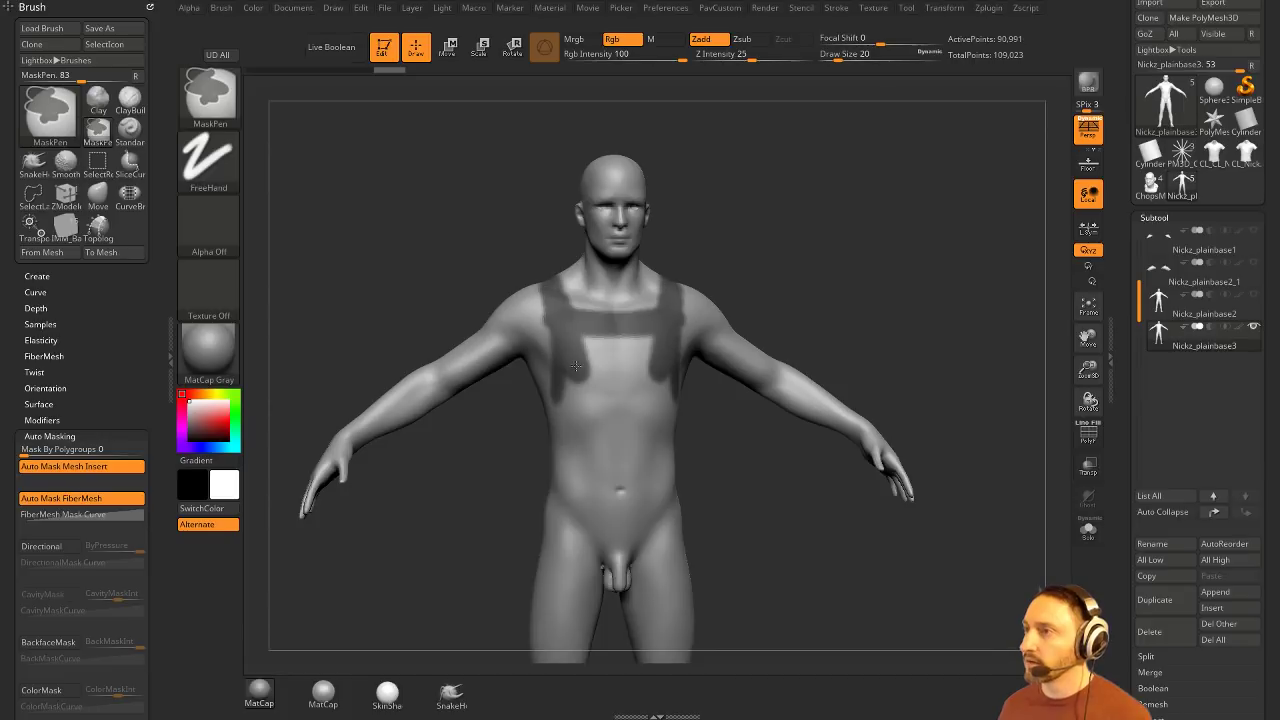
mouse_move(842, 222)
mouse_down()
mouse_move(888, 295)
mouse_move(866, 217)
mouse_move(852, 245)
mouse_up()
key(s)
drag(521, 314, 530, 312)
shift+drag(878, 285, 885, 268)
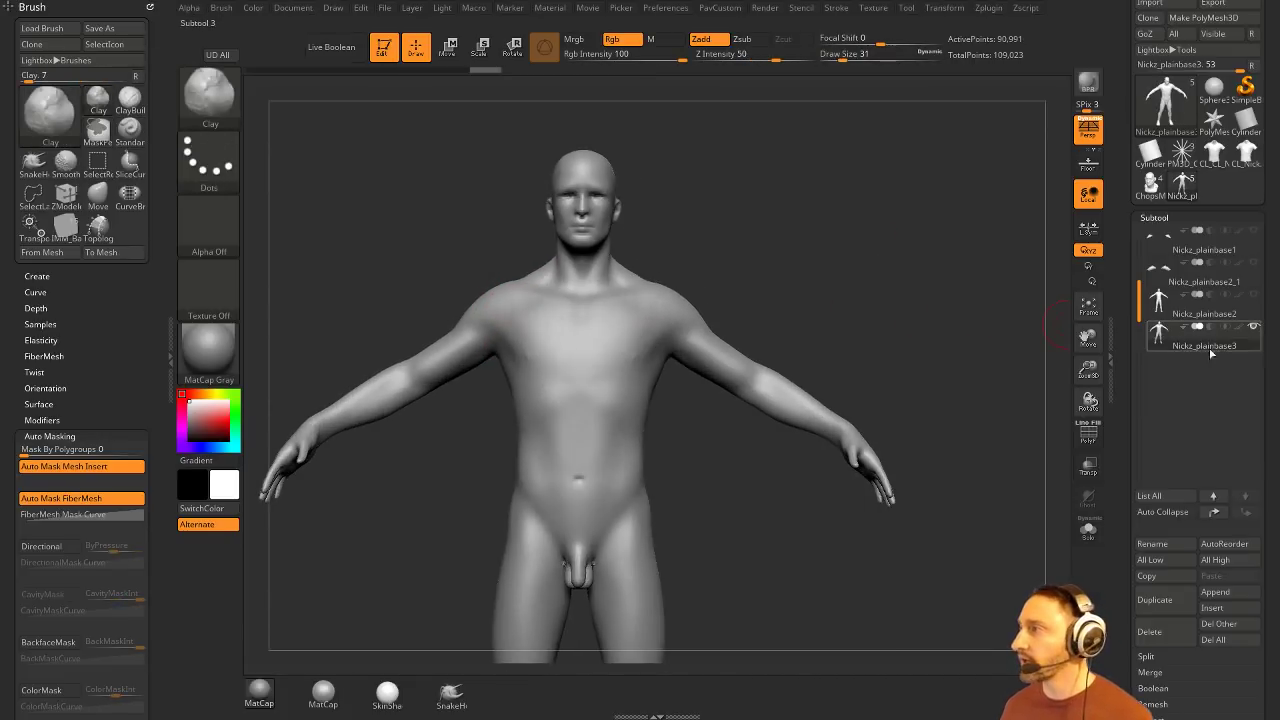
Step: Show the original body together with the copy and turn on dynamic subdivision for the original
click(1253, 295)
drag(908, 318, 927, 314)
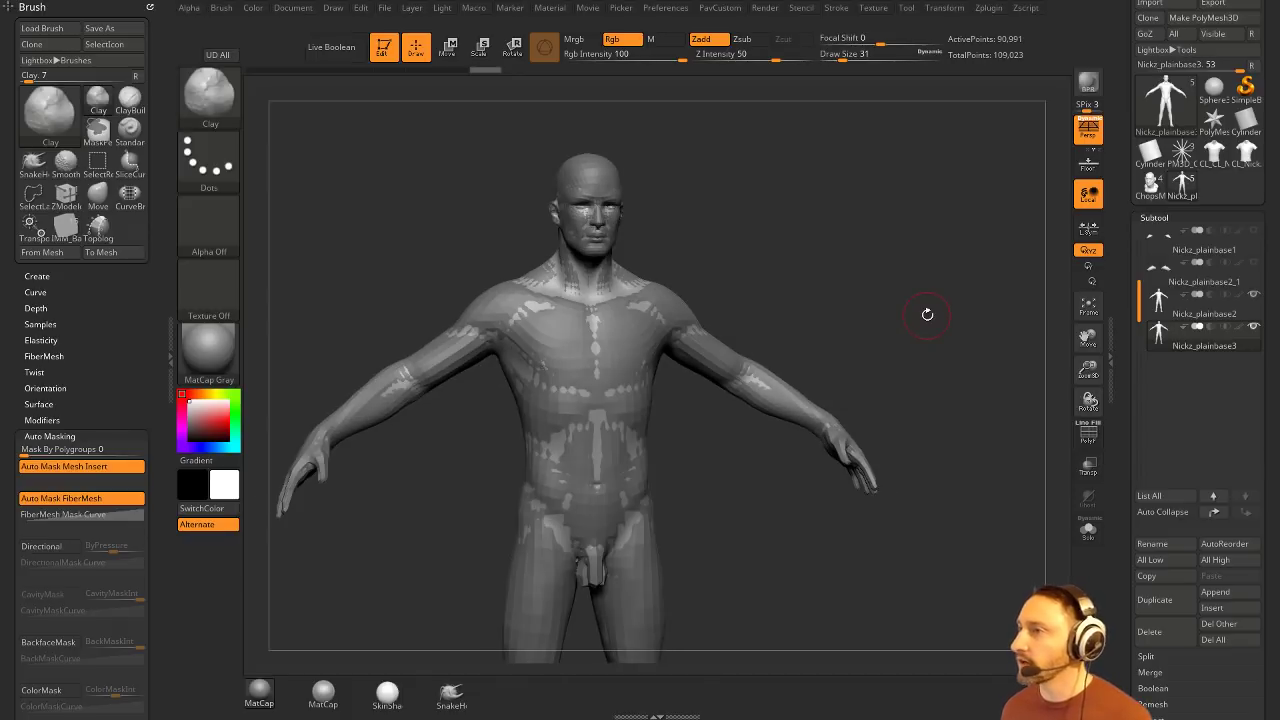
click(1232, 323)
key(ctrl+shift+d)
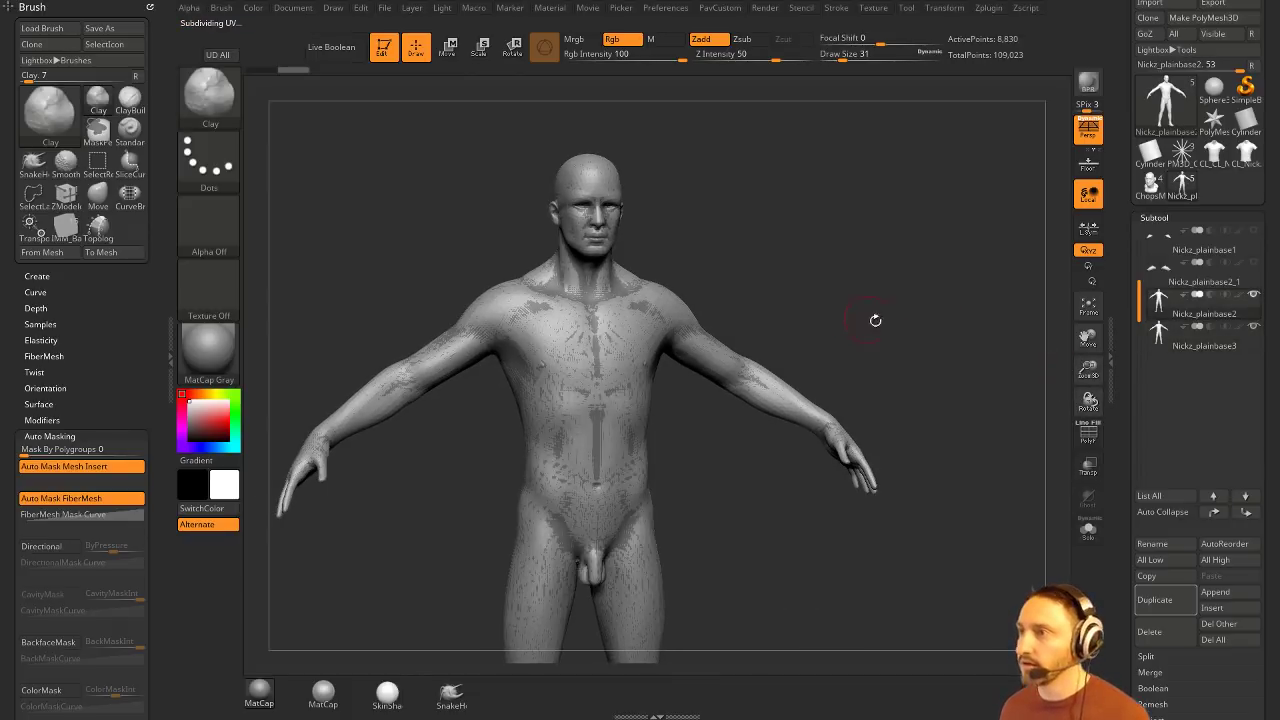
Step: Select the body copy Nickz_plainbase3 and shrink it slightly inside the original body using Inflate
click(1192, 346)
shift+drag(931, 281, 925, 280)
key(grave)
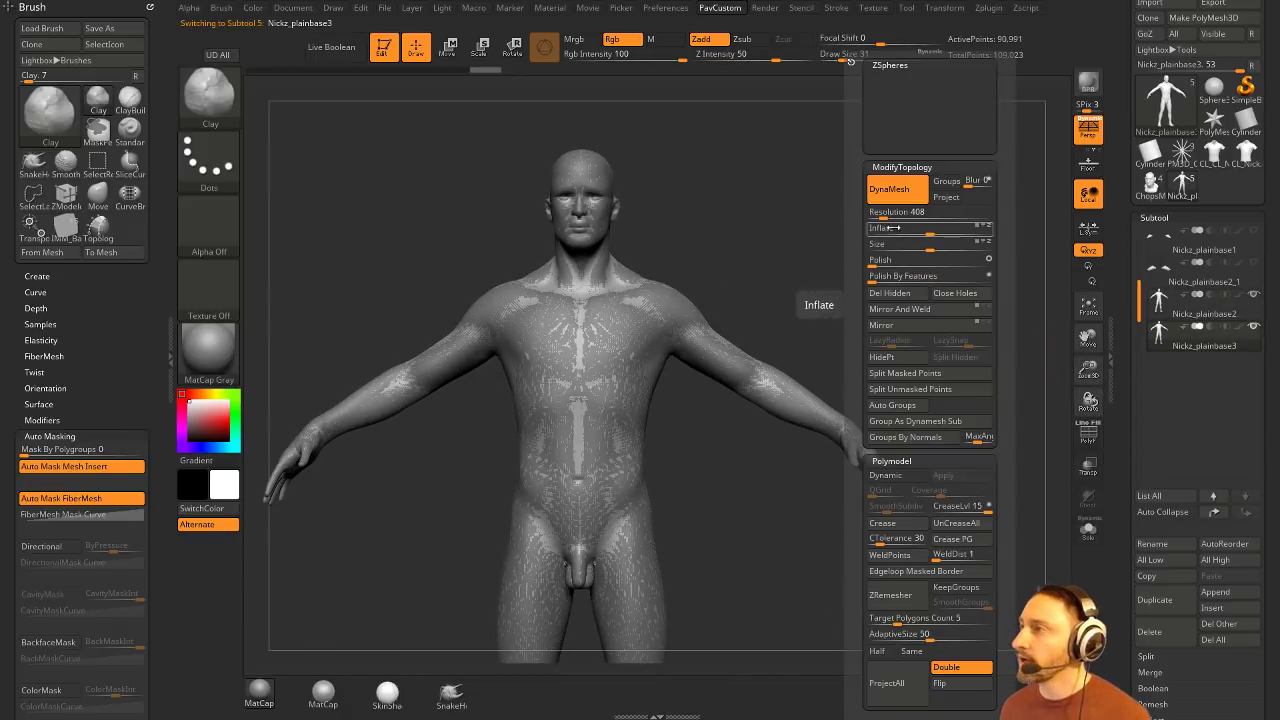
click(922, 230)
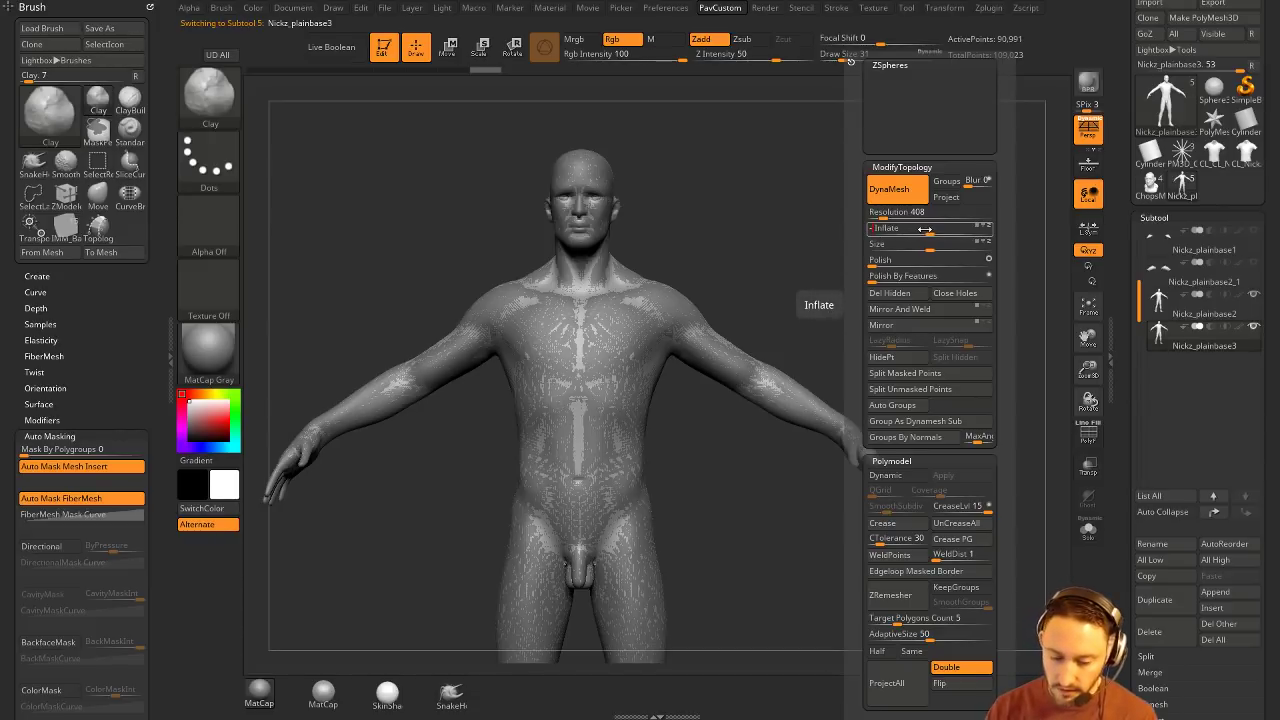
mouse_move(760, 234)
mouse_down()
mouse_move(816, 238)
mouse_move(797, 206)
mouse_move(745, 208)
mouse_up()
Step: Build up two mirrored strap shapes from the shoulders down the chest of the body copy with ClayTubes at draw size 46
key(b)
key(c)
key(t)
click(751, 54)
key(s)
click(563, 299)
drag(530, 273, 566, 376)
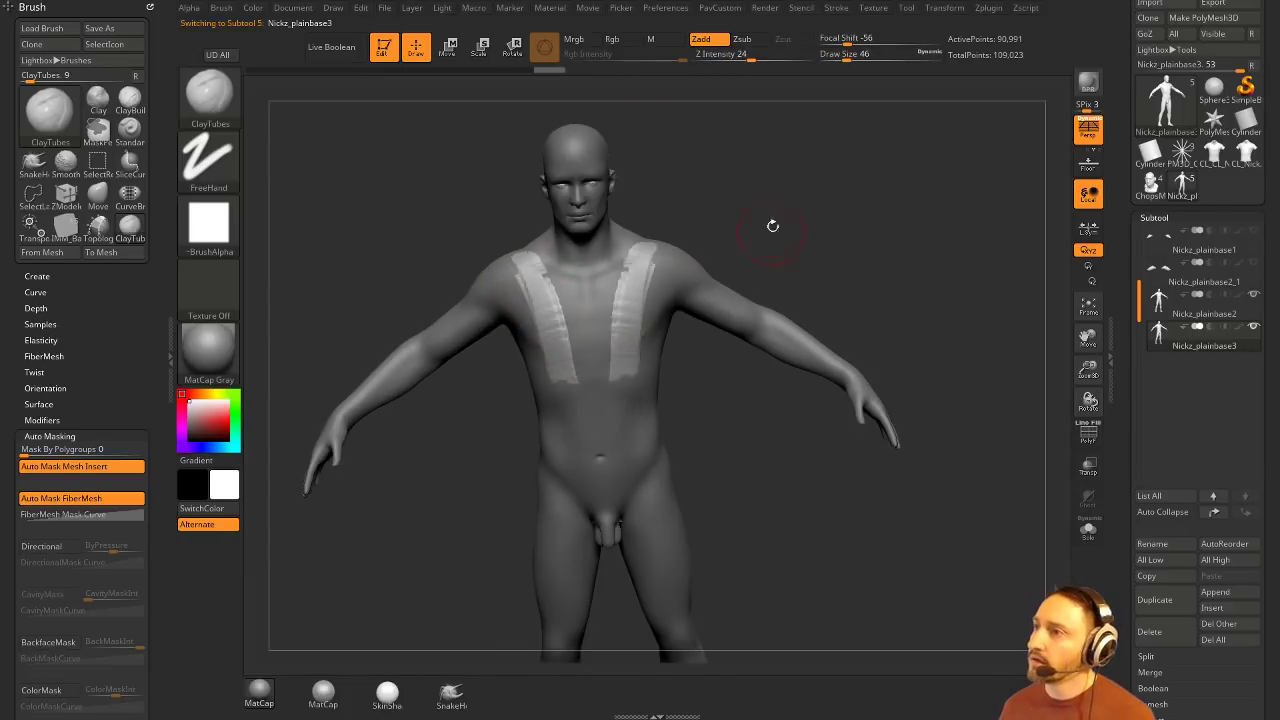
Step: Thicken the shoulder straps and front torso of the body copy with the Clay brush at draw size 68
drag(771, 226, 786, 226)
key(s)
click(551, 300)
drag(520, 253, 556, 378)
mouse_move(544, 305)
mouse_down()
mouse_move(572, 338)
mouse_move(586, 432)
mouse_up()
drag(840, 263, 756, 283)
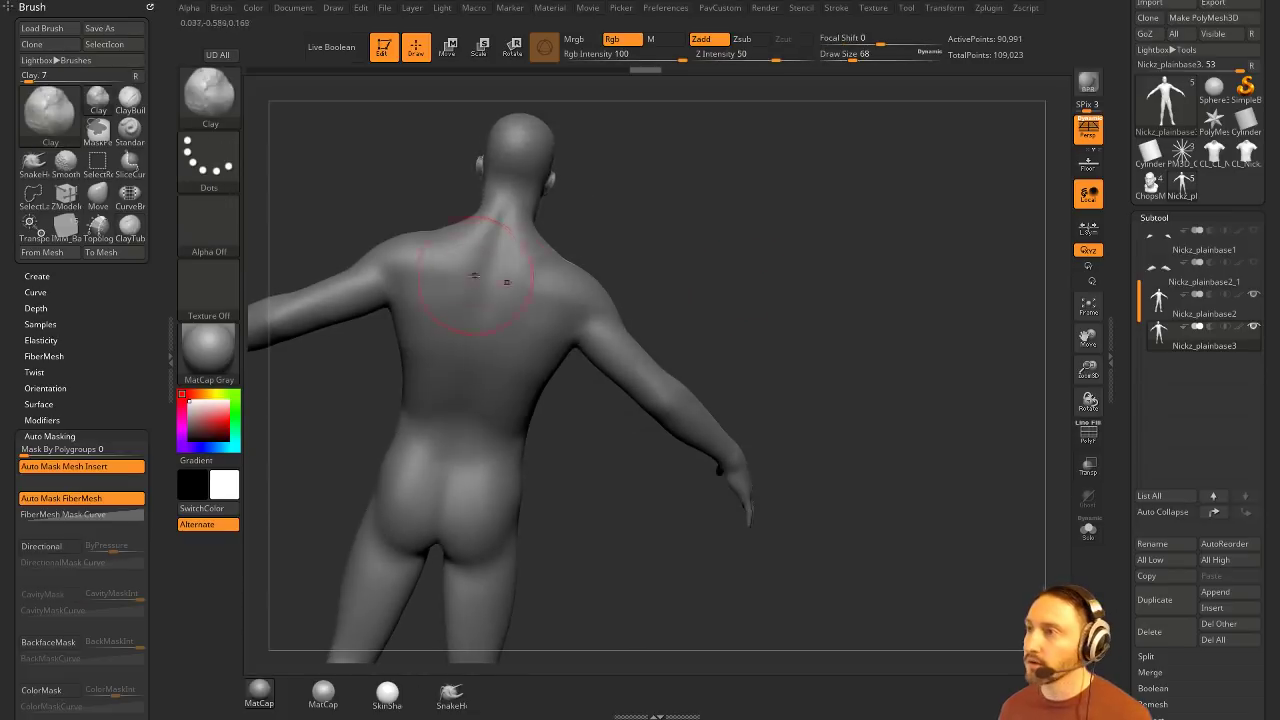
Step: Build up the upper back and shoulder blades of the body copy with Clay at draw size 46
key(s)
drag(551, 291, 549, 291)
mouse_move(496, 254)
mouse_down()
mouse_move(497, 312)
mouse_move(511, 322)
mouse_up()
mouse_move(530, 300)
right_down()
mouse_move(651, 266)
mouse_move(543, 235)
right_up()
mouse_move(537, 252)
mouse_down()
mouse_move(519, 328)
mouse_move(560, 335)
mouse_up()
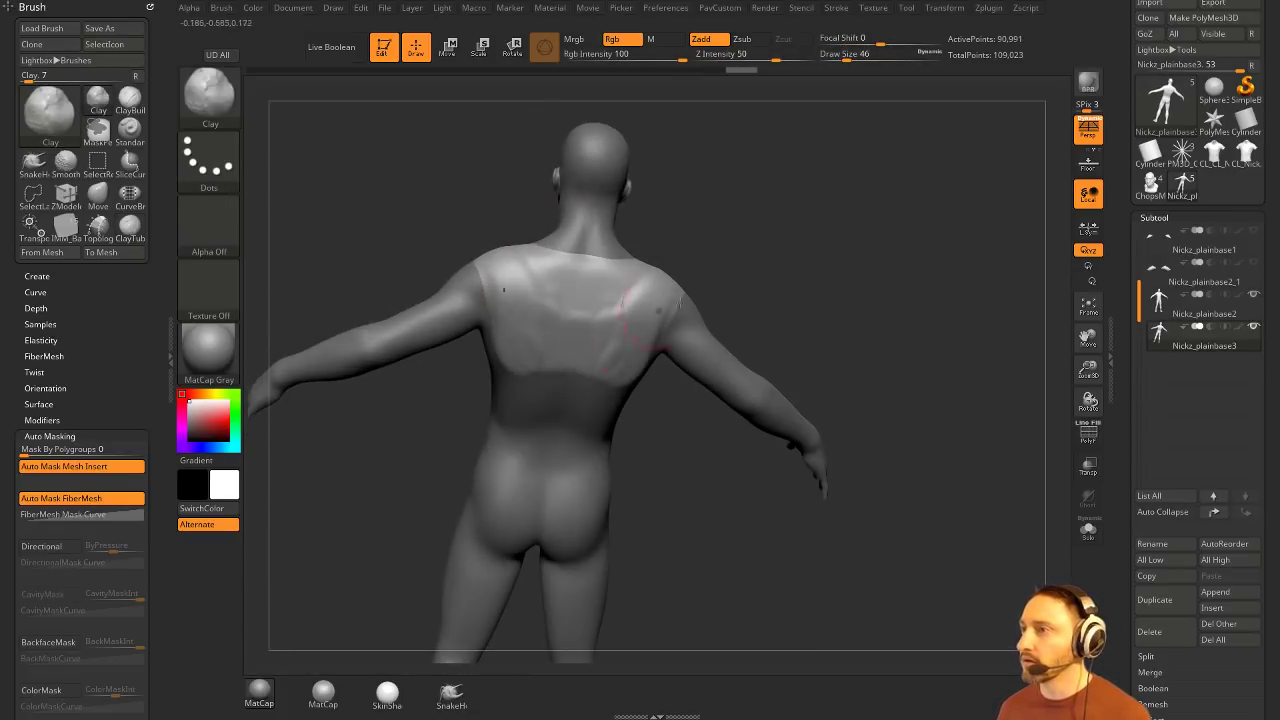
Step: Extend the clay vest over the copy's sides and down its lower back to the waist
right_drag(540, 335, 660, 325)
mouse_move(475, 345)
mouse_down()
mouse_move(510, 430)
mouse_move(535, 435)
mouse_up()
mouse_move(610, 385)
right_down()
mouse_move(727, 348)
mouse_move(840, 271)
mouse_move(785, 285)
right_up()
mouse_move(562, 298)
mouse_down()
mouse_move(537, 371)
mouse_move(553, 338)
mouse_up()
right_drag(780, 302, 697, 312)
mouse_move(606, 356)
mouse_down()
mouse_move(560, 385)
mouse_move(530, 437)
mouse_move(565, 455)
mouse_up()
right_drag(655, 400, 738, 392)
drag(512, 470, 570, 445)
right_drag(690, 420, 588, 440)
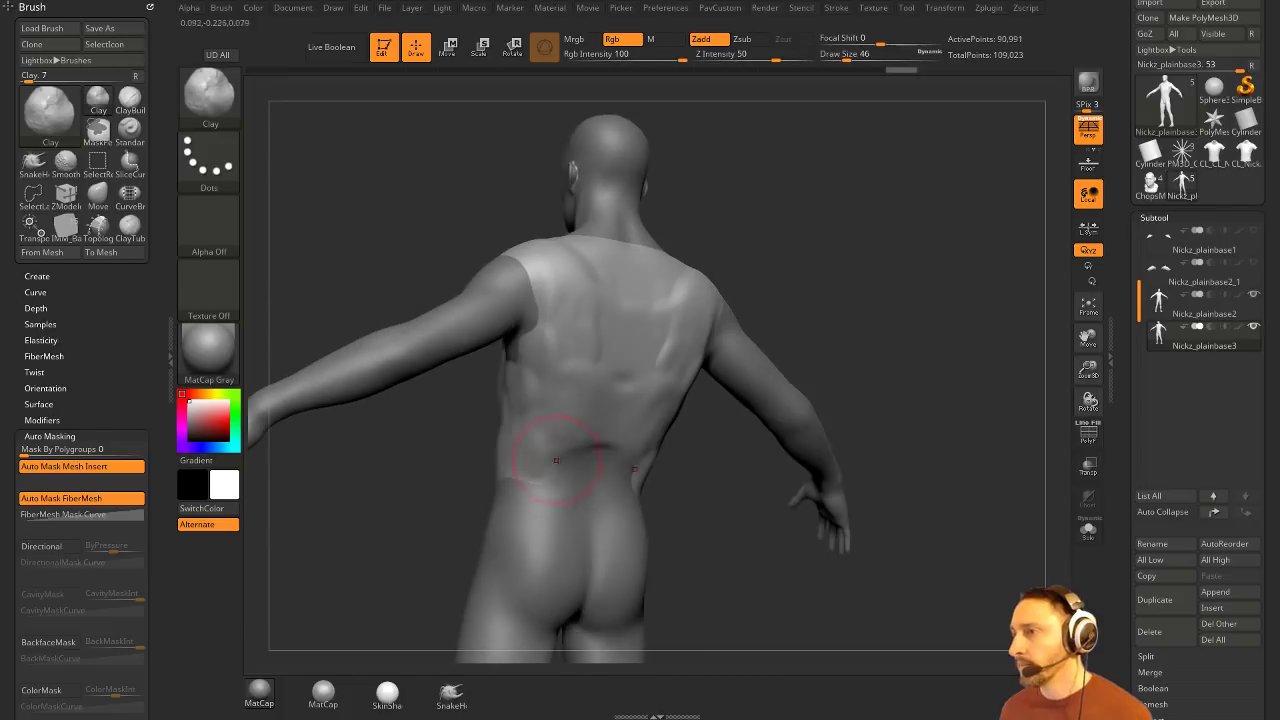
Step: Refine the vest's waist and front panel on the body copy with Clay at draw size 27
key(s)
drag(586, 460, 558, 456)
mouse_move(750, 290)
right_down()
mouse_move(816, 272)
mouse_move(854, 305)
mouse_move(923, 306)
mouse_move(780, 275)
mouse_move(696, 399)
right_up()
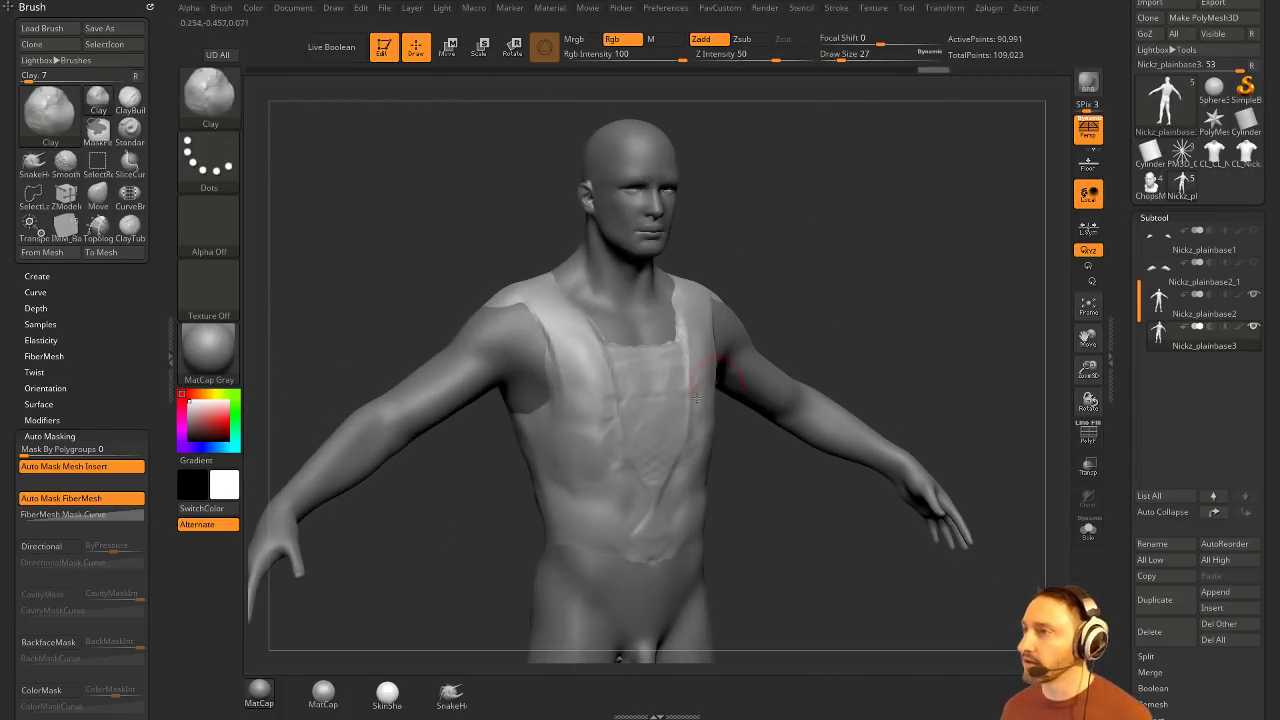
Step: Delete the sculpted body copy Nickz_plainbase3
right_drag(912, 336, 900, 323)
key(ctrl)
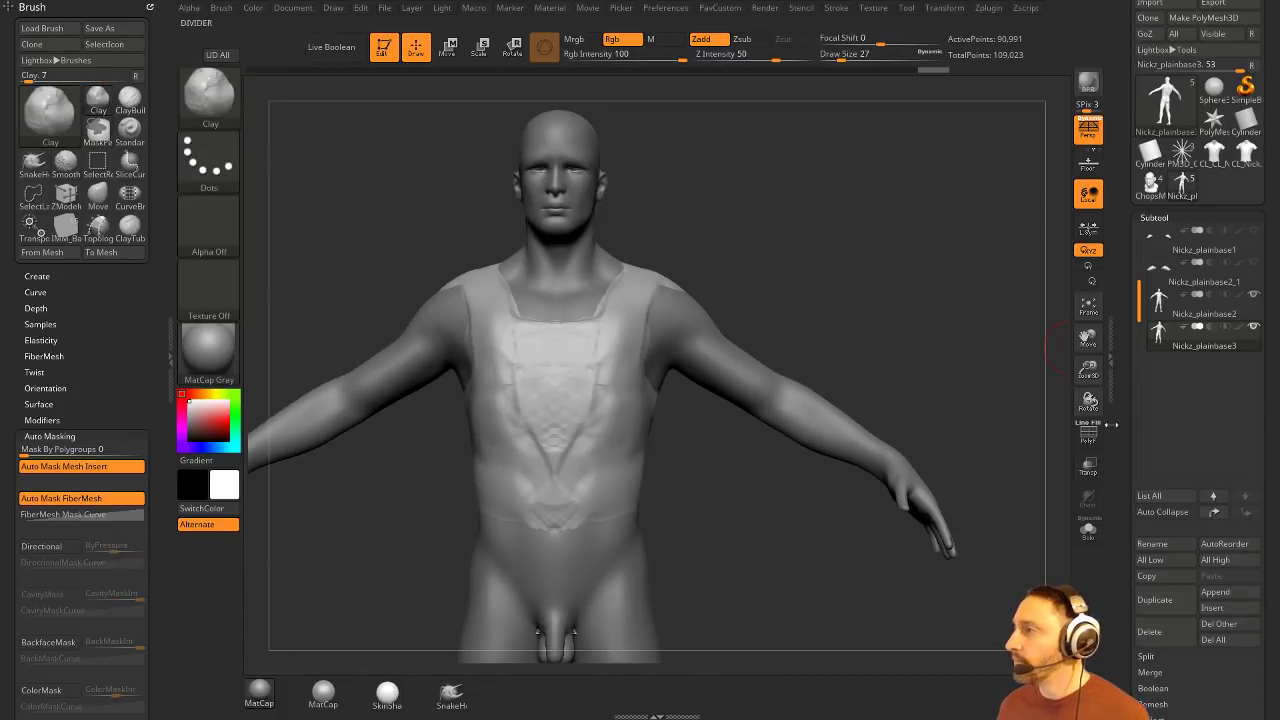
click(1149, 632)
Step: Turn off the original body's dynamic subdivision and subdivide its mesh twice in preparation for carving with DamStandard
drag(907, 323, 588, 375)
key(b)
key(d)
key(s)
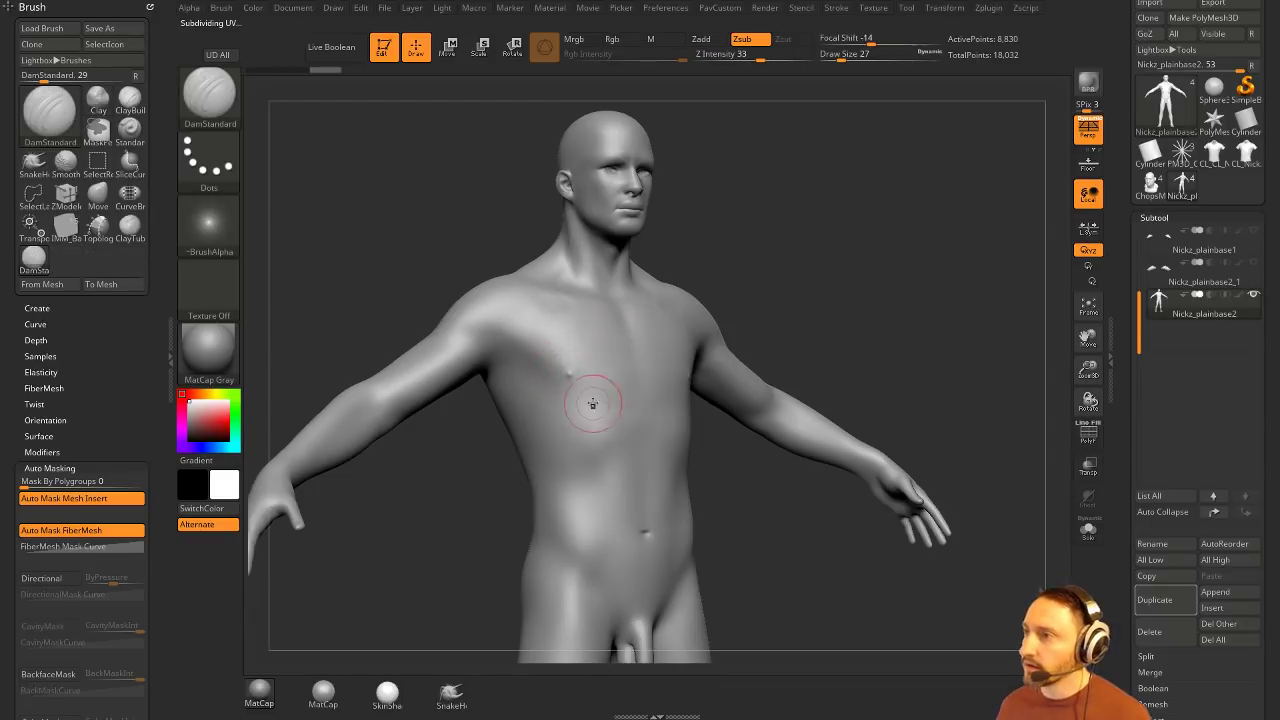
right_drag(593, 404, 648, 371)
key(shift+d)
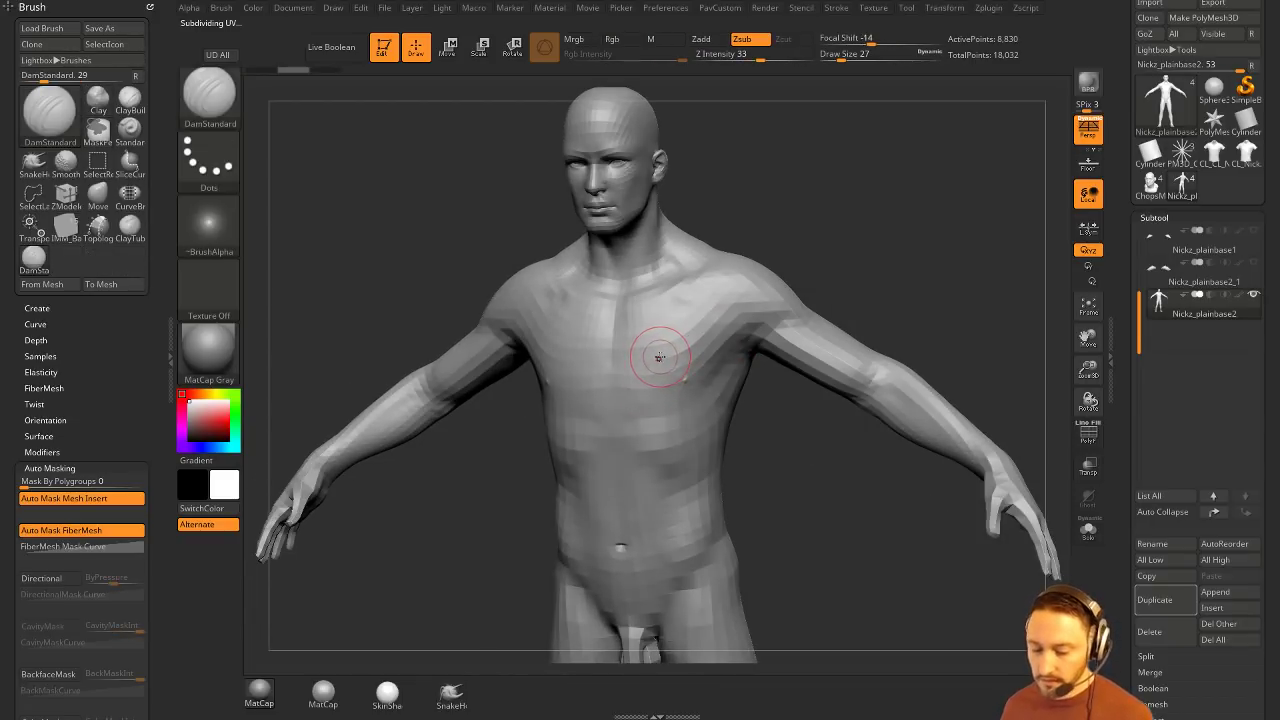
key(d)
Step: Carve the creases beneath the pectorals and the sternum line with DamStandard at draw size 27
right_drag(831, 291, 837, 281)
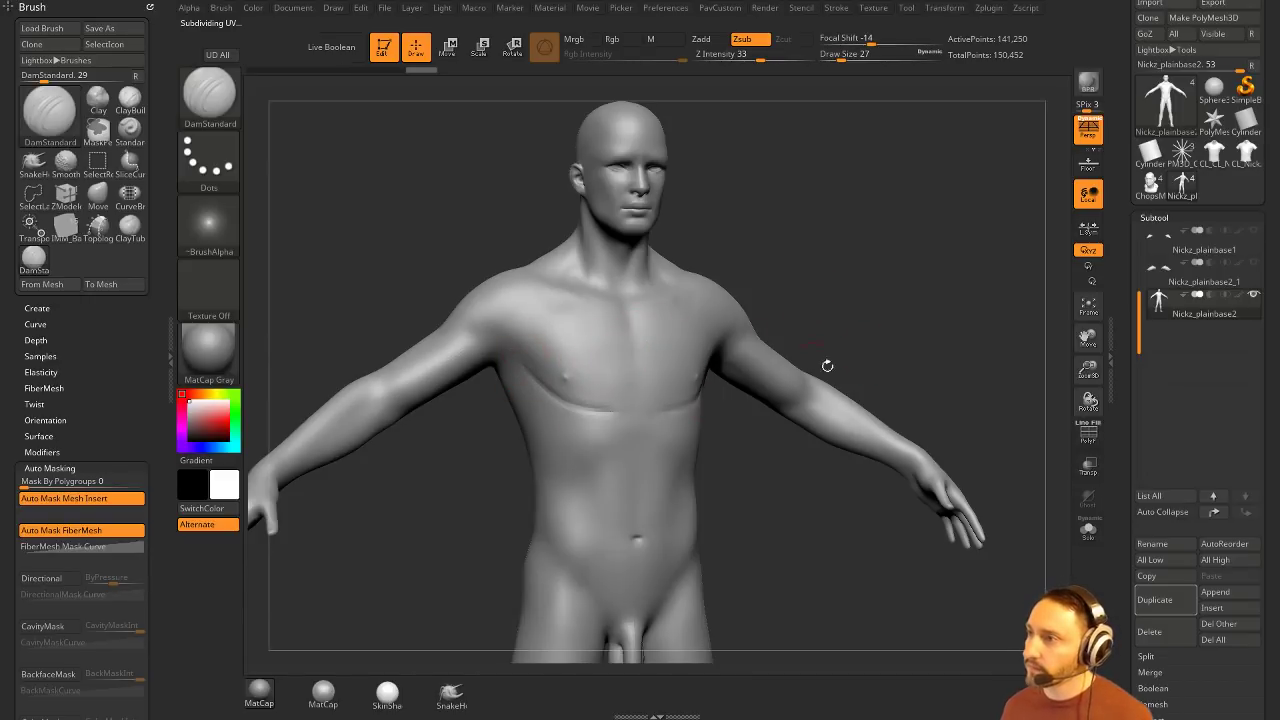
right_drag(827, 366, 600, 366)
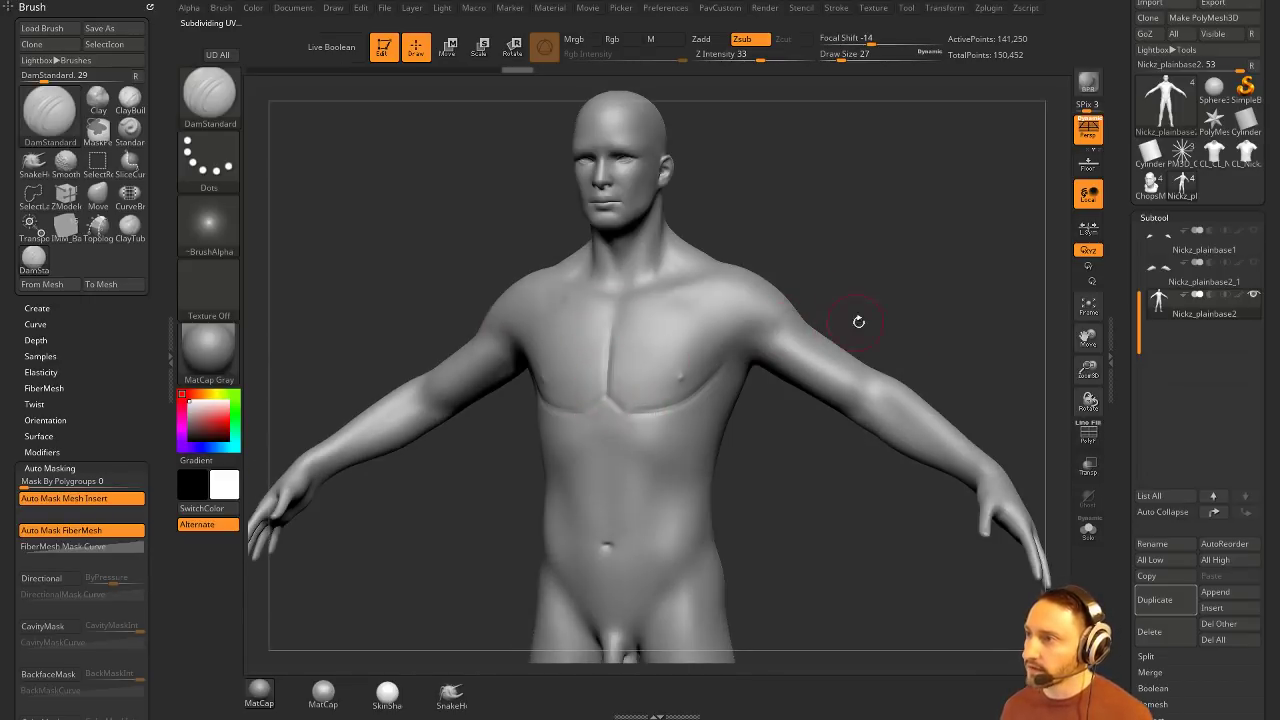
mouse_move(859, 322)
mouse_down()
mouse_move(880, 322)
mouse_move(900, 286)
mouse_move(885, 310)
mouse_up()
Step: Carve the rib cage arch across the upper abdomen and its lower side edges with DamStandard
drag(541, 438, 592, 438)
drag(810, 440, 656, 460)
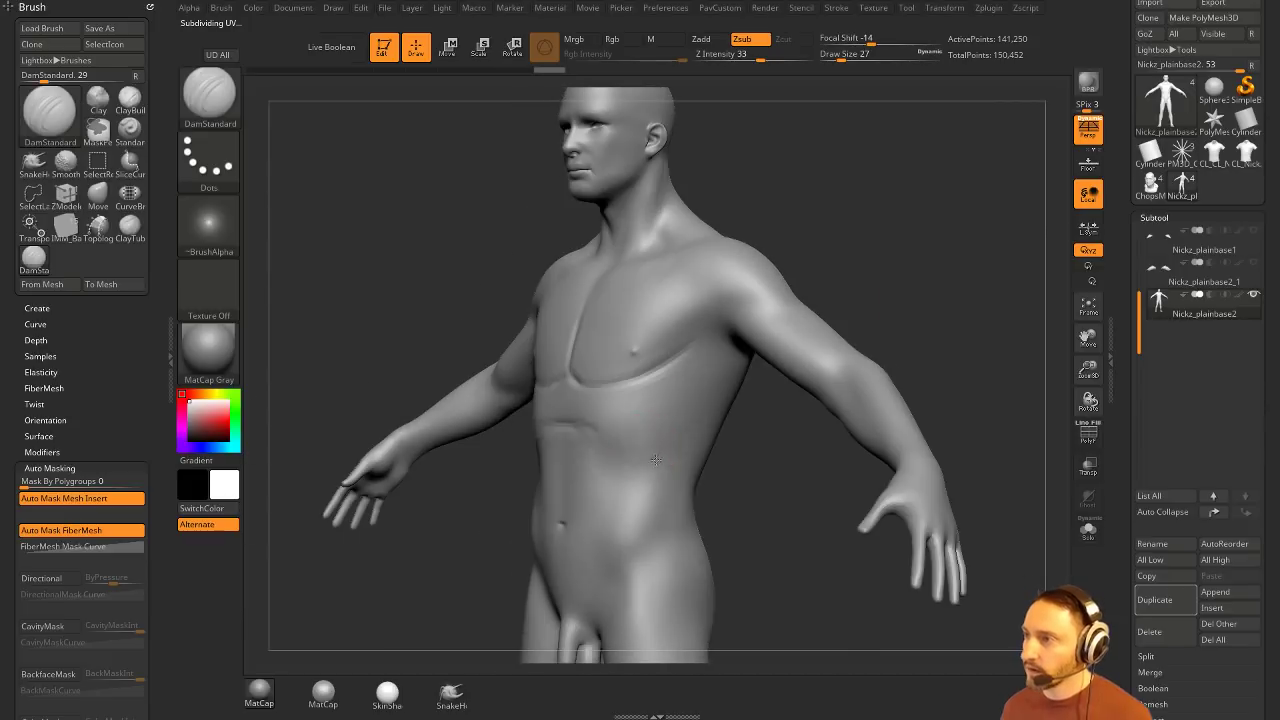
right_drag(895, 324, 595, 420)
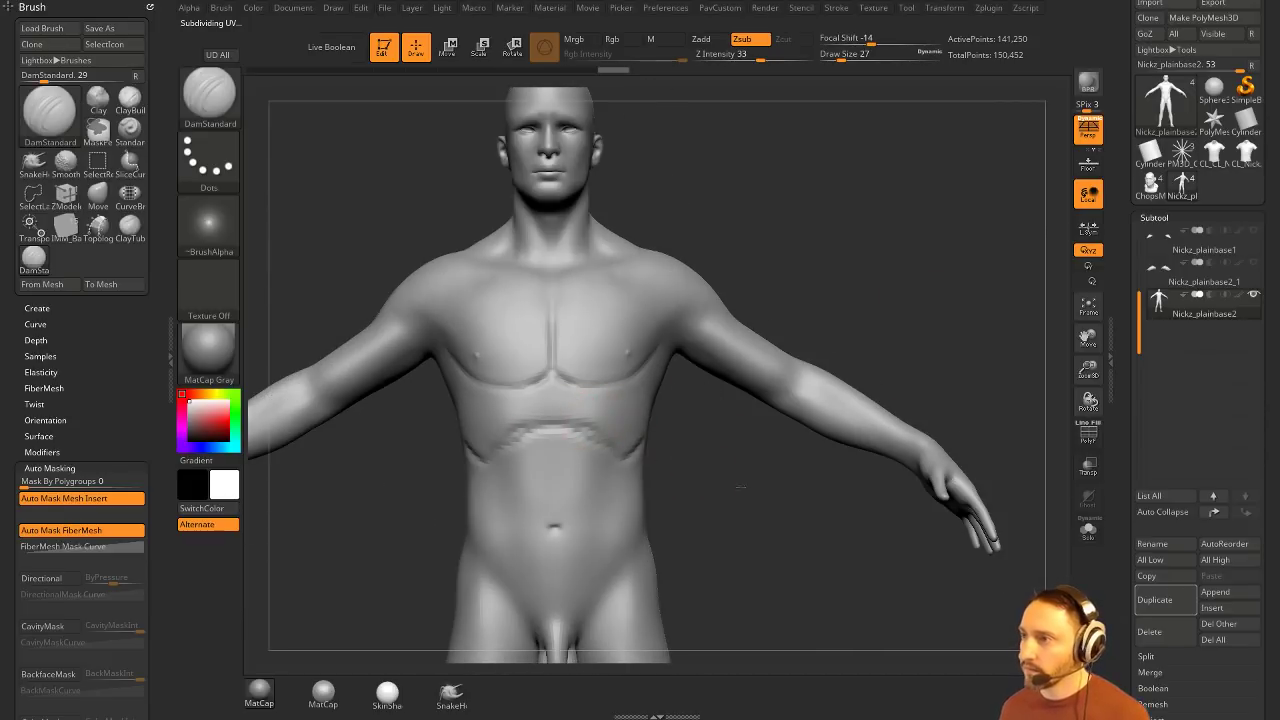
mouse_move(740, 487)
right_down()
mouse_move(580, 451)
mouse_move(634, 437)
mouse_move(614, 417)
right_up()
Step: Carve the abdominal centre line, the horizontal muscle division and the side outlines down to the navel
key(shift)
right_drag(599, 476, 716, 430)
drag(638, 448, 664, 414)
right_drag(735, 418, 568, 441)
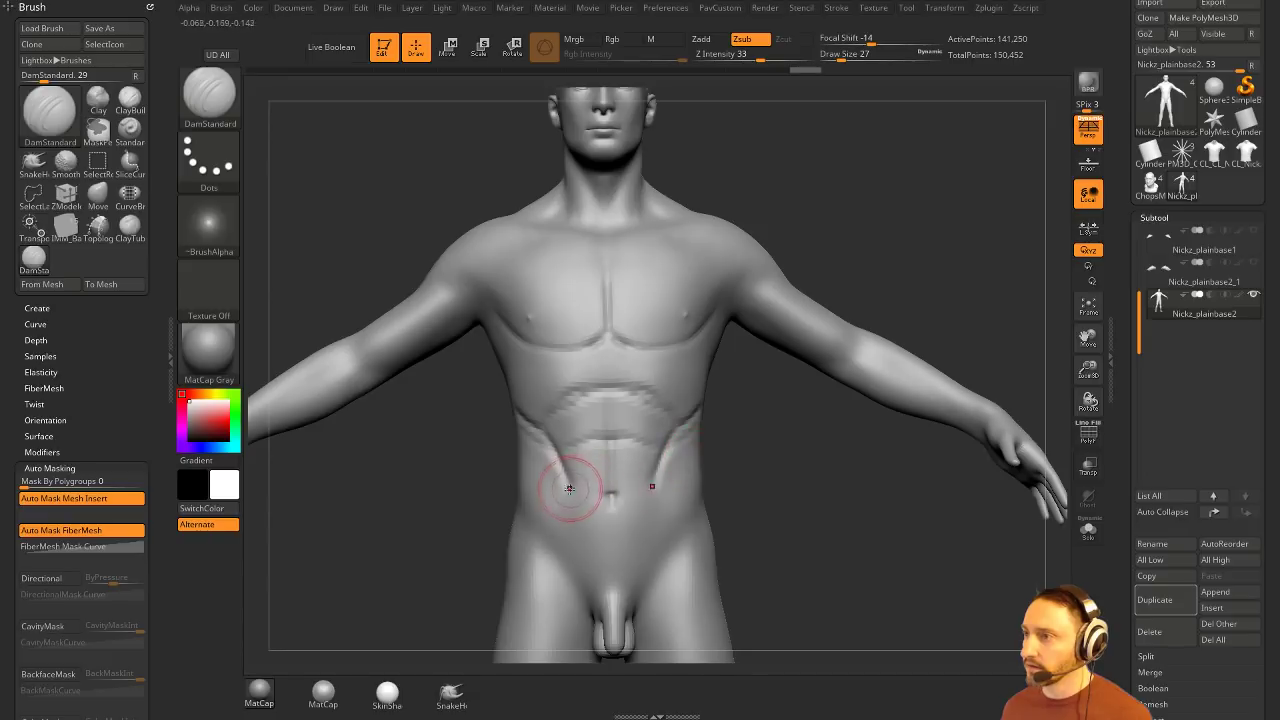
drag(569, 489, 589, 498)
mouse_move(768, 456)
alt+right_down()
mouse_move(766, 491)
mouse_move(746, 449)
alt+right_up()
Step: Build up the abdominal muscles and pectorals with the Clay brush at draw size 27
key(b)
key(c)
key(l)
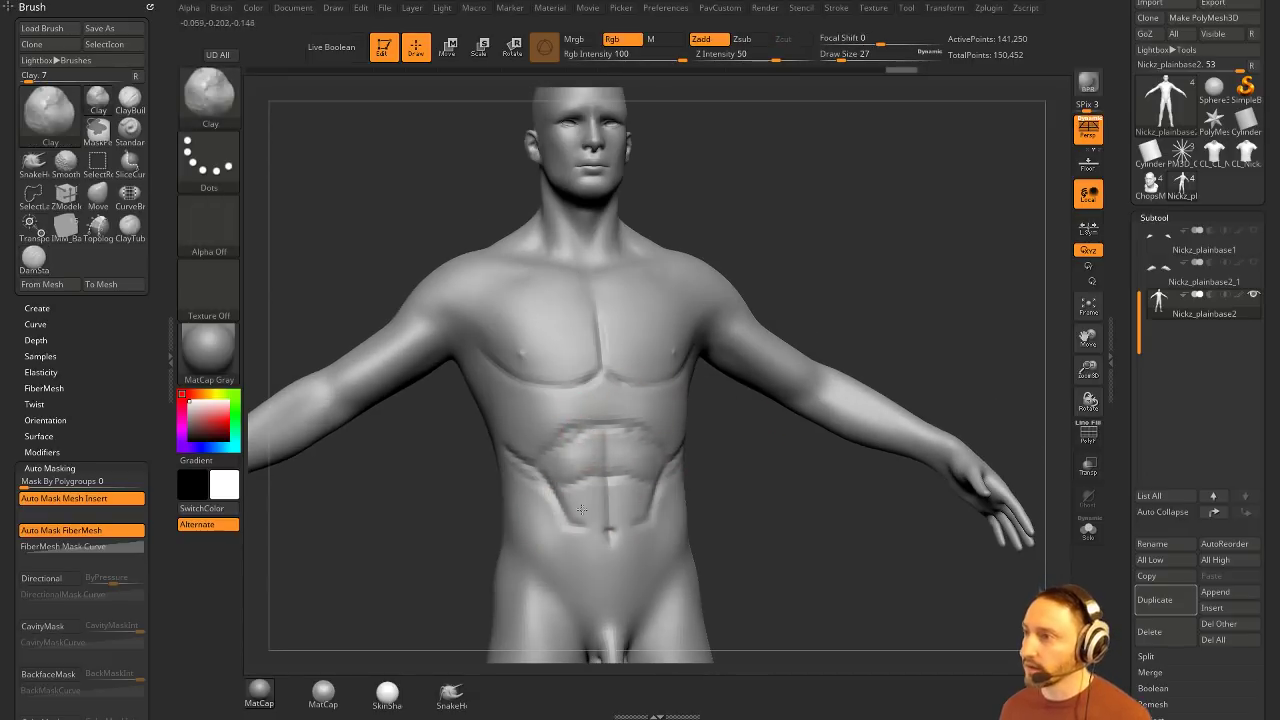
right_drag(657, 419, 613, 428)
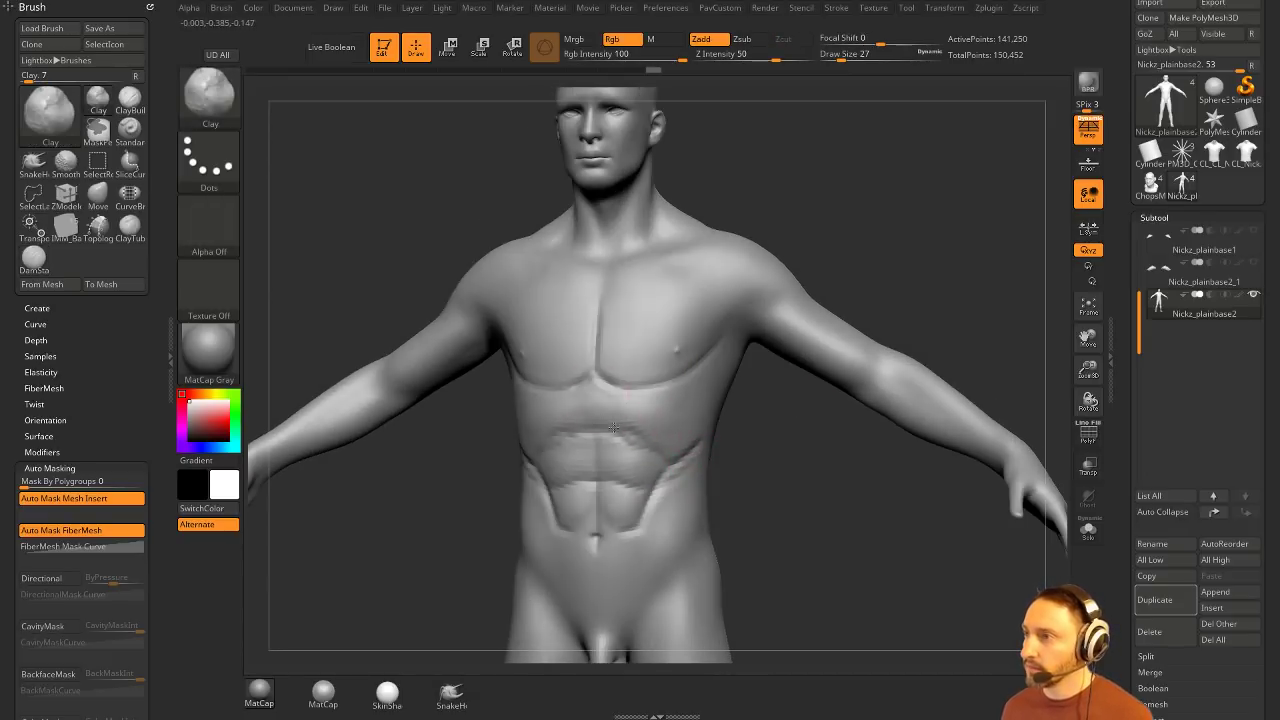
right_drag(718, 436, 690, 409)
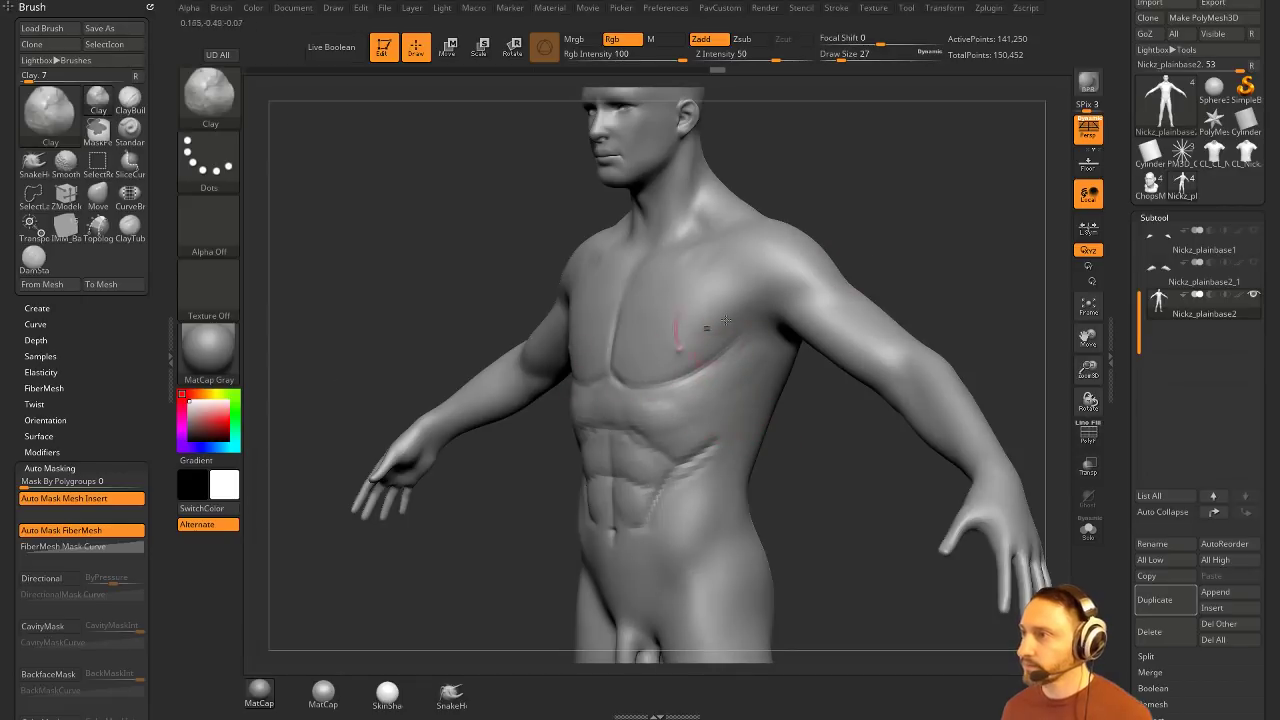
right_drag(725, 320, 724, 341)
Step: Smooth the transitions across the chest, abdomen and sides of the torso
key(shift)
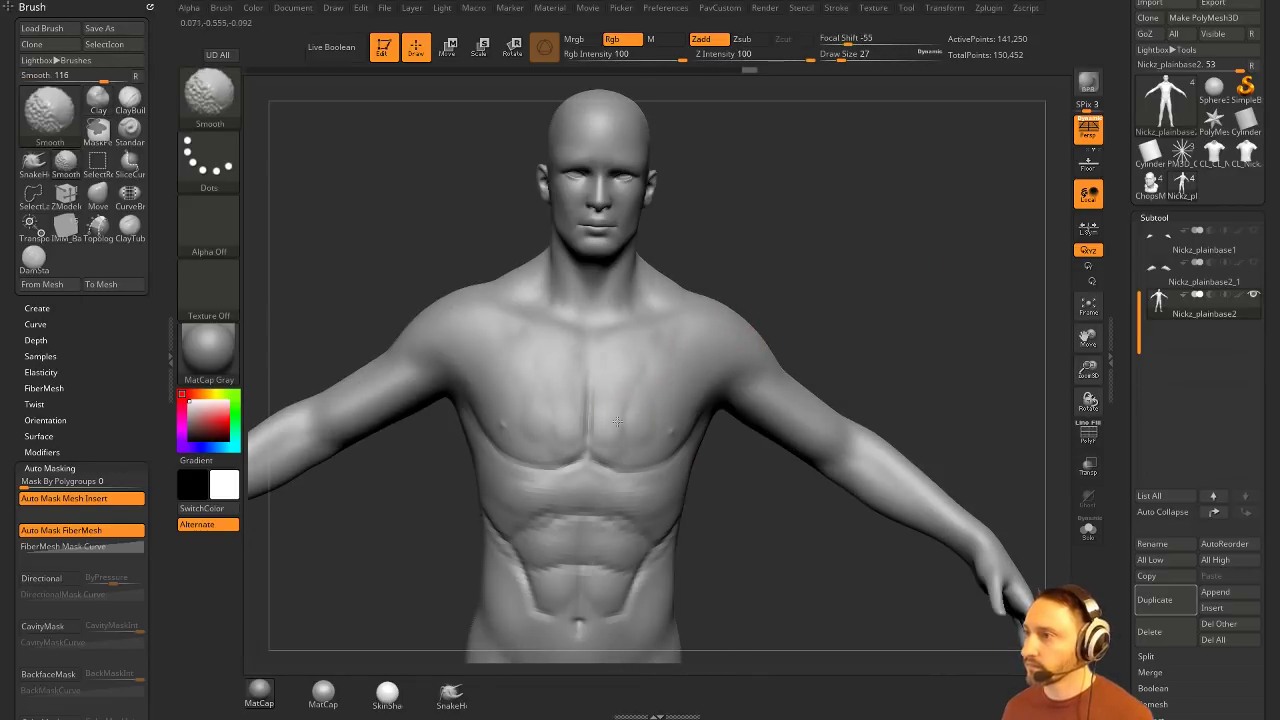
mouse_move(917, 323)
right_down()
mouse_move(624, 428)
mouse_move(568, 347)
right_up()
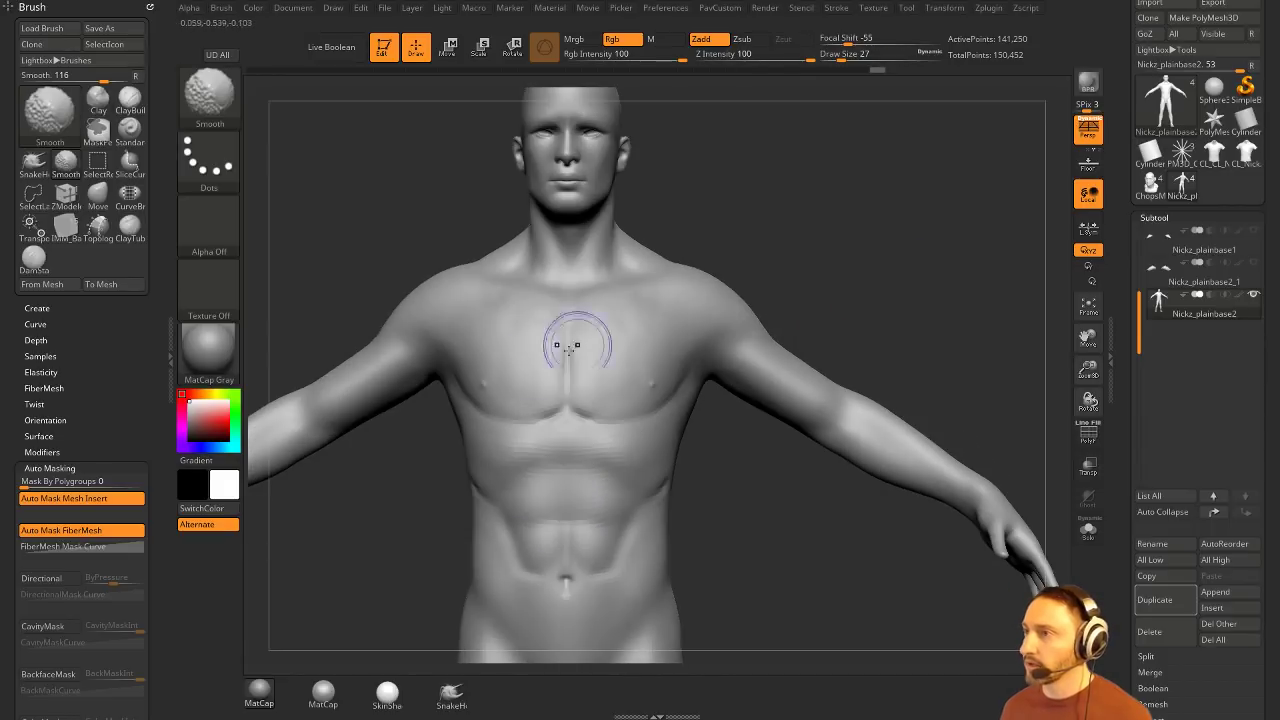
mouse_move(509, 397)
right_down()
mouse_move(548, 477)
mouse_move(630, 480)
right_up()
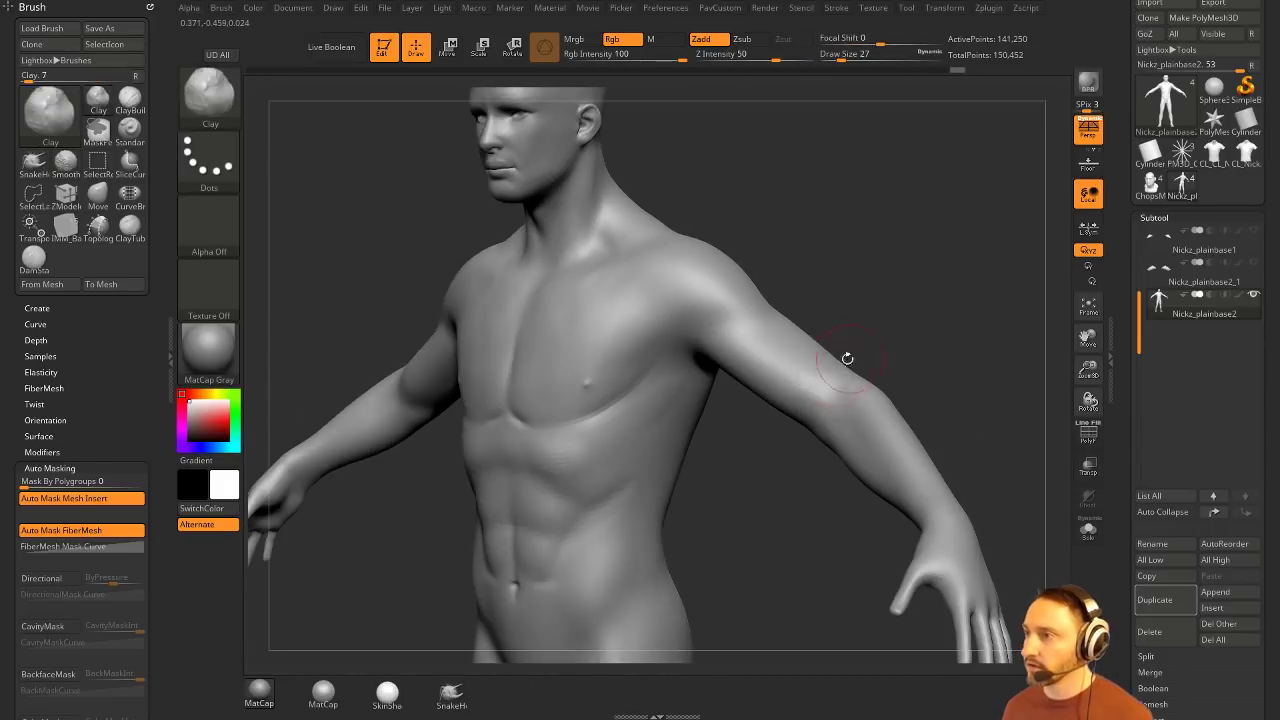
drag(890, 299, 956, 280)
drag(956, 280, 892, 314)
shift+drag(638, 426, 651, 417)
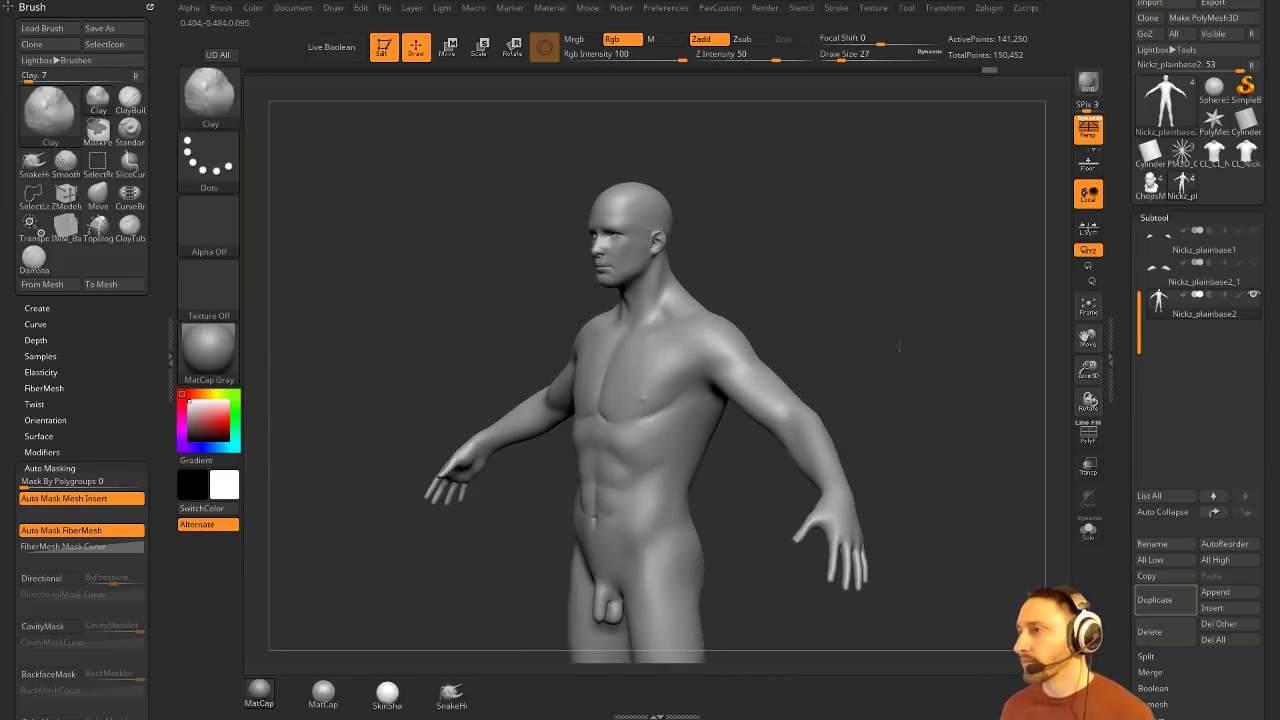
mouse_move(898, 346)
shift+mouse_down()
mouse_move(903, 320)
mouse_move(950, 352)
shift+mouse_up()
shift+drag(674, 349, 670, 351)
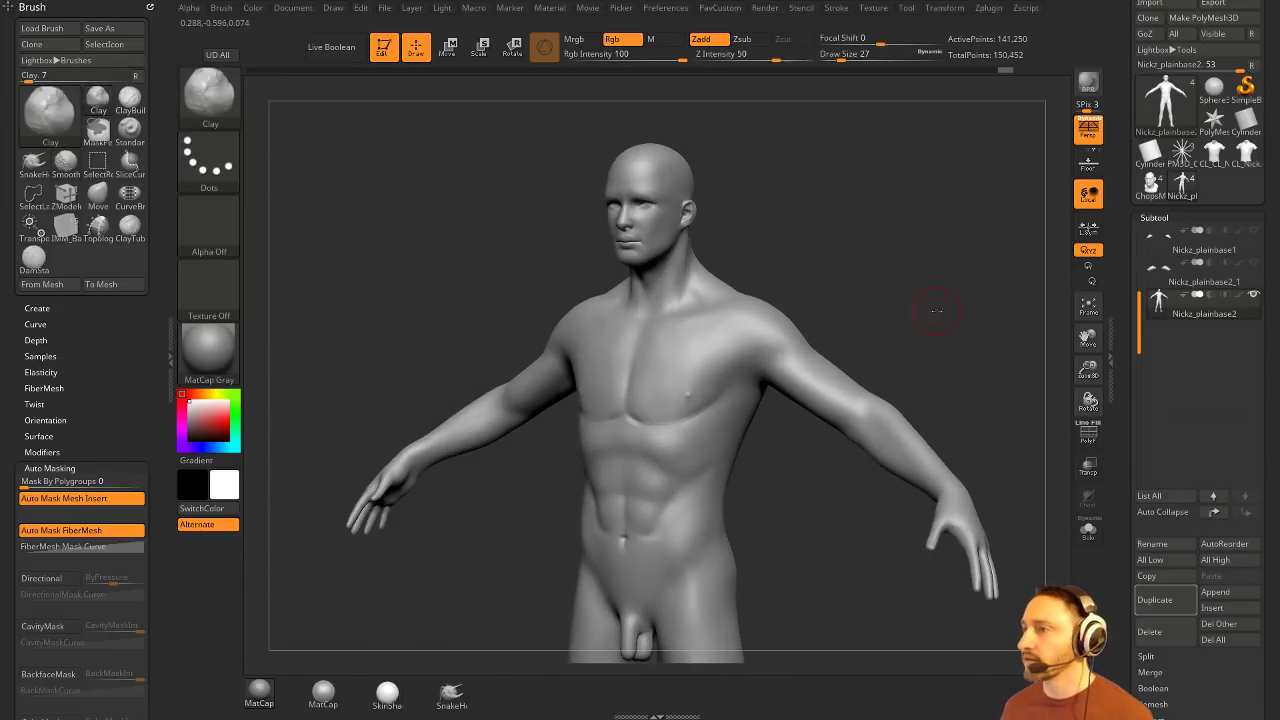
Step: Try painting a mask on the front of the chest with MaskPen and clear it
drag(931, 303, 958, 304)
alt+drag(958, 304, 925, 306)
right_drag(925, 305, 924, 250)
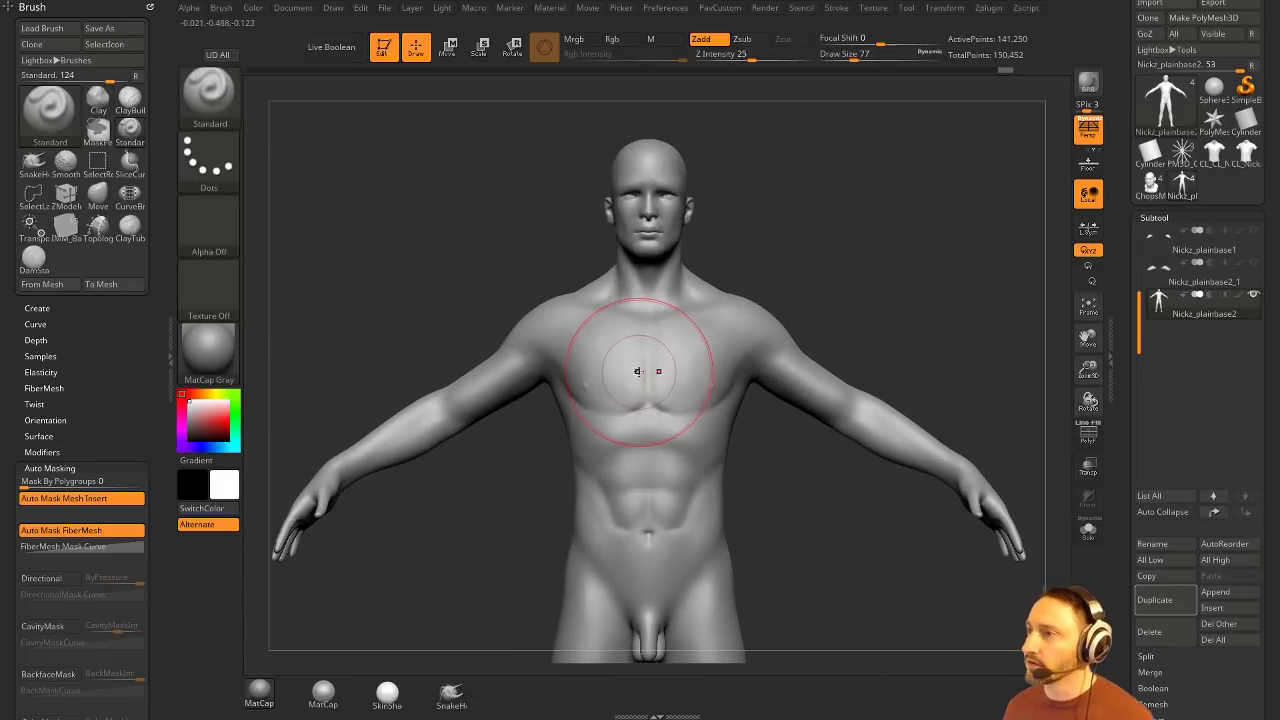
ctrl+drag(574, 337, 599, 412)
ctrl+drag(848, 274, 872, 298)
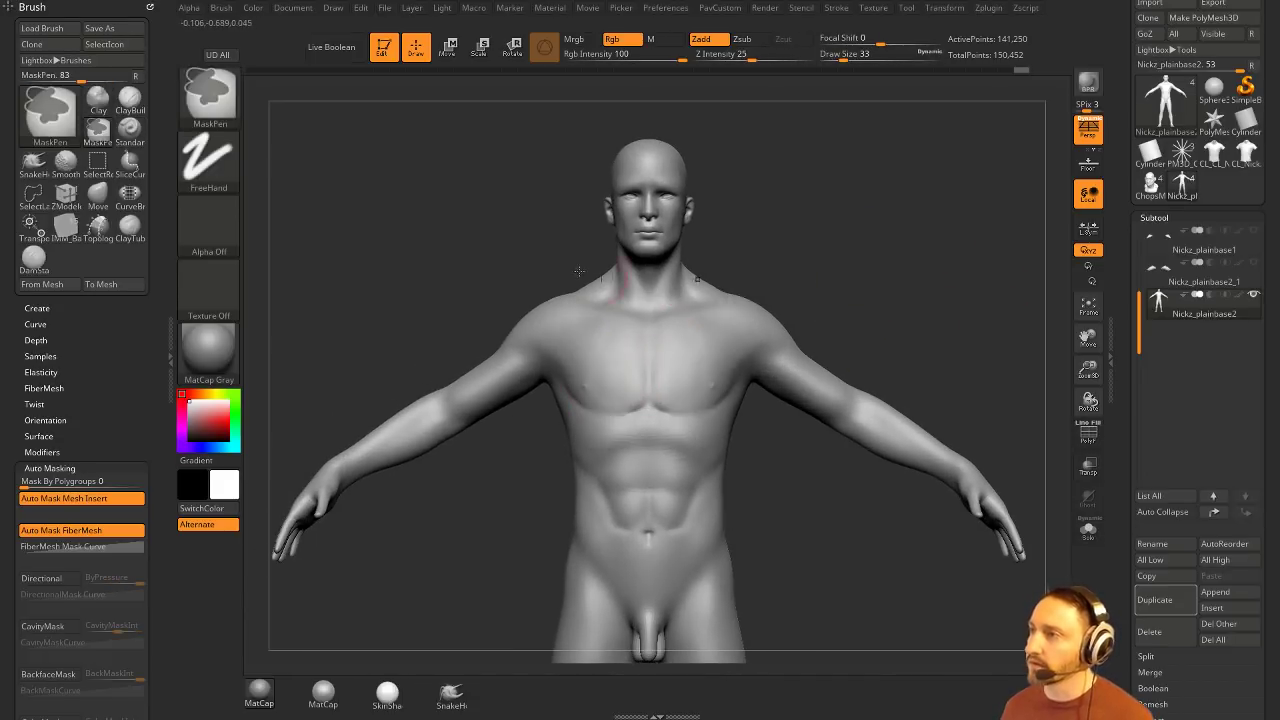
Step: Mask the torso in a sleeveless-top shape with a wide neckline using MaskLasso
ctrl+click(218, 103)
key(l)
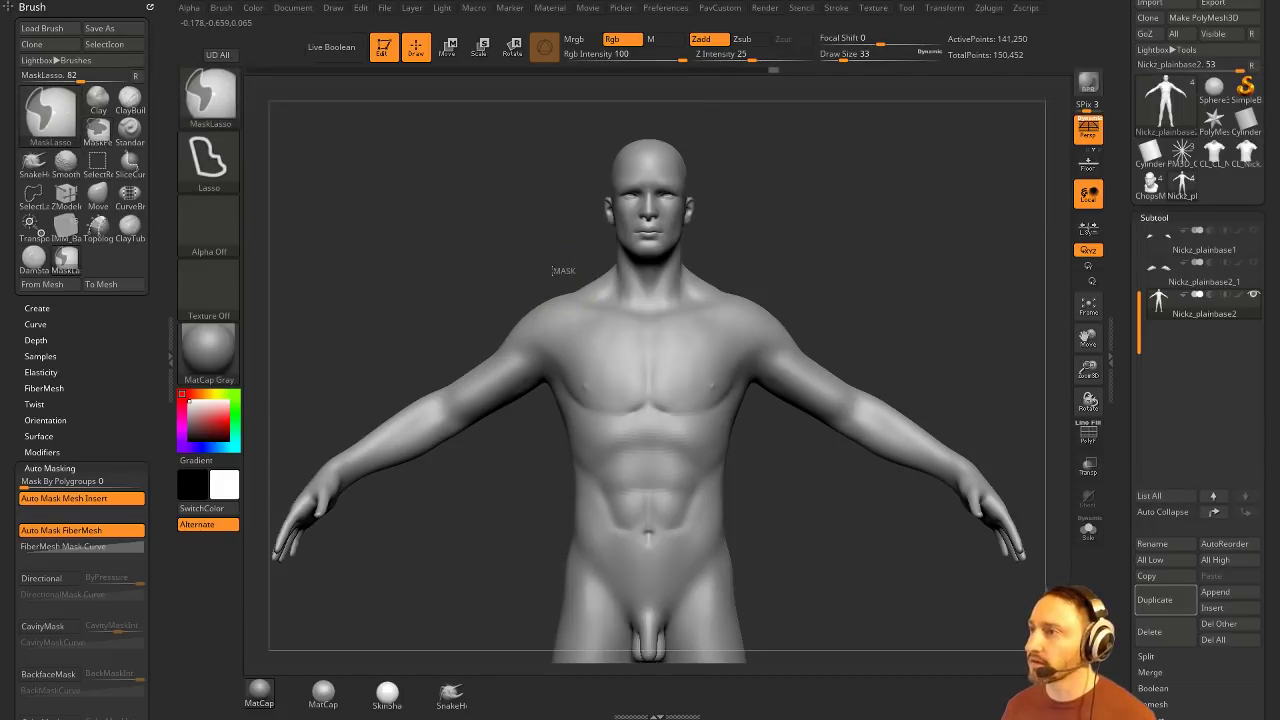
mouse_move(530, 441)
ctrl+mouse_down()
mouse_move(606, 538)
mouse_move(768, 542)
mouse_move(782, 332)
ctrl+mouse_up()
key(ctrl)
ctrl+drag(555, 277, 708, 338)
mouse_move(943, 357)
mouse_down()
mouse_move(920, 306)
mouse_move(654, 314)
mouse_move(638, 231)
mouse_move(574, 302)
mouse_move(586, 435)
mouse_up()
mouse_move(940, 335)
mouse_down()
mouse_move(791, 300)
mouse_move(883, 266)
mouse_move(877, 309)
mouse_move(934, 289)
mouse_move(676, 475)
mouse_move(682, 501)
mouse_up()
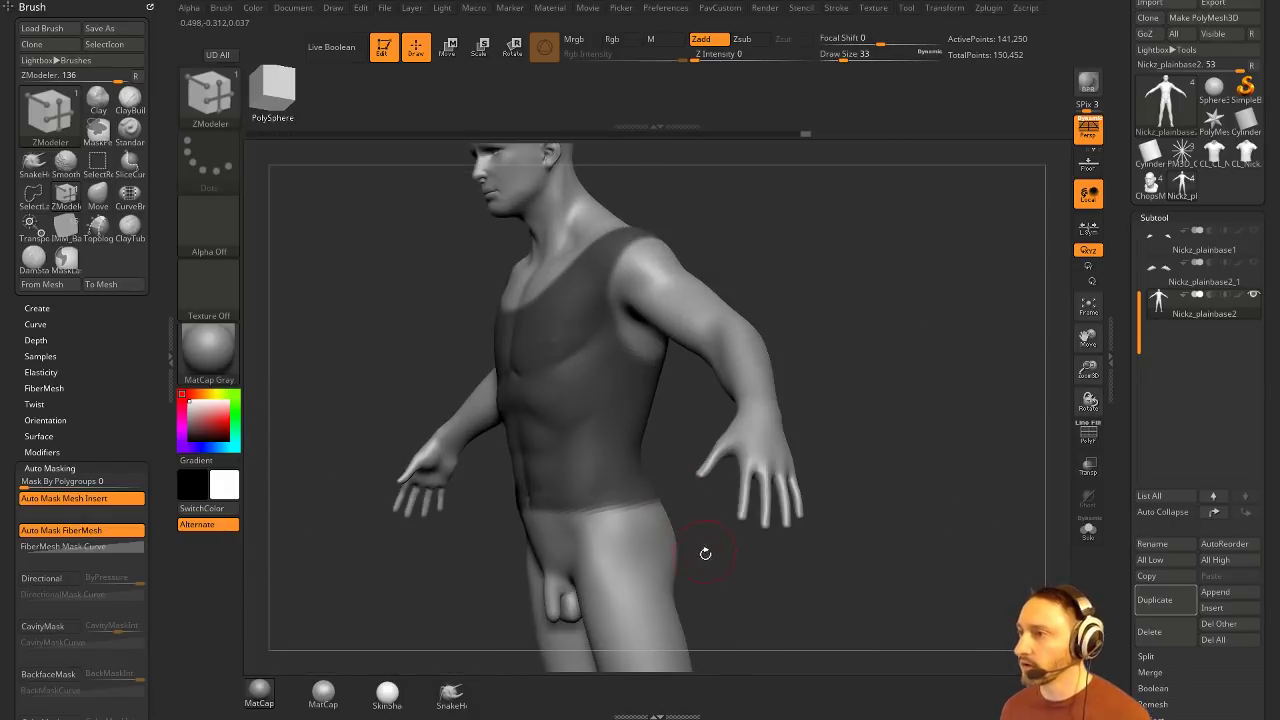
Step: Trim the lower edge of the torso mask to a curve at the waist with subtractive lasso selections
mouse_move(712, 567)
ctrl+alt+mouse_down()
mouse_move(684, 494)
mouse_move(536, 596)
ctrl+alt+mouse_up()
mouse_move(850, 400)
mouse_down()
mouse_move(963, 355)
mouse_move(894, 297)
mouse_move(701, 492)
mouse_up()
ctrl+alt+drag(670, 451, 474, 532)
drag(440, 556, 482, 571)
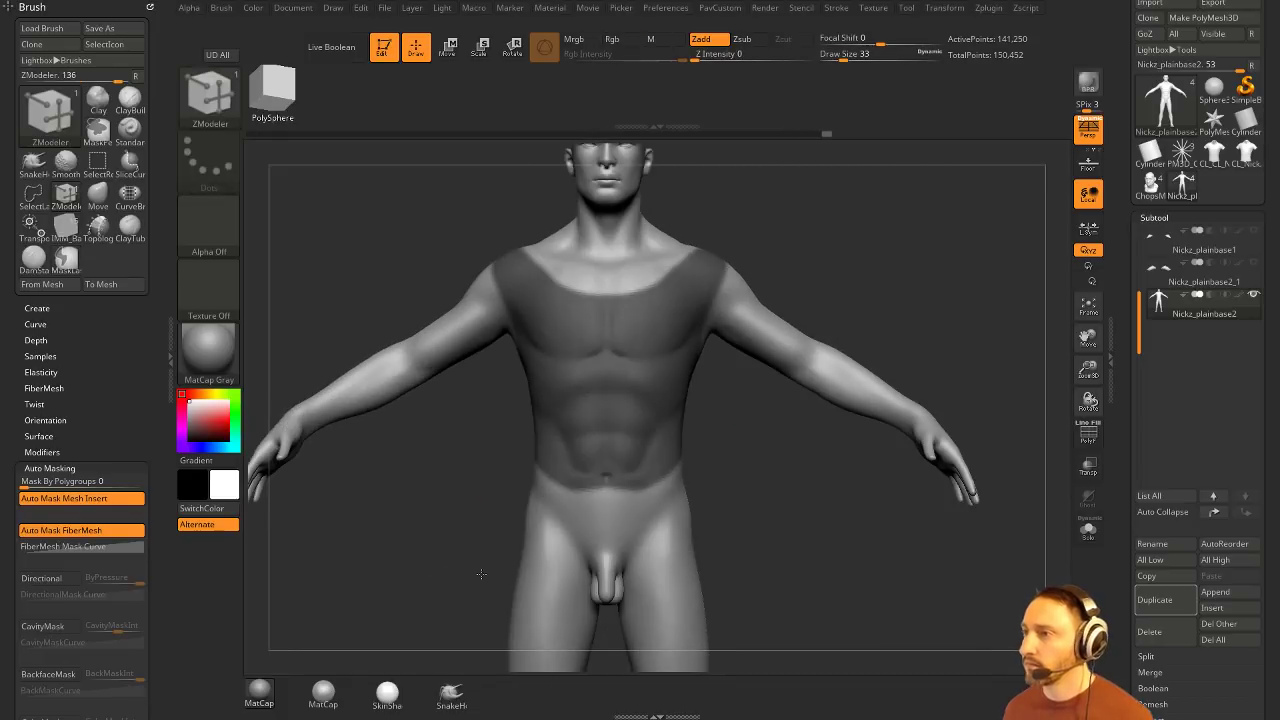
Step: Preview a shell extracted from the masked torso at thickness 0.02 without accepting it
drag(860, 370, 955, 328)
drag(1128, 560, 1150, 376)
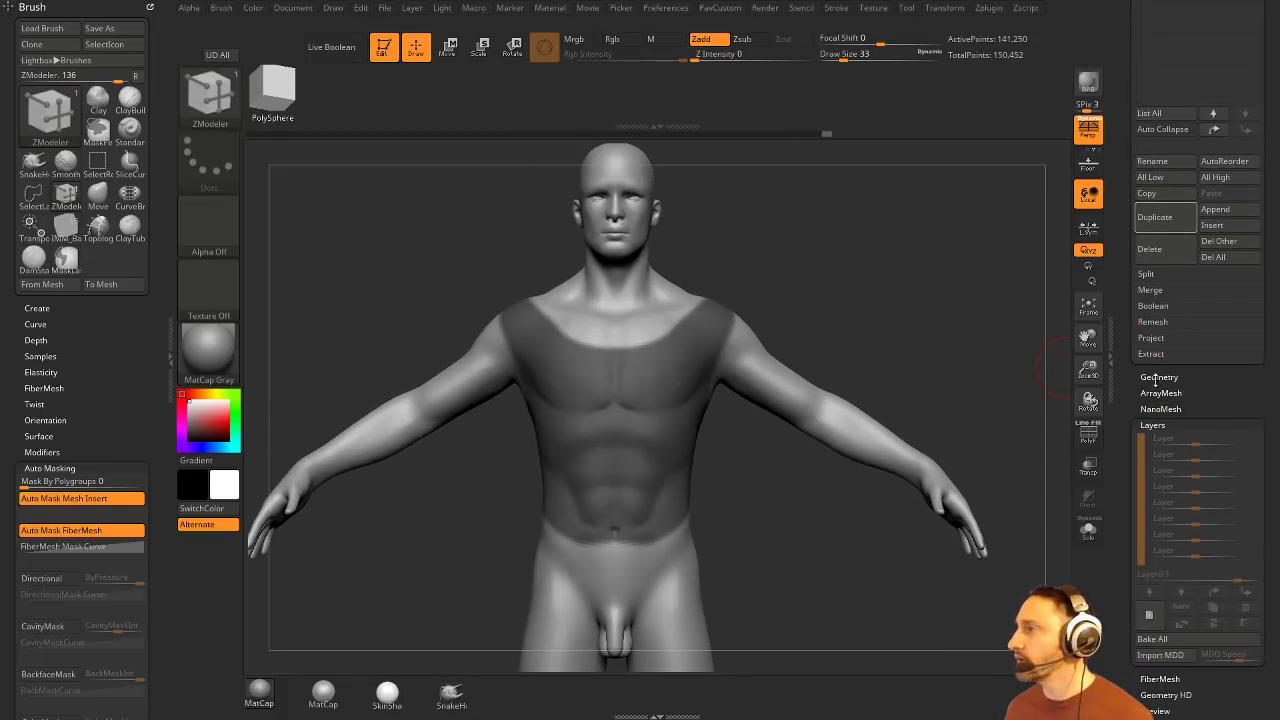
shift+click(1150, 356)
click(1160, 358)
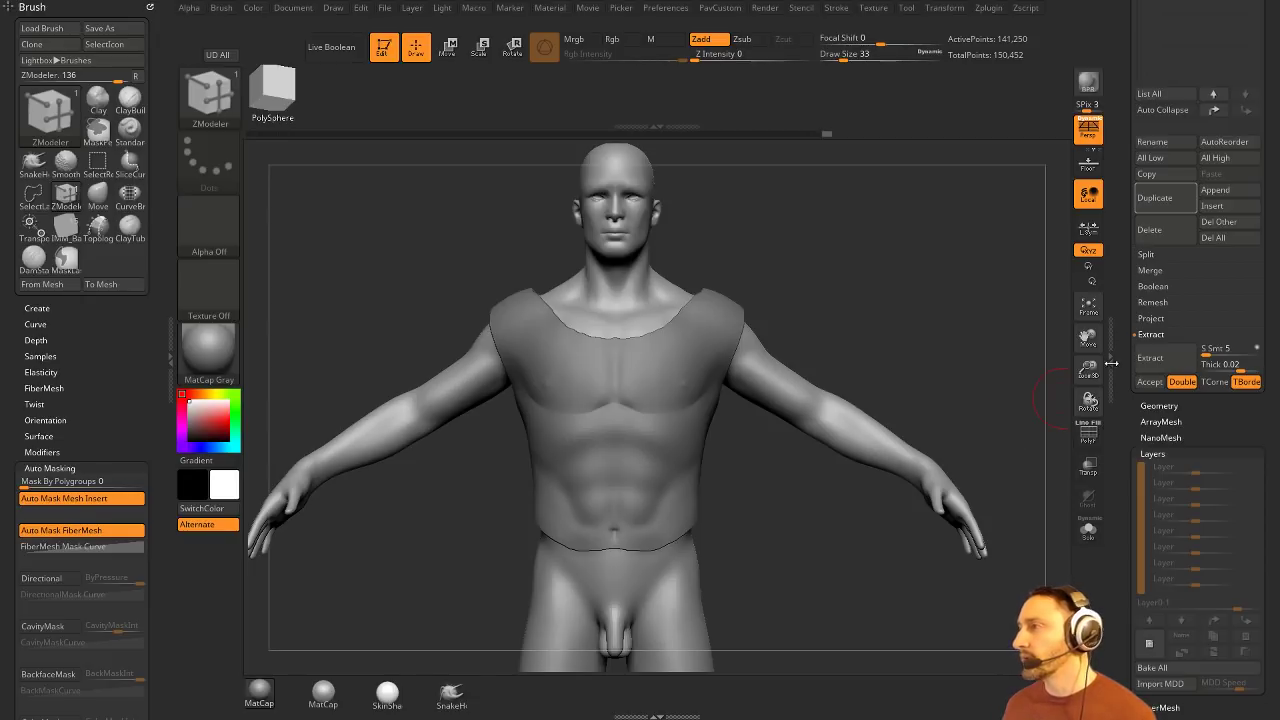
click(1015, 481)
Step: Extend the torso mask toward the neck for a squarer neckline and trim it back at the outer shoulders
mouse_move(1004, 367)
mouse_down()
mouse_move(940, 377)
mouse_move(934, 317)
mouse_move(918, 362)
mouse_up()
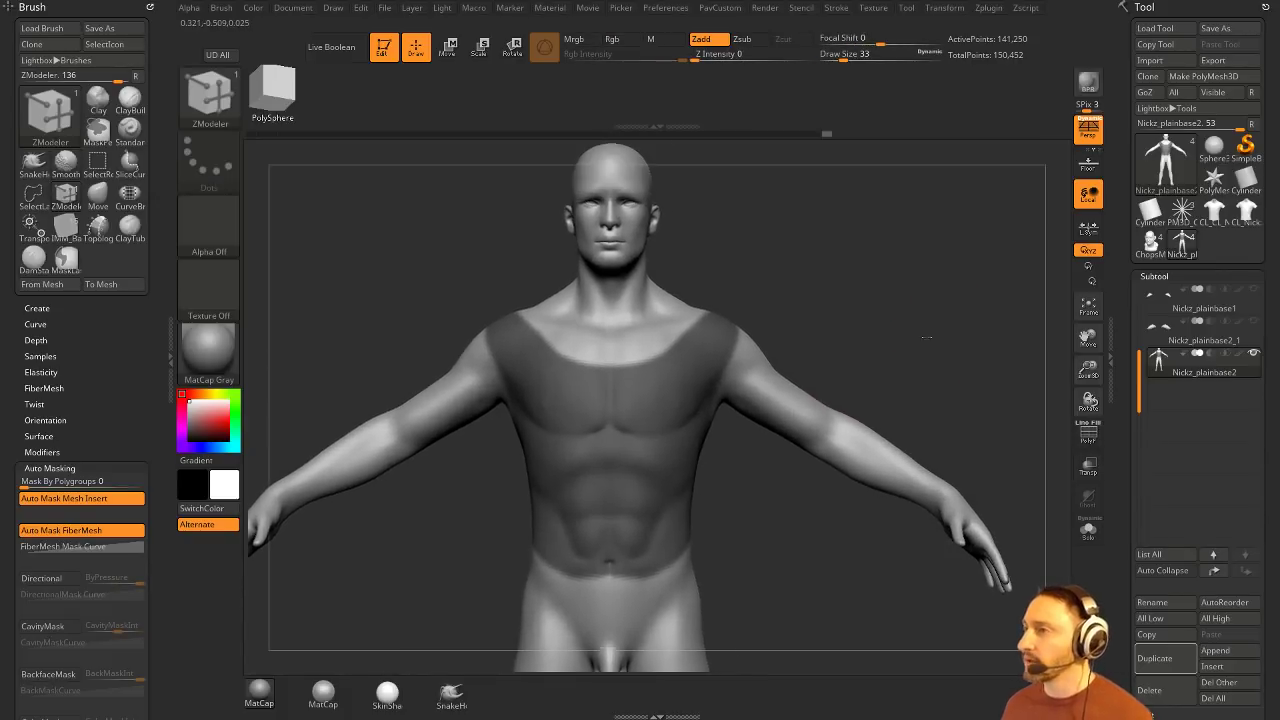
mouse_move(720, 288)
ctrl+mouse_down()
mouse_move(678, 275)
mouse_move(655, 343)
mouse_move(694, 360)
ctrl+mouse_up()
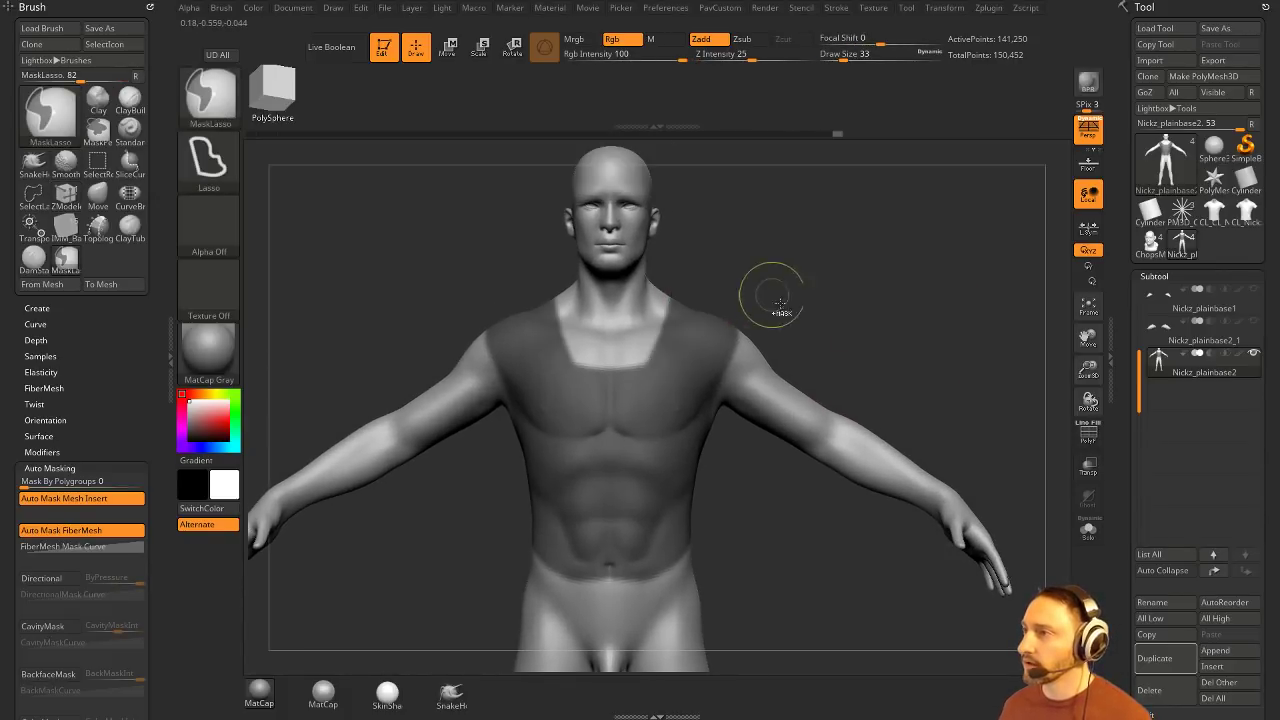
mouse_move(763, 274)
ctrl+alt+mouse_down()
mouse_move(712, 290)
mouse_move(698, 460)
ctrl+alt+mouse_up()
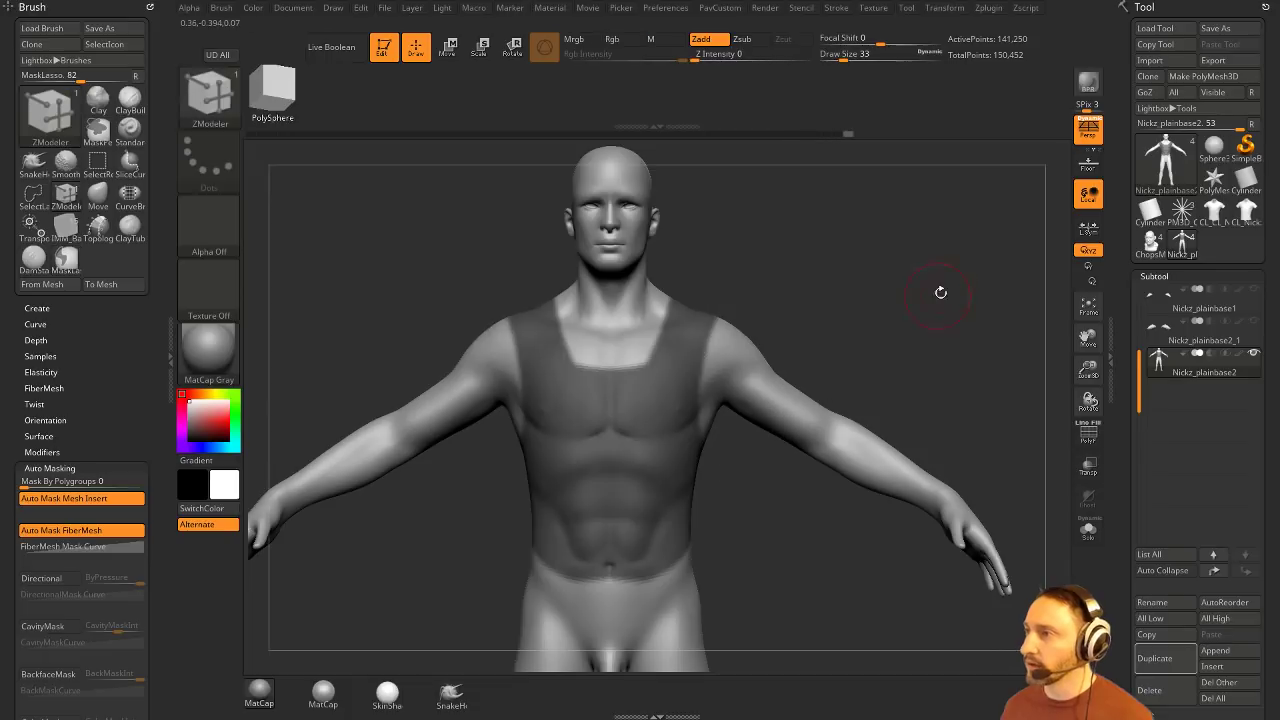
Step: Duplicate the masked body subtool Nickz_plainbase2
drag(932, 295, 940, 247)
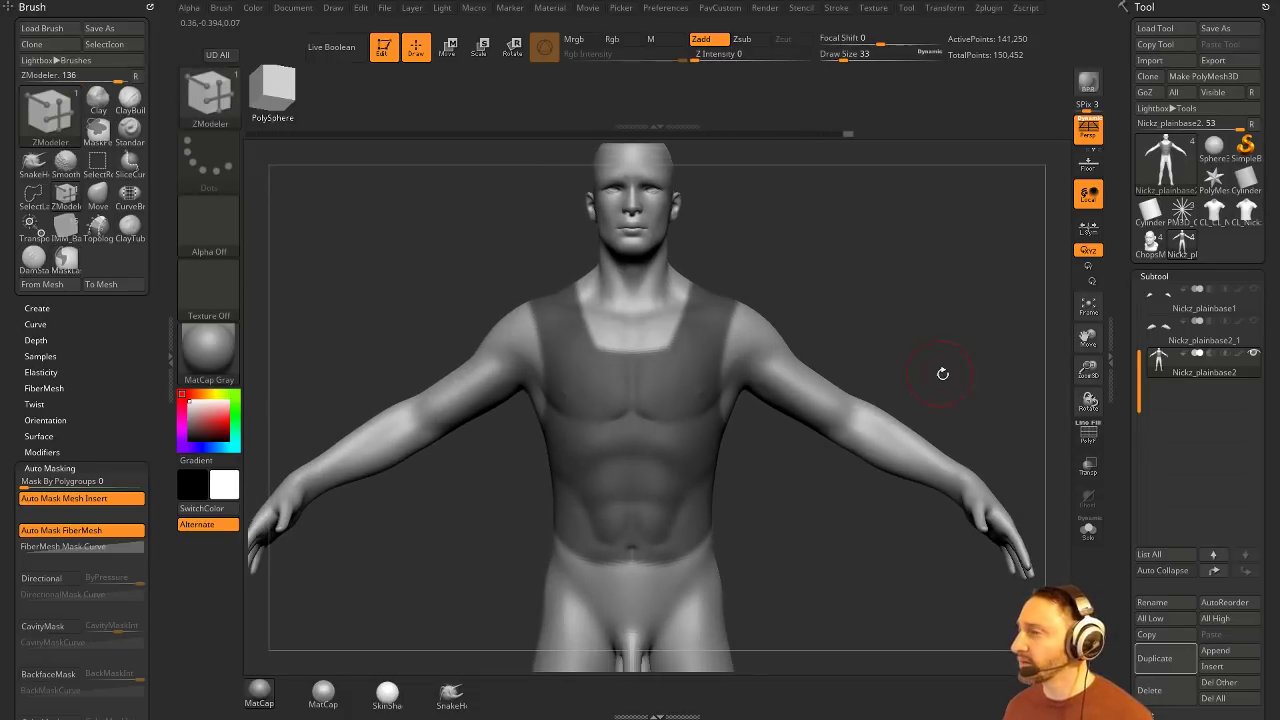
click(1145, 658)
drag(867, 280, 912, 310)
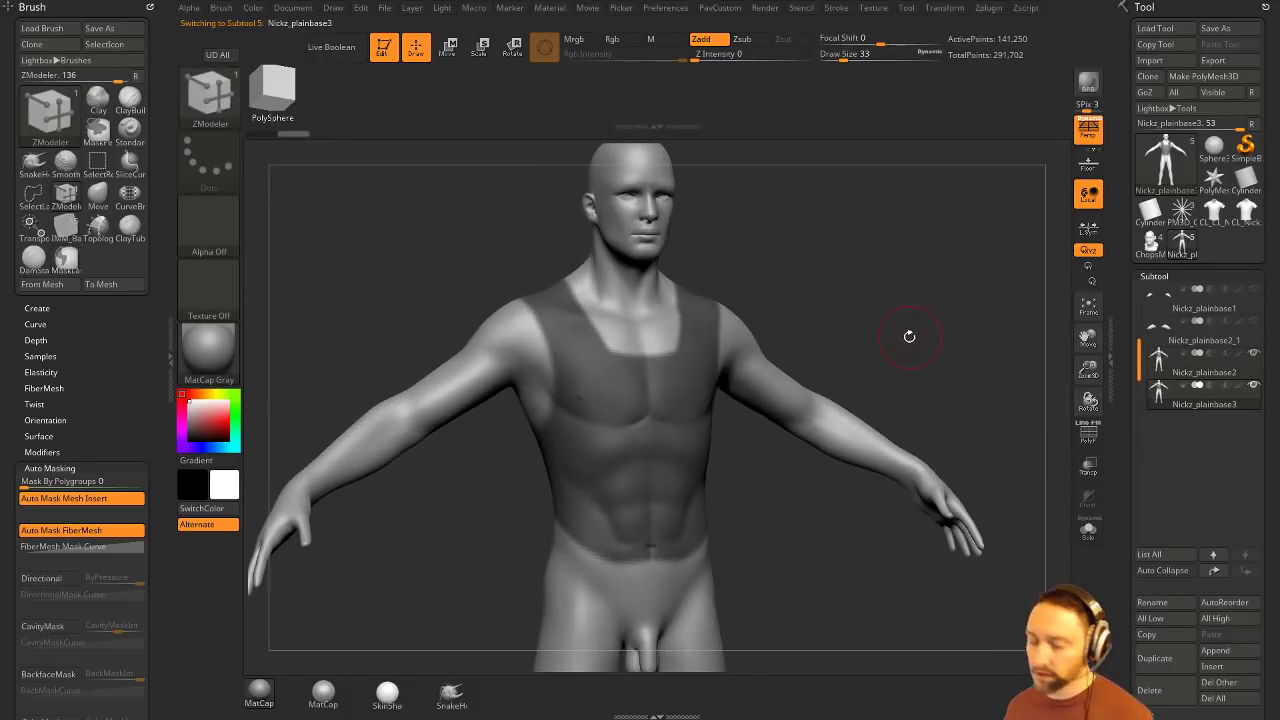
Step: Turn the masked torso area of Nickz_plainbase3 into its own polygroup and isolate it from the rest of the body
key(ctrl+w)
ctrl+shift+click(692, 393)
drag(847, 346, 931, 337)
key(2)
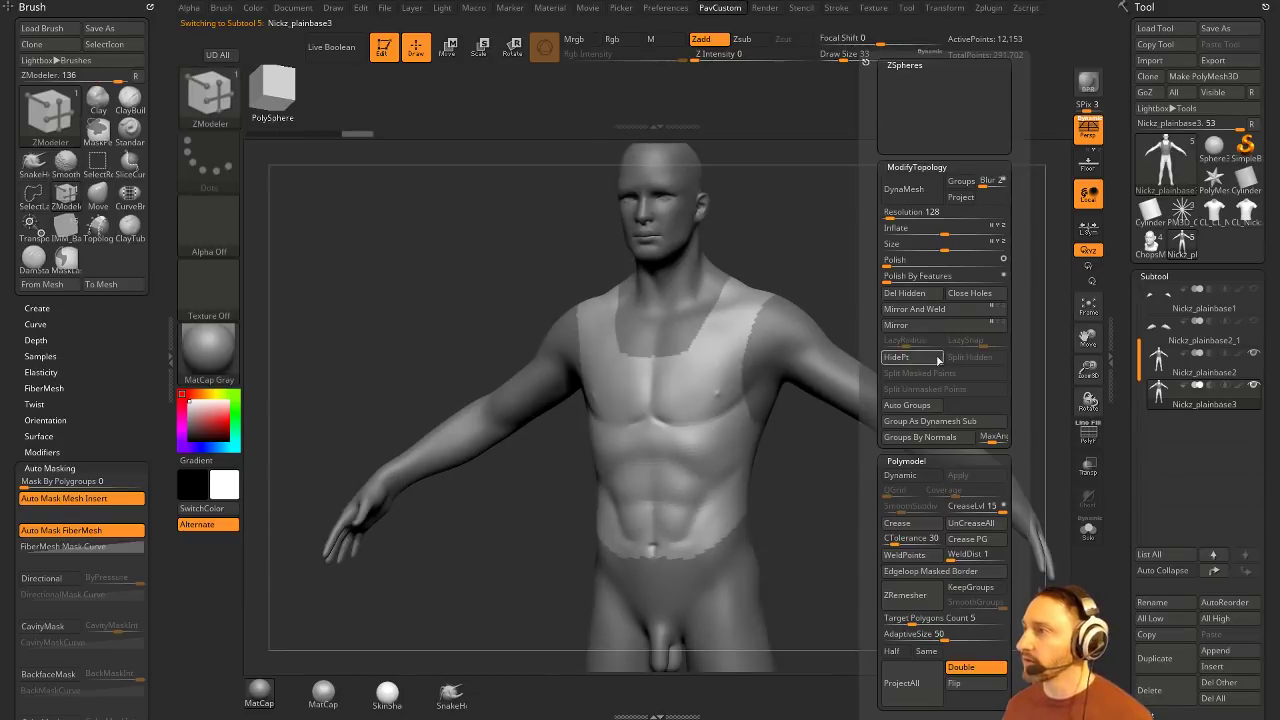
Step: Delete the lower subdivision levels of Nickz_plainbase3 and remove its hidden body geometry, keeping only the torso piece
click(906, 293)
drag(908, 294, 983, 327)
drag(1127, 442, 1128, 348)
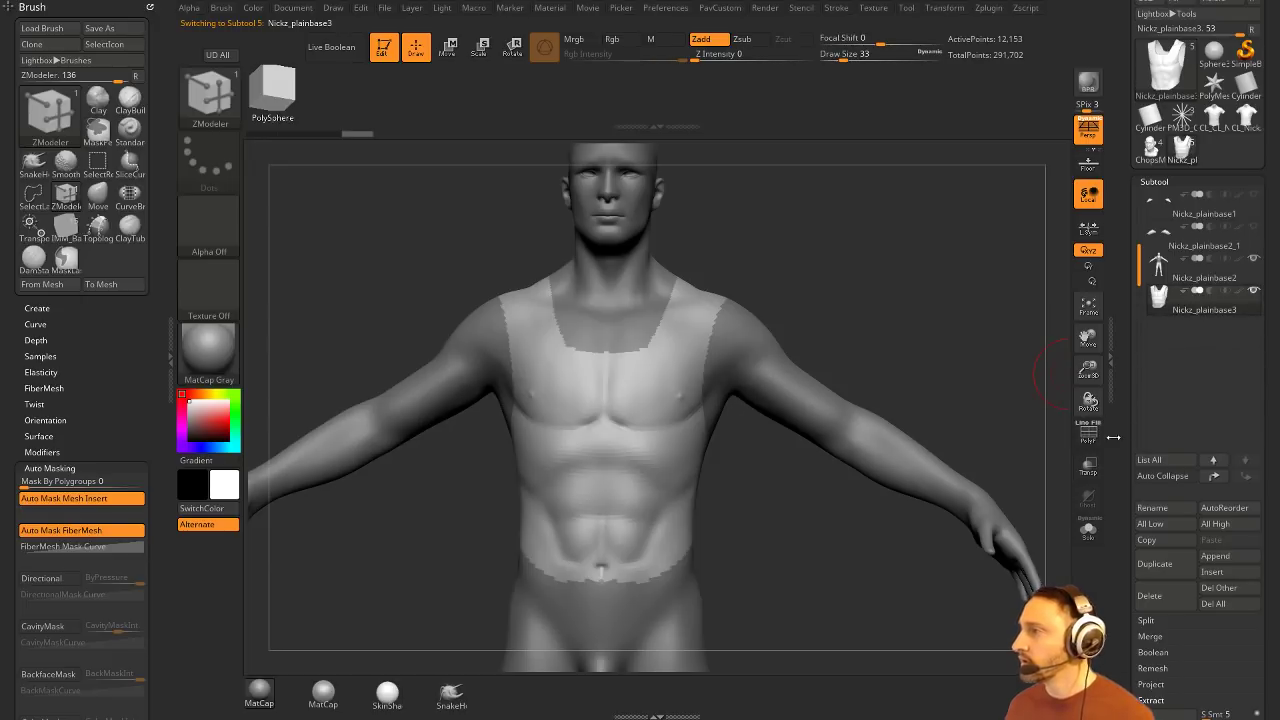
drag(1127, 438, 1128, 312)
shift+click(1164, 382)
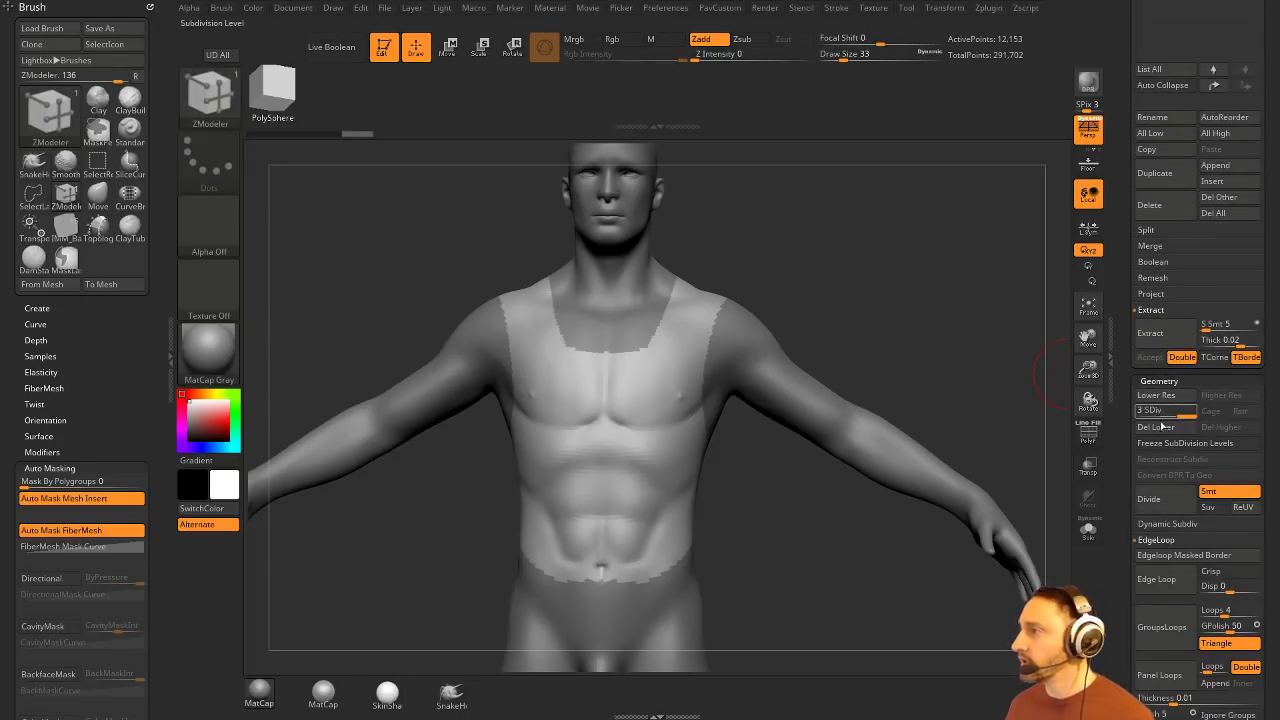
click(1162, 427)
key(grave)
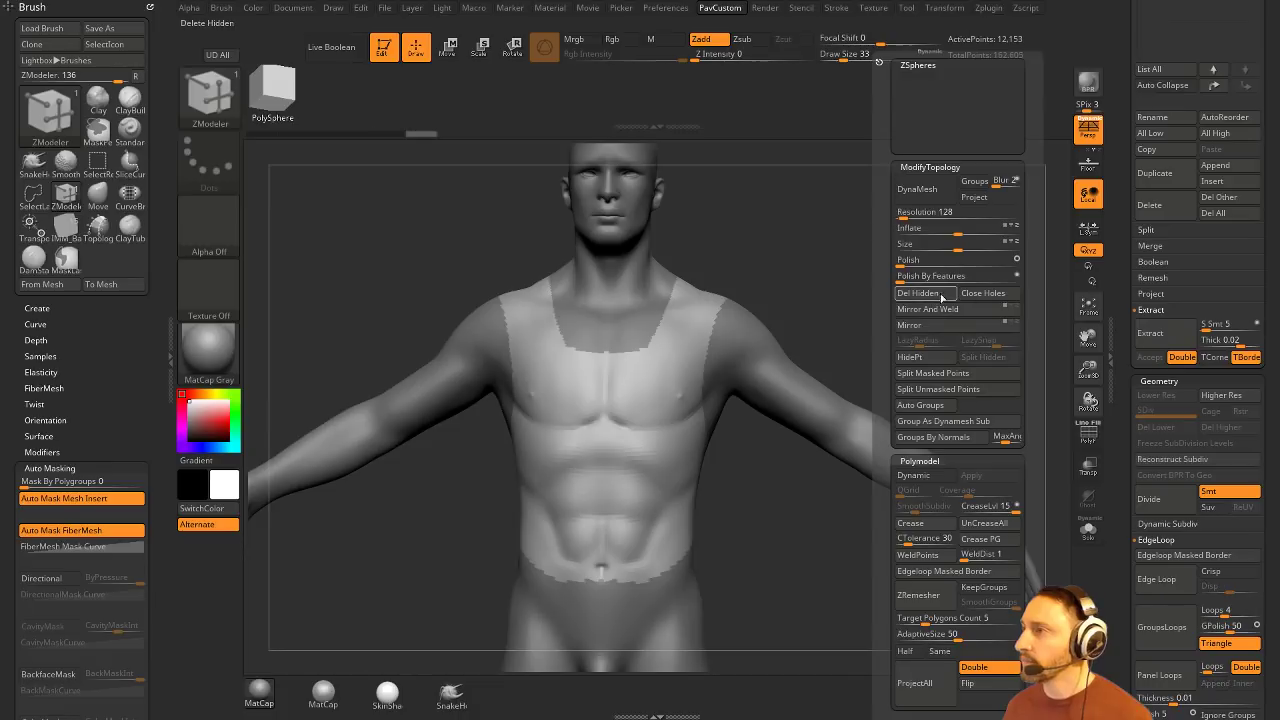
Step: Smooth the jagged open borders of the torso piece by running a macro
click(475, 13)
click(505, 77)
click(507, 87)
click(527, 119)
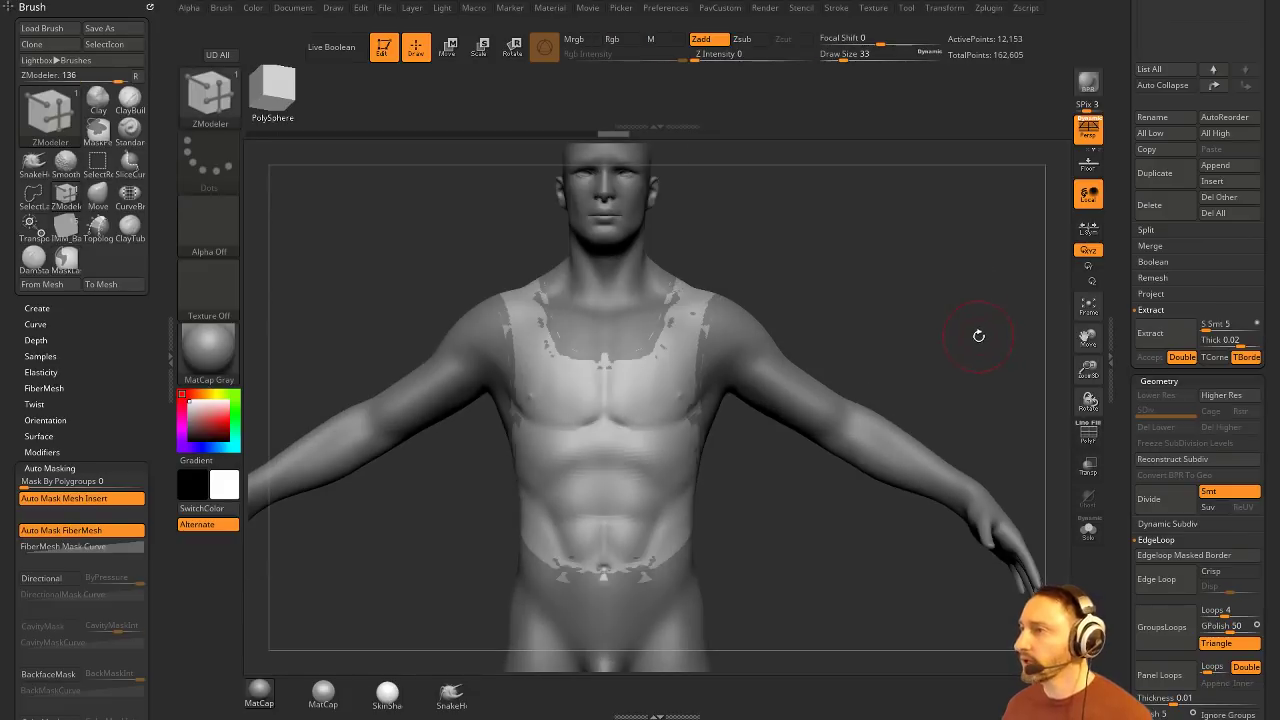
Step: Show the torso piece's wireframe and preview an extraction at thickness 0.02 without accepting it
drag(1125, 345, 1125, 406)
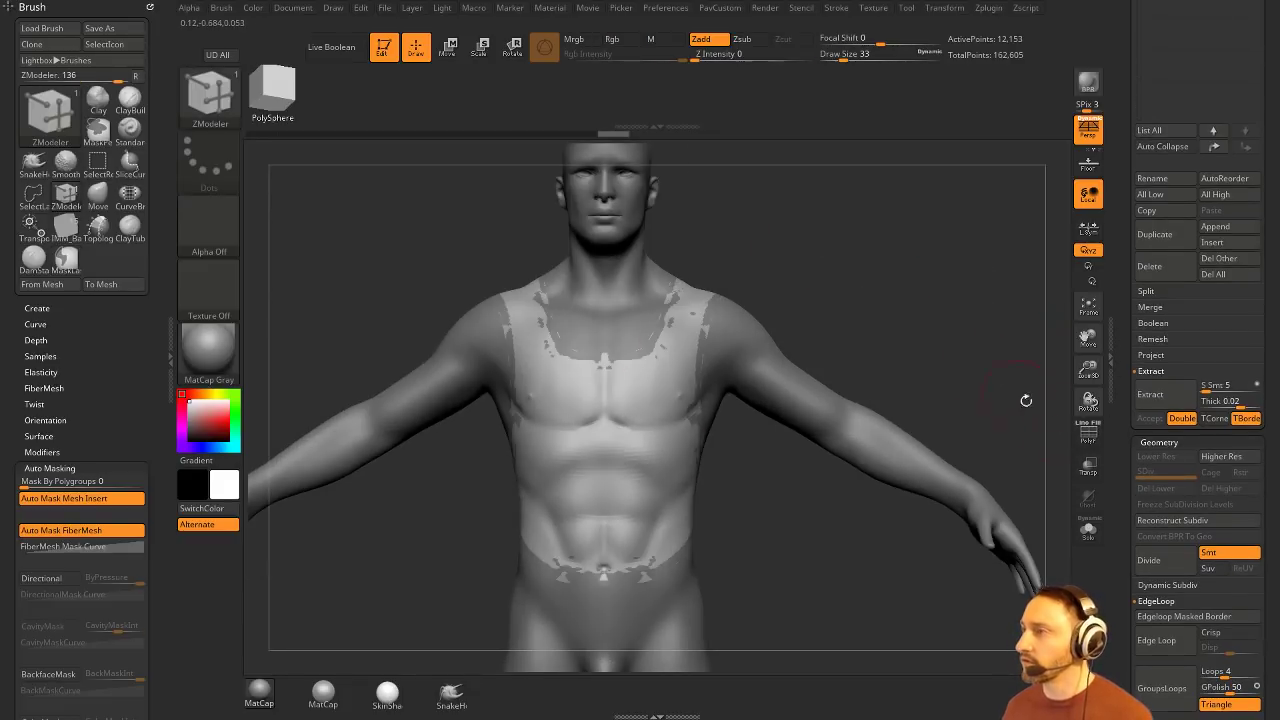
click(1088, 437)
alt+drag(994, 411, 989, 400)
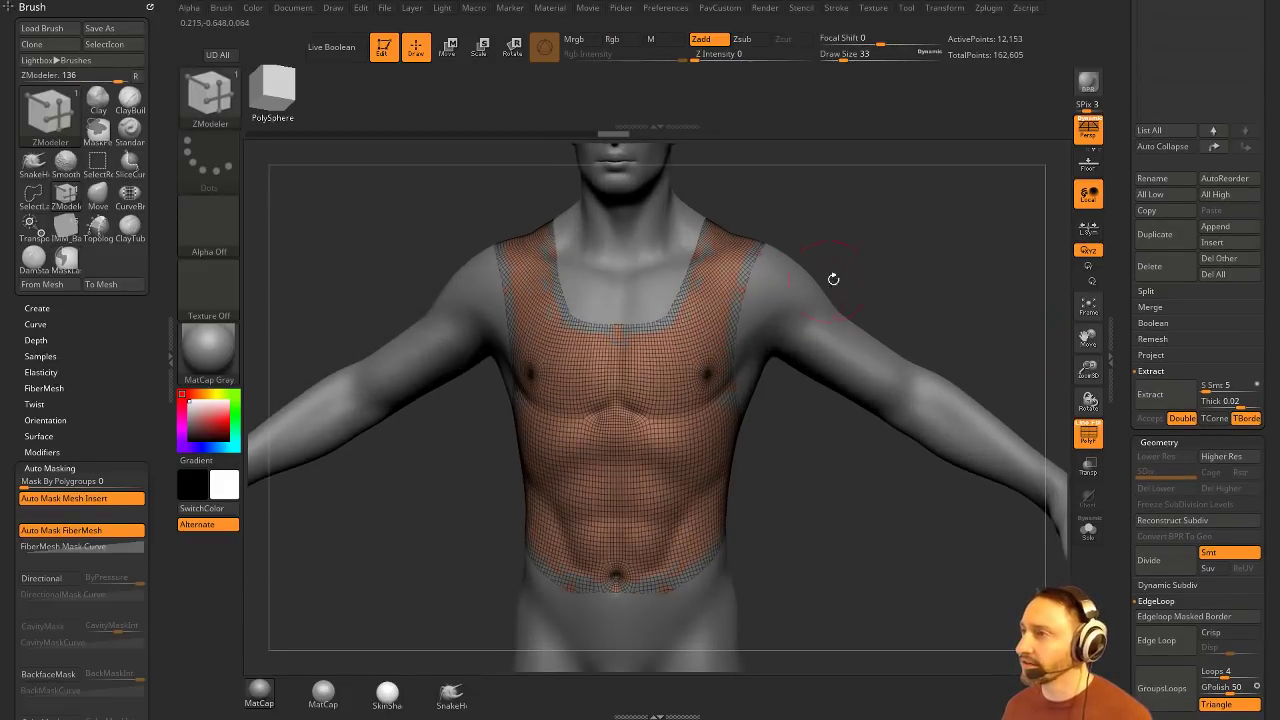
drag(831, 277, 946, 277)
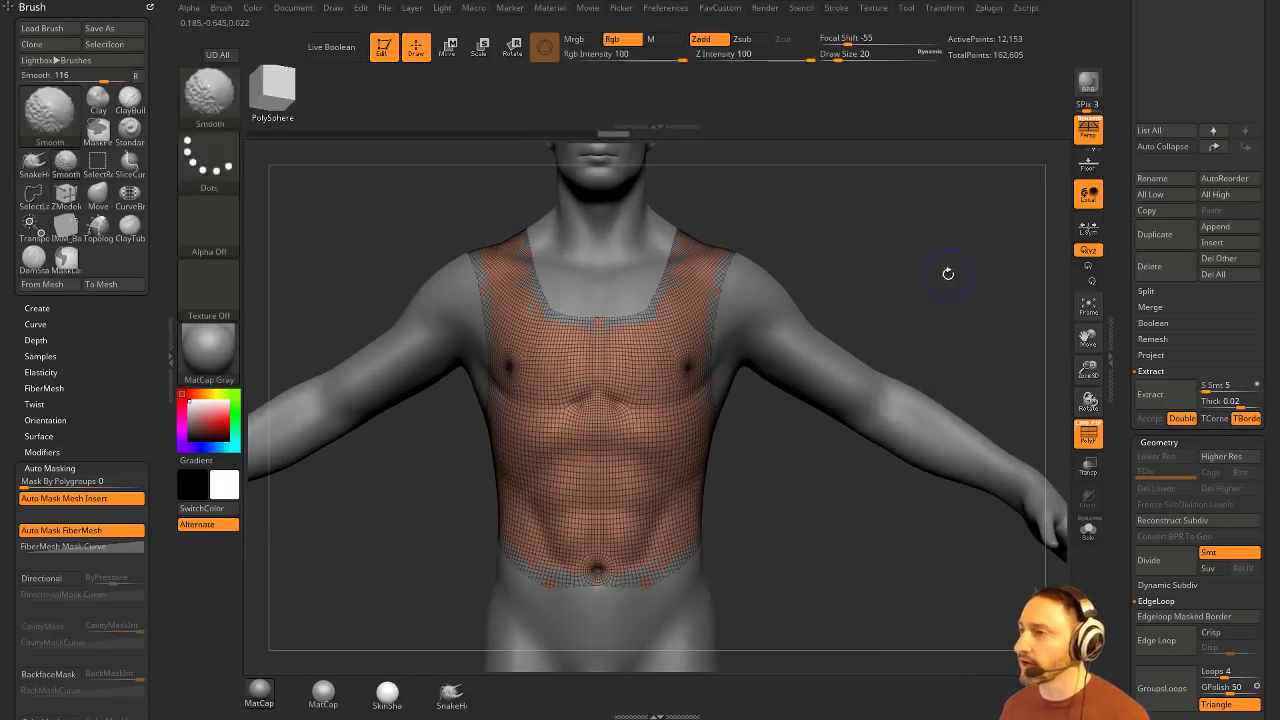
click(1147, 395)
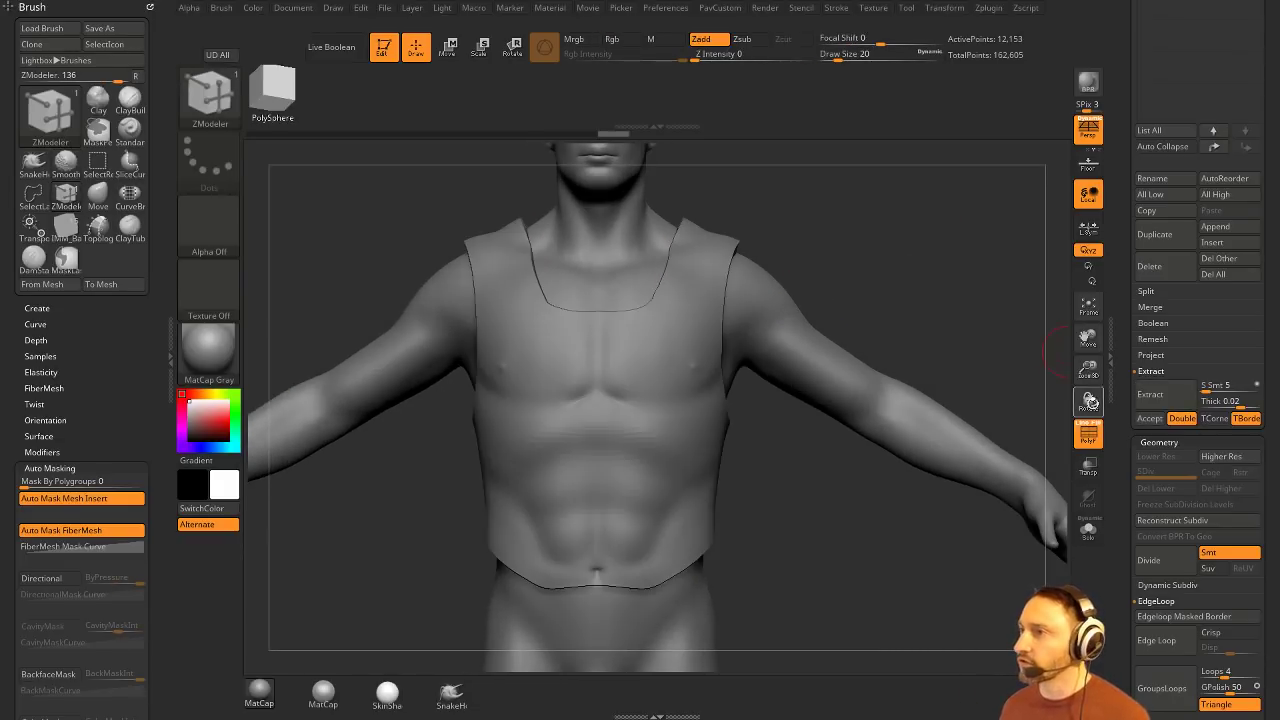
click(996, 343)
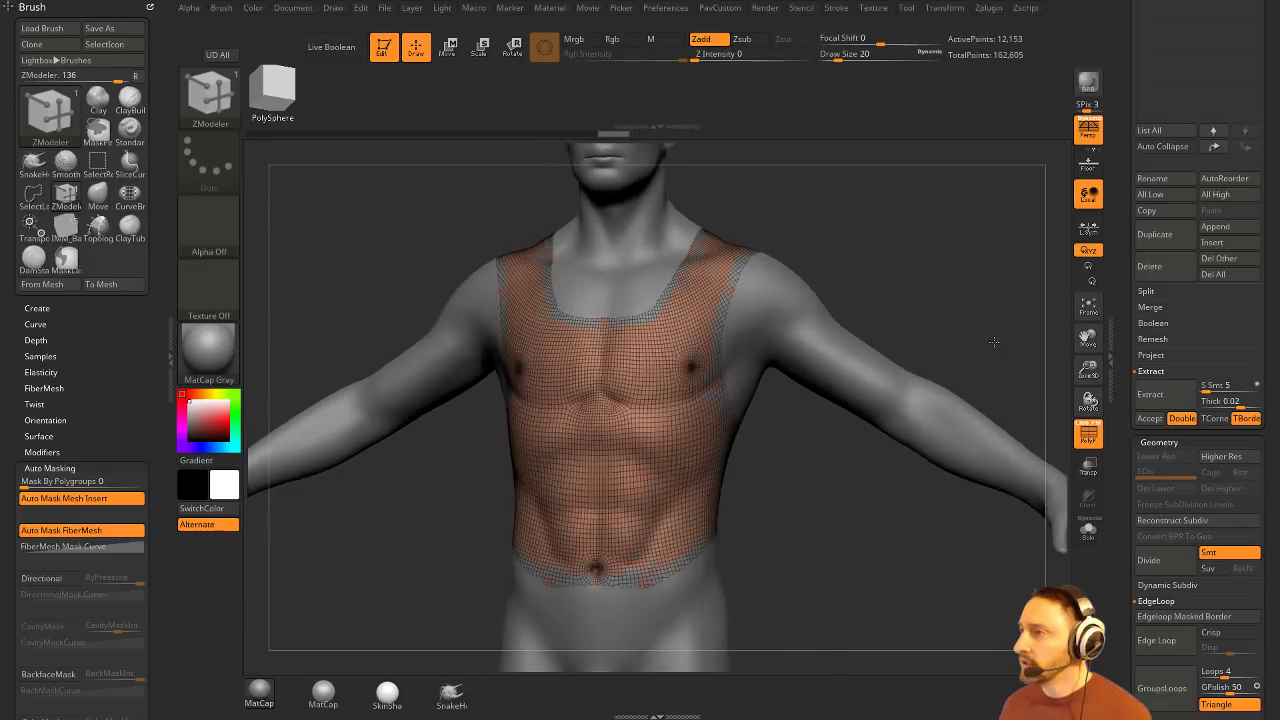
Step: Remesh the torso piece repeatedly with ZRemesher set to Half and AdaptiveSize 0 for a much lighter mesh
key(grave)
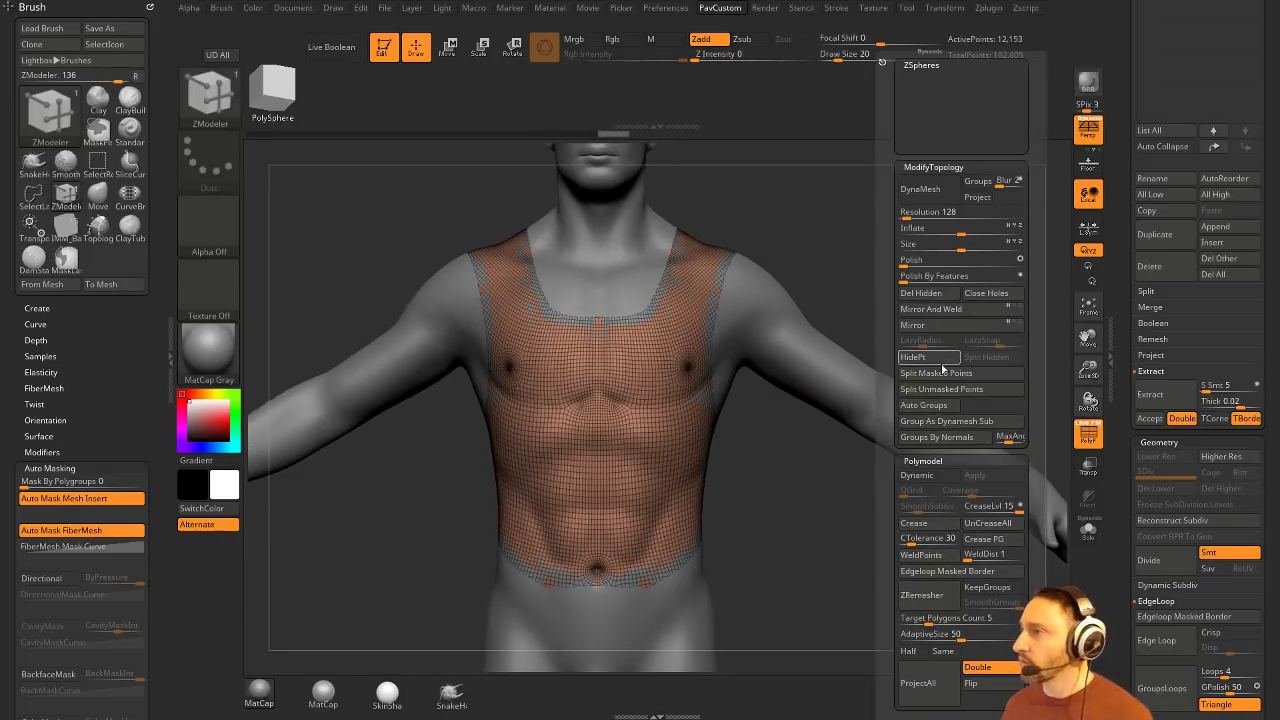
key(grave)
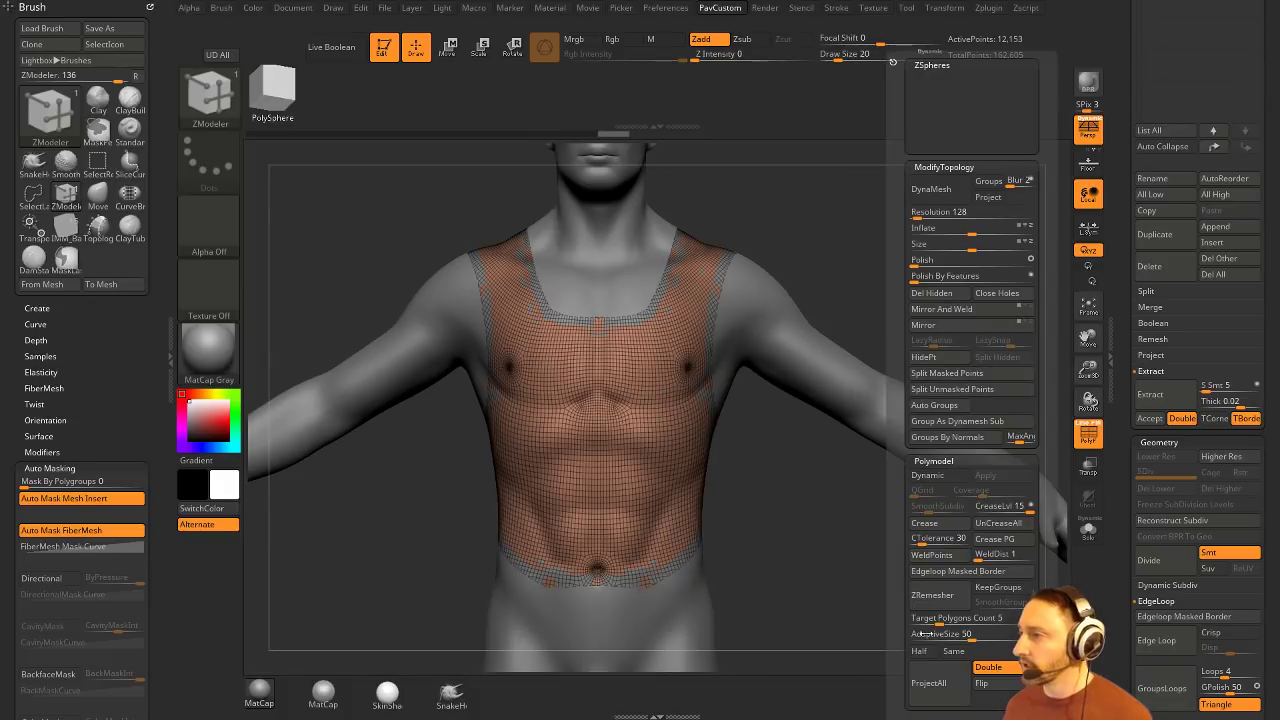
drag(923, 634, 915, 668)
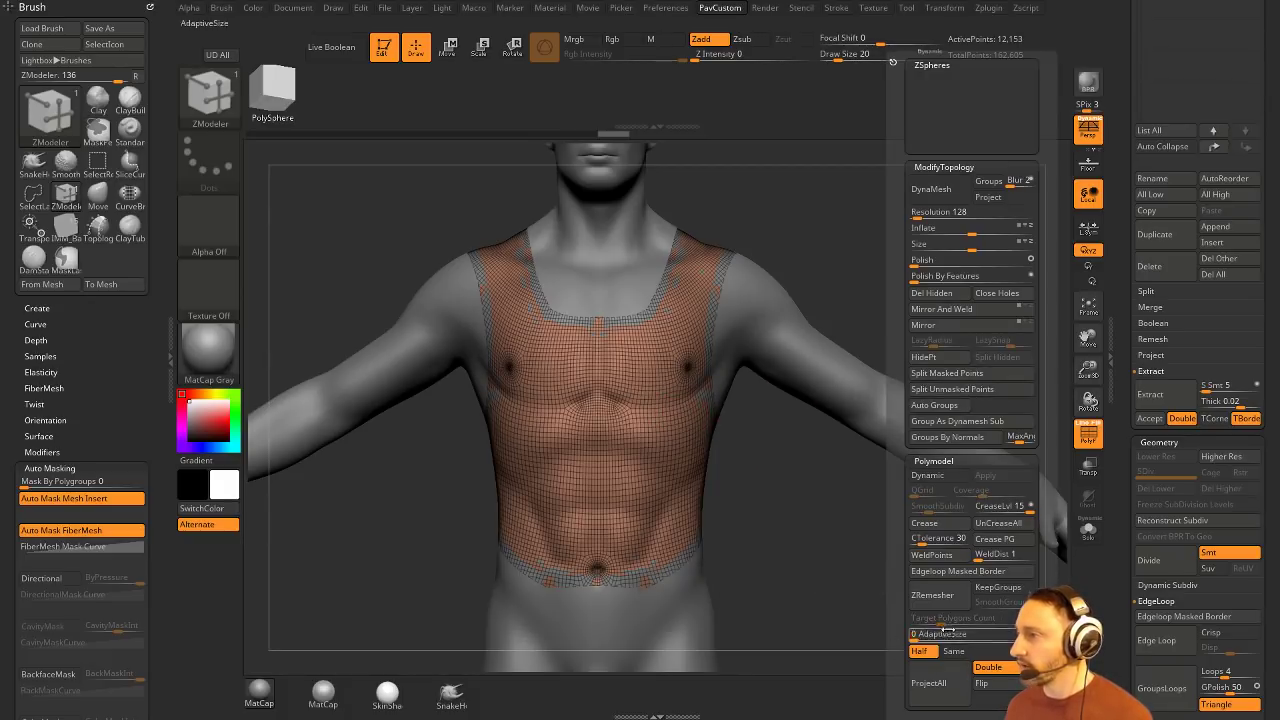
click(948, 599)
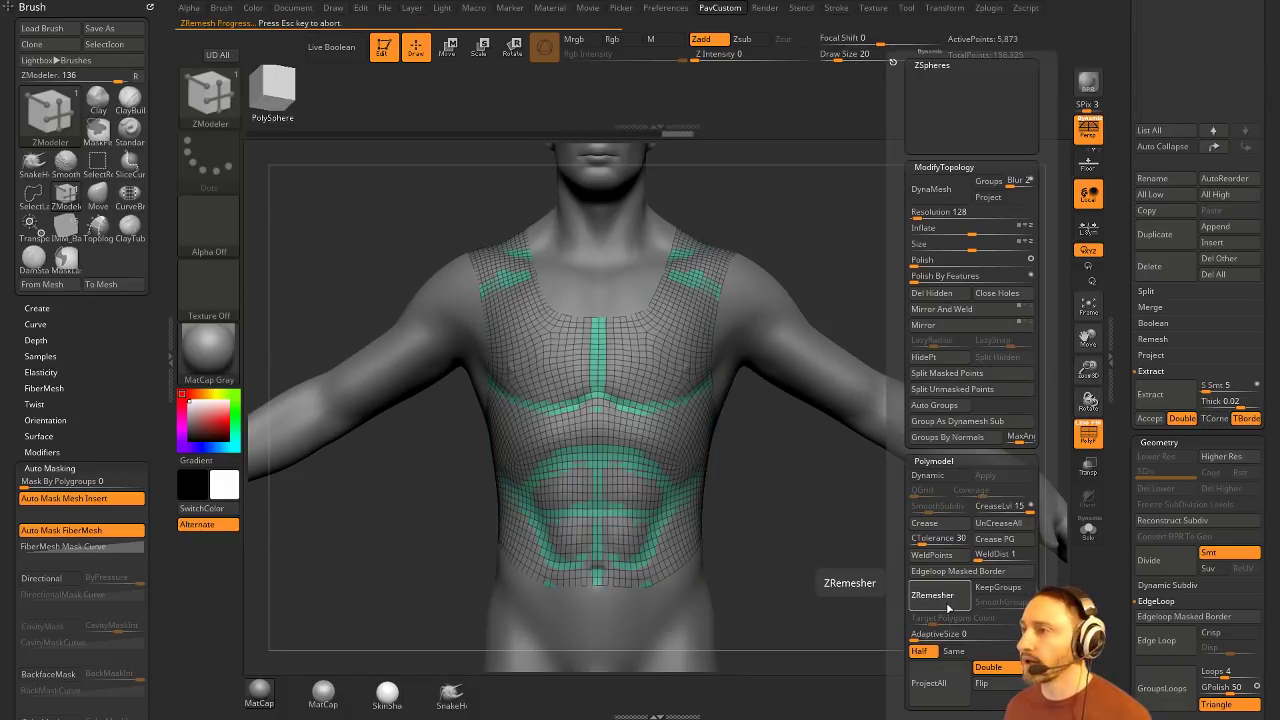
click(946, 607)
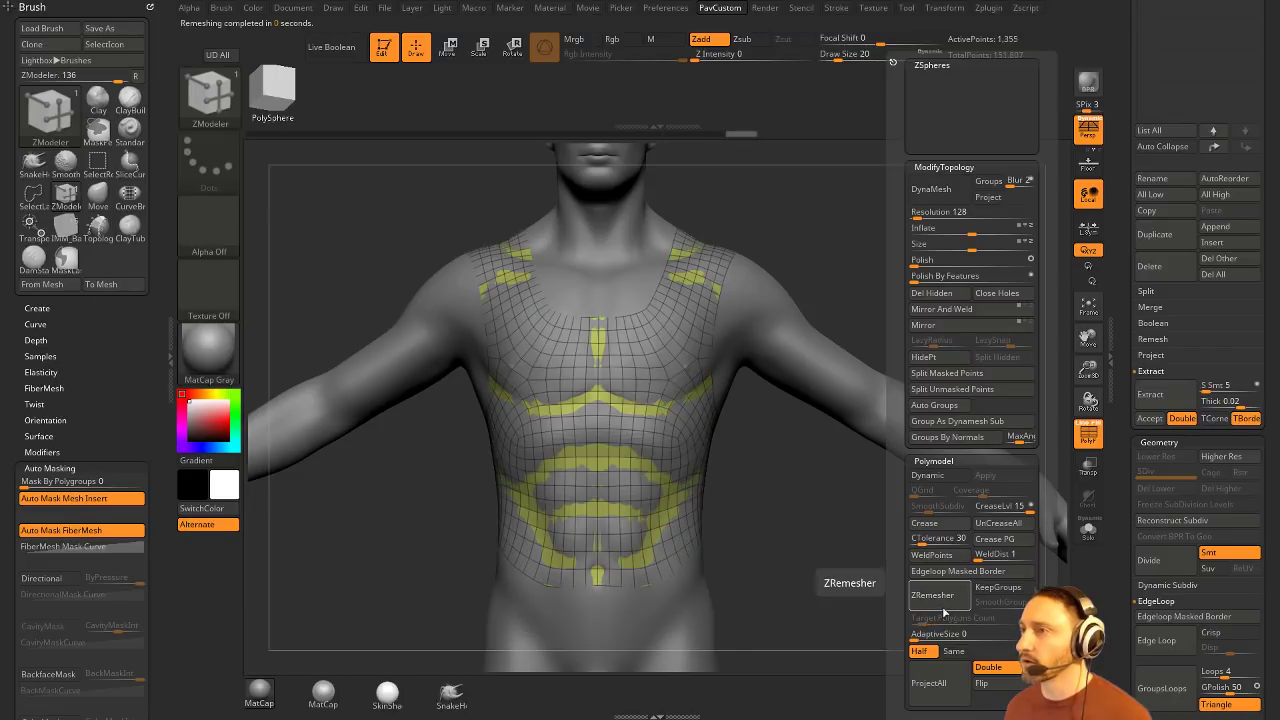
Step: Examine the remeshed torso surface from several angles, with and without the body and the wireframe
drag(774, 423, 1043, 348)
click(1080, 436)
click(1079, 438)
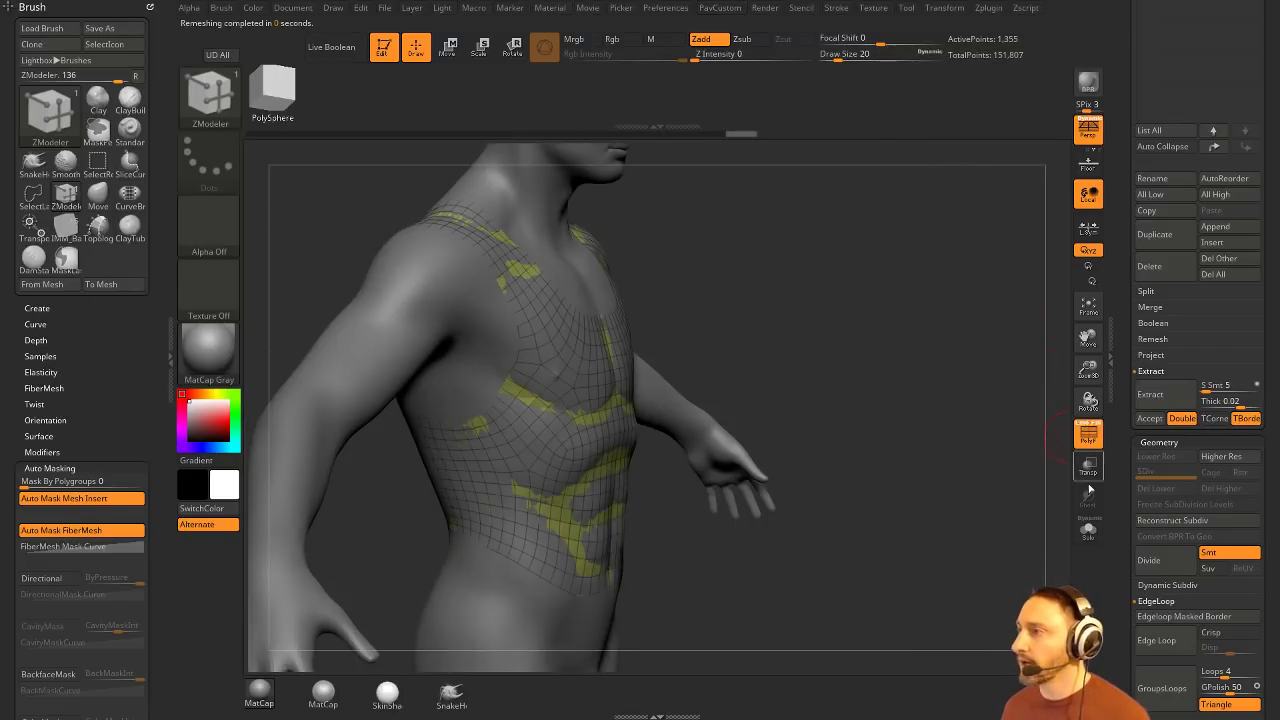
click(1087, 530)
drag(1000, 466, 850, 455)
drag(957, 447, 1060, 486)
click(1087, 530)
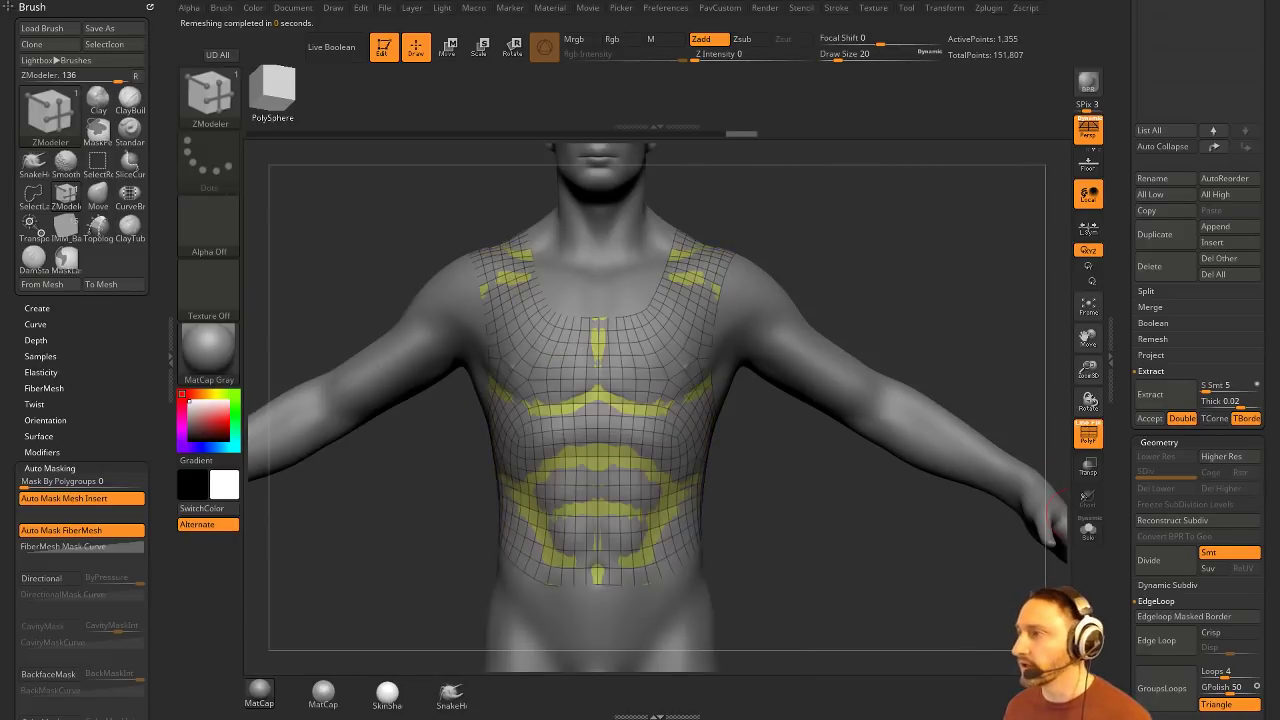
click(1086, 436)
drag(1011, 427, 1067, 488)
click(1088, 530)
drag(971, 343, 1049, 423)
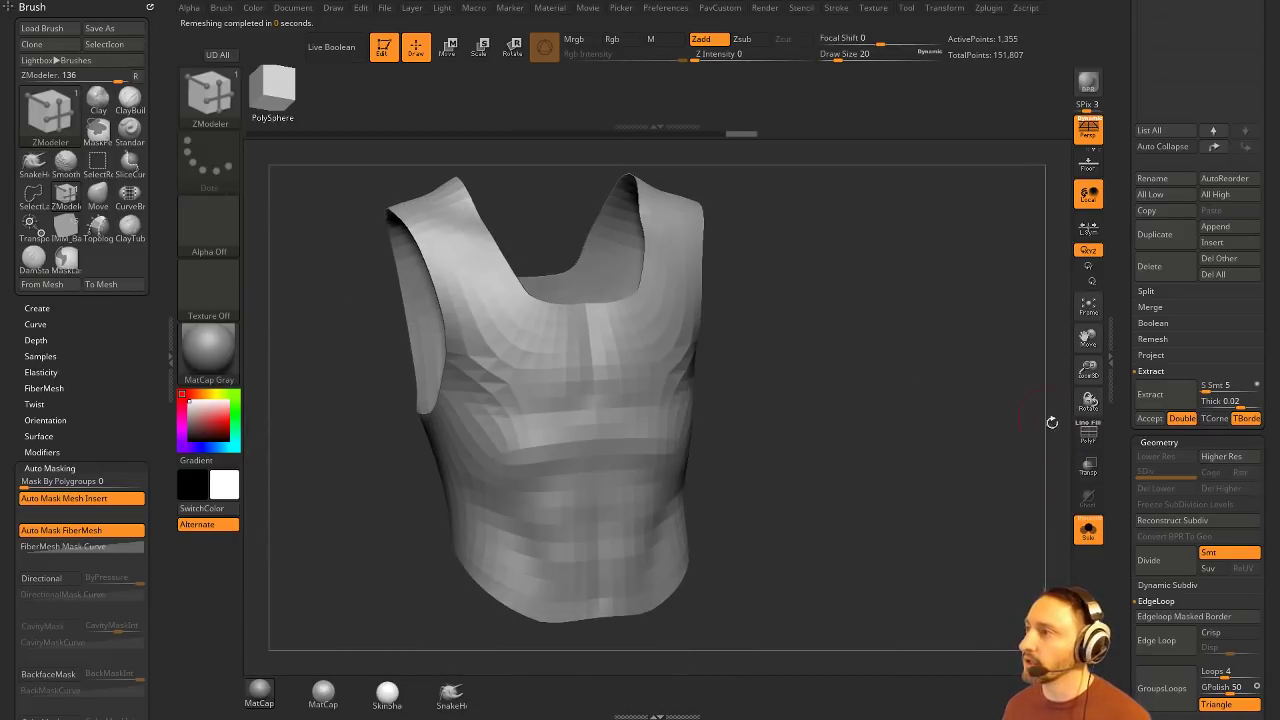
Step: Isolate the torso piece with its wireframe shown and give it a thin wall using QMesh Polygroup All
click(1088, 433)
click(1088, 530)
drag(984, 380, 958, 273)
click(1088, 530)
drag(1037, 437, 848, 350)
key(space)
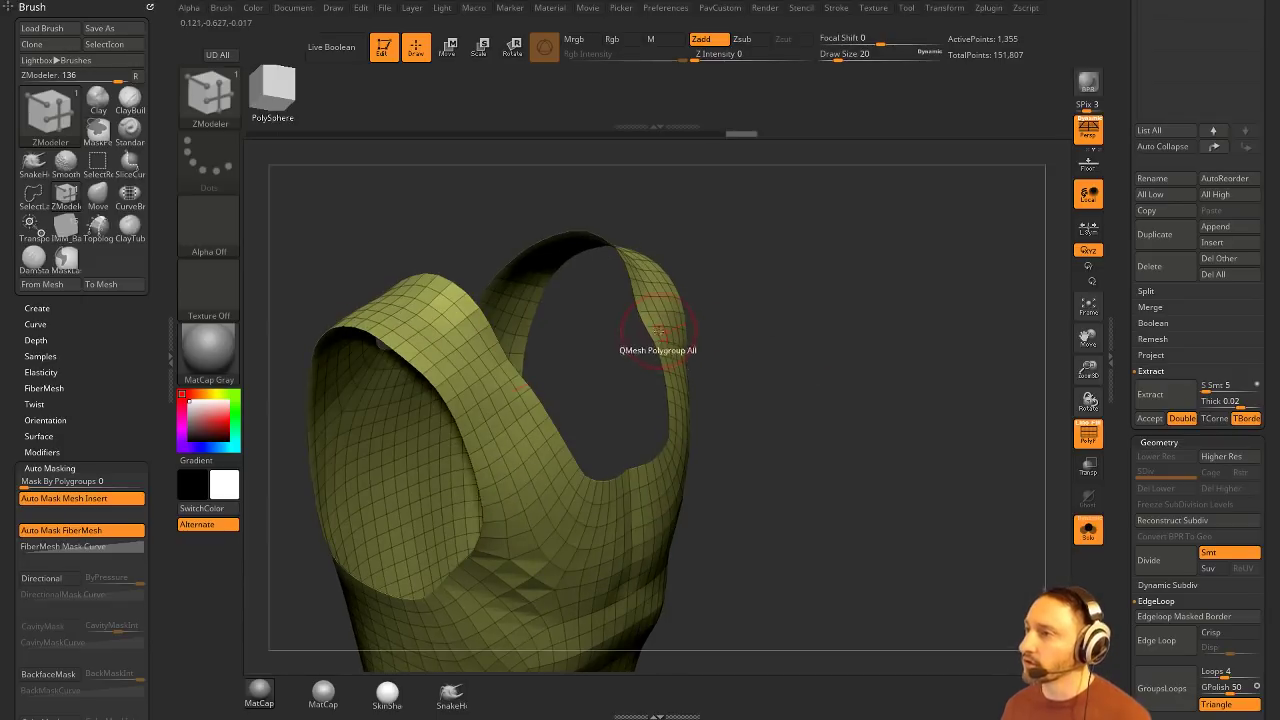
drag(650, 326, 643, 338)
Step: Turn off double-sided display for the thickened torso shell and flip its normals
key(grave)
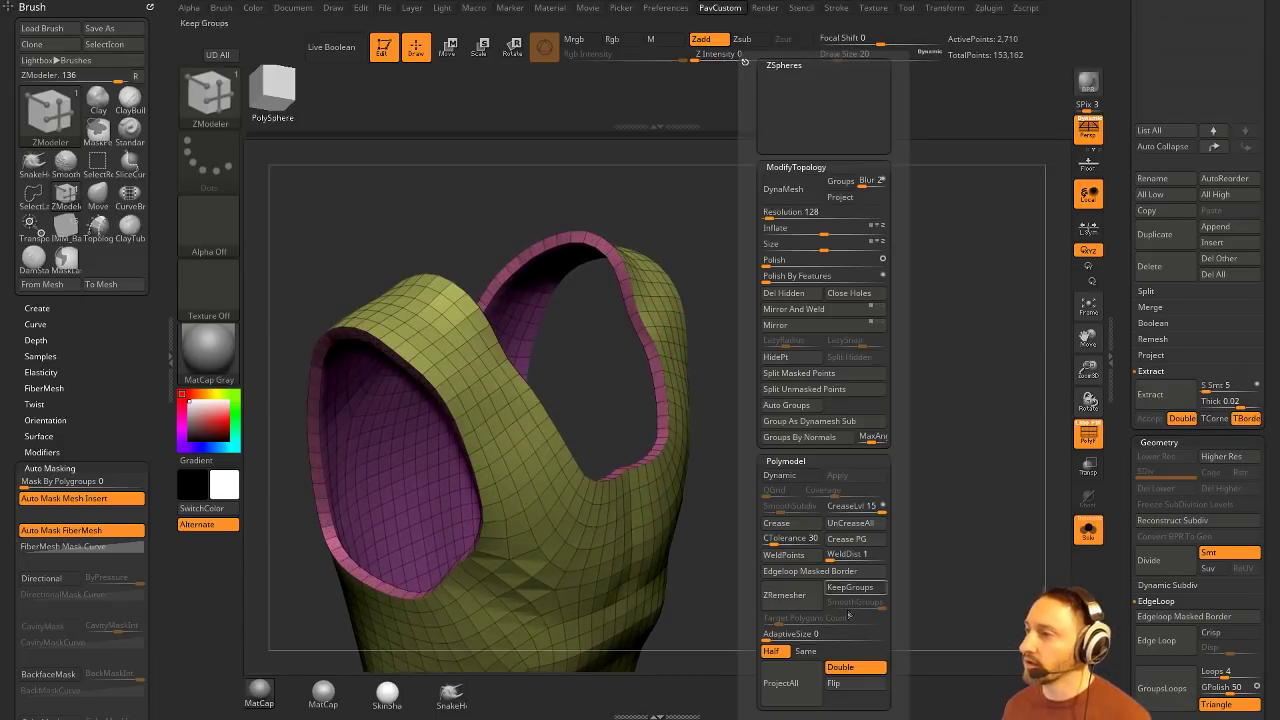
click(856, 667)
click(852, 683)
Step: Inspect the thickened shell over the body and on its own, and leave its smoothed subdivision preview
right_drag(580, 518, 895, 453)
drag(895, 453, 940, 351)
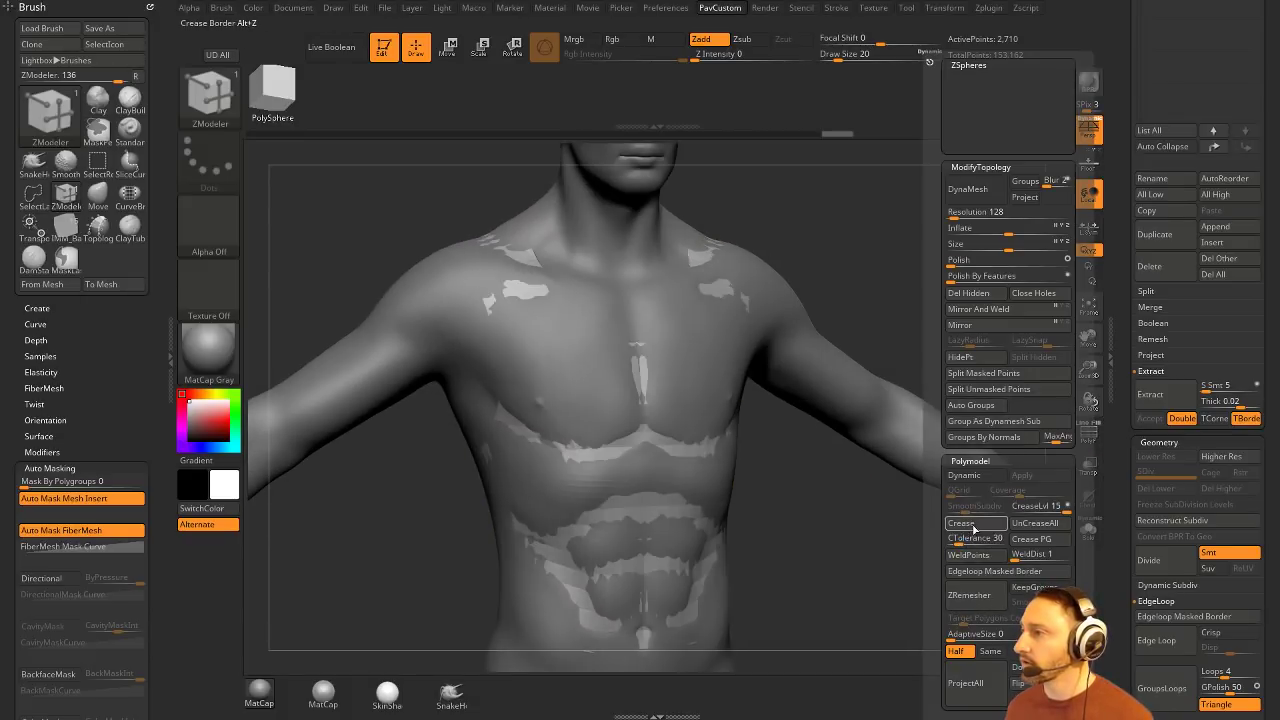
alt+right_drag(938, 243, 900, 213)
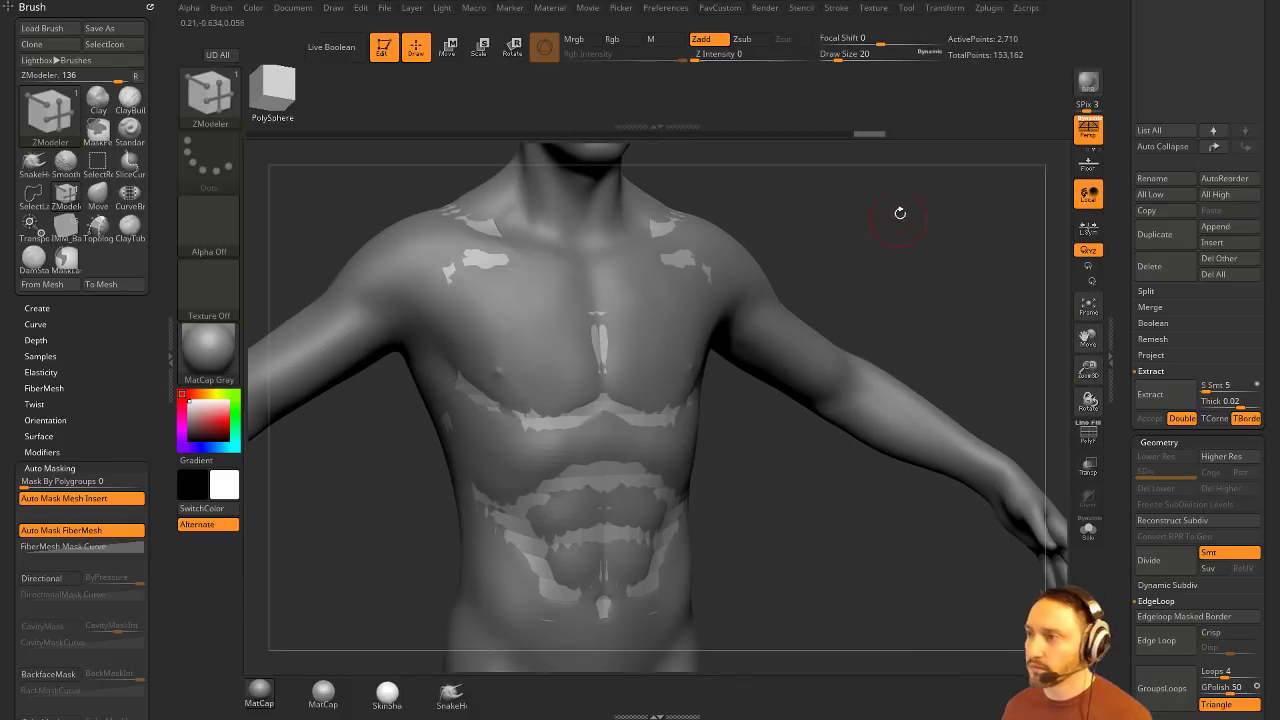
click(1088, 530)
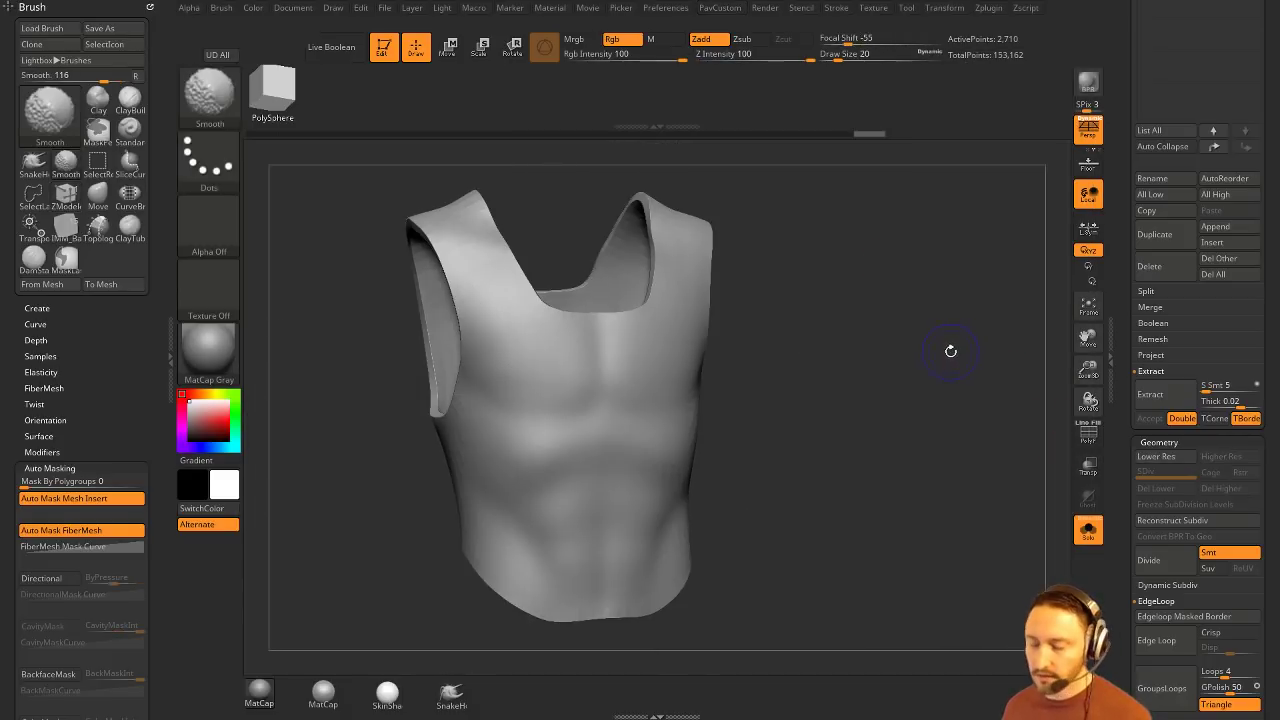
key(shift+d)
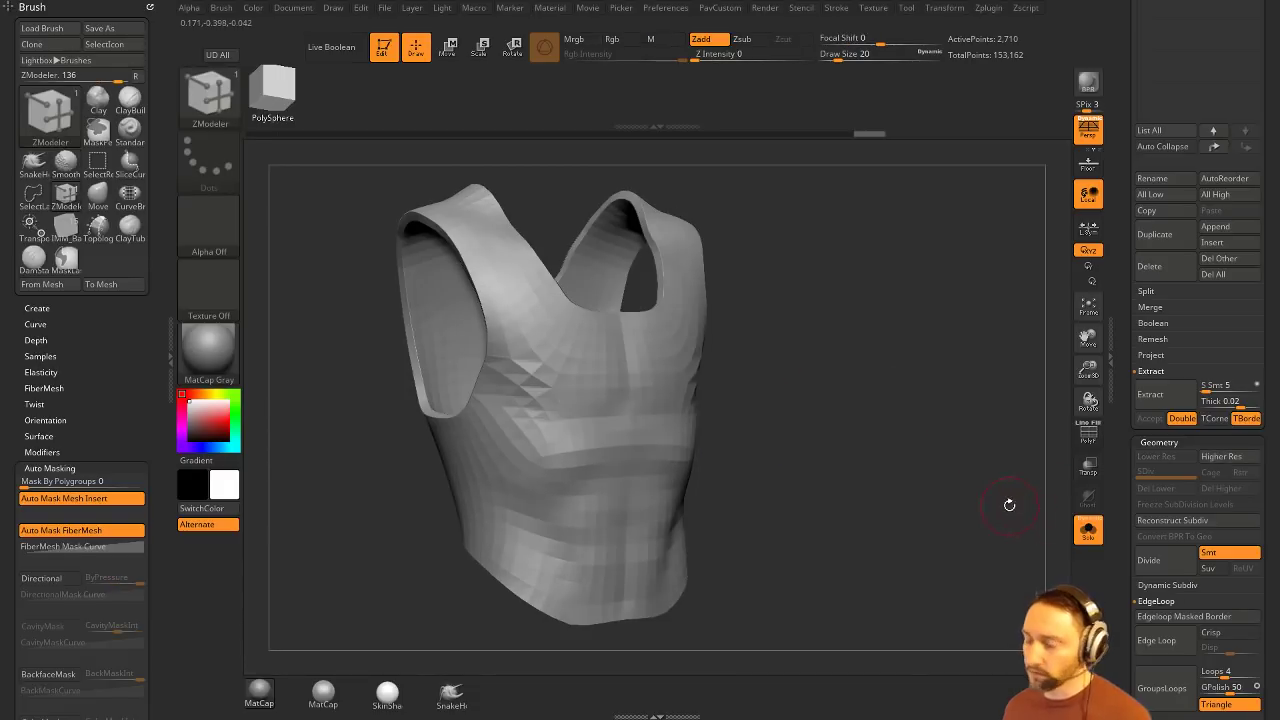
Step: Switch the selection brush to SelectRect and isolate the outer surface polygroup of the shell
ctrl+shift+click(680, 386)
ctrl+shift+click(818, 322)
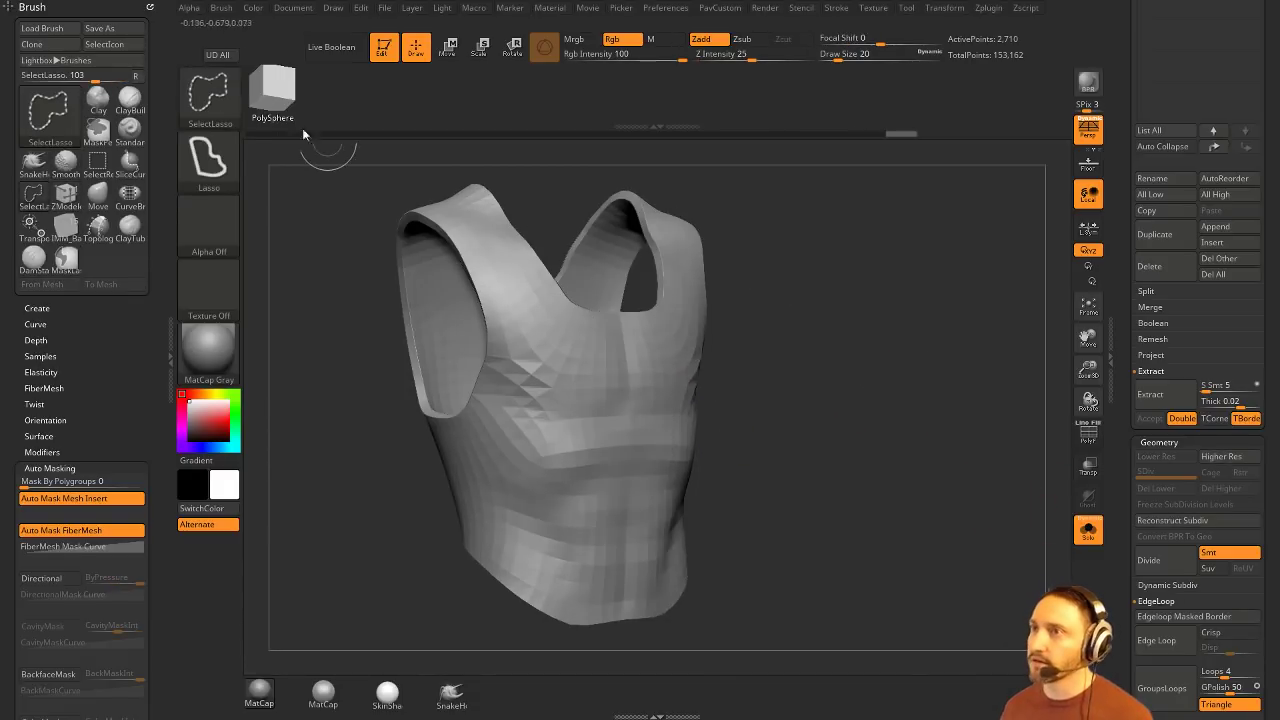
key(b)
ctrl+shift+click(590, 170)
ctrl+shift+click(662, 322)
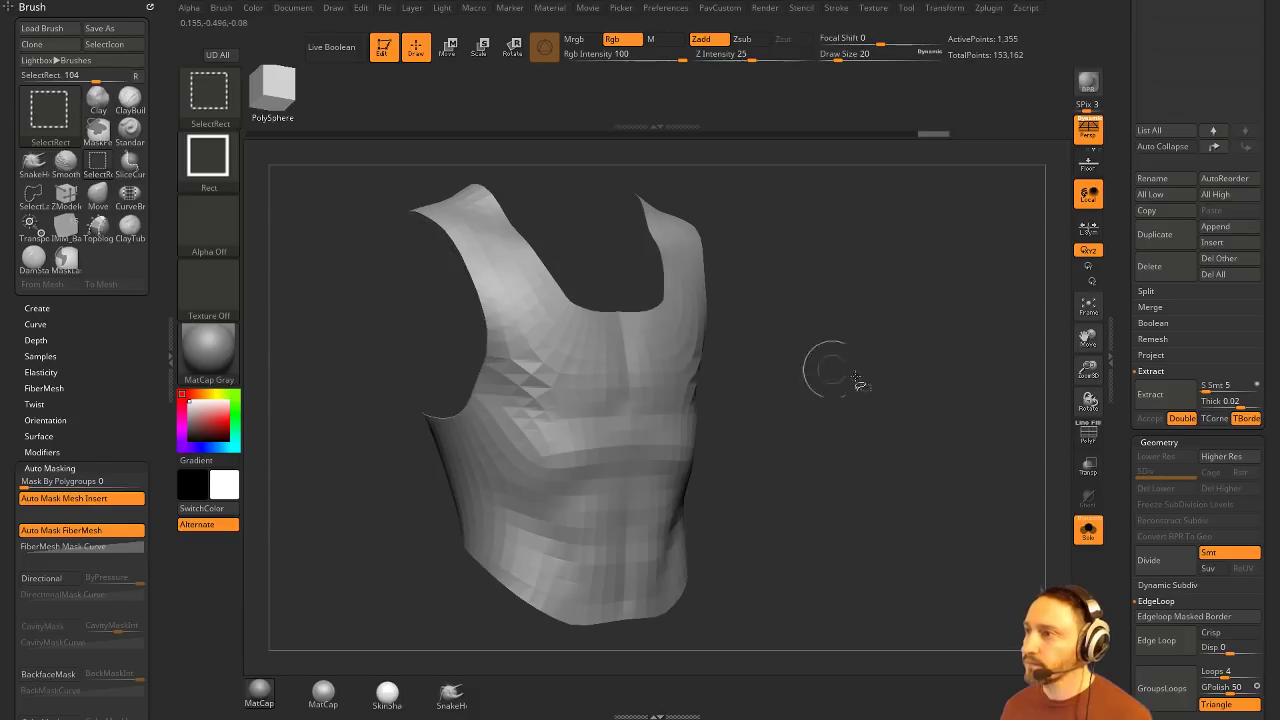
Step: Subdivide the torso shell once and project its isolated outer surface onto the body with ProjectAll
key(1)
drag(1126, 272, 1130, 696)
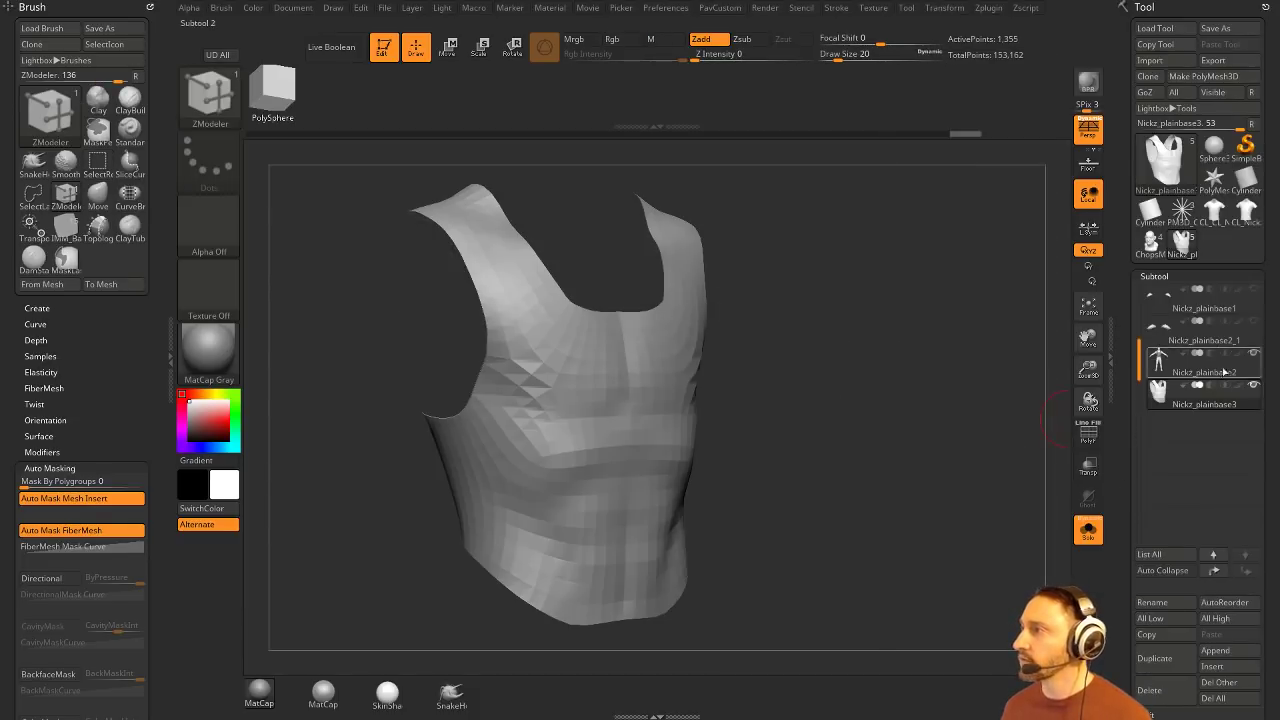
key(p)
key(ctrl+d)
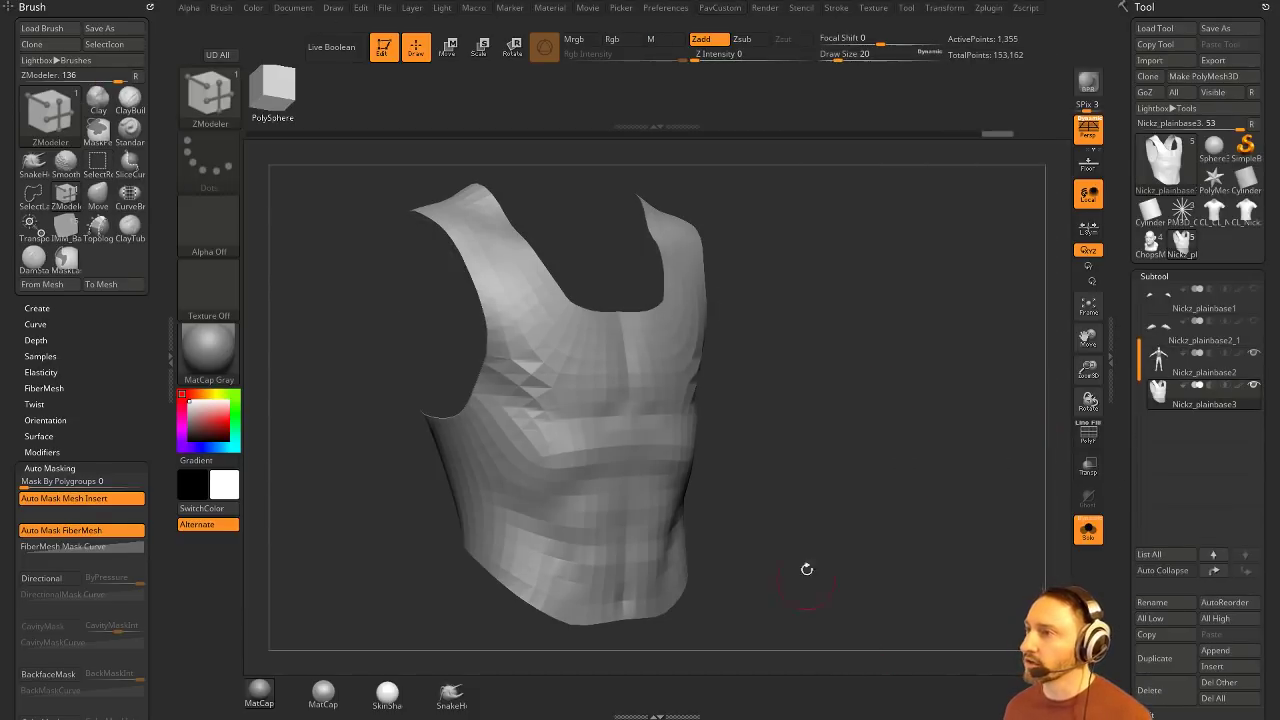
drag(814, 574, 940, 346)
ctrl+shift+click(684, 388)
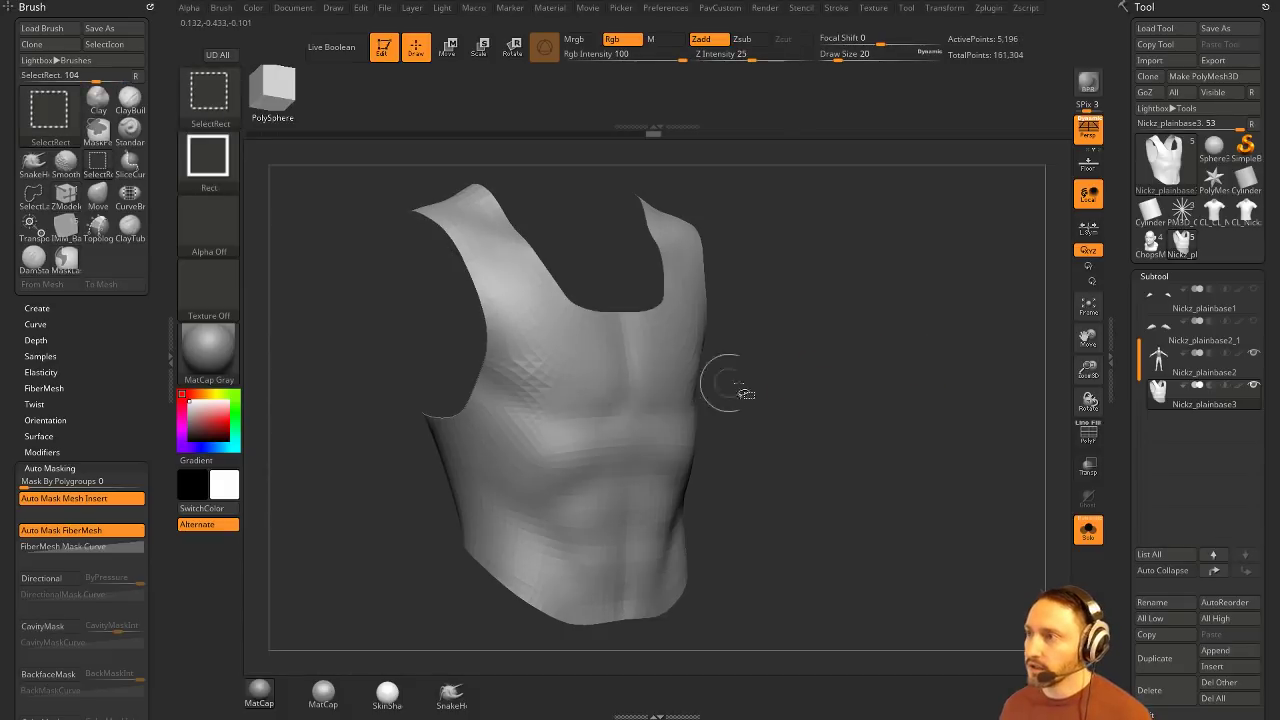
key(p)
click(828, 682)
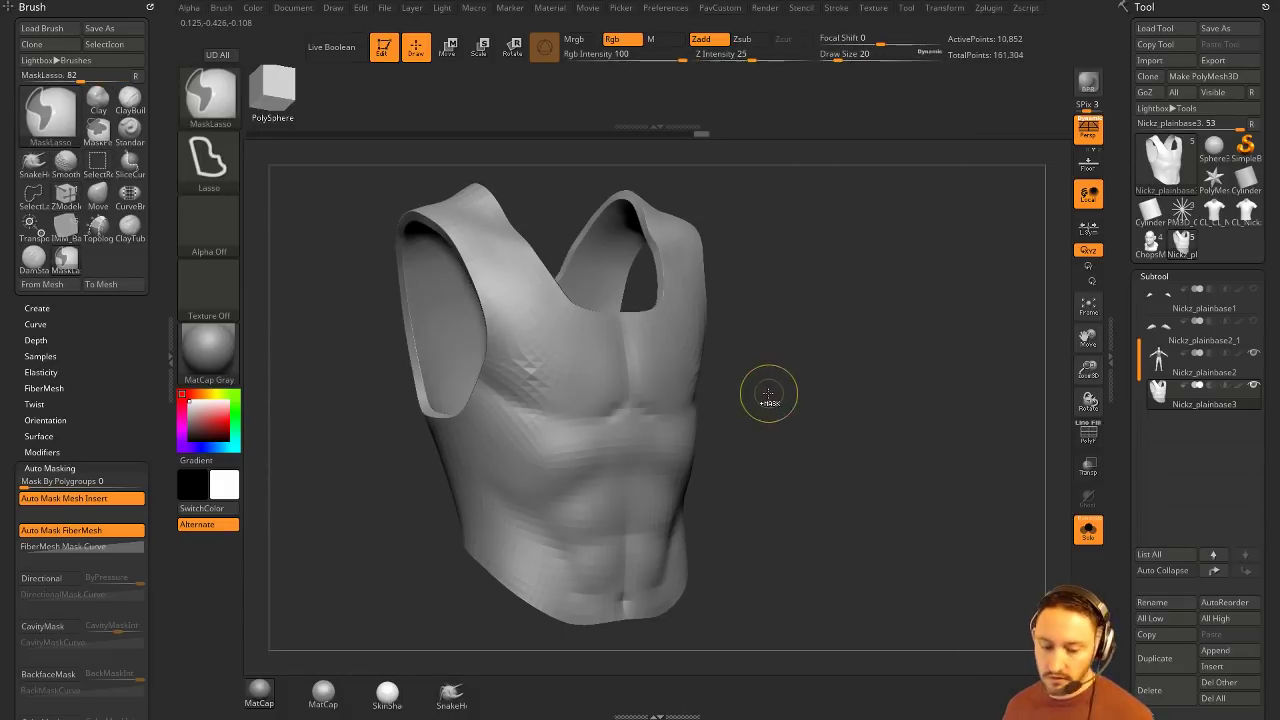
Step: Subdivide the shell up to level 4, projecting its outer surface onto the body at each level, and reveal the whole shell
key(p)
click(834, 684)
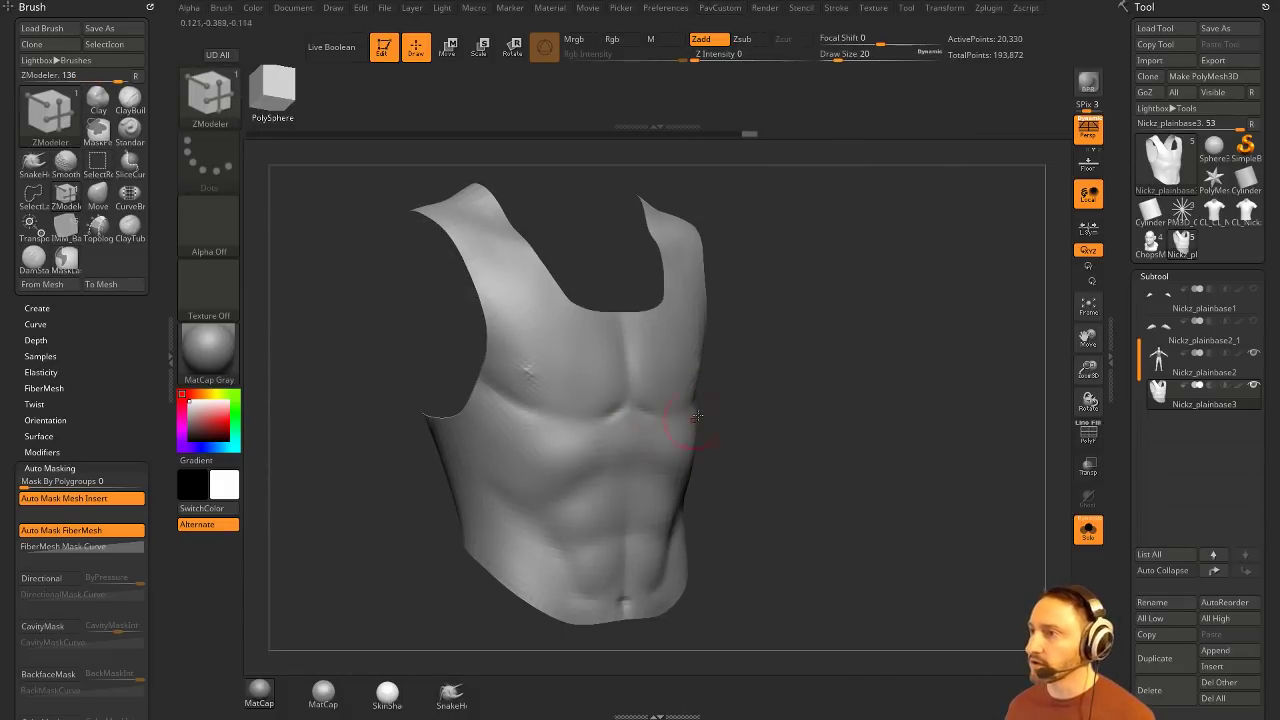
ctrl+shift+click(738, 381)
key(ctrl+d)
ctrl+shift+click(692, 412)
key(p)
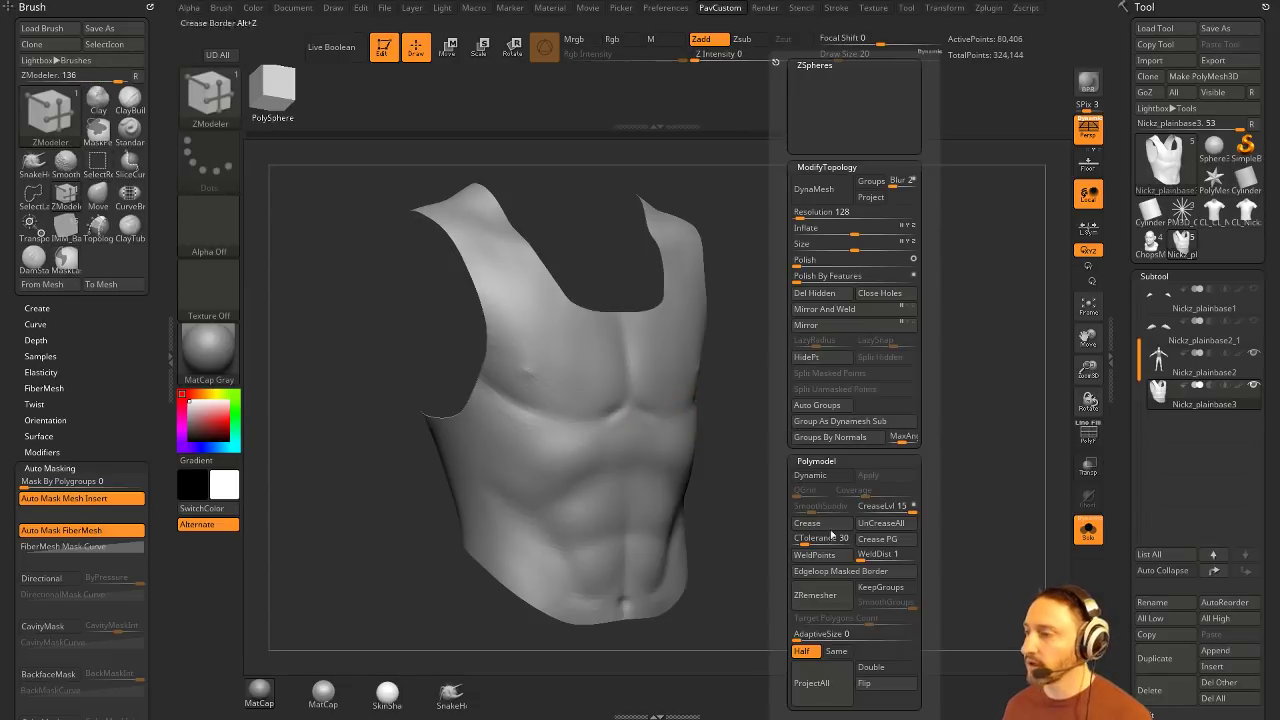
click(828, 684)
mouse_move(906, 415)
shift+mouse_down()
mouse_move(895, 420)
mouse_move(921, 432)
shift+mouse_up()
ctrl+shift+click(930, 420)
Step: Compare the projected shell at a low subdivision level and at level 4, and inspect its form from several angles
drag(1122, 513, 1177, 323)
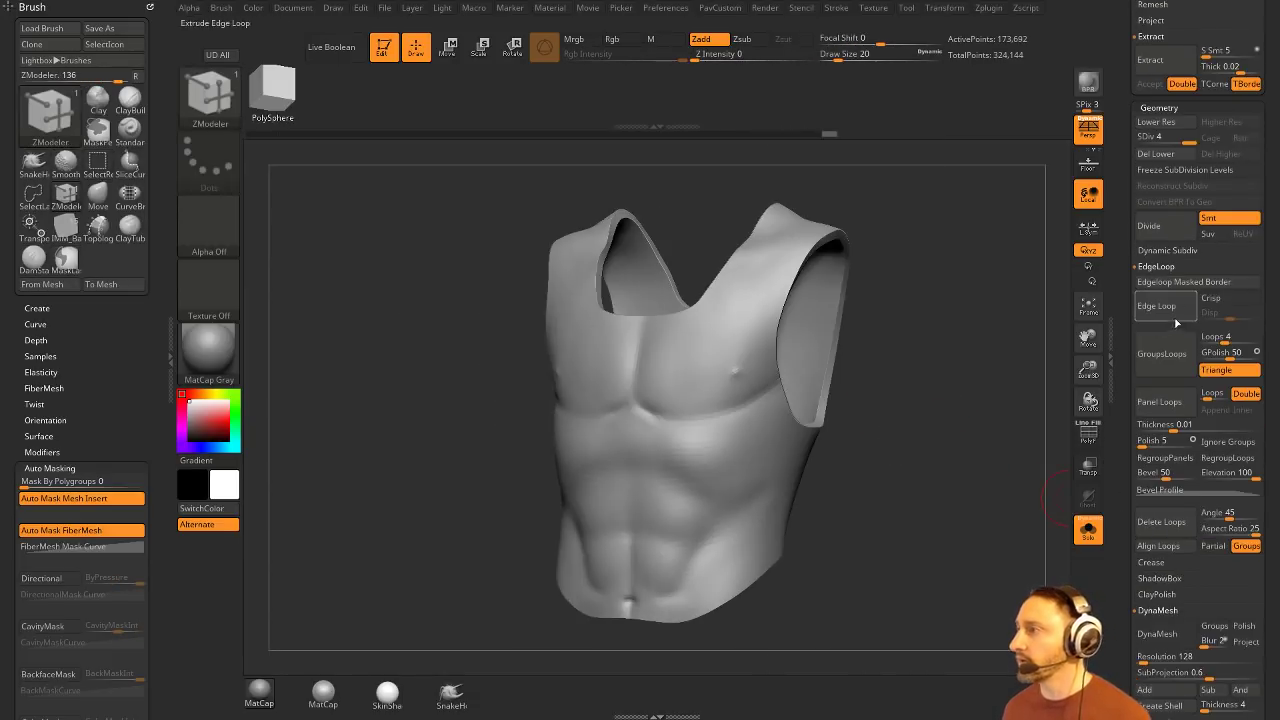
click(1148, 137)
click(1189, 138)
drag(952, 272, 985, 278)
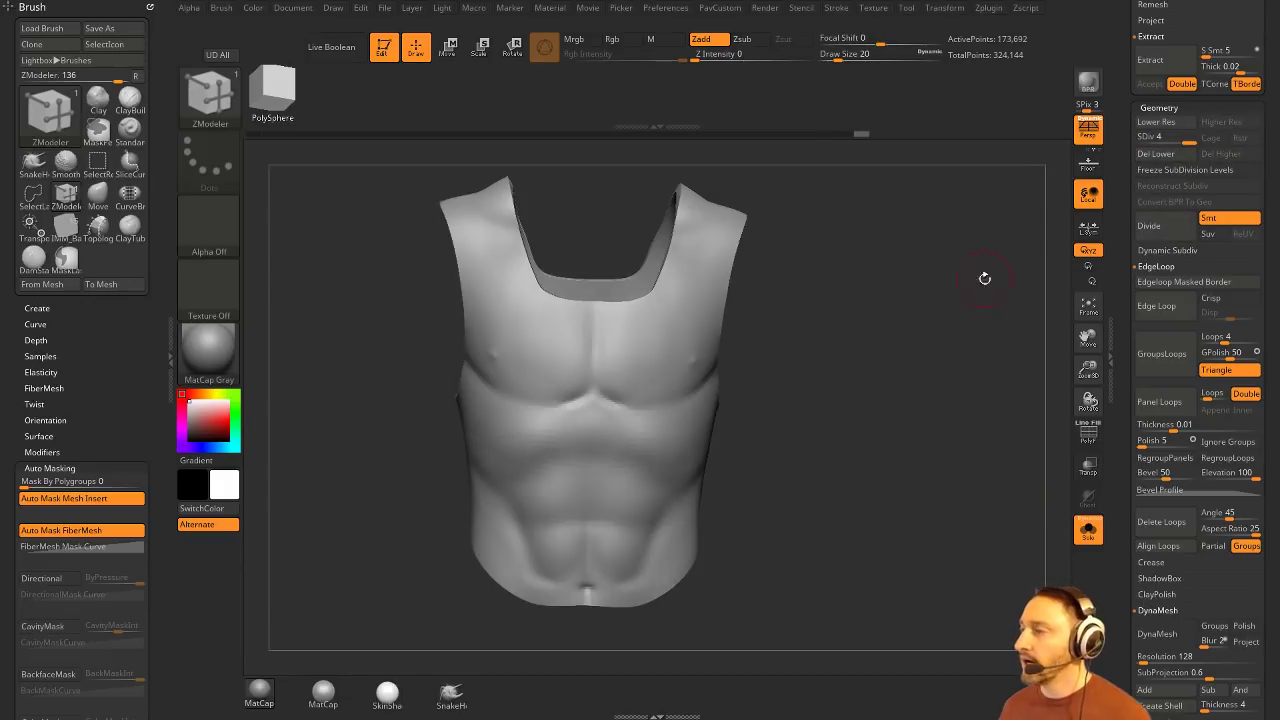
drag(1123, 283, 1109, 486)
drag(994, 458, 1033, 454)
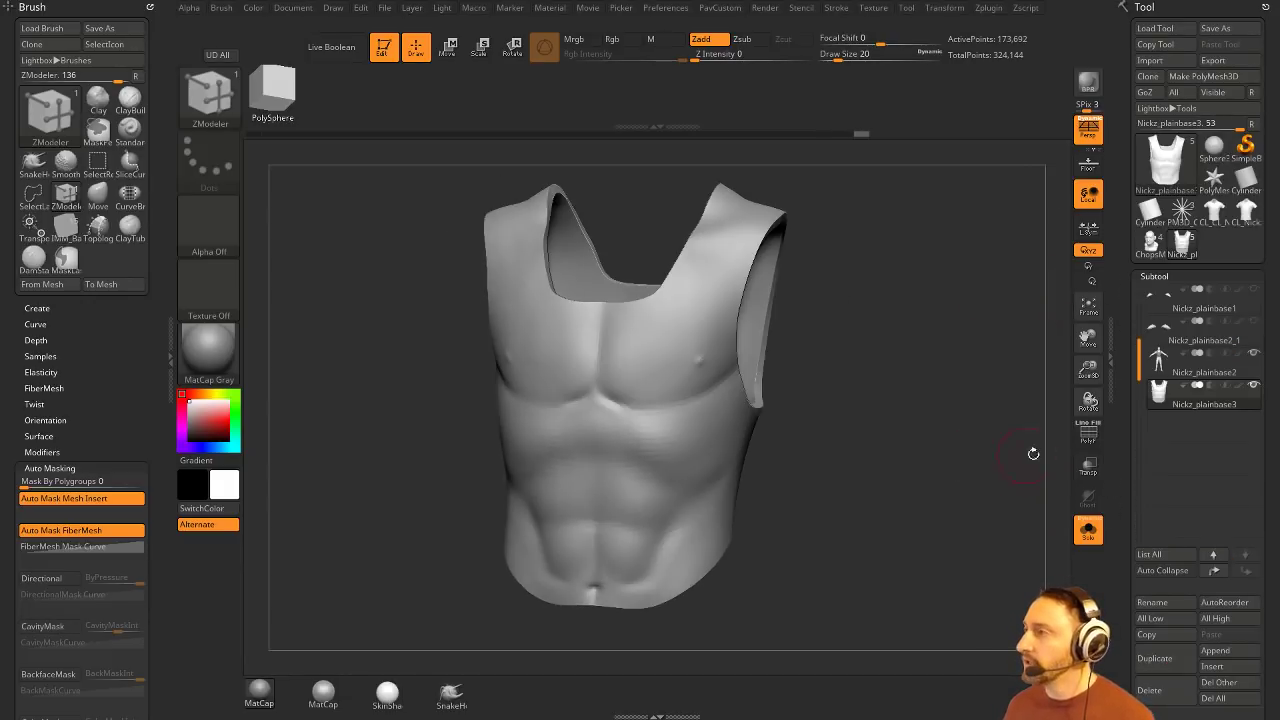
Step: Show the body again and scale the torso shell slightly in depth and width to sit outside the body
click(1088, 530)
drag(930, 304, 967, 272)
key(w)
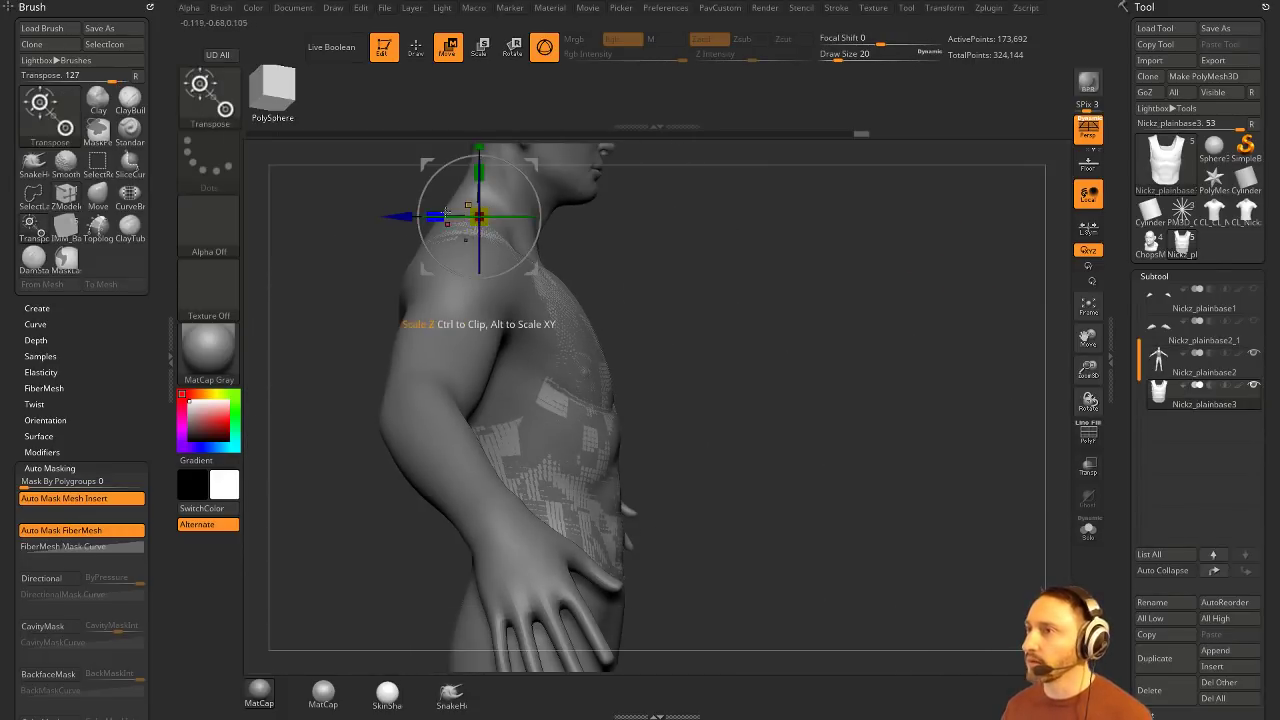
drag(445, 214, 434, 215)
shift+drag(694, 226, 630, 220)
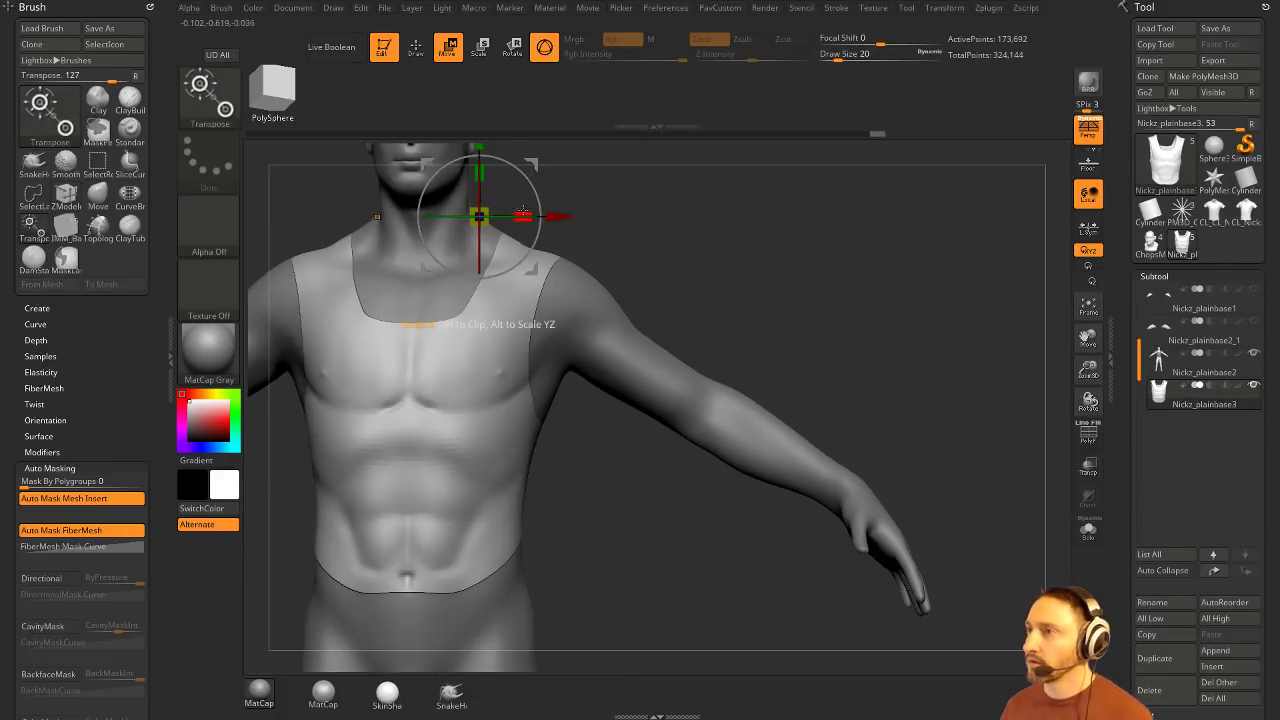
drag(523, 214, 530, 214)
Step: Pull the shell's underarm edge and waist side outward with the Move brush at draw size 128
key(q)
mouse_move(614, 197)
alt+mouse_down()
mouse_move(857, 234)
mouse_move(720, 236)
alt+mouse_up()
key(s)
drag(552, 318, 577, 318)
key(b)
key(m)
key(v)
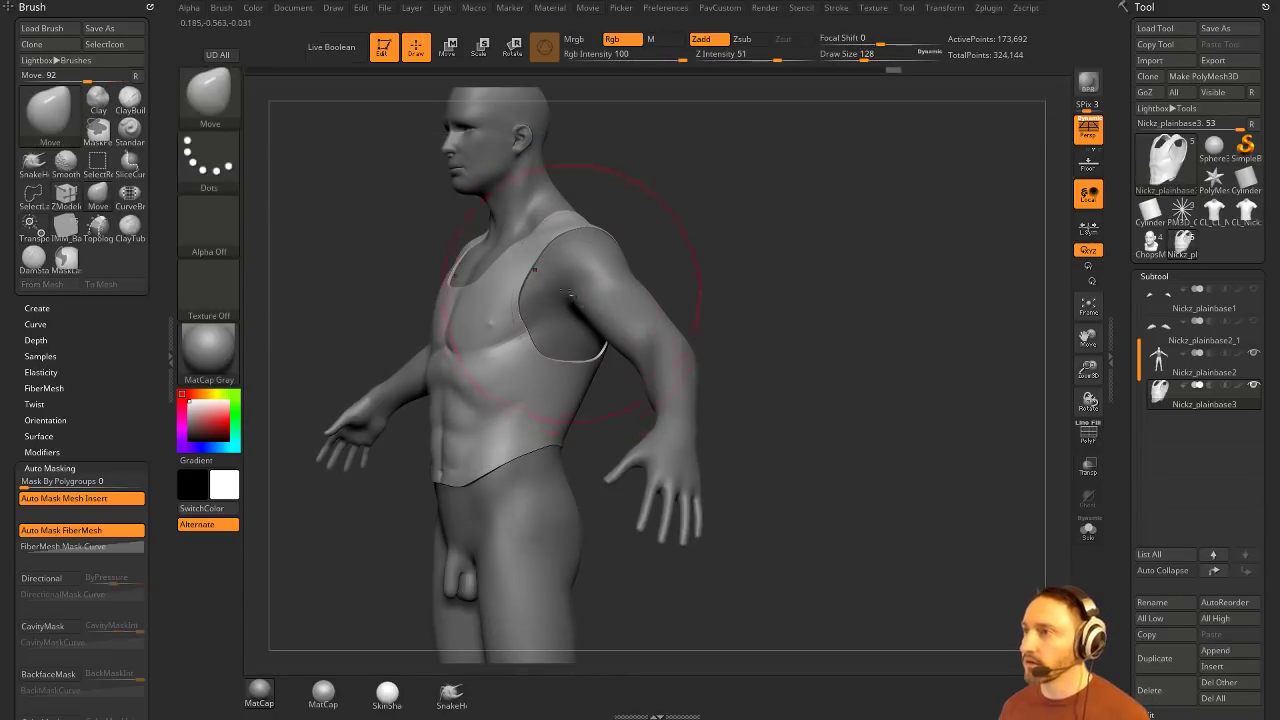
drag(571, 369, 577, 368)
drag(622, 420, 706, 424)
drag(552, 437, 558, 437)
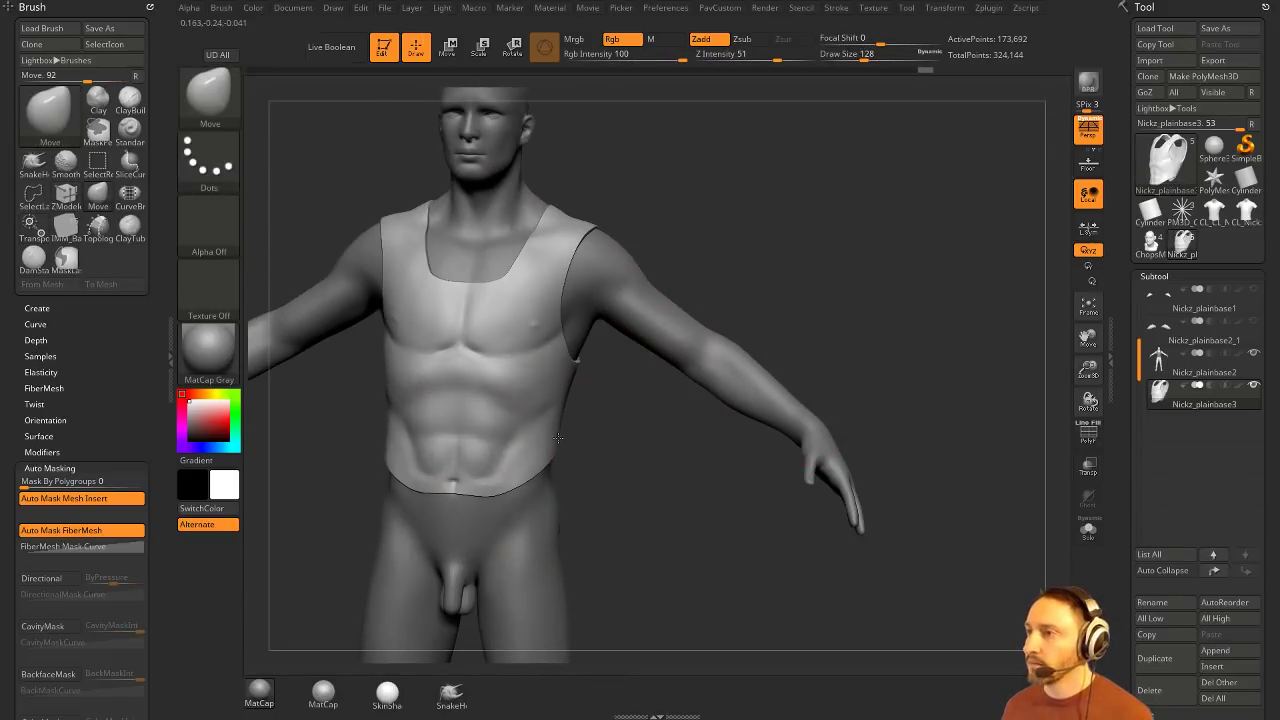
Step: Adjust the shell's front hem, shoulder edge and rear waist edge with the Move brush to follow the body
drag(499, 483, 500, 488)
drag(668, 440, 604, 426)
drag(572, 245, 565, 243)
drag(772, 268, 677, 260)
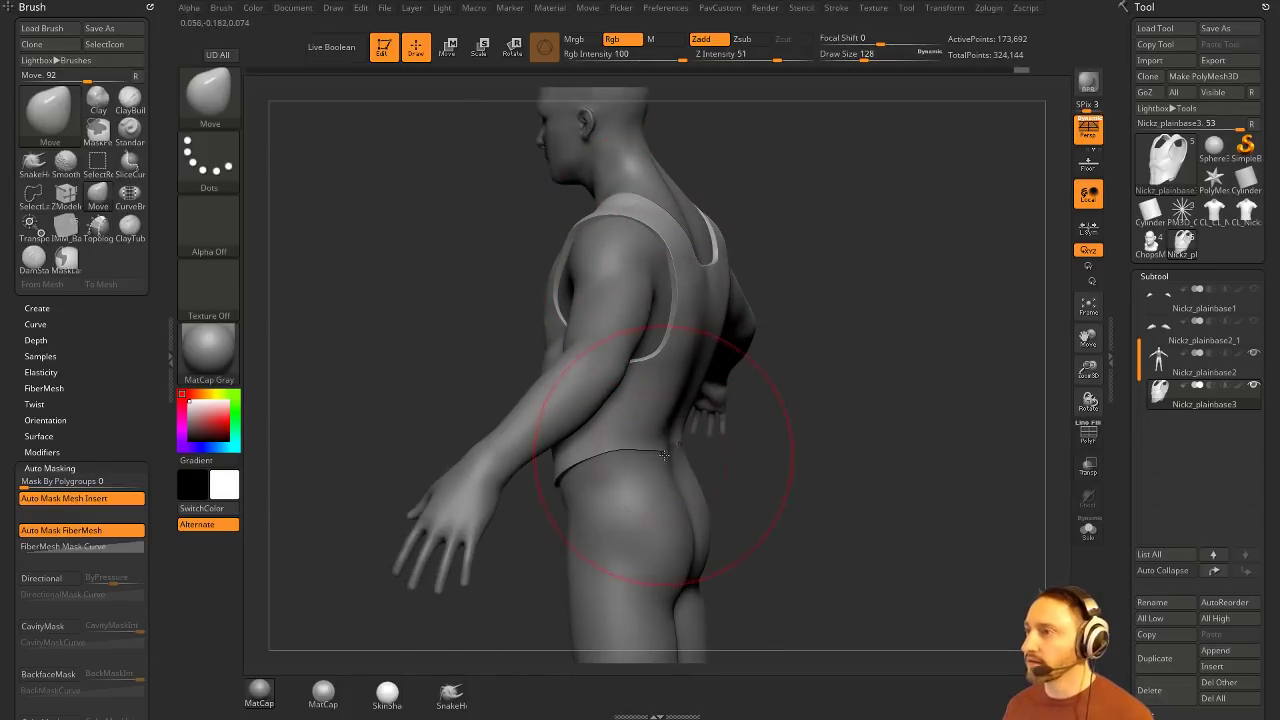
mouse_move(664, 455)
mouse_down()
mouse_move(676, 452)
mouse_move(633, 448)
mouse_up()
Step: Switch to the Standard brush and check the shell's fit on the body from the front and an angle
key(s)
drag(800, 378, 871, 376)
key(b)
key(s)
key(t)
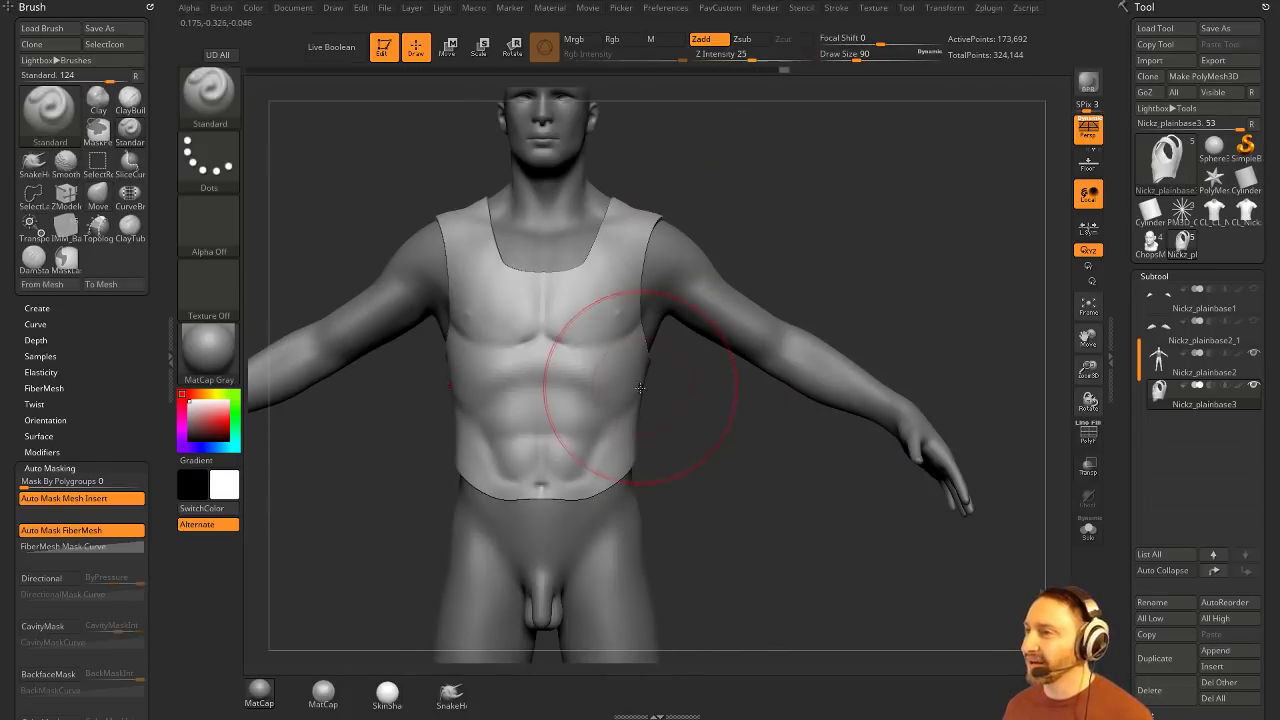
mouse_move(838, 276)
mouse_down()
mouse_move(882, 300)
mouse_move(848, 301)
mouse_move(886, 240)
mouse_move(920, 251)
mouse_move(783, 257)
mouse_up()
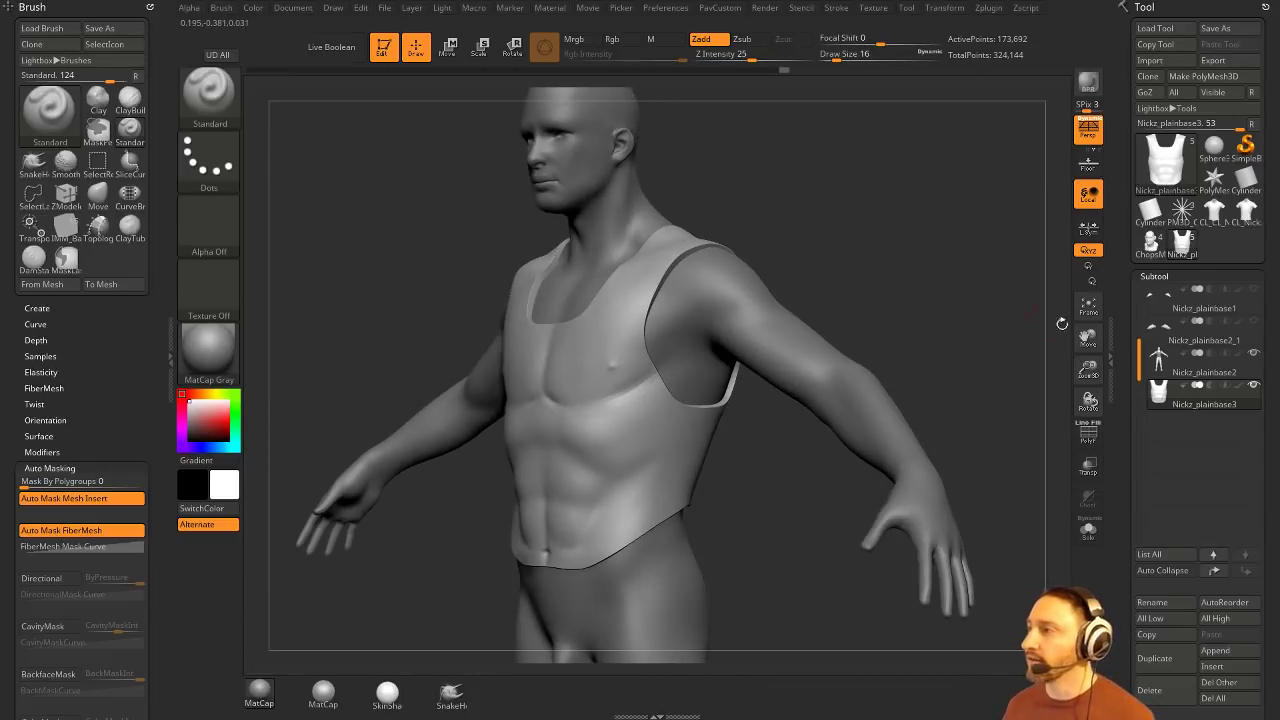
Step: Lower the torso shell to subdivision level 1 and display its polyframe
drag(1134, 420, 1147, 329)
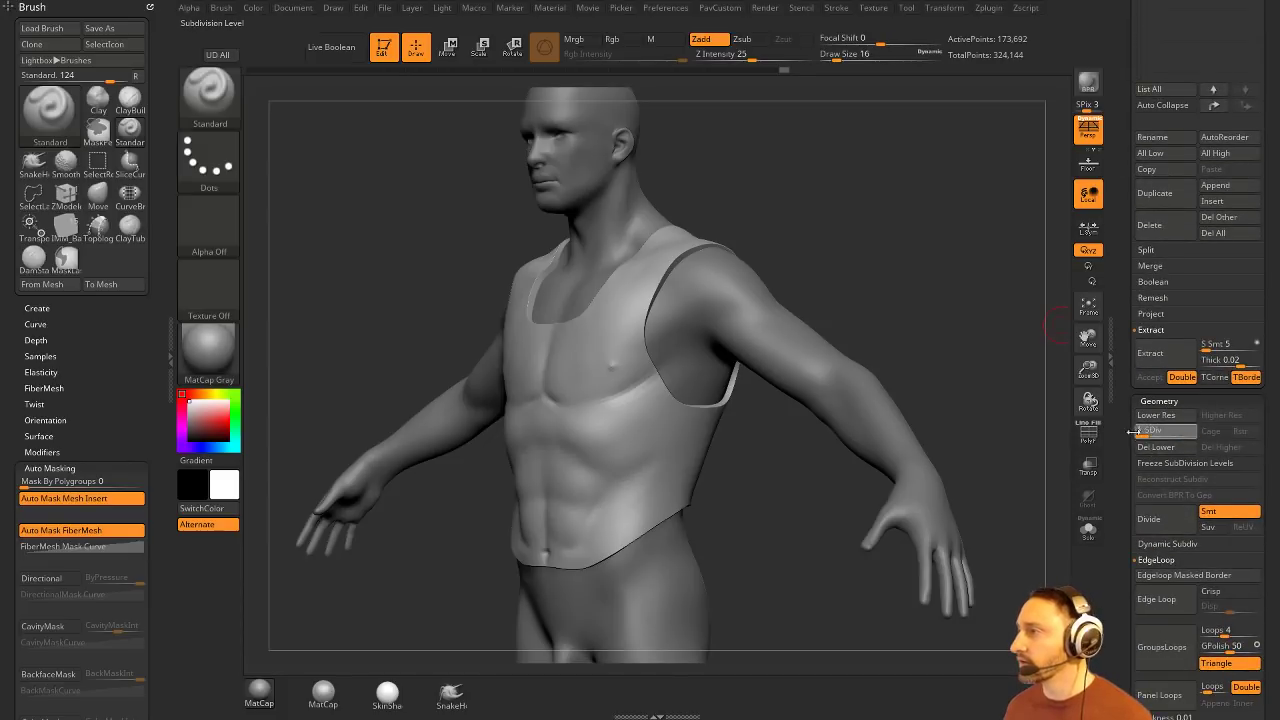
drag(1134, 432, 1129, 432)
alt+drag(998, 378, 1022, 418)
click(1088, 434)
drag(1014, 334, 938, 342)
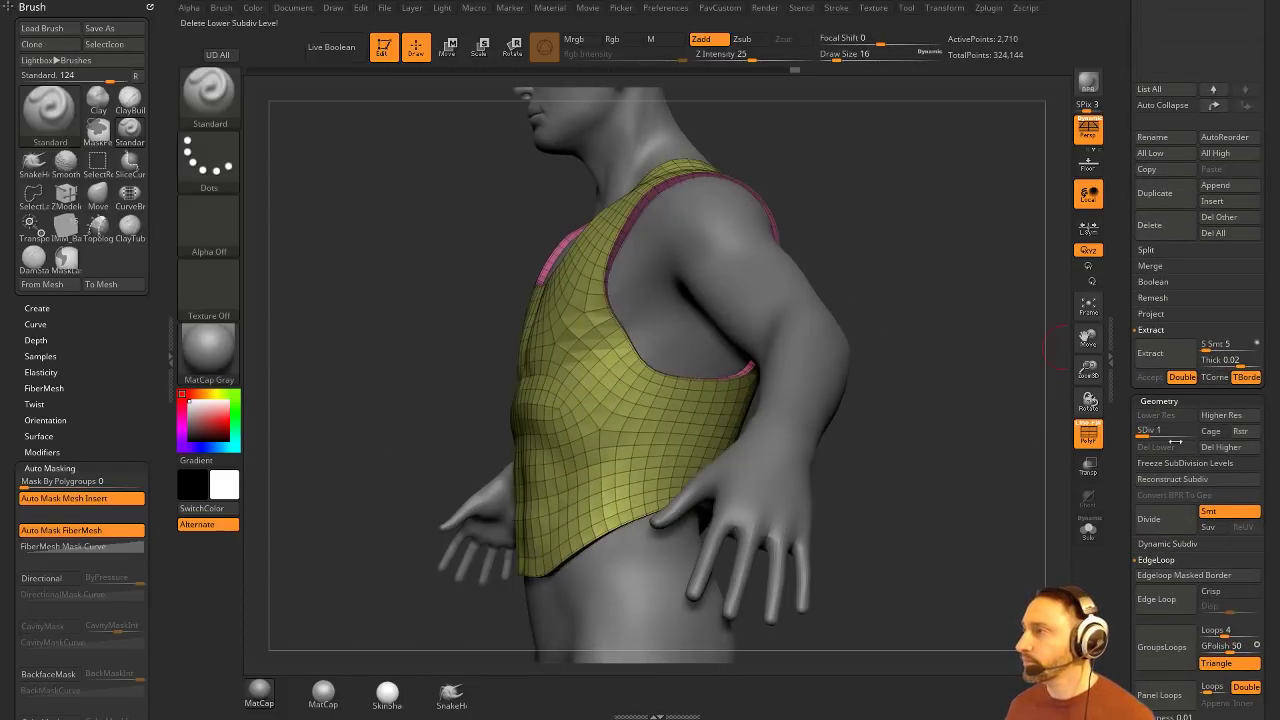
Step: Freeze the shell's subdivision levels, isolate it, and set the ZModeler edge action to PolyGroup
click(1177, 463)
click(1088, 530)
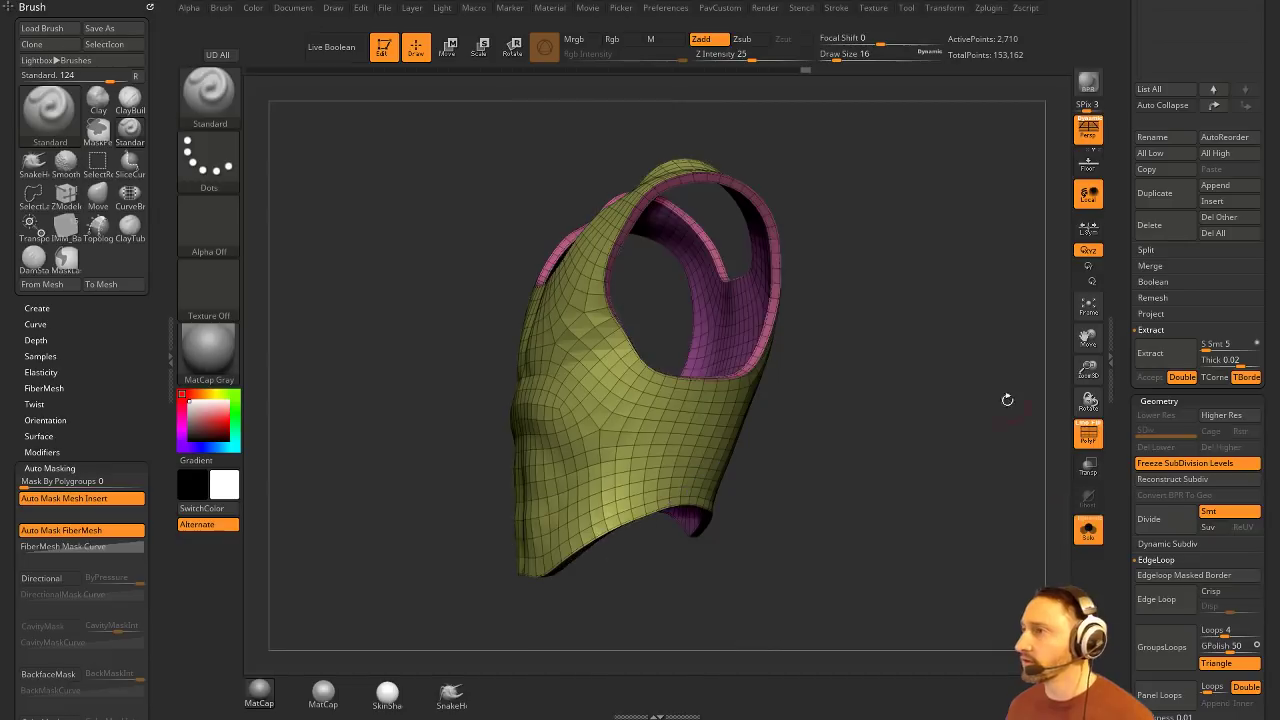
mouse_move(1006, 400)
mouse_down()
mouse_move(1014, 129)
mouse_move(990, 415)
mouse_move(966, 329)
mouse_move(883, 289)
mouse_up()
key(b)
key(z)
key(m)
key(space)
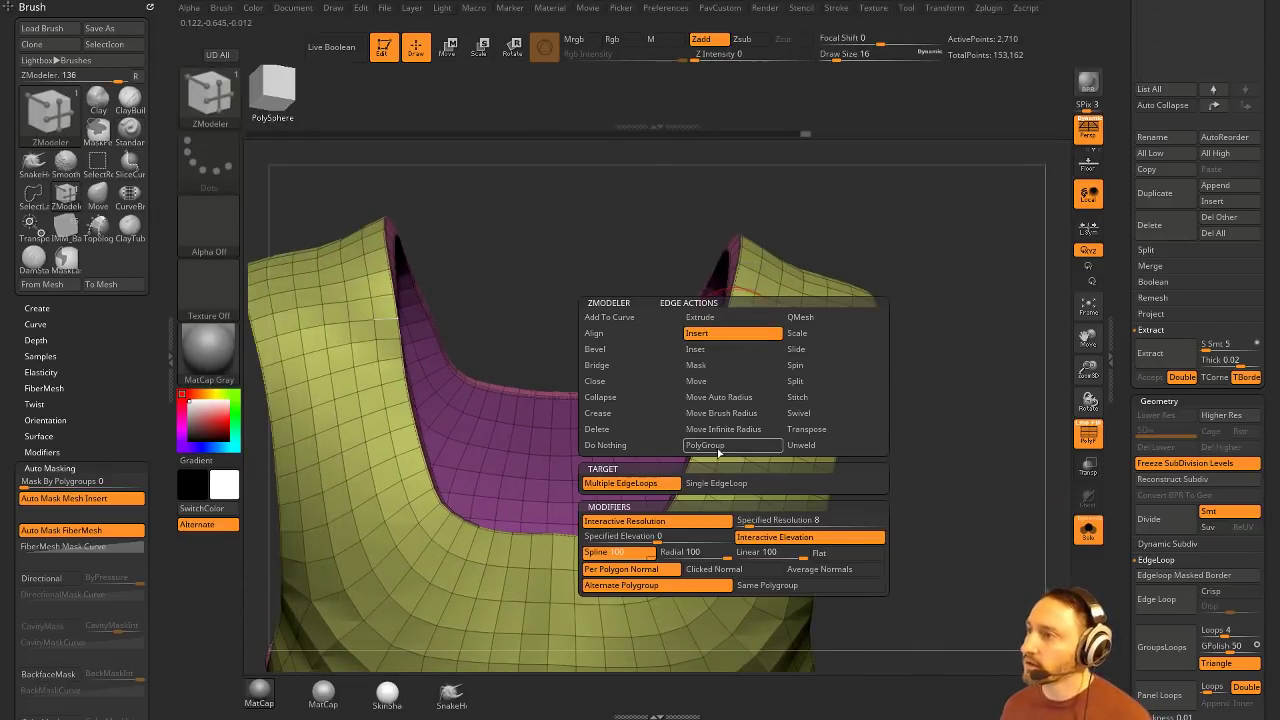
click(710, 447)
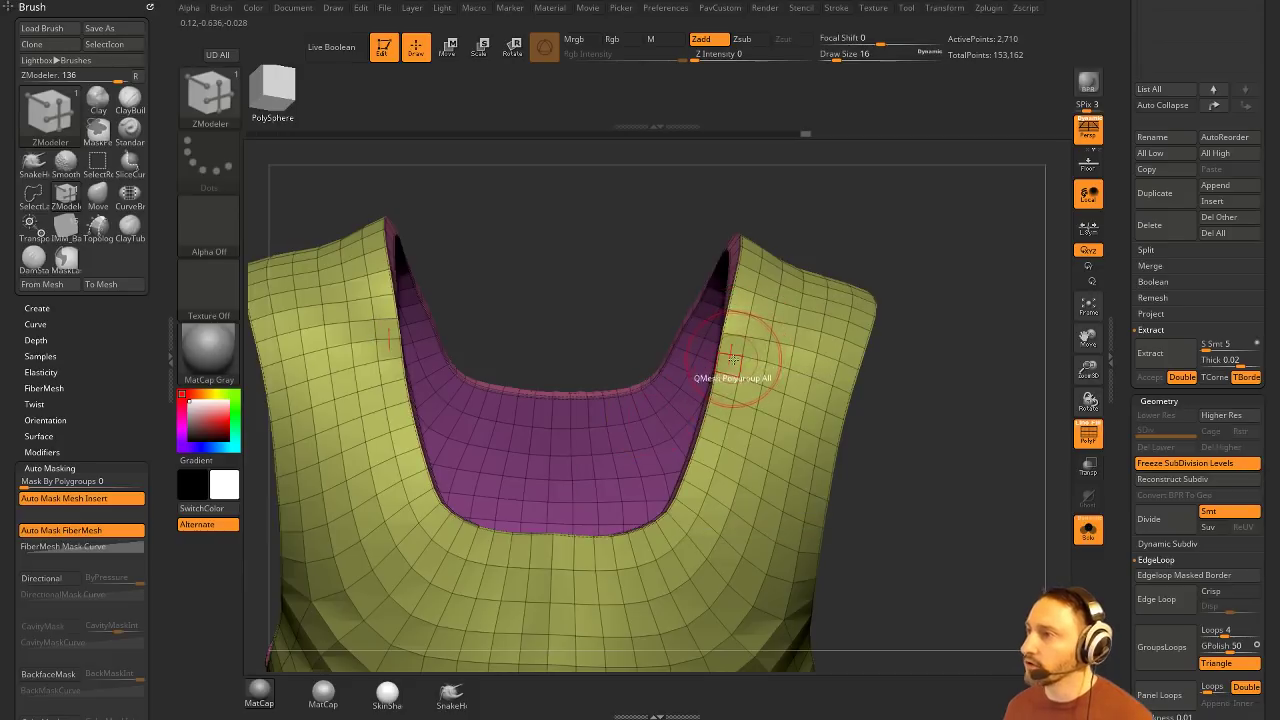
Step: Assign a new polygroup to the polyloop along the shell's neckline and change its group colour
click(735, 357)
click(735, 357)
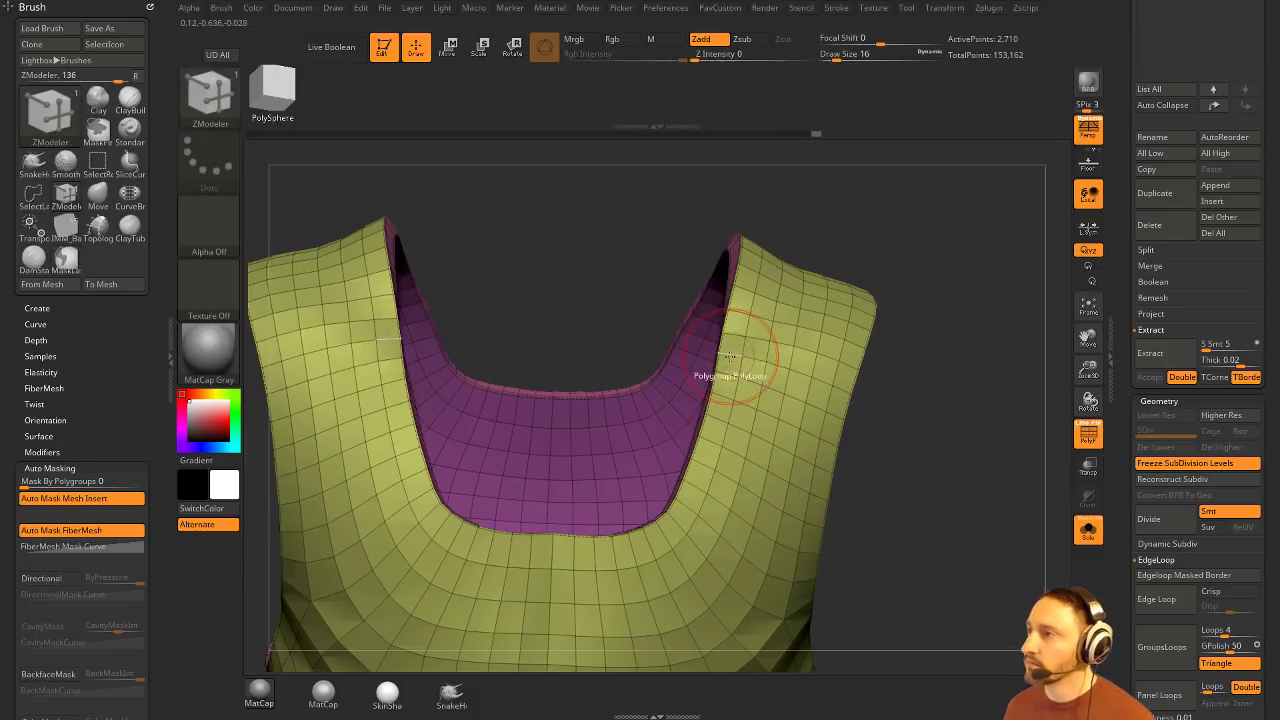
click(730, 355)
drag(944, 404, 843, 329)
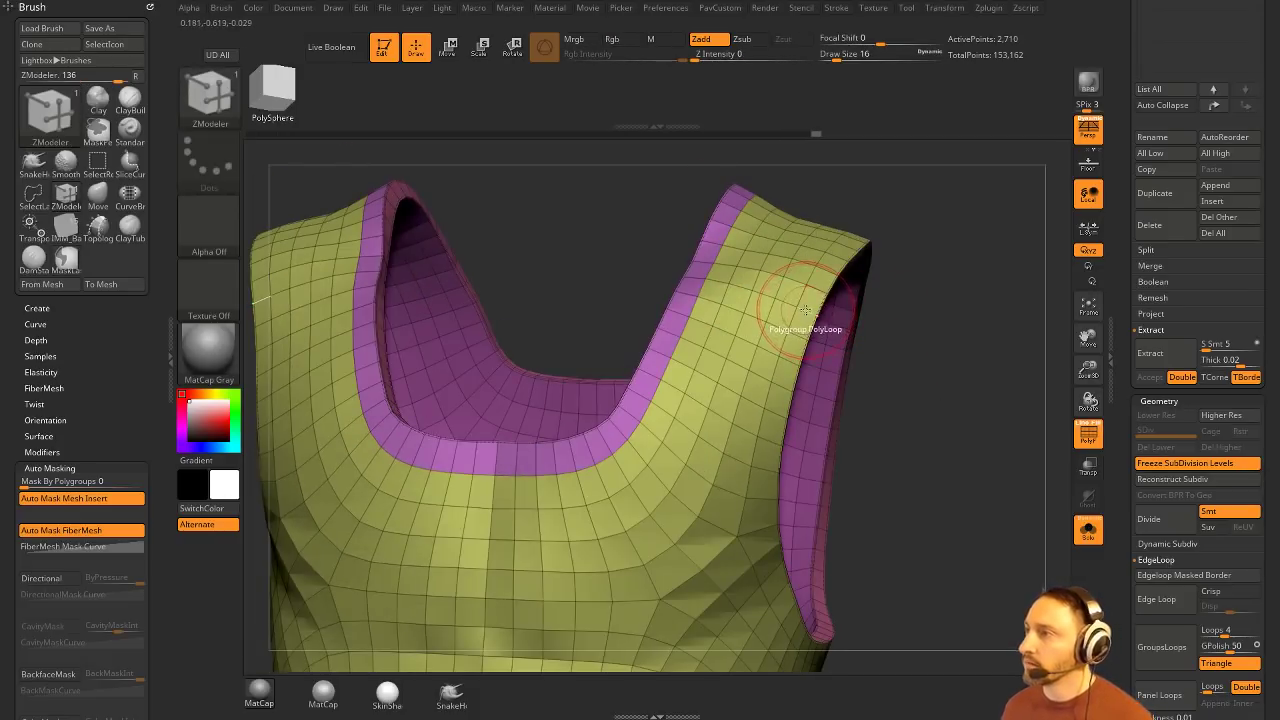
click(688, 291)
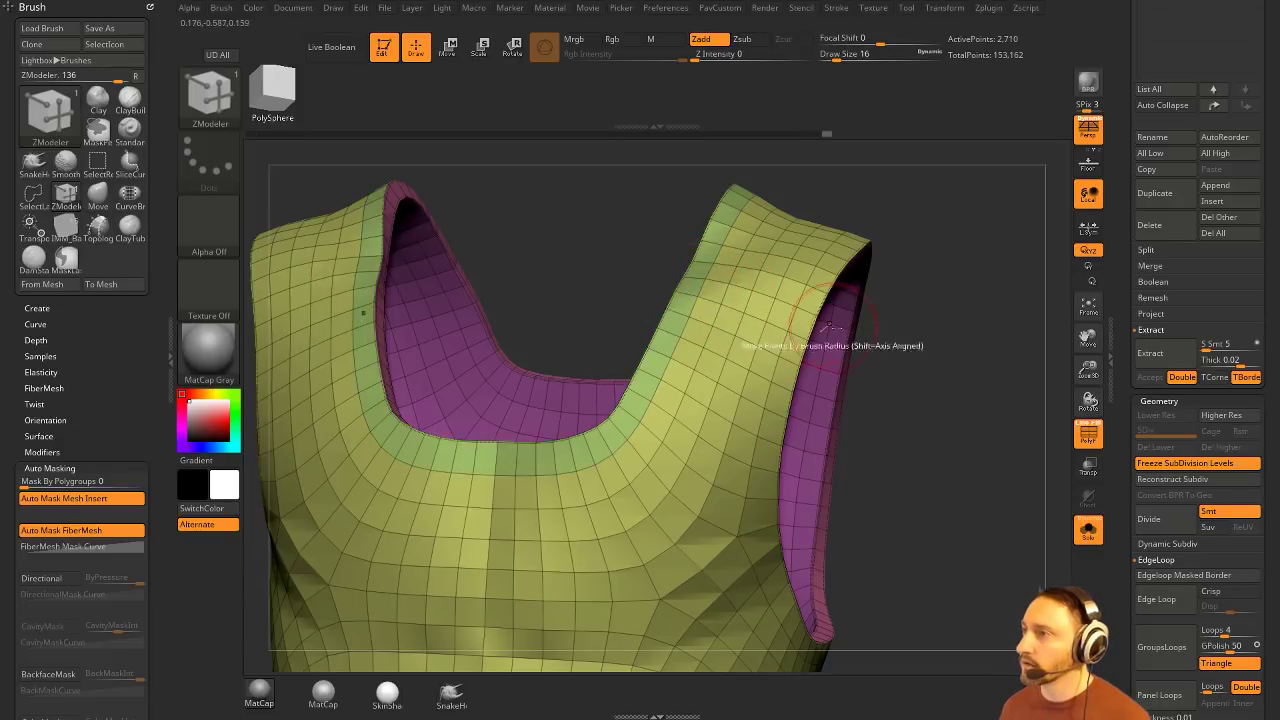
Step: Give the armhole and hem loops the neckline's polygroup and extrude these border bands outward with QMesh
alt+drag(895, 350, 903, 417)
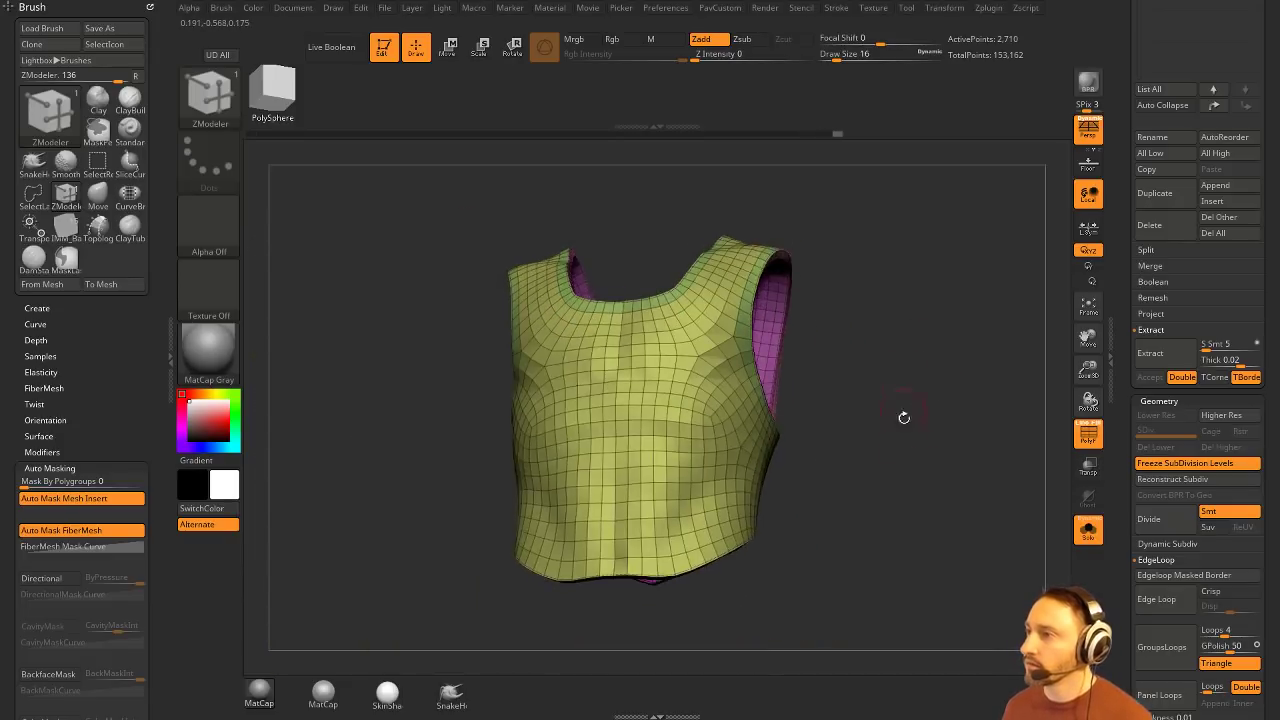
alt+drag(904, 289, 931, 431)
drag(928, 356, 815, 456)
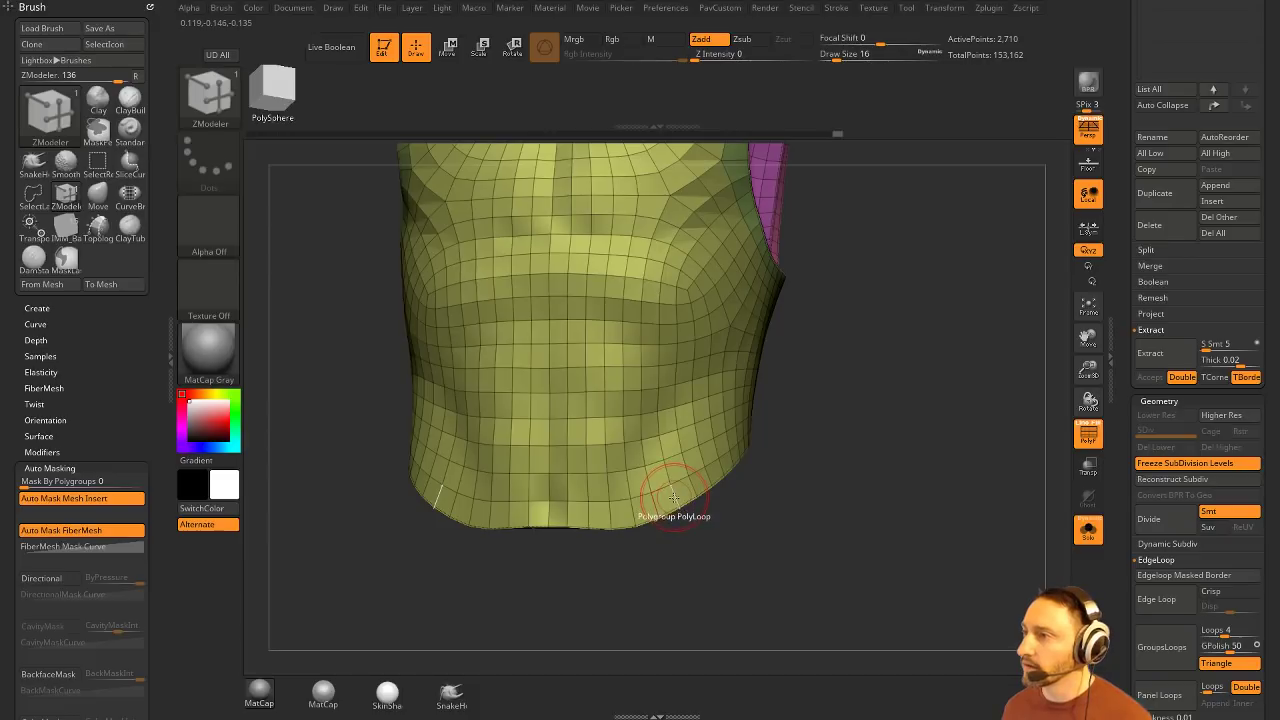
drag(929, 277, 886, 393)
key(space)
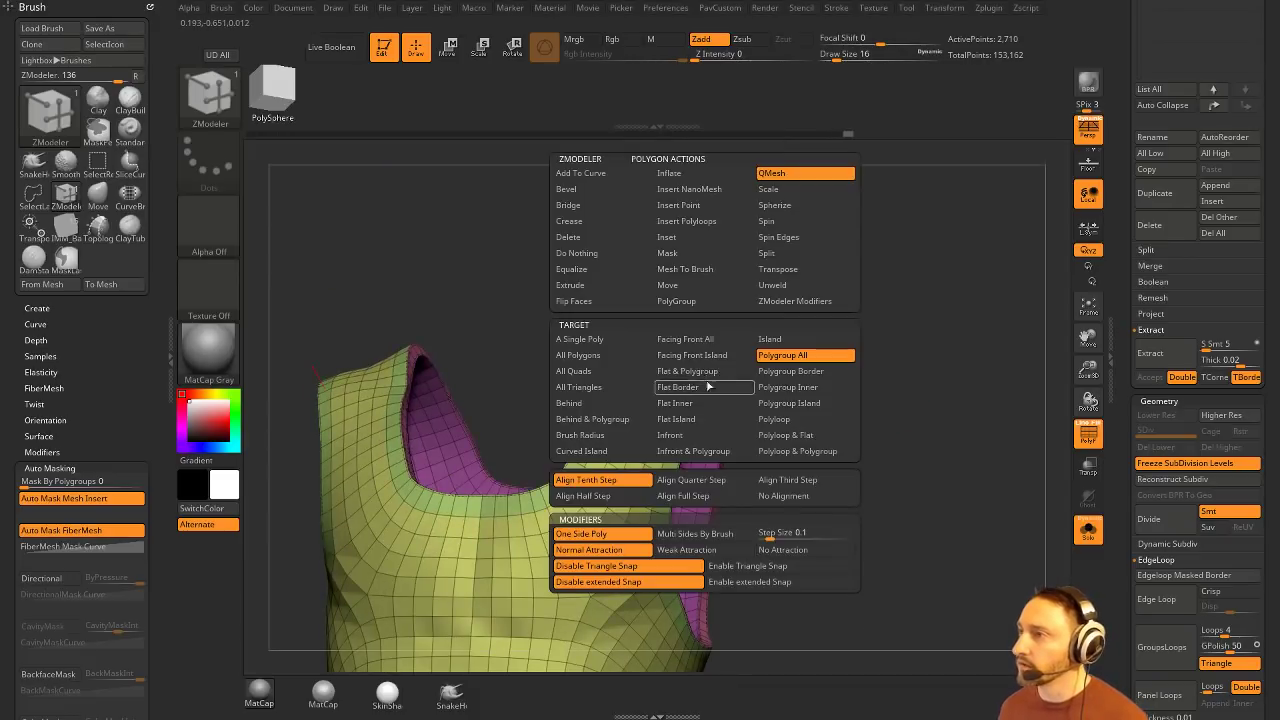
click(700, 394)
drag(700, 393, 703, 383)
drag(860, 395, 906, 409)
Step: Turn off Freeze SubDivision Levels and inspect the raised border trim without the polyframe
click(1190, 463)
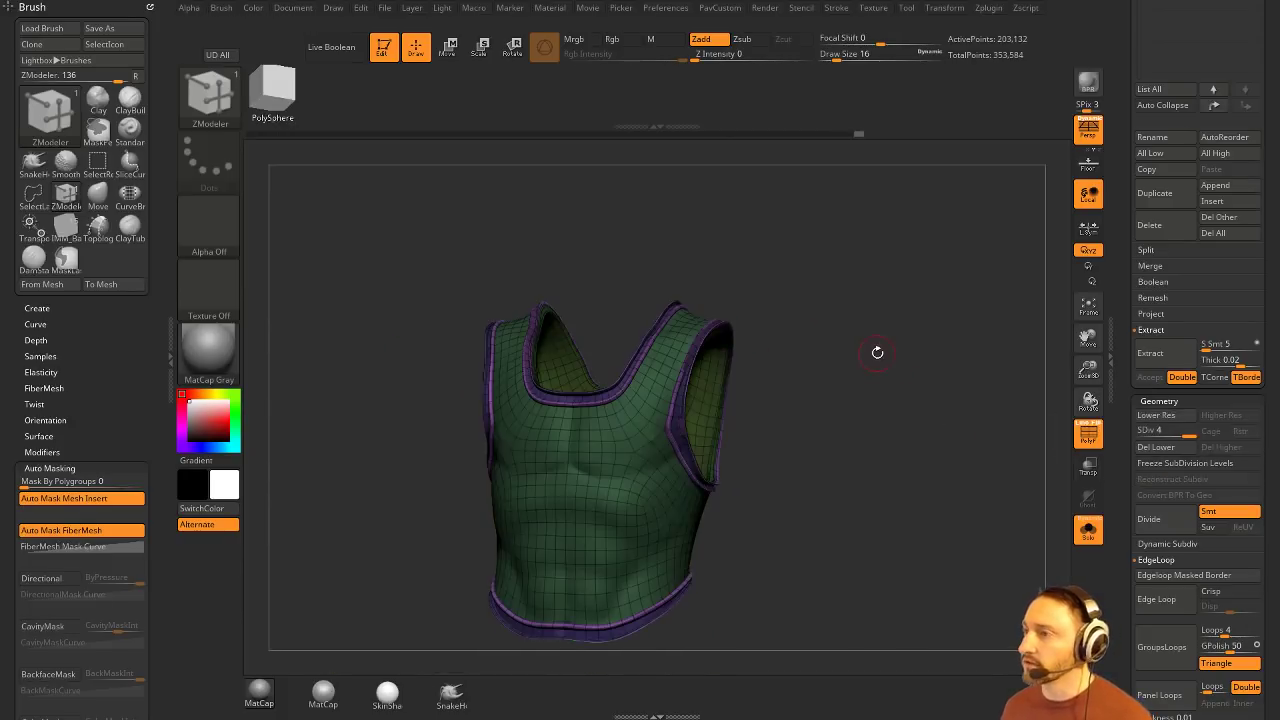
click(1088, 437)
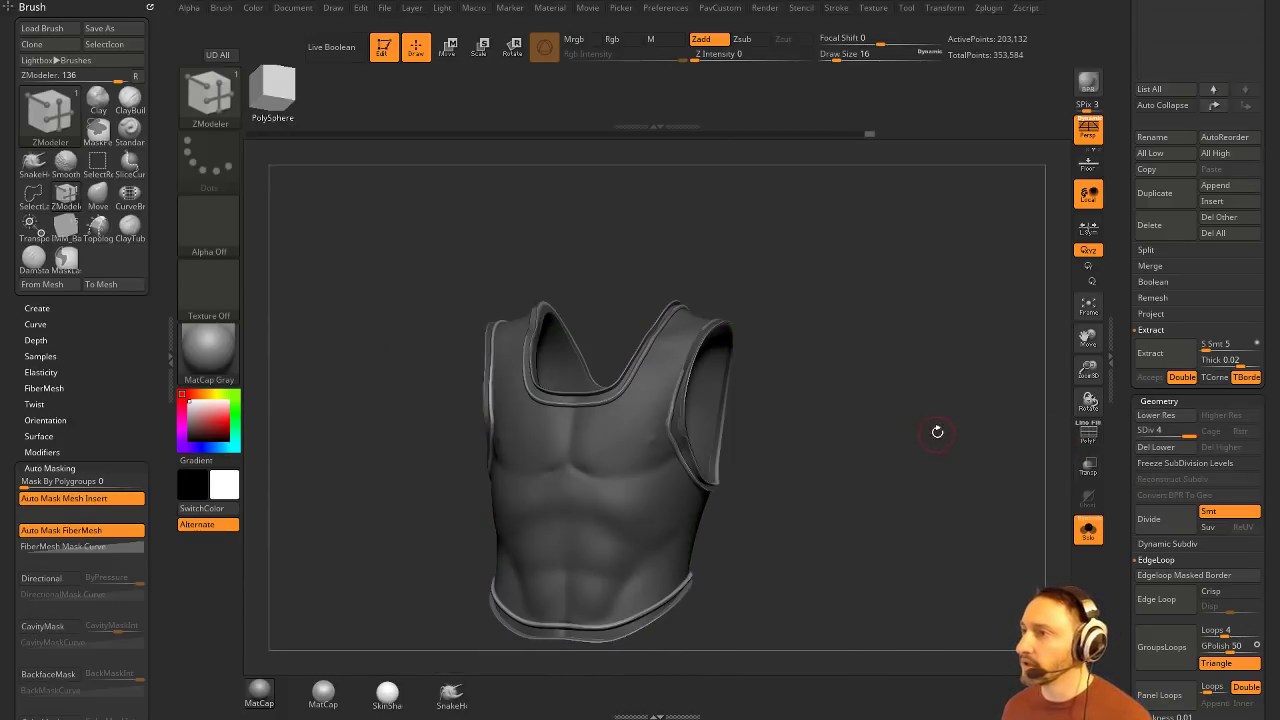
ctrl+drag(953, 388, 989, 448)
mouse_move(989, 448)
mouse_down()
mouse_move(915, 450)
mouse_move(985, 445)
mouse_up()
Step: Undo the border extrusion, its polygroups and the subdivision freeze on the shell
key(ctrl+z)
key(ctrl+z)
key(ctrl+z)
key(ctrl+z)
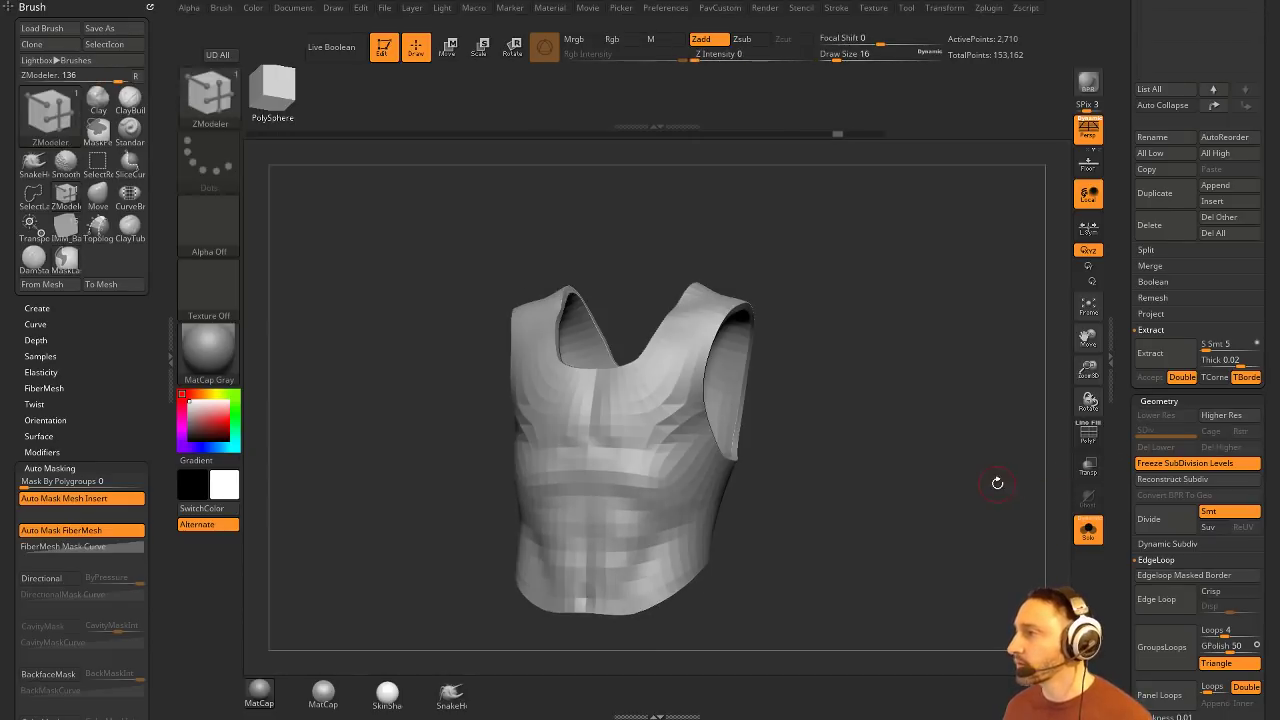
key(ctrl+z)
key(ctrl+z)
drag(976, 468, 1050, 447)
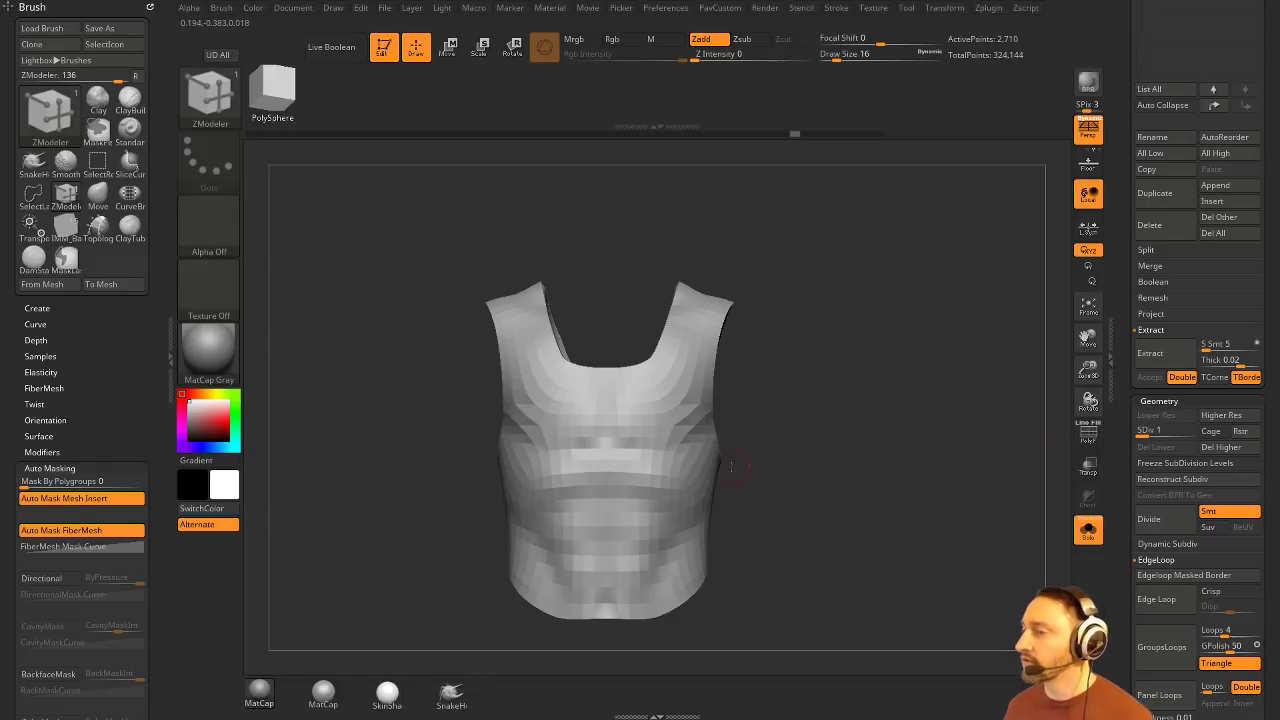
Step: Display the polyframe and delete the shell's higher subdivision levels
key(shift+f)
drag(1008, 440, 818, 438)
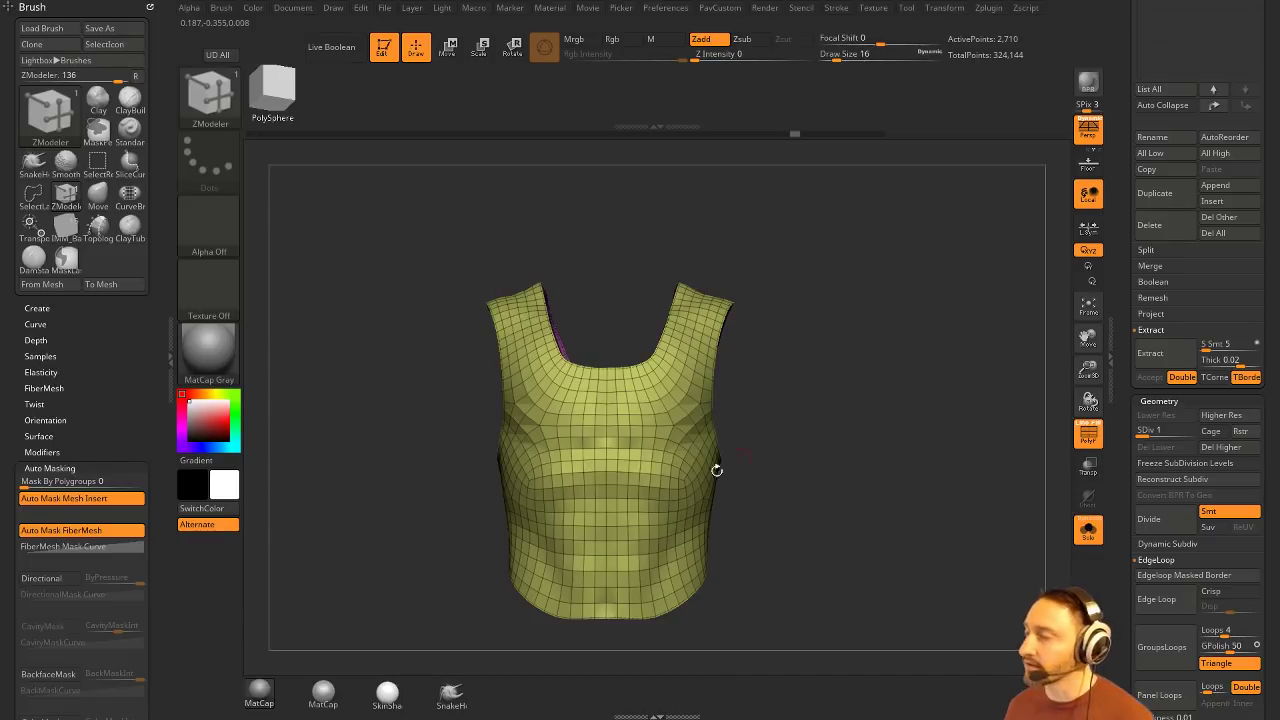
click(1221, 447)
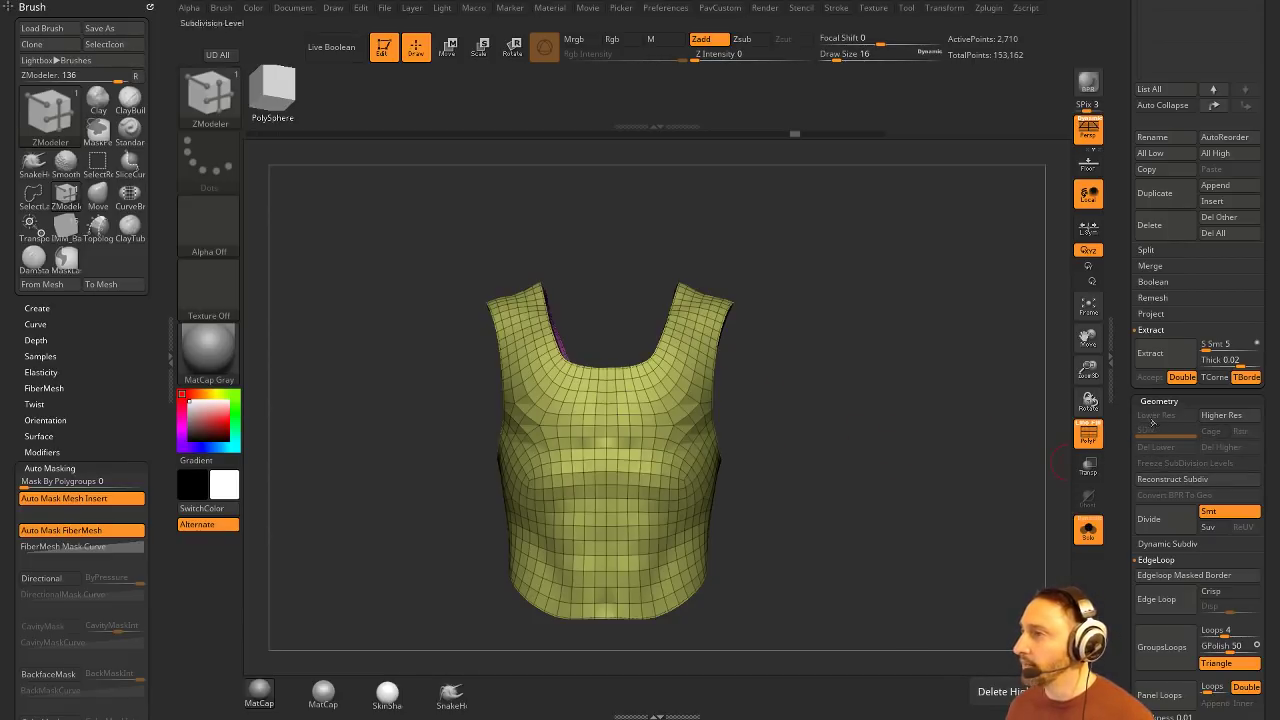
Step: Check the shell's rim against the body, and extrude the rim polygroup with QMesh around the neckline, armholes and hem
alt+drag(818, 350, 893, 468)
drag(893, 371, 638, 346)
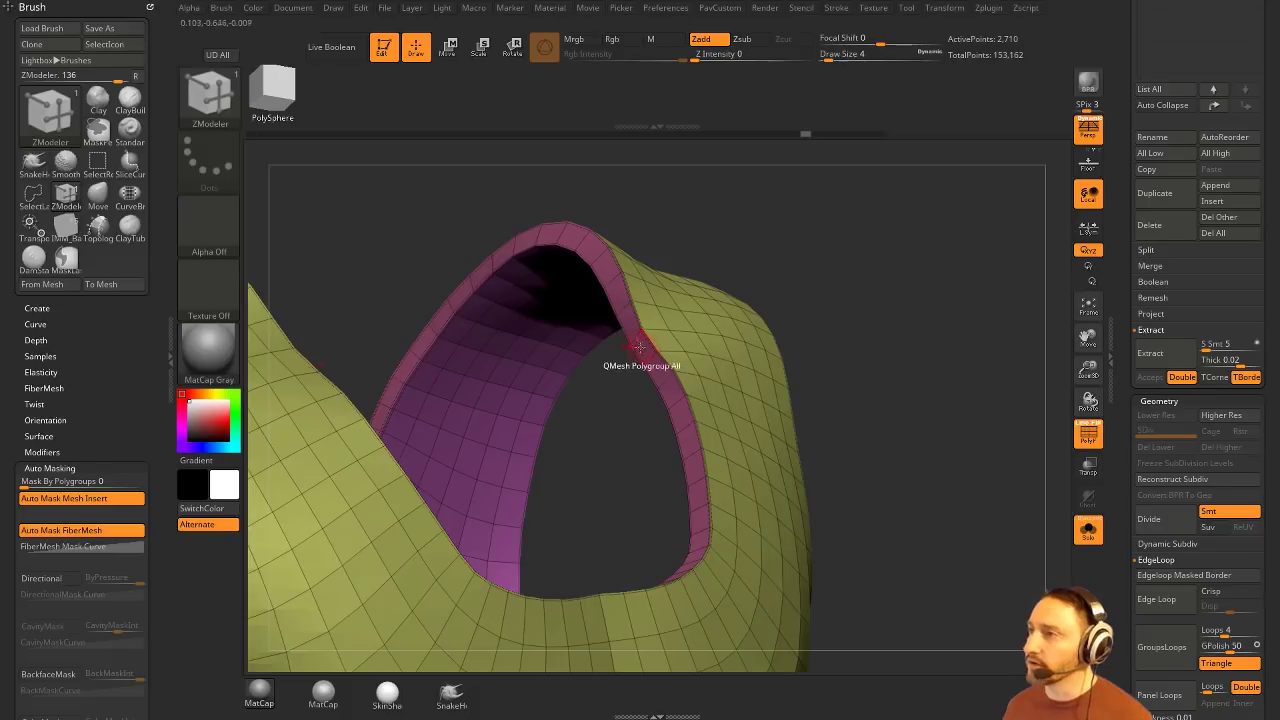
click(1088, 530)
drag(1020, 420, 1005, 382)
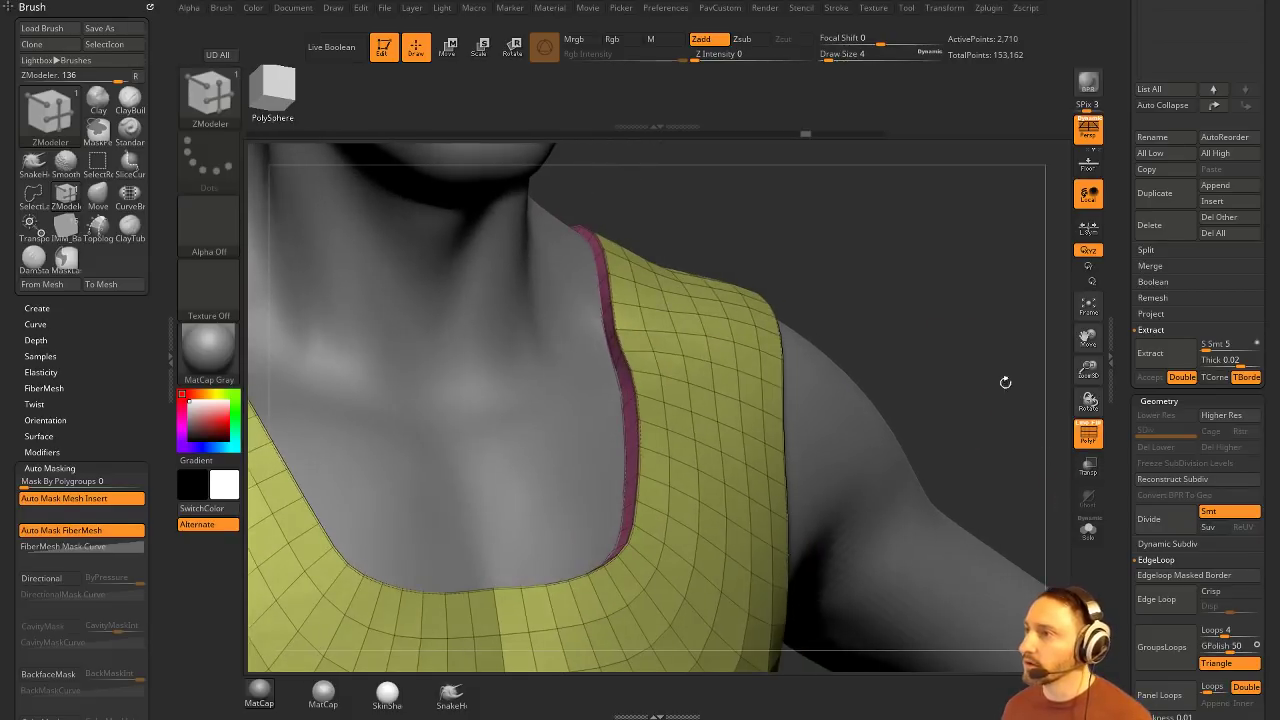
click(1087, 528)
key(space)
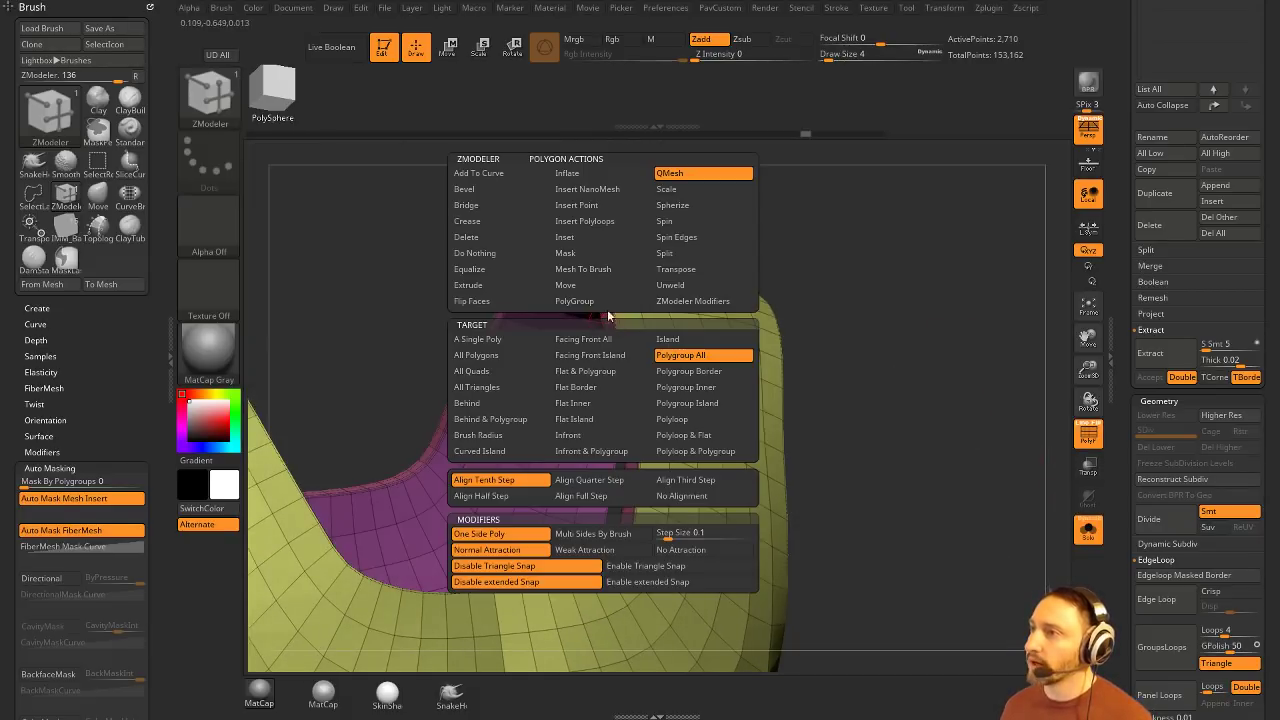
click(698, 373)
drag(573, 360, 618, 328)
alt+drag(888, 270, 991, 452)
Step: Preview the shell with dynamic subdivision and inspect the smoothed trim around the neckline and armholes
key(space)
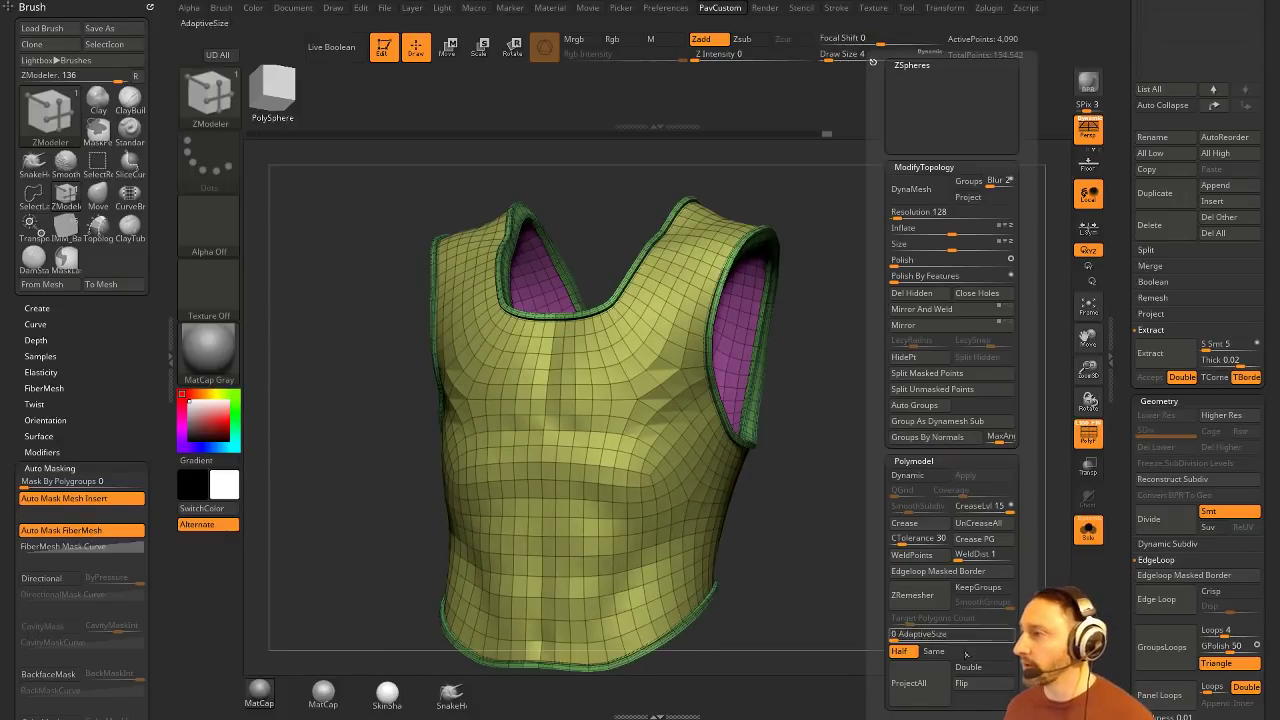
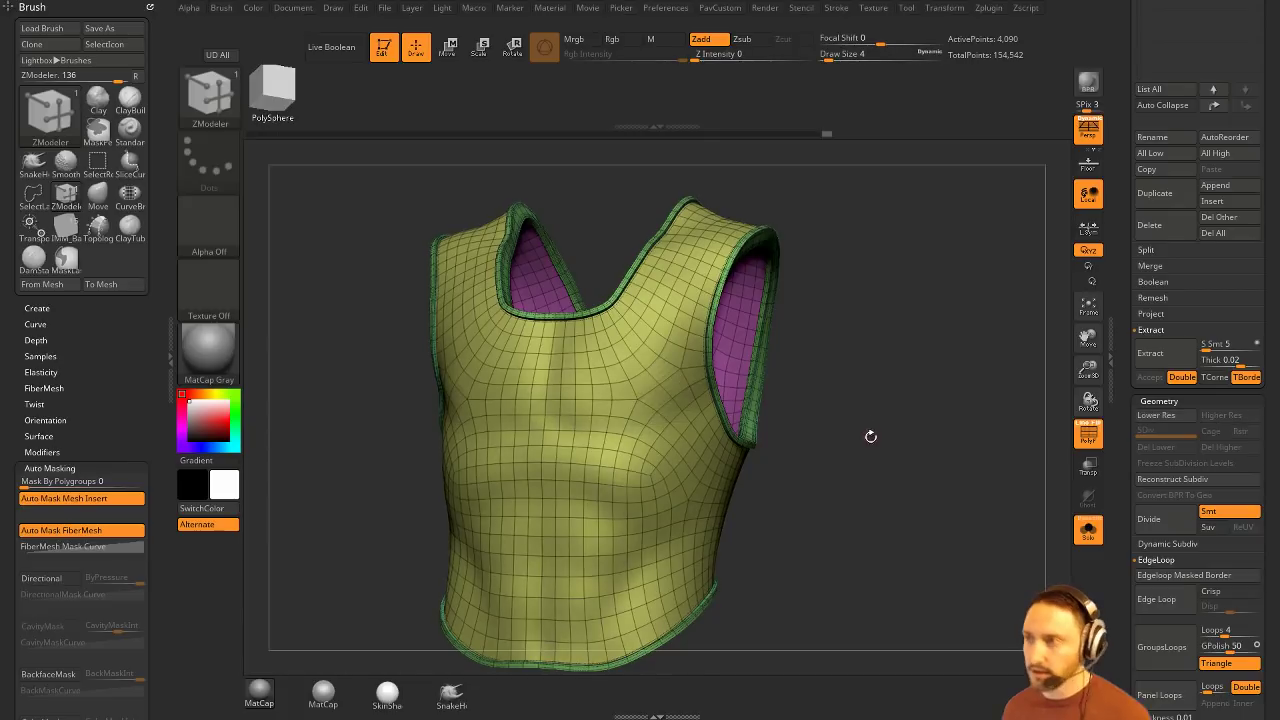
drag(869, 434, 1007, 369)
click(1088, 436)
click(1079, 426)
alt+drag(1040, 412, 1022, 390)
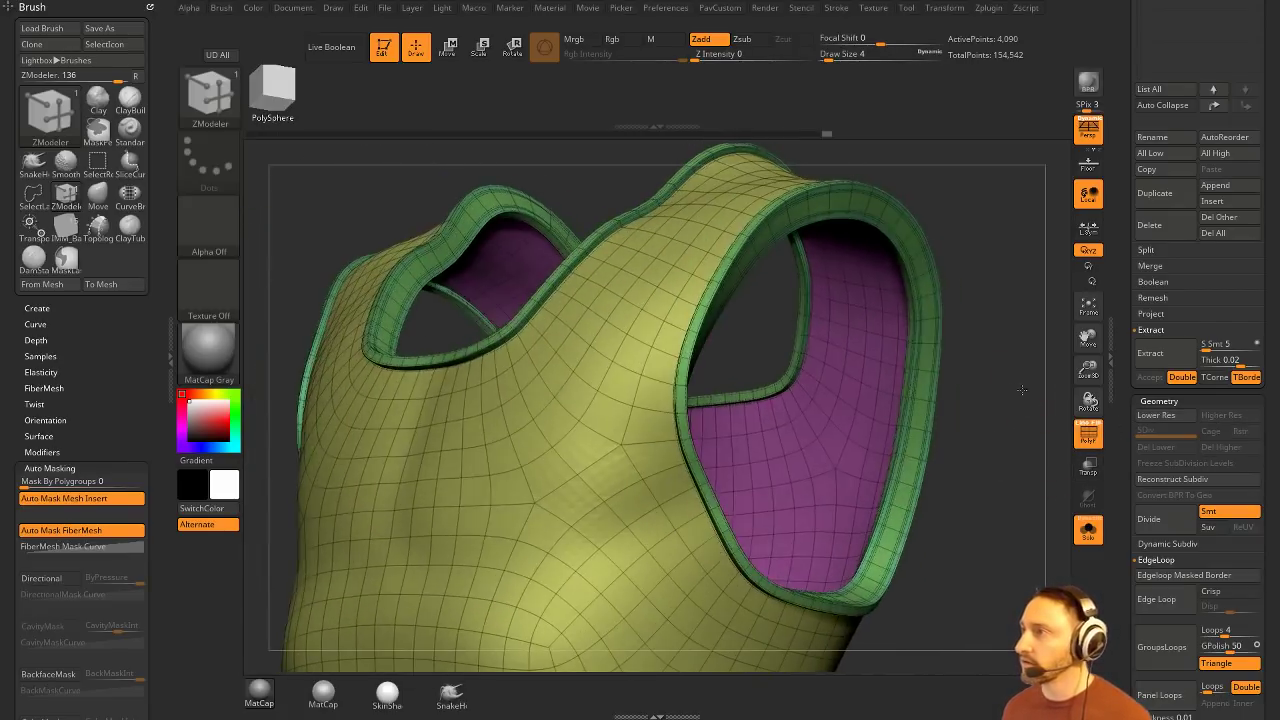
drag(797, 212, 792, 205)
key(shift+d)
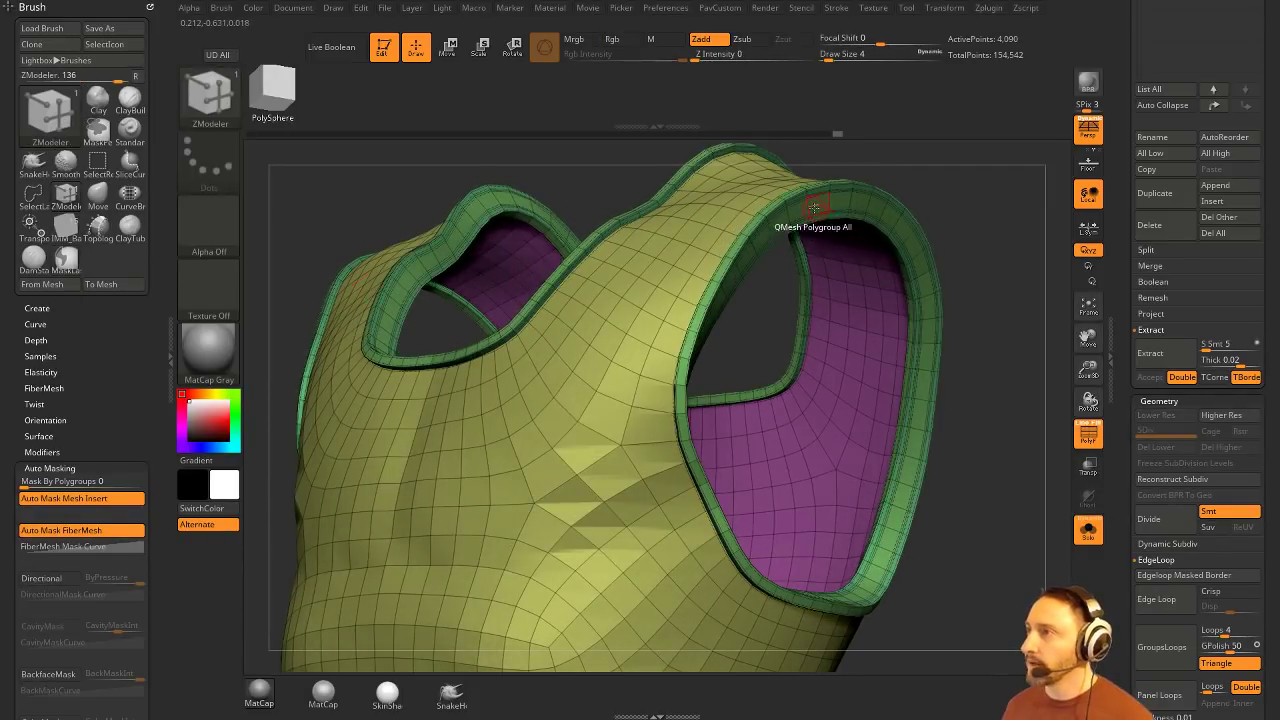
Step: Set the ZModeler edge action to Insert with Single EdgeLoop and delete the extra edge loops on the armhole trim
key(space)
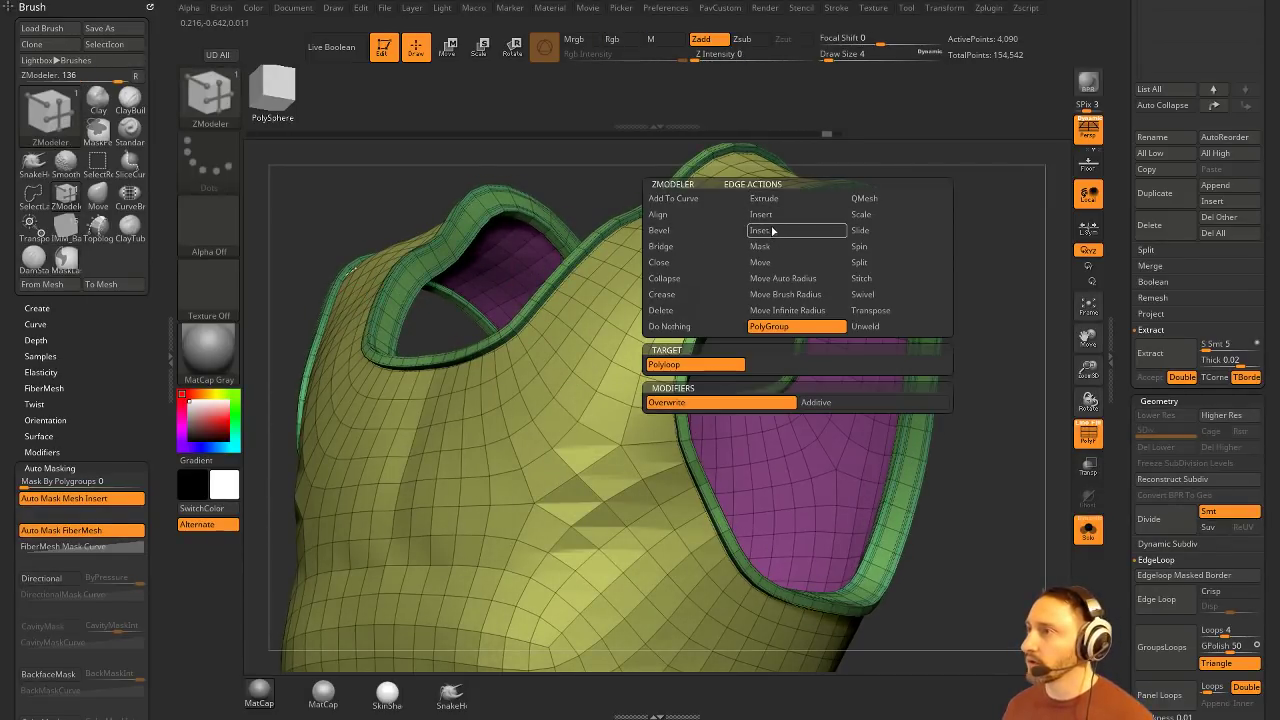
click(772, 231)
click(779, 215)
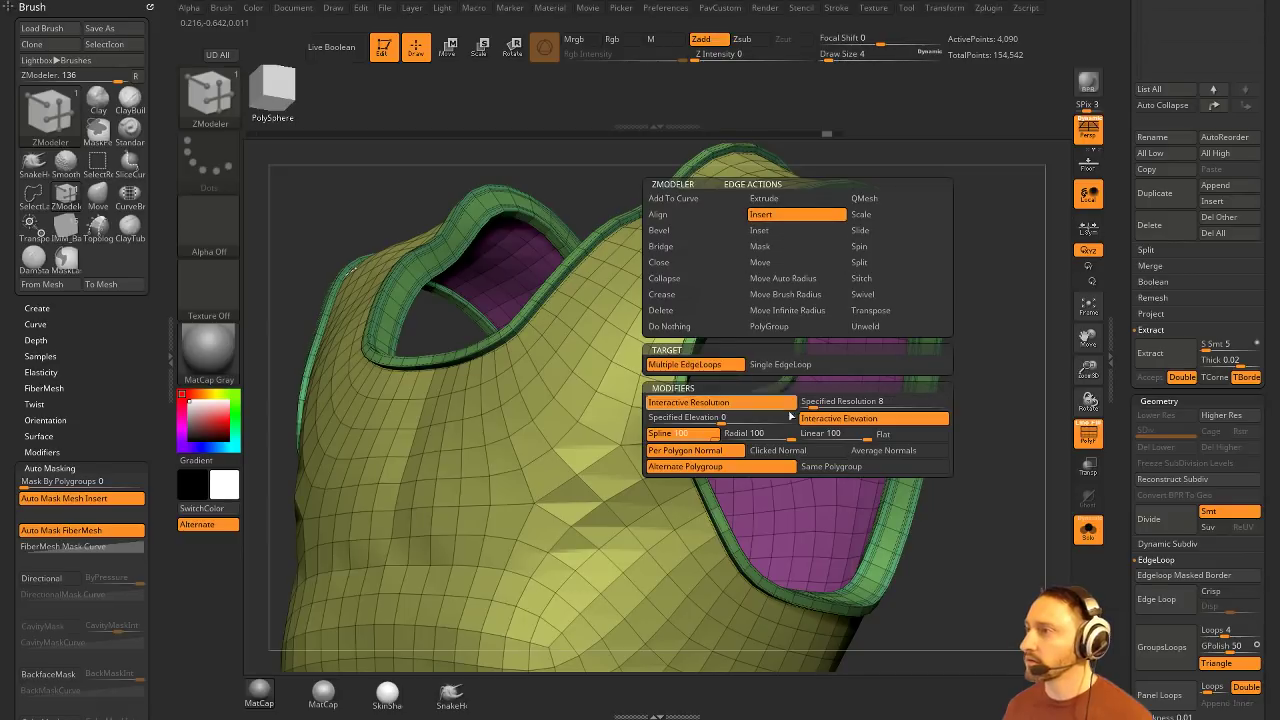
click(768, 365)
alt+click(796, 212)
alt+click(806, 221)
Step: Delete the extra edge loops running along the neckline trim
drag(904, 190, 887, 280)
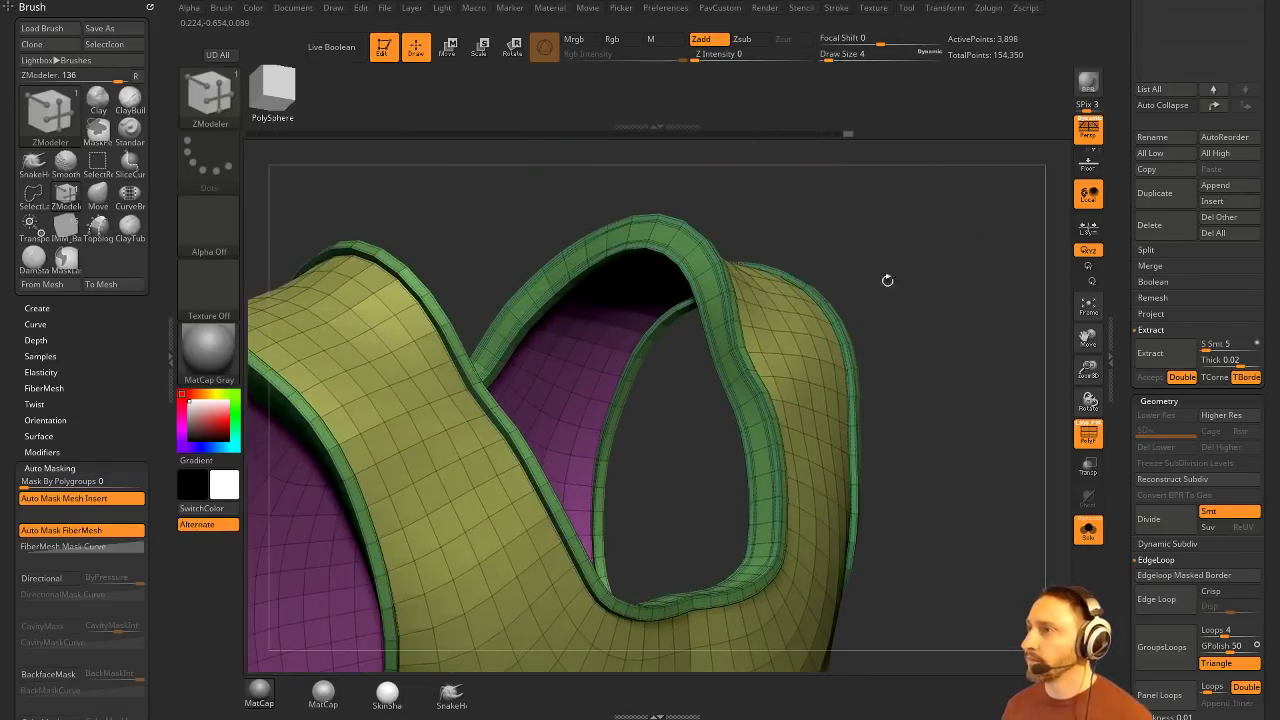
alt+click(712, 283)
alt+click(718, 275)
drag(893, 252, 812, 283)
alt+click(730, 322)
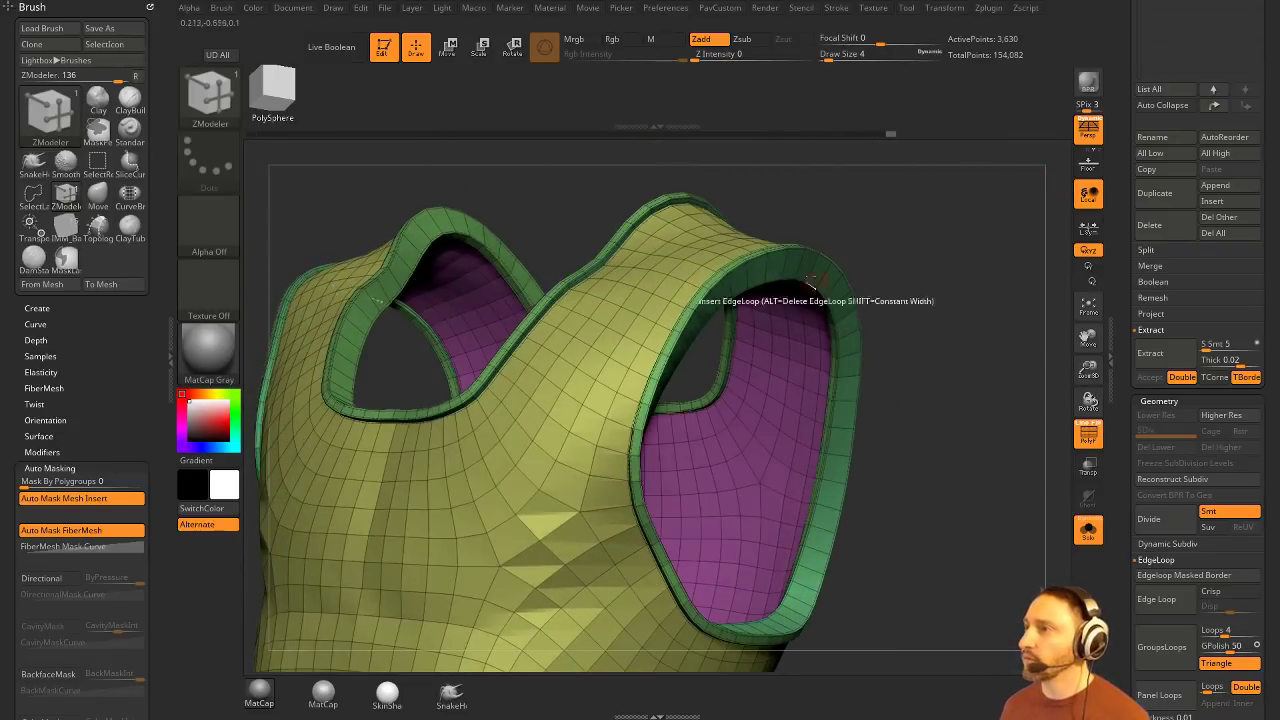
Step: Assign a shared new polygroup to the inner rim polyloops around the neckline and armholes with ZModeler's PolyGroup action
key(space)
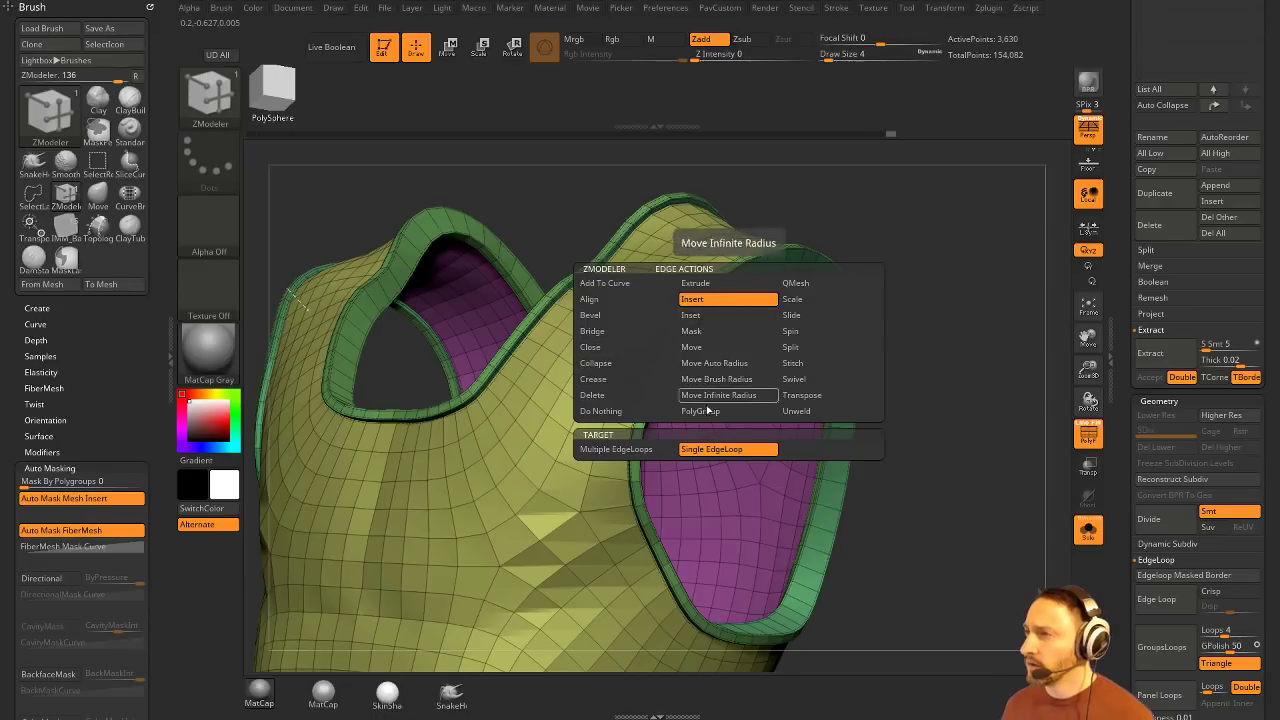
click(707, 411)
click(737, 280)
key(alt)
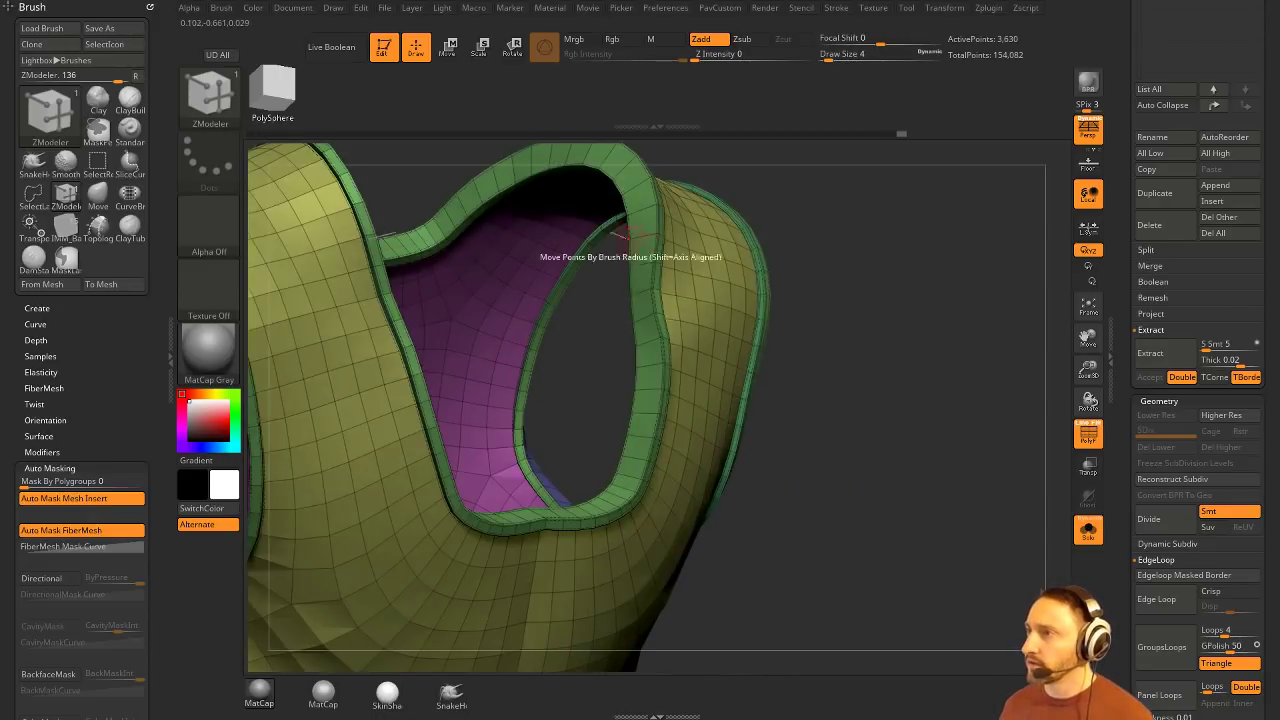
click(629, 258)
drag(880, 260, 938, 282)
click(582, 232)
drag(900, 440, 965, 545)
alt+drag(978, 189, 829, 320)
Step: Try QMesh on the regrouped rim bands with the Polygroup All and Polygroup Island targets
key(space)
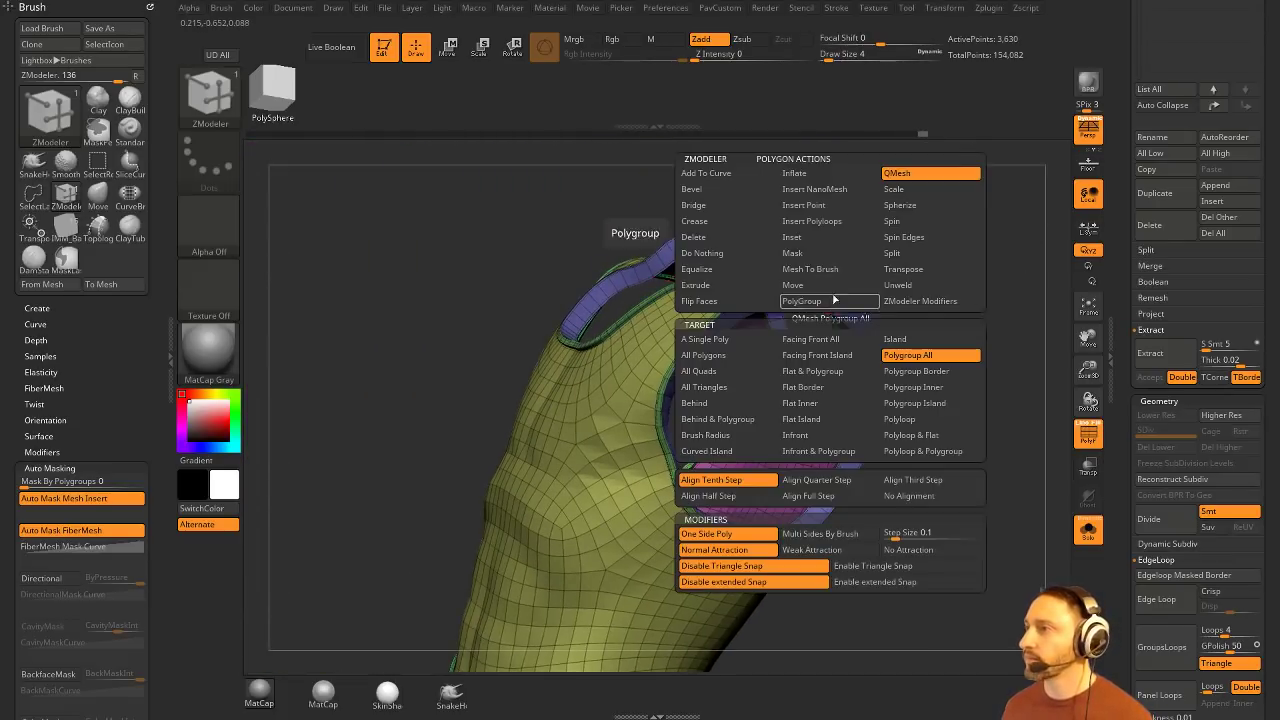
drag(1007, 376, 925, 268)
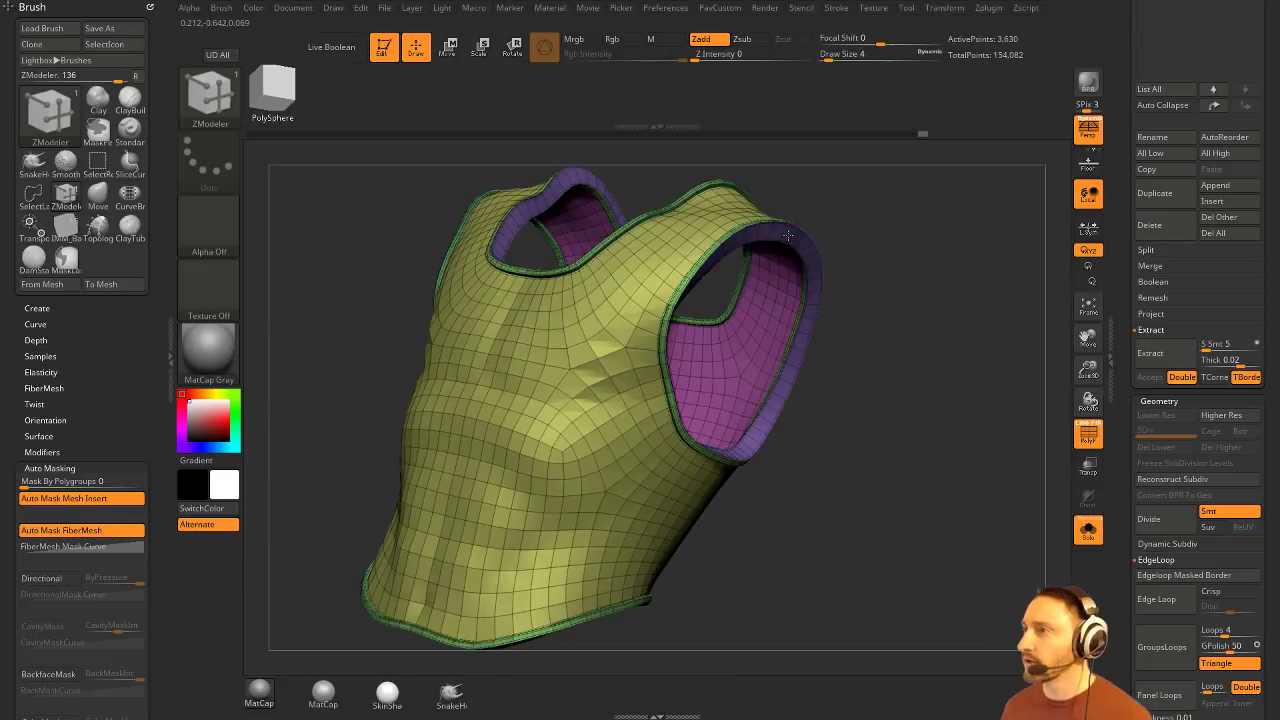
drag(788, 236, 789, 243)
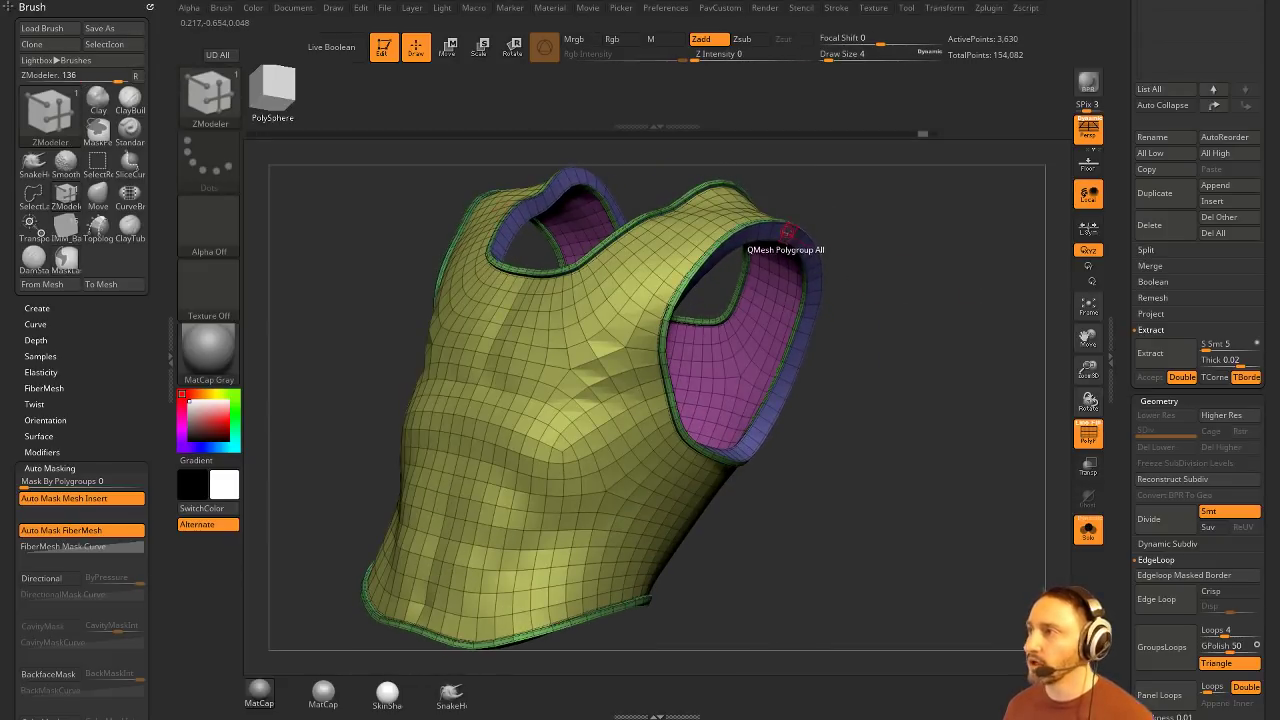
key(space)
click(887, 395)
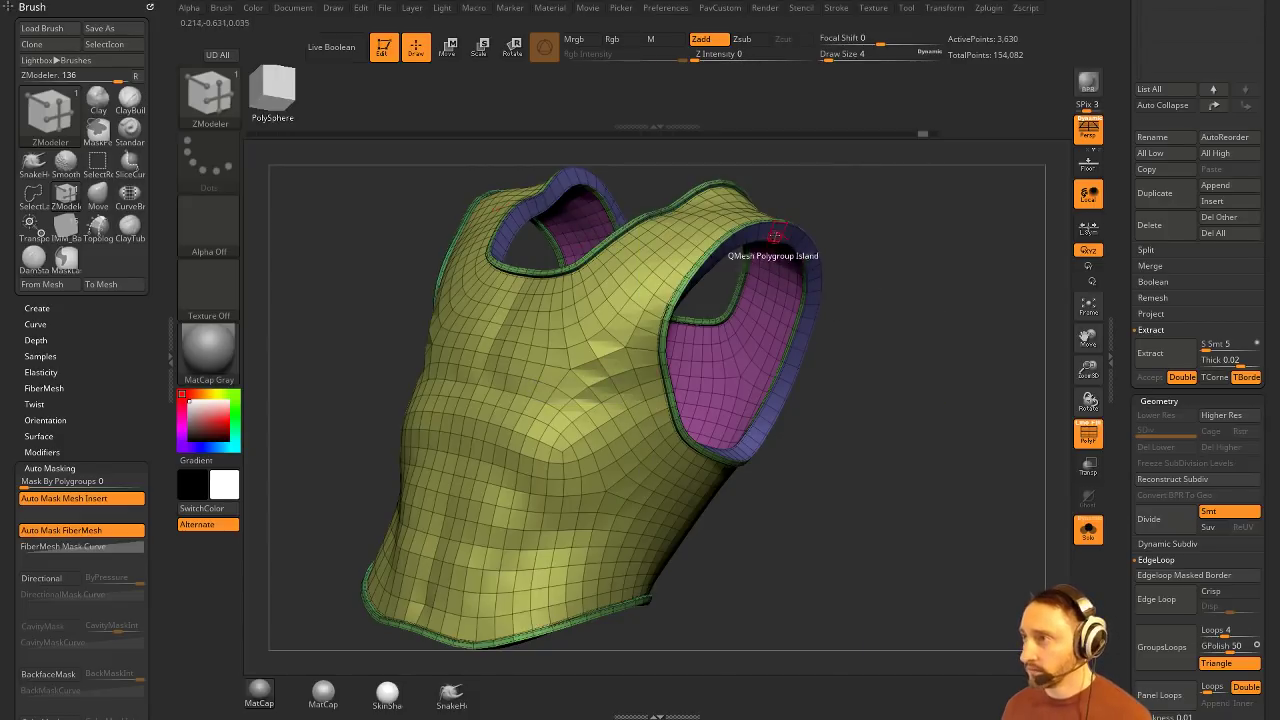
drag(775, 236, 782, 239)
right_drag(782, 239, 938, 312)
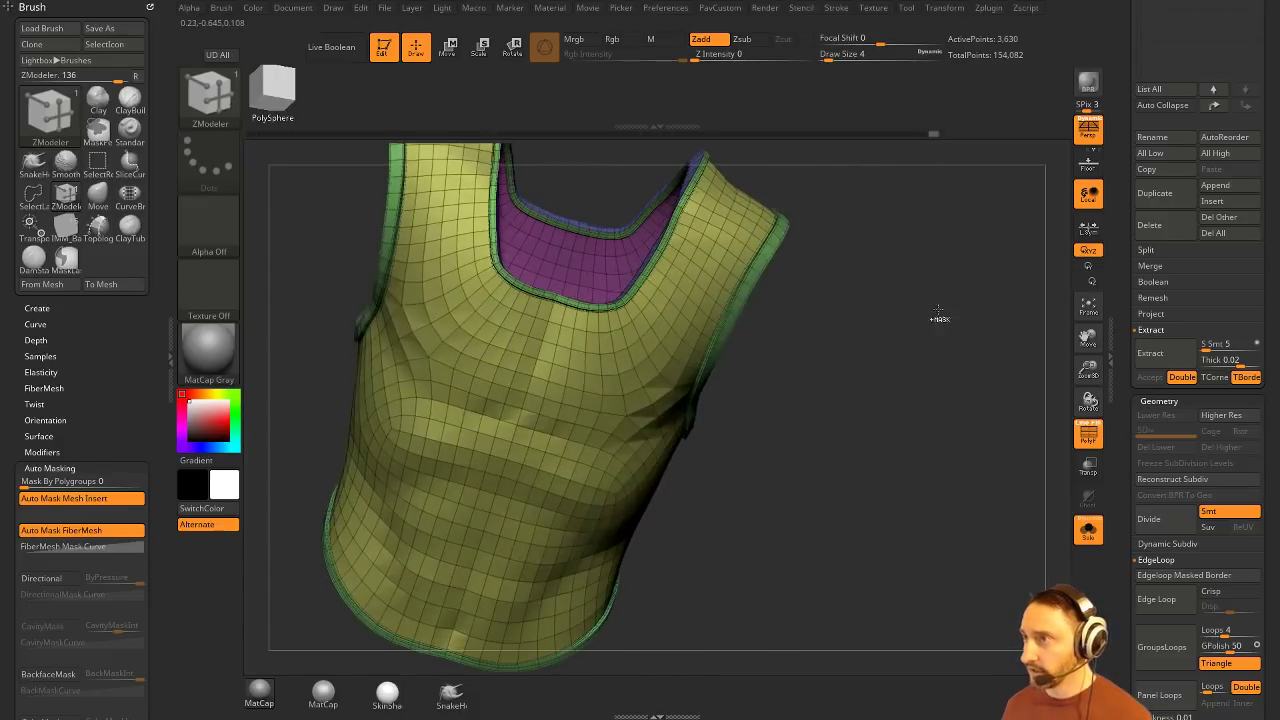
Step: Try giving the neckline trim's outer polyloop a separate polygroup, and undo the changes
drag(938, 318, 858, 280)
click(693, 280)
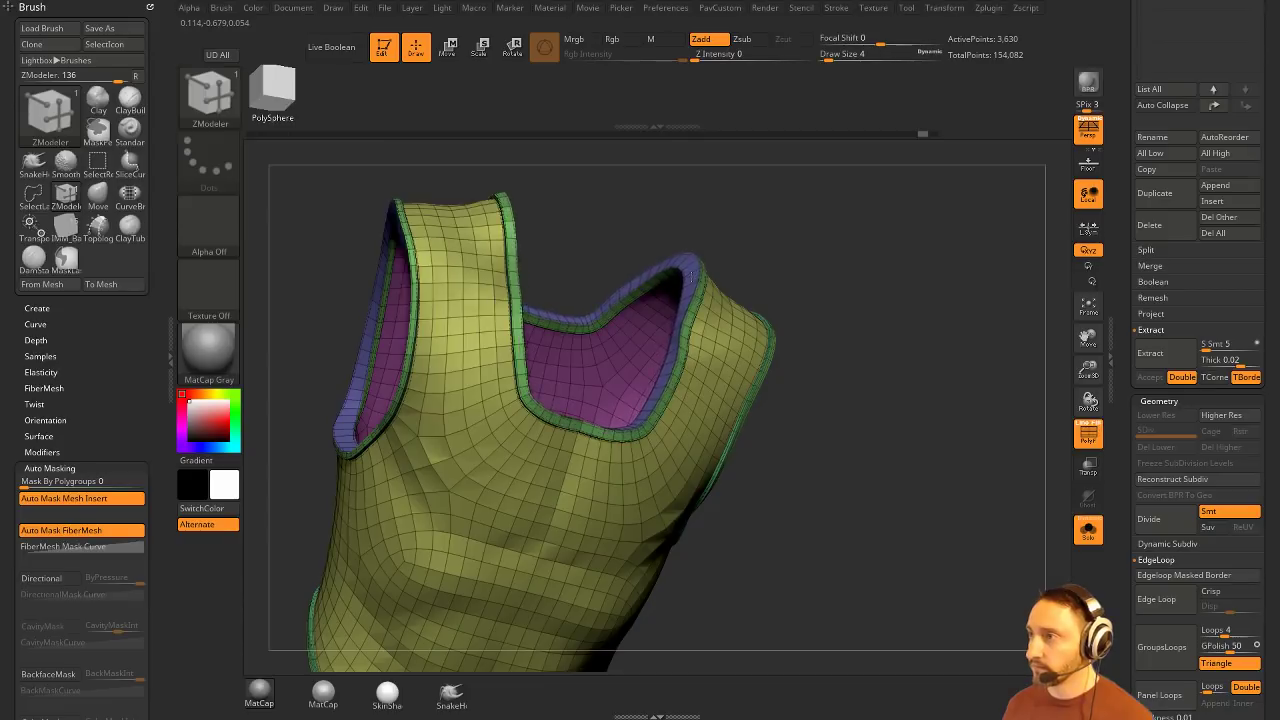
click(688, 281)
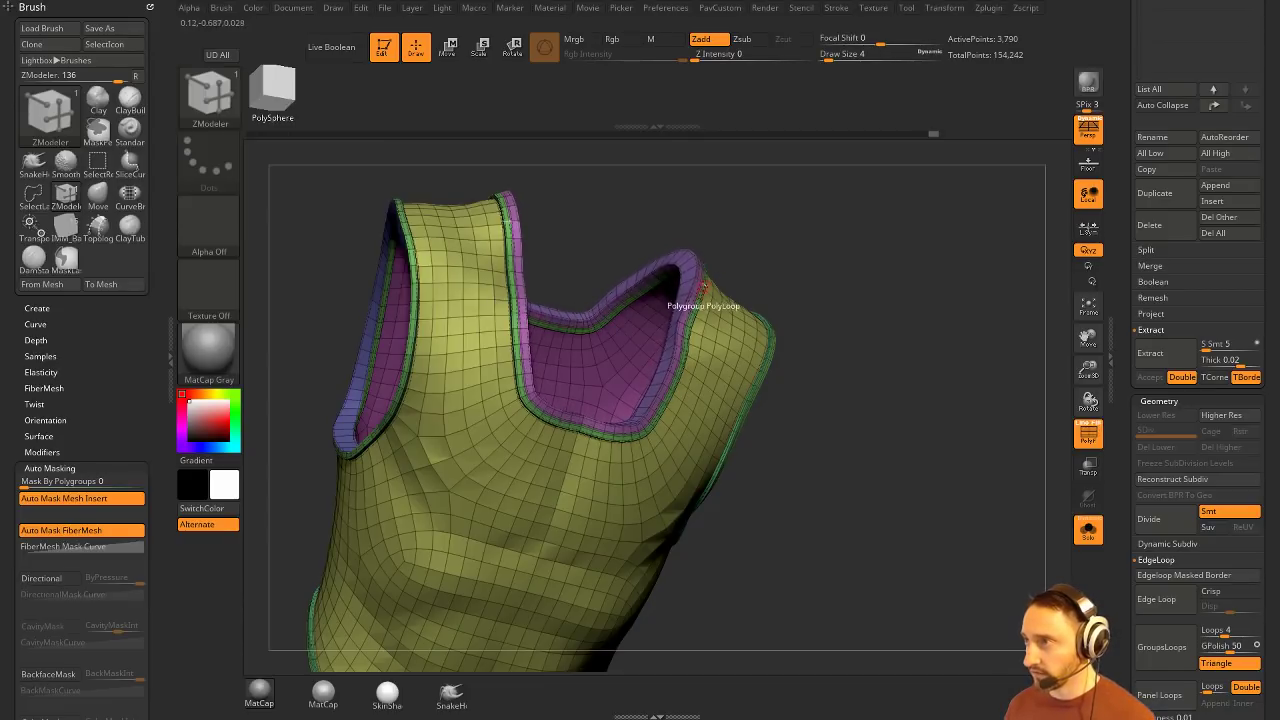
mouse_move(923, 309)
mouse_down()
mouse_move(911, 296)
mouse_move(1015, 310)
mouse_up()
key(ctrl+z)
key(ctrl+z)
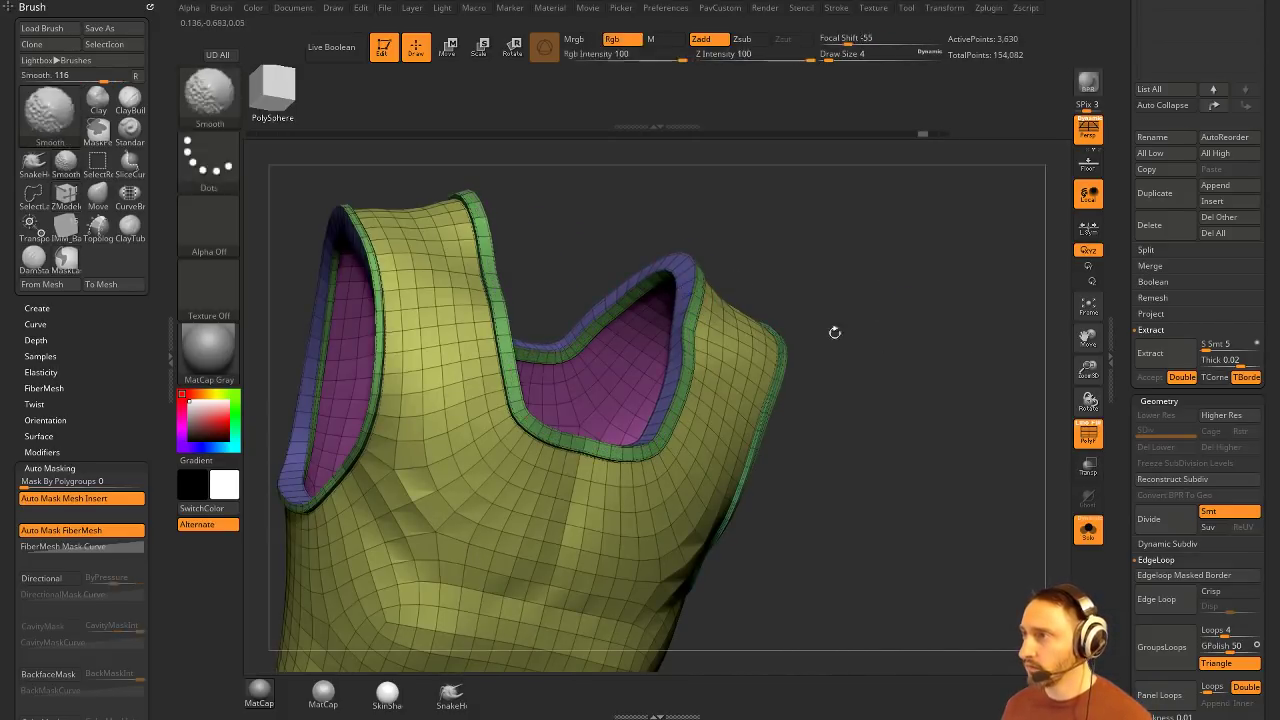
Step: Inspect the regrouped rims from several sides, and preview the smoothed garment on the visible body without the polyframe
drag(834, 334, 790, 370)
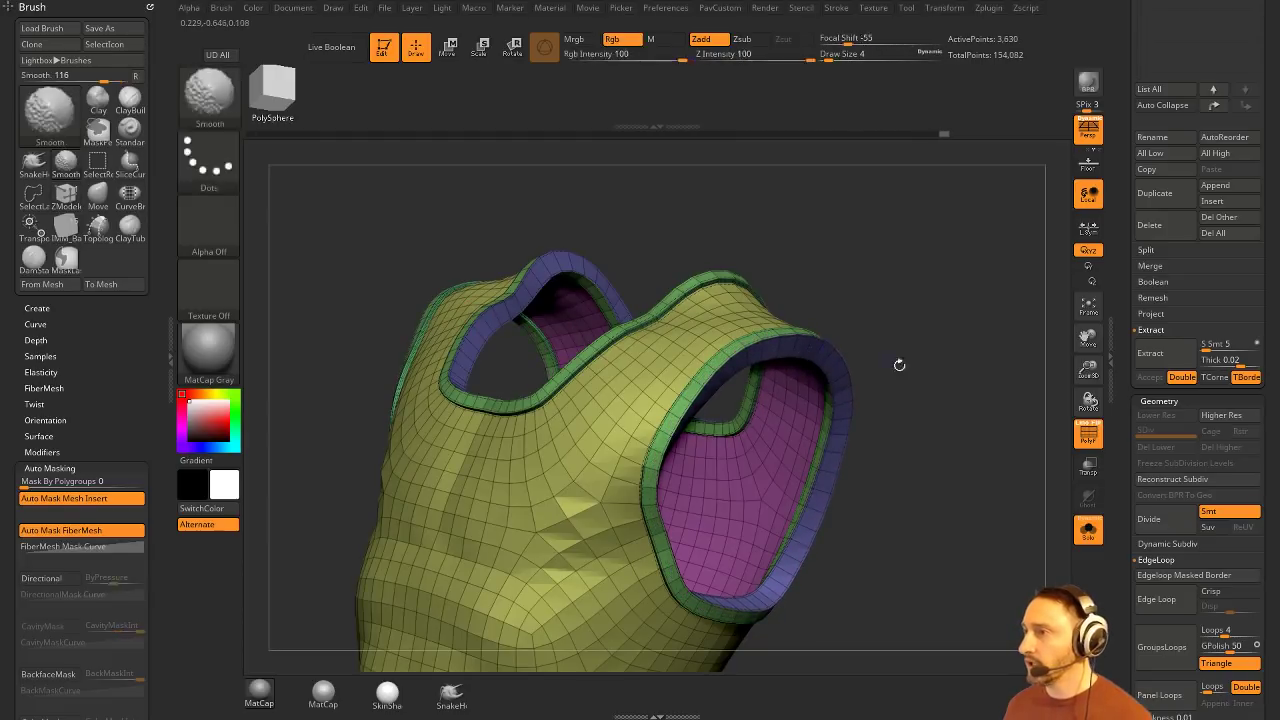
drag(900, 363, 540, 462)
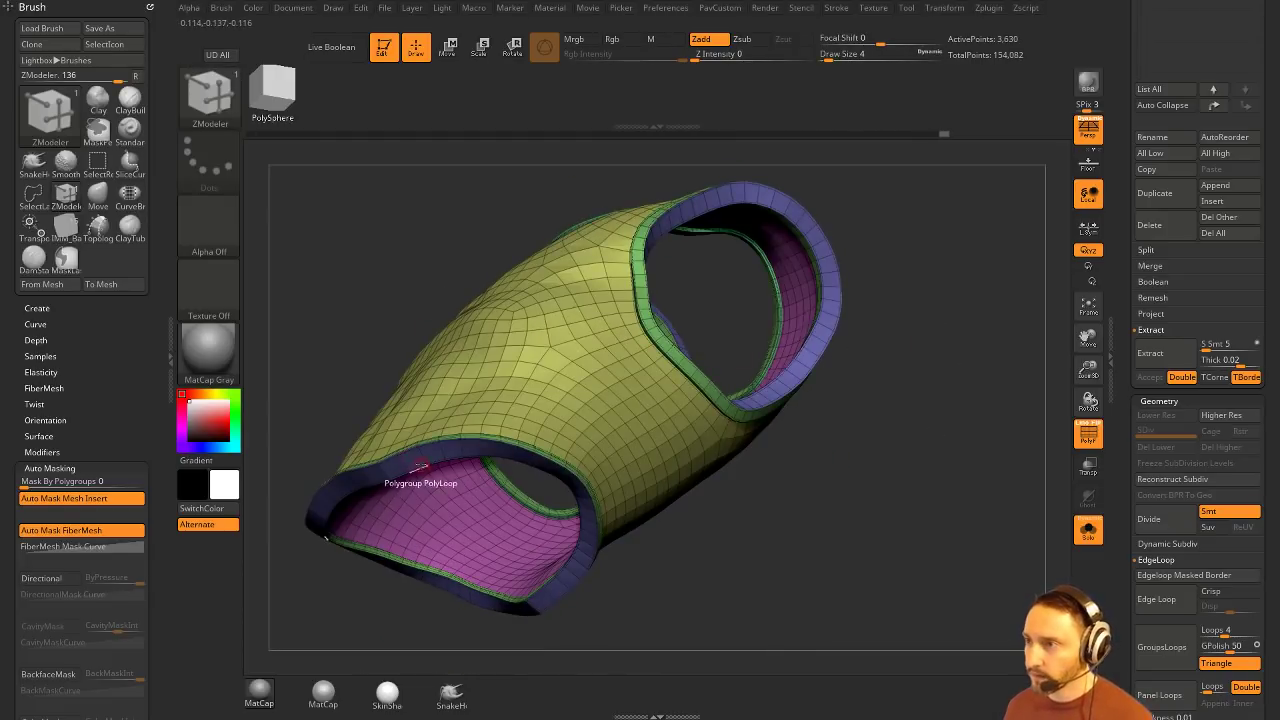
drag(870, 400, 965, 449)
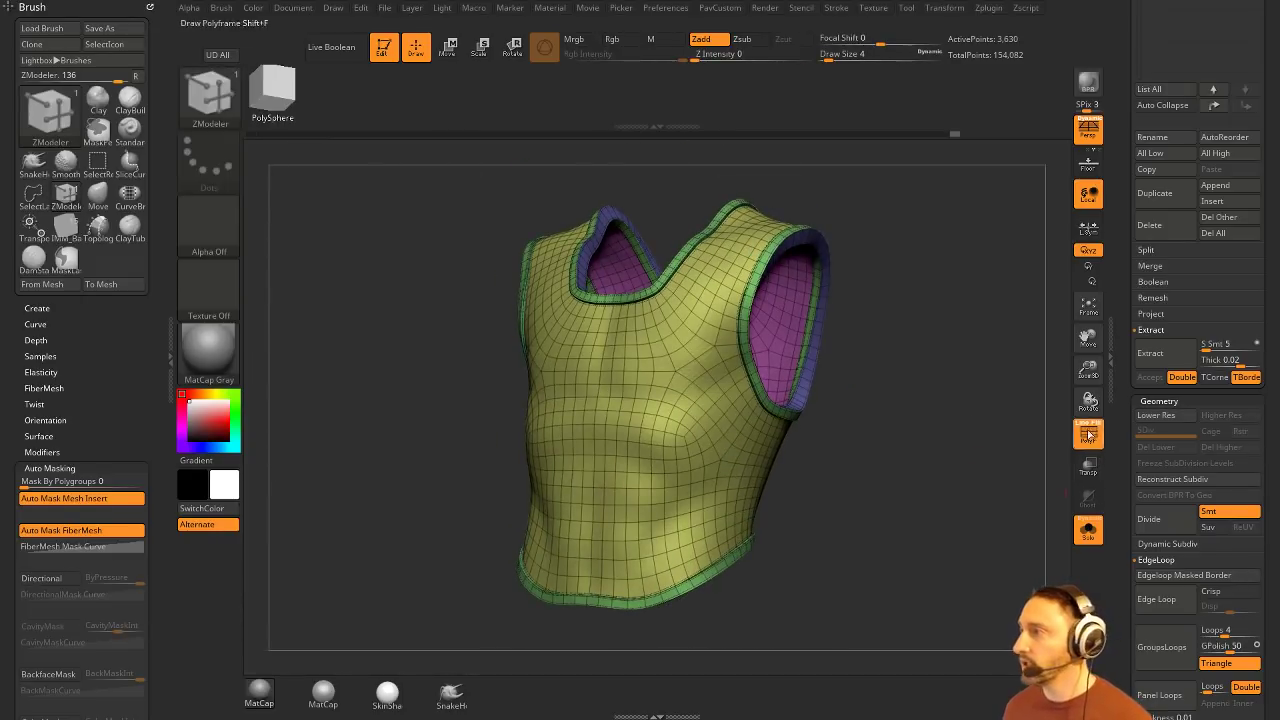
click(1089, 435)
click(1088, 530)
drag(887, 492, 898, 516)
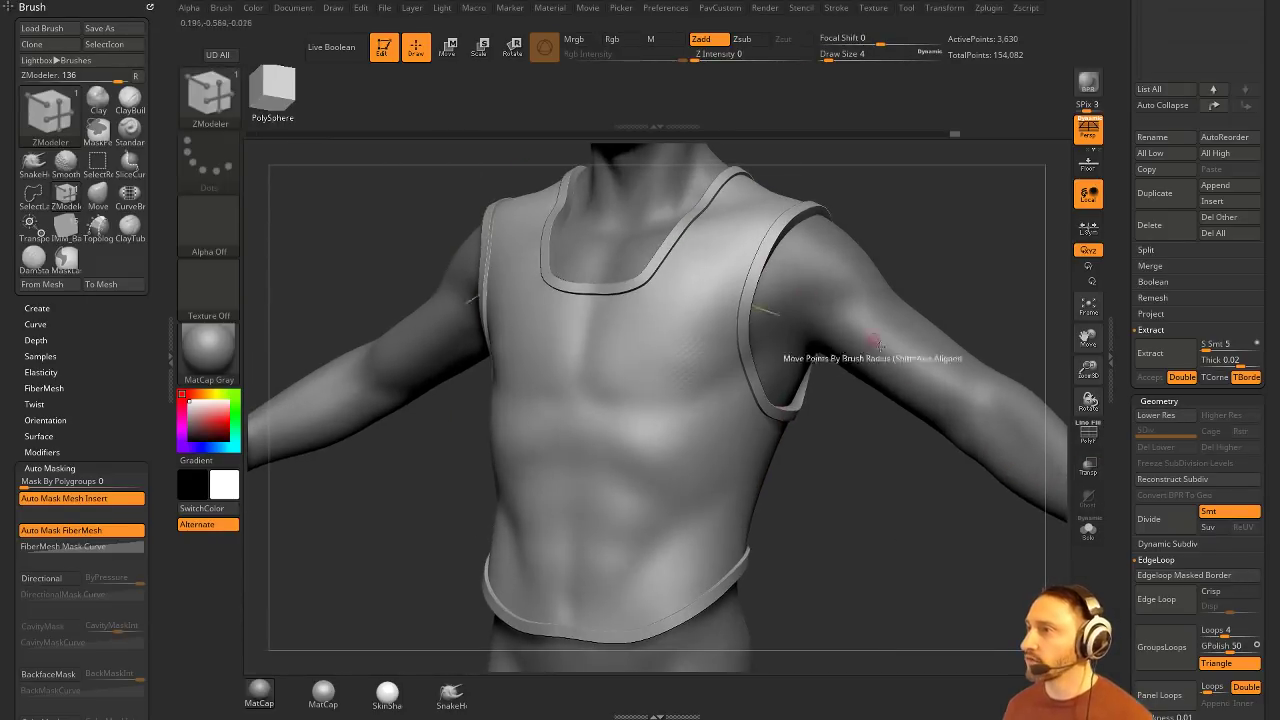
key(2)
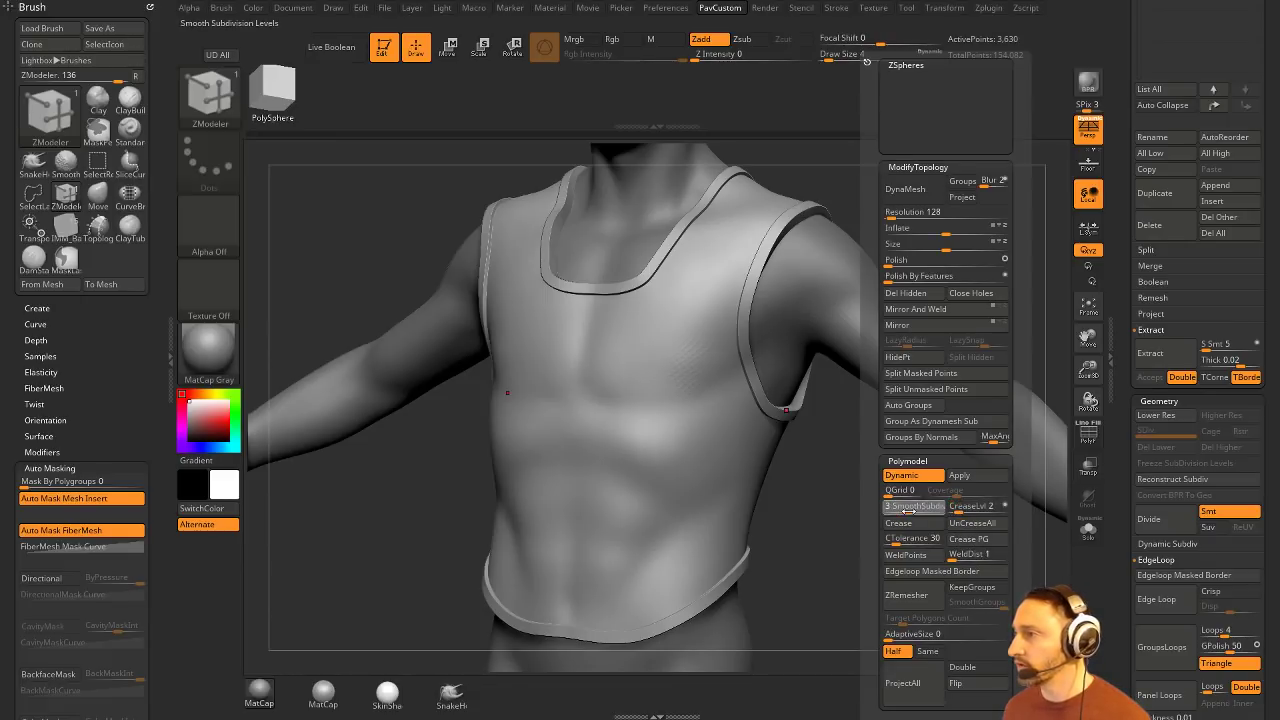
Step: Push the garment's neckline edge near the neck with the Move brush at draw size 41
mouse_move(846, 543)
mouse_down()
mouse_move(937, 347)
mouse_move(1037, 257)
mouse_move(974, 276)
mouse_up()
key(s)
mouse_move(974, 277)
mouse_down()
mouse_move(986, 278)
mouse_move(977, 300)
mouse_move(990, 301)
mouse_up()
key(s)
drag(700, 346, 711, 347)
key(s)
key(b)
key(m)
key(v)
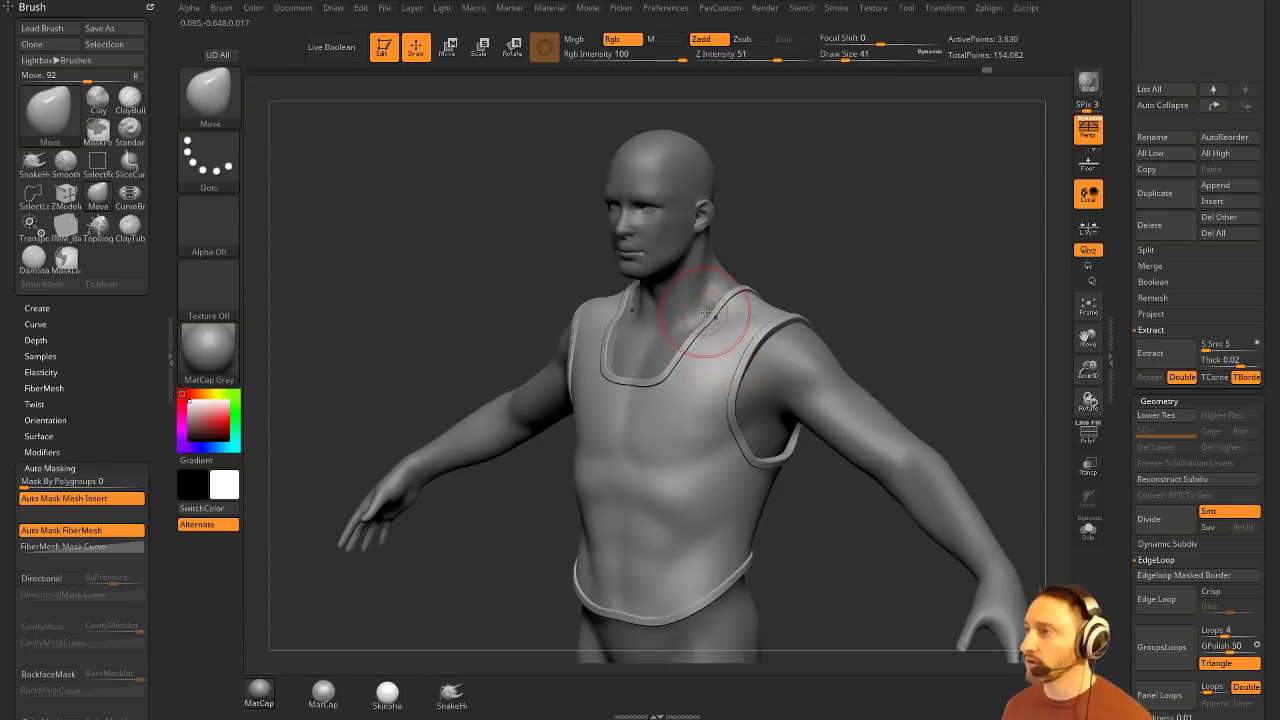
drag(698, 302, 735, 300)
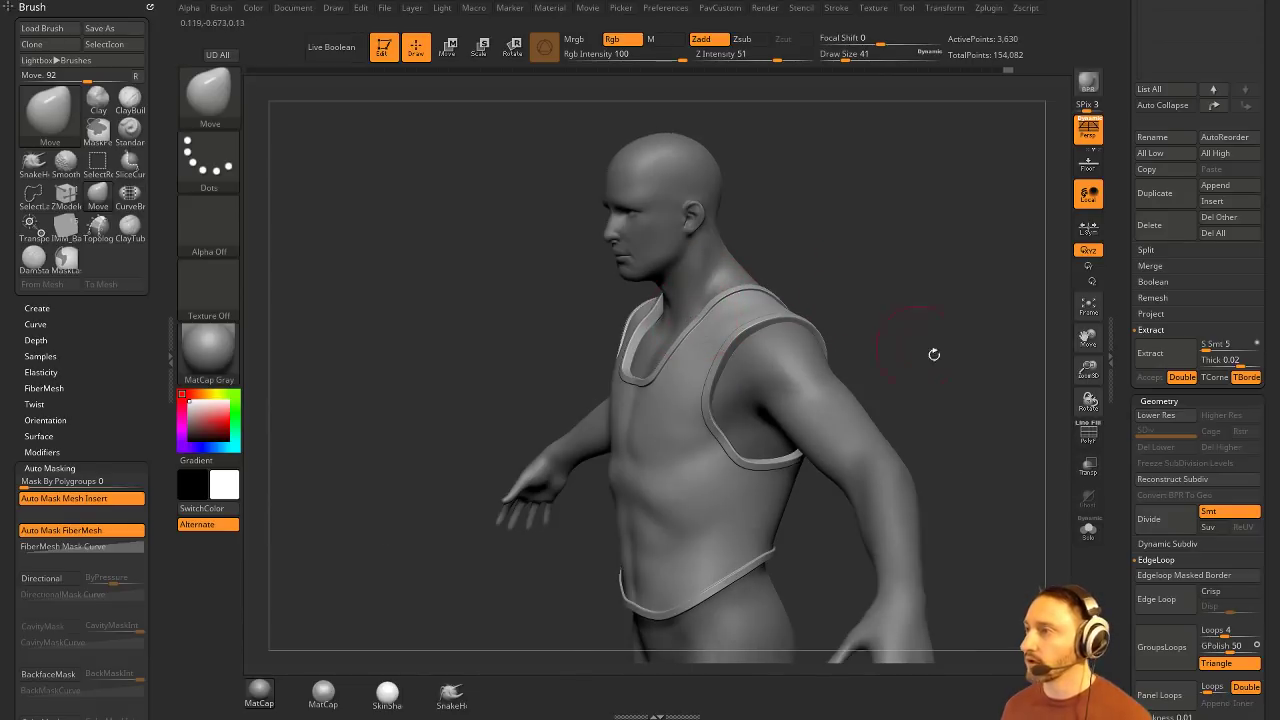
Step: Isolate the garment with its polyframe shown and dynamic subdivision off, and undo the trim edits back to the untrimmed, subdivided shell
key(s)
mouse_move(980, 386)
mouse_down()
mouse_move(949, 384)
mouse_move(968, 369)
mouse_move(930, 375)
mouse_move(915, 430)
mouse_move(951, 286)
mouse_move(986, 351)
mouse_up()
click(1087, 431)
key(shift+d)
click(1090, 537)
key(ctrl)
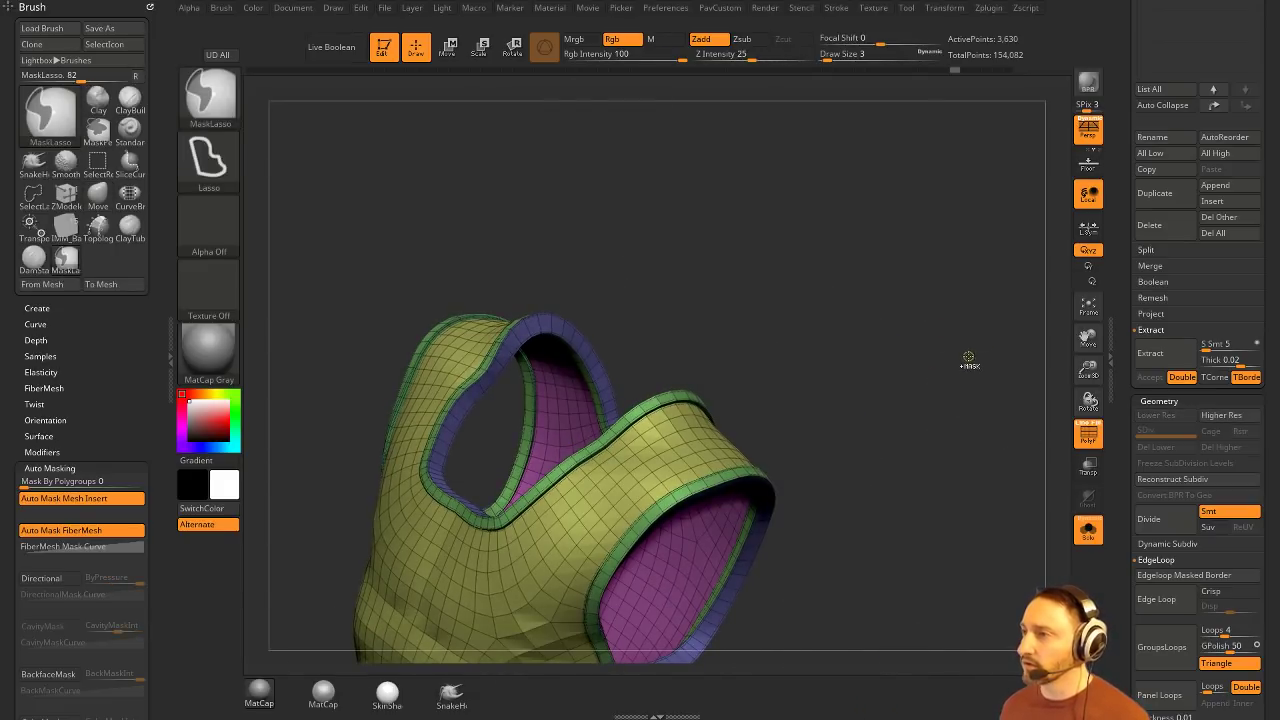
key(ctrl+z)
key(ctrl+z)
key(ctrl+z)
key(ctrl+z)
key(ctrl+z)
key(ctrl+z)
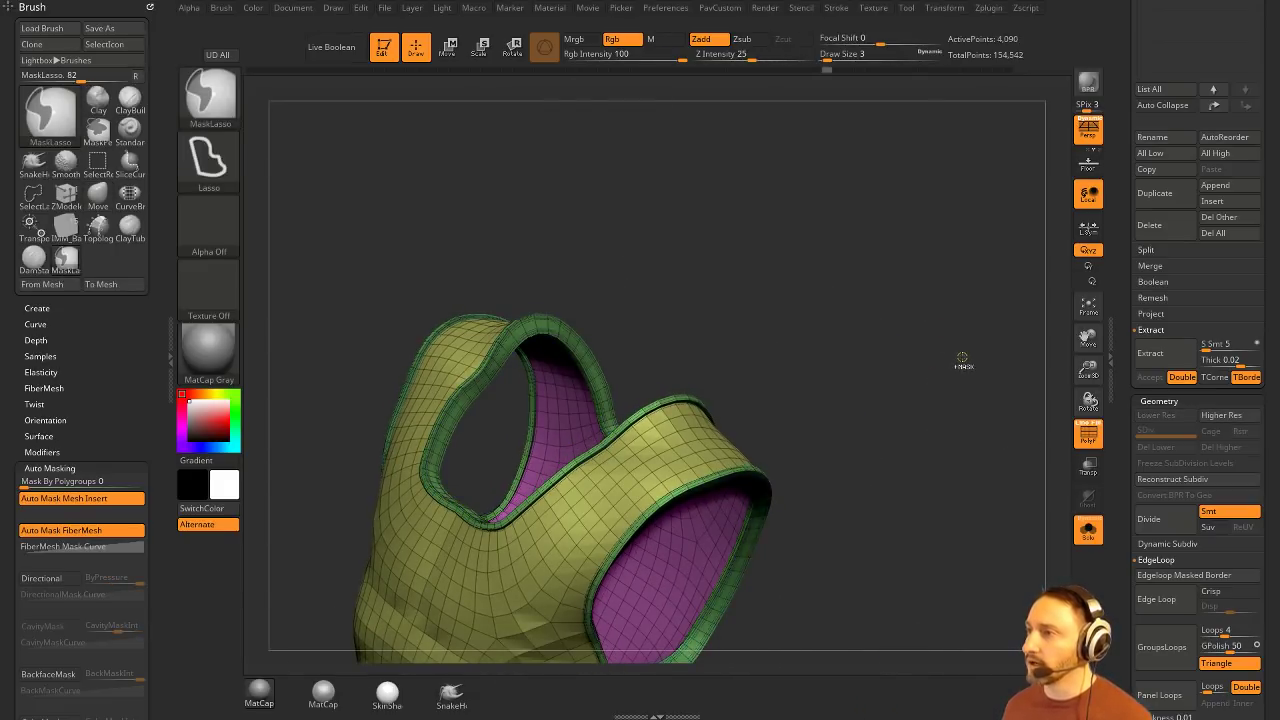
key(ctrl+z)
key(ctrl+z)
key(ctrl+z)
mouse_move(964, 364)
mouse_down()
mouse_move(943, 328)
mouse_move(974, 341)
mouse_move(951, 320)
mouse_move(814, 334)
mouse_up()
Step: Isolate the shell's outer torso polygroup, hiding its inner surface and rim
key(ctrl+shift)
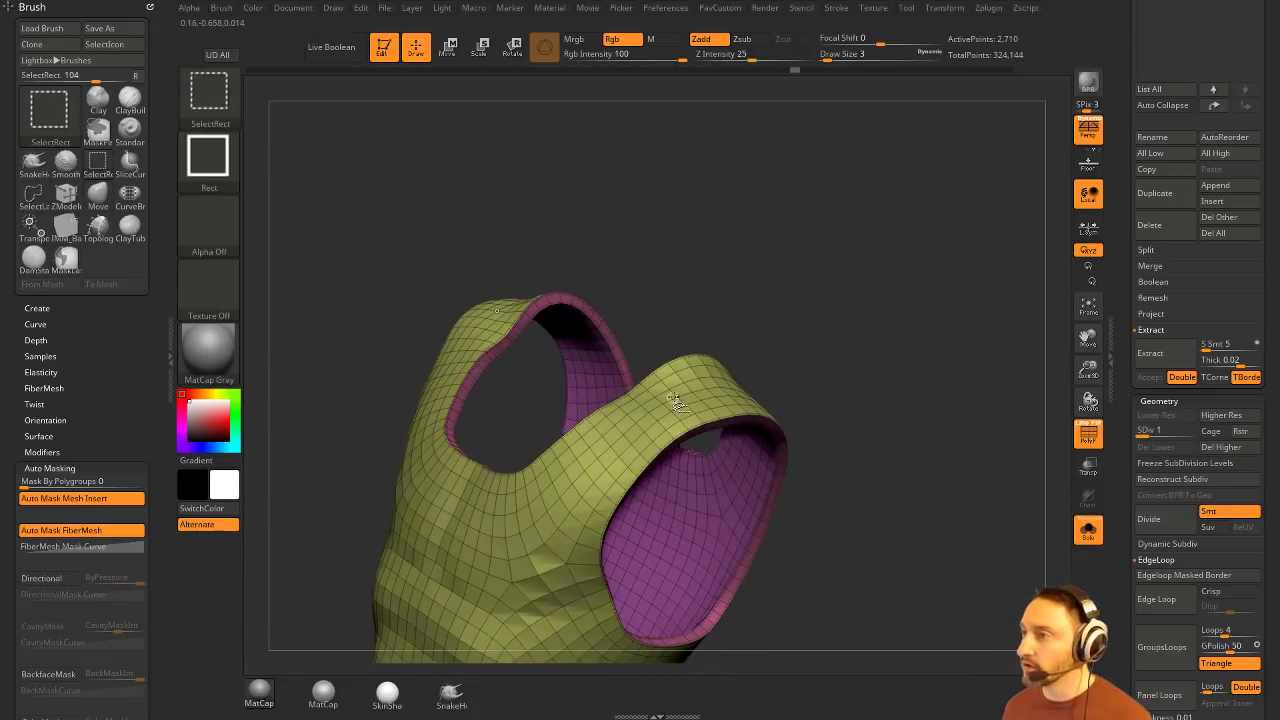
ctrl+shift+click(676, 400)
click(900, 303)
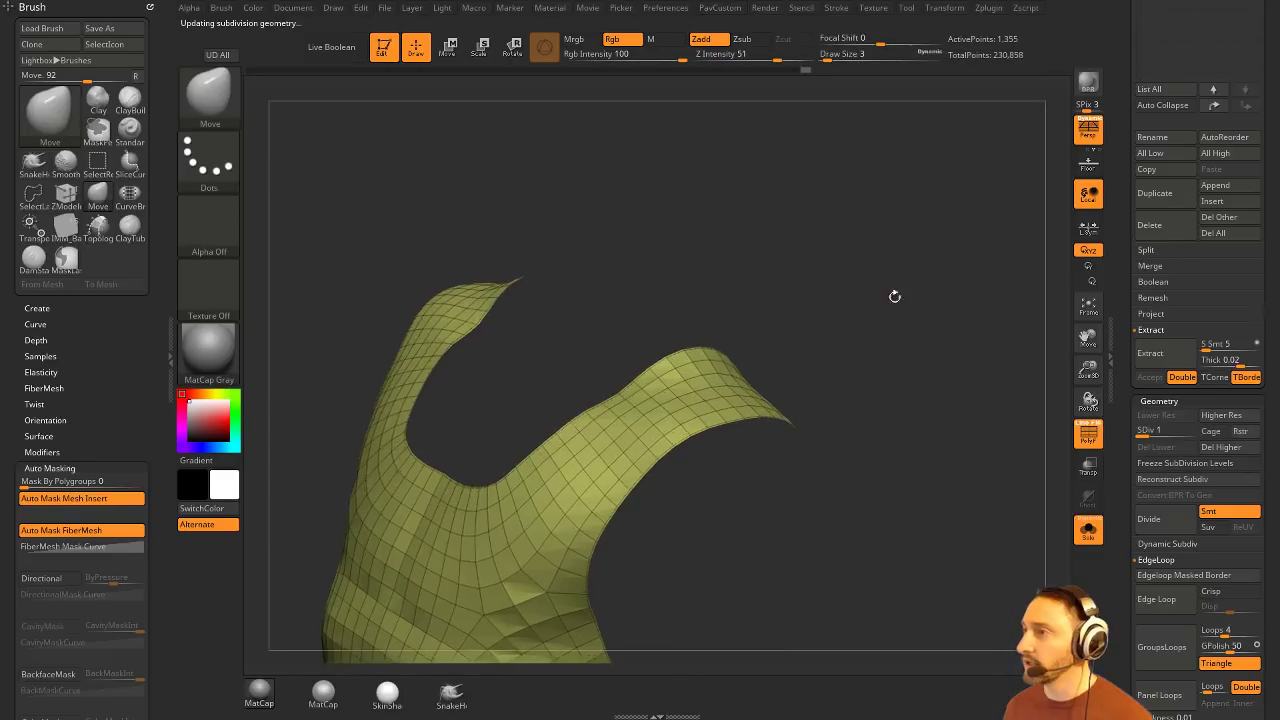
mouse_move(895, 296)
mouse_down()
mouse_move(960, 294)
mouse_move(950, 308)
mouse_up()
Step: Delete the higher subdivision levels and insert a ZModeler edge loop across the top of both shoulder straps
key(b)
key(z)
key(m)
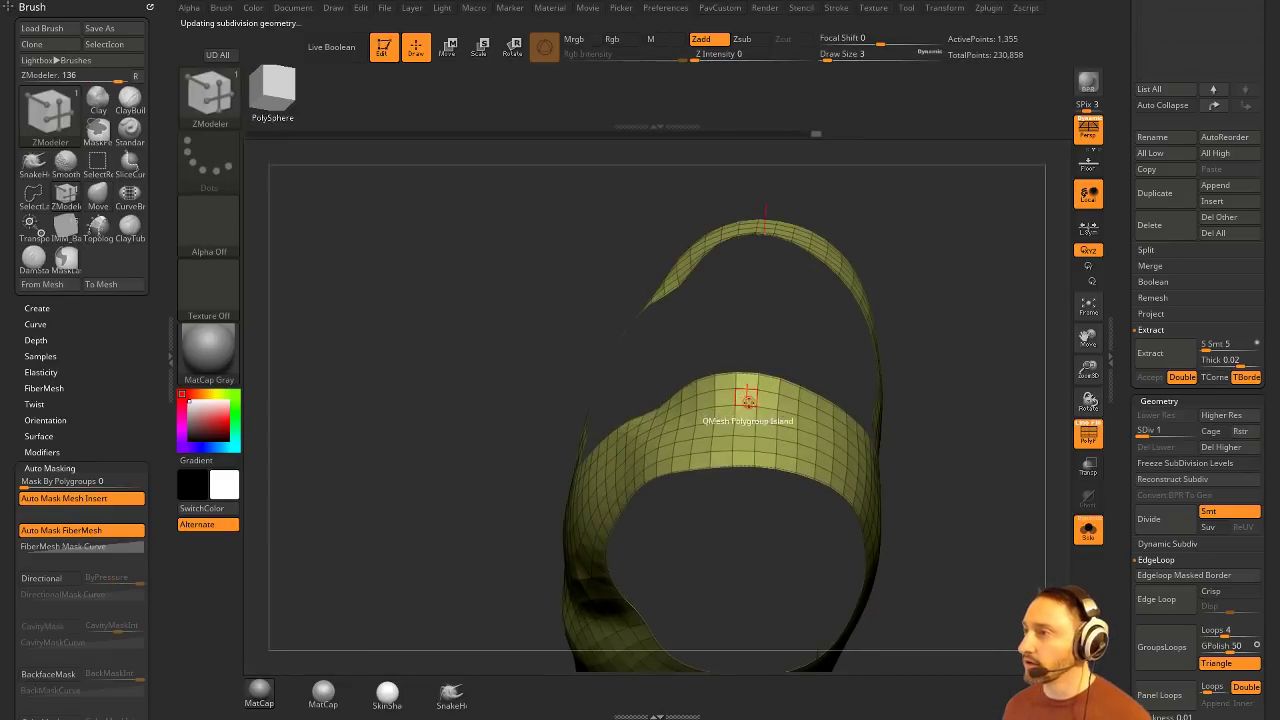
key(space)
click(735, 339)
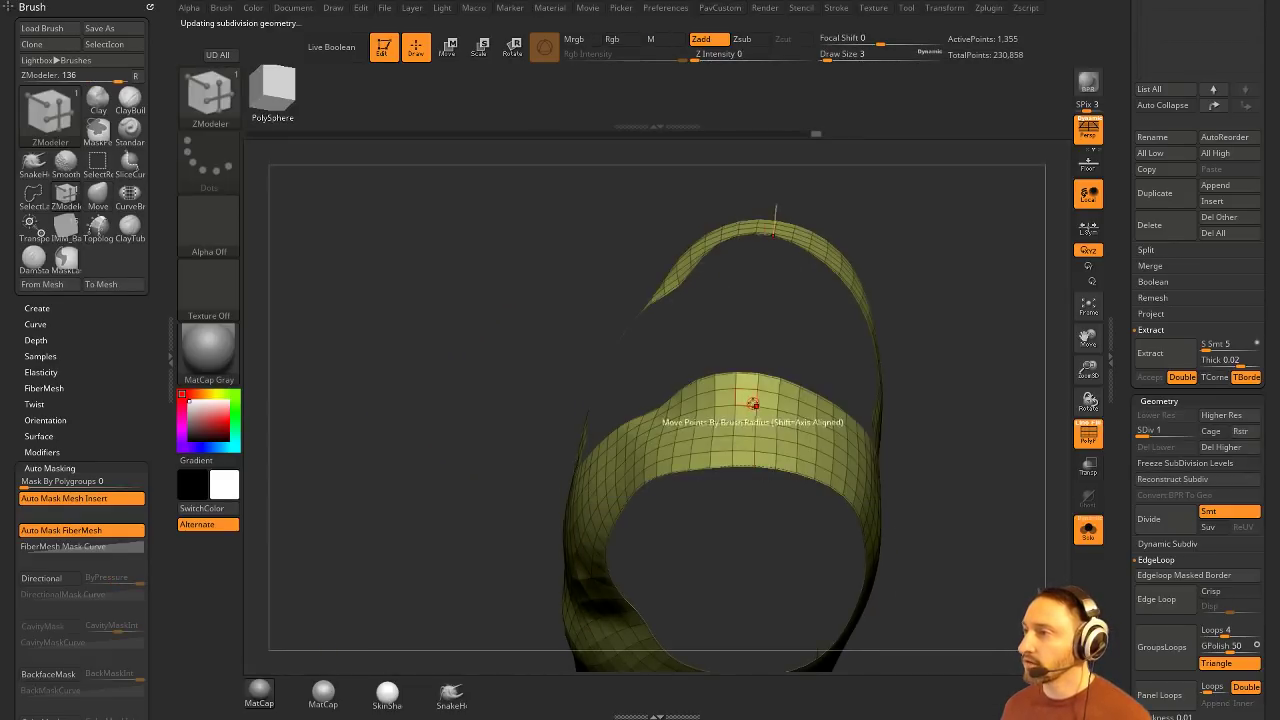
click(749, 404)
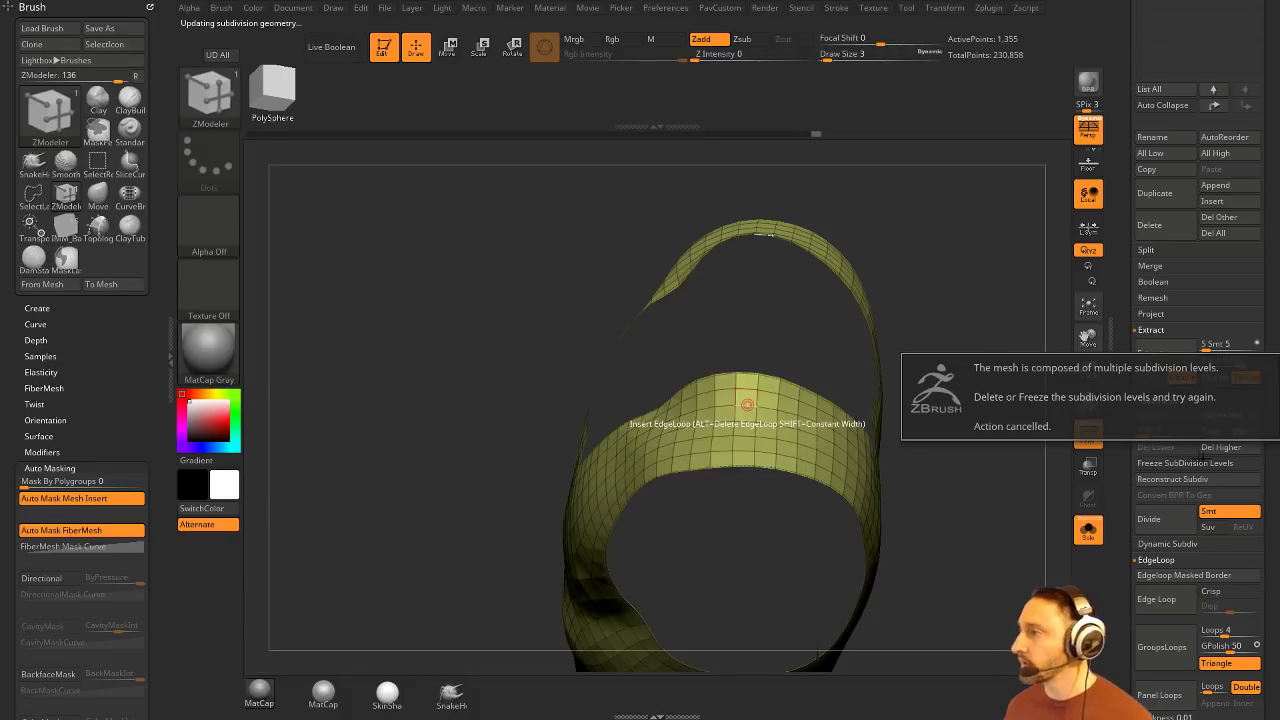
click(1220, 447)
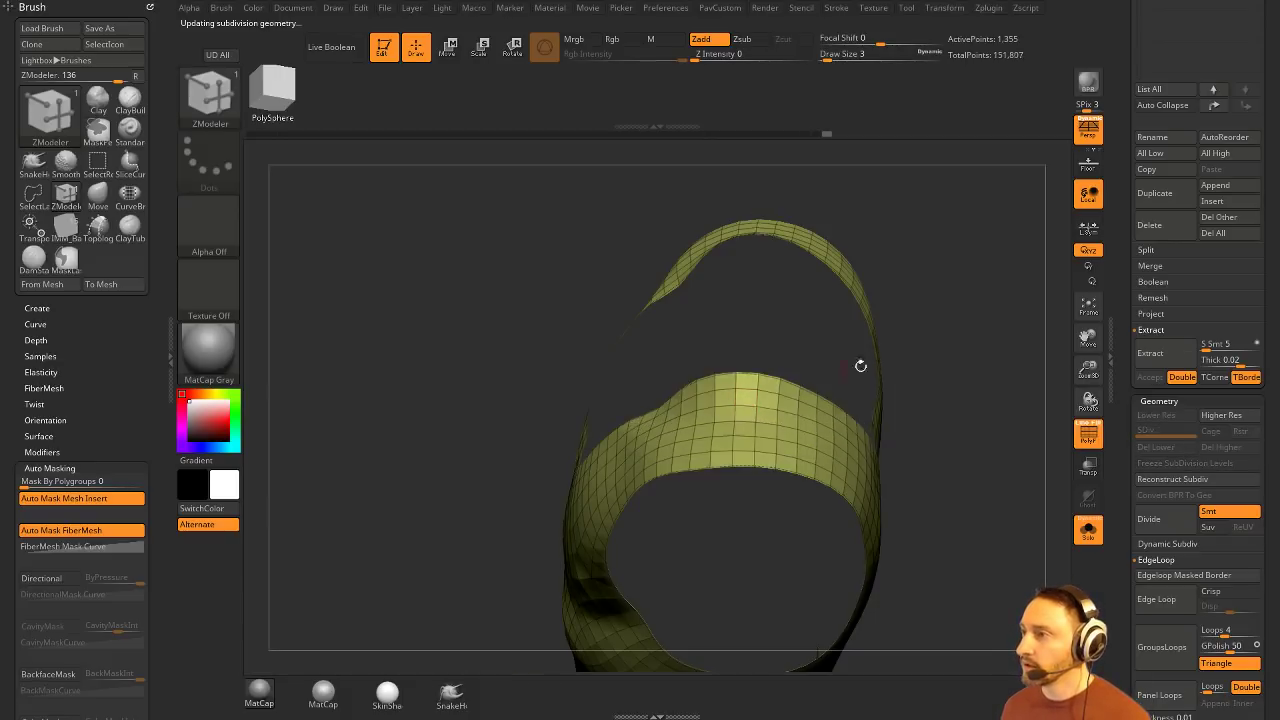
key(space)
click(940, 296)
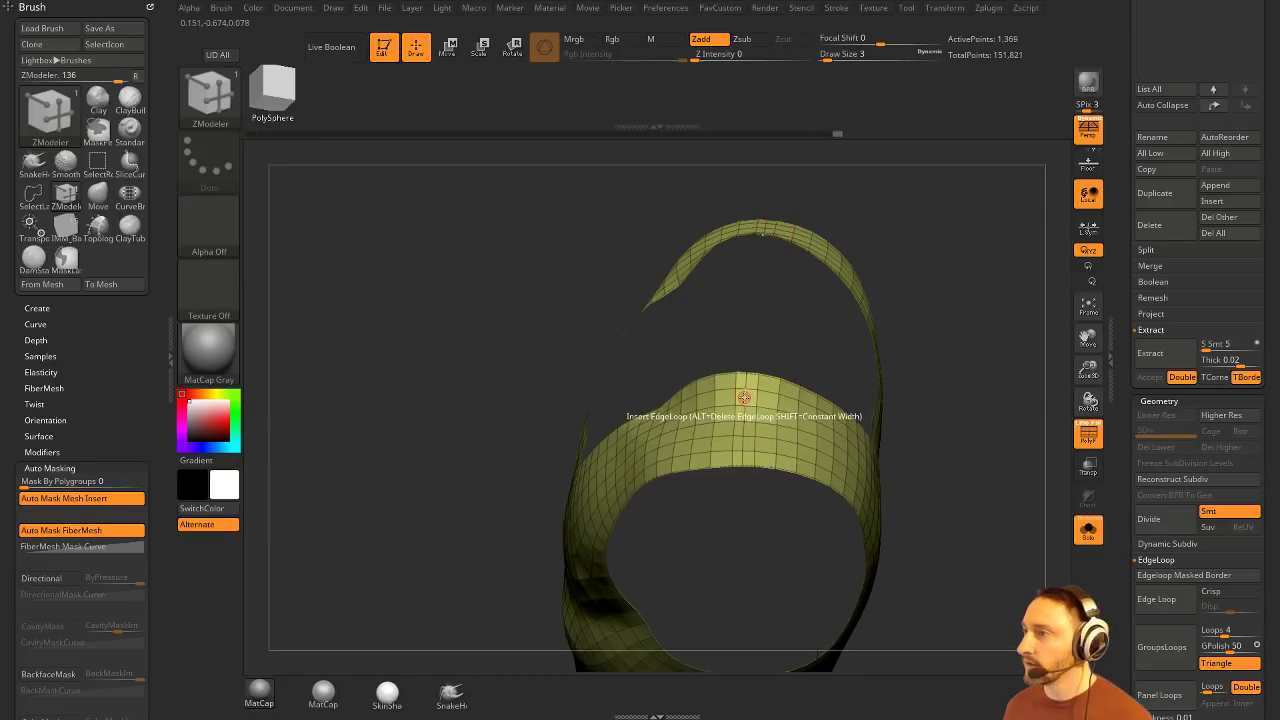
Step: Bevel the shoulder edge loop into a narrow strip and delete that polygroup with the Polygroup All target on both straps
key(space)
click(640, 357)
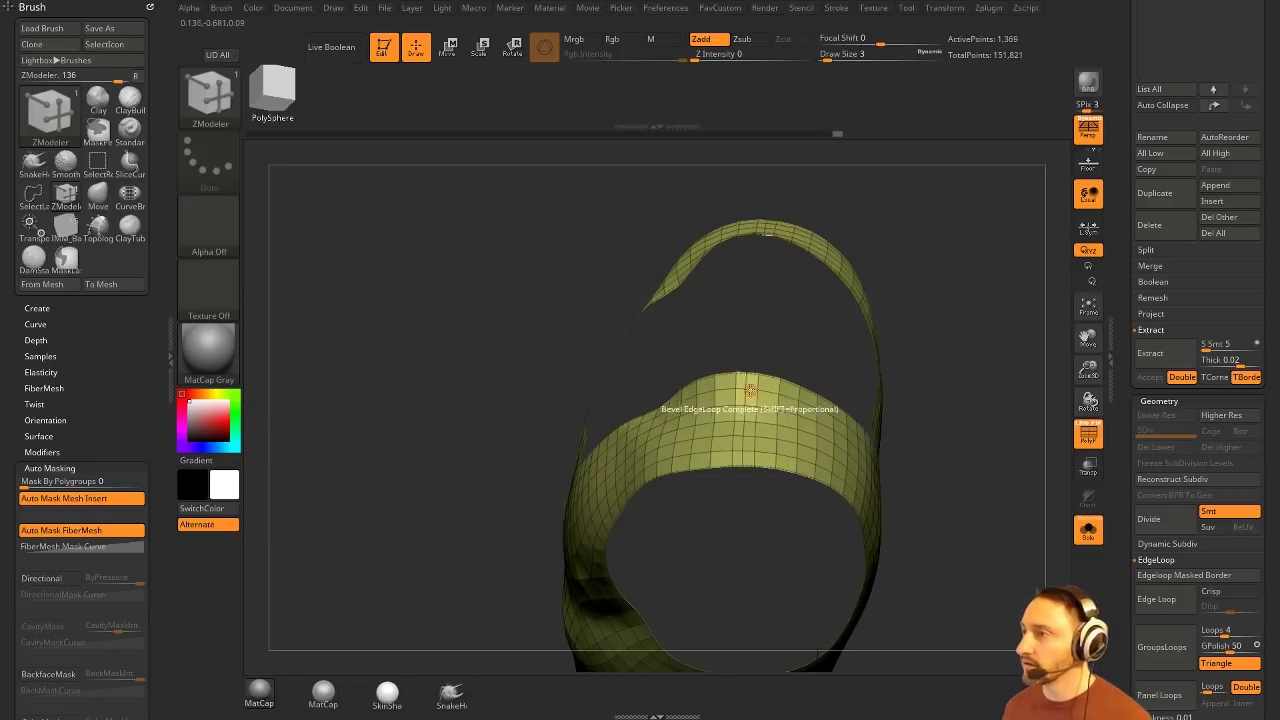
ctrl+right_drag(760, 380, 747, 430)
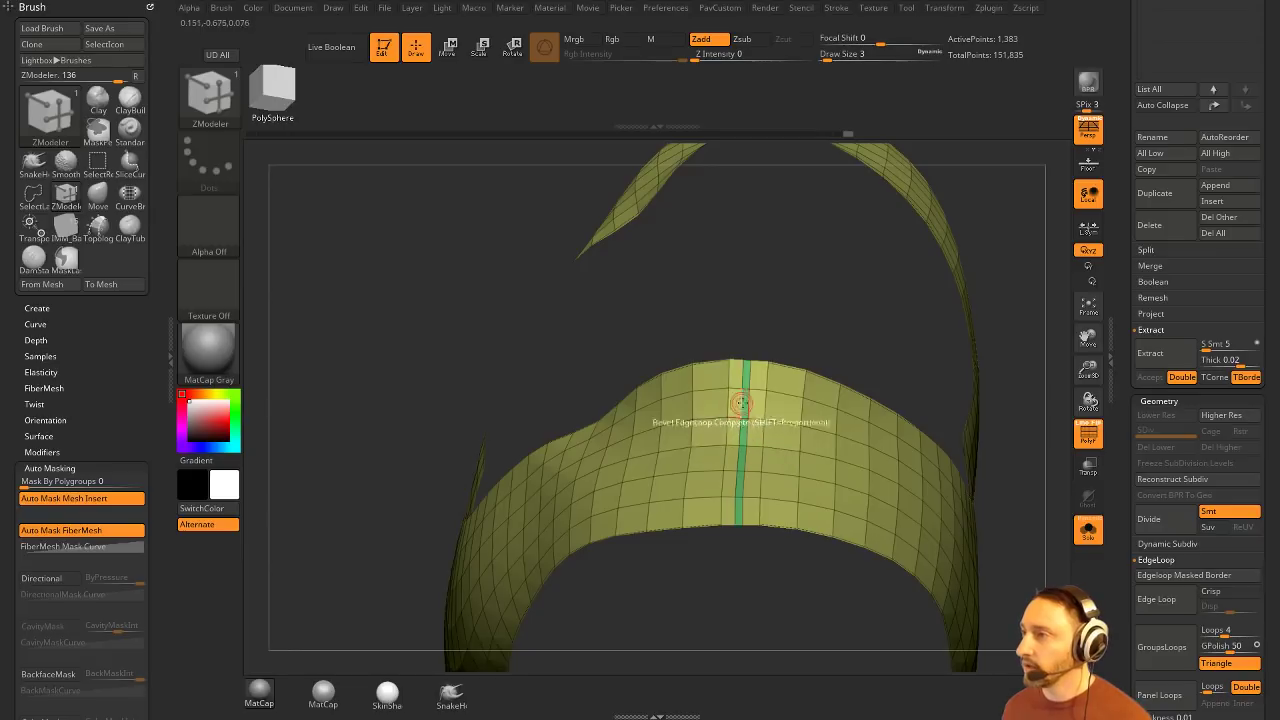
key(space)
click(607, 237)
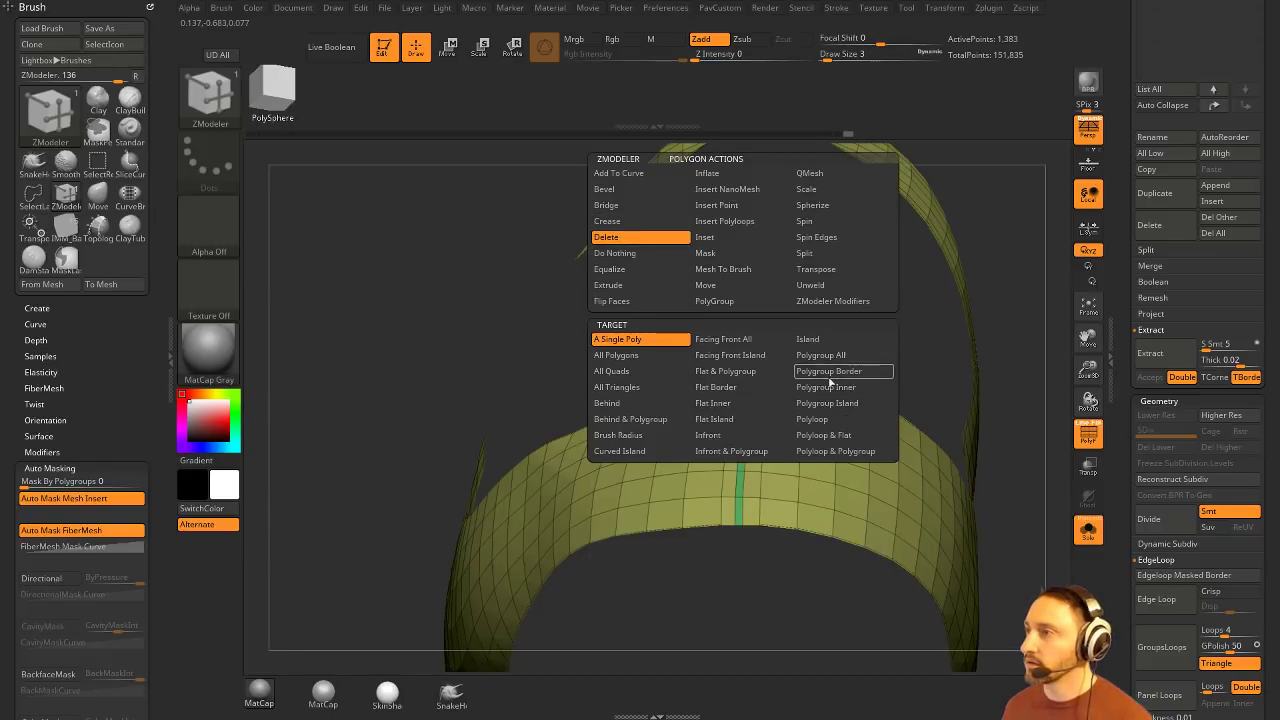
click(822, 355)
click(740, 420)
Step: Bevel the vertical edge loop below the armhole into a narrow side strip and delete its polygroup
drag(960, 346, 958, 430)
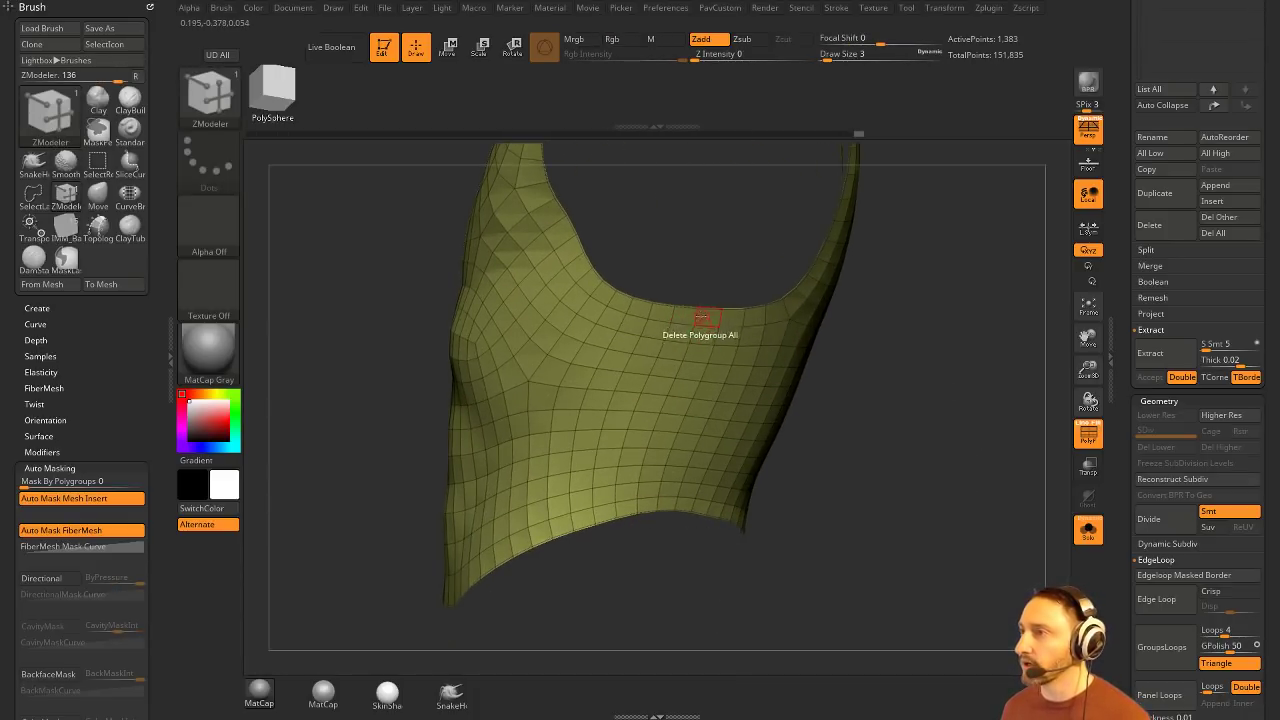
click(697, 318)
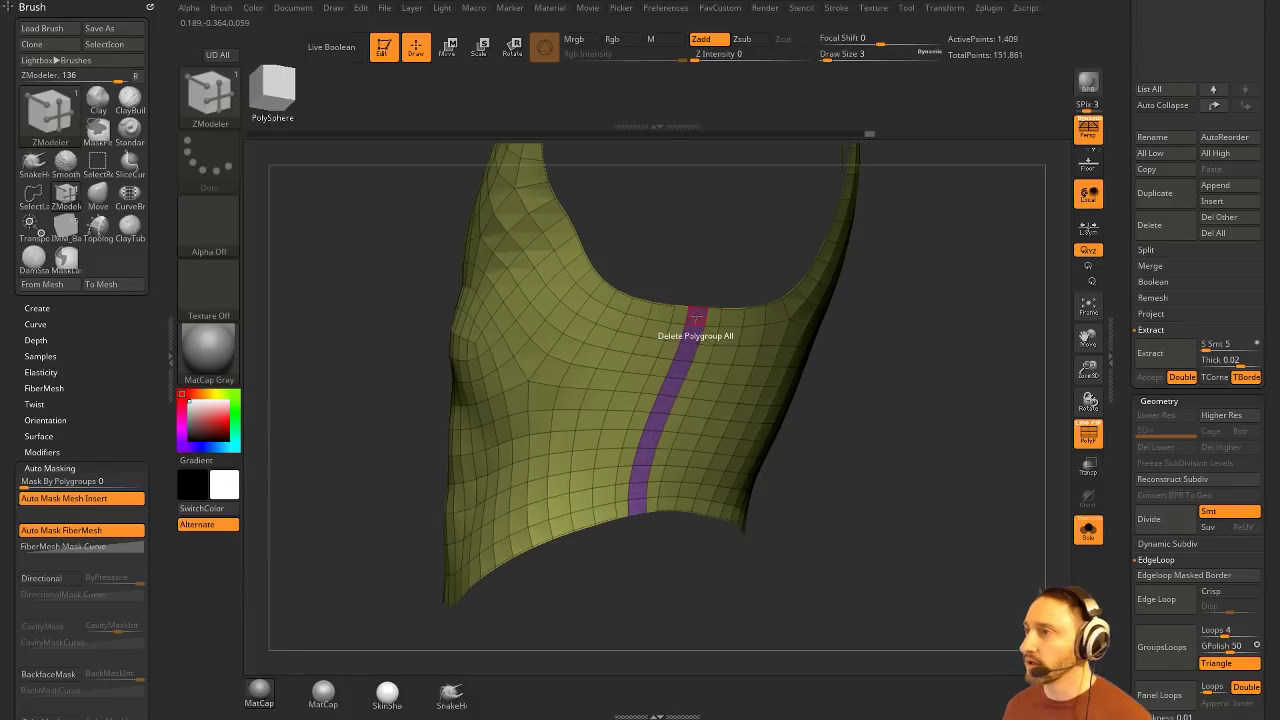
click(697, 318)
Step: Assign separate polygroups to the disconnected front and back panels with Auto Groups
drag(782, 318, 938, 410)
key(space)
click(922, 395)
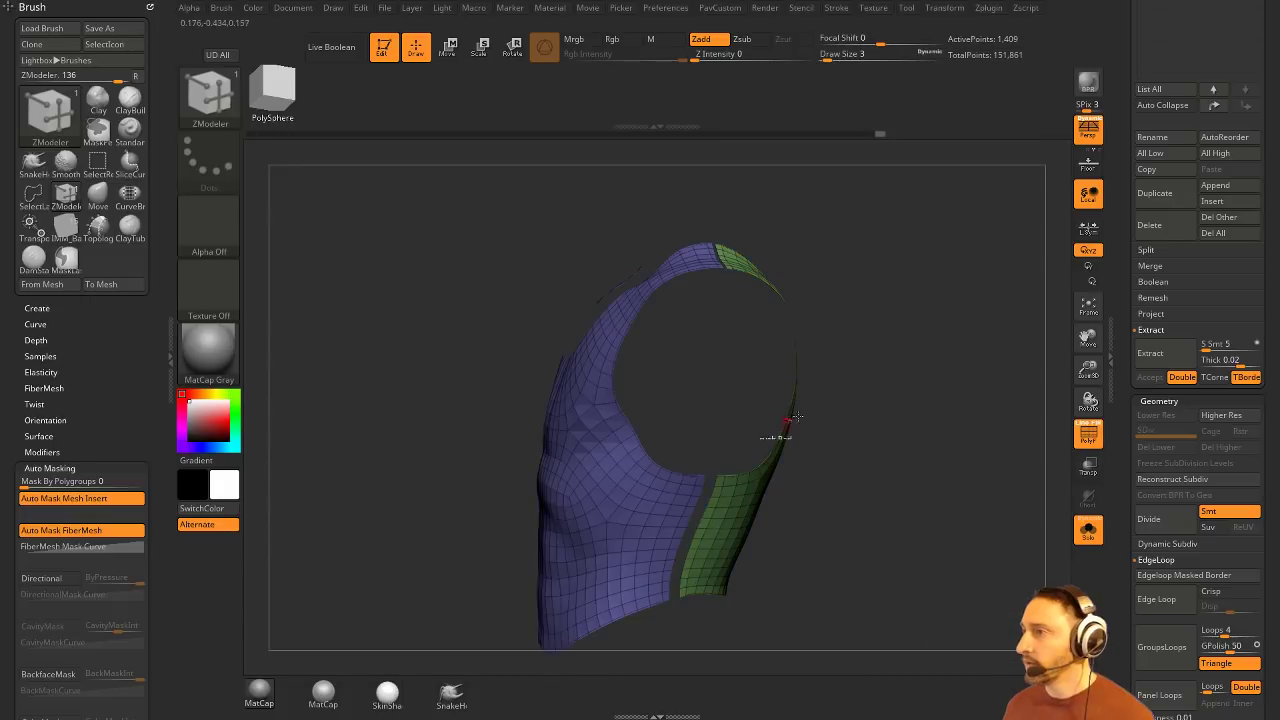
drag(777, 443, 925, 396)
Step: Isolate the front panel, try Split Hidden to separate the back panel, and show both panels again
mouse_move(875, 343)
mouse_down()
mouse_move(923, 334)
mouse_move(630, 343)
mouse_up()
key(ctrl+shift)
ctrl+shift+click(630, 340)
key(space)
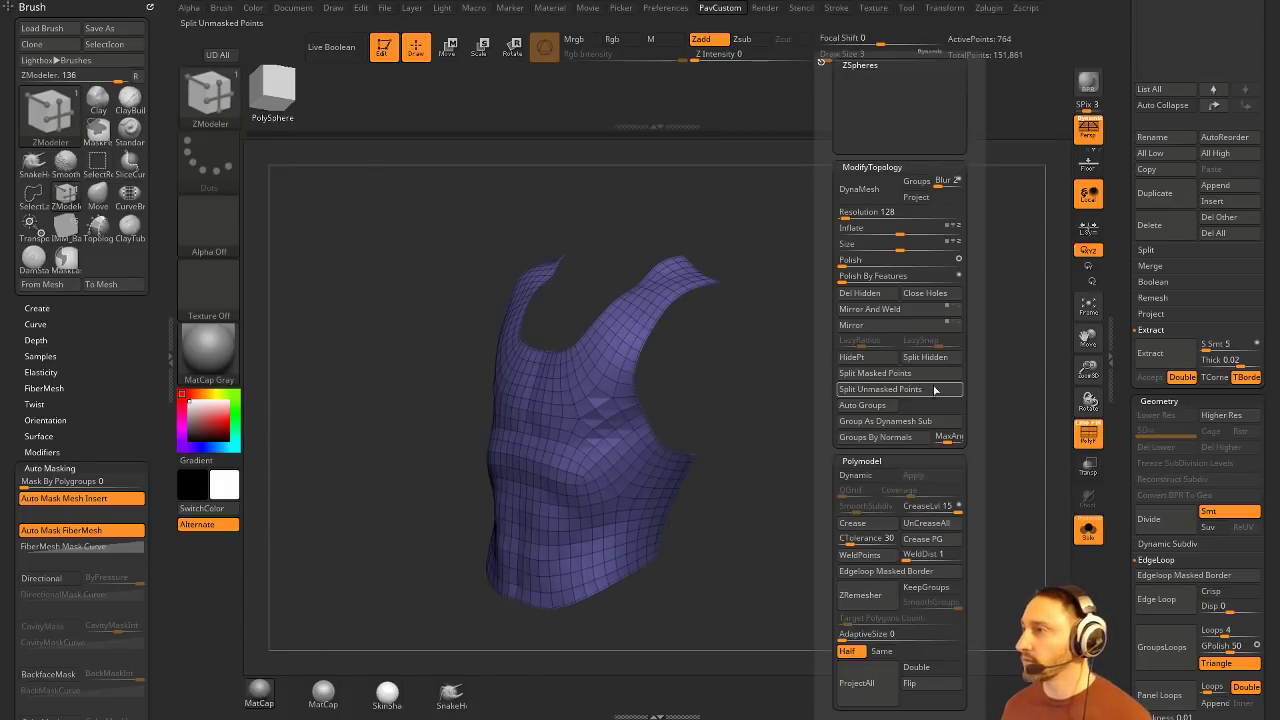
click(924, 361)
drag(924, 361, 1105, 537)
ctrl+shift+click(866, 400)
Step: Draw a Topology brush grid across the gap between the front and back shoulder straps and generate the connecting piece
mouse_move(916, 437)
mouse_down()
mouse_move(903, 403)
mouse_move(929, 429)
mouse_move(909, 428)
mouse_up()
drag(956, 381, 901, 355)
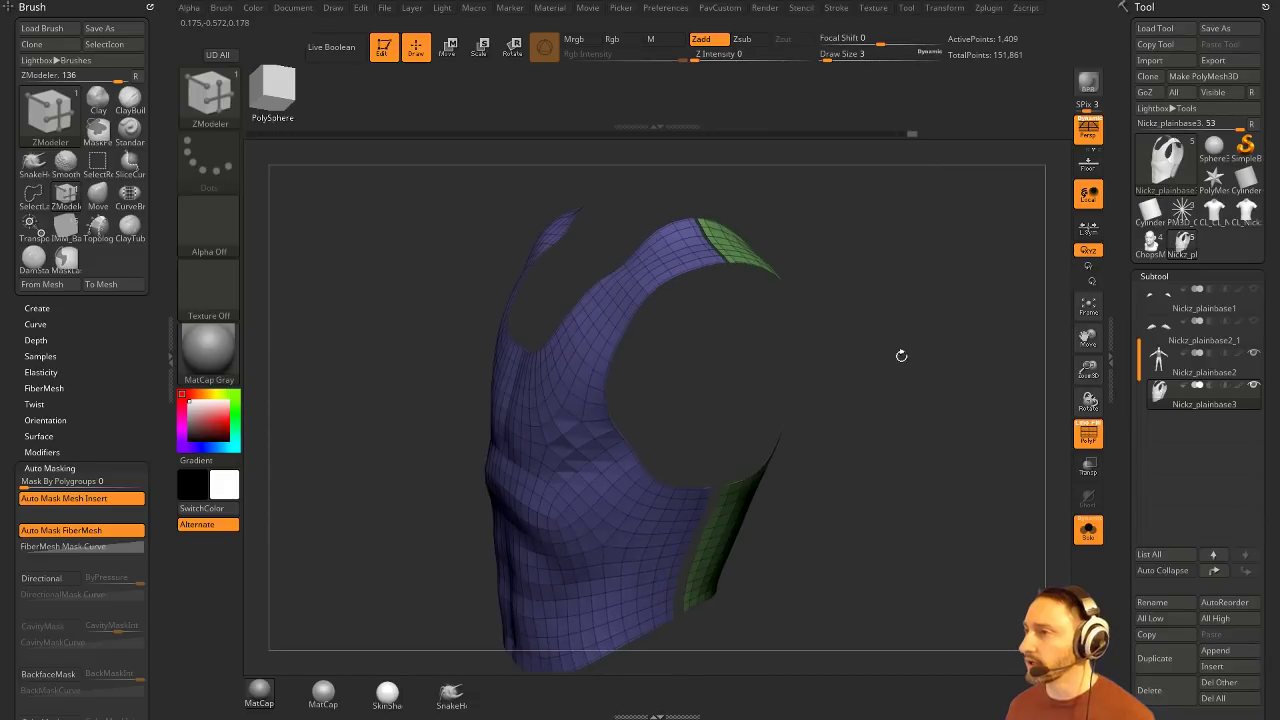
mouse_move(781, 274)
mouse_down()
mouse_move(946, 369)
mouse_move(903, 300)
mouse_move(957, 331)
mouse_move(900, 357)
mouse_move(934, 394)
mouse_move(920, 385)
mouse_move(943, 323)
mouse_move(923, 329)
mouse_move(923, 414)
mouse_move(909, 337)
mouse_move(781, 368)
mouse_up()
key(b)
key(t)
key(o)
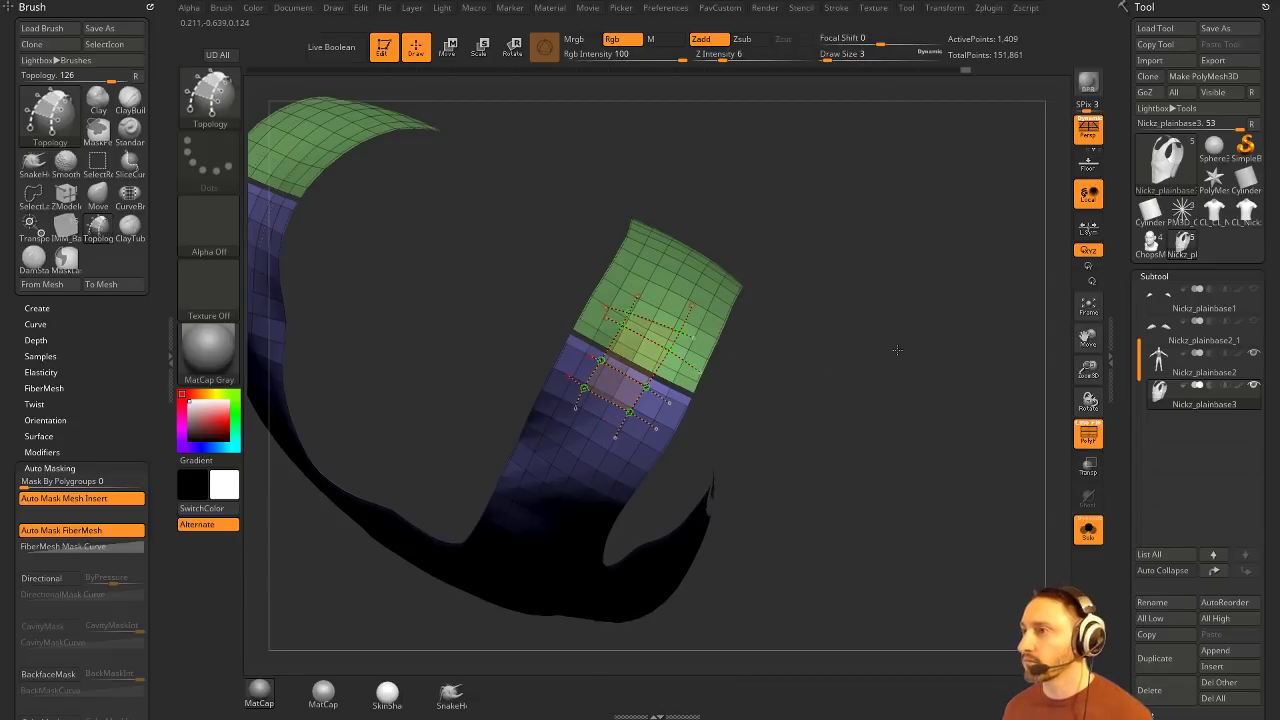
drag(897, 350, 699, 285)
click(680, 350)
Step: Split the new shoulder connector from the front and back panels into its own subtool and turn on dynamic subdivision
mouse_move(921, 357)
mouse_down()
mouse_move(940, 329)
mouse_move(880, 345)
mouse_move(921, 360)
mouse_move(919, 418)
mouse_move(918, 389)
mouse_up()
key(grave)
click(944, 376)
key(d)
key(b)
key(z)
key(m)
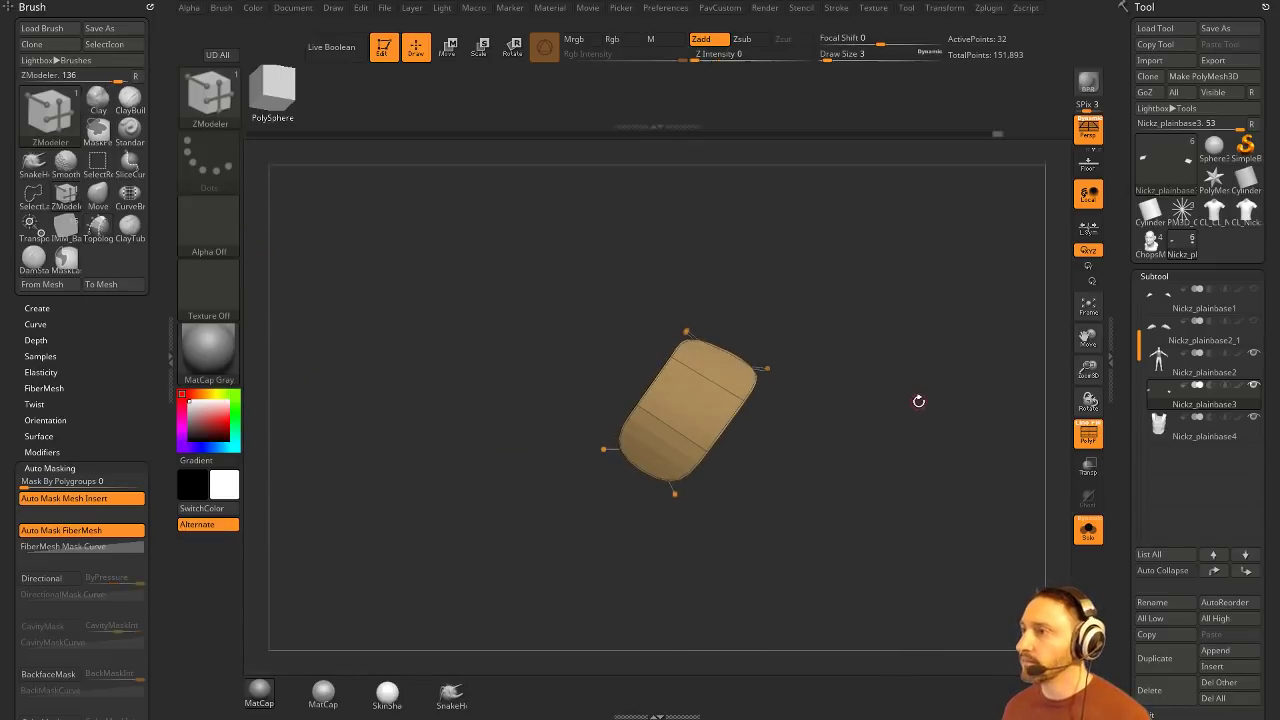
Step: Show the other subtools and draw a Topology grid of two horizontal and six vertical curves across the side gap, with draw size 22
click(1087, 532)
ctrl+right_drag(985, 385, 886, 220)
mouse_move(886, 420)
mouse_down()
mouse_move(946, 294)
mouse_move(780, 321)
mouse_up()
key(b)
key(t)
key(o)
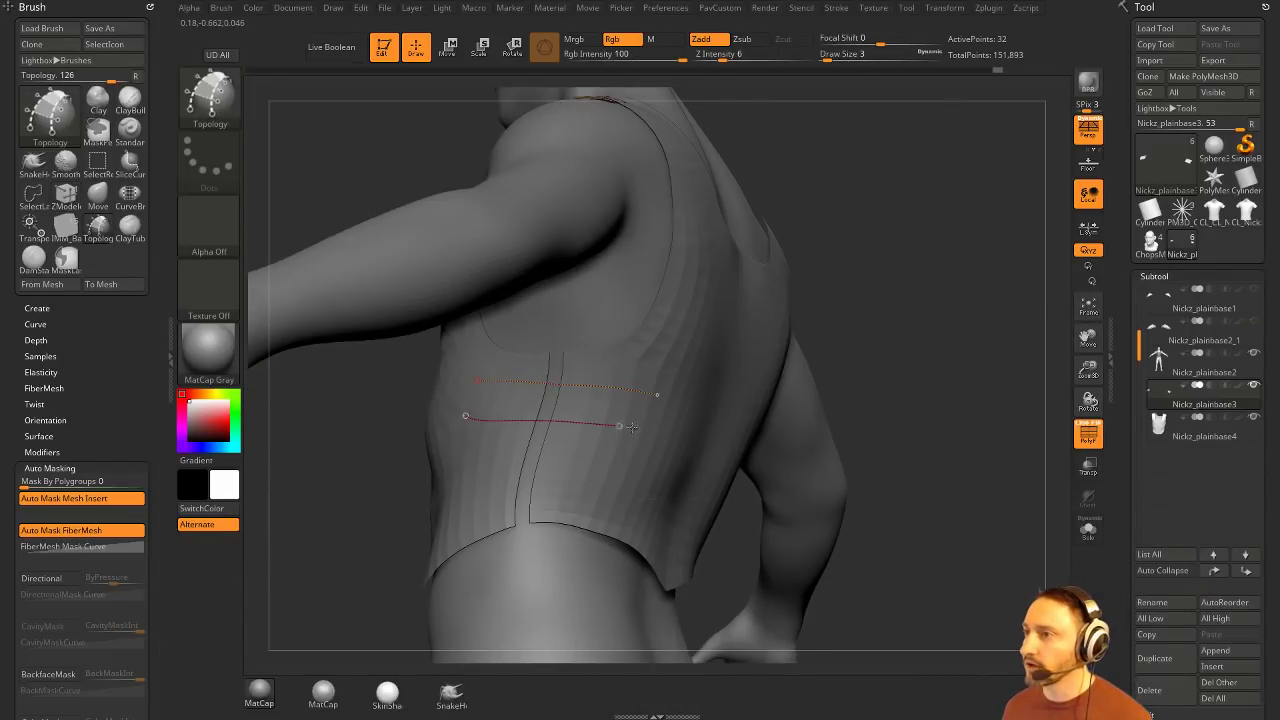
drag(516, 361, 508, 440)
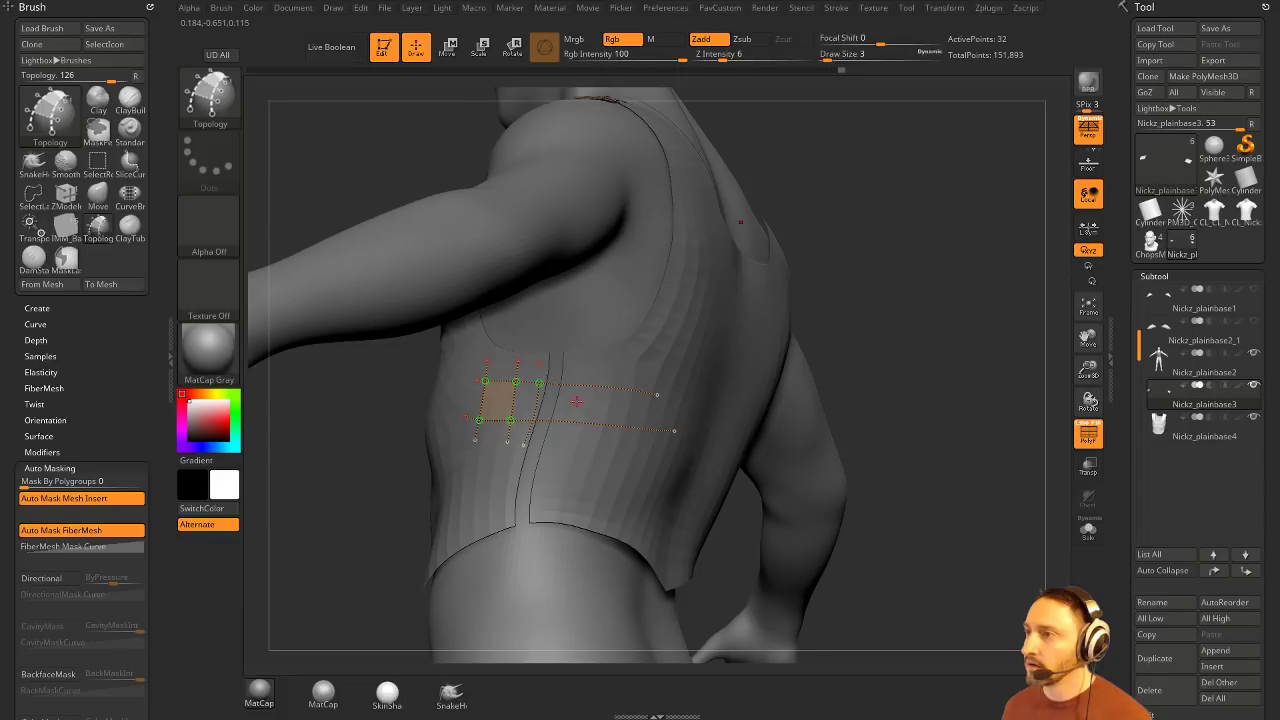
key(ctrl+z)
key(ctrl+z)
key(s)
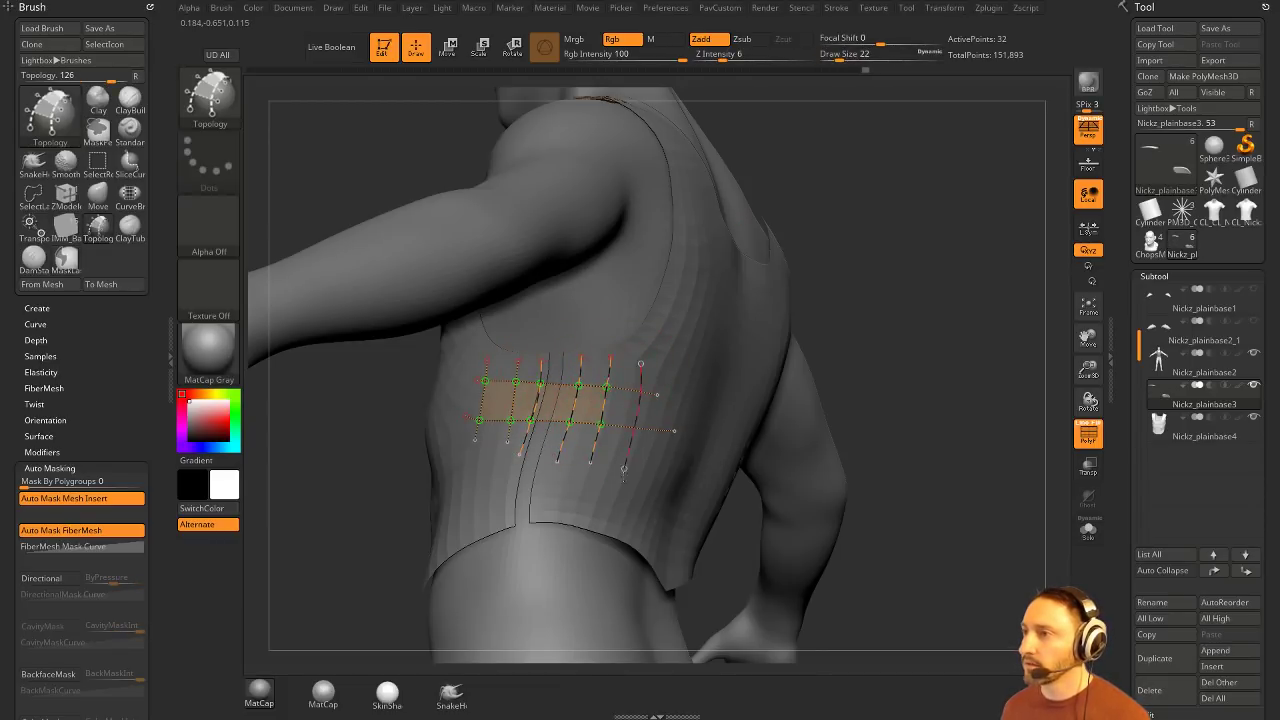
Step: Generate the side strap from the drawn Topology grid and turn off dynamic subdivision
mouse_move(835, 338)
mouse_down()
mouse_move(827, 329)
mouse_move(866, 338)
mouse_move(780, 322)
mouse_up()
click(680, 272)
drag(926, 314, 1025, 350)
key(4)
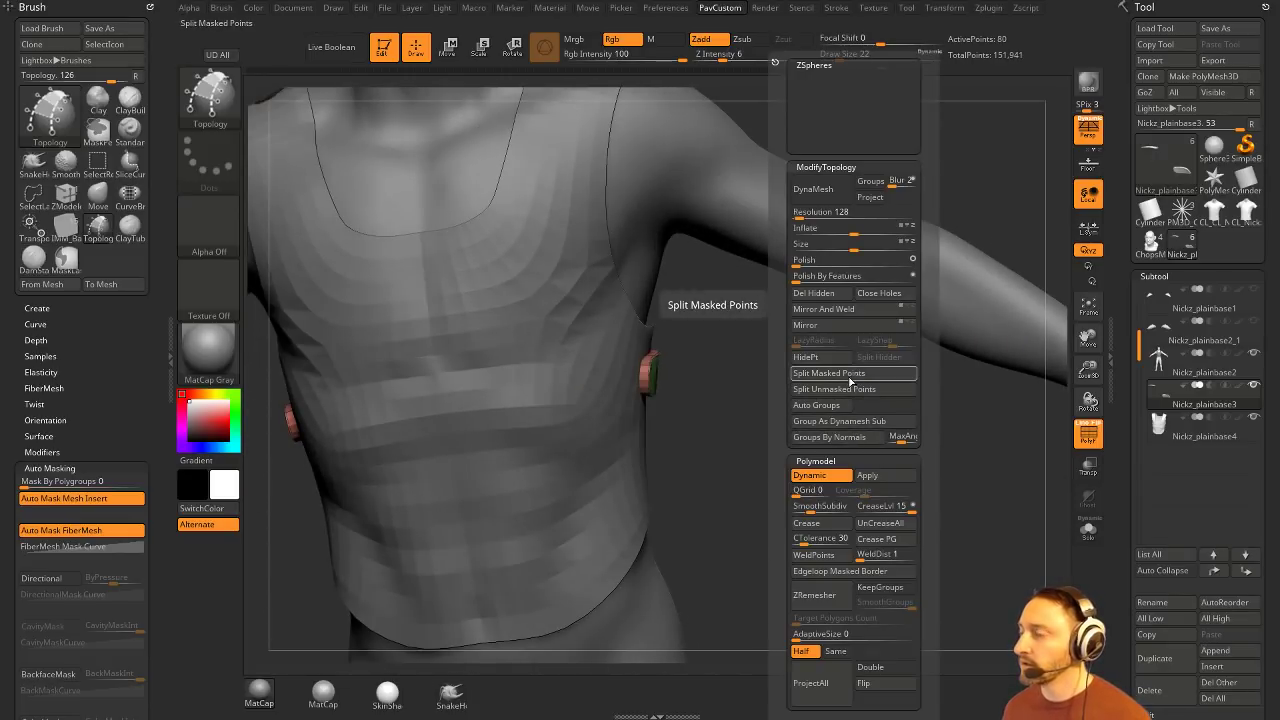
click(847, 379)
mouse_move(714, 403)
mouse_down()
mouse_move(900, 200)
mouse_move(968, 390)
mouse_up()
mouse_move(968, 390)
alt+mouse_down()
mouse_move(944, 446)
mouse_move(706, 431)
mouse_move(750, 418)
alt+mouse_up()
Step: Set the draw size to 4 and insert a lengthwise middle edge loop on the side strap with ZModeler's Insert Multiple EdgeLoops
key(s)
drag(765, 410, 812, 427)
key(b)
key(z)
key(m)
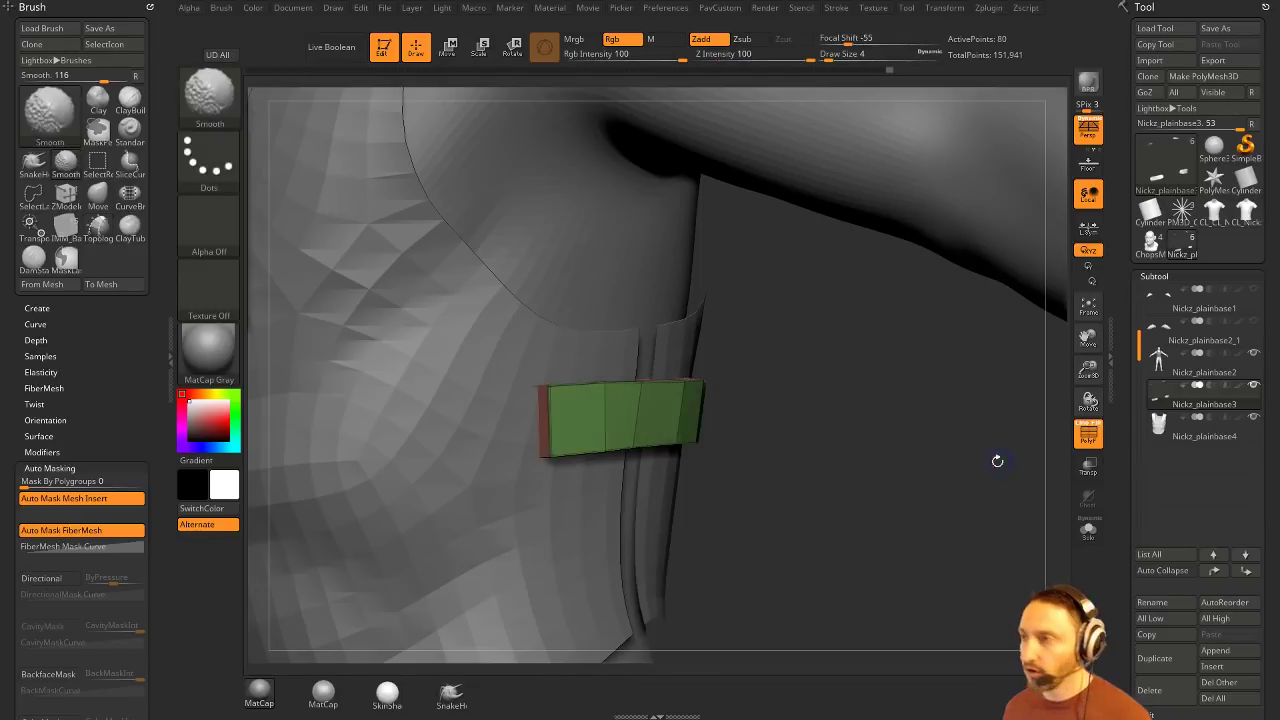
drag(997, 457, 783, 400)
key(space)
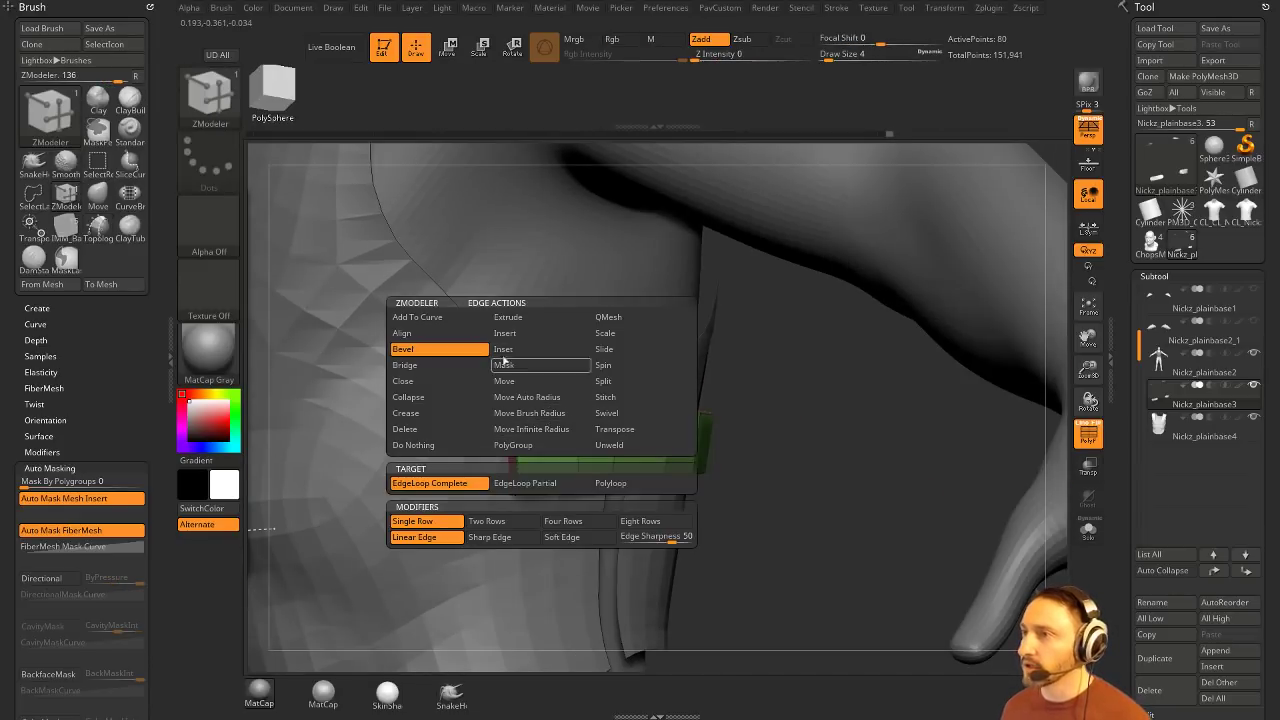
click(531, 336)
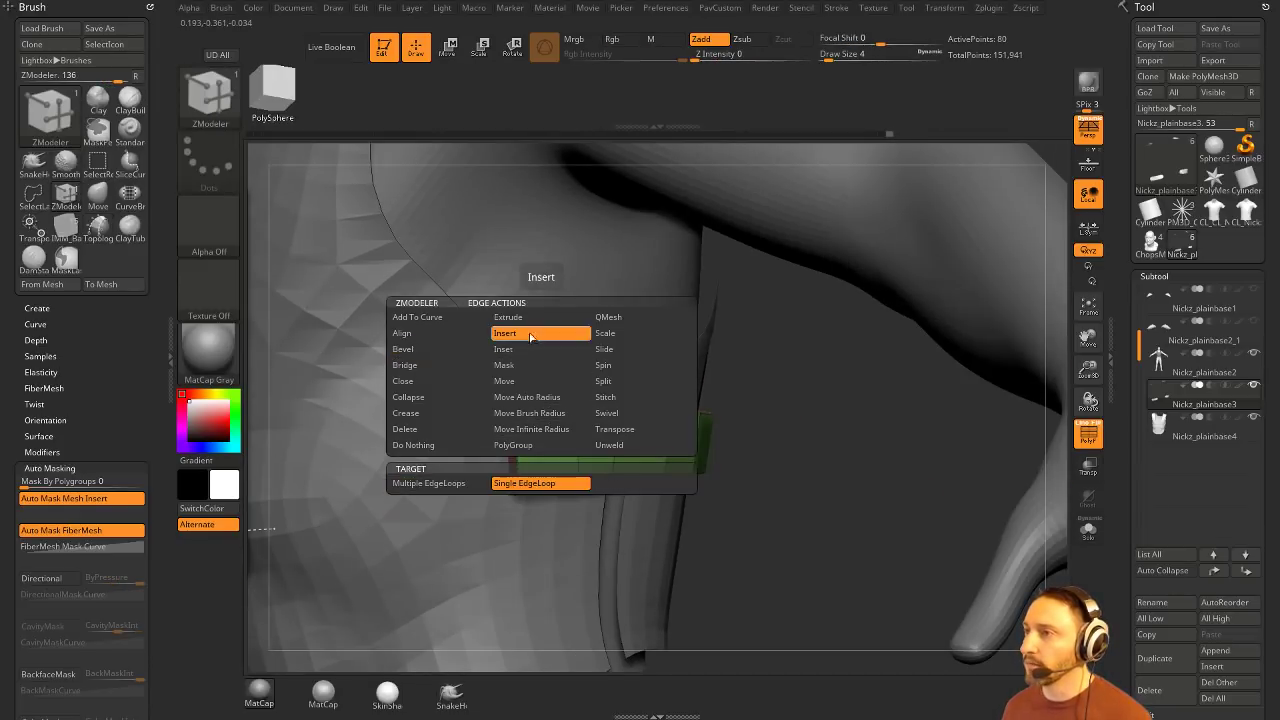
click(455, 484)
click(517, 456)
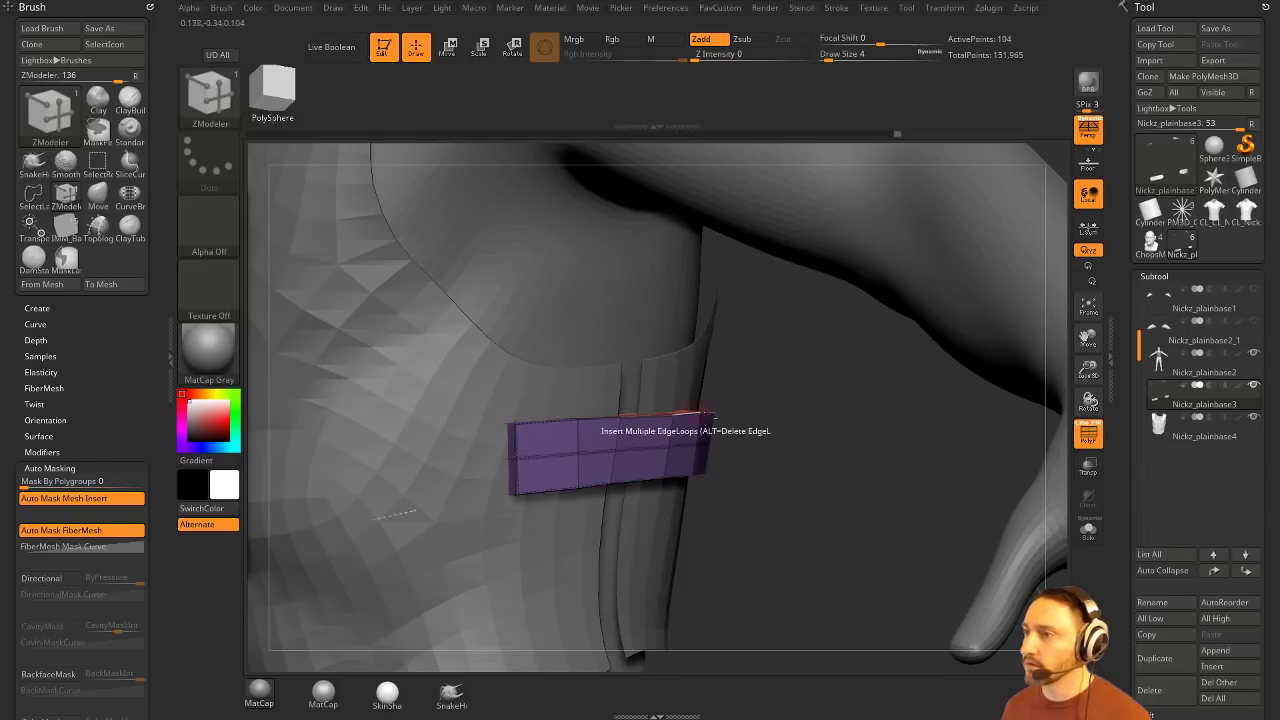
Step: Isolate the strap subtool and set the ZModeler QMesh target to Polygroup All
drag(790, 424, 971, 434)
click(1088, 531)
drag(1041, 502, 881, 444)
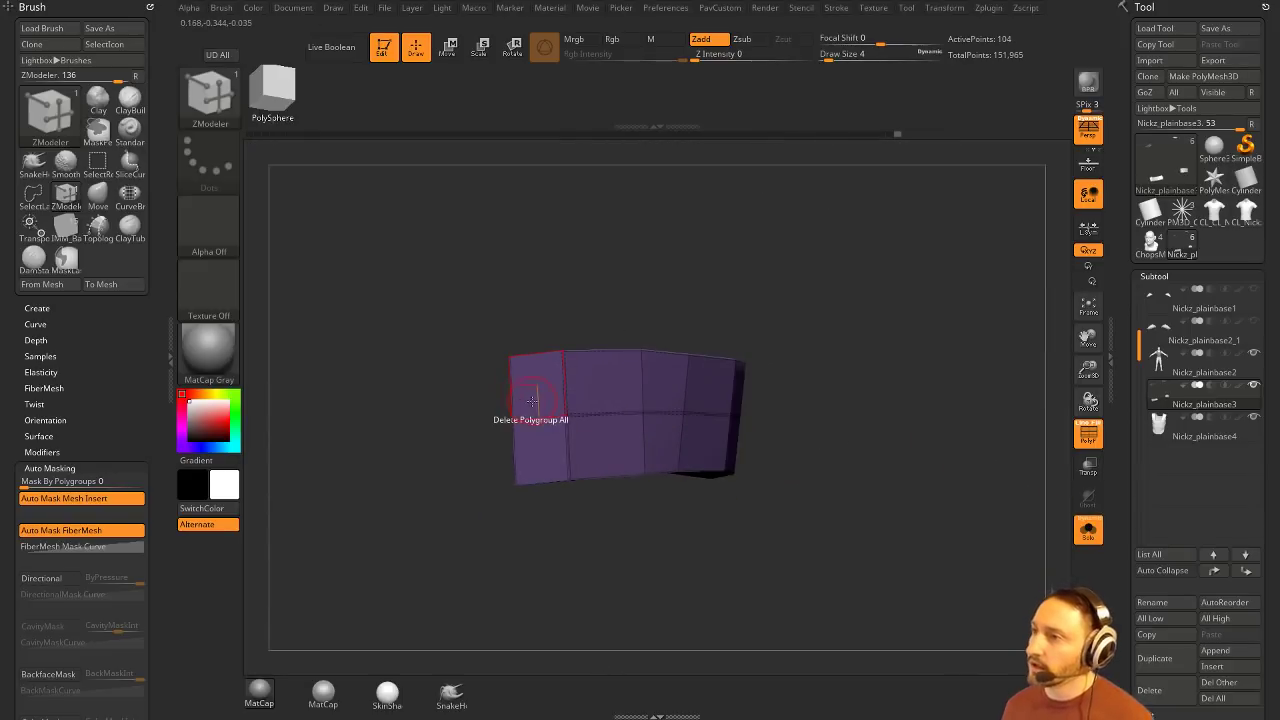
drag(887, 391, 1047, 483)
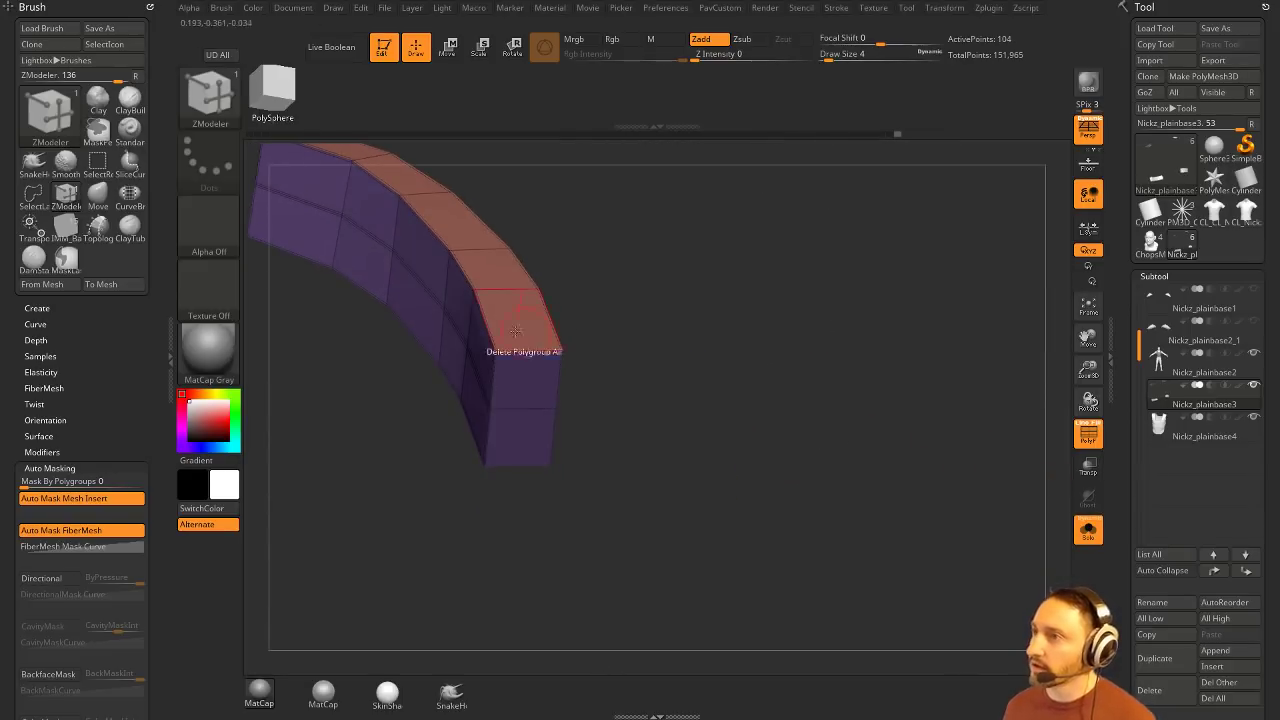
click(720, 7)
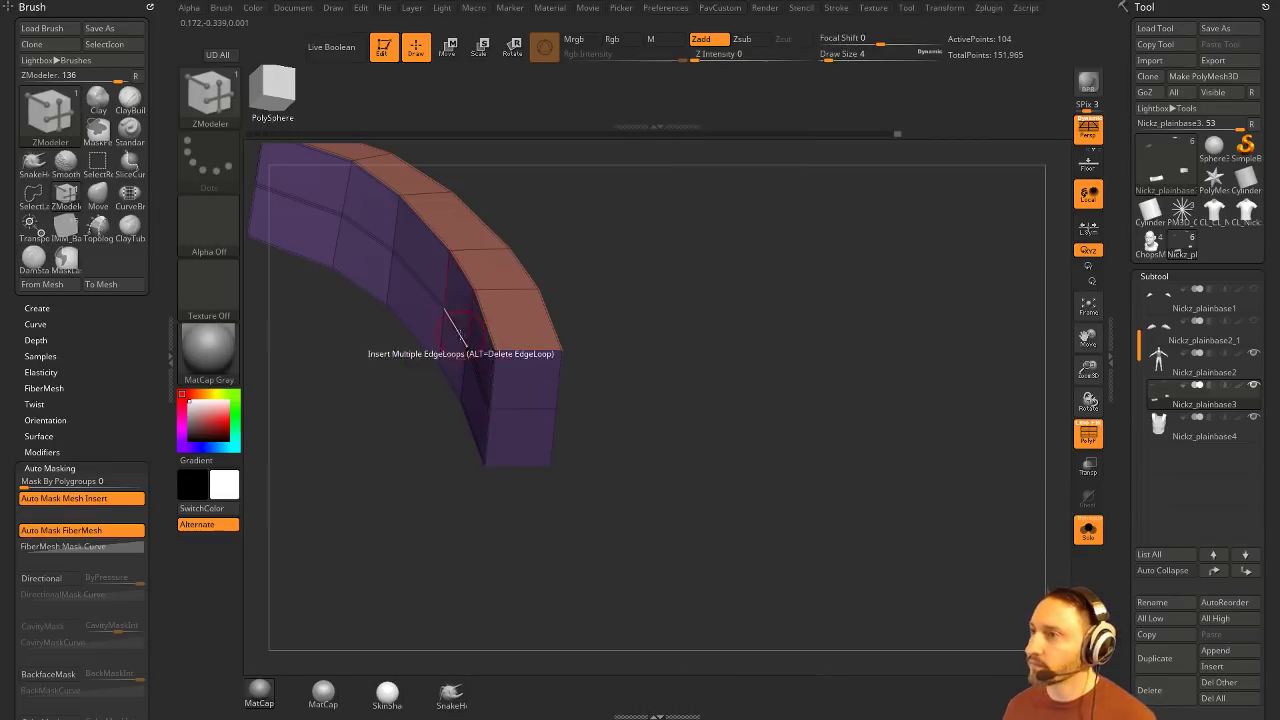
key(space)
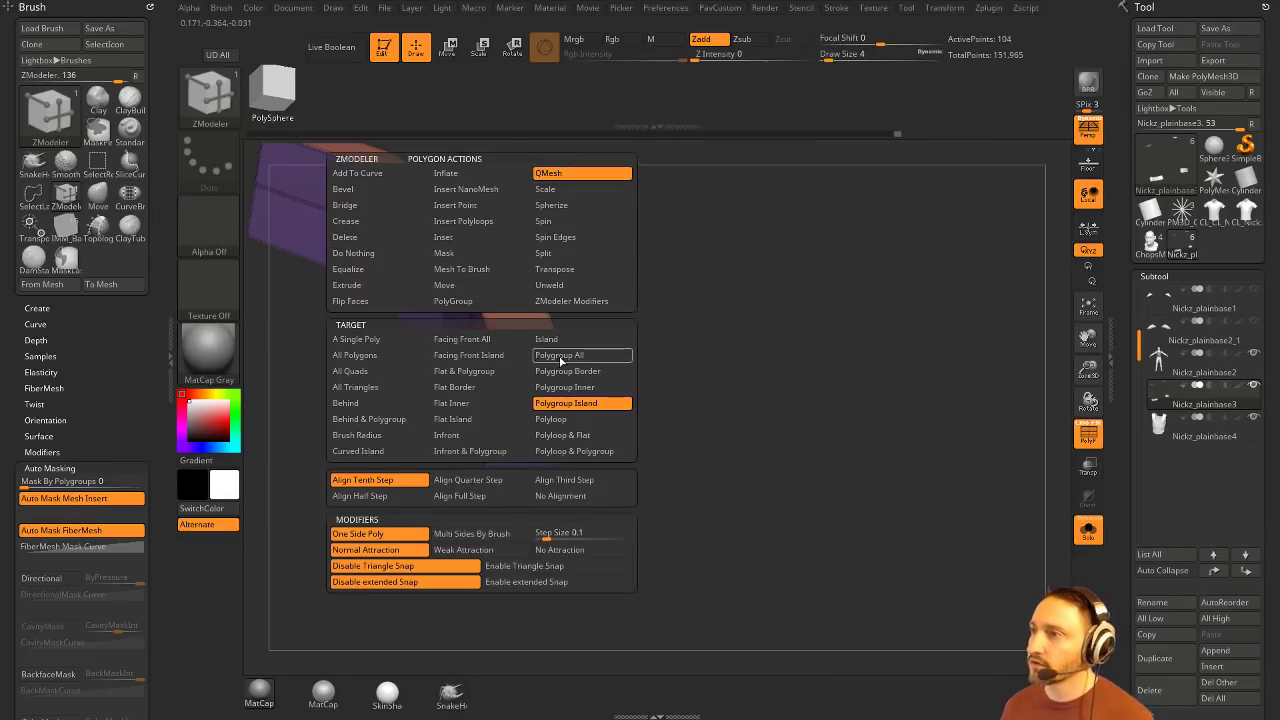
click(560, 357)
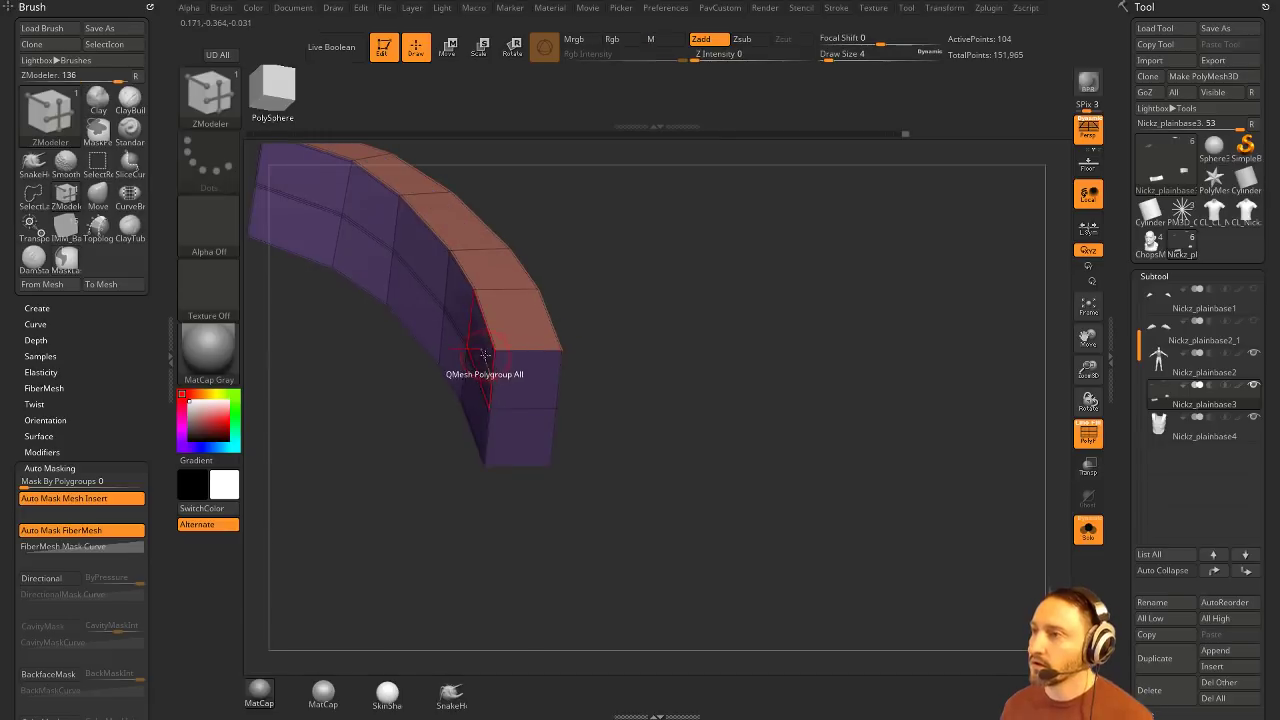
Step: Regroup the side straps with Groups By Normals and apply Mirror And Weld
alt+drag(827, 410, 650, 330)
click(720, 8)
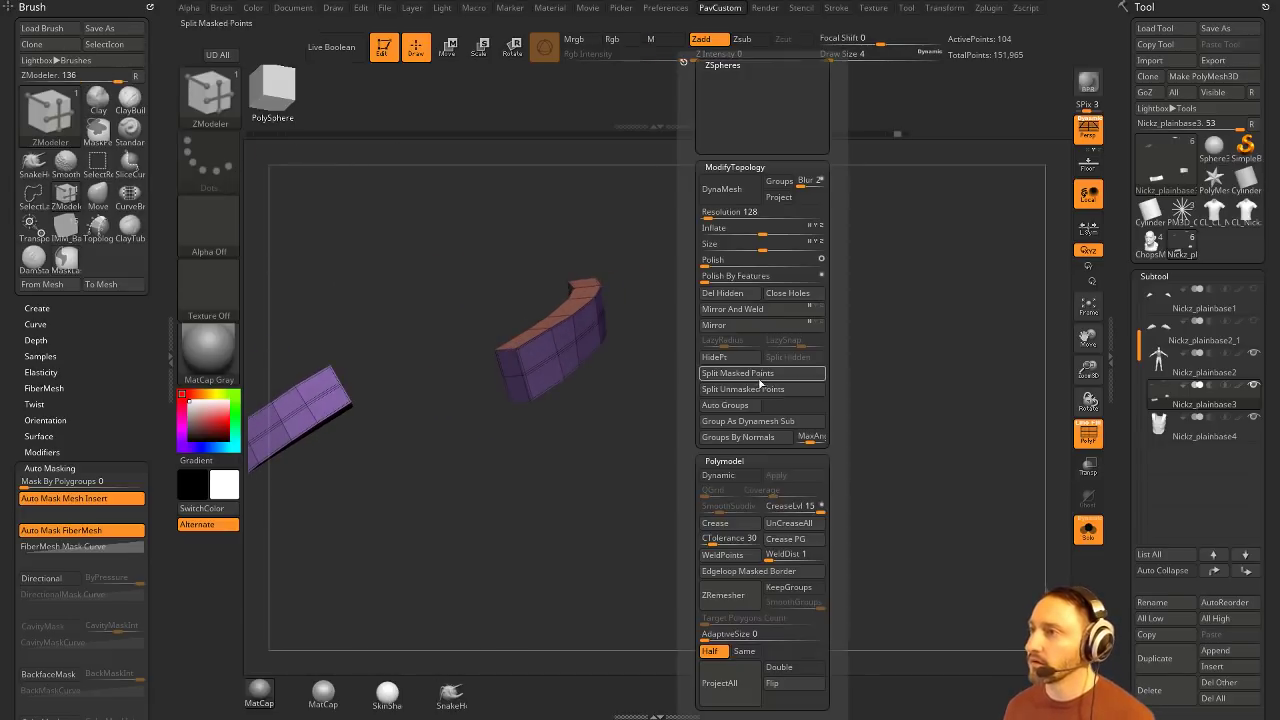
click(738, 437)
drag(740, 447, 774, 429)
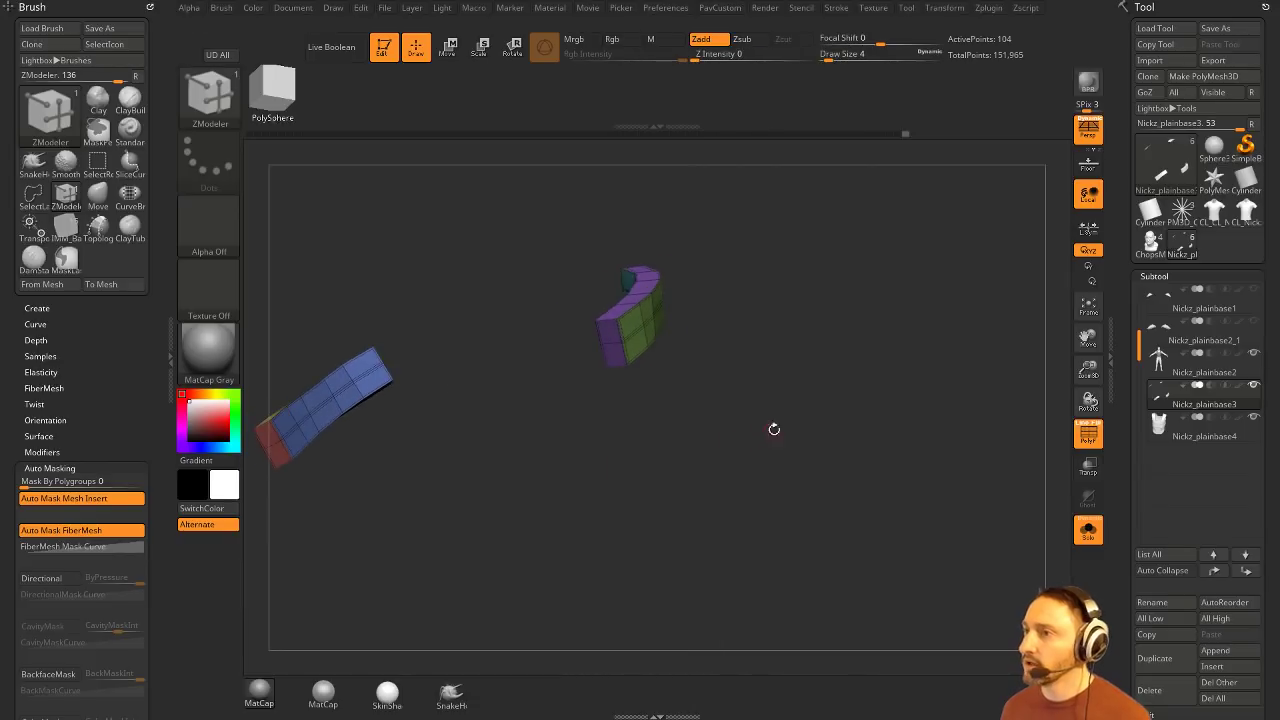
key(grave)
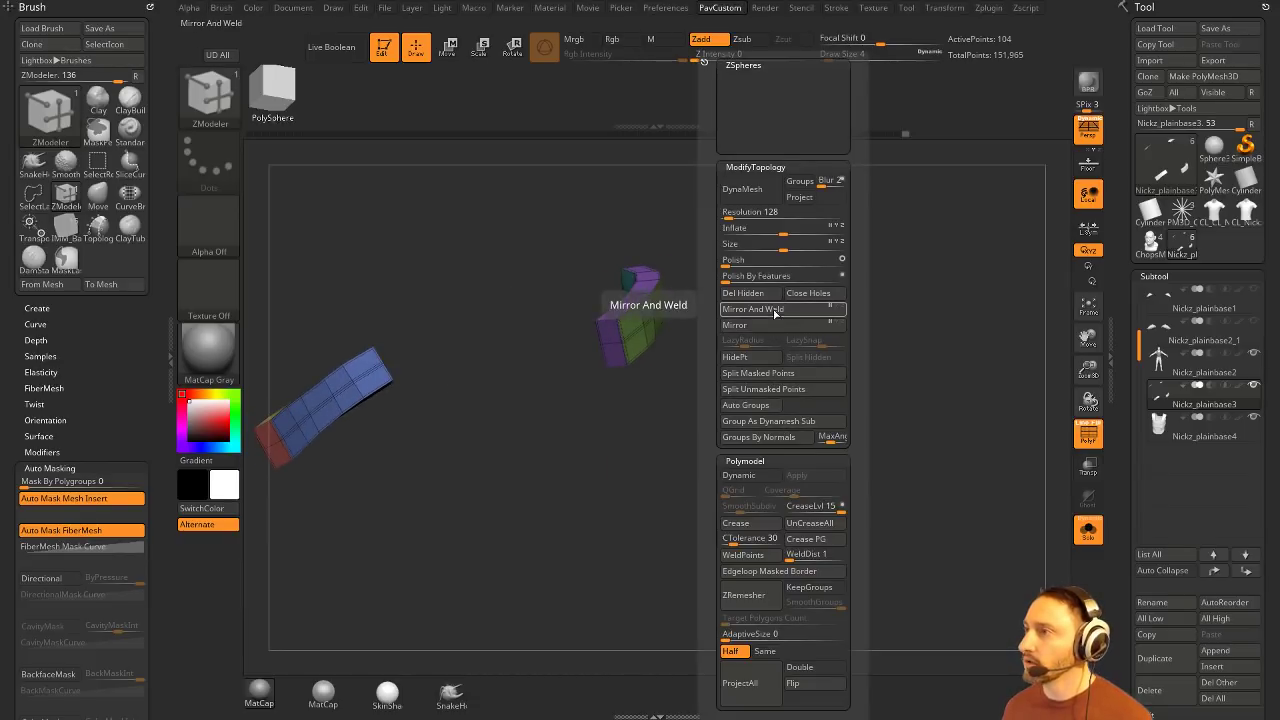
click(773, 310)
Step: Thin the side strap by pushing its inner face polygroup outward with QMesh
alt+drag(691, 343, 760, 388)
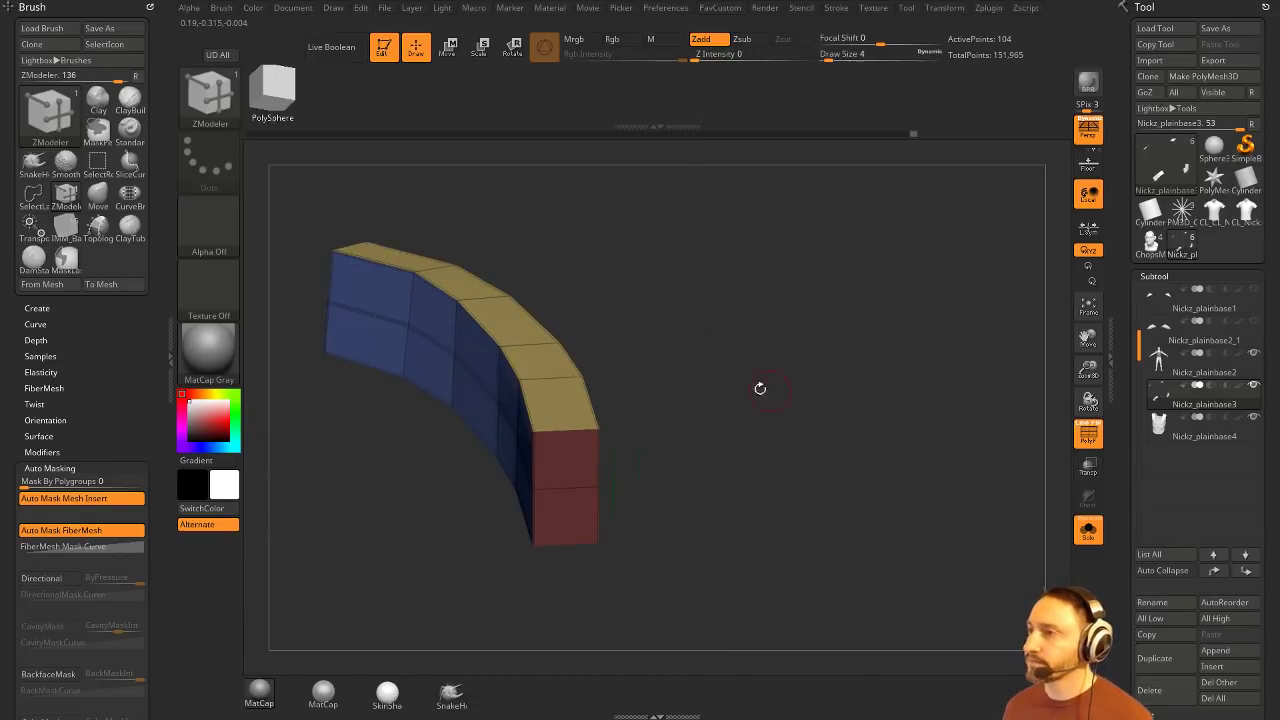
drag(506, 388, 540, 386)
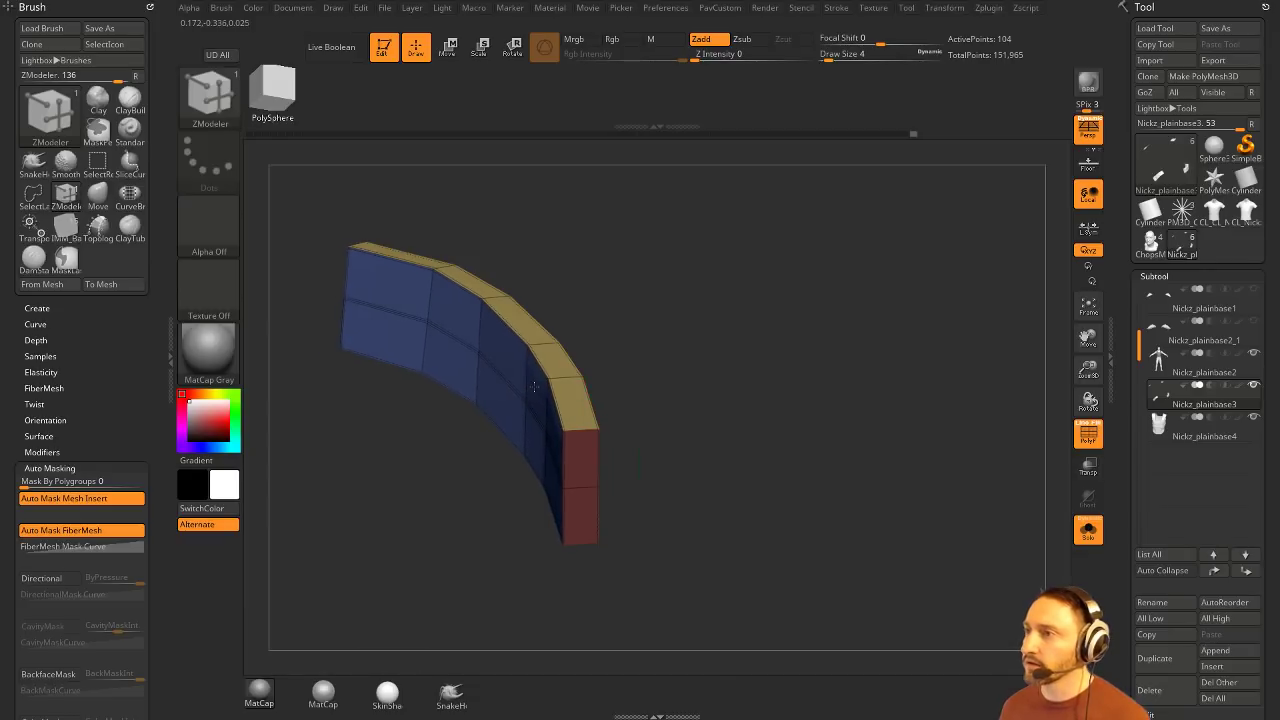
alt+drag(803, 425, 790, 383)
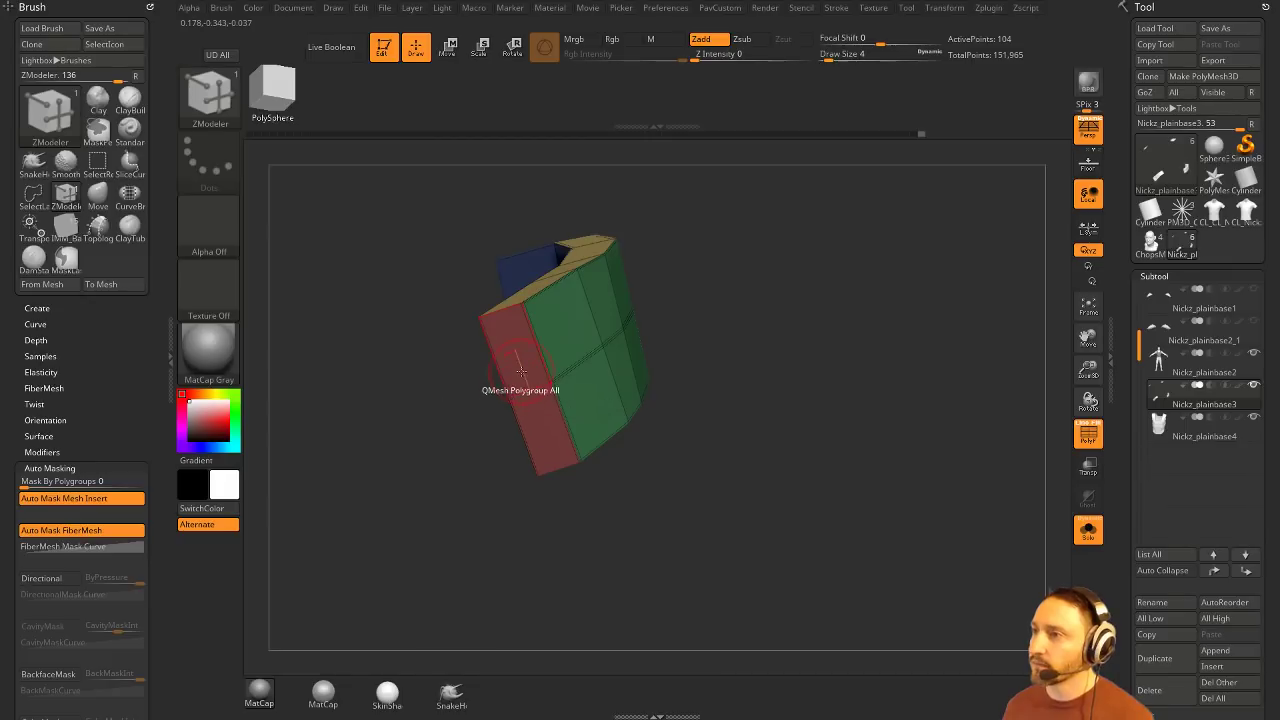
Step: Set the ZModeler polygon action to Bridge Connected Polys with Circle, Specified Curvature 100 and Align To Normal
key(space)
click(410, 206)
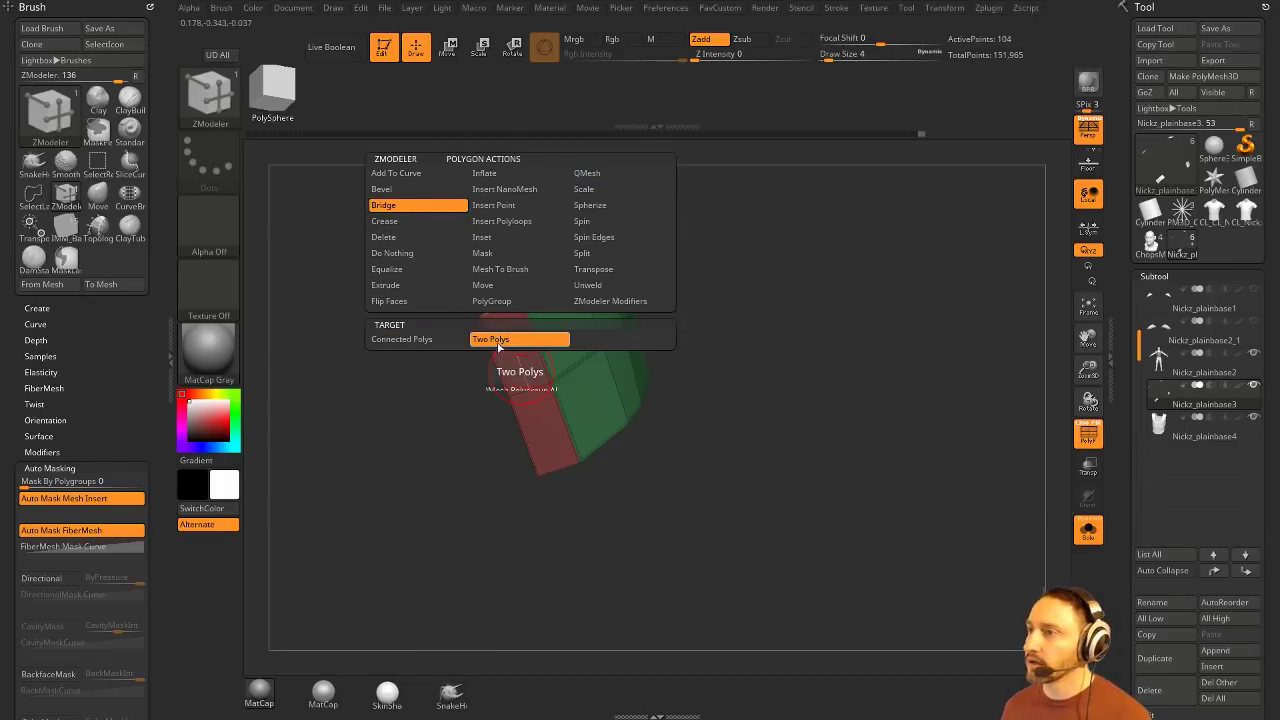
click(598, 368)
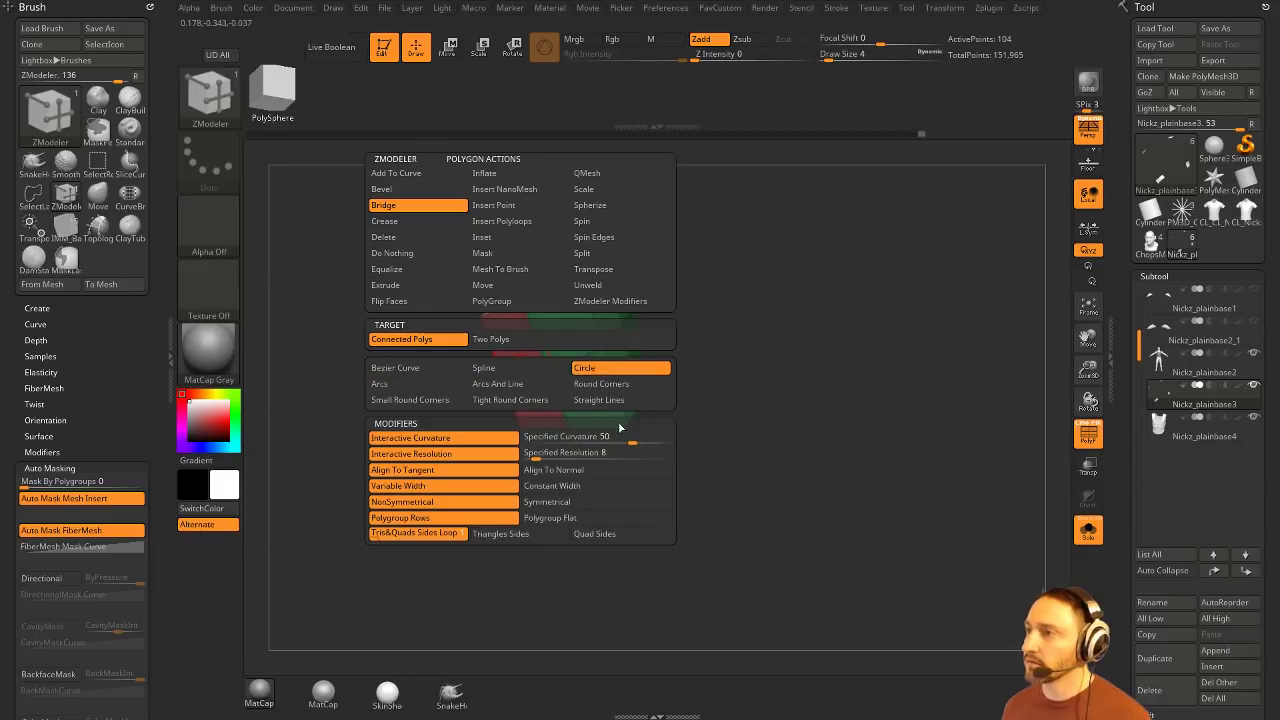
click(645, 438)
click(553, 470)
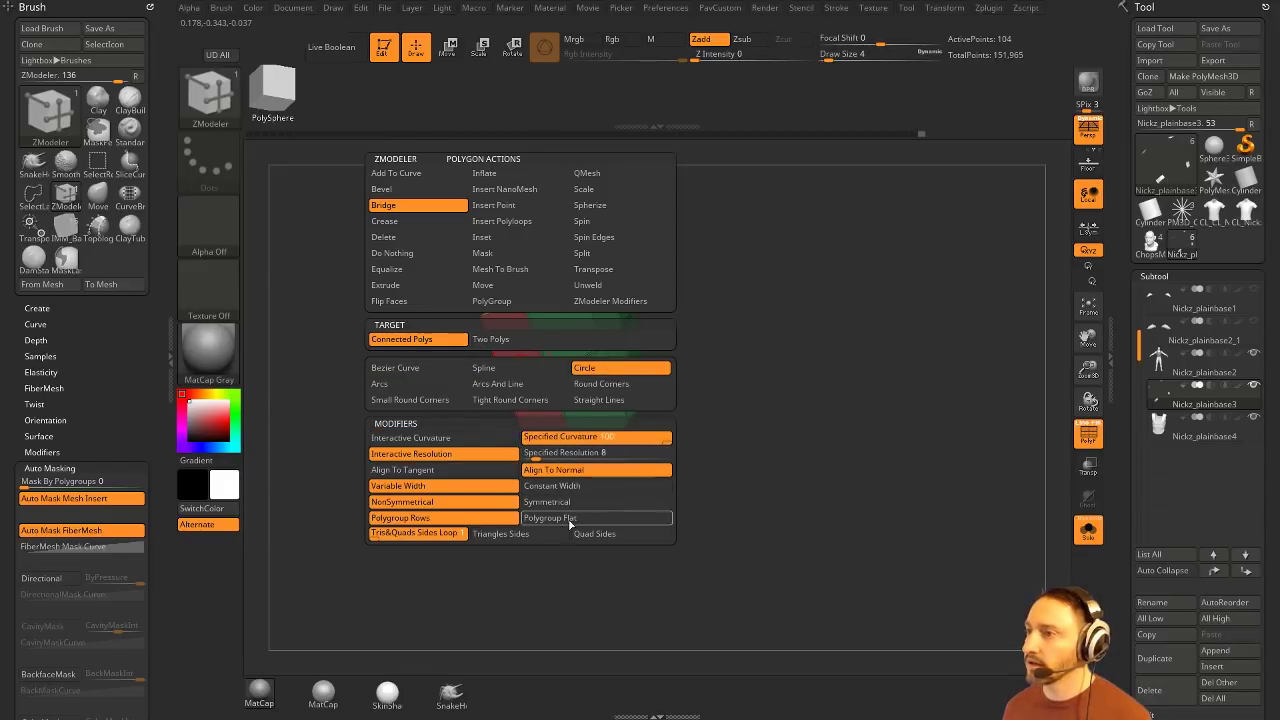
drag(538, 531, 556, 368)
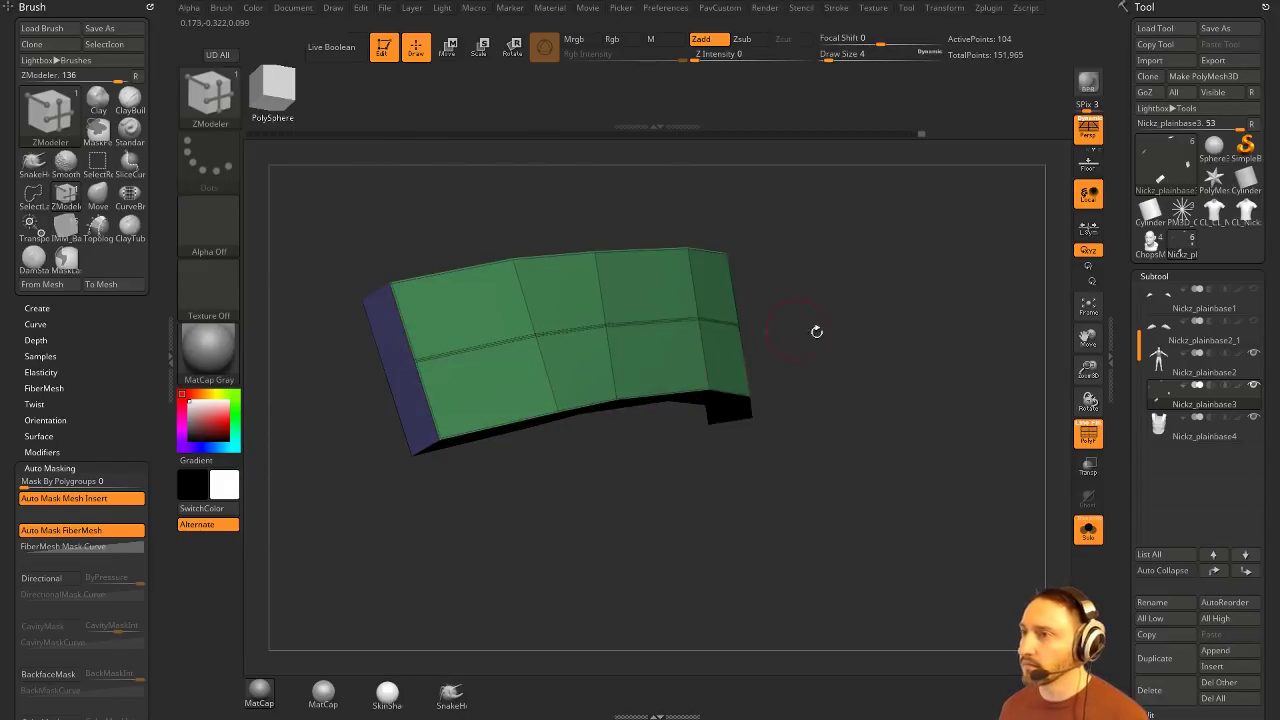
Step: Try bridging the two end polygons of the side strap and undo the attempt
alt+drag(817, 332, 637, 330)
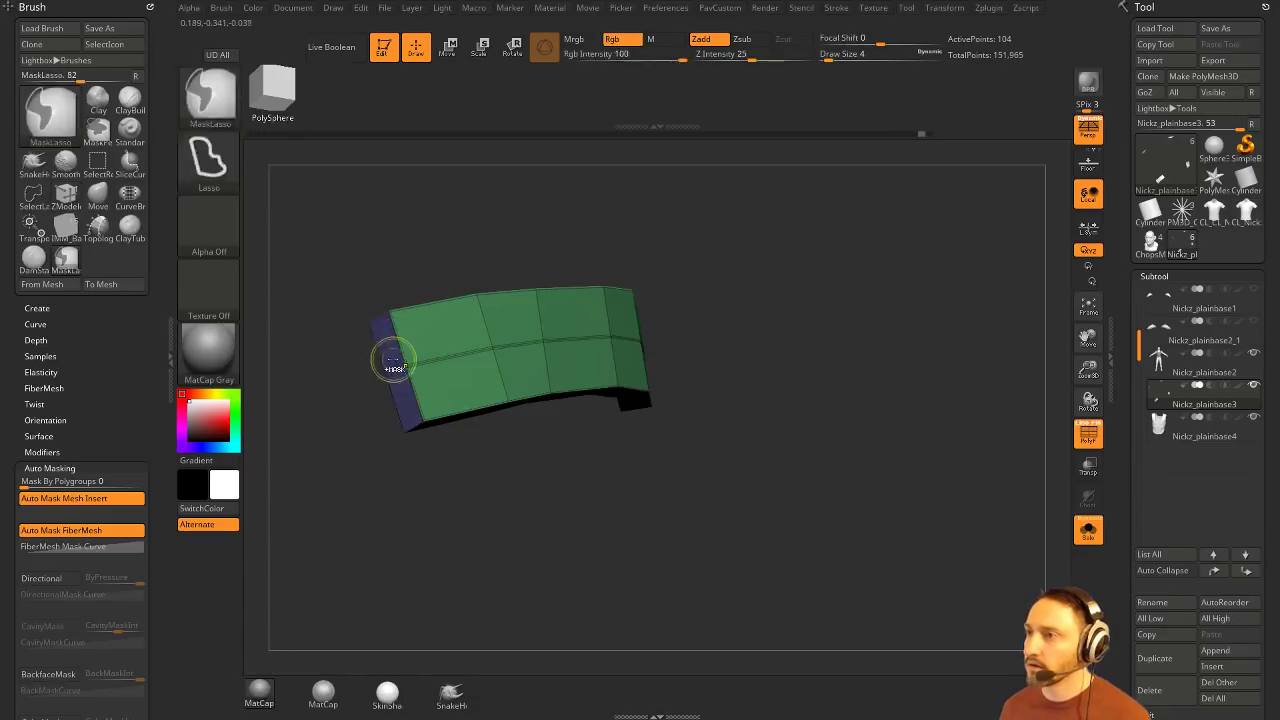
key(space)
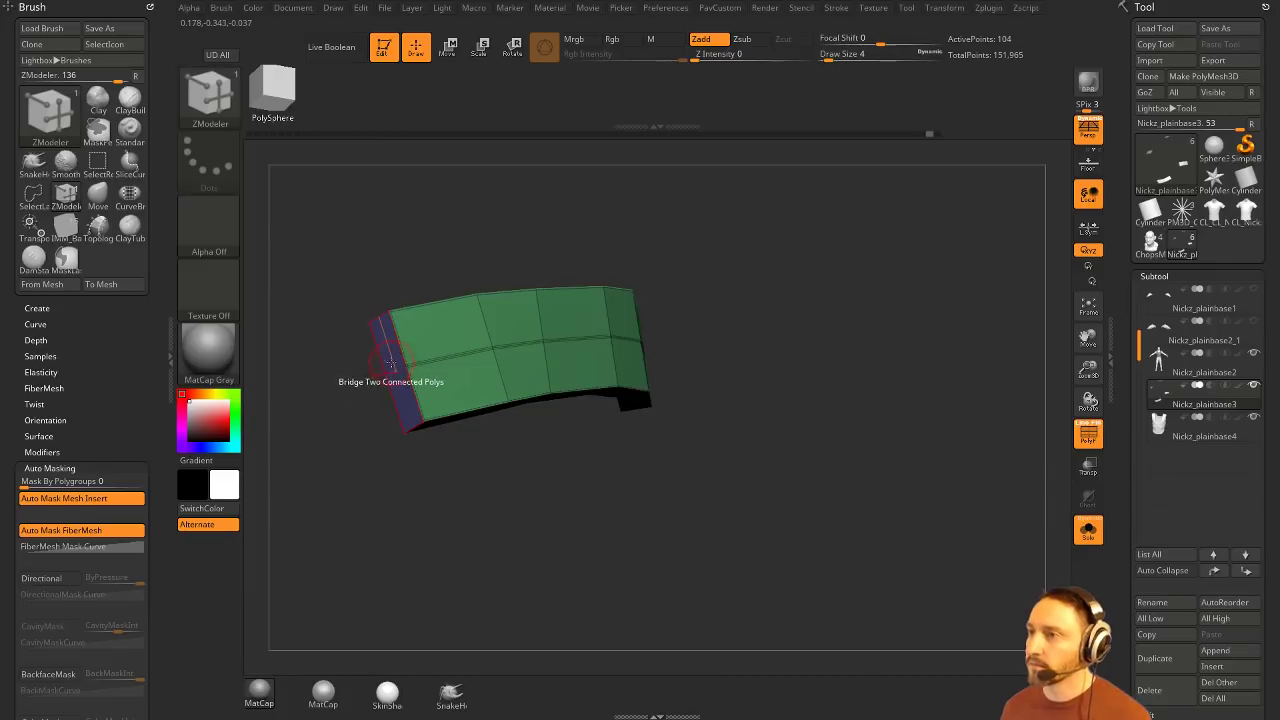
click(390, 363)
key(ctrl+z)
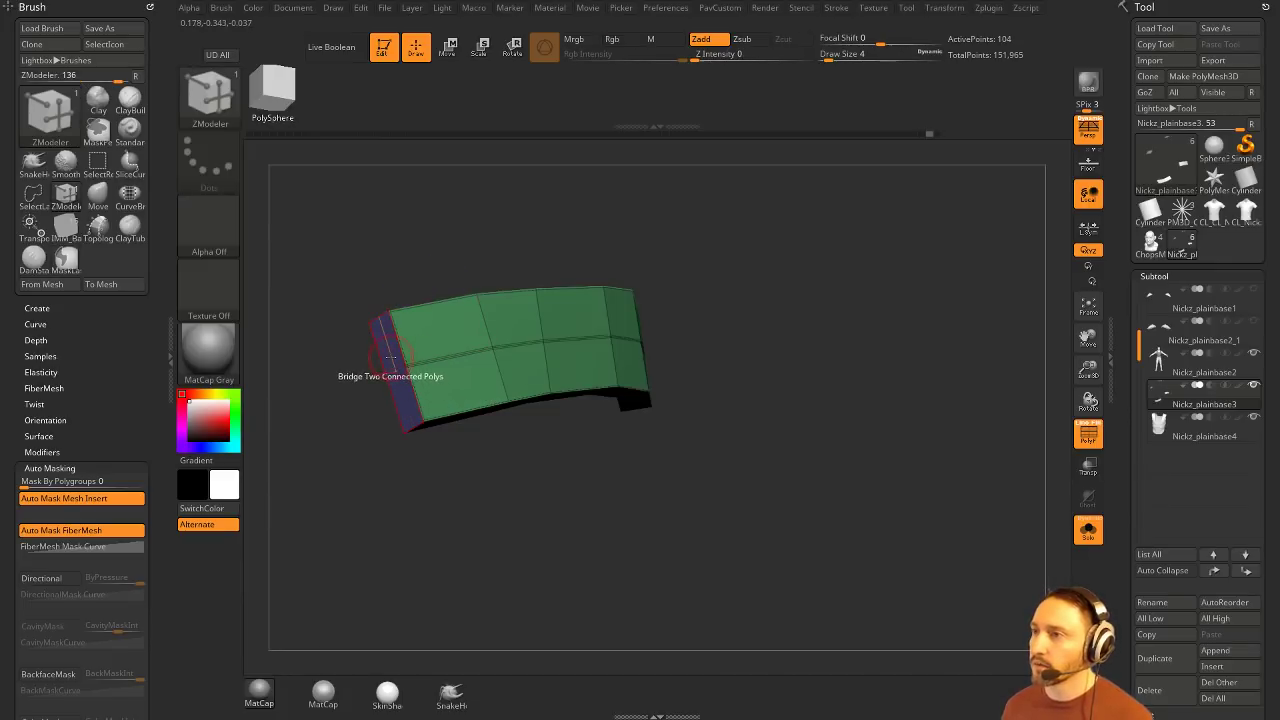
drag(690, 272, 779, 337)
key(ctrl+z)
drag(690, 335, 715, 298)
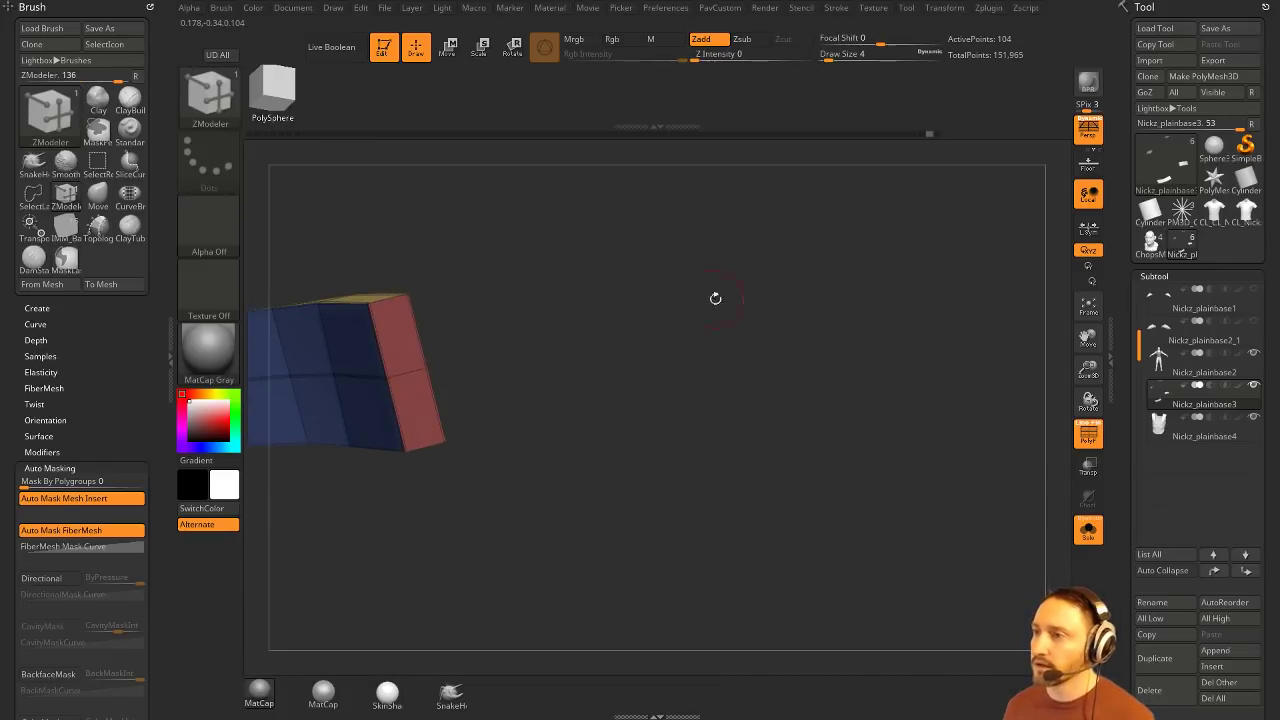
Step: Bridge the connected end polygons at both ends of the side strap into rounded caps
click(410, 364)
drag(689, 360, 804, 397)
click(464, 370)
Step: Merge the capped straps into one polygroup and regroup them with Groups By Normals, mirroring and welding the result
key(ctrl+w)
key(grave)
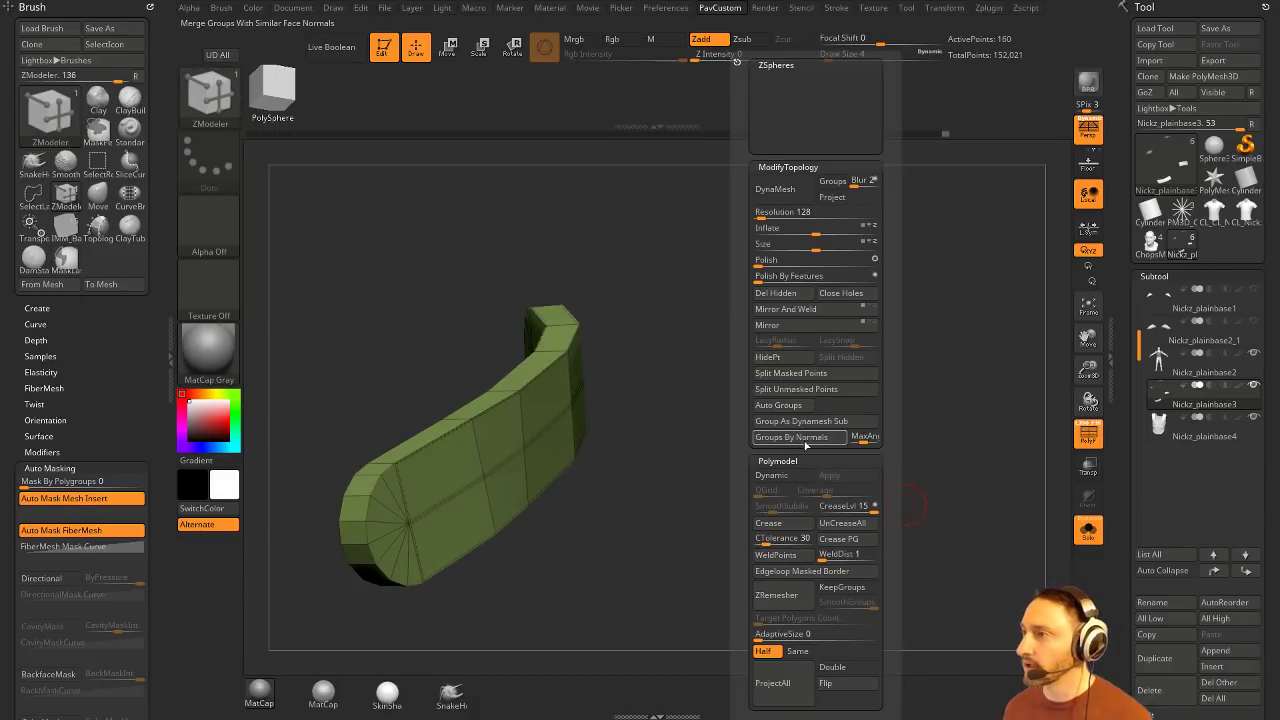
click(804, 443)
click(807, 310)
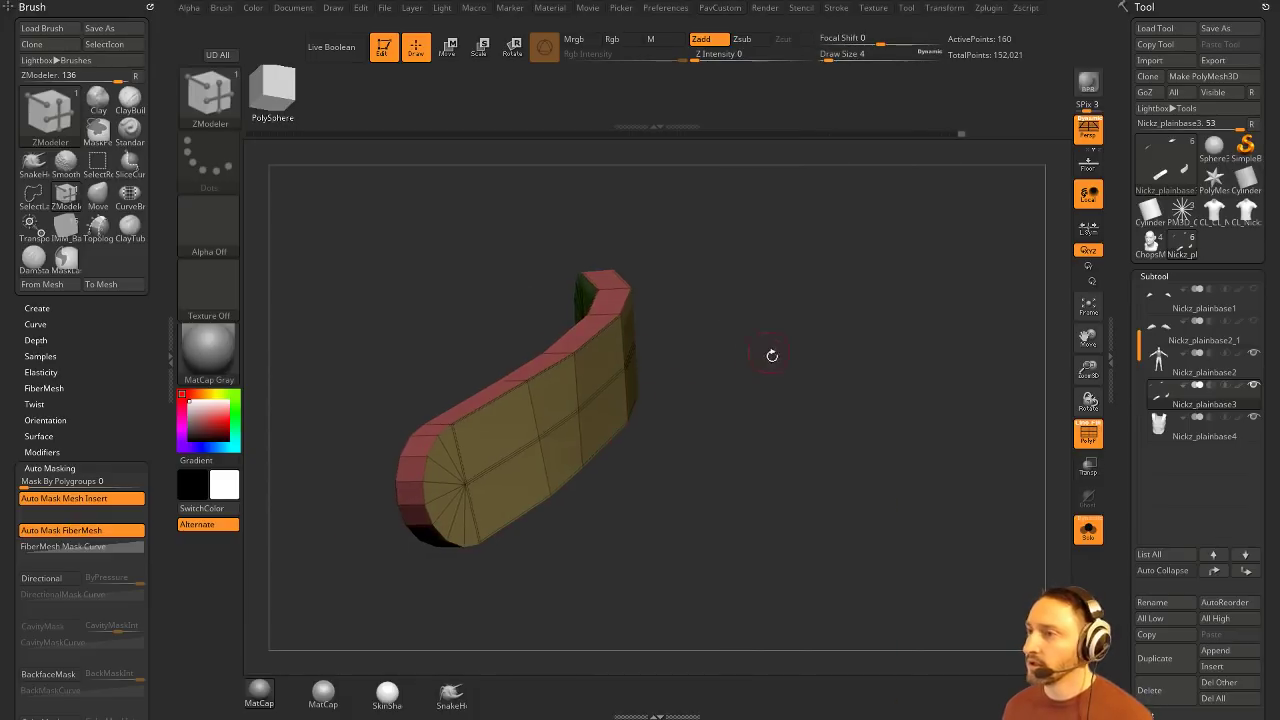
drag(771, 357, 660, 384)
right_drag(434, 385, 670, 360)
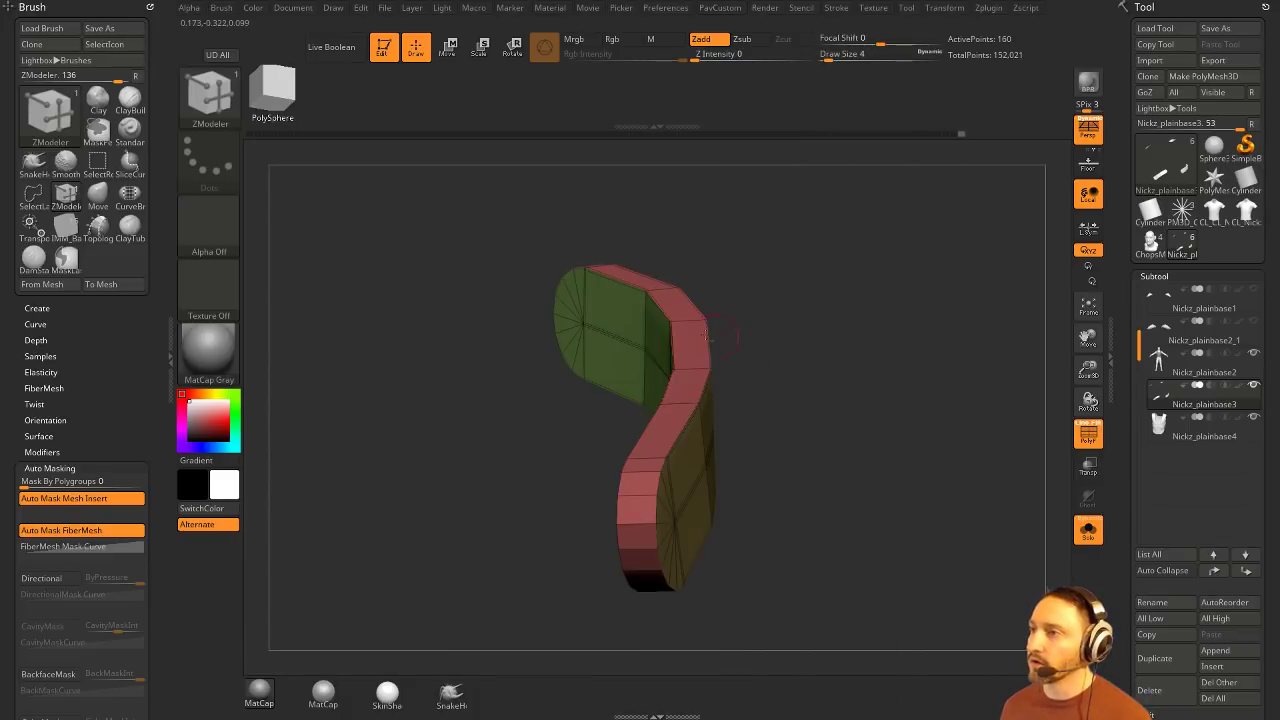
Step: Thin the round-capped side strap by pushing its outer face polygroup inward with QMesh
key(space)
click(760, 177)
click(755, 335)
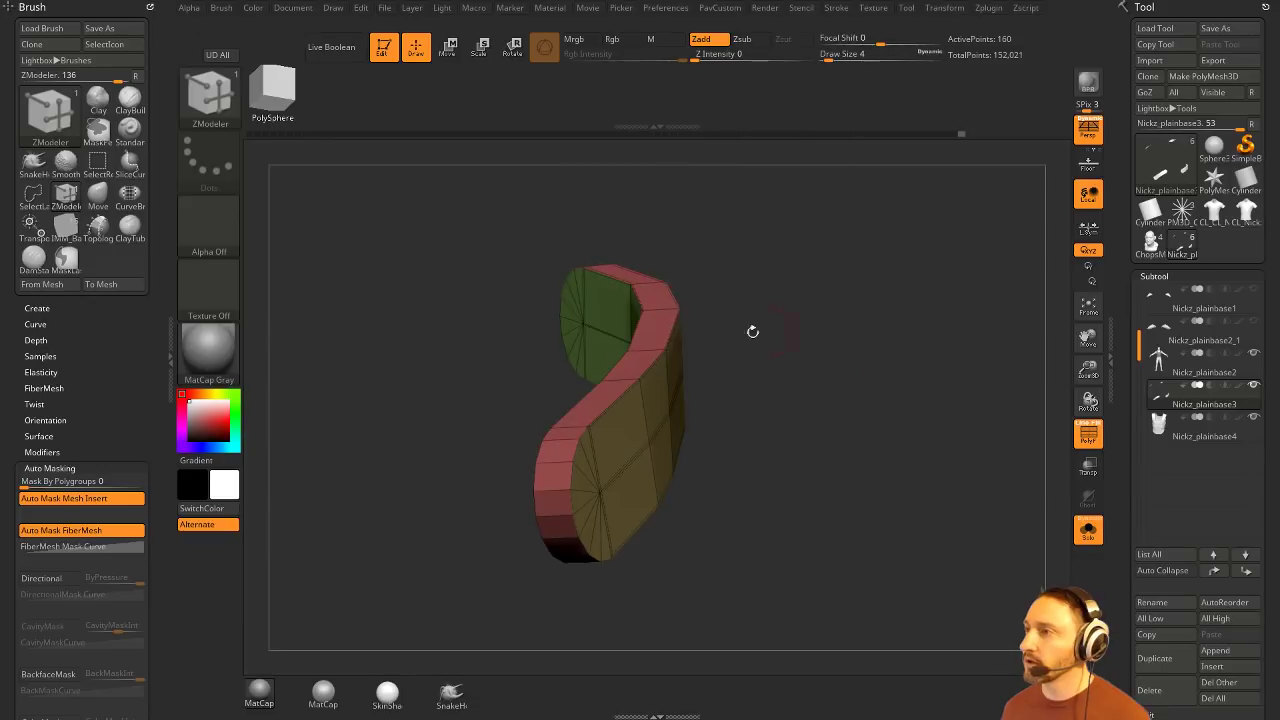
drag(685, 330, 695, 330)
right_drag(862, 322, 774, 320)
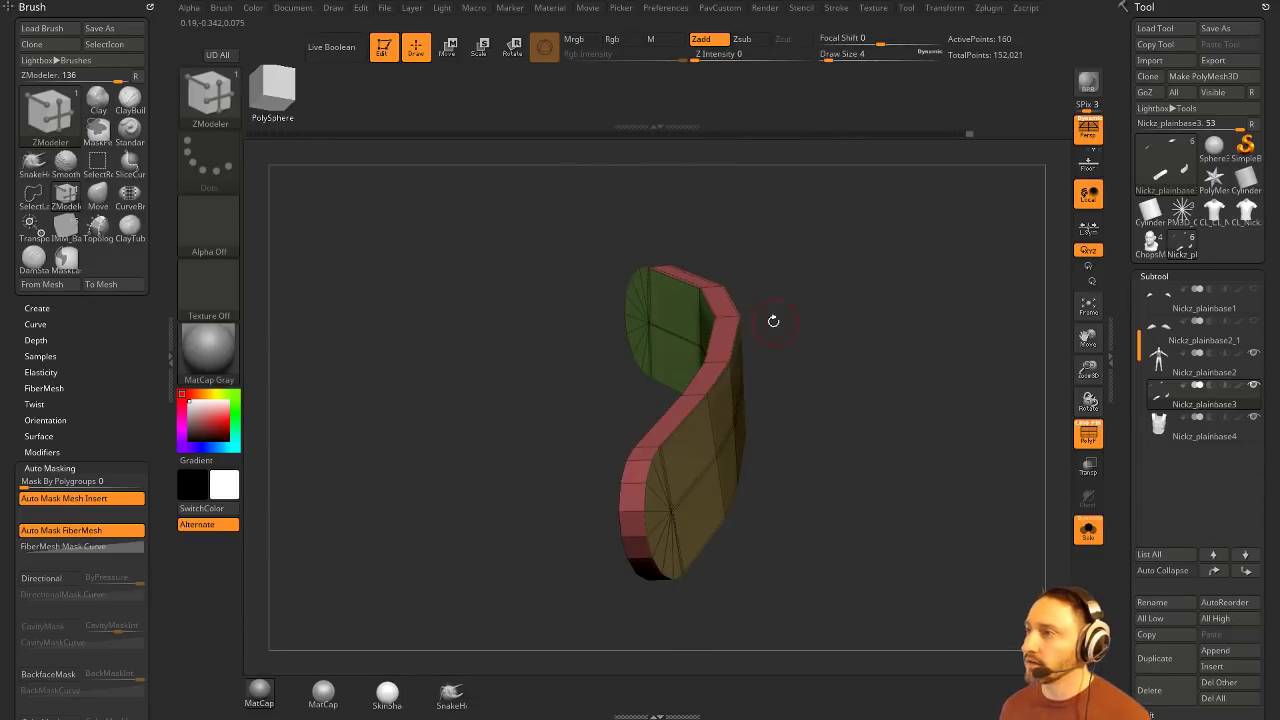
Step: Extrude the rim polygroup of the side strap with QMesh on the Polygroup Island target to form a raised border
mouse_move(722, 330)
mouse_down()
mouse_move(757, 329)
mouse_move(690, 344)
mouse_move(706, 344)
mouse_up()
key(ctrl+z)
key(space)
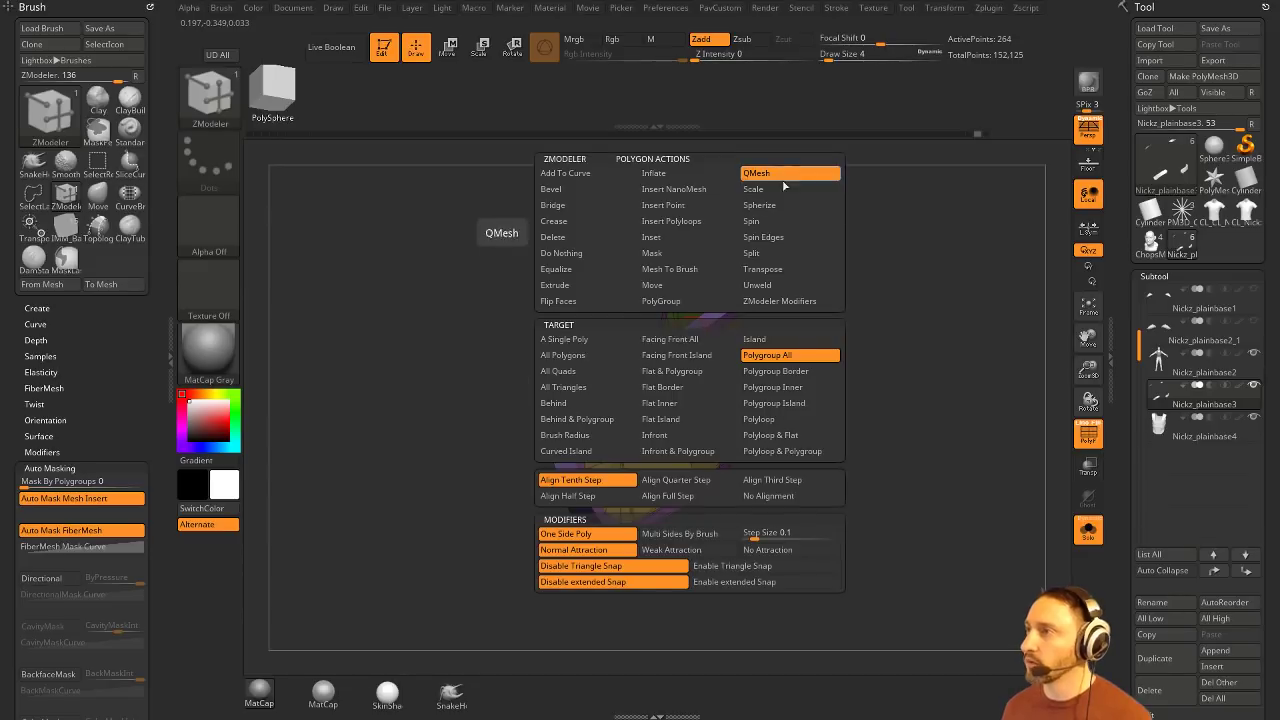
click(776, 403)
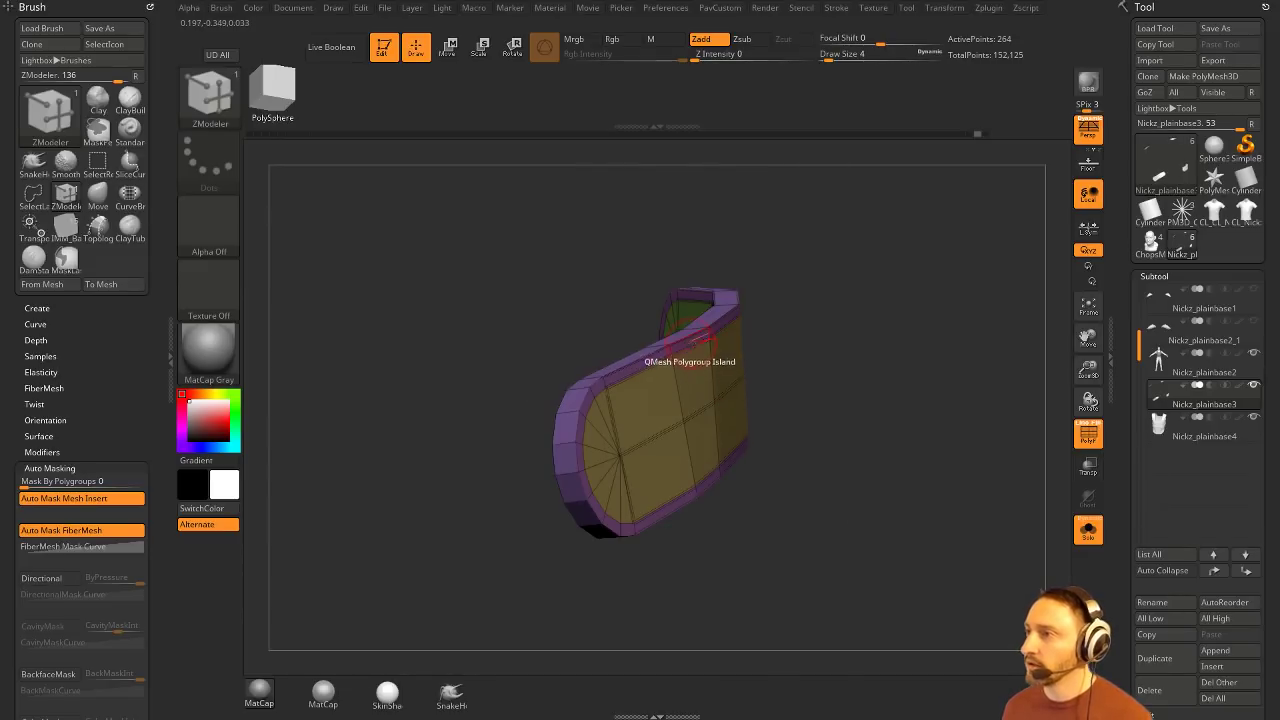
drag(690, 344, 708, 346)
Step: Preview the side strap with dynamic subdivision and set its crease level to 2
alt+drag(815, 420, 949, 446)
key(d)
key(grave)
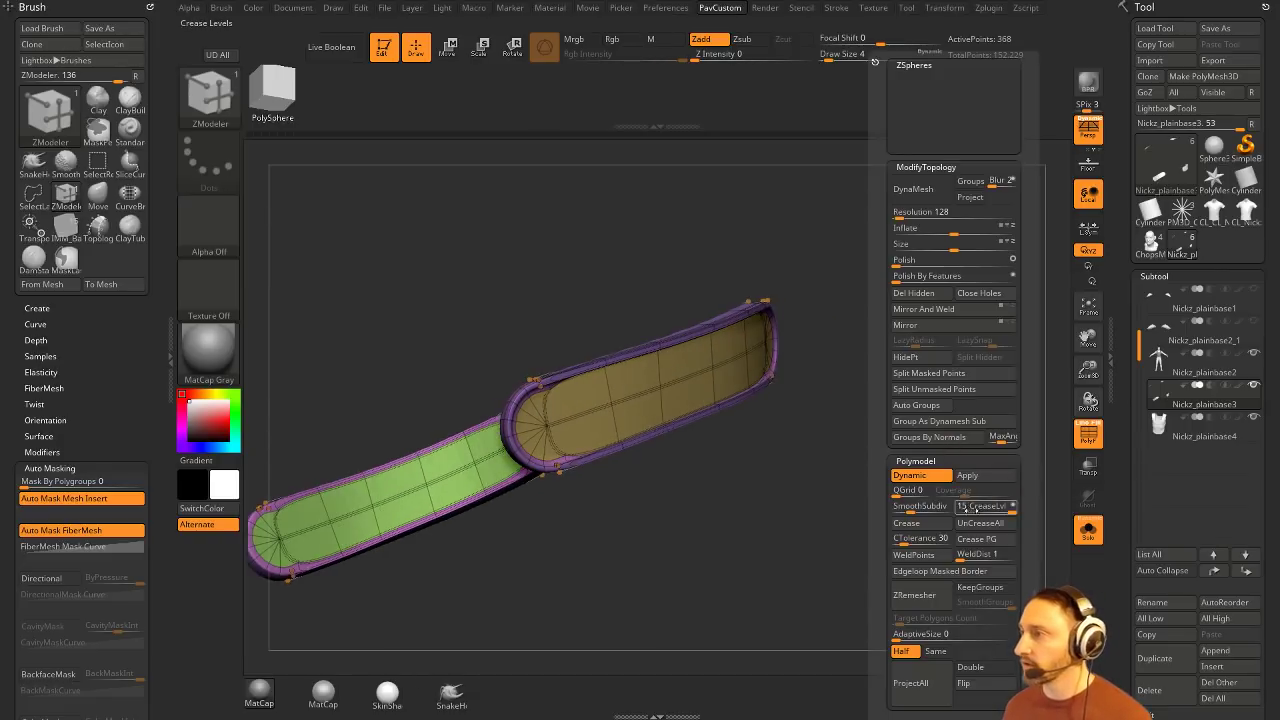
click(980, 525)
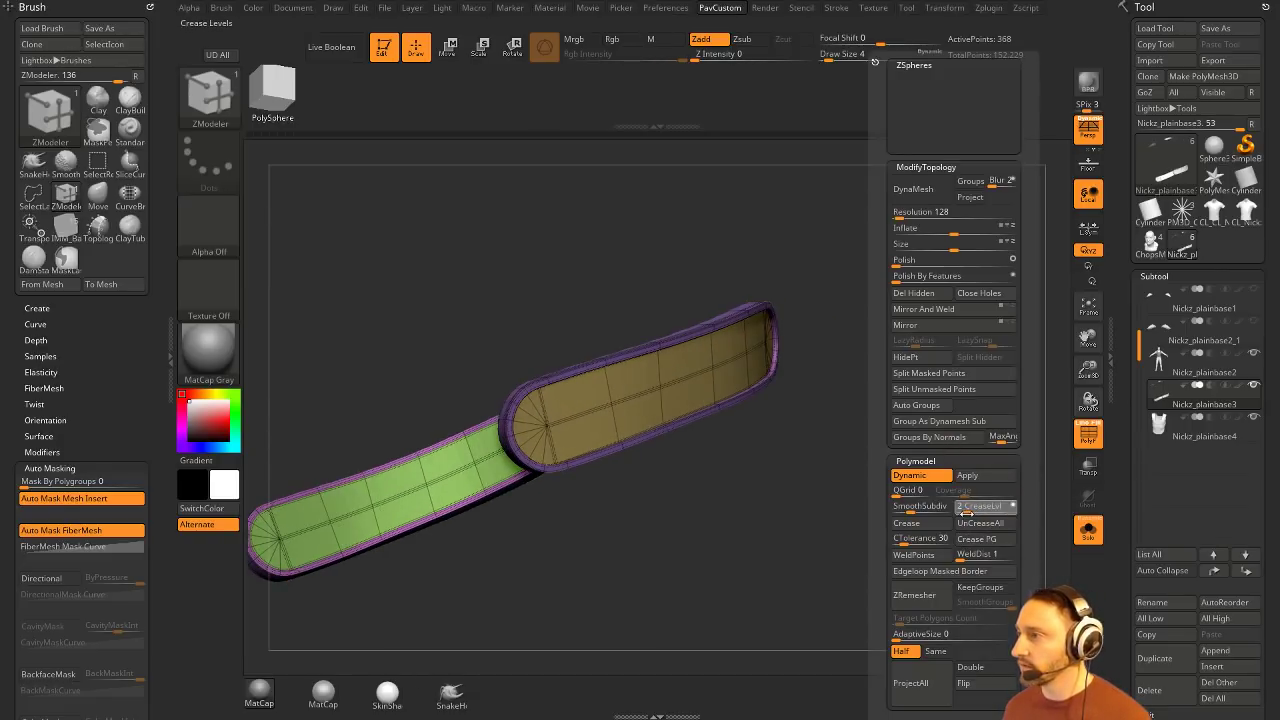
key(shift)
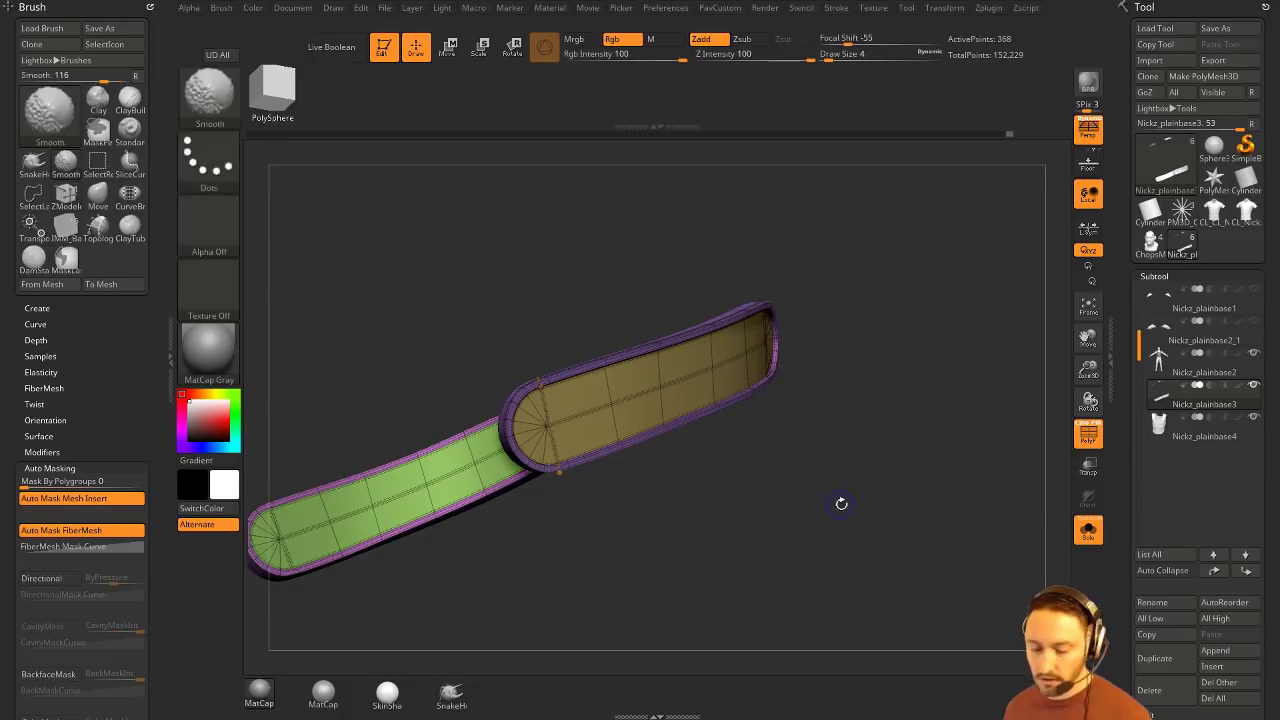
Step: Show the other subtools again without wireframe and make the chest garment the active subtool
click(1088, 530)
click(1088, 434)
mouse_move(985, 420)
alt+mouse_down()
mouse_move(900, 340)
mouse_move(1005, 322)
mouse_move(803, 397)
mouse_move(777, 391)
mouse_move(880, 280)
mouse_move(903, 160)
mouse_move(985, 180)
alt+mouse_up()
key(b)
key(m)
key(v)
key(b)
key(s)
key(t)
alt+click(614, 382)
mouse_move(985, 180)
mouse_down()
mouse_move(958, 170)
mouse_move(883, 203)
mouse_up()
Step: Thicken the garment's front panel with the ZModeler Extrude action on the Polygroup All target
key(b)
key(z)
key(m)
key(space)
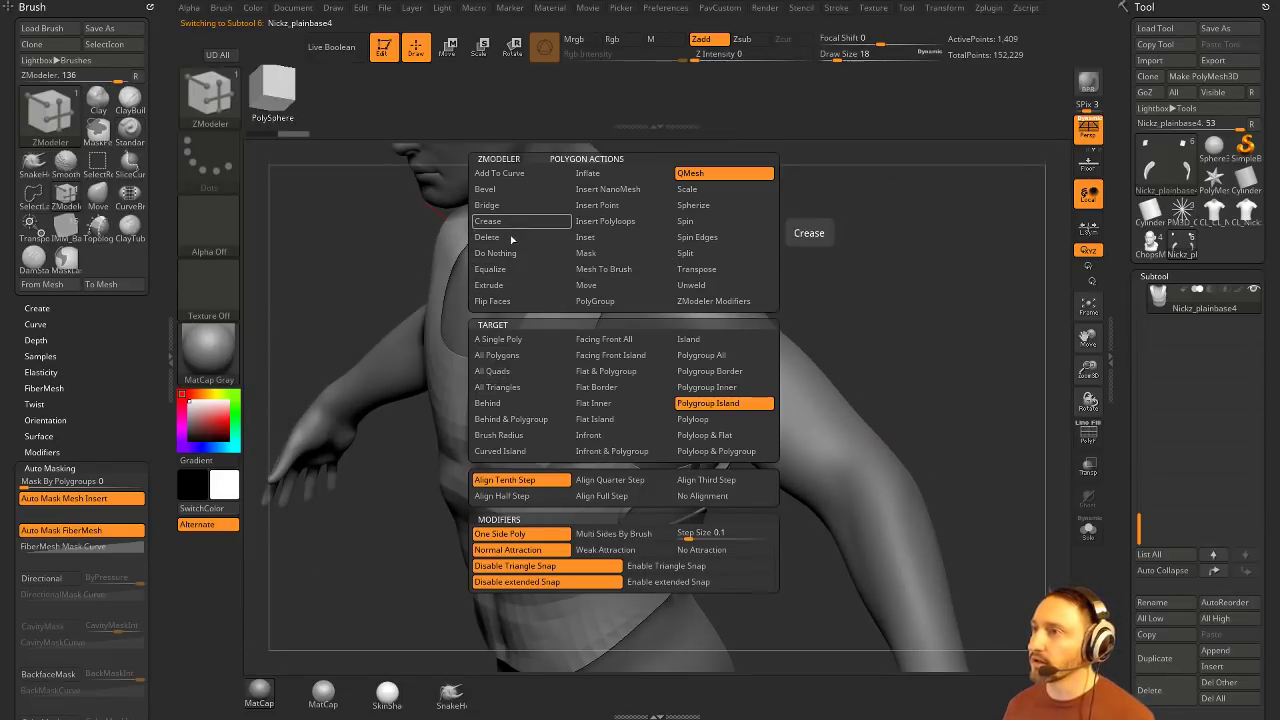
click(557, 287)
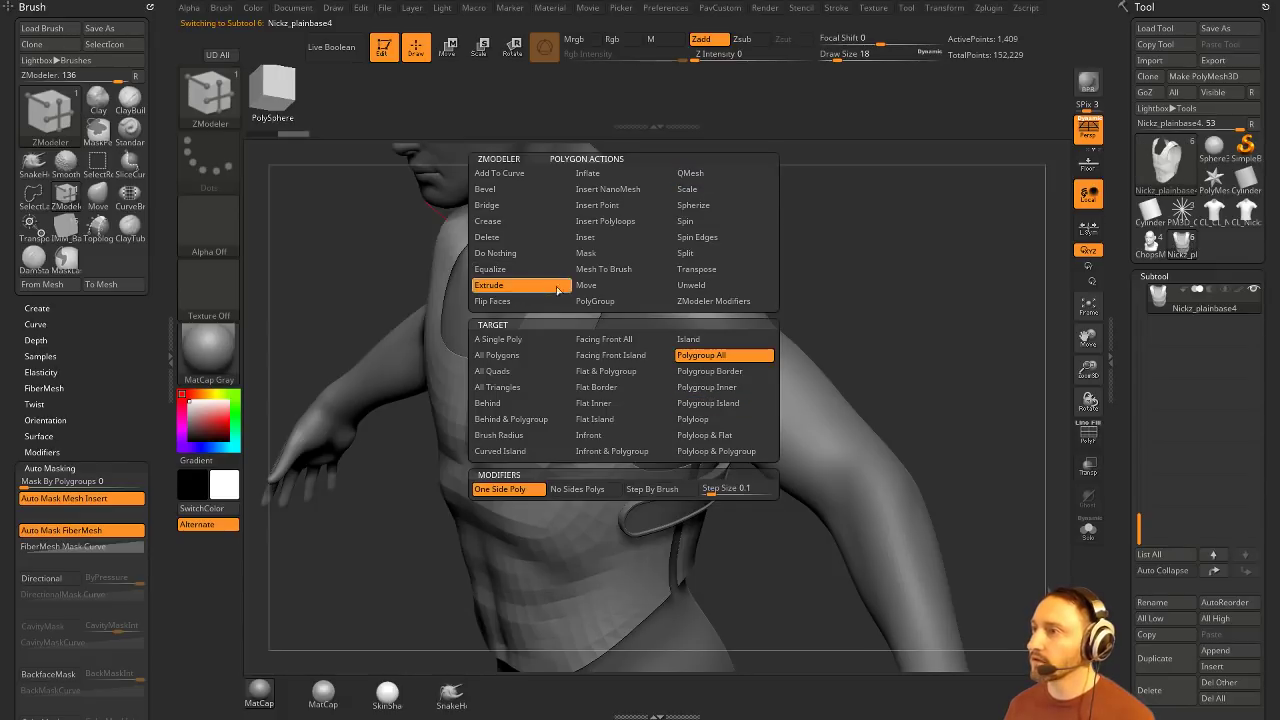
click(1087, 434)
drag(1054, 406, 938, 337)
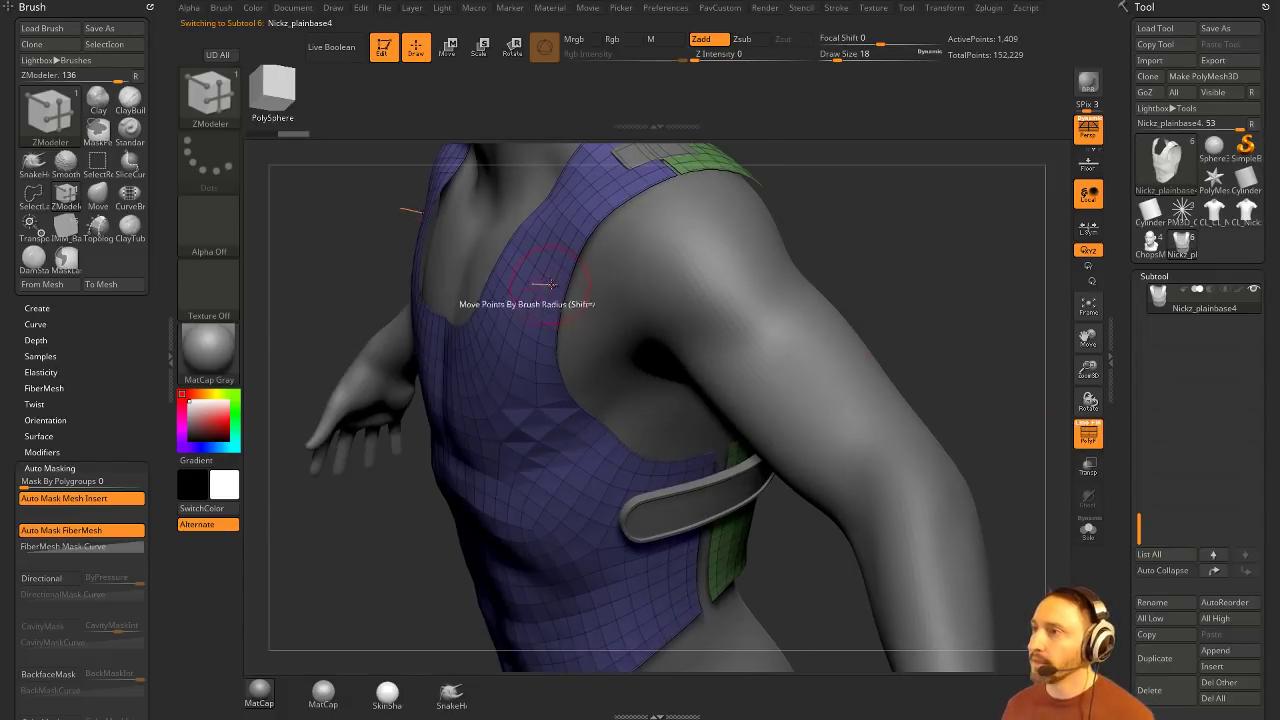
drag(548, 285, 778, 275)
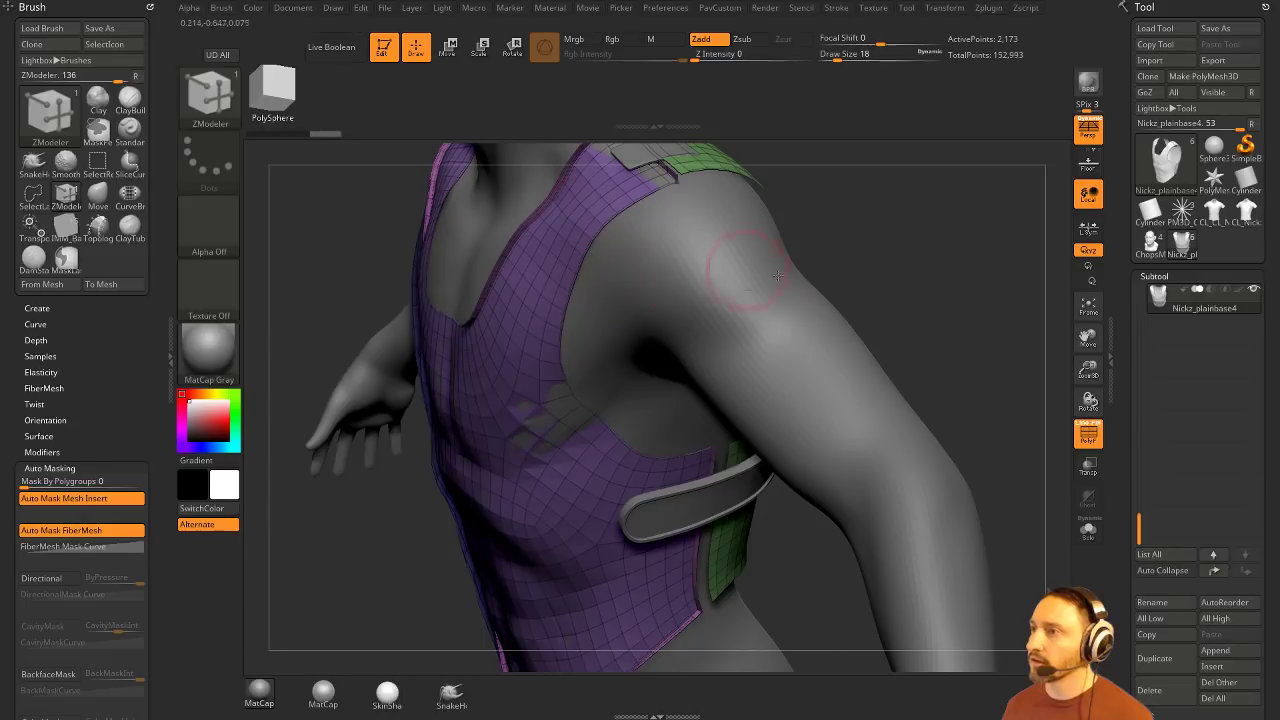
Step: Extrude the garment's back panel to give it thickness and flip the normals of the garment
key(3)
drag(935, 325, 815, 385)
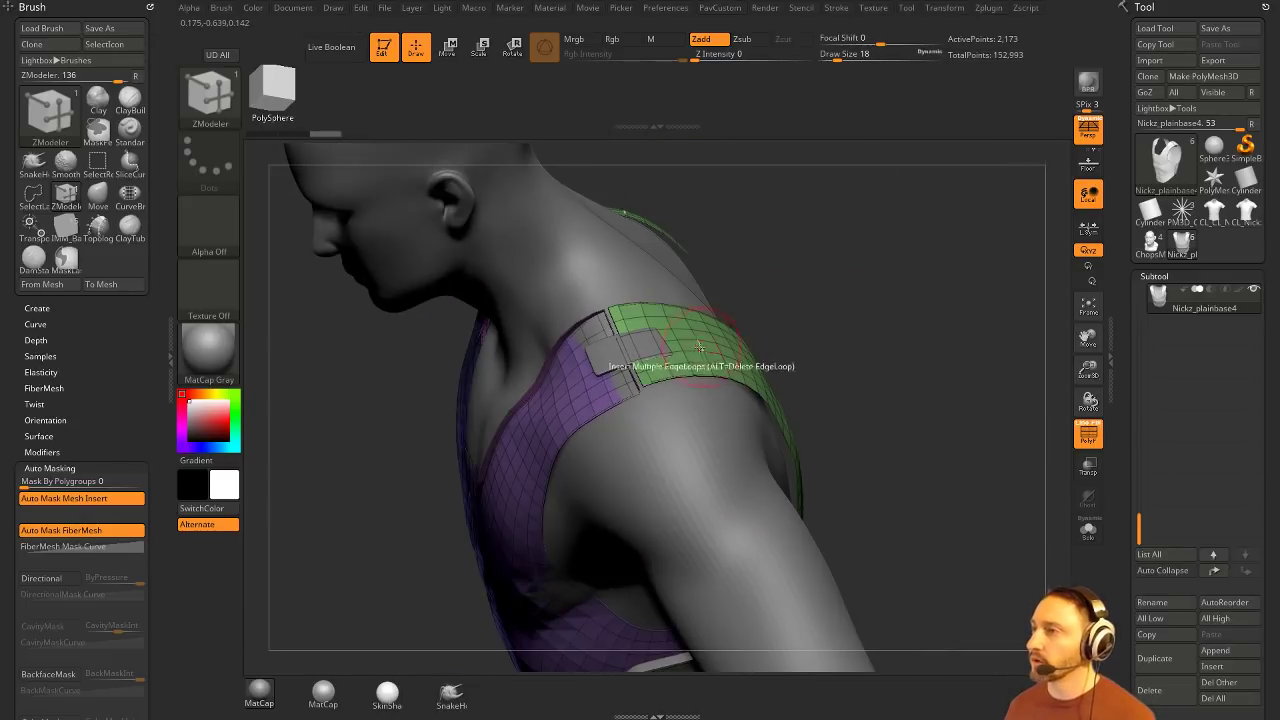
click(692, 347)
drag(911, 386, 942, 391)
key(3)
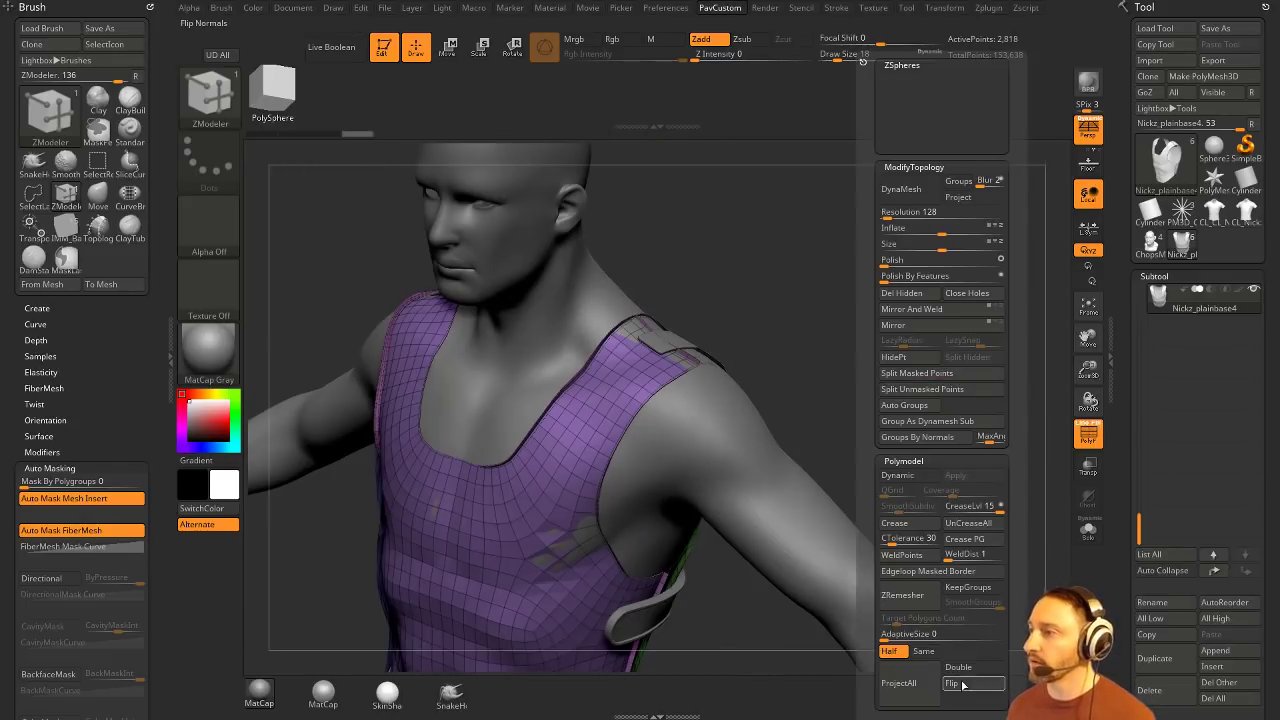
click(962, 685)
Step: Switch to the Standard brush and reduce its draw size to 8
mouse_move(878, 322)
mouse_down()
mouse_move(961, 311)
mouse_move(806, 309)
mouse_move(760, 330)
mouse_move(885, 329)
mouse_move(943, 212)
mouse_up()
key(b)
key(s)
key(t)
key(bracketleft)
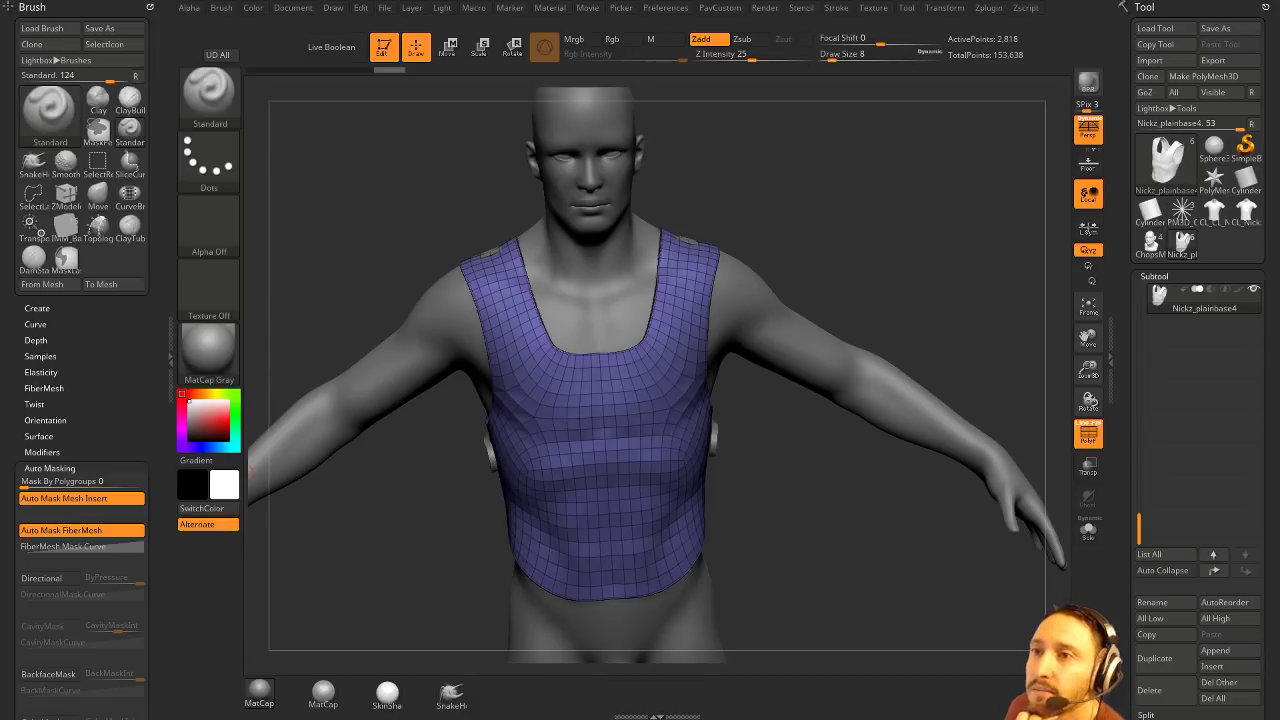
drag(920, 194, 448, 135)
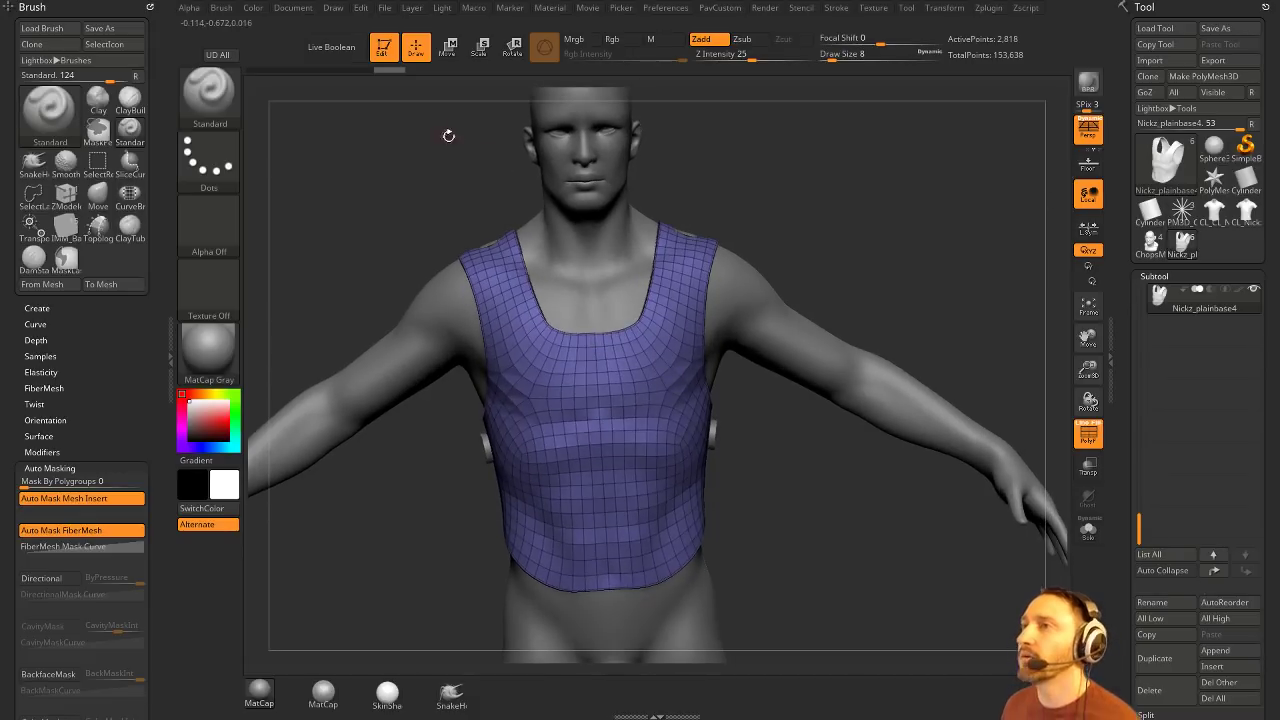
Step: Clear the canvas, place a new Plane3D in edit mode, convert it to a PolyMesh3D and align it to the view
key(ctrl+n)
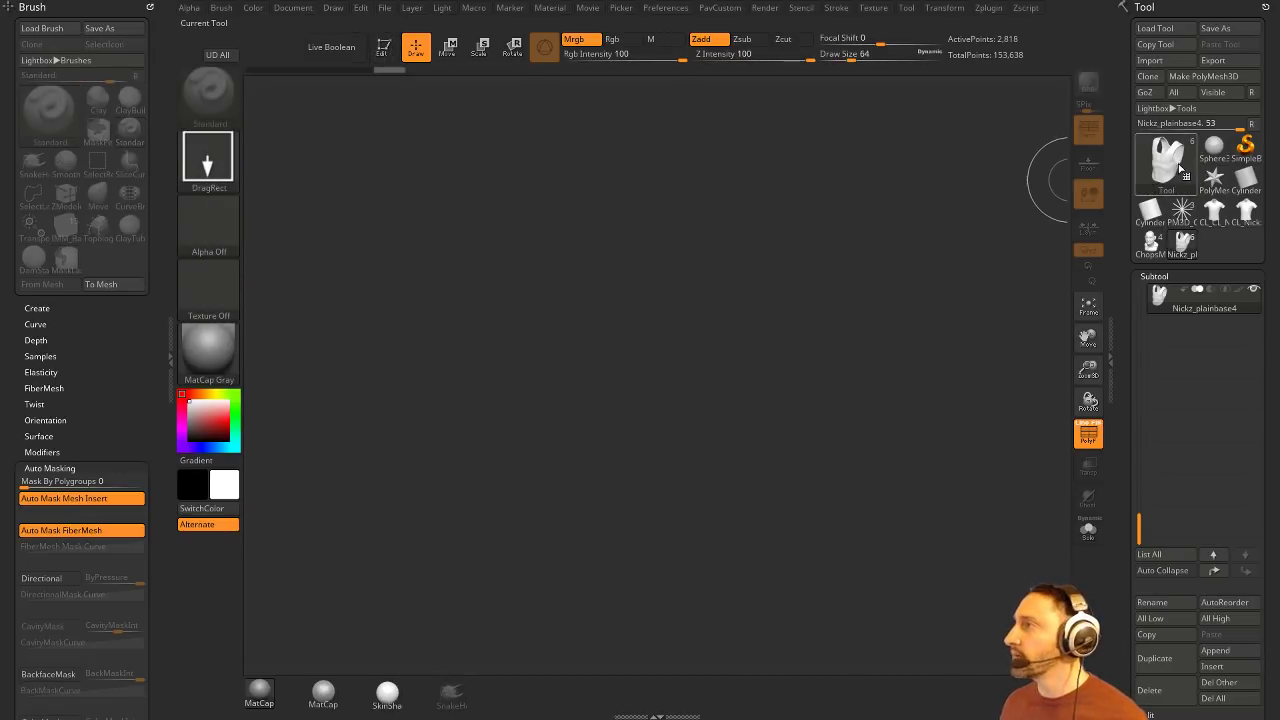
click(1180, 168)
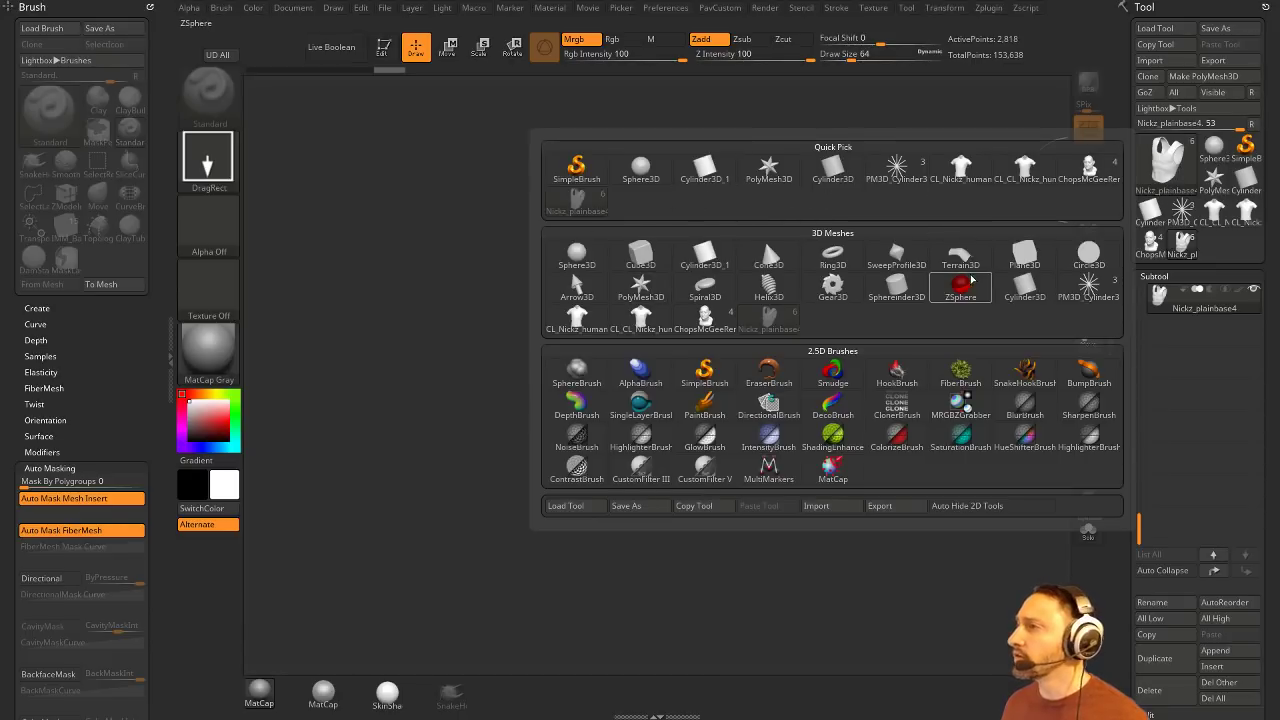
click(1025, 257)
drag(640, 367, 517, 410)
click(384, 47)
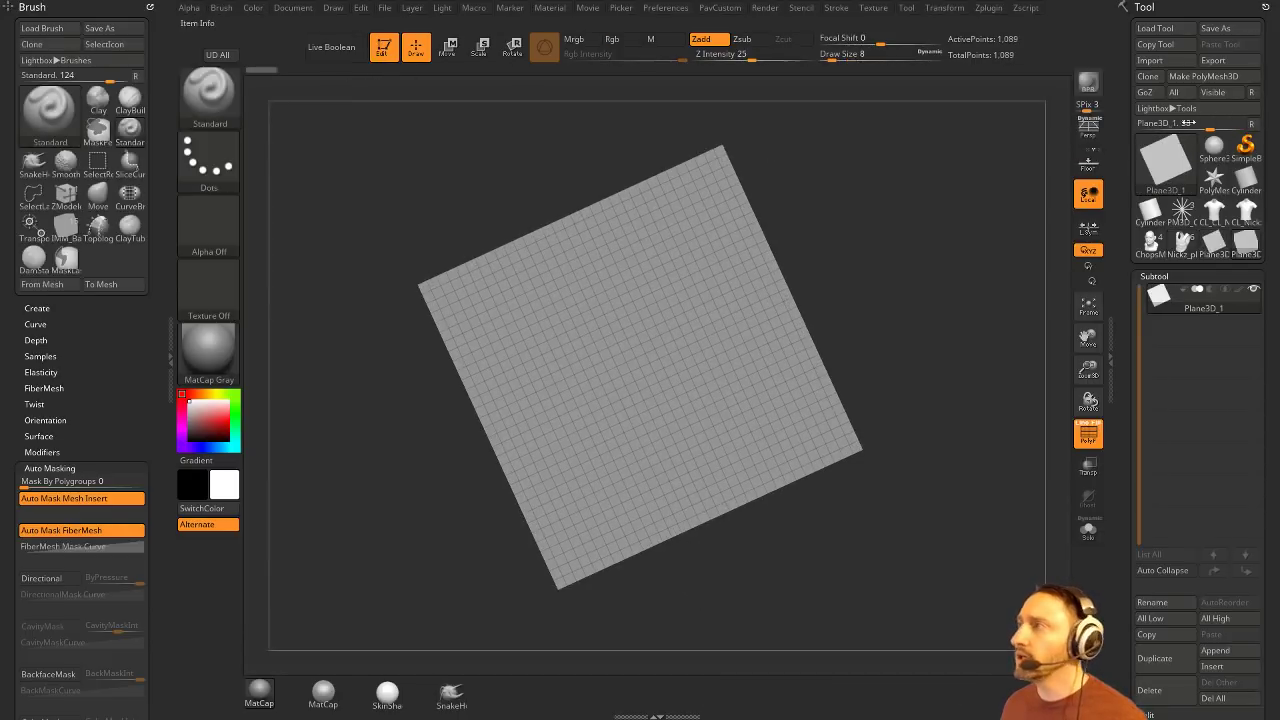
click(1228, 77)
shift+drag(1038, 250, 1028, 260)
Step: Turn off the smoothing option for subdividing the plane
drag(1131, 371, 1111, 176)
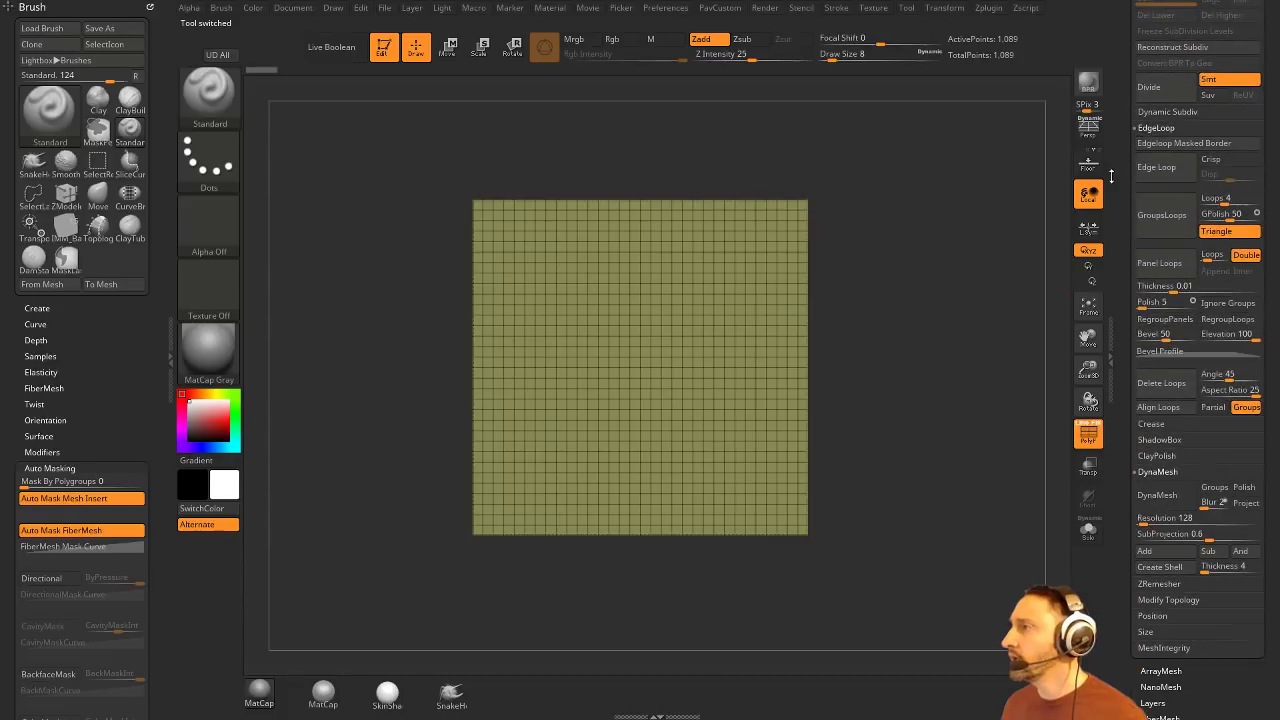
scroll(1112, 180, up, 3)
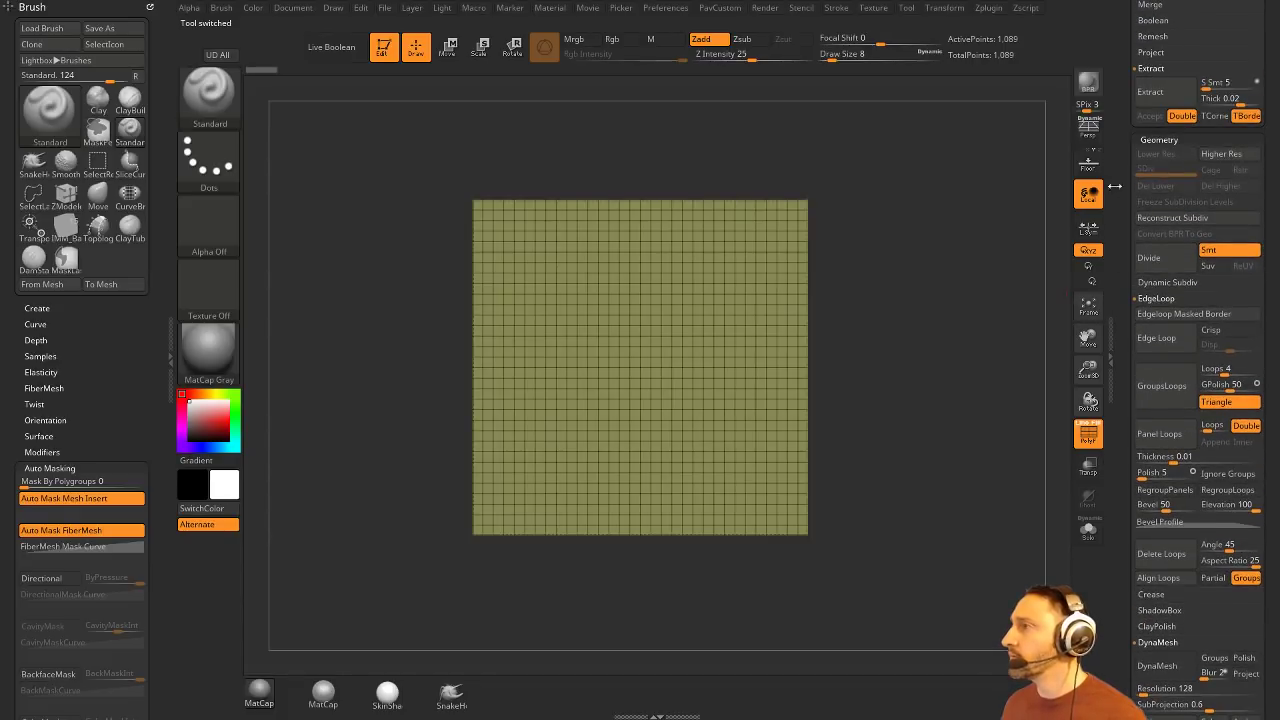
click(1215, 253)
click(1166, 263)
click(1166, 263)
click(1166, 263)
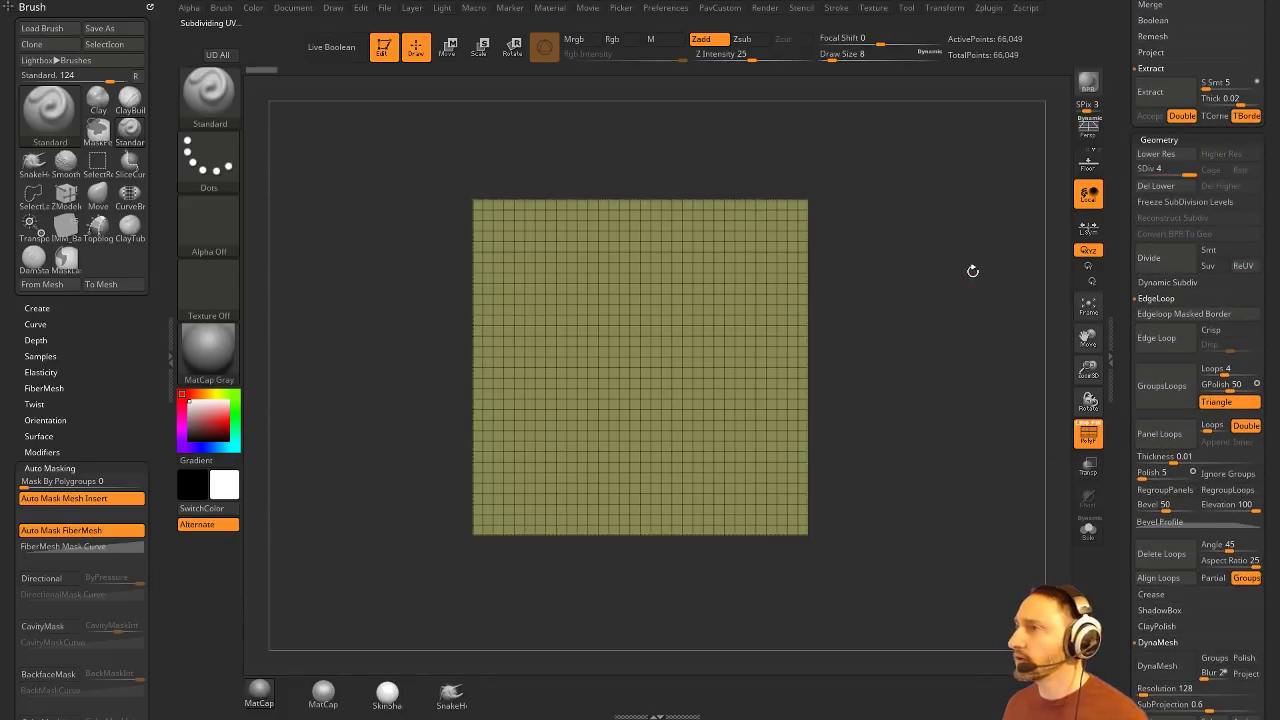
alt+drag(972, 271, 968, 270)
key(w)
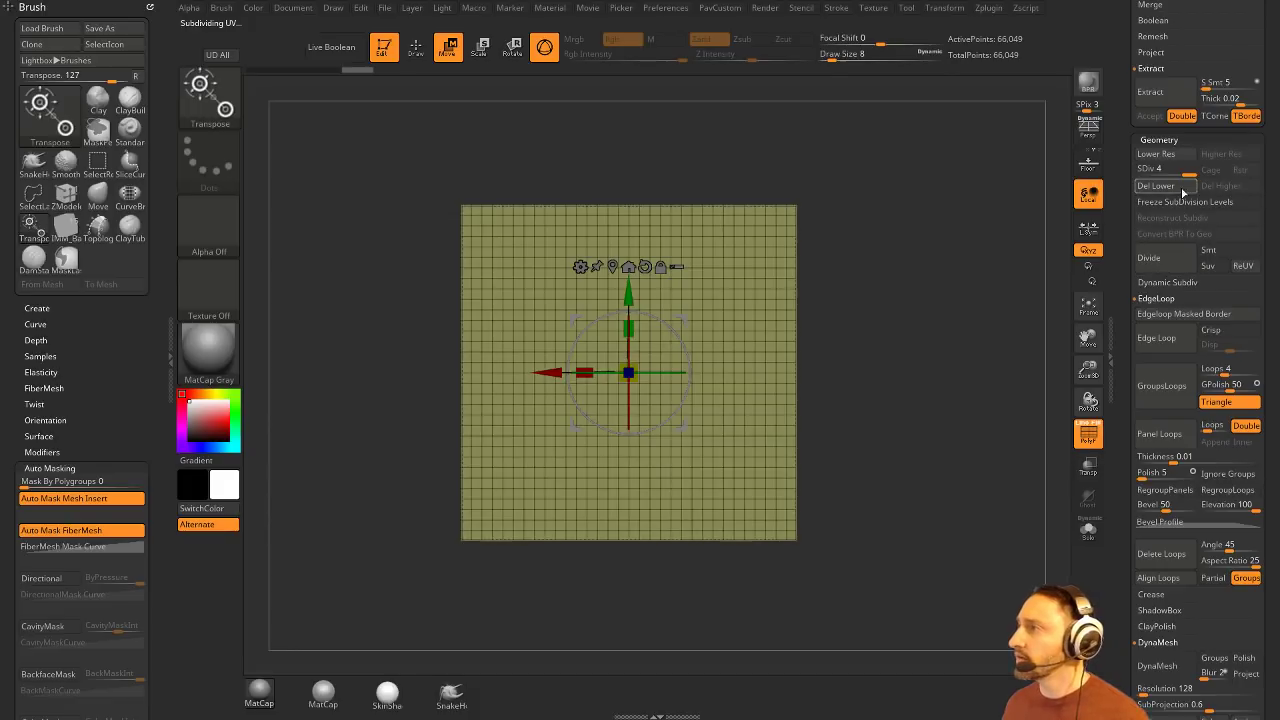
click(1183, 191)
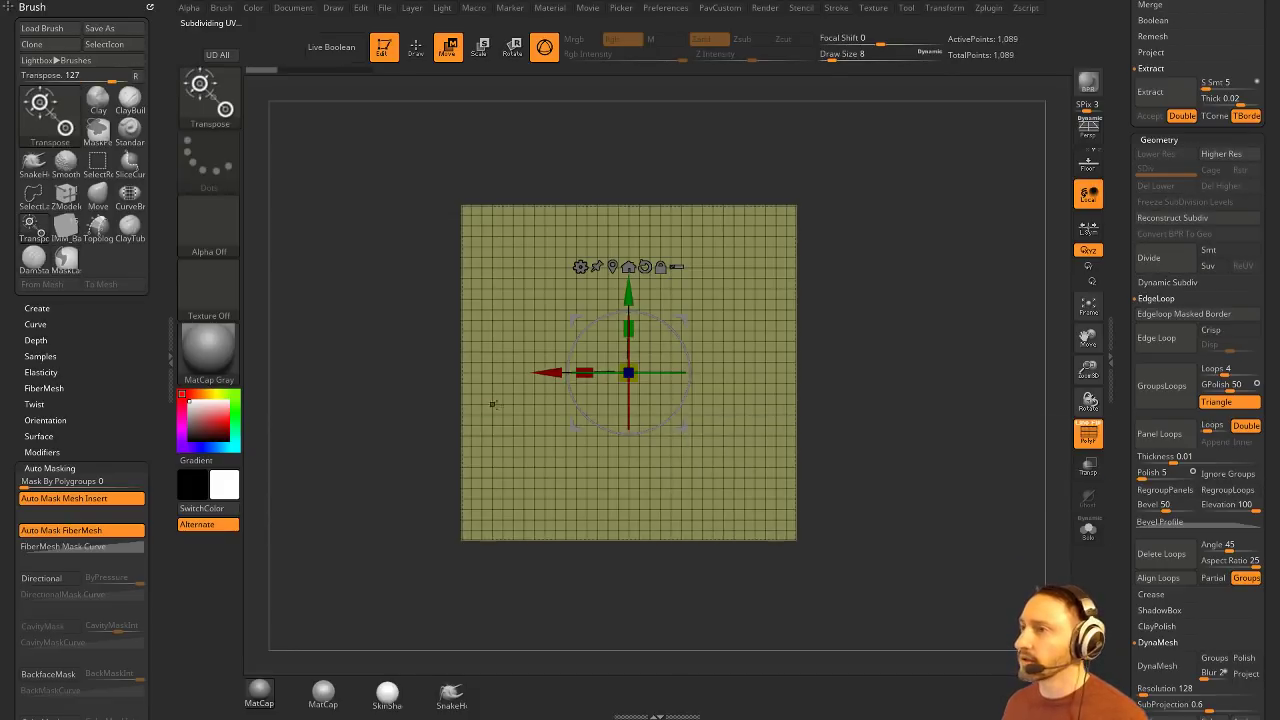
Step: Scale the plane horizontally into a tall narrow strip and remesh it with ZRemesher at Half
drag(584, 372, 622, 372)
key(q)
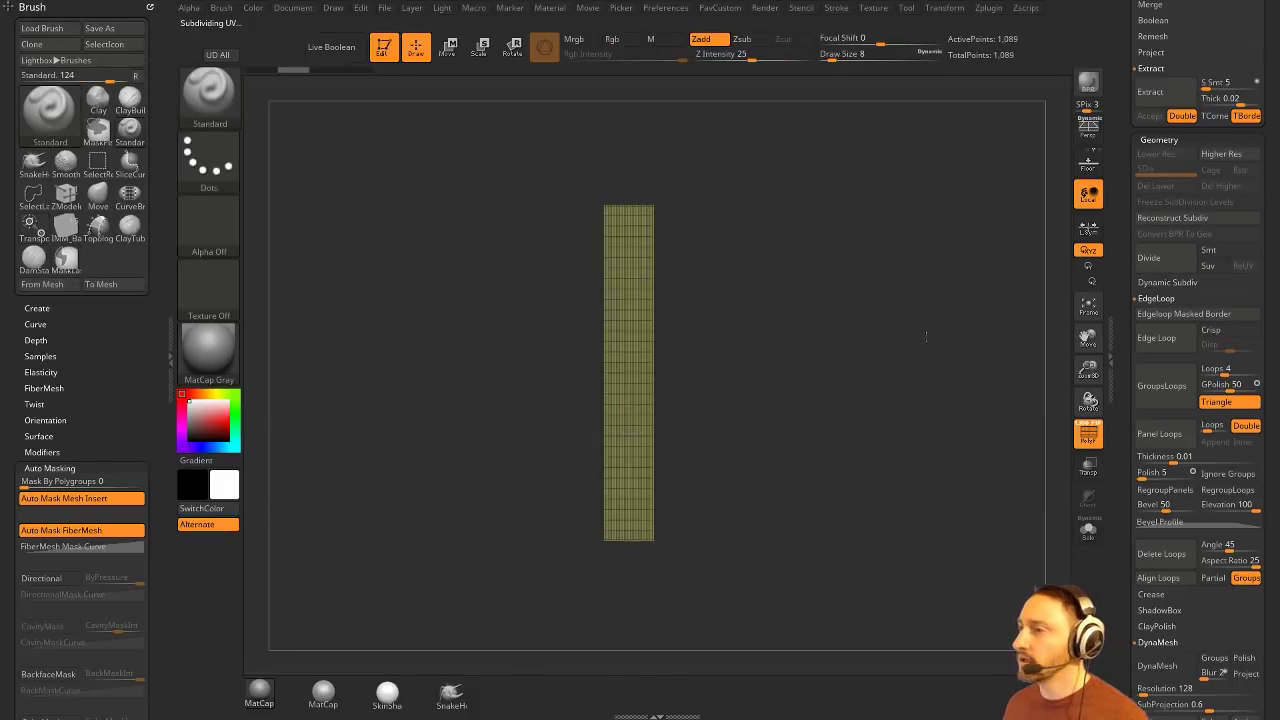
ctrl+right_drag(926, 337, 943, 369)
key(grave)
click(902, 651)
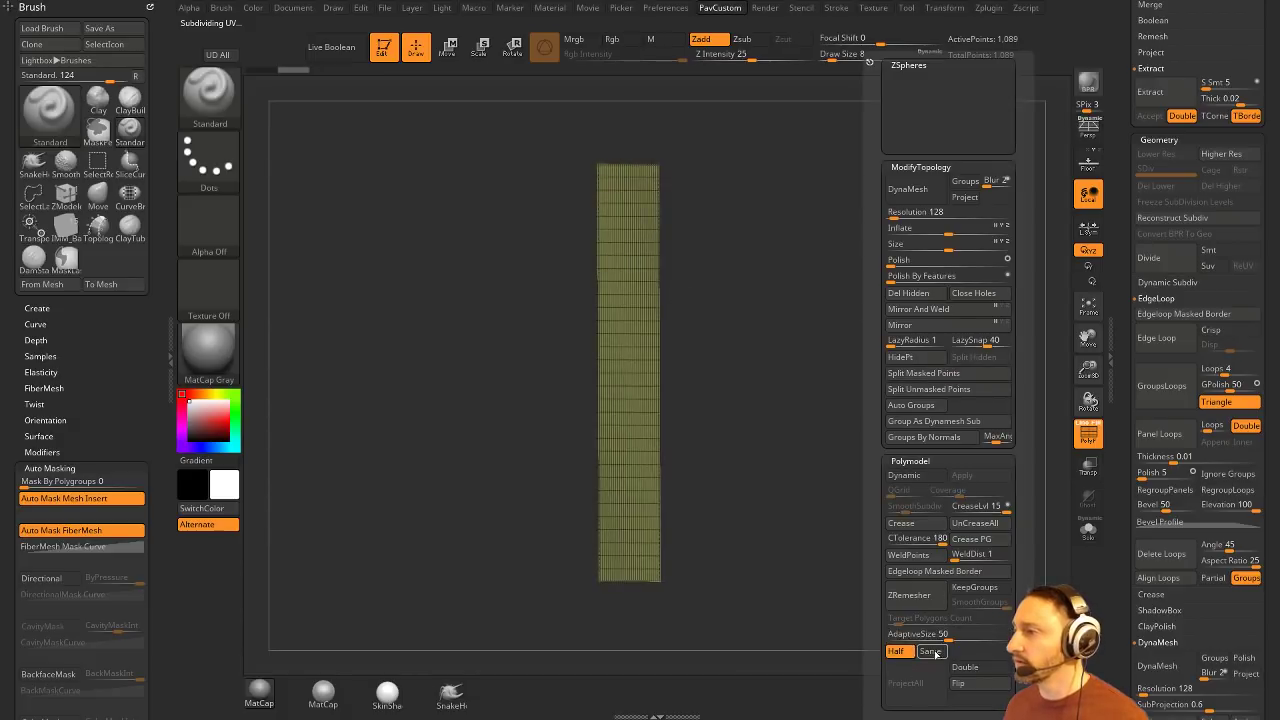
click(909, 595)
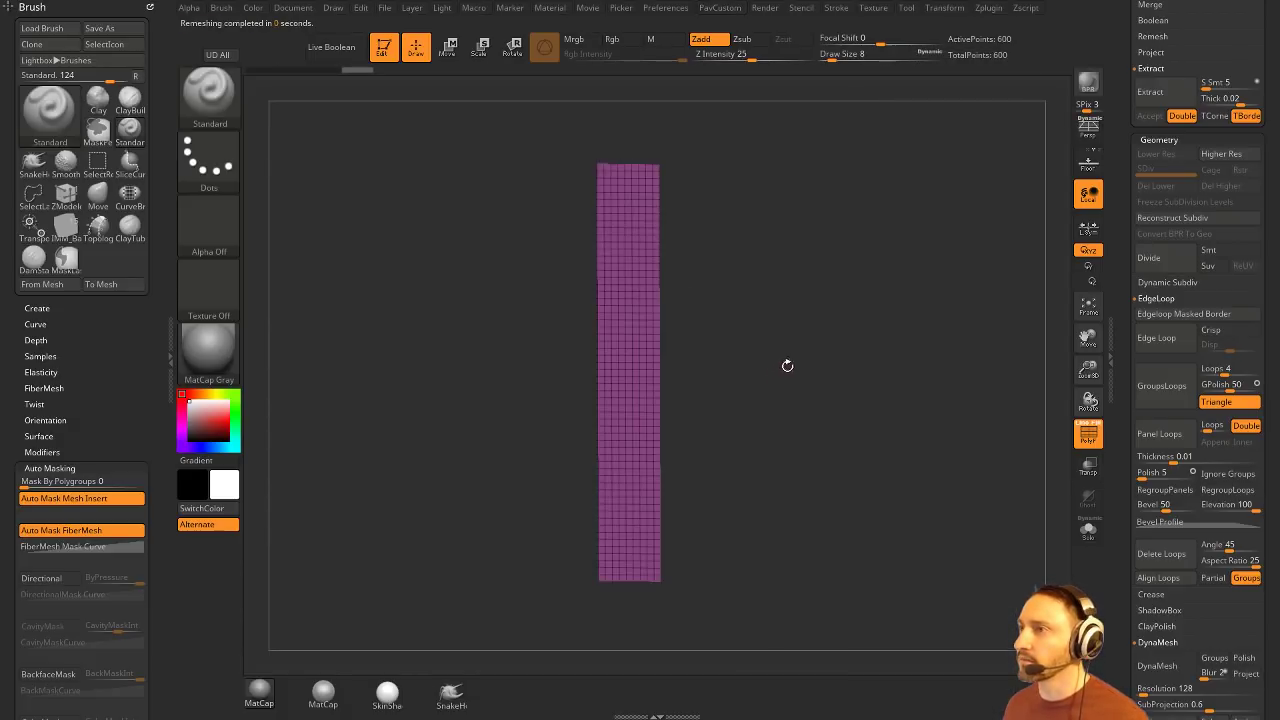
Step: Subdivide the strip twice to level 3 and turn off its wireframe display
key(f)
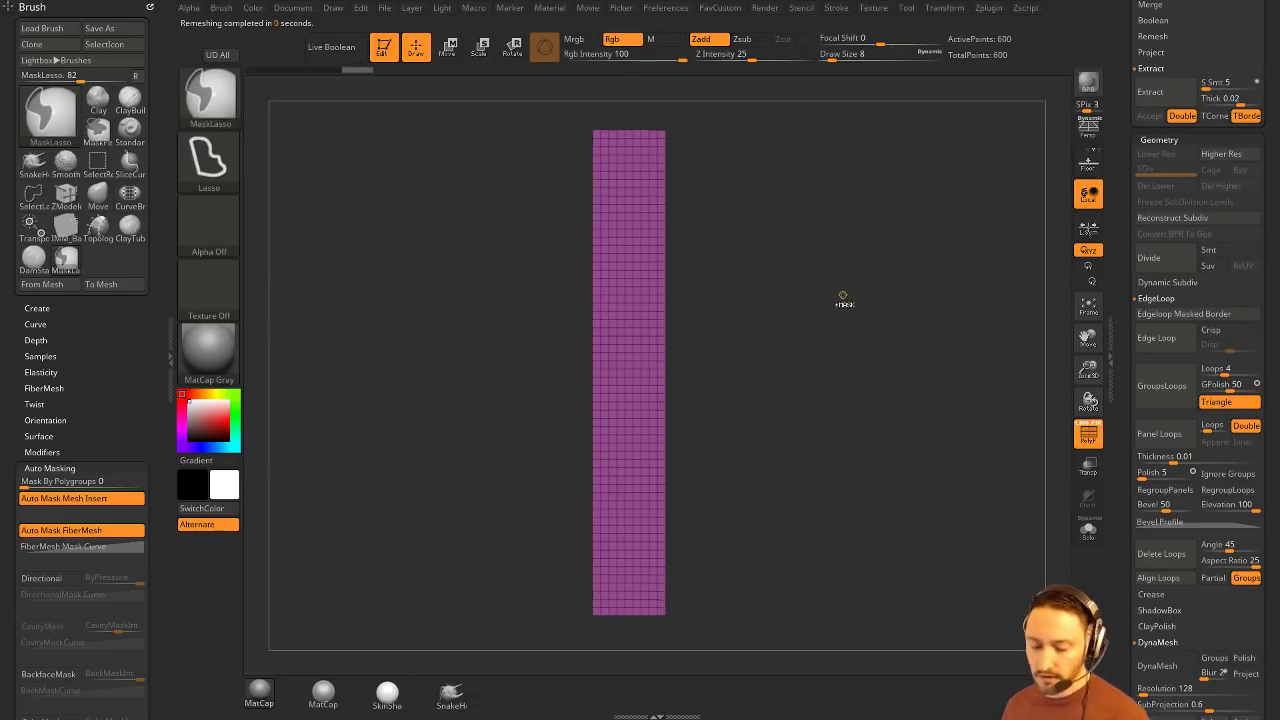
key(ctrl+d)
key(ctrl+d)
click(1079, 447)
key(f)
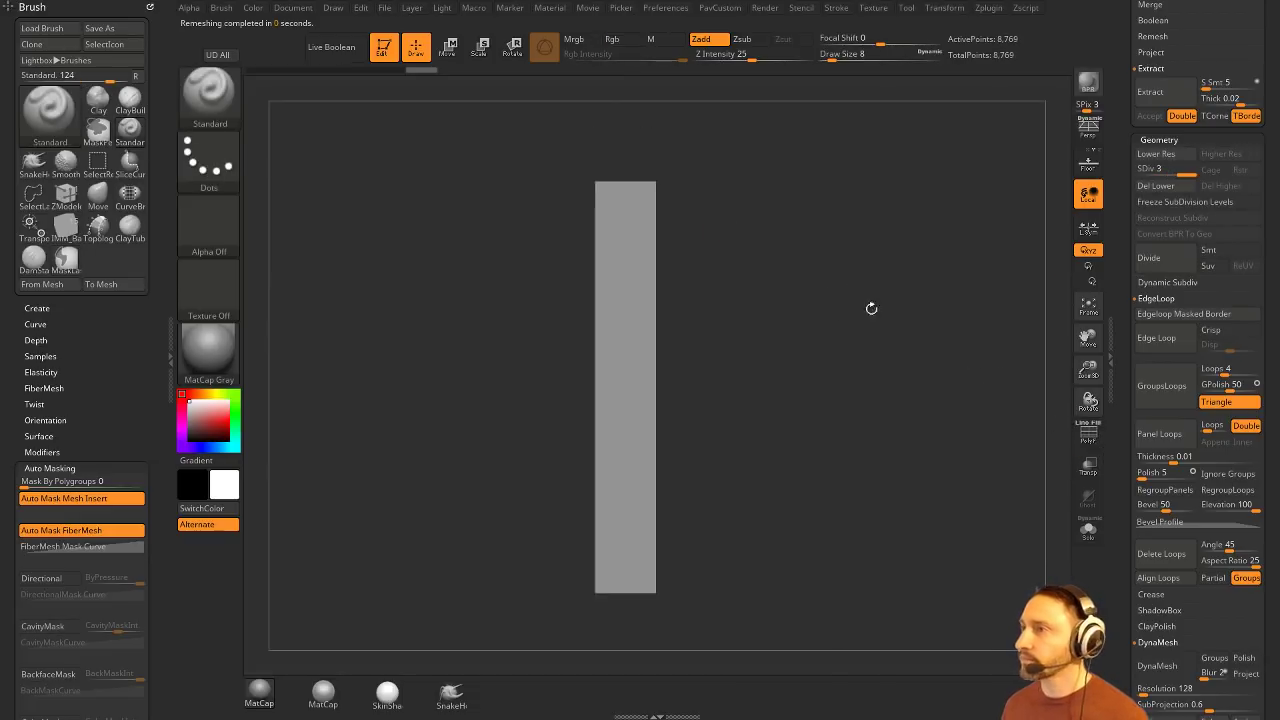
Step: Sculpt raised and carved wrinkle folds across the upper half of the strip with the Standard brush at draw size 56
key(s)
drag(630, 228, 694, 229)
mouse_move(600, 249)
mouse_down()
mouse_move(692, 265)
mouse_move(662, 298)
mouse_move(664, 316)
mouse_up()
mouse_move(586, 335)
alt+mouse_down()
mouse_move(703, 337)
mouse_move(734, 314)
mouse_move(640, 366)
mouse_move(683, 394)
mouse_move(660, 438)
alt+mouse_up()
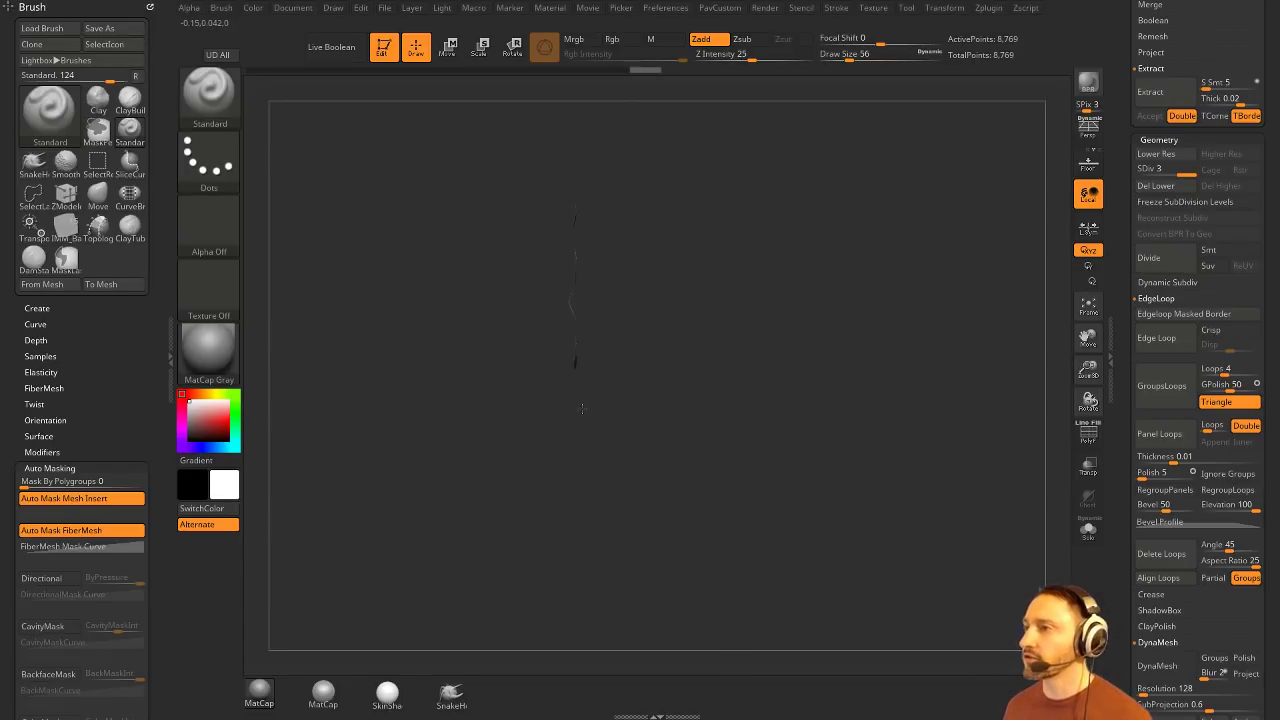
drag(582, 408, 678, 399)
Step: Continue the raised and carved folds down the lower half of the strip with a larger brush and smooth the wrinkles
key(s)
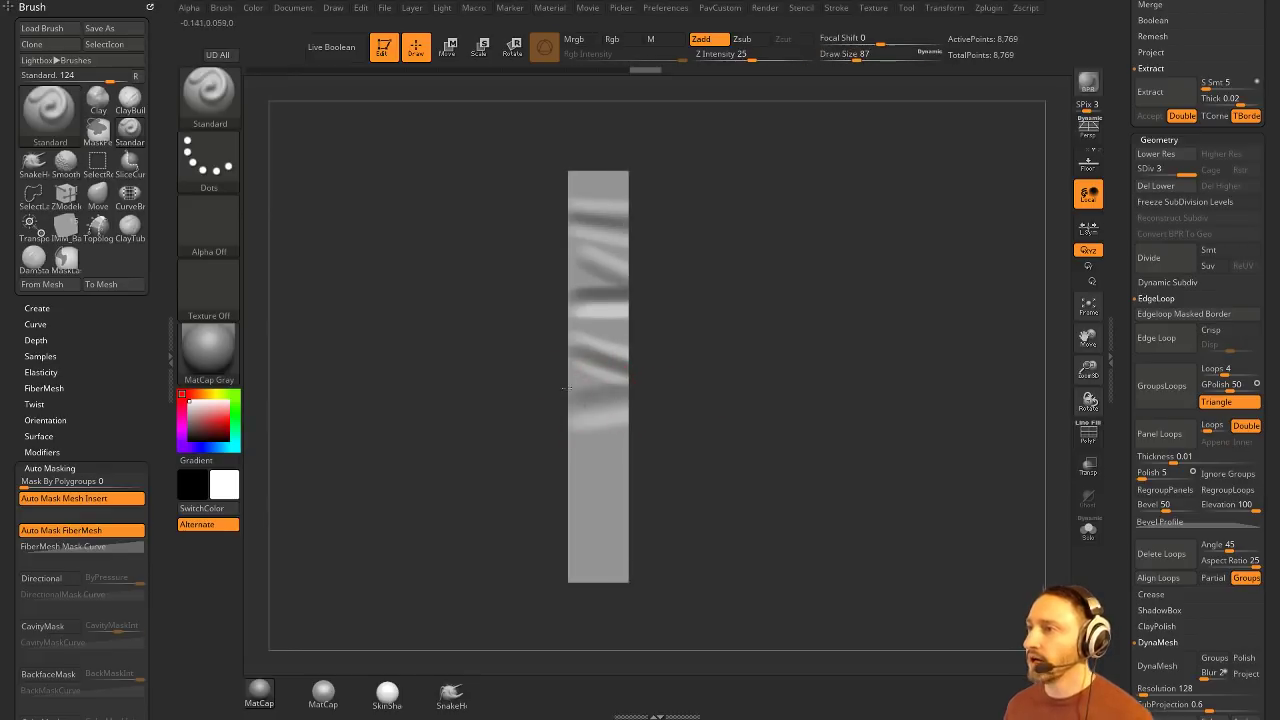
mouse_move(566, 388)
mouse_down()
mouse_move(600, 412)
mouse_move(571, 423)
mouse_move(590, 478)
mouse_move(640, 494)
mouse_up()
mouse_move(720, 508)
mouse_down()
mouse_move(585, 518)
mouse_move(638, 514)
mouse_up()
mouse_move(568, 544)
mouse_down()
mouse_move(665, 527)
mouse_move(601, 502)
mouse_up()
key(s)
alt+drag(571, 480, 635, 492)
key(shift)
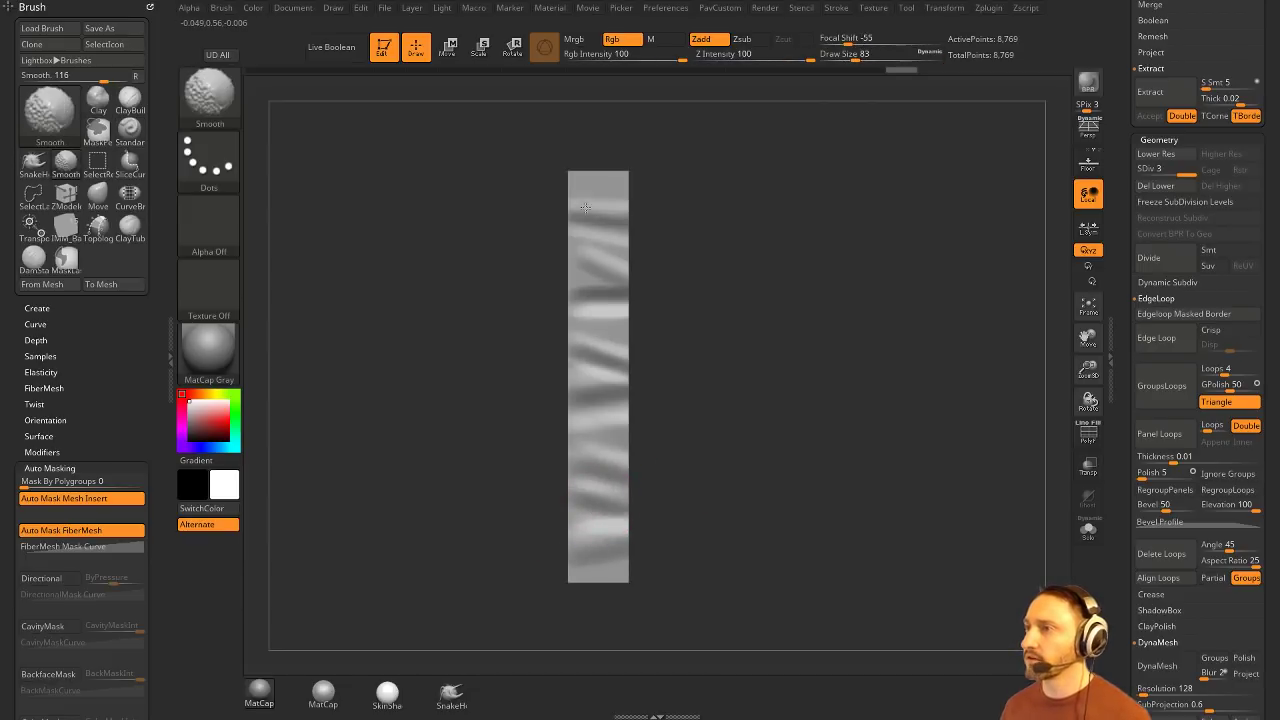
shift+drag(627, 301, 641, 298)
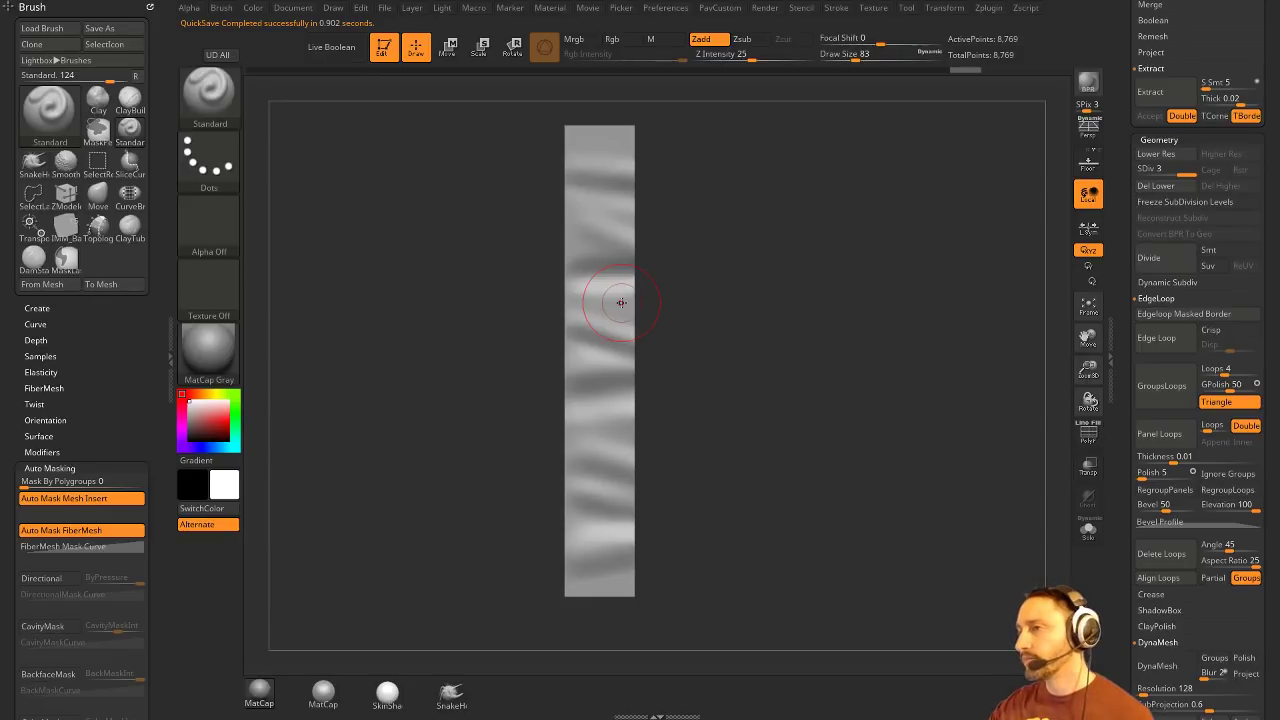
Step: Center the wrinkled strip and drop it onto the canvas by leaving edit mode and switching to the SimpleBrush
key(s)
alt+drag(711, 320, 718, 329)
key(s)
mouse_move(722, 326)
mouse_down()
mouse_move(708, 326)
mouse_move(772, 344)
mouse_up()
drag(1124, 250, 1103, 570)
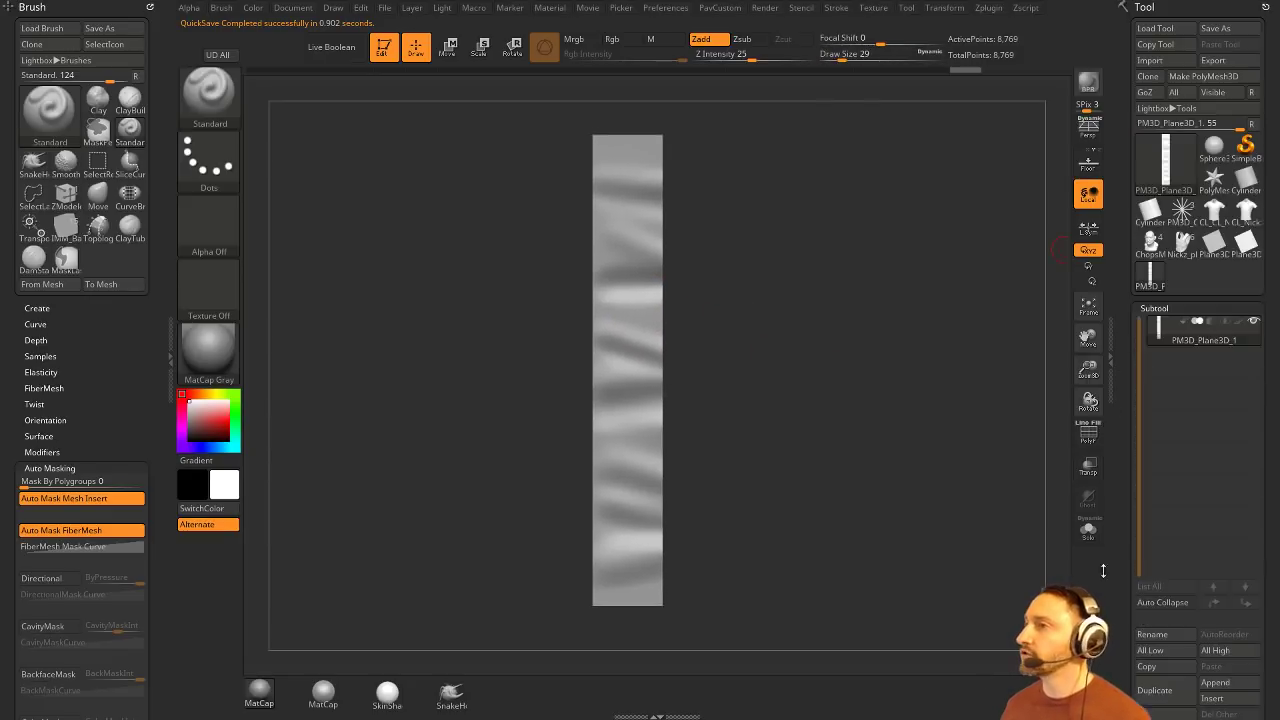
click(1245, 150)
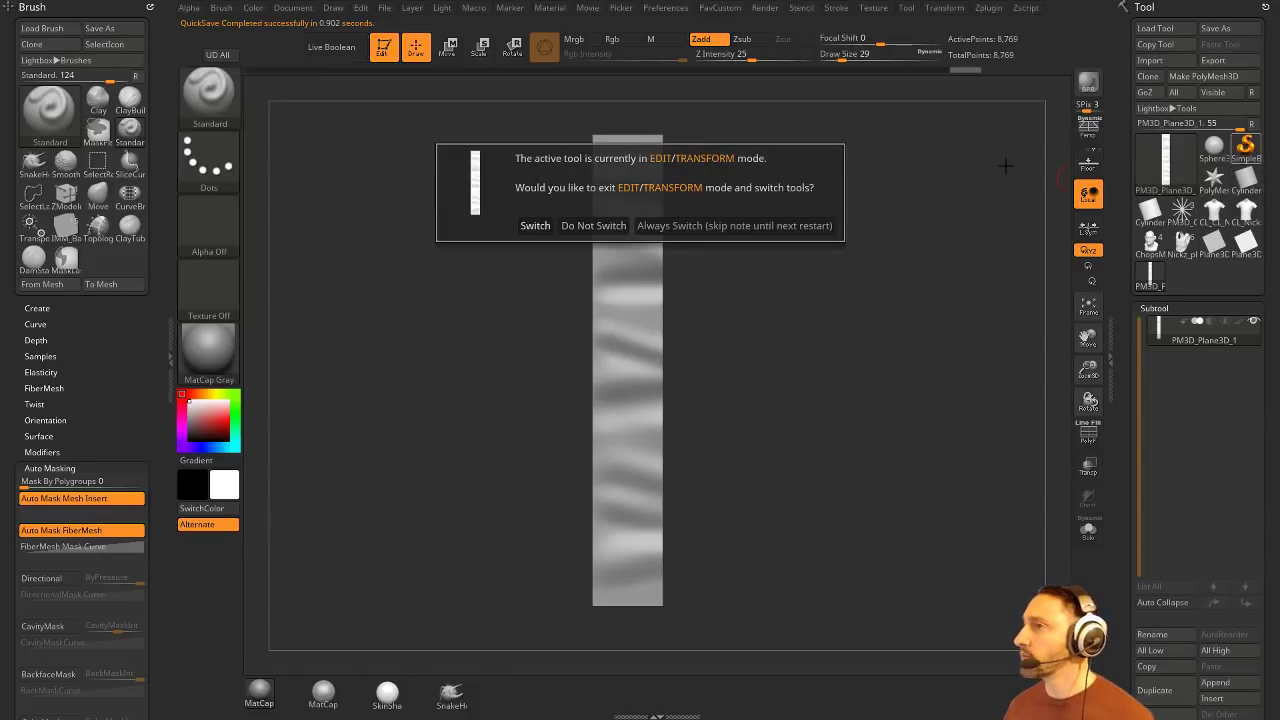
click(535, 225)
Step: Capture the wrinkled strip as a depth alpha with the MRGBZGrabber and turn off the grabbed texture
click(1165, 160)
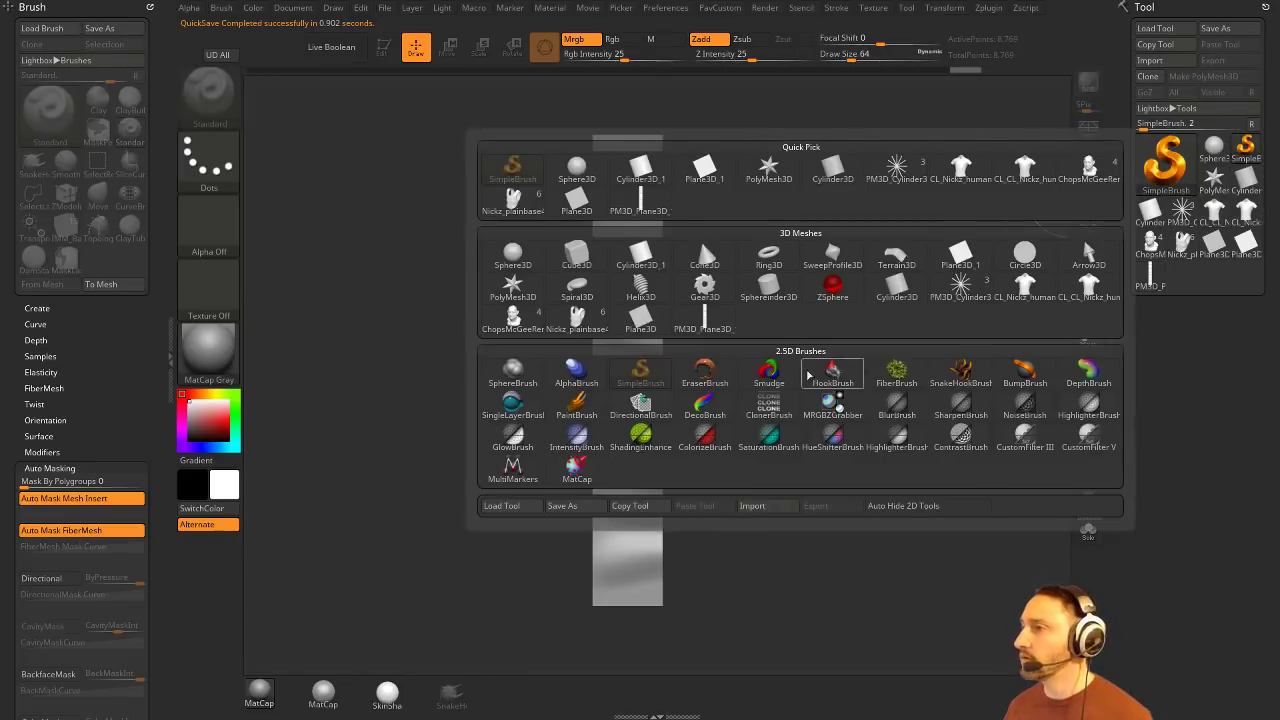
click(832, 403)
drag(640, 86, 660, 602)
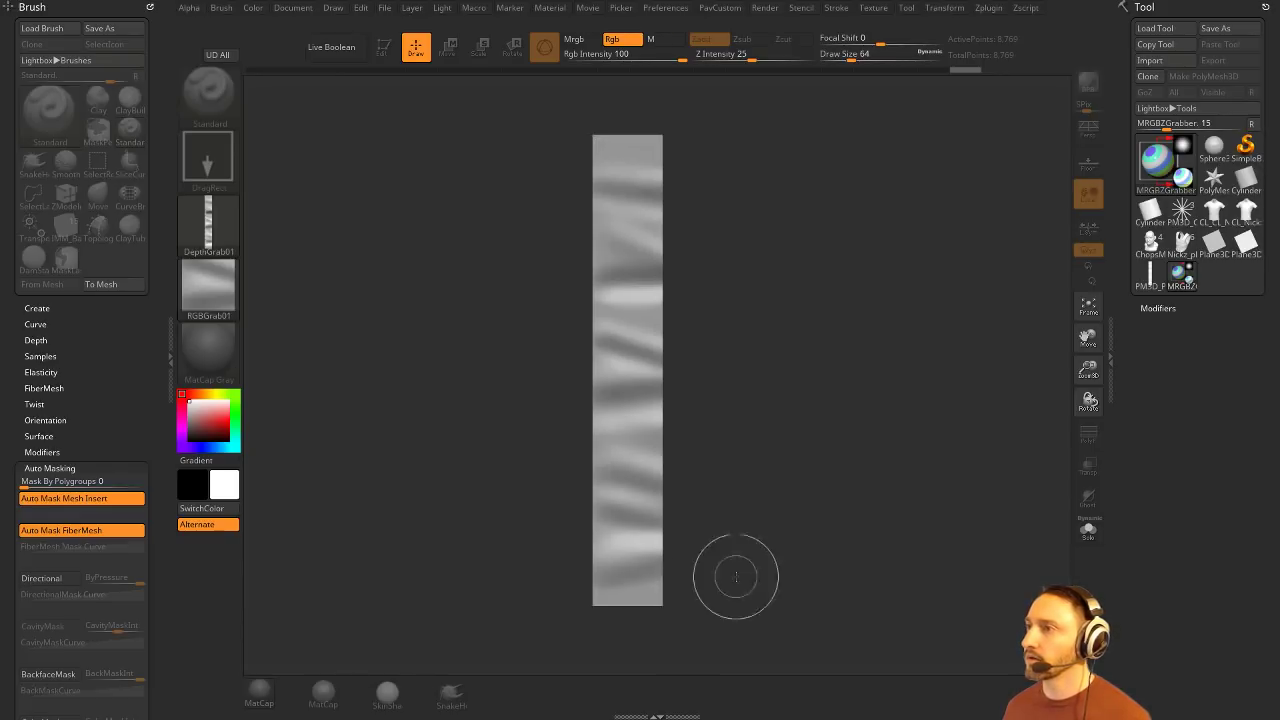
click(200, 290)
click(277, 297)
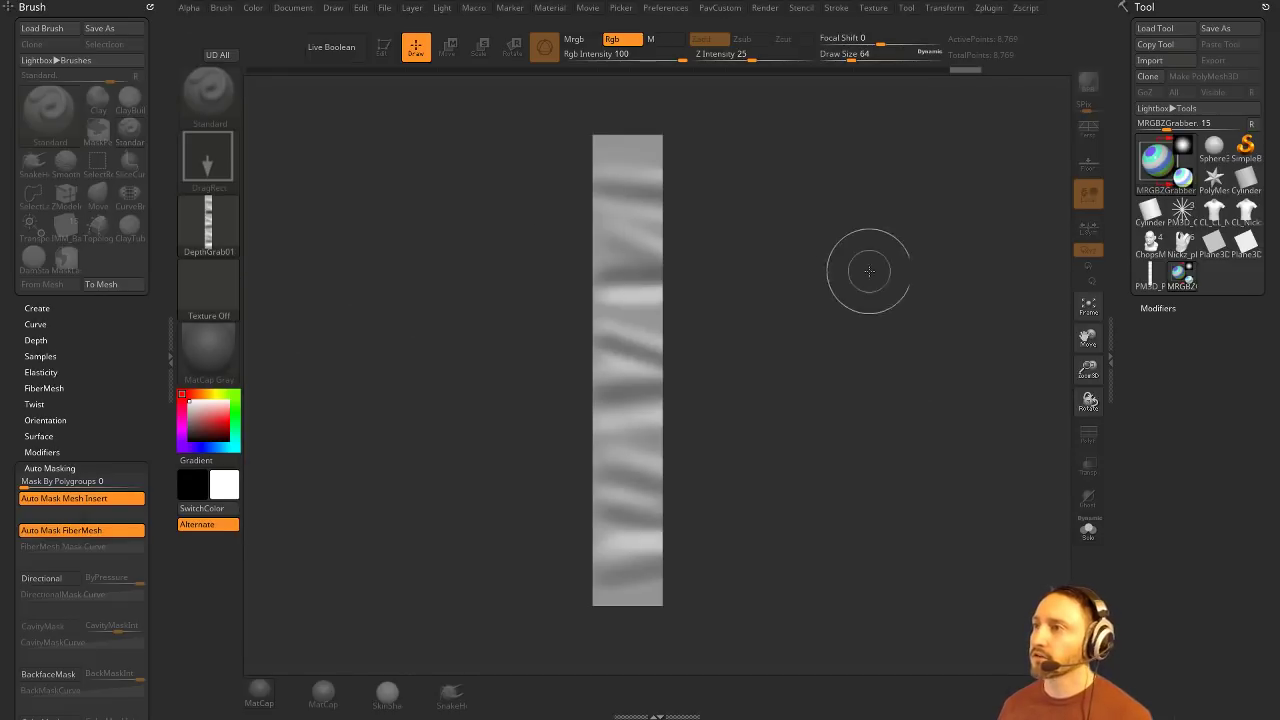
Step: Clear the canvas, place a new Sphere3D in edit mode and convert it to a PolyMesh3D
click(1214, 150)
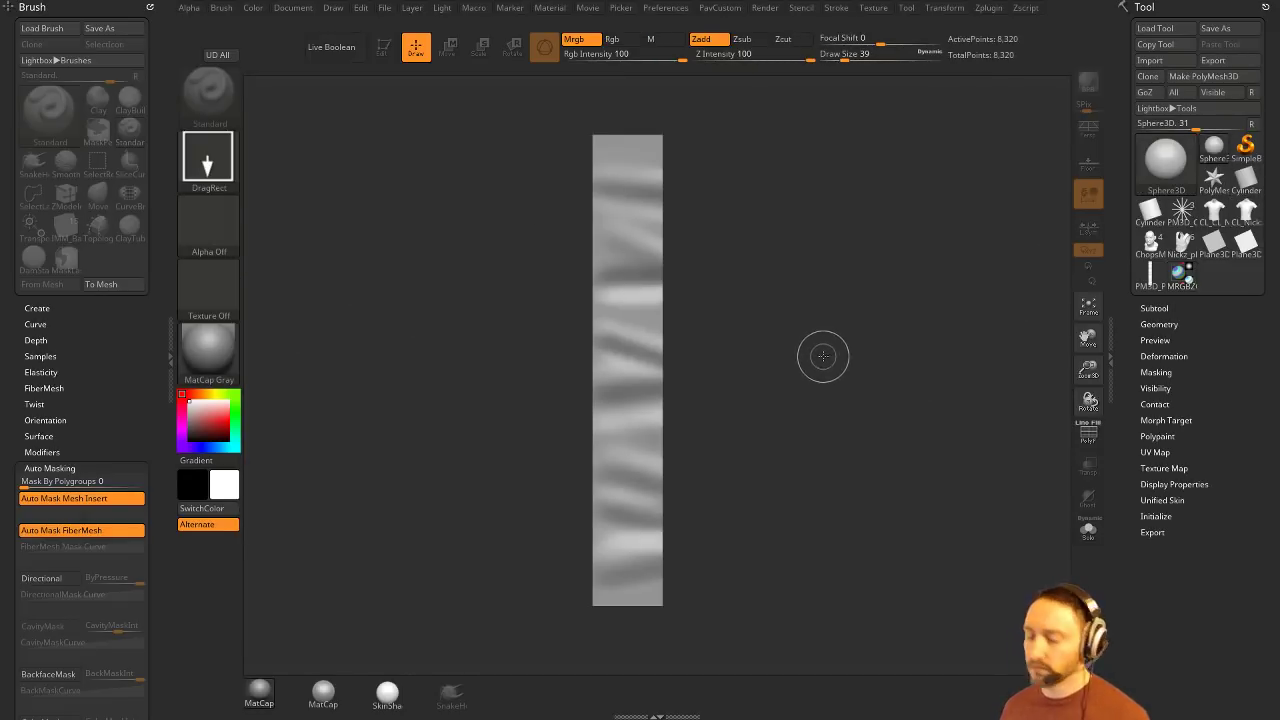
key(ctrl+n)
drag(672, 384, 721, 537)
click(383, 48)
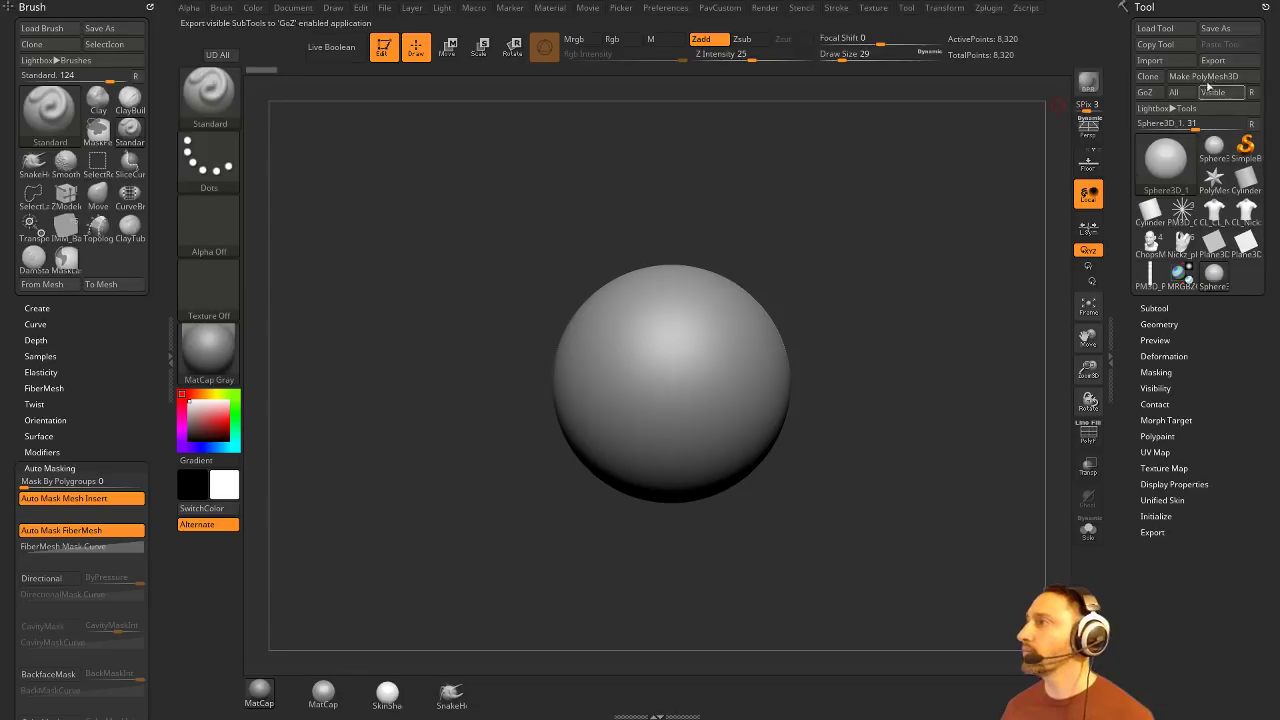
click(1205, 77)
key(f)
Step: Subdivide the sphere repeatedly to about 520,000 points for testing the wrinkle alpha
key(ctrl)
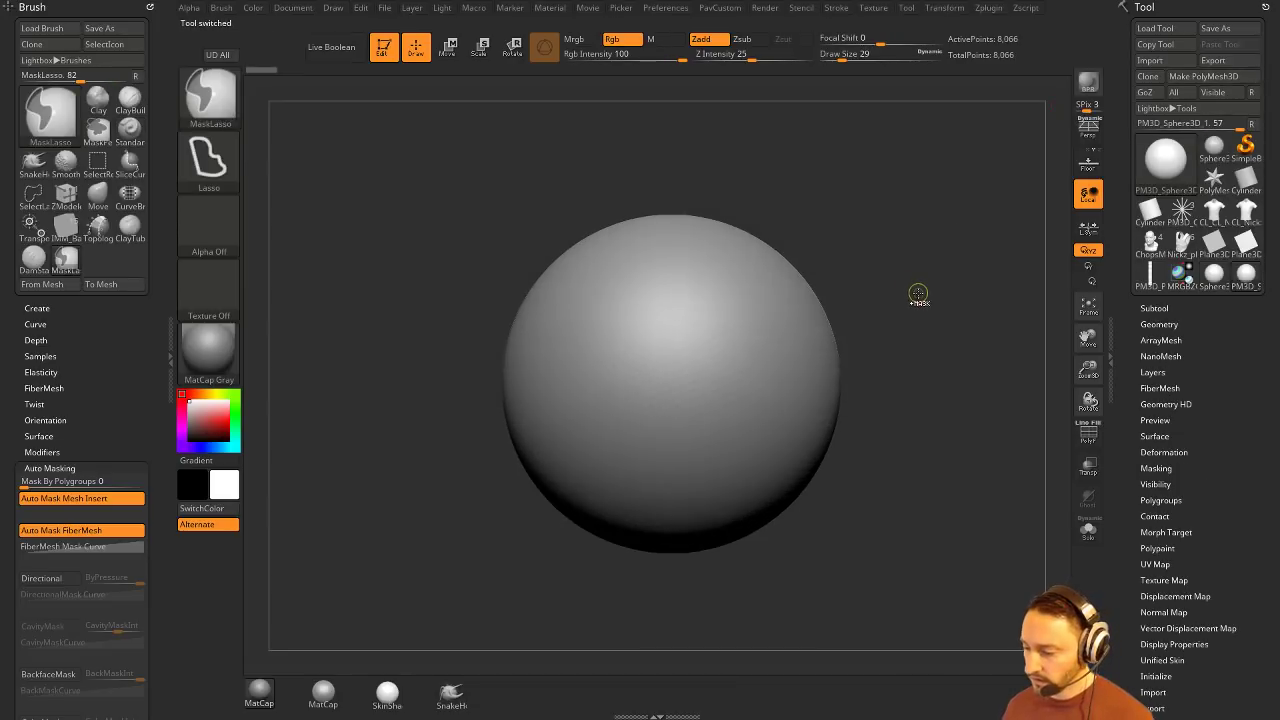
key(ctrl+d)
key(ctrl+d)
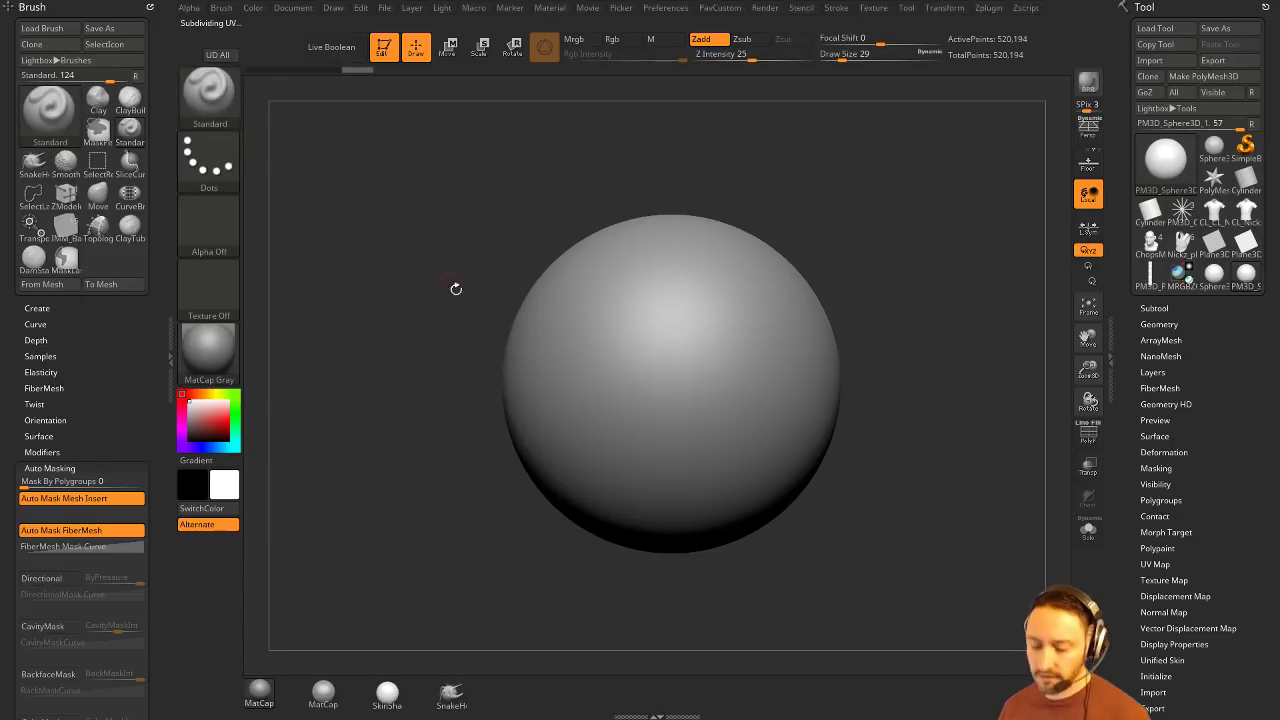
Step: Load the Stitch1 brush from the Lightbox brush library and check the Roll option in its stroke modifiers
key(comma)
click(396, 91)
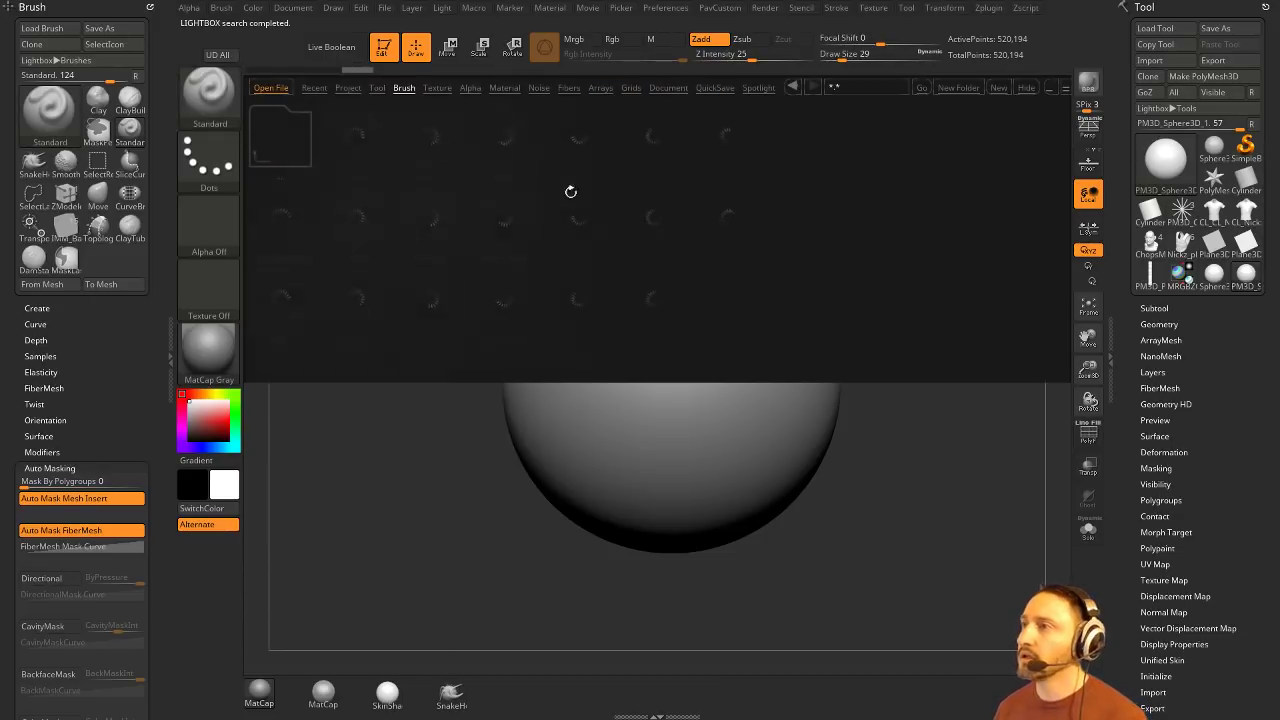
click(885, 320)
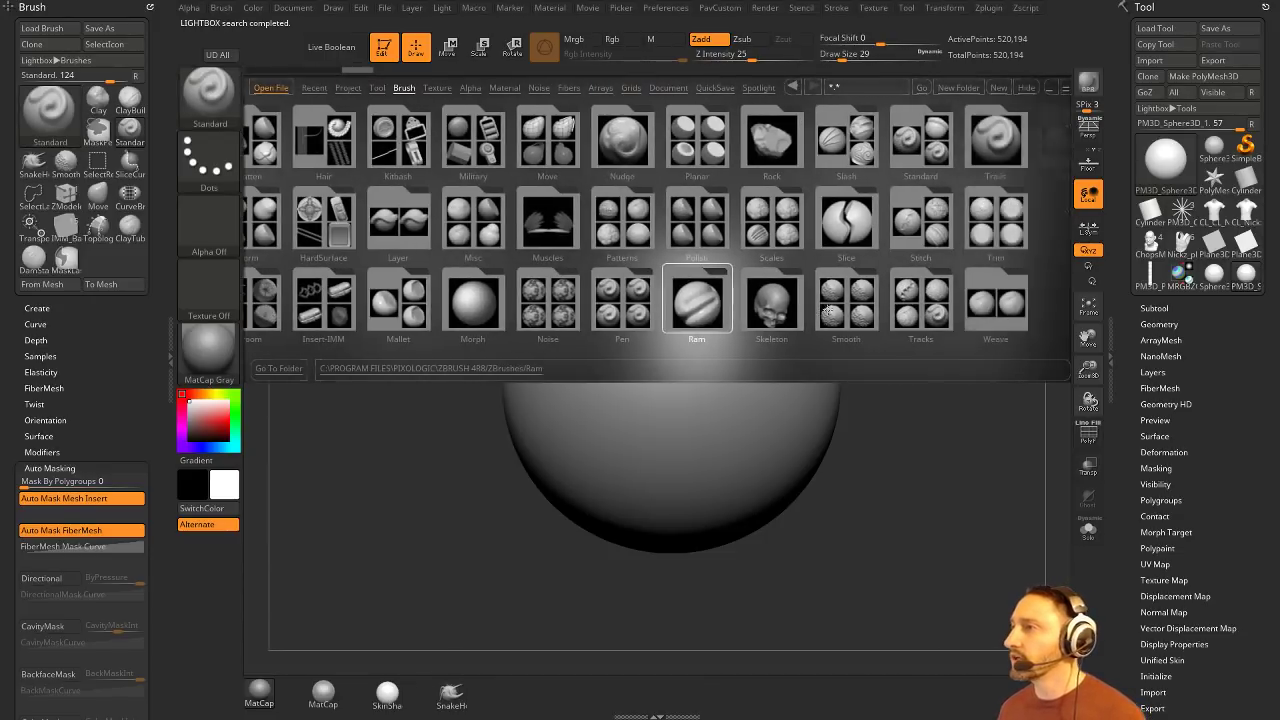
click(990, 312)
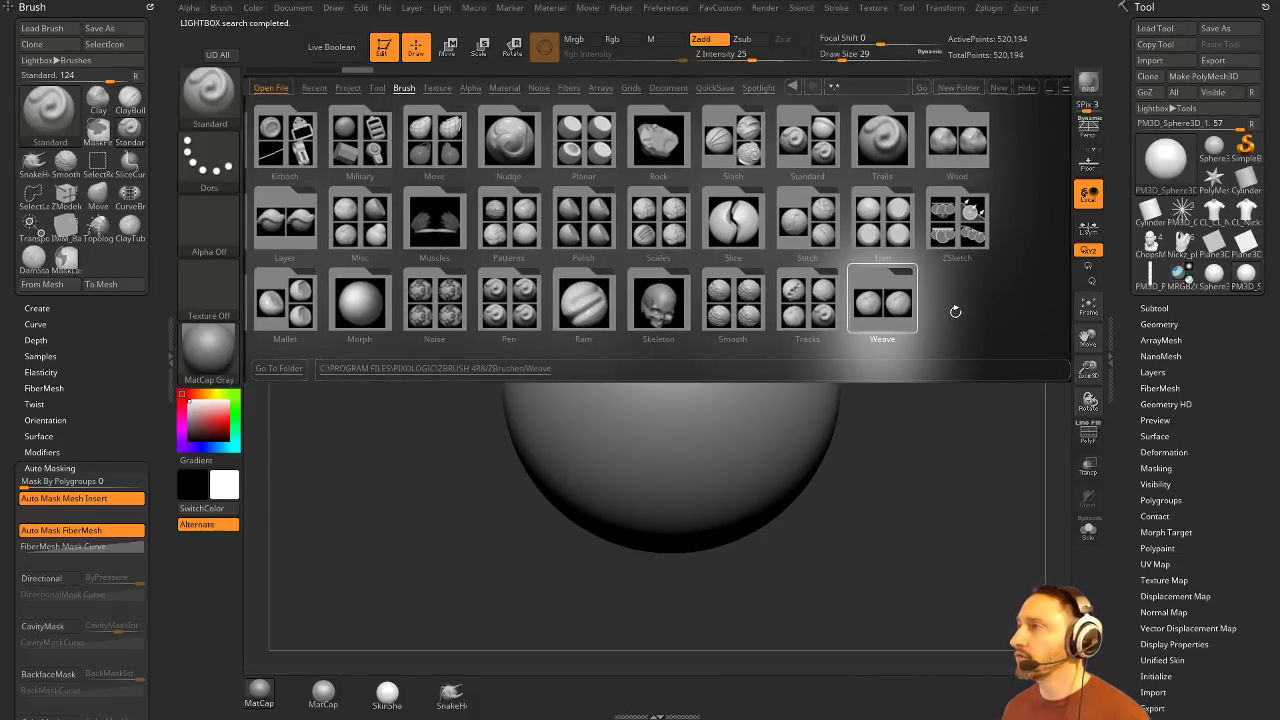
double_click(895, 316)
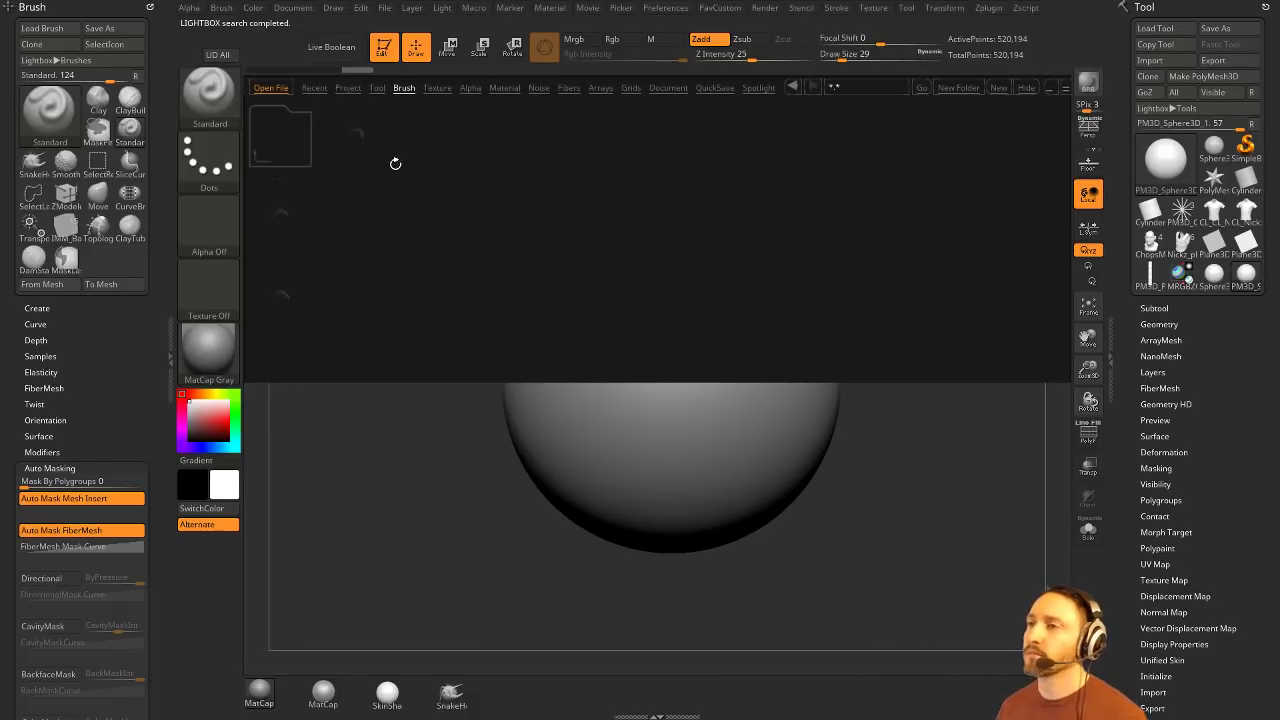
double_click(286, 211)
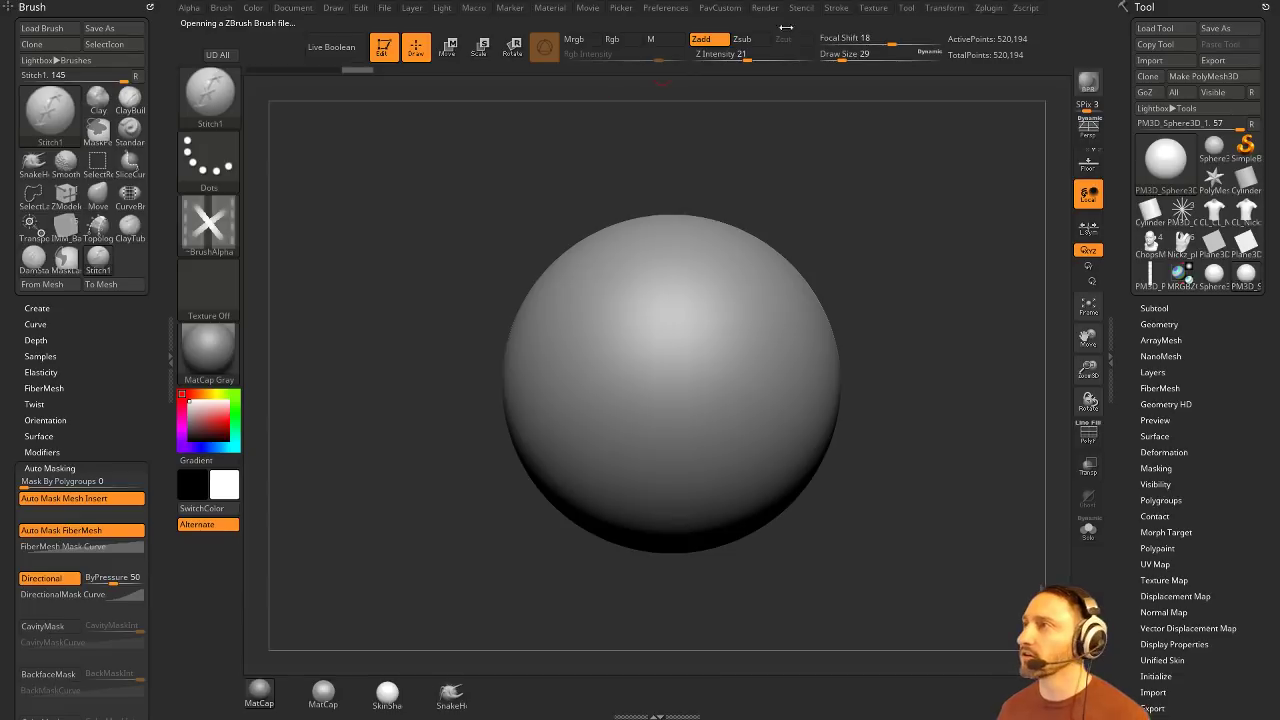
click(838, 8)
key(Return)
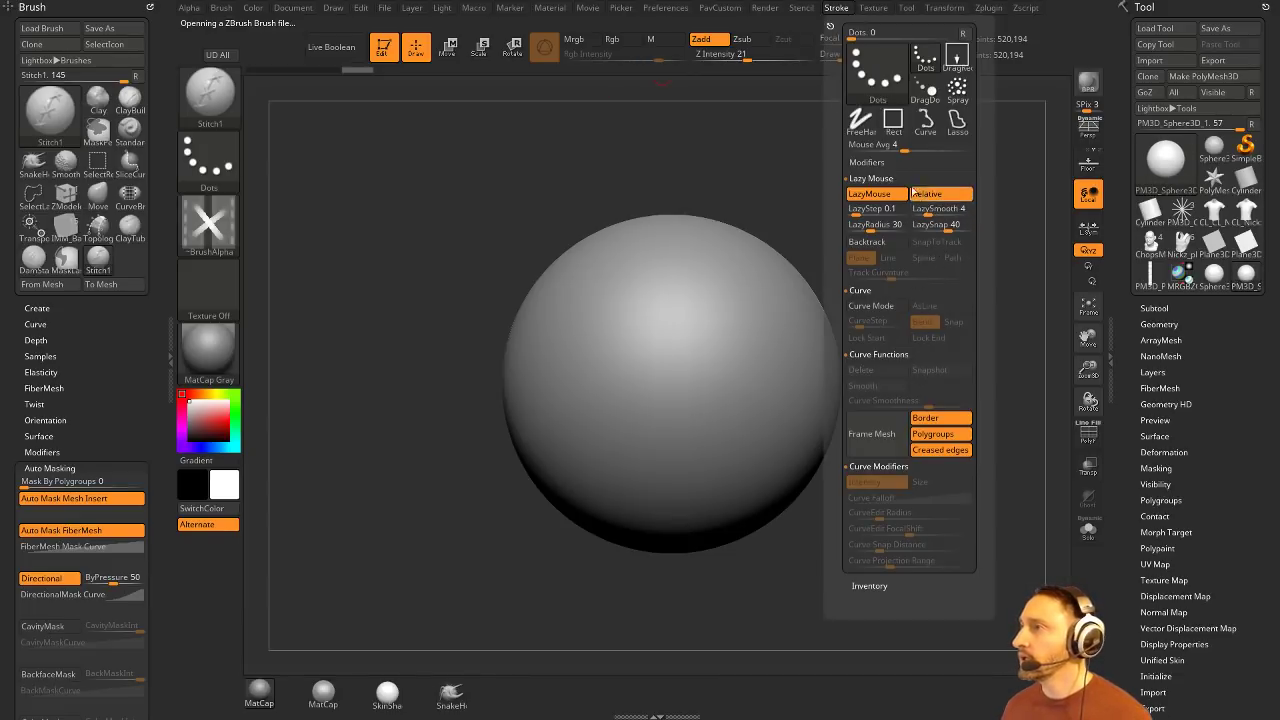
click(868, 163)
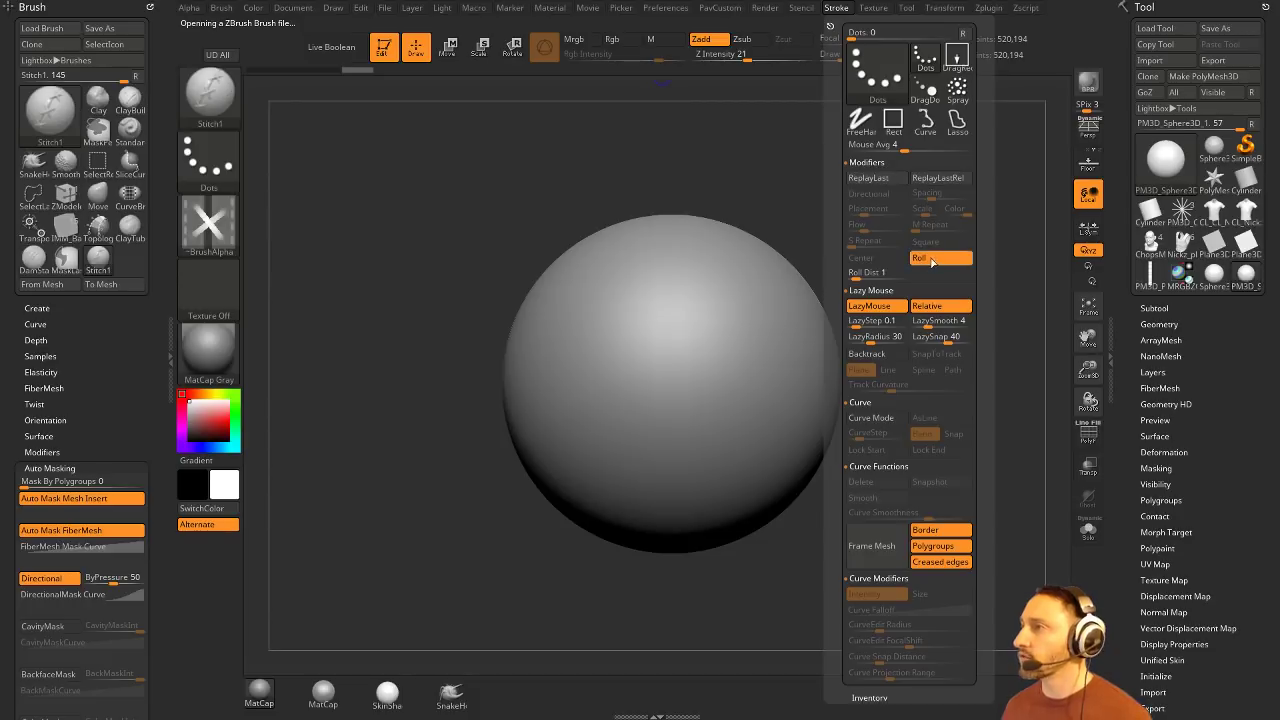
Step: Assign the DepthGrab01 alpha to the Stitch1 brush, test a stroke at draw size 68 down the sphere and undo it
mouse_move(801, 175)
alt+mouse_down()
mouse_move(789, 187)
mouse_move(823, 260)
alt+mouse_up()
click(211, 227)
click(609, 238)
key(s)
mouse_move(611, 307)
mouse_down()
mouse_move(634, 309)
mouse_move(642, 328)
mouse_move(622, 494)
mouse_up()
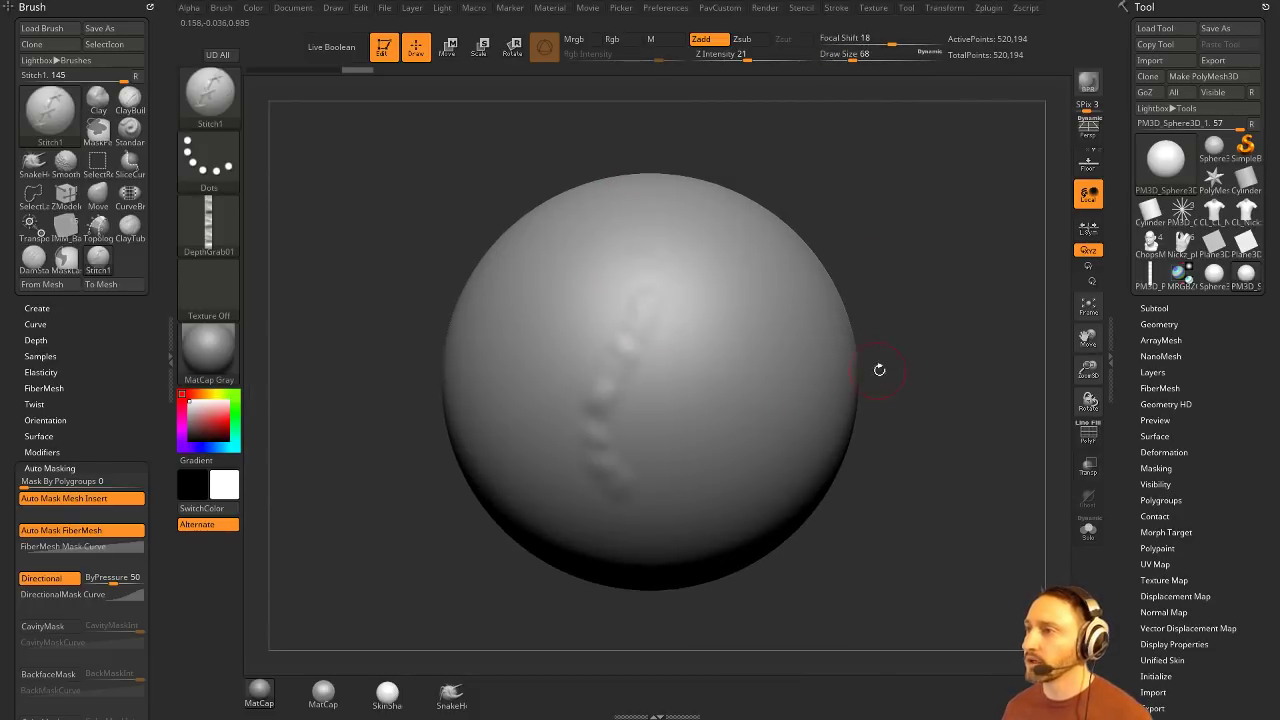
key(ctrl+z)
Step: Set the brush's focal shift to -100 and test wrinkle strokes down the sphere, undoing each one
mouse_move(880, 370)
mouse_down()
mouse_move(917, 349)
mouse_move(906, 276)
mouse_up()
drag(884, 41, 822, 42)
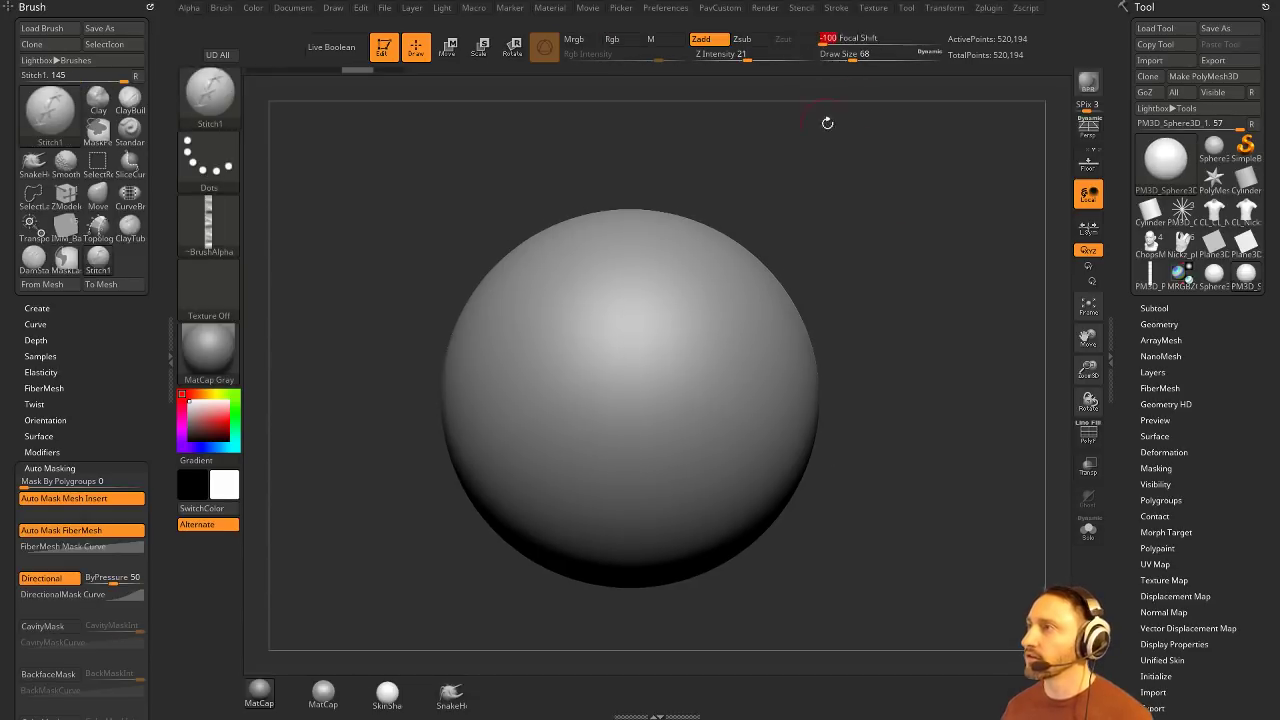
alt+drag(816, 190, 840, 119)
drag(627, 255, 597, 426)
key(ctrl+z)
alt+drag(889, 200, 857, 240)
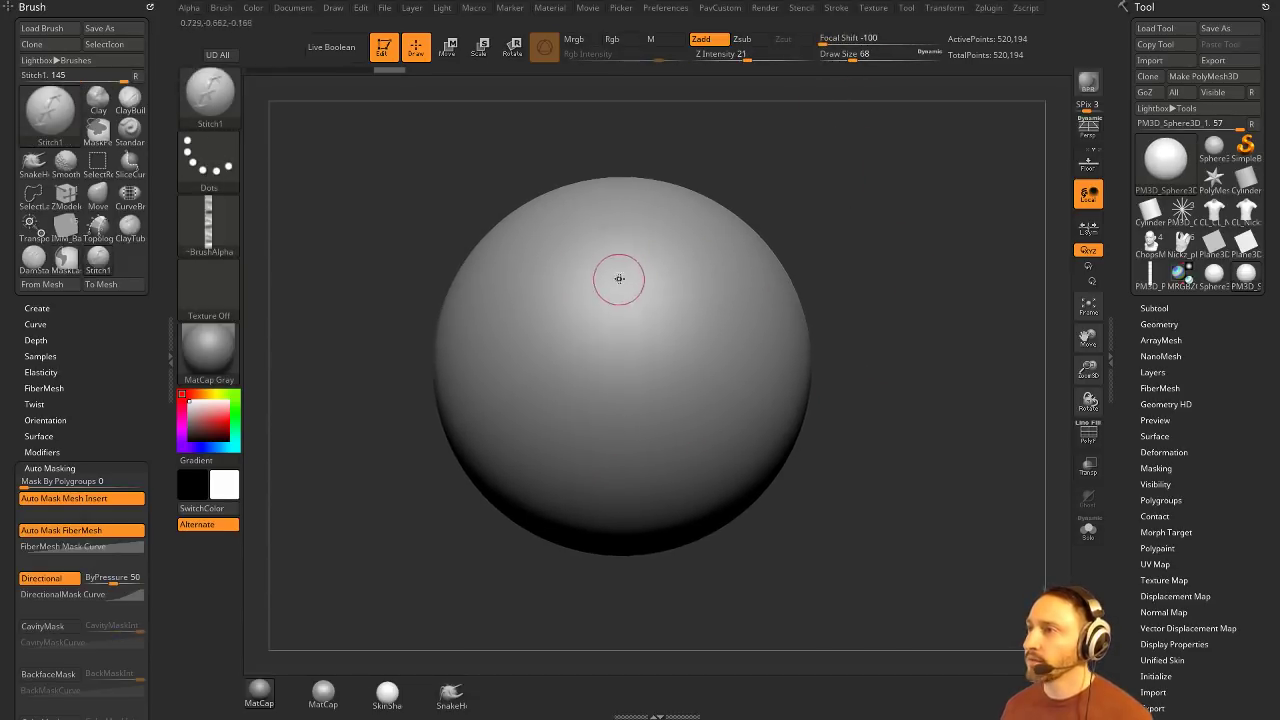
drag(628, 248, 604, 416)
key(ctrl+z)
Step: Set the brush's focal shift to -86, test another wrinkle stroke down the sphere and undo it
drag(826, 40, 829, 40)
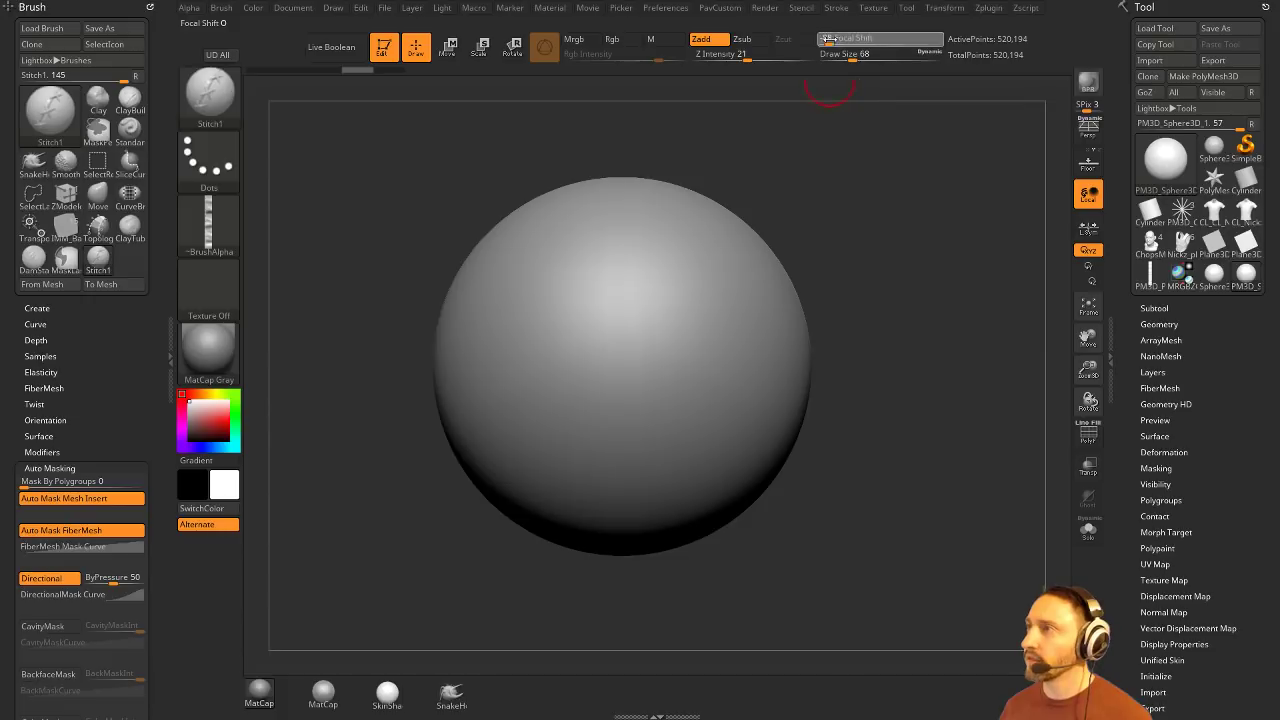
drag(629, 232, 610, 420)
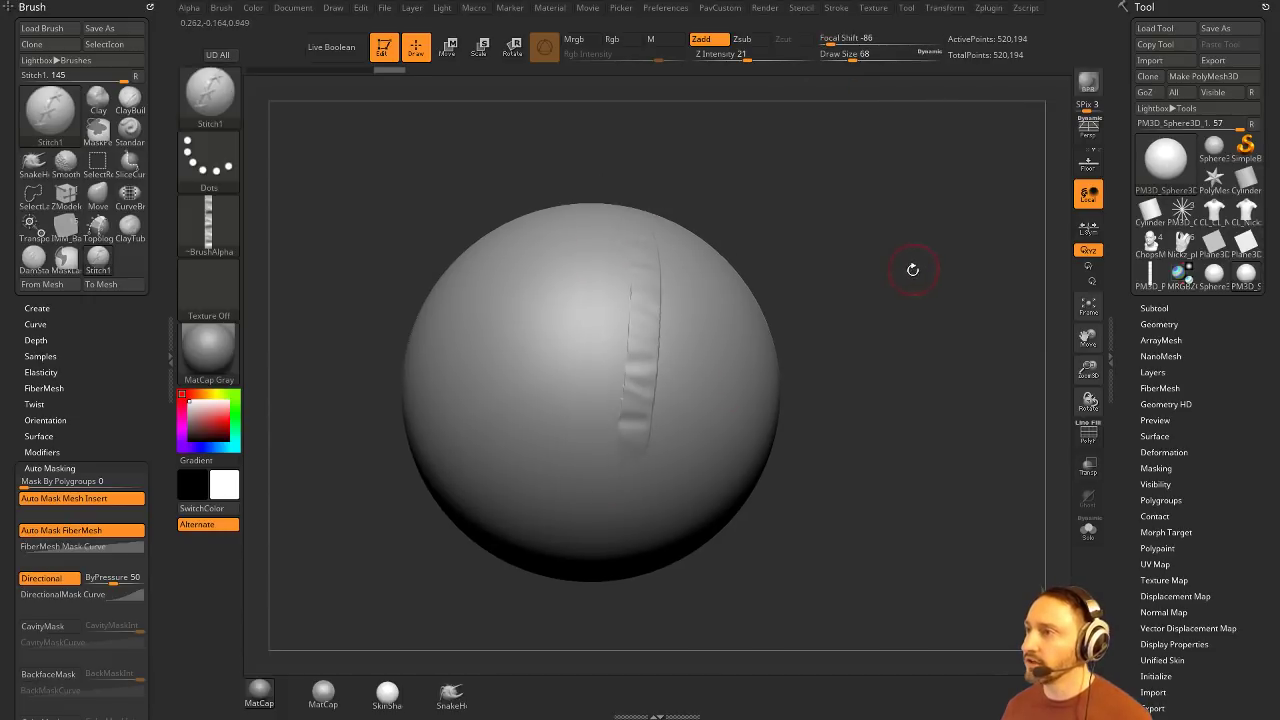
key(ctrl+z)
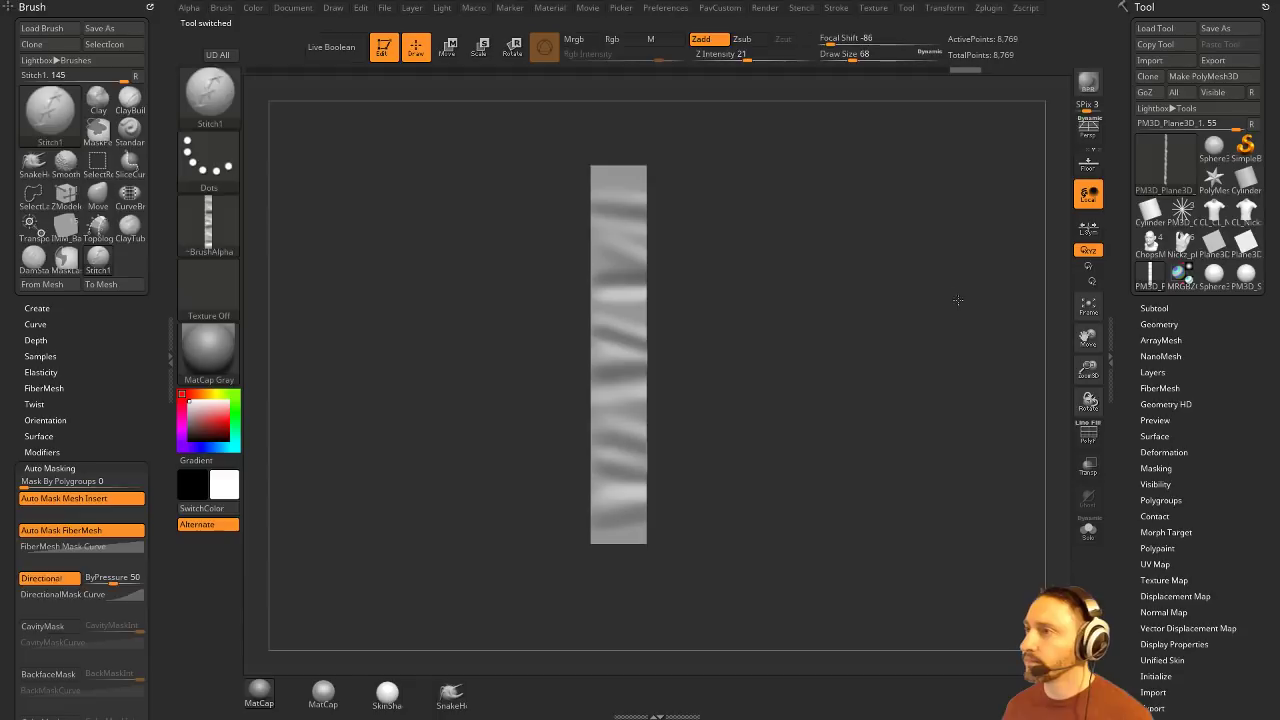
Step: Return to the wrinkled strip and sculpt a raised seam with an adjoining groove along its left edge using the Standard brush
key(b)
key(s)
key(t)
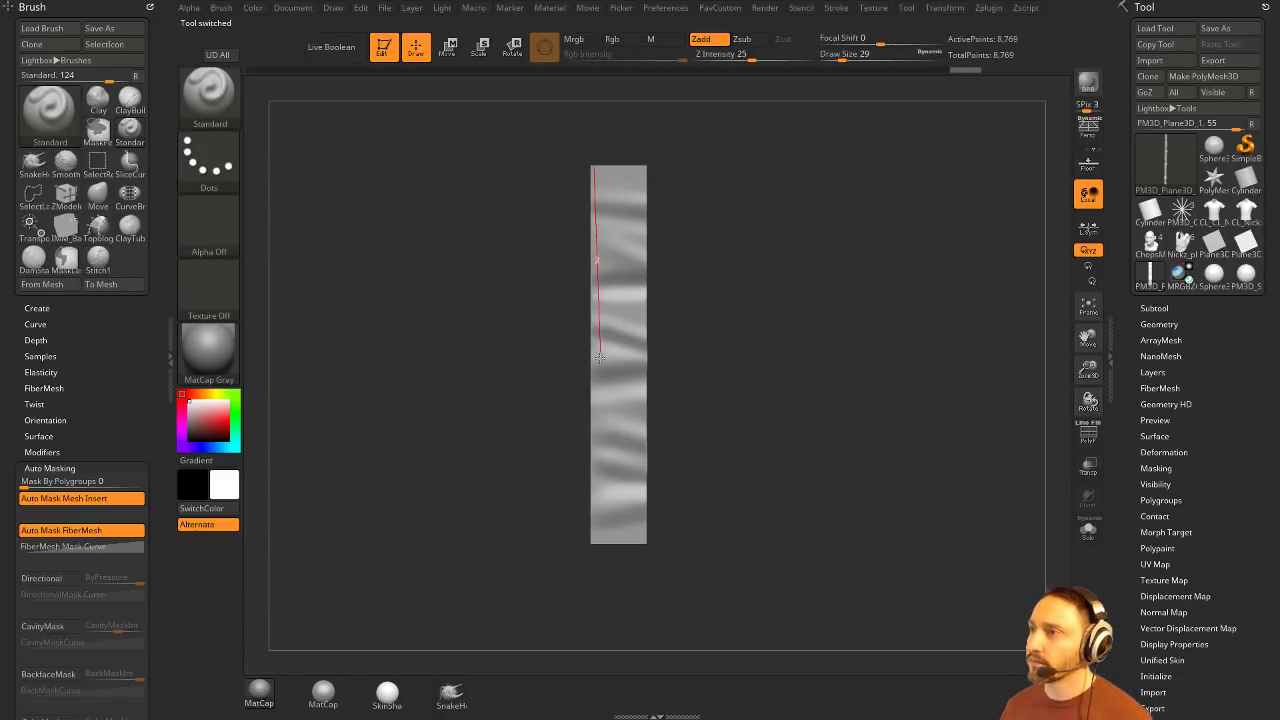
drag(596, 422, 594, 548)
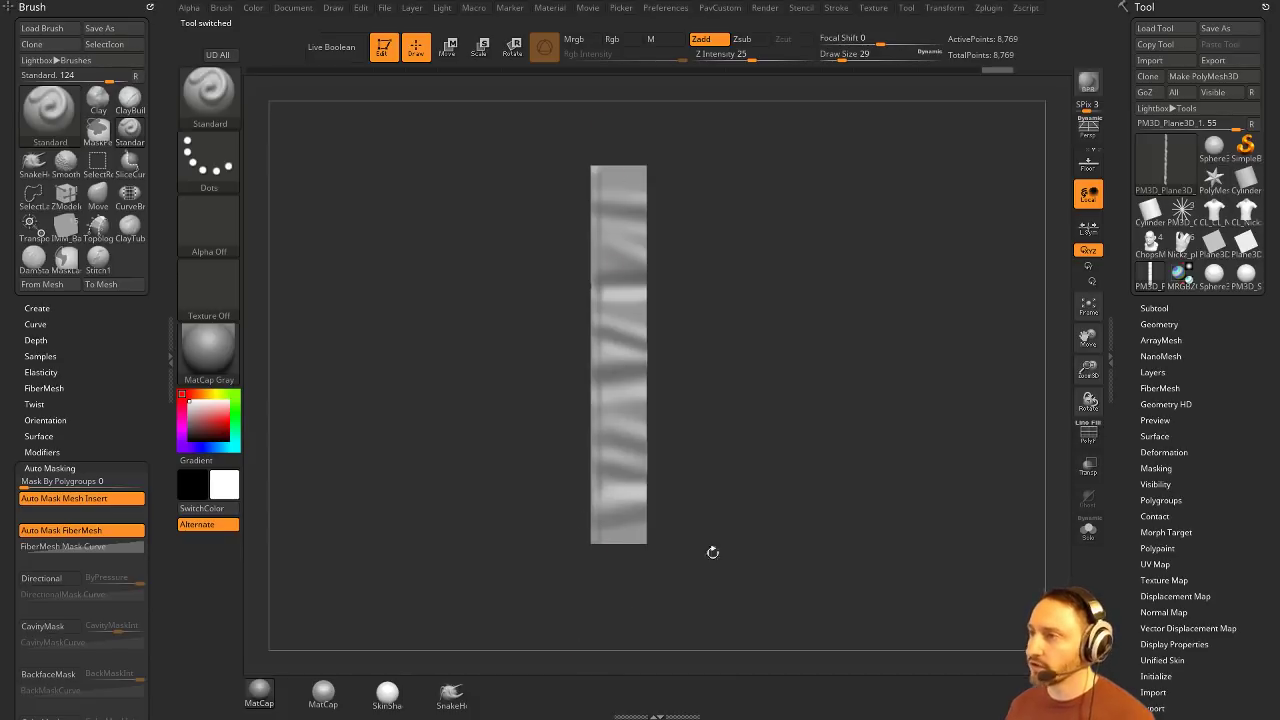
click(836, 8)
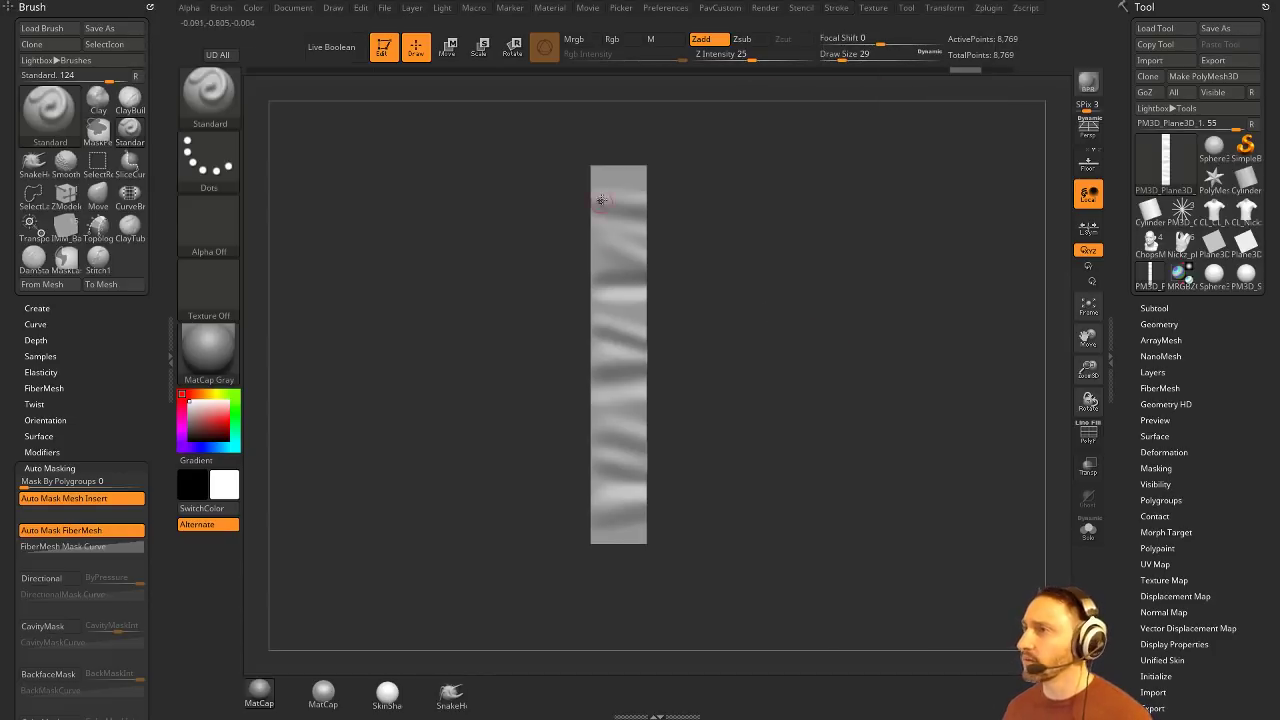
mouse_move(602, 535)
mouse_down()
mouse_move(593, 560)
mouse_move(594, 542)
mouse_up()
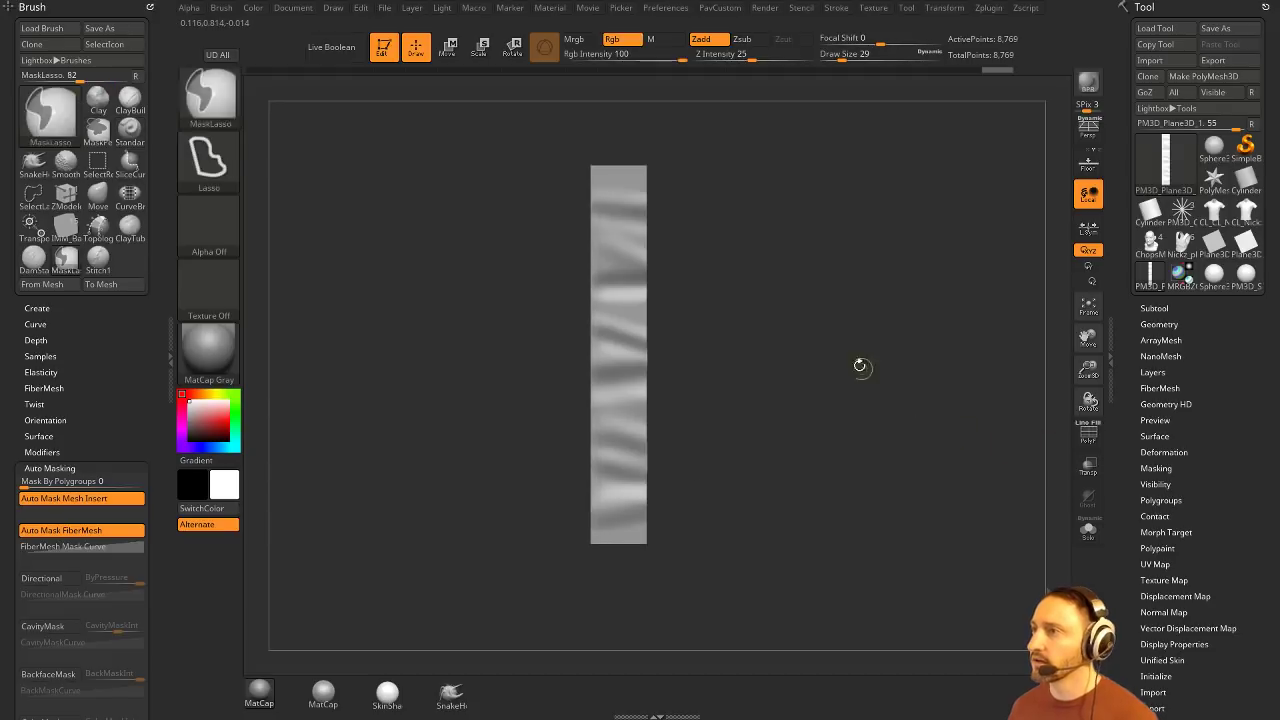
alt+drag(778, 307, 774, 300)
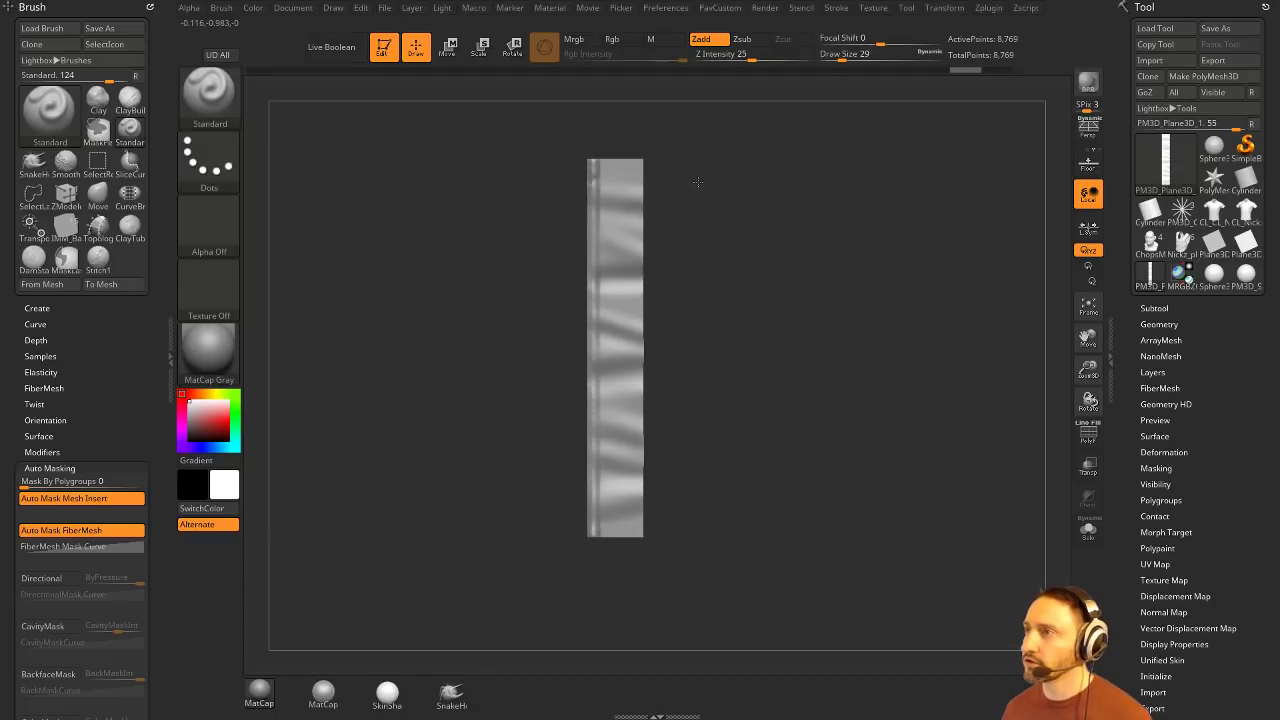
Step: Smooth the seam along the strip's left edge at draw size 44 and reposition the strip for capture
key(s)
drag(667, 237, 671, 238)
shift+drag(597, 168, 593, 244)
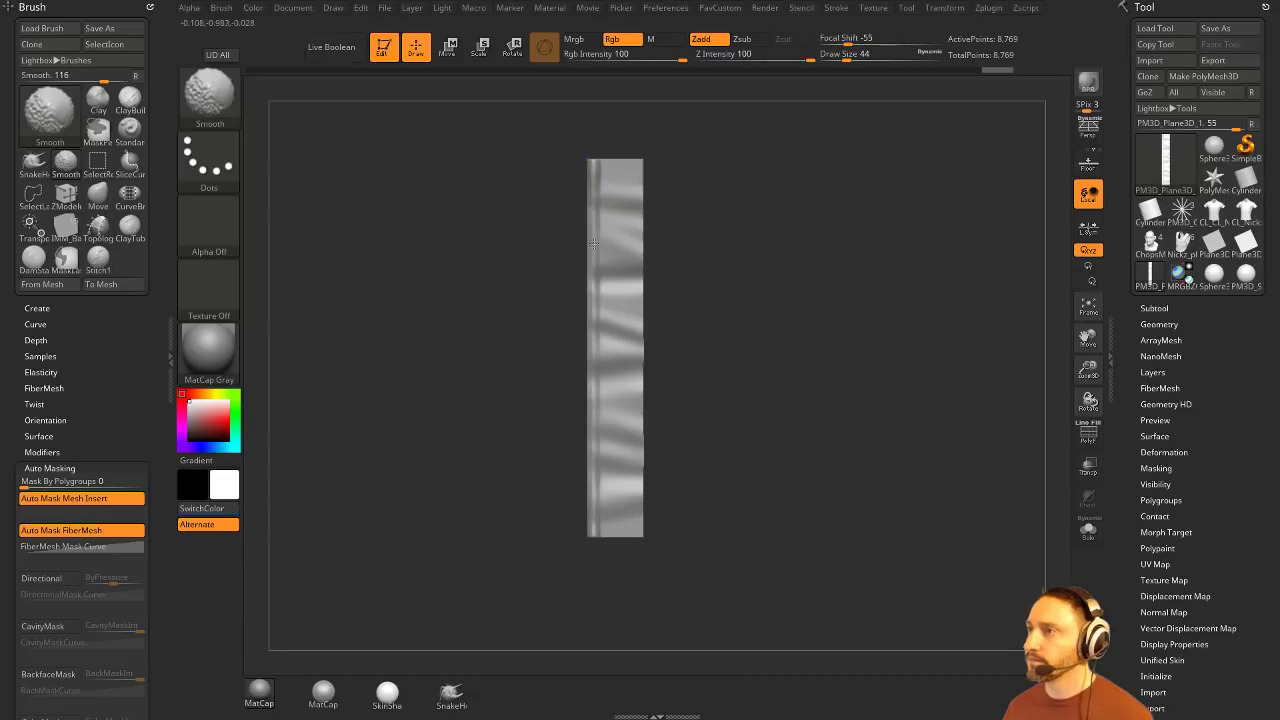
mouse_move(794, 314)
alt+mouse_down()
mouse_move(782, 325)
mouse_move(835, 288)
mouse_move(818, 300)
alt+mouse_up()
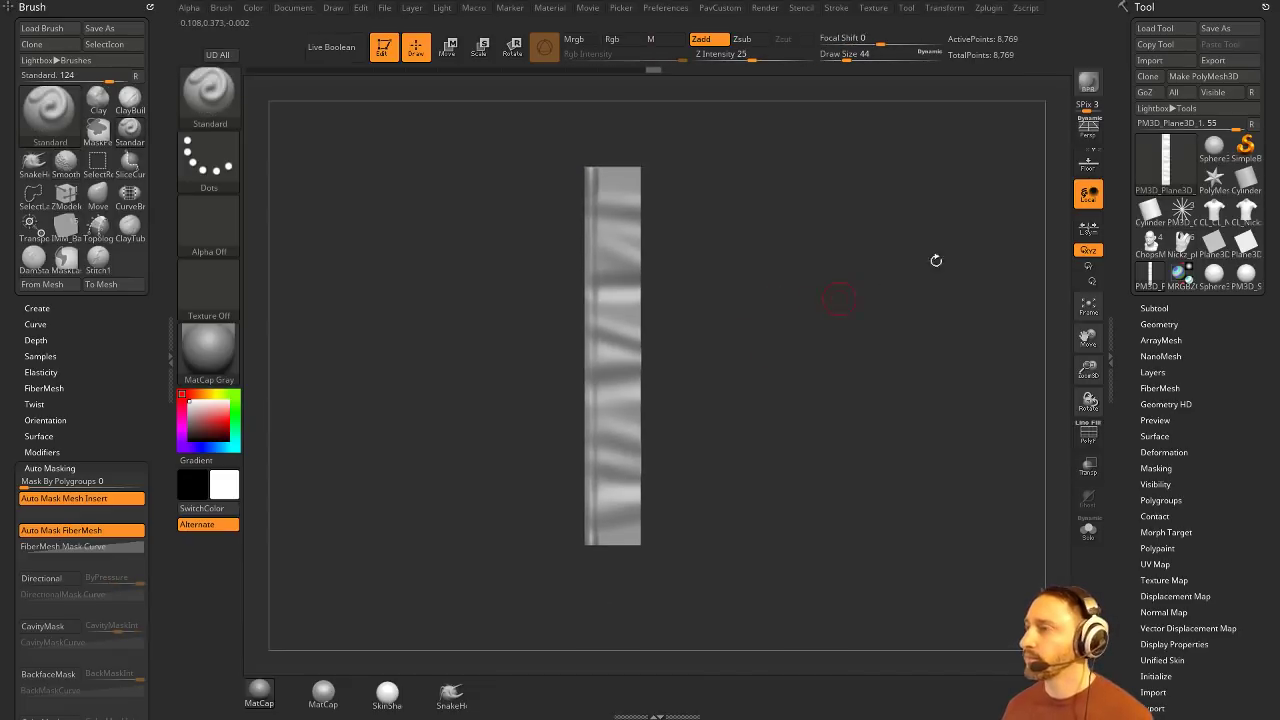
Step: Capture the seamed strip as the DepthGrab02 alpha with the MRGBZGrabber and turn off the grabbed texture
click(1182, 279)
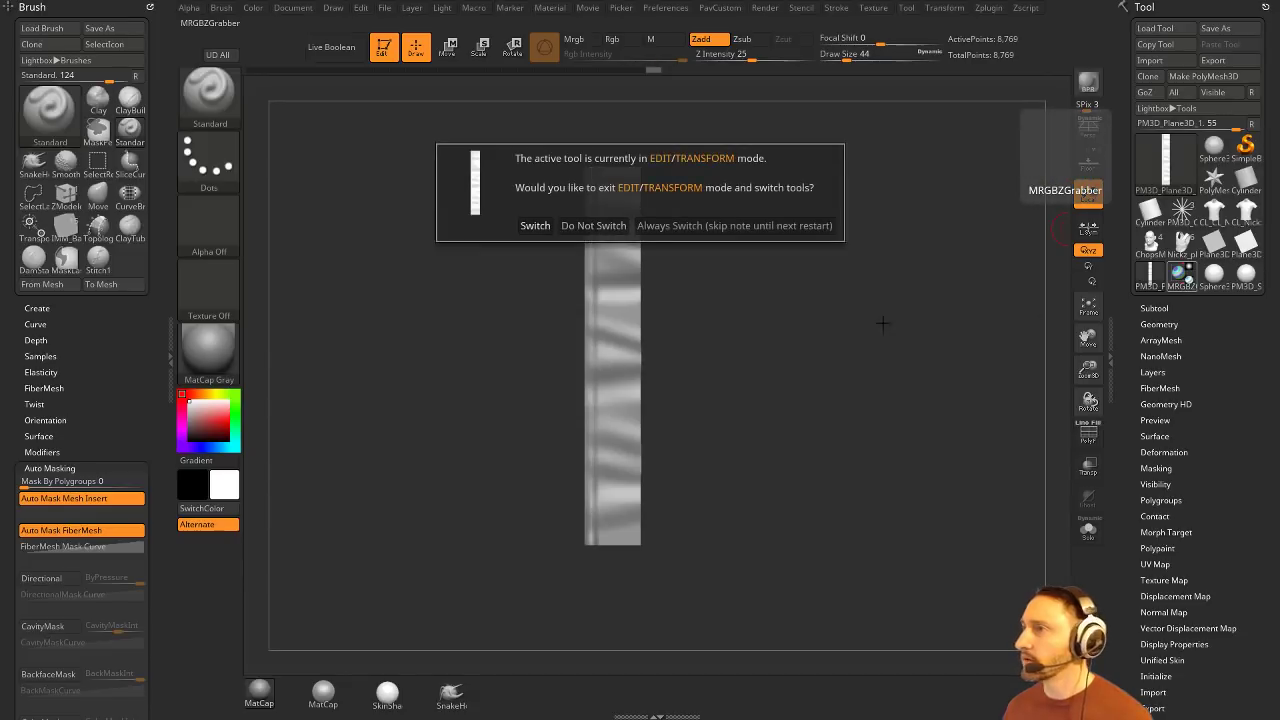
click(535, 220)
drag(609, 114, 669, 440)
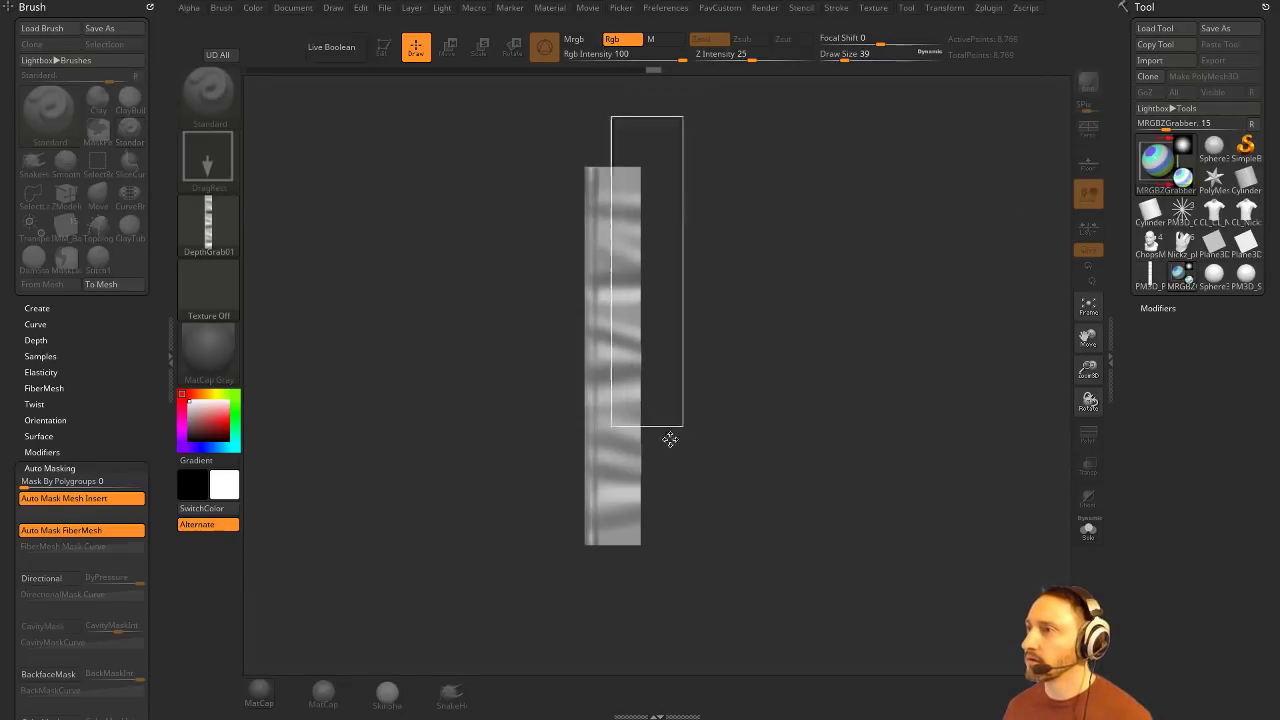
drag(591, 180, 639, 544)
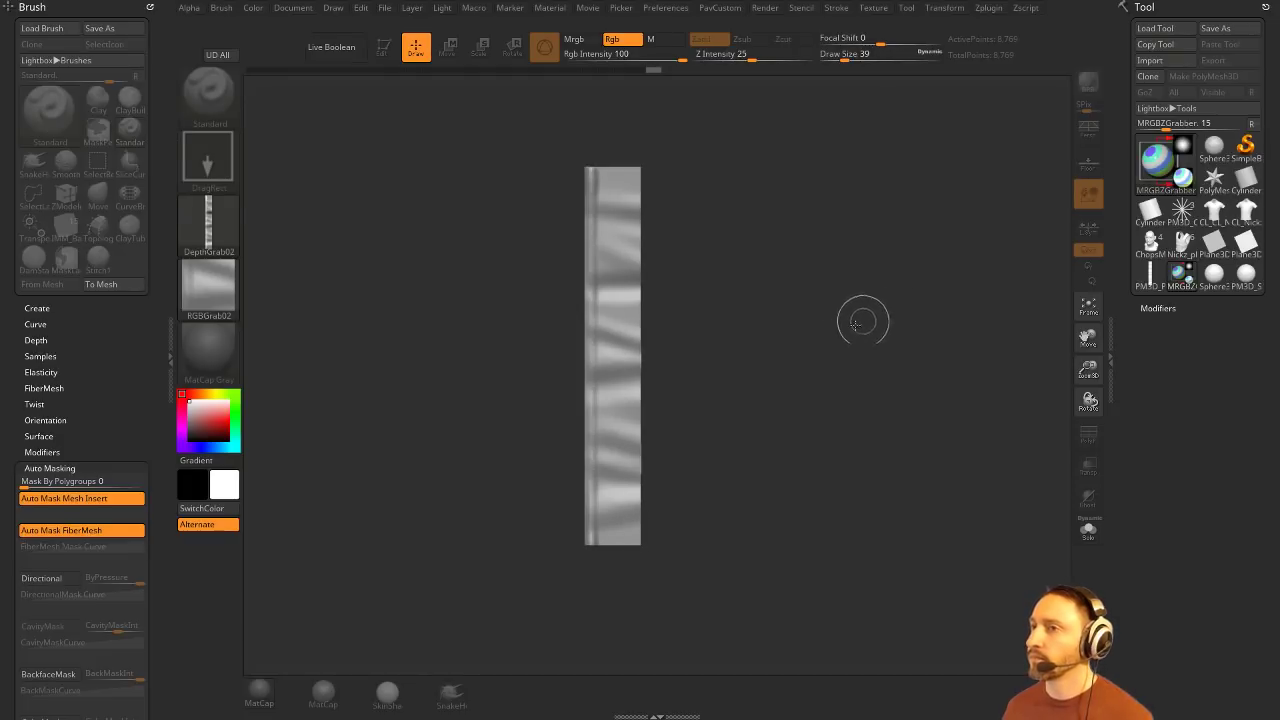
click(226, 298)
click(273, 309)
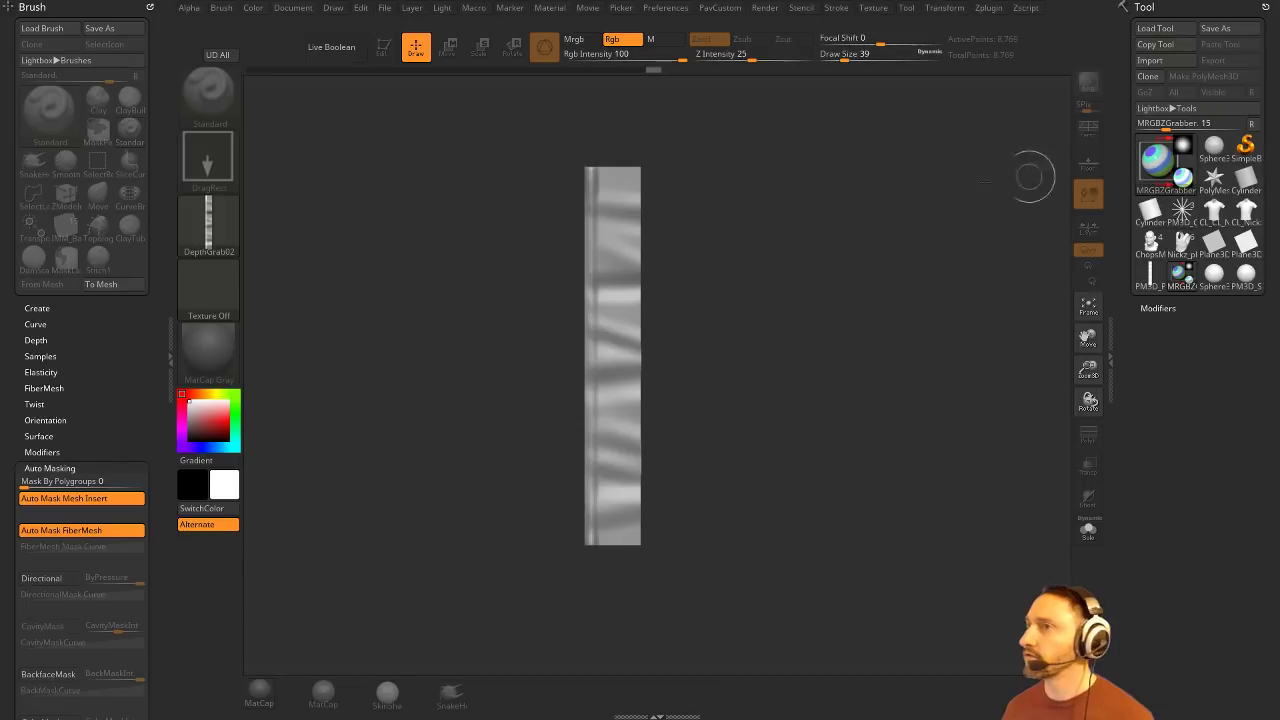
click(389, 483)
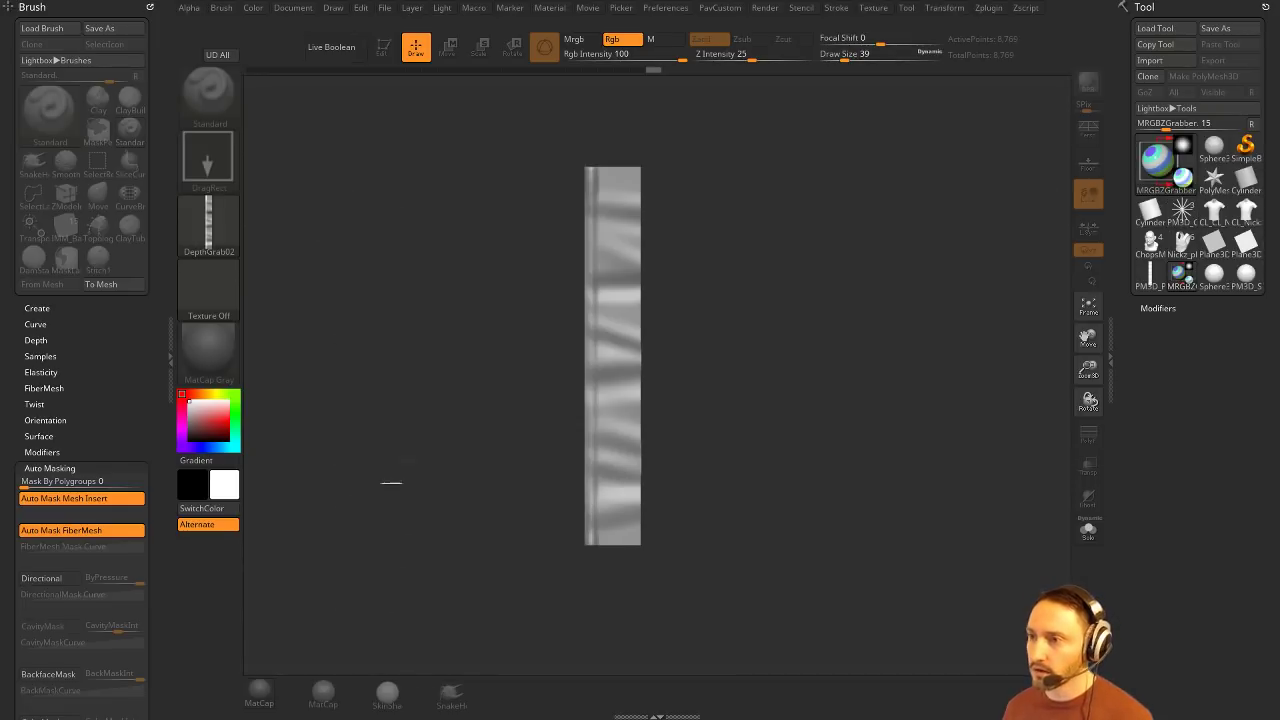
Step: Clear the canvas, return to the subdivided sphere and assign the DepthGrab02 alpha to the Stitch1 brush
key(ctrl+n)
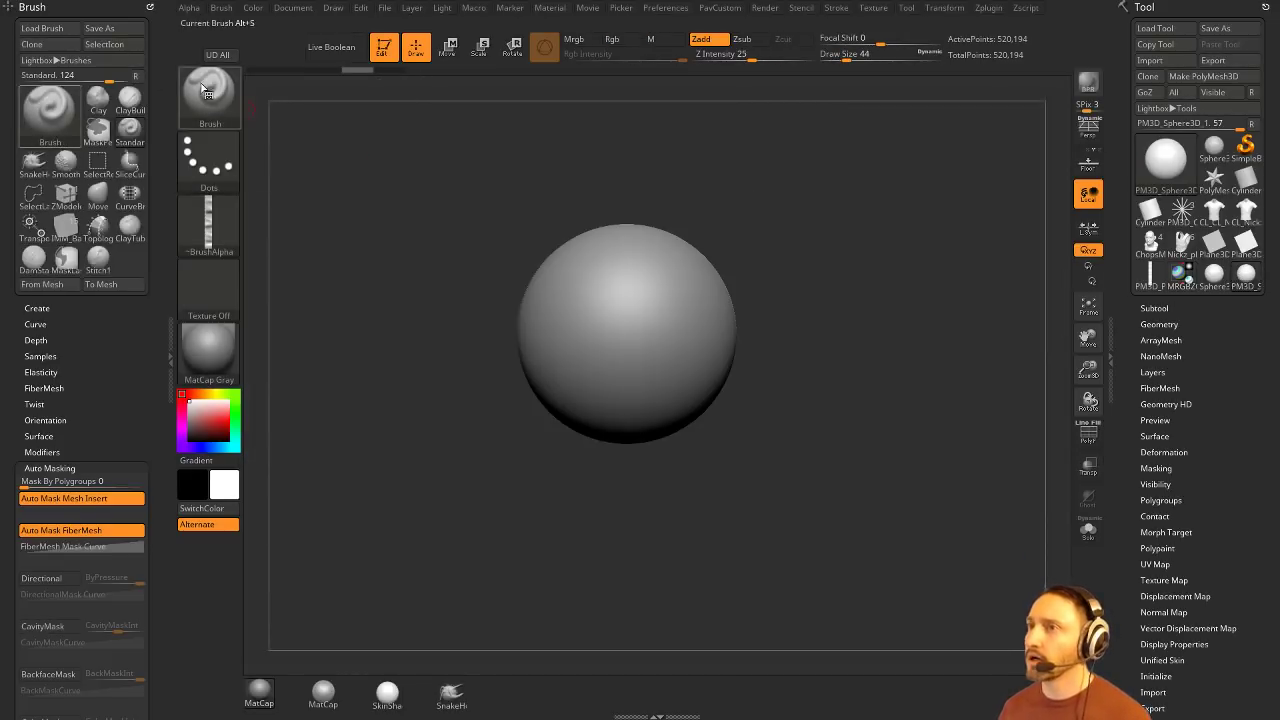
key(b)
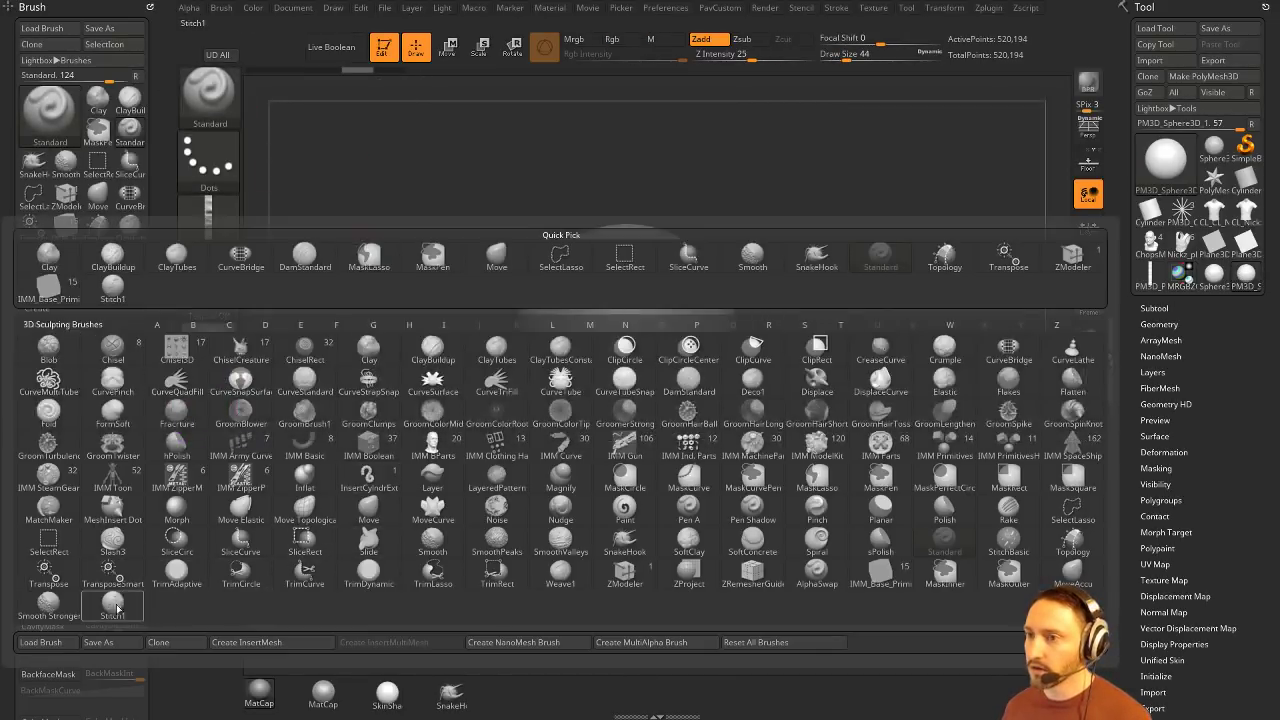
click(112, 602)
click(220, 215)
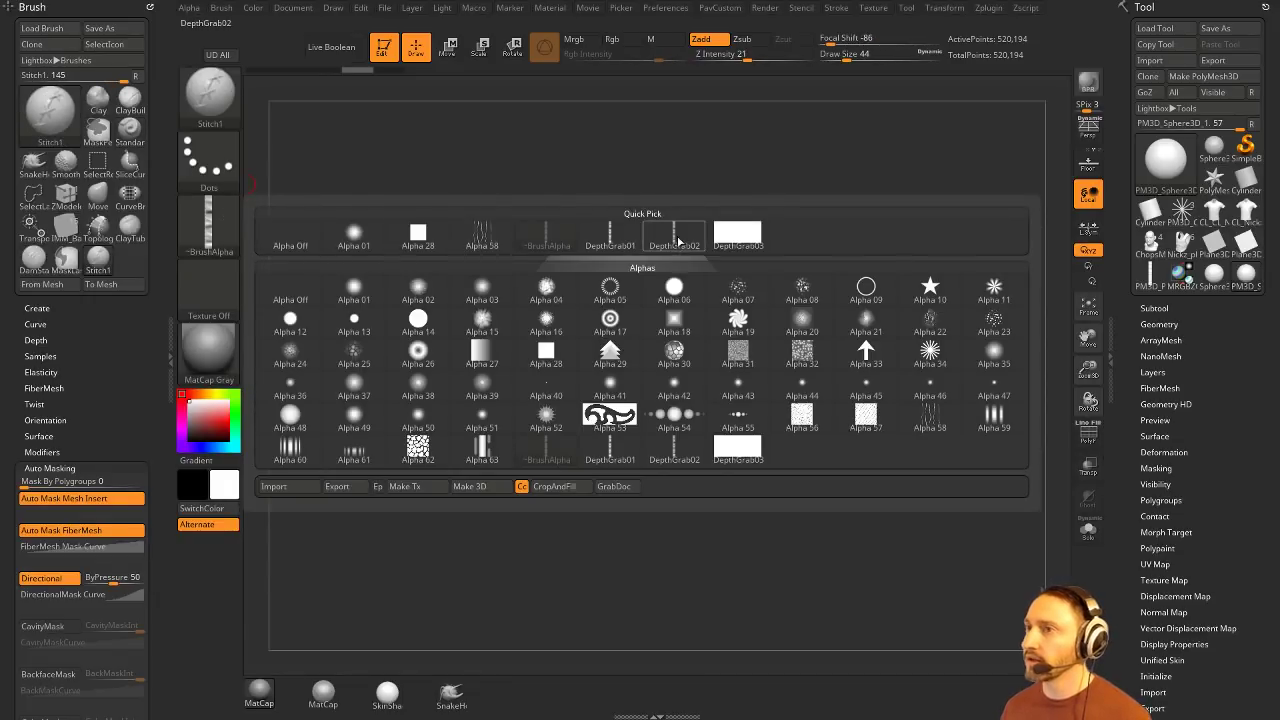
click(679, 241)
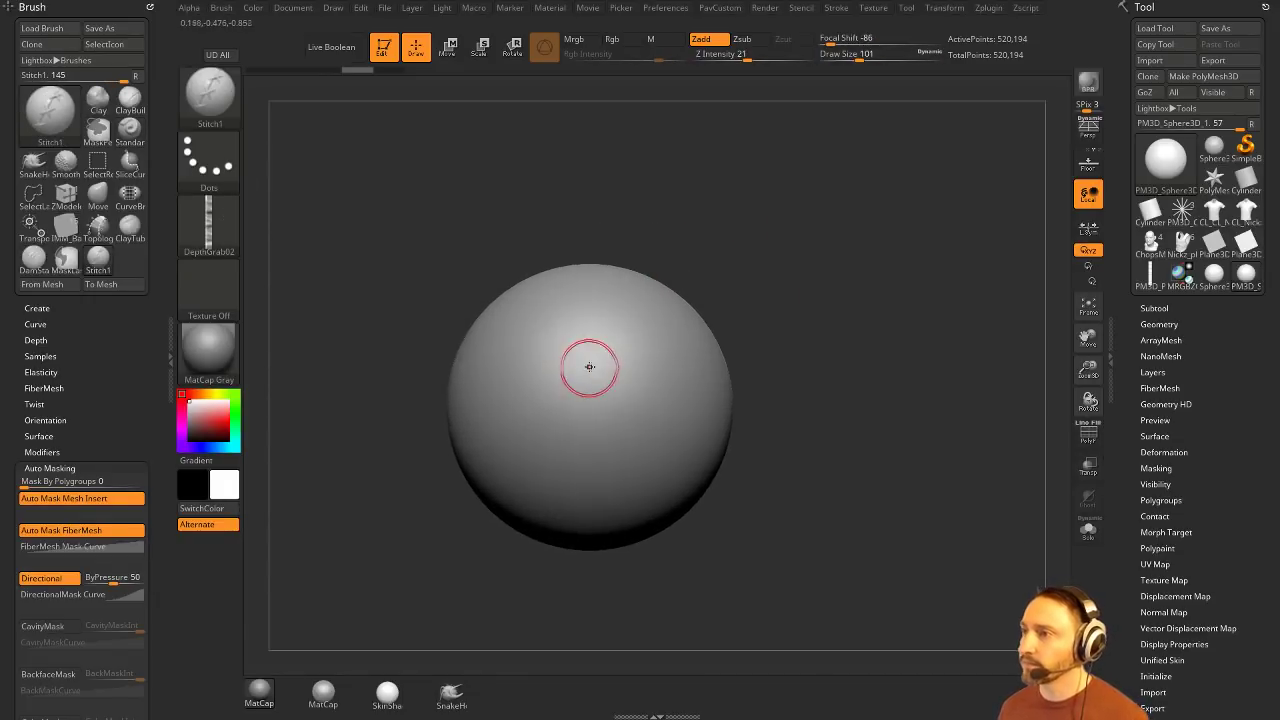
Step: Test the seamed wrinkle alpha with a curved stroke at draw size 101 down the sphere and undo it
drag(589, 367, 573, 446)
mouse_move(795, 385)
mouse_down()
mouse_move(815, 355)
mouse_move(806, 391)
mouse_move(617, 393)
mouse_up()
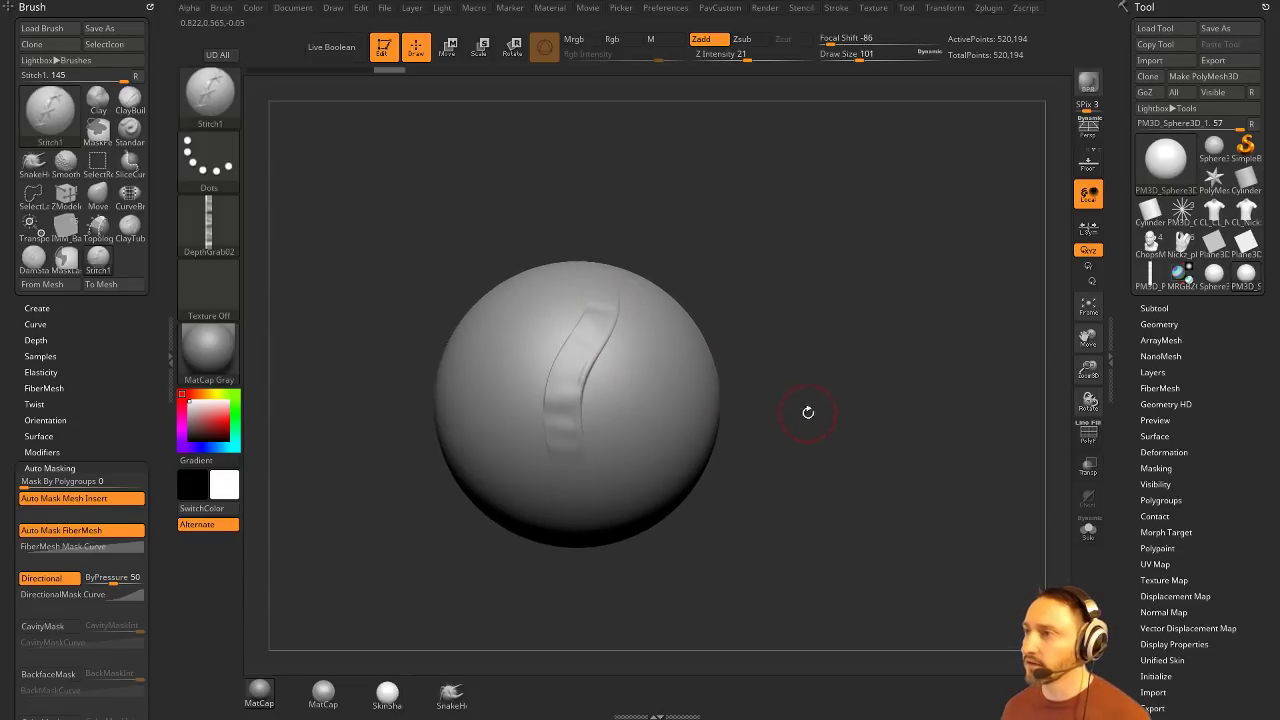
key(ctrl+z)
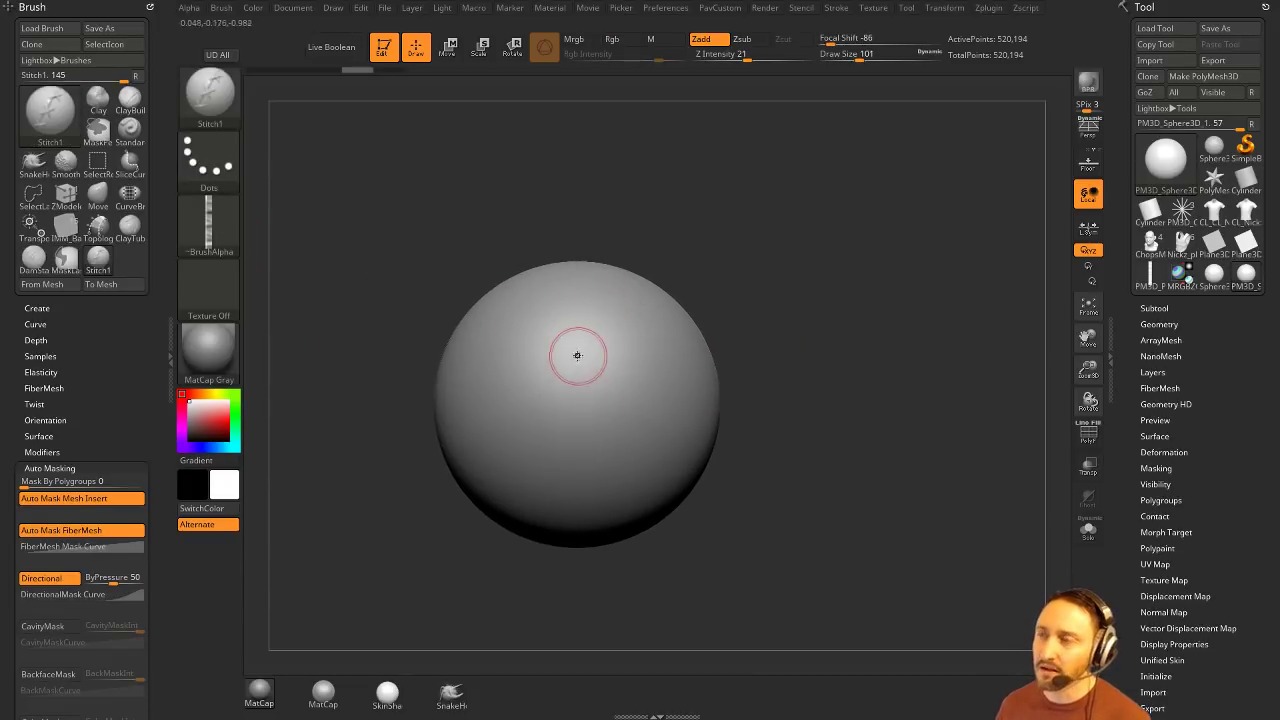
Step: Test the Stitch1 brush with a curved stroke at draw size 80 down the sphere and undo it
key(bracketleft)
drag(563, 306, 518, 465)
key(ctrl+z)
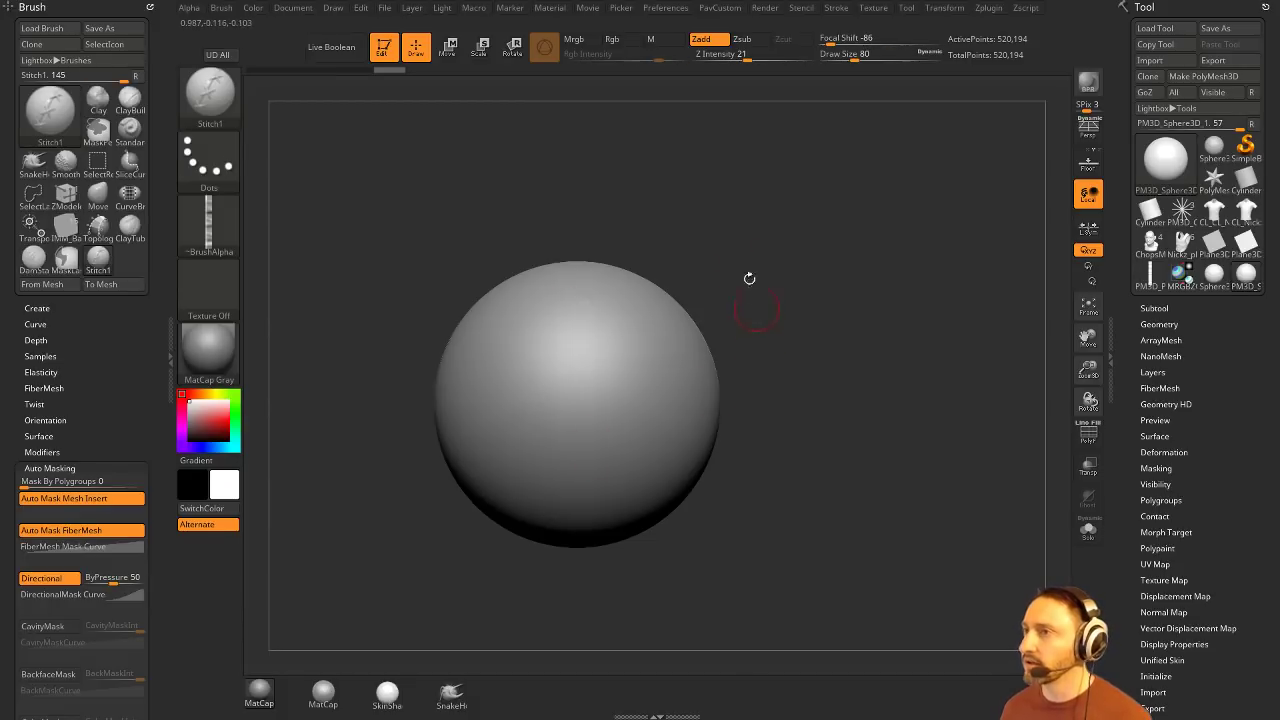
Step: Flip the Stitch1 brush's alpha horizontally and vertically
click(193, 9)
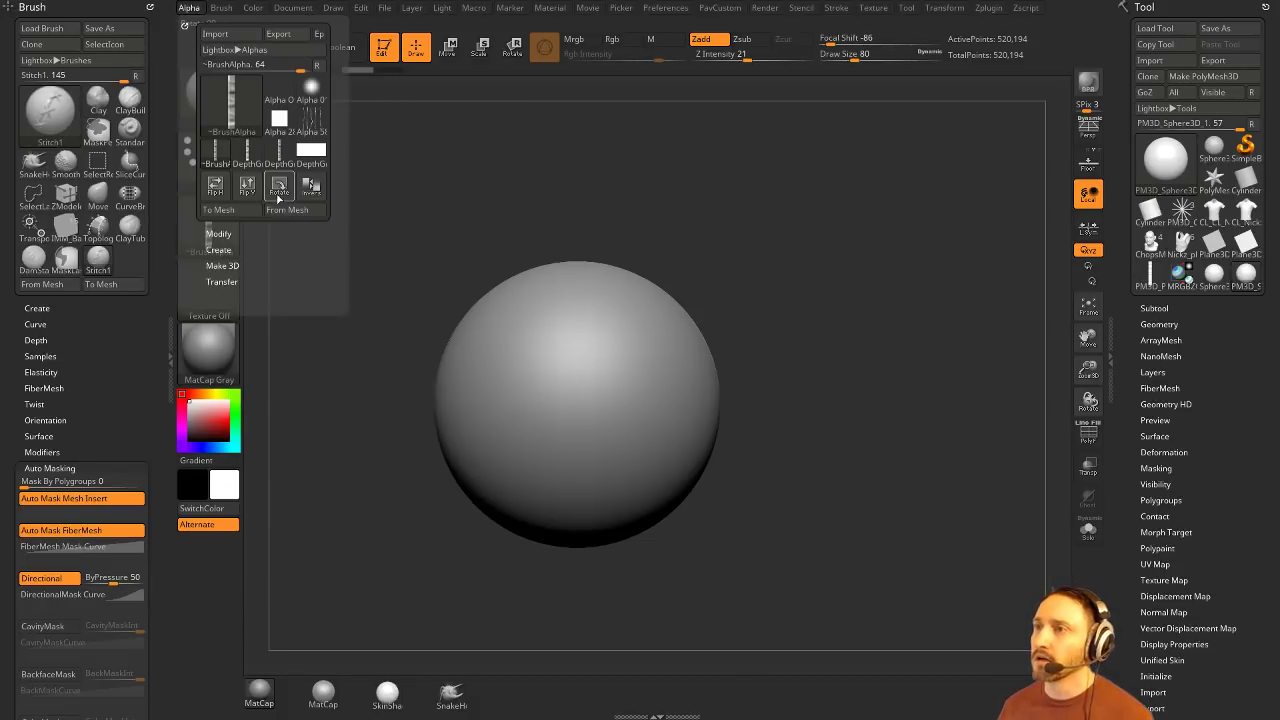
click(220, 187)
click(247, 187)
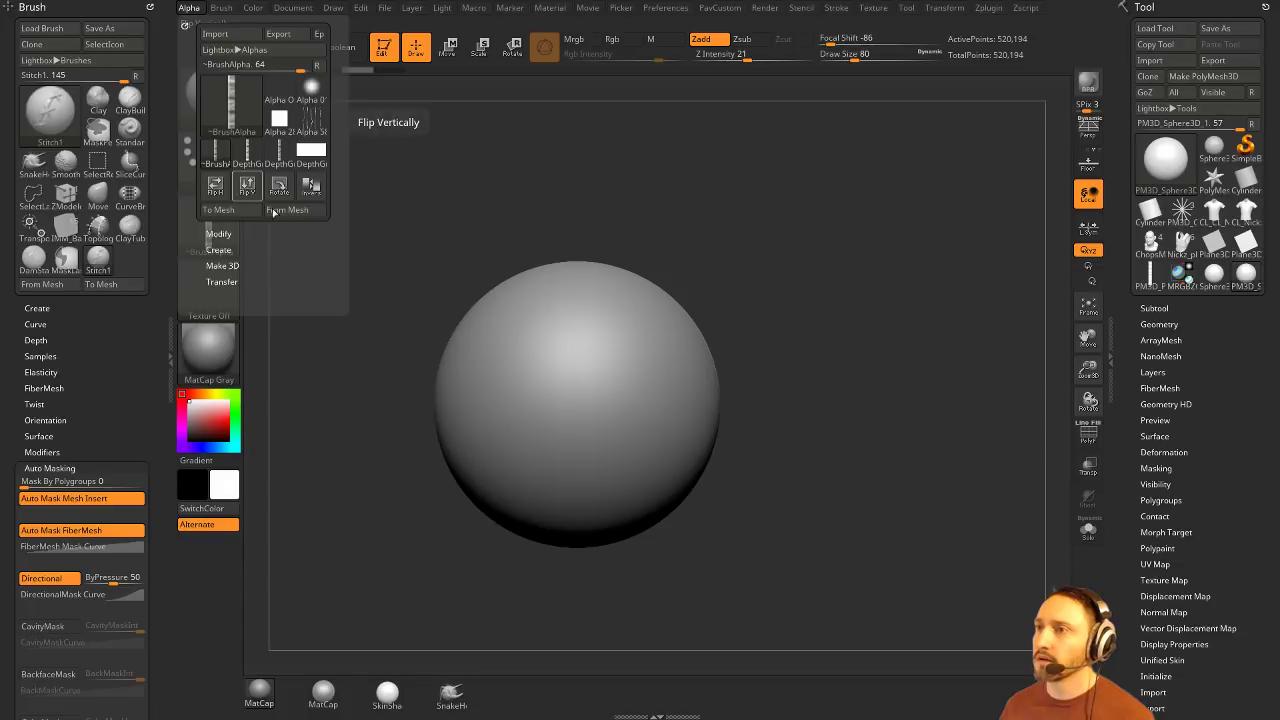
key(ctrl+z)
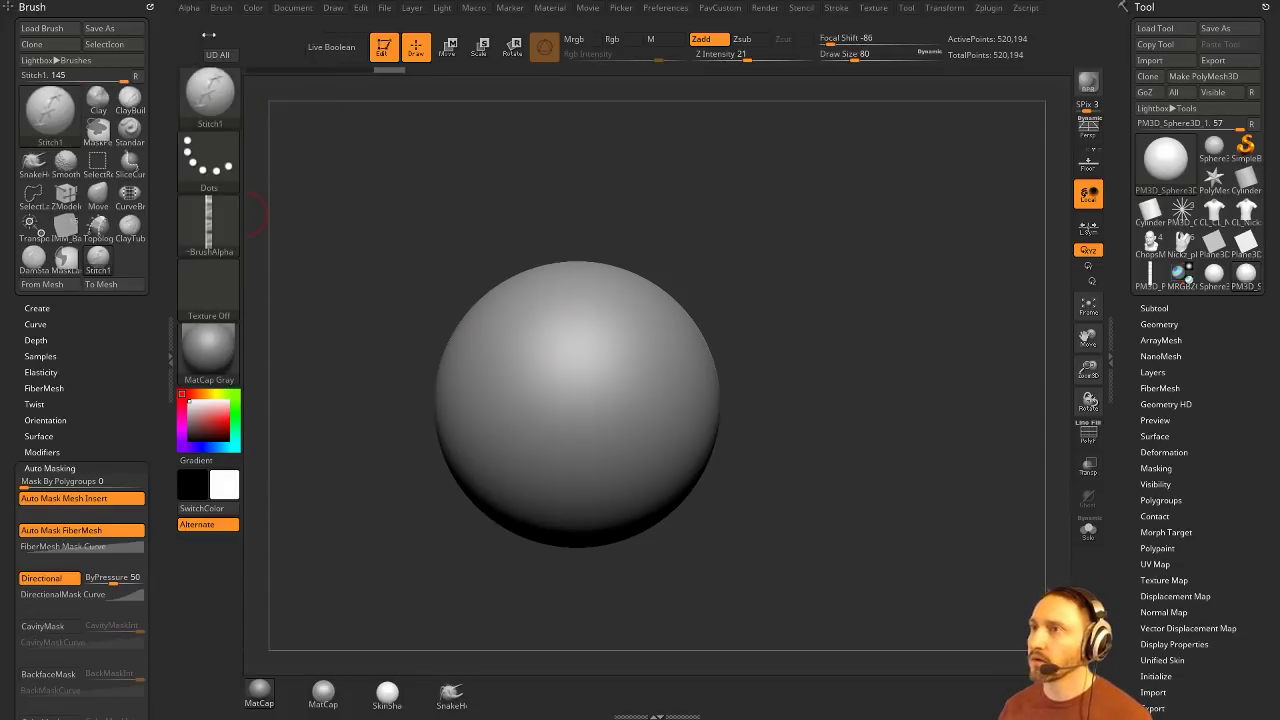
click(222, 10)
click(189, 9)
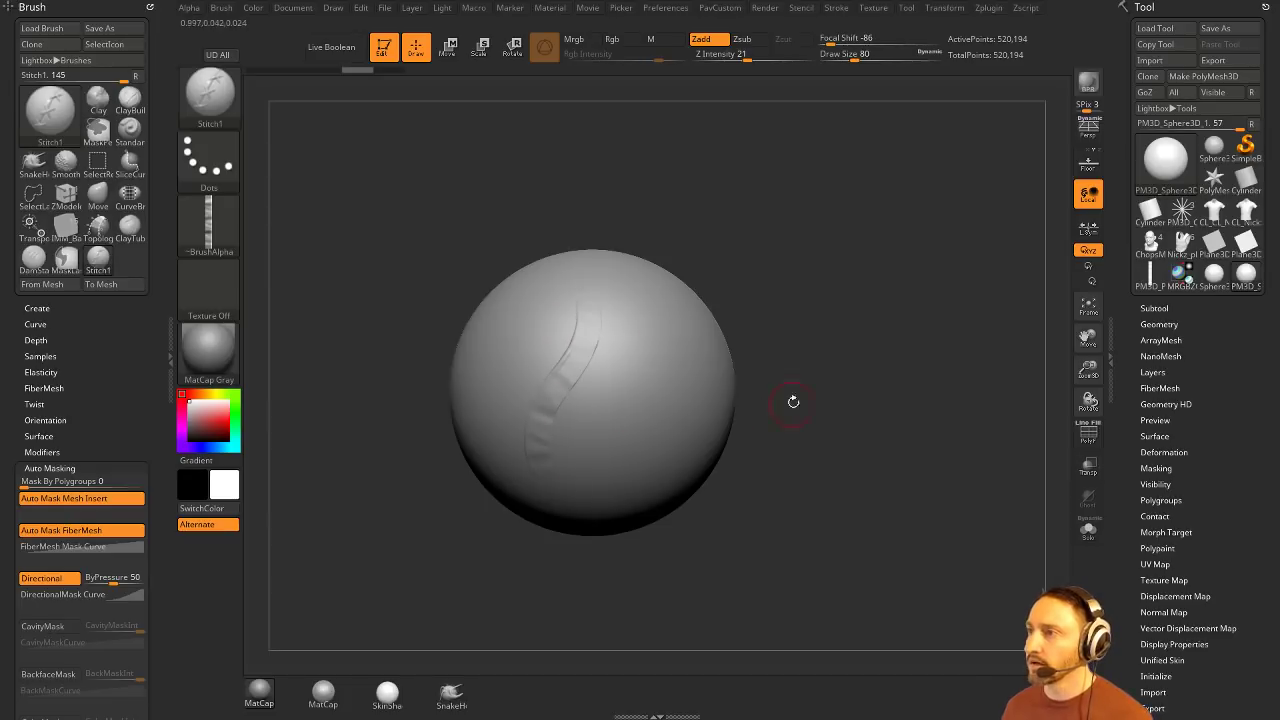
Step: Set the stitch brush's Z Intensity to 30 and draw a curved seam stroke down the sphere
drag(793, 401, 590, 325)
drag(749, 58, 758, 58)
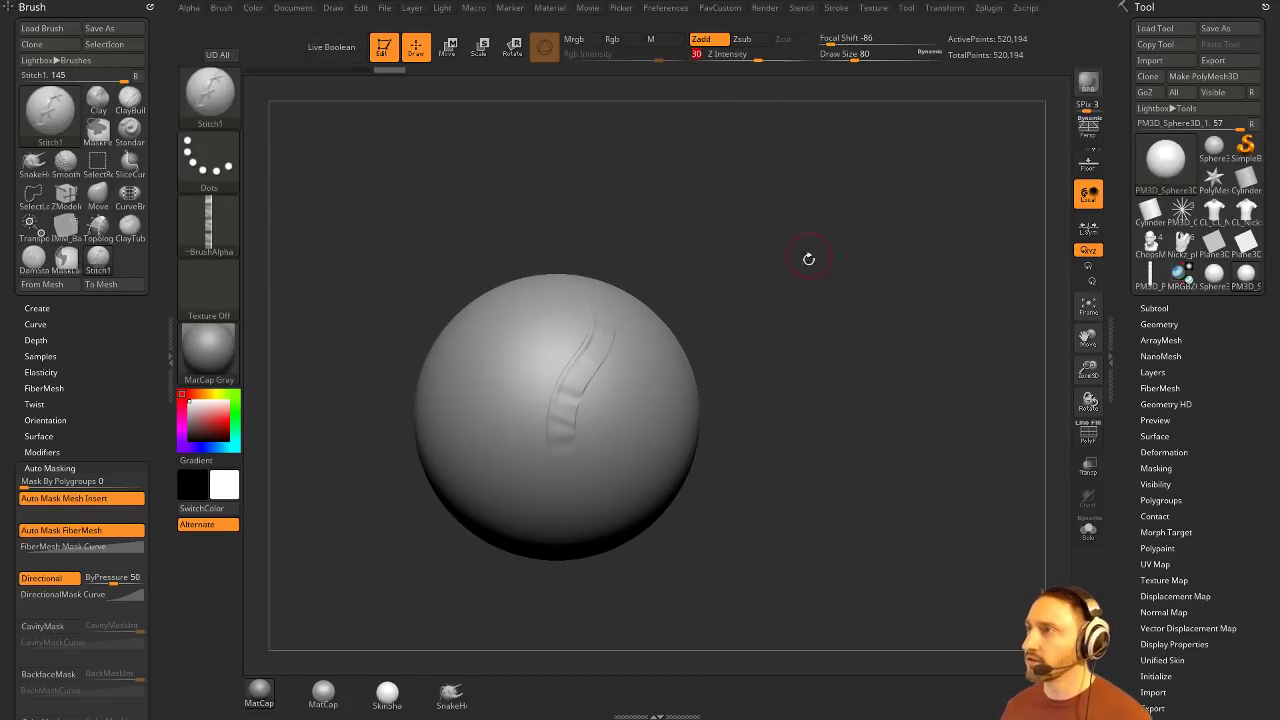
drag(808, 260, 740, 288)
drag(649, 325, 572, 503)
mouse_move(795, 378)
mouse_down()
mouse_move(818, 361)
mouse_move(762, 377)
mouse_up()
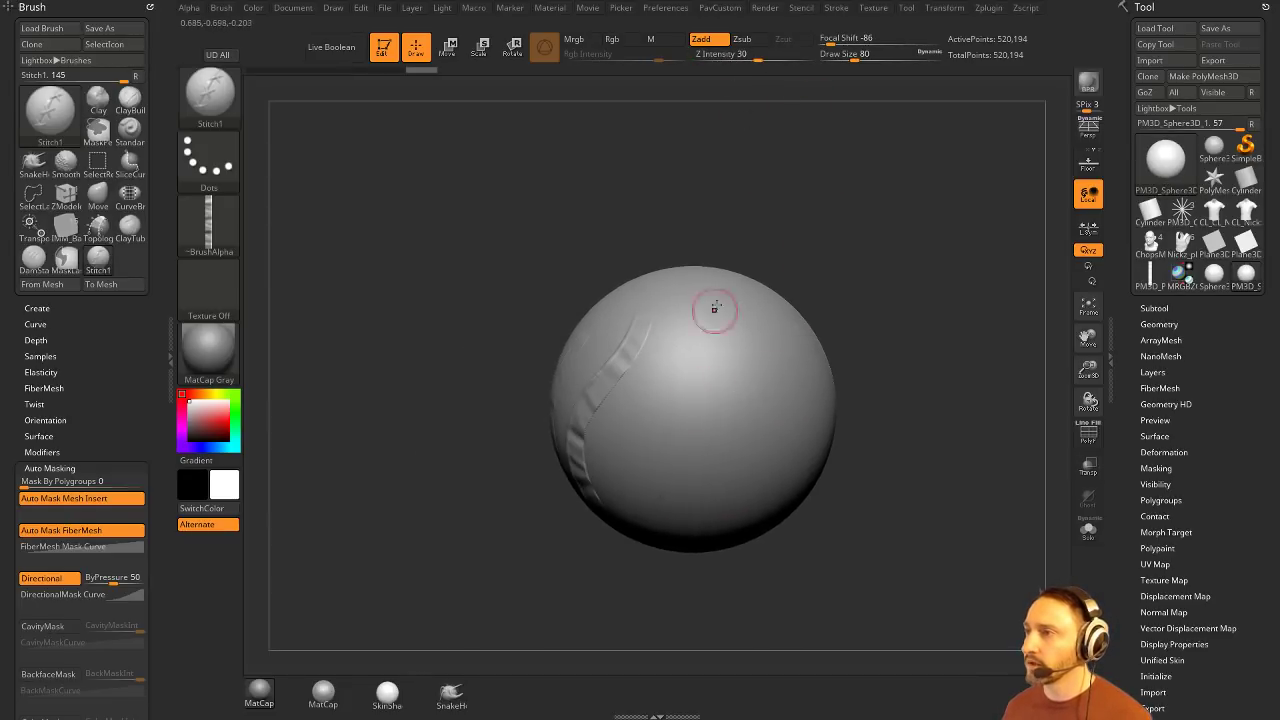
Step: Draw further seam strokes down other sides of the sphere and reduce the draw size to 62
drag(711, 309, 657, 462)
mouse_move(837, 370)
mouse_down()
mouse_move(887, 352)
mouse_move(740, 413)
mouse_up()
drag(692, 289, 662, 476)
drag(909, 430, 866, 401)
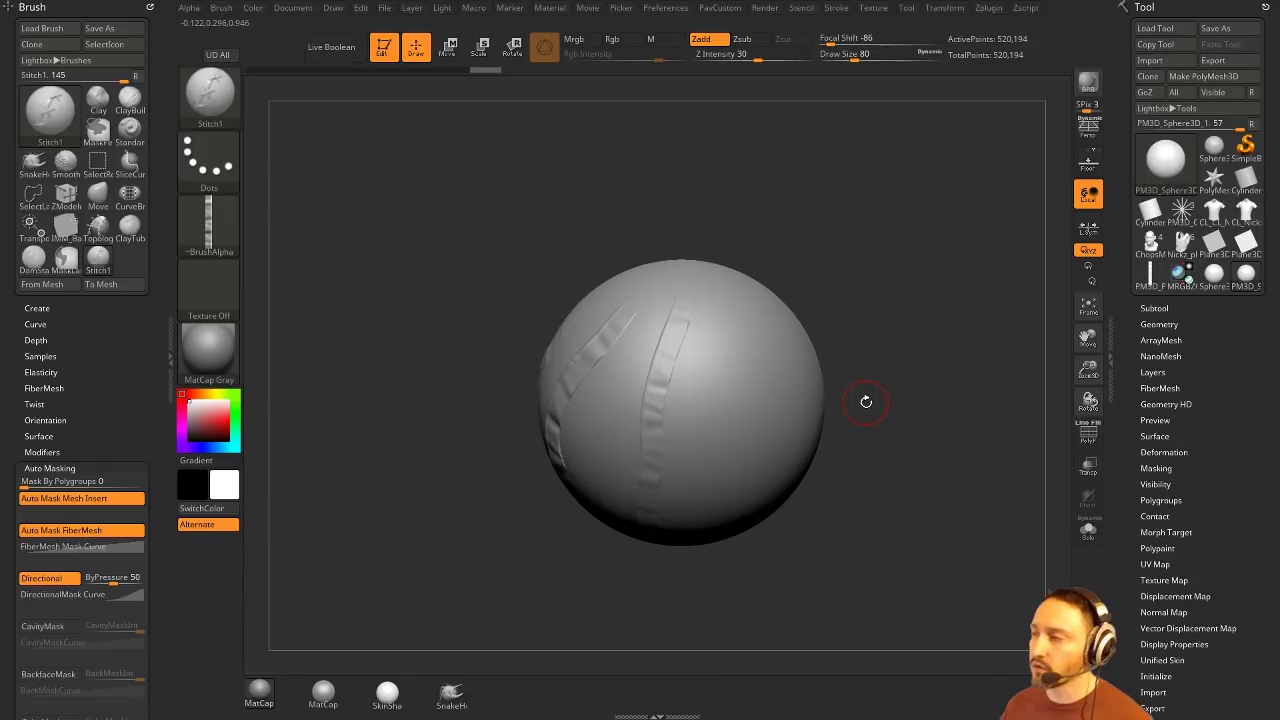
drag(800, 164, 760, 190)
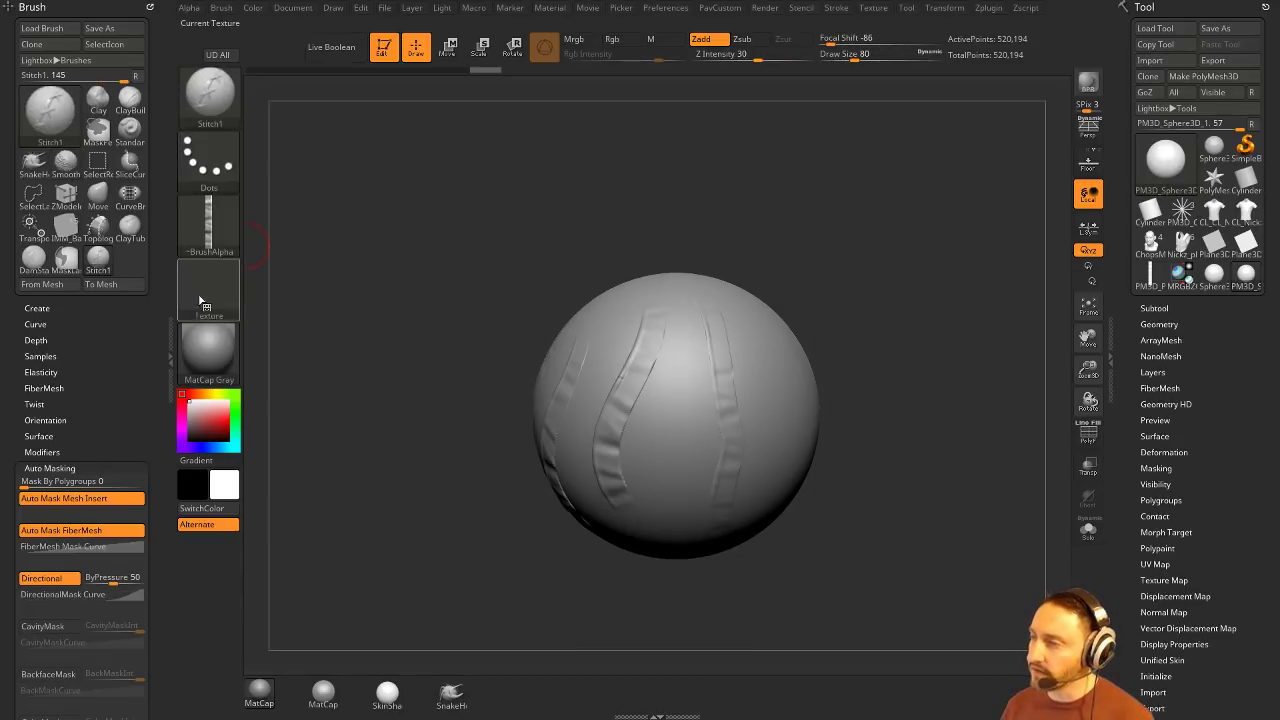
key(s)
mouse_move(860, 321)
mouse_down()
mouse_move(818, 315)
mouse_move(854, 313)
mouse_up()
mouse_move(889, 304)
alt+mouse_down()
mouse_move(851, 297)
mouse_move(857, 323)
alt+mouse_up()
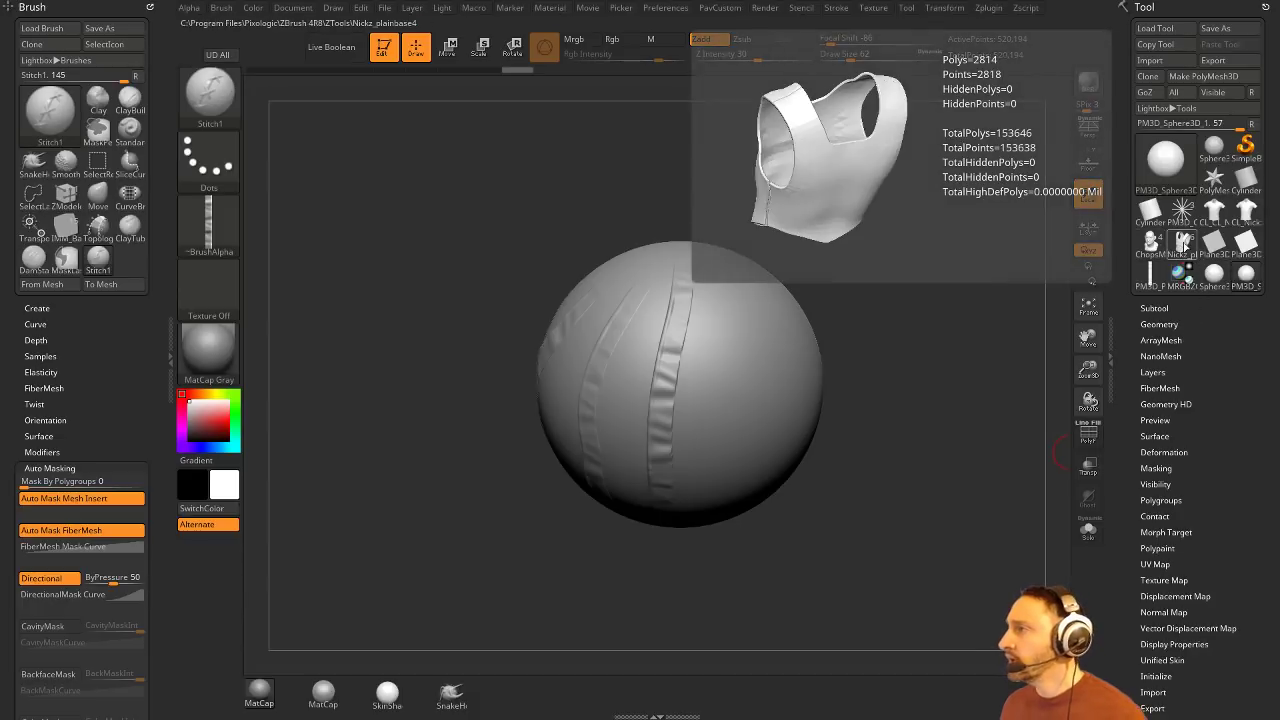
Step: Switch to the Nickz_plainbase4 character tool and make its body subtool, Nickz_plainbase2, active in the full subtool list
click(1183, 242)
shift+drag(987, 333, 840, 351)
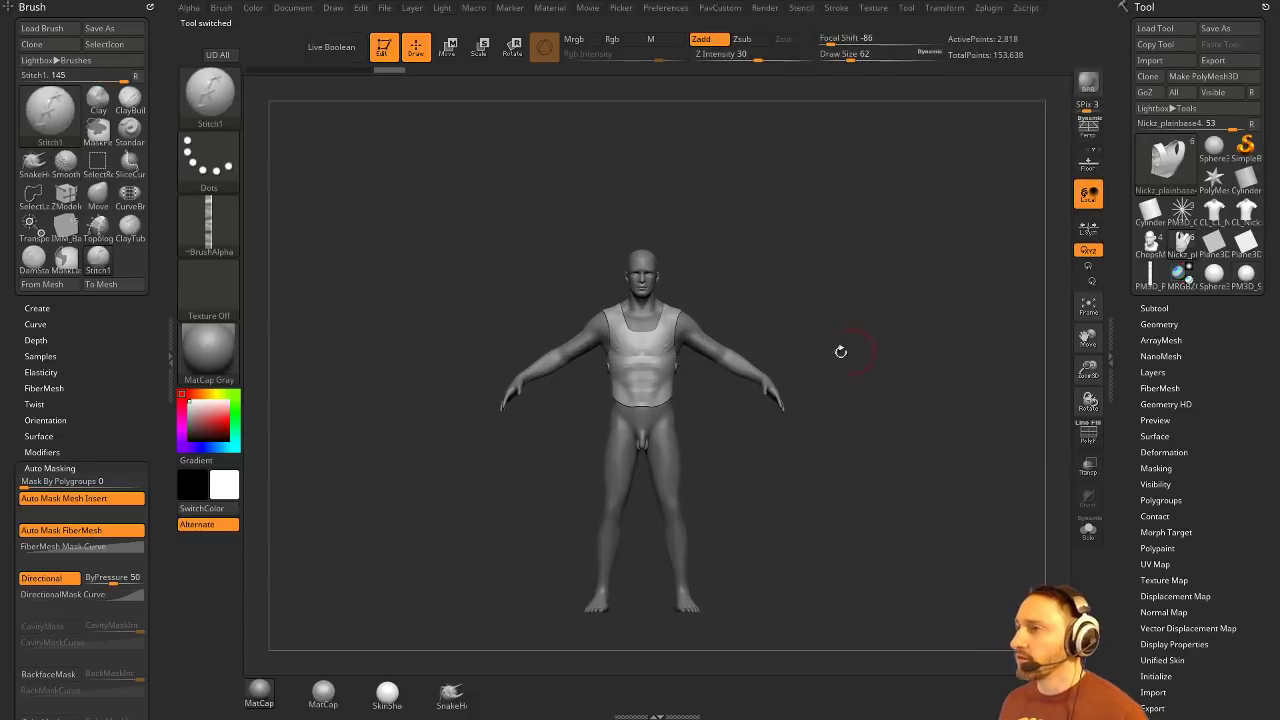
alt+click(720, 350)
alt+drag(900, 262, 860, 284)
click(1165, 308)
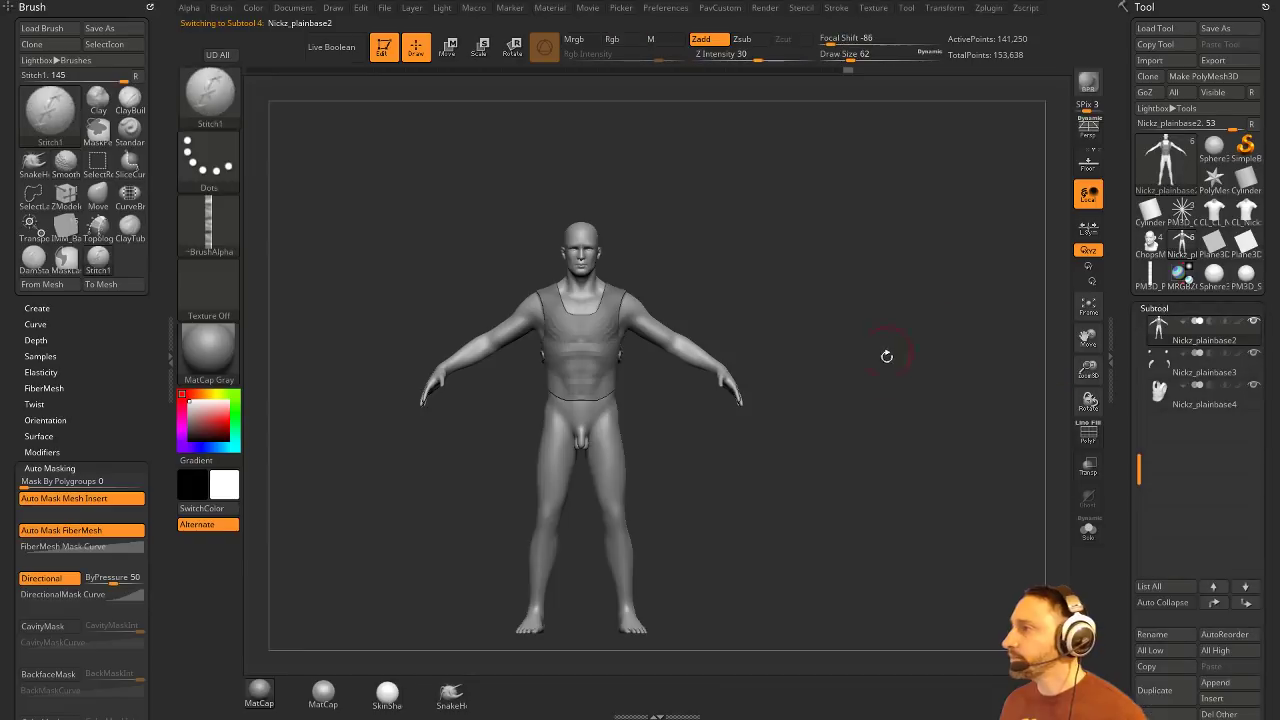
drag(886, 356, 908, 400)
drag(1139, 475, 1136, 308)
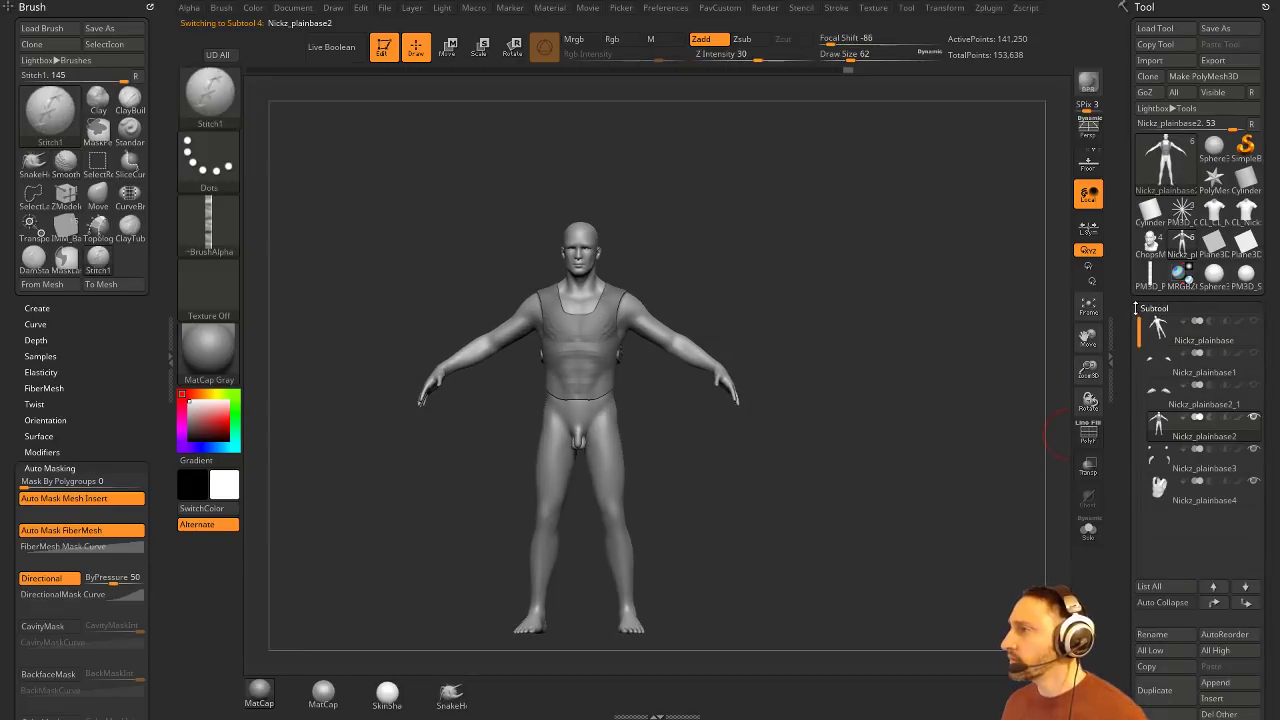
Step: Check the character's polygroups with the polyframe display, hide it again and switch to the Standard brush
click(1090, 440)
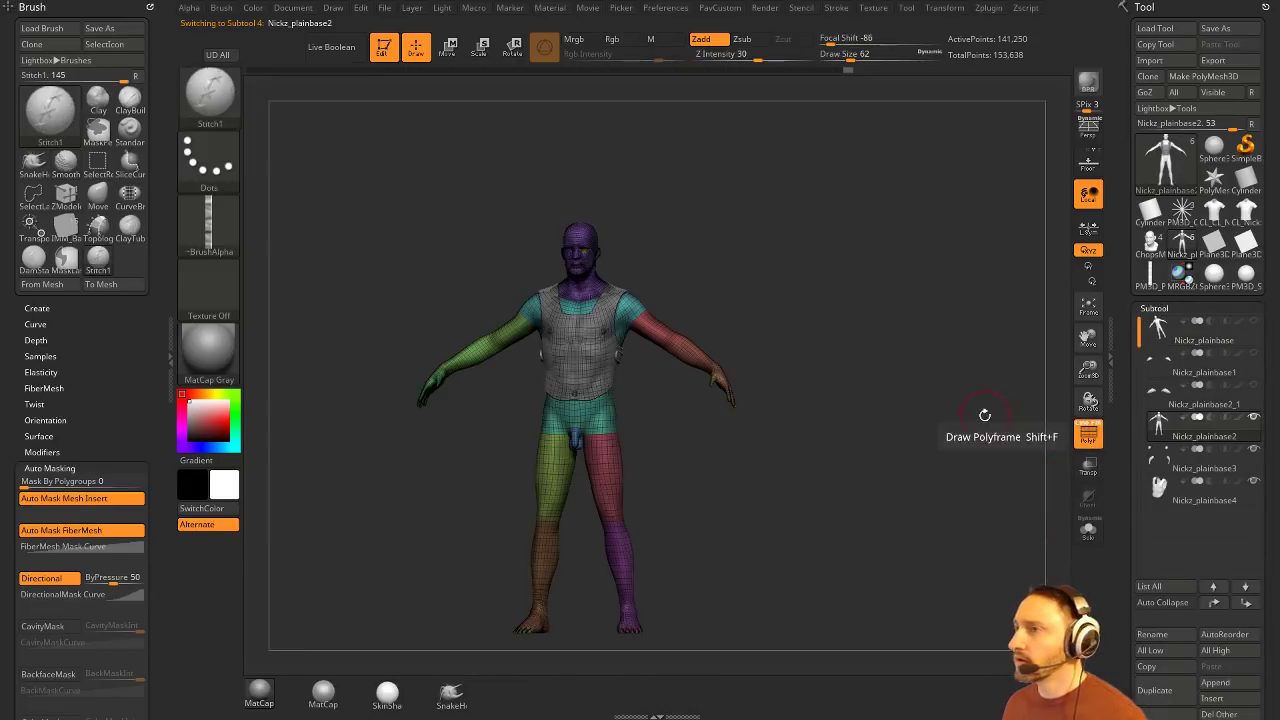
alt+drag(984, 416, 947, 358)
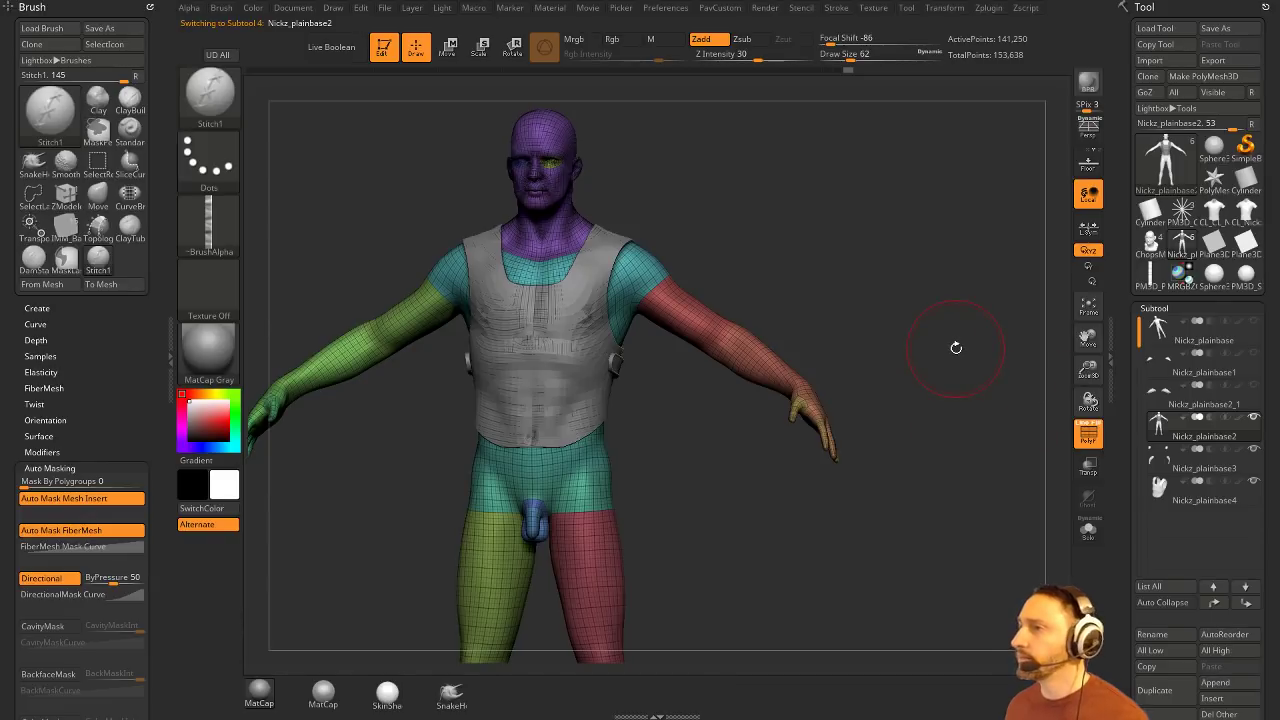
key(b)
key(s)
key(t)
alt+drag(857, 229, 895, 295)
click(1088, 434)
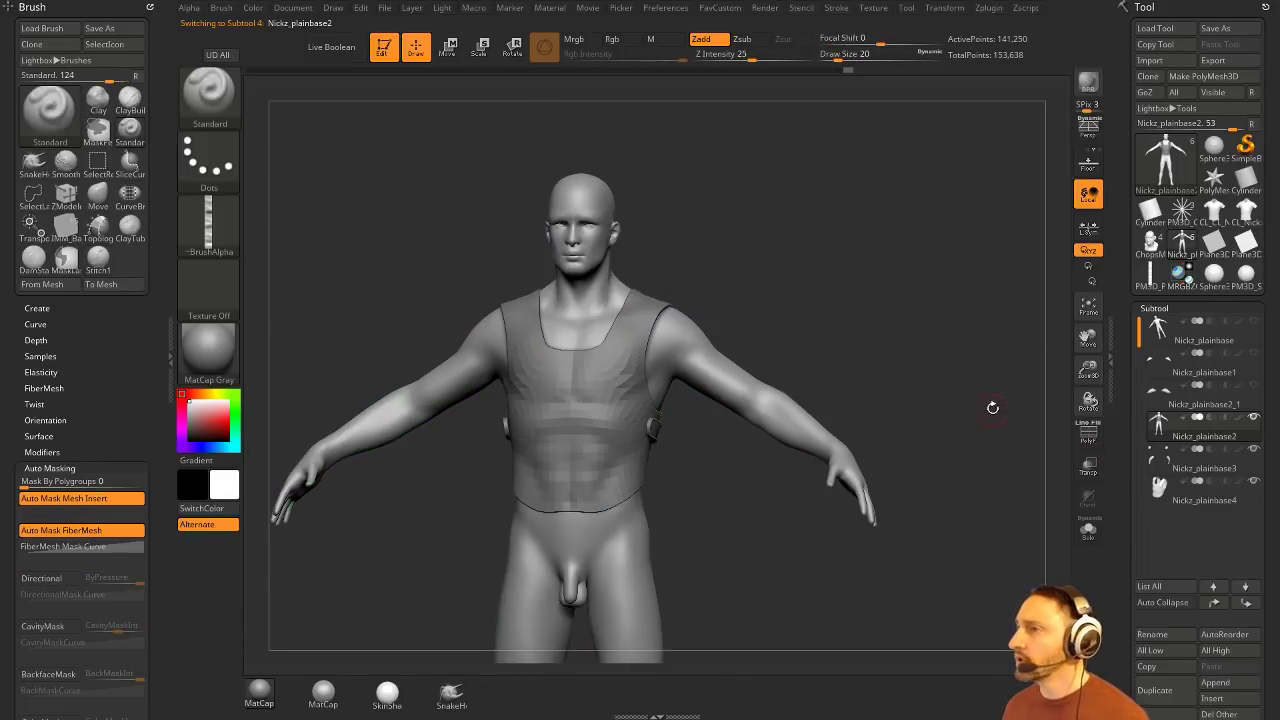
Step: Move the body subtool to the top of the subtool list and isolate it with Solo
shift+drag(993, 407, 1009, 357)
shift+click(1213, 602)
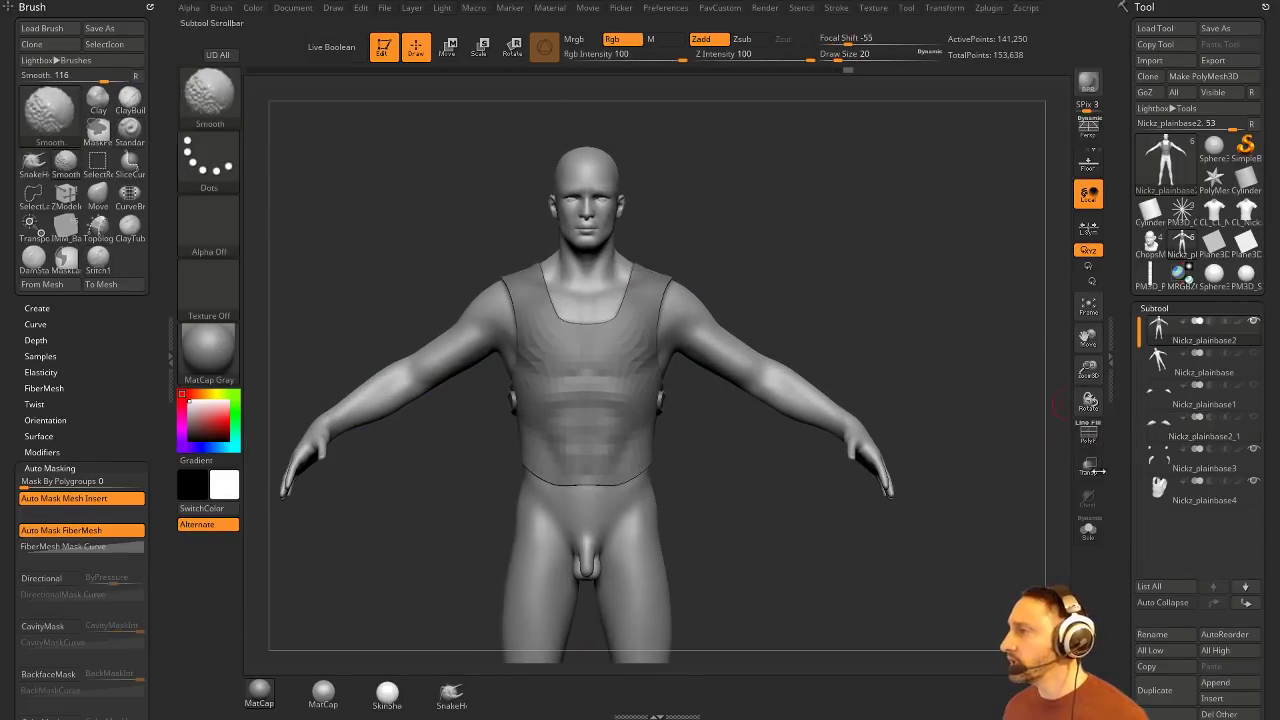
click(1088, 530)
shift+drag(1000, 514, 892, 452)
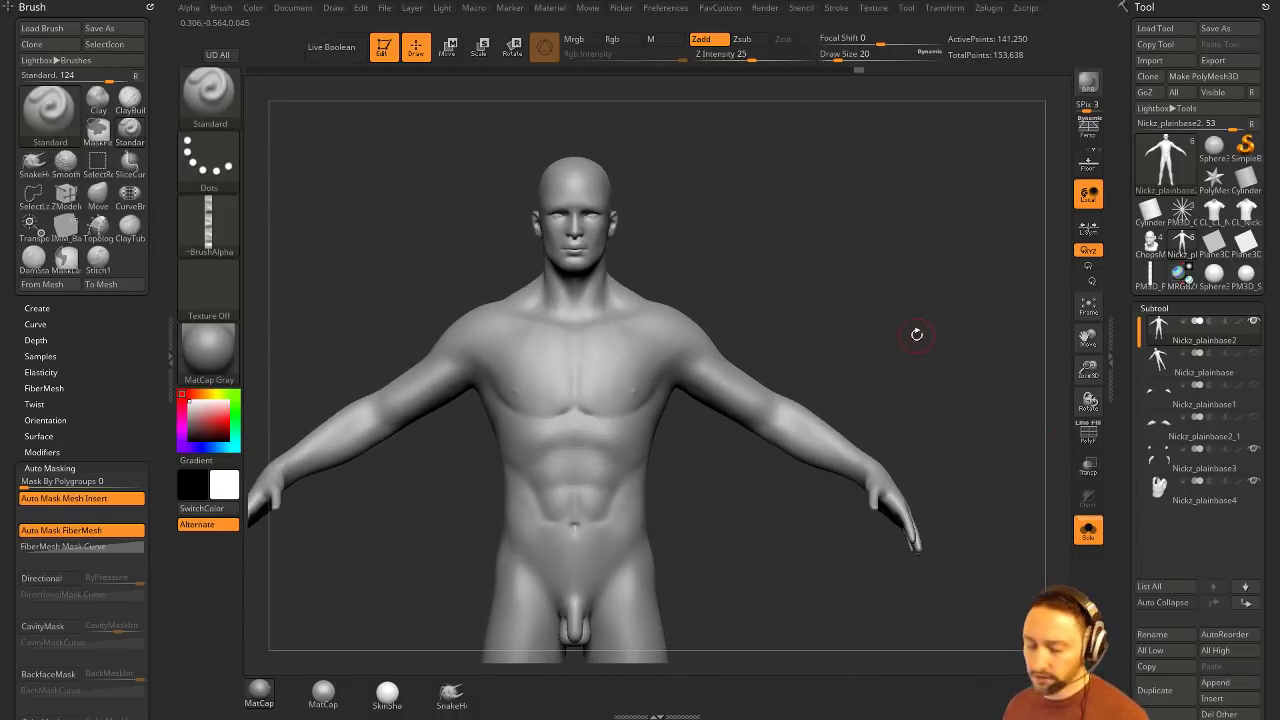
Step: Switch to the IMM Primitives insert brush and choose its CubeMid mesh
key(b)
key(i)
key(p)
key(m)
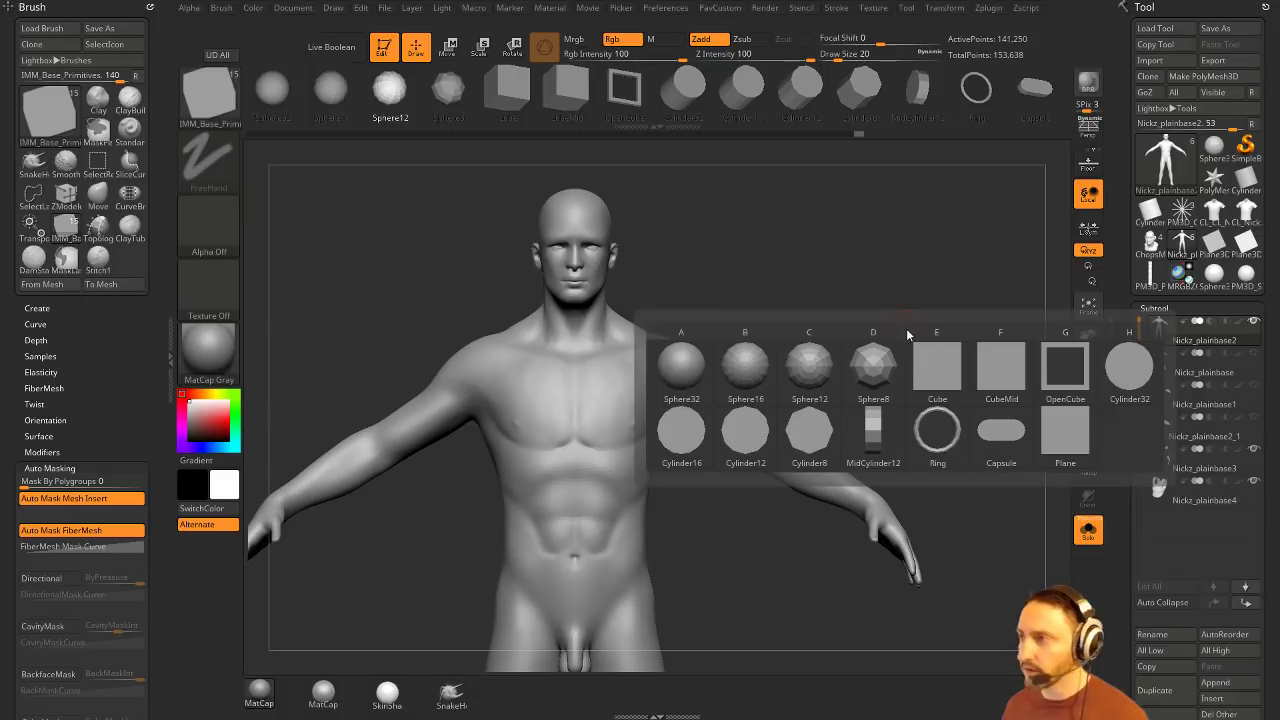
click(1001, 372)
Step: Insert a CubeMid on each shoulder in the Nickz_plainbase1 subtool with Solo off and split off the masked points
click(1195, 408)
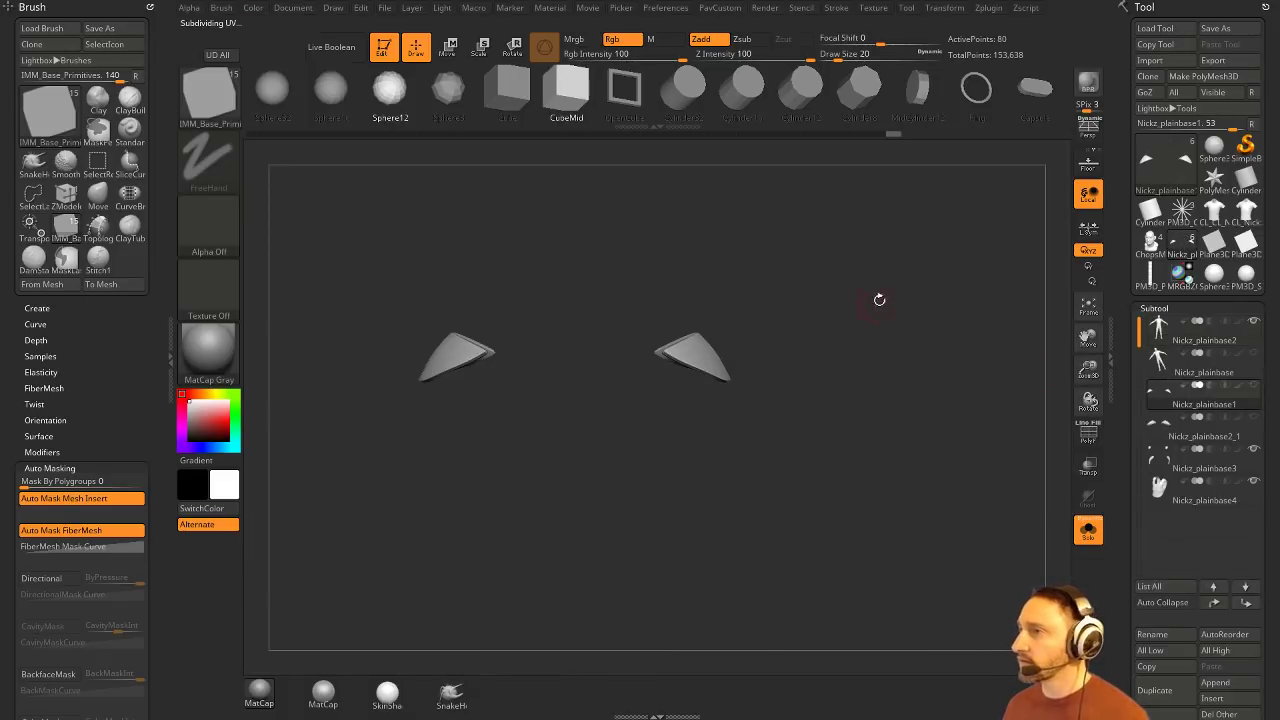
drag(878, 298, 860, 316)
click(1089, 531)
drag(676, 390, 750, 396)
key(1)
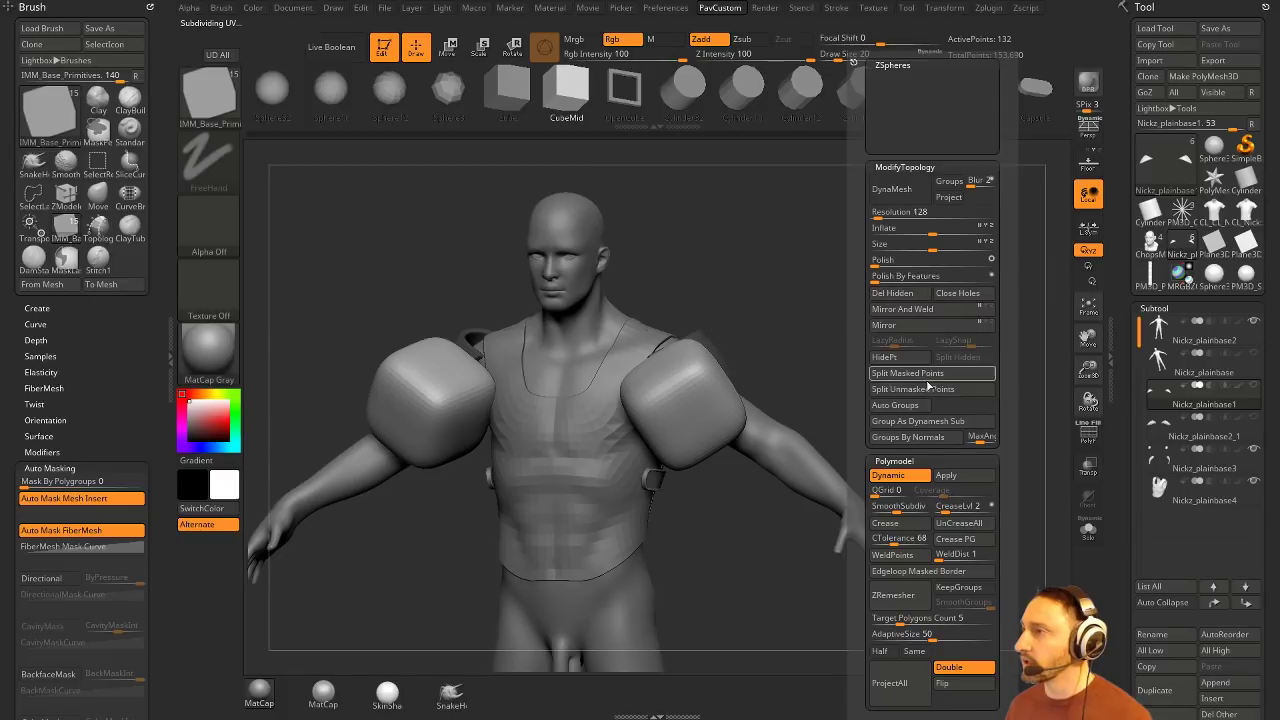
click(907, 373)
Step: Place the cube subtool directly below the body, show only these two subtools and turn off the cubes' dynamic subdivision
click(1218, 603)
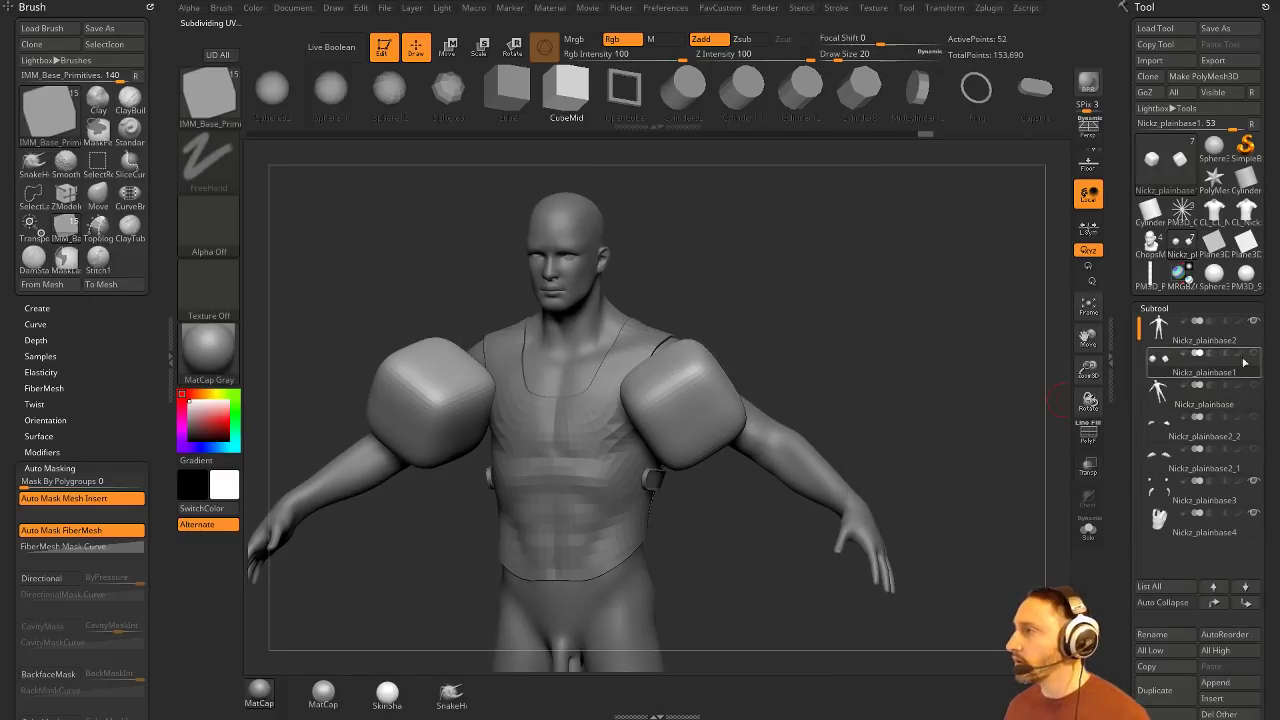
click(1253, 355)
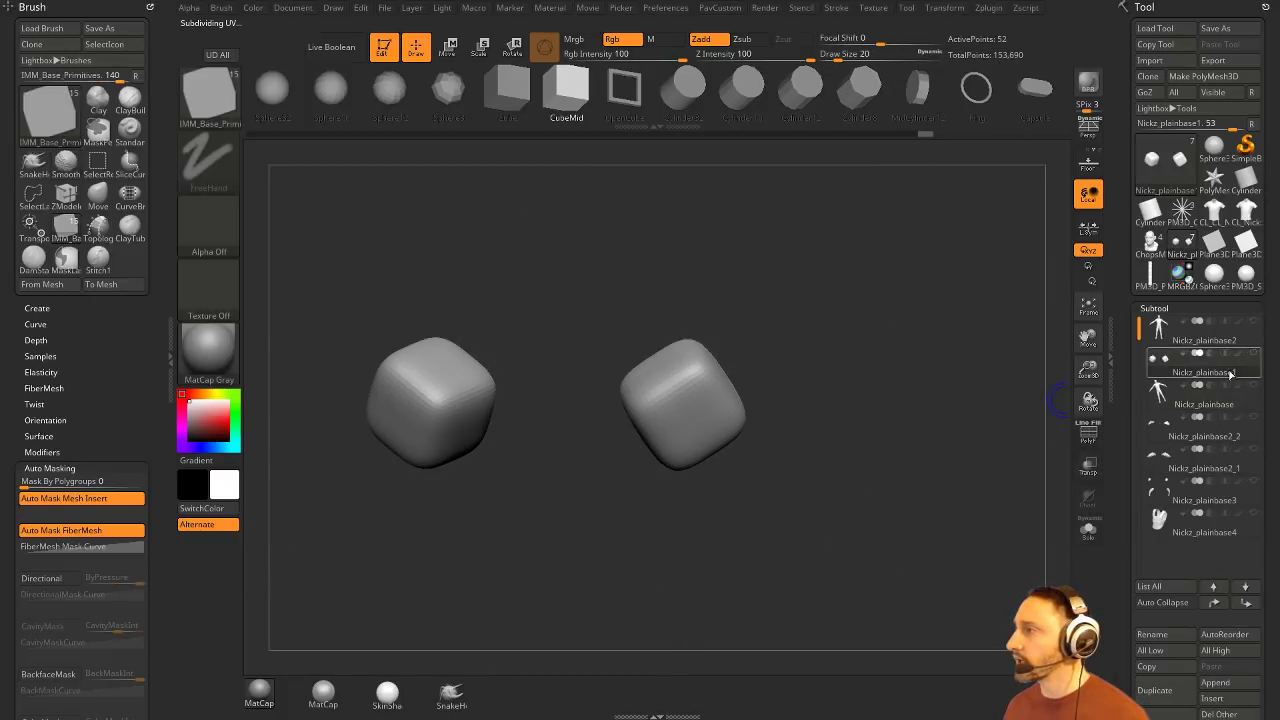
click(1253, 322)
click(696, 387)
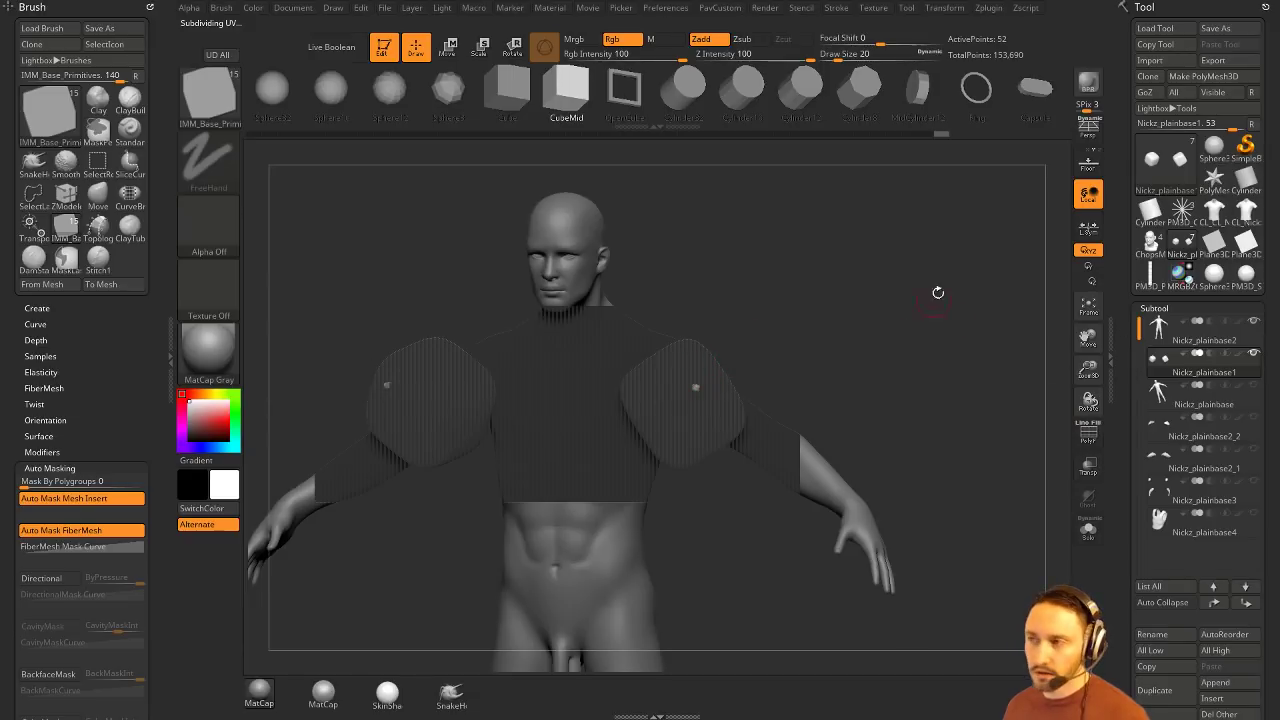
key(shift+d)
Step: Activate the Move gizmo on the shoulder cubes and place it on a cube's inner face
drag(957, 290, 780, 300)
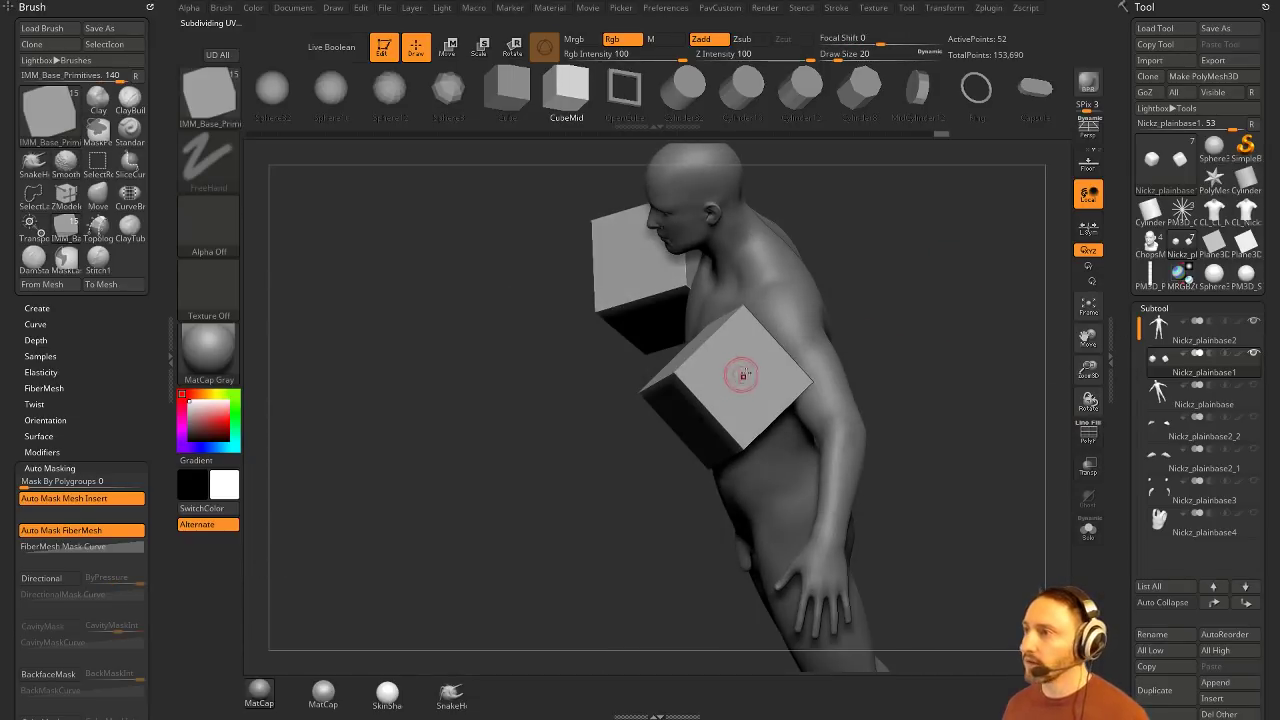
drag(743, 375, 850, 350)
key(w)
shift+drag(800, 305, 850, 302)
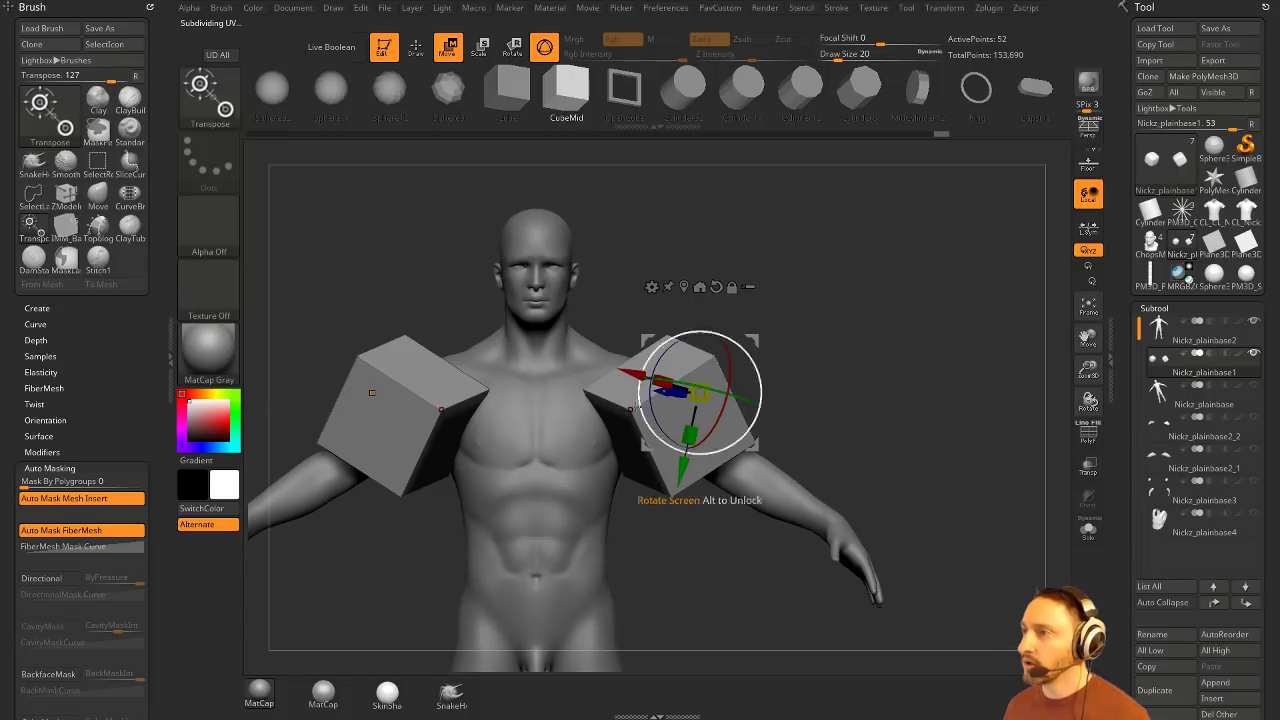
alt+click(618, 430)
Step: Turn on local symmetry and flatten both shoulder cubes into slabs along the gizmo's X axis
drag(584, 453, 650, 422)
key(ctrl+z)
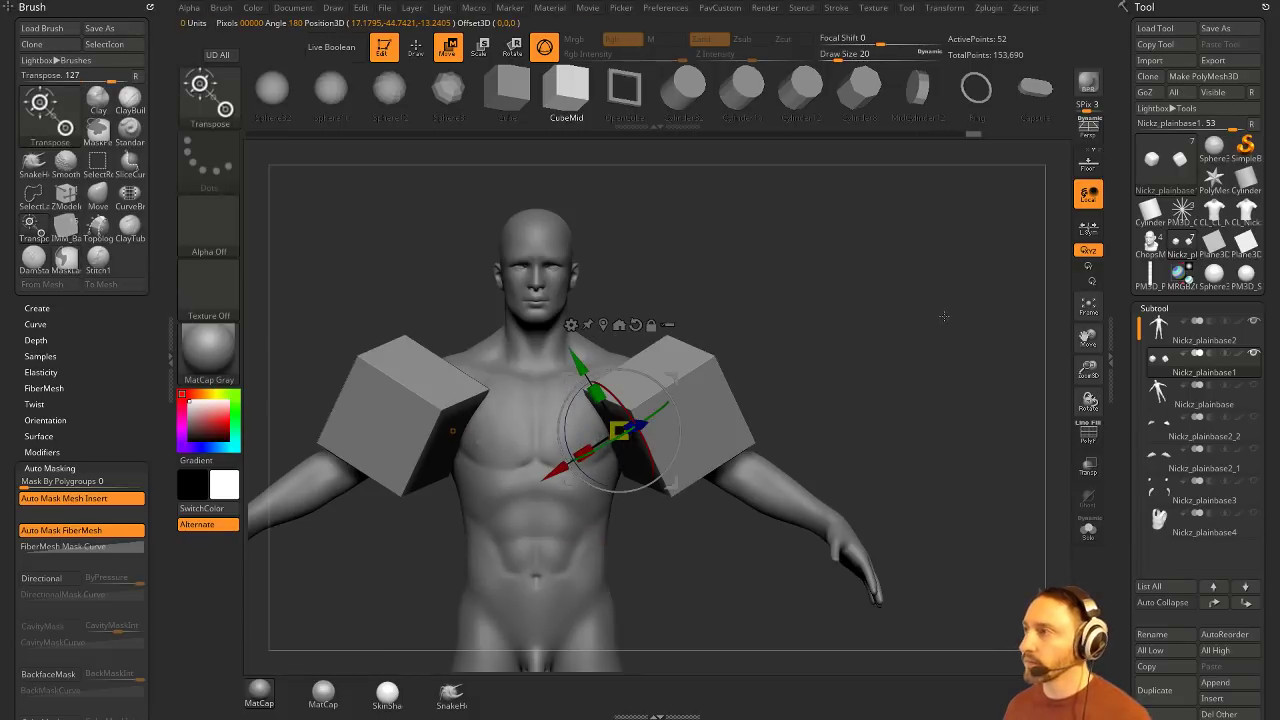
click(1084, 232)
drag(584, 453, 690, 450)
drag(810, 370, 695, 365)
drag(672, 376, 900, 326)
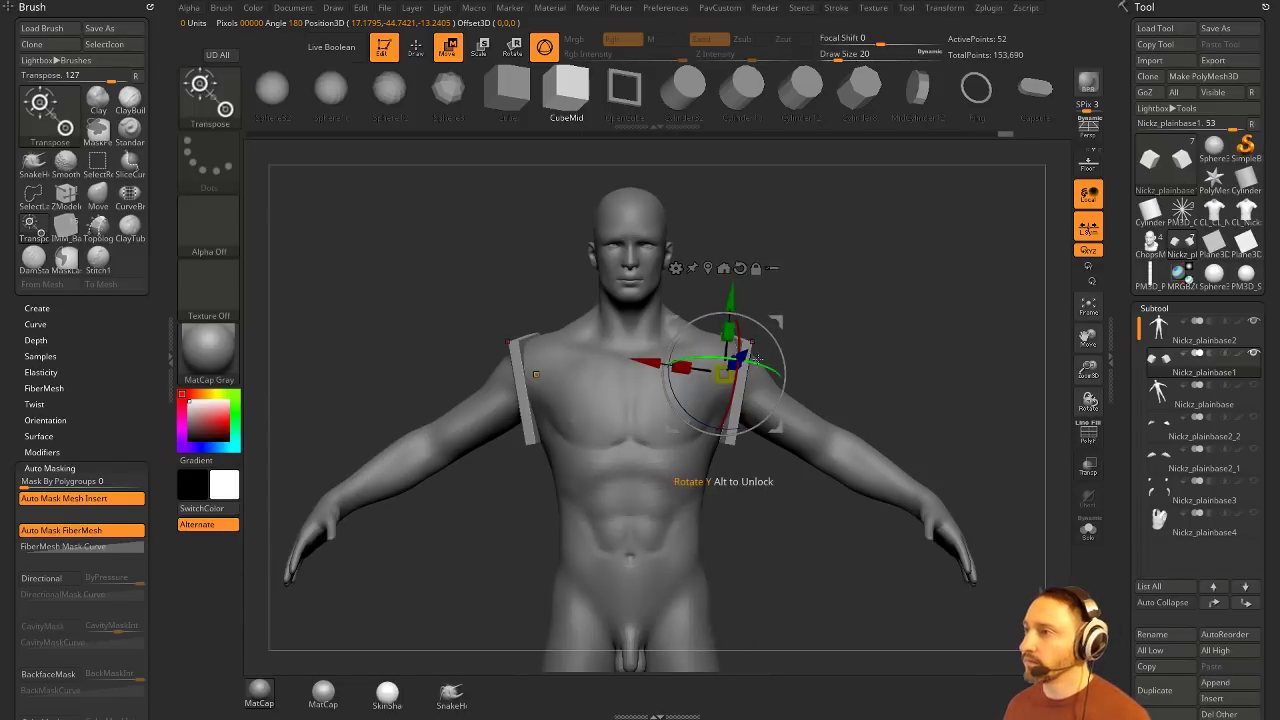
Step: Thin, move and tilt the mirrored slabs until they cross the upper arms diagonally just below the shoulders
drag(681, 367, 696, 368)
drag(777, 321, 834, 337)
drag(740, 368, 843, 435)
key(q)
mouse_move(948, 374)
mouse_down()
mouse_move(934, 337)
mouse_move(940, 380)
mouse_up()
mouse_move(940, 380)
mouse_down()
mouse_move(994, 400)
mouse_move(943, 360)
mouse_up()
key(w)
drag(740, 373, 752, 381)
key(q)
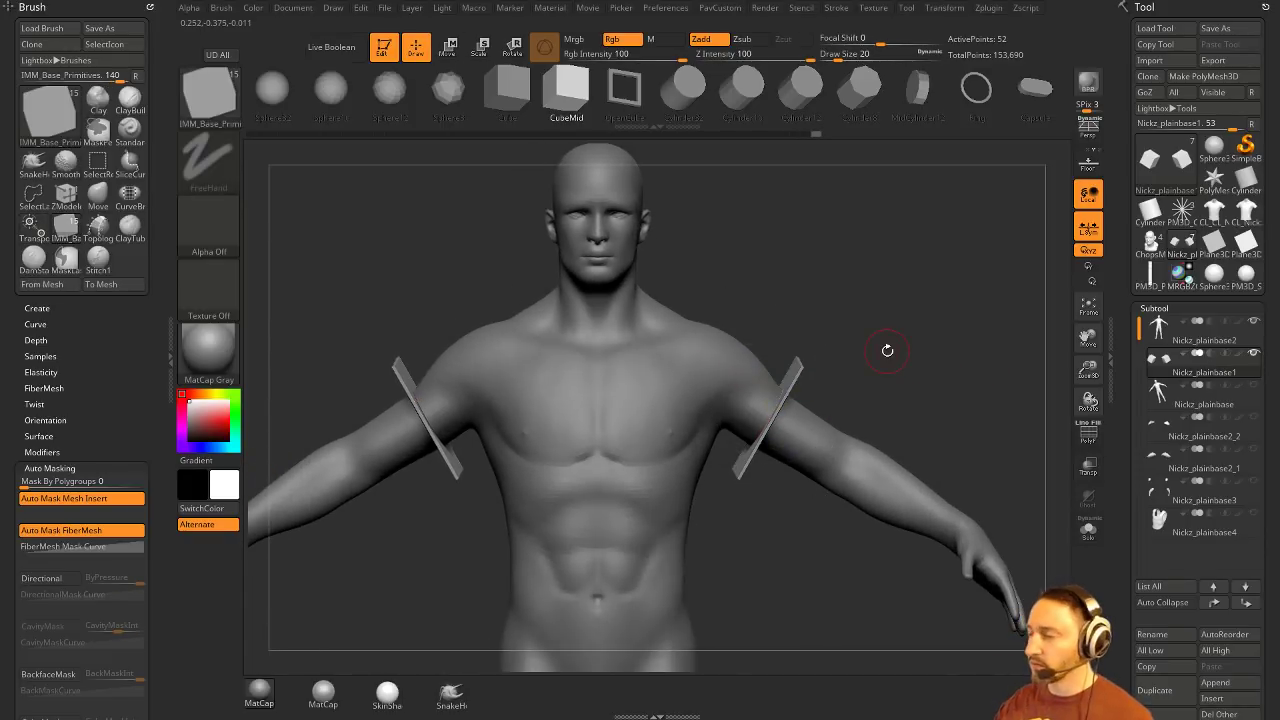
Step: Set the draw size to 13 and inspect the body from the arm slabs down to the feet
mouse_move(858, 238)
mouse_down()
mouse_move(481, 580)
mouse_move(754, 314)
mouse_move(940, 371)
mouse_move(942, 360)
mouse_move(926, 374)
mouse_up()
key(s)
key(s)
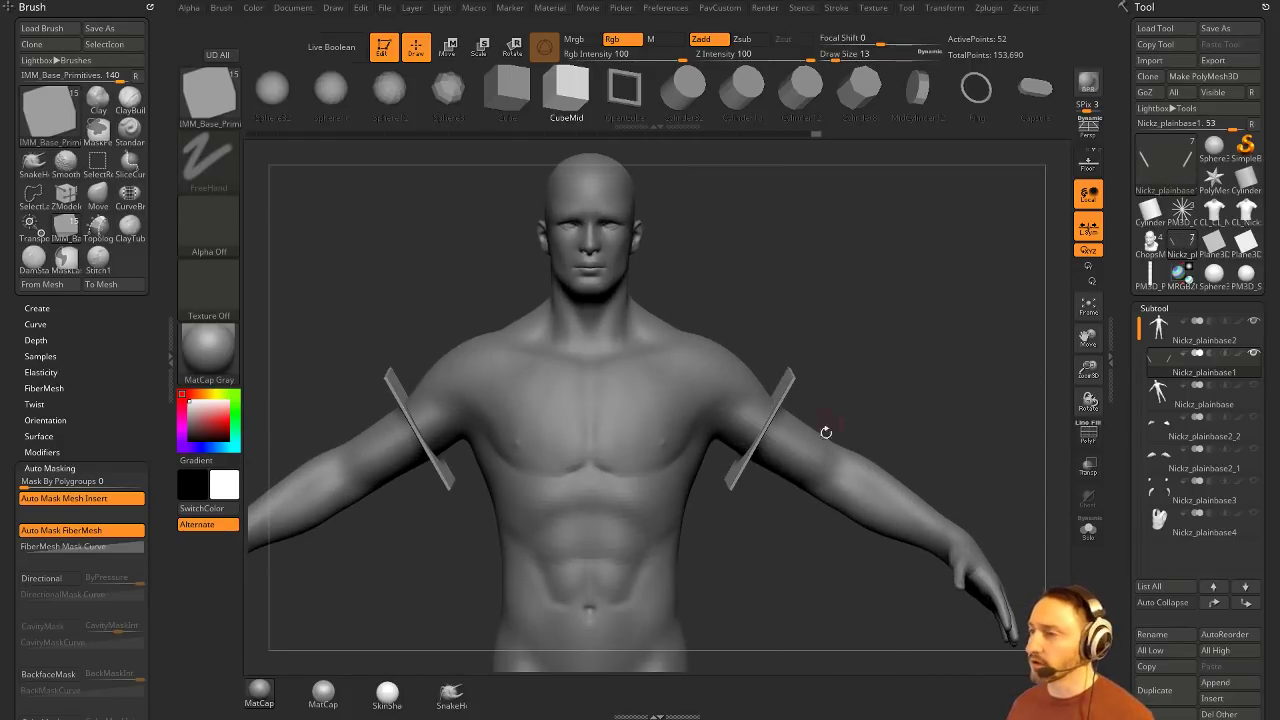
mouse_move(813, 638)
alt+mouse_down()
mouse_move(817, 426)
mouse_move(650, 432)
alt+mouse_up()
alt+drag(627, 670, 780, 517)
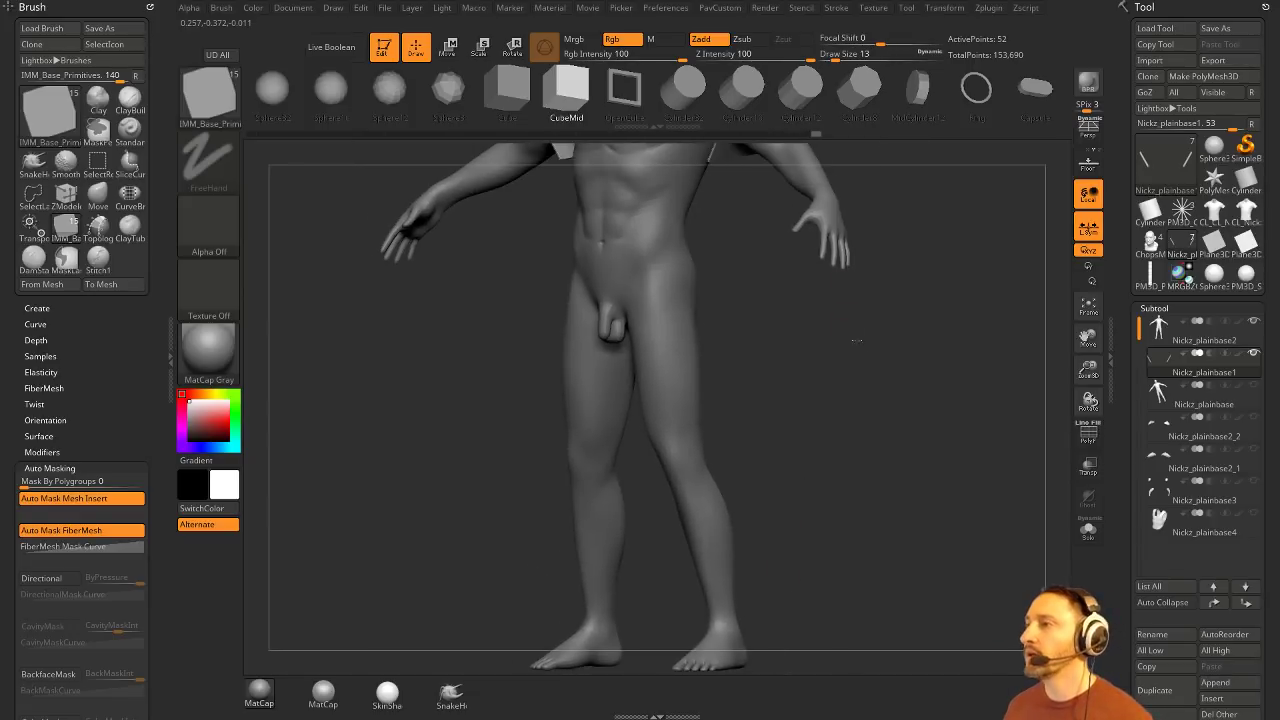
shift+drag(856, 340, 932, 334)
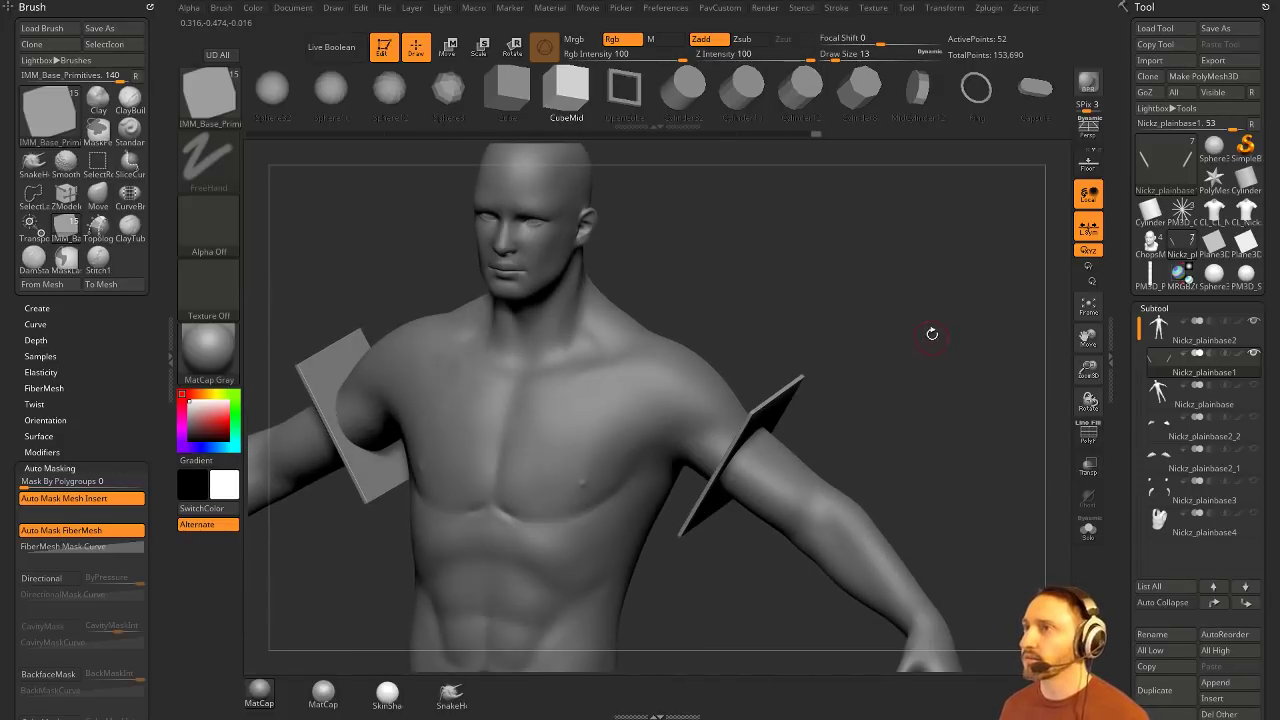
Step: Set the slab subtool to subtraction with Live Boolean on and thin the slabs cutting through the upper arms
click(1210, 353)
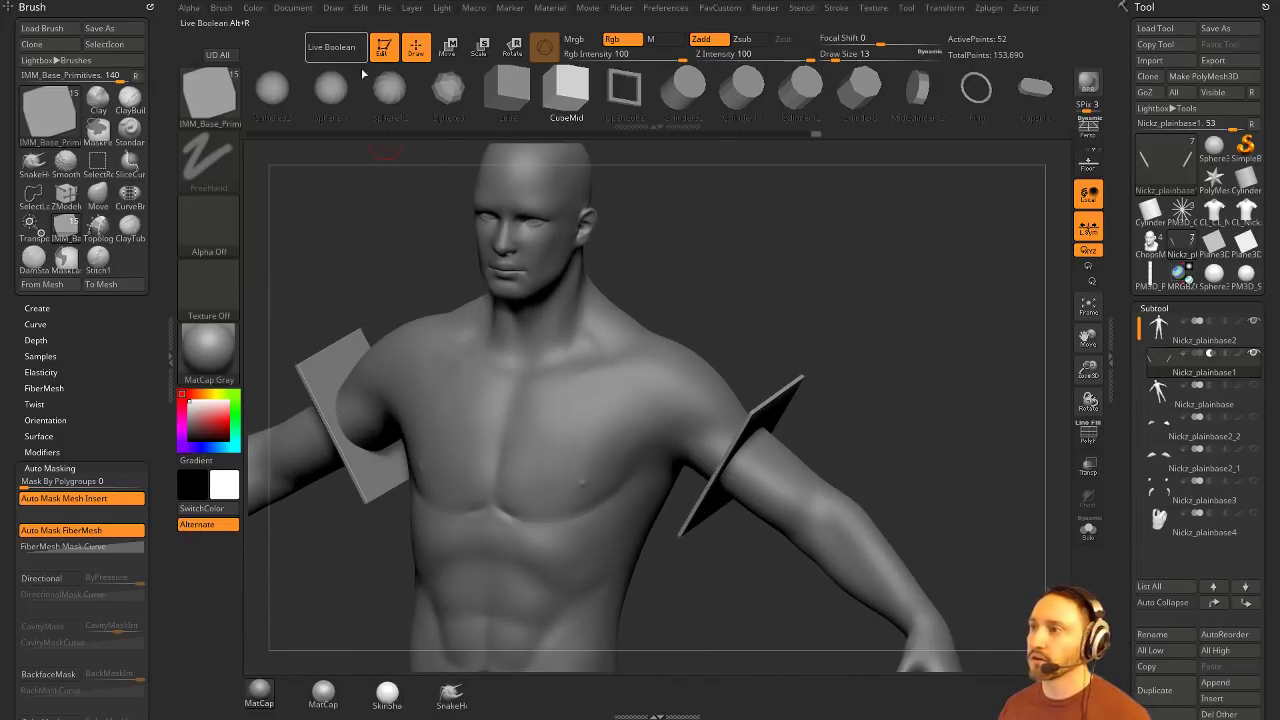
click(333, 47)
drag(920, 380, 950, 390)
key(w)
drag(680, 404, 732, 441)
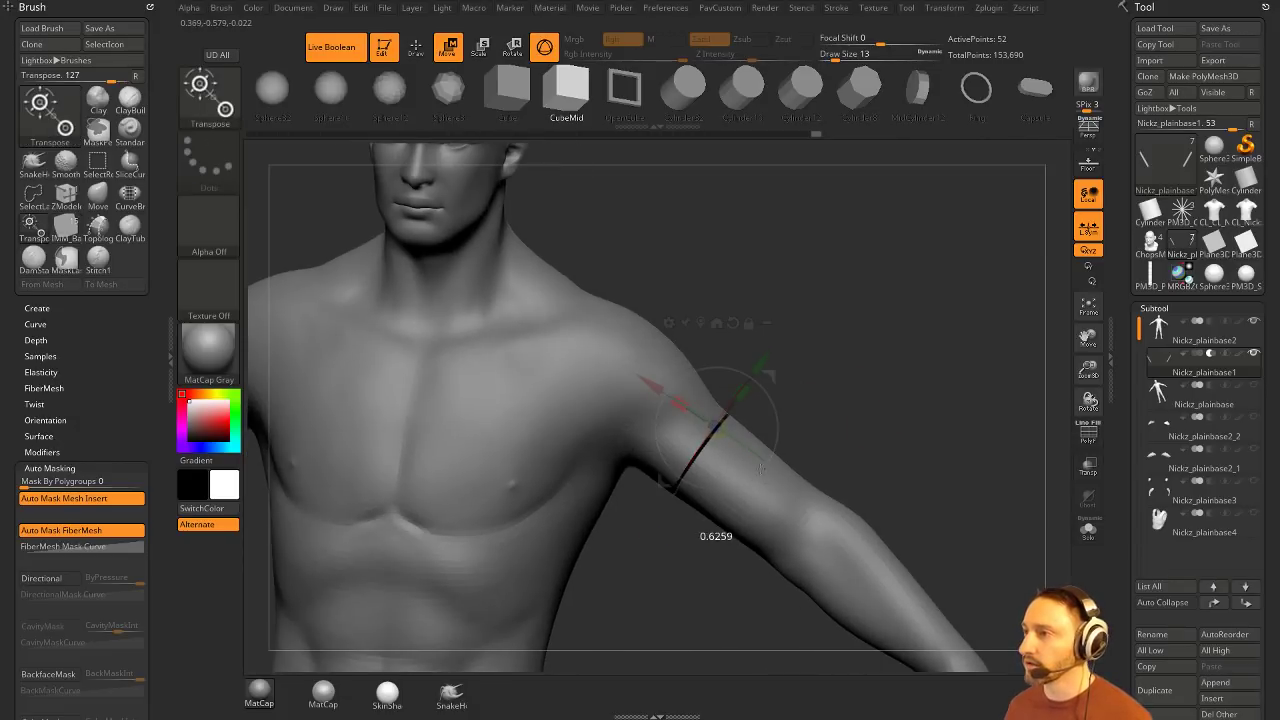
Step: Insert a CubeMid primitive inside the upper arm's cross-section at the slab, with transparency and Ghost turned on
key(q)
click(1088, 468)
drag(1010, 445, 944, 356)
key(m)
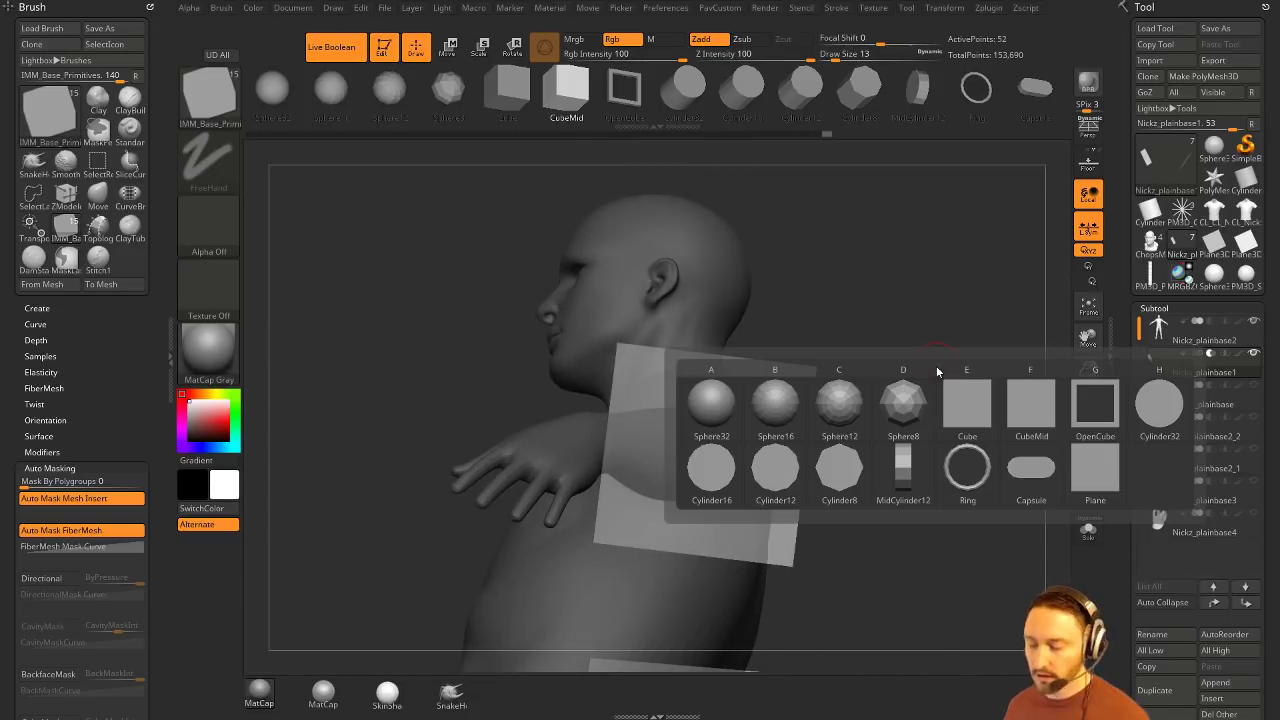
click(1024, 411)
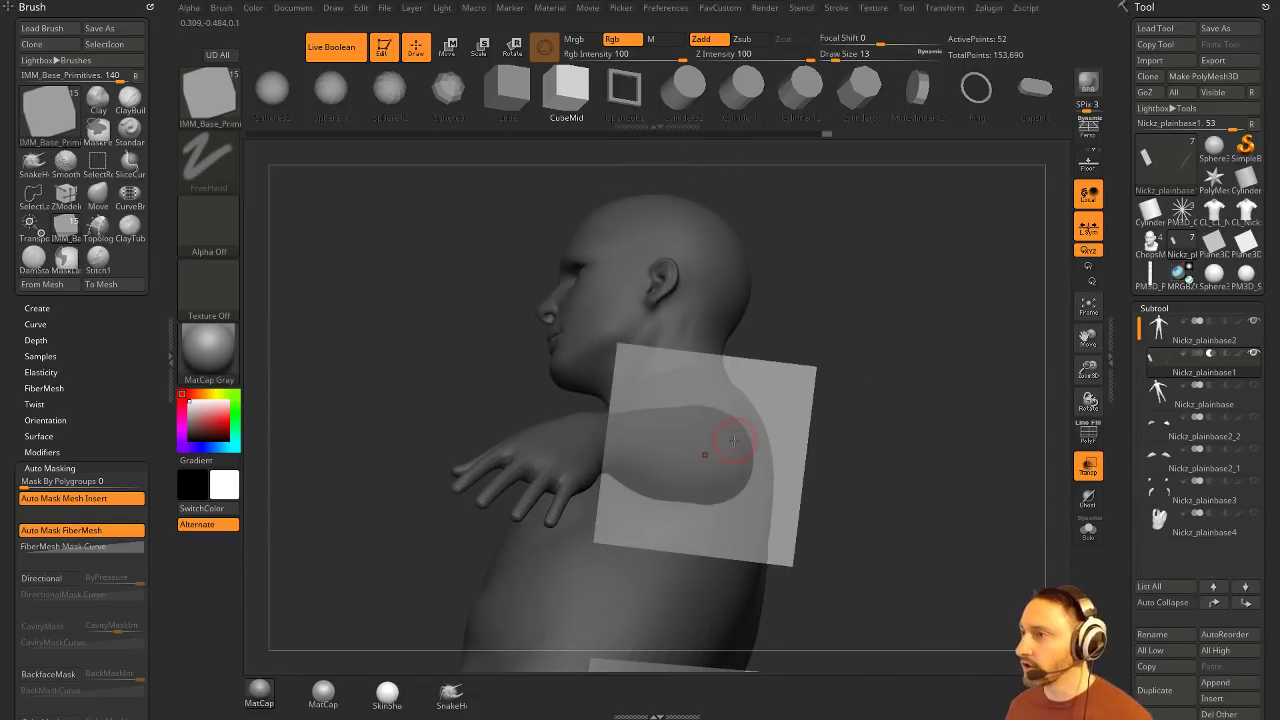
click(1088, 497)
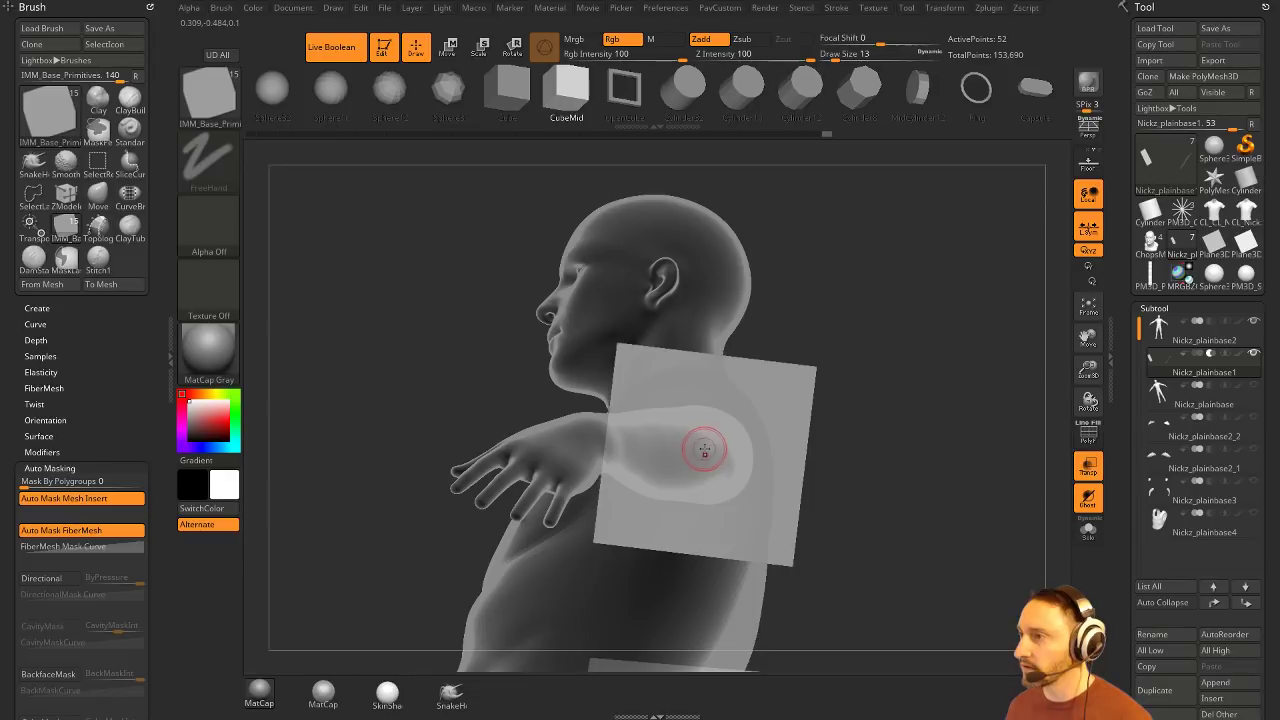
drag(705, 455, 700, 476)
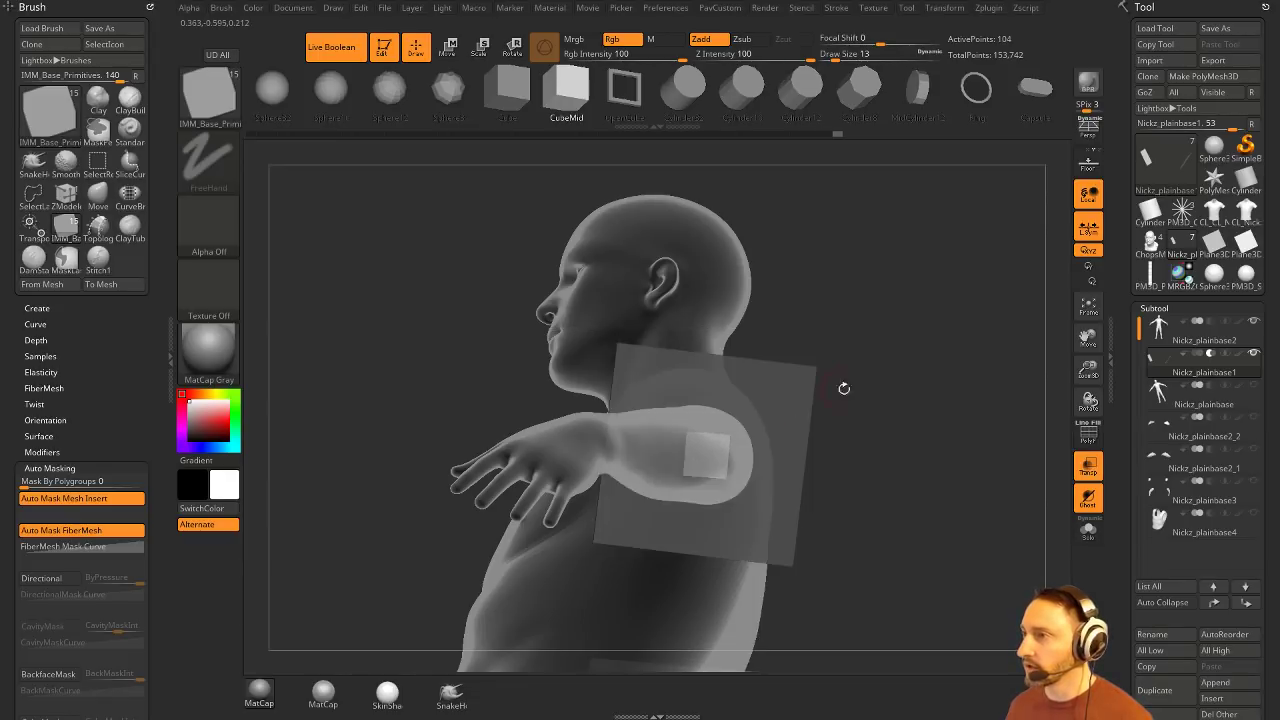
Step: Scale the mirrored cubes along the gizmo's Z axis so they pass through both sides of the arm slabs
drag(843, 391, 966, 371)
key(w)
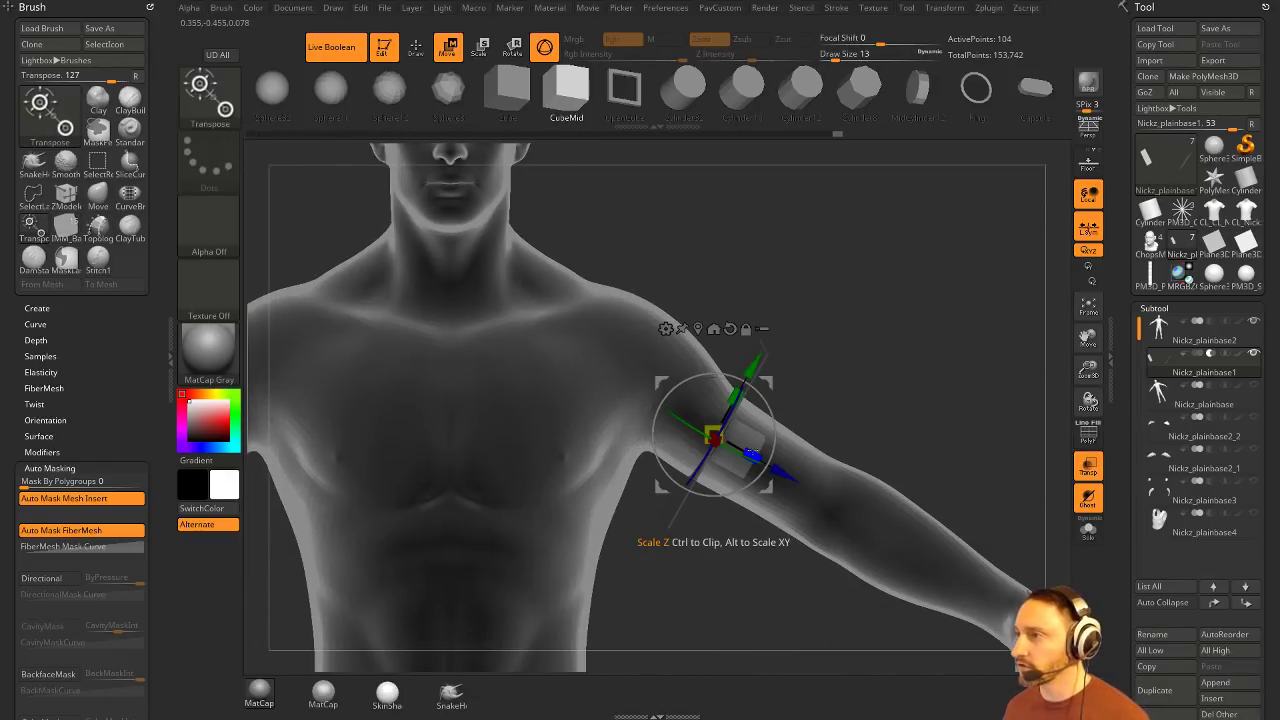
drag(752, 452, 758, 465)
Step: Split the mirrored cubes off from the arm slabs into their own subtool
key(q)
mouse_move(945, 391)
mouse_down()
mouse_move(880, 395)
mouse_move(933, 390)
mouse_move(903, 380)
mouse_move(966, 343)
mouse_move(1040, 370)
mouse_up()
key(3)
click(939, 392)
click(1225, 425)
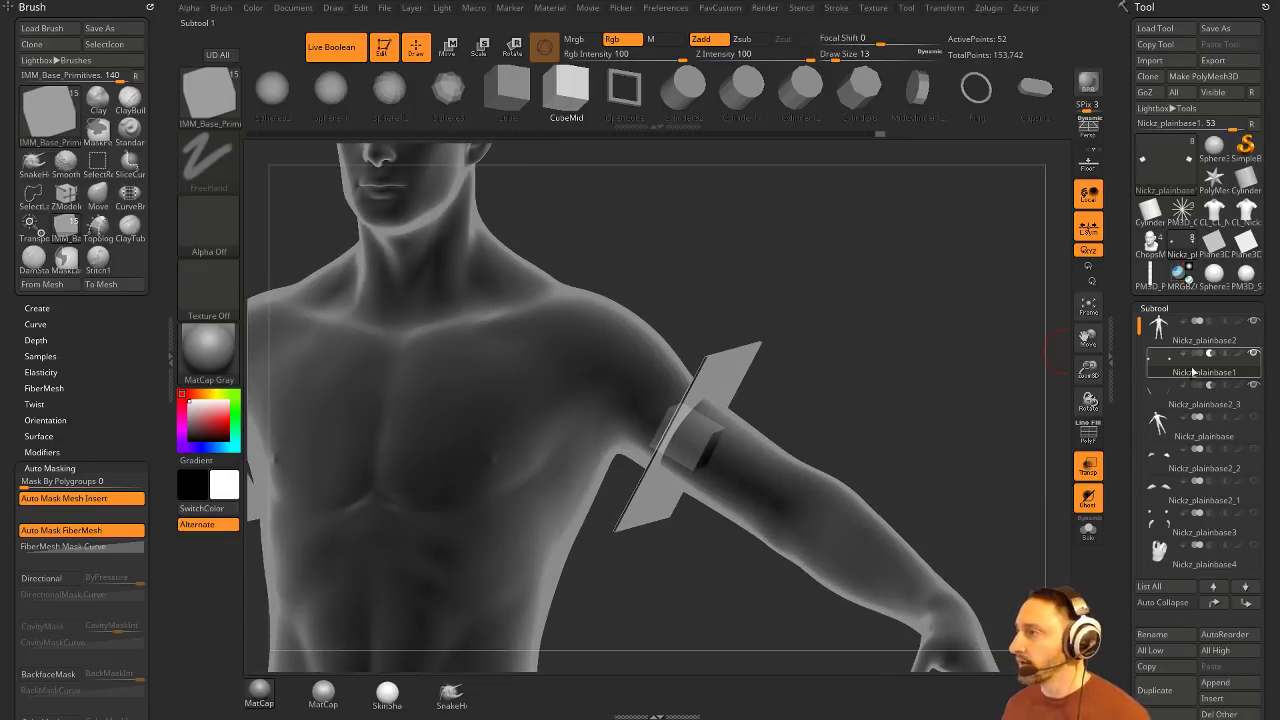
Step: Duplicate the subtool that holds the mirrored arm cubes
mouse_move(854, 363)
mouse_down()
mouse_move(891, 363)
mouse_move(872, 371)
mouse_up()
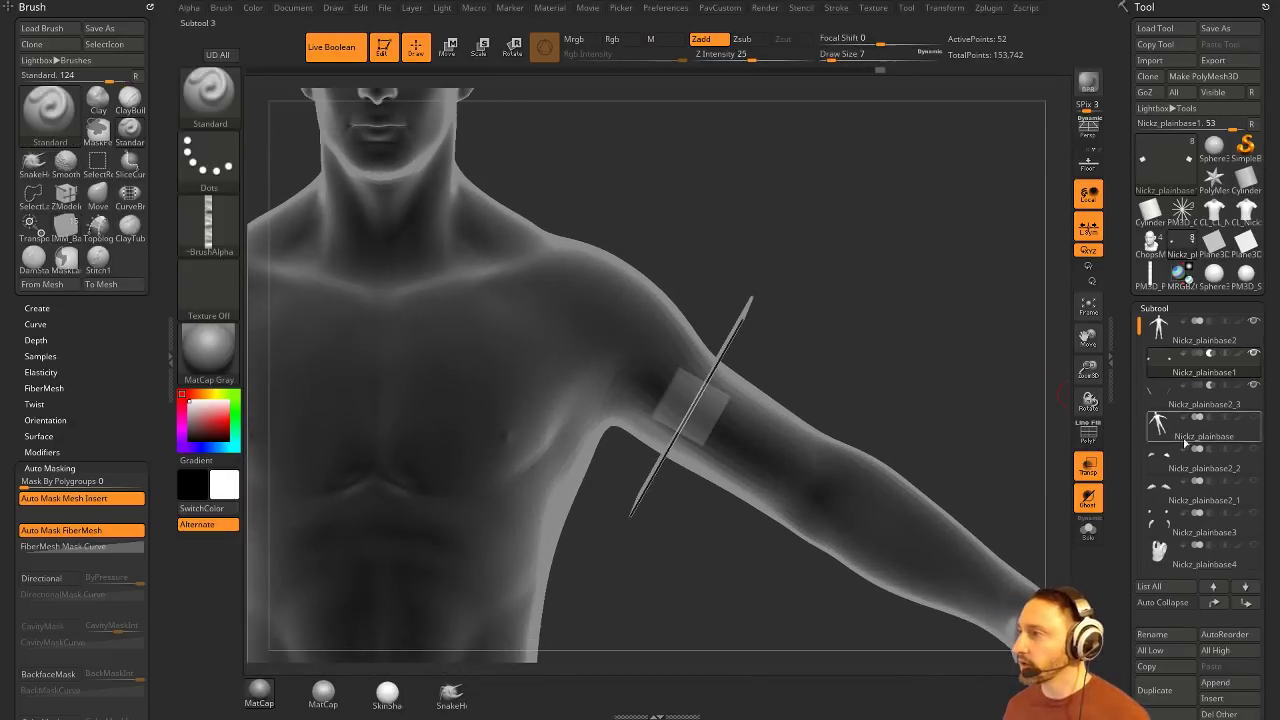
click(1158, 690)
mouse_move(949, 376)
mouse_down()
mouse_move(937, 323)
mouse_move(963, 357)
mouse_move(934, 382)
mouse_up()
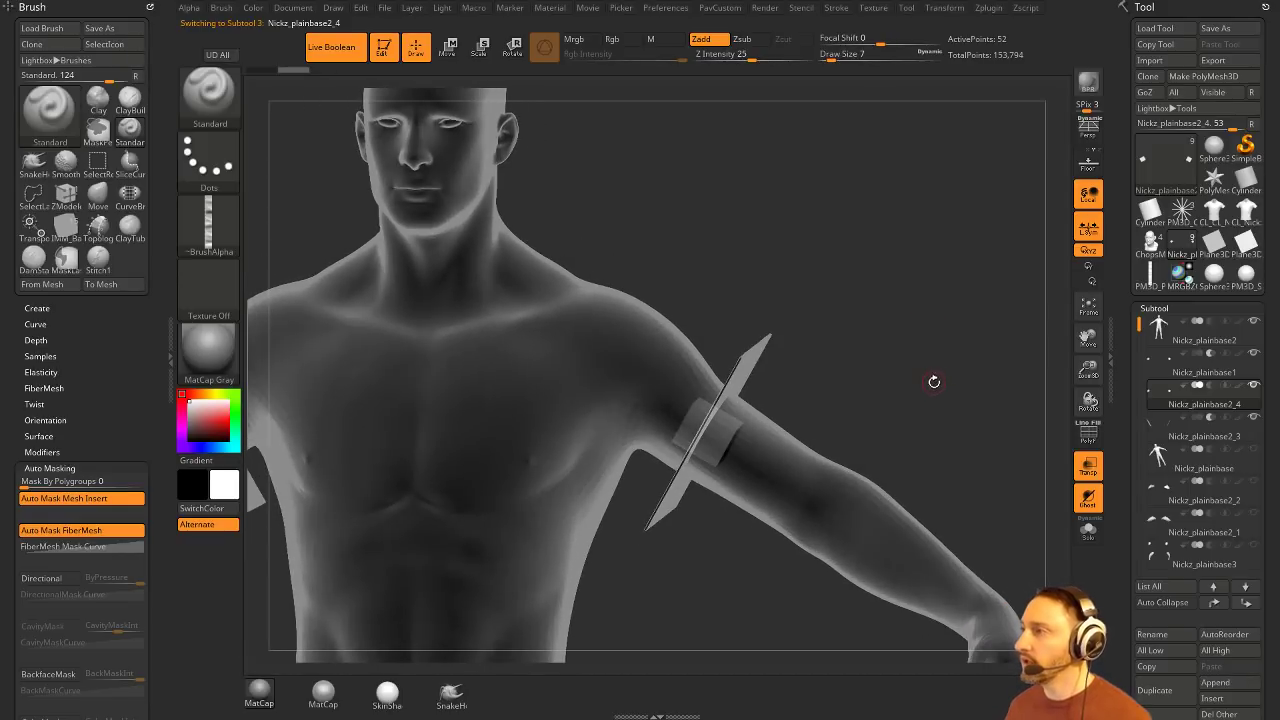
Step: Move the slab subtool up the subtool list until it sits directly below the body
click(1190, 430)
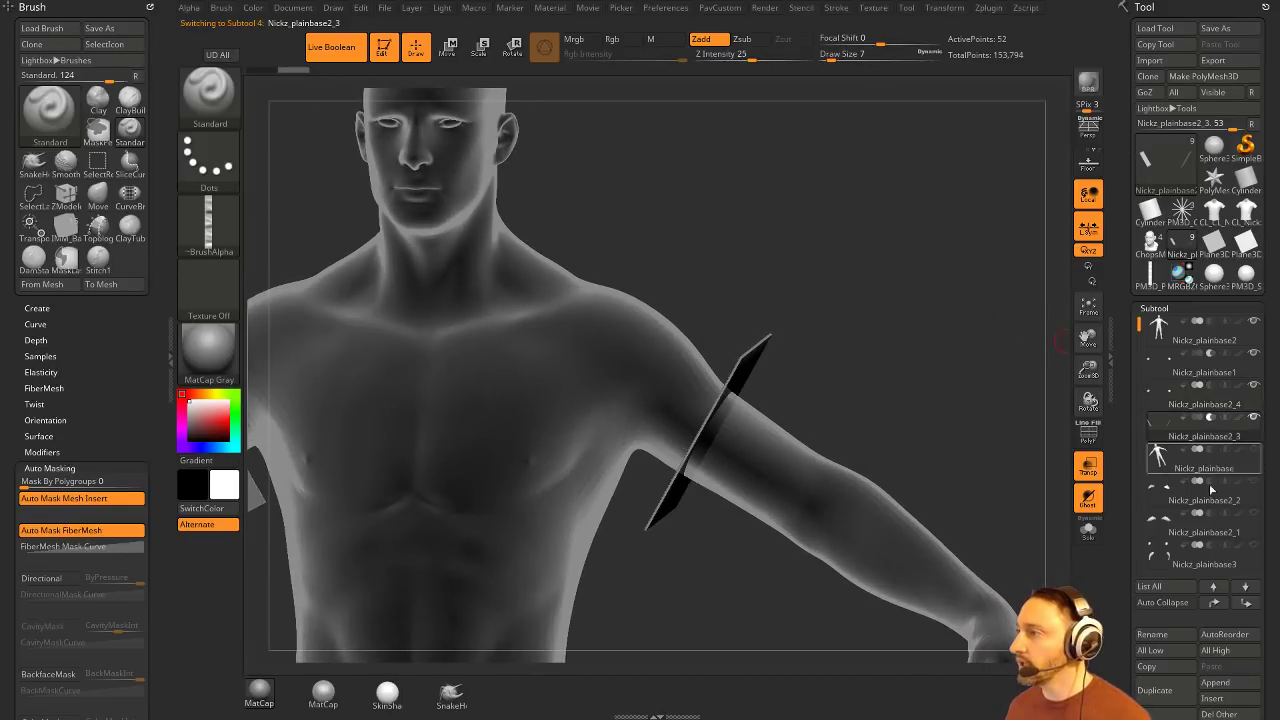
click(1215, 604)
click(1215, 604)
drag(937, 371, 990, 360)
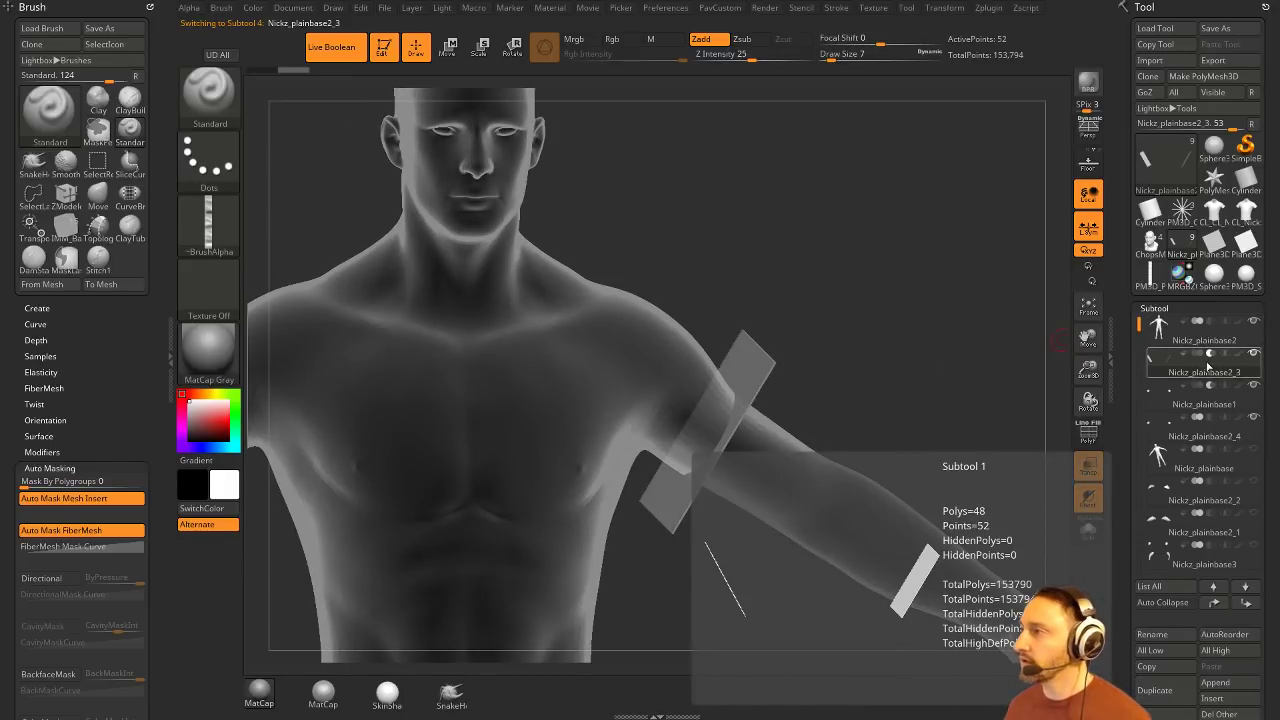
Step: Hide both cube subtools so only the body and its slabs are shown, and turn off transparency
click(1200, 404)
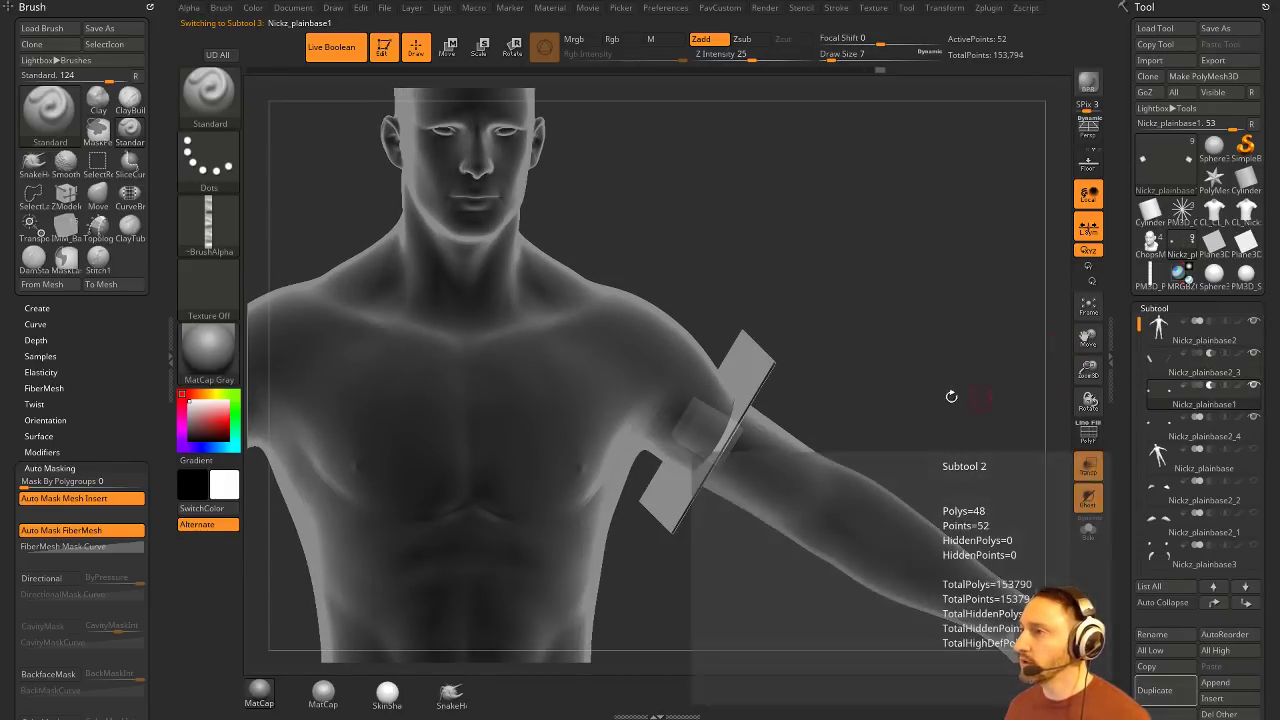
drag(951, 391, 942, 388)
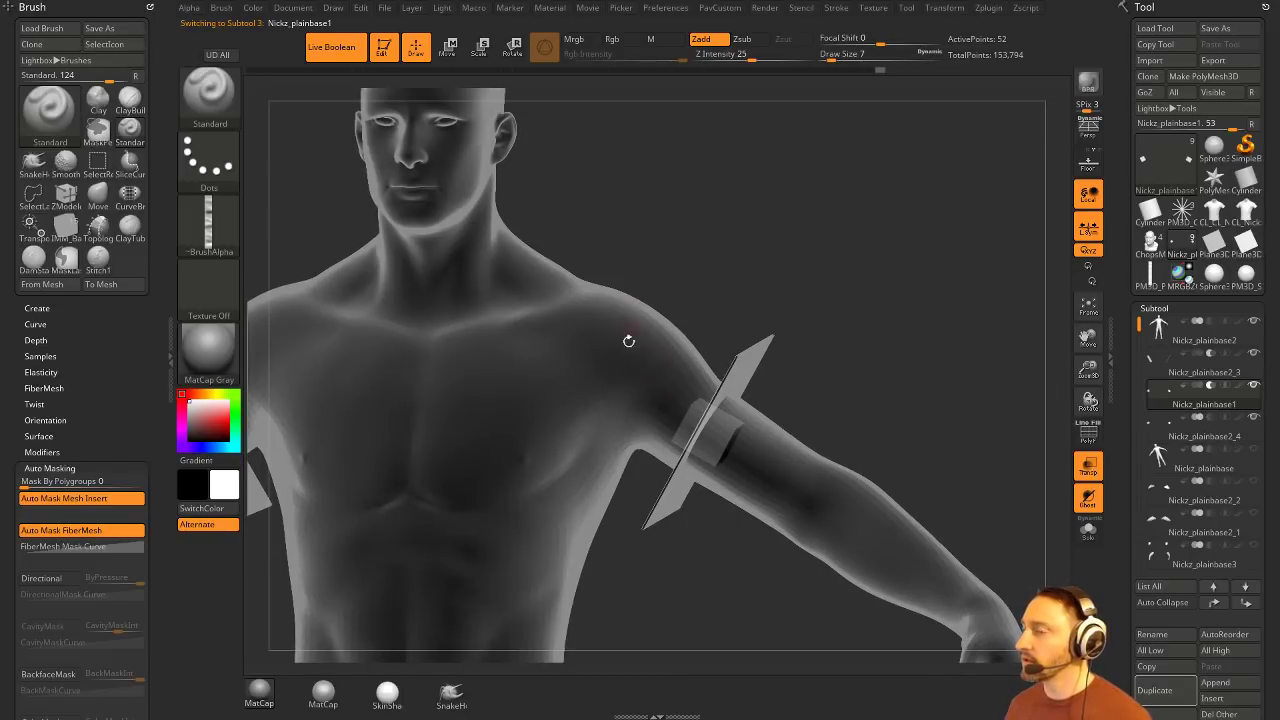
drag(628, 341, 890, 360)
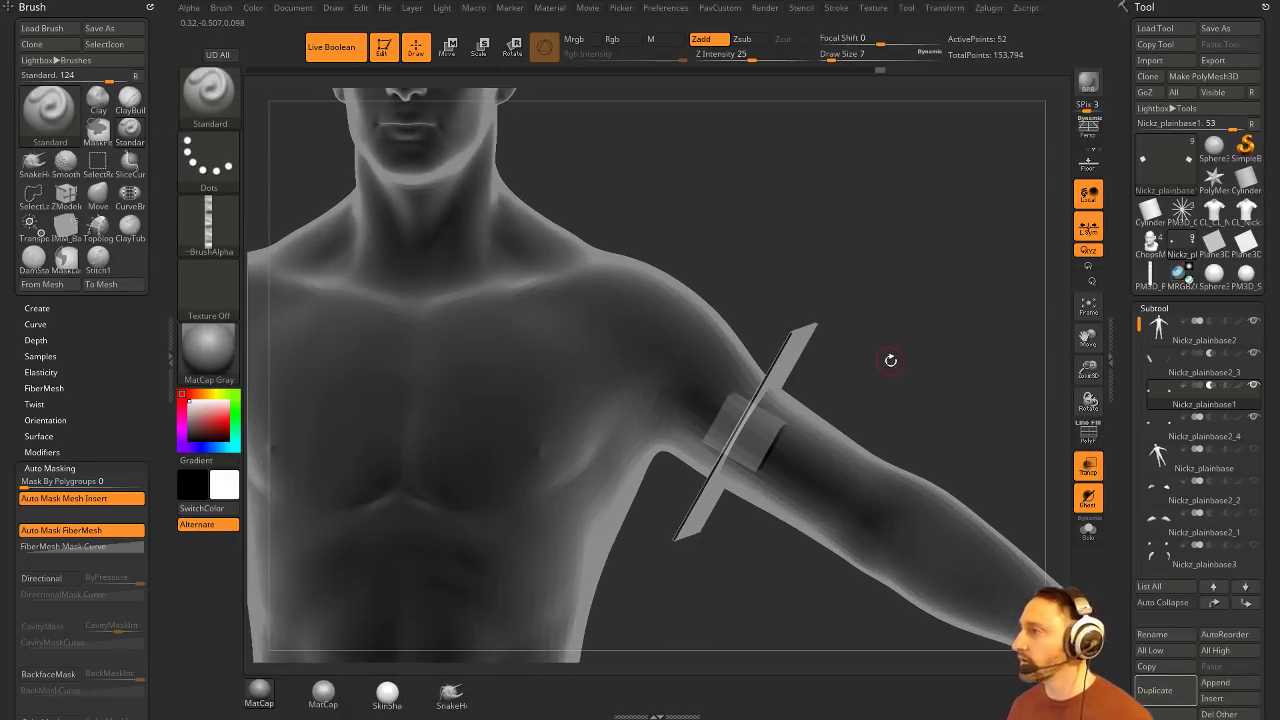
click(1212, 402)
mouse_move(1200, 402)
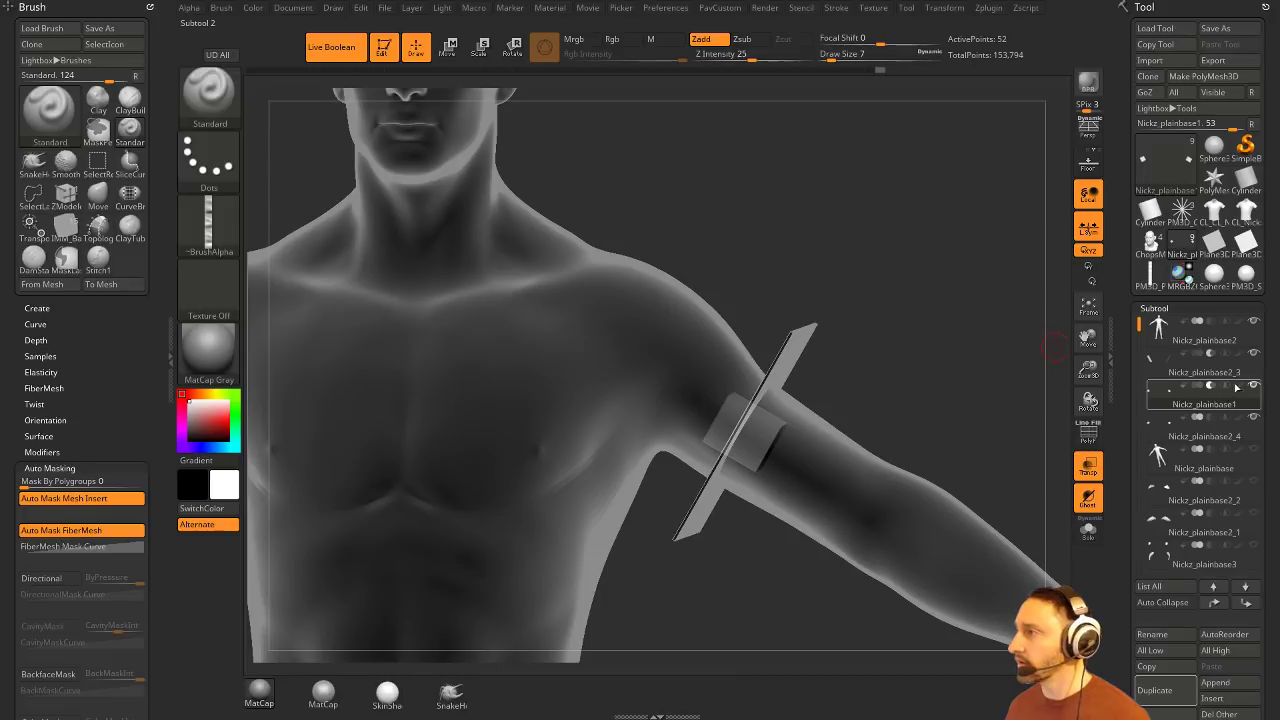
click(1254, 354)
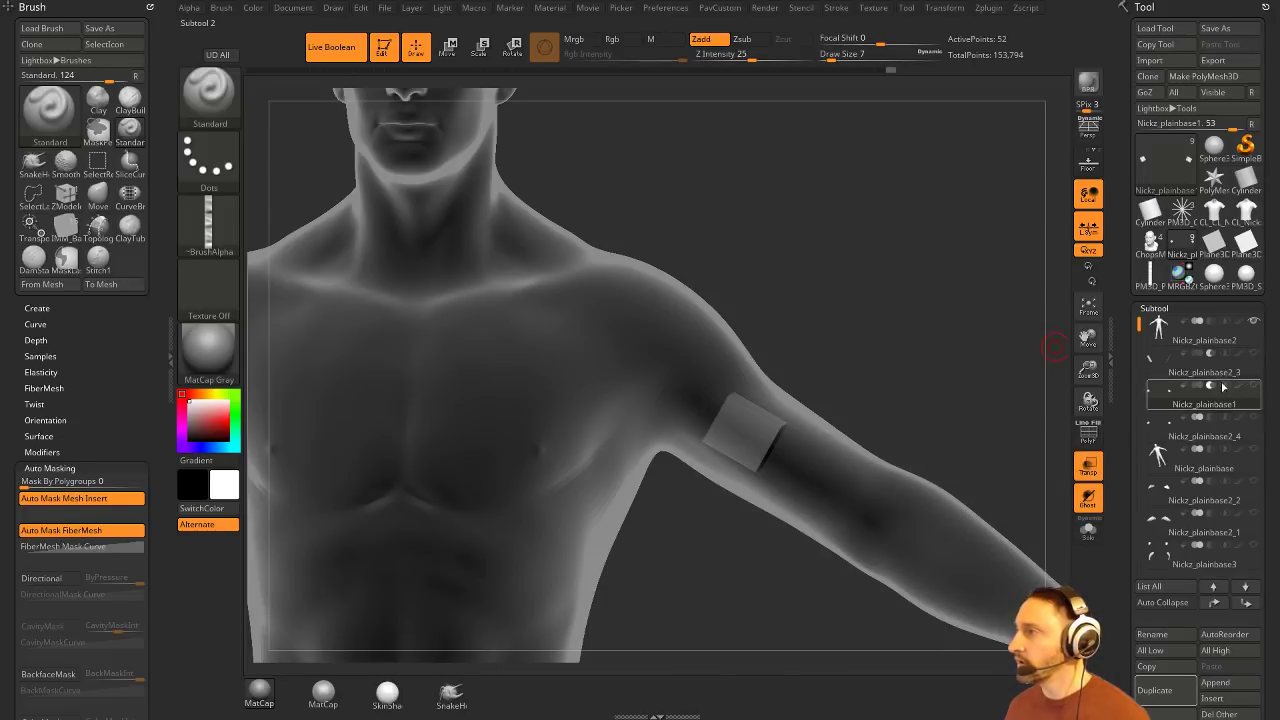
click(1254, 371)
drag(999, 303, 1016, 335)
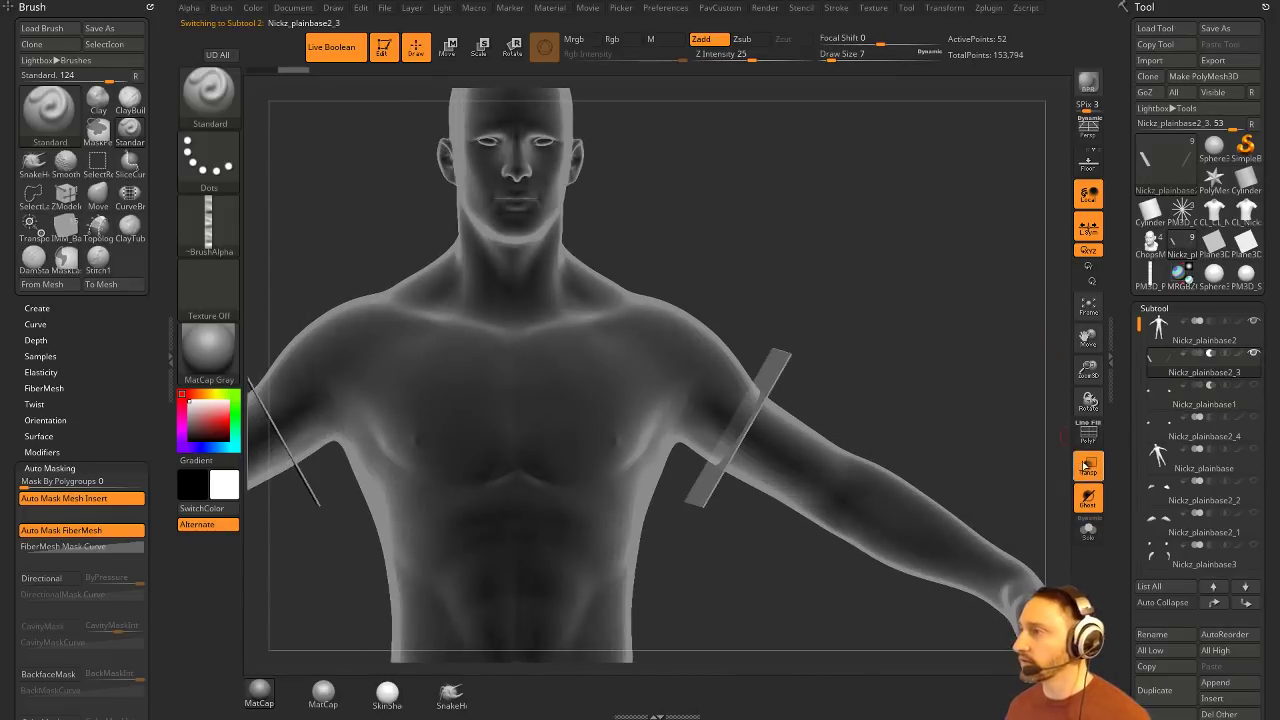
click(1088, 466)
alt+drag(1014, 420, 1001, 393)
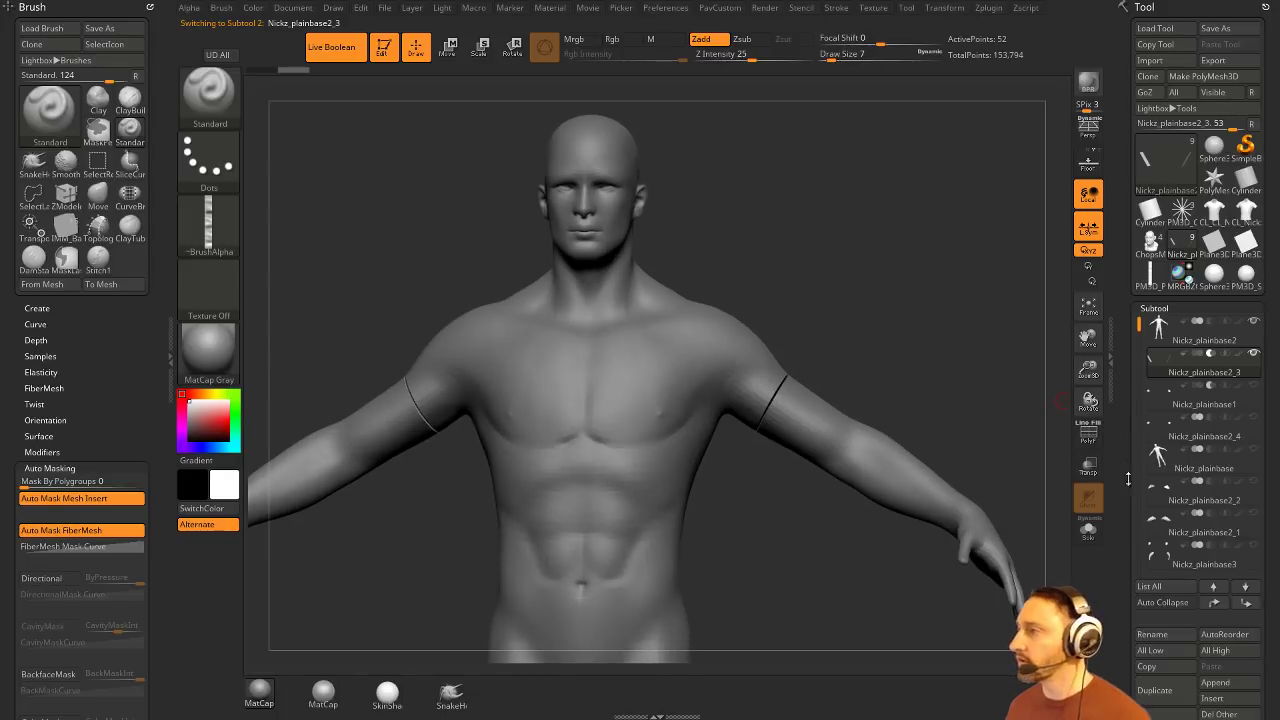
Step: Make a Boolean mesh from the body and the arm slabs with DSDiv turned on
drag(1128, 479, 1146, 333)
key(shift)
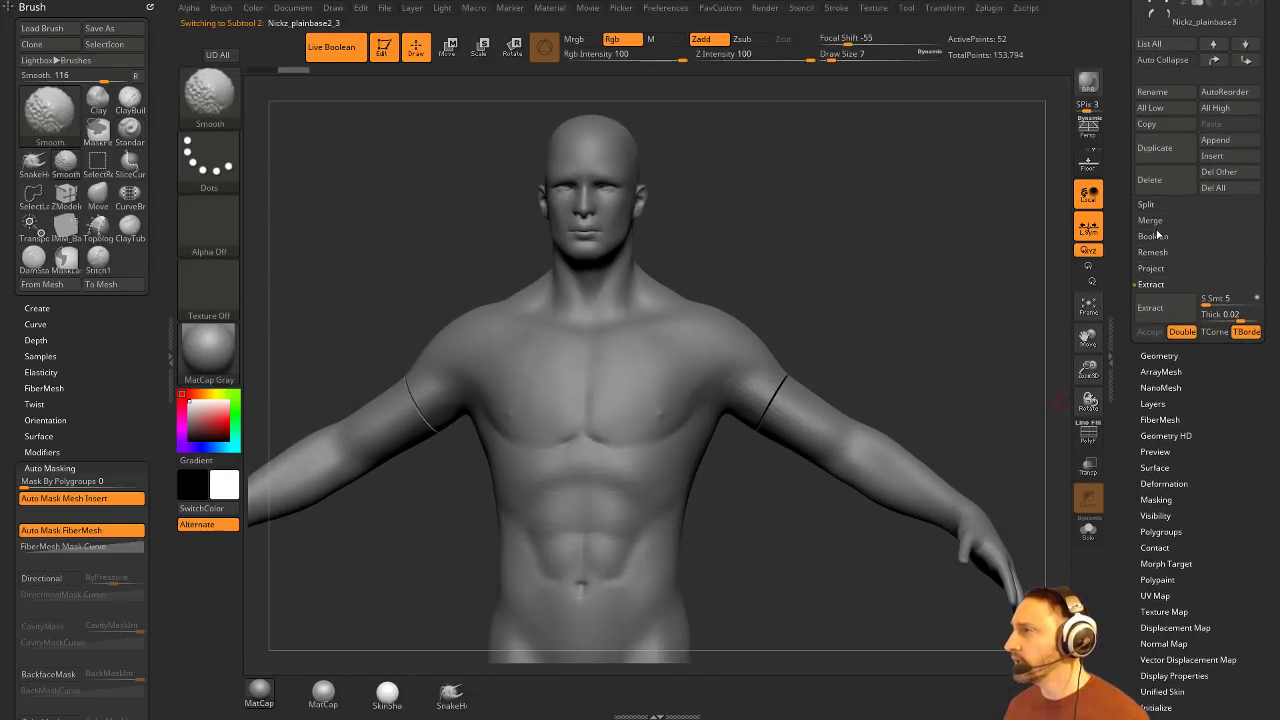
click(1152, 285)
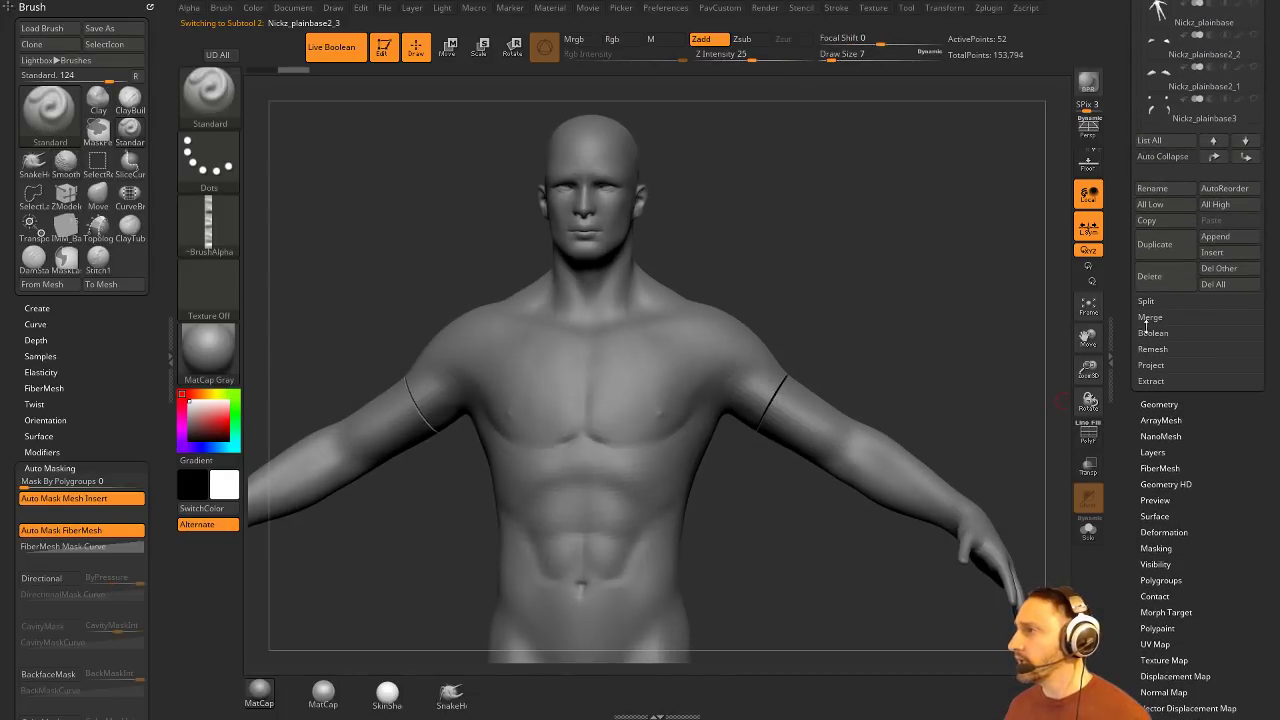
click(1150, 334)
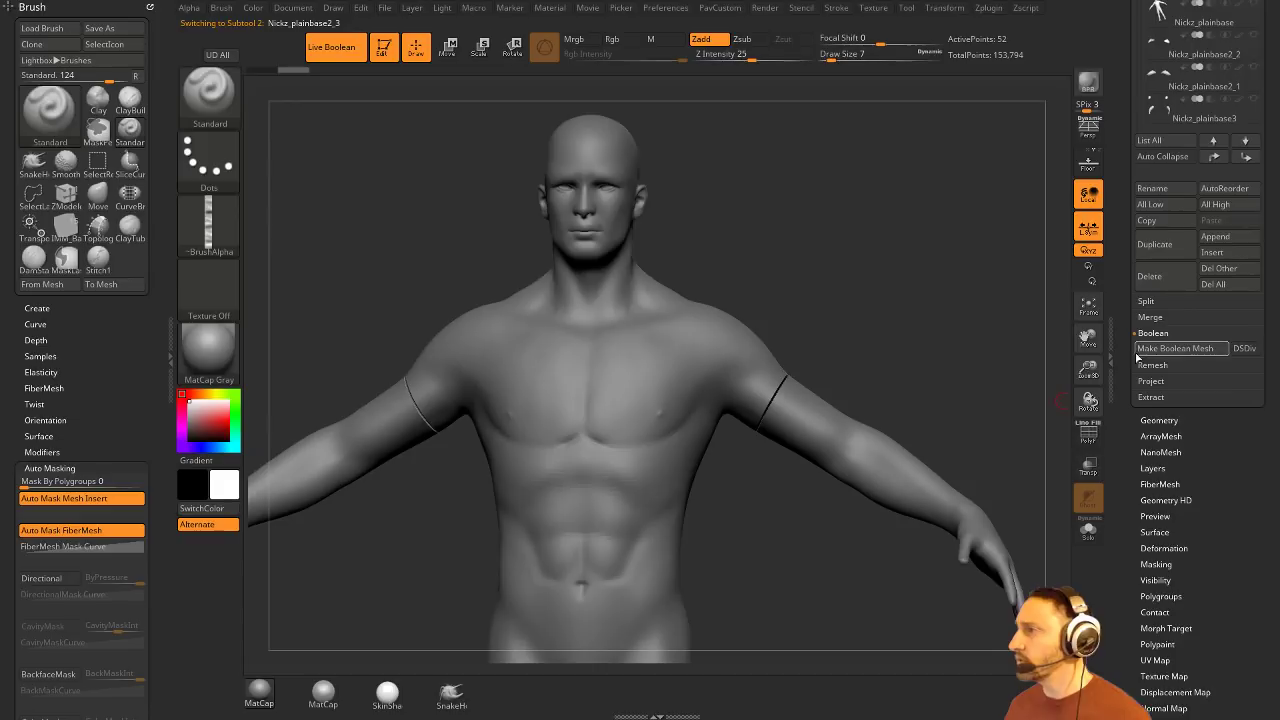
click(1244, 348)
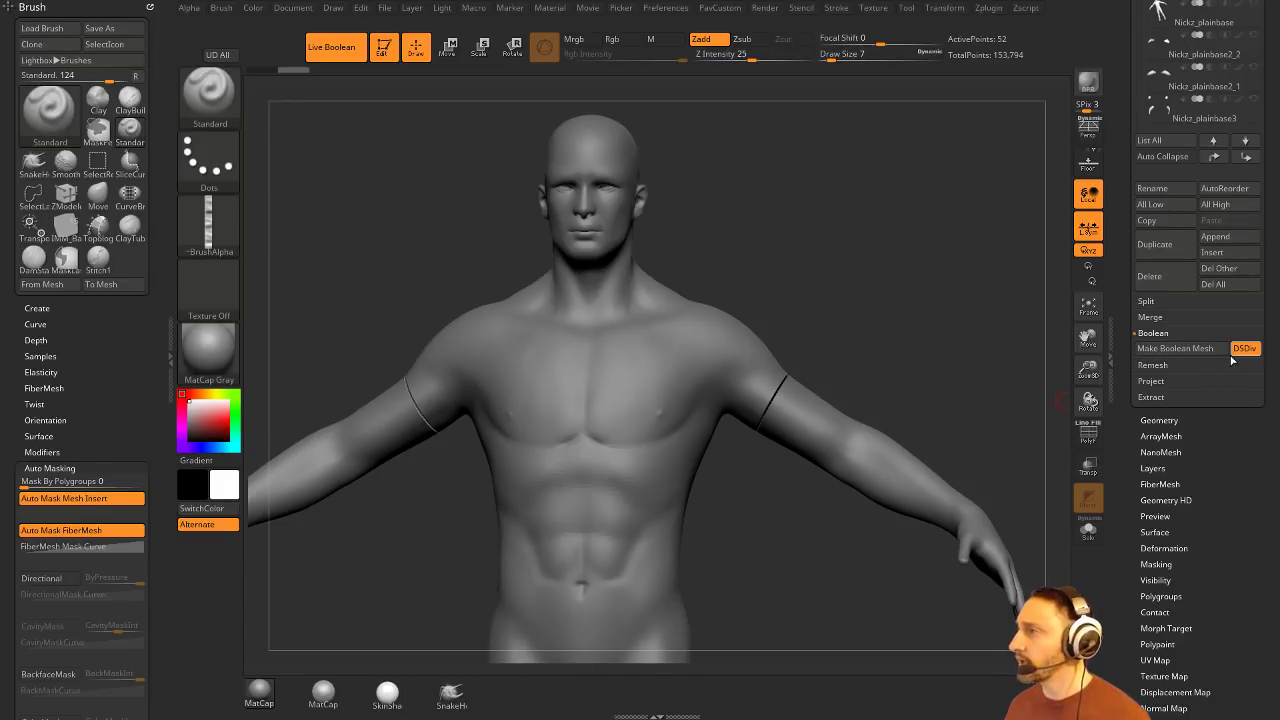
click(1165, 349)
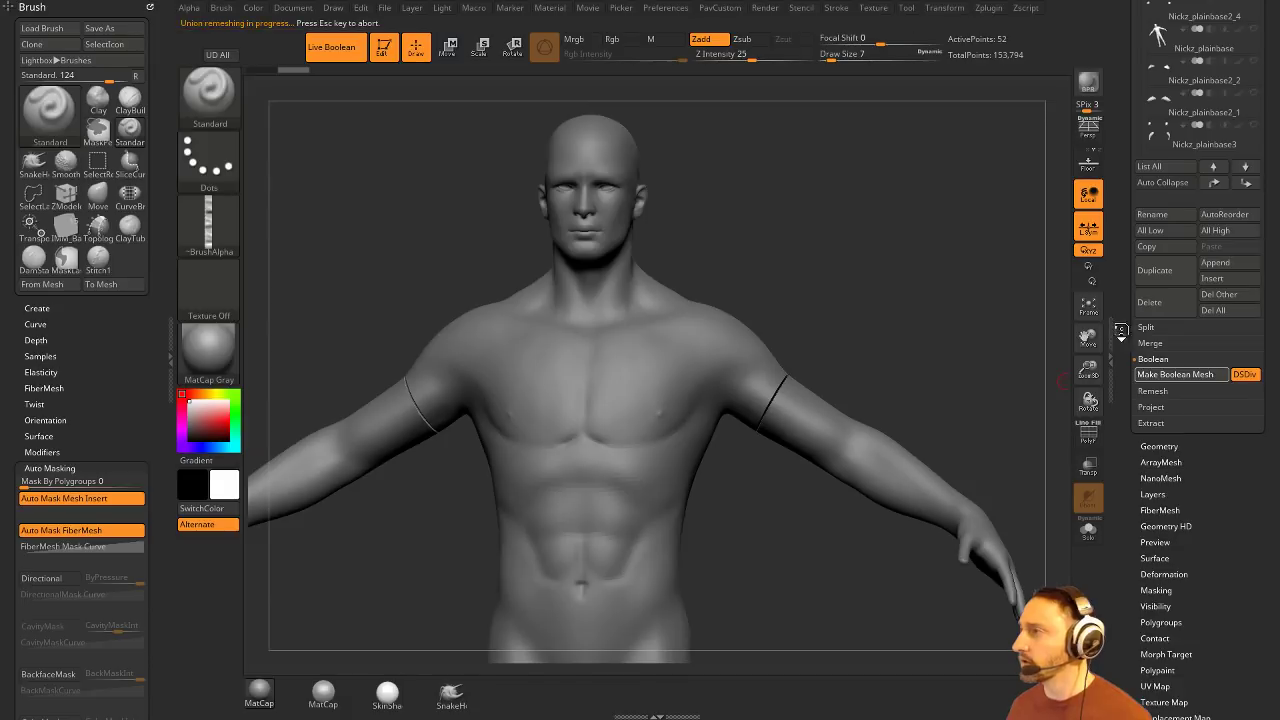
Step: Switch to the SimpleBrush tool and load the UMesh Boolean result as the active tool
drag(1120, 336, 1119, 472)
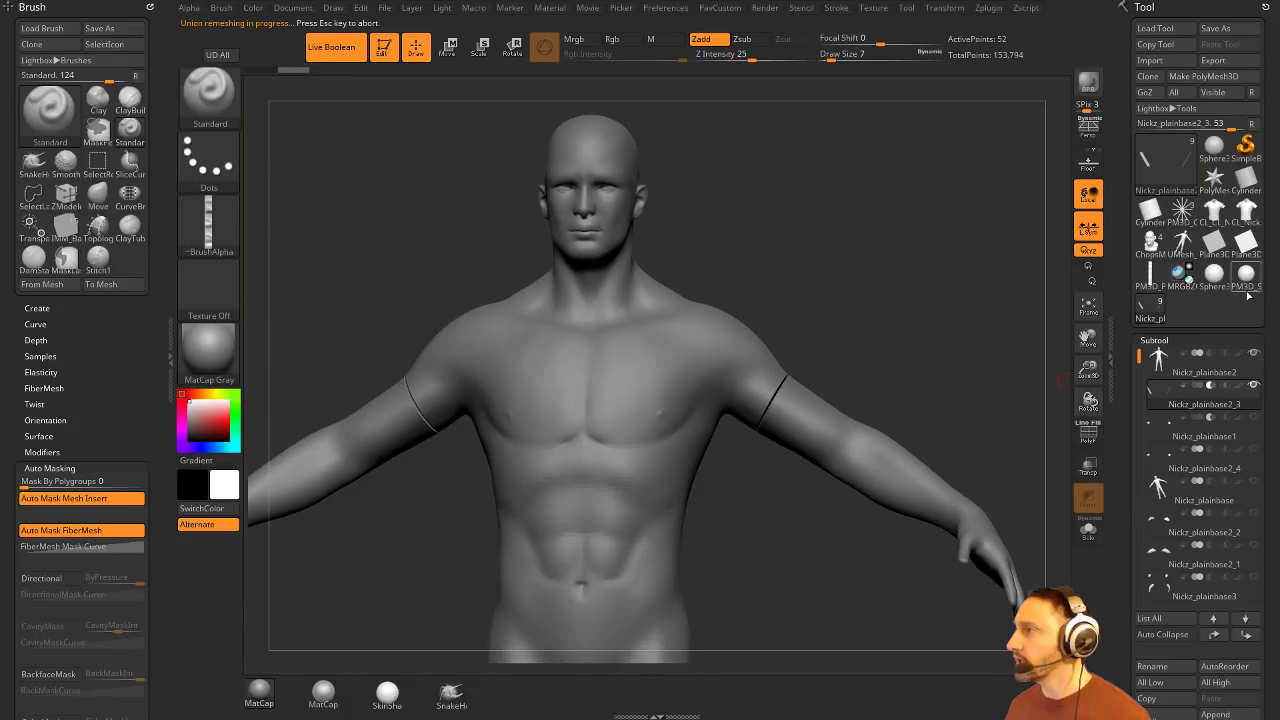
mouse_move(1246, 292)
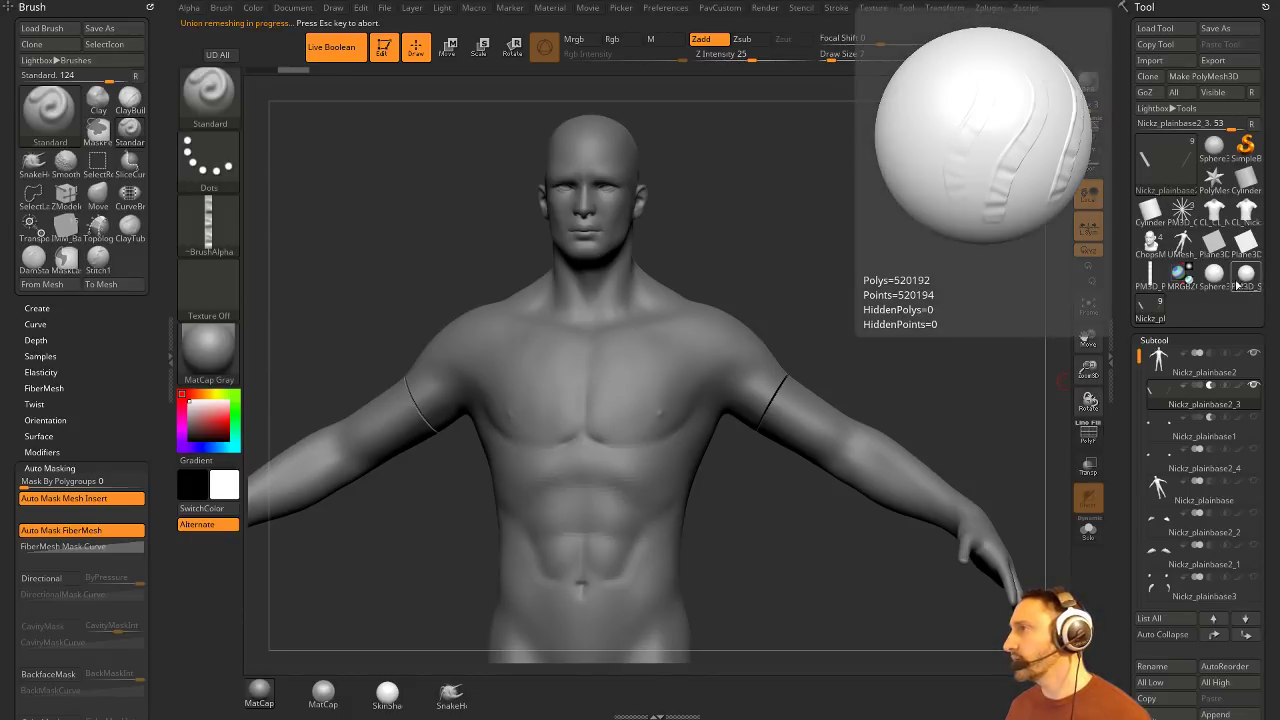
mouse_move(1124, 332)
mouse_down()
mouse_move(1123, 266)
mouse_move(1125, 327)
mouse_up()
click(1245, 134)
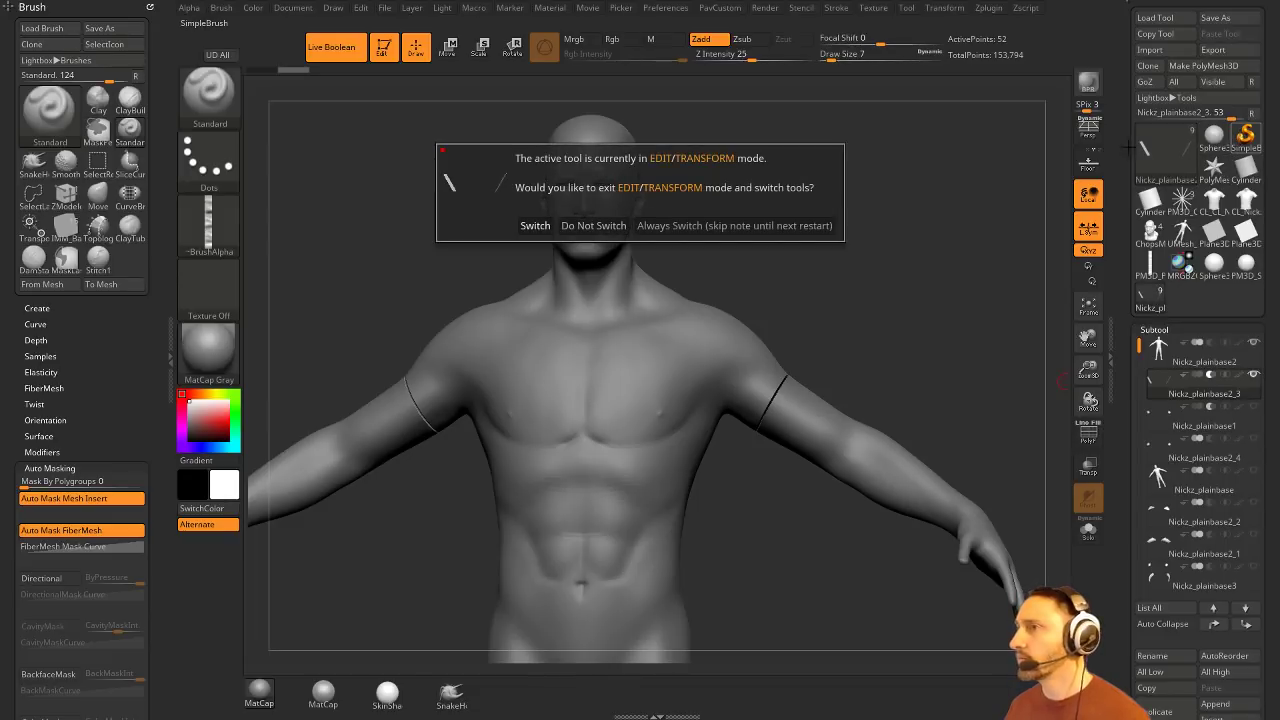
click(535, 225)
click(1165, 152)
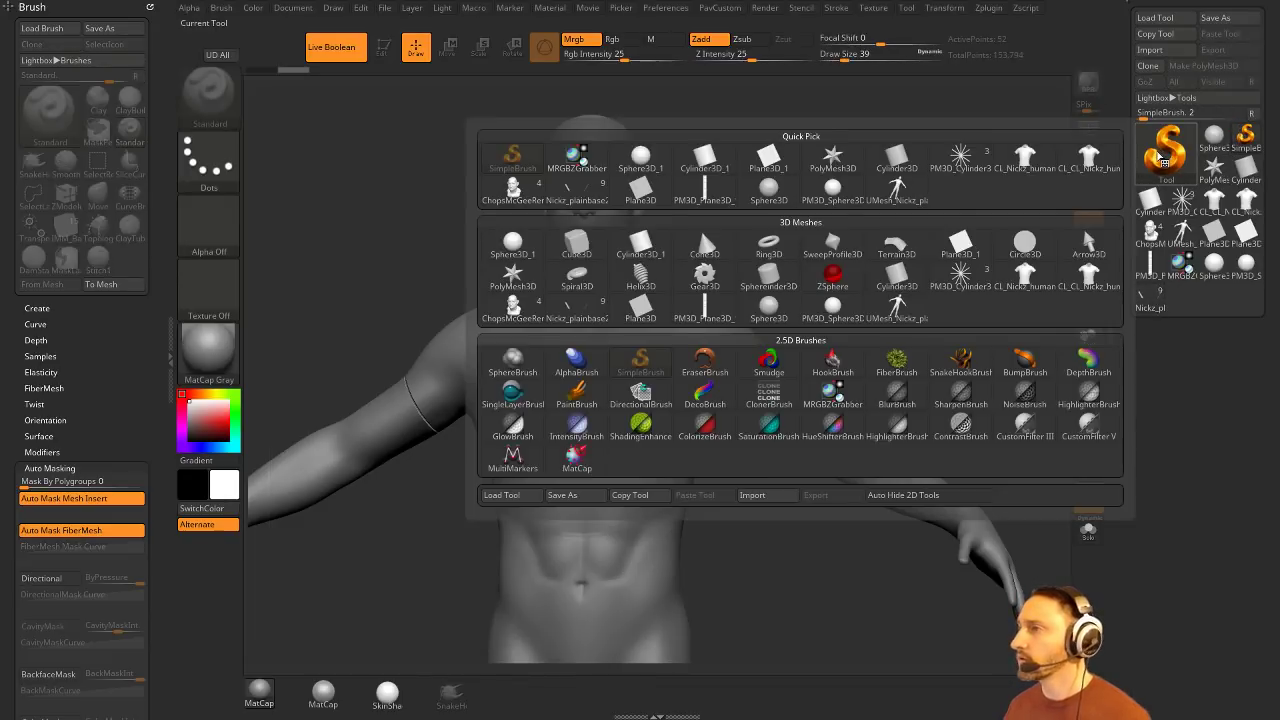
click(897, 310)
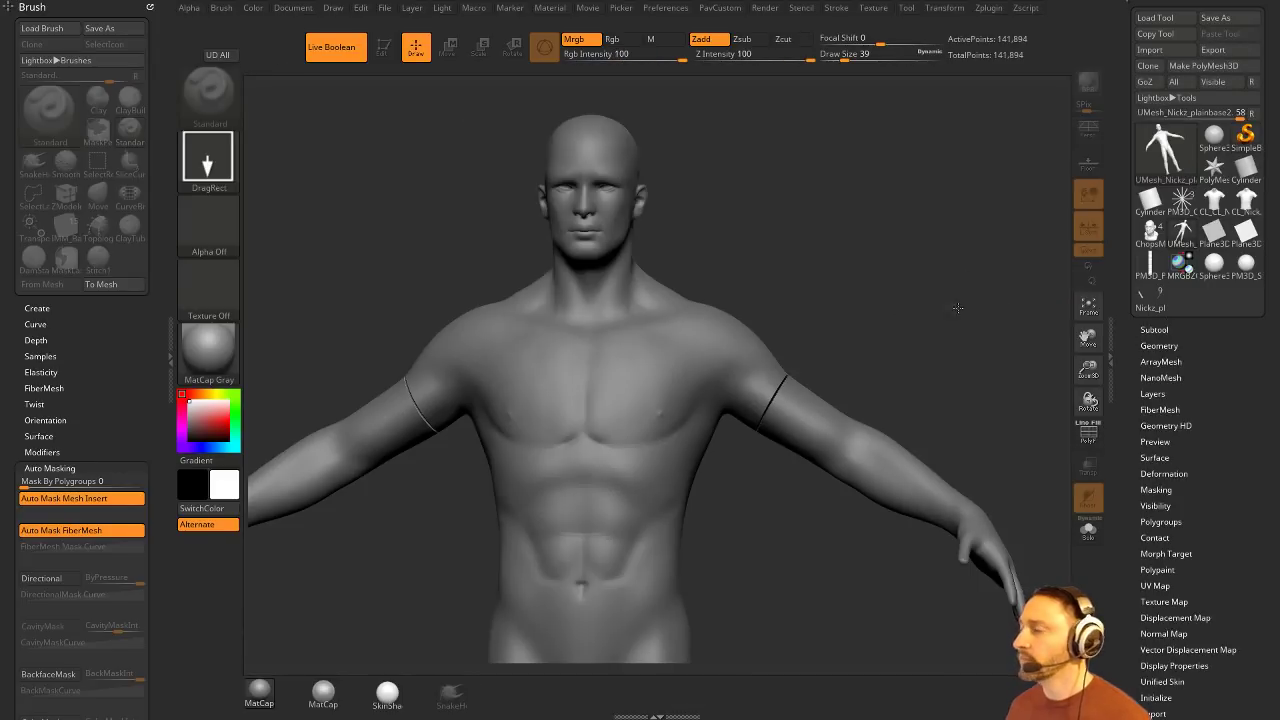
Step: Clear the canvas, draw the Boolean result in edit mode, and inspect its arm cuts and subtool list
key(ctrl+n)
drag(674, 366, 405, 97)
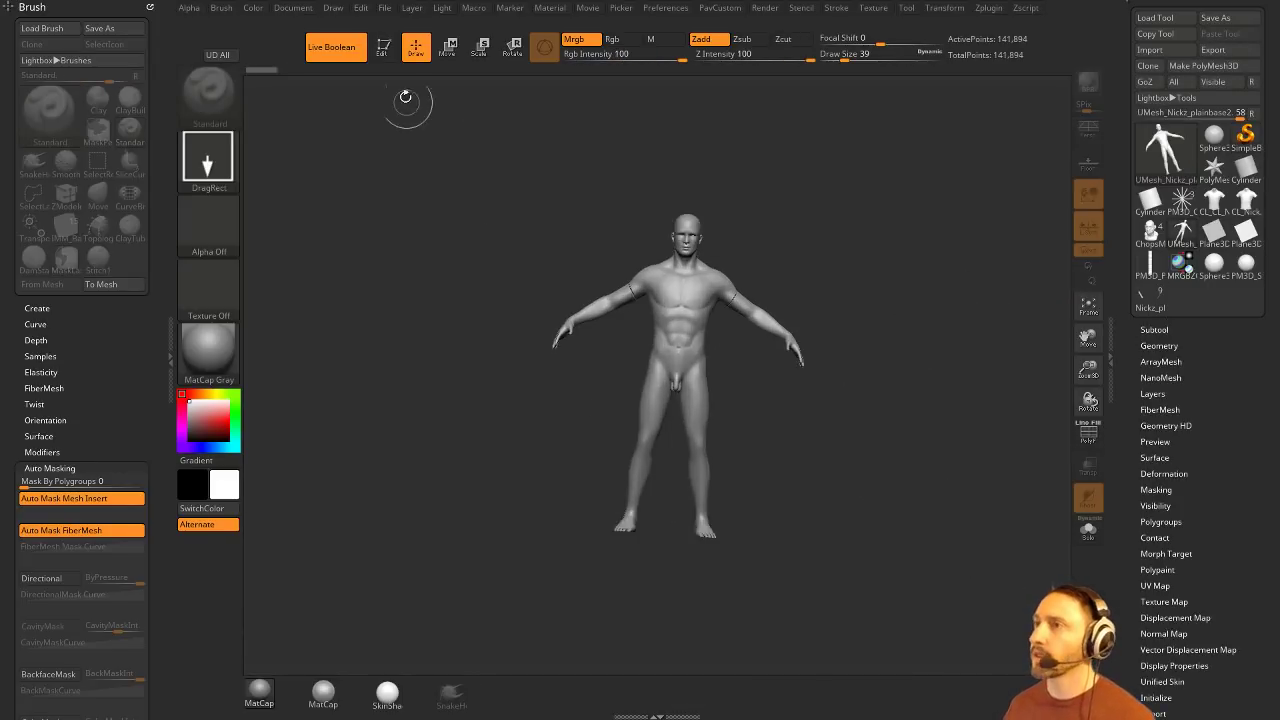
click(384, 47)
shift+drag(915, 262, 961, 476)
alt+drag(863, 337, 880, 555)
drag(969, 330, 936, 309)
shift+click(1153, 330)
drag(1130, 355, 1129, 333)
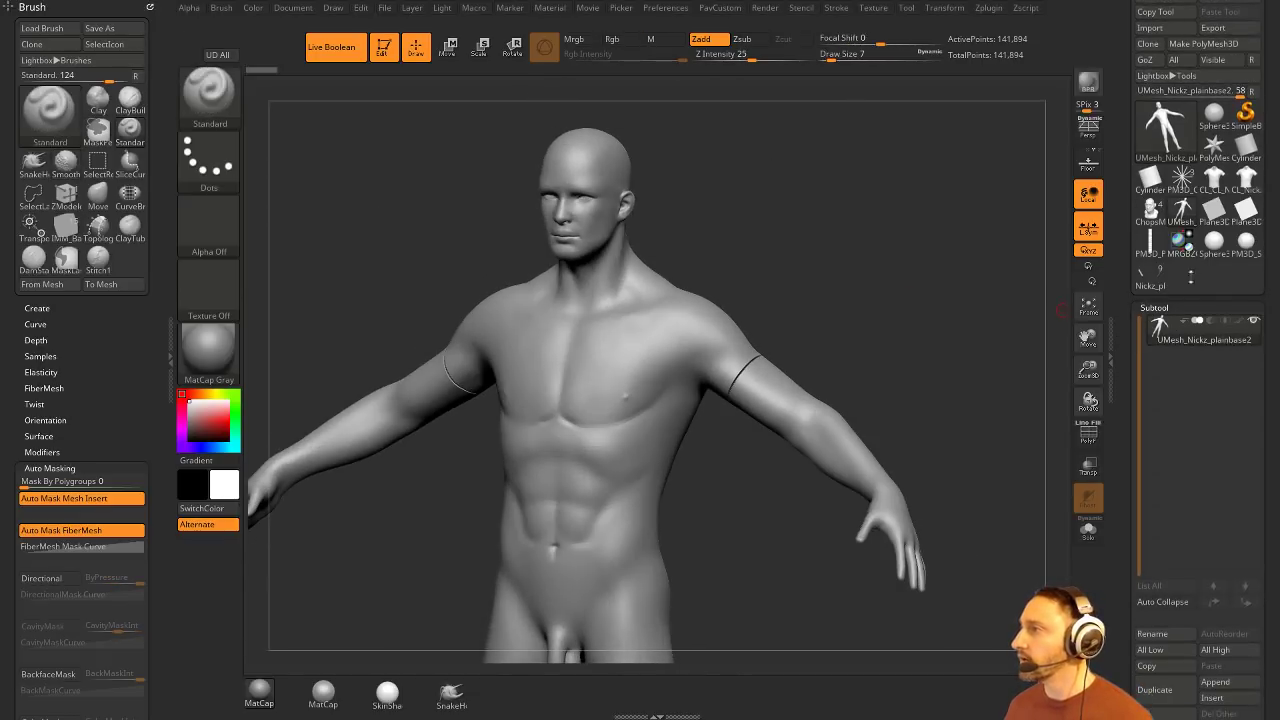
Step: Return to the original multi-subtool character and insert the UMesh Boolean result below its body subtool
click(1154, 282)
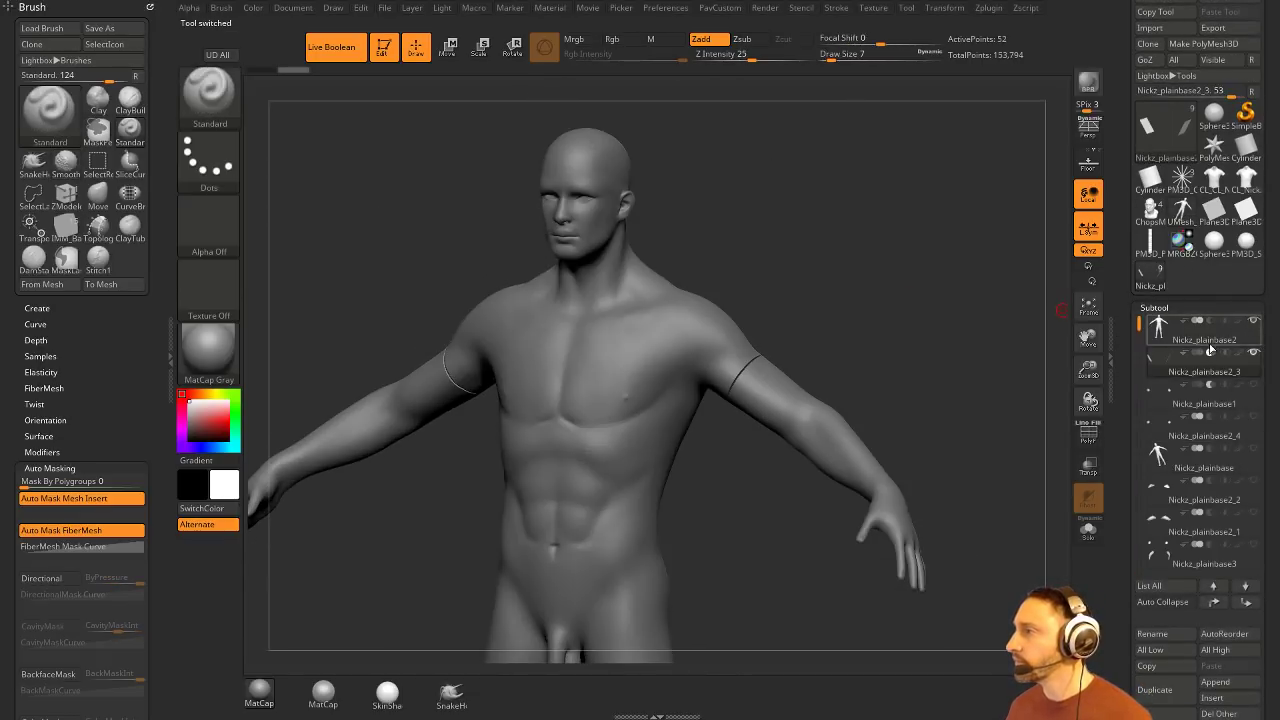
click(1208, 345)
click(1214, 698)
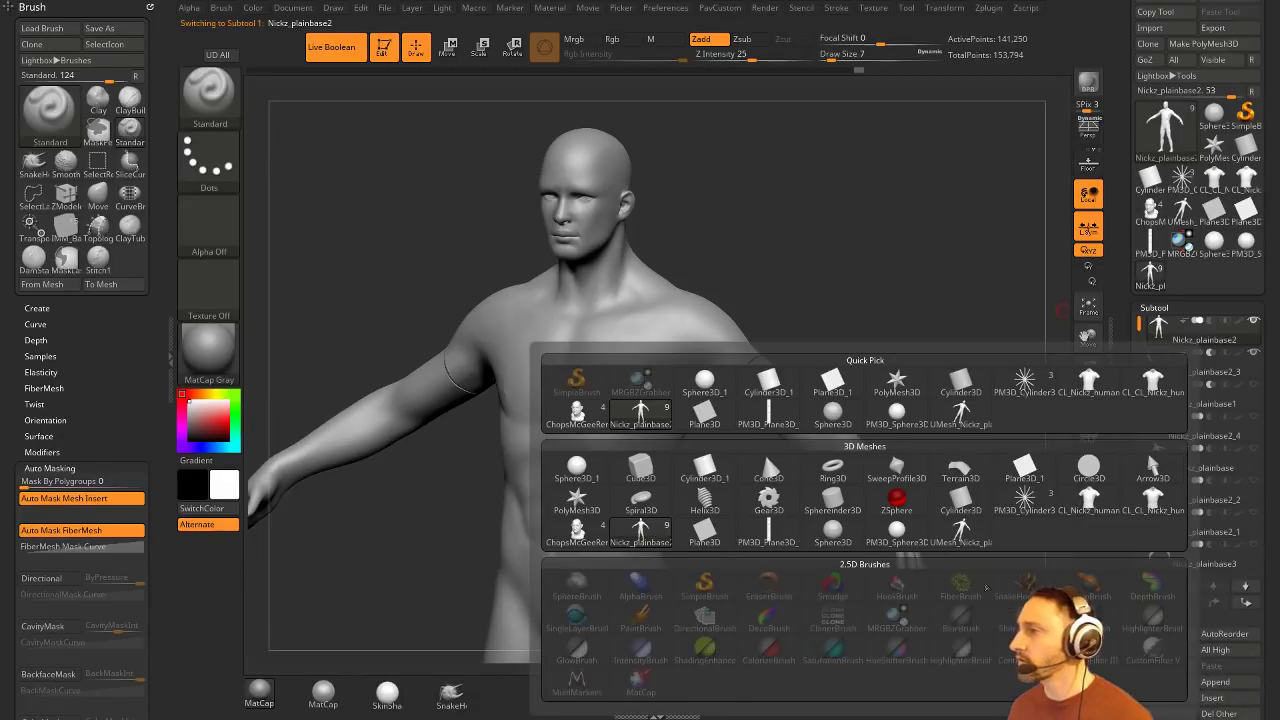
click(958, 536)
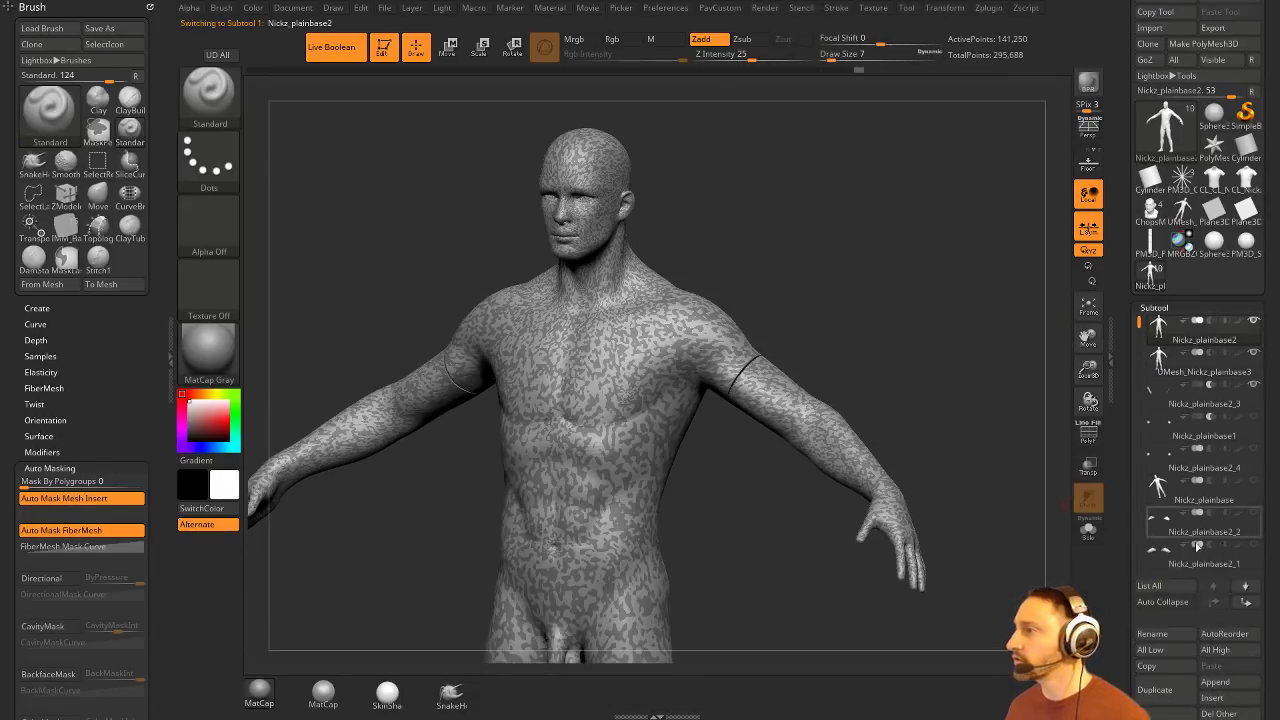
Step: Delete the original uncut body subtool and the arm slab subtool
click(1157, 709)
drag(929, 311, 985, 330)
click(1205, 370)
click(1160, 711)
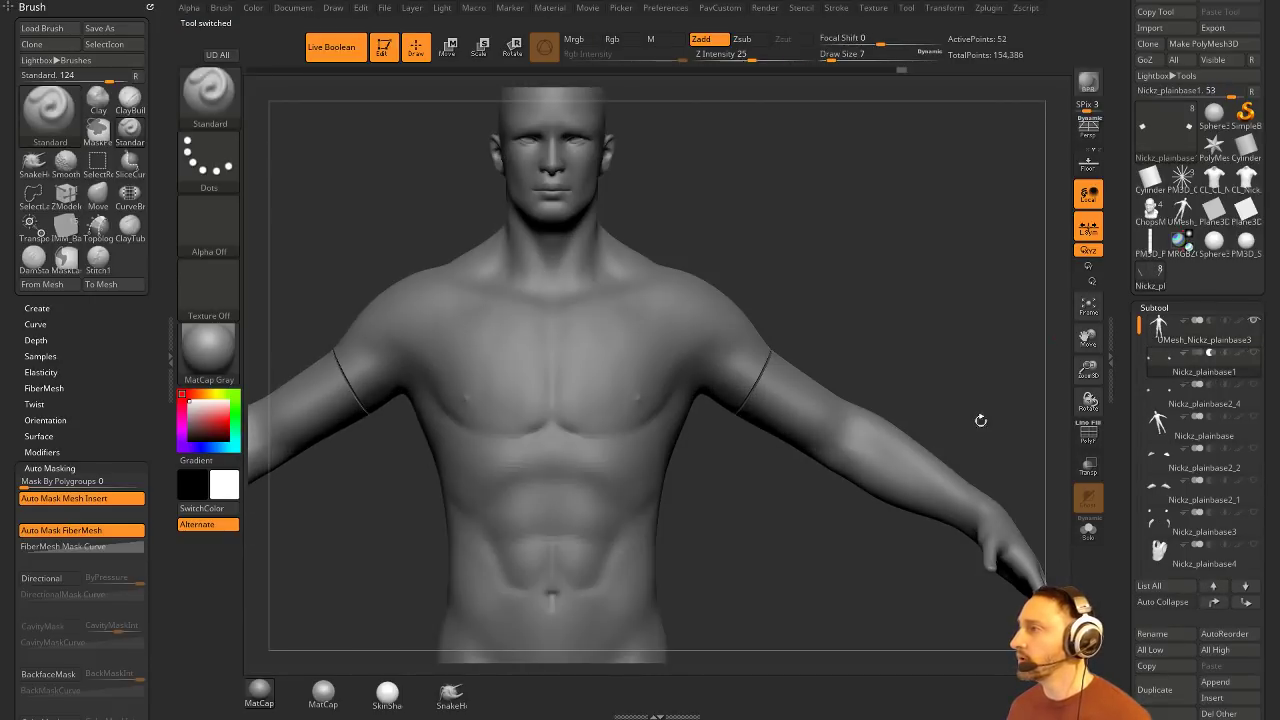
Step: Turn on PolyFrame, turn off Live Boolean, and select the cut UMesh body subtool
drag(981, 421, 1008, 351)
click(1078, 434)
click(346, 50)
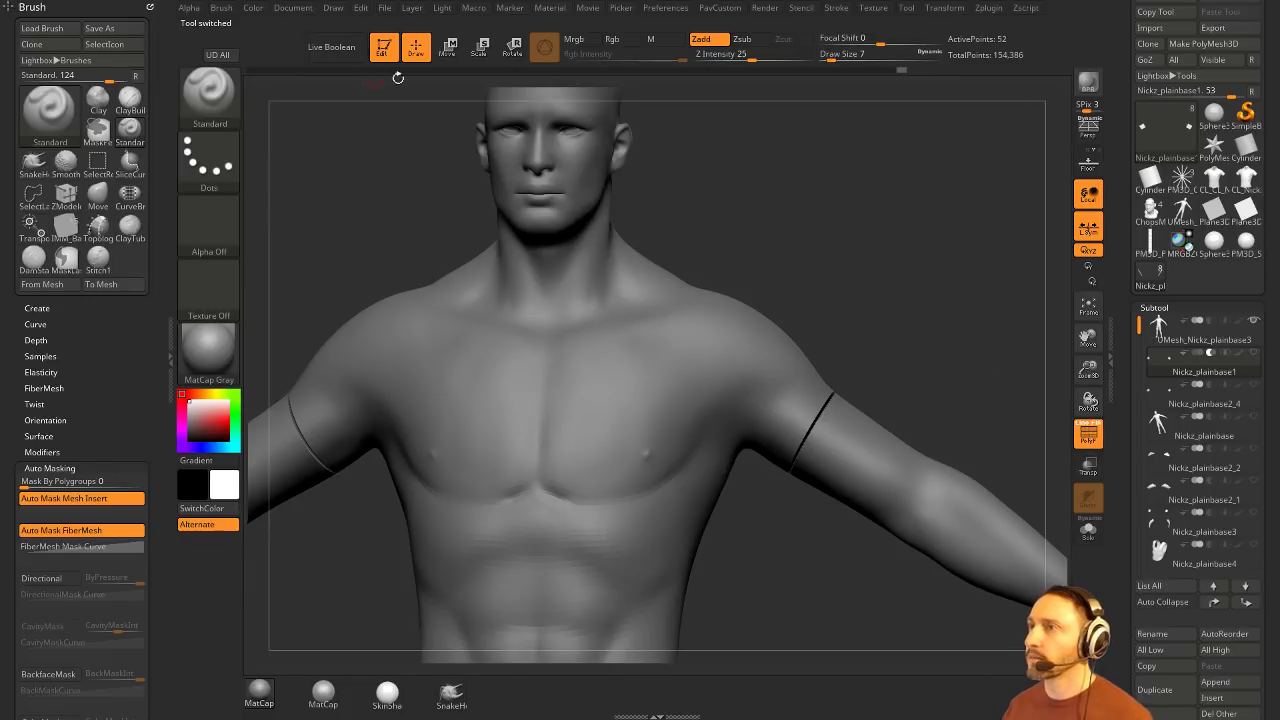
click(1190, 335)
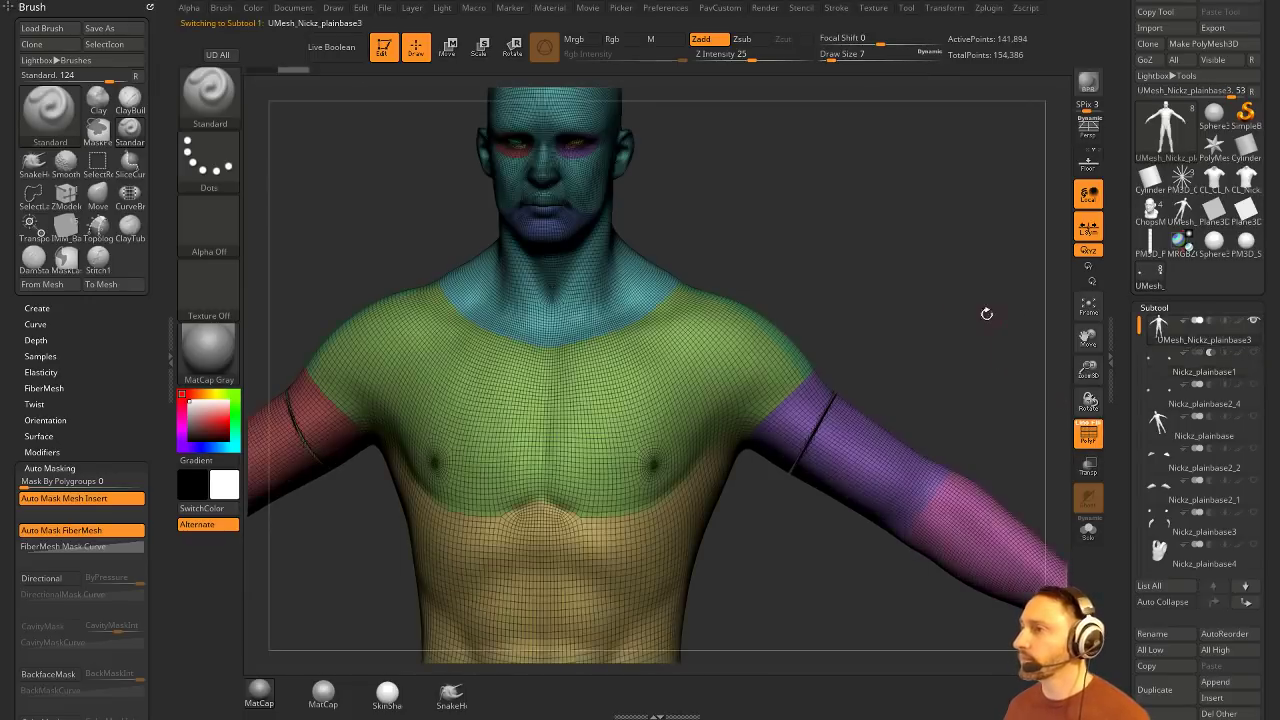
Step: Auto Group the cut body by its separate pieces and isolate the torso piece
key(3)
click(947, 405)
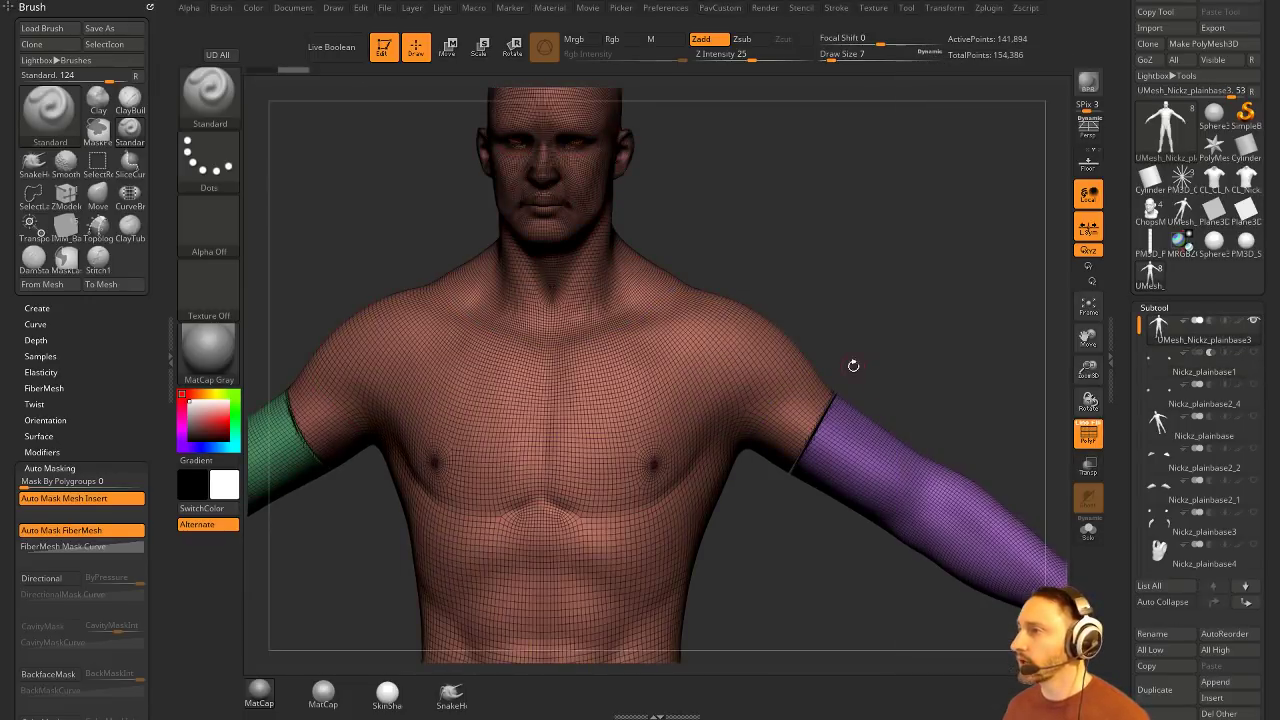
key(f)
ctrl+shift+click(754, 374)
Step: Split the hidden arms off the torso into their own subtool
drag(1035, 320, 971, 329)
key(3)
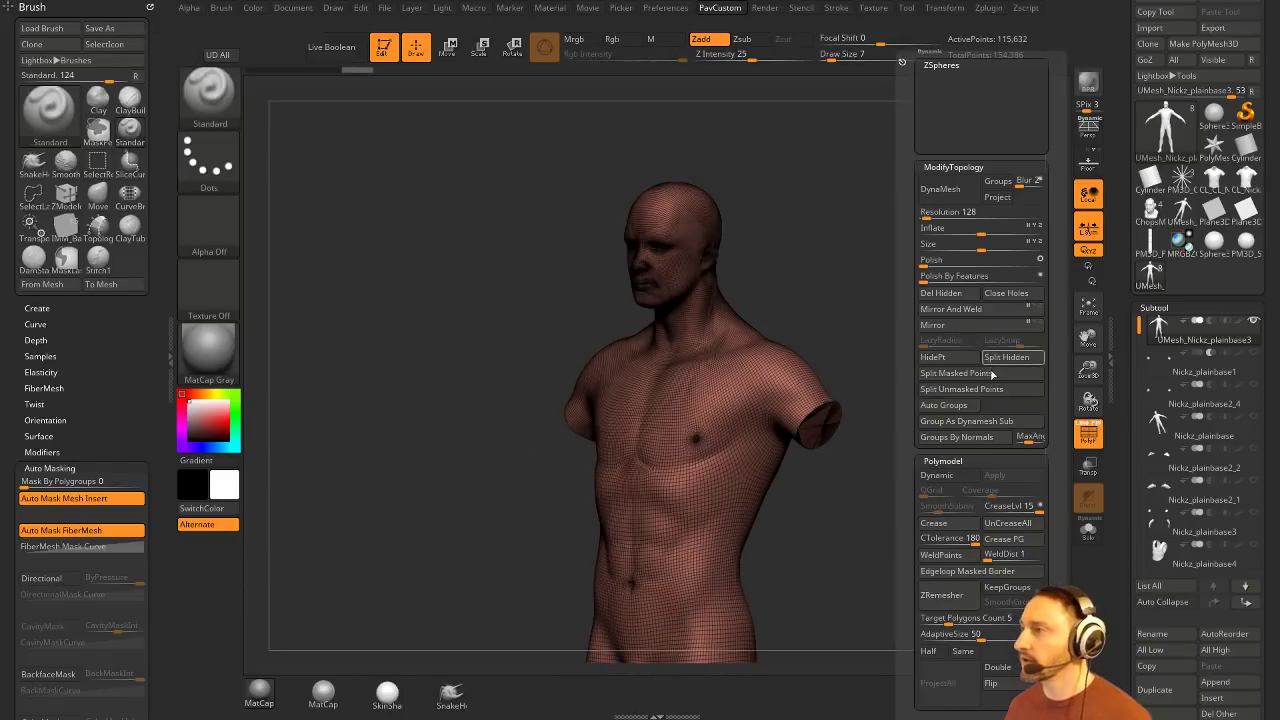
click(978, 347)
alt+drag(877, 306, 962, 338)
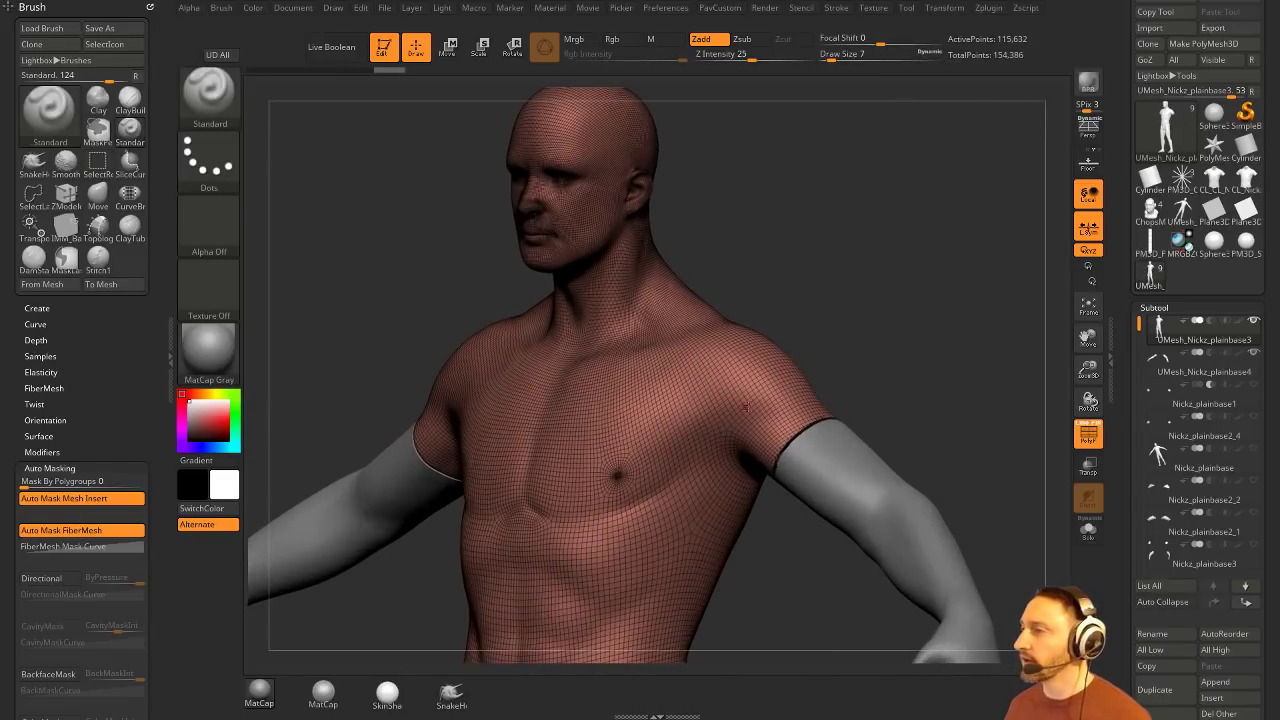
Step: Move the Nickz_plainbase1 cube subtool directly below the torso subtool in the list
click(1208, 407)
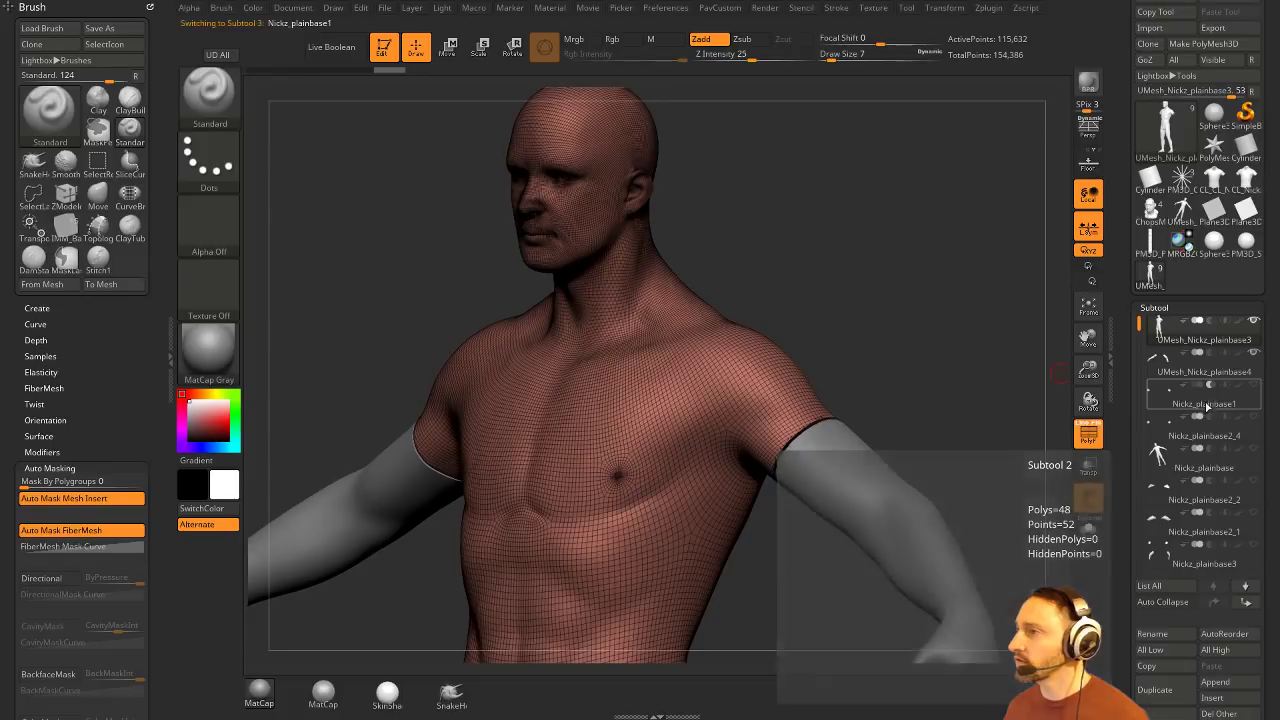
click(1089, 533)
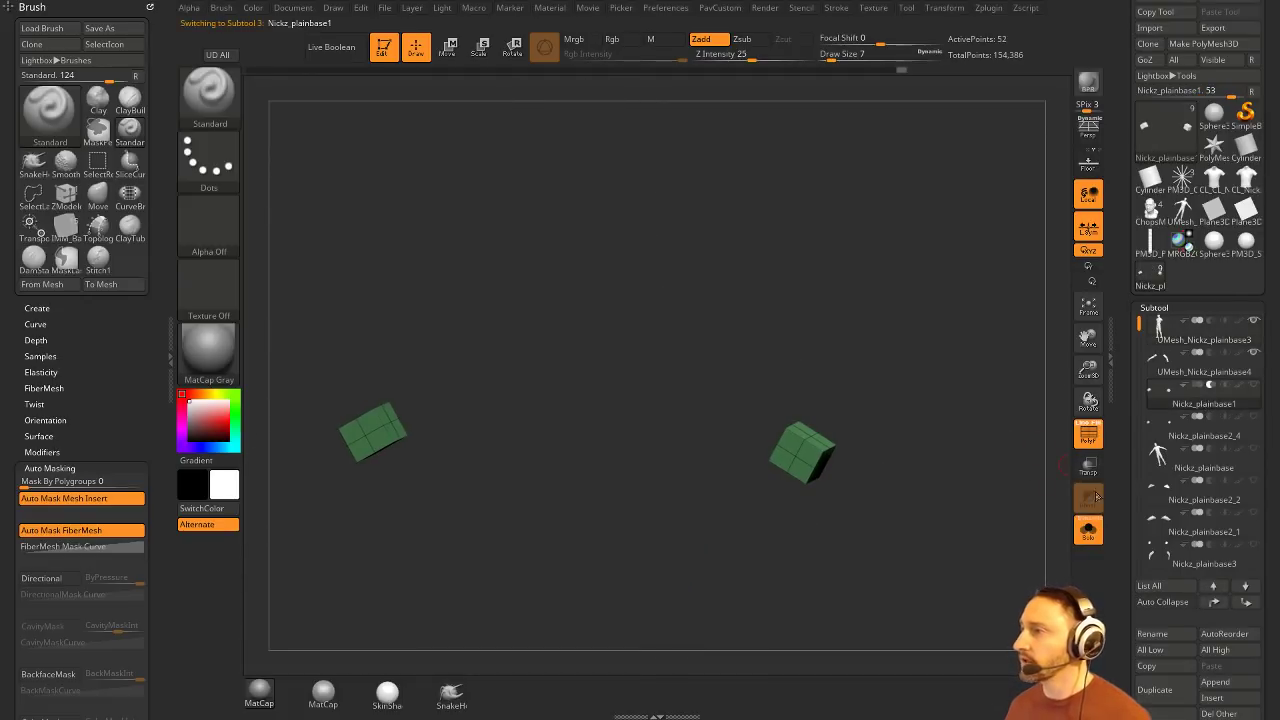
click(1225, 604)
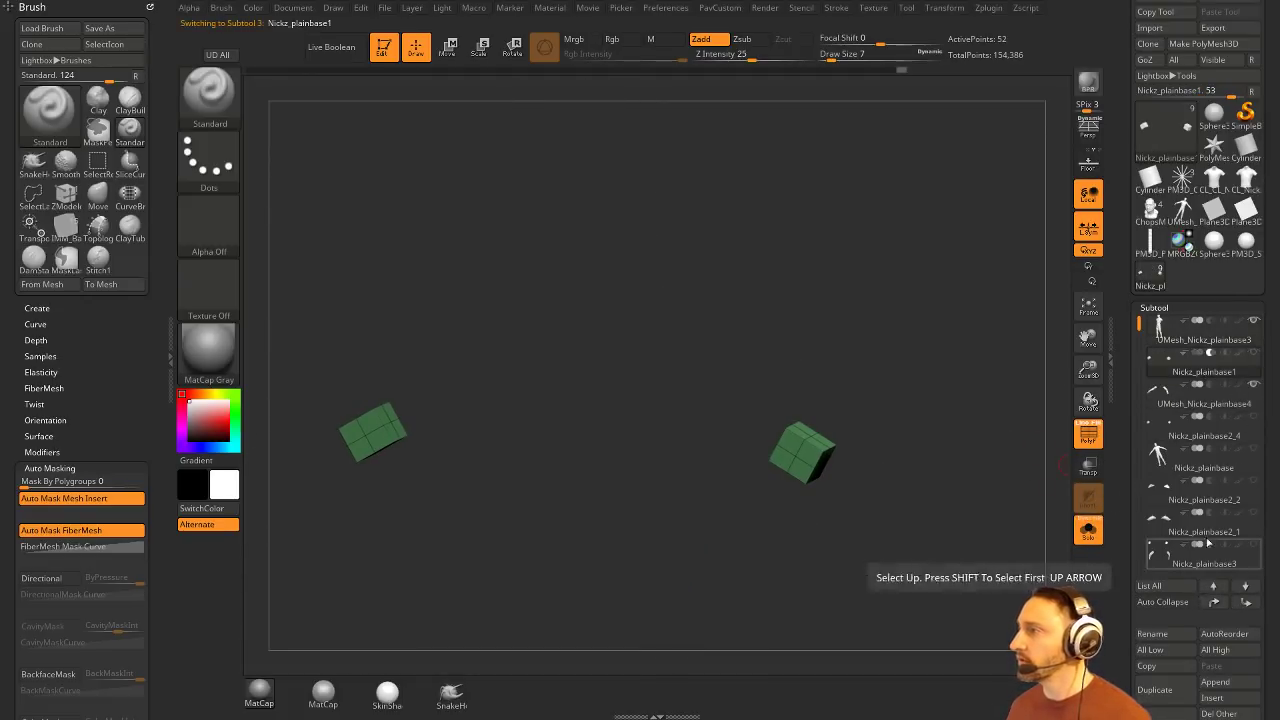
Step: Turn on Live Boolean and show the subtracting cubes with the arms hidden to preview the torso sockets
drag(974, 297, 966, 301)
key(ctrl+b)
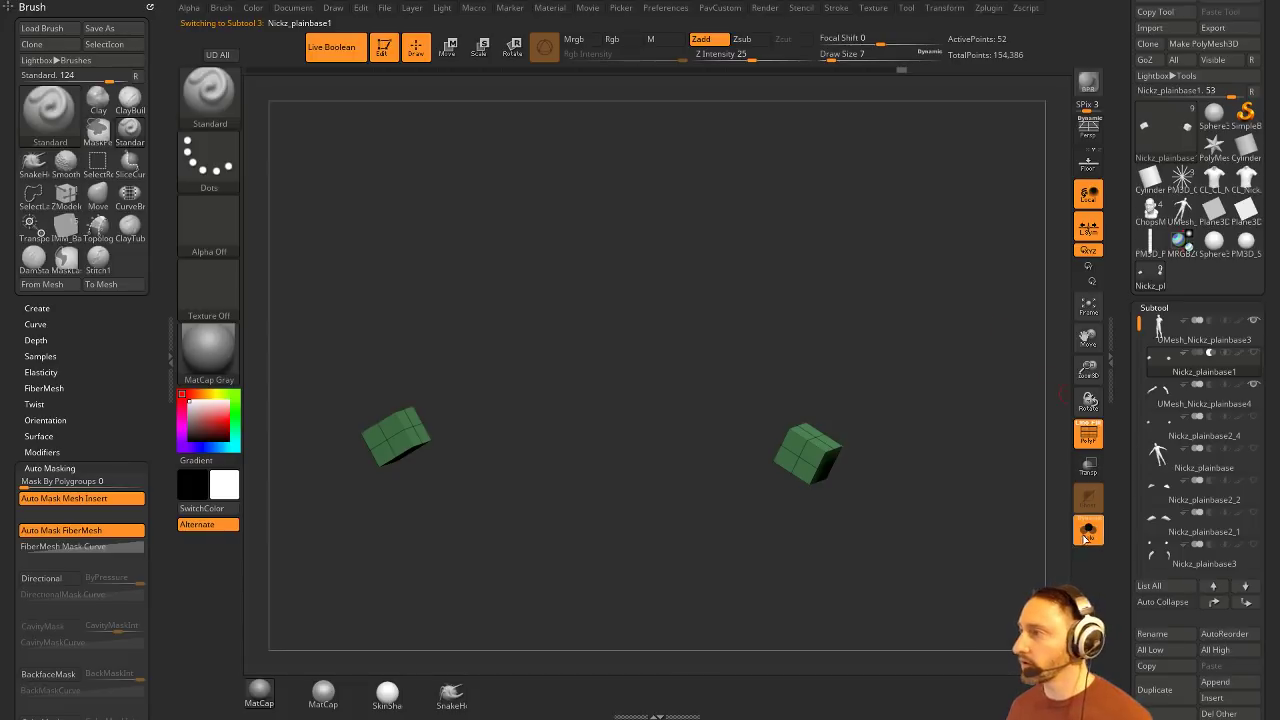
click(1085, 539)
drag(966, 368, 825, 415)
click(1253, 353)
click(1254, 385)
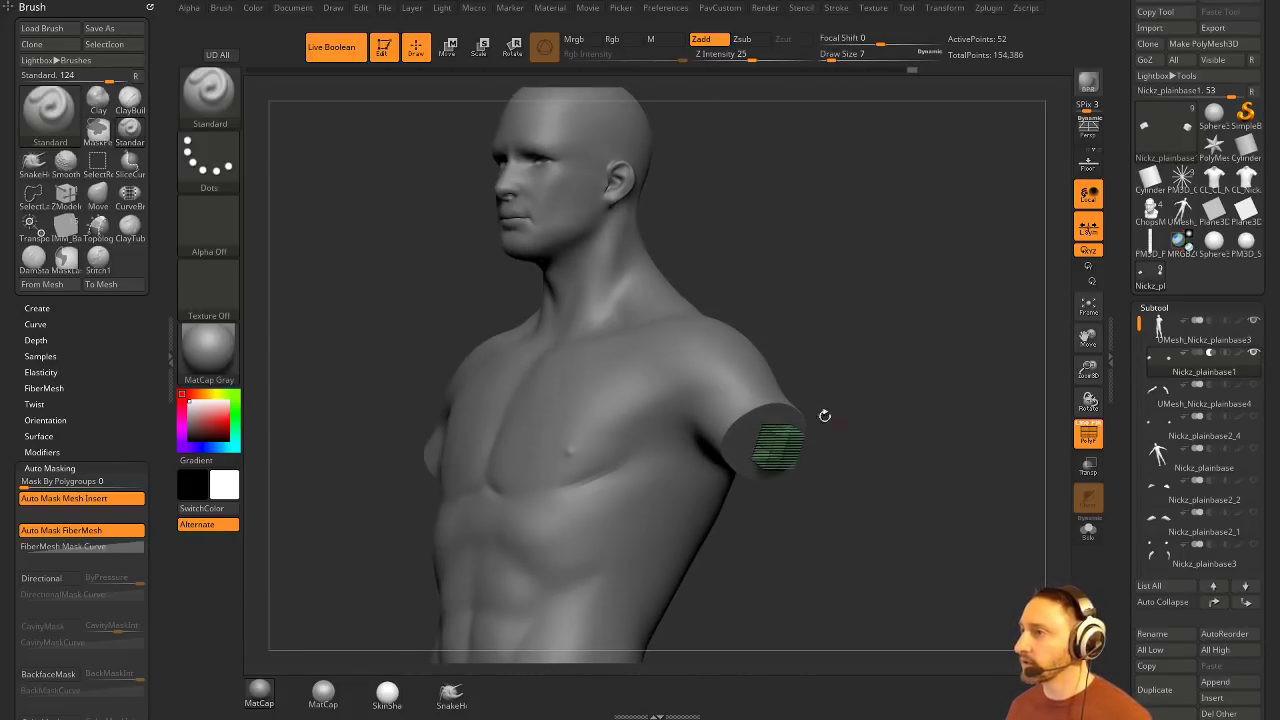
Step: Set the torso and arms subtools as Start groups and show the Nickz_plainbase2_4 connector cubes with both
click(1188, 403)
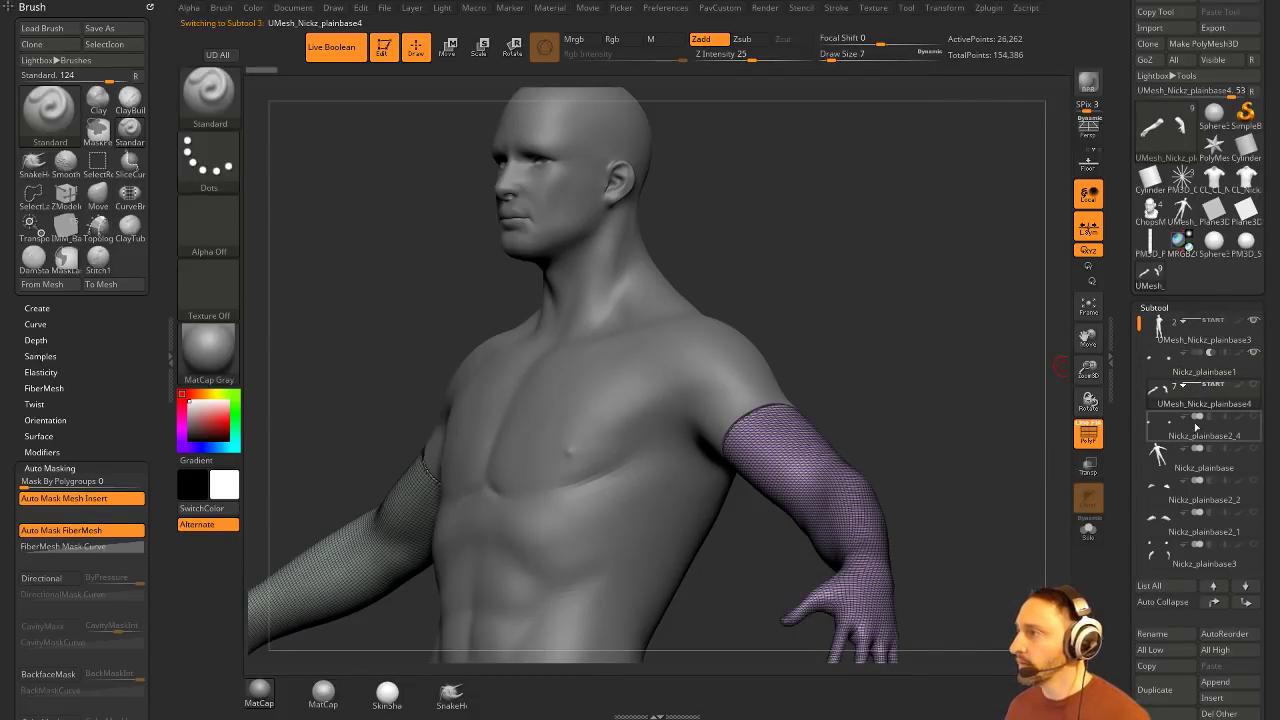
drag(995, 409, 1104, 494)
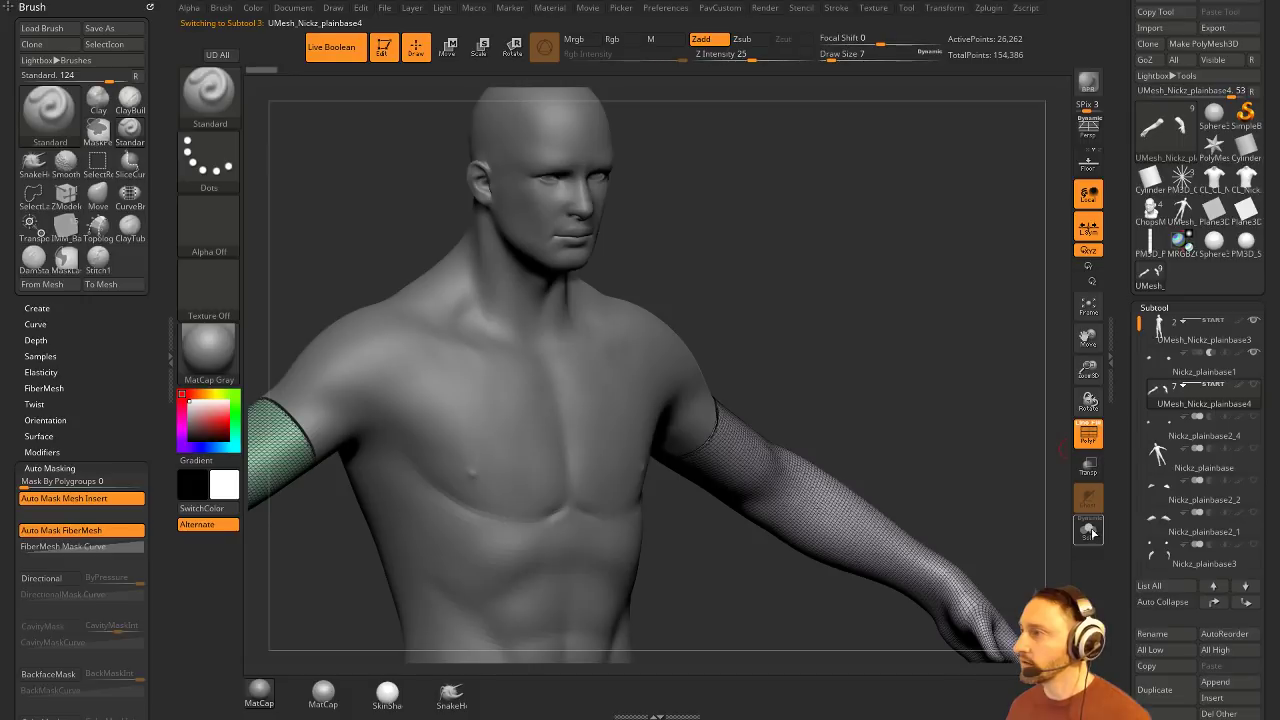
click(1253, 353)
click(1253, 321)
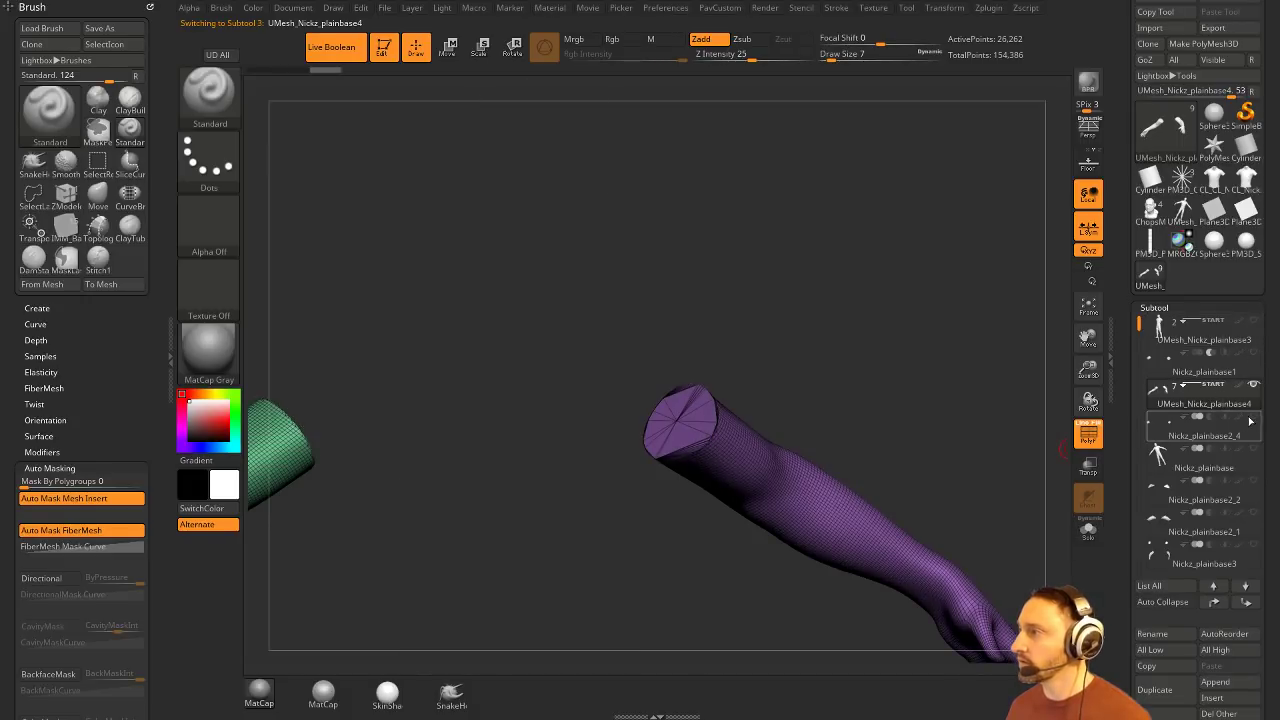
click(1253, 417)
drag(952, 372, 969, 346)
click(1253, 321)
Step: Make a Boolean mesh from the visible subtools and switch to the resulting torso and arms tool
drag(1131, 372, 1131, 322)
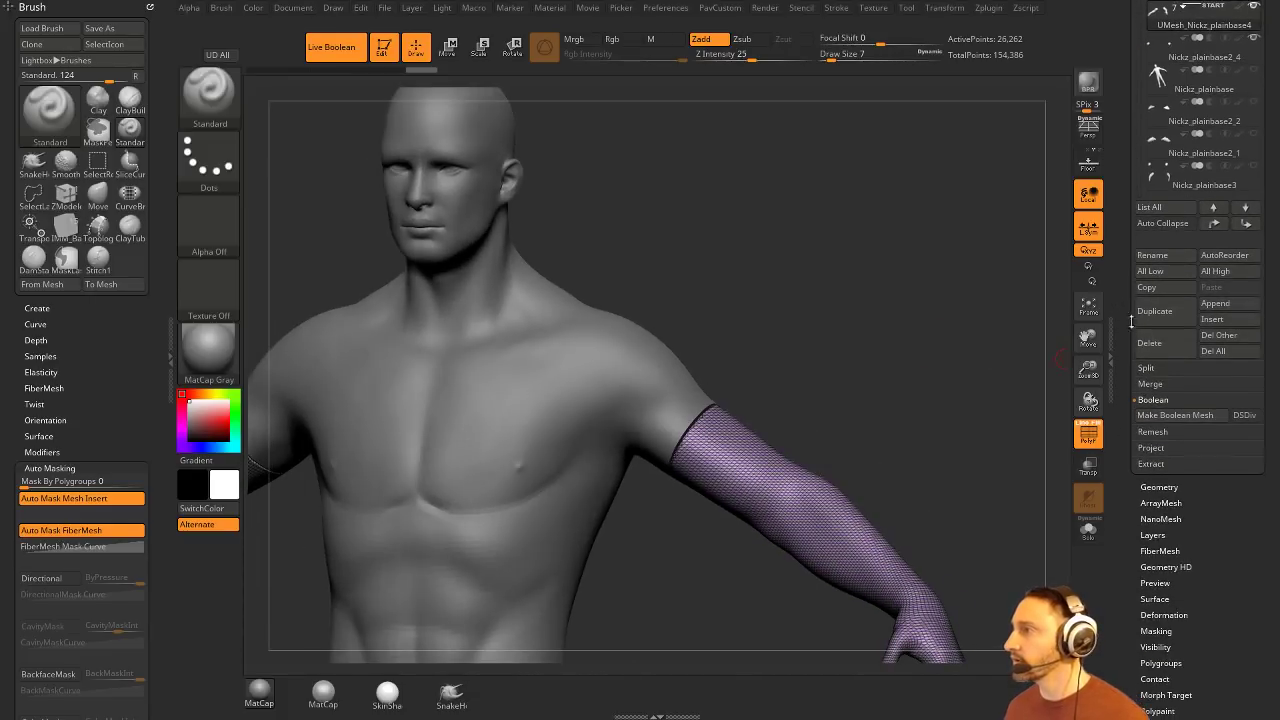
click(1212, 416)
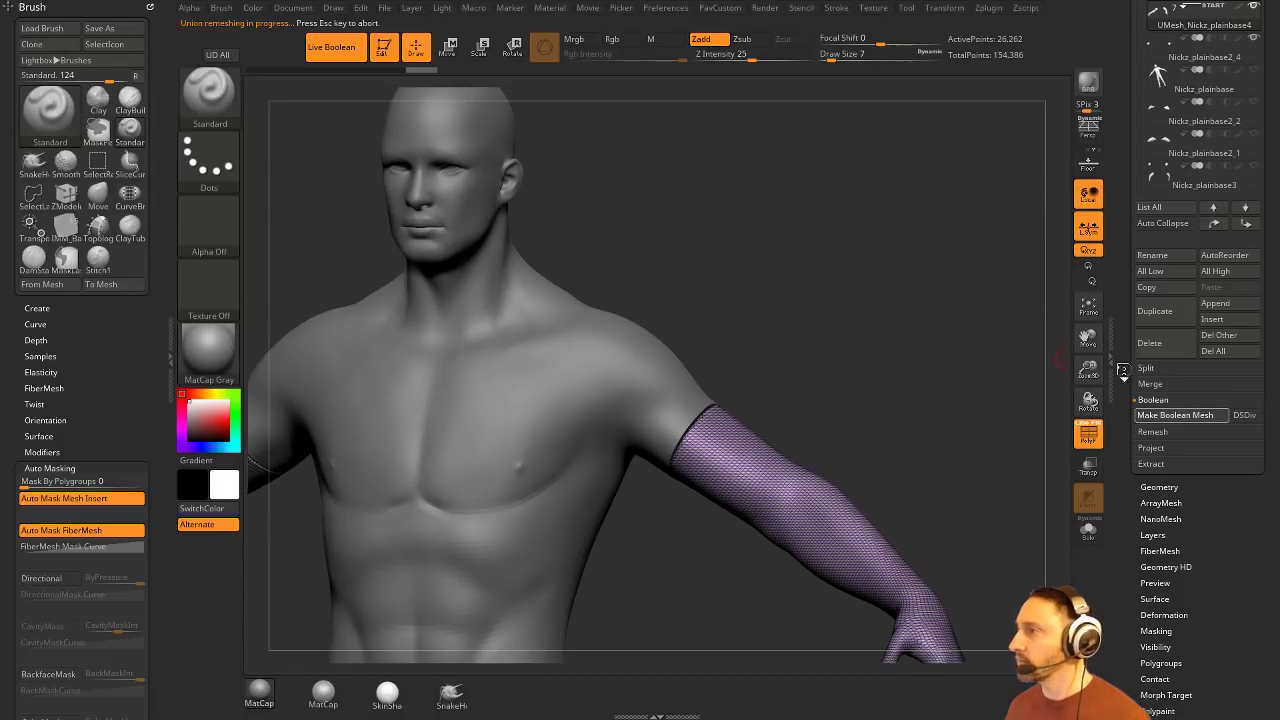
scroll(1124, 362, up, 5)
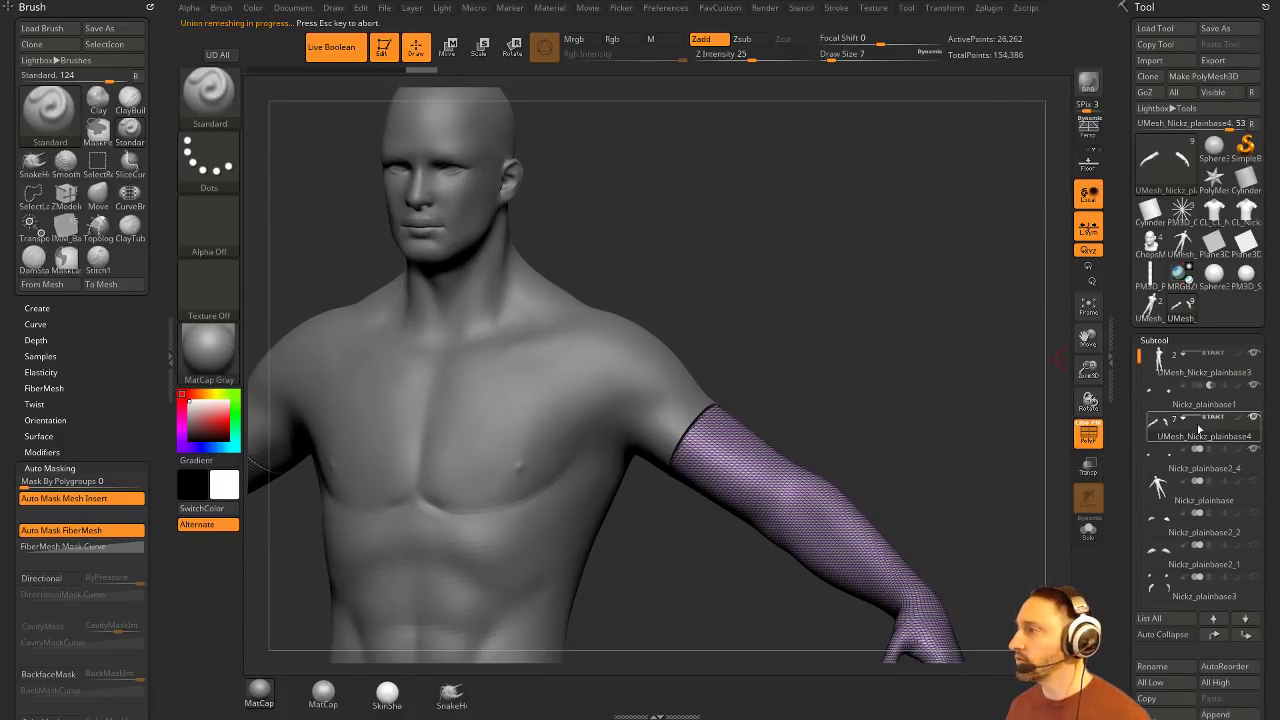
click(1151, 311)
alt+drag(948, 386, 1014, 333)
drag(1014, 333, 997, 366)
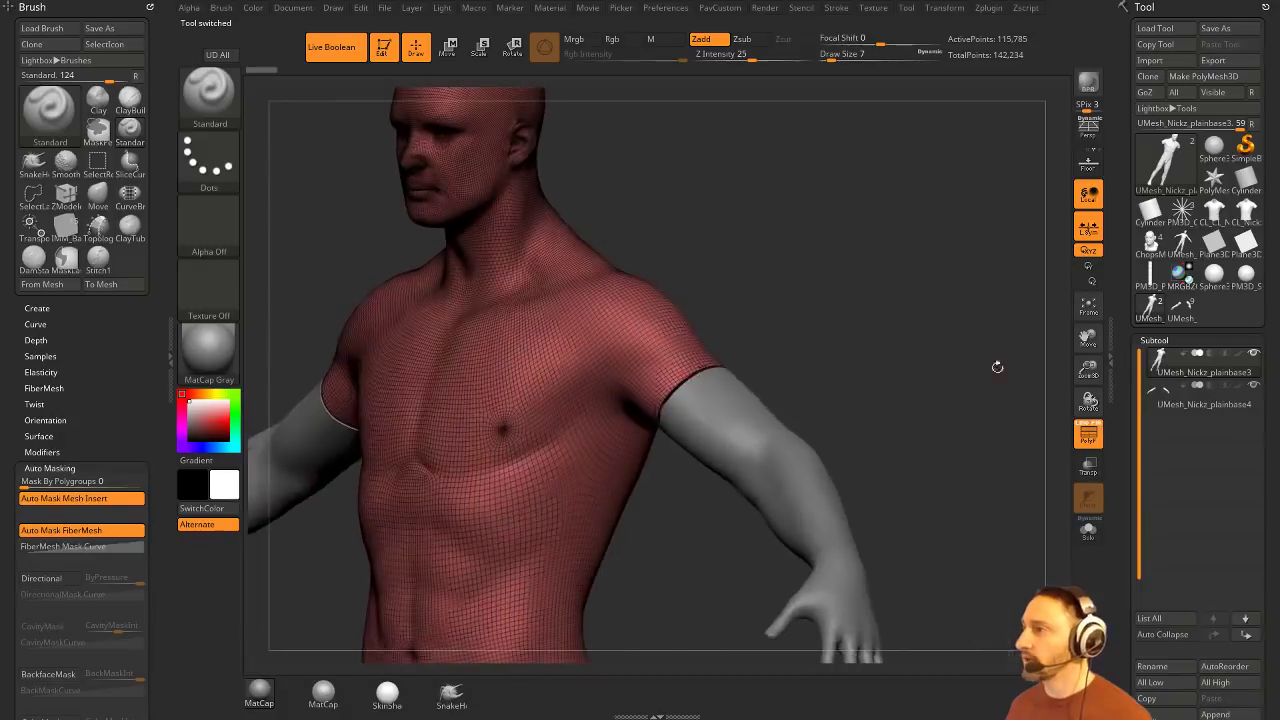
Step: Isolate the torso and arms subtools in turn to inspect the arm sockets and cube pegs
click(1088, 530)
drag(1012, 496, 689, 338)
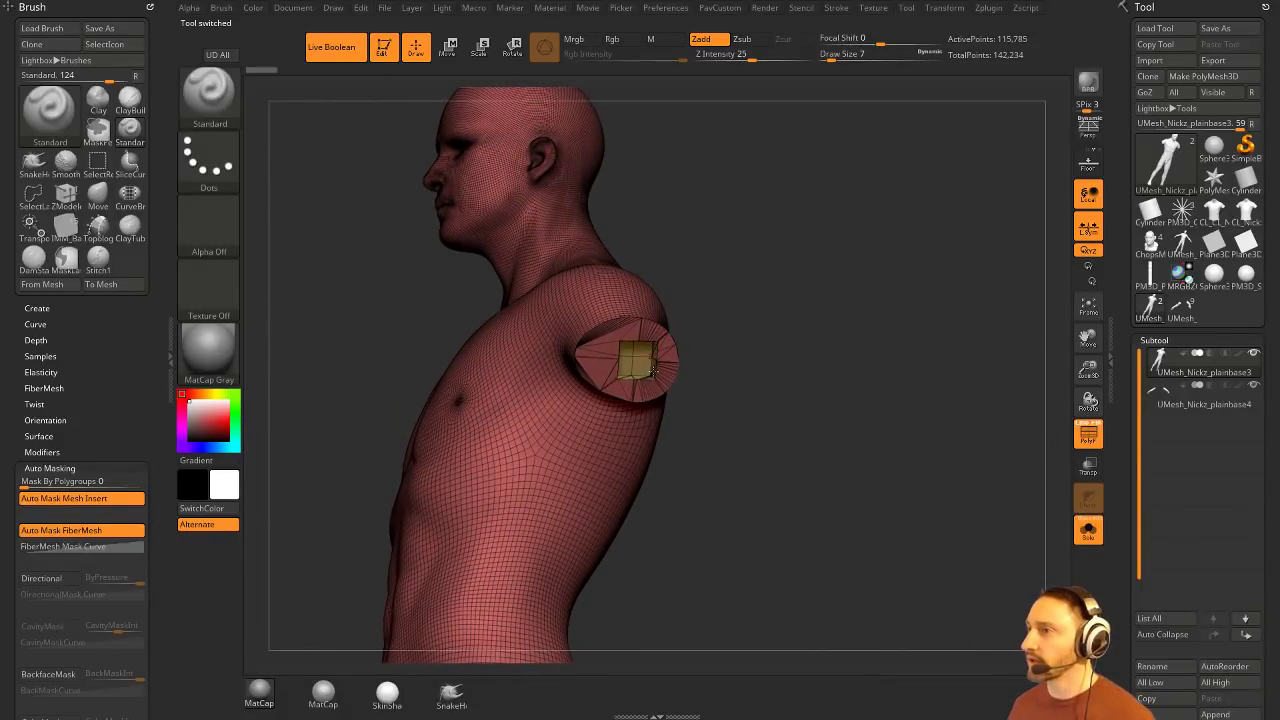
drag(958, 486, 1225, 425)
click(1191, 397)
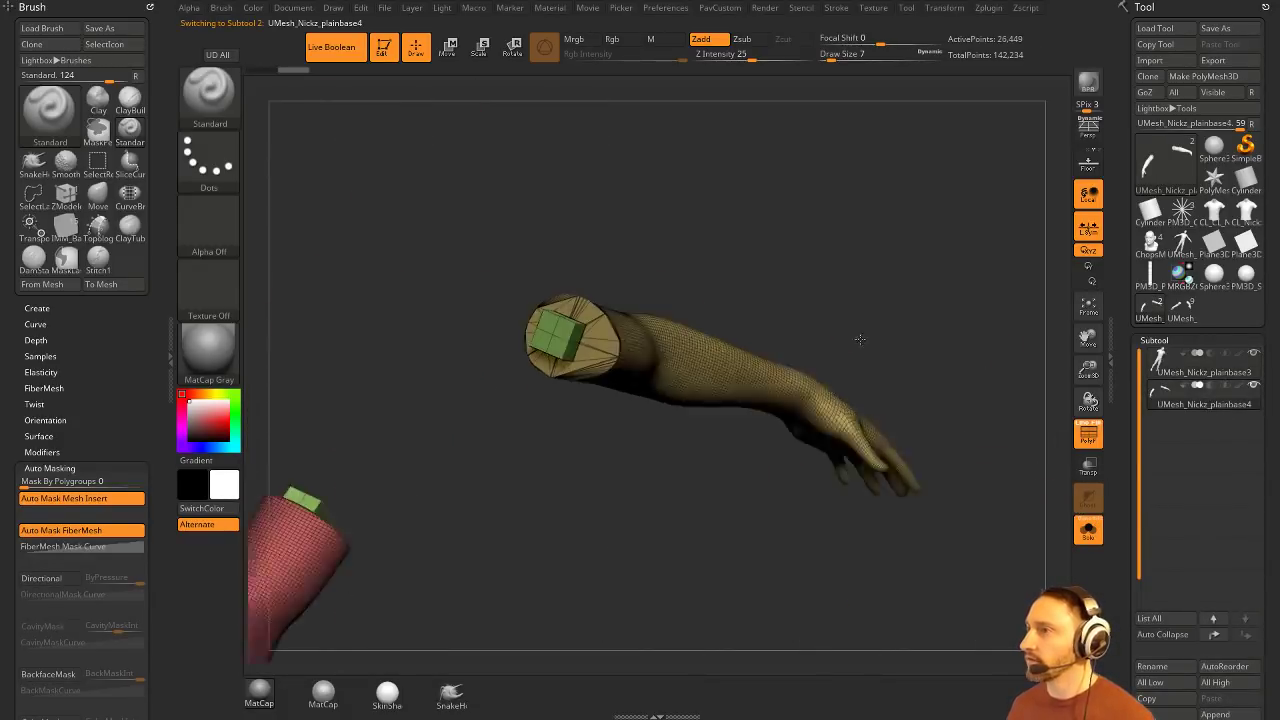
drag(966, 331, 1017, 385)
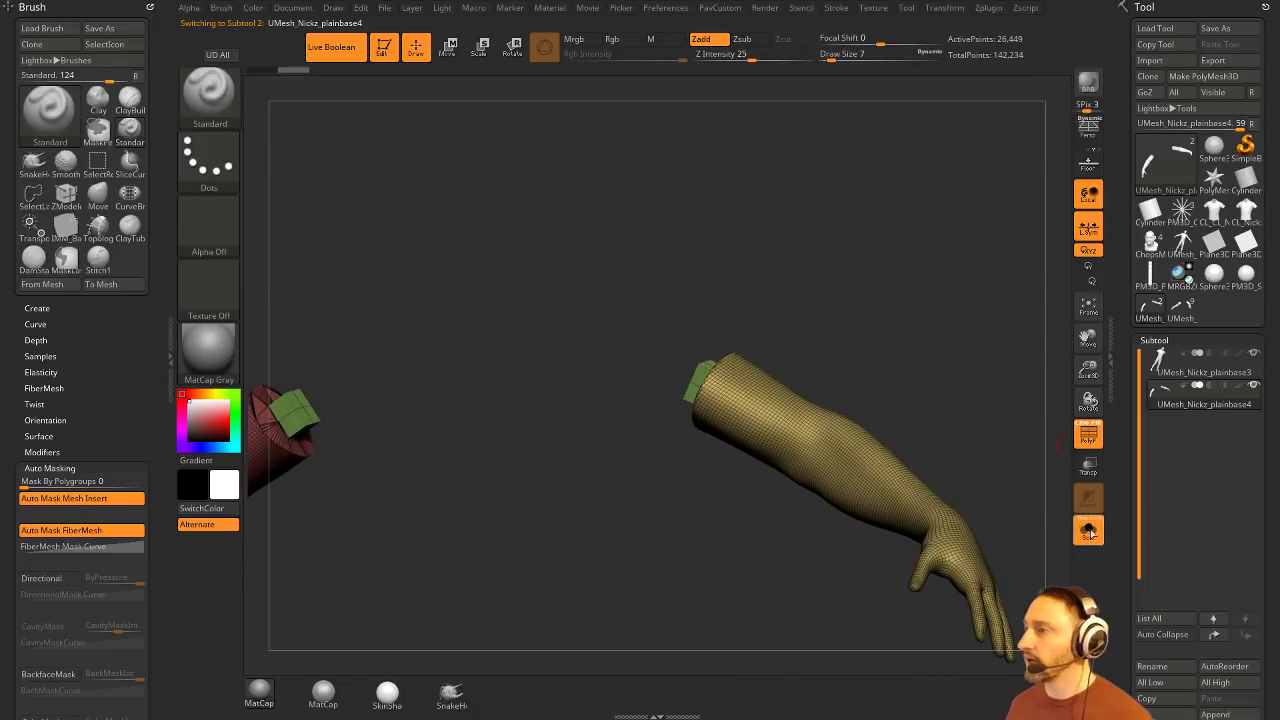
click(1088, 531)
Step: Try moving the arms away from the torso with the gizmo, undo the moves, and return to Draw mode
drag(1014, 430, 985, 345)
key(w)
alt+click(764, 415)
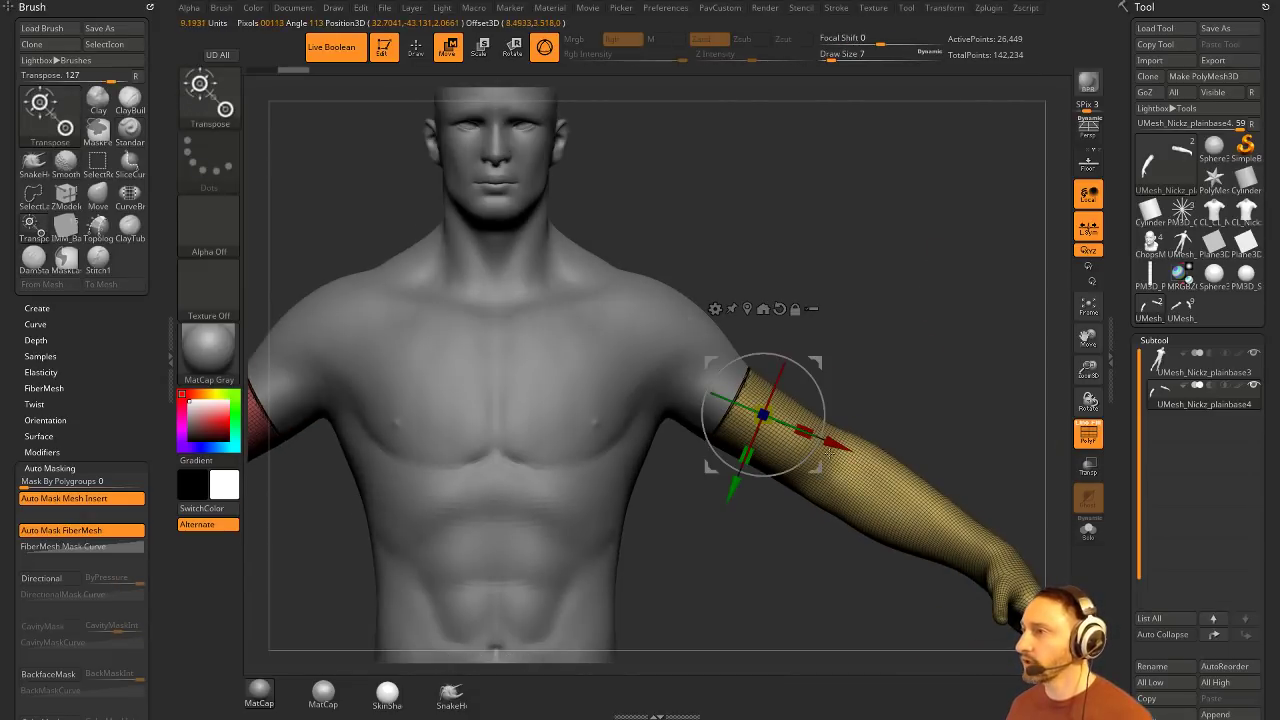
drag(819, 362, 885, 366)
key(ctrl+z)
key(ctrl+z)
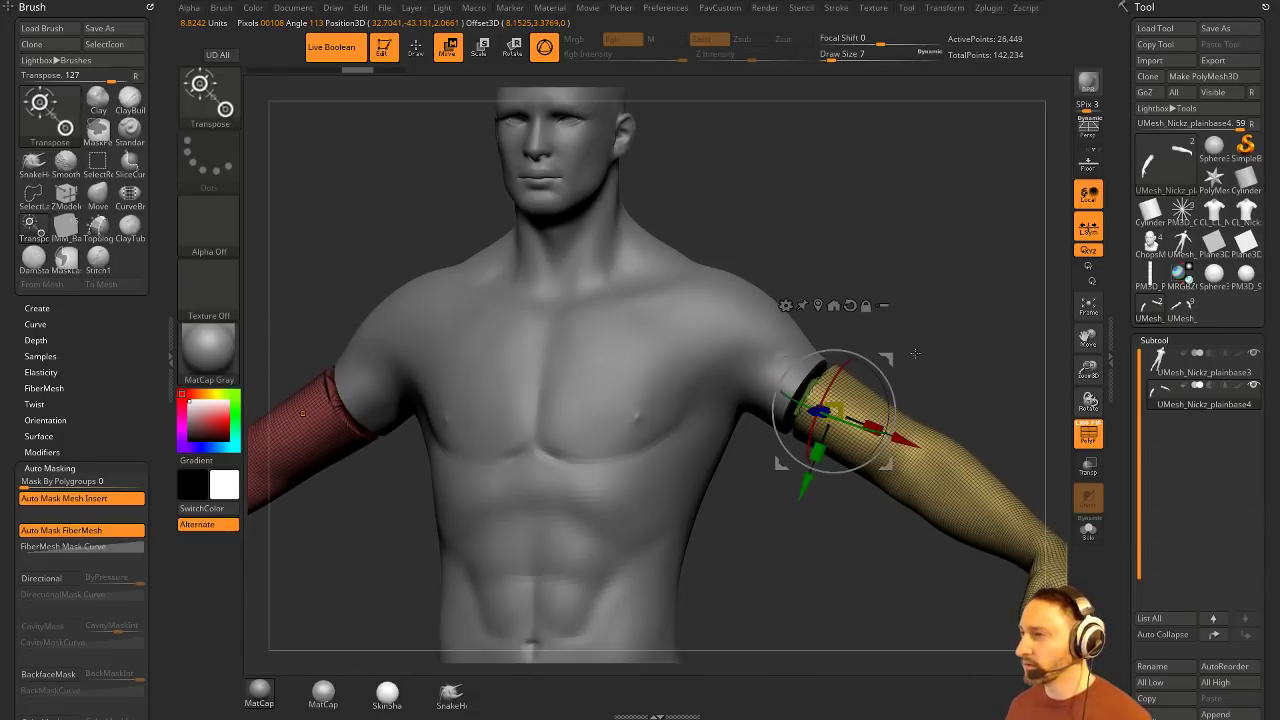
ctrl+right_drag(905, 370, 938, 332)
drag(938, 332, 913, 321)
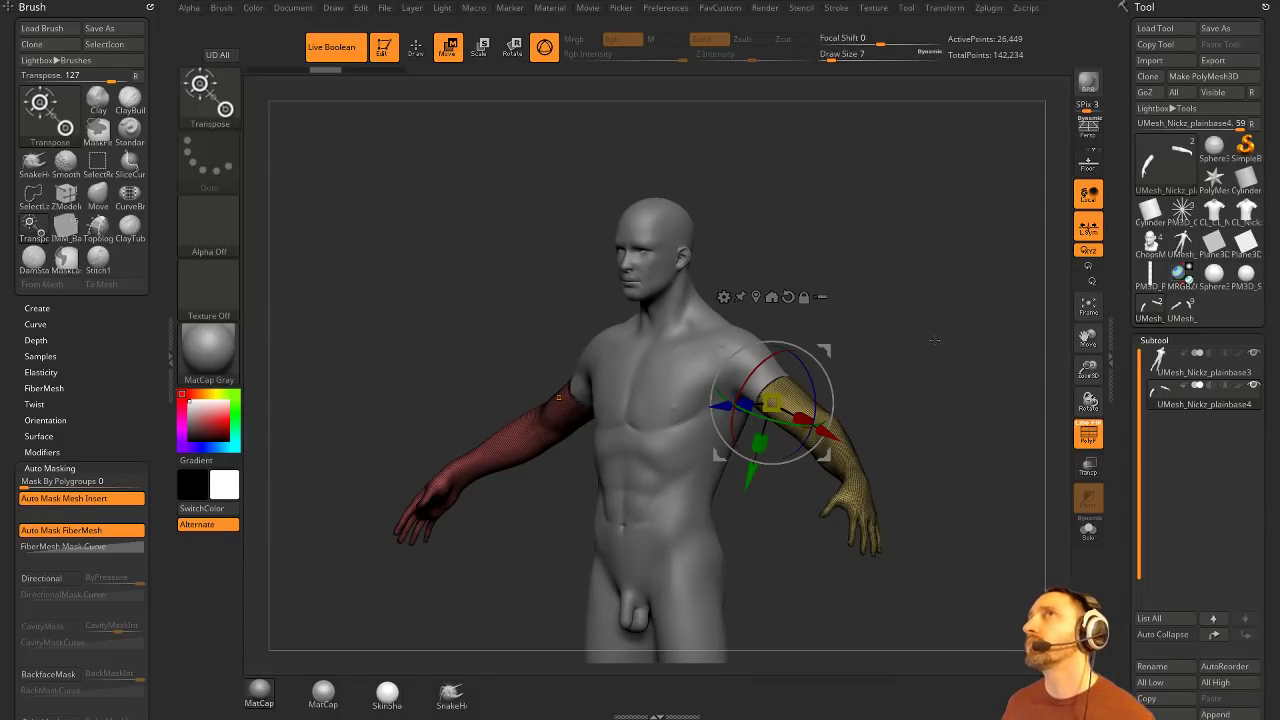
alt+right_drag(935, 340, 905, 385)
key(q)
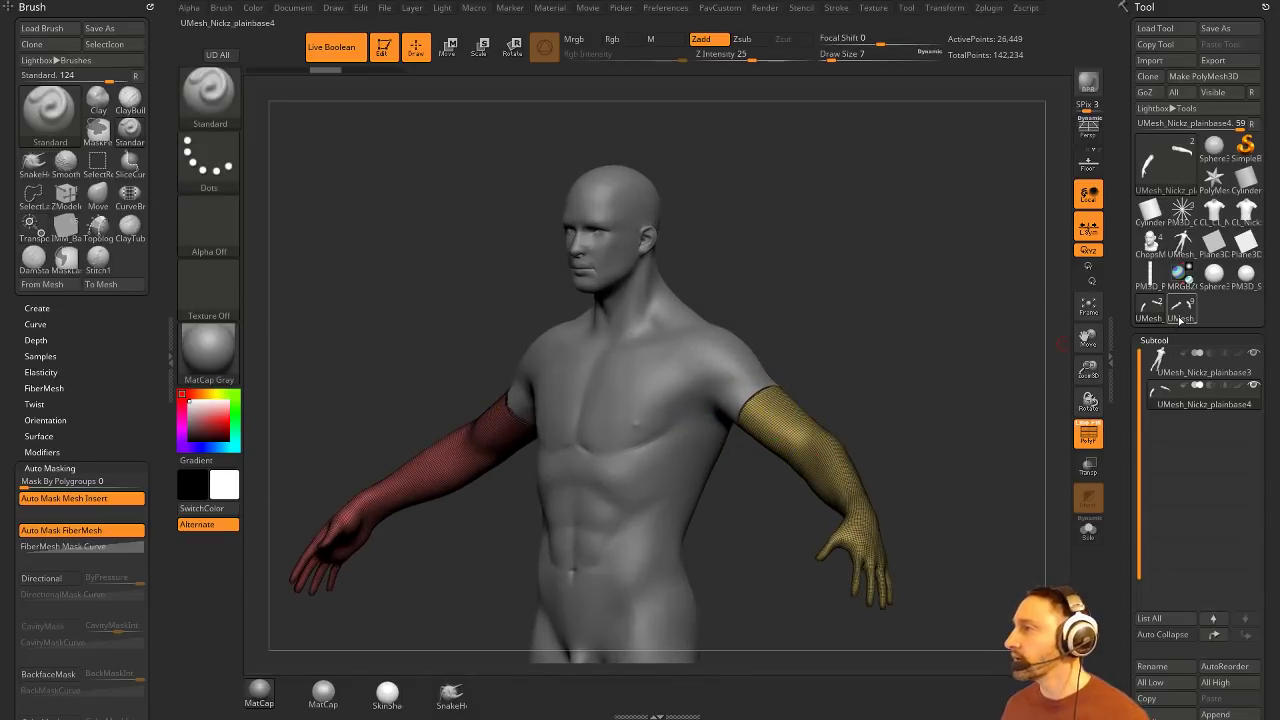
ctrl+right_drag(945, 345, 935, 370)
right_drag(935, 370, 988, 368)
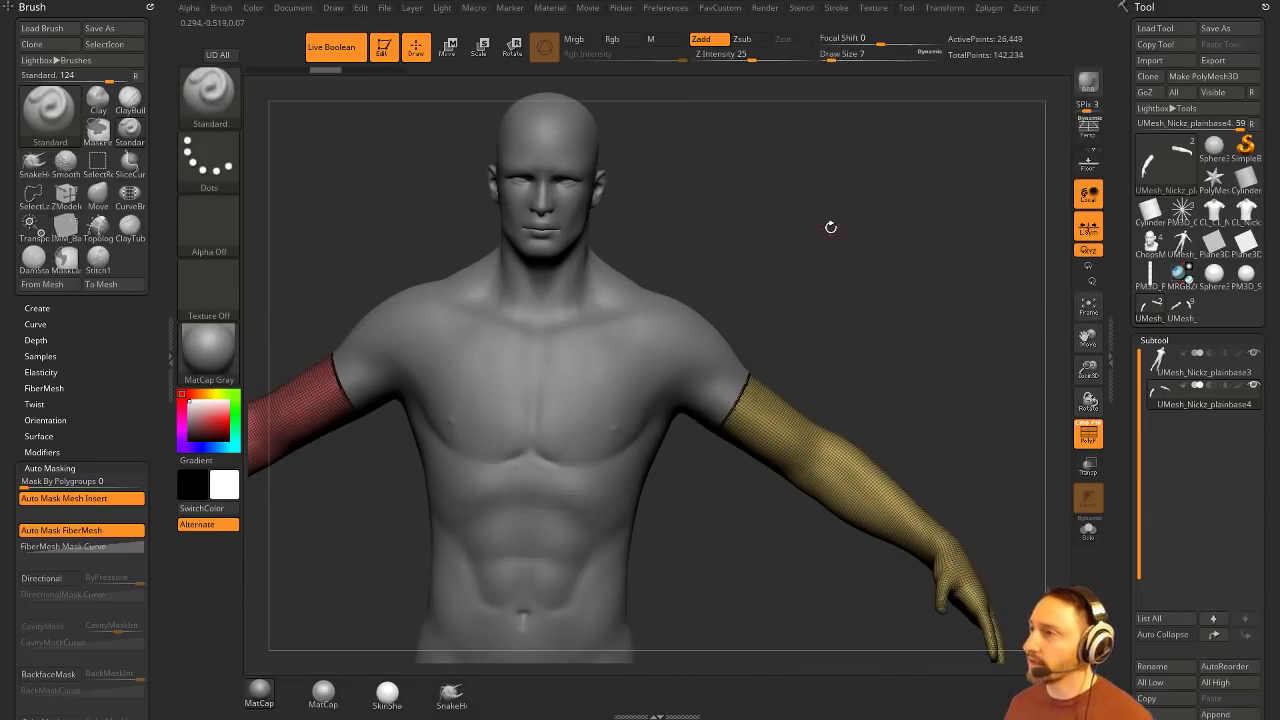
drag(841, 344, 798, 350)
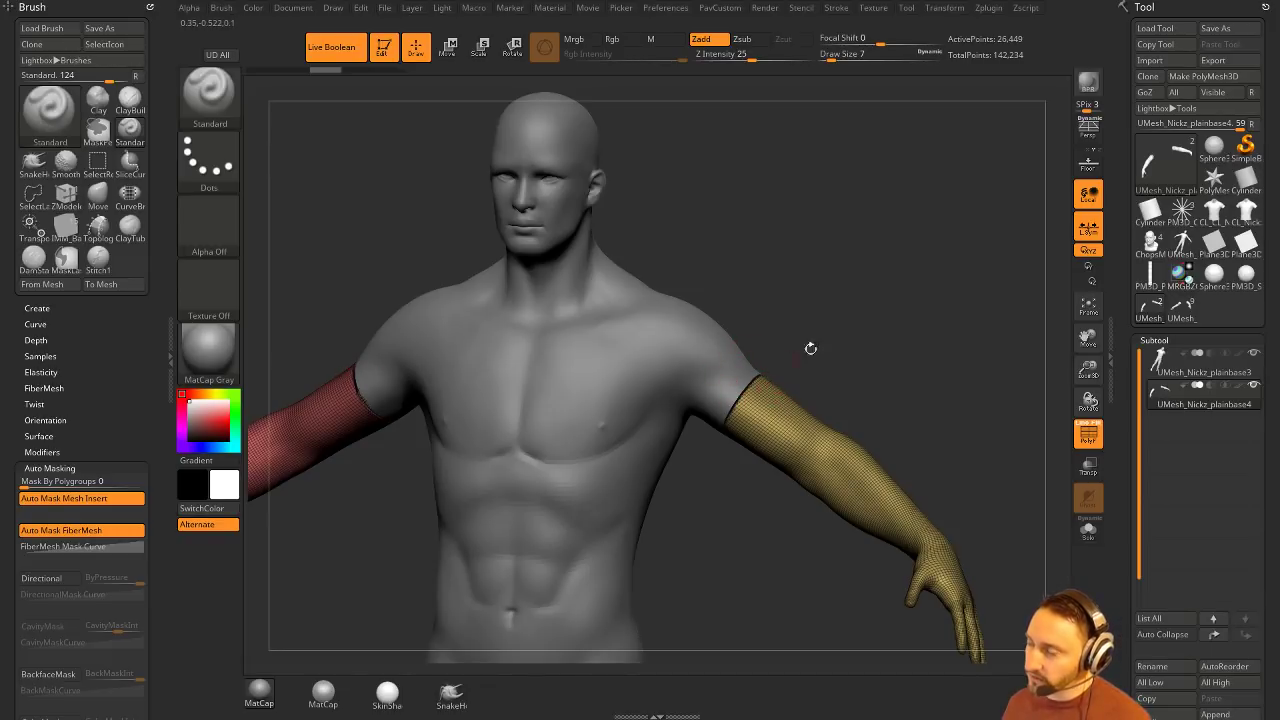
drag(811, 348, 704, 345)
drag(868, 364, 679, 269)
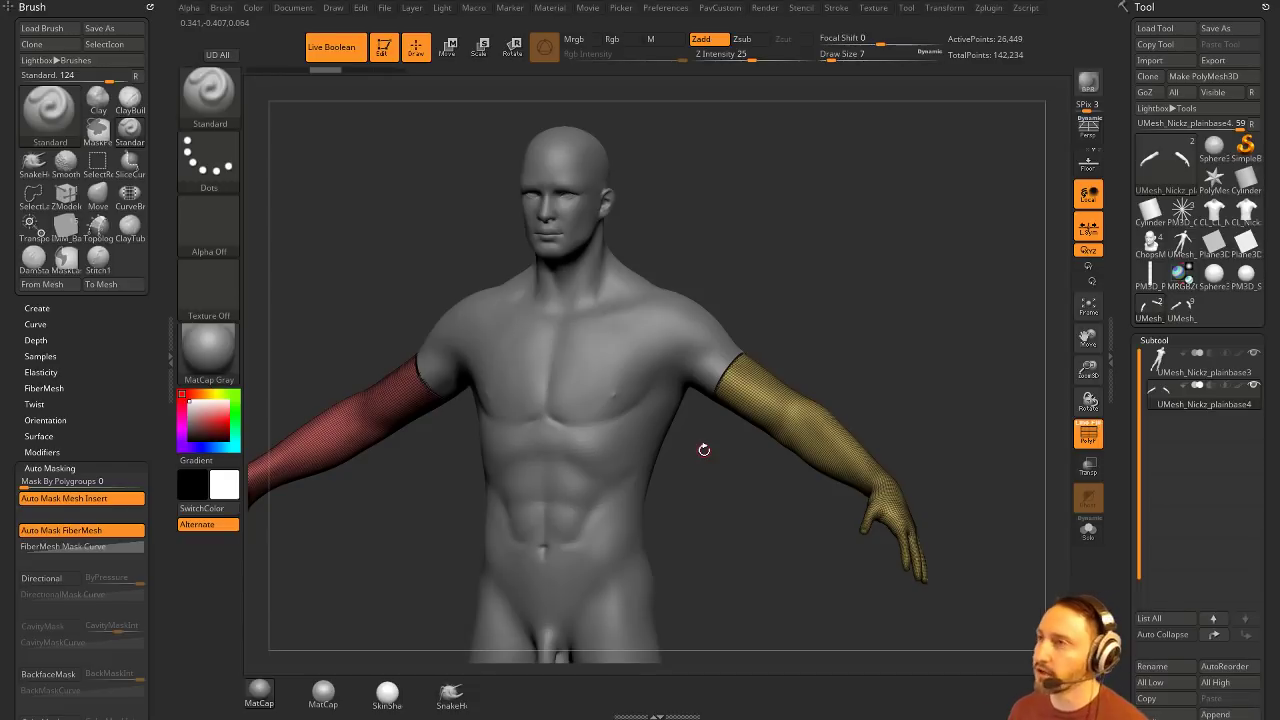
drag(694, 134, 684, 132)
Step: Turn off Live Boolean, leave Edit mode, and clear the Boolean result from the canvas
click(335, 47)
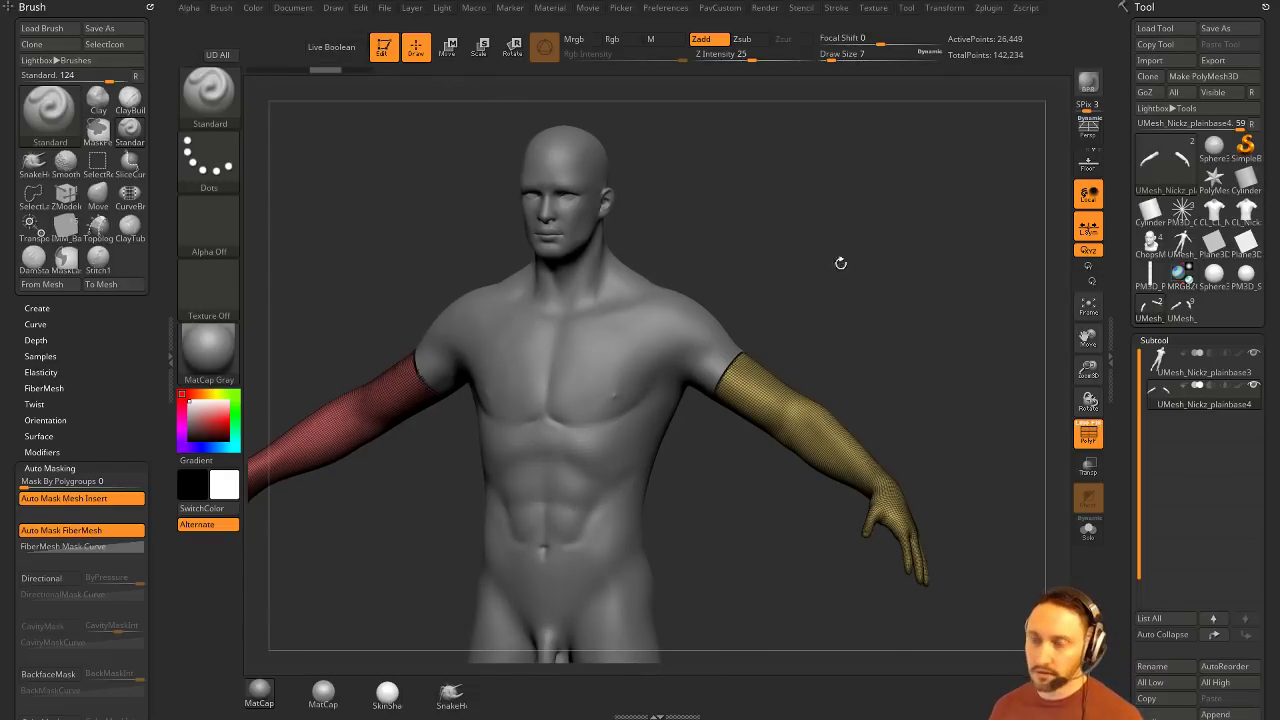
drag(715, 195, 673, 221)
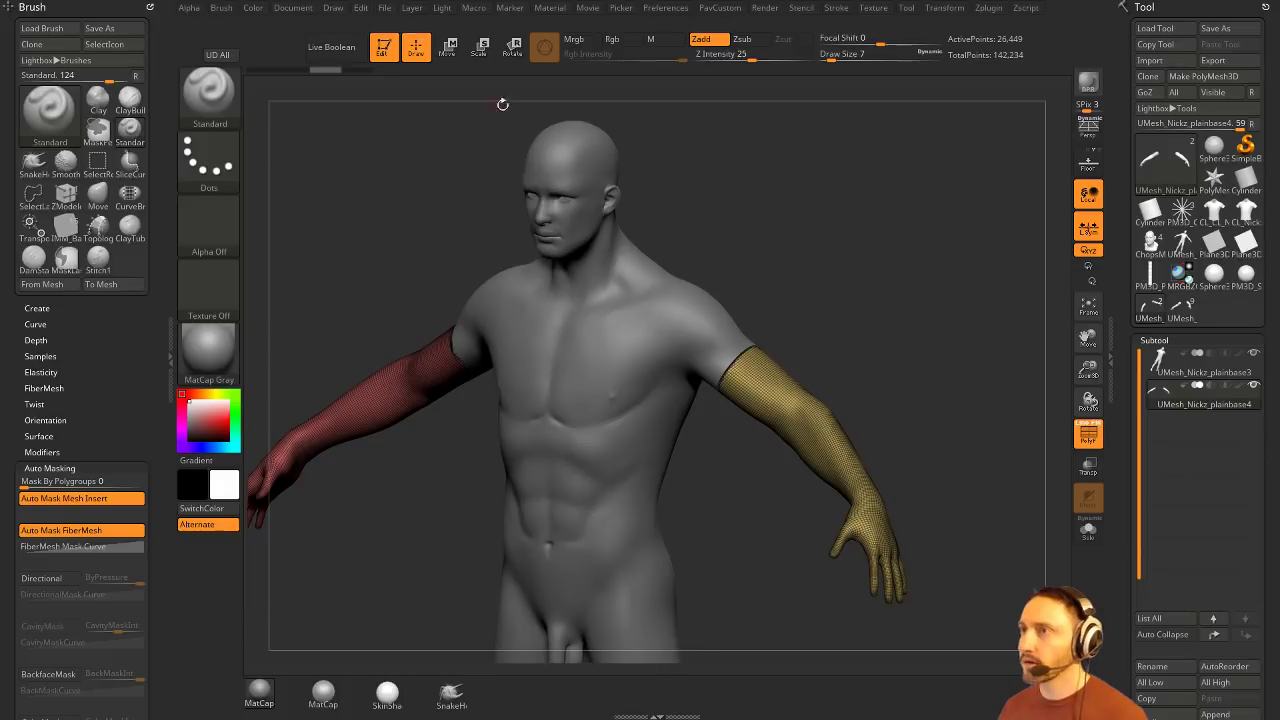
click(385, 48)
key(ctrl+n)
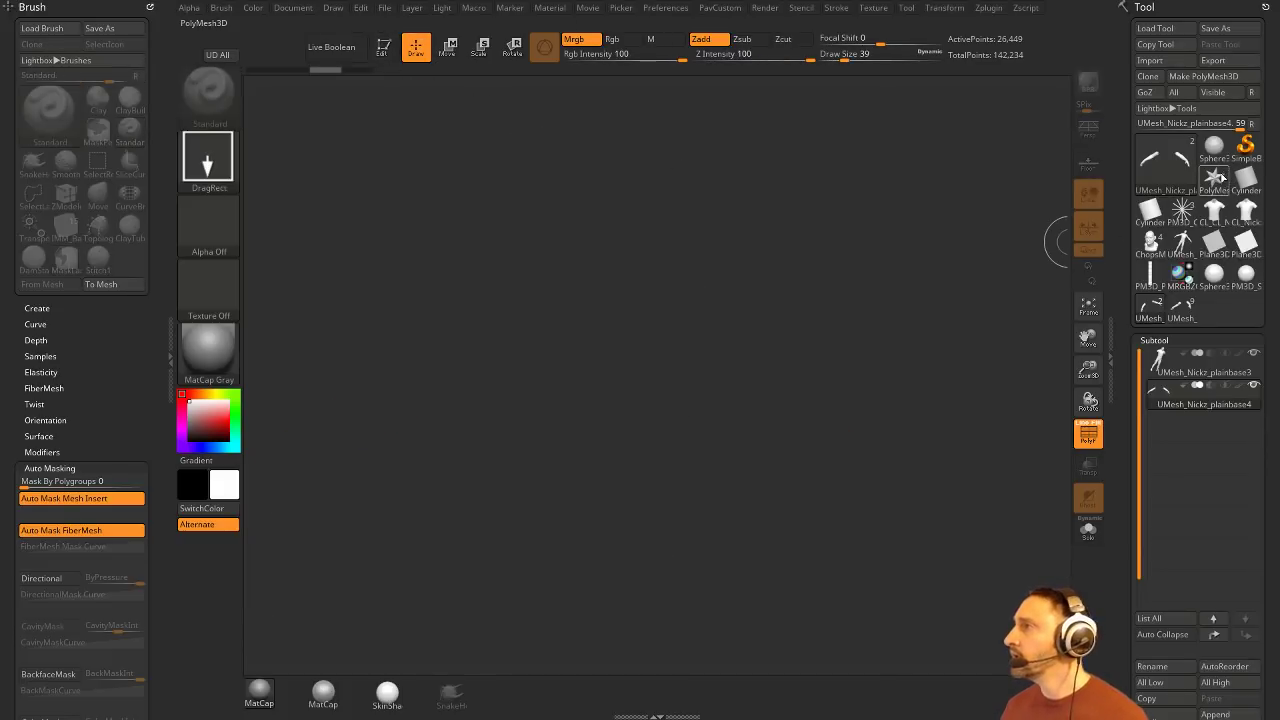
Step: Draw a Plane3D on the canvas in Edit mode and convert it to a PolyMesh3D
click(1213, 146)
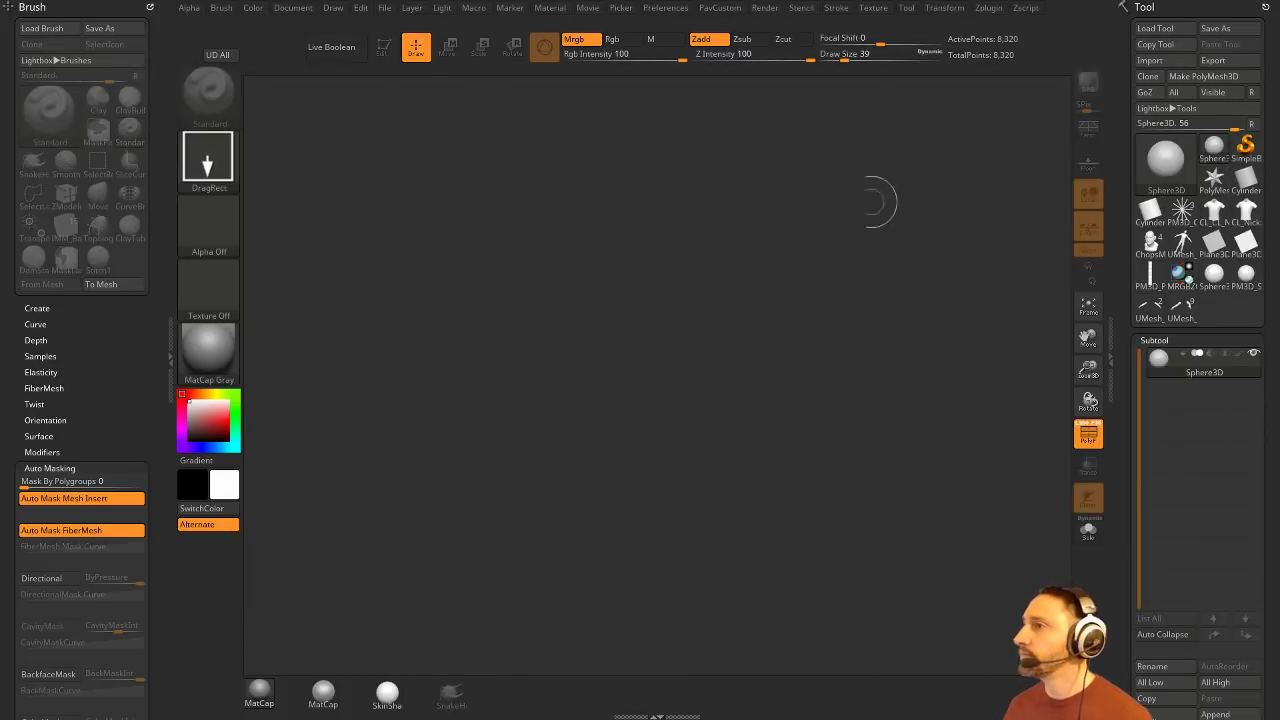
click(1165, 158)
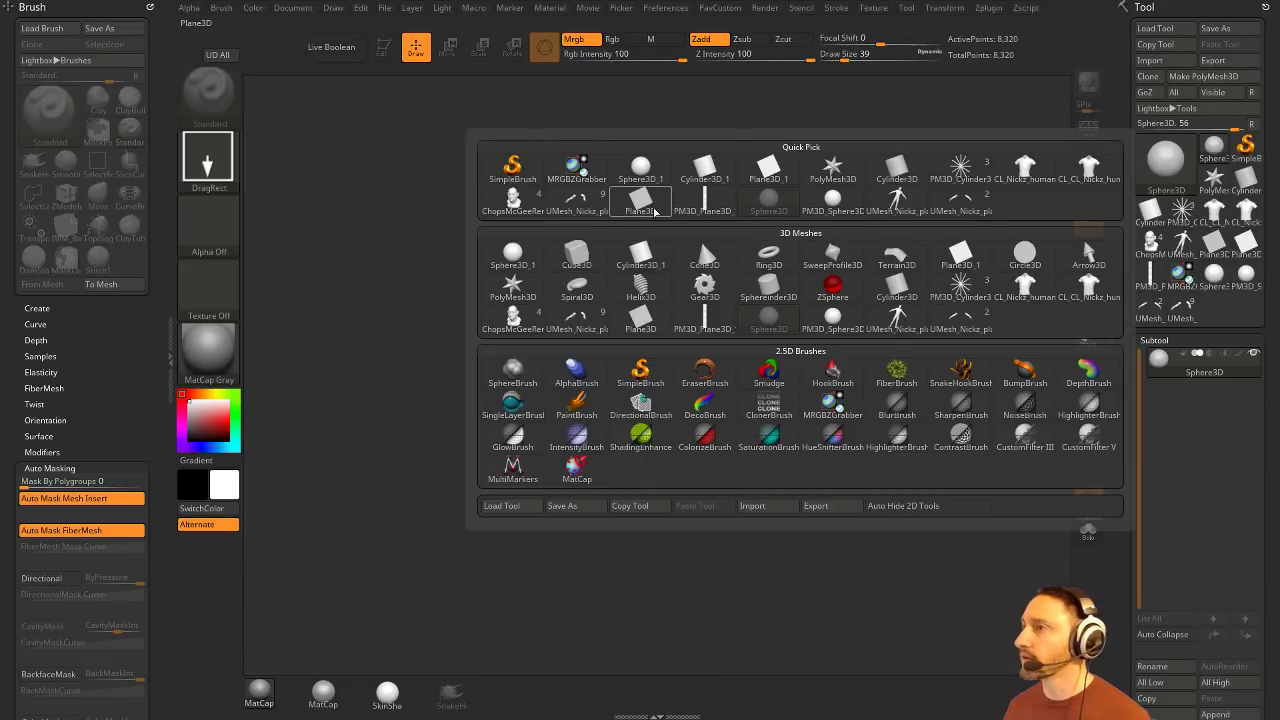
click(646, 206)
drag(601, 394, 616, 488)
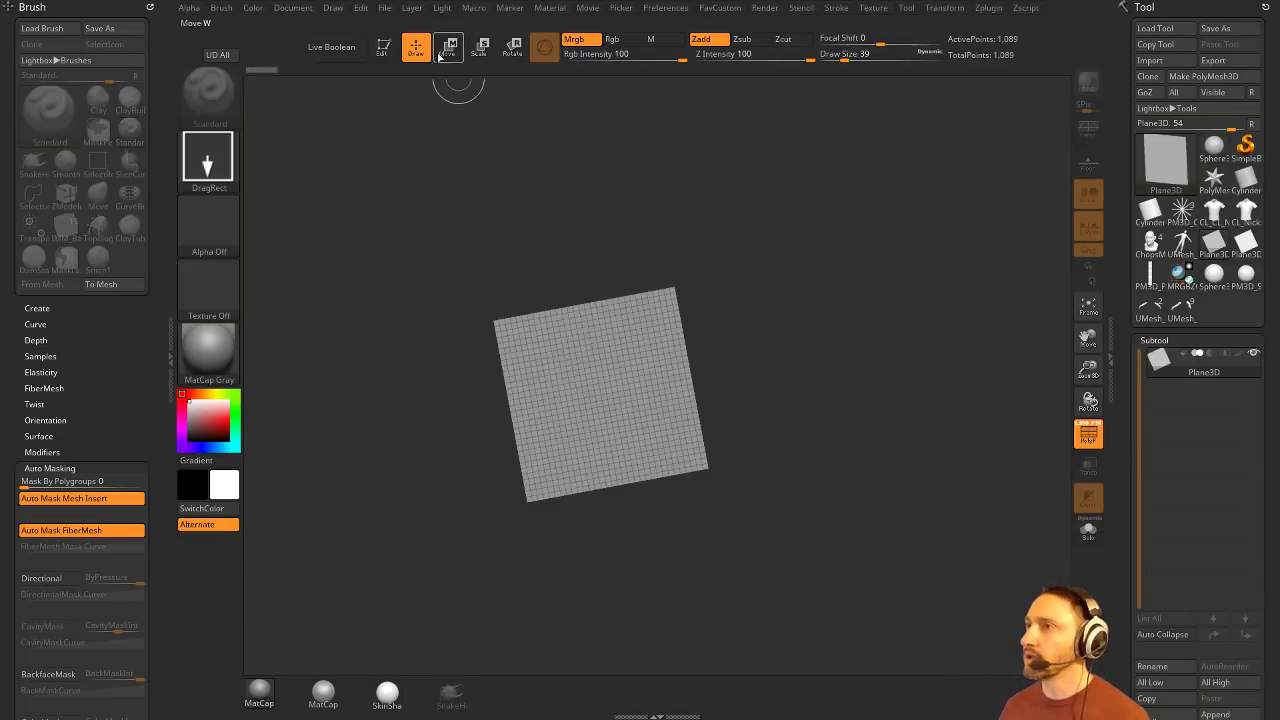
click(385, 47)
ctrl+right_drag(706, 195, 833, 285)
click(1203, 76)
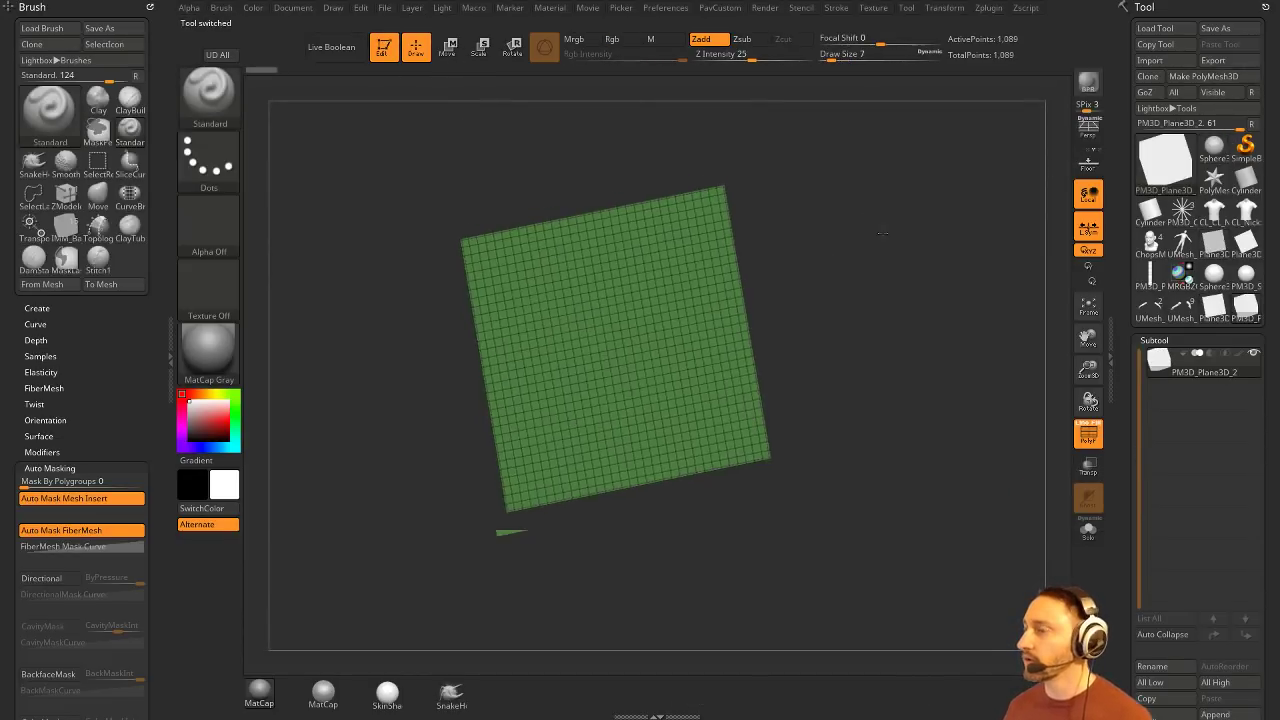
Step: Reconstruct two lower subdivision levels on the plane and delete the higher levels
scroll(1133, 293, down, 5)
click(1159, 322)
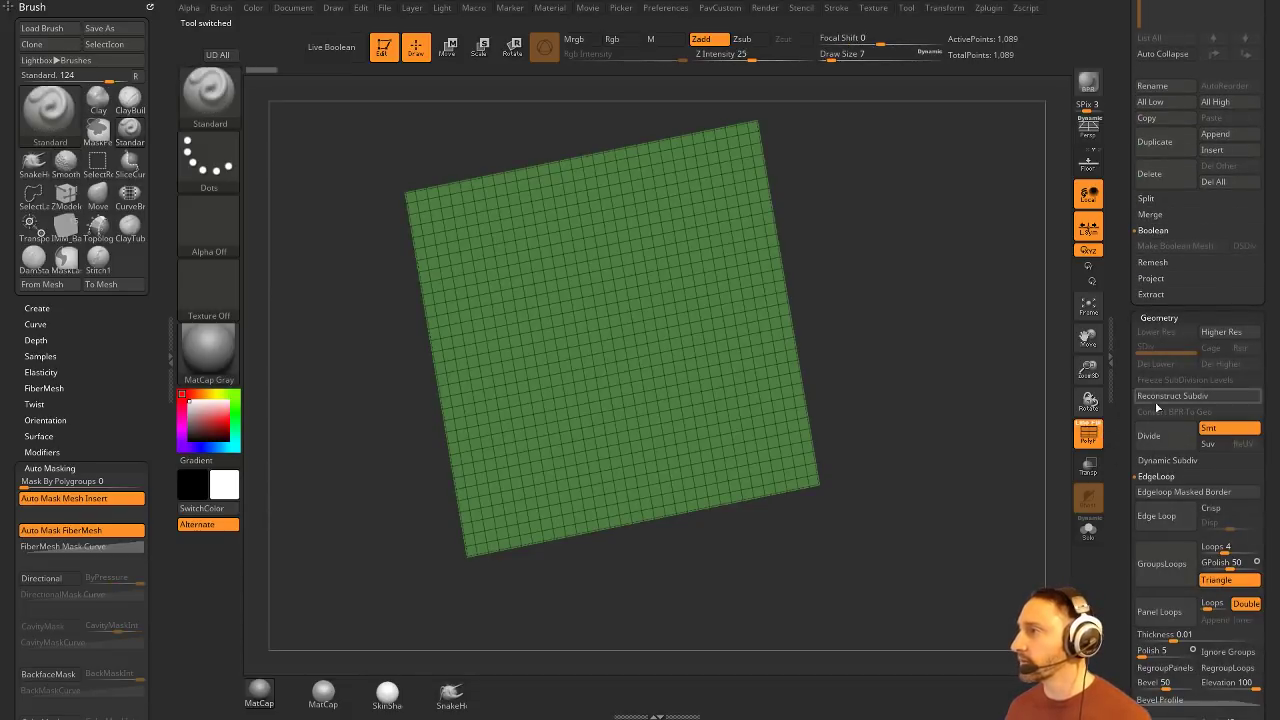
click(1162, 396)
click(1162, 396)
click(1221, 364)
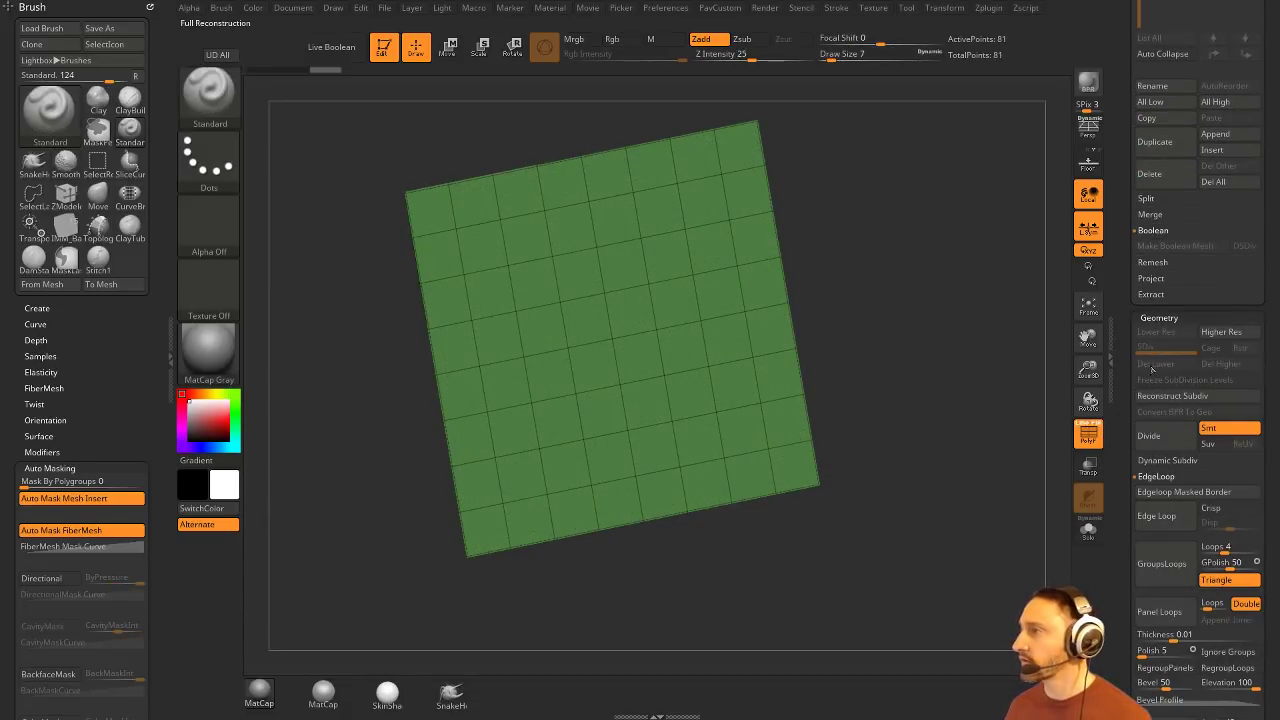
Step: Switch to the ZModeler brush and mark the plane's four central polygons as a temporary polygroup
mouse_move(965, 348)
ctrl+right_down()
mouse_move(994, 372)
mouse_move(920, 368)
ctrl+right_up()
key(b)
key(z)
key(m)
shift+right_drag(686, 324, 690, 337)
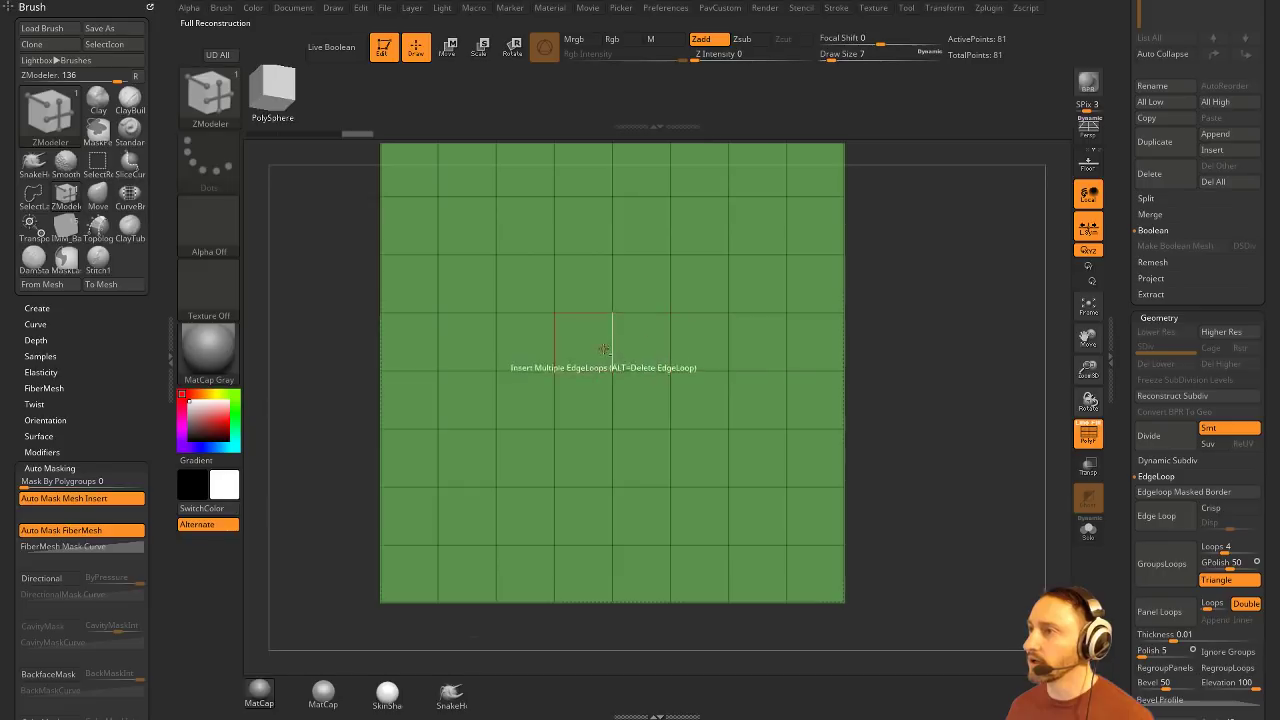
alt+drag(598, 350, 637, 332)
Step: Set the ZModeler polygon action to Inset with the A Single Poly target for the plane
right_drag(936, 309, 747, 334)
key(space)
click(745, 173)
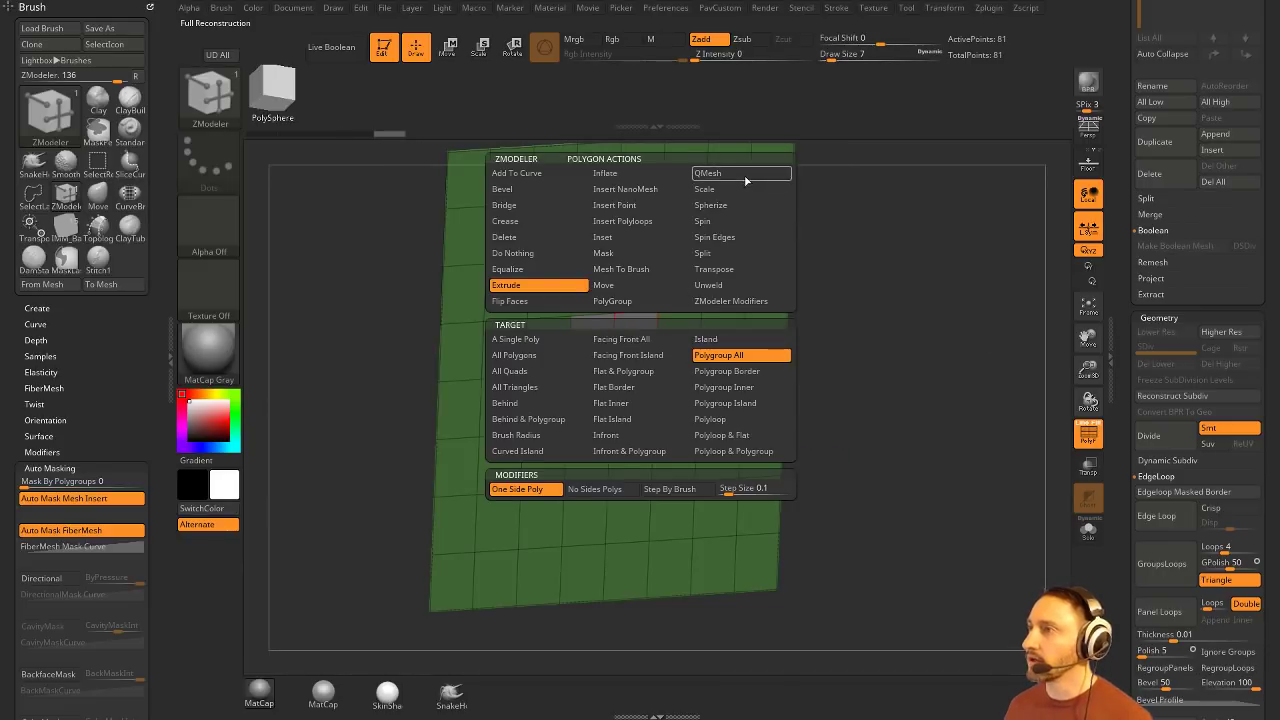
click(740, 355)
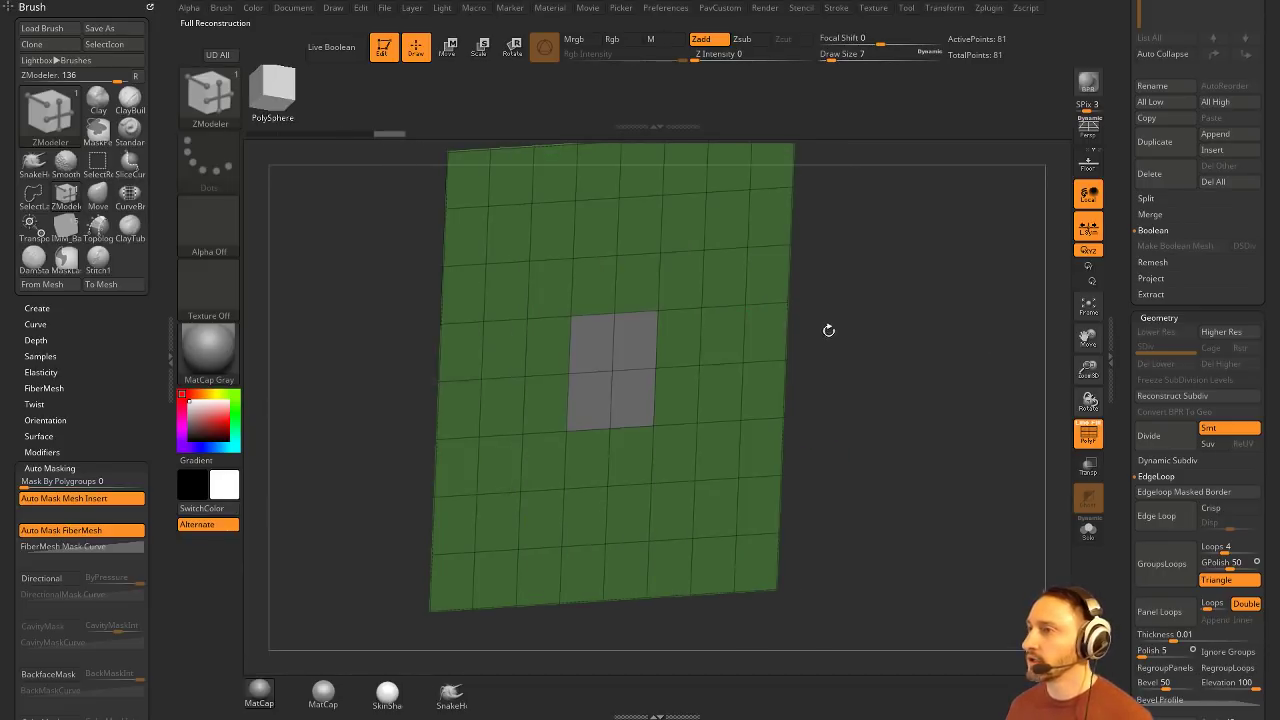
key(space)
click(634, 243)
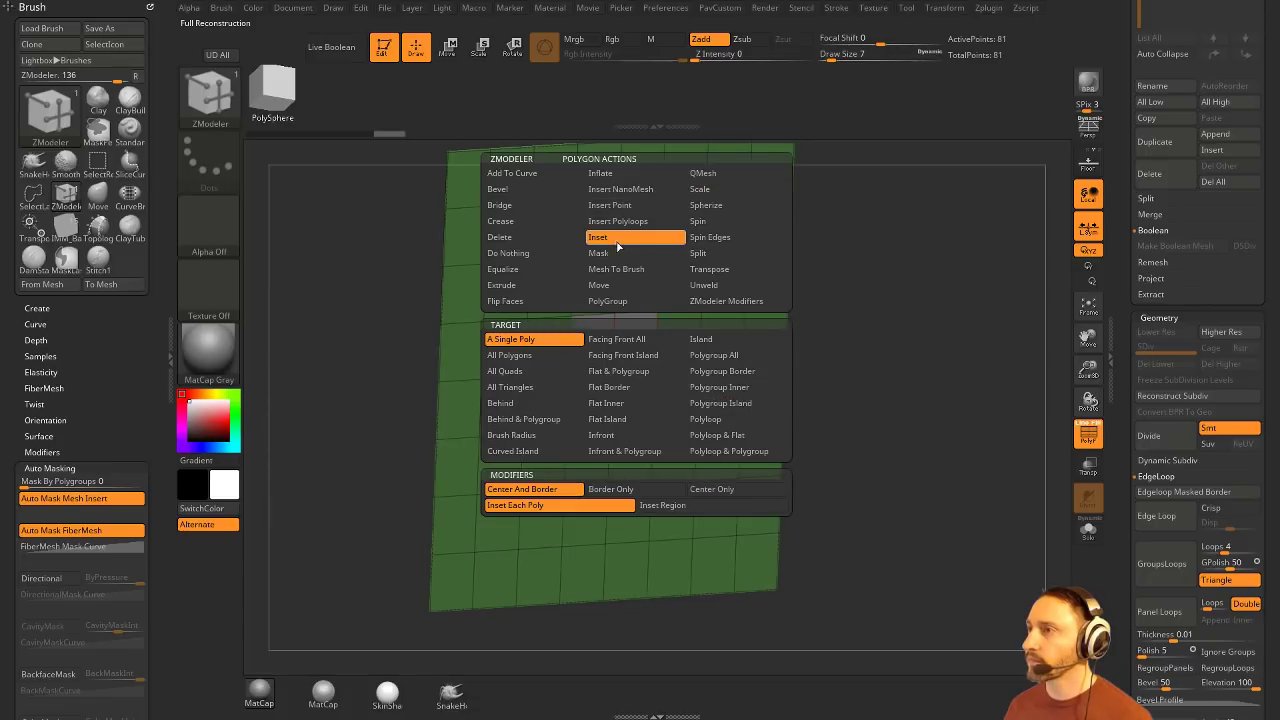
Step: Inset the four central polygons of the plane together with the ZModeler Inset action set to Inset Region
click(621, 349)
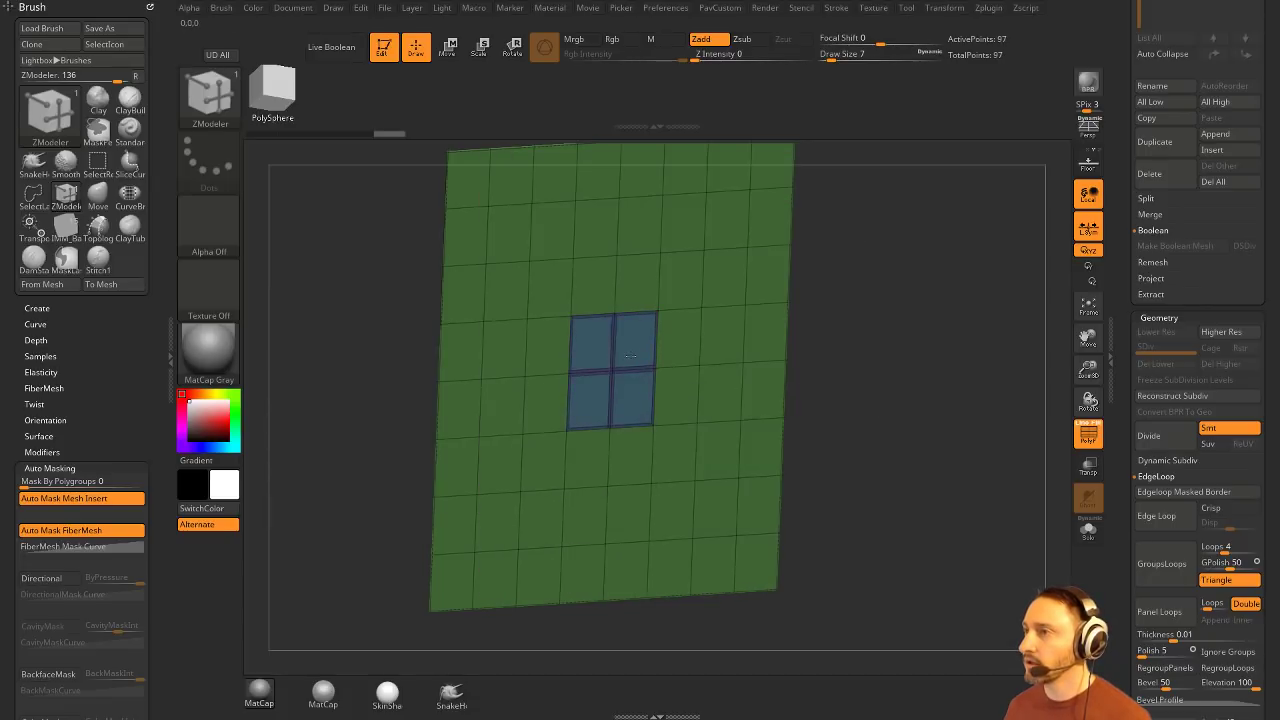
key(ctrl+z)
key(space)
click(664, 506)
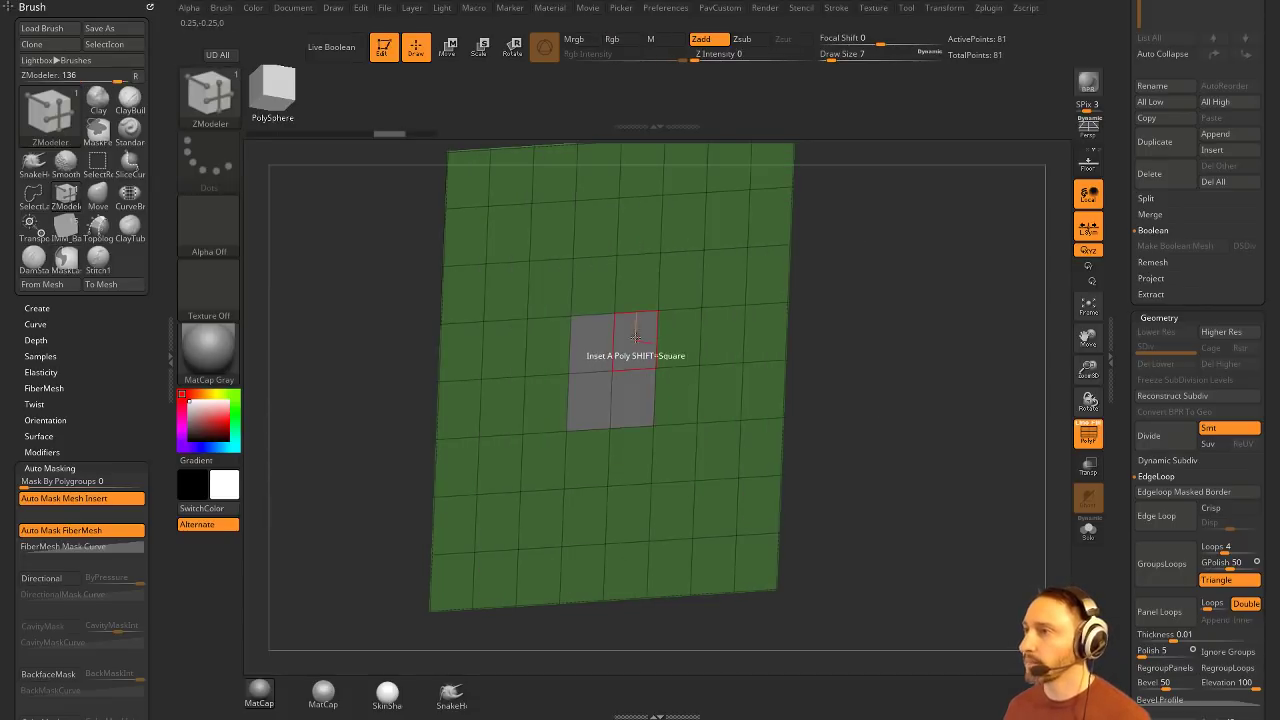
click(636, 338)
Step: Pull the inset central faces out into a square block using QMesh with the Polygroup All target
key(space)
click(731, 173)
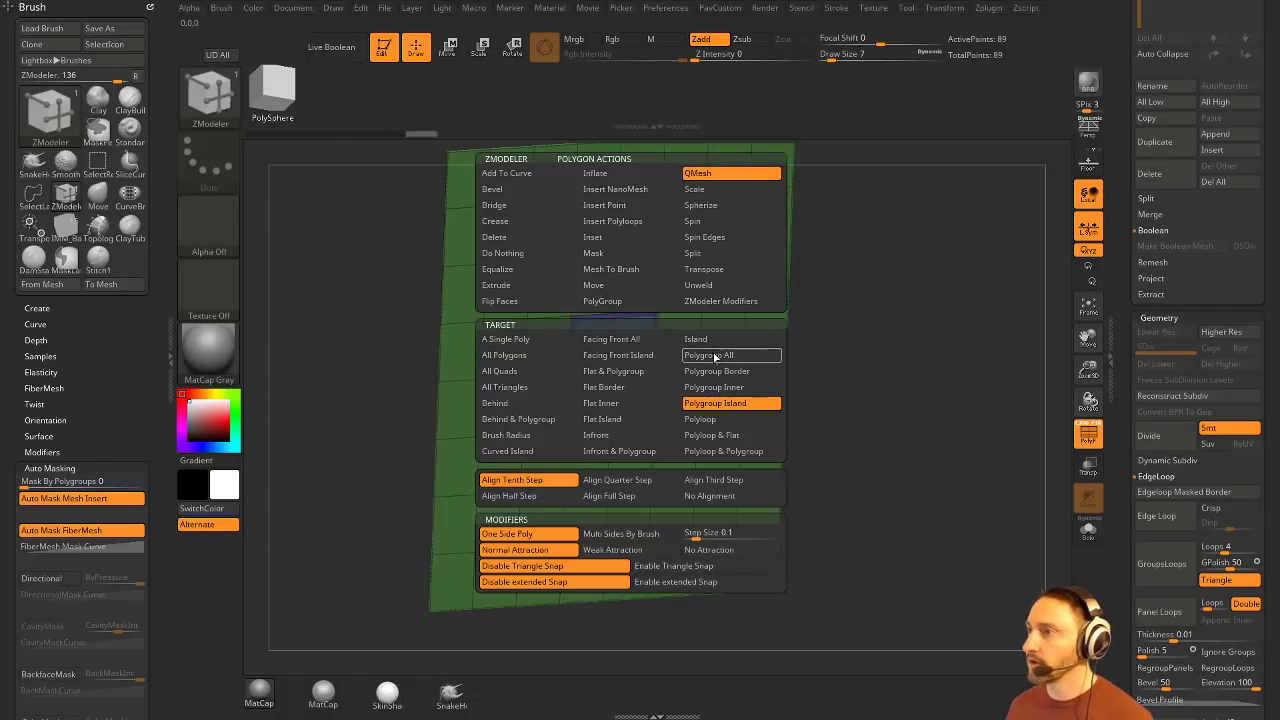
click(714, 357)
drag(797, 345, 817, 341)
drag(623, 342, 696, 352)
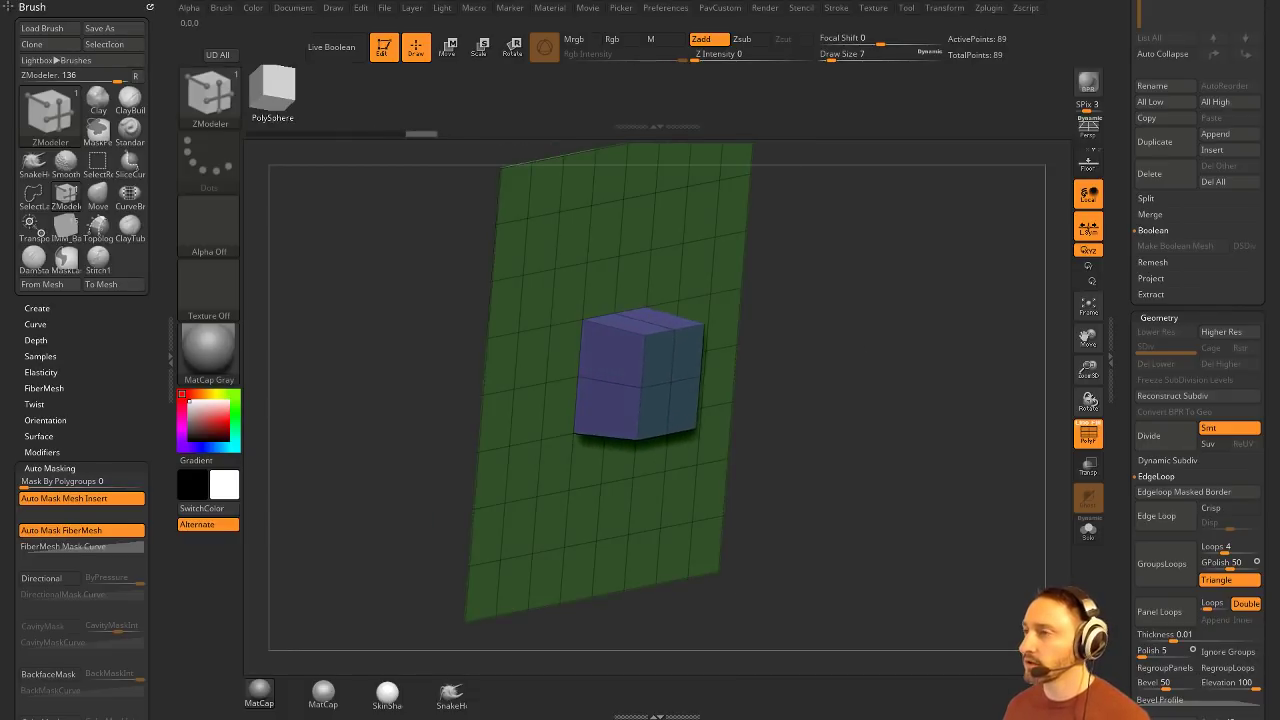
Step: Try to thicken the whole plane and block using QMesh with the All Polygons target
drag(878, 358, 925, 320)
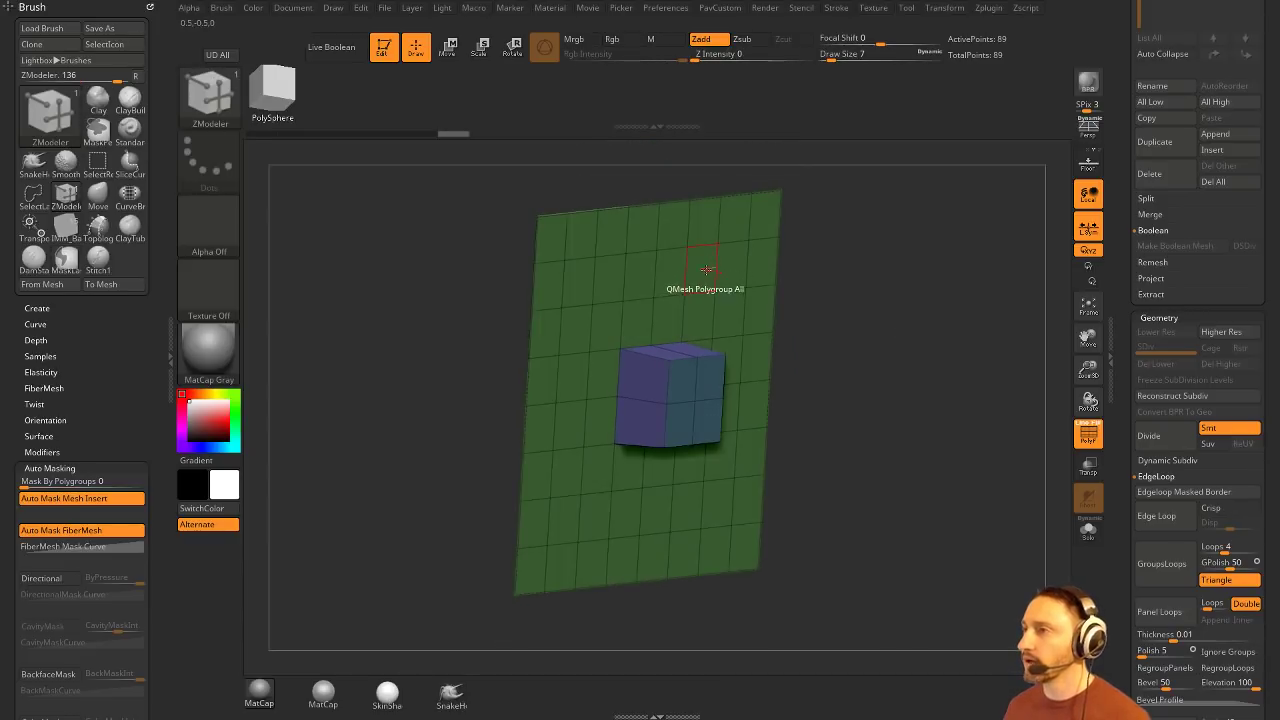
key(space)
right_drag(690, 298, 717, 301)
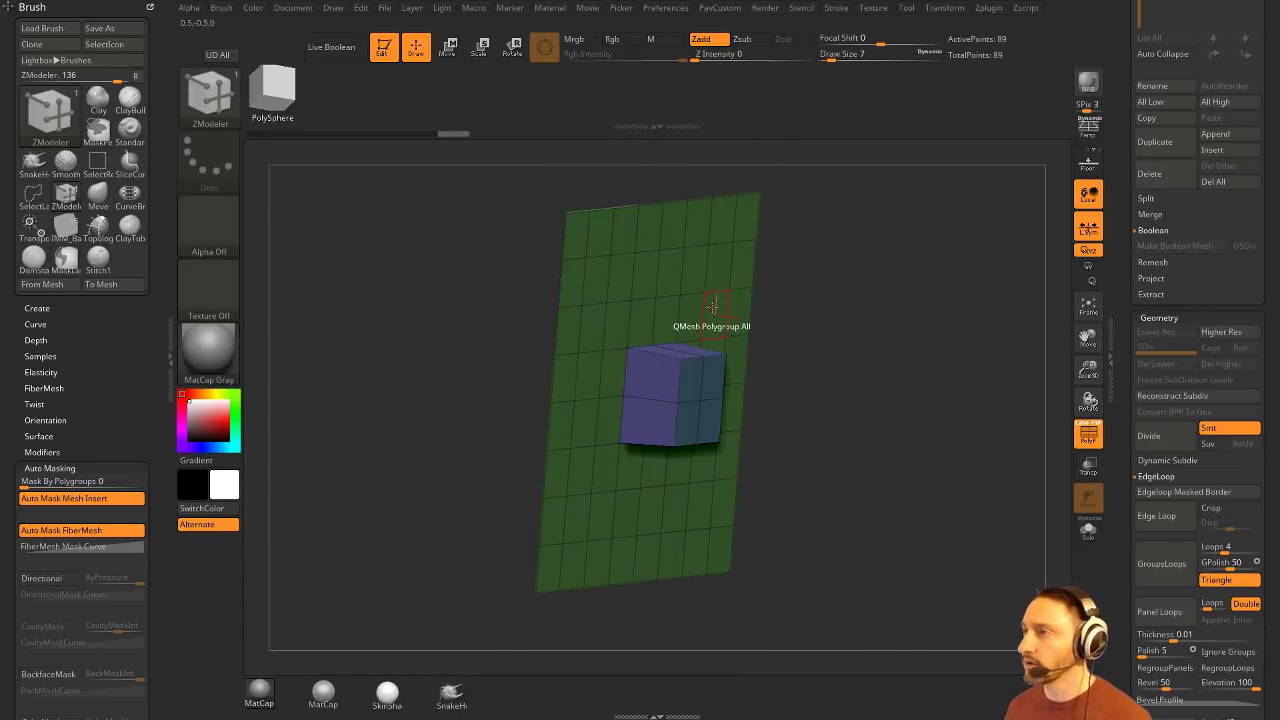
key(space)
click(594, 356)
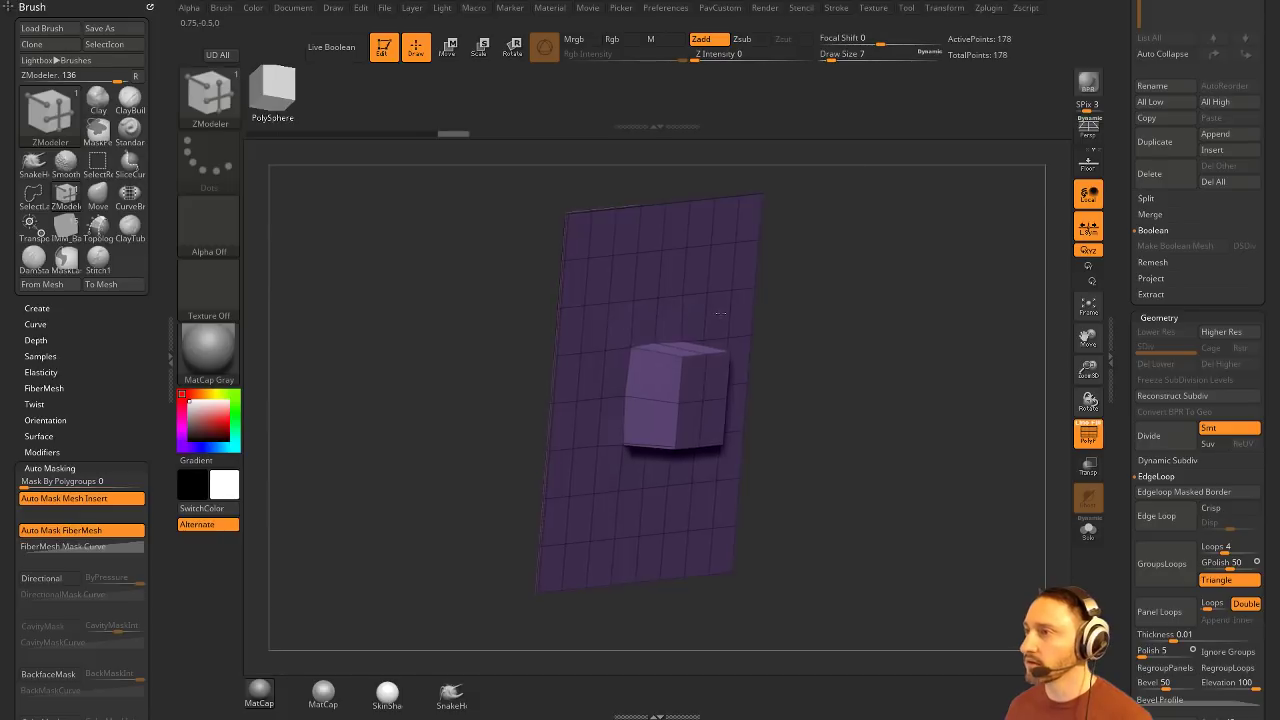
drag(722, 314, 800, 313)
key(ctrl+z)
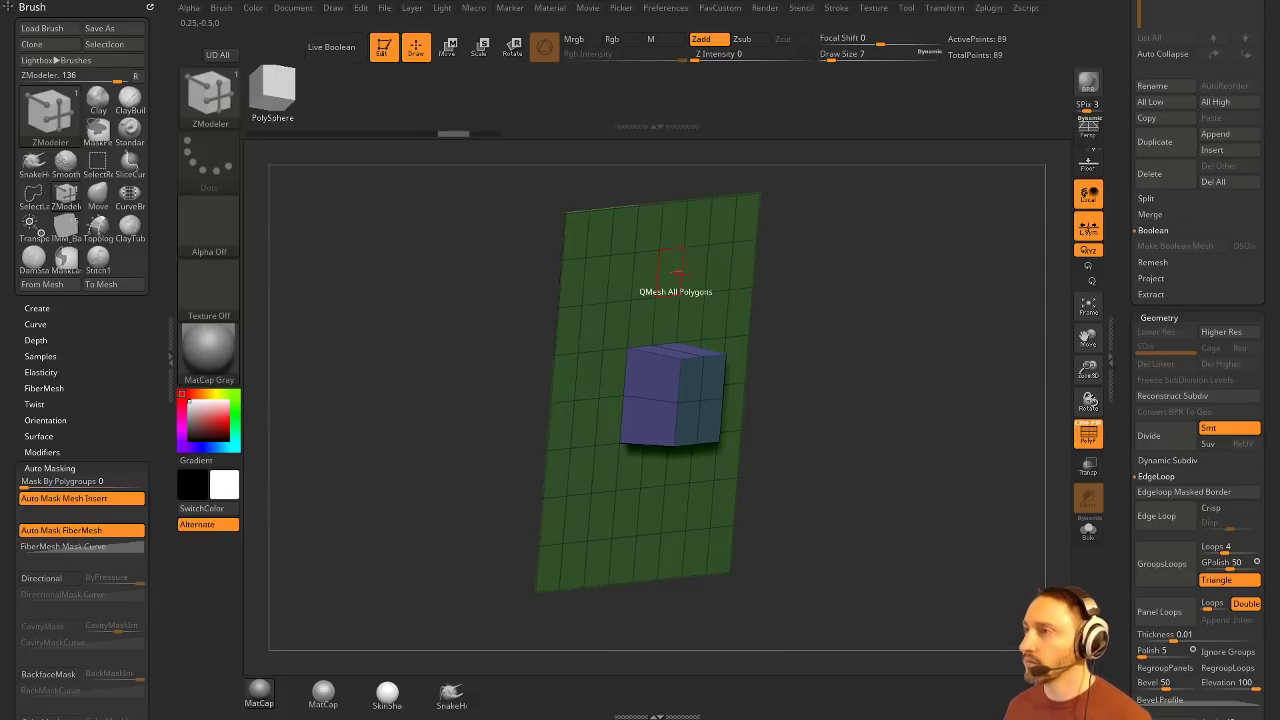
drag(671, 275, 687, 276)
key(ctrl+z)
Step: Delete the vertical and horizontal edge loops that run through the middle of the block
mouse_move(866, 303)
mouse_down()
mouse_move(854, 311)
mouse_move(878, 315)
mouse_move(850, 303)
mouse_up()
key(space)
key(space)
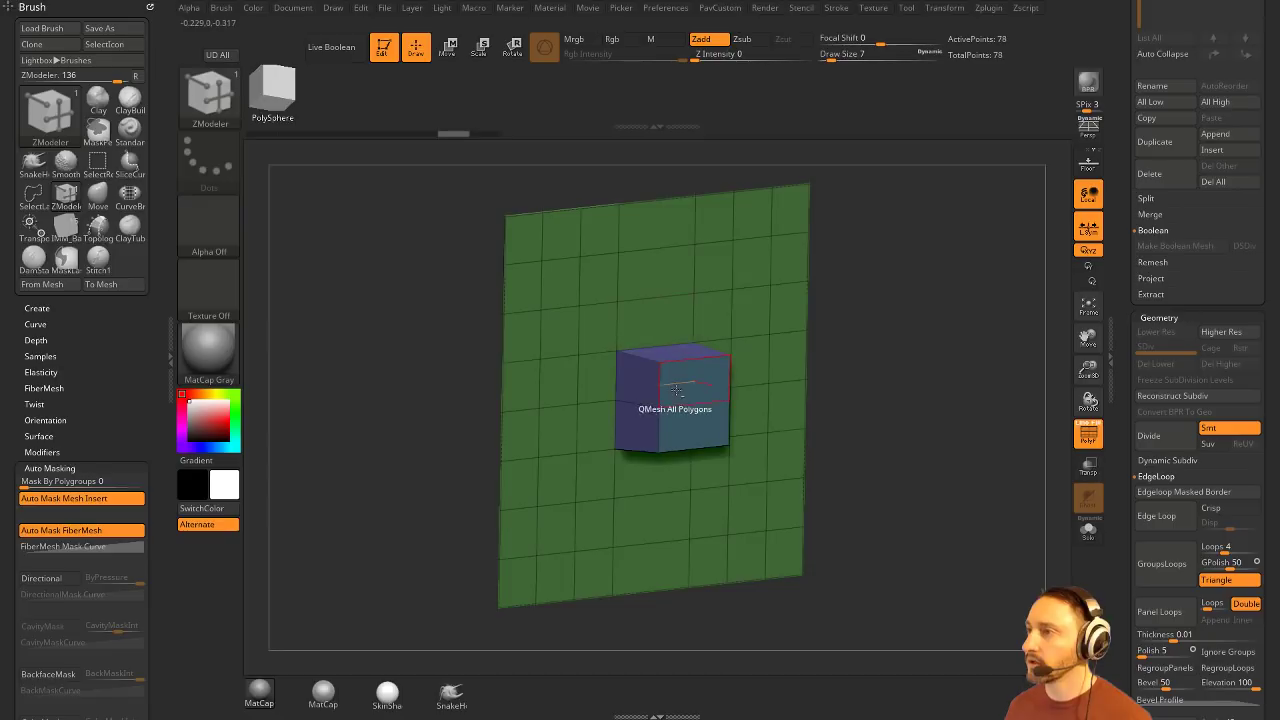
alt+click(677, 400)
drag(816, 290, 849, 289)
alt+click(629, 312)
Step: Give the entire plane and block a thin thickness using QMesh on All Polygons
key(space)
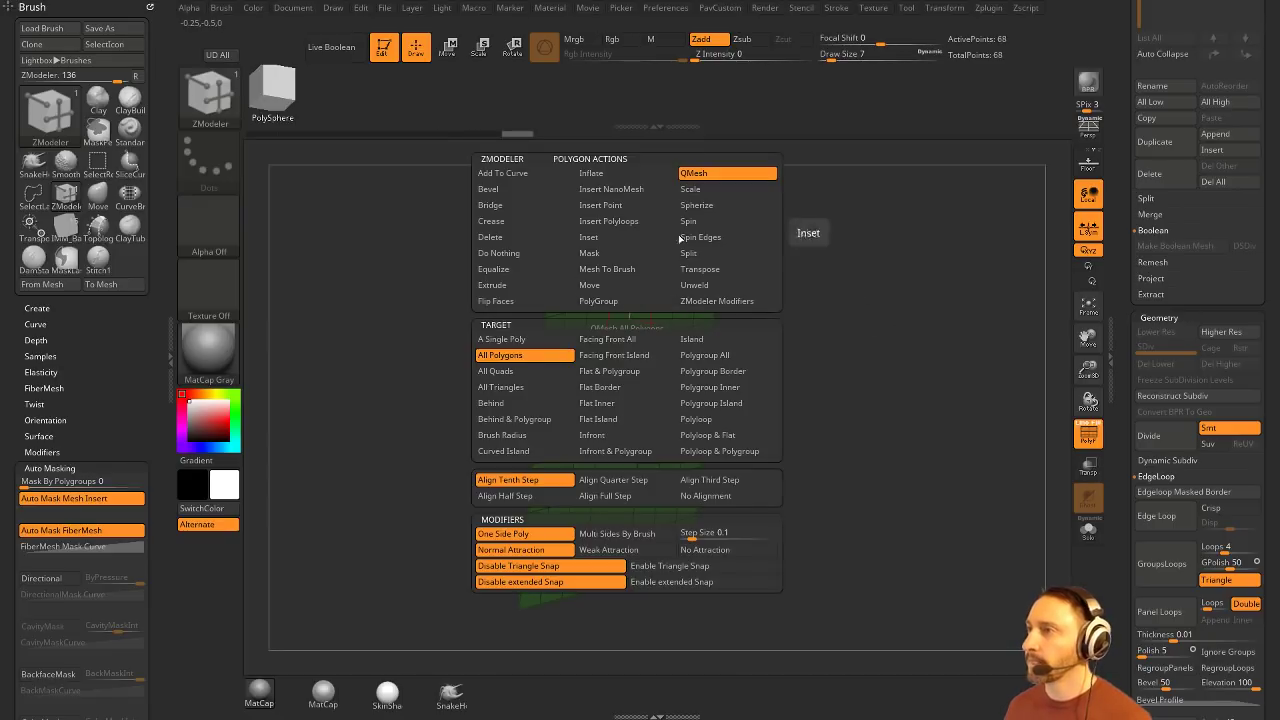
click(541, 358)
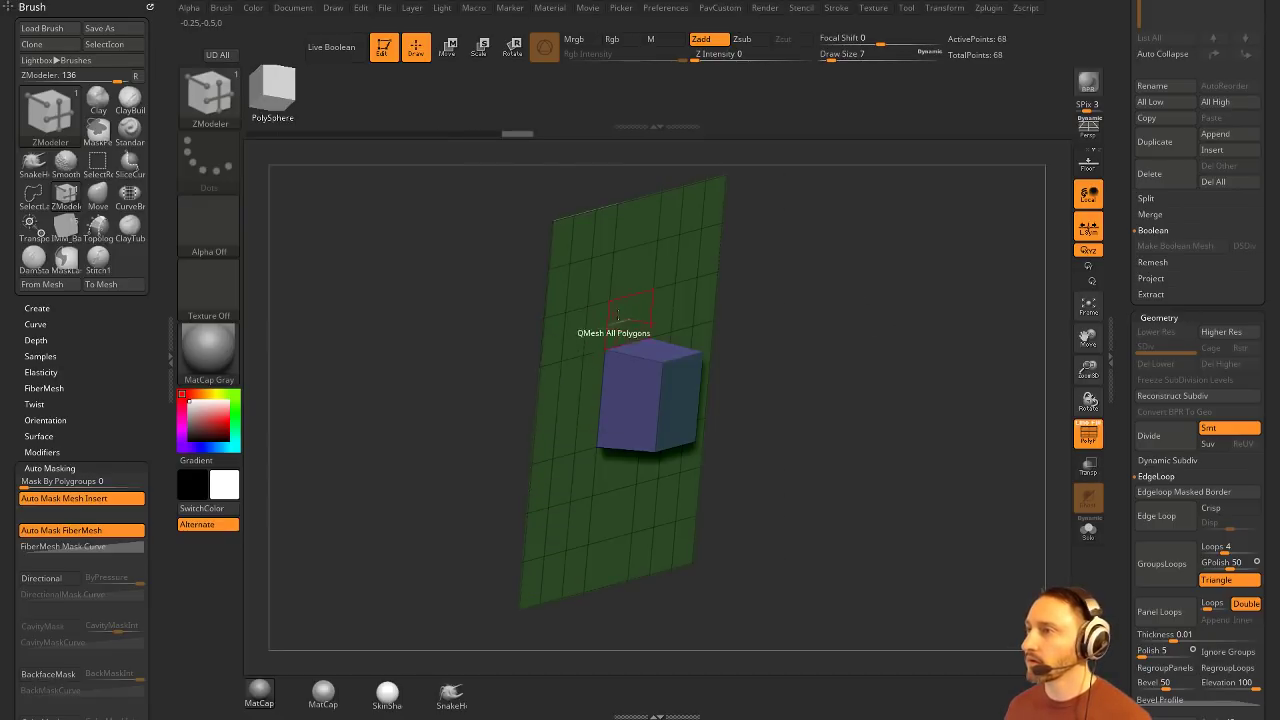
click(629, 316)
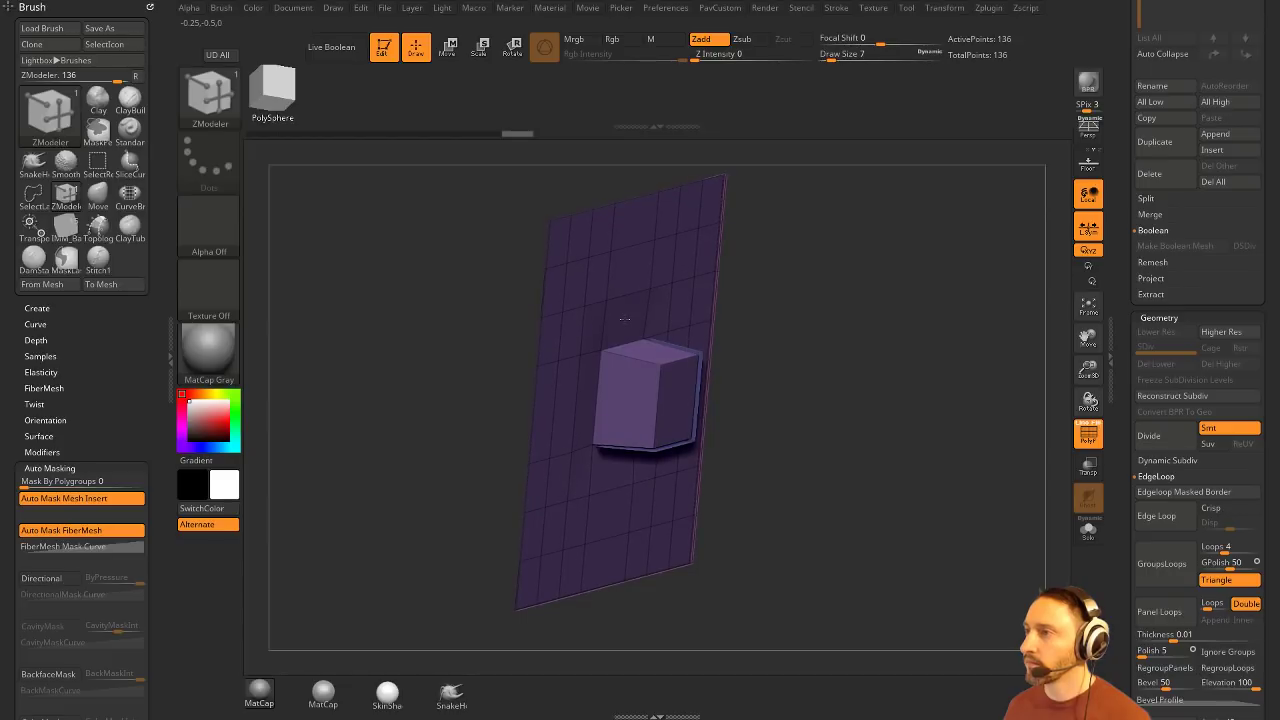
mouse_move(899, 343)
mouse_down()
mouse_move(920, 348)
mouse_move(886, 343)
mouse_up()
key(ctrl+z)
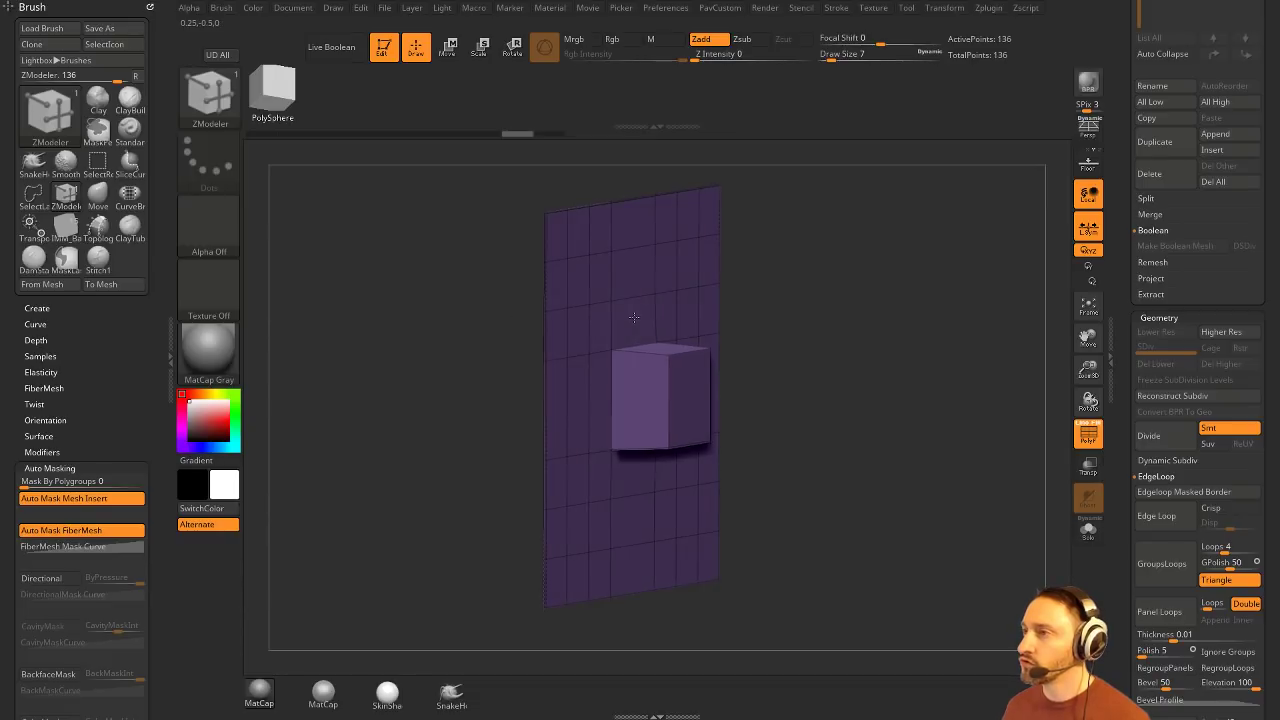
mouse_move(633, 316)
mouse_down()
mouse_move(658, 330)
mouse_move(629, 328)
mouse_up()
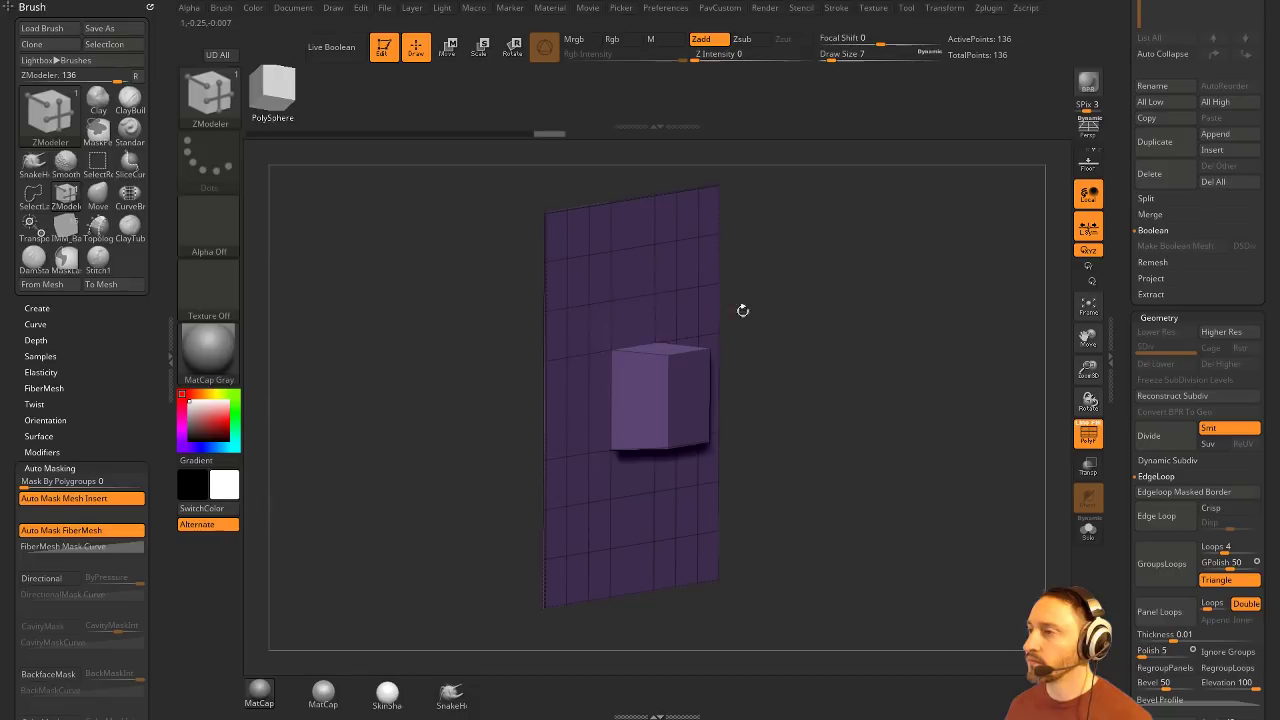
Step: Face the plane front-on and create a new InsertMesh brush from the plane with its block
drag(743, 311, 858, 394)
key(space)
click(937, 684)
key(space)
click(914, 687)
key(b)
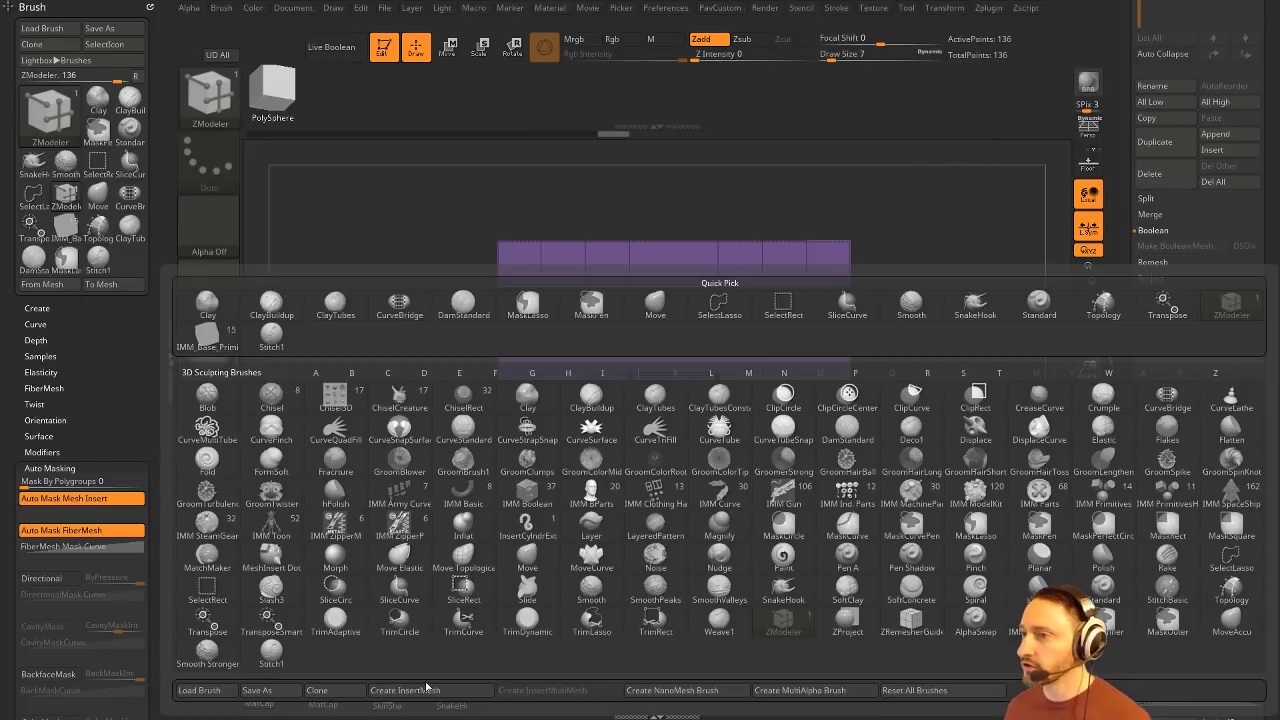
click(405, 690)
click(605, 234)
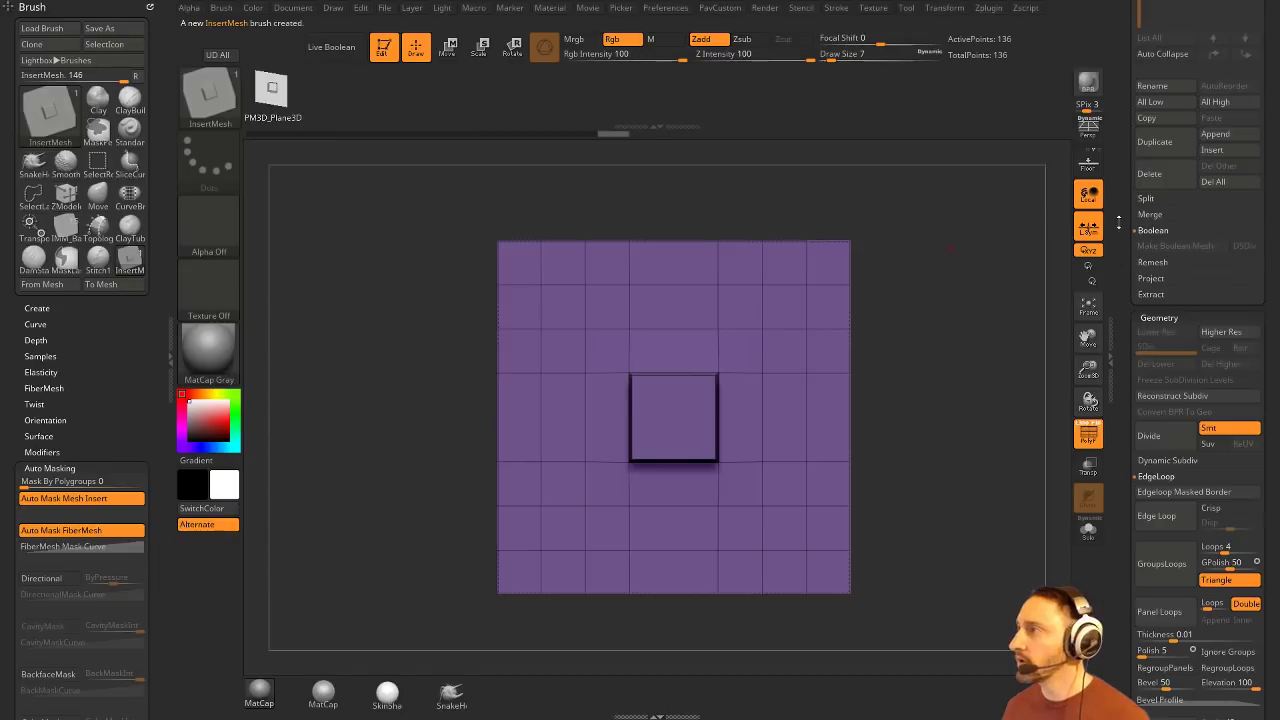
Step: Switch back to the body model and insert the plate-and-block mesh symmetrically on both thighs
click(1157, 316)
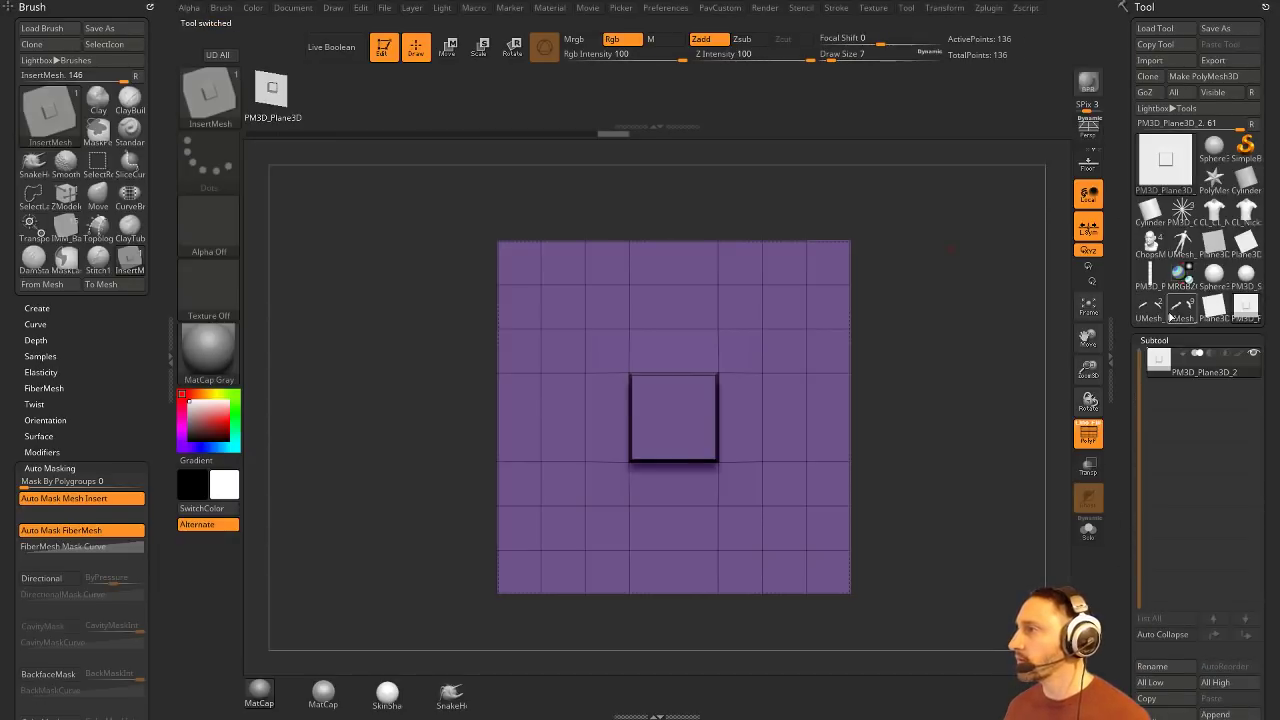
drag(943, 343, 950, 390)
drag(704, 443, 750, 468)
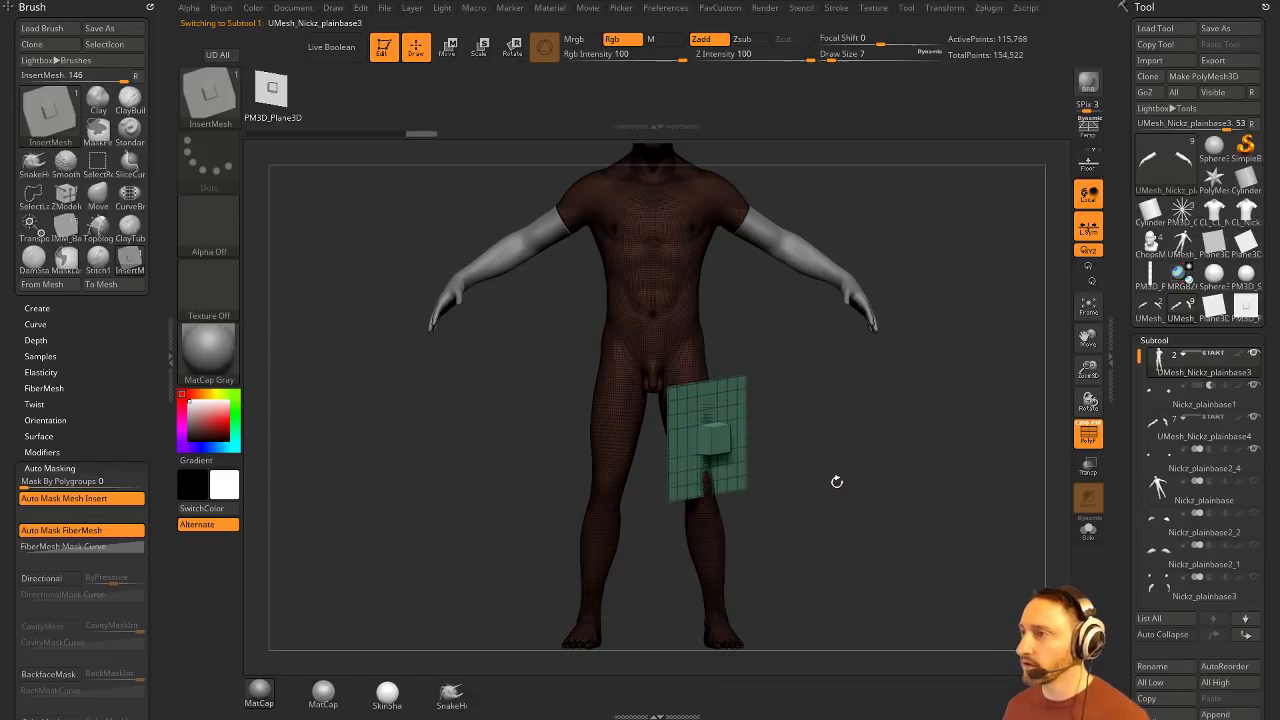
key(ctrl+z)
drag(703, 421, 748, 434)
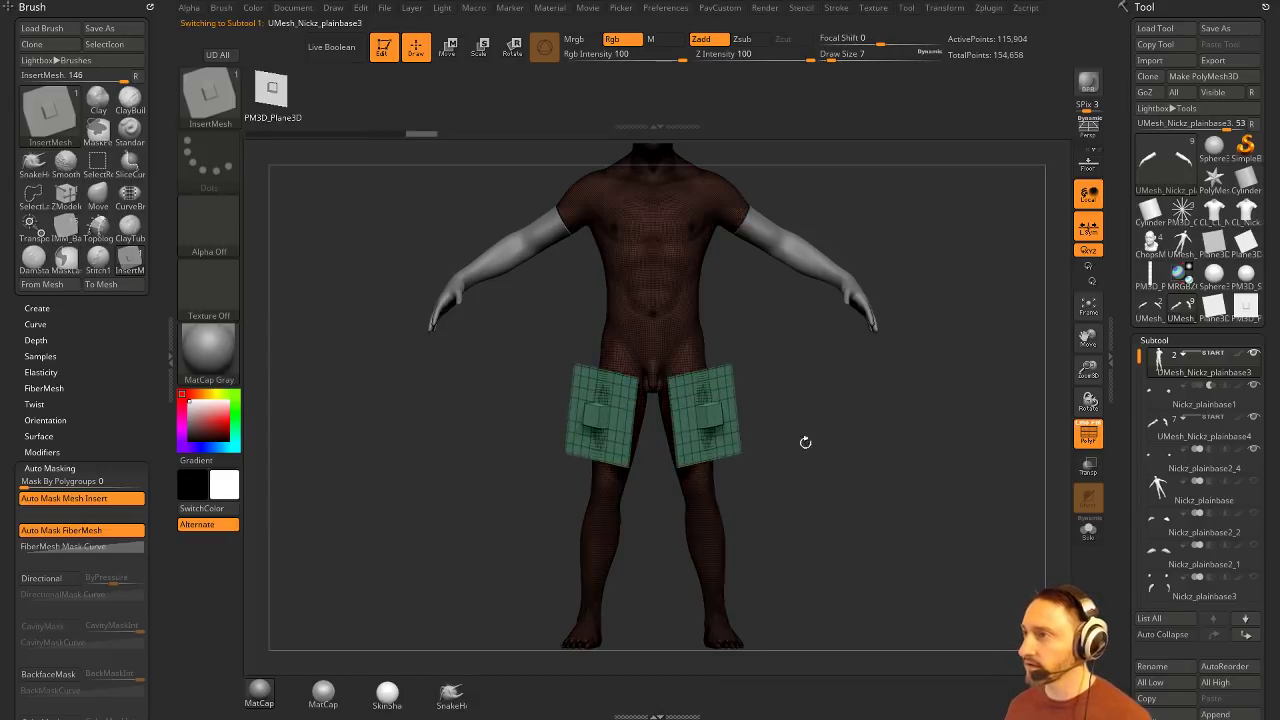
Step: Split the two inserted plates off the body into their own subtool
shift+drag(930, 443, 819, 435)
key(space)
click(836, 373)
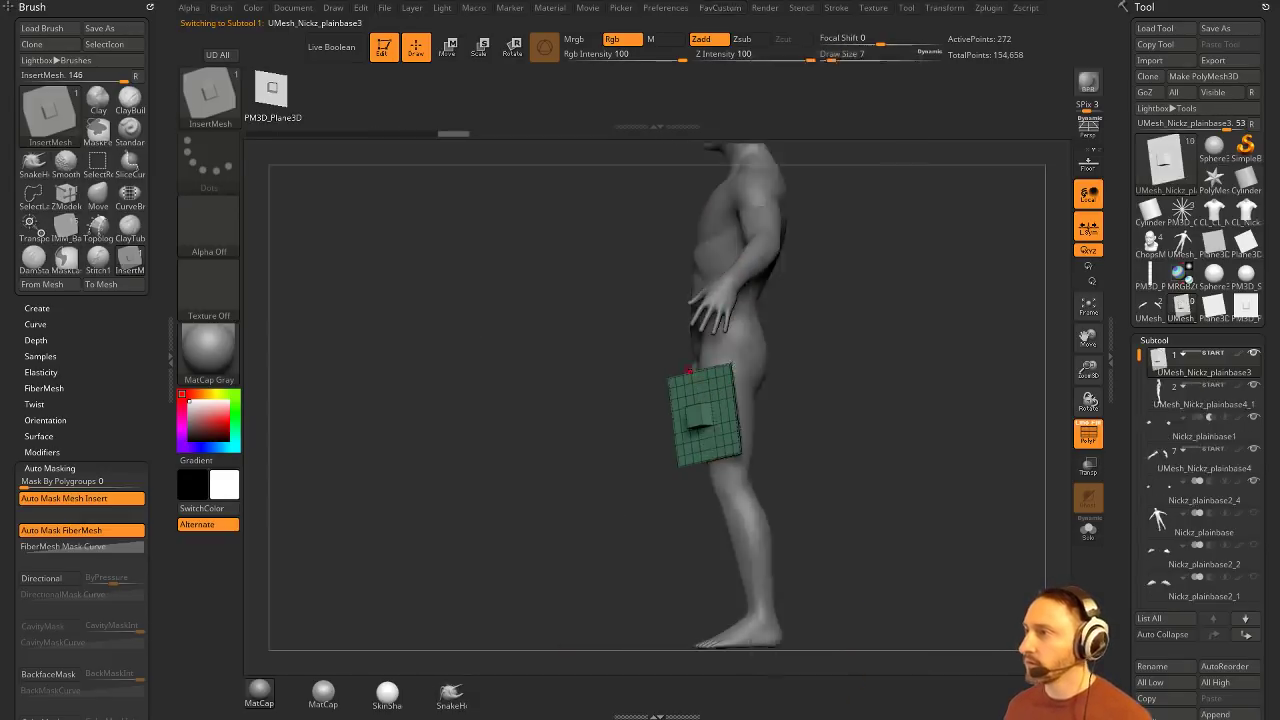
Step: Try to rotate and position the plates flat across both thighs above the knees
key(w)
drag(650, 398, 525, 486)
drag(638, 404, 666, 407)
shift+drag(917, 410, 990, 480)
drag(786, 363, 820, 360)
drag(945, 376, 950, 432)
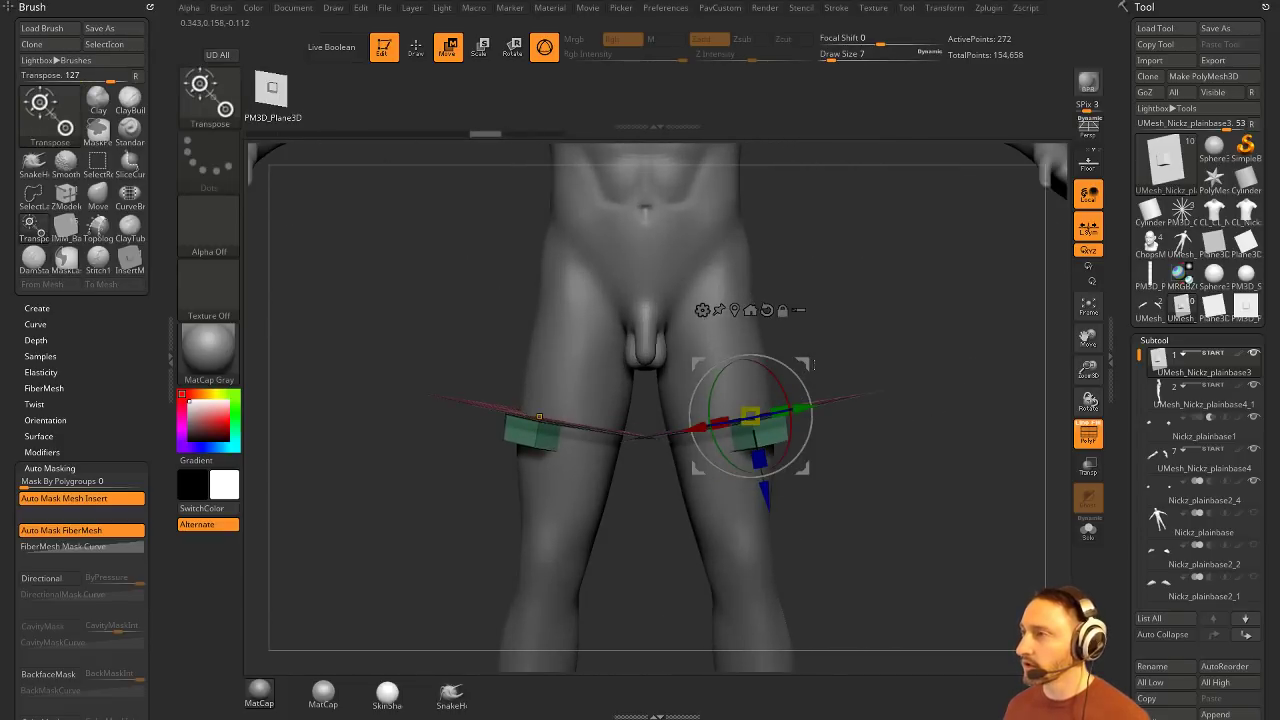
drag(812, 365, 829, 479)
key(ctrl+z)
key(ctrl+z)
key(ctrl+z)
Step: Move the mirrored plates down below the knees and rotate them flat so they cut across both legs
alt+drag(932, 448, 864, 278)
drag(786, 360, 801, 508)
alt+drag(868, 420, 810, 446)
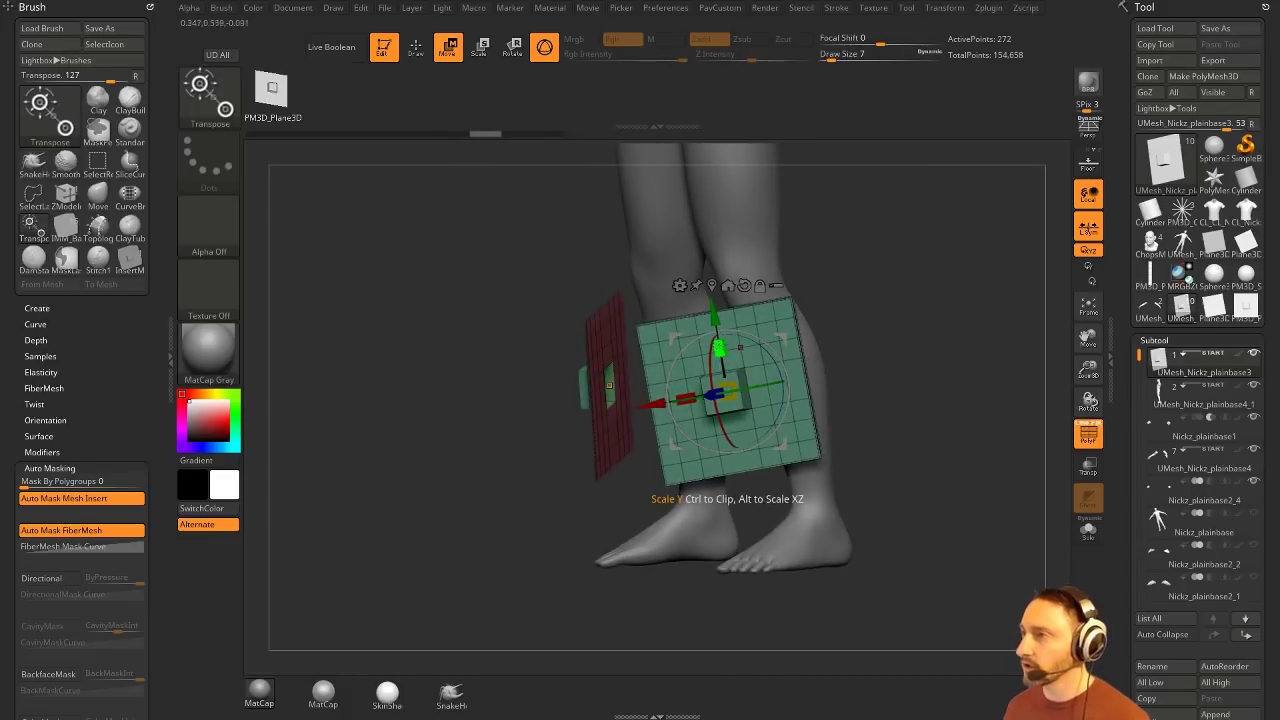
drag(711, 372, 738, 466)
drag(845, 413, 916, 482)
drag(785, 384, 756, 425)
drag(890, 410, 1010, 345)
drag(861, 323, 841, 314)
Step: Fine-tune the plates' tilt and position from the side and front so they cross each leg squarely below the knee
shift+drag(951, 332, 872, 336)
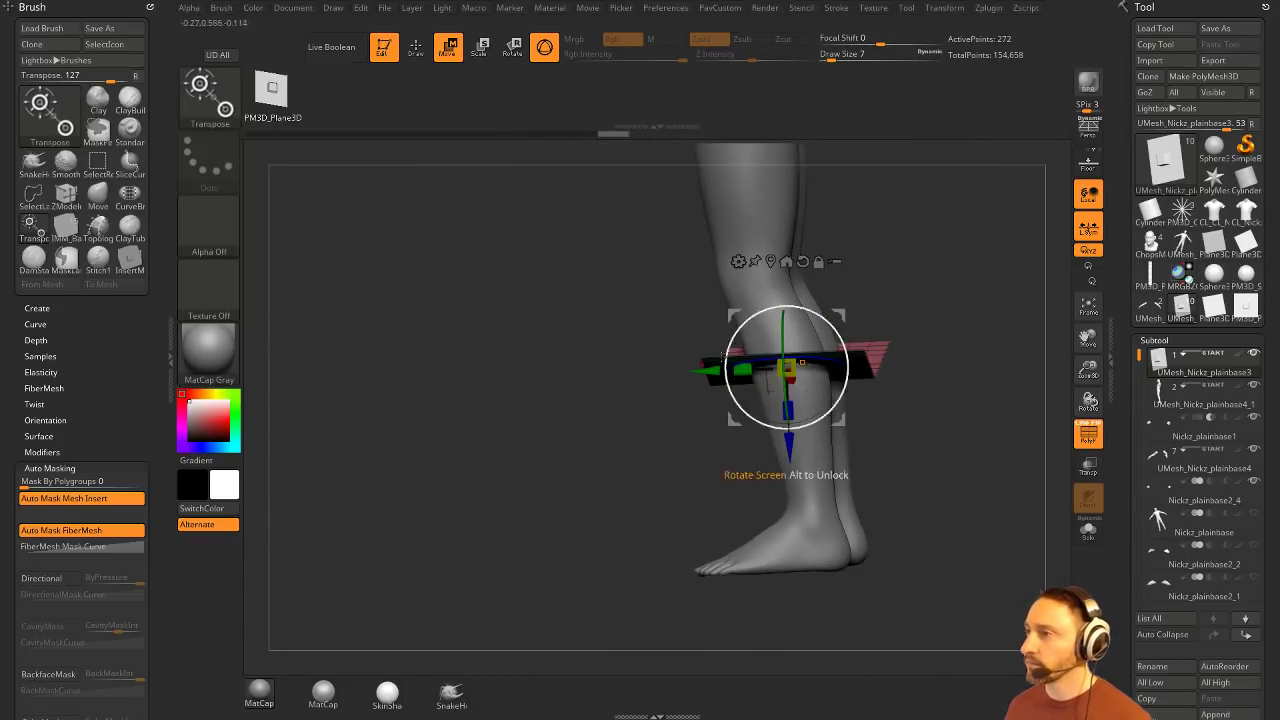
drag(724, 358, 725, 369)
shift+drag(910, 285, 975, 290)
drag(847, 315, 850, 311)
ctrl+right_drag(900, 306, 850, 336)
drag(714, 414, 722, 414)
shift+drag(831, 351, 931, 361)
drag(837, 374, 833, 371)
shift+drag(880, 350, 965, 352)
drag(851, 371, 846, 374)
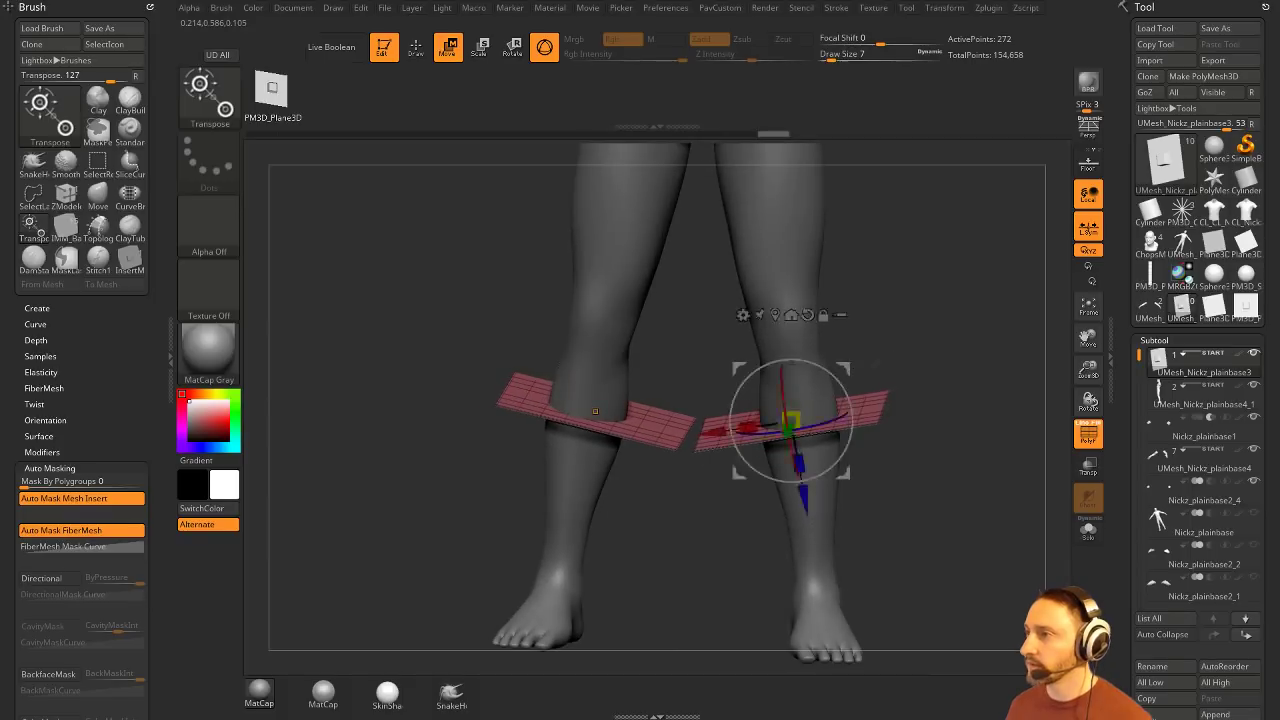
Step: Clear the start-group flags on the subtools and move the body subtool above the plates subtool
key(q)
drag(968, 372, 936, 358)
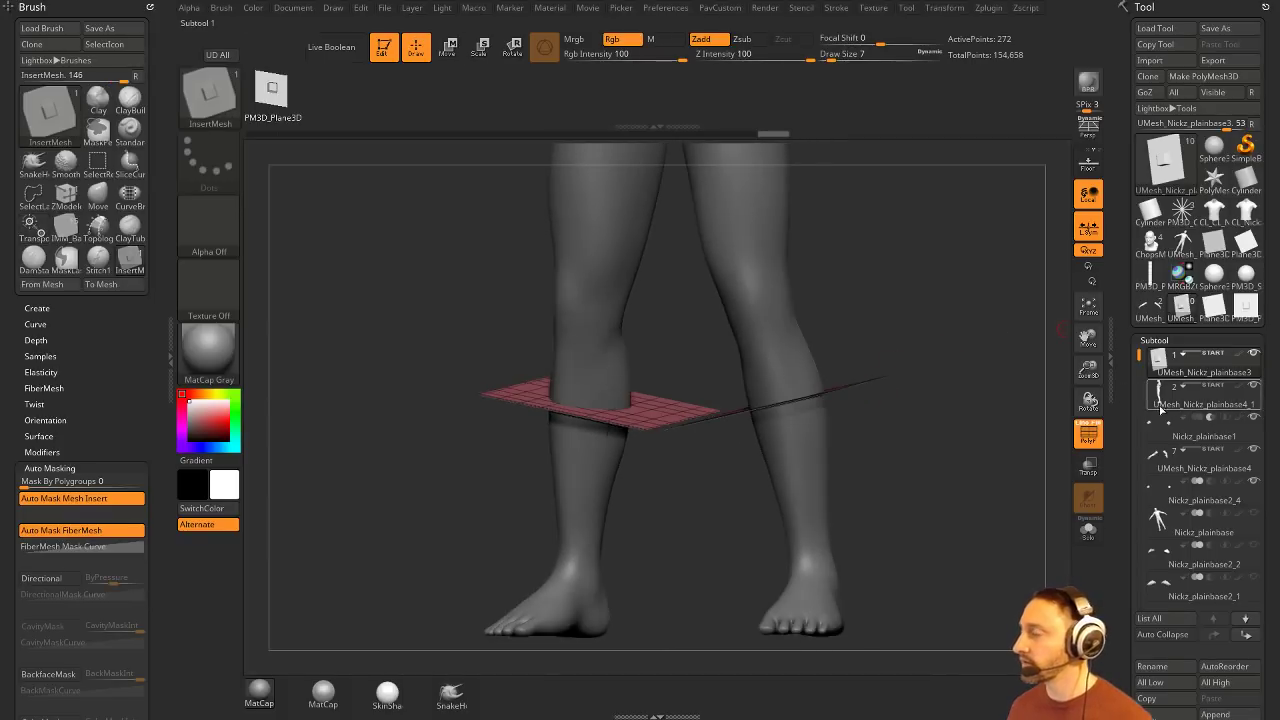
shift+click(1212, 355)
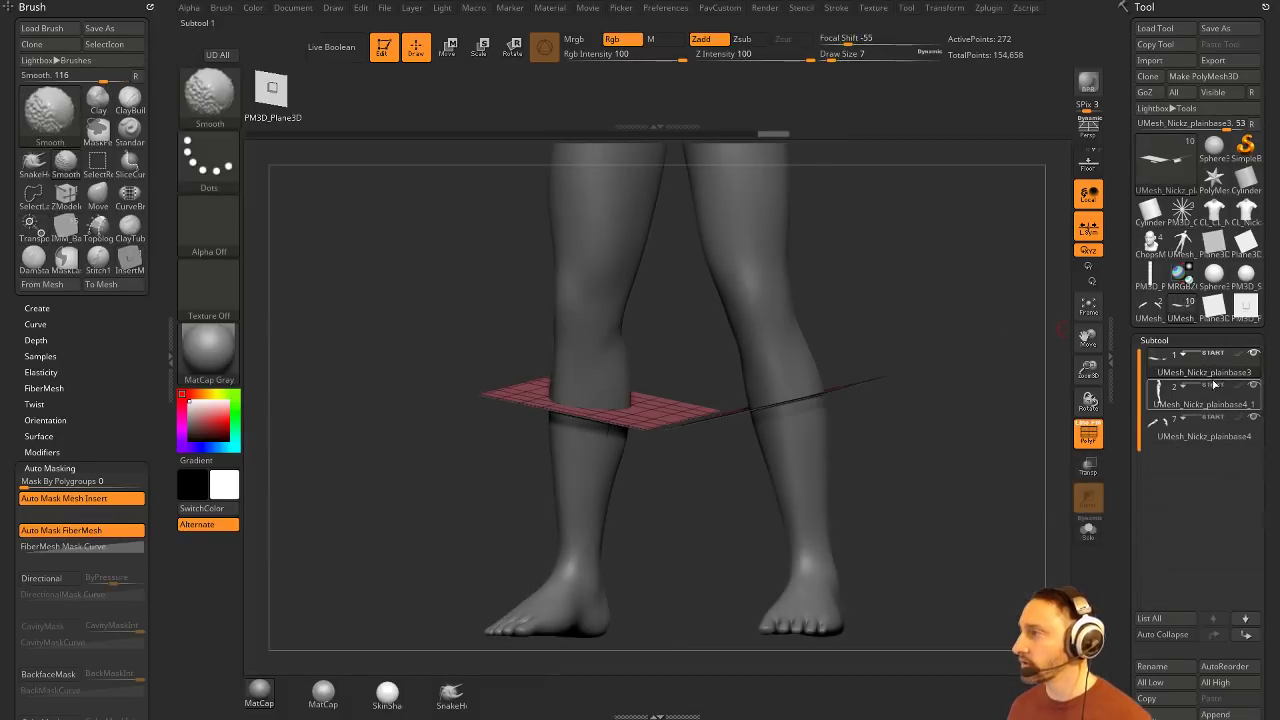
click(1210, 376)
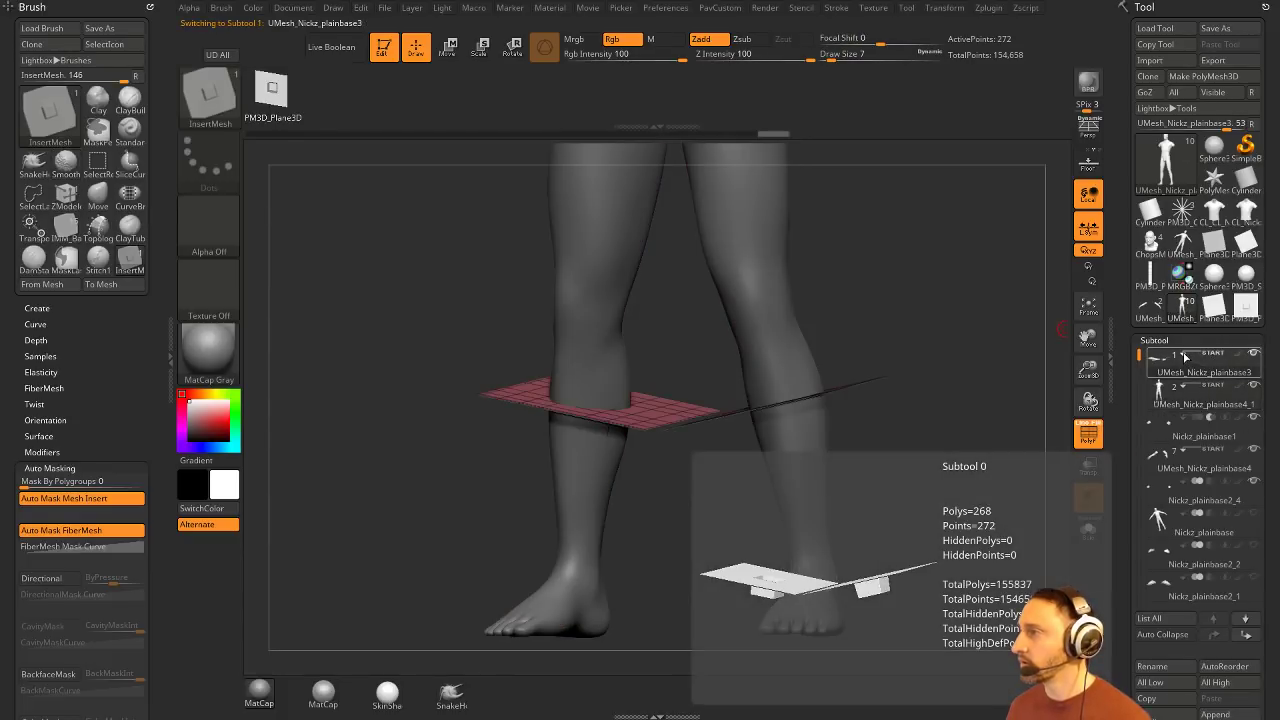
drag(1015, 443, 1034, 446)
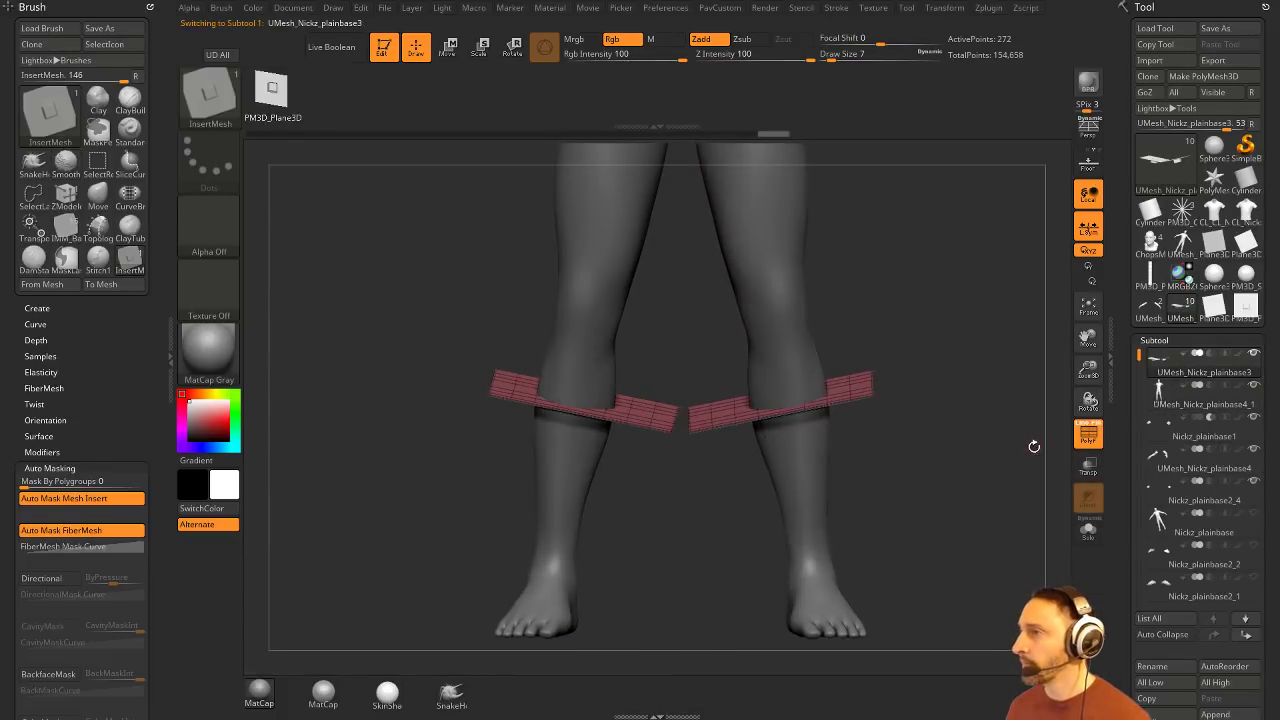
click(1202, 398)
click(1213, 636)
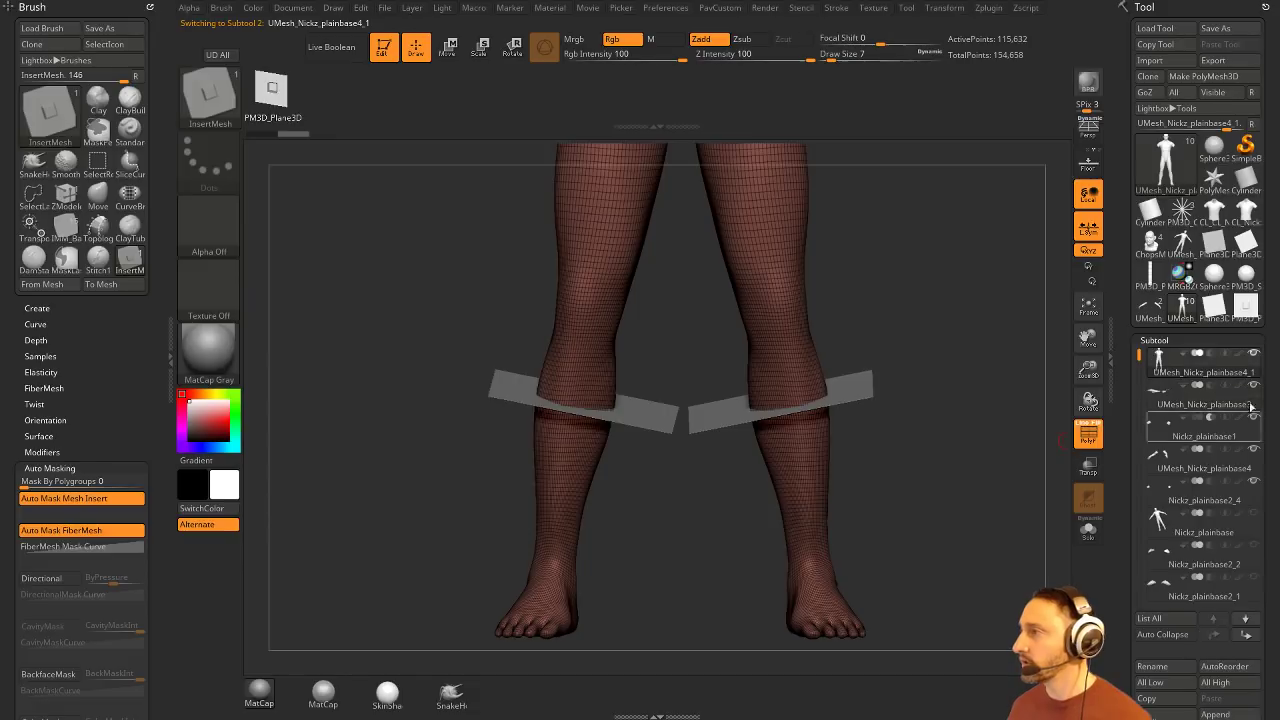
Step: With only the body and plates visible, set the plates subtool to subtraction and preview it with Live Boolean
shift+click(1248, 358)
click(1207, 387)
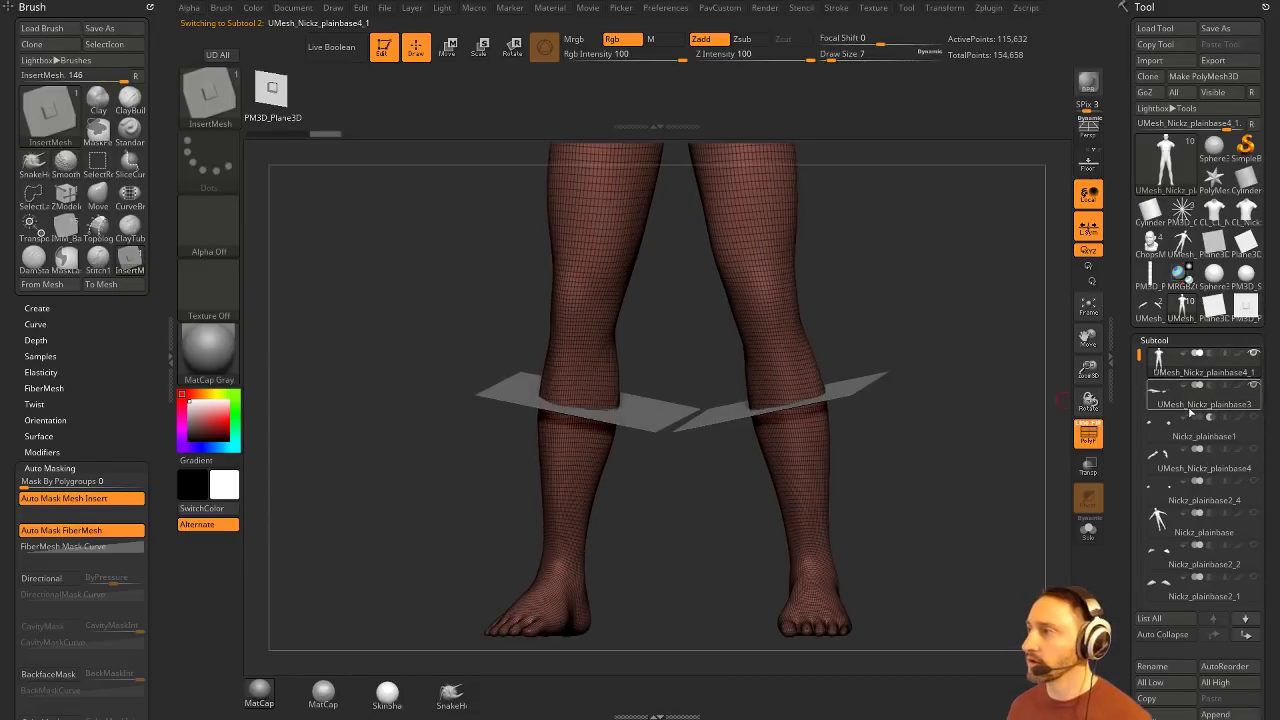
click(331, 47)
drag(950, 309, 932, 352)
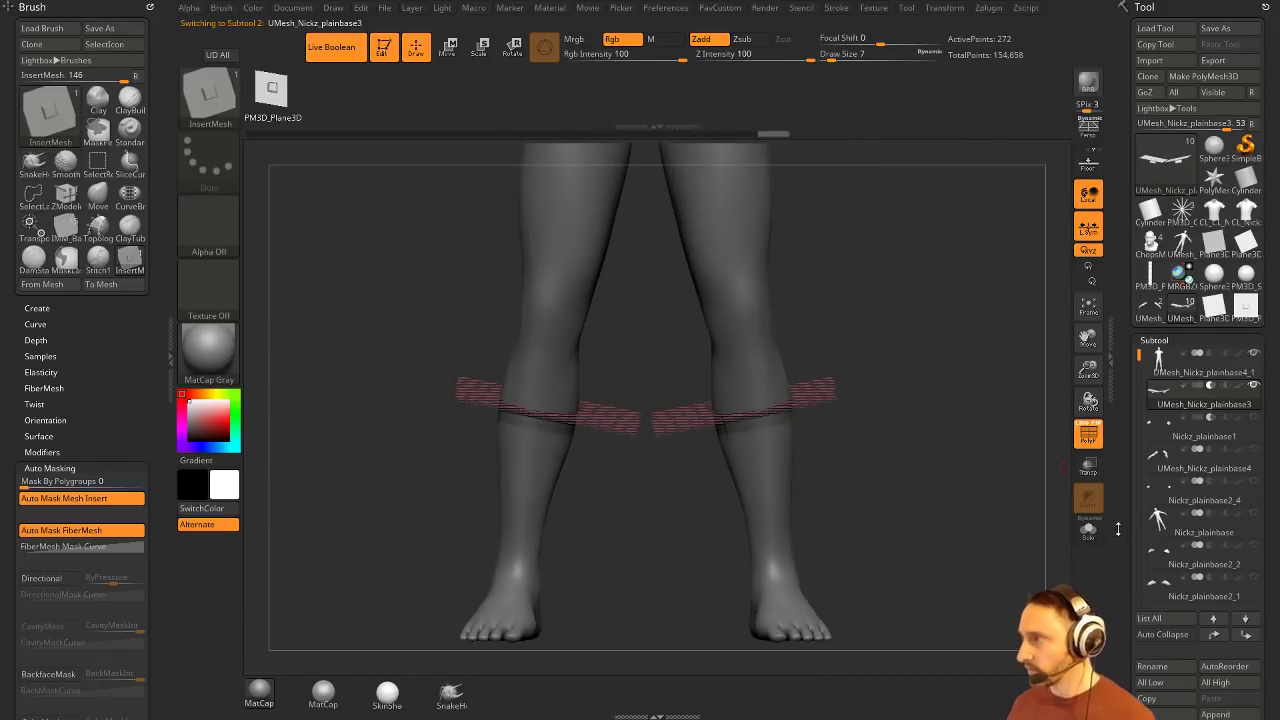
Step: Generate the boolean mesh from the body and plates and switch to the resulting tool
scroll(1189, 343, down, 15)
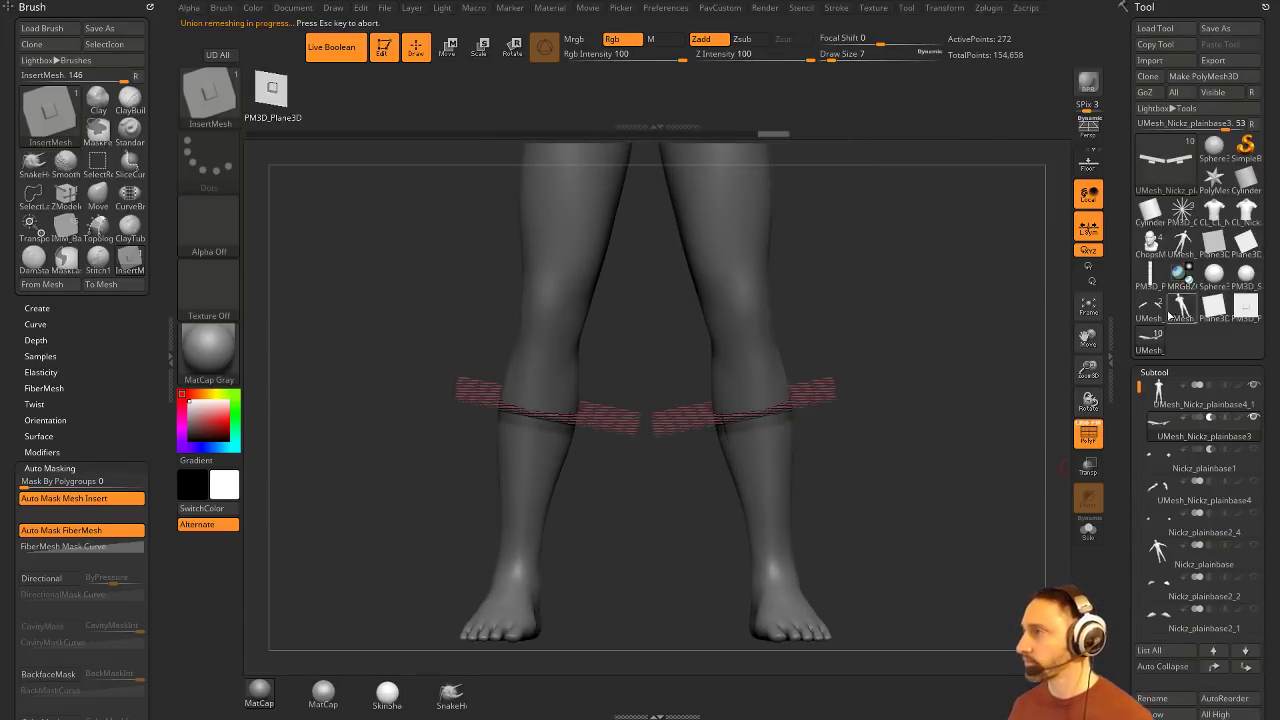
click(1181, 315)
drag(1029, 379, 992, 382)
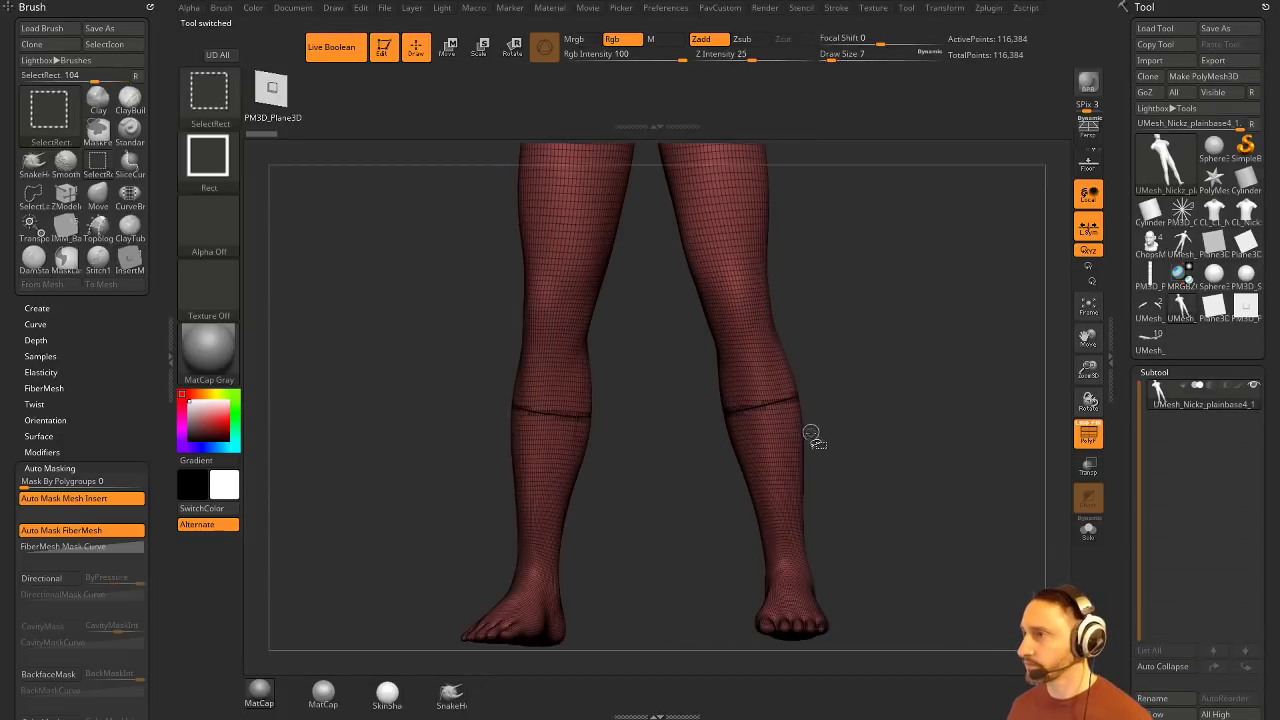
Step: Hide the lower legs below the cut and examine the block-shaped pegs on the underside of the upper legs
ctrl+shift+click(923, 434)
key(ctrl+shift+b)
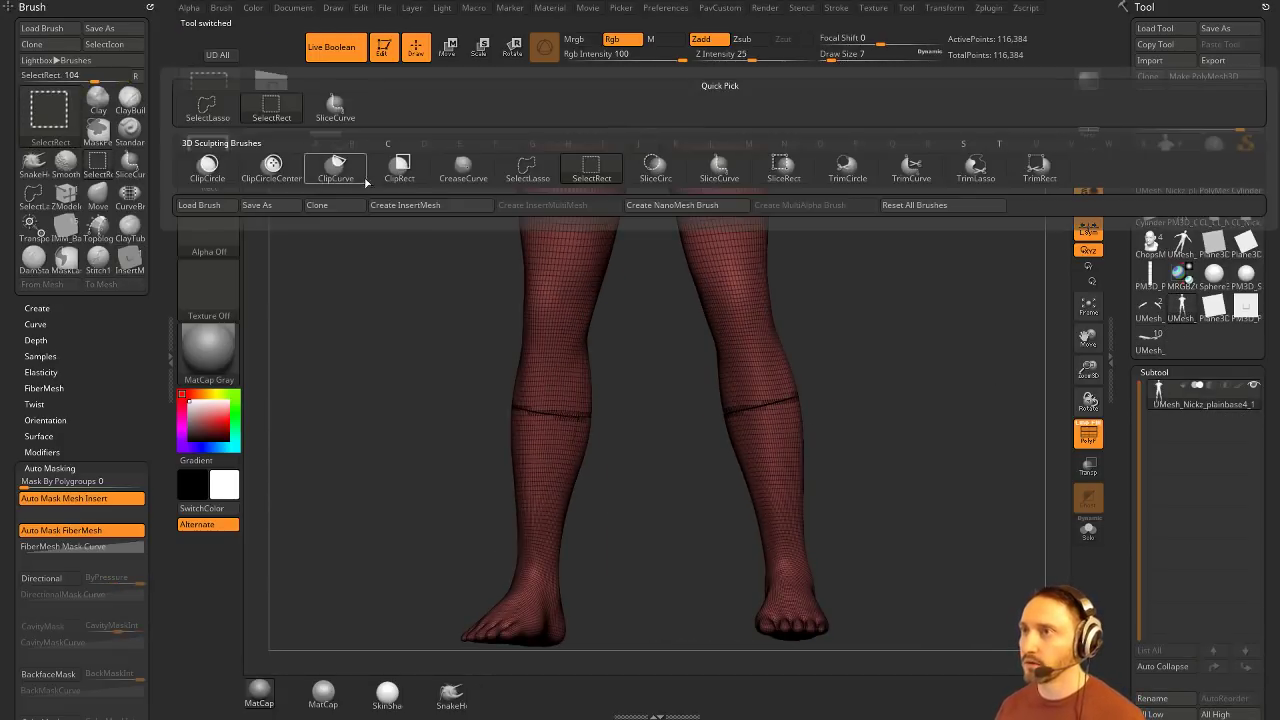
ctrl+shift+drag(897, 441, 368, 534)
key(ctrl+shift+a)
drag(931, 398, 897, 449)
ctrl+shift+drag(924, 374, 944, 394)
drag(940, 396, 900, 270)
drag(897, 467, 998, 466)
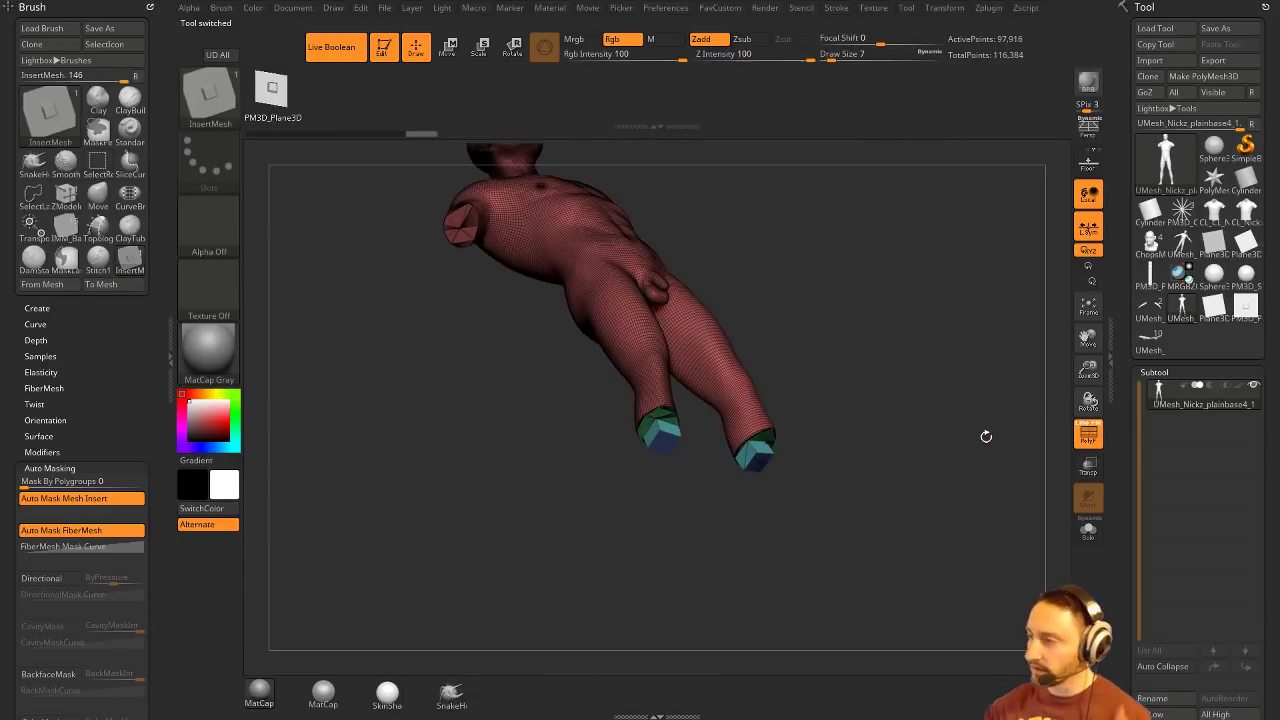
Step: Show the whole figure again and turn off Live Boolean
drag(833, 289, 934, 365)
ctrl+shift+click(960, 363)
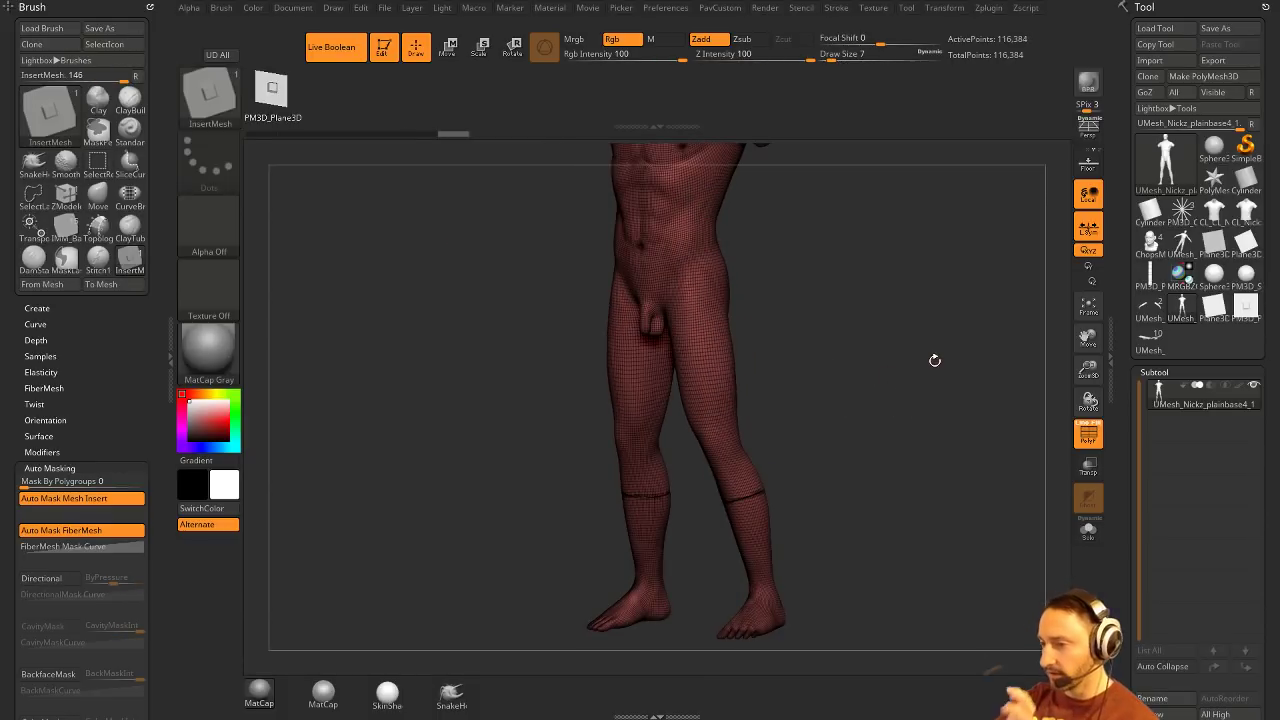
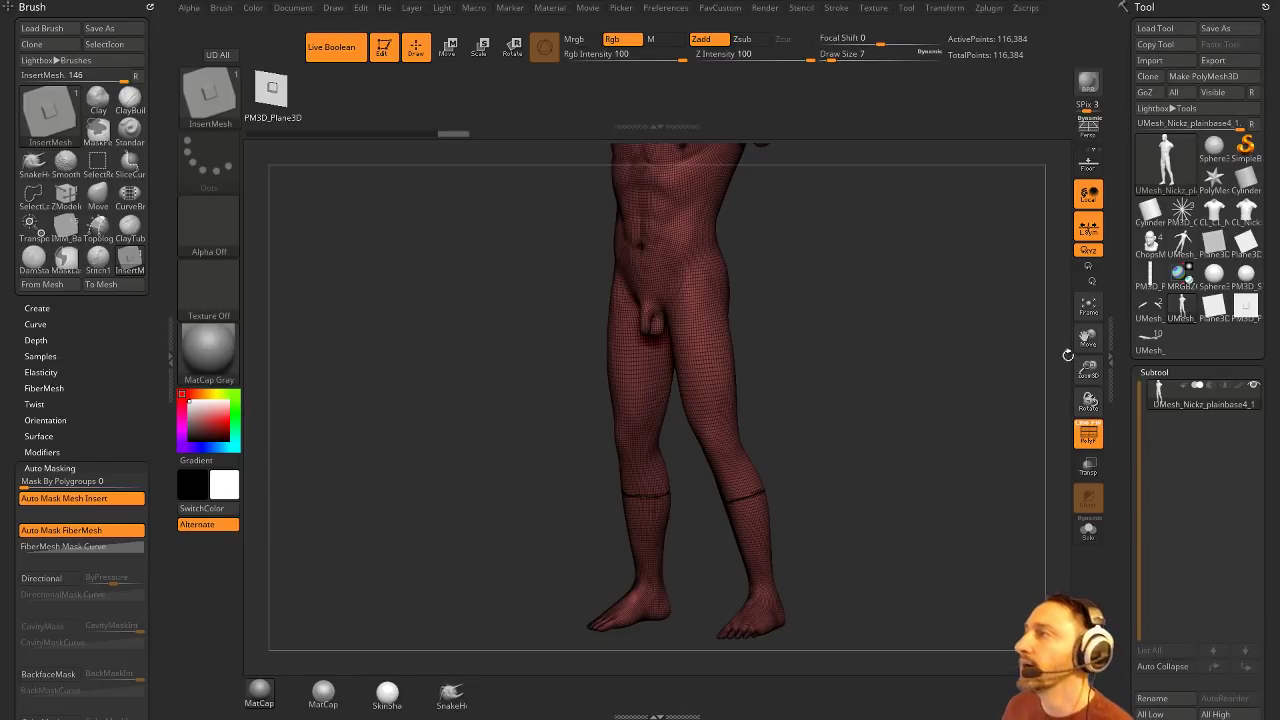
click(335, 47)
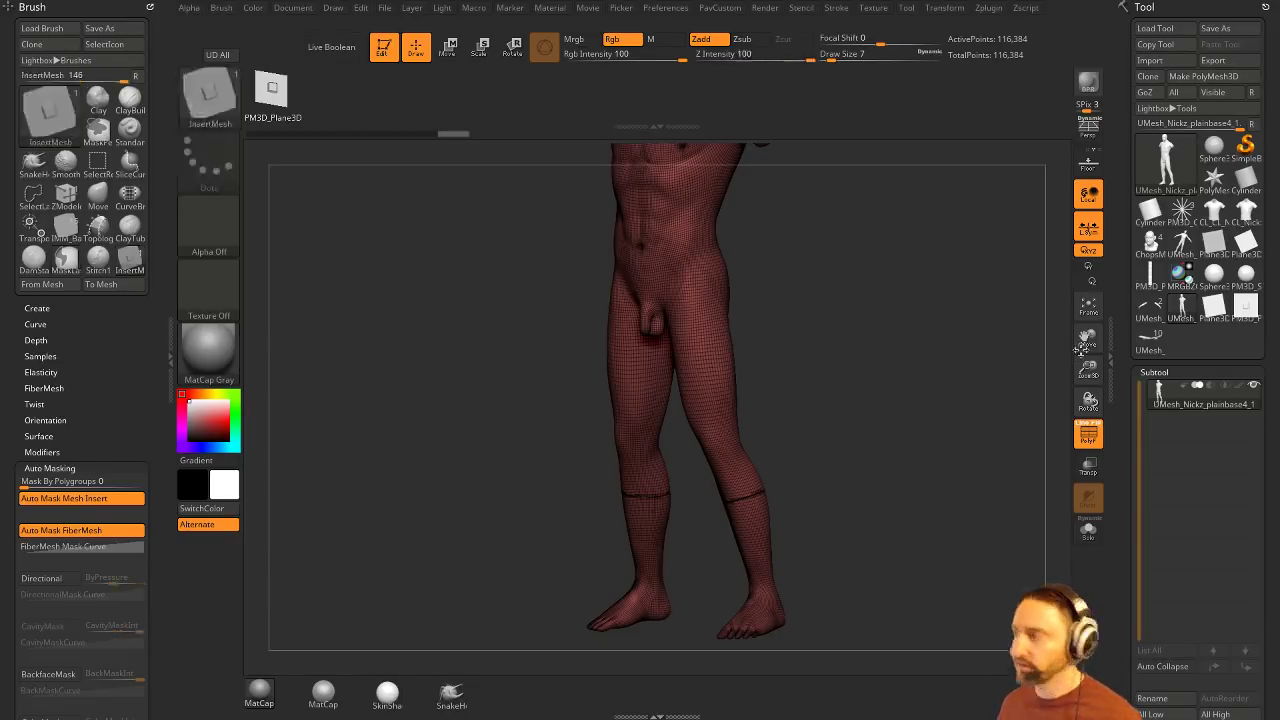
Step: Switch to the Plane3D primitive and convert it to a PolyMesh3D
click(1210, 320)
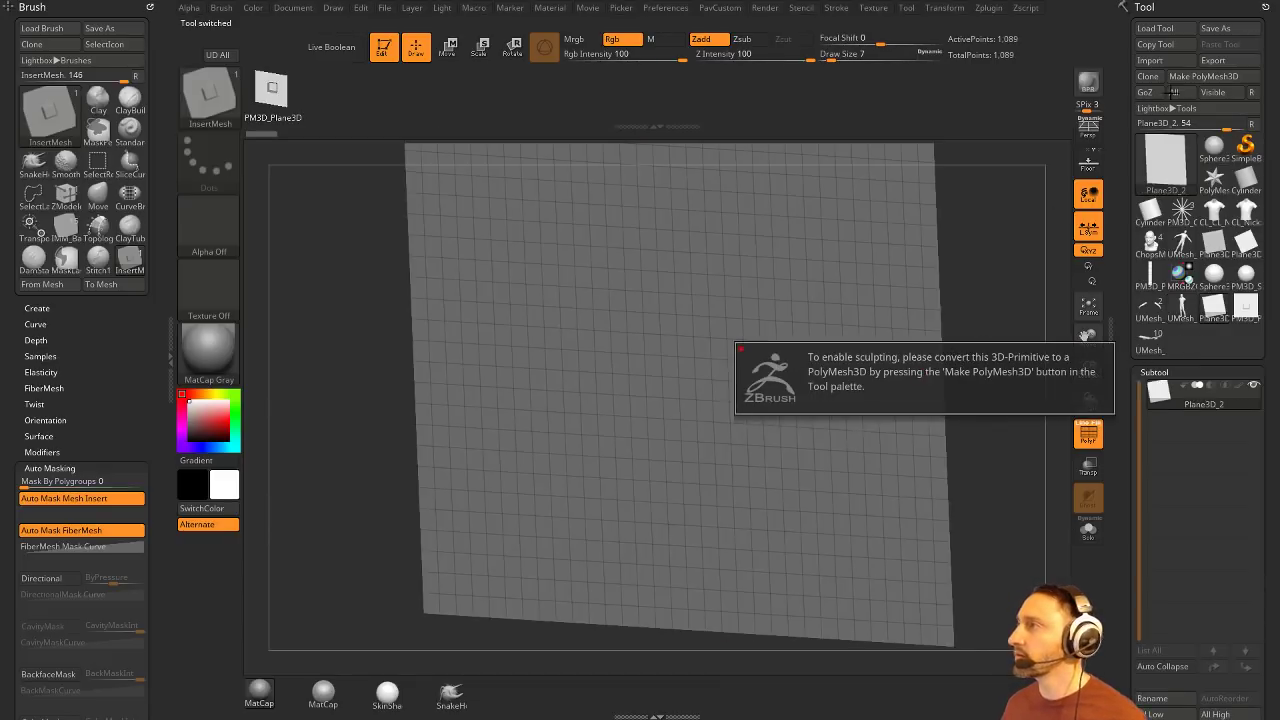
click(1200, 77)
drag(974, 249, 1005, 195)
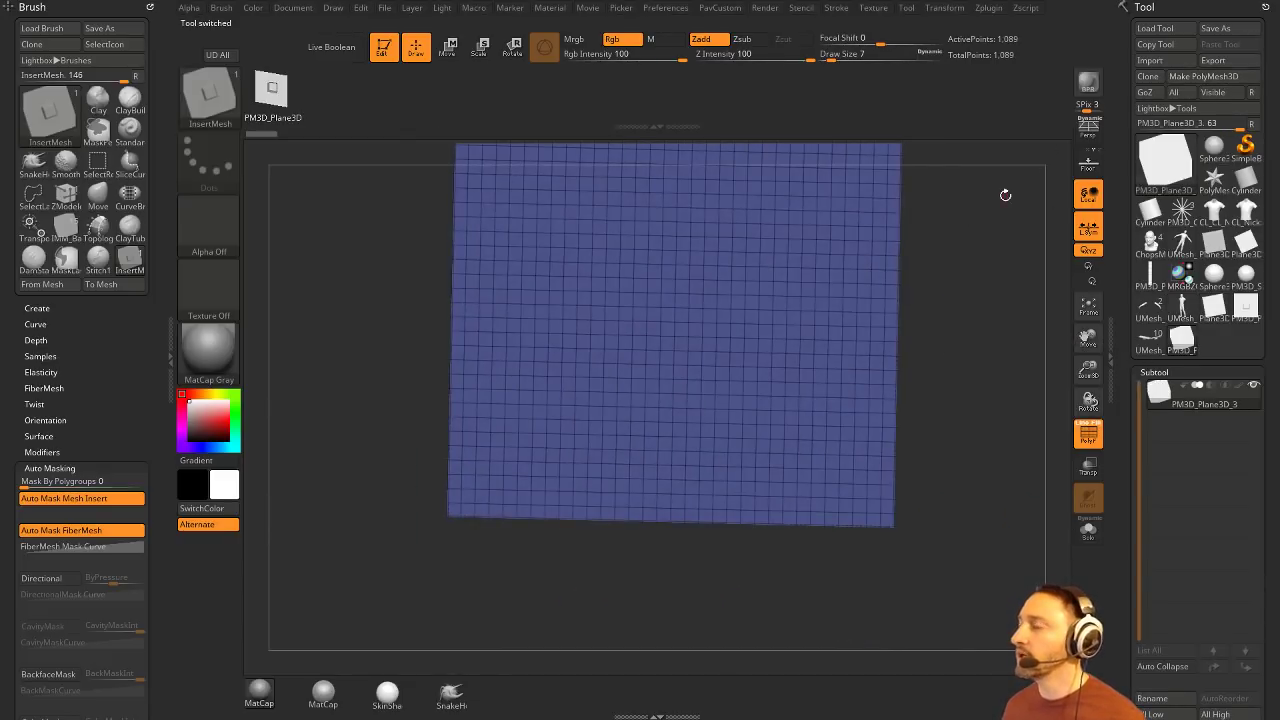
ctrl+right_drag(882, 274, 941, 290)
right_drag(941, 290, 954, 313)
Step: With an enlarged Move brush, pull the middle of the plane out into a rounded bulge
key(s)
drag(772, 342, 818, 349)
key(b)
key(m)
key(v)
drag(634, 320, 690, 330)
drag(763, 360, 574, 384)
mouse_move(666, 391)
mouse_down()
mouse_move(628, 394)
mouse_move(530, 458)
mouse_up()
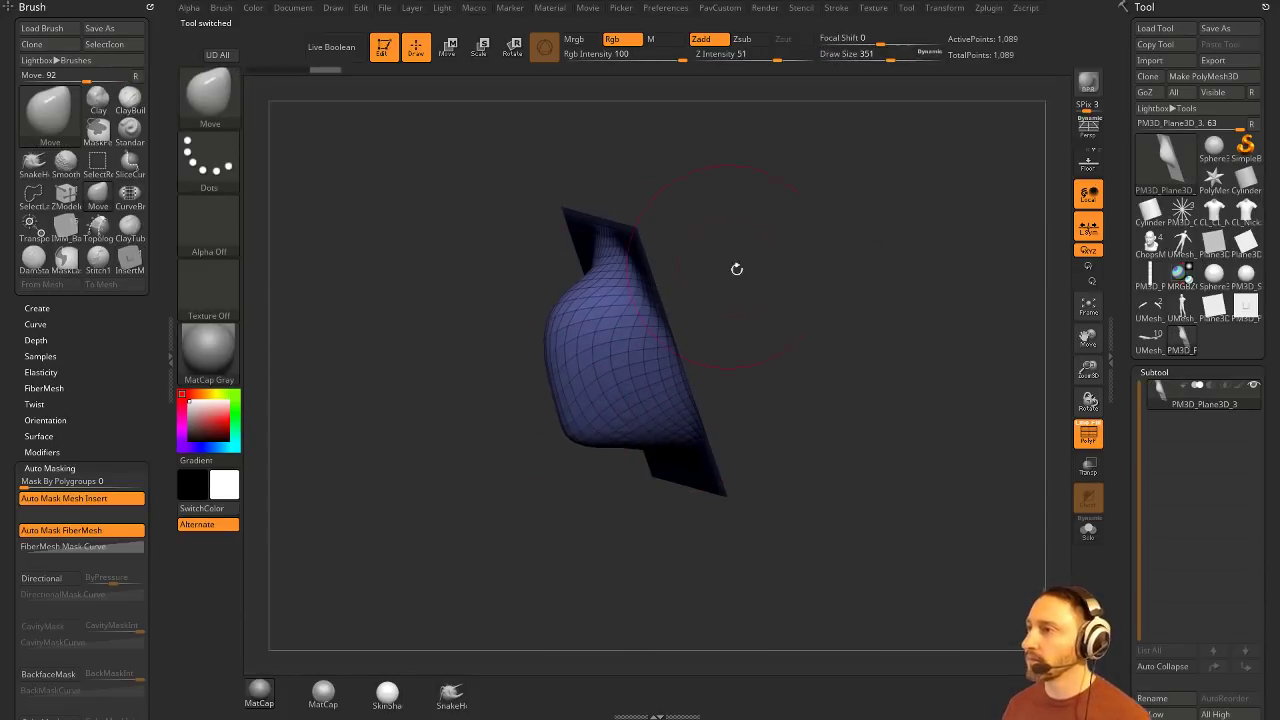
Step: Switch to the cut body and use SliceCurve to split it into two polygroups with an angled line across both thighs
click(1182, 310)
shift+drag(951, 354, 985, 358)
key(s)
mouse_move(985, 358)
alt+mouse_down()
mouse_move(974, 405)
mouse_move(944, 406)
alt+mouse_up()
mouse_move(938, 360)
alt+mouse_down()
mouse_move(929, 480)
mouse_move(947, 455)
alt+mouse_up()
key(s)
mouse_move(947, 455)
mouse_down()
mouse_move(904, 455)
mouse_move(928, 528)
mouse_up()
ctrl+shift+click(210, 97)
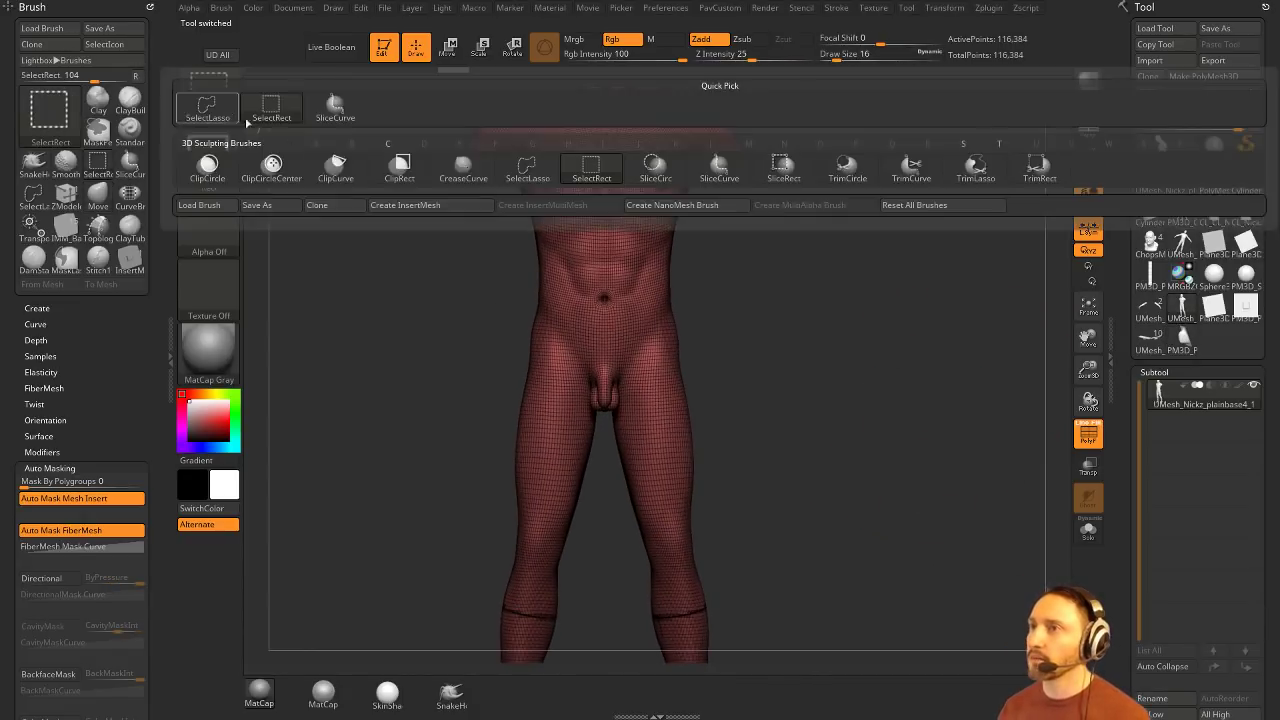
ctrl+shift+click(208, 108)
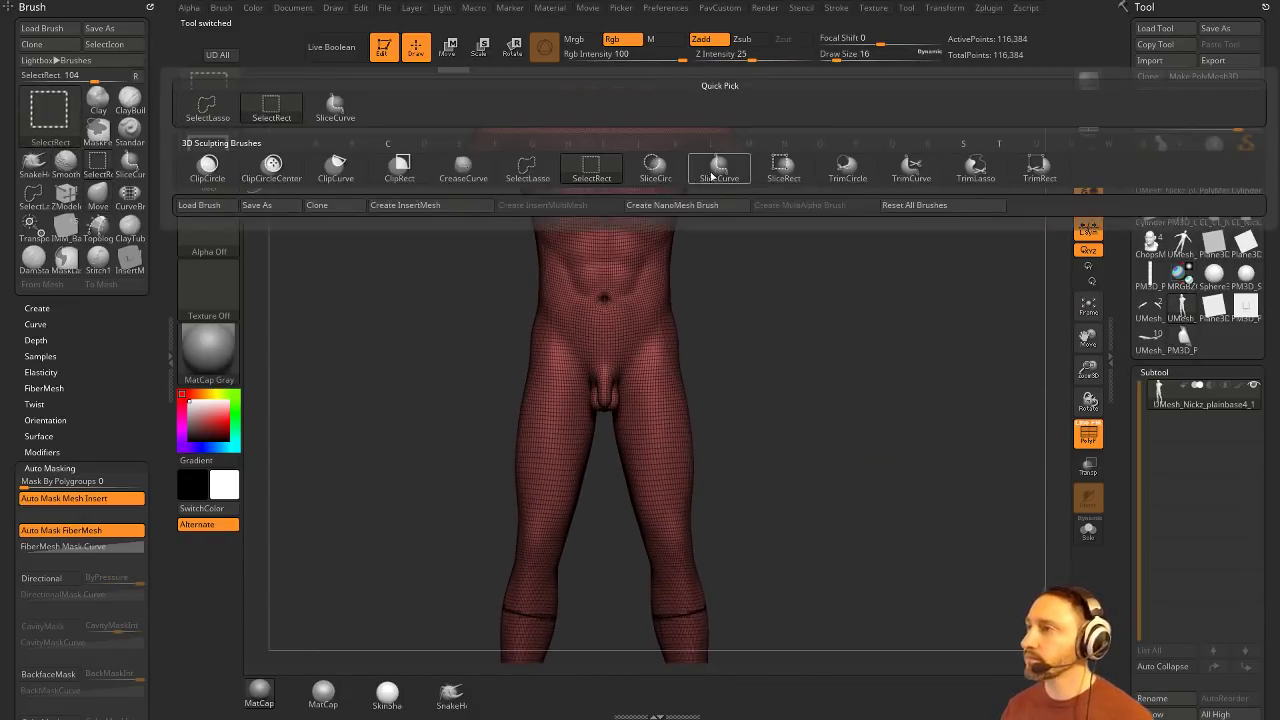
ctrl+shift+click(712, 176)
ctrl+shift+drag(916, 375, 250, 533)
alt+drag(849, 366, 886, 418)
Step: Use the CurveTube brush to run a tube along the slice border around the figure's left thigh
key(b)
key(c)
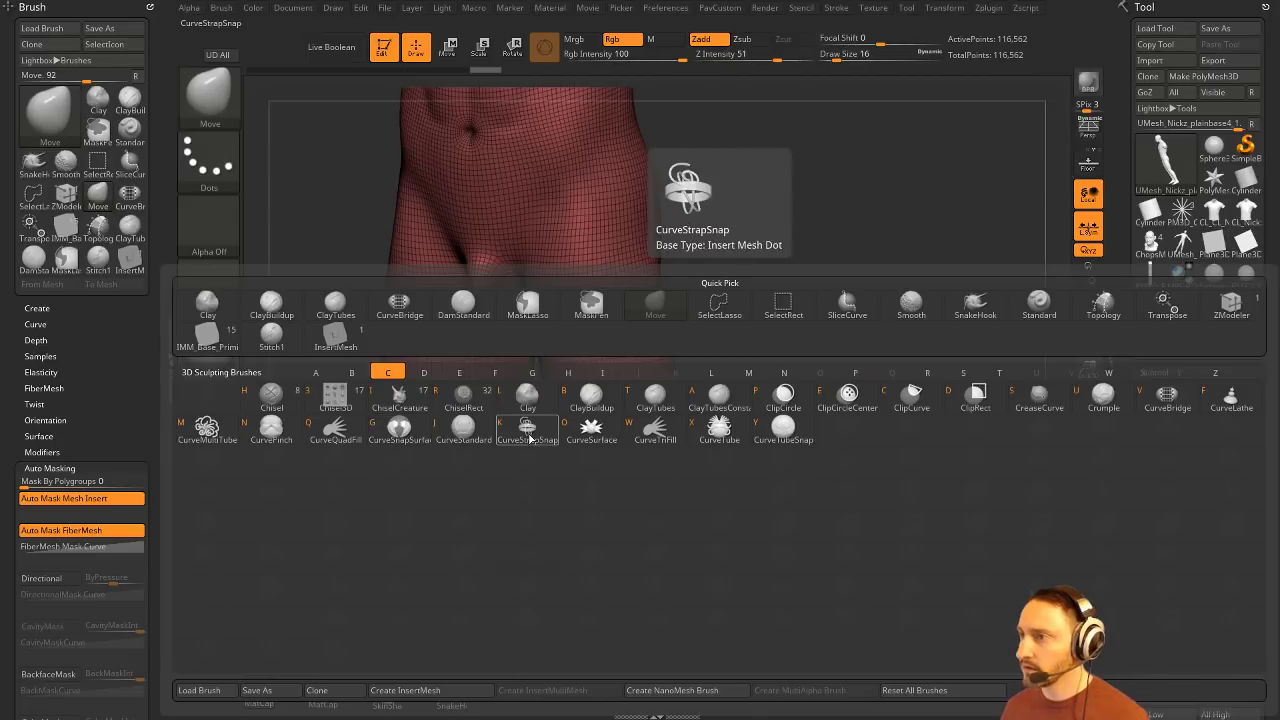
click(718, 433)
mouse_move(882, 315)
alt+mouse_down()
mouse_move(920, 298)
mouse_move(850, 333)
alt+mouse_up()
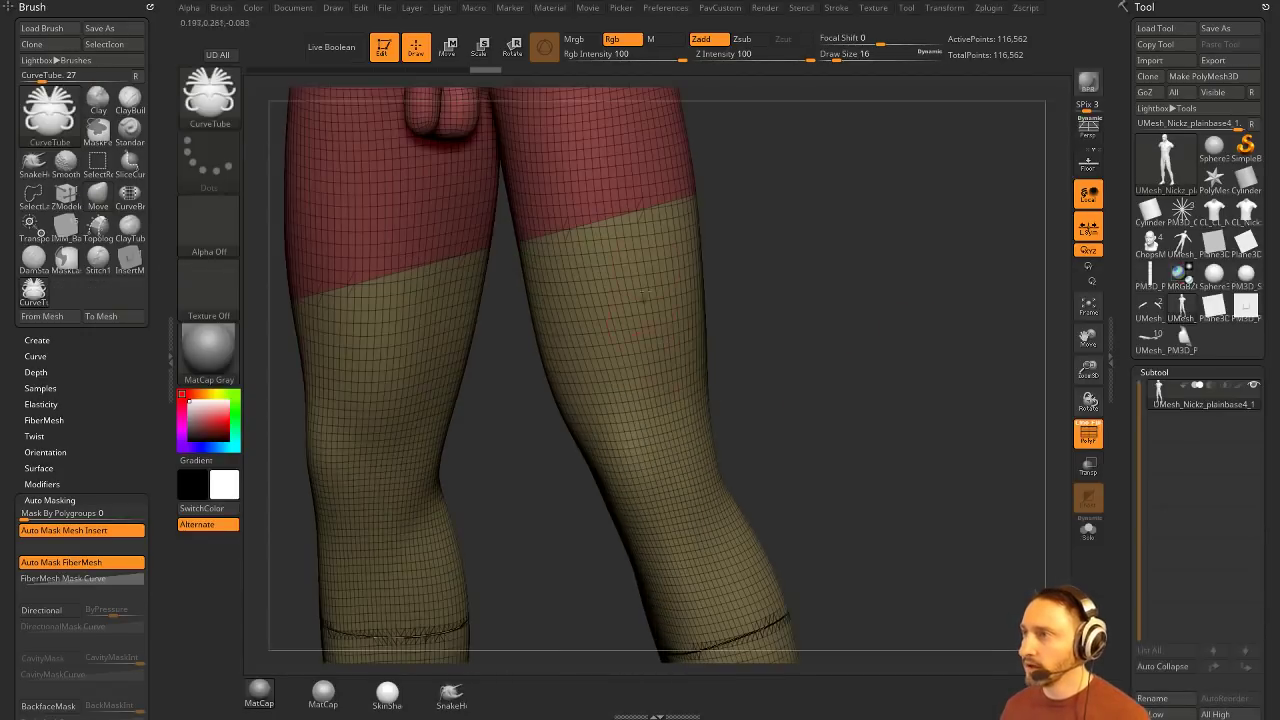
drag(722, 224, 730, 228)
mouse_move(905, 320)
mouse_down()
mouse_move(897, 266)
mouse_move(877, 363)
mouse_move(866, 353)
mouse_move(945, 350)
mouse_up()
key(s)
click(648, 360)
drag(803, 351, 973, 318)
Step: On the bulged plane, slice a circular polygroup into the bulge with the SliceCirc brush
click(1183, 342)
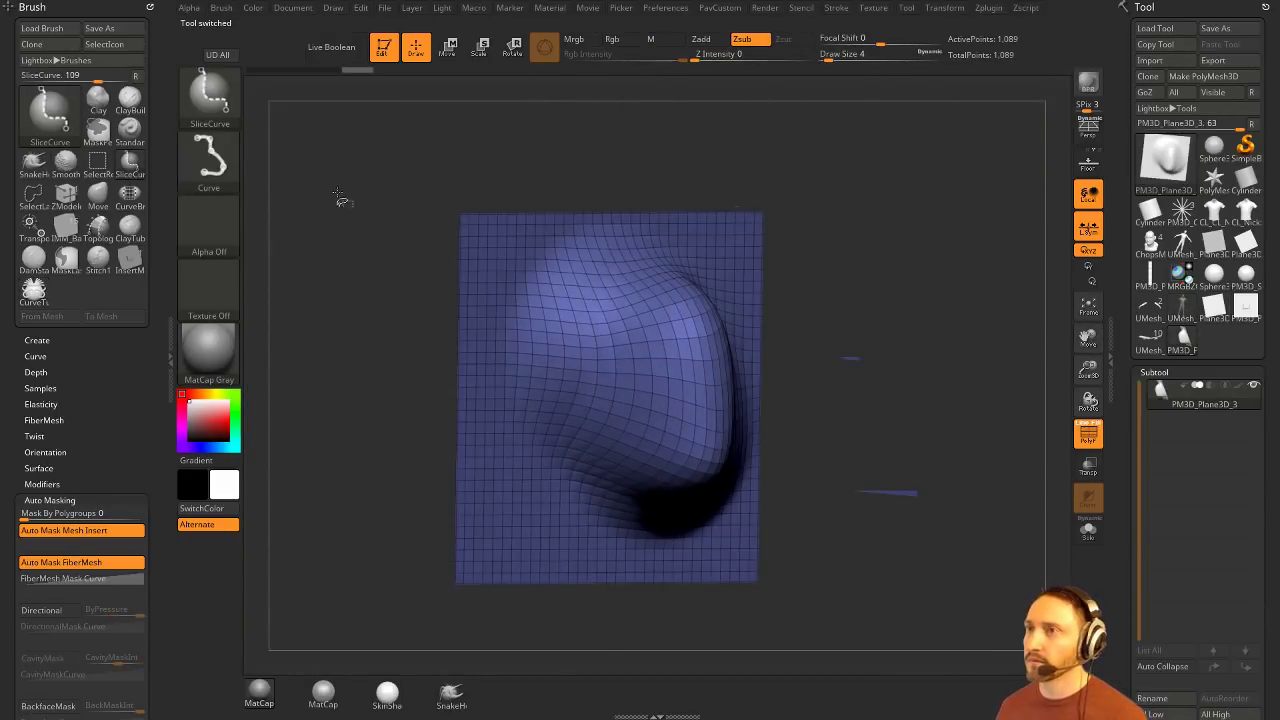
key(ctrl+shift+b)
ctrl+shift+click(660, 172)
mouse_move(722, 343)
ctrl+shift+mouse_down()
mouse_move(830, 430)
mouse_move(672, 431)
mouse_move(678, 446)
ctrl+shift+mouse_up()
ctrl+shift+click(208, 160)
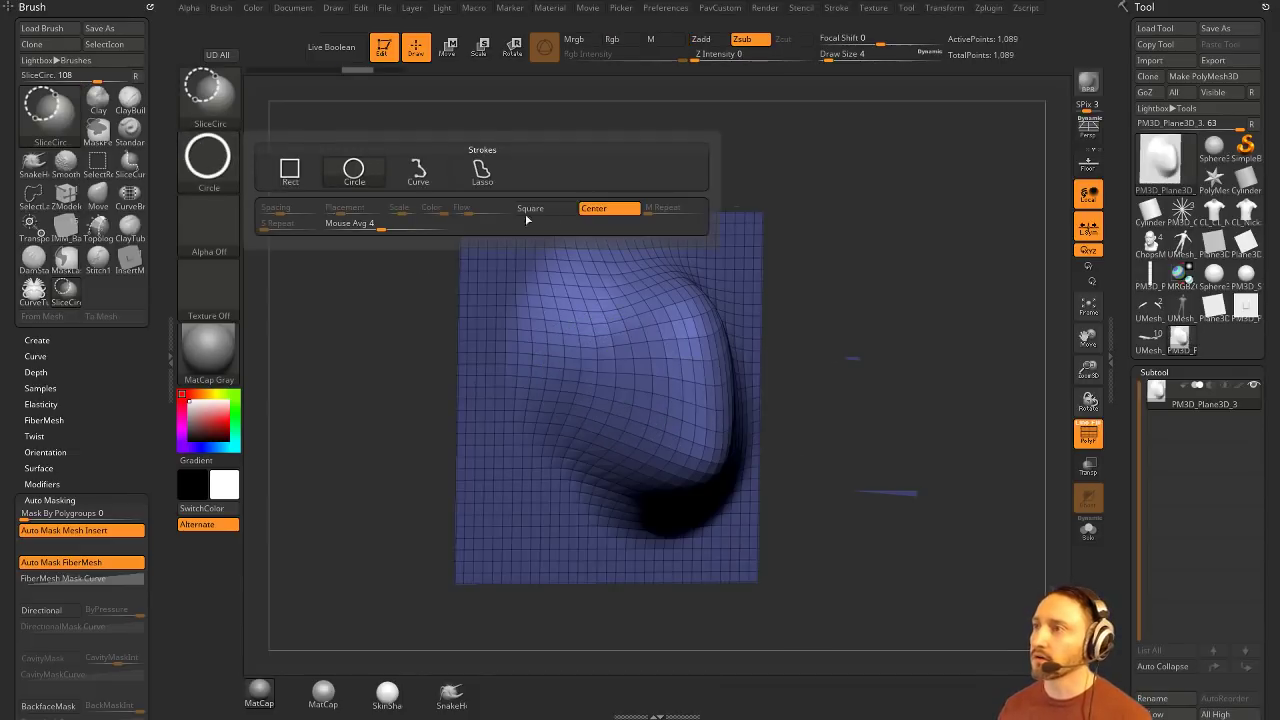
ctrl+shift+drag(627, 384, 697, 455)
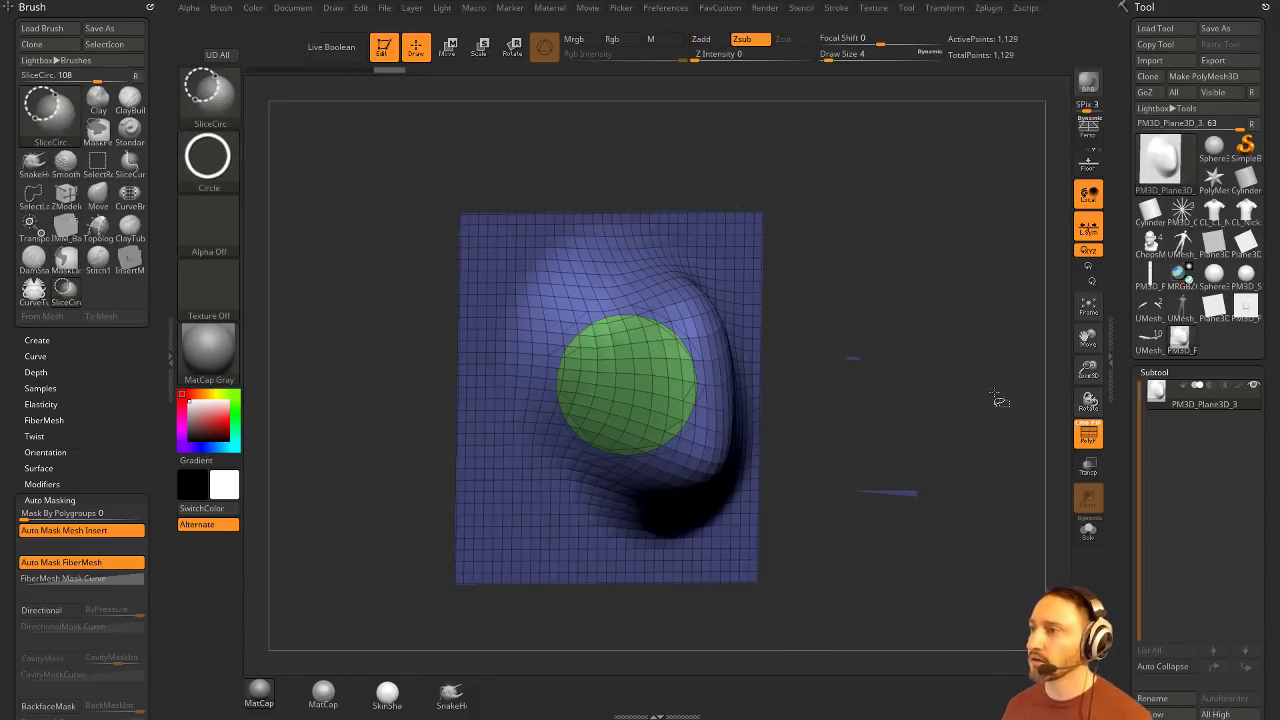
Step: Run a CurveTube tube around the circular polygroup's border on the bulged plane
drag(1000, 400, 931, 357)
drag(631, 322, 661, 330)
key(ctrl+z)
mouse_move(757, 286)
alt+mouse_down()
mouse_move(963, 334)
mouse_move(890, 322)
mouse_move(1013, 318)
mouse_move(910, 315)
mouse_move(882, 265)
mouse_move(883, 286)
alt+mouse_up()
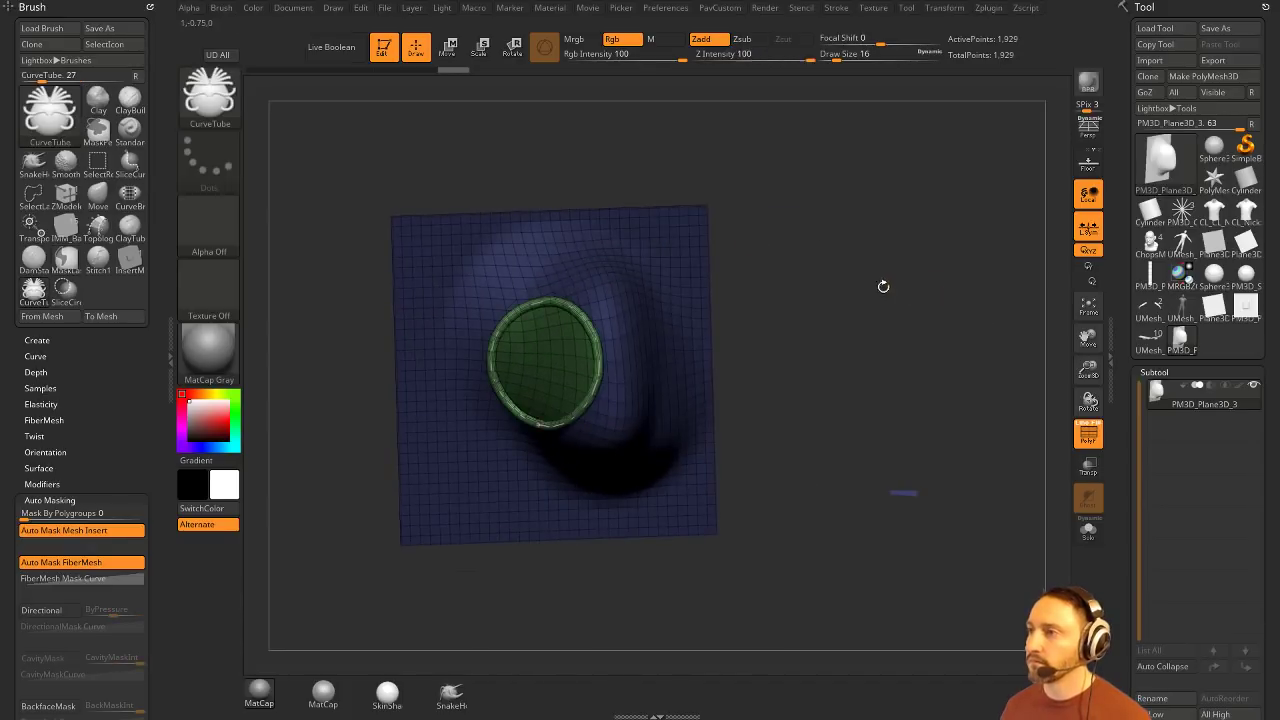
Step: Separate the tube from the bulged plane into its own subtool with Split Unmasked Points
drag(809, 430, 856, 404)
key(space)
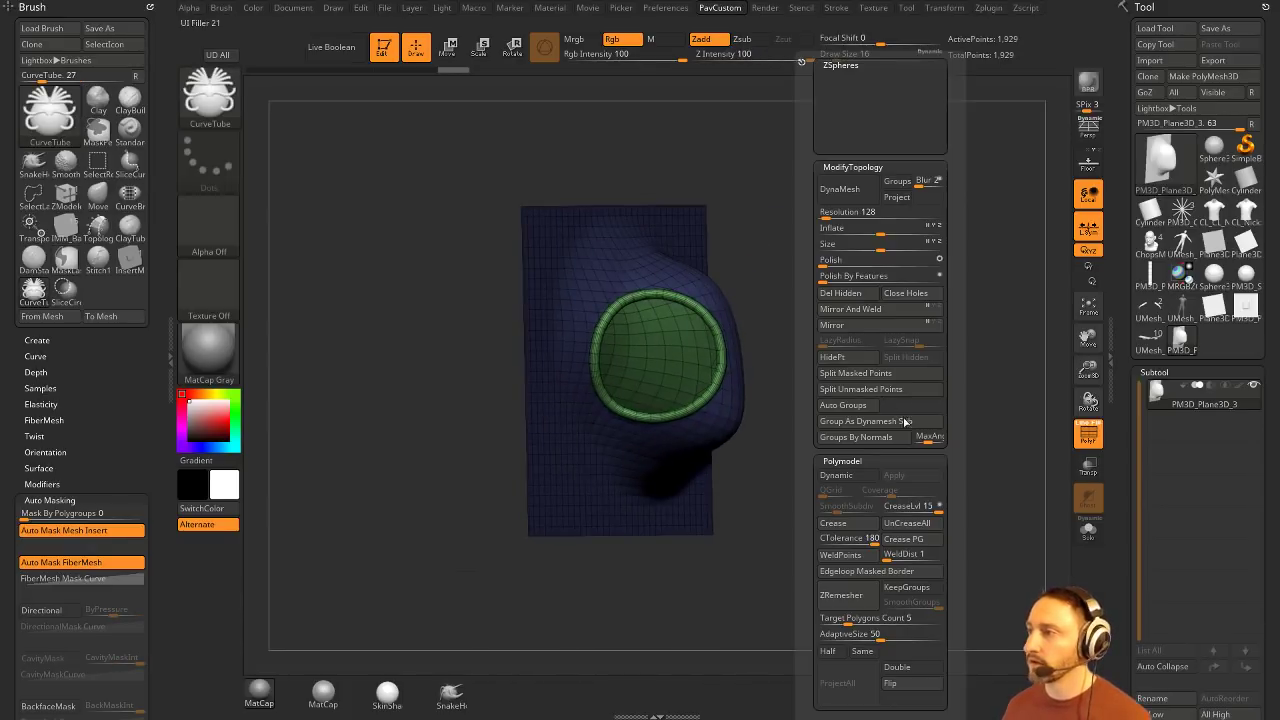
click(915, 388)
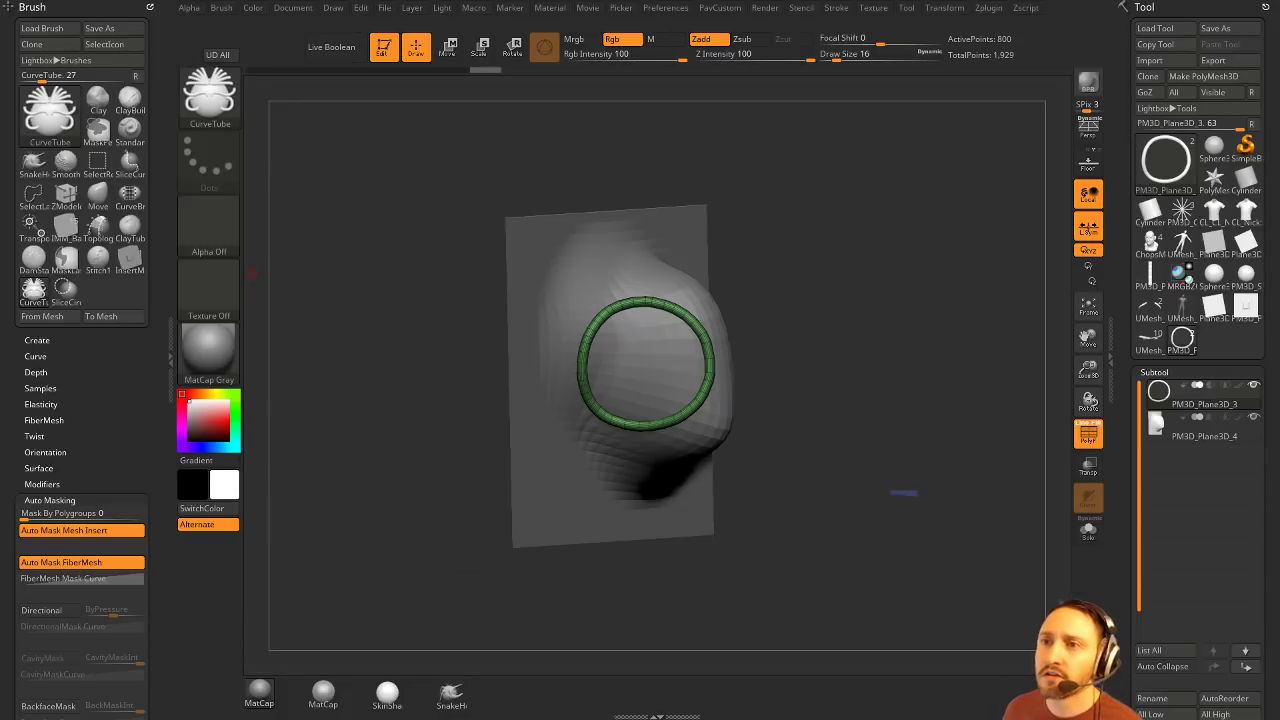
drag(385, 301, 390, 279)
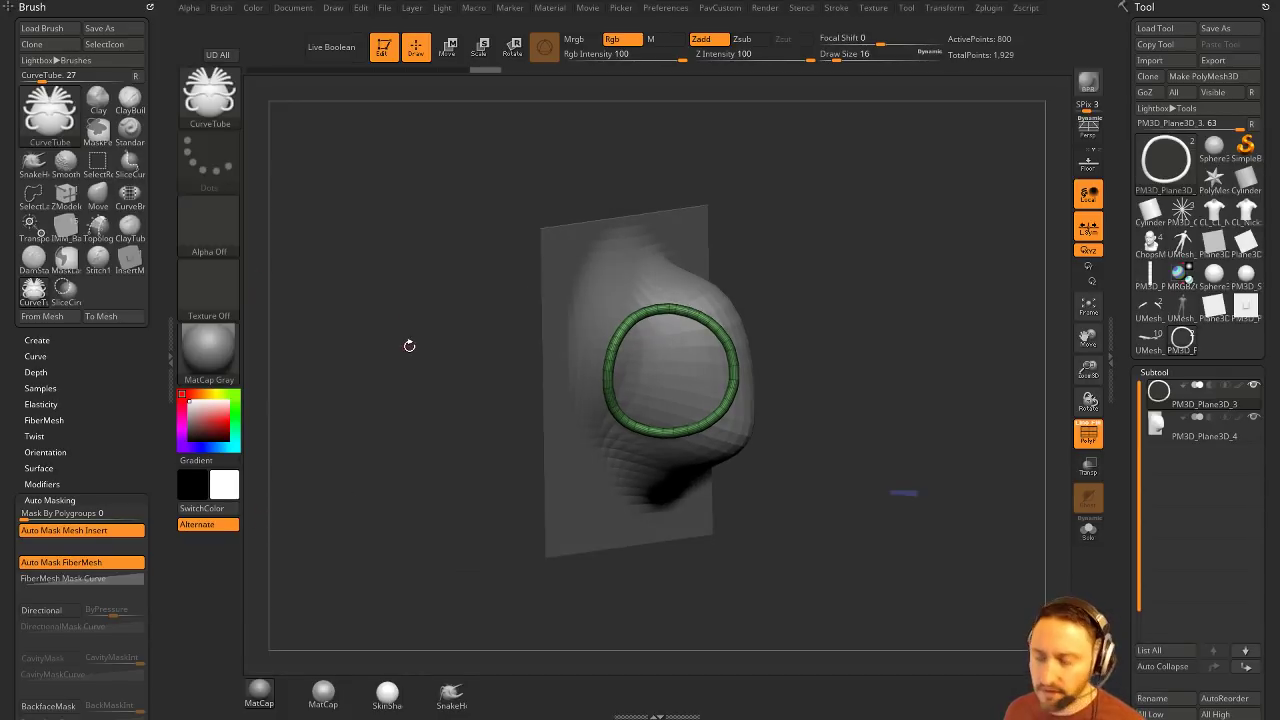
Step: Choose the ZModeler brush and make the bulged plane the active subtool
key(b)
key(z)
key(m)
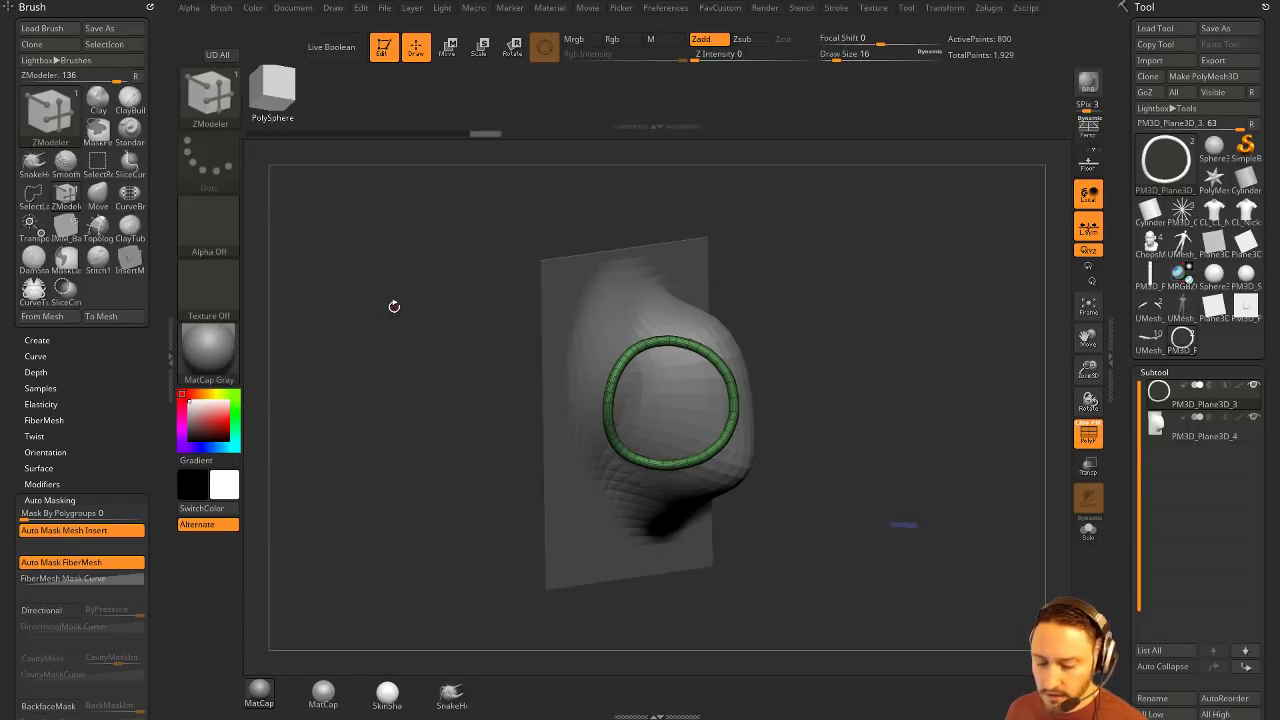
key(alt+Down)
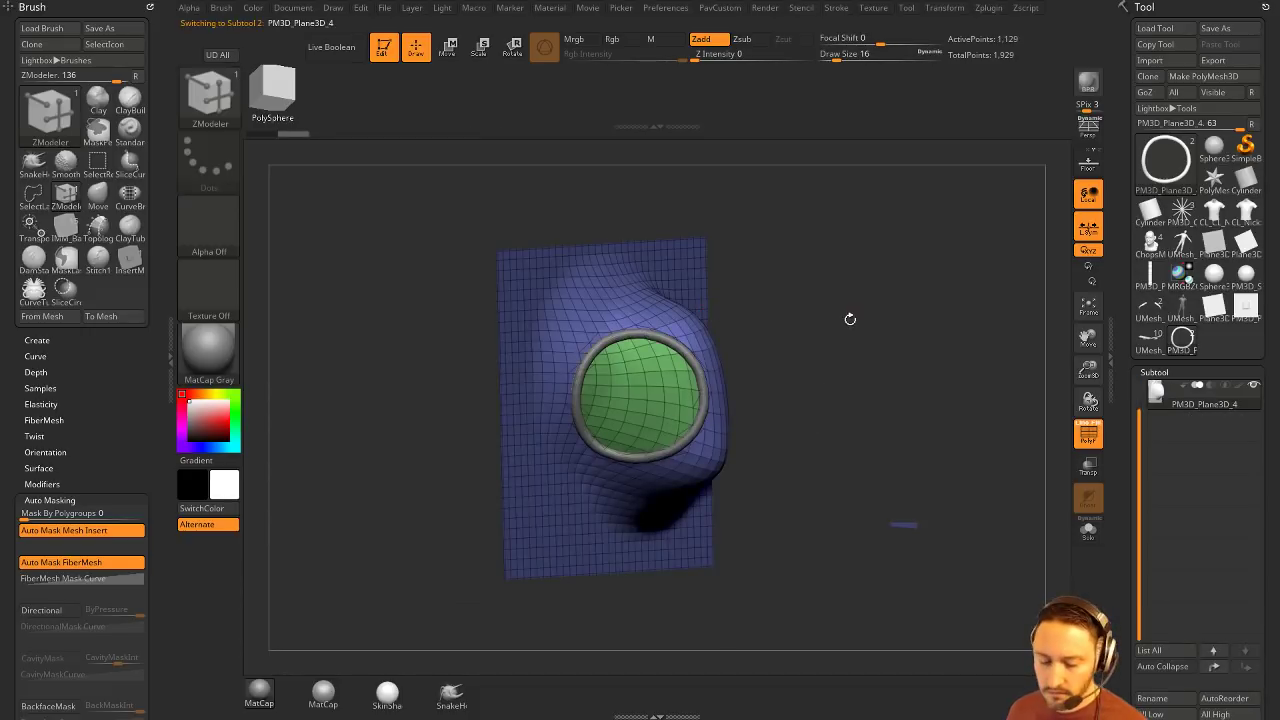
key(space)
drag(848, 319, 805, 279)
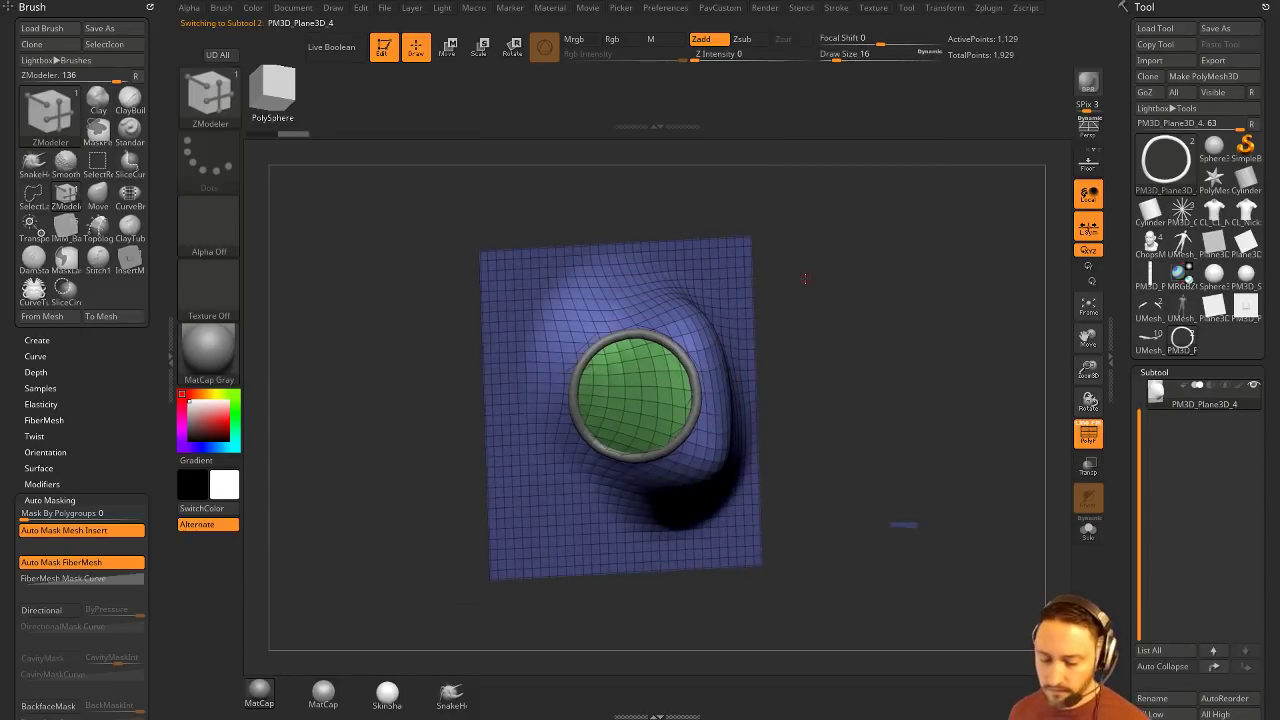
key(space)
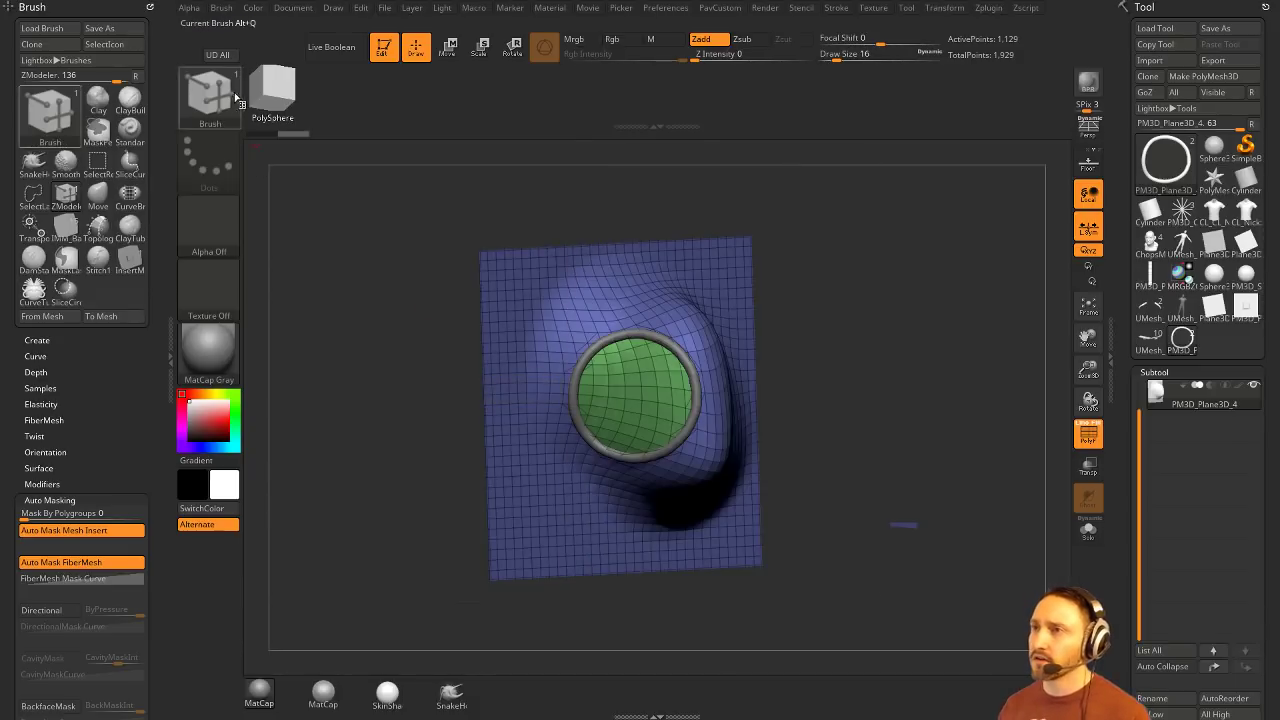
key(space)
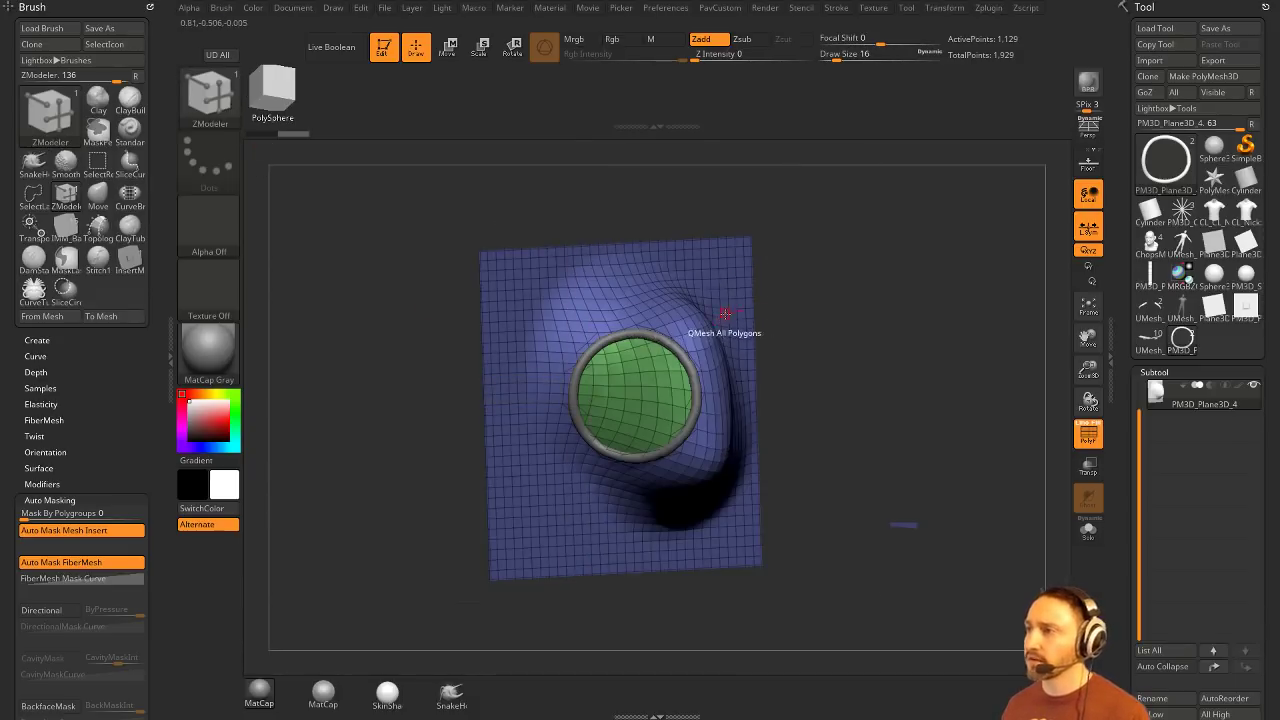
key(space)
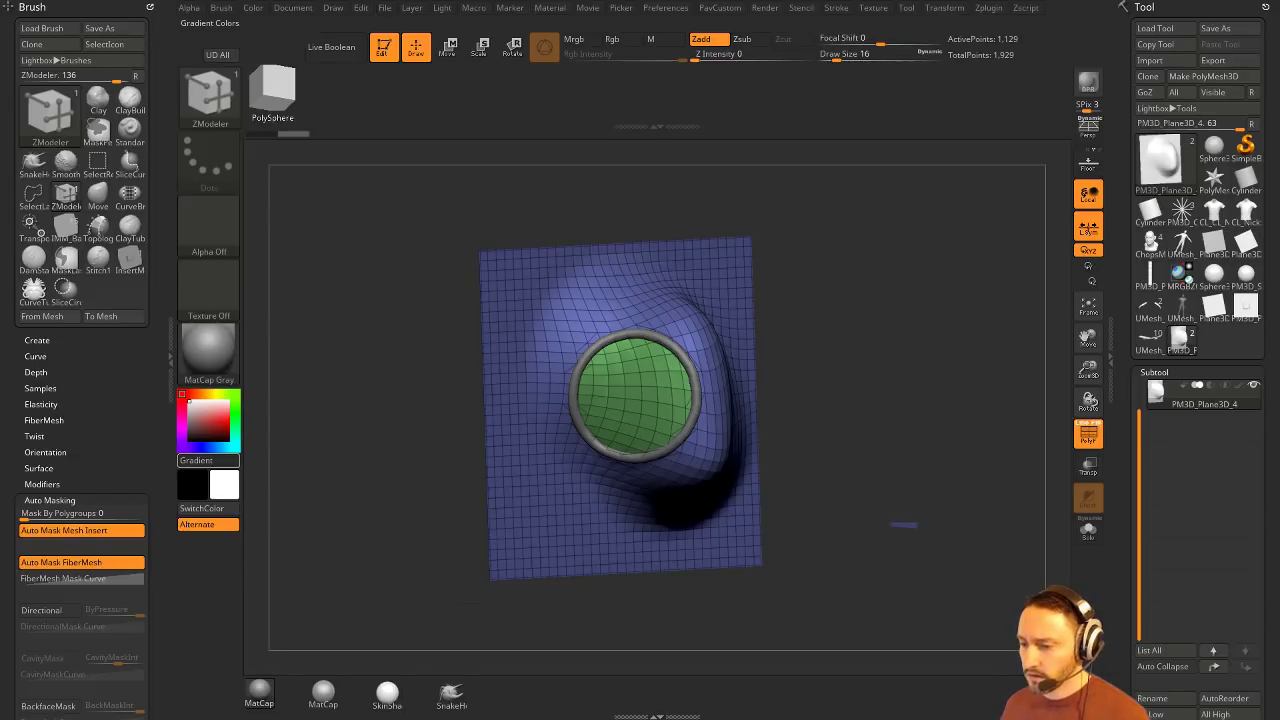
Step: Browse the ZBrush 4R8 folder in File Explorer to ZStartup\BrushPresets, examine its brush files, and return to ZBrush
drag(2, 135, 303, 127)
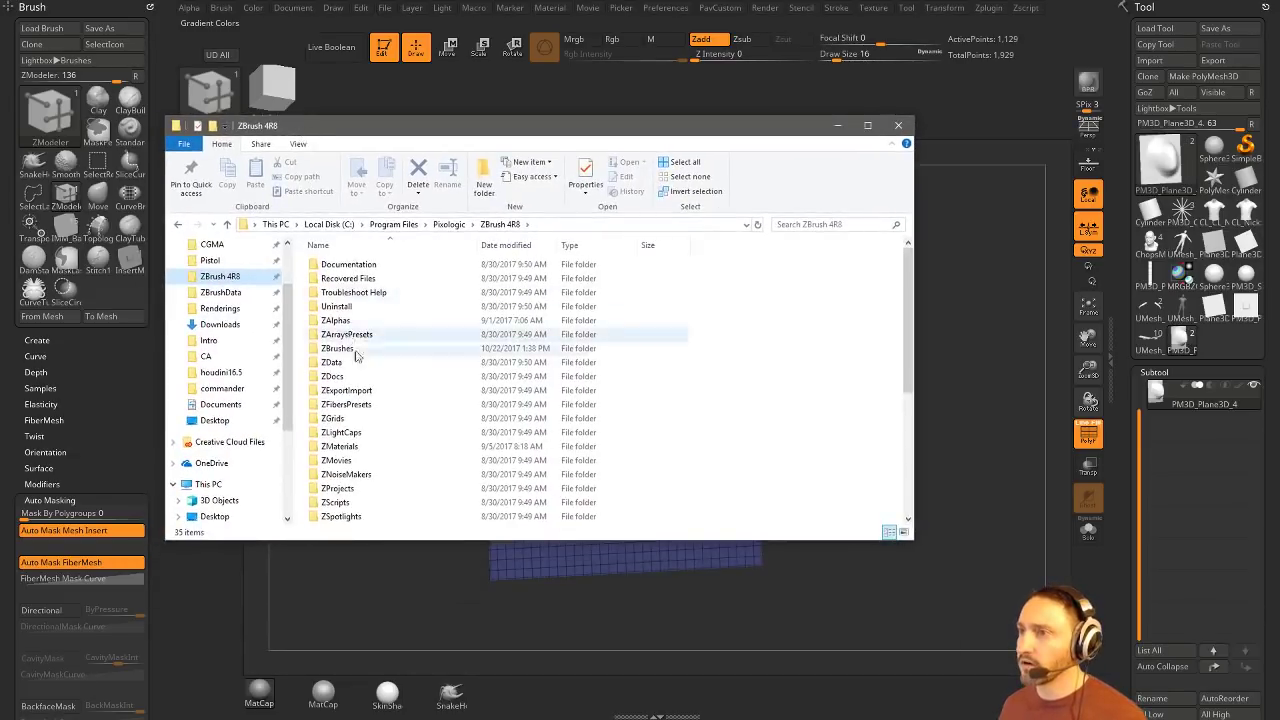
scroll(358, 358, down, 6)
double_click(337, 307)
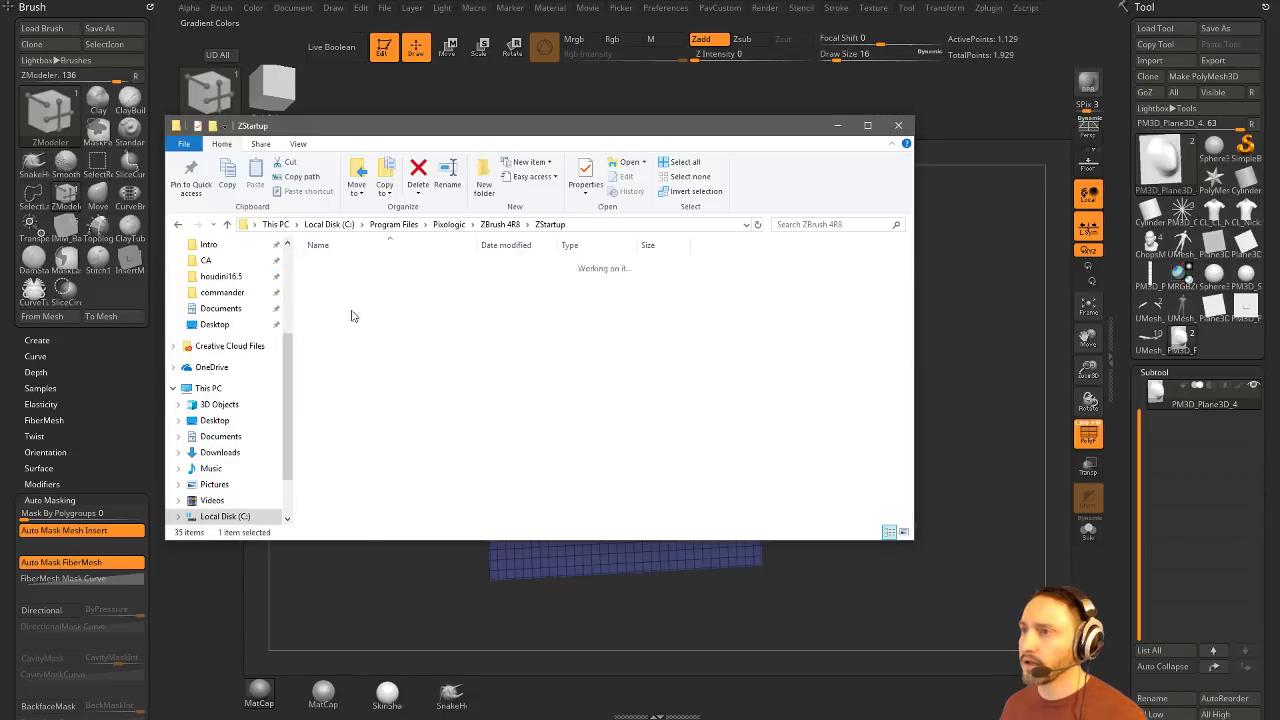
double_click(343, 278)
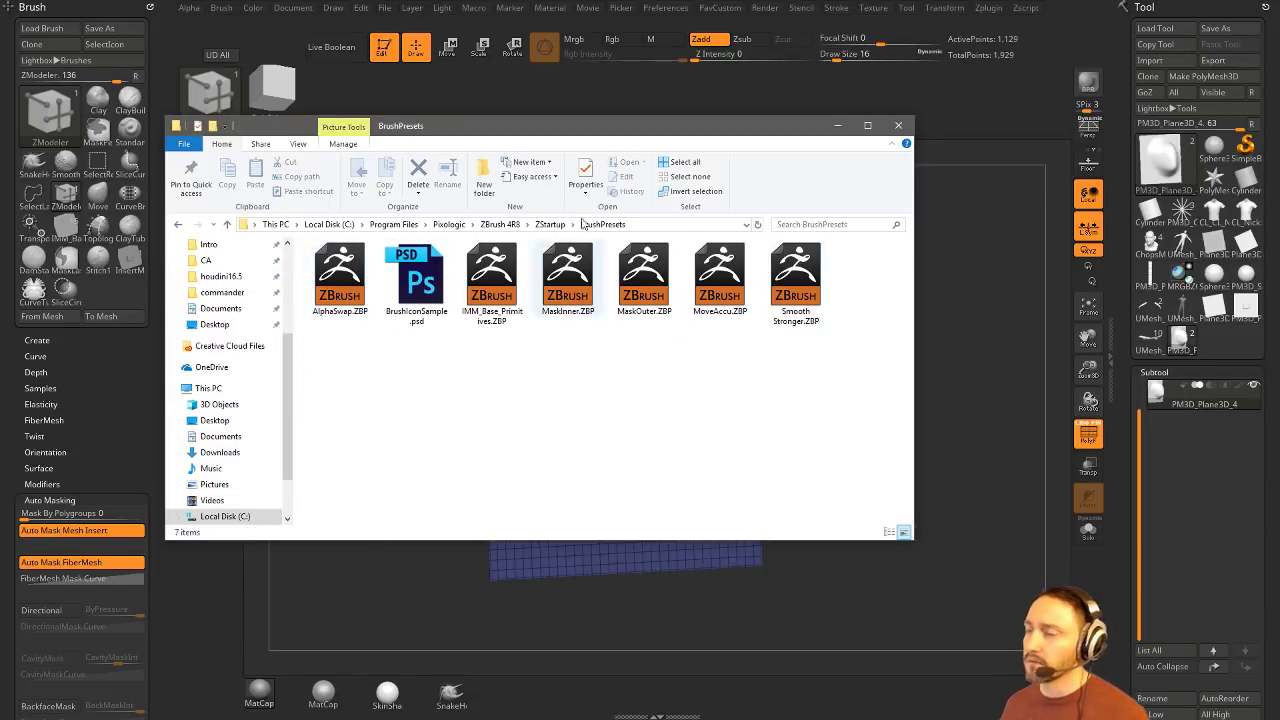
key(alt+Tab)
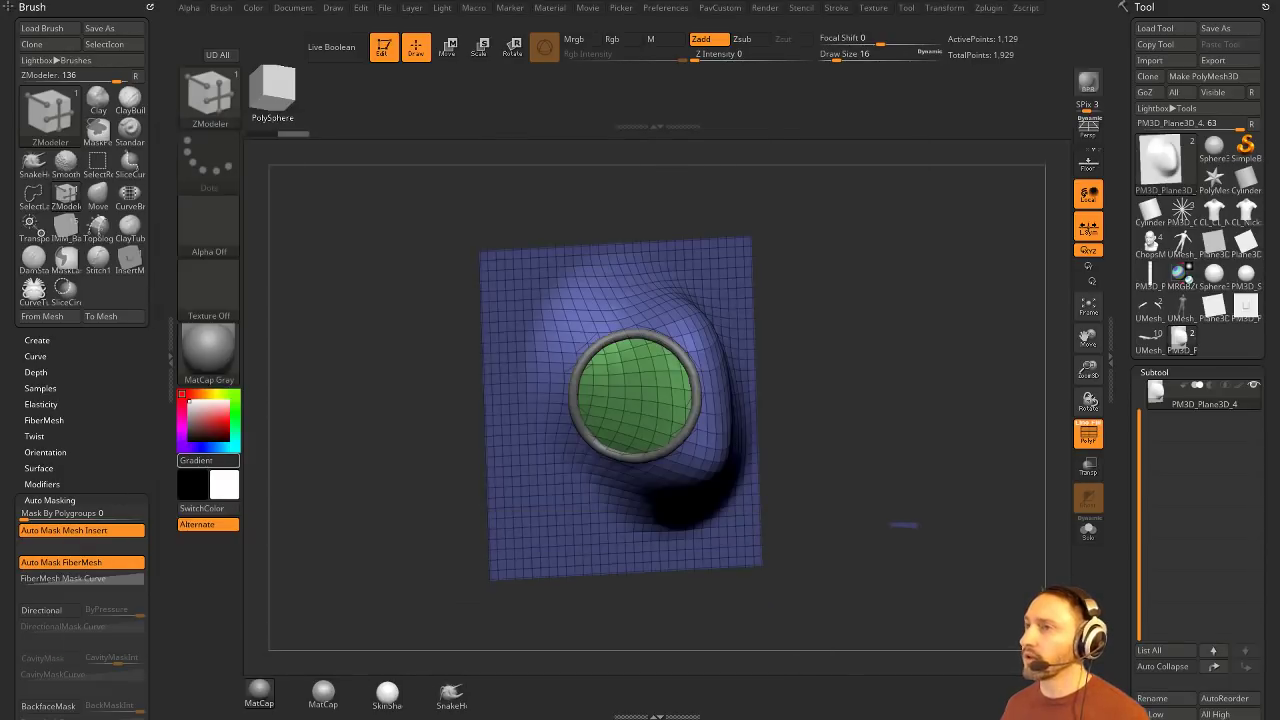
click(230, 110)
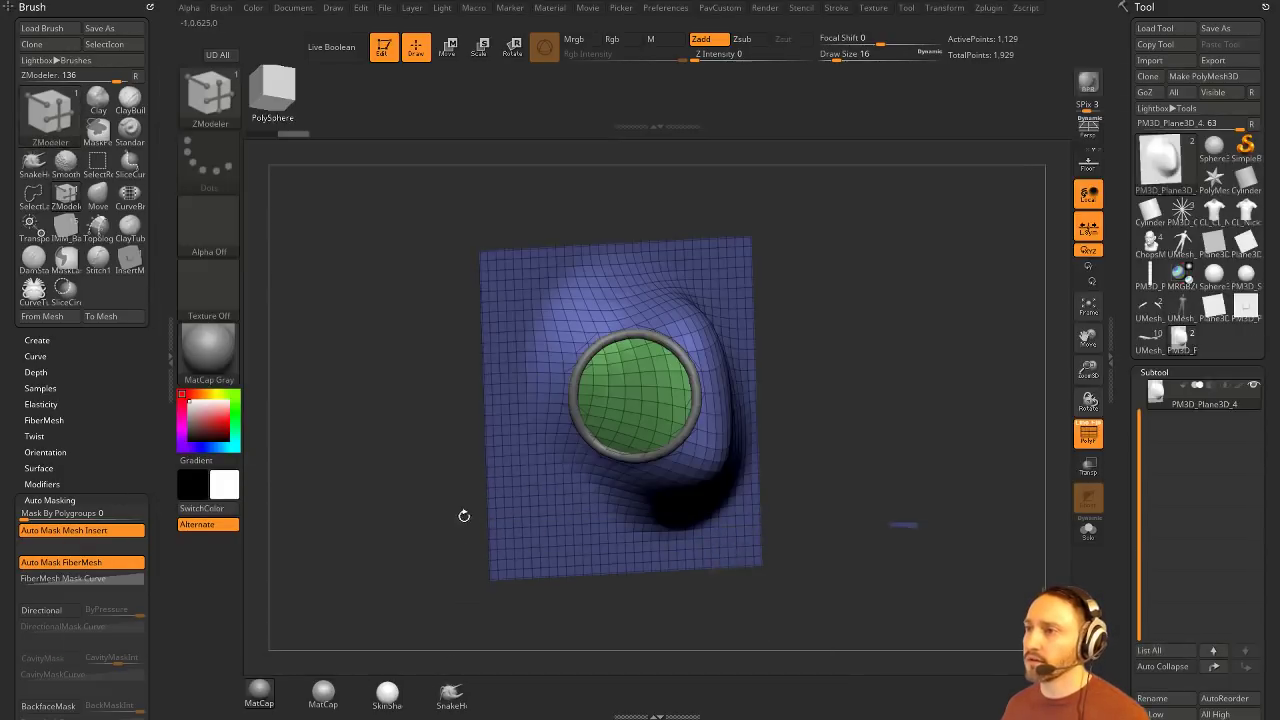
click(208, 106)
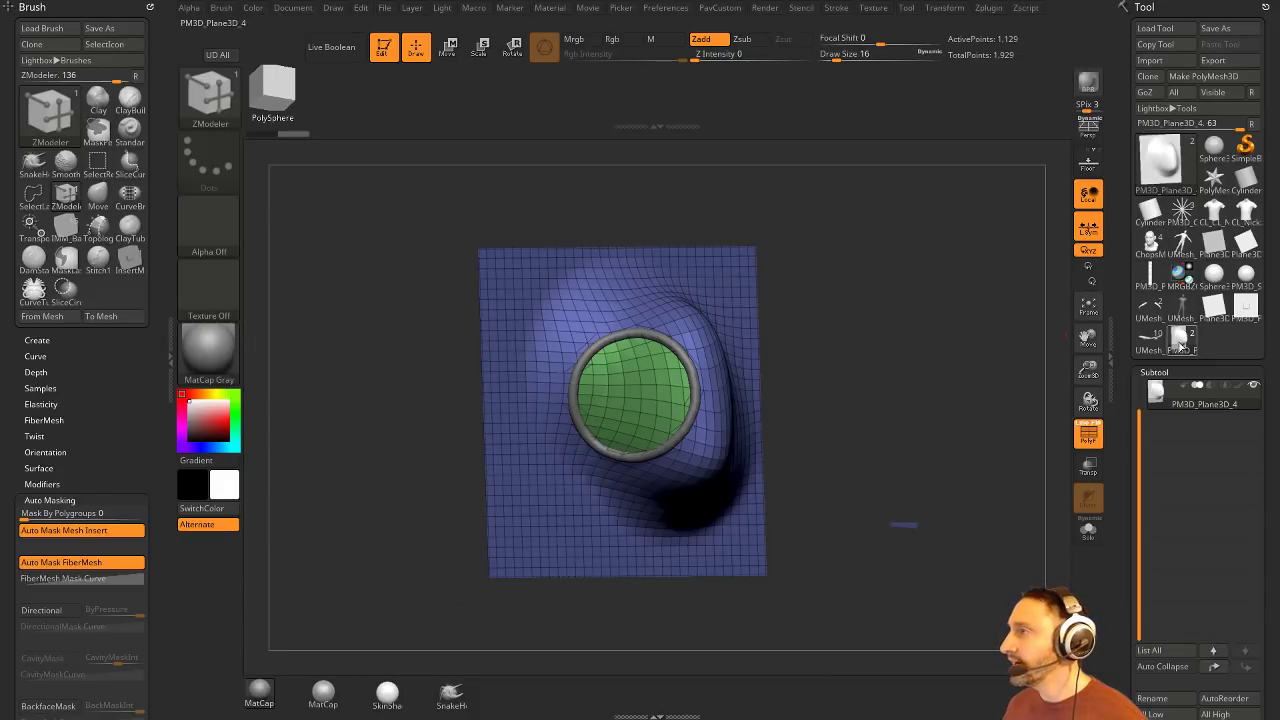
Step: Look through the loaded tools and switch to the complete full-body figure with separate polygroups for its limbs
mouse_move(1181, 318)
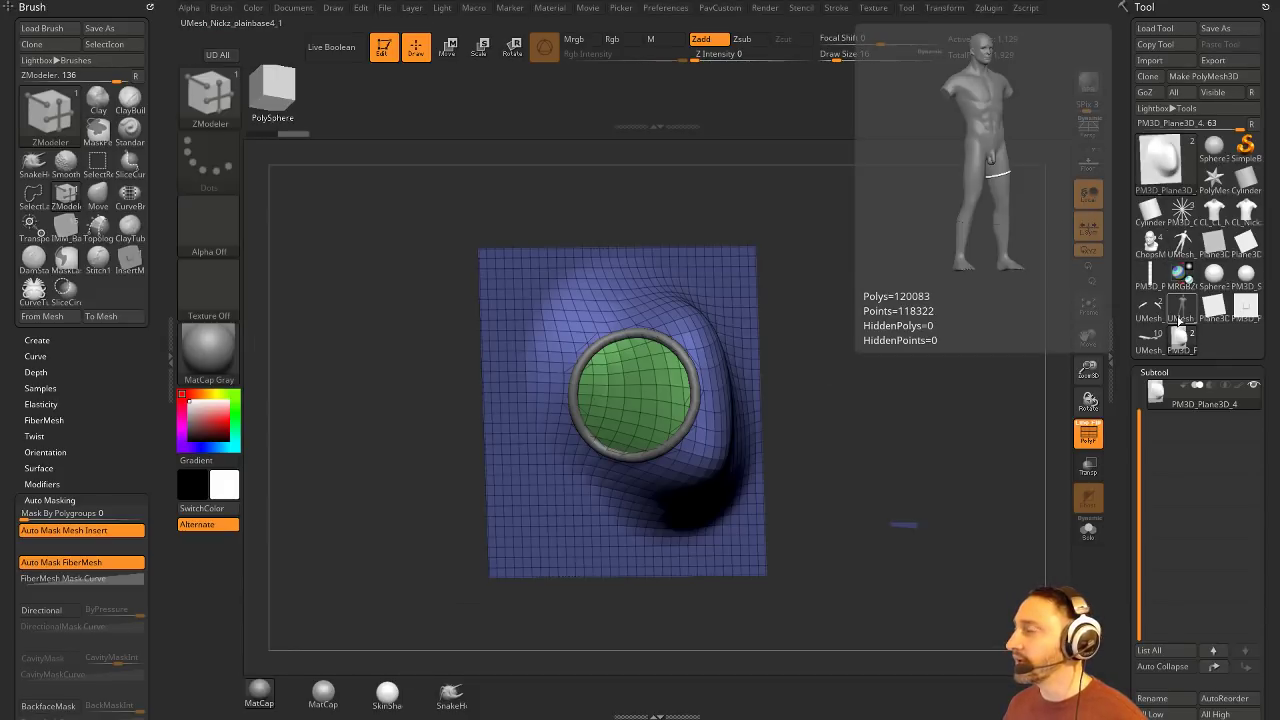
click(1152, 310)
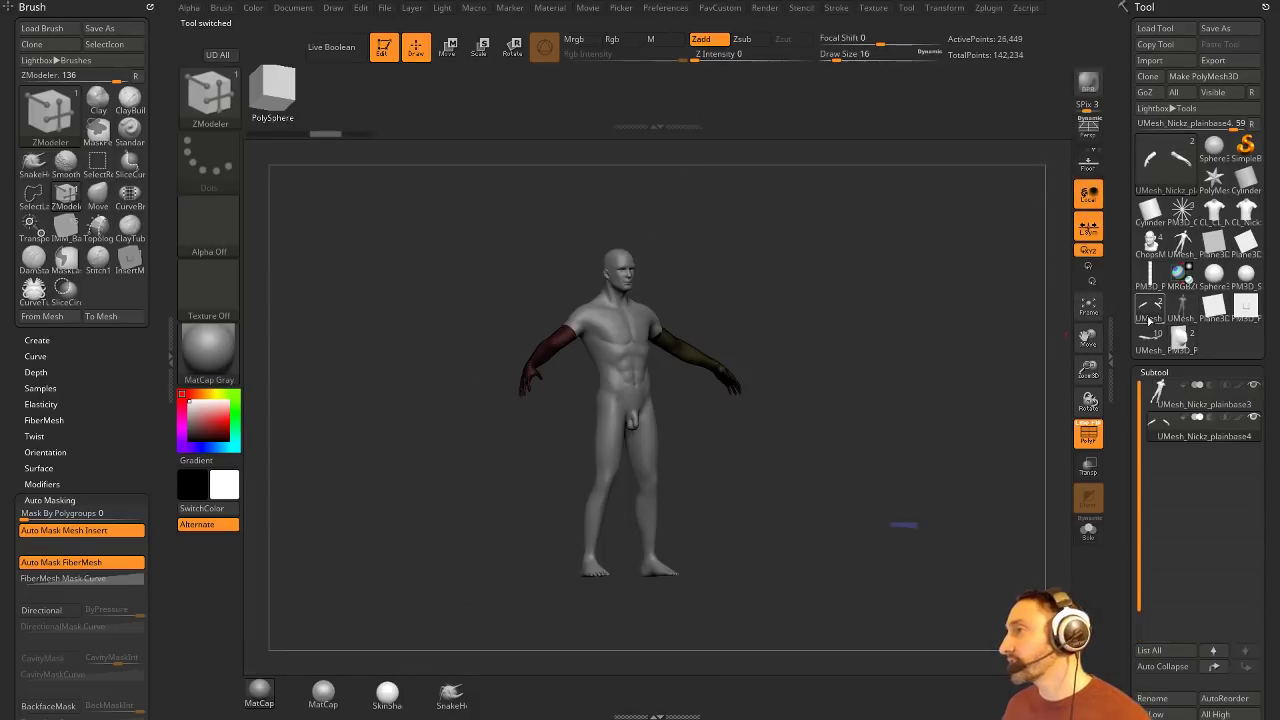
click(1152, 242)
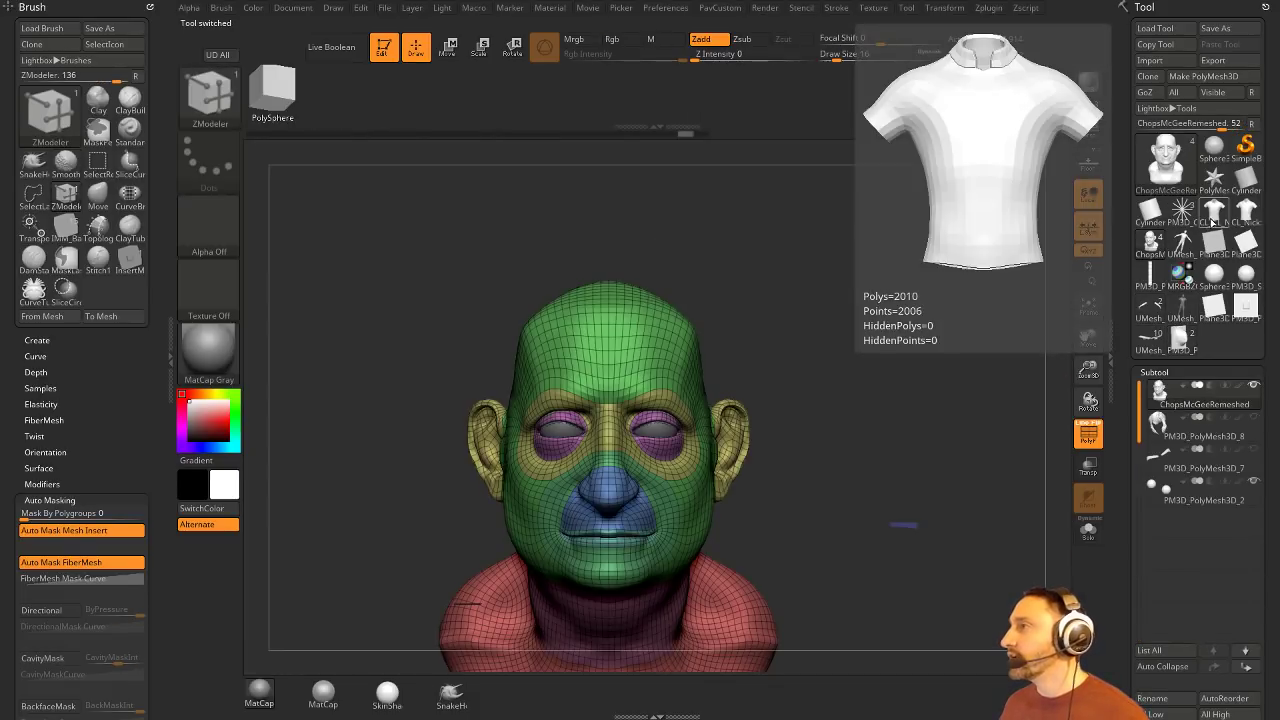
click(1180, 314)
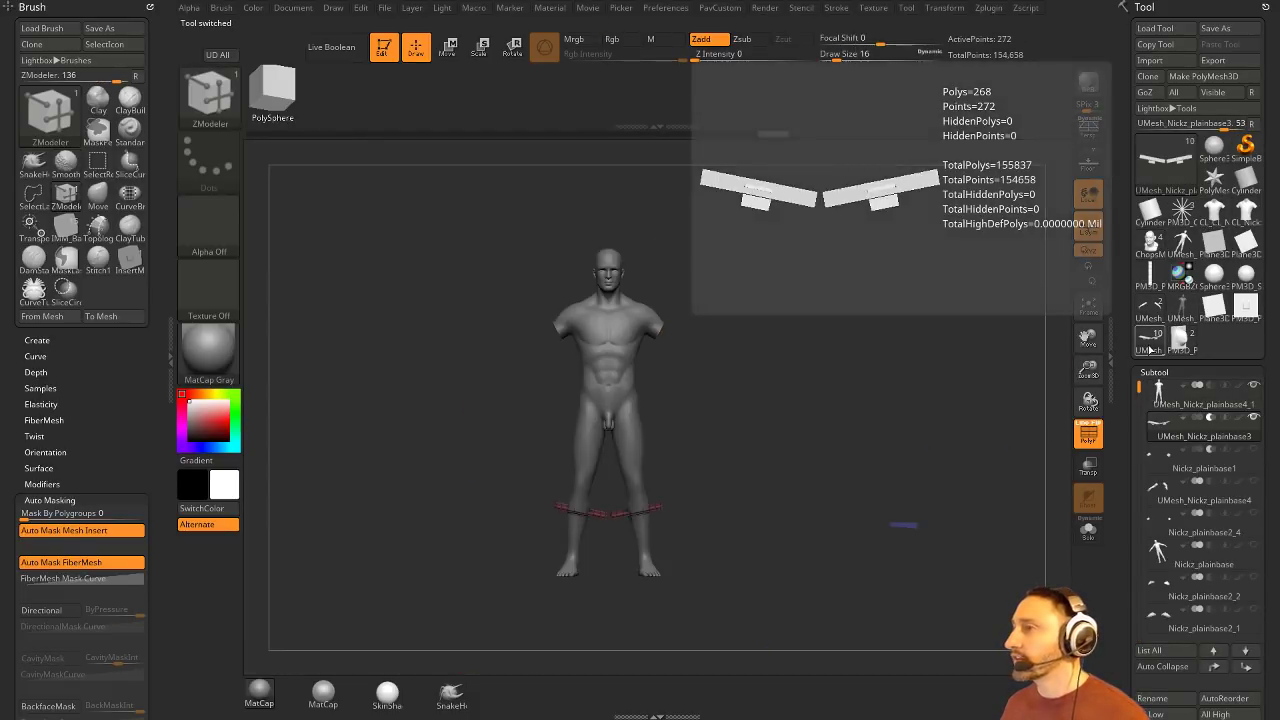
click(1180, 342)
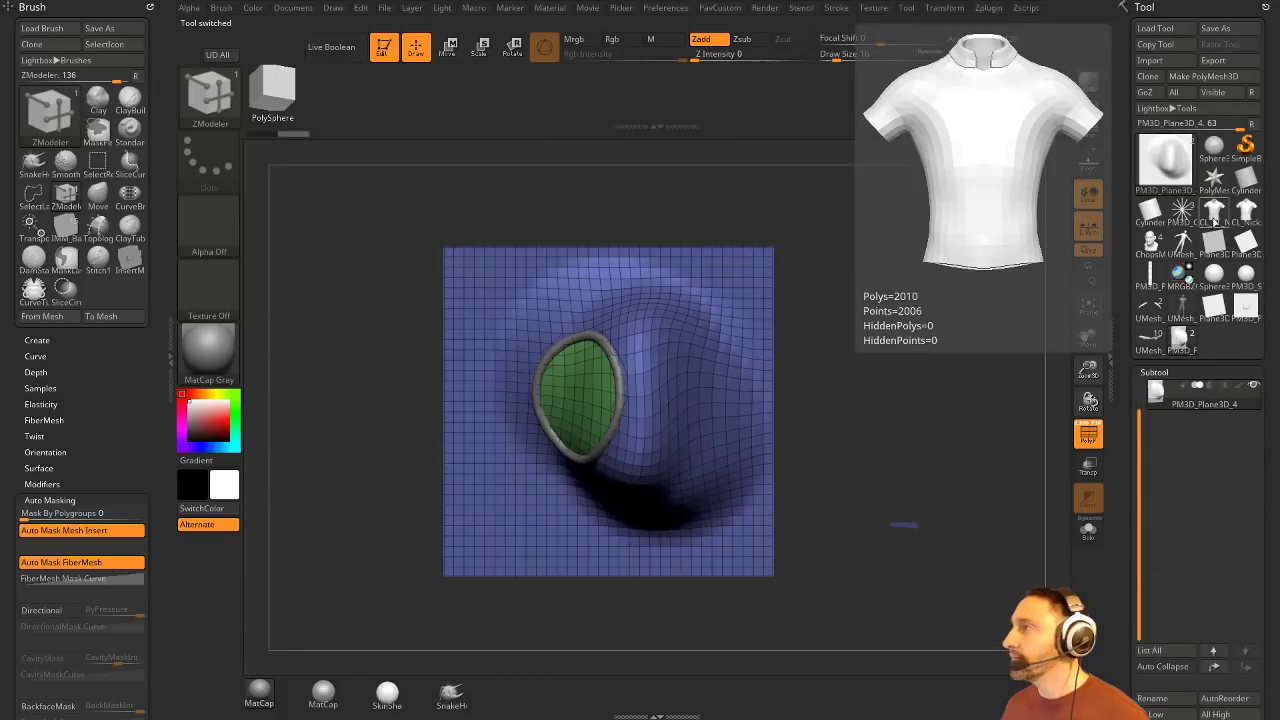
click(1181, 242)
drag(991, 326, 994, 349)
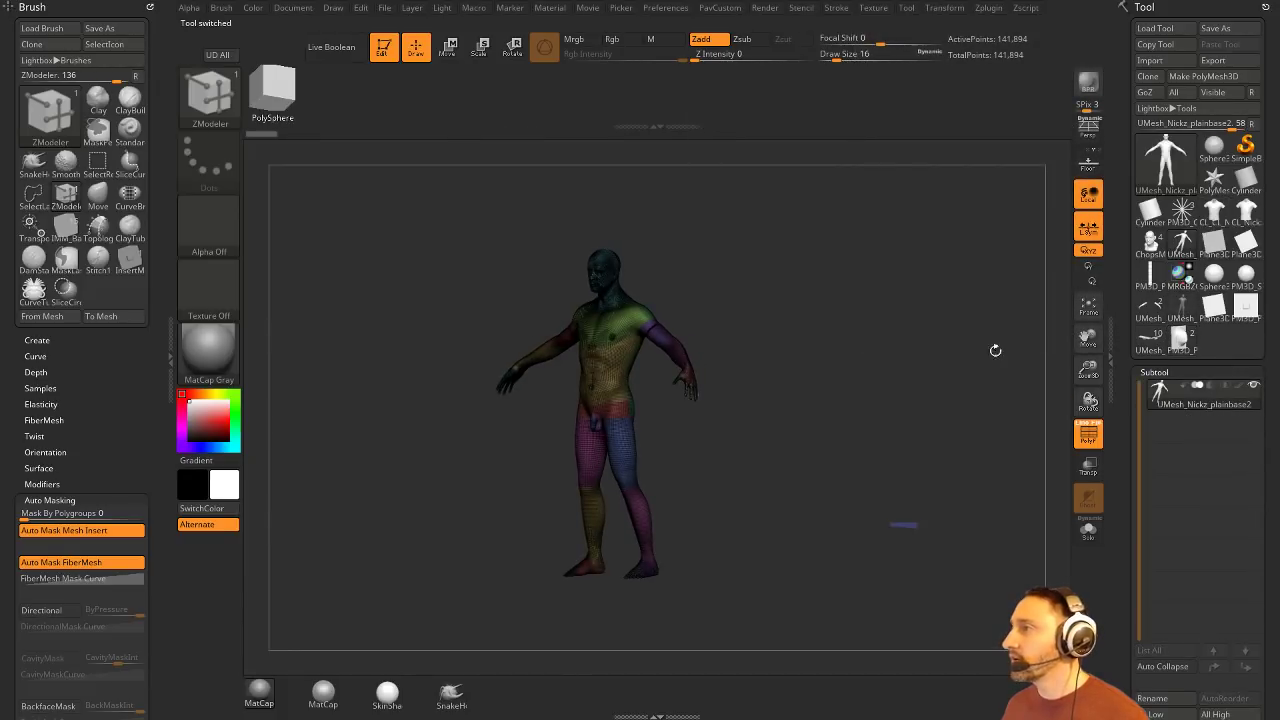
Step: Switch to the ten-subtool figure, show all its subtools, choose the Standard brush and make the chest vest the active subtool
click(1166, 332)
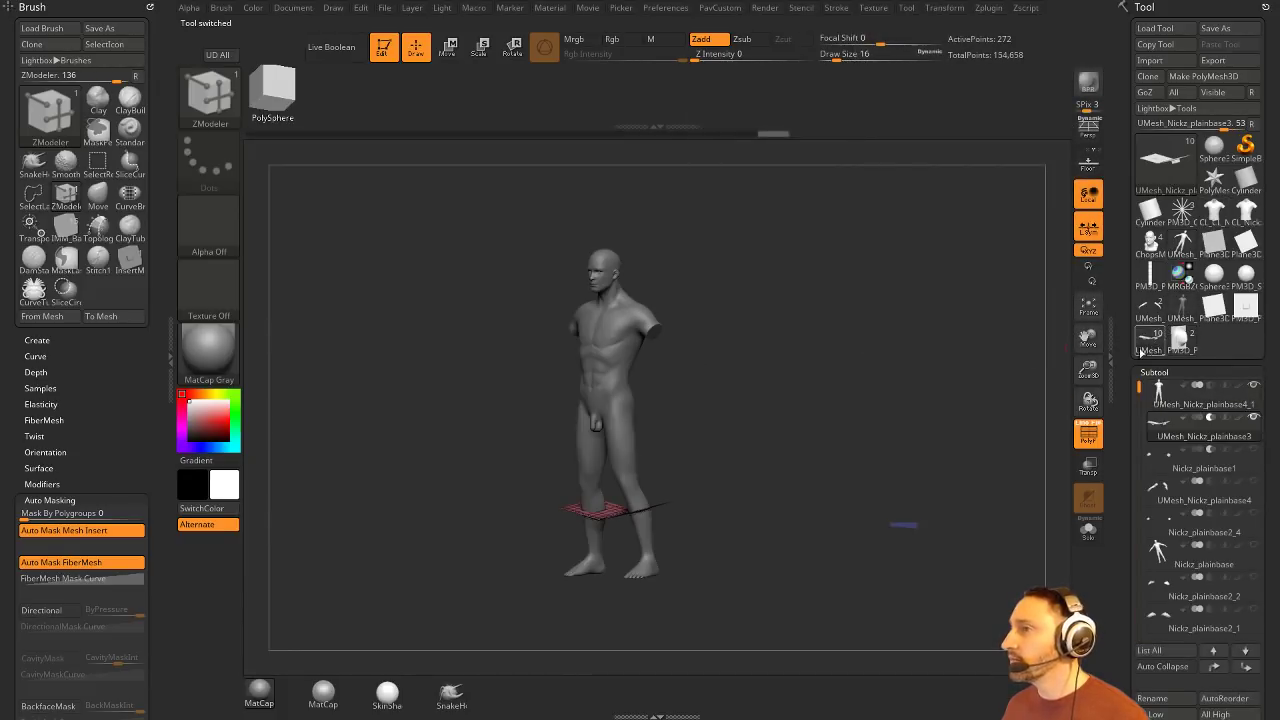
shift+click(1254, 420)
alt+drag(837, 361, 877, 428)
shift+drag(877, 428, 835, 465)
key(b)
key(s)
key(t)
alt+click(616, 443)
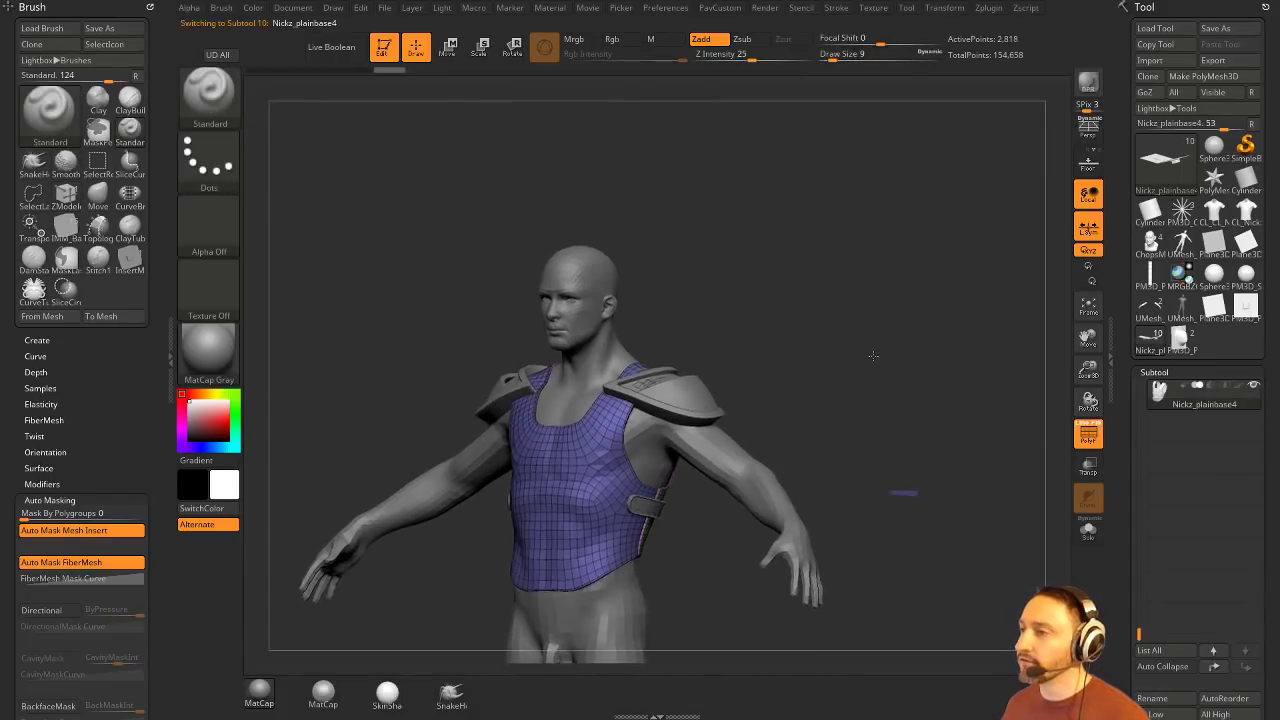
Step: Turn off the polyframe and examine the figure's vest, straps and shoulder armor from the side and front
alt+drag(871, 354, 1047, 429)
click(1088, 433)
drag(943, 349, 930, 348)
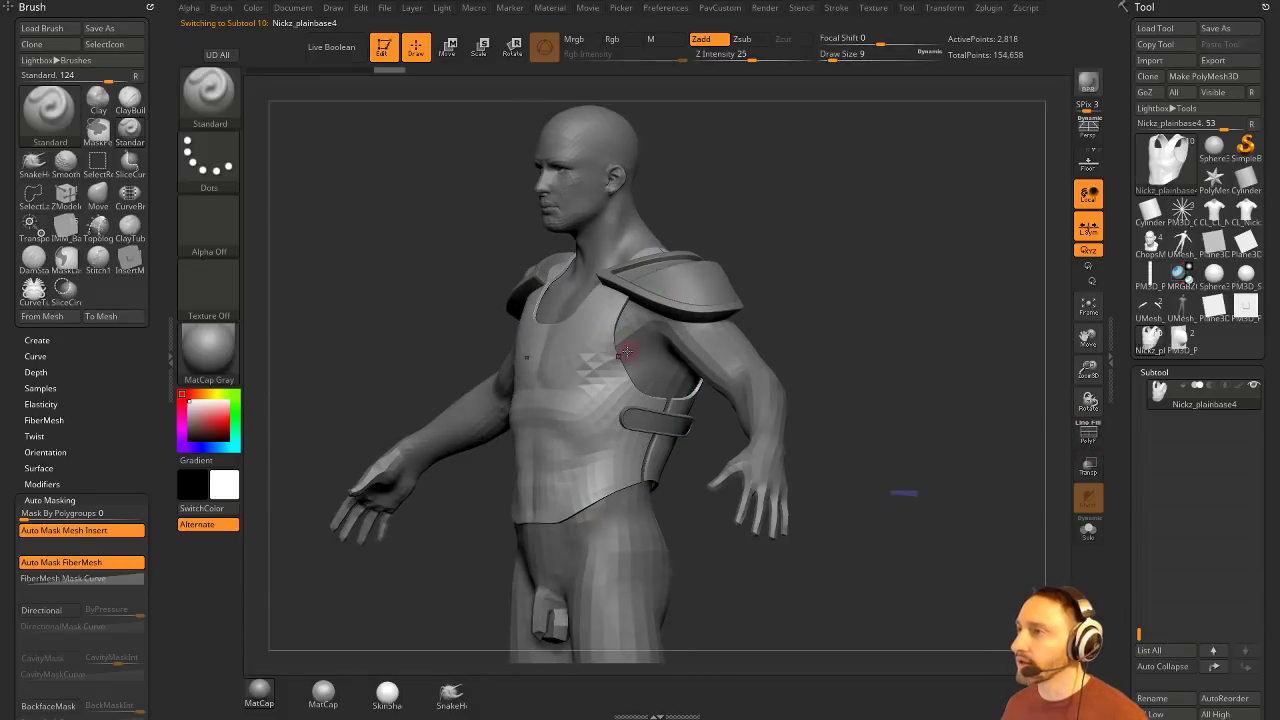
shift+drag(770, 338, 597, 348)
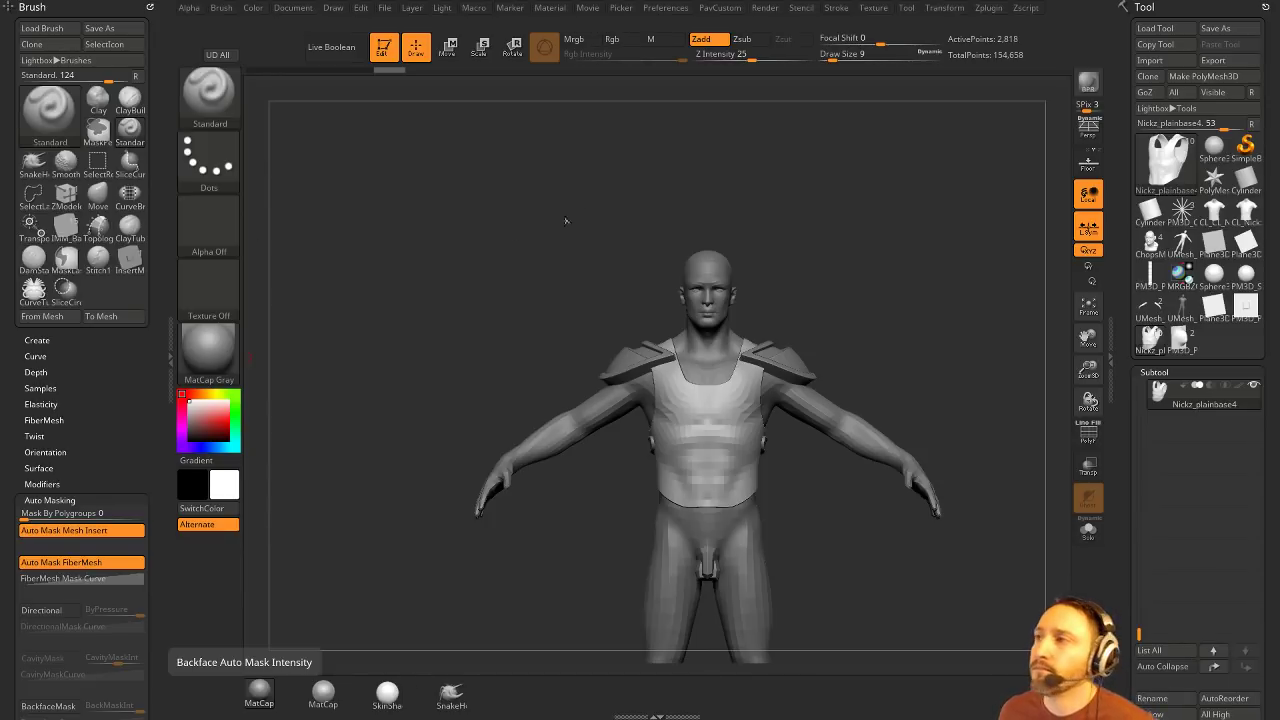
drag(566, 221, 588, 210)
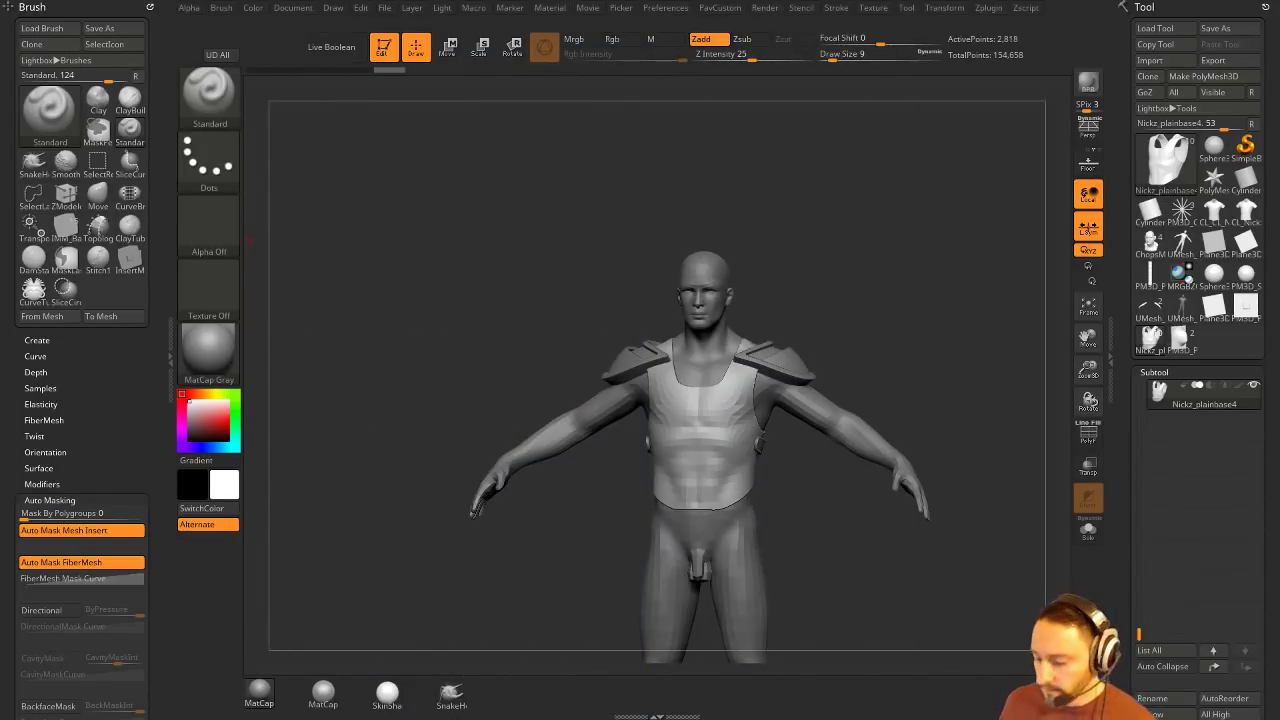
Step: Switch to the collared shirt tool, frame it, turn on its polyframe and reduce the brush's draw size
click(1220, 228)
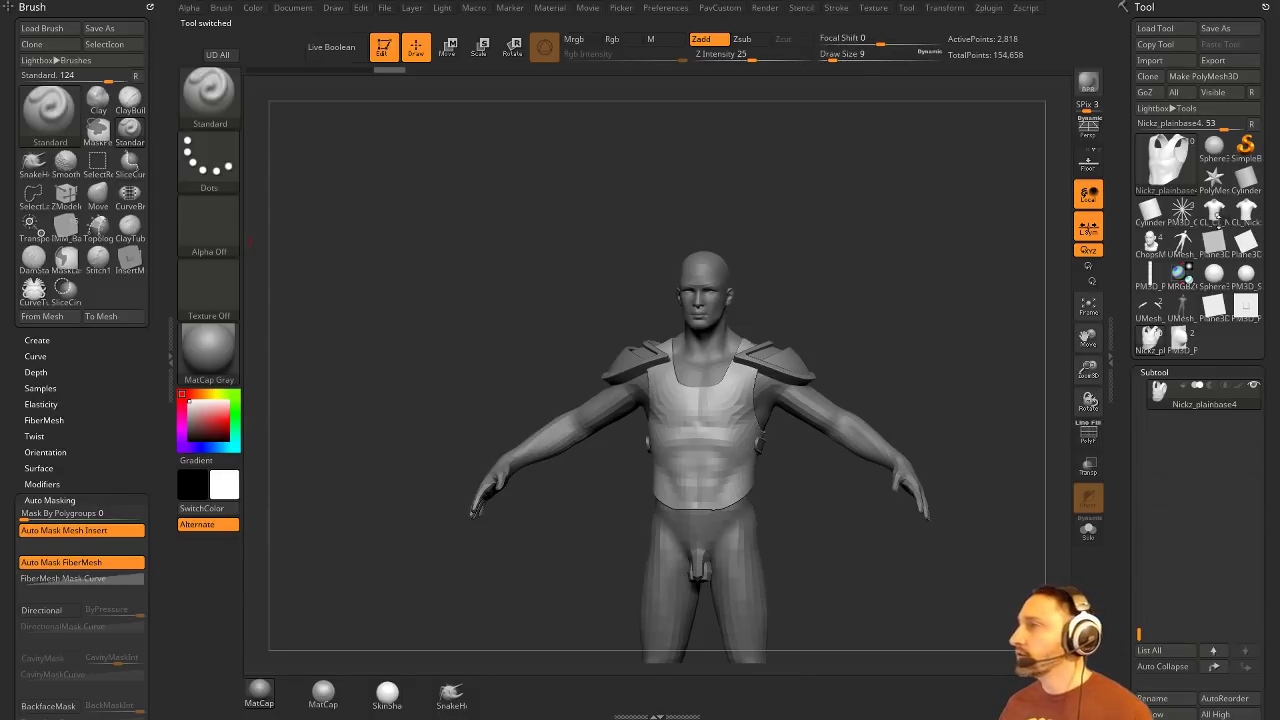
key(f)
click(1088, 434)
mouse_move(1023, 378)
mouse_down()
mouse_move(940, 355)
mouse_move(820, 290)
mouse_move(877, 297)
mouse_move(814, 309)
mouse_move(888, 308)
mouse_move(947, 285)
mouse_move(935, 318)
mouse_up()
key(s)
key(s)
click(944, 318)
Step: Examine the shirt's collar up close, including its front opening, edge thickness and polygroups, and view the whole shirt
drag(951, 315, 905, 305)
mouse_move(817, 188)
mouse_down()
mouse_move(871, 206)
mouse_move(861, 199)
mouse_up()
alt+drag(861, 199, 851, 304)
drag(851, 304, 908, 300)
mouse_move(958, 221)
mouse_down()
mouse_move(880, 250)
mouse_move(884, 338)
mouse_move(898, 329)
mouse_up()
key(s)
alt+drag(840, 278, 886, 285)
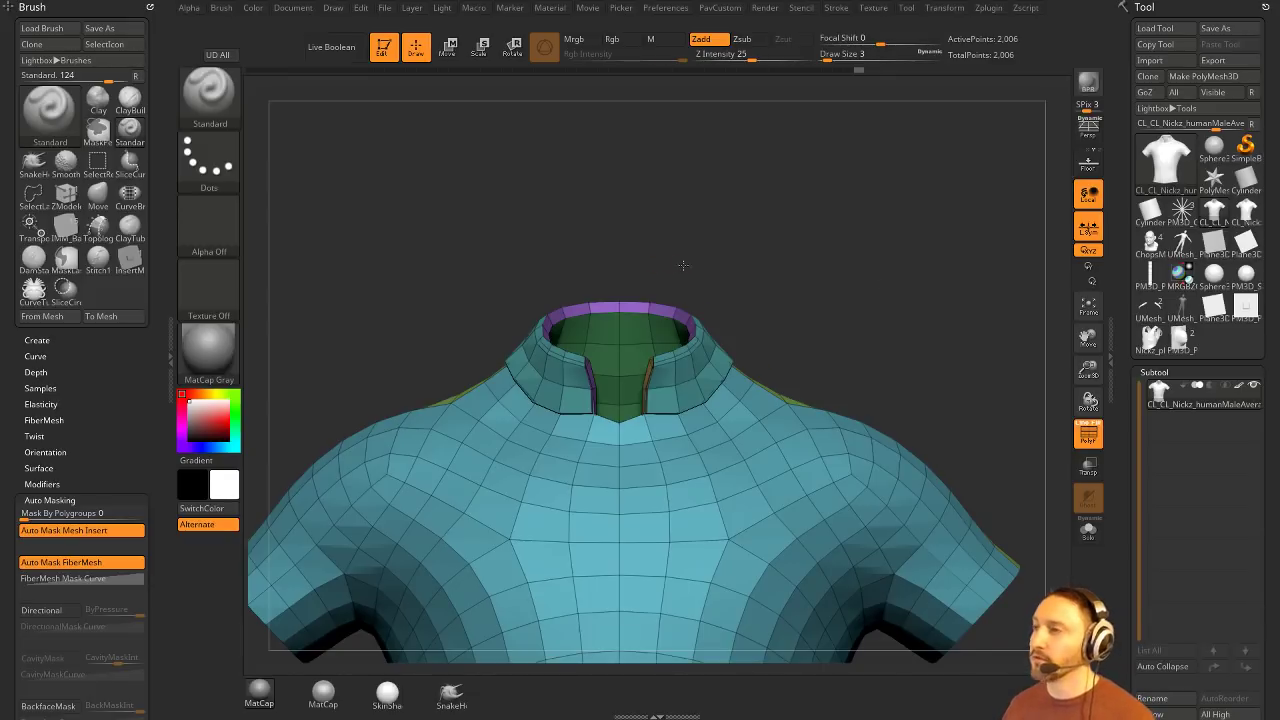
drag(685, 266, 614, 410)
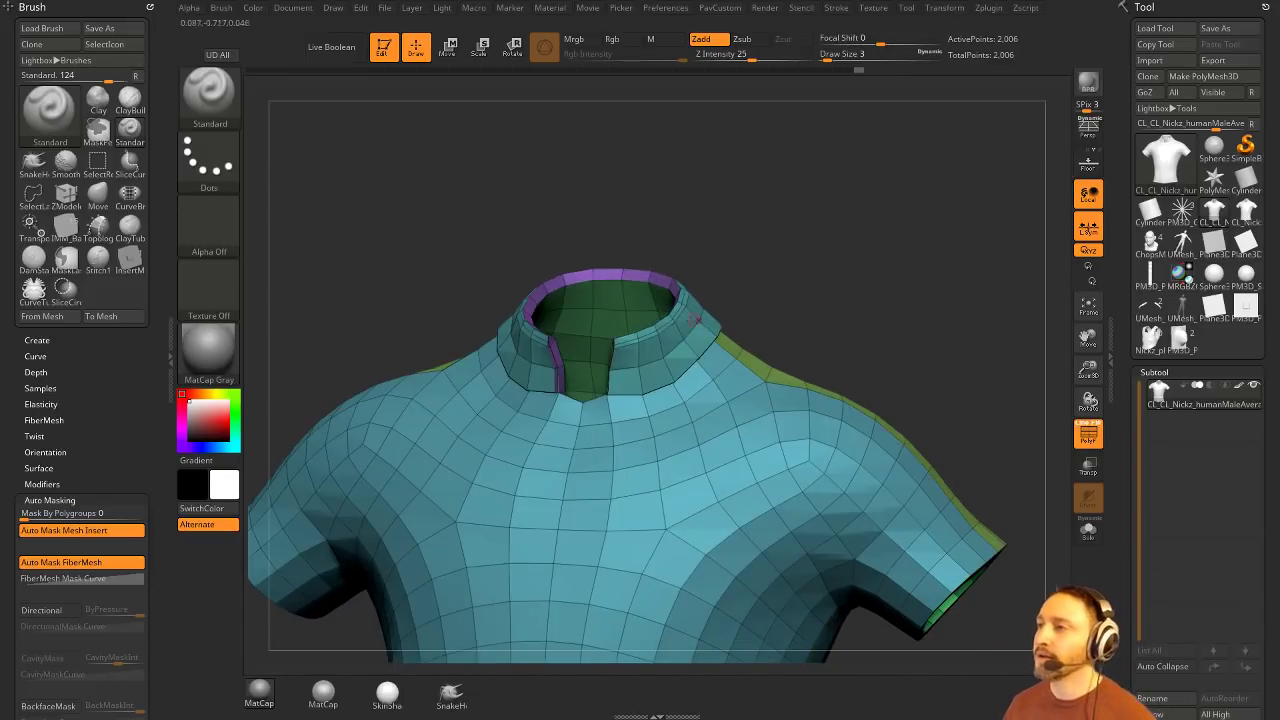
drag(701, 275, 681, 314)
drag(400, 280, 737, 277)
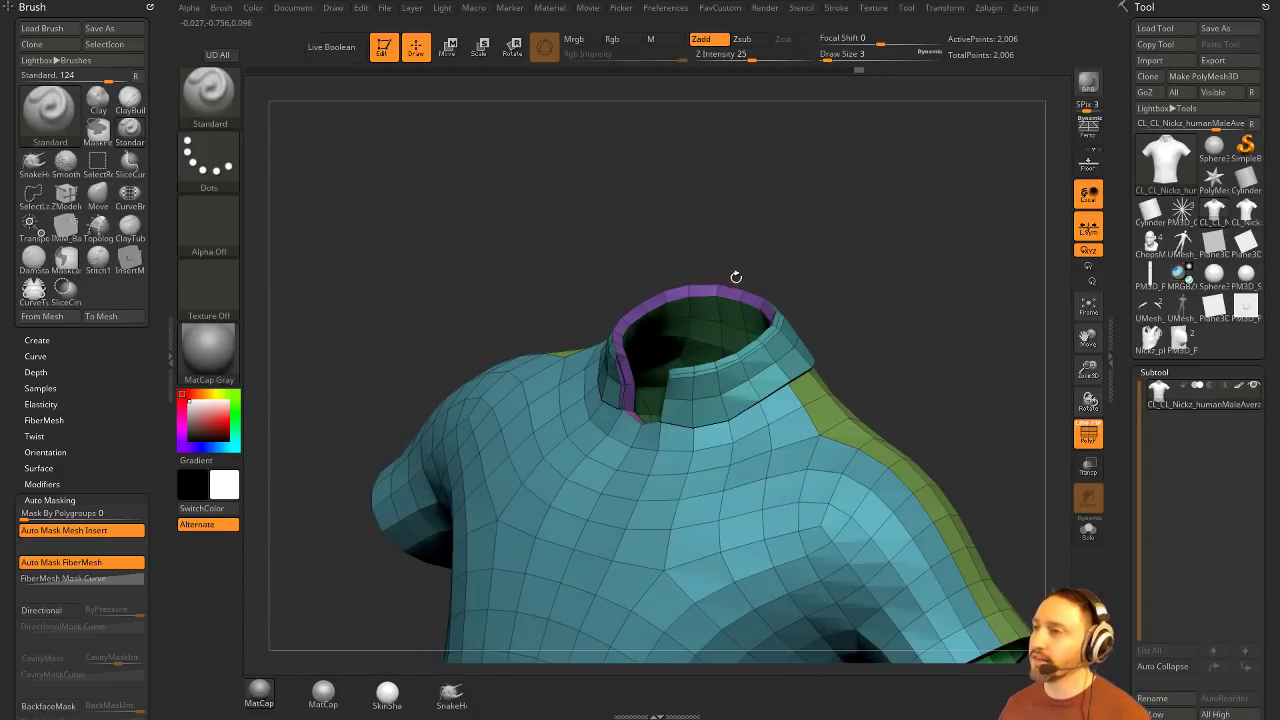
drag(905, 336, 1008, 337)
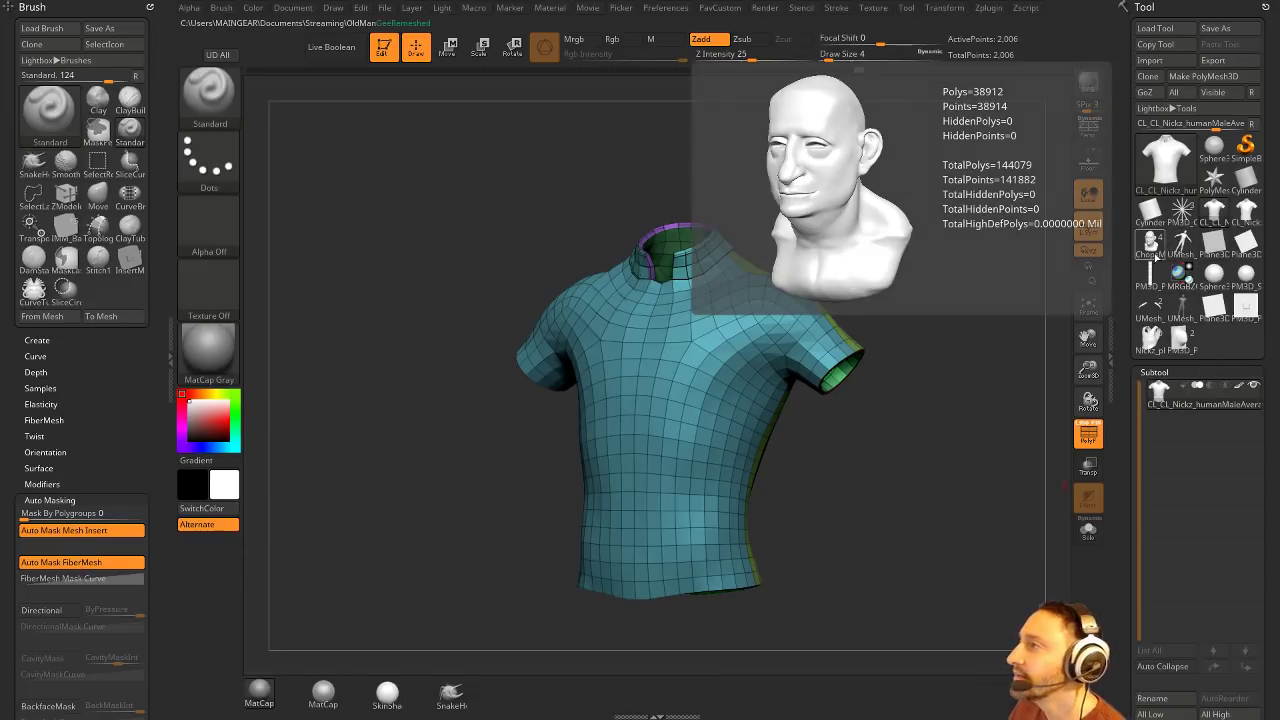
Step: Switch to the ChopsMcGeeRemeshed bust, frame it, turn off the polyframe and set the draw size to 51
click(1155, 255)
key(f)
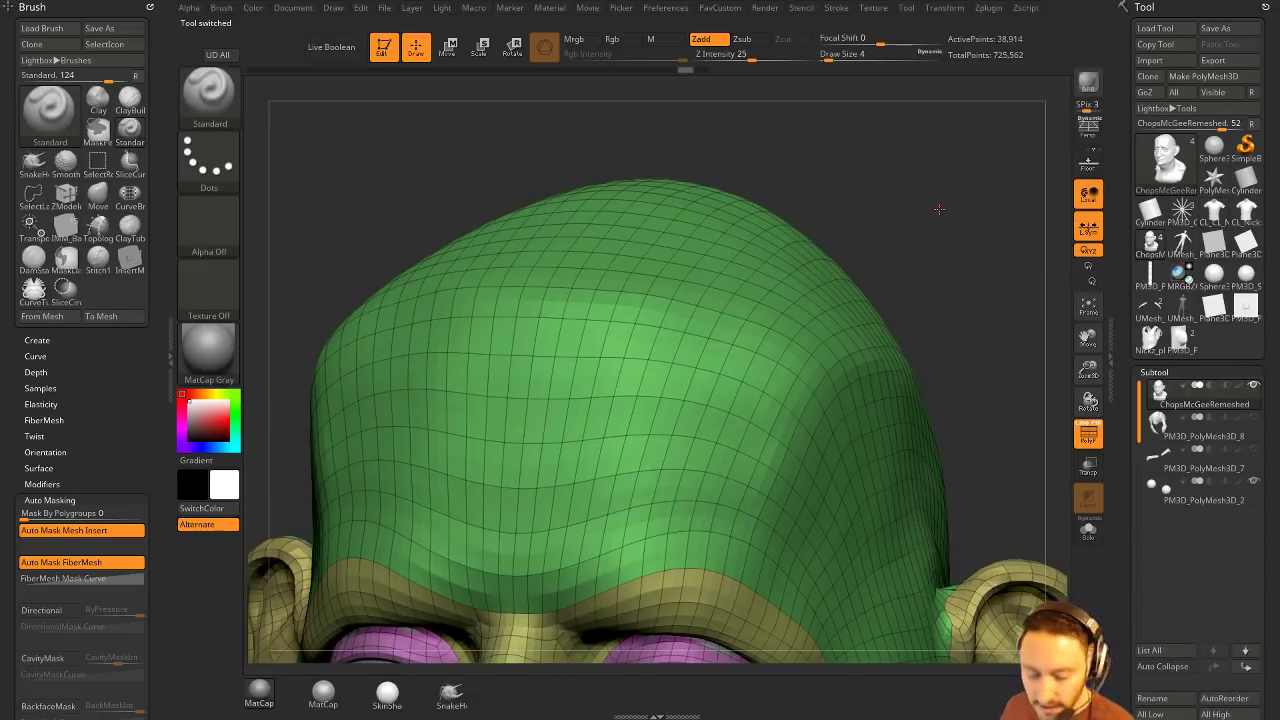
drag(934, 257, 993, 367)
click(1089, 436)
drag(786, 237, 750, 246)
key(s)
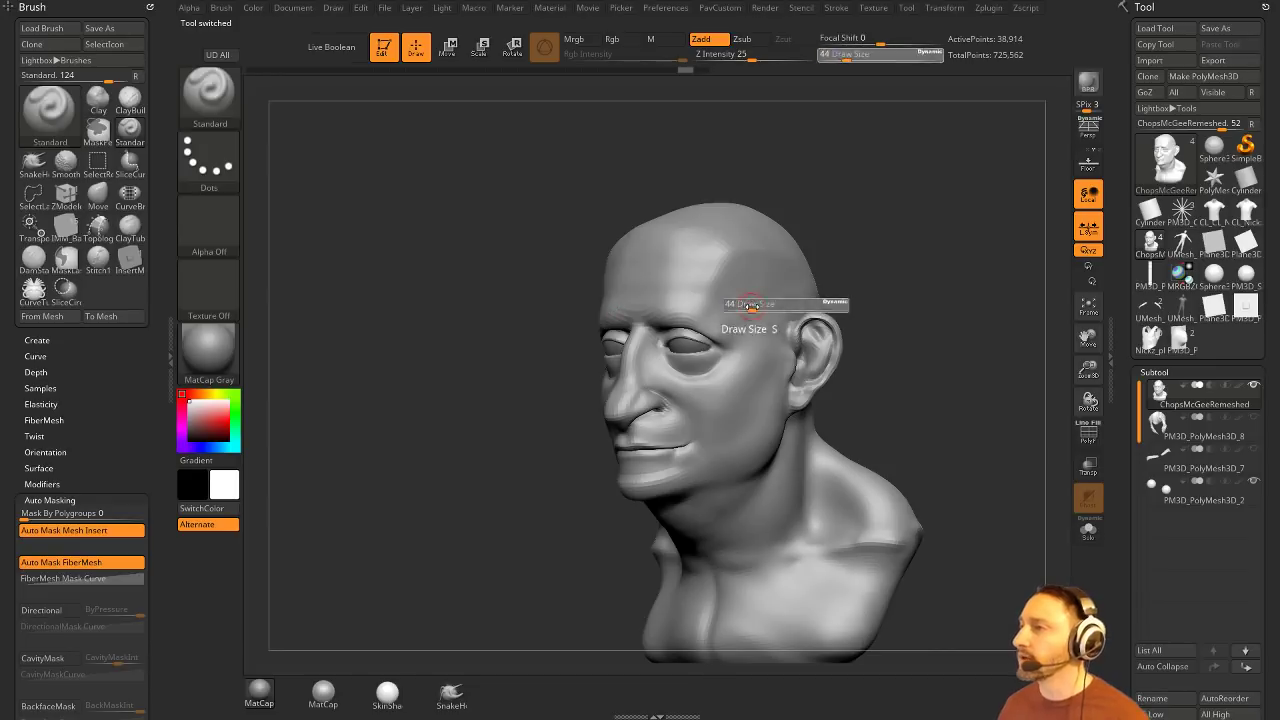
click(750, 305)
key(shift)
shift+drag(940, 254, 990, 316)
Step: Switch to the armless body tool with the tube border around its thigh
click(1182, 306)
mouse_move(959, 360)
mouse_down()
mouse_move(923, 351)
mouse_move(953, 350)
mouse_move(946, 391)
mouse_move(957, 383)
mouse_up()
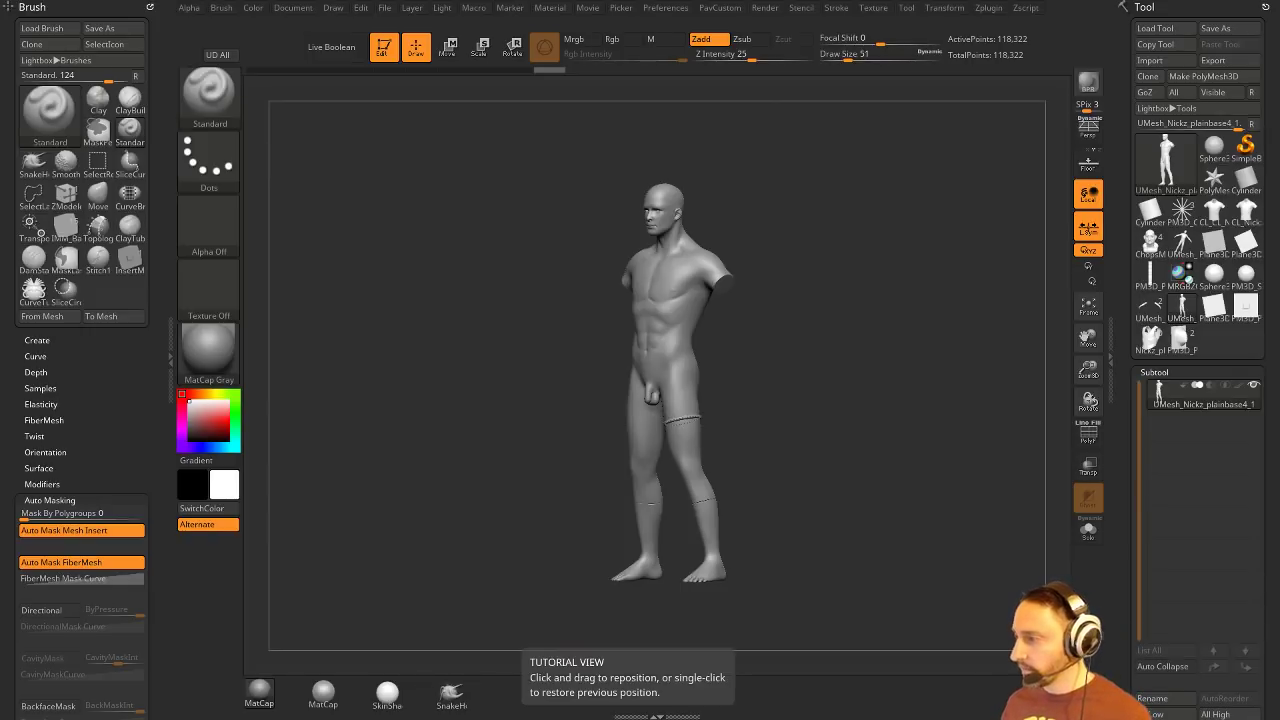
Step: Switch to Chrome, read the Intro To ZBrush files product page on Gumroad, and return to ZBrush
key(alt+Tab)
scroll(708, 463, down, 18)
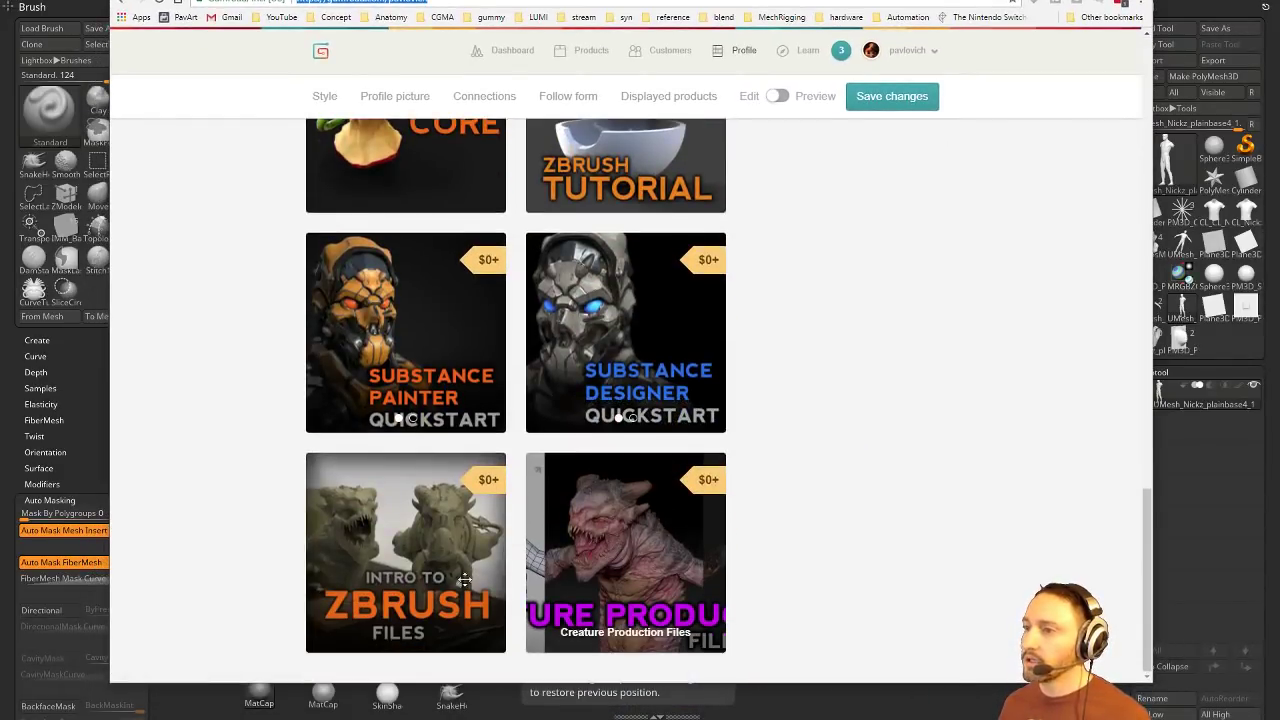
click(320, 463)
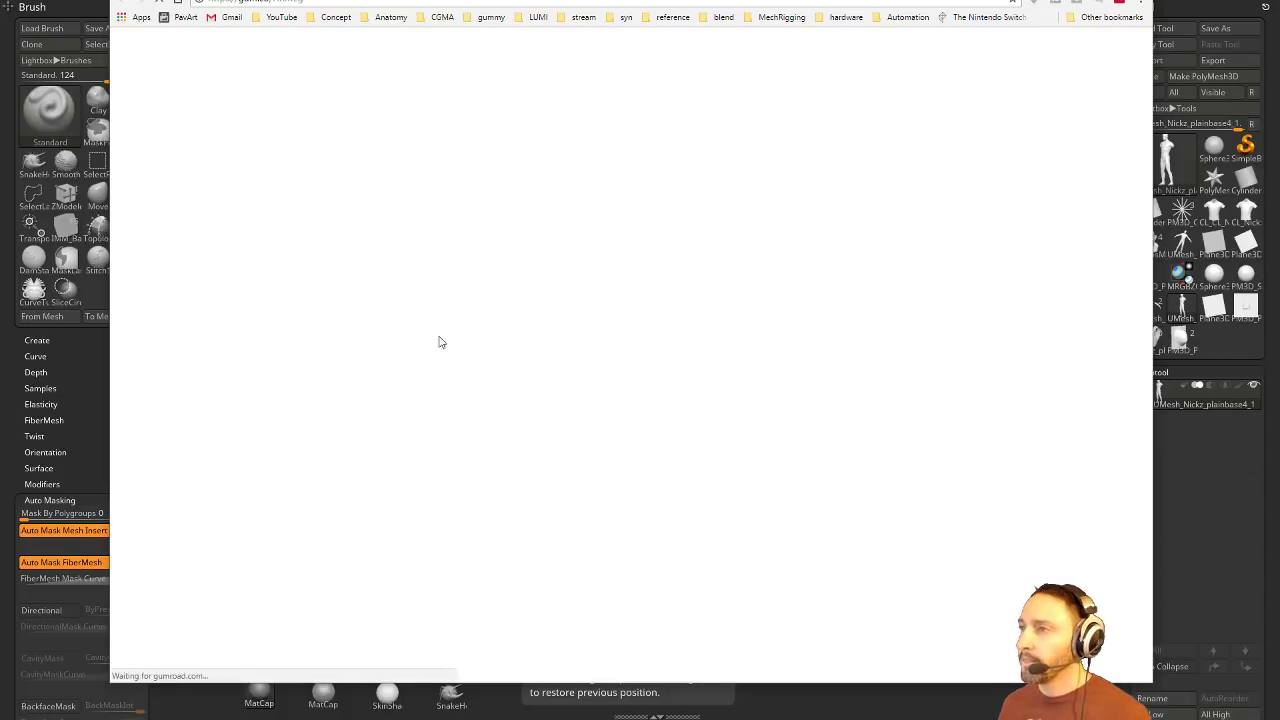
scroll(520, 335, down, 1)
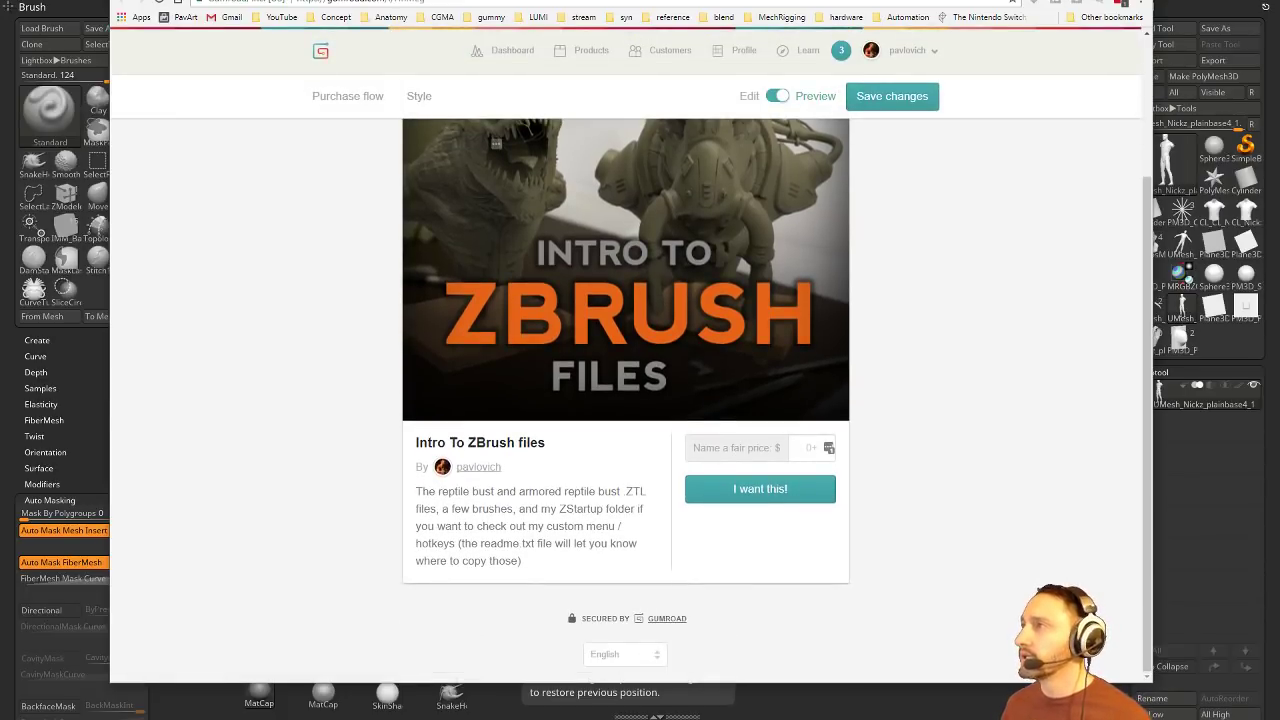
key(alt+Left)
click(917, 1)
drag(917, 1, 940, 718)
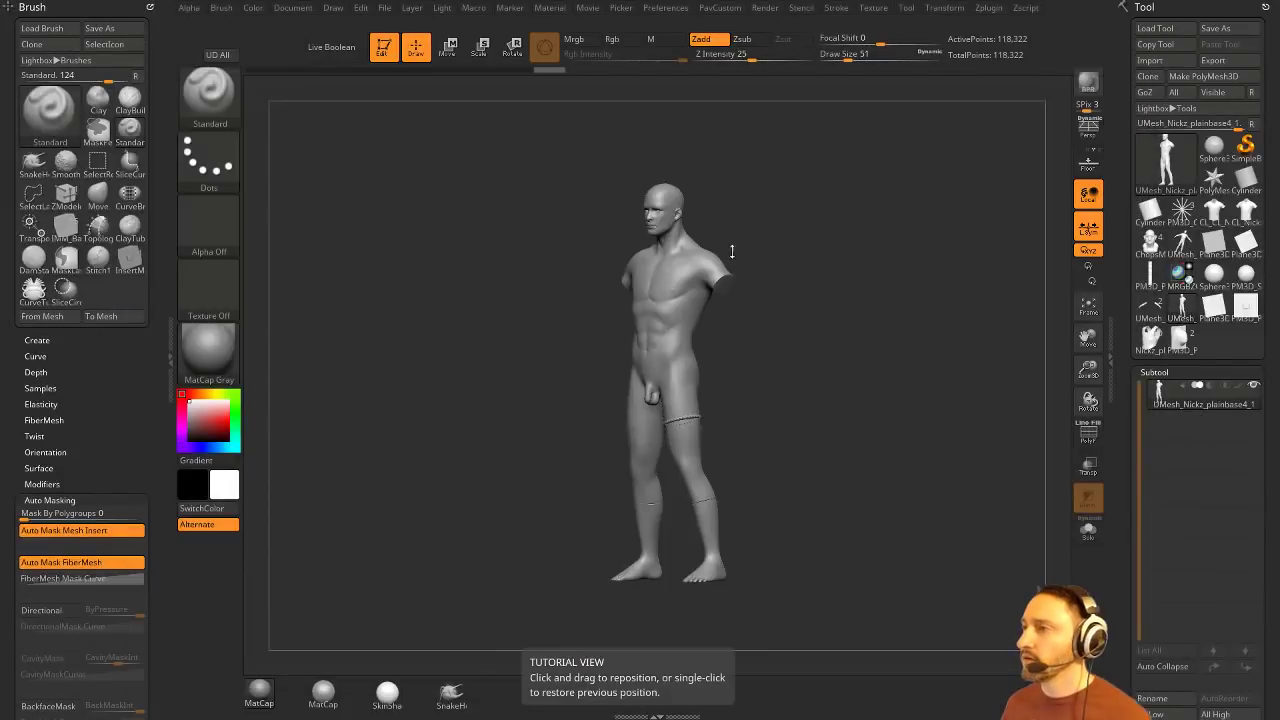
drag(821, 216, 834, 248)
key(2)
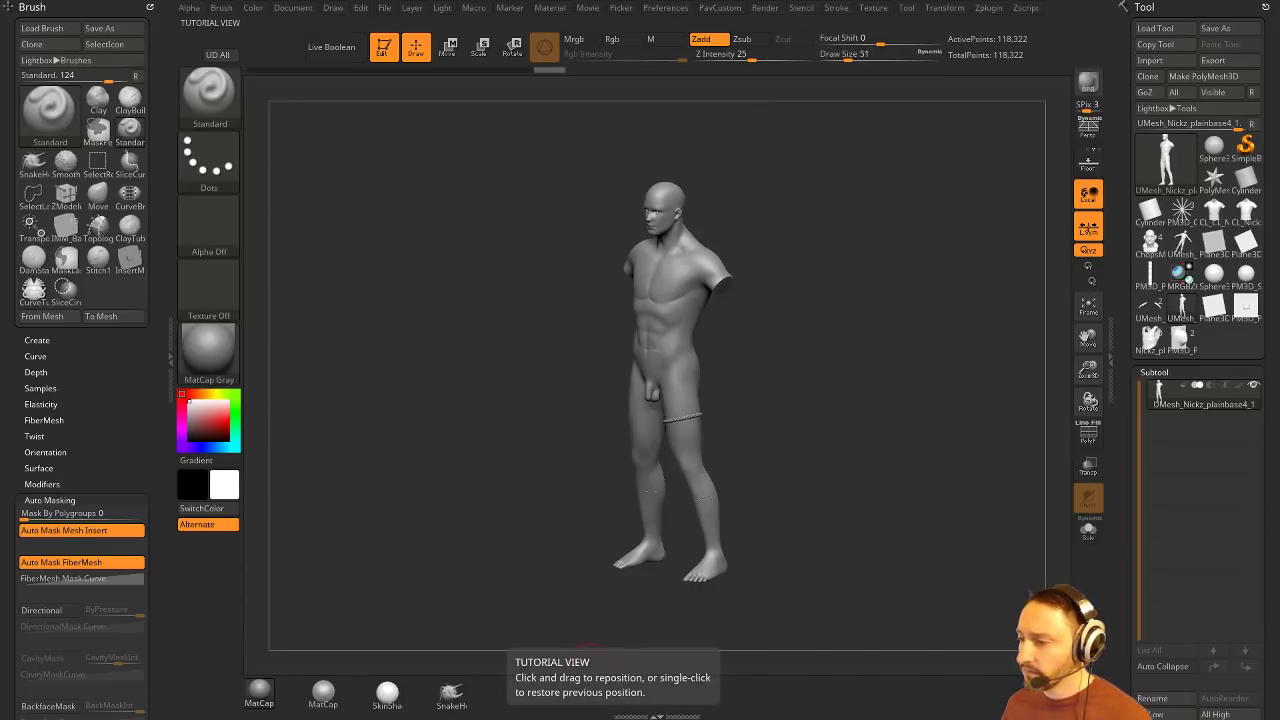
Step: Switch to Chrome, open the playlists of the YouTube channel, look through them and reload the page
key(alt+Tab)
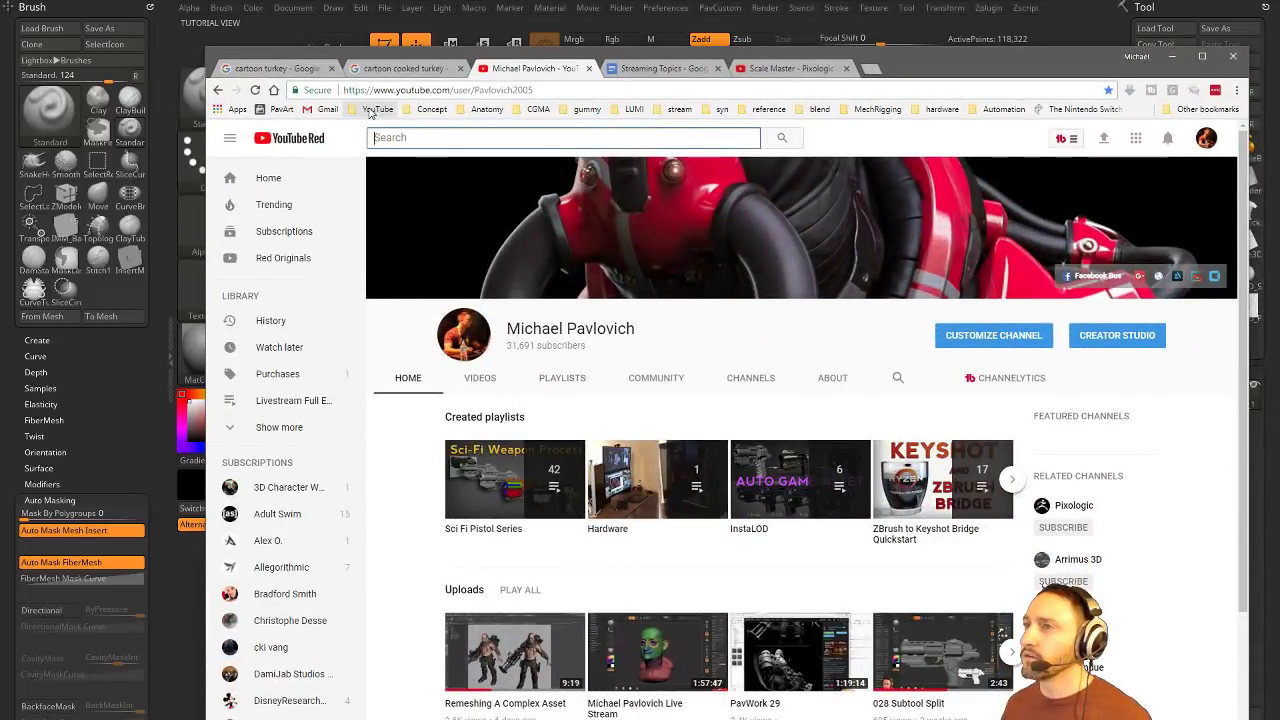
click(562, 378)
click(500, 90)
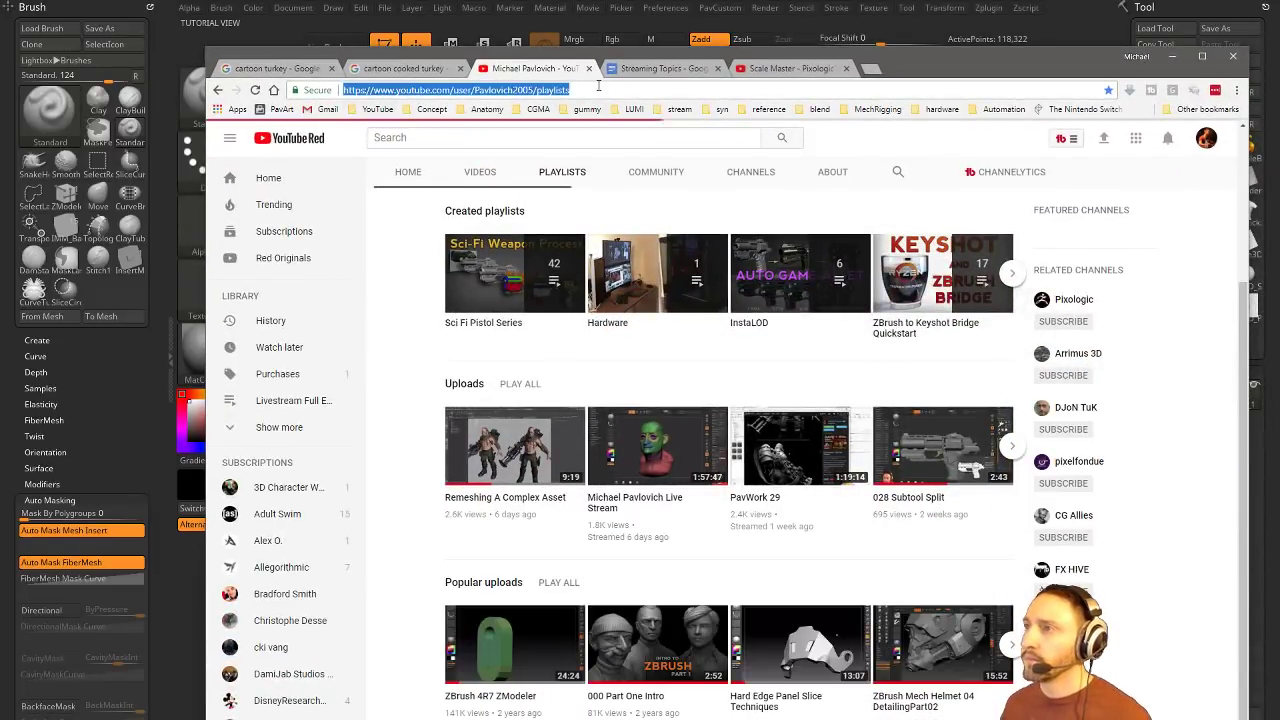
key(alt+Tab)
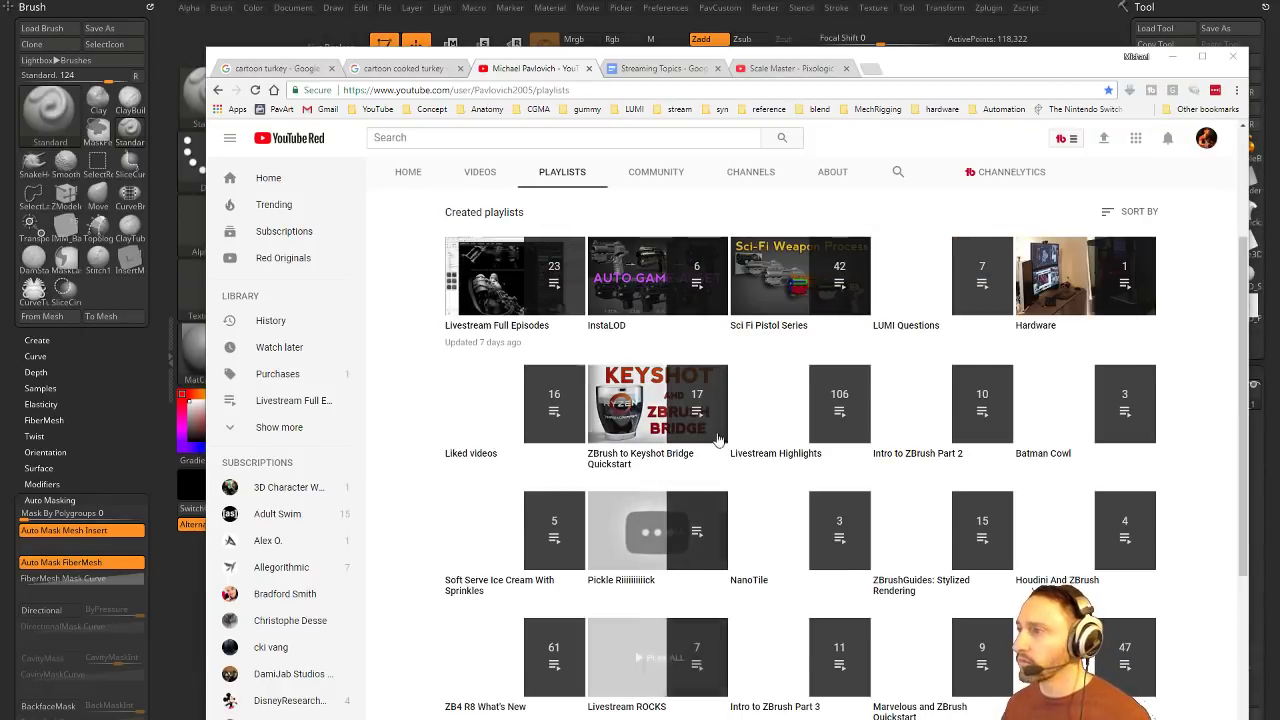
drag(852, 50, 872, 14)
scroll(721, 378, down, 3)
scroll(720, 378, down, 2)
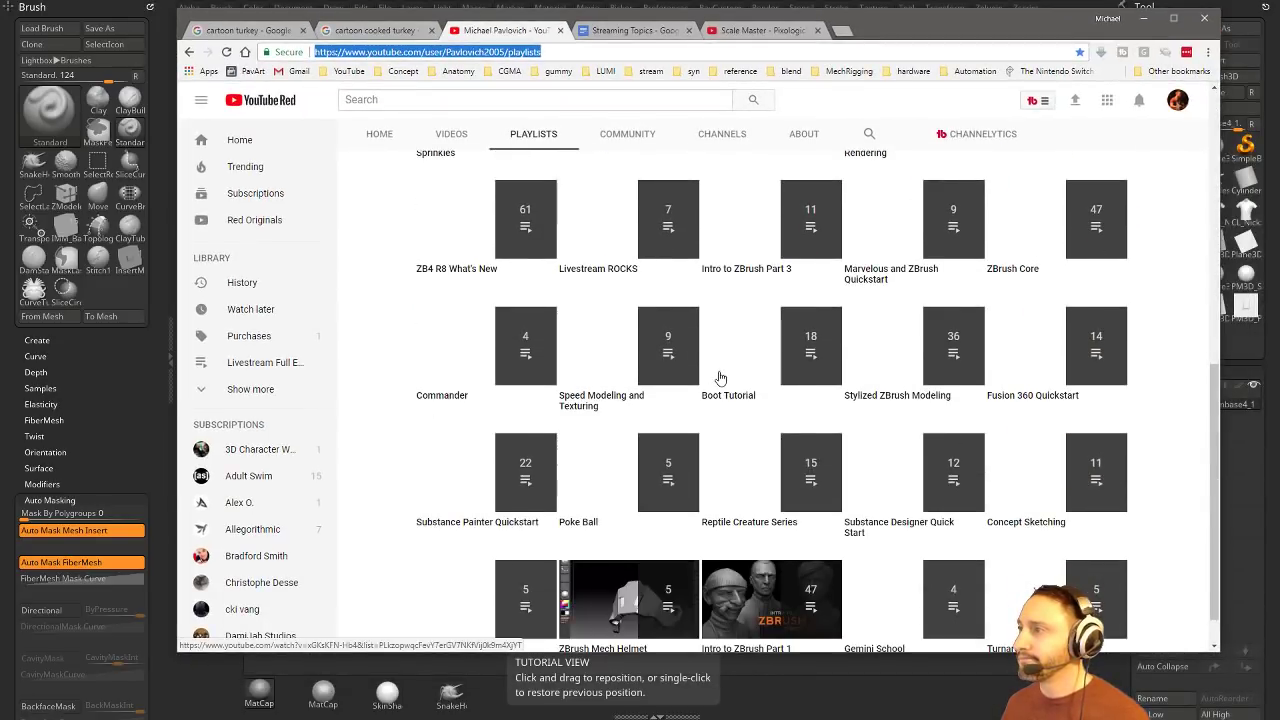
scroll(720, 378, up, 3)
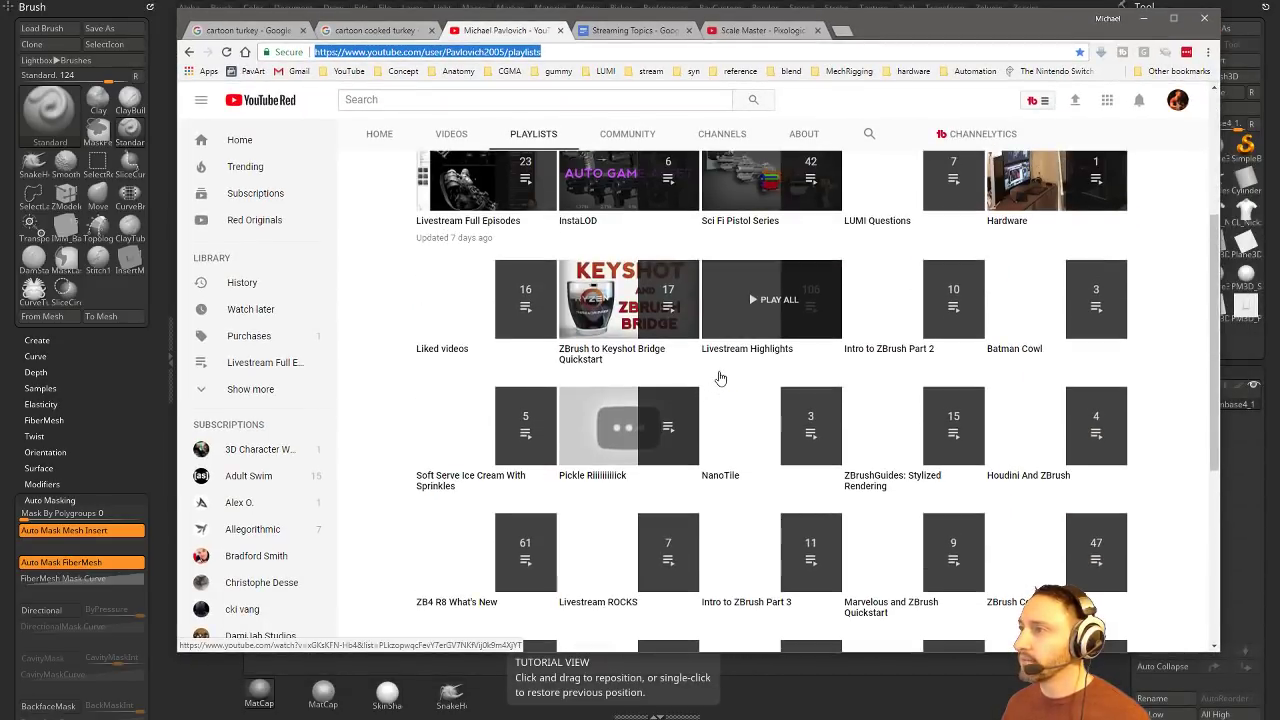
click(227, 52)
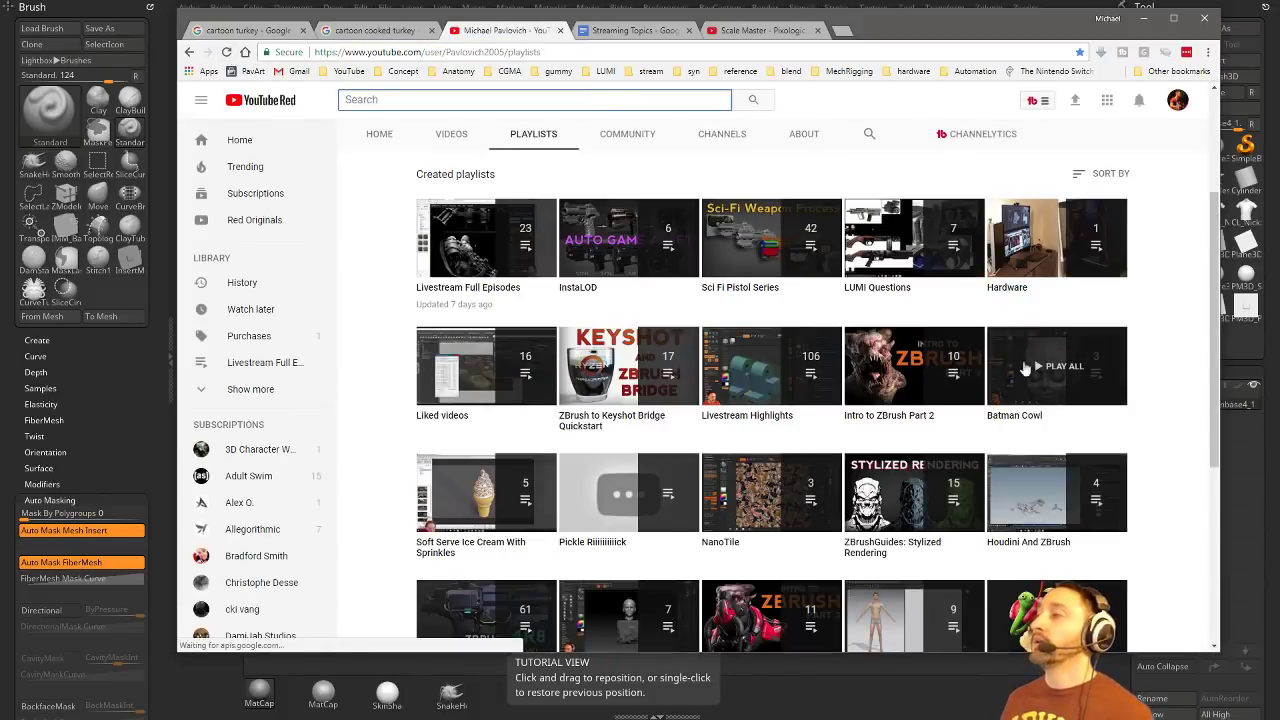
Step: Open the Intro to ZBrush Part 2 playlist, look through its custom hotkeys, interface and menu videos, and return to ZBrush
click(862, 394)
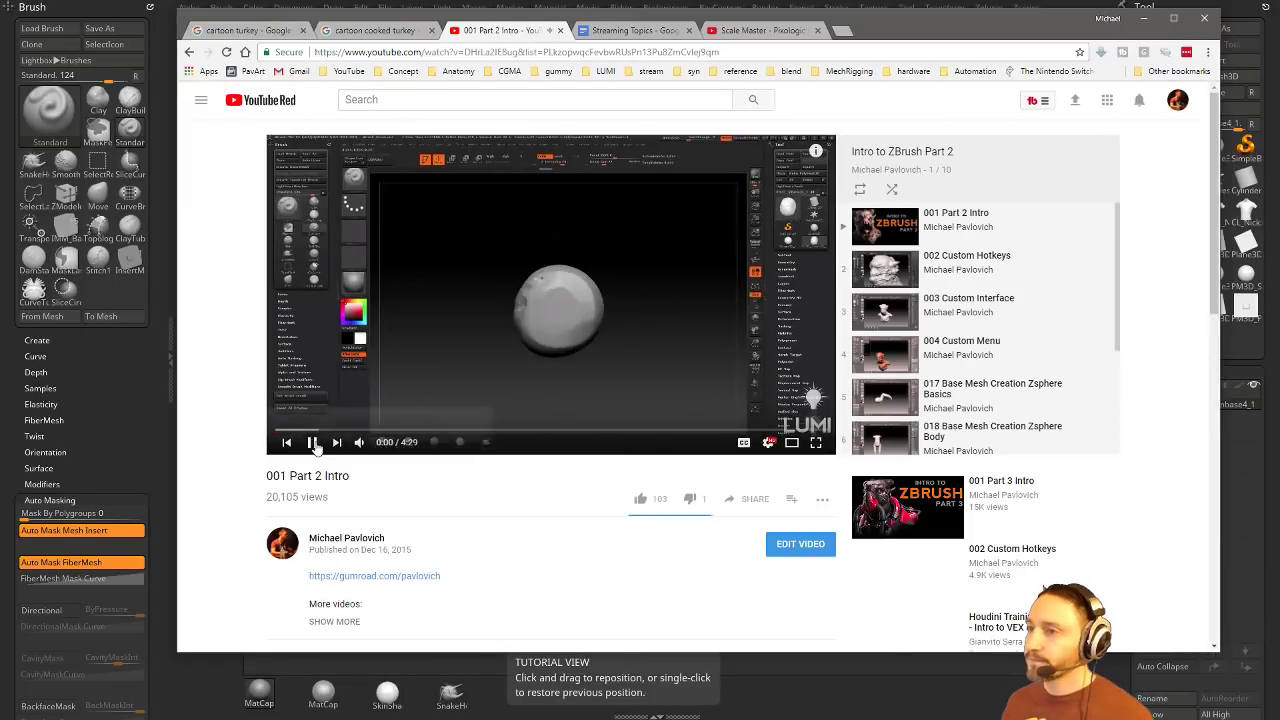
scroll(985, 275, down, 1)
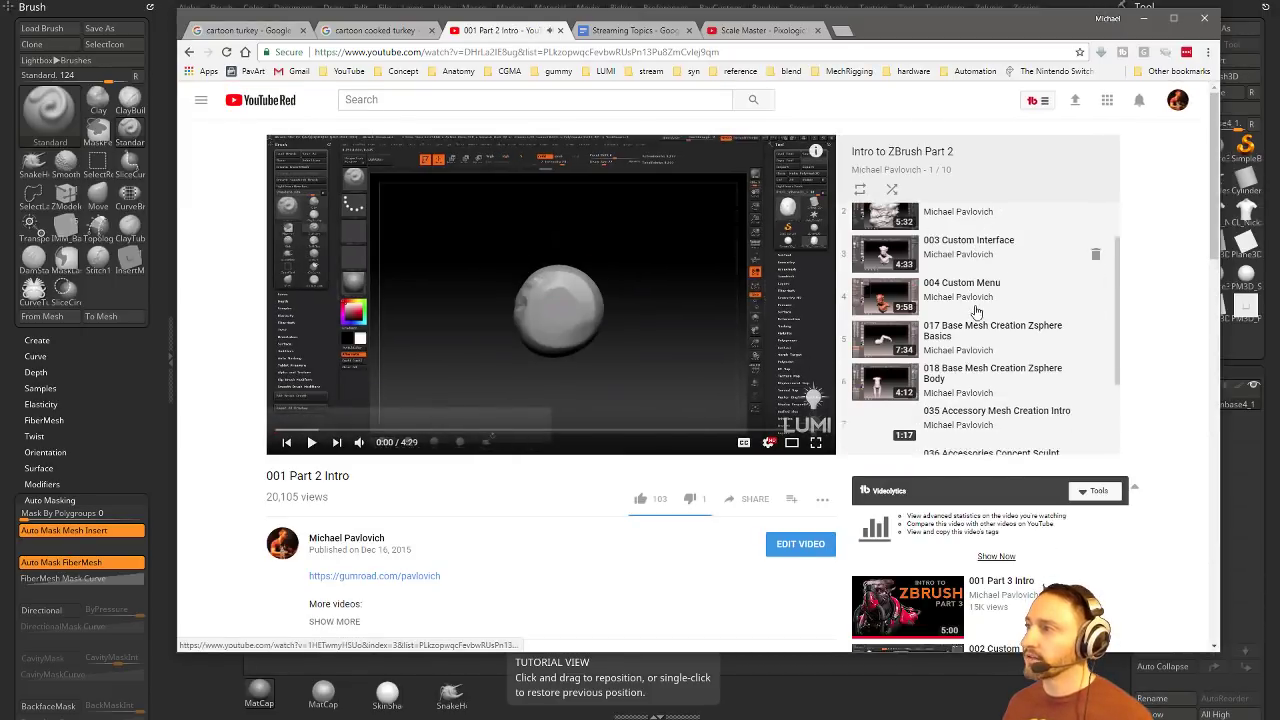
scroll(960, 300, up, 2)
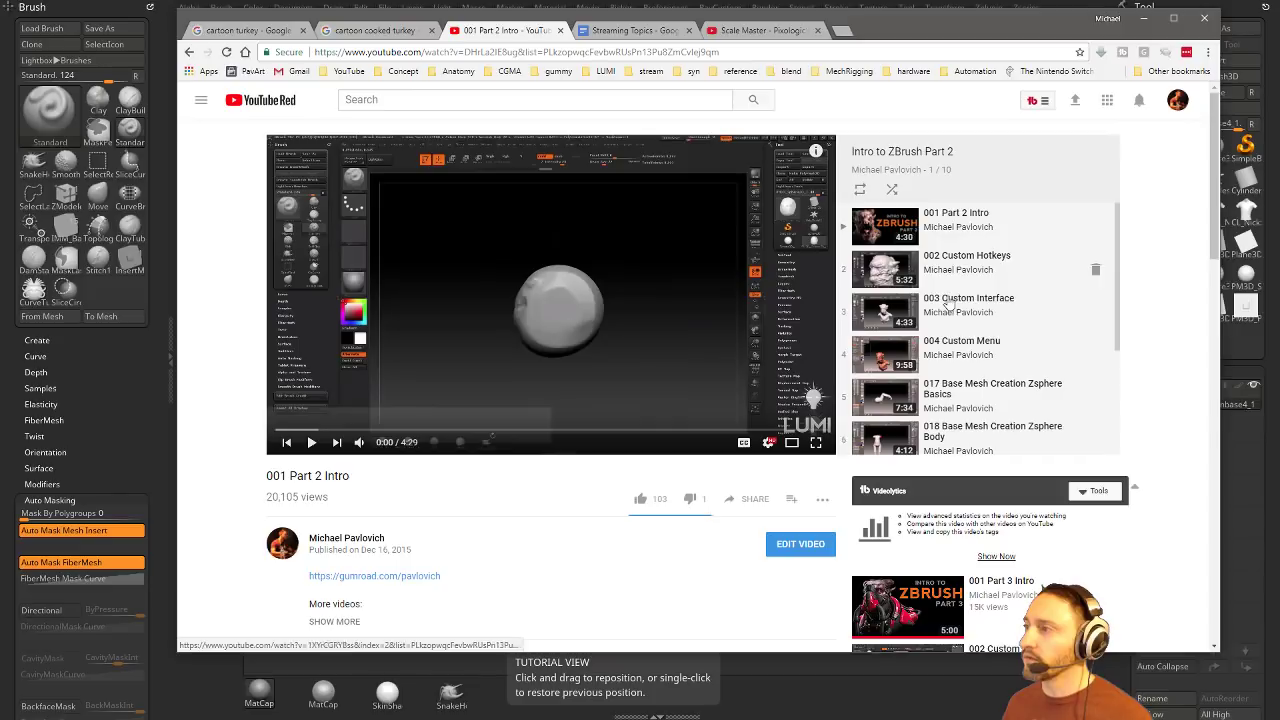
click(1144, 18)
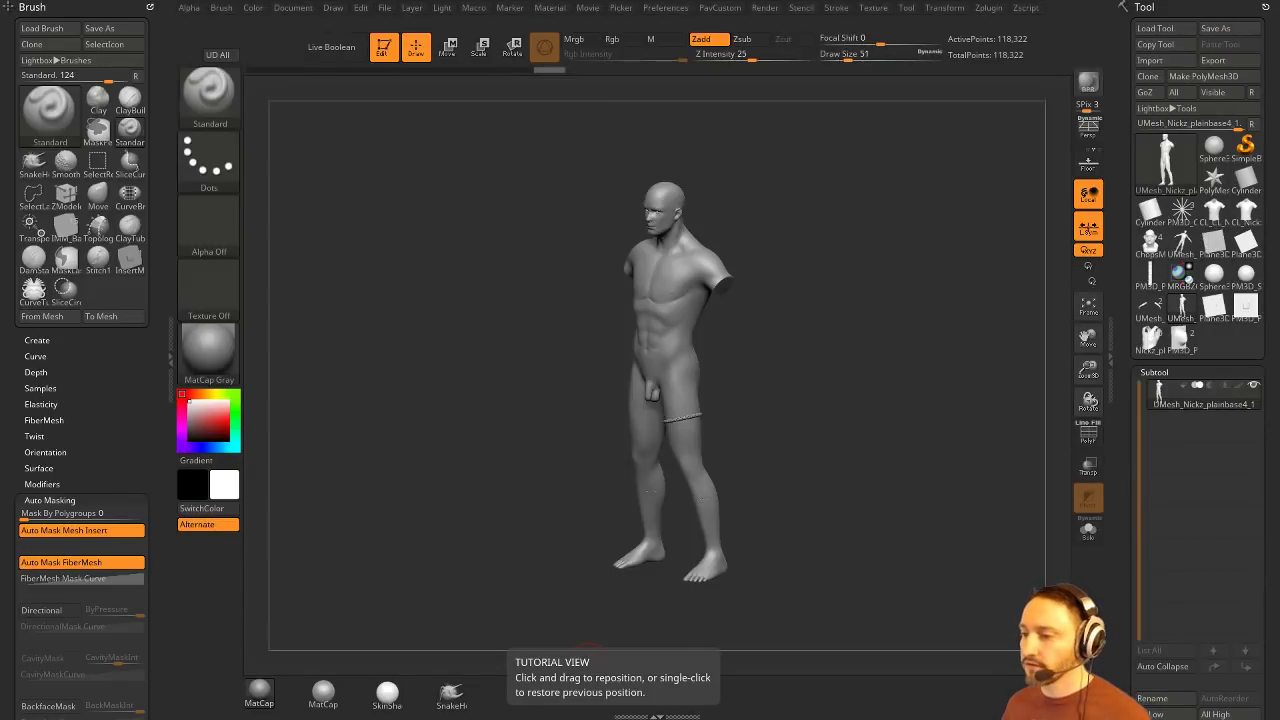
Step: Choose the Move brush and turn on AccuCurve in its curve settings
drag(899, 328, 862, 383)
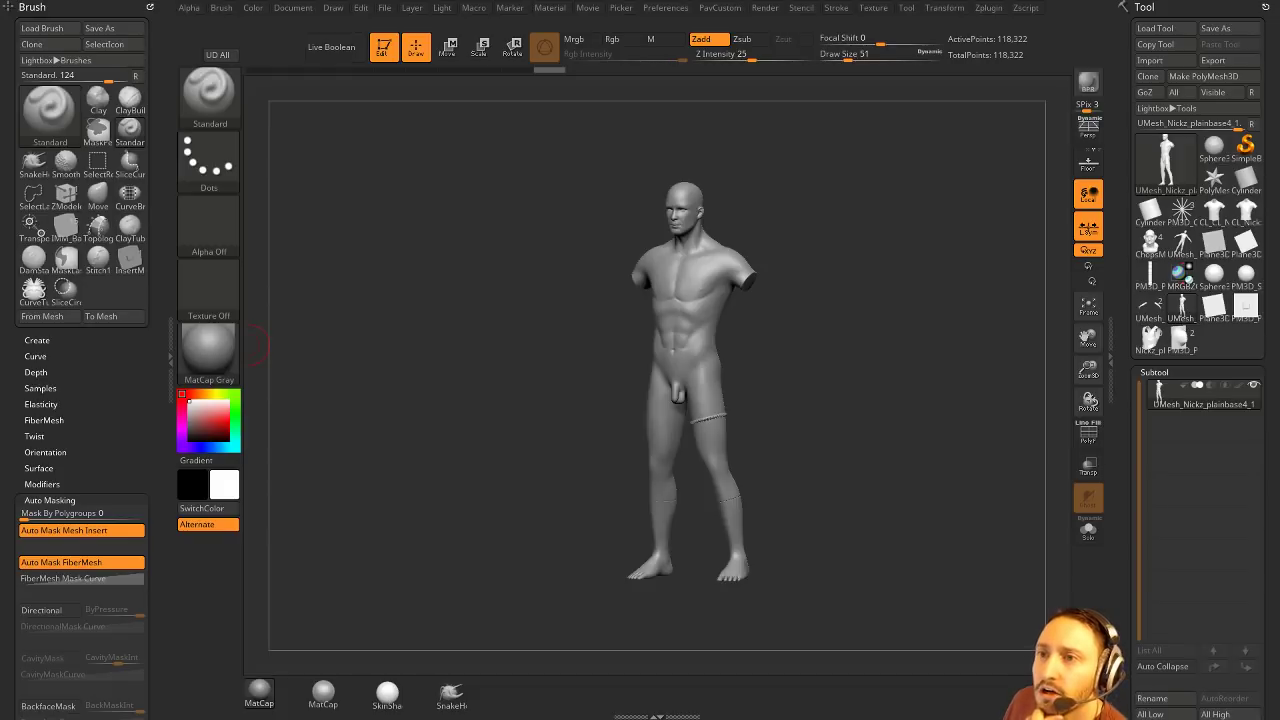
drag(867, 349, 887, 352)
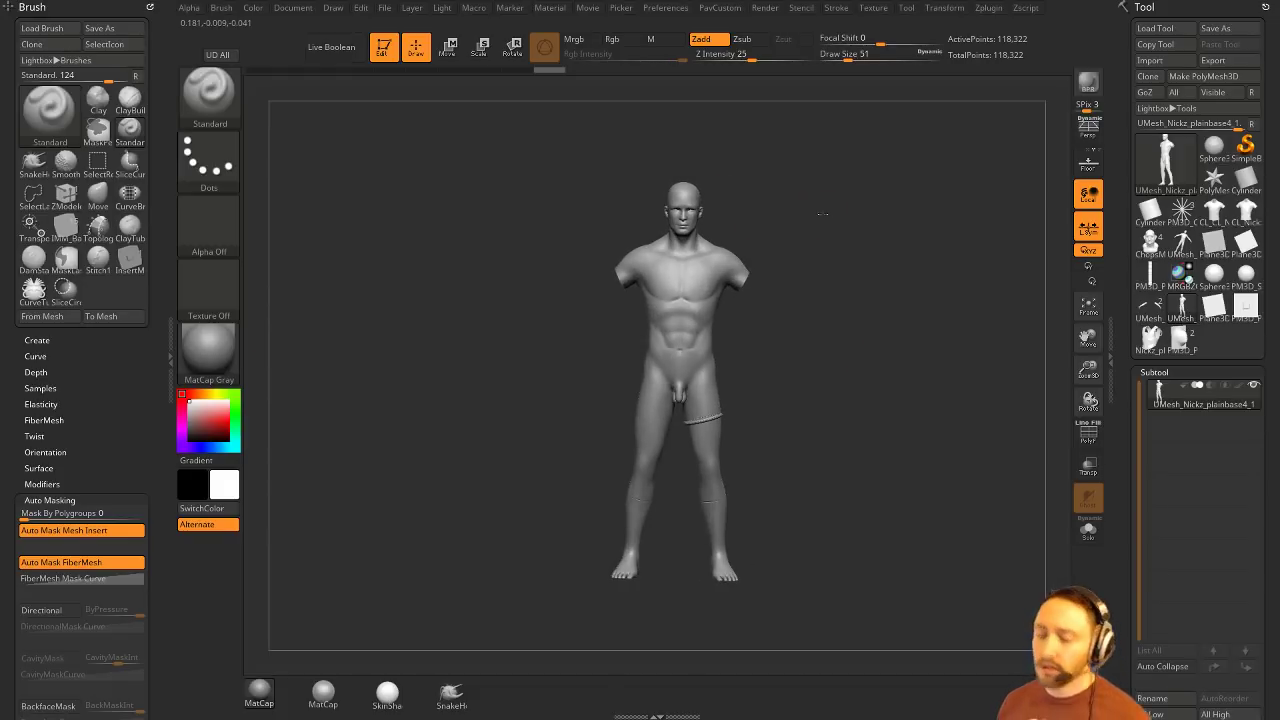
drag(822, 213, 560, 223)
key(b)
key(m)
key(v)
click(69, 351)
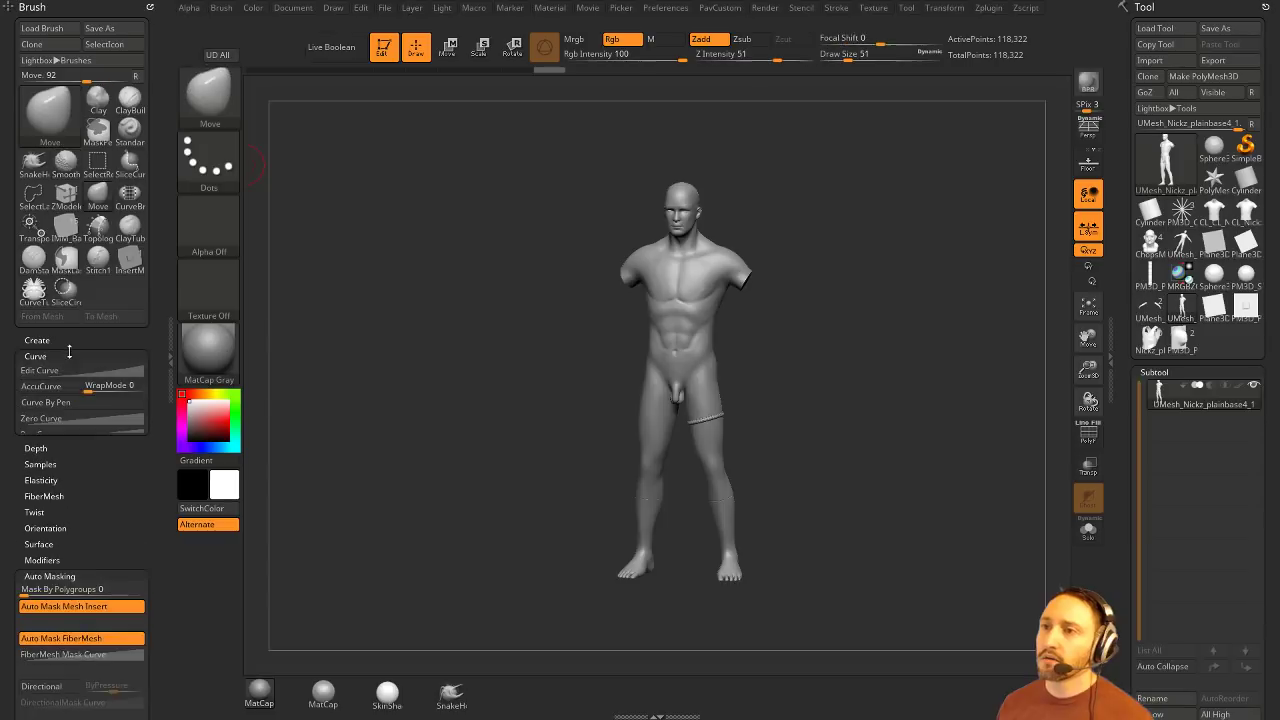
click(57, 388)
Step: Try pulling the shoulder outward with the Move brush, undo the stroke and set the draw size to 49
shift+drag(850, 323, 890, 366)
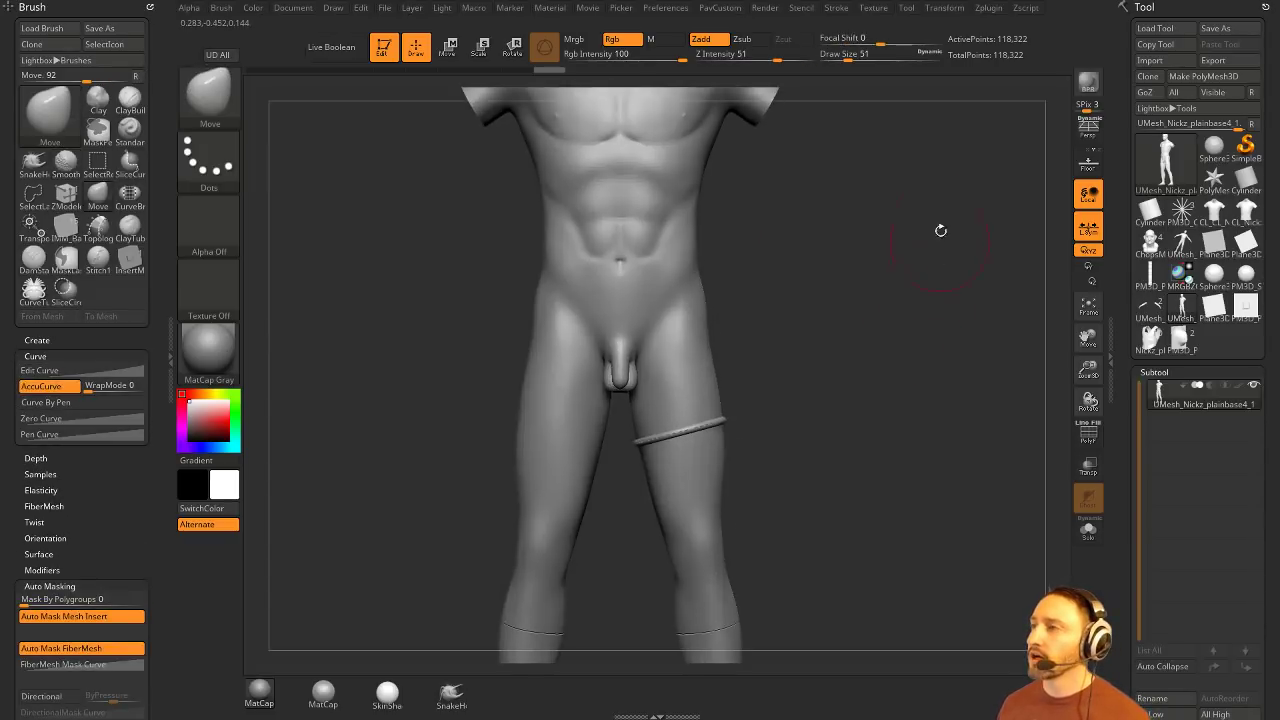
drag(800, 298, 860, 298)
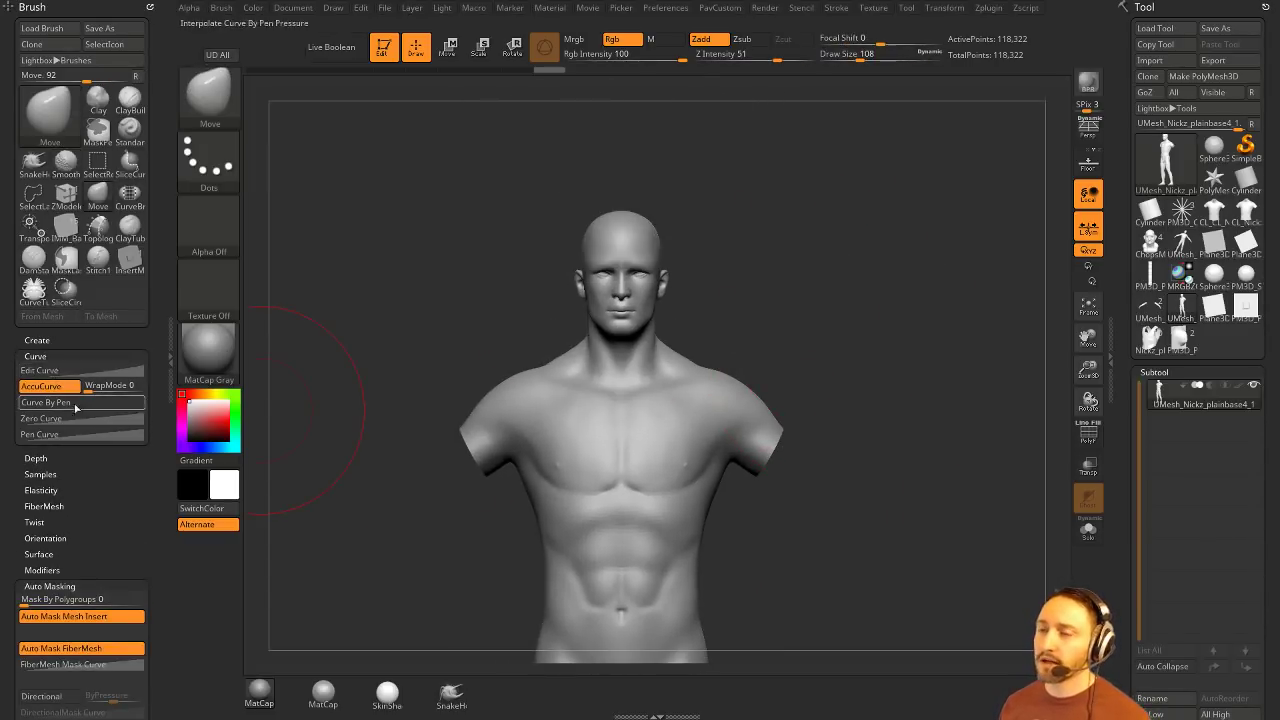
alt+drag(763, 277, 733, 287)
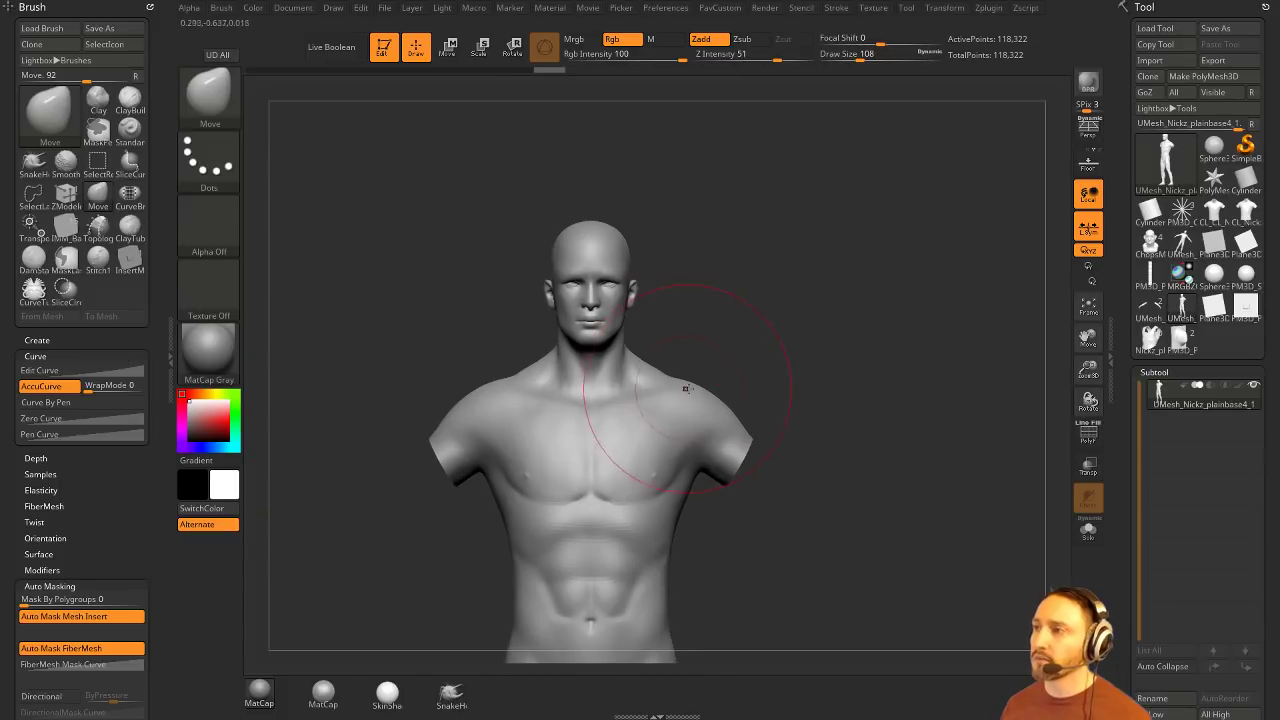
drag(687, 389, 780, 354)
key(ctrl+z)
key(s)
click(734, 368)
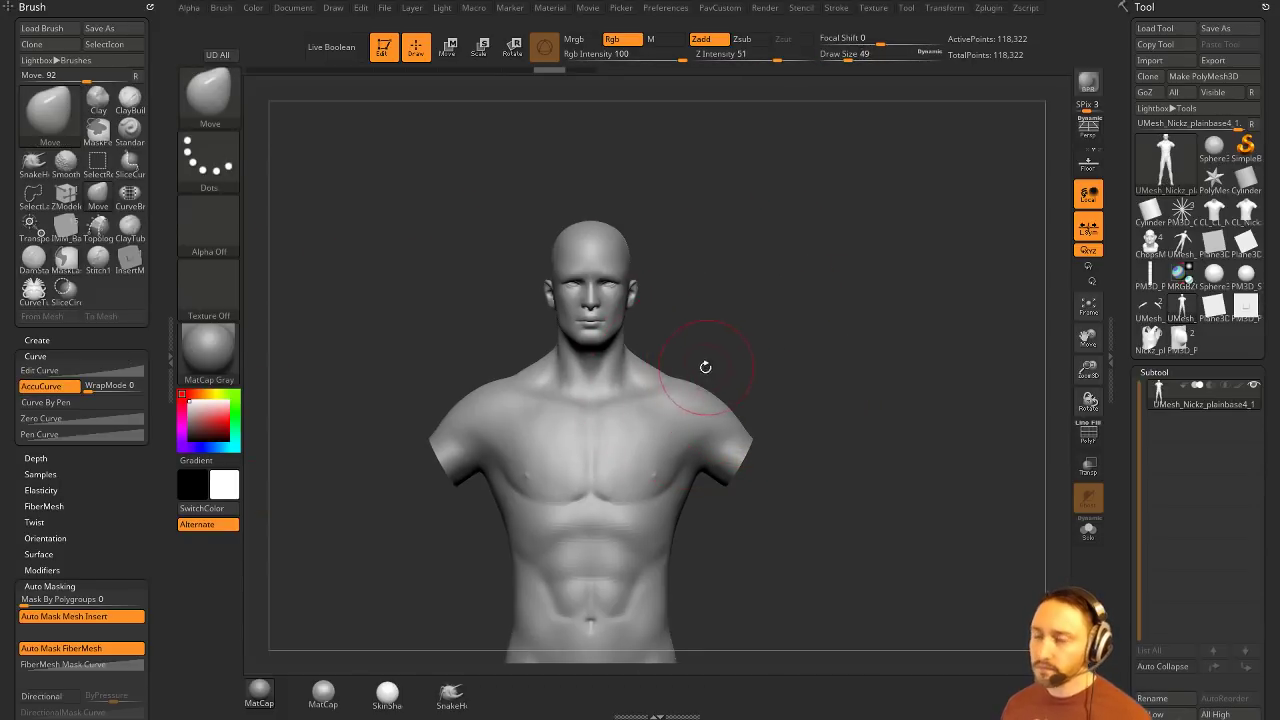
Step: Turn AccuCurve off, look through the Move brush's fade-off curve and depth settings, and turn AccuCurve back on
click(48, 387)
drag(699, 391, 720, 380)
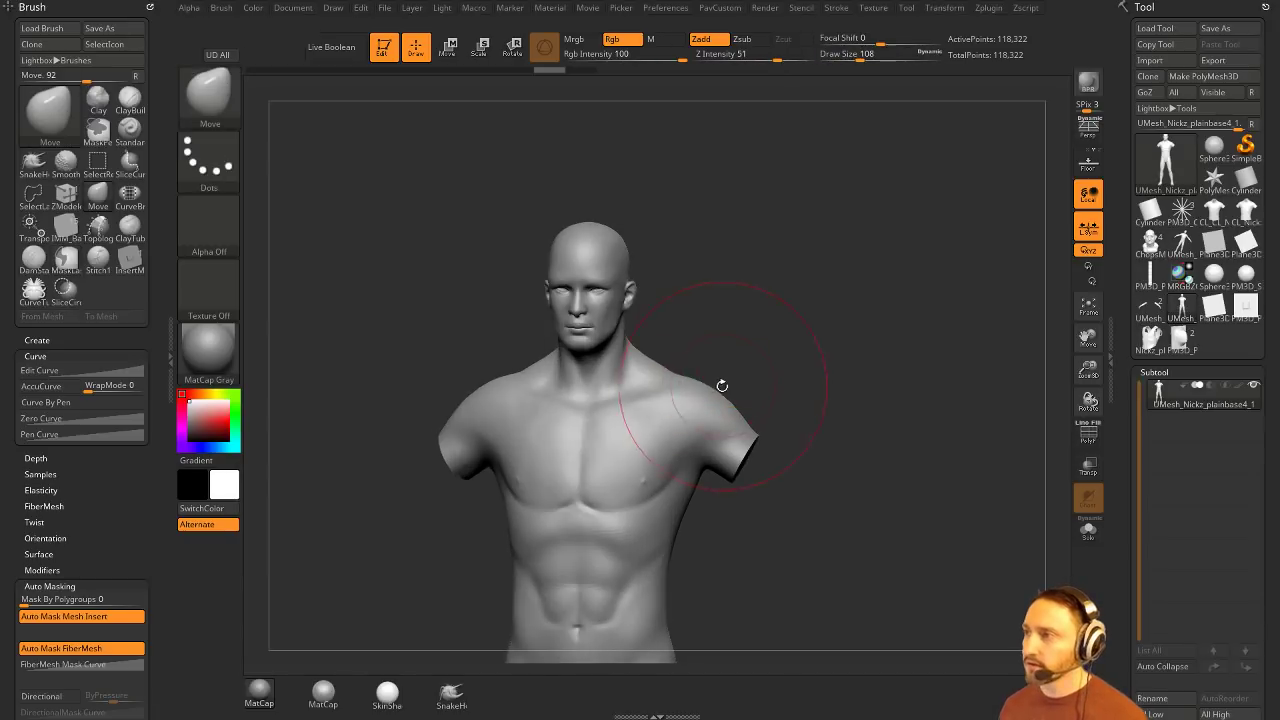
key(ctrl)
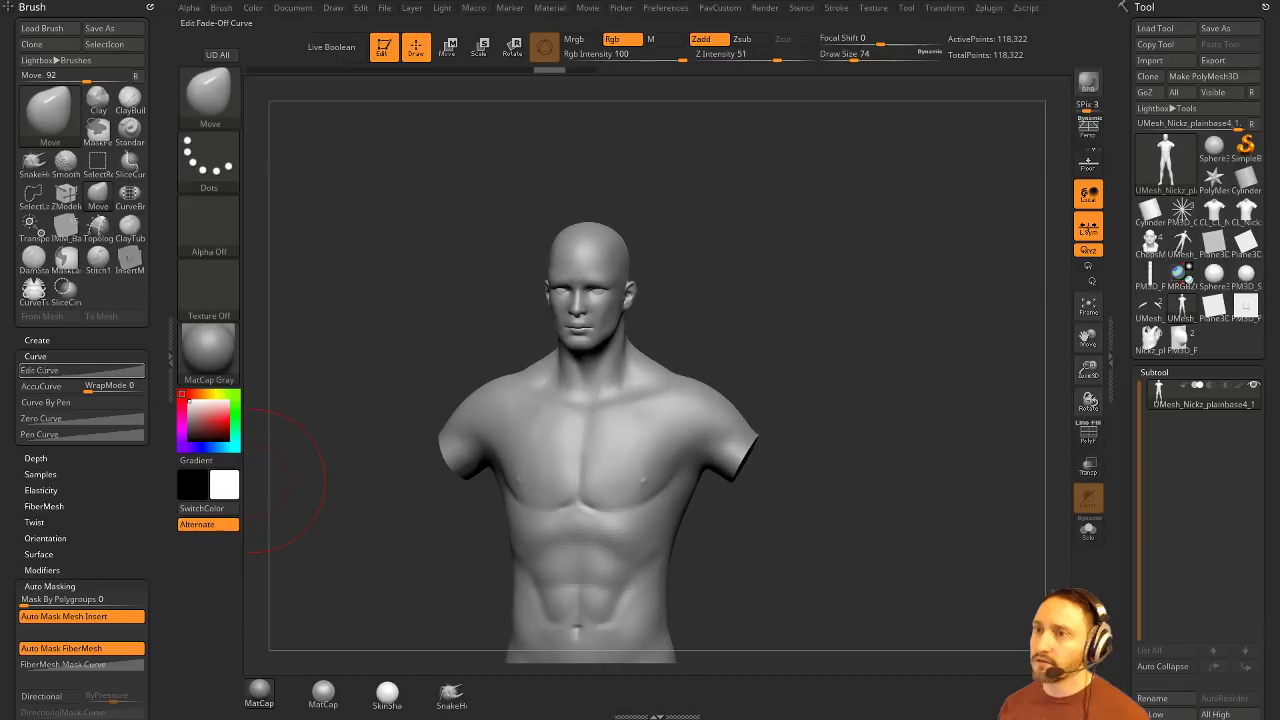
click(45, 370)
click(36, 356)
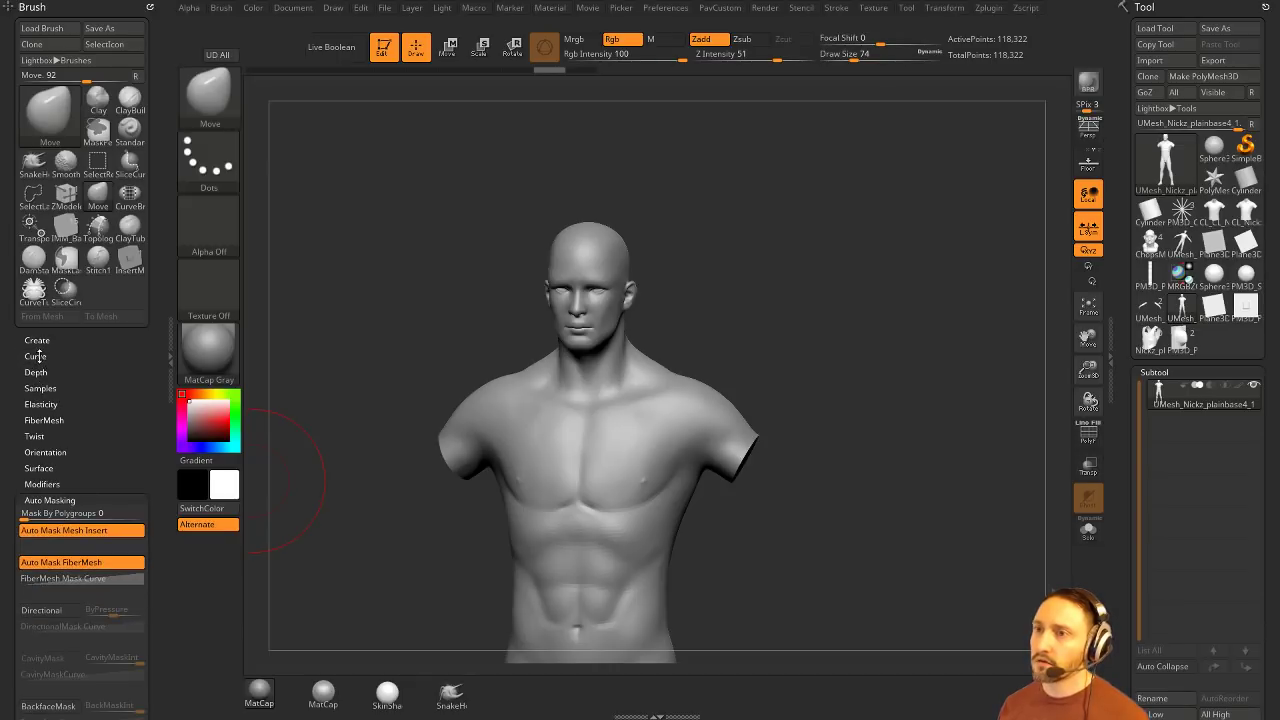
click(36, 356)
key(shift)
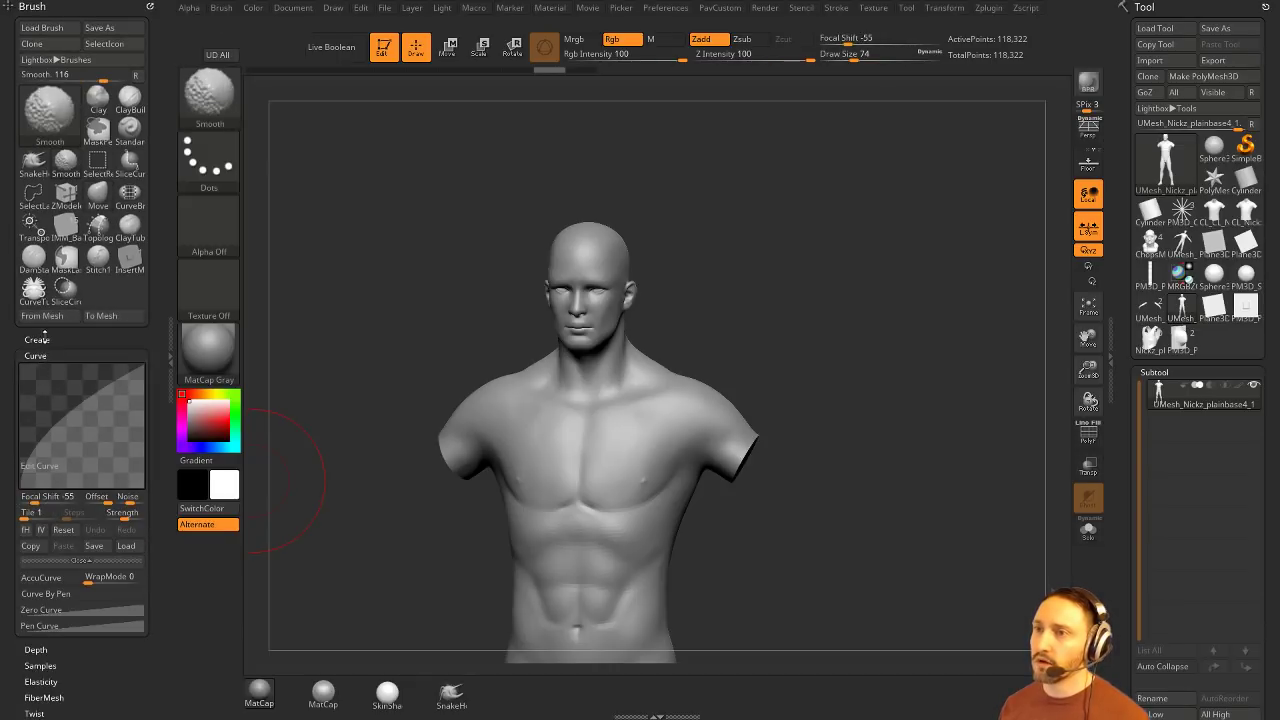
click(36, 356)
click(36, 372)
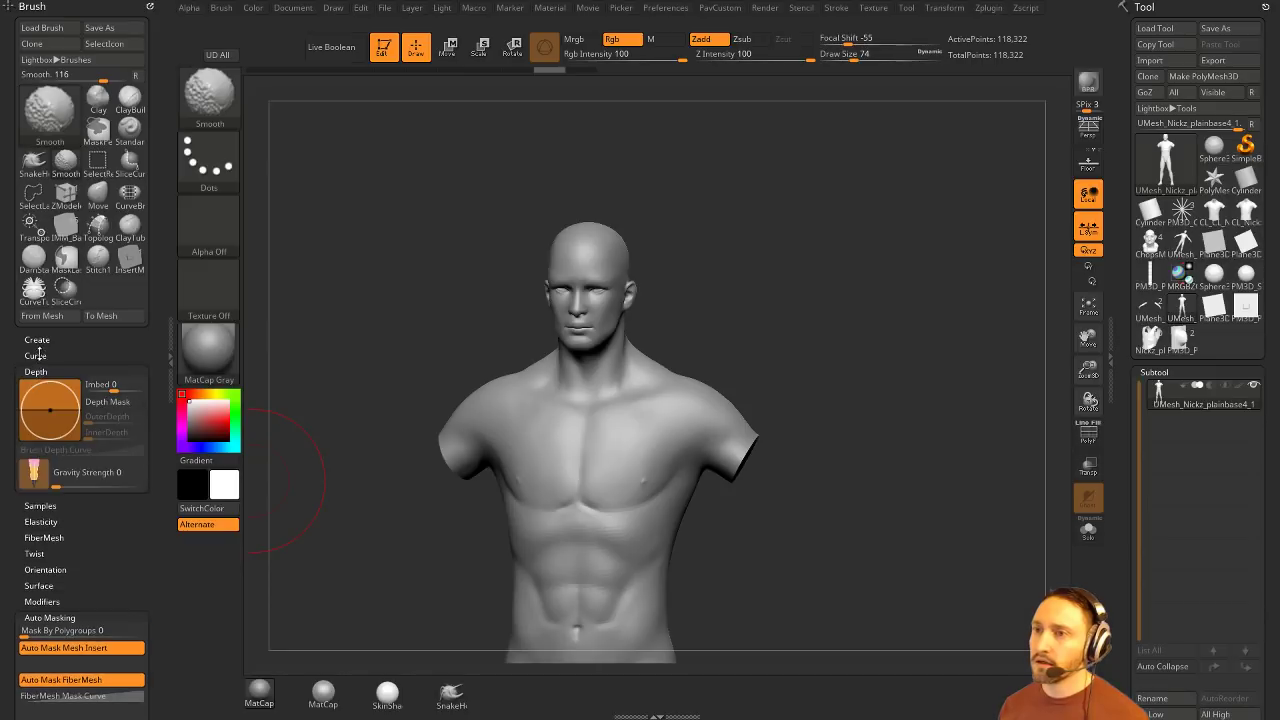
click(40, 358)
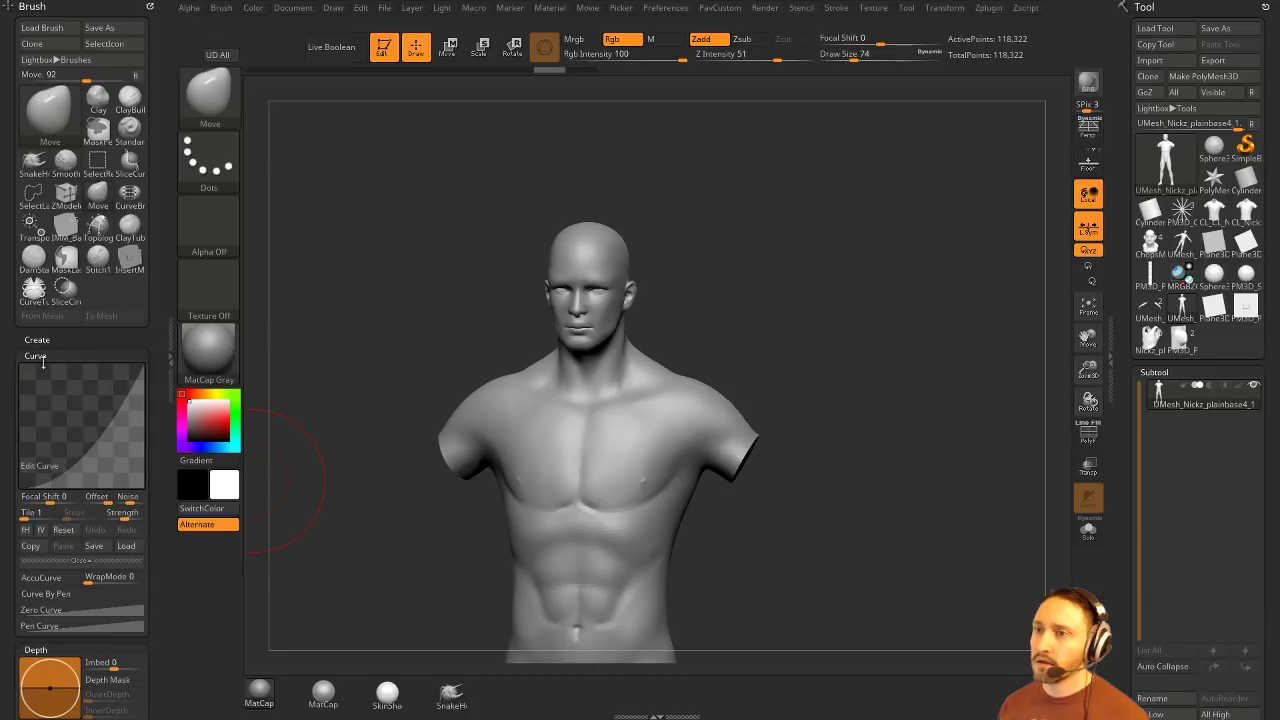
click(72, 561)
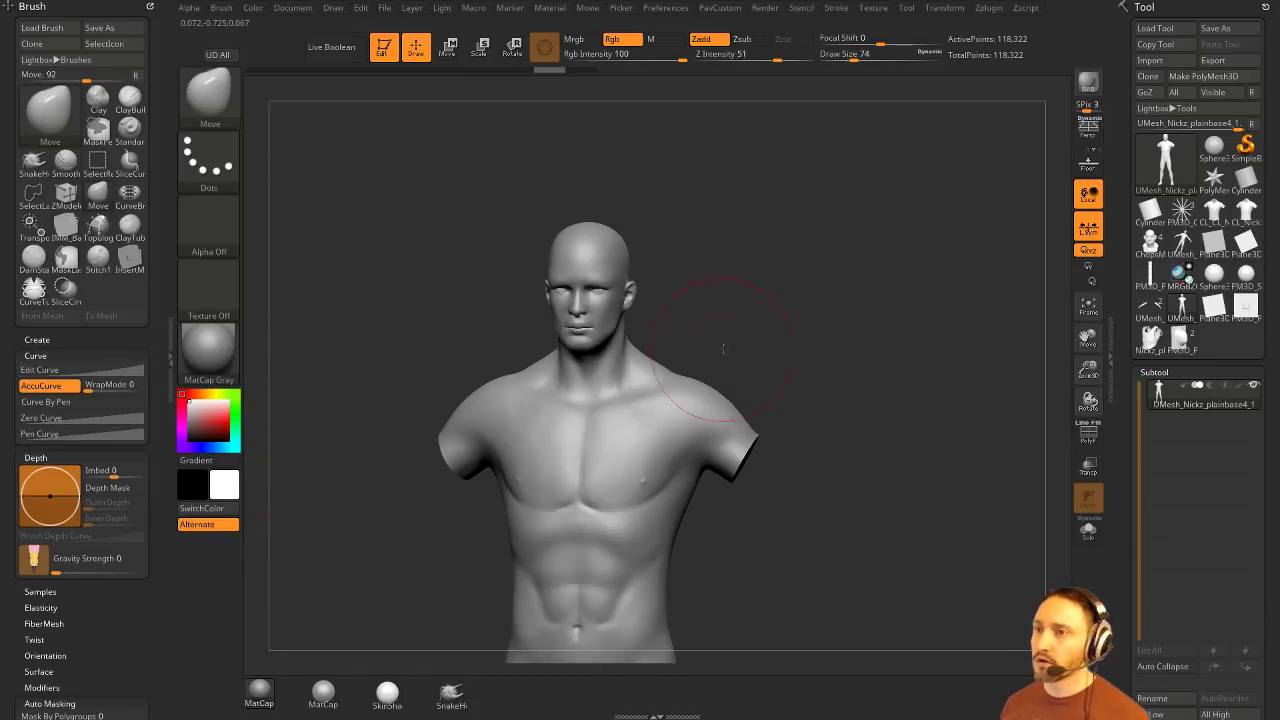
Step: Pull the shoulders outward into points using the Move brush with AccuCurve, and undo the strokes
key(s)
mouse_move(723, 349)
shift+mouse_down()
mouse_move(709, 371)
mouse_move(774, 372)
mouse_move(731, 363)
mouse_move(734, 383)
shift+mouse_up()
key(s)
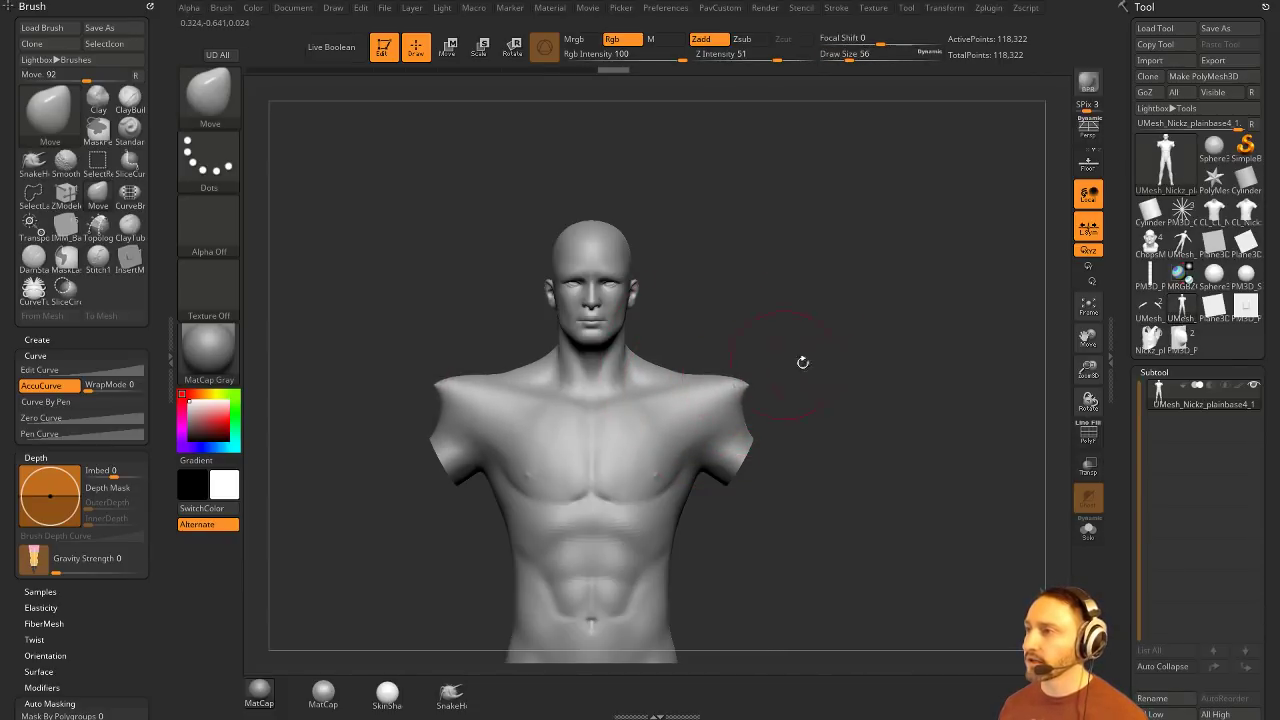
key(s)
drag(803, 363, 876, 391)
mouse_move(885, 390)
mouse_down()
mouse_move(866, 403)
mouse_move(885, 387)
mouse_move(848, 389)
mouse_up()
key(ctrl+z)
key(ctrl+z)
key(ctrl+z)
key(ctrl+z)
Step: Choose the MaskPen brush and paint a symmetrical mask over both sides of the upper chest at draw size 18
alt+drag(848, 389, 846, 436)
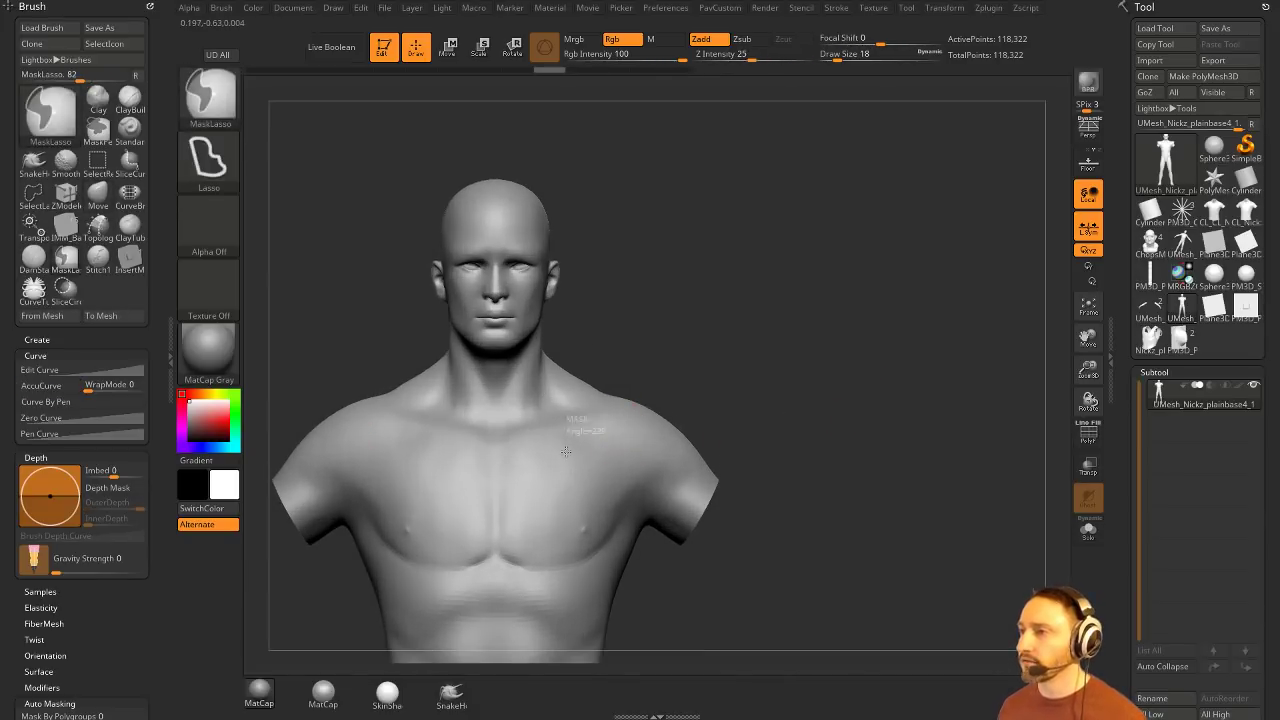
ctrl+drag(588, 427, 620, 434)
ctrl+drag(759, 329, 735, 302)
ctrl+click(210, 98)
ctrl+click(273, 108)
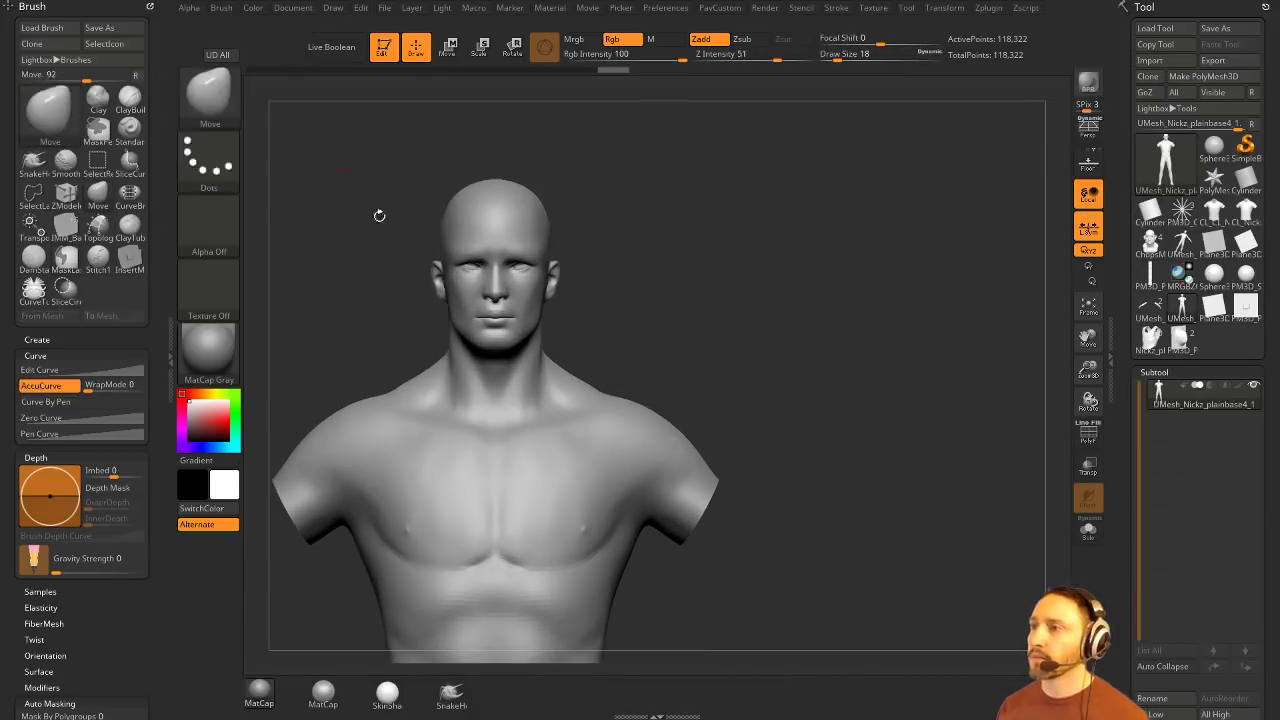
mouse_move(600, 432)
ctrl+mouse_down()
mouse_move(627, 455)
mouse_move(540, 450)
mouse_move(595, 462)
mouse_move(540, 498)
mouse_move(635, 480)
mouse_move(626, 420)
mouse_move(552, 434)
ctrl+mouse_up()
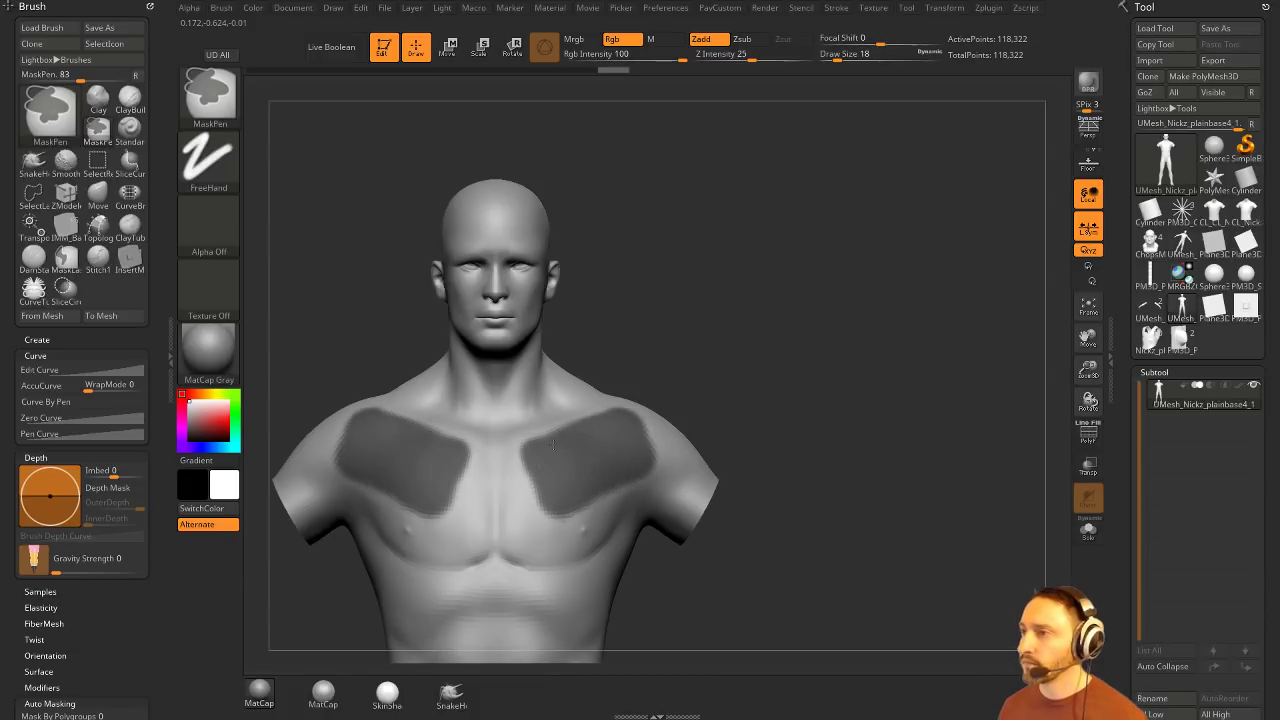
Step: Extract the masked chest patches with a thickness of 0.02 and accept the result as a new subtool
drag(1085, 405, 1040, 408)
drag(1127, 442, 1129, 325)
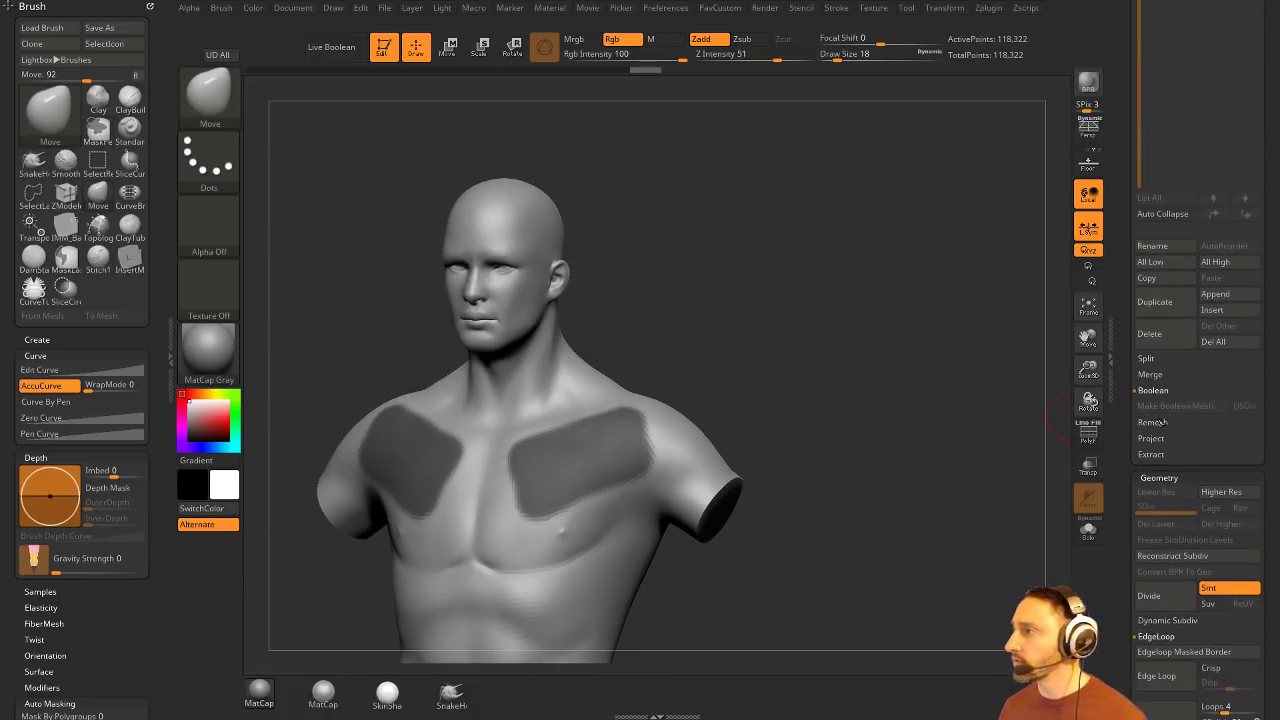
shift+click(1156, 454)
click(1158, 486)
alt+drag(955, 387, 981, 356)
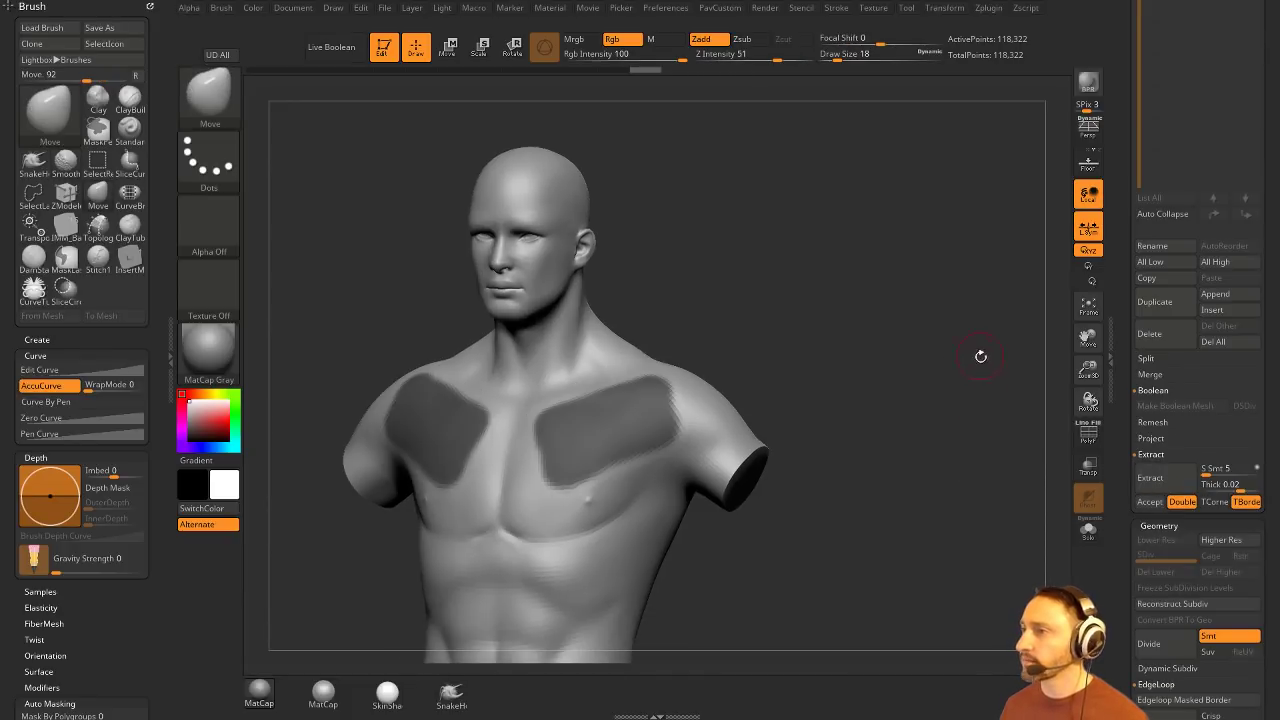
click(1150, 501)
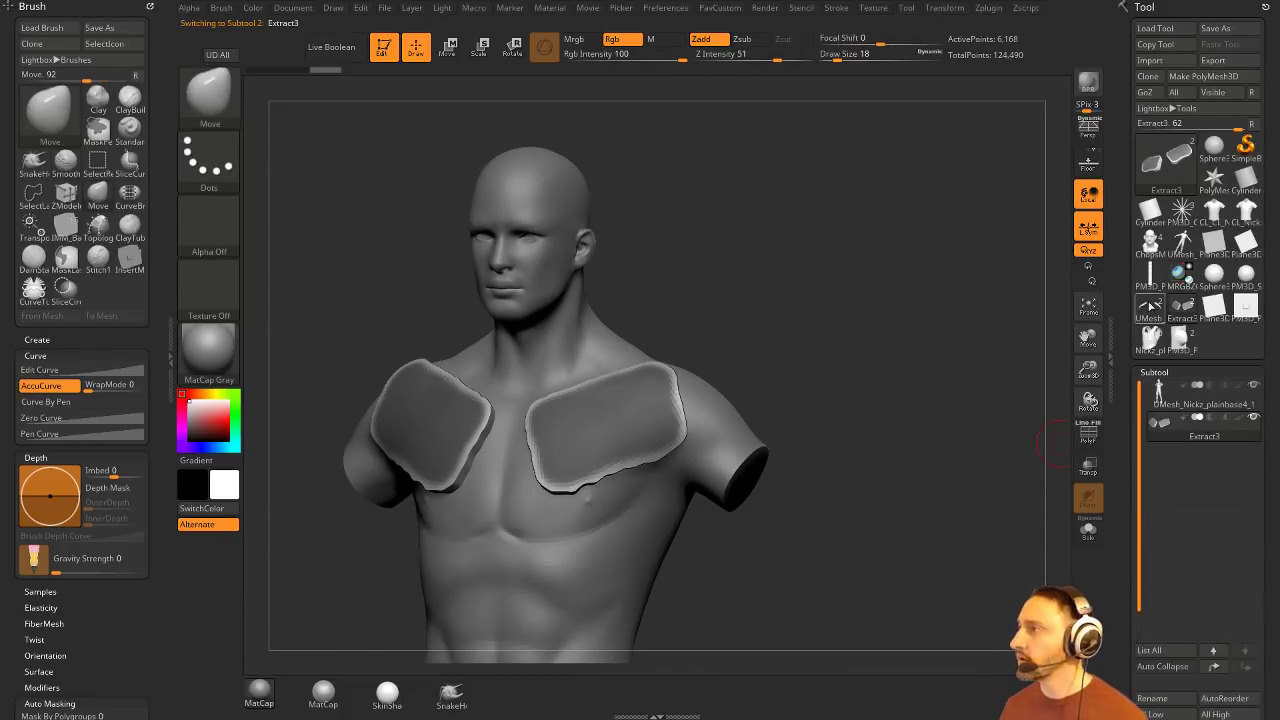
Step: Clear the mask on the extracted chest pads and DynaMesh them at resolution 616
ctrl+drag(930, 363, 957, 426)
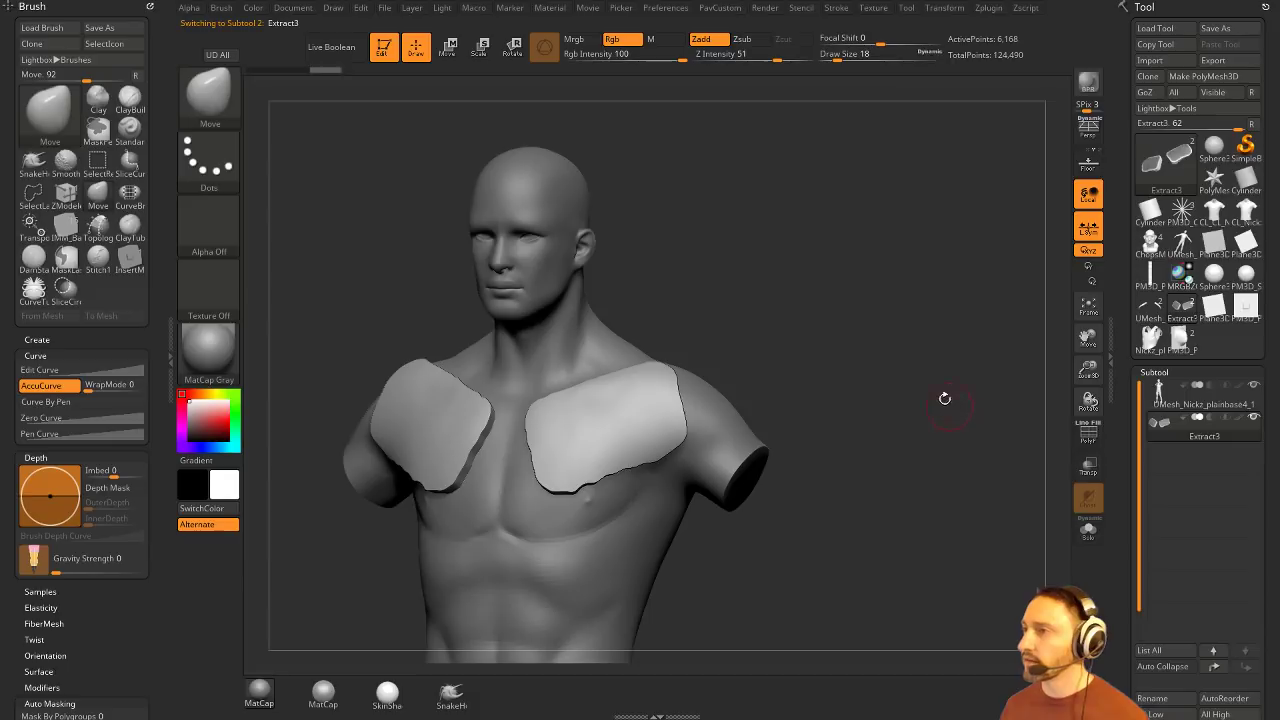
key(space)
click(912, 214)
click(922, 200)
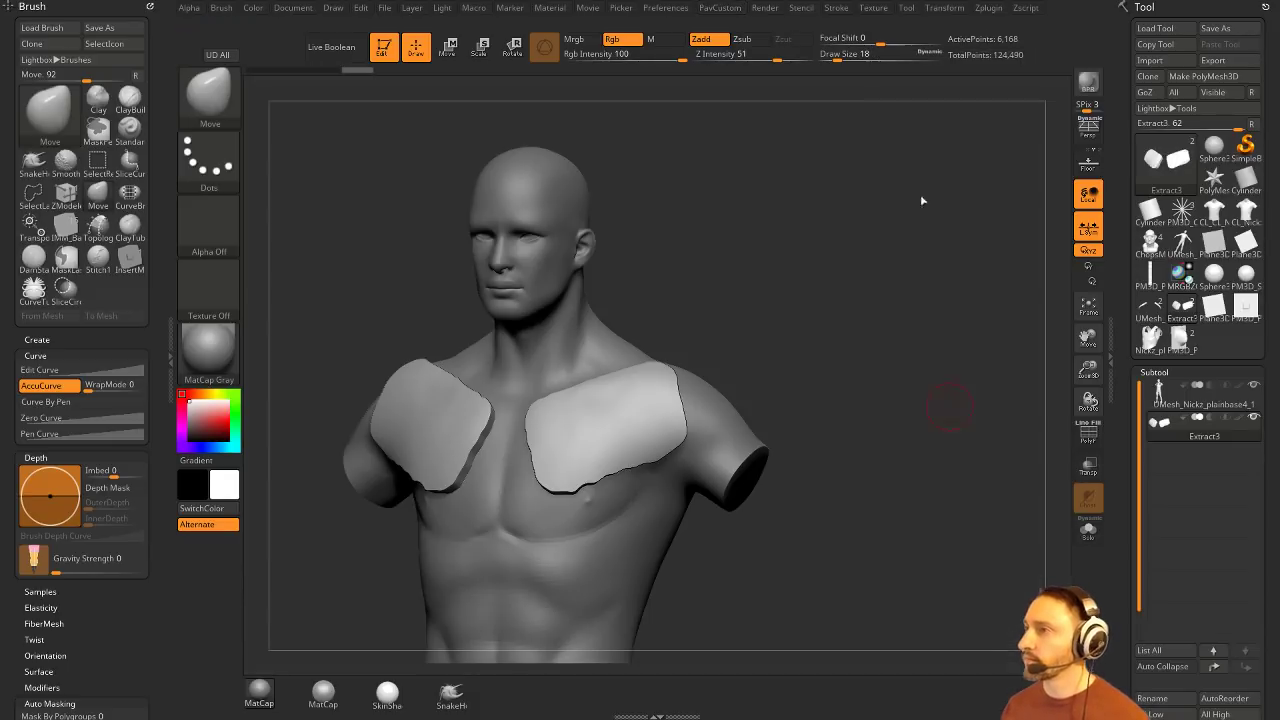
Step: Choose the Standard brush and smooth the surfaces and edges of the chest pads
drag(885, 329, 925, 333)
key(b)
key(s)
key(t)
shift+drag(632, 414, 610, 430)
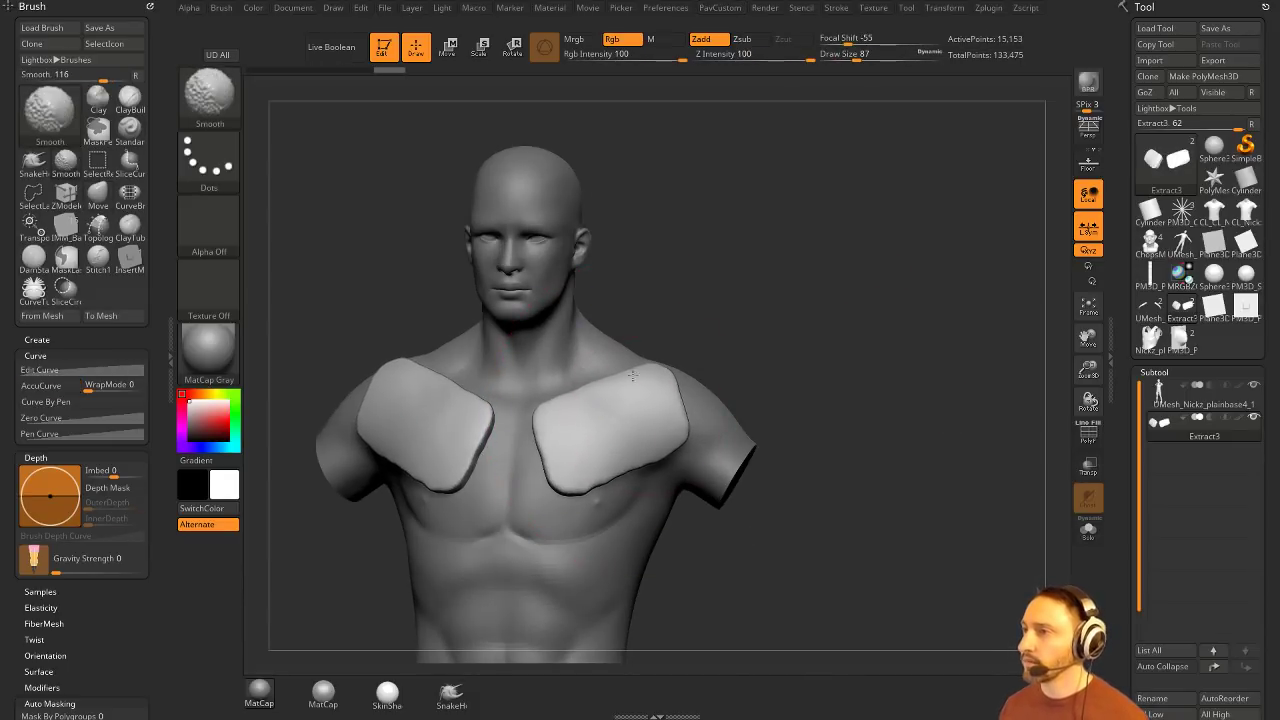
drag(838, 325, 926, 428)
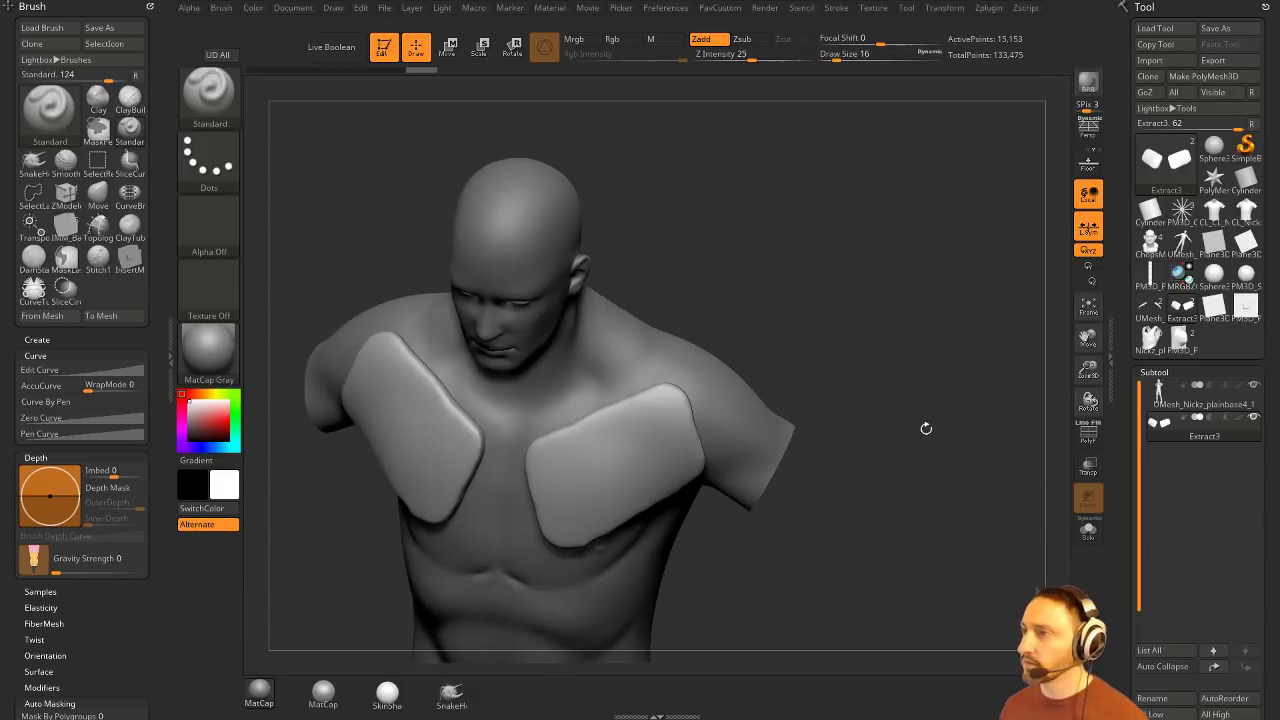
Step: Switch to the MoveAccu brush for the chest pads and set the draw size to 31
mouse_move(869, 290)
alt+mouse_down()
mouse_move(827, 287)
mouse_move(850, 288)
alt+mouse_up()
key(s)
mouse_move(561, 452)
mouse_down()
mouse_move(582, 452)
mouse_move(505, 496)
mouse_up()
mouse_move(760, 396)
mouse_down()
mouse_move(775, 361)
mouse_move(826, 366)
mouse_move(830, 354)
mouse_up()
key(1)
key(bracketright)
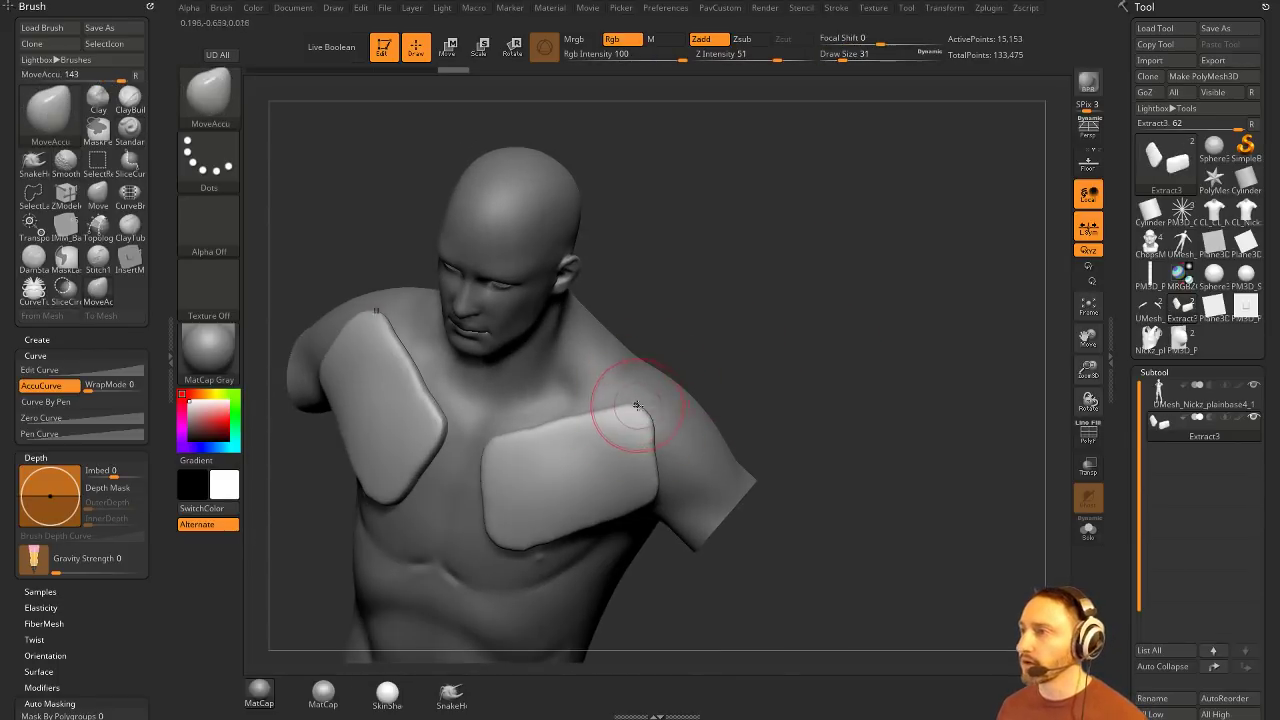
Step: Try pulling the pads' upper outer corners outward with MoveAccu at draw size 29, and undo the strokes
key(s)
drag(654, 398, 656, 402)
key(ctrl+z)
key(s)
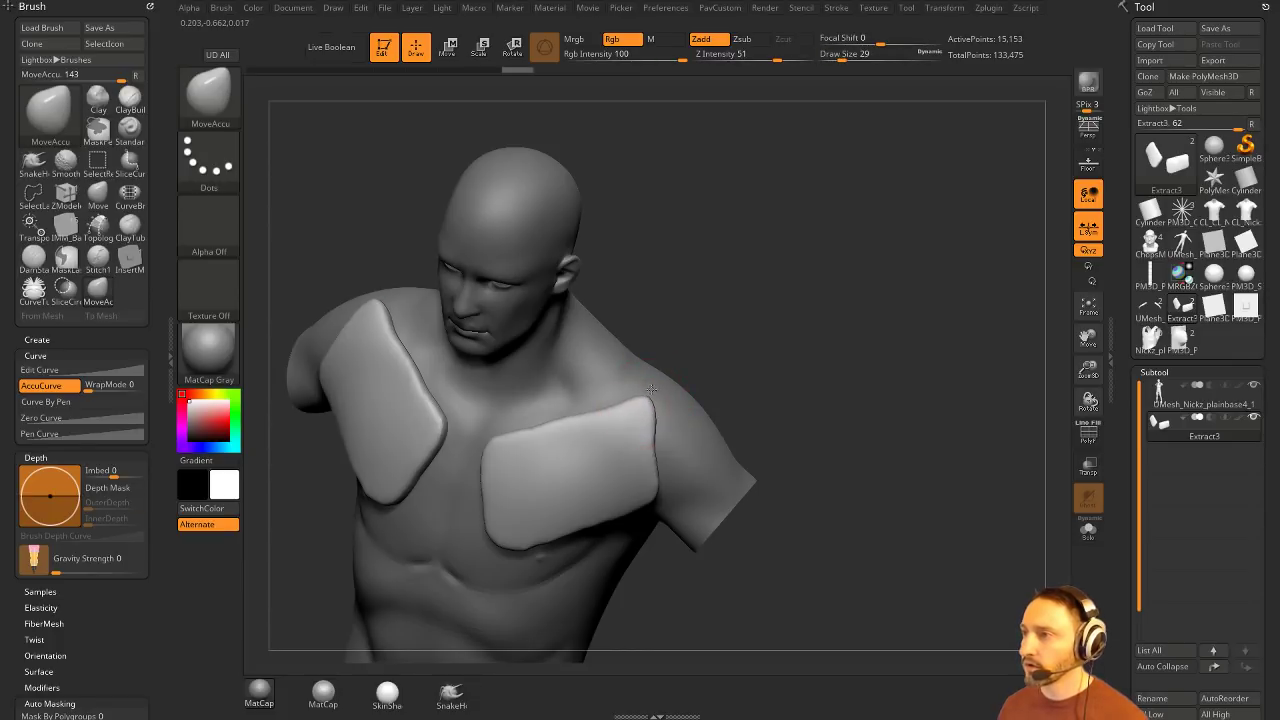
mouse_move(652, 390)
right_down()
mouse_move(650, 426)
mouse_move(791, 311)
right_up()
key(ctrl+z)
key(ctrl+z)
Step: Isolate the chest pads with Solo and pull their rounded corners into points with MoveAccu at draw size 20
click(1088, 530)
drag(940, 388, 957, 405)
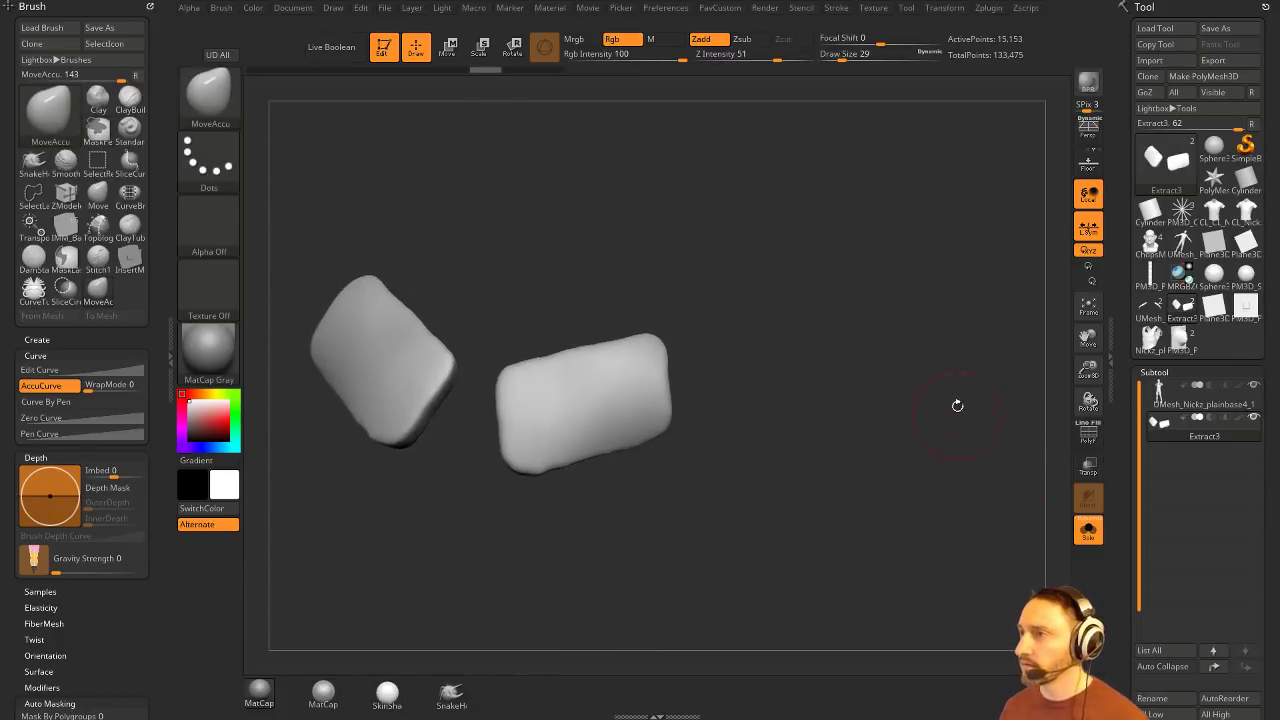
mouse_move(957, 405)
right_down()
mouse_move(837, 391)
mouse_move(726, 417)
mouse_move(700, 357)
mouse_move(667, 338)
mouse_move(670, 325)
mouse_move(658, 334)
right_up()
key(bracketleft)
key(bracketleft)
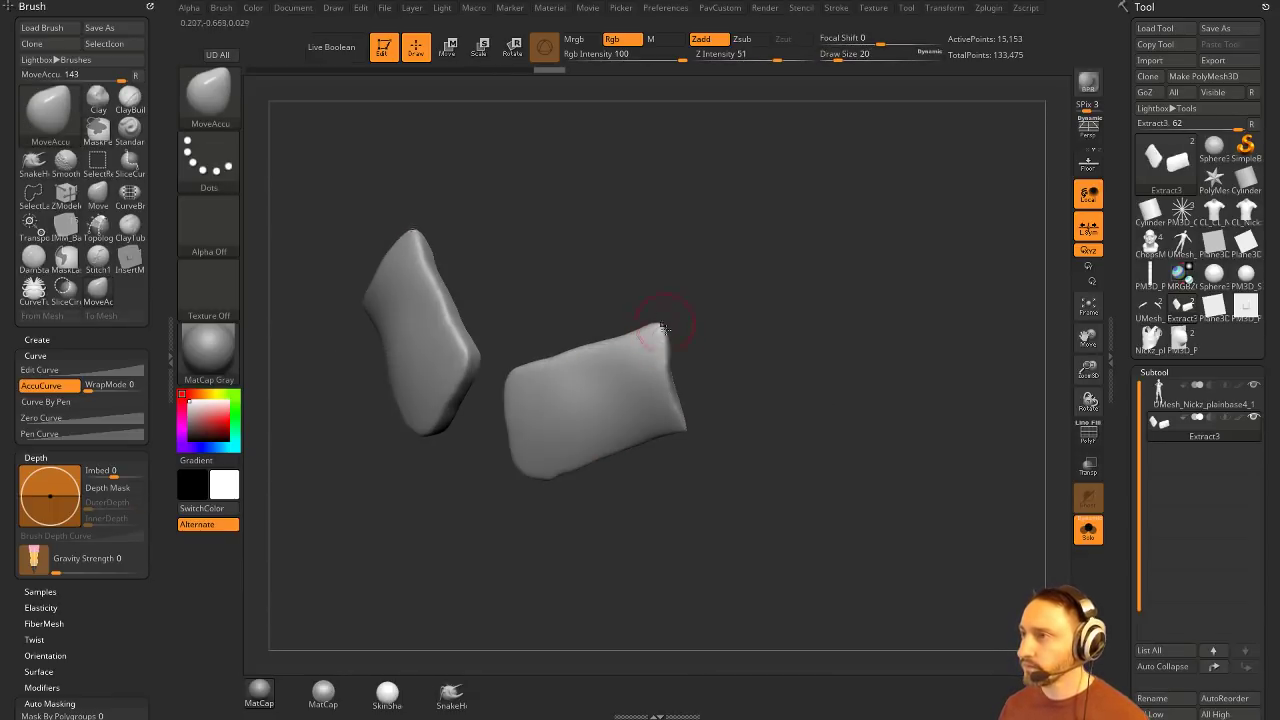
right_drag(710, 370, 697, 410)
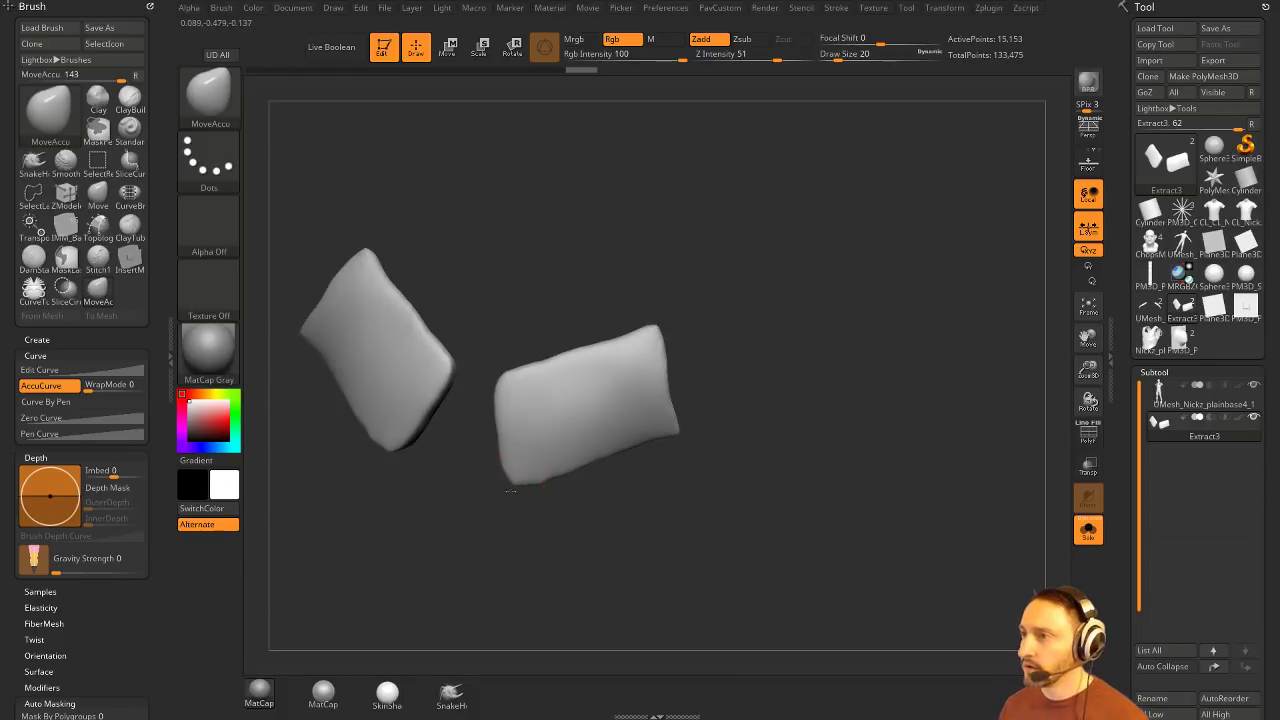
right_drag(701, 356, 774, 386)
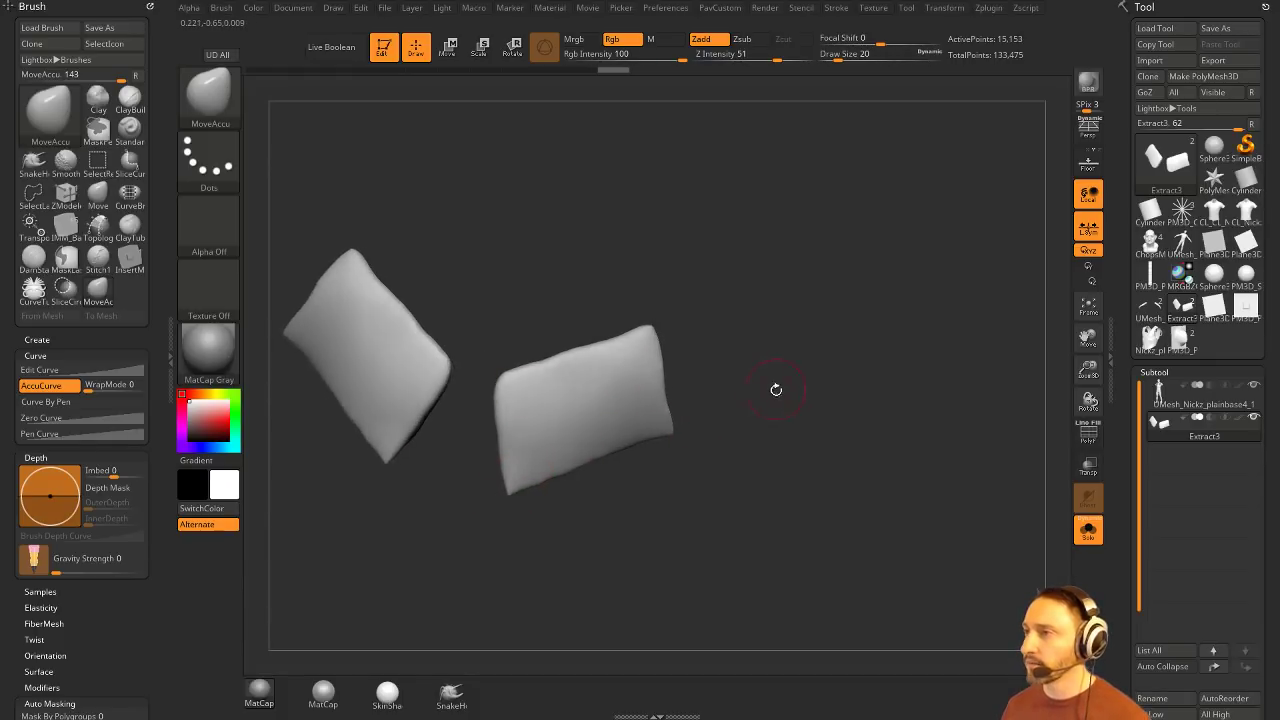
Step: Try pulling the pads' lower inner corners with AccuCurve off, undo it, and pull them into points with AccuCurve on
click(45, 386)
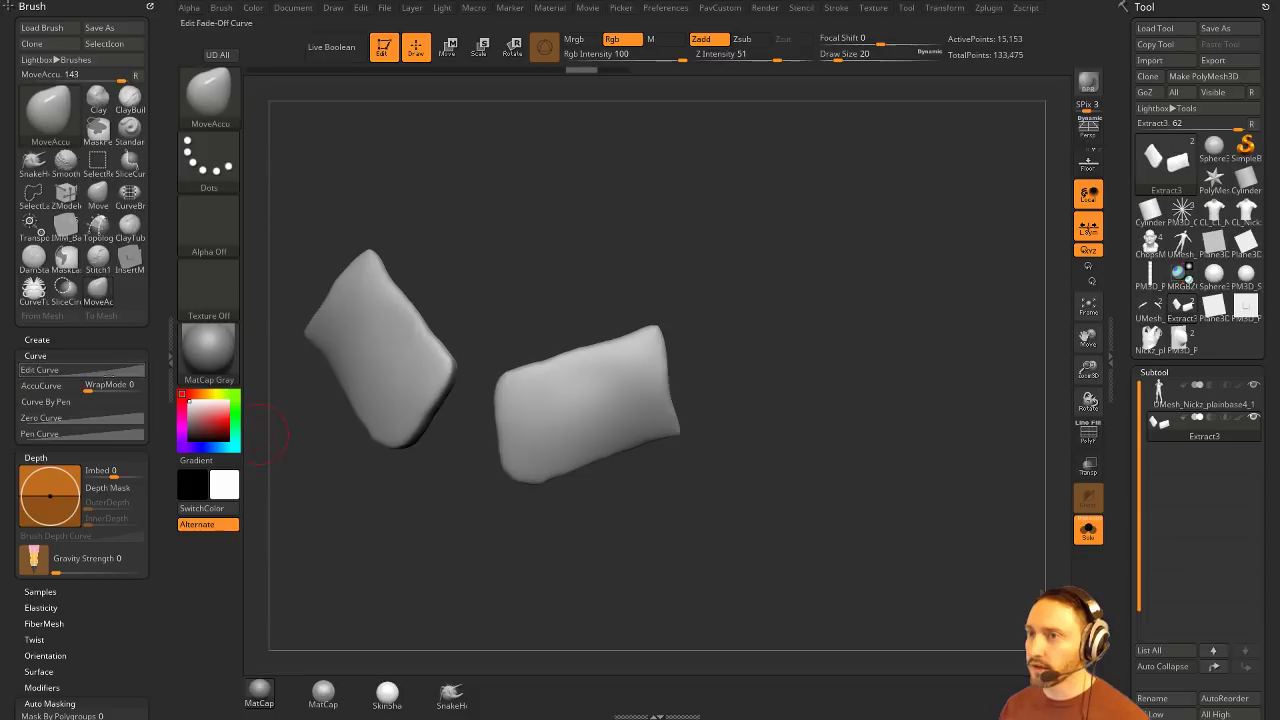
drag(513, 475, 497, 505)
key(ctrl+z)
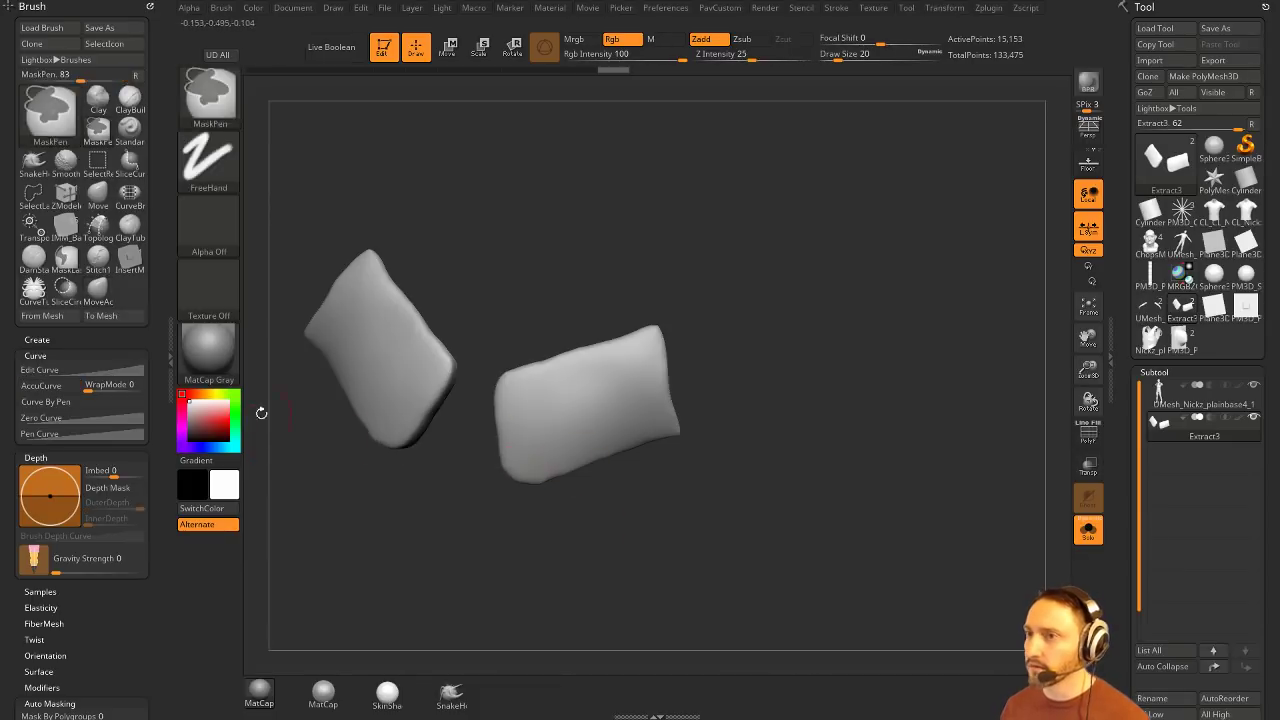
click(41, 386)
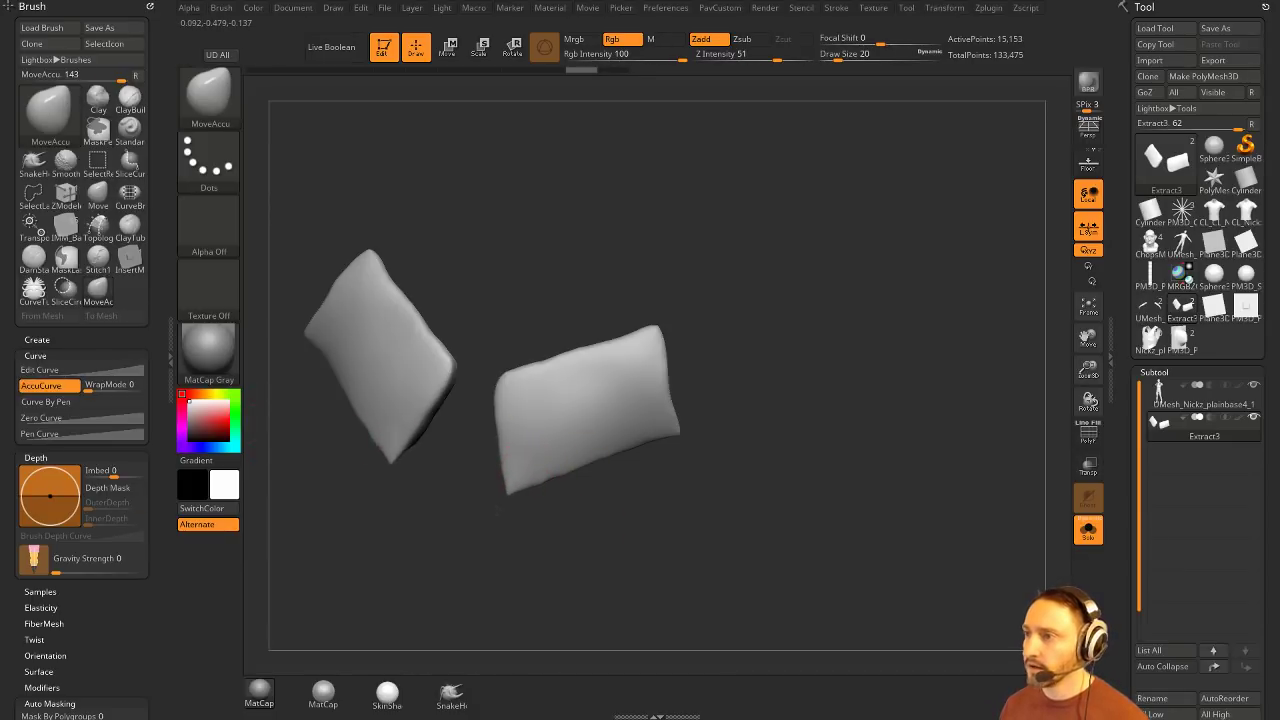
drag(758, 393, 754, 401)
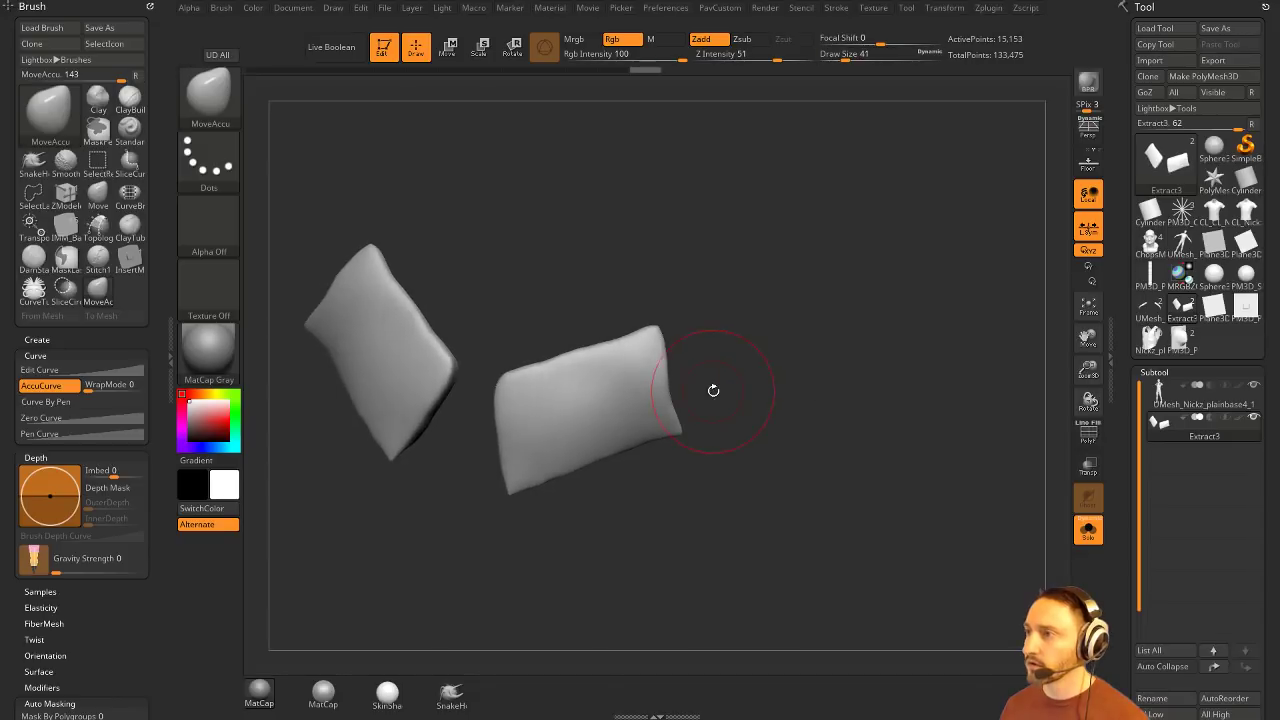
Step: Choose the standard Move brush, set the draw size to 25 and nudge the pads' outer edges inward
key(b)
key(m)
key(v)
key(s)
drag(671, 390, 665, 390)
drag(763, 371, 775, 379)
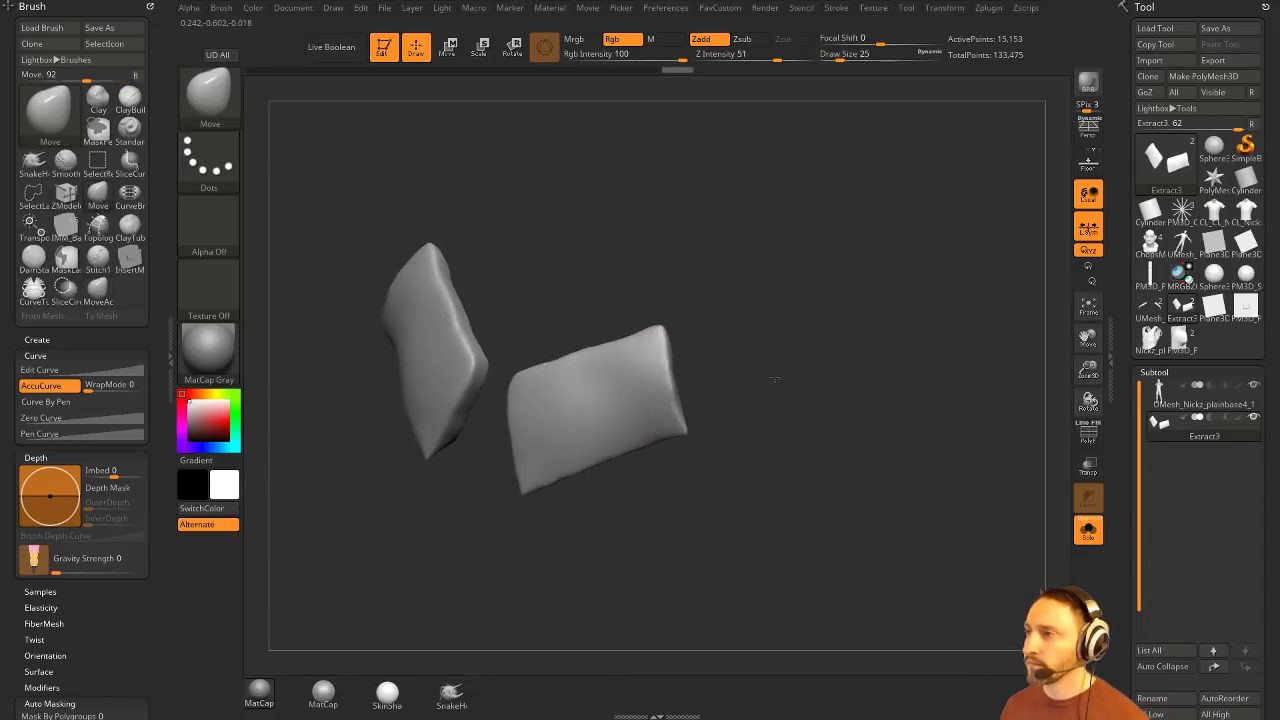
Step: Turn on the polyframe display and isolate the polygroup that forms the pads' side walls
click(1088, 432)
mouse_move(1000, 440)
mouse_down()
mouse_move(903, 437)
mouse_move(880, 380)
mouse_move(942, 308)
mouse_move(800, 330)
mouse_up()
ctrl+shift+click(686, 400)
drag(708, 206, 400, 150)
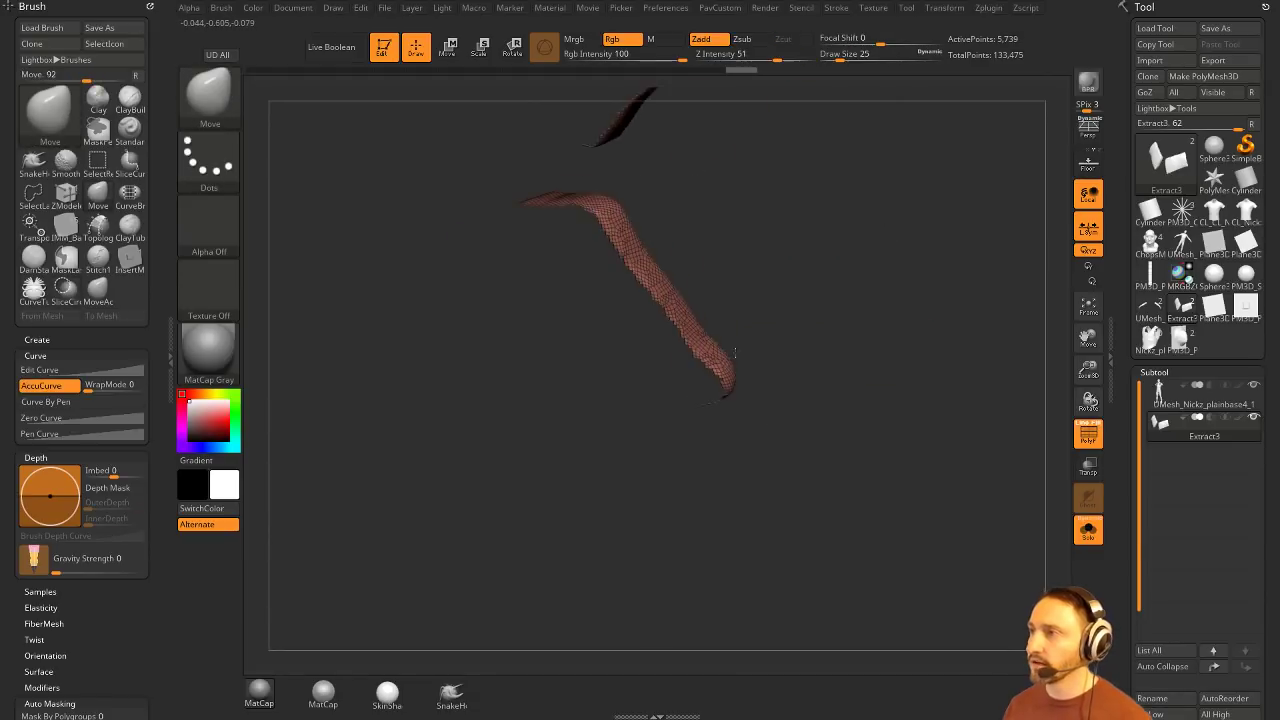
Step: Reveal both pads, isolate one of them with a rectangular selection and delete the hidden one
ctrl+shift+click(209, 97)
ctrl+shift+click(466, 172)
ctrl+shift+click(830, 310)
mouse_move(850, 325)
mouse_down()
mouse_move(908, 346)
mouse_move(887, 294)
mouse_move(940, 311)
mouse_up()
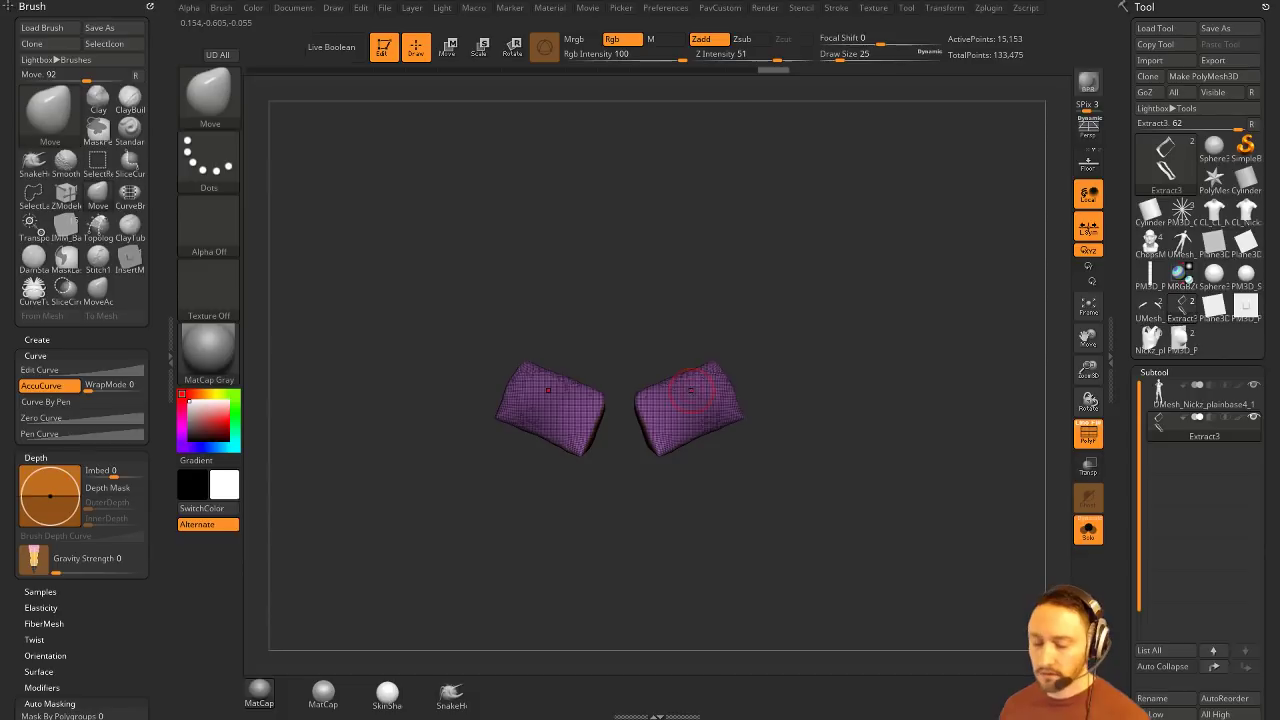
mouse_move(414, 218)
ctrl+shift+mouse_down()
mouse_move(451, 423)
mouse_move(566, 551)
ctrl+shift+mouse_up()
mouse_move(445, 250)
ctrl+shift+mouse_down()
mouse_move(444, 471)
mouse_move(572, 358)
mouse_move(415, 432)
mouse_move(422, 464)
mouse_move(523, 560)
mouse_move(624, 588)
ctrl+shift+mouse_up()
key(g)
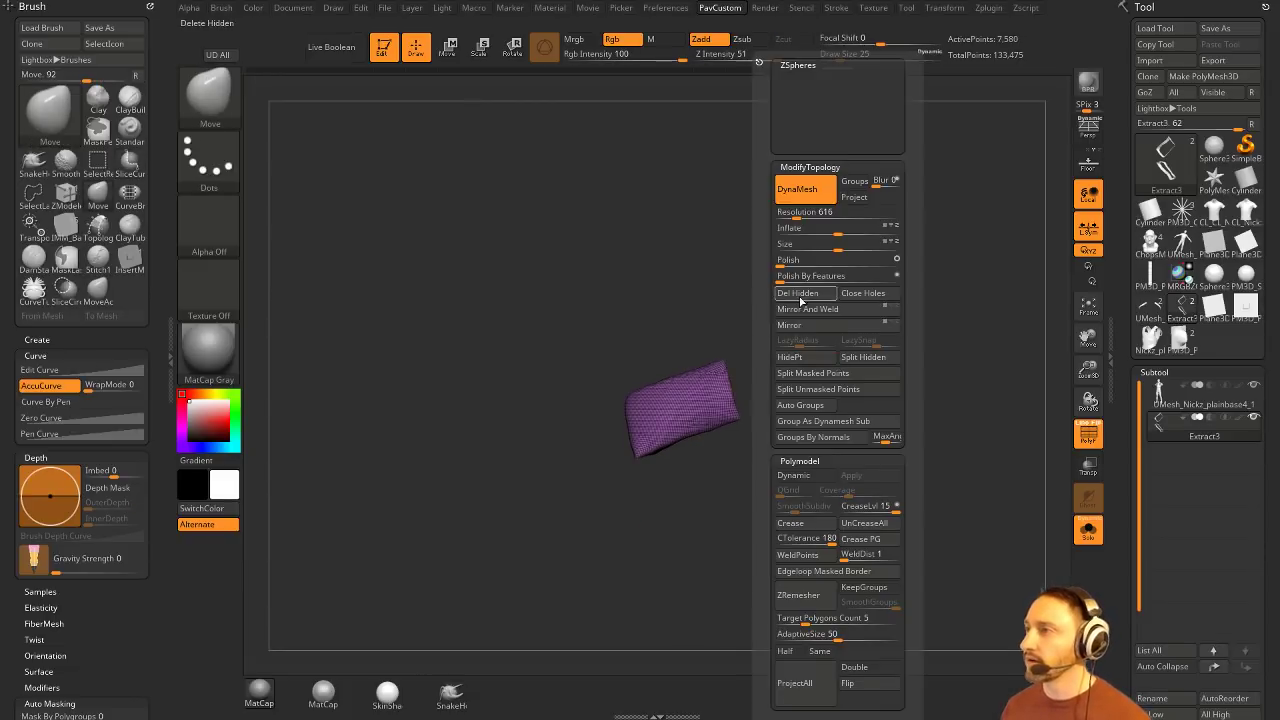
click(800, 299)
Step: Isolate the remaining pad's side-wall polygroup and turn on Double to display both sides of its faces
drag(763, 340, 720, 395)
ctrl+shift+click(737, 399)
drag(874, 311, 891, 409)
key(g)
click(906, 667)
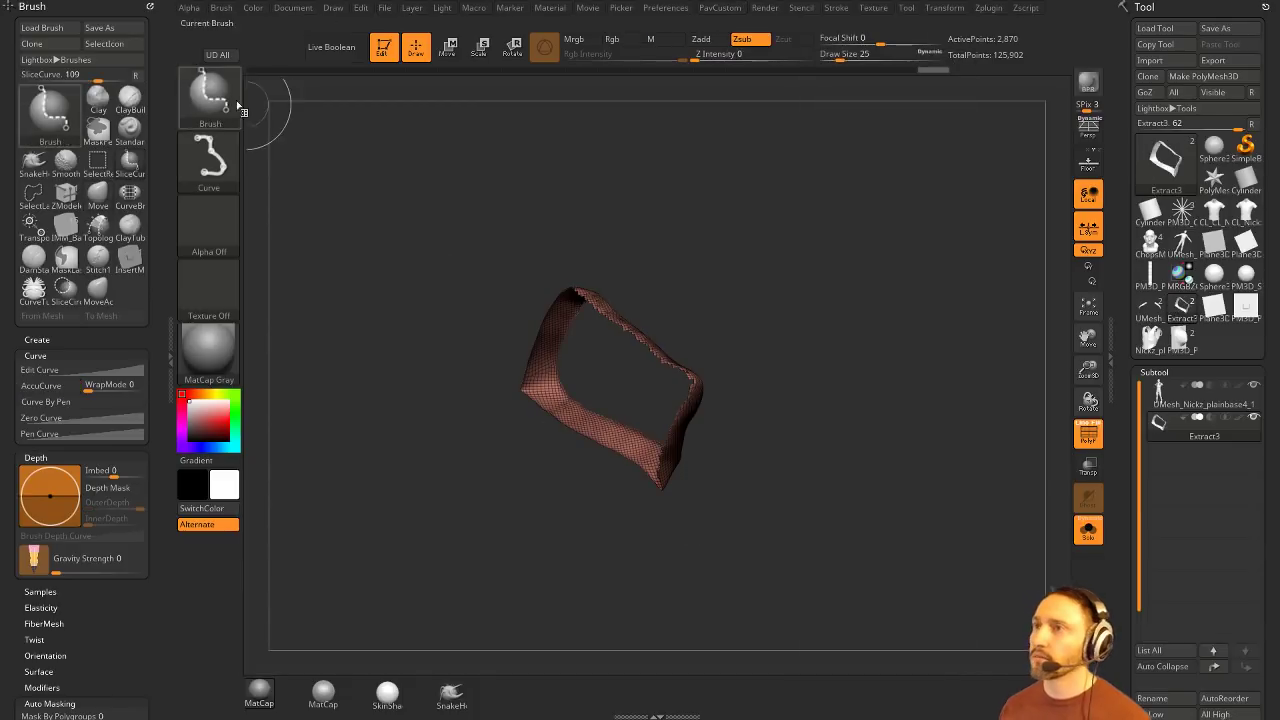
Step: Slice through the pad's isolated side walls with SliceCurve and undo the last cuts
ctrl+shift+click(212, 98)
drag(780, 314, 834, 315)
ctrl+shift+drag(908, 290, 566, 440)
mouse_move(829, 466)
mouse_down()
mouse_move(871, 351)
mouse_move(909, 371)
mouse_move(862, 411)
mouse_move(851, 283)
mouse_move(389, 591)
mouse_move(394, 563)
mouse_move(416, 578)
mouse_up()
mouse_move(393, 290)
ctrl+shift+mouse_down()
mouse_move(486, 377)
mouse_move(835, 600)
mouse_move(866, 591)
ctrl+shift+mouse_up()
ctrl+shift+click(907, 305)
mouse_move(820, 271)
mouse_down()
mouse_move(866, 260)
mouse_move(870, 278)
mouse_move(874, 267)
mouse_move(880, 352)
mouse_move(829, 334)
mouse_up()
key(ctrl+z)
key(ctrl+z)
Step: Slice across the side walls in two more places to split them into separate polygroups, and reveal the whole pad
ctrl+shift+drag(695, 283, 698, 481)
mouse_move(843, 442)
mouse_down()
mouse_move(849, 464)
mouse_move(869, 409)
mouse_move(809, 423)
mouse_move(903, 509)
mouse_move(857, 523)
mouse_move(884, 516)
mouse_up()
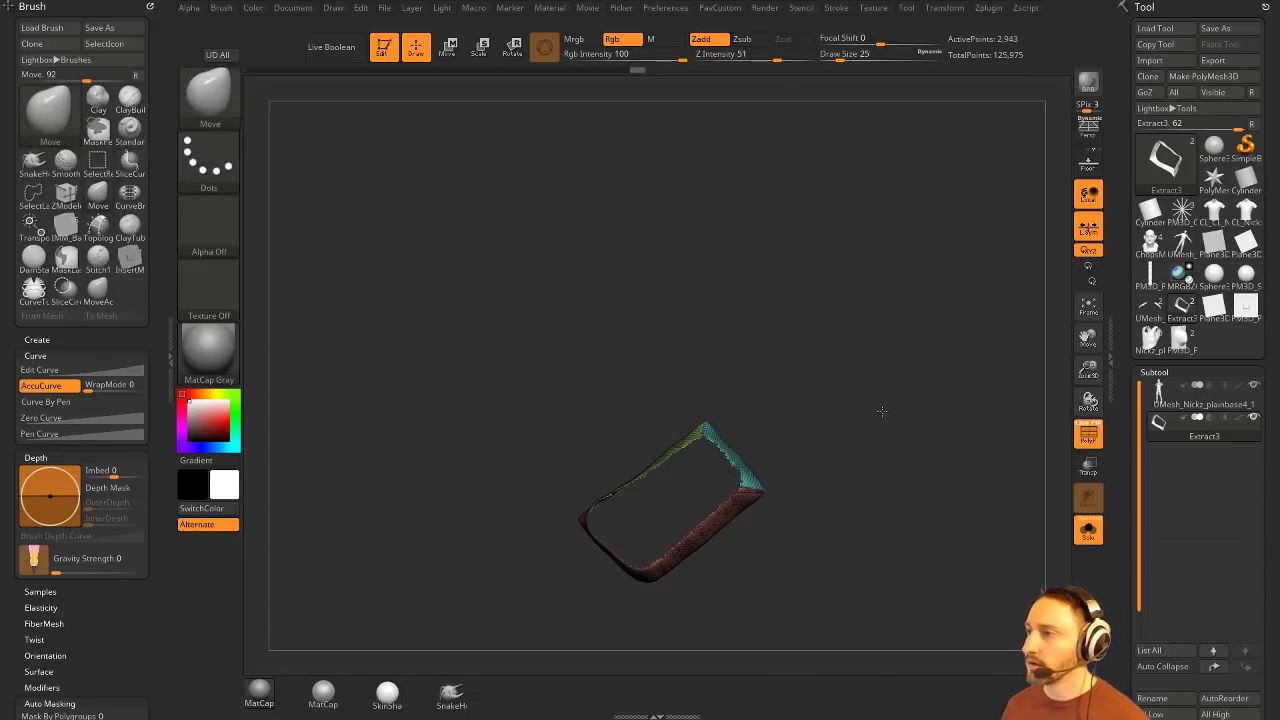
drag(880, 412, 889, 391)
ctrl+shift+drag(668, 474, 687, 630)
mouse_move(797, 360)
mouse_down()
mouse_move(883, 306)
mouse_move(909, 451)
mouse_move(891, 349)
mouse_move(877, 421)
mouse_move(796, 483)
mouse_up()
key(space)
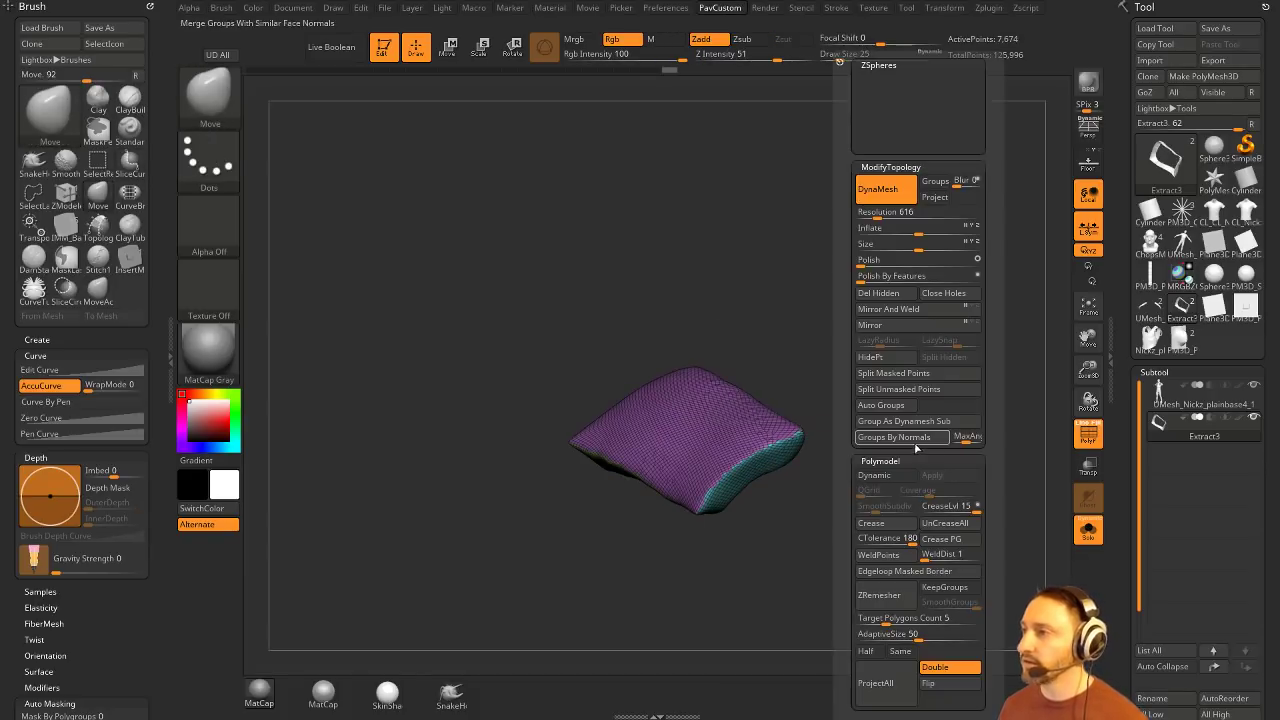
Step: Turn off the polyframe display and smooth the pad's edges with Polish By Features
click(1088, 434)
drag(946, 317, 964, 313)
key(space)
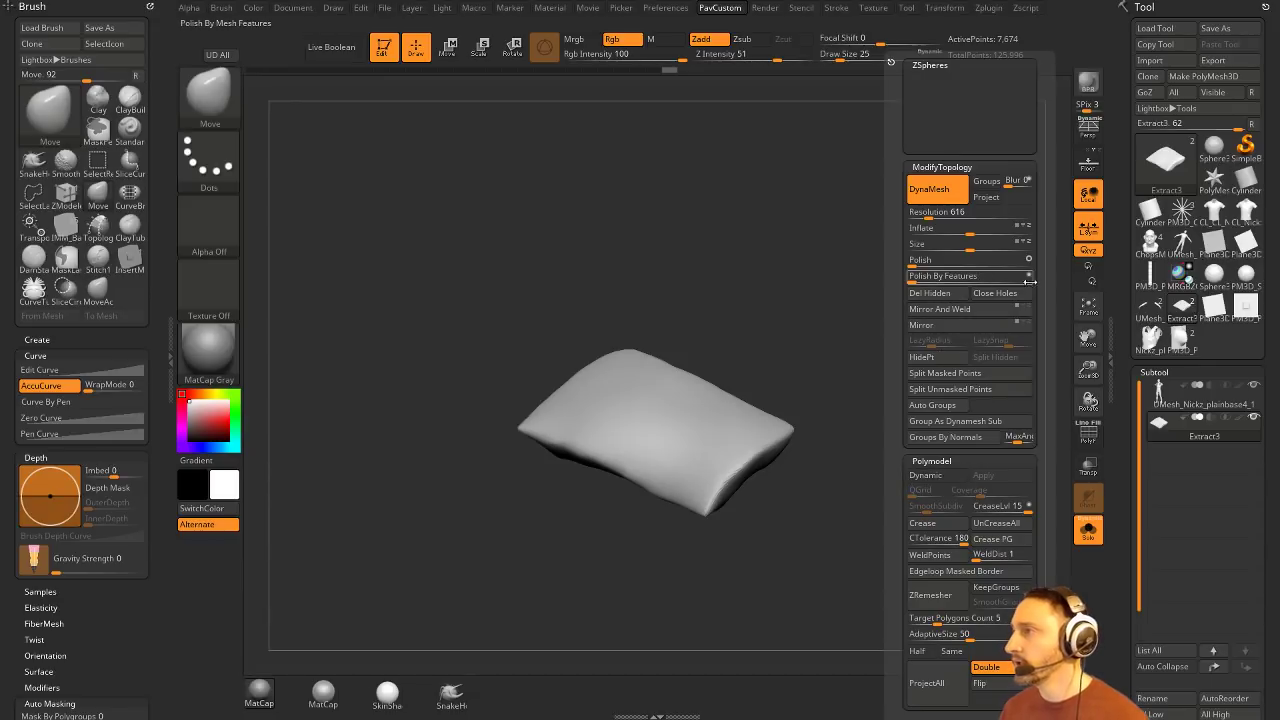
click(920, 276)
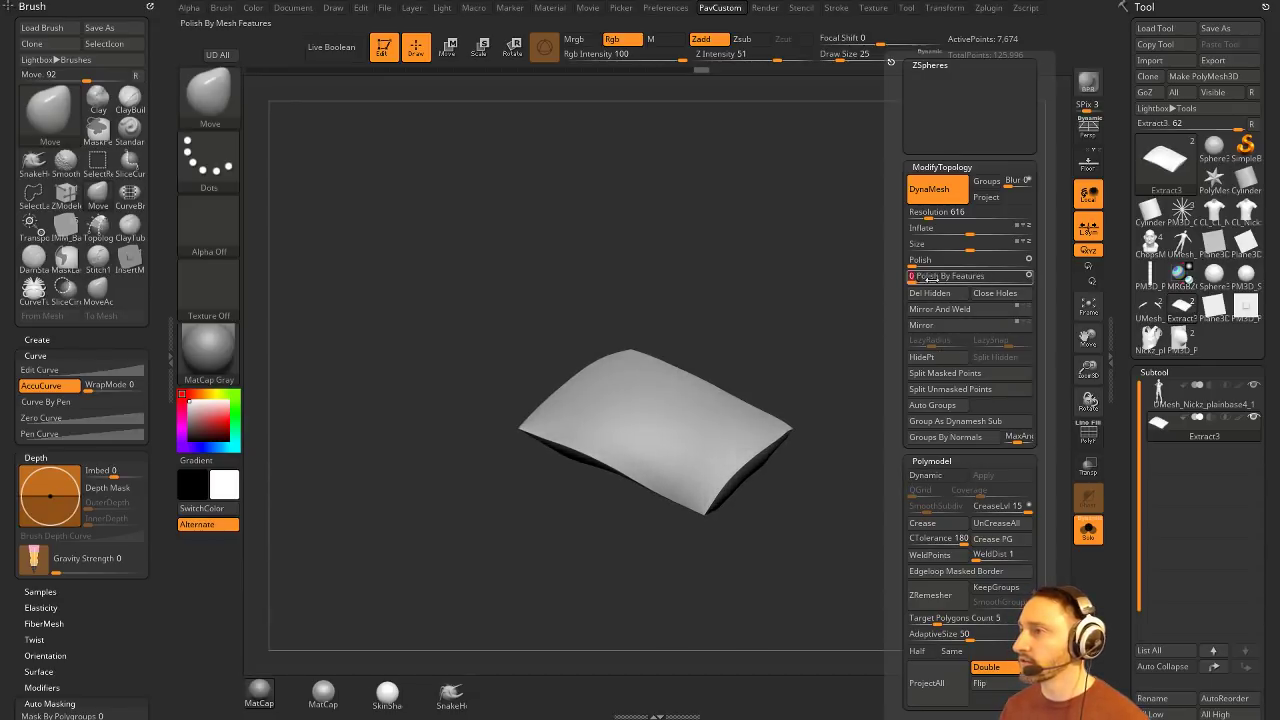
mouse_move(824, 308)
mouse_down()
mouse_move(836, 248)
mouse_move(972, 288)
mouse_move(806, 314)
mouse_move(832, 452)
mouse_move(866, 387)
mouse_move(923, 364)
mouse_up()
key(s)
mouse_move(662, 414)
mouse_down()
mouse_move(680, 414)
mouse_move(598, 396)
mouse_up()
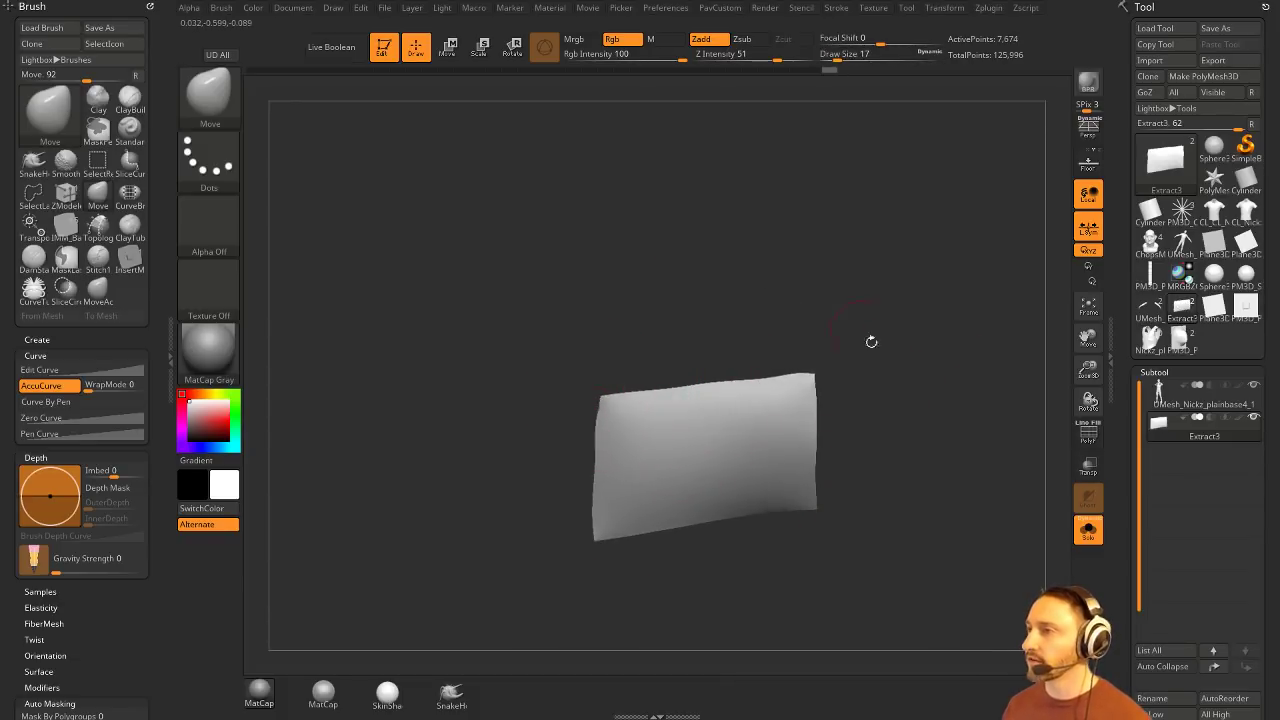
mouse_move(871, 340)
mouse_down()
mouse_move(1037, 440)
mouse_move(979, 444)
mouse_move(963, 319)
mouse_move(944, 329)
mouse_up()
Step: Show the polyframe and ZRemesh the pad repeatedly with KeepGroups and Half enabled, lowering AdaptiveSize to 0
key(shift+f)
click(720, 8)
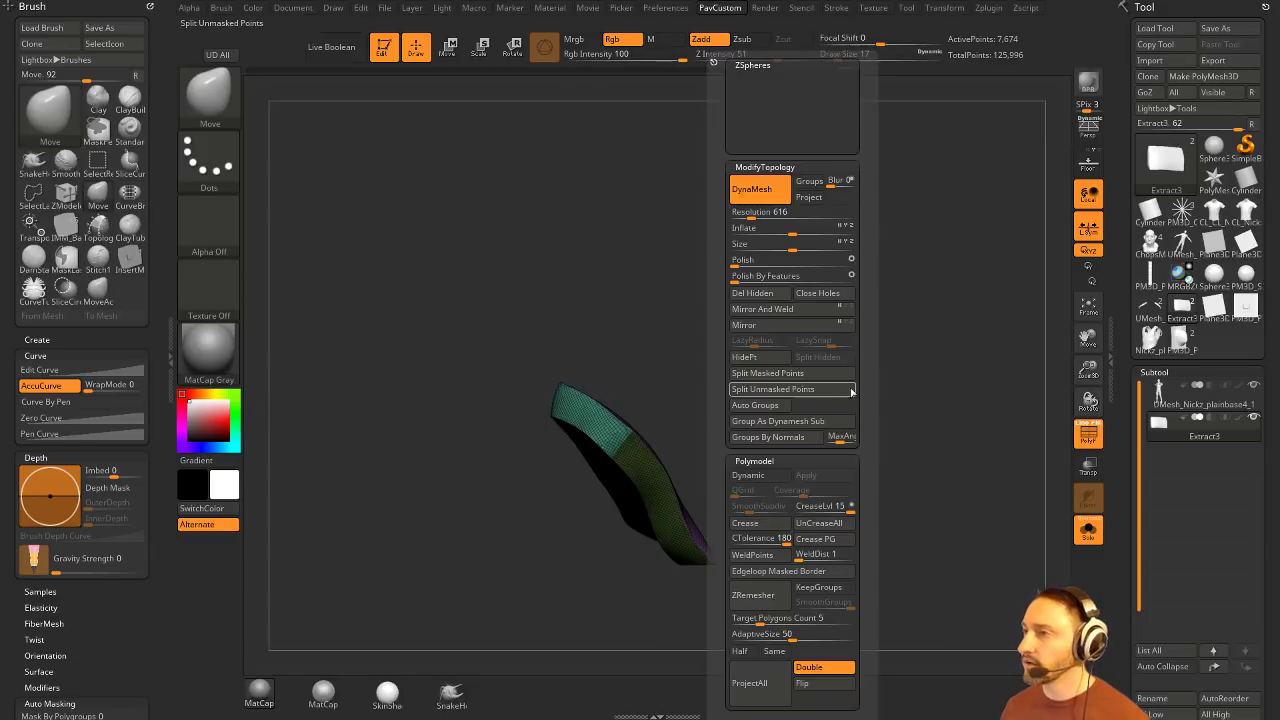
click(818, 587)
click(765, 598)
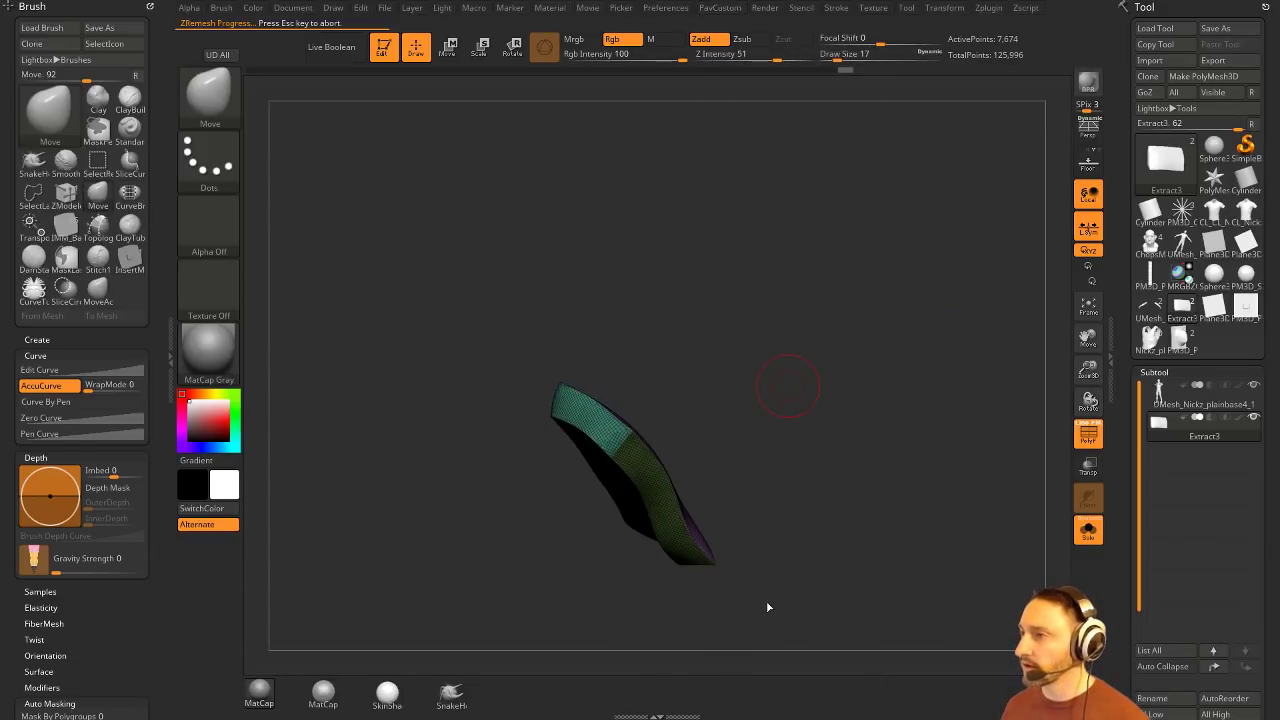
drag(765, 601, 806, 440)
key(space)
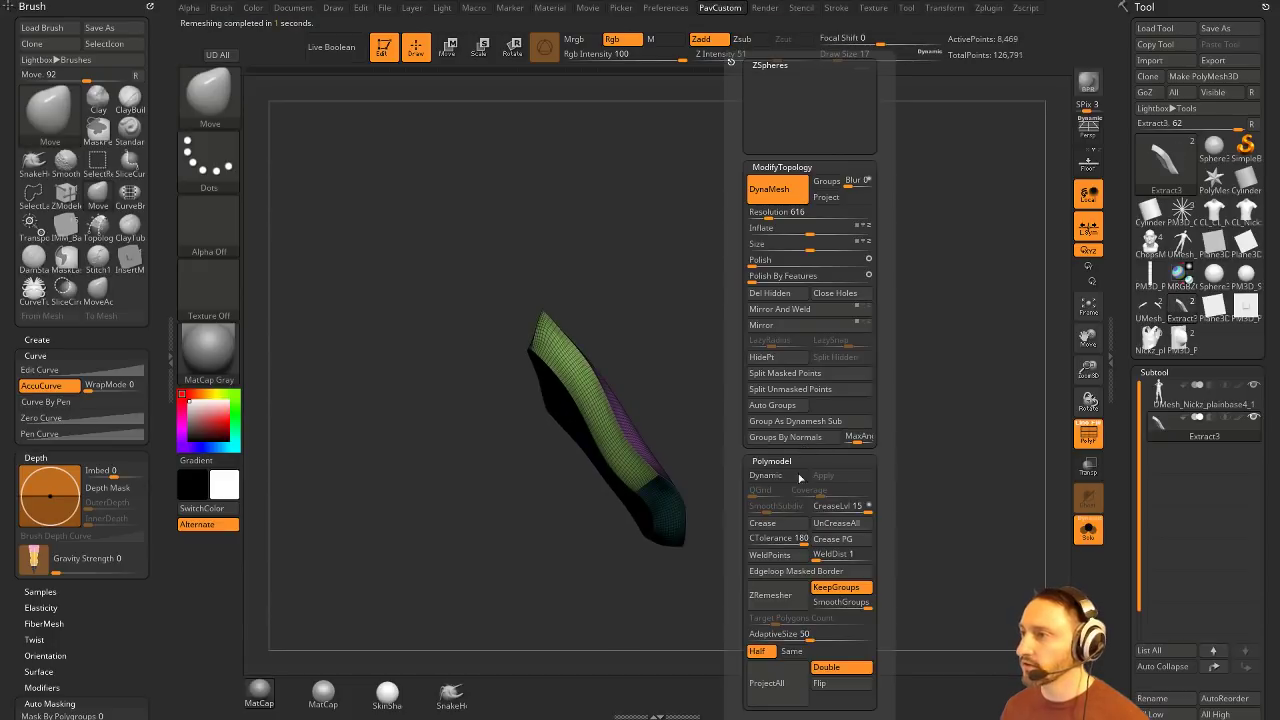
click(778, 598)
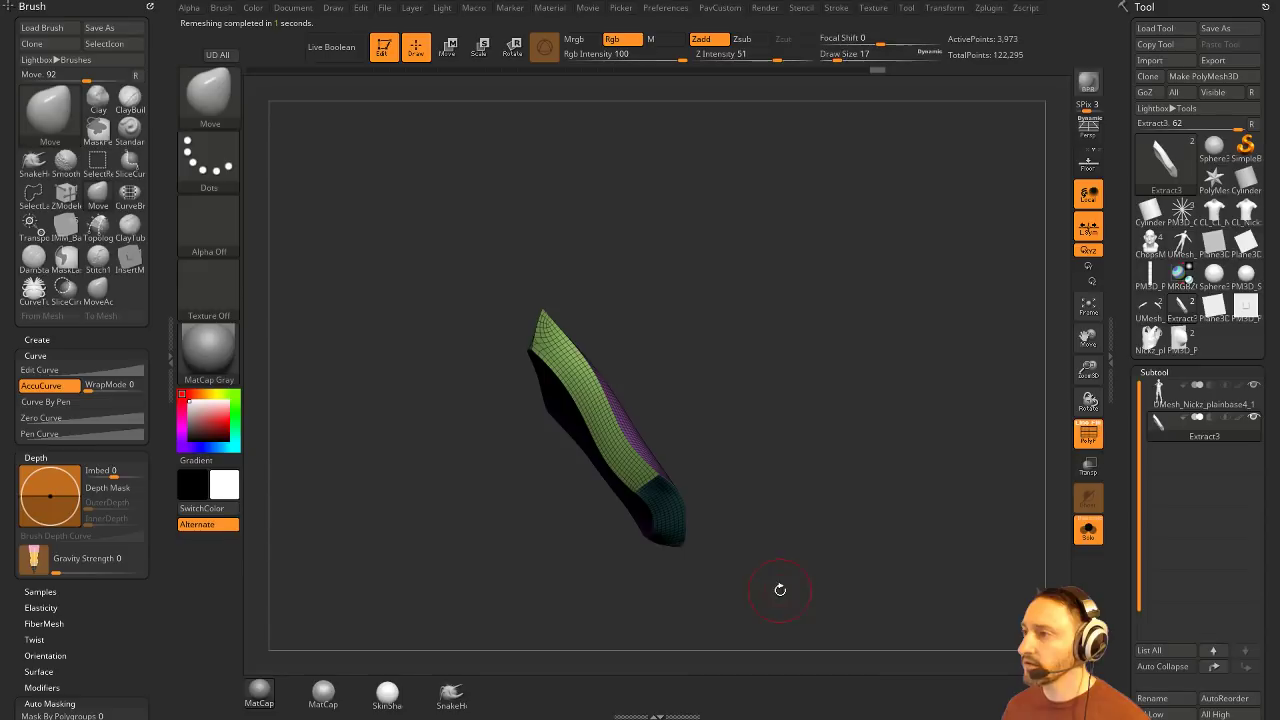
key(space)
click(778, 595)
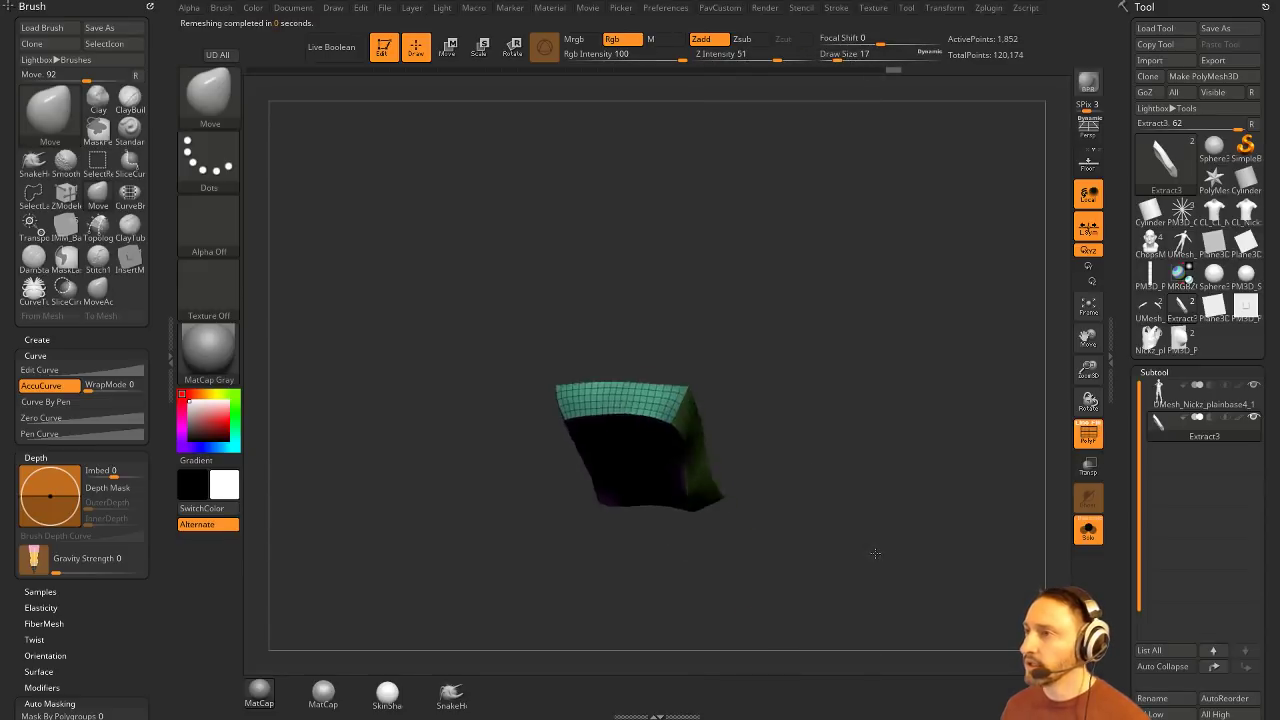
Step: Isolate the pad's large outer face polygroup and delete the hidden rest of the mesh
drag(875, 553, 928, 395)
ctrl+shift+click(761, 449)
key(space)
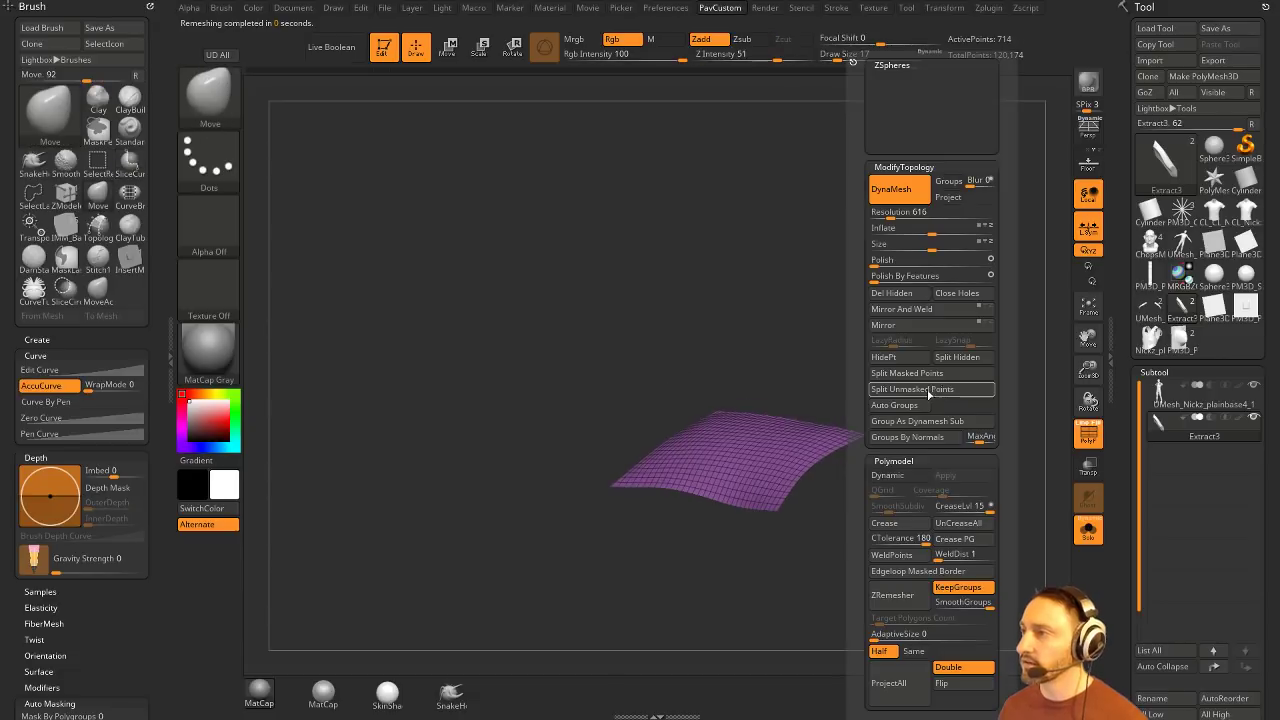
drag(749, 349, 851, 403)
Step: Try a Half ZRemesh pass on the remaining face with KeepGroups on and undo it
key(space)
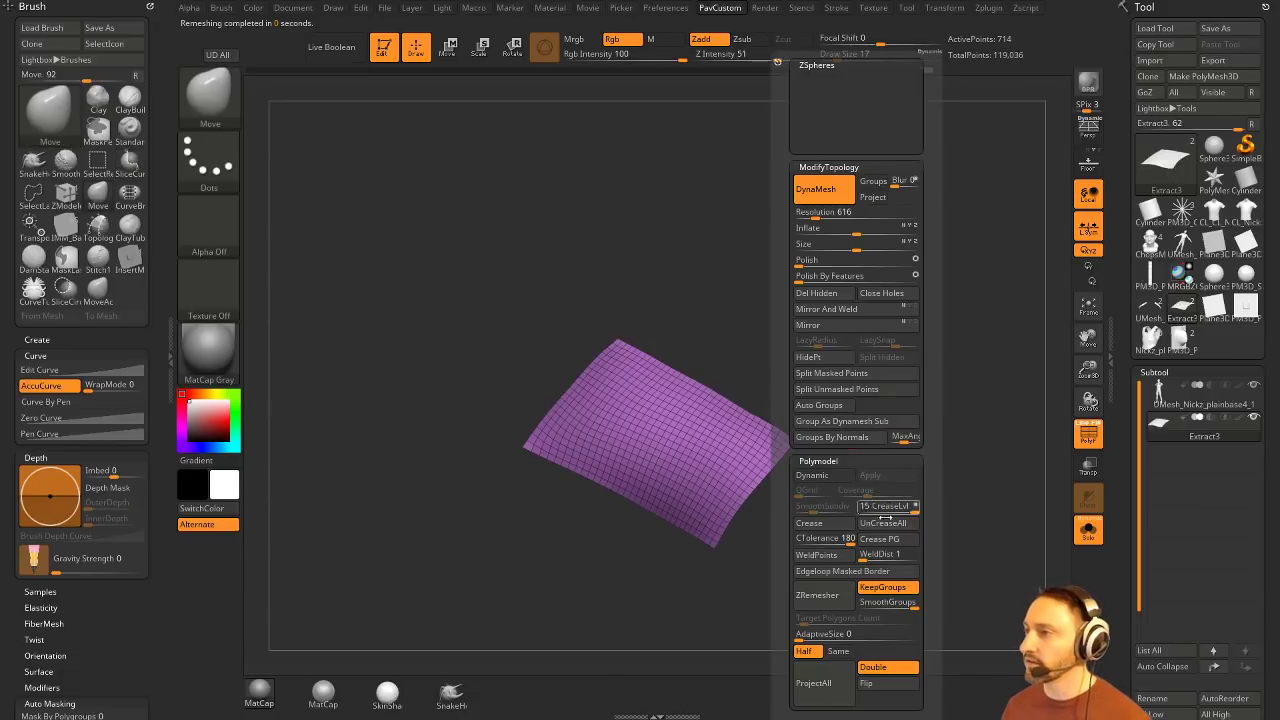
click(816, 595)
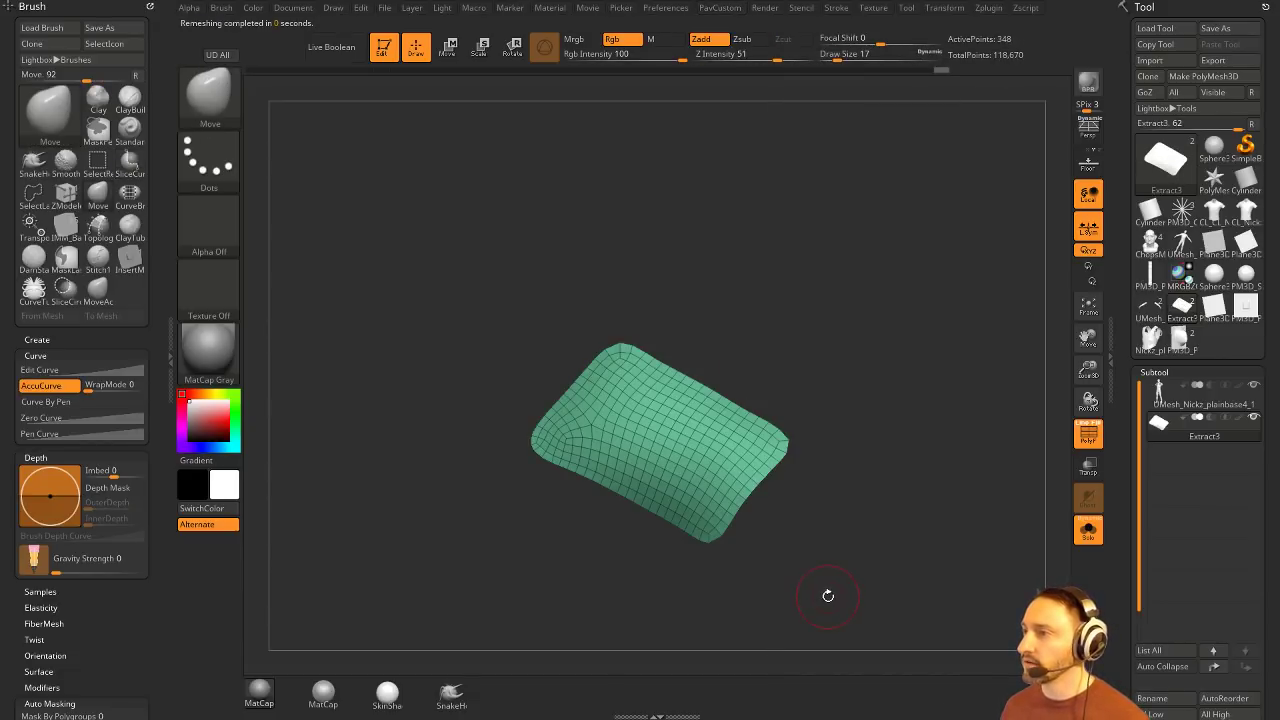
key(ctrl+z)
Step: Turn off KeepGroups and ZRemesh the face at Half repeatedly down to a coarse, regular quad grid
key(space)
click(826, 597)
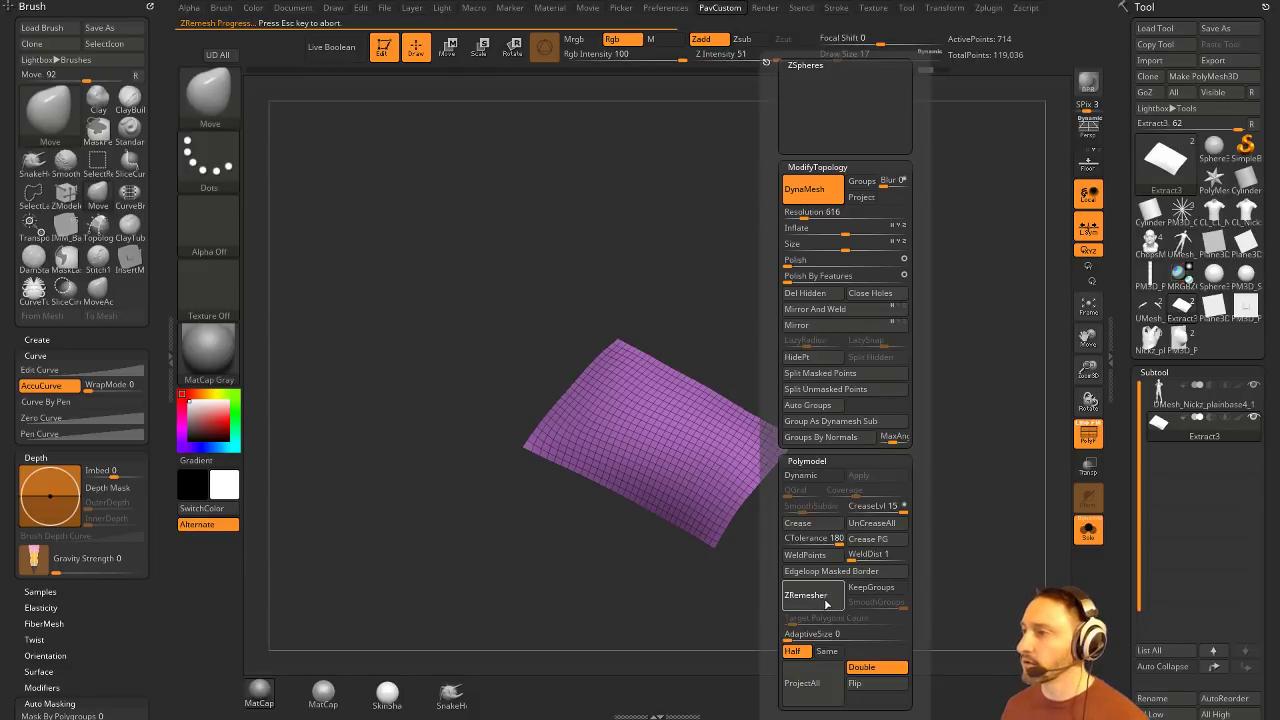
click(823, 600)
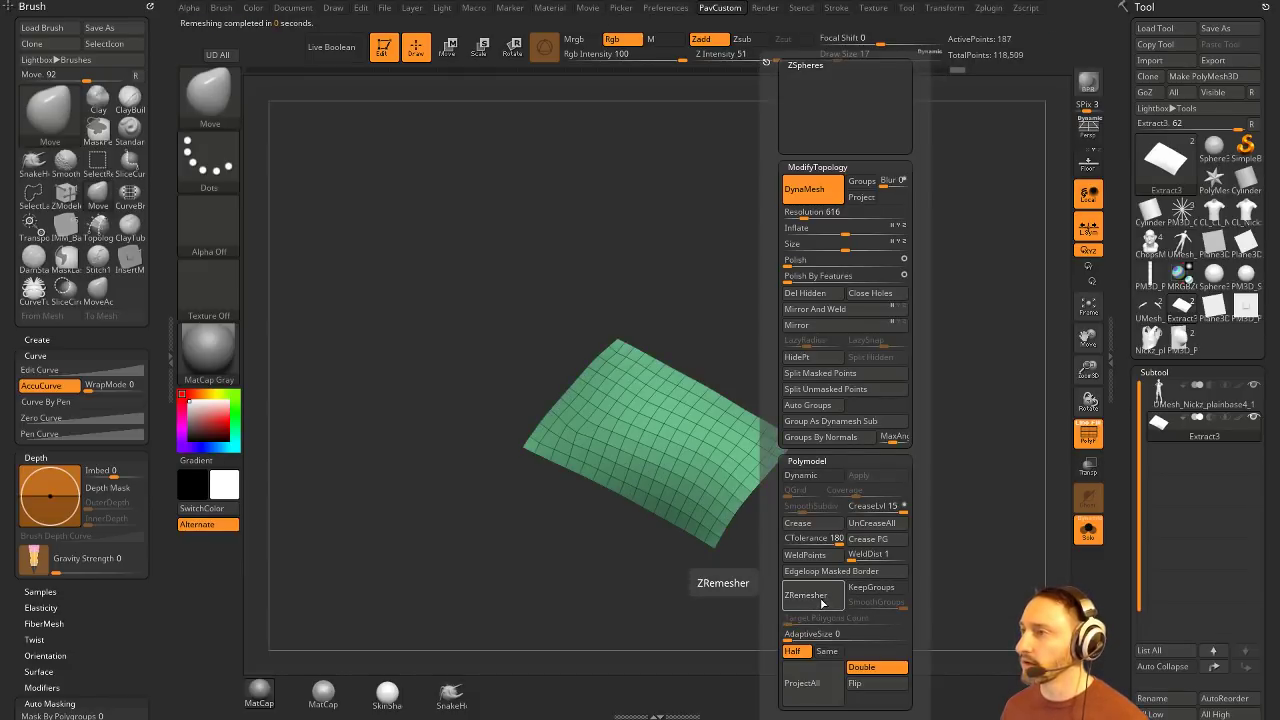
click(822, 601)
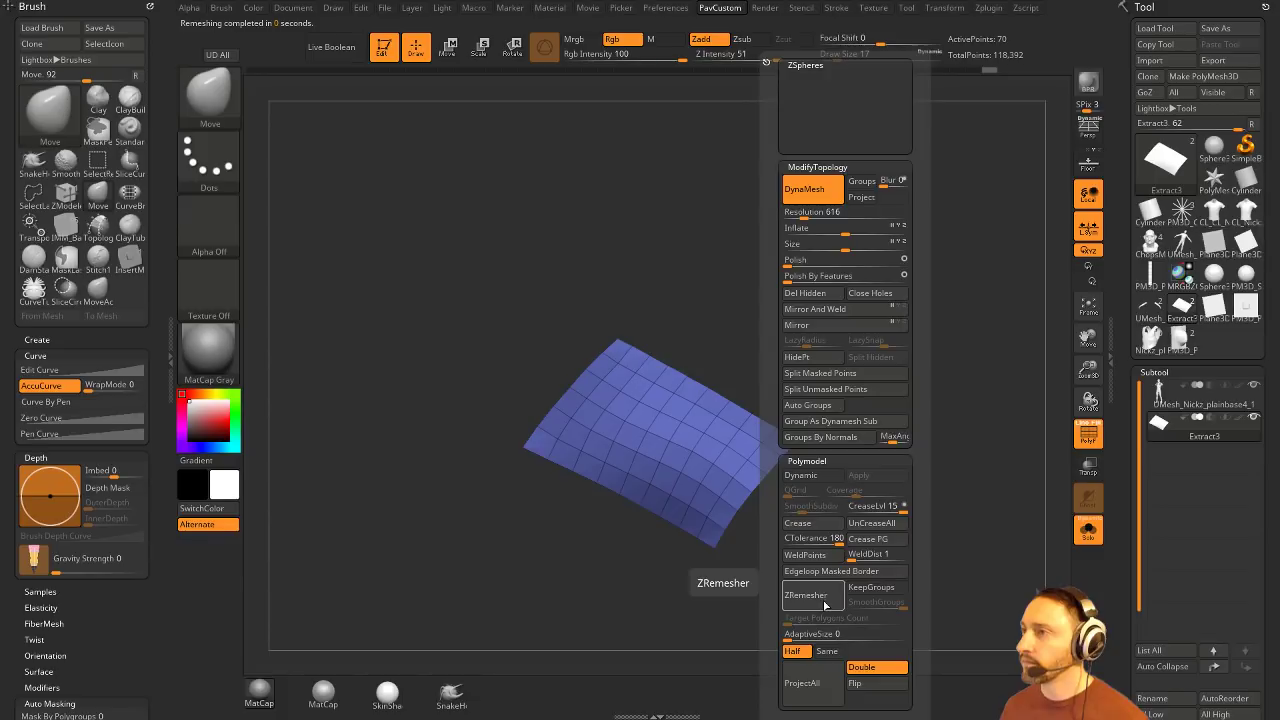
Step: Turn off Double and extrude the flat sheet into a solid slab with ZModeler's QMesh Polygroup All
drag(826, 330, 943, 263)
key(space)
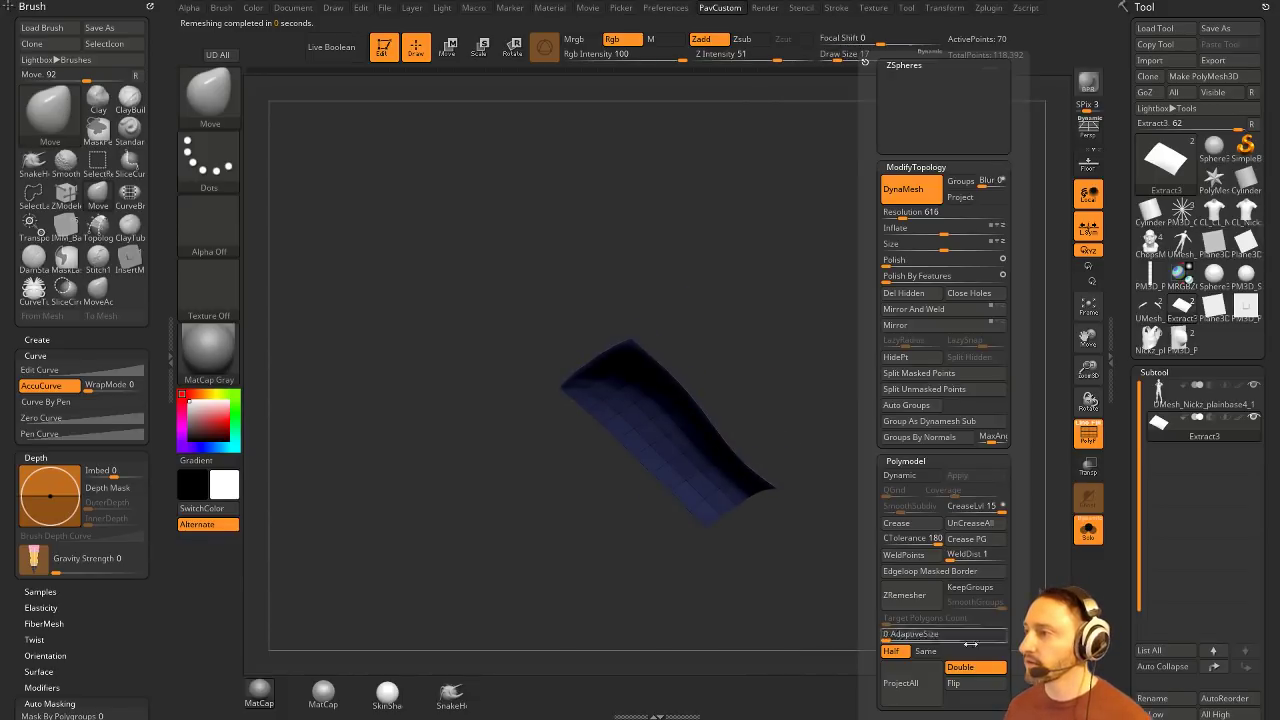
click(954, 667)
mouse_move(784, 474)
mouse_down()
mouse_move(791, 508)
mouse_move(797, 466)
mouse_move(798, 500)
mouse_up()
key(b)
key(z)
key(m)
key(space)
click(860, 364)
key(space)
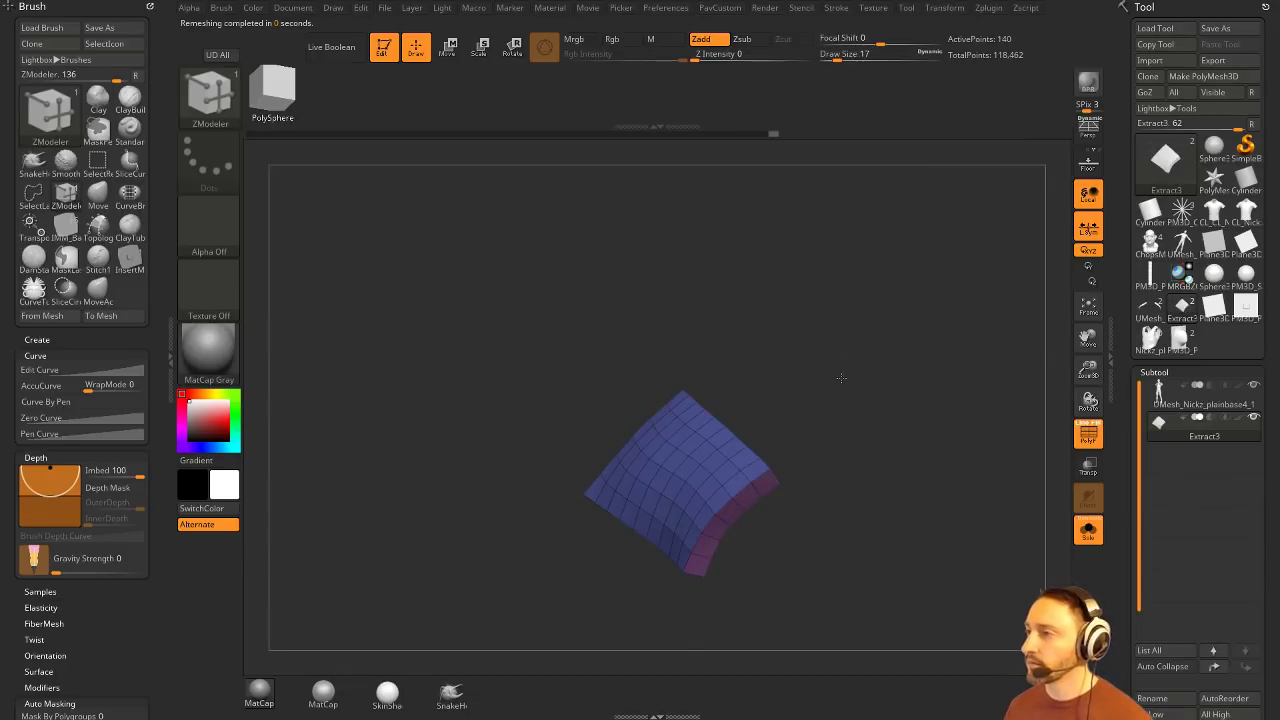
drag(841, 377, 745, 466)
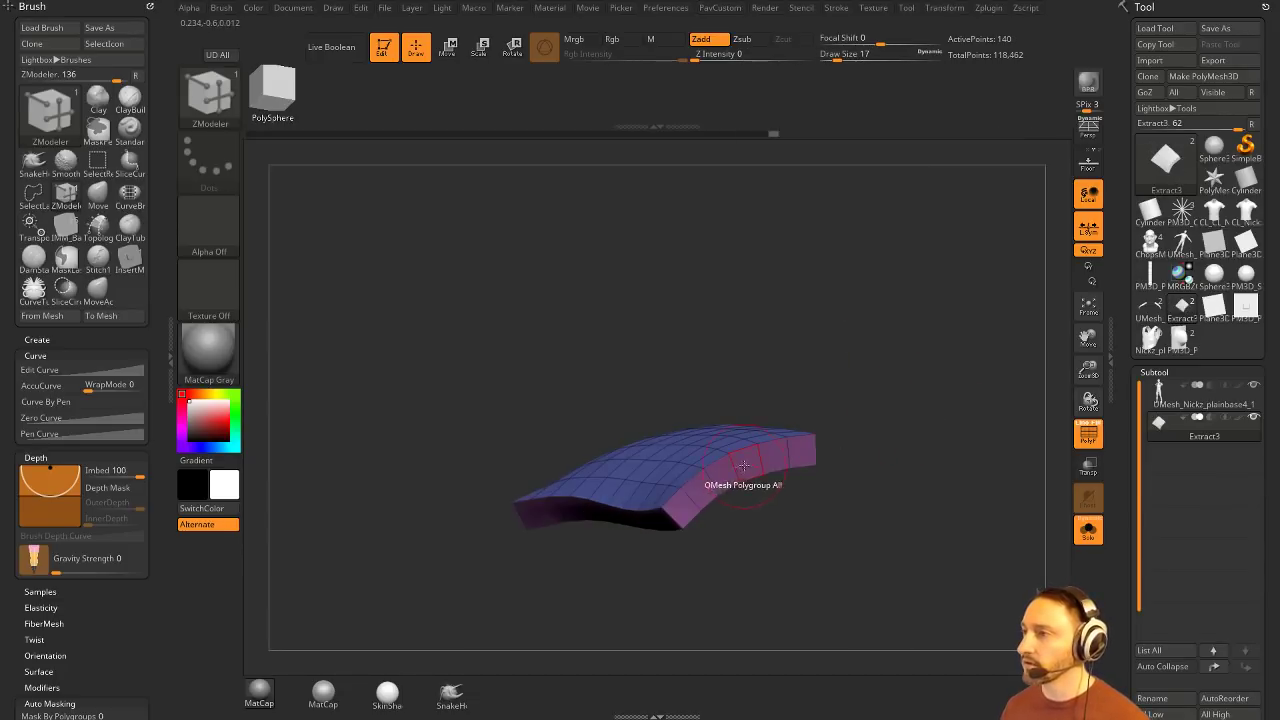
Step: Extrude the slab's side-wall polygroup outward and raise it into a rim around the face with ZModeler
key(space)
drag(862, 385, 840, 449)
drag(755, 470, 744, 496)
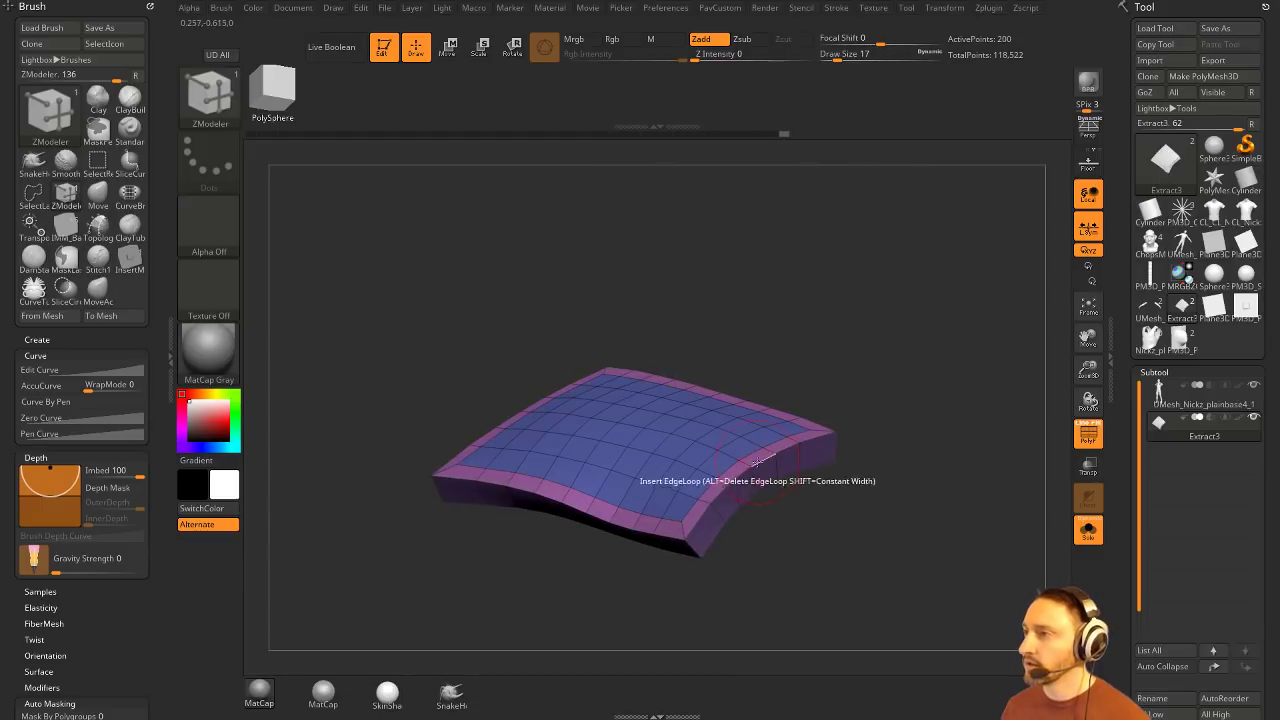
click(757, 461)
Step: Cut a rectangular opening through the middle of the face, keeping a small island at its center
drag(886, 366, 787, 405)
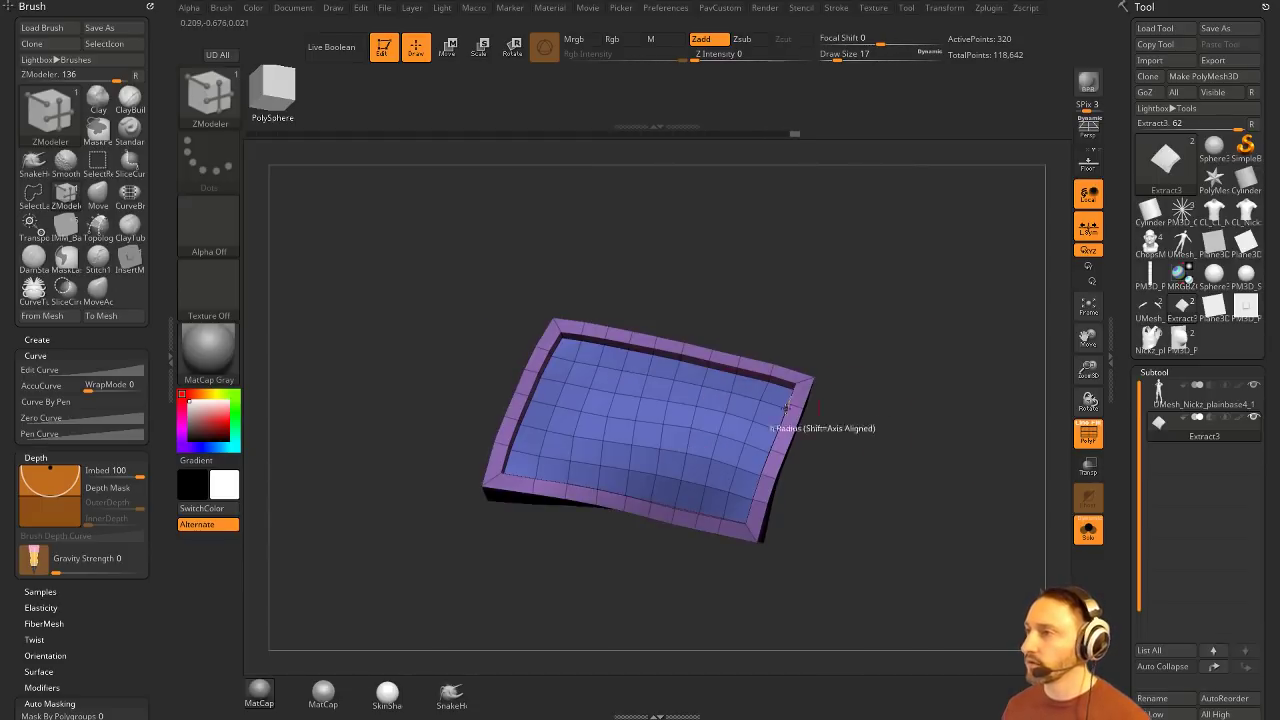
mouse_move(634, 386)
alt+mouse_down()
mouse_move(674, 438)
mouse_move(624, 405)
mouse_move(668, 390)
alt+mouse_up()
drag(956, 500, 966, 515)
Step: Turn on dynamic subdivision, crease the polygroup borders with Crease PG and set CreaseLvl to 3
key(d)
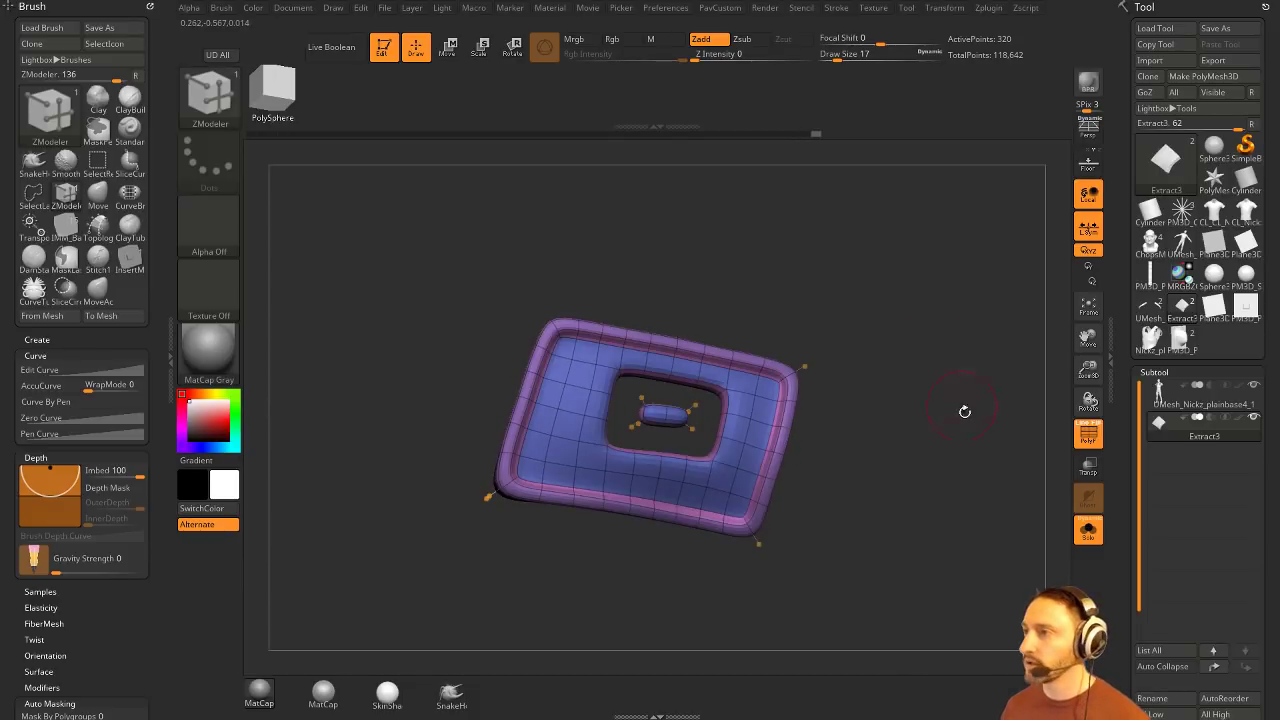
key(2)
click(1004, 541)
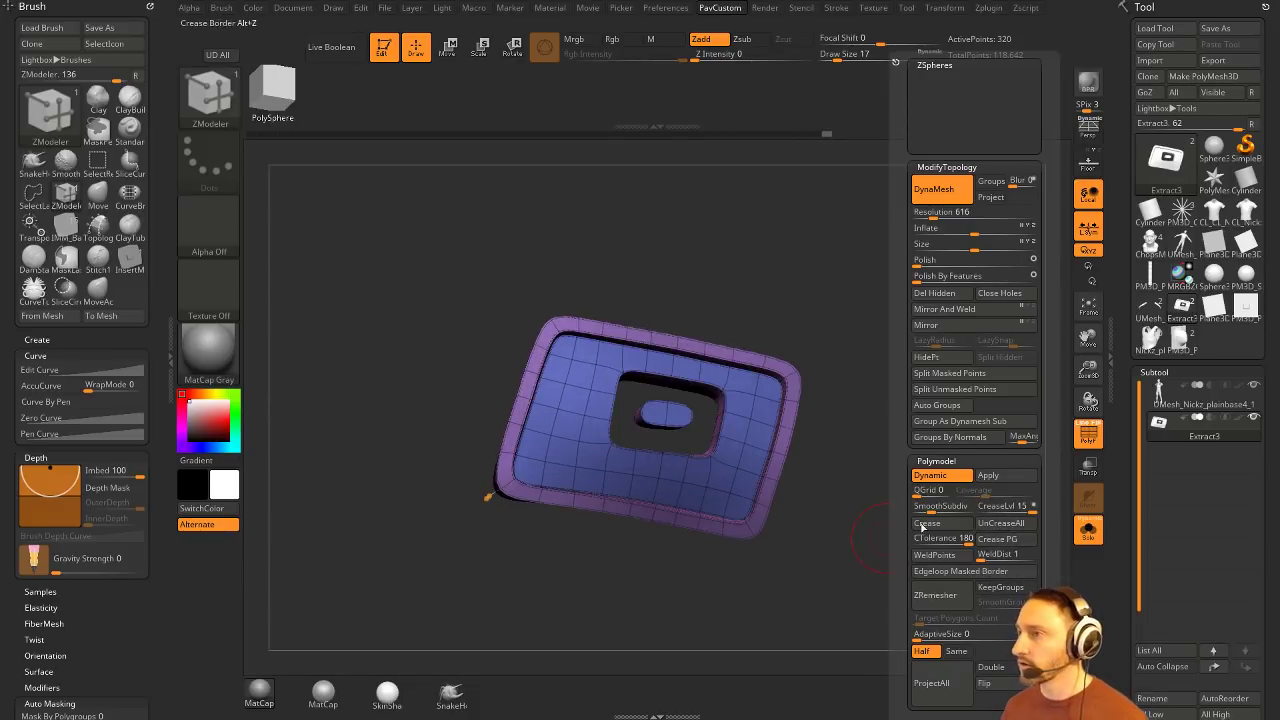
click(992, 509)
text(3)
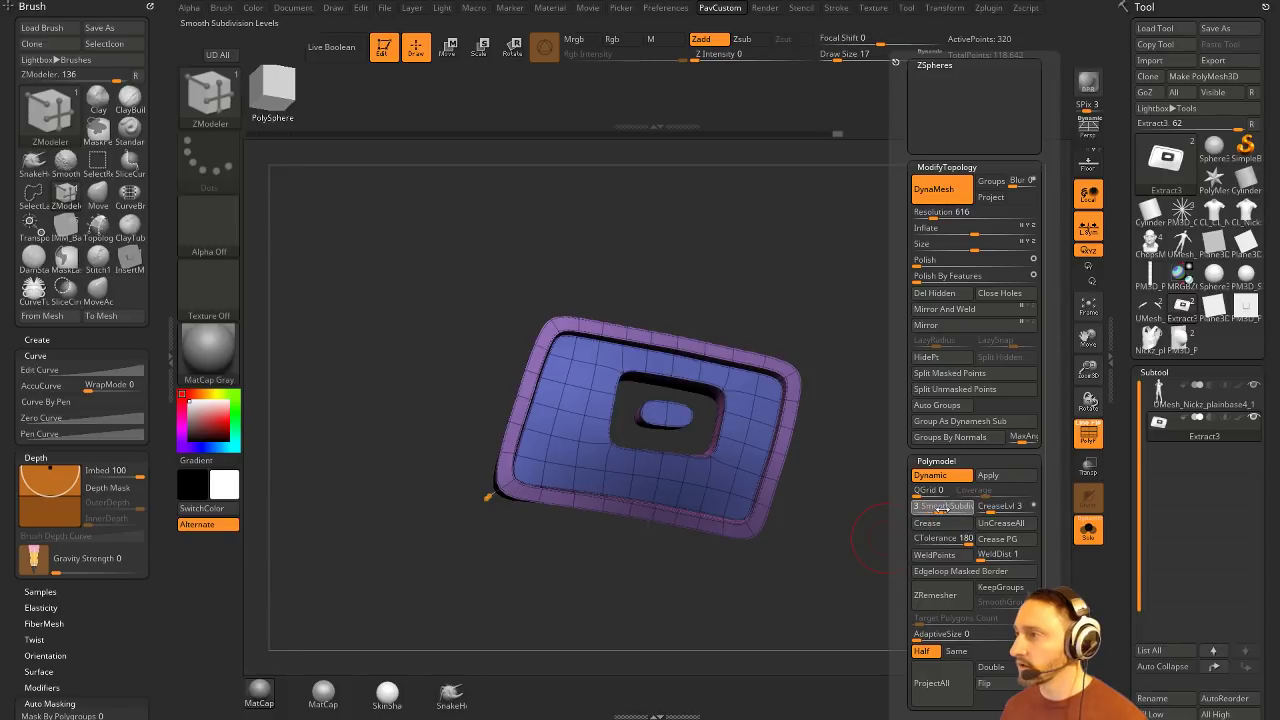
Step: Hide the polyframe display on the finished panel and quick-save the project
drag(943, 388, 977, 437)
key(shift+f)
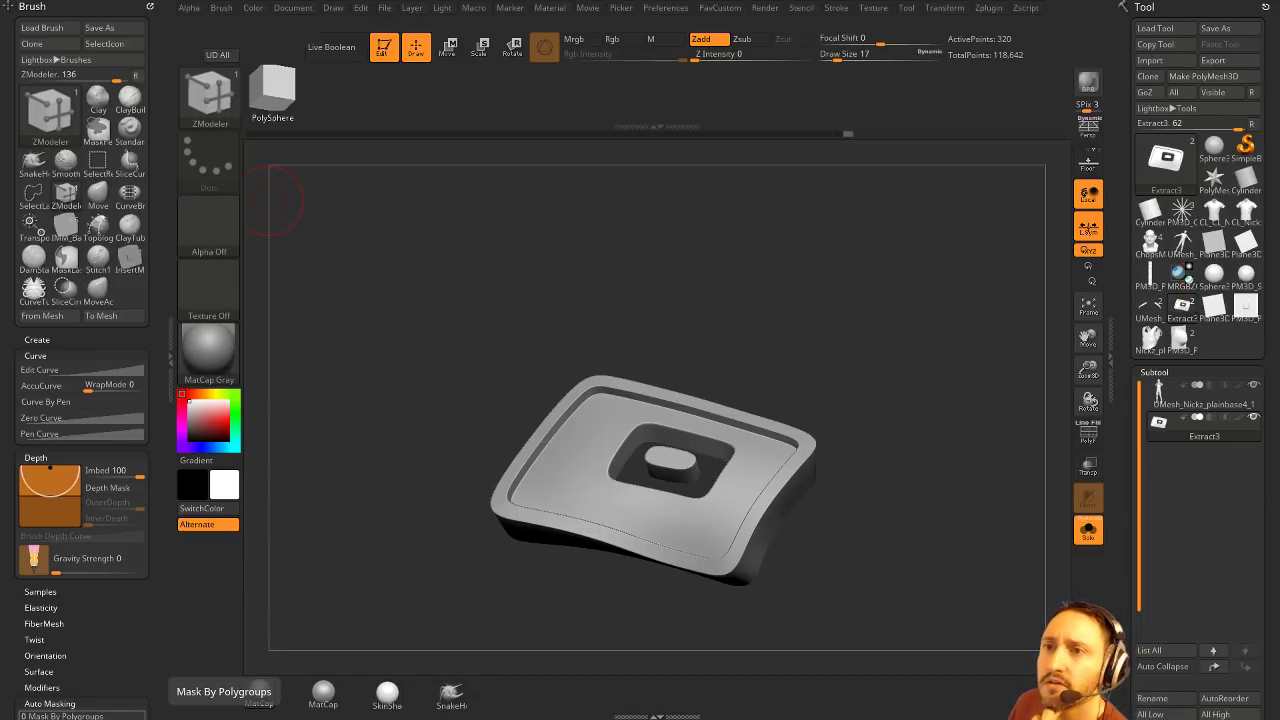
key(ctrl+s)
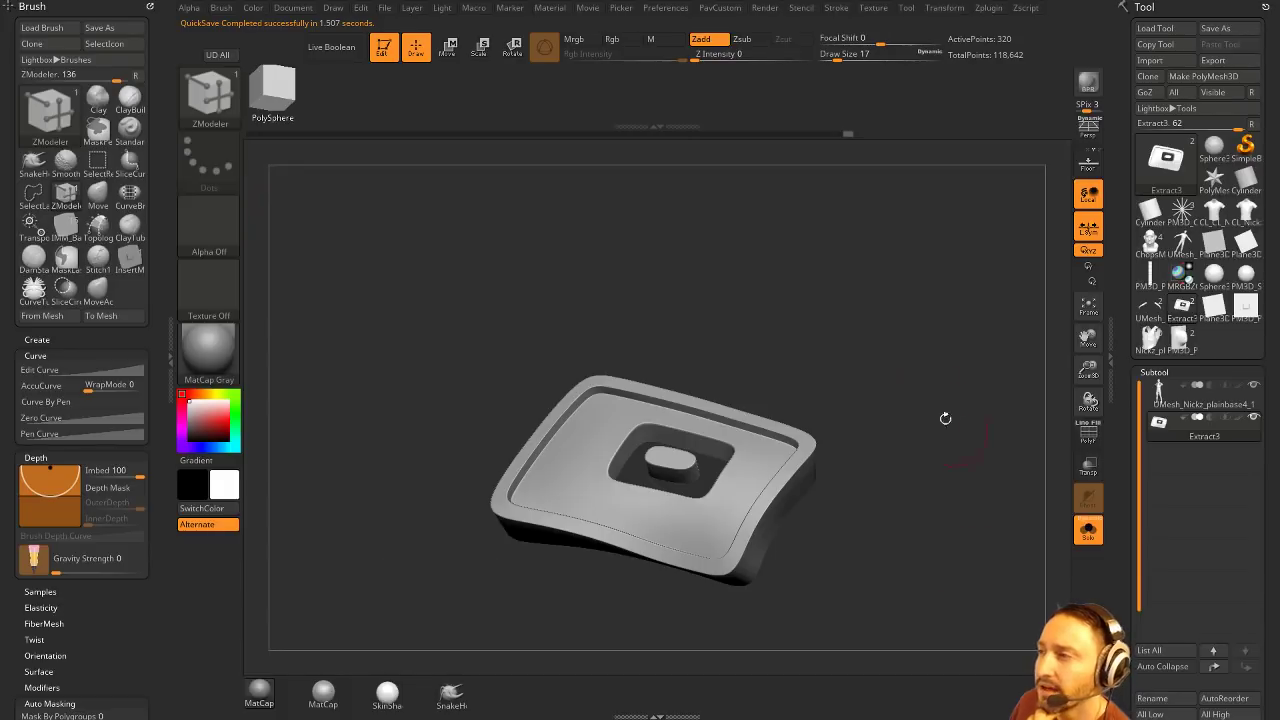
drag(945, 418, 908, 366)
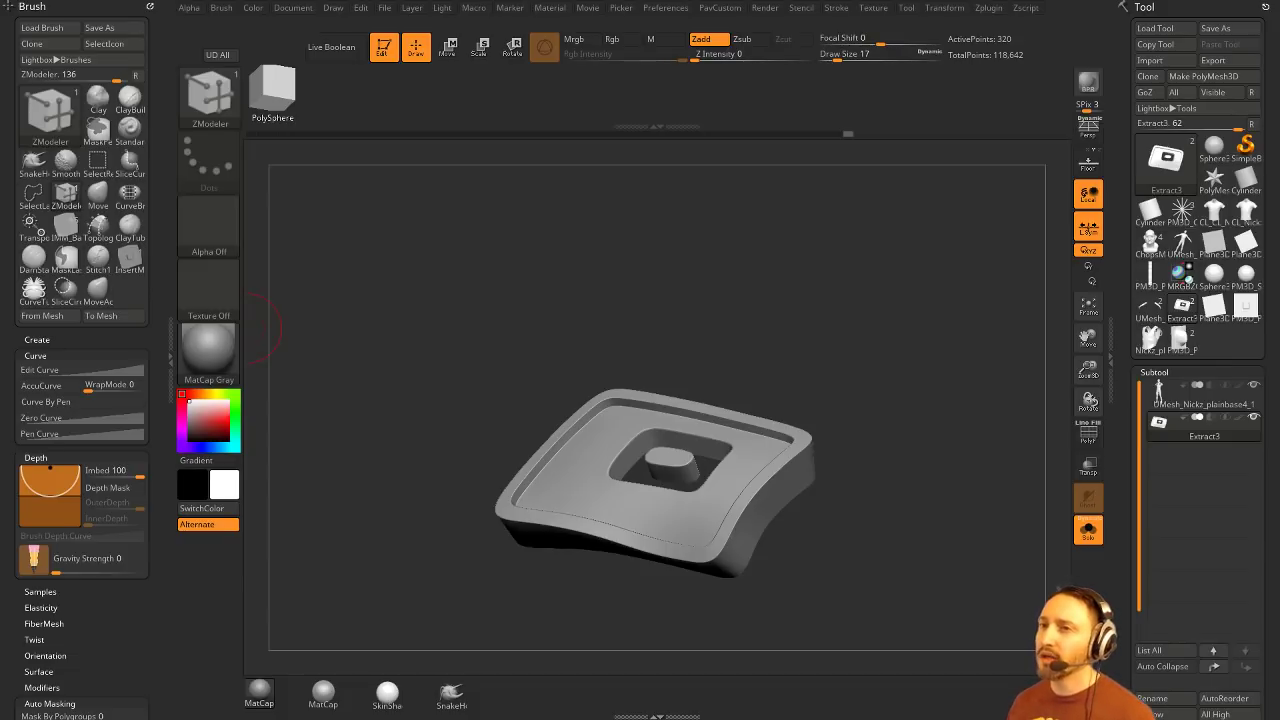
Step: Select the IMM Ind. Parts insert mesh brush from the brushes beginning with I
drag(876, 246, 897, 314)
key(w)
key(b)
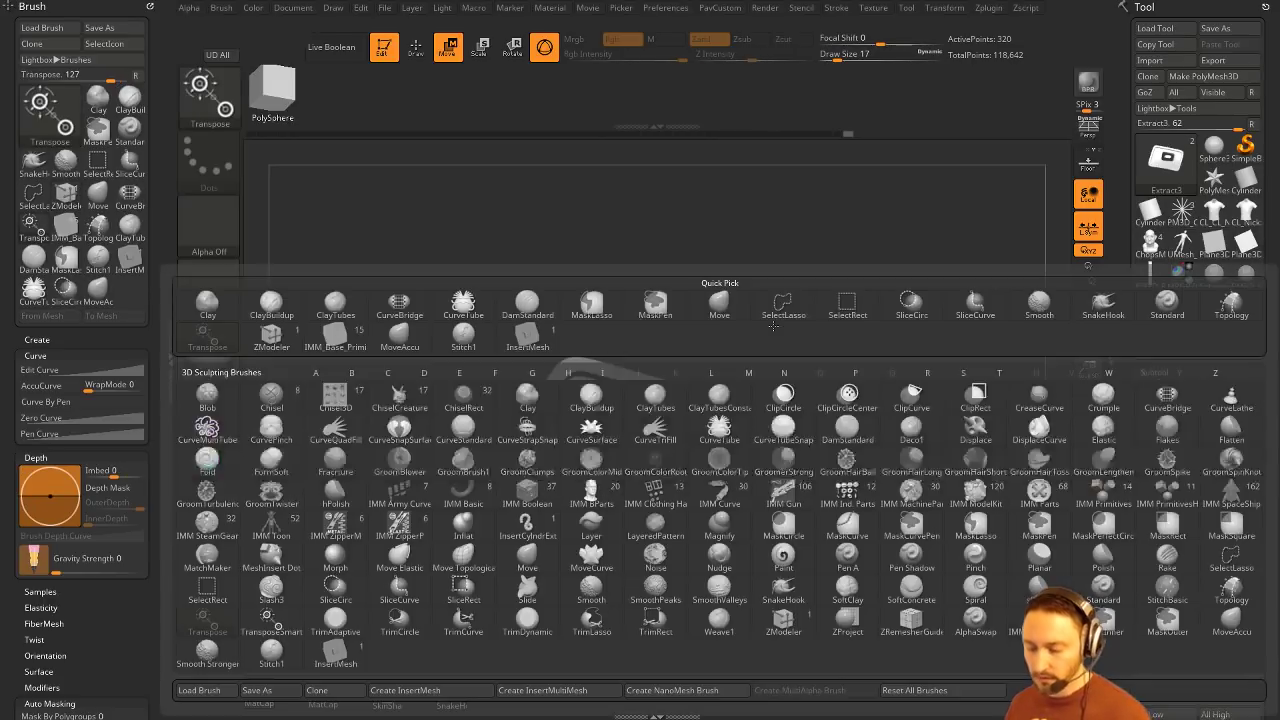
key(i)
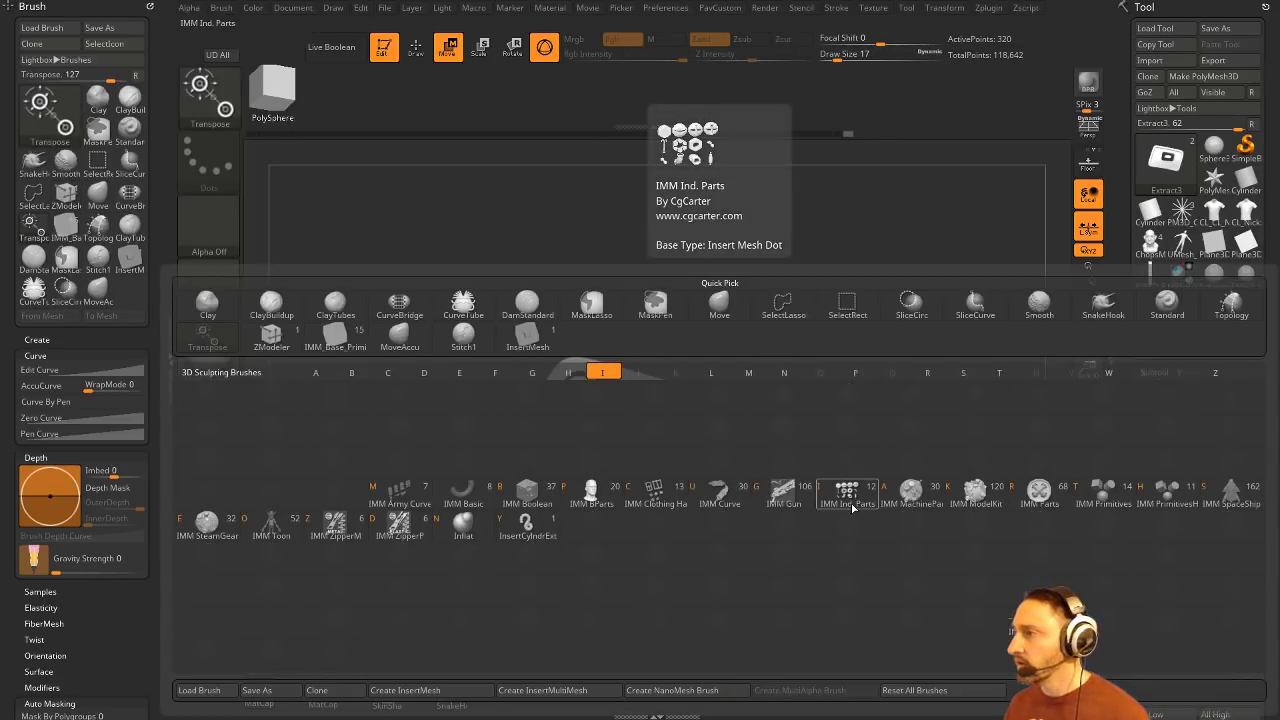
click(859, 505)
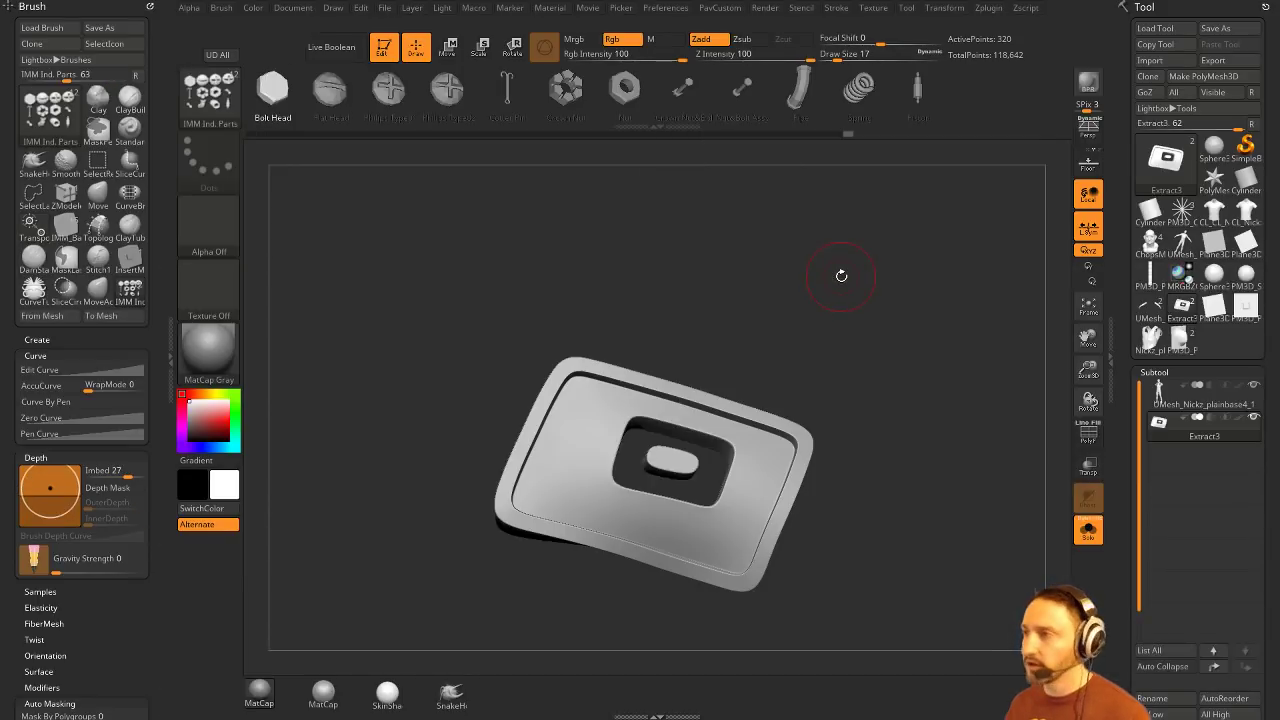
Step: Replace the panel mesh with the Nut part from the insert brush and frame it face-on in Draw mode
key(m)
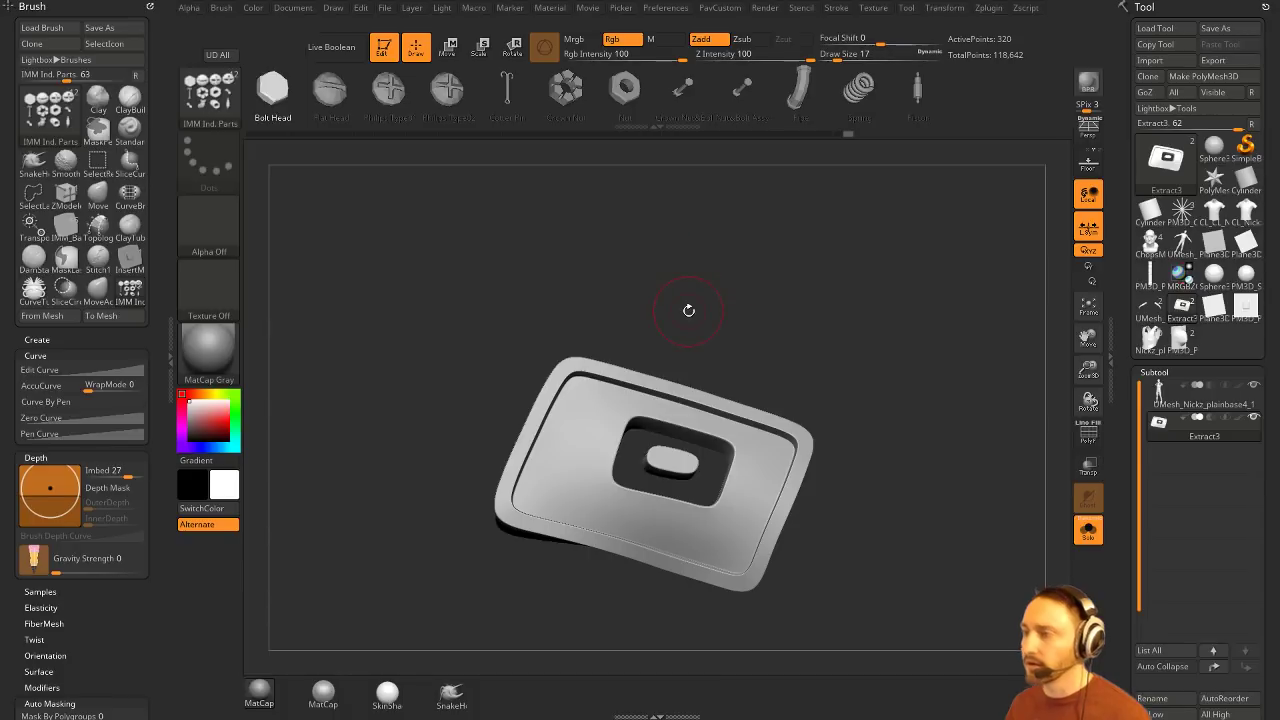
key(w)
click(626, 108)
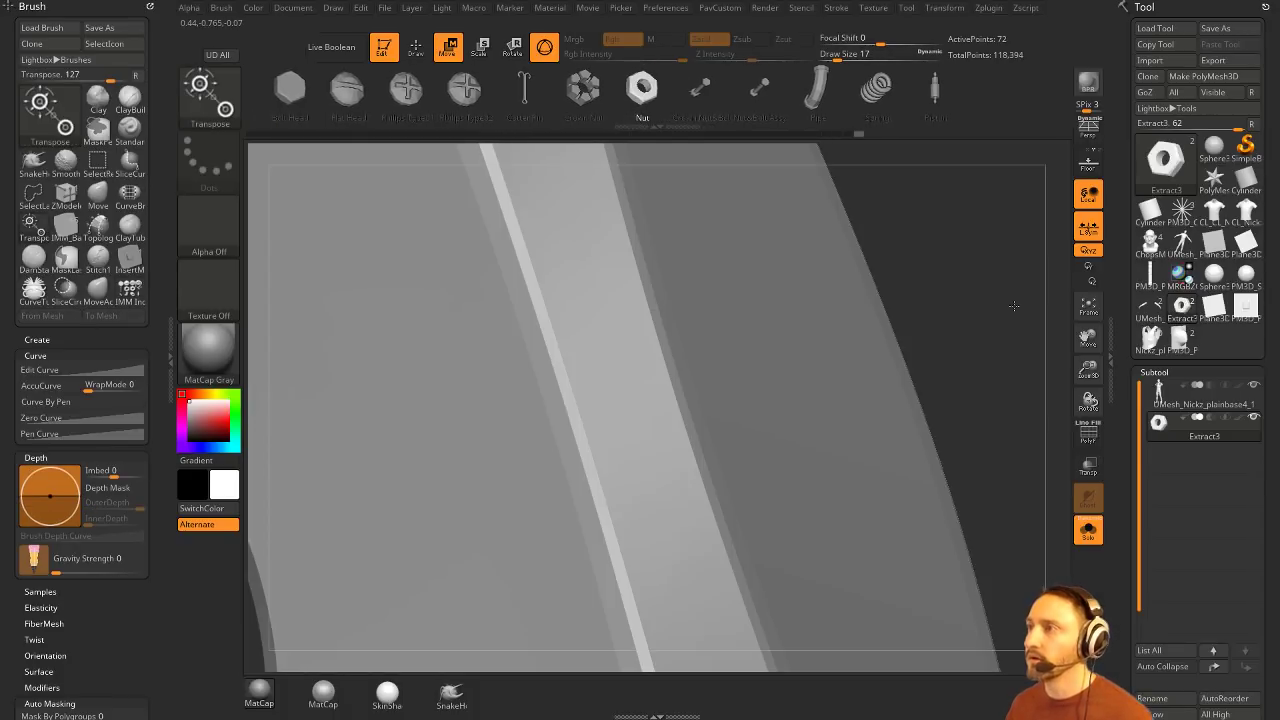
click(700, 113)
alt+drag(730, 344, 1001, 85)
mouse_move(790, 400)
alt+mouse_down()
mouse_move(834, 289)
mouse_move(812, 340)
alt+mouse_up()
mouse_move(812, 340)
alt+mouse_down()
mouse_move(1042, 212)
mouse_move(1053, 192)
alt+mouse_up()
key(q)
alt+drag(1007, 232, 897, 300)
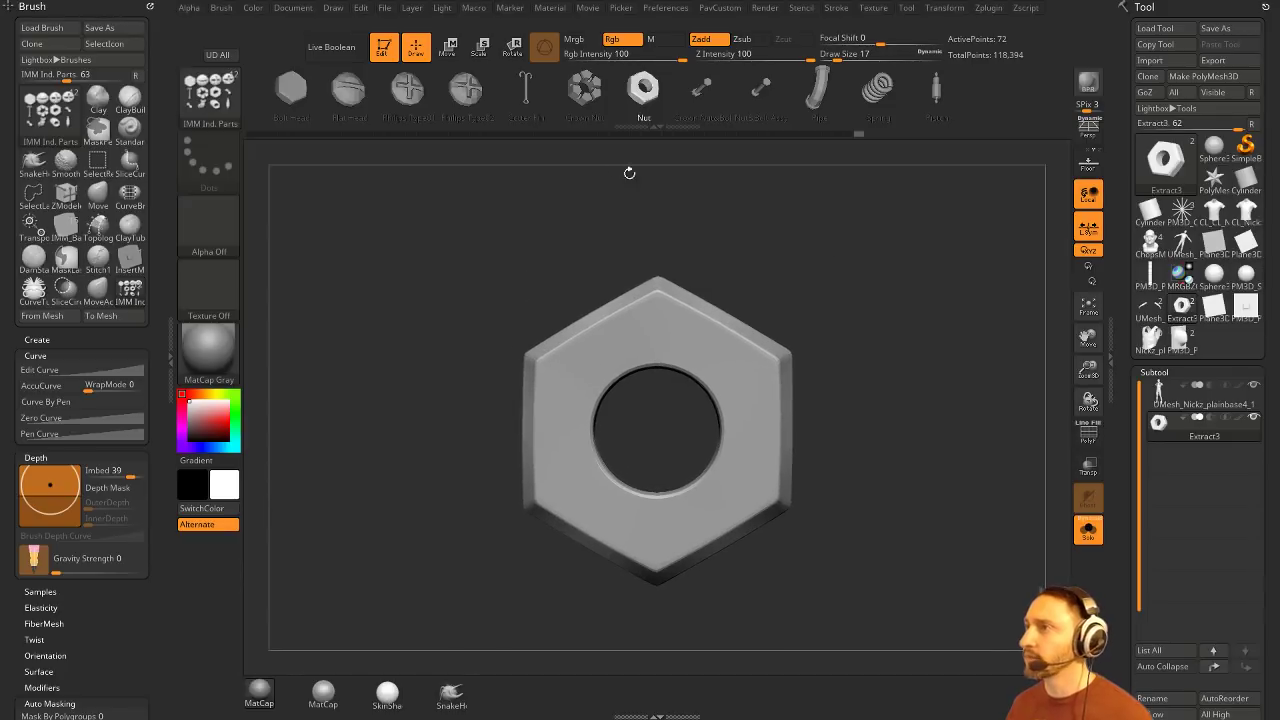
Step: Leave Edit mode and capture the nut as an alpha with the MRGBZGrabber tool
click(383, 47)
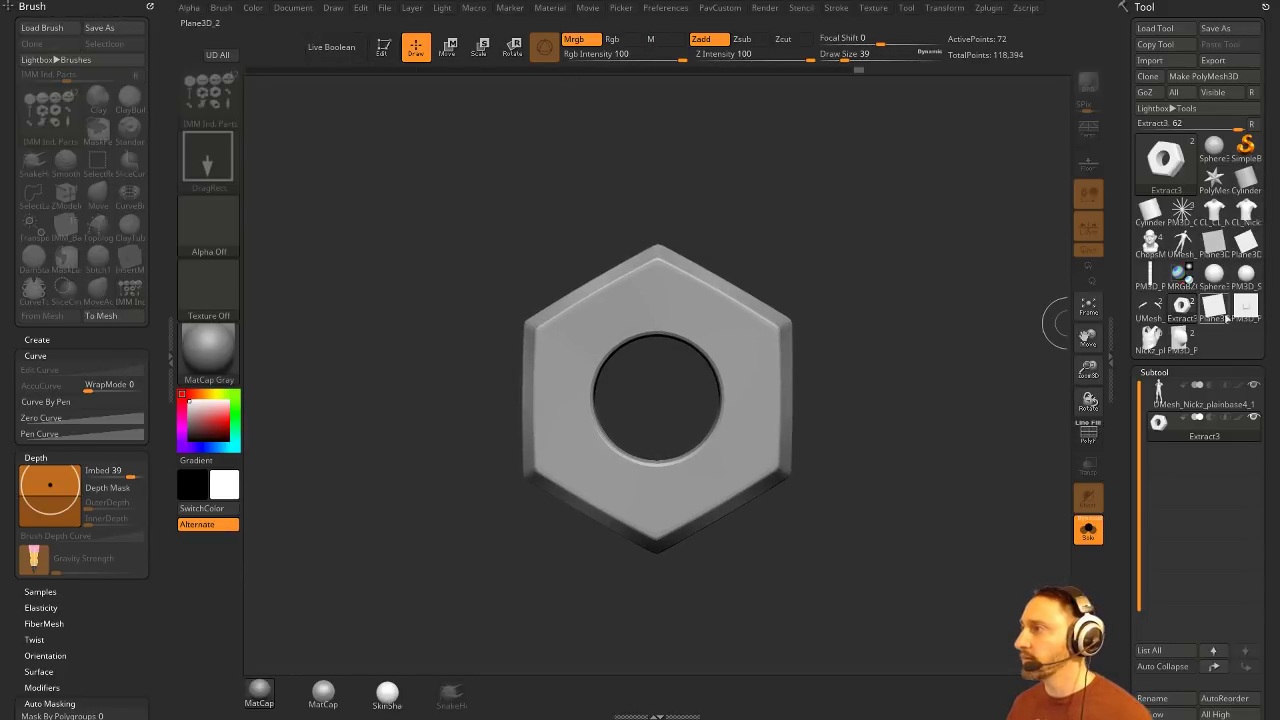
click(1181, 275)
click(1155, 160)
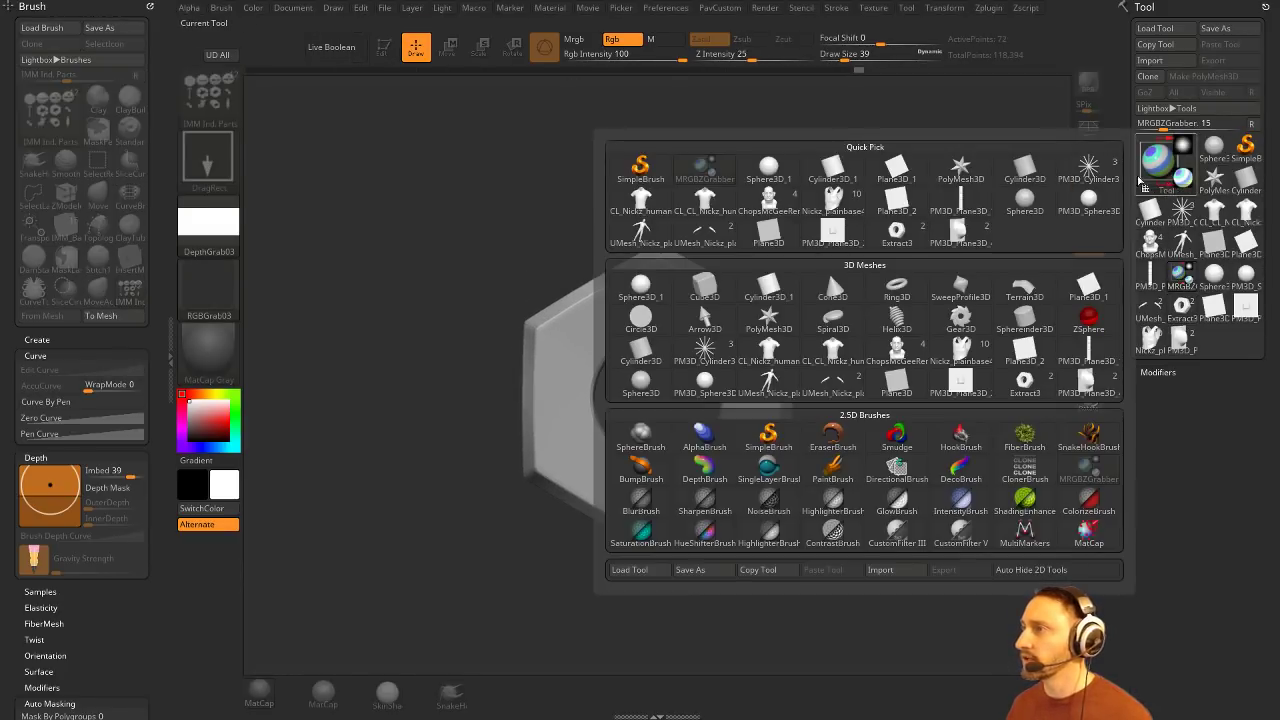
drag(648, 394, 874, 550)
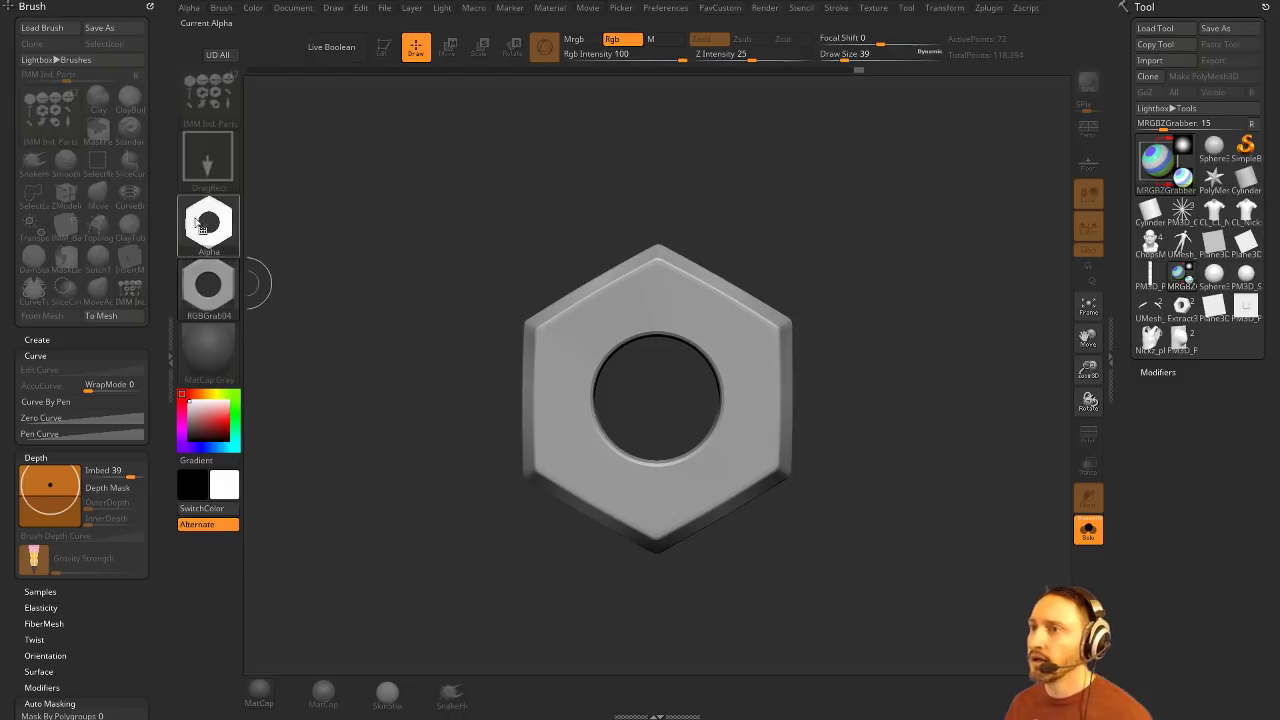
mouse_move(225, 230)
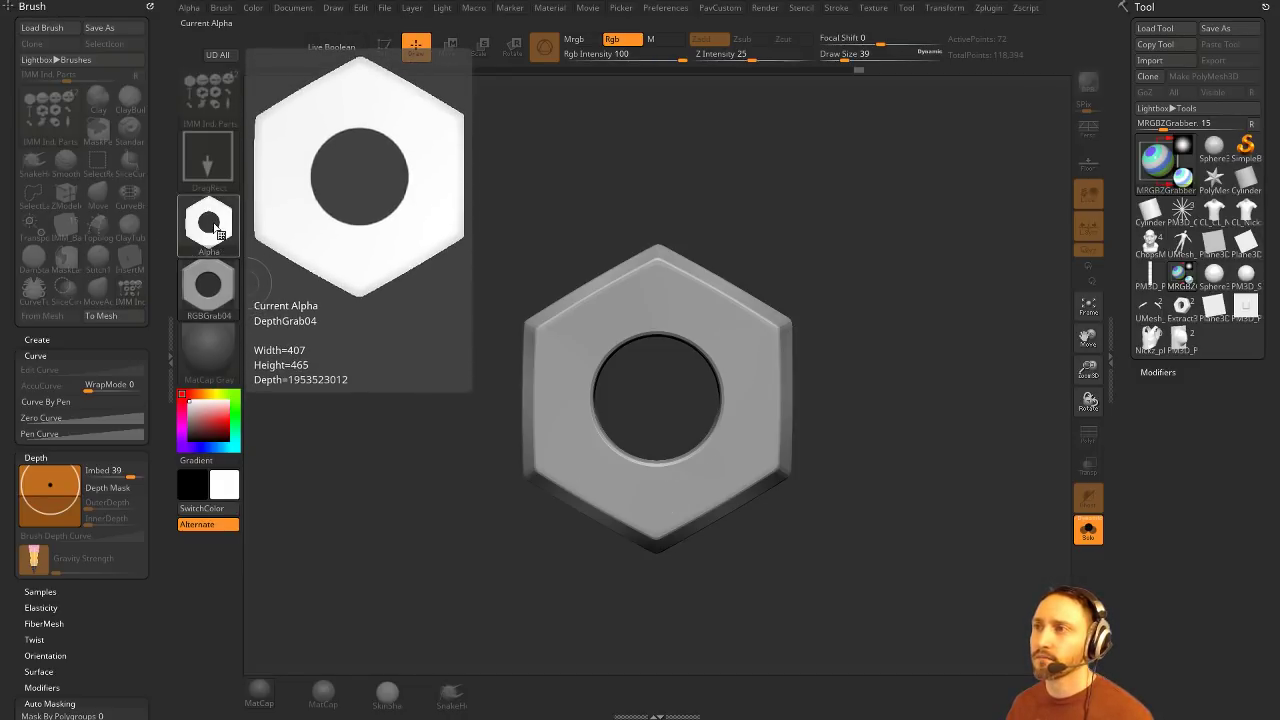
Step: Clear the nut off the canvas and set the draw size to 80
click(745, 340)
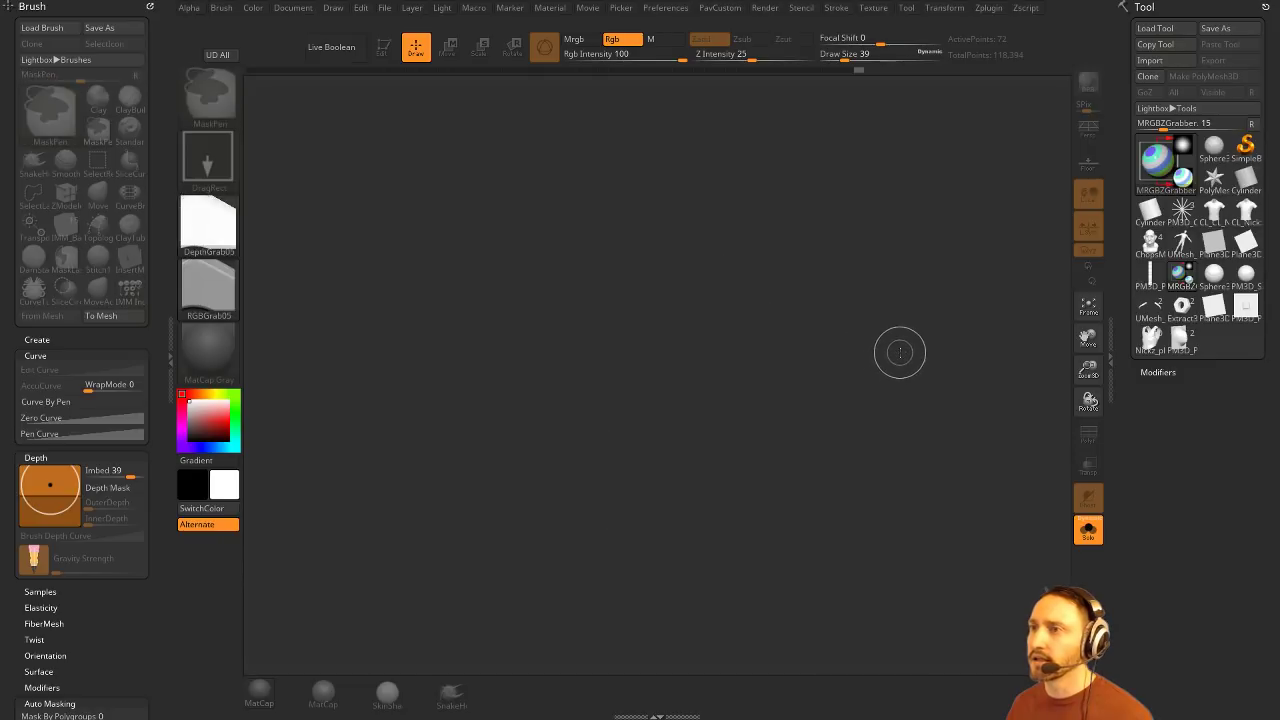
key(ctrl+n)
click(870, 350)
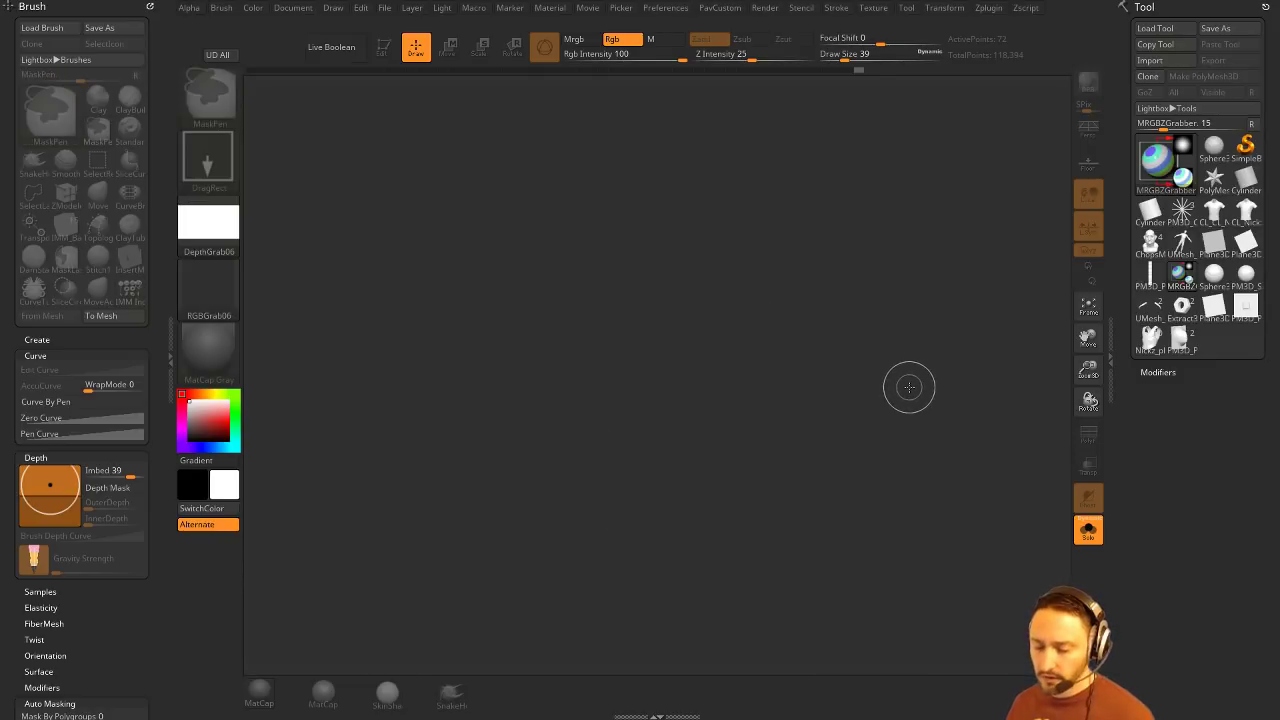
key(s)
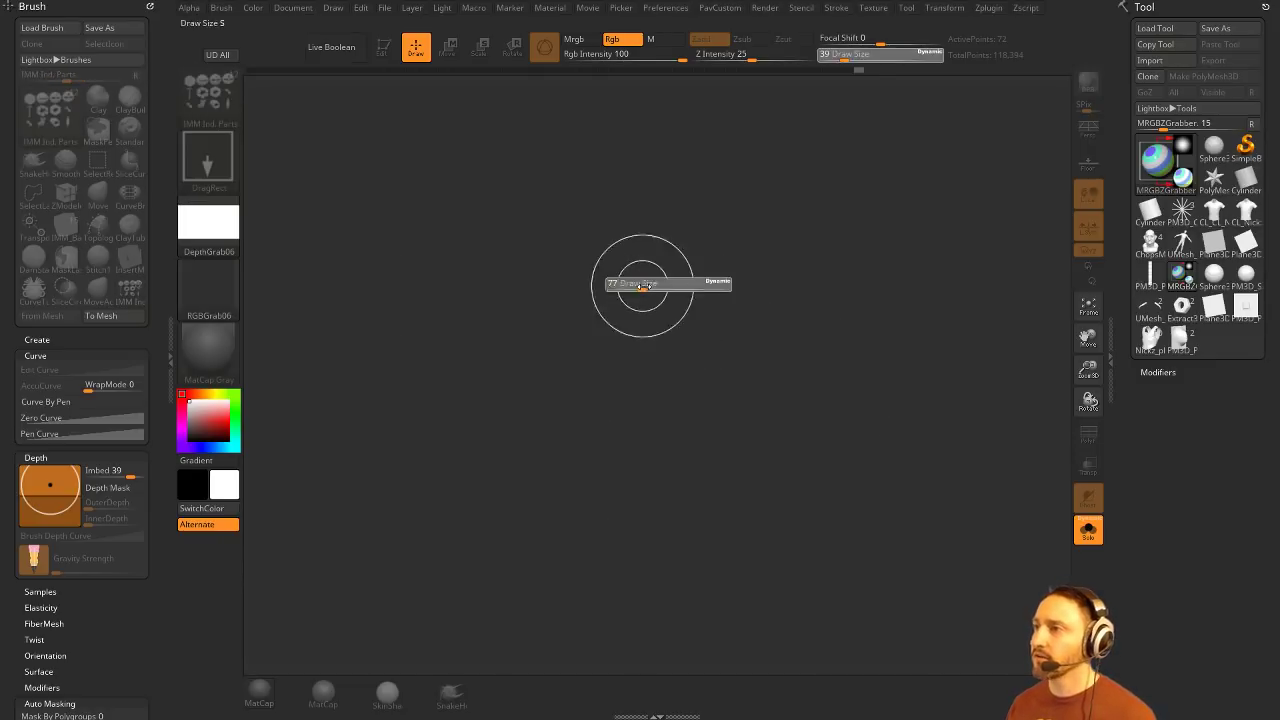
drag(641, 289, 637, 289)
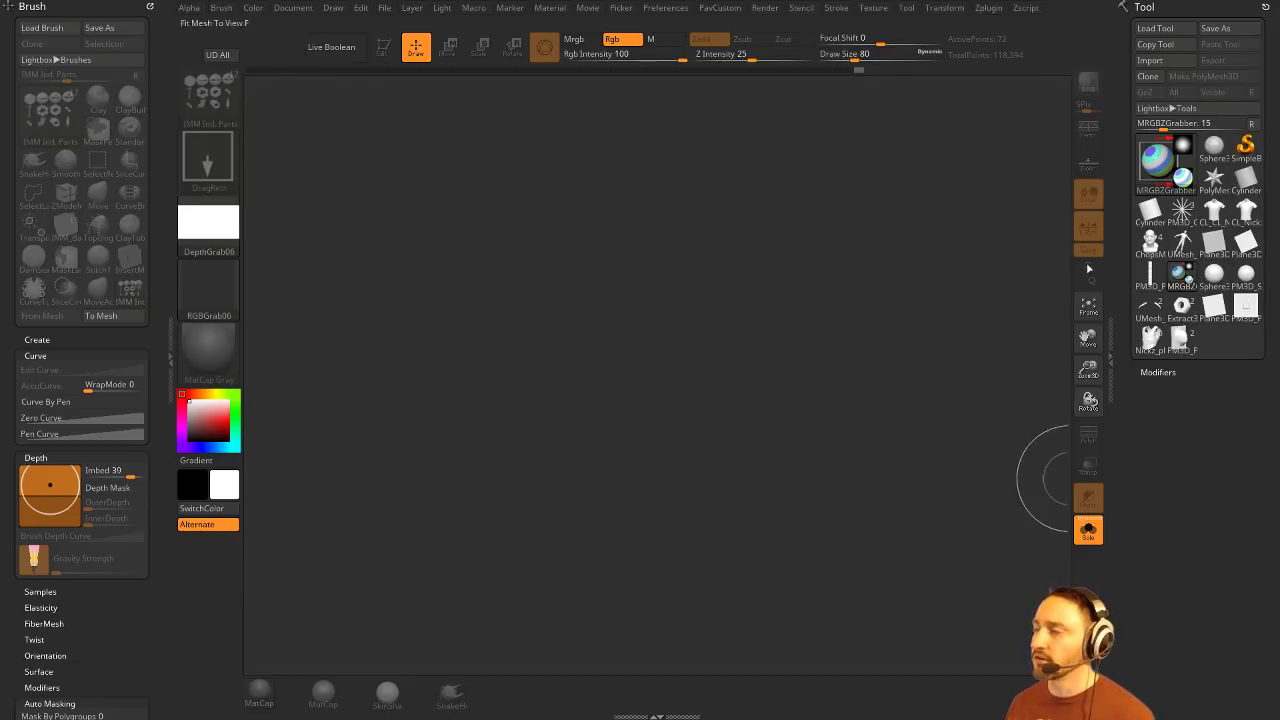
drag(757, 391, 870, 462)
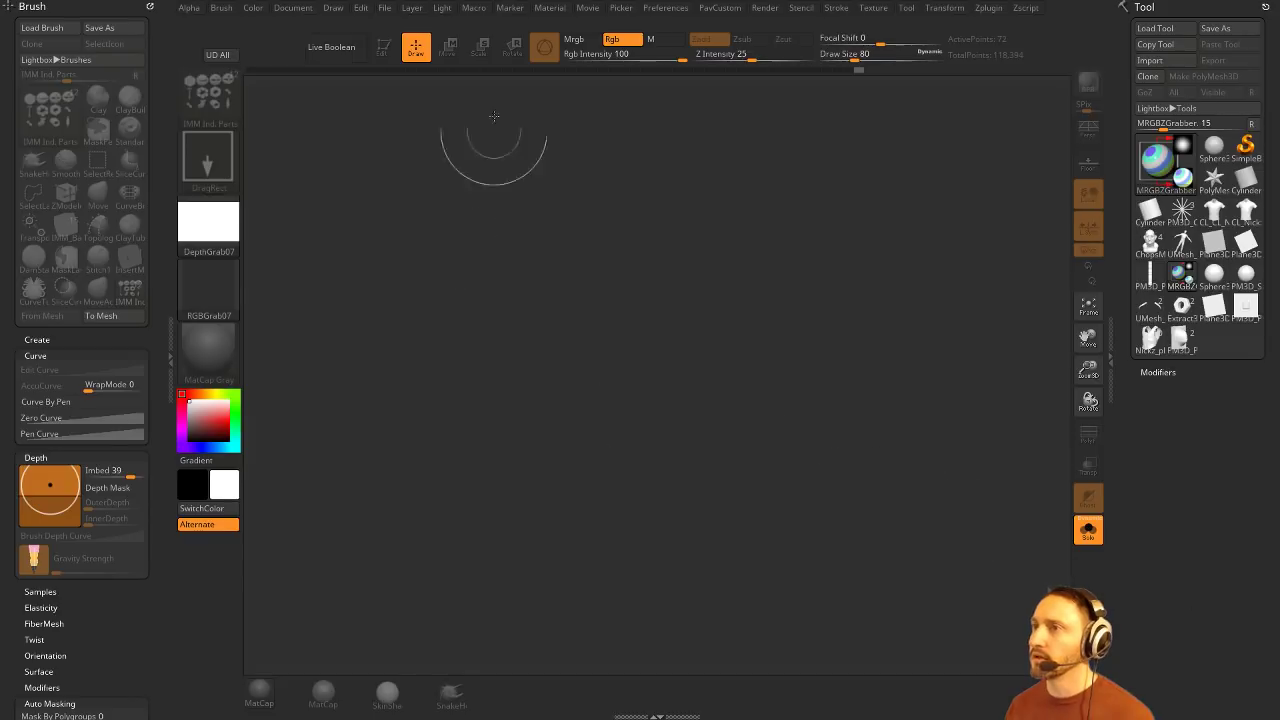
Step: Resize the document to a square of 1024 by 1024 with the proportion lock turned off
click(287, 9)
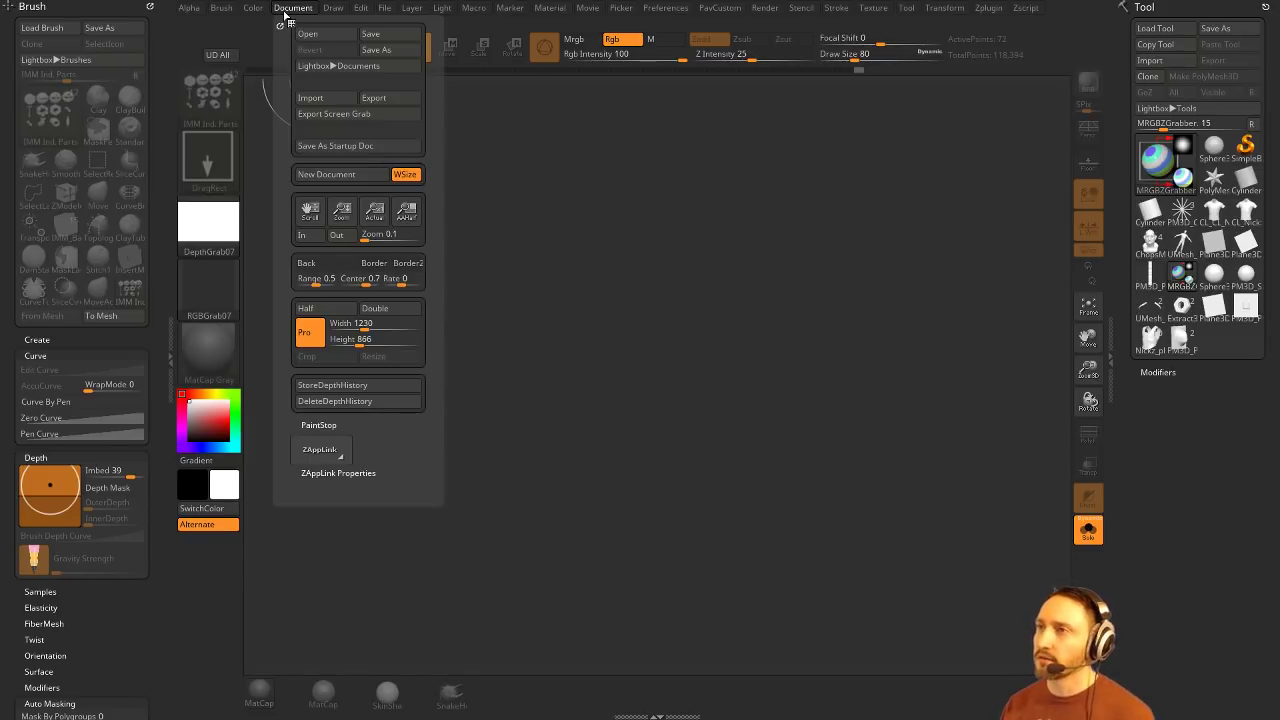
click(345, 323)
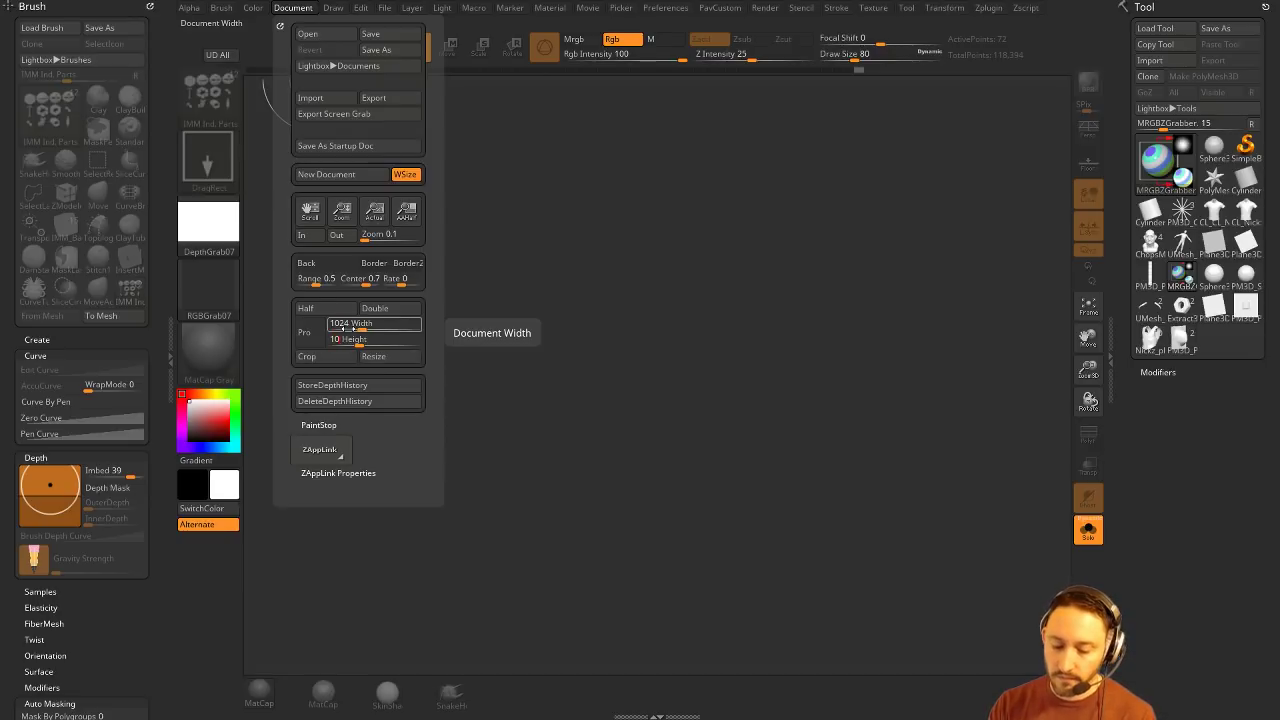
click(386, 358)
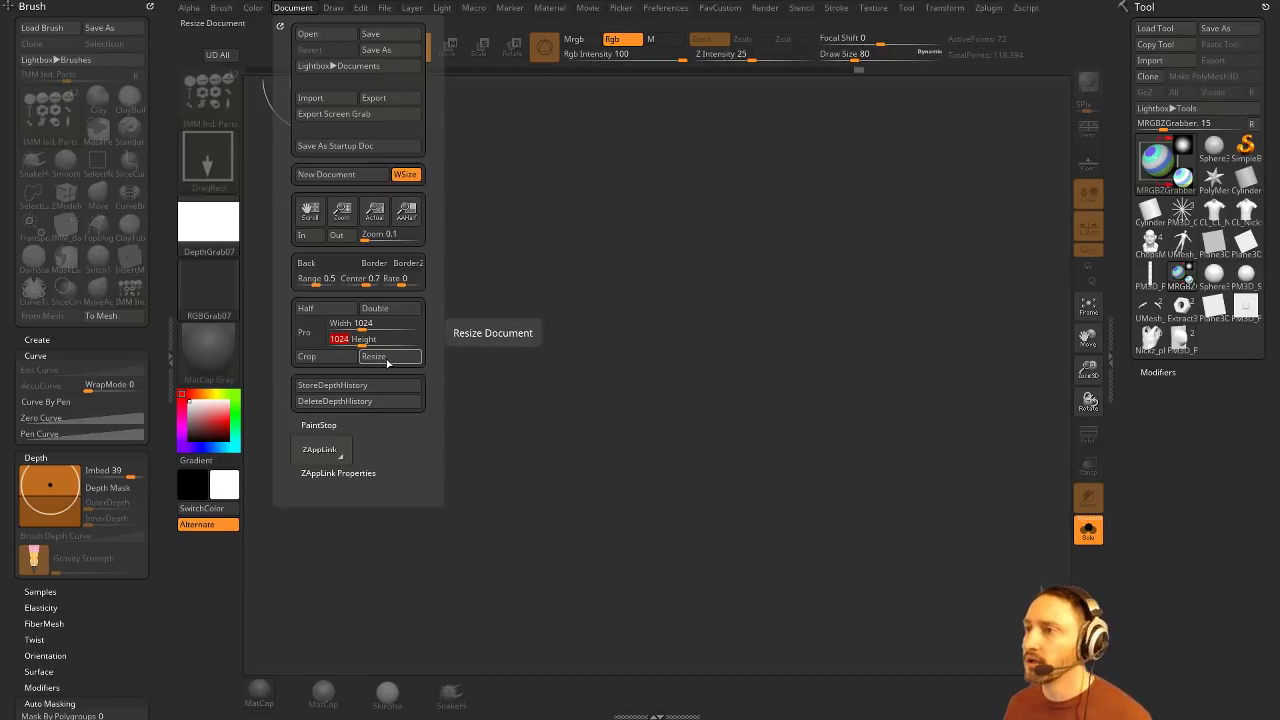
click(669, 403)
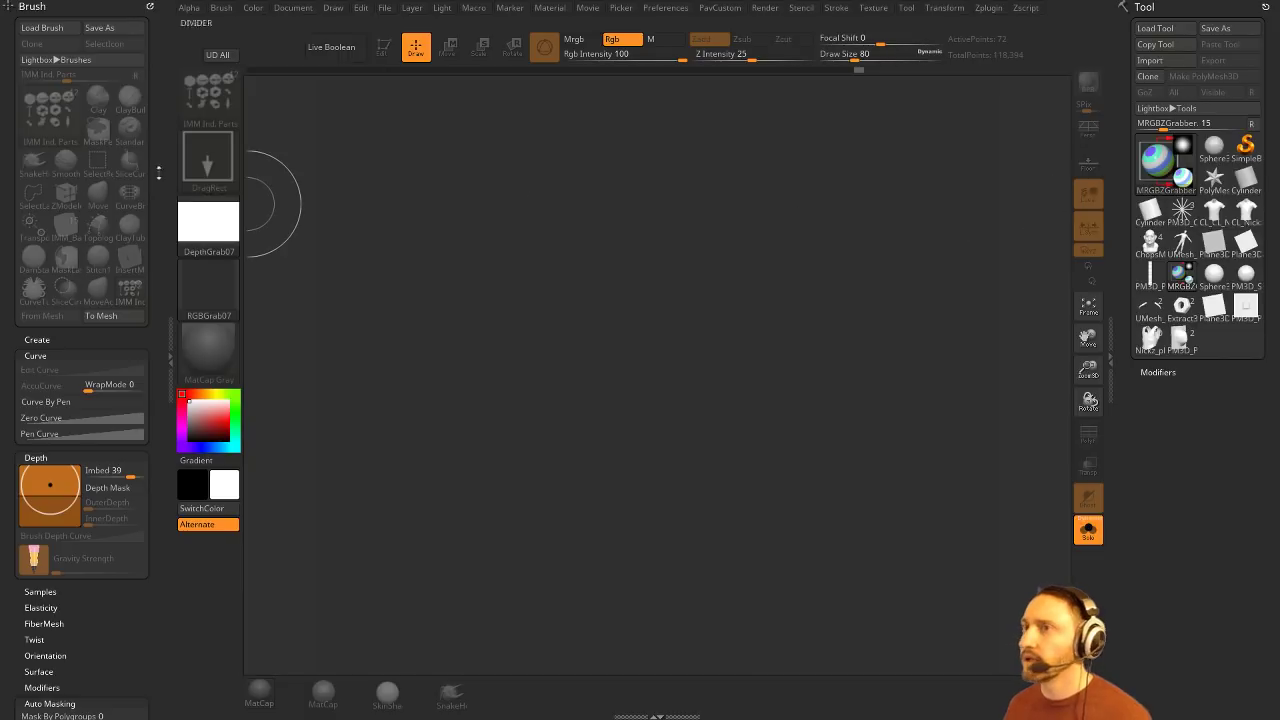
Step: Dock the Document palette in the side tray and give the square canvas a lighter olive-grey background colour
click(147, 6)
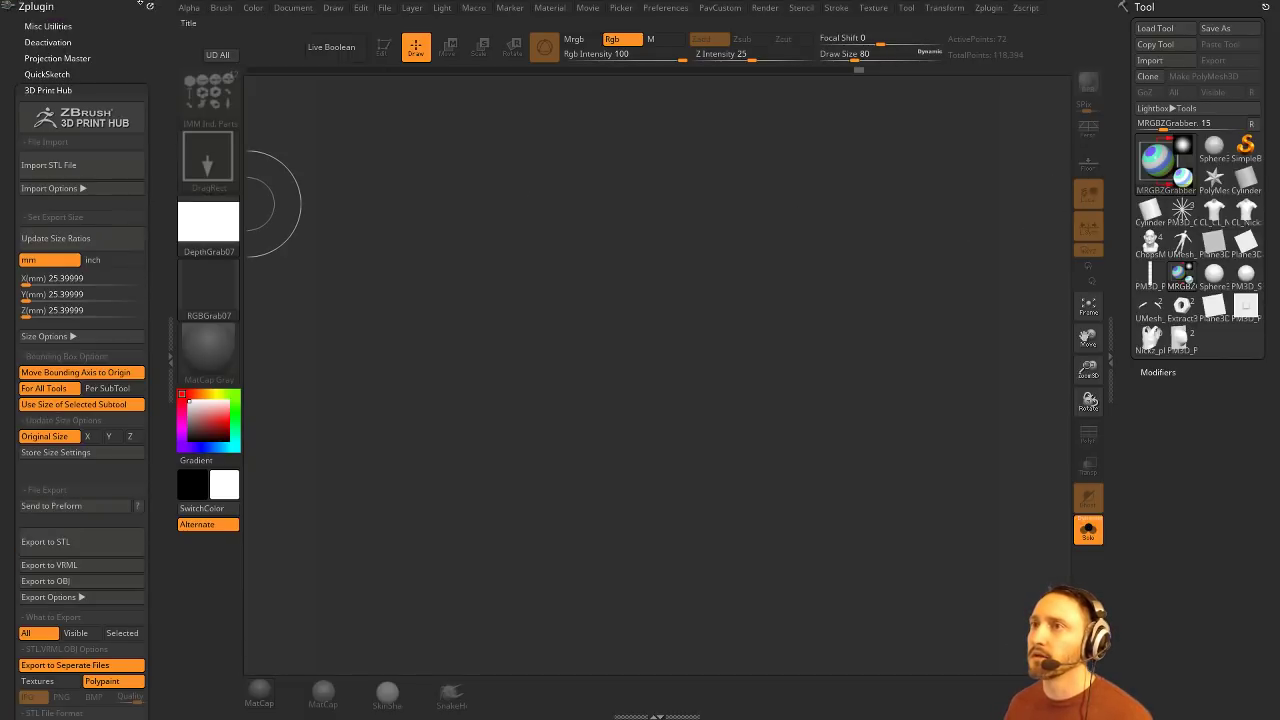
click(147, 6)
click(284, 10)
click(279, 21)
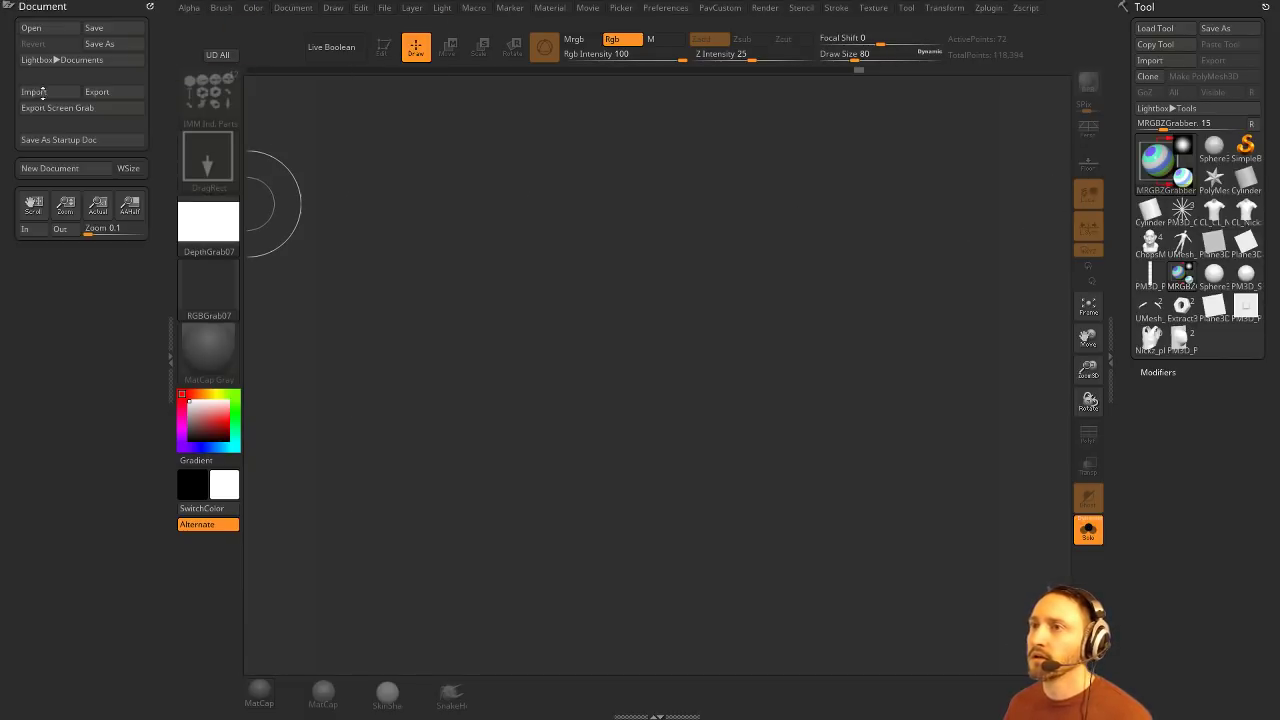
drag(48, 260, 225, 356)
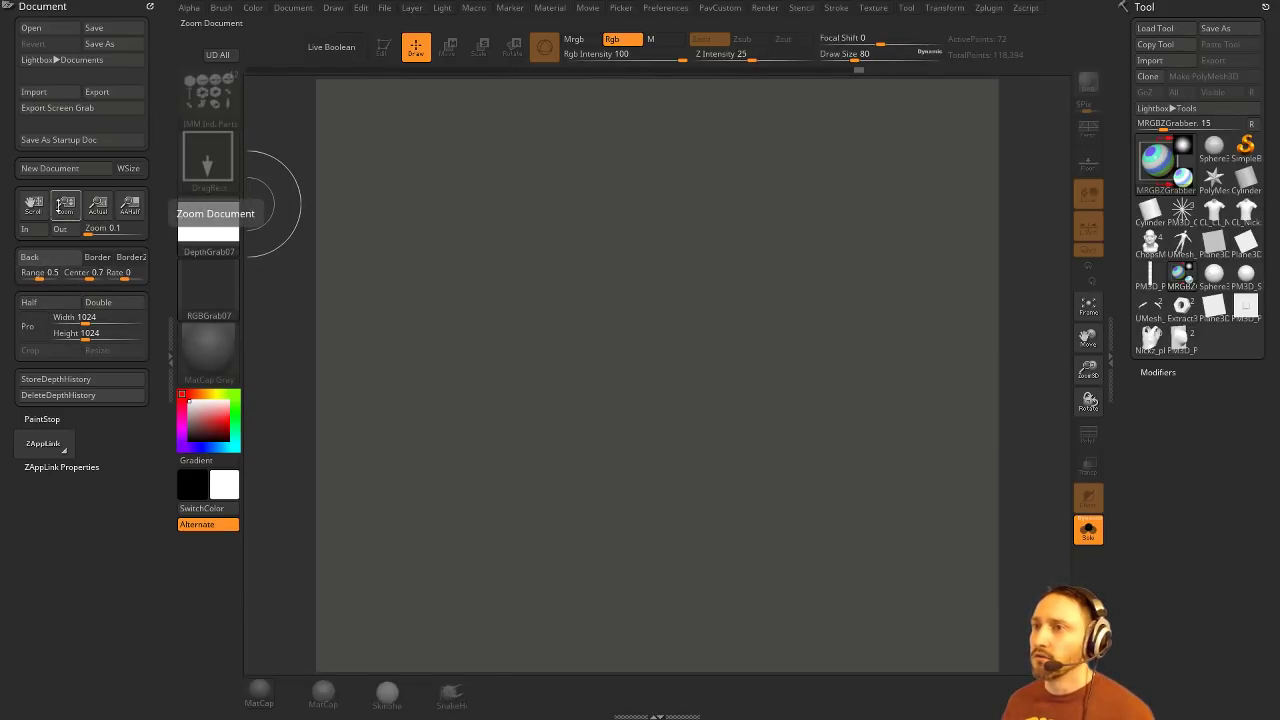
drag(64, 205, 57, 185)
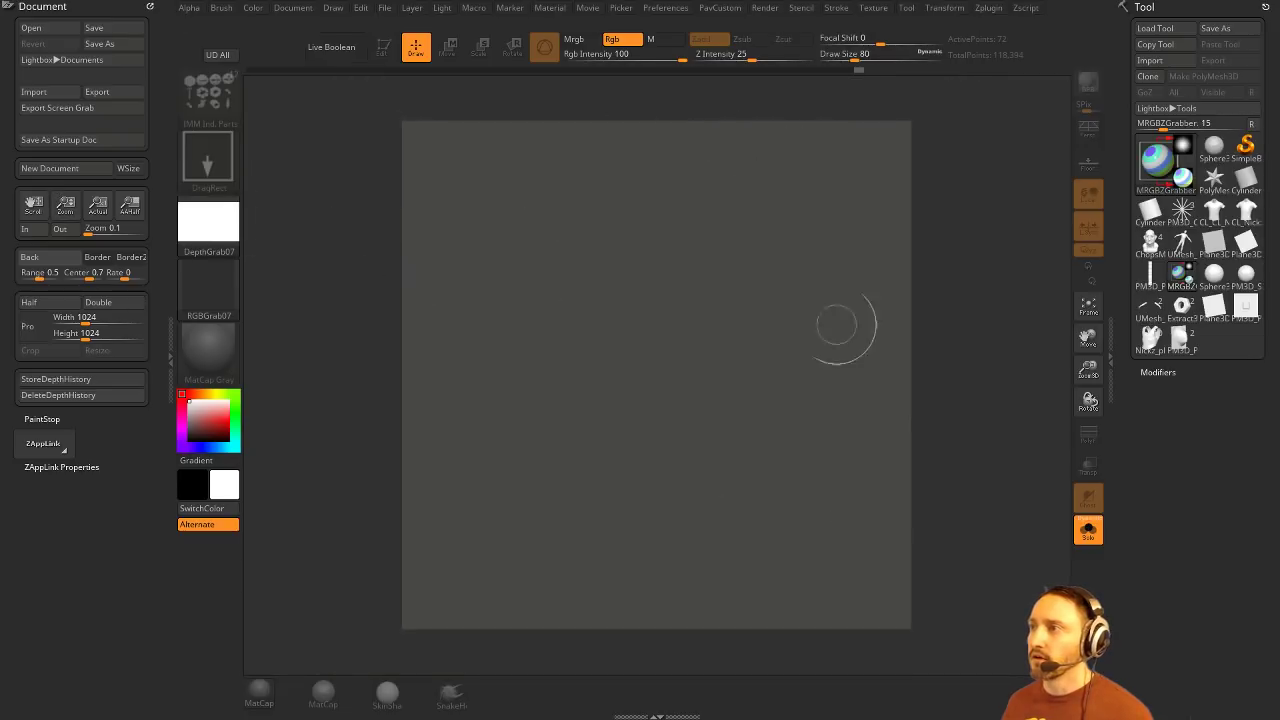
Step: Draw the Extract3 nut on the square canvas, enter Edit mode and snap it upright and face-on
click(1182, 305)
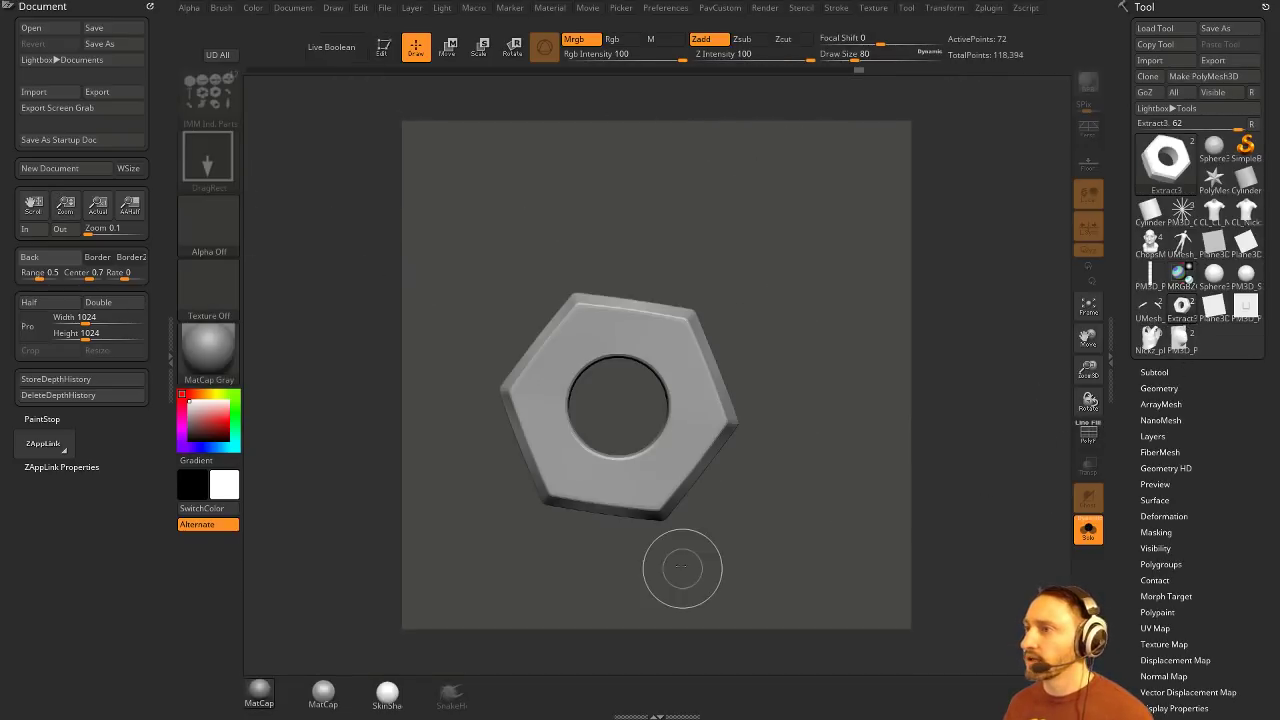
drag(619, 437, 683, 568)
click(383, 47)
shift+drag(764, 222, 869, 288)
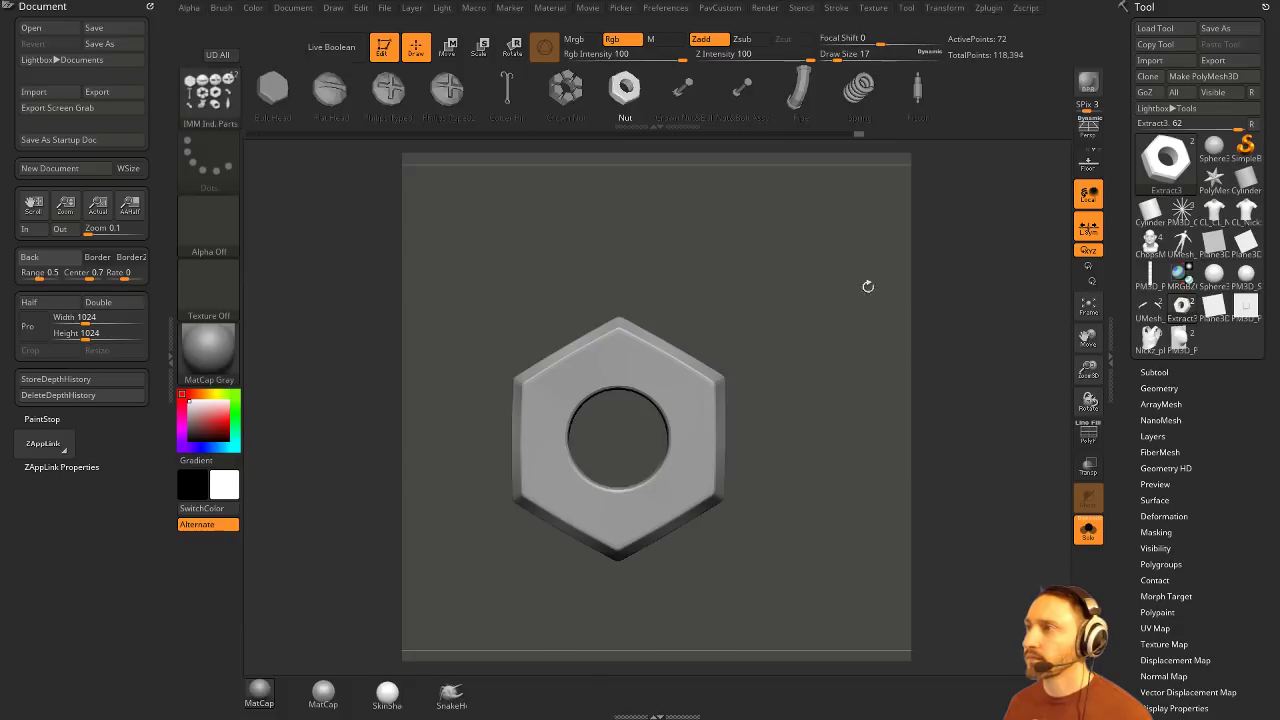
drag(68, 206, 66, 199)
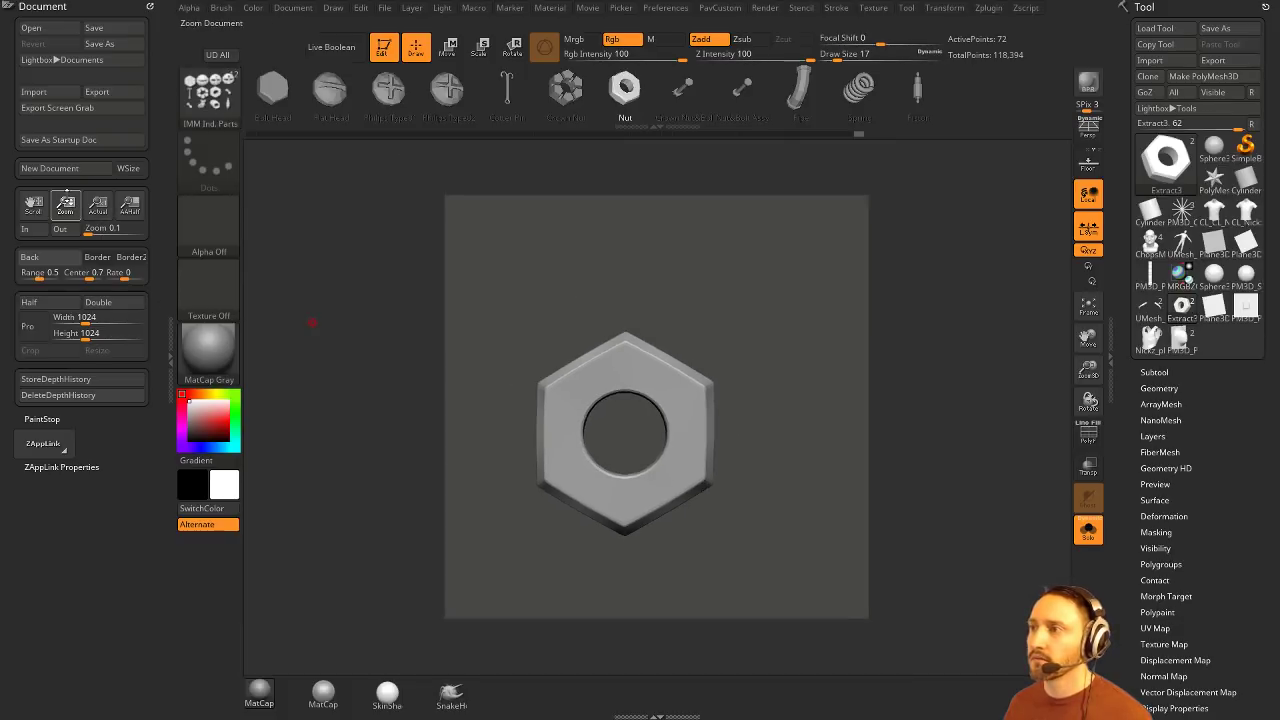
Step: Turn the nut to a side view filling the canvas height and grab the document as an alpha
alt+drag(923, 403, 980, 430)
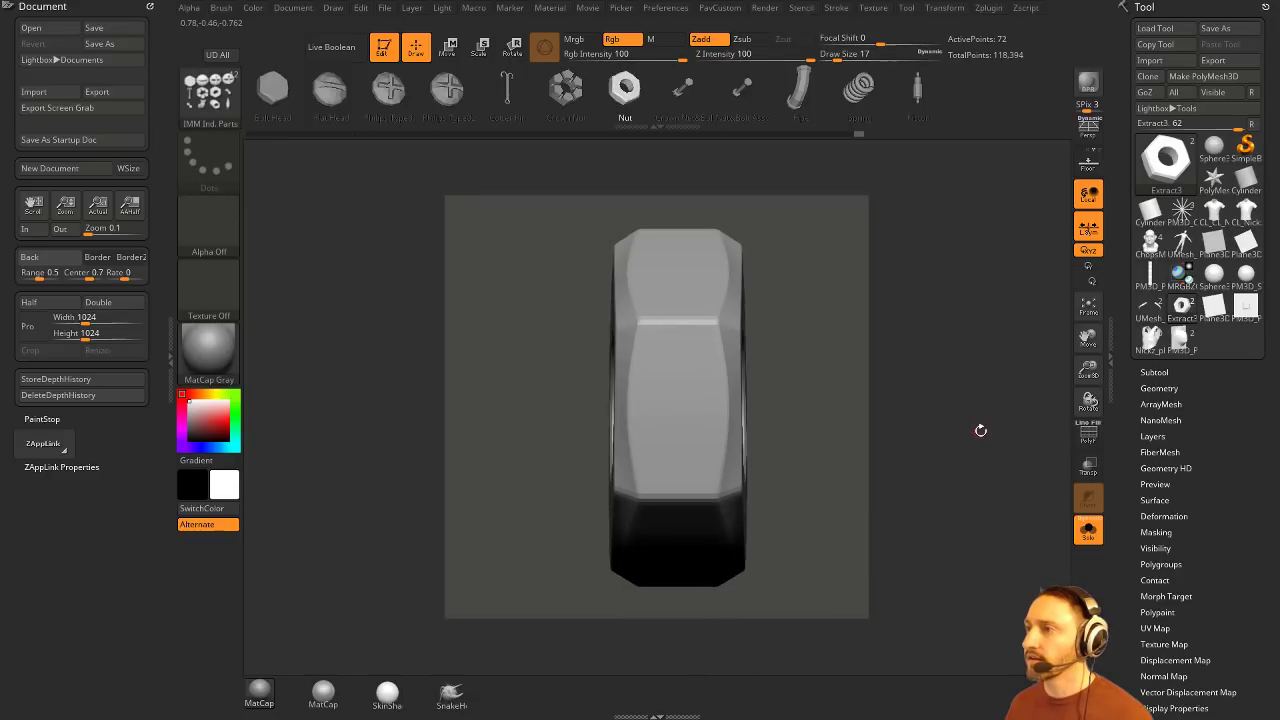
drag(1065, 214, 998, 268)
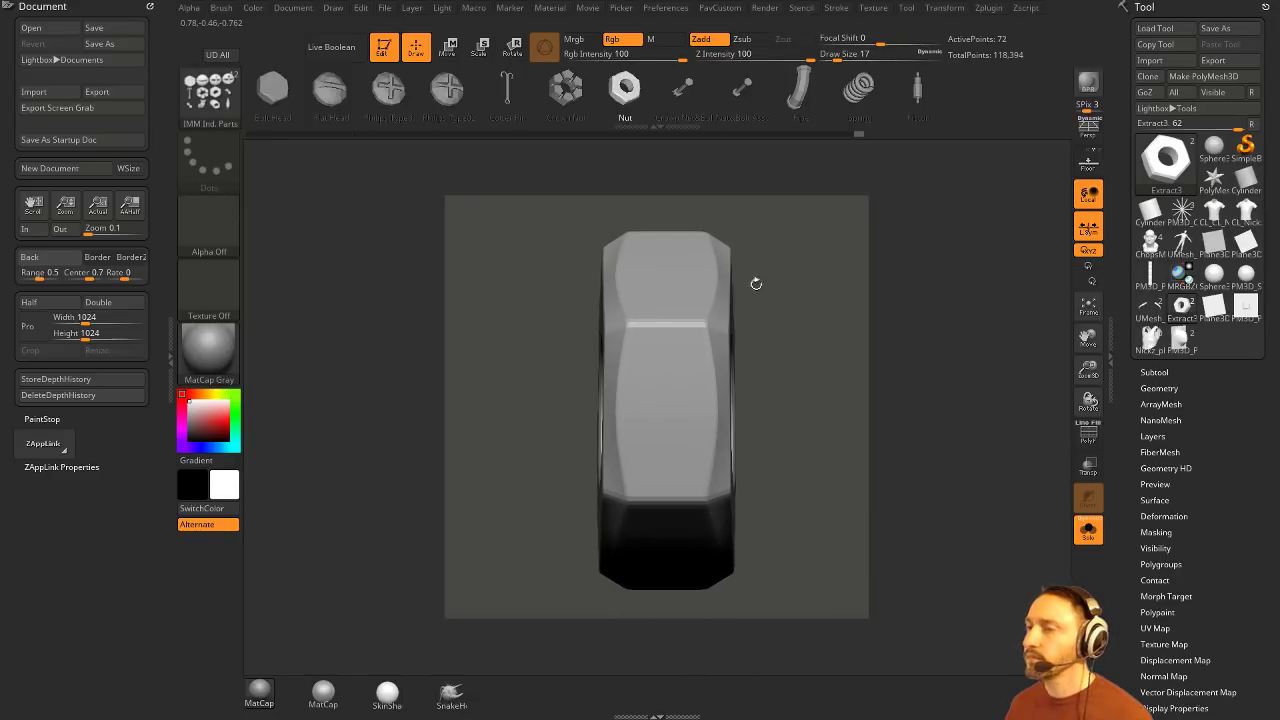
click(208, 225)
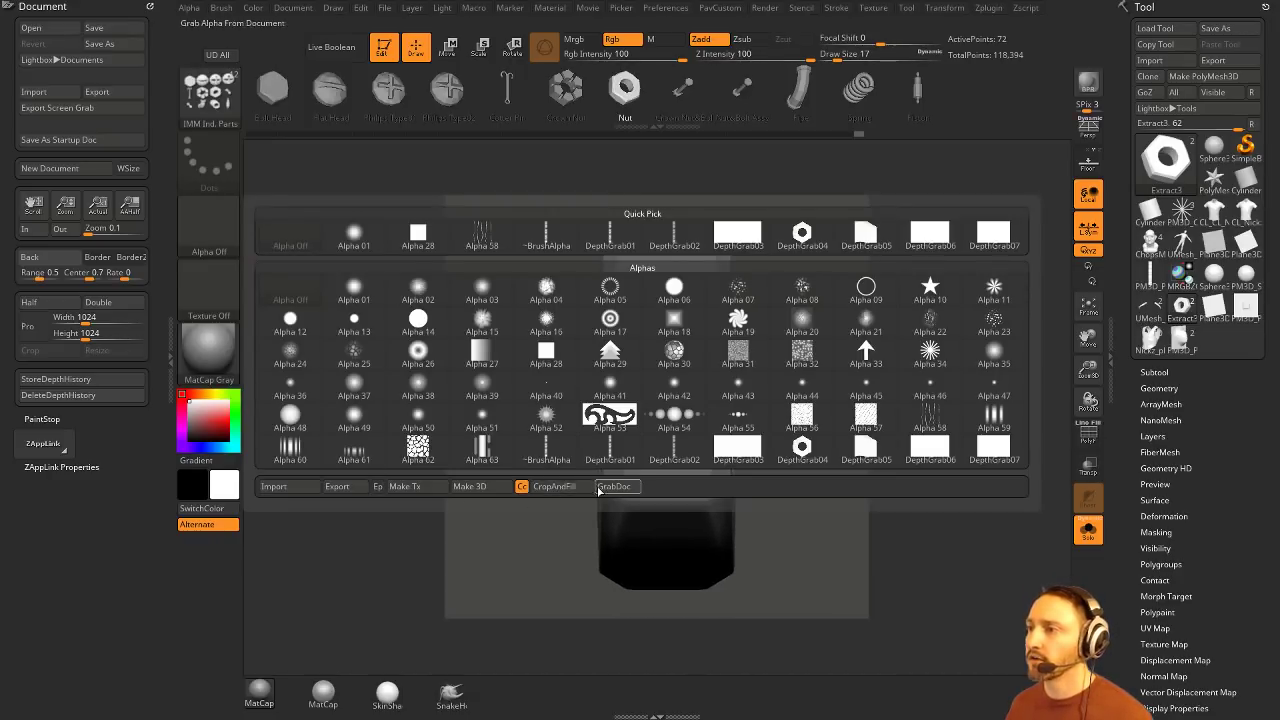
click(603, 486)
mouse_move(226, 236)
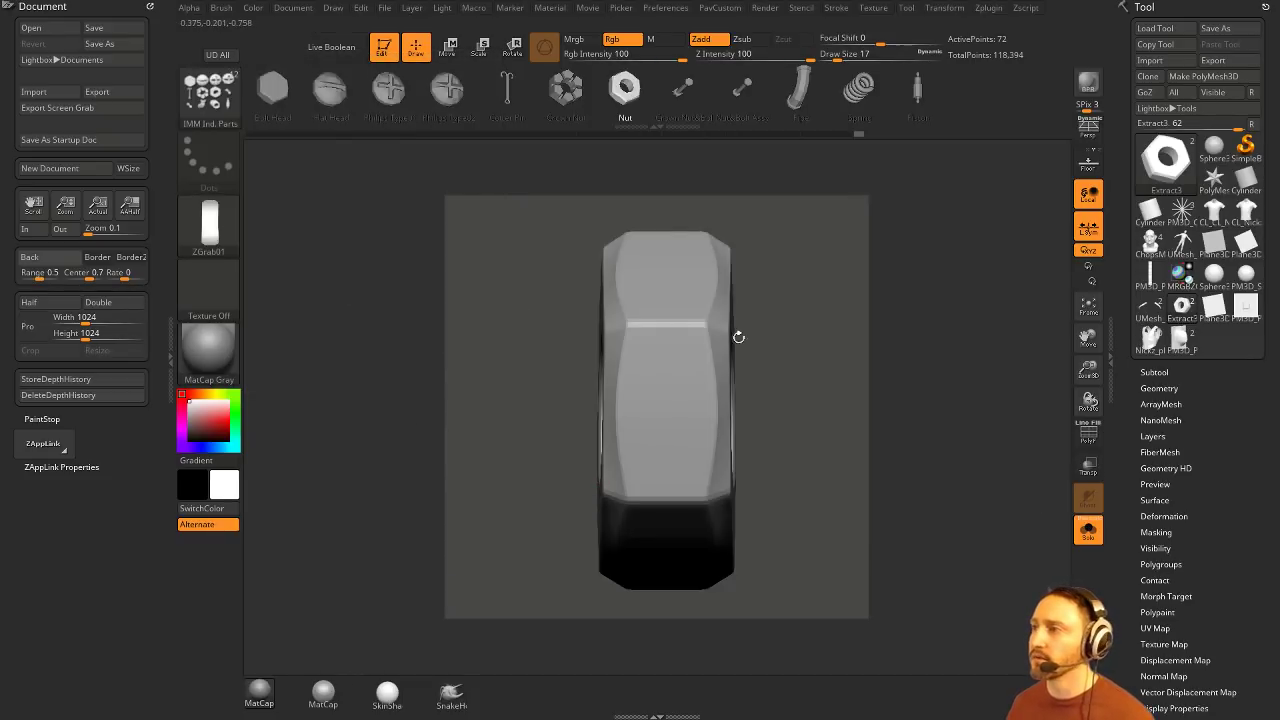
Step: Turn the nut face-on again, centre it on the canvas and grab the document as a second alpha
mouse_move(737, 337)
mouse_down()
mouse_move(823, 280)
mouse_move(779, 269)
mouse_move(842, 268)
mouse_up()
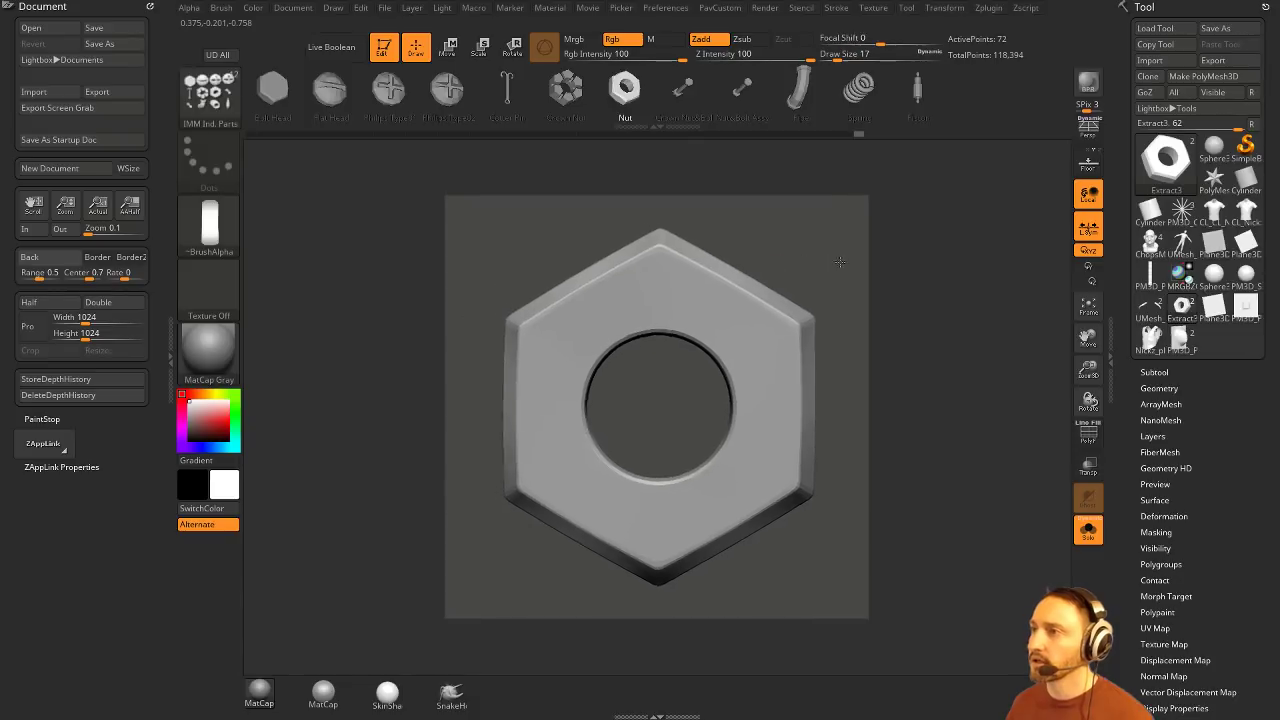
drag(447, 245, 449, 250)
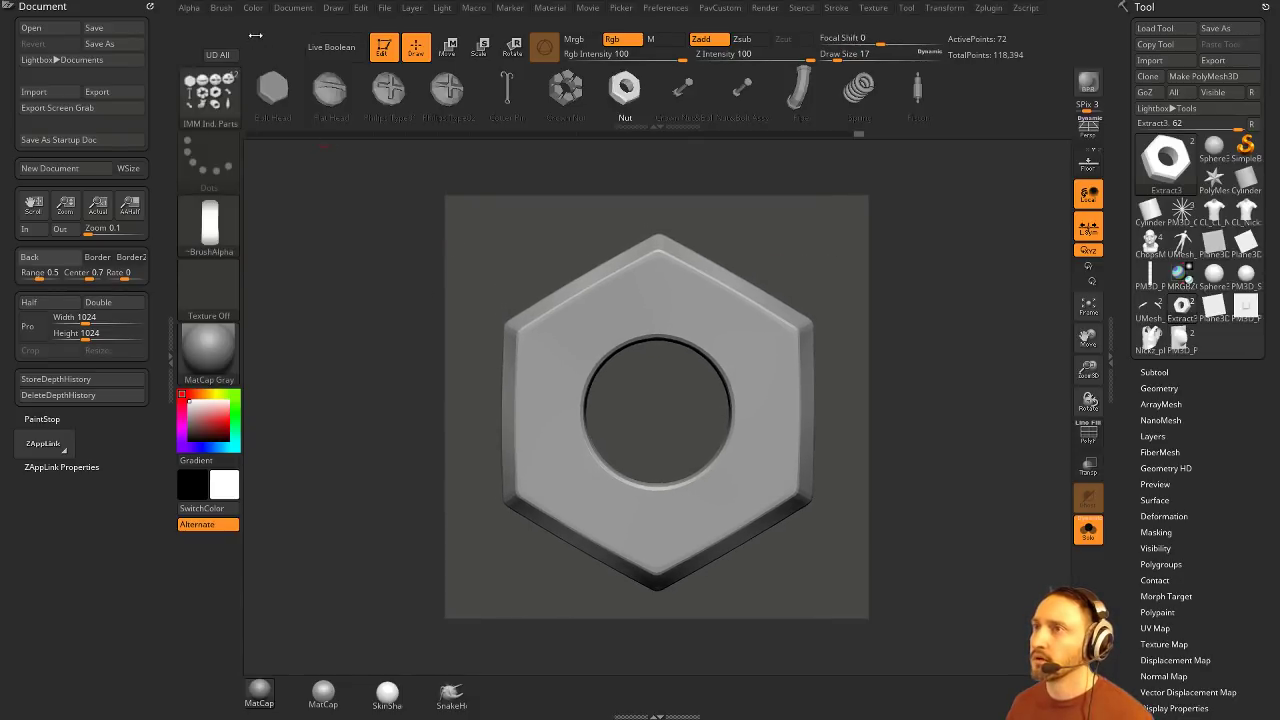
click(190, 8)
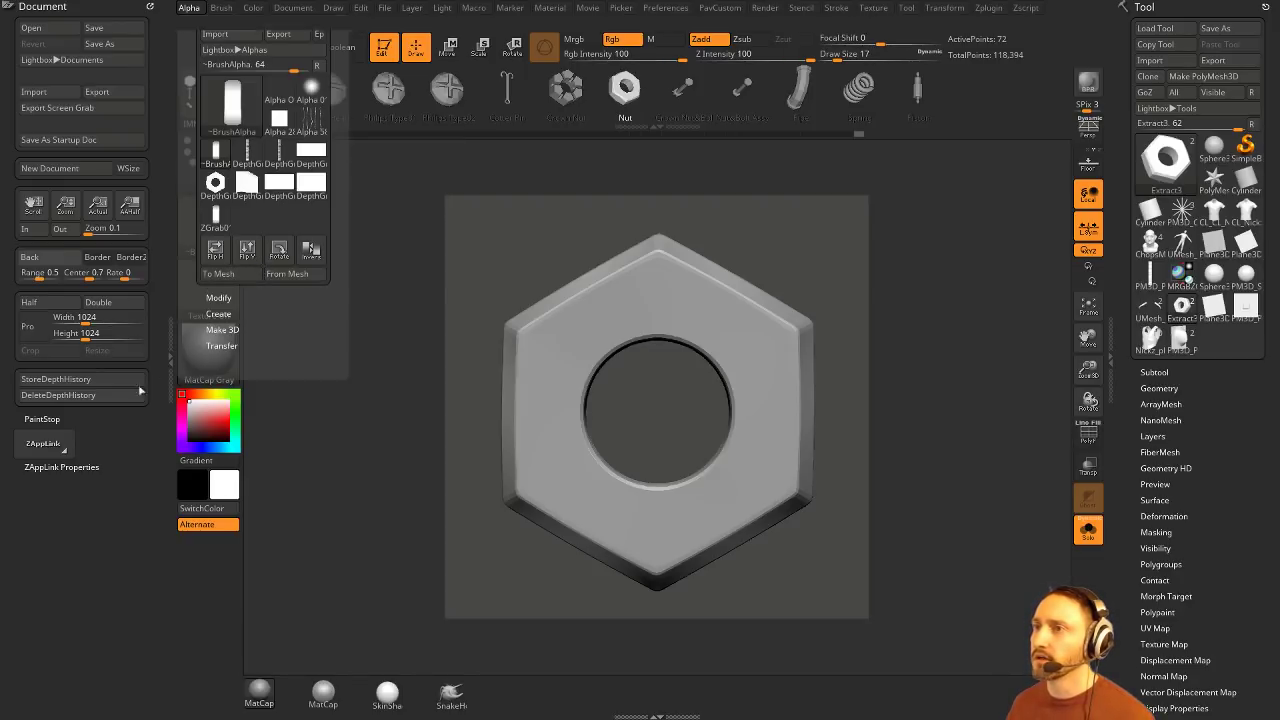
click(208, 228)
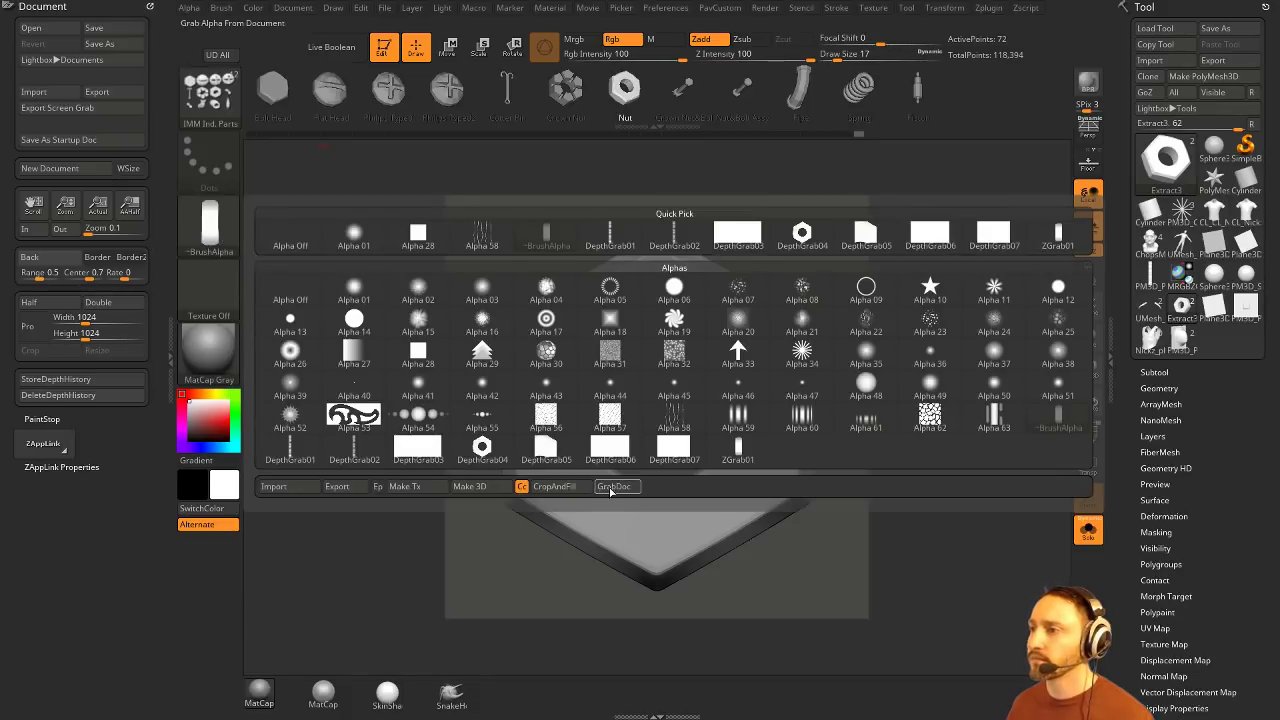
click(613, 486)
Step: Switch to the Sphere3D tool, convert it to a PolyMesh3D and subdivide it for fine detail
click(1213, 148)
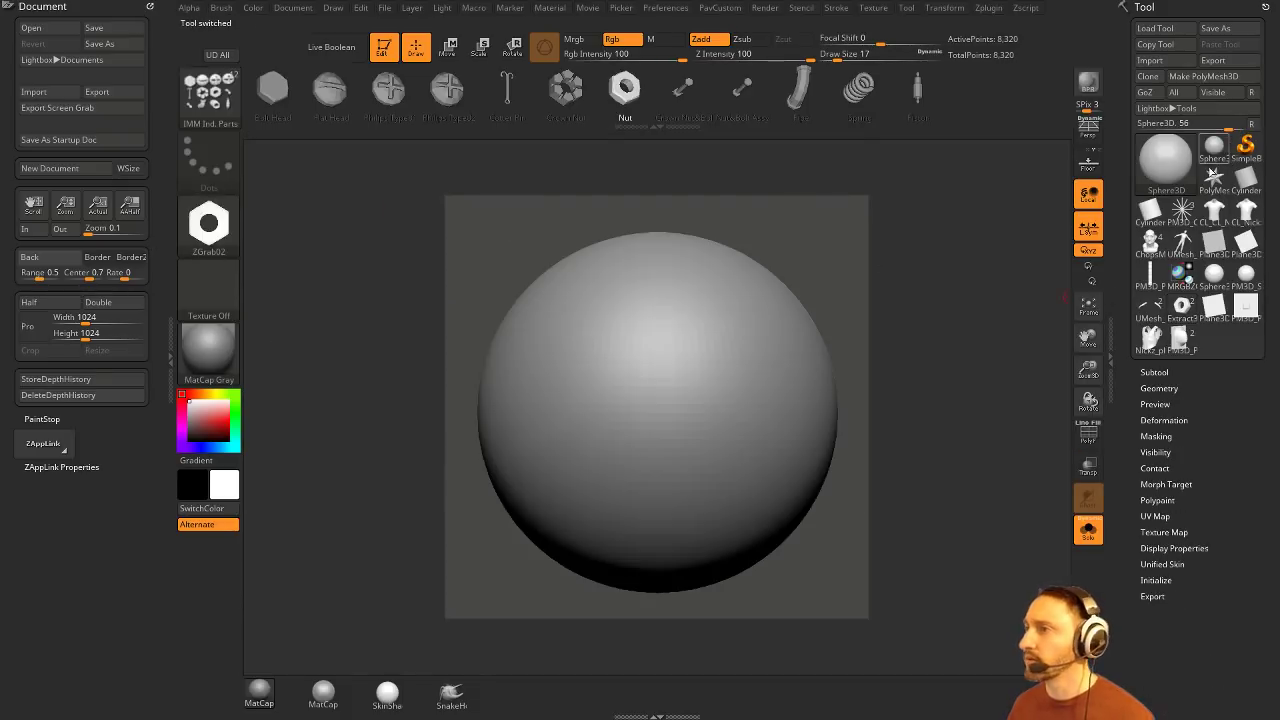
click(1234, 76)
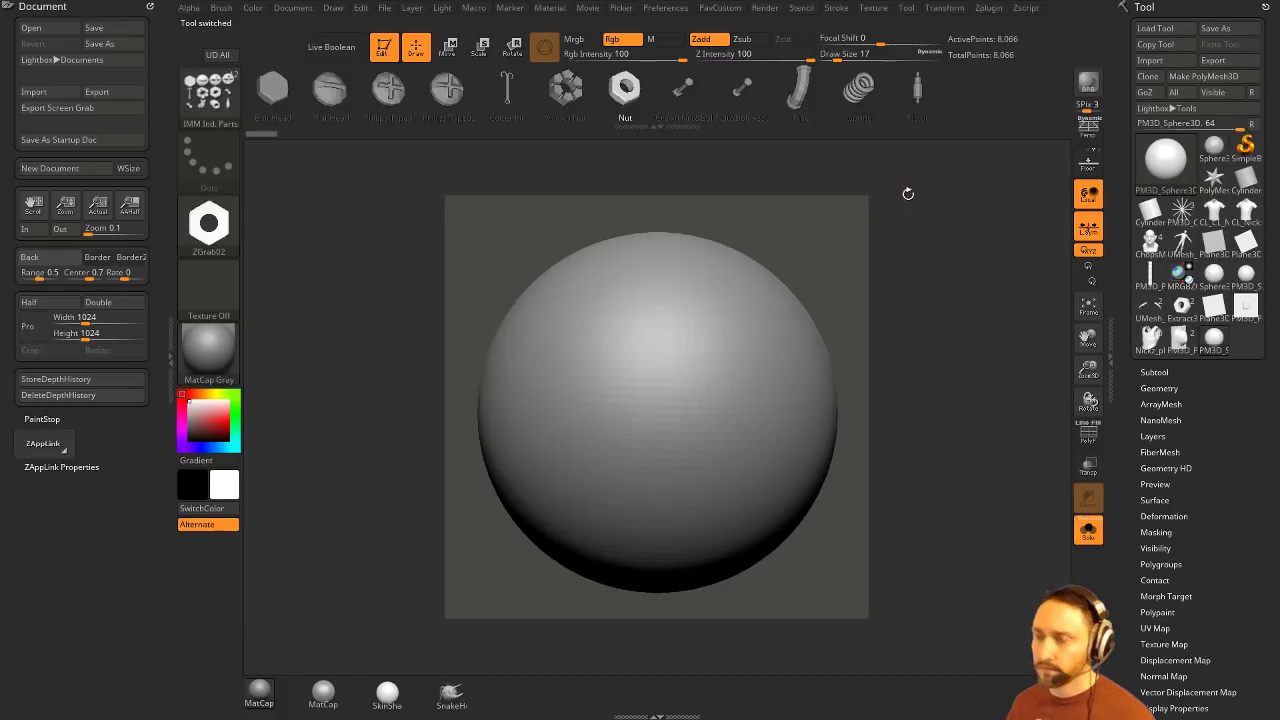
click(209, 222)
click(281, 241)
Step: Clone the Standard brush and give the copy a DragDot stroke and the ZGrab02 nut alpha
key(b)
key(s)
key(t)
click(212, 100)
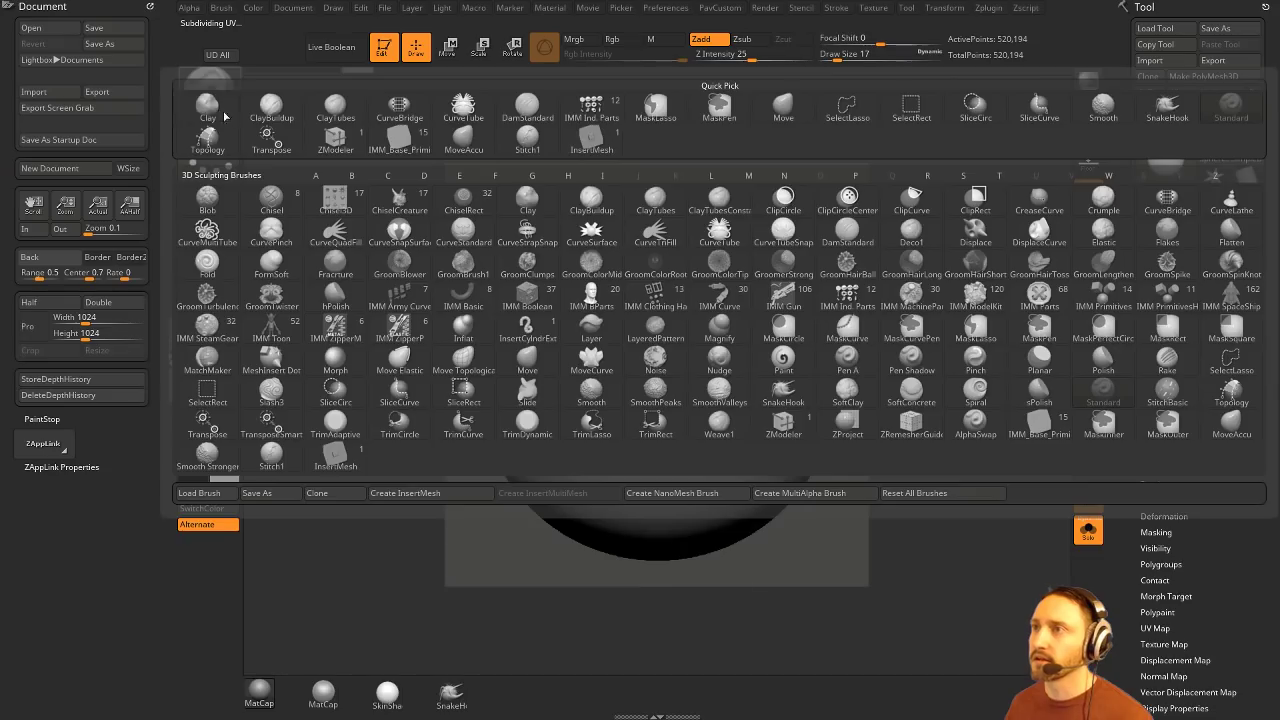
click(322, 491)
click(213, 165)
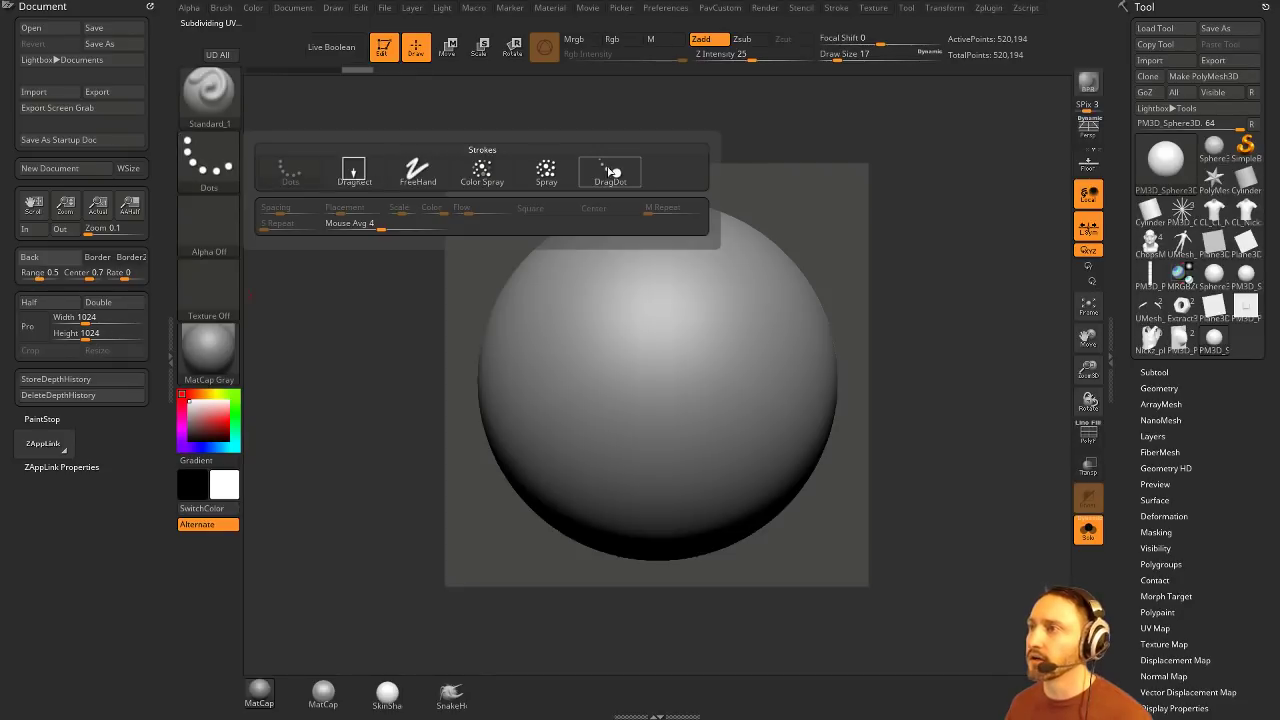
click(610, 172)
click(209, 228)
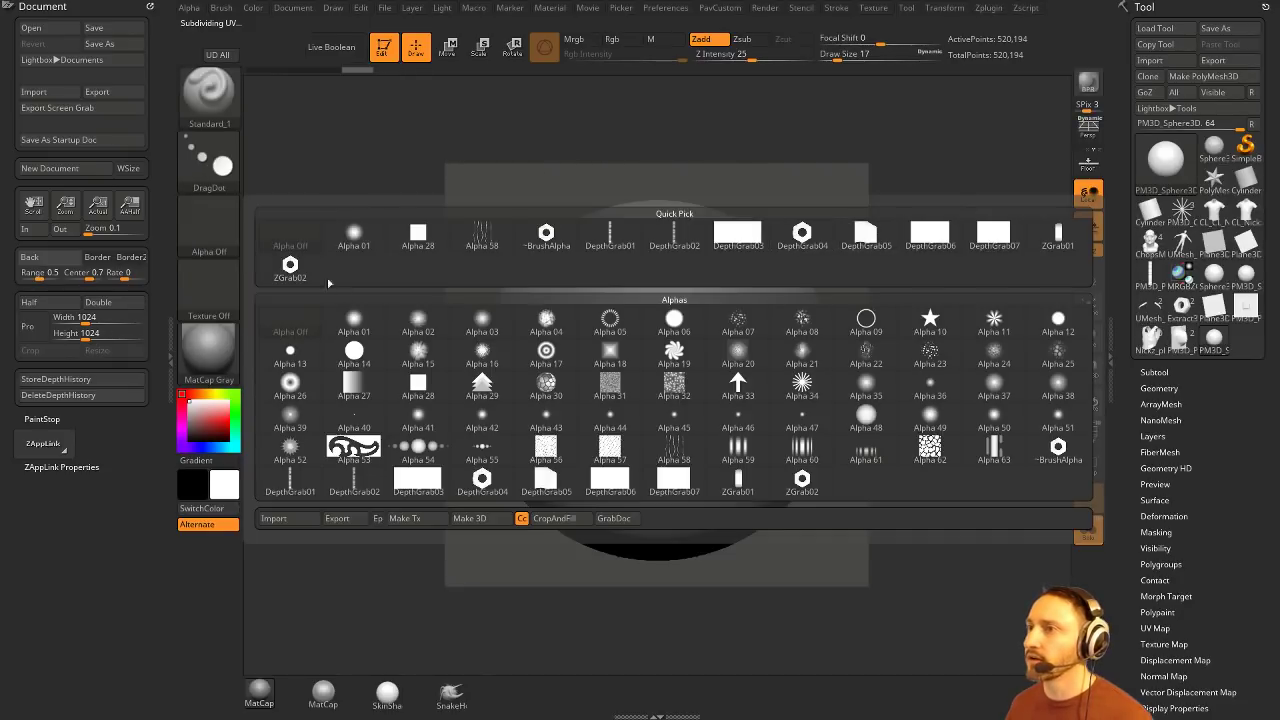
click(292, 270)
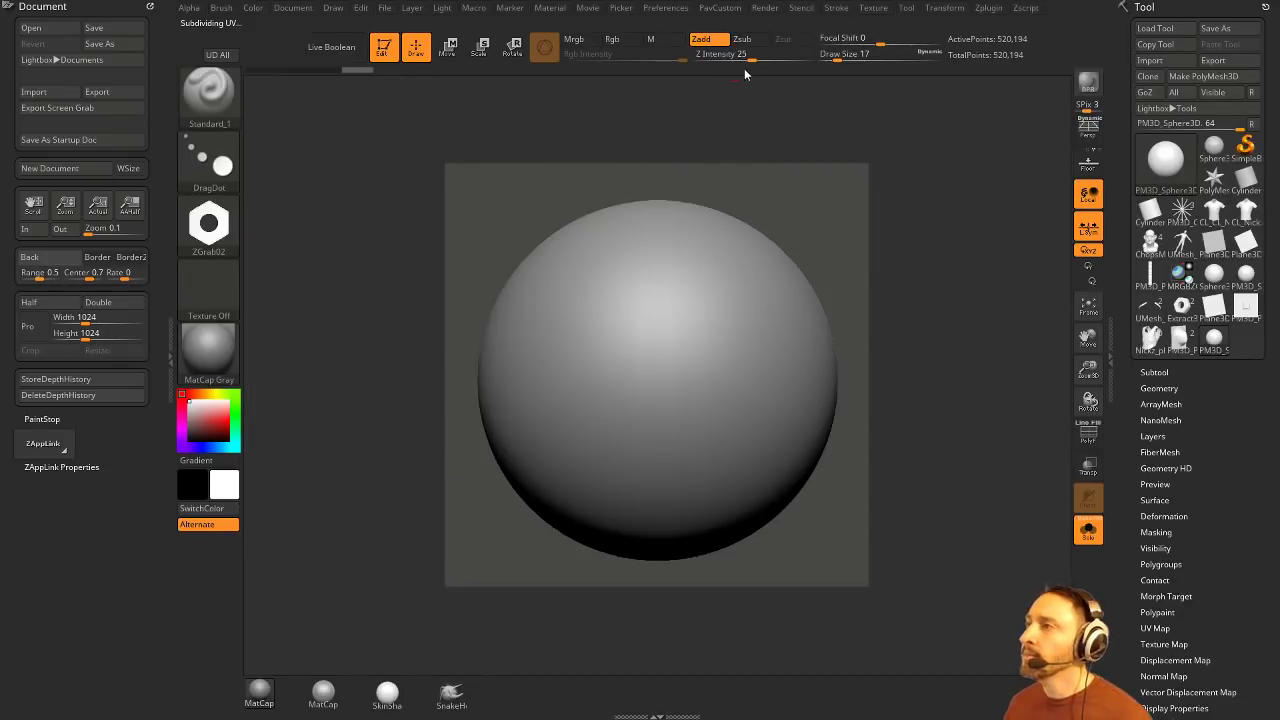
Step: Stamp two face-on nuts on the sphere's front with Draw Size 187, Z Intensity 100 and Focal Shift -100
key(s)
click(558, 378)
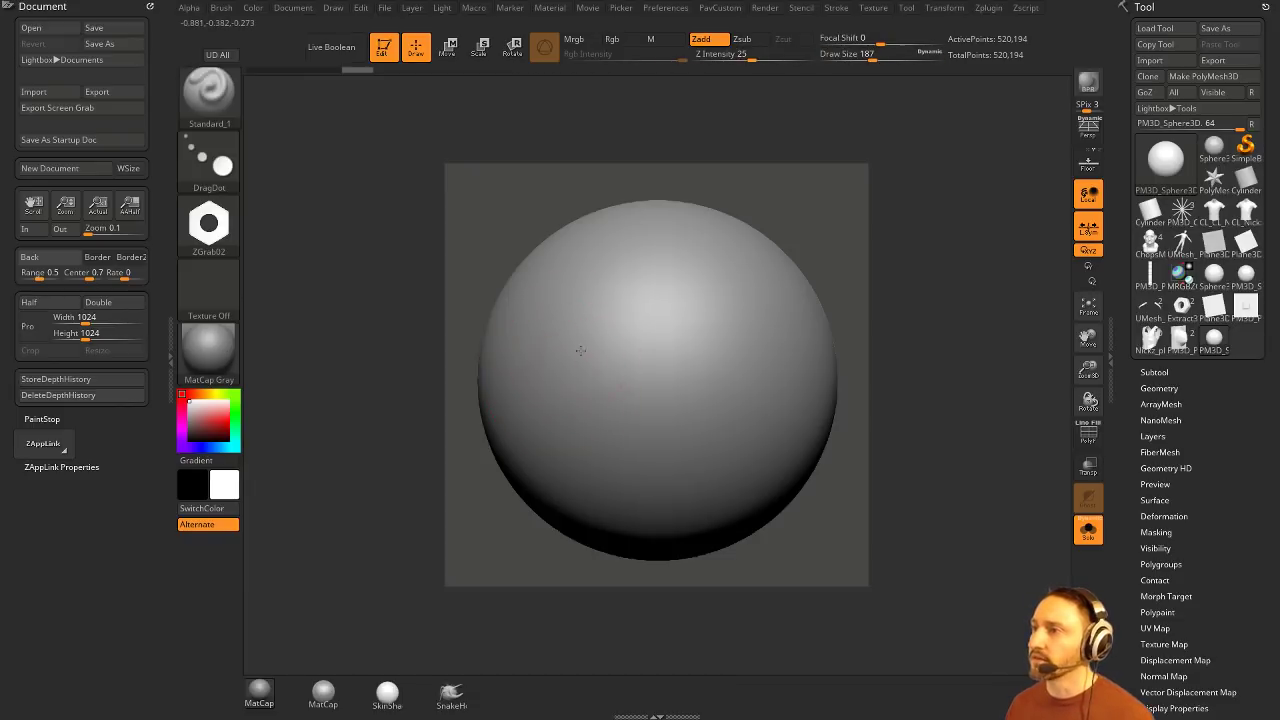
drag(624, 392, 644, 402)
key(ctrl+z)
drag(772, 55, 812, 42)
drag(607, 364, 617, 373)
drag(708, 340, 724, 335)
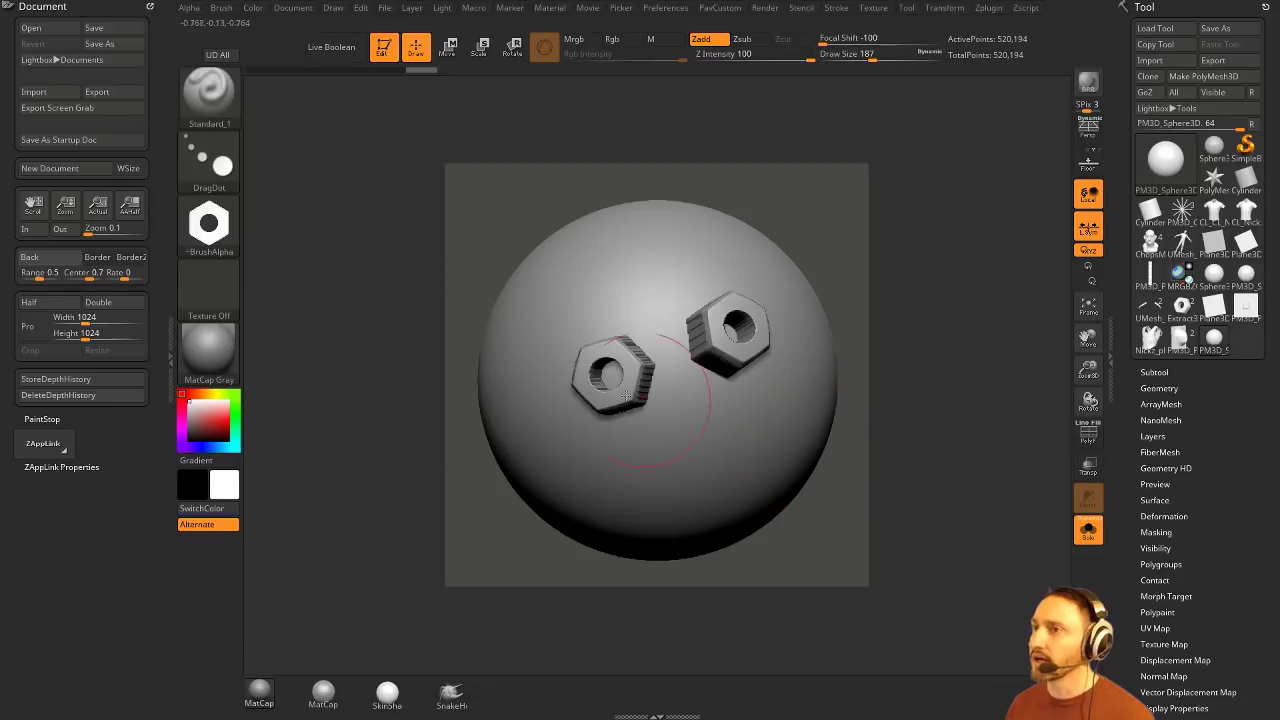
Step: Switch to the ZGrab01 side-view alpha and stamp it three times on the sphere above and beside the nuts
click(209, 224)
click(1058, 235)
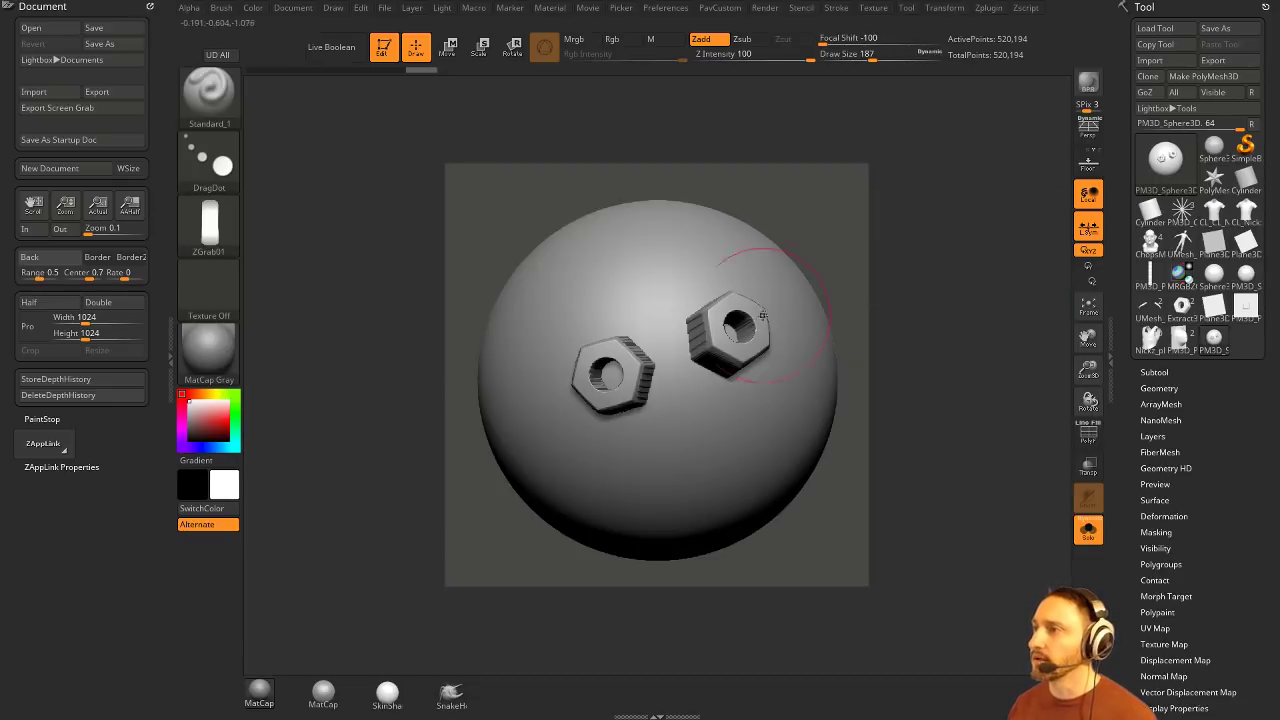
drag(590, 302, 611, 272)
drag(530, 365, 515, 345)
drag(685, 270, 684, 262)
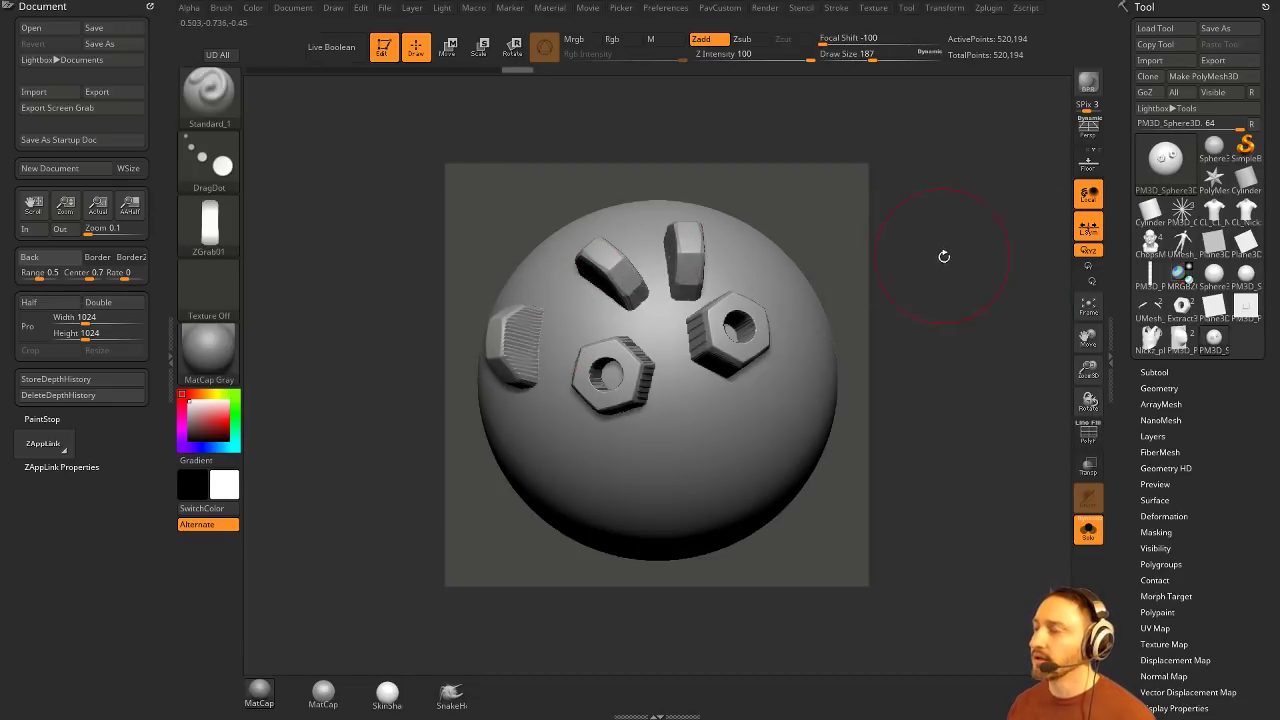
Step: Switch to the DepthGrab04 nut alpha and stamp two face-on nuts on the sphere's lower front
drag(943, 254, 798, 292)
click(216, 228)
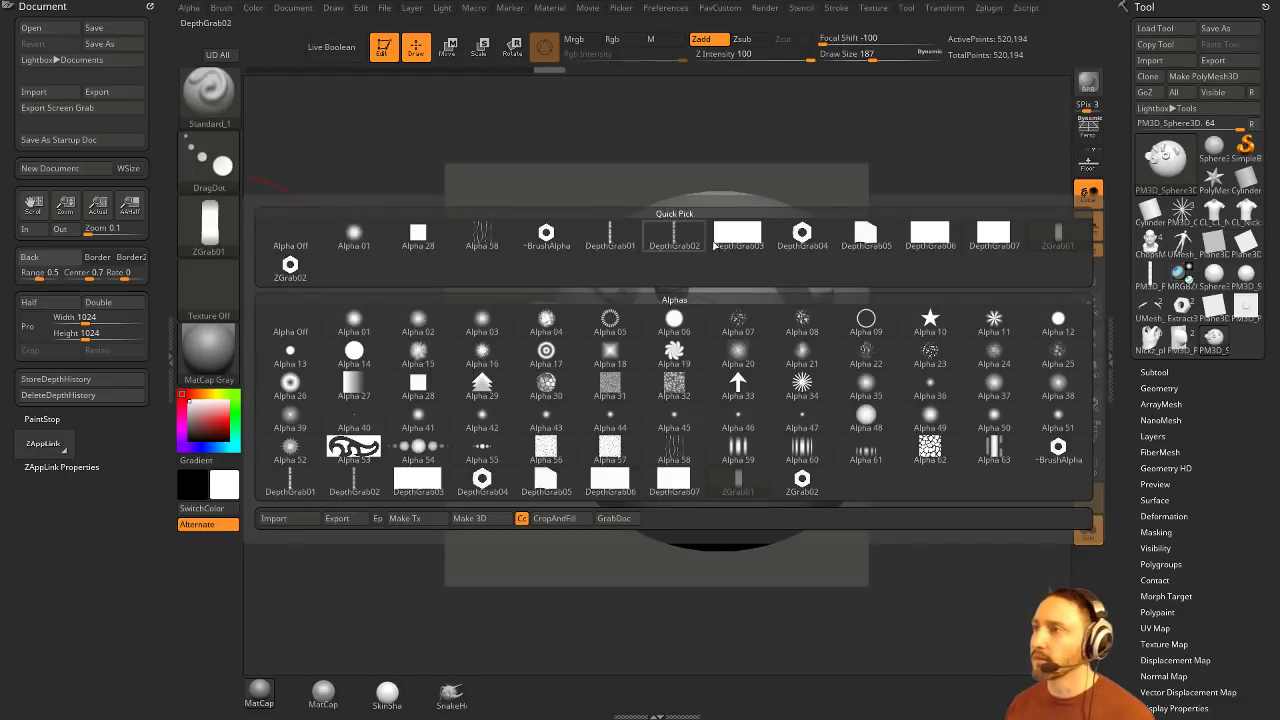
click(803, 237)
mouse_move(703, 455)
mouse_down()
mouse_move(690, 450)
mouse_move(702, 455)
mouse_up()
drag(772, 420, 784, 413)
drag(919, 375, 966, 344)
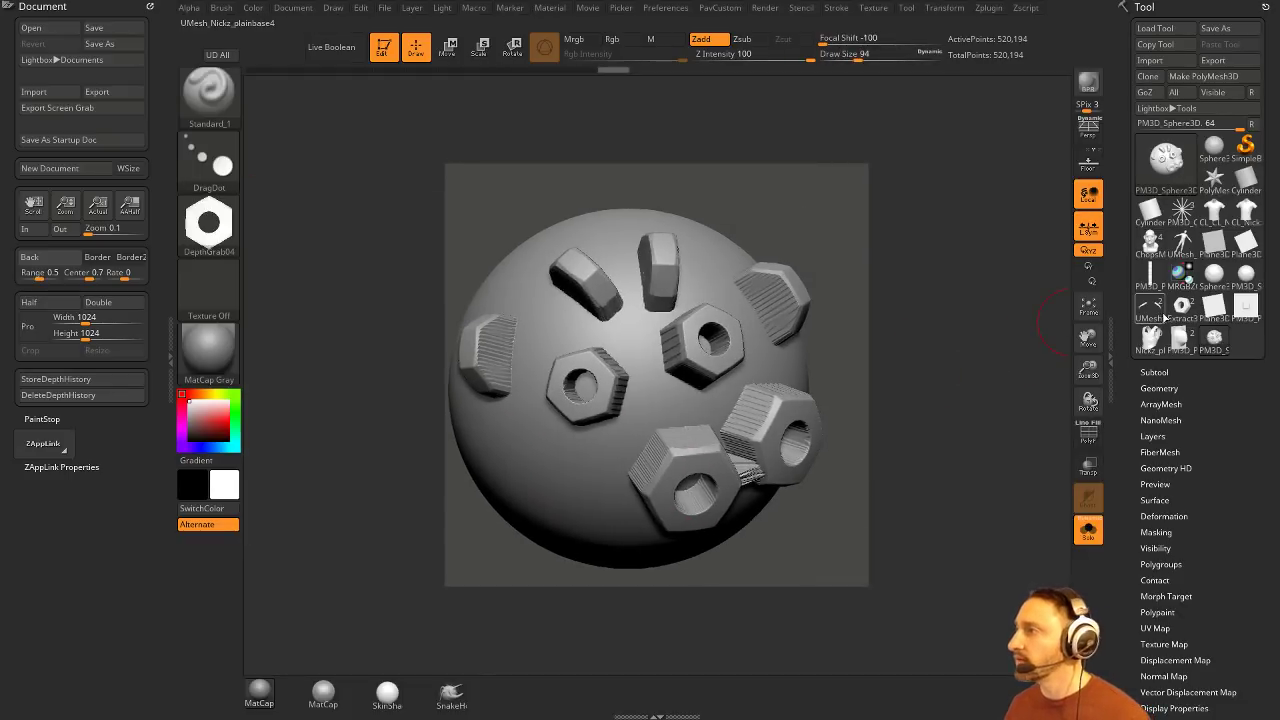
Step: Switch to the Extract3 nut tool and delete its UMesh_Nickz_plainbase4_1 body subtool
click(1181, 308)
mouse_move(943, 300)
shift+mouse_down()
mouse_move(957, 286)
mouse_move(945, 296)
shift+mouse_up()
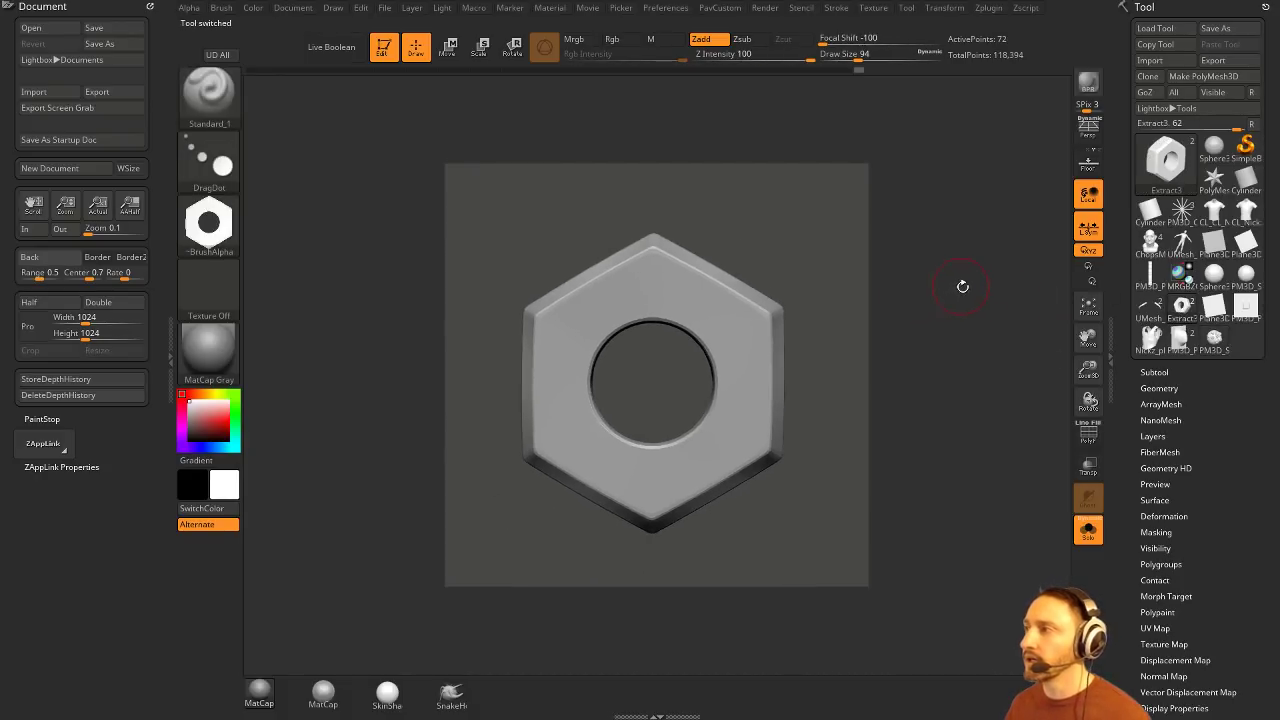
click(1157, 372)
click(1180, 407)
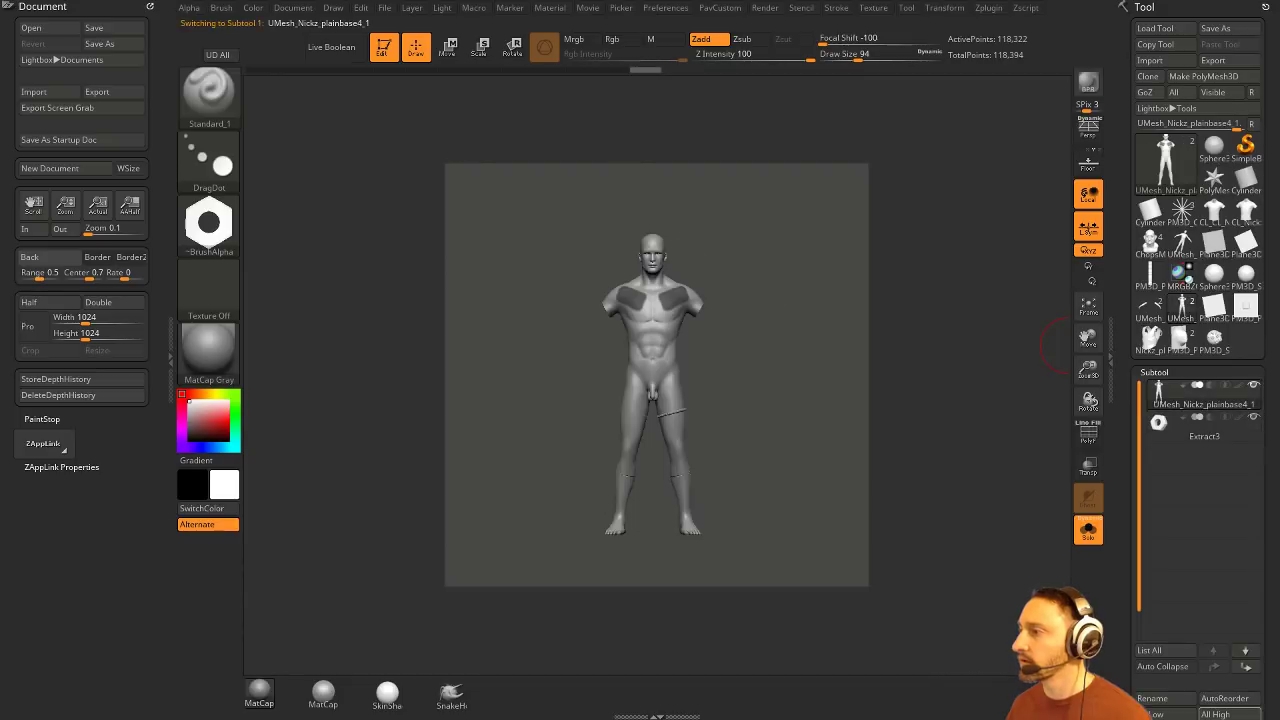
drag(1117, 620, 1118, 405)
click(1165, 571)
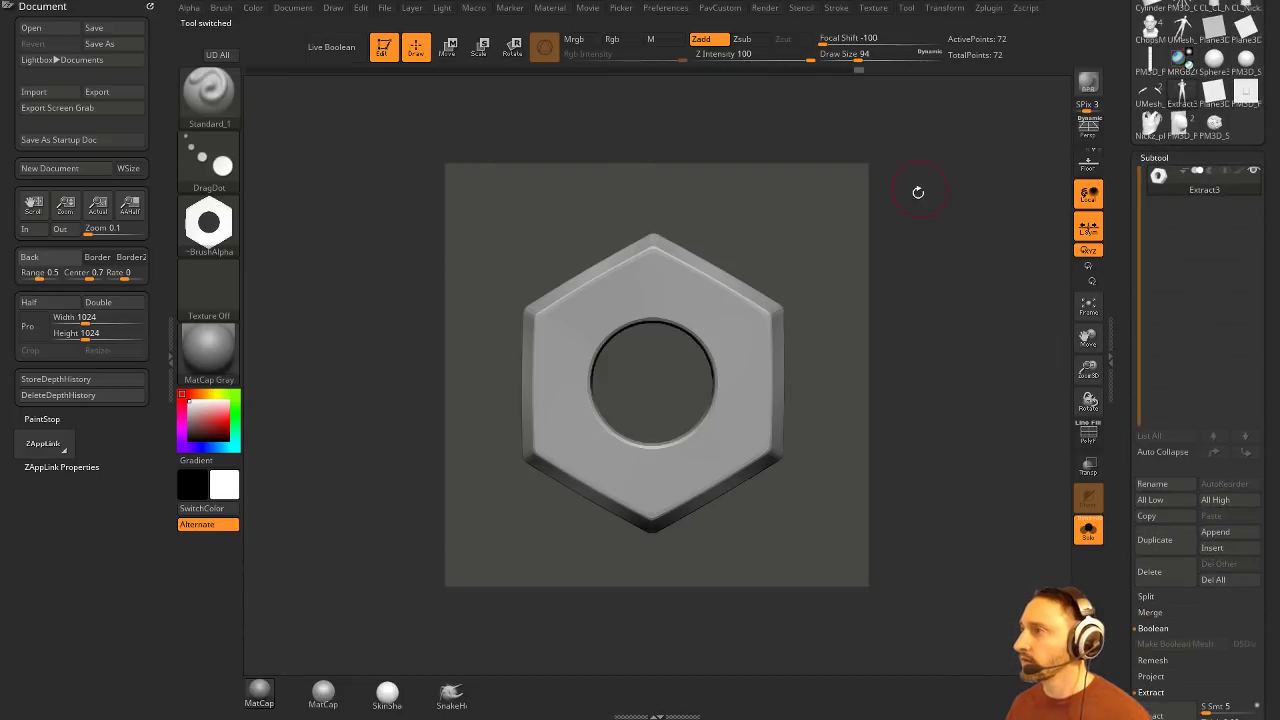
Step: Duplicate the nut subtool, turn the copy side-on and duplicate it again
click(1167, 538)
key(w)
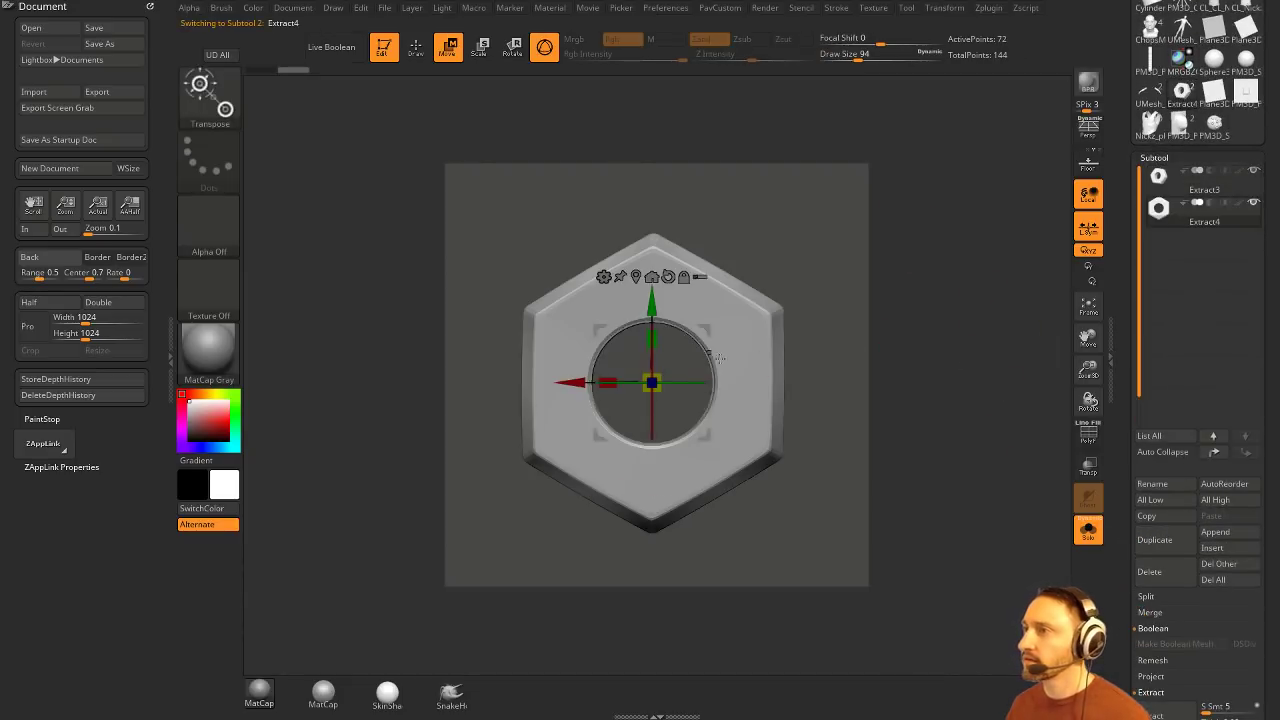
drag(651, 381, 984, 365)
click(1161, 545)
key(b)
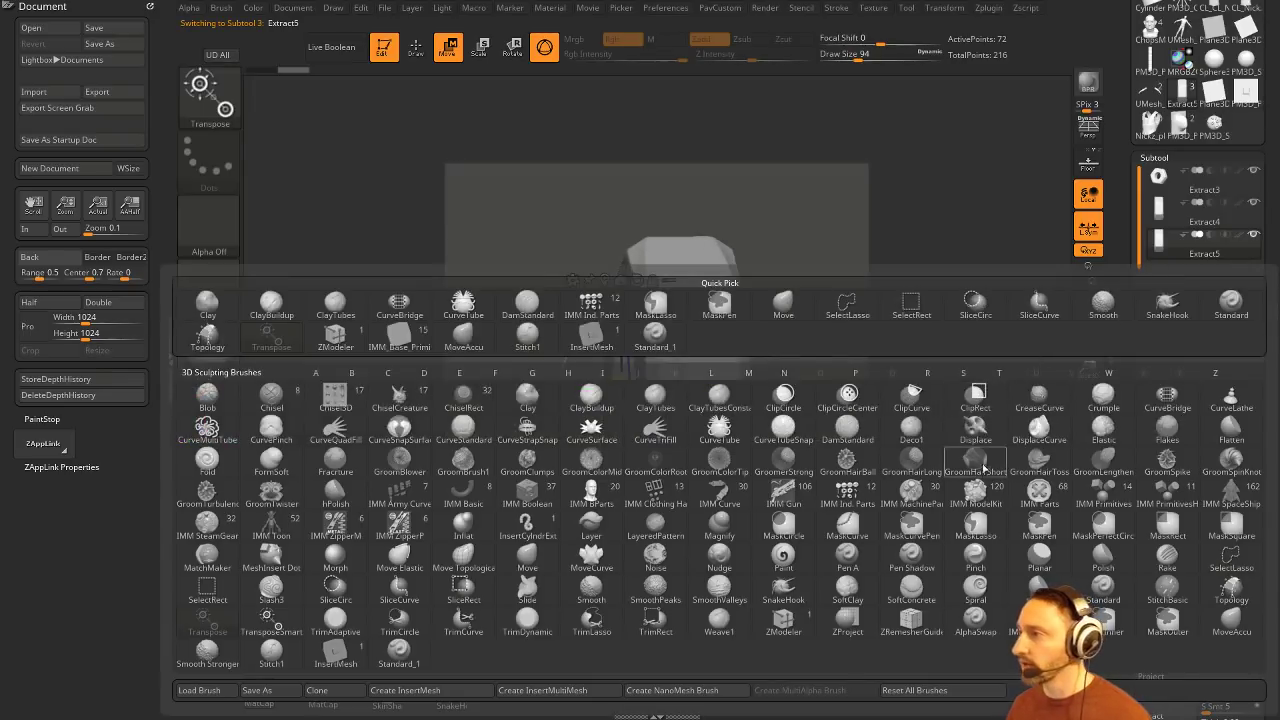
key(Escape)
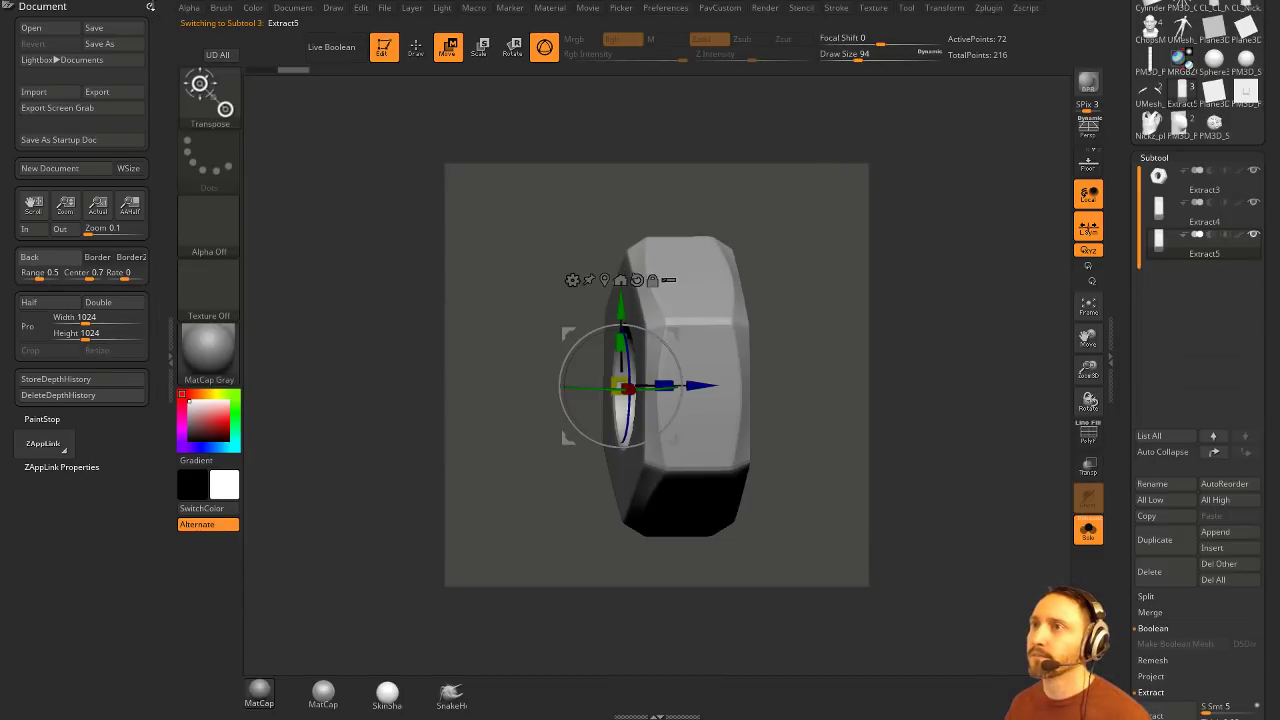
Step: Dock the Zplugin palette in place of Document and select the IMM Ind. Parts brush
click(150, 7)
click(221, 7)
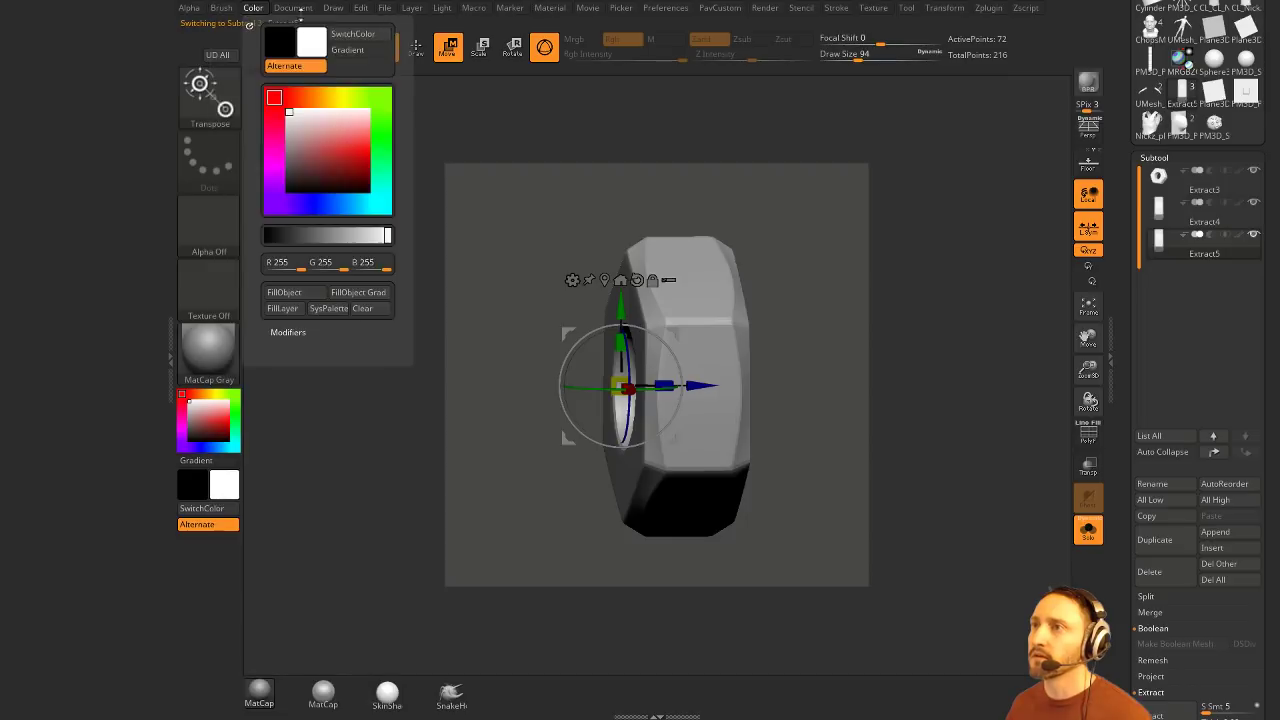
click(988, 9)
drag(981, 27, 88, 151)
drag(795, 218, 834, 217)
key(b)
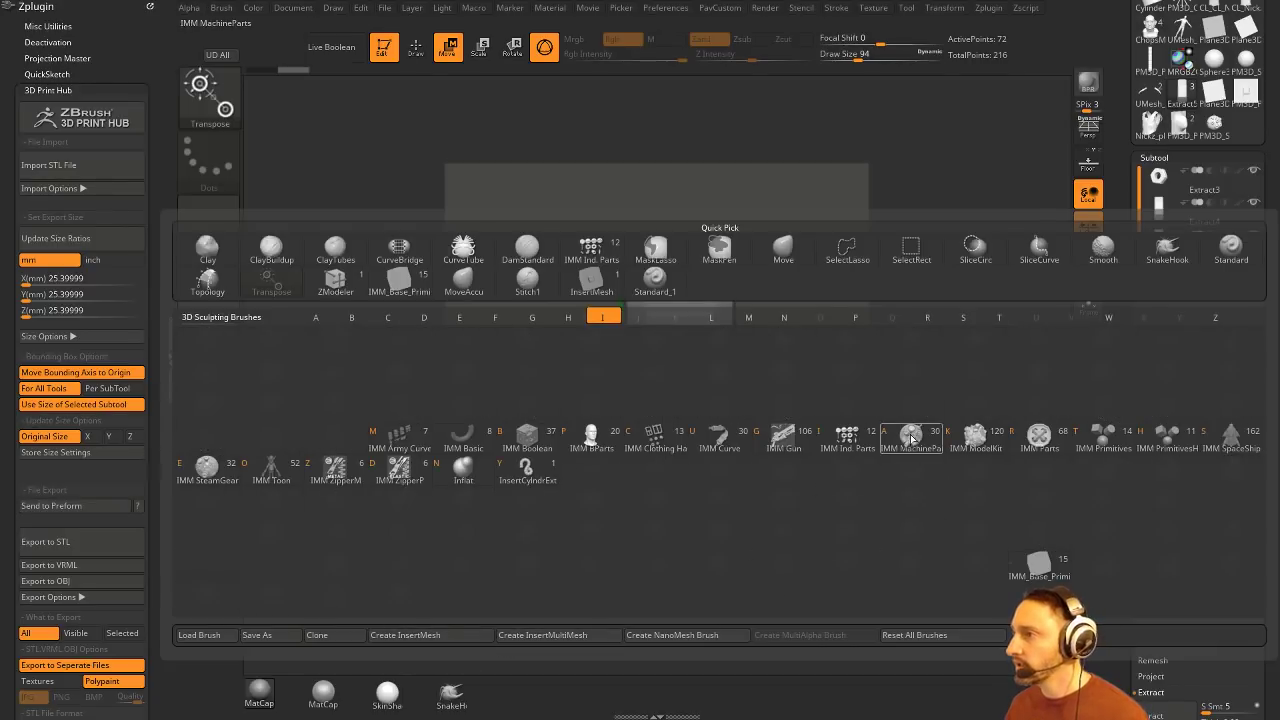
click(848, 438)
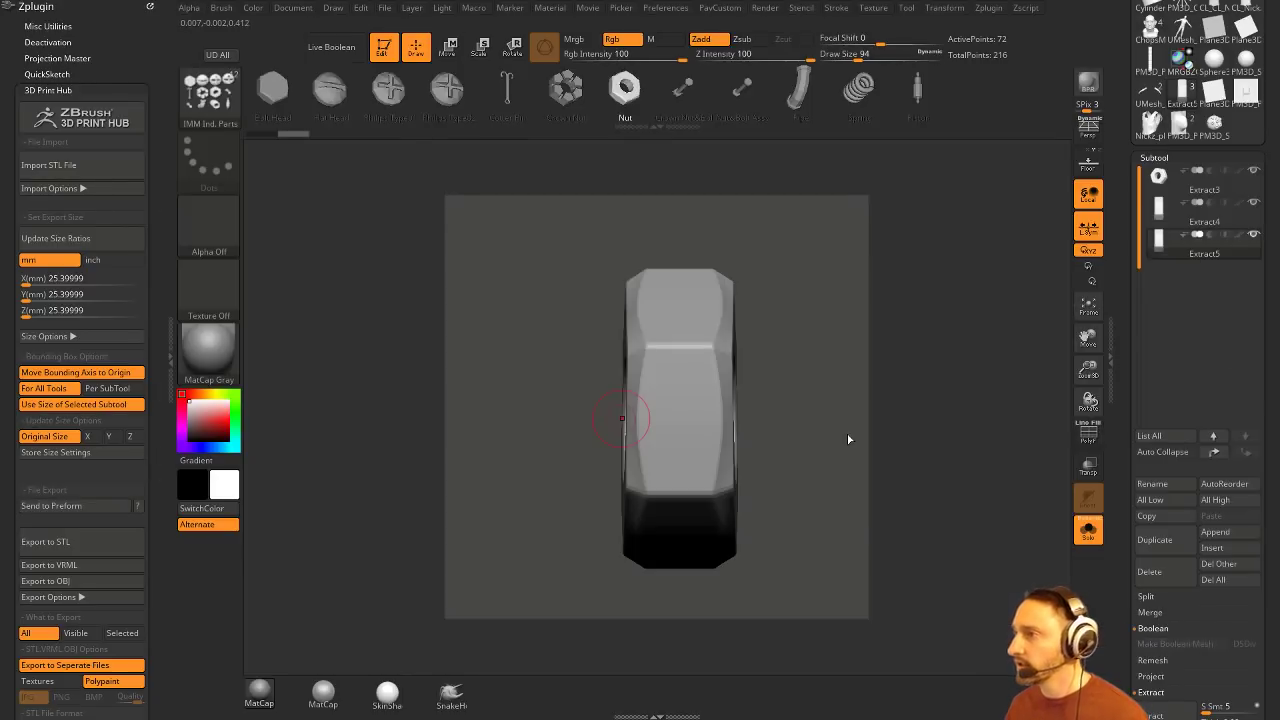
Step: Extract all the meshes of the IMM Ind. Parts brush to subtools with IMM Extractor
click(78, 92)
click(70, 233)
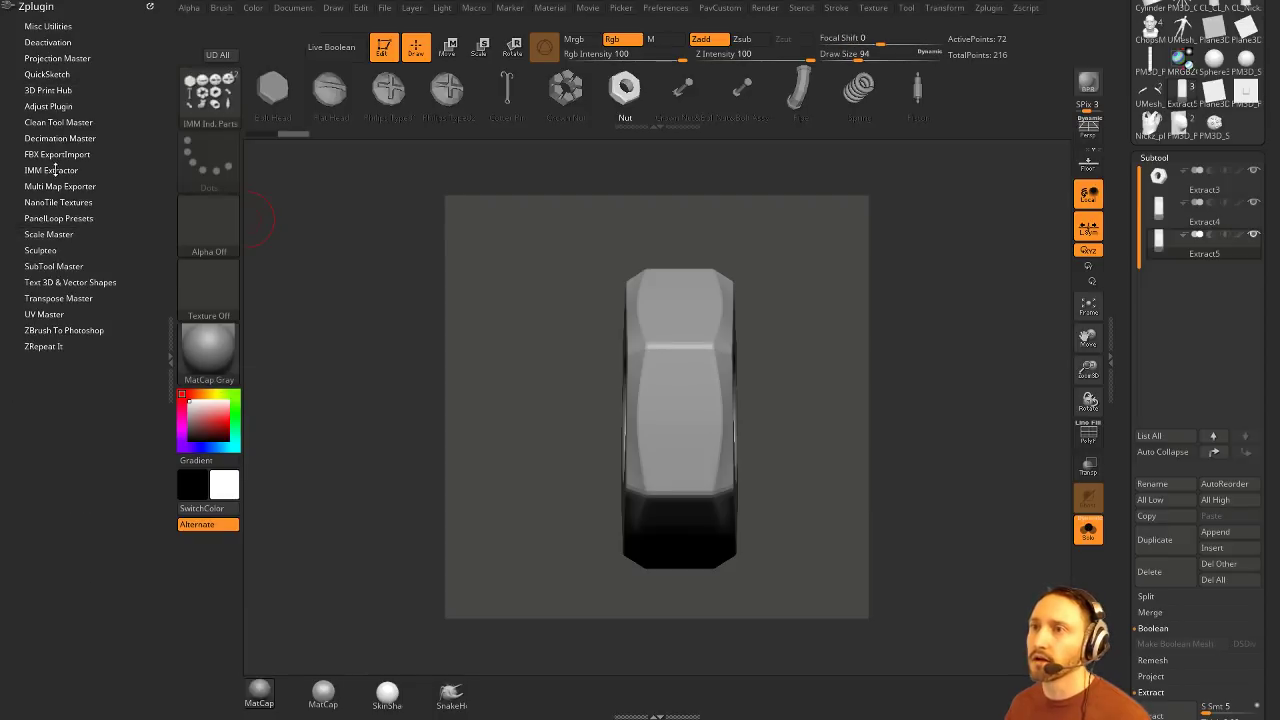
click(57, 170)
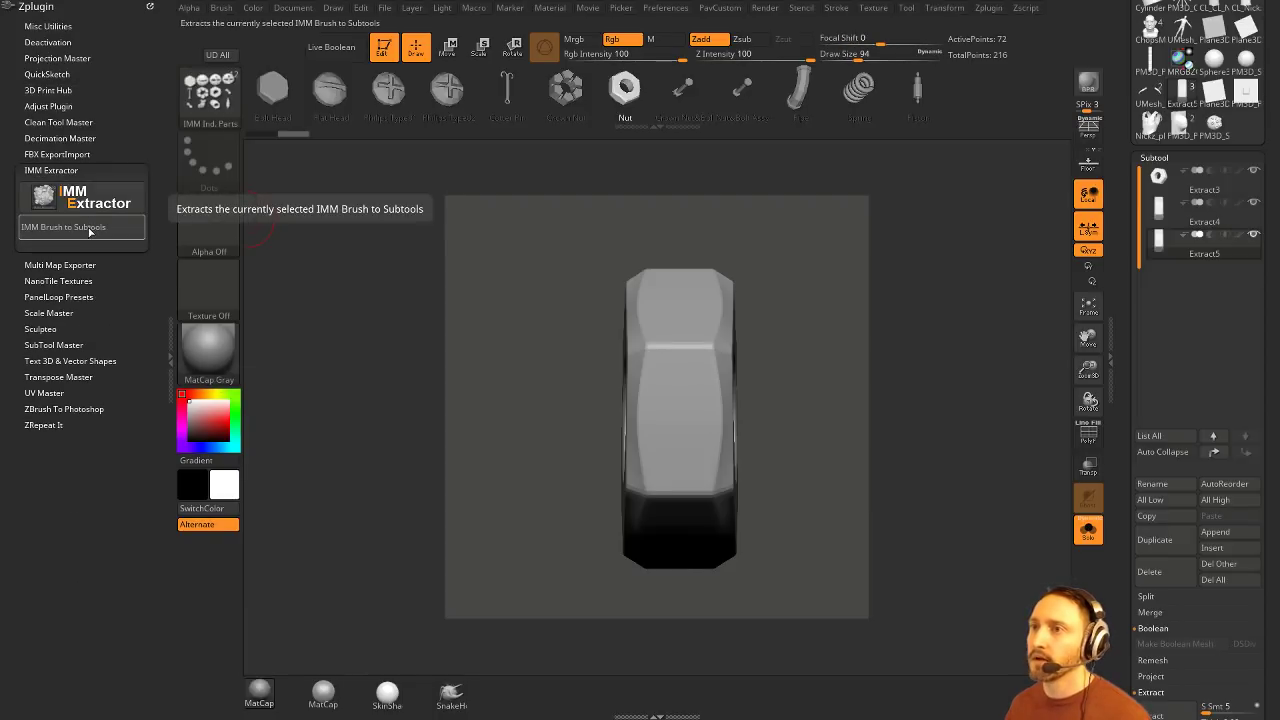
click(92, 229)
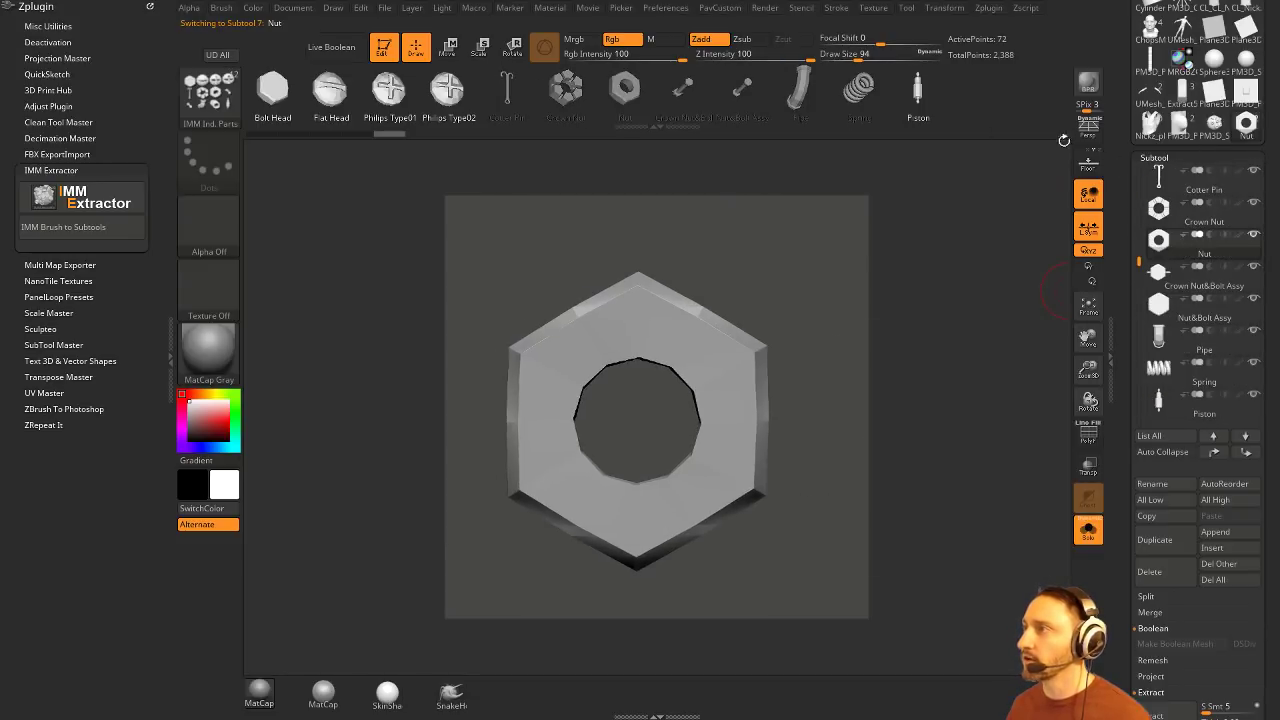
drag(1143, 267, 1143, 264)
drag(938, 306, 957, 292)
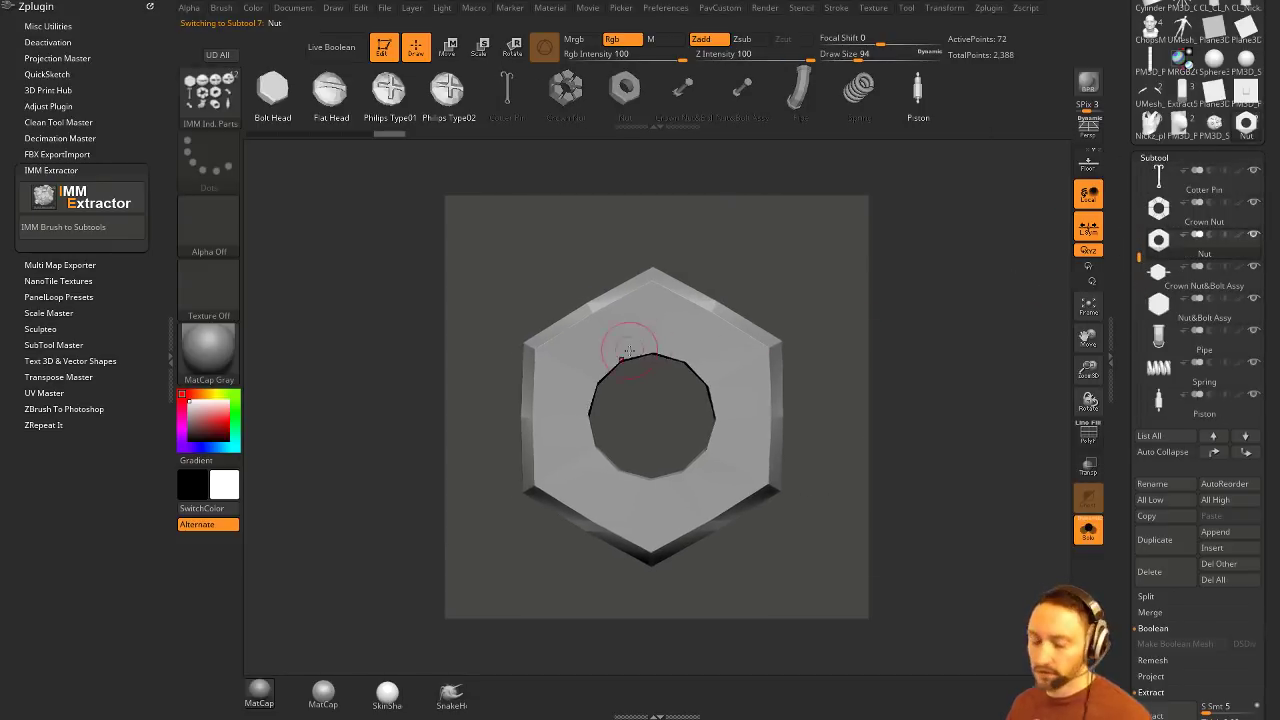
Step: Select the Chisel3D brush and create a MultiAlpha brush from all the extracted industrial-part subtools
key(b)
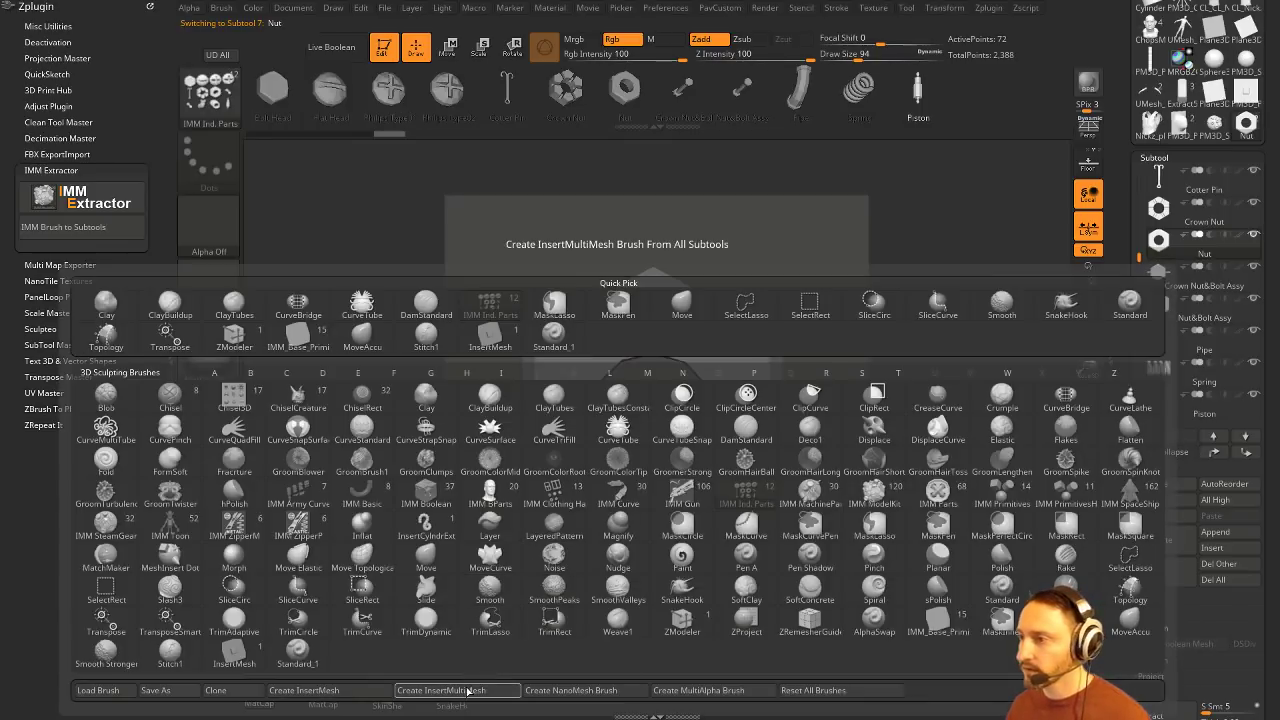
key(Escape)
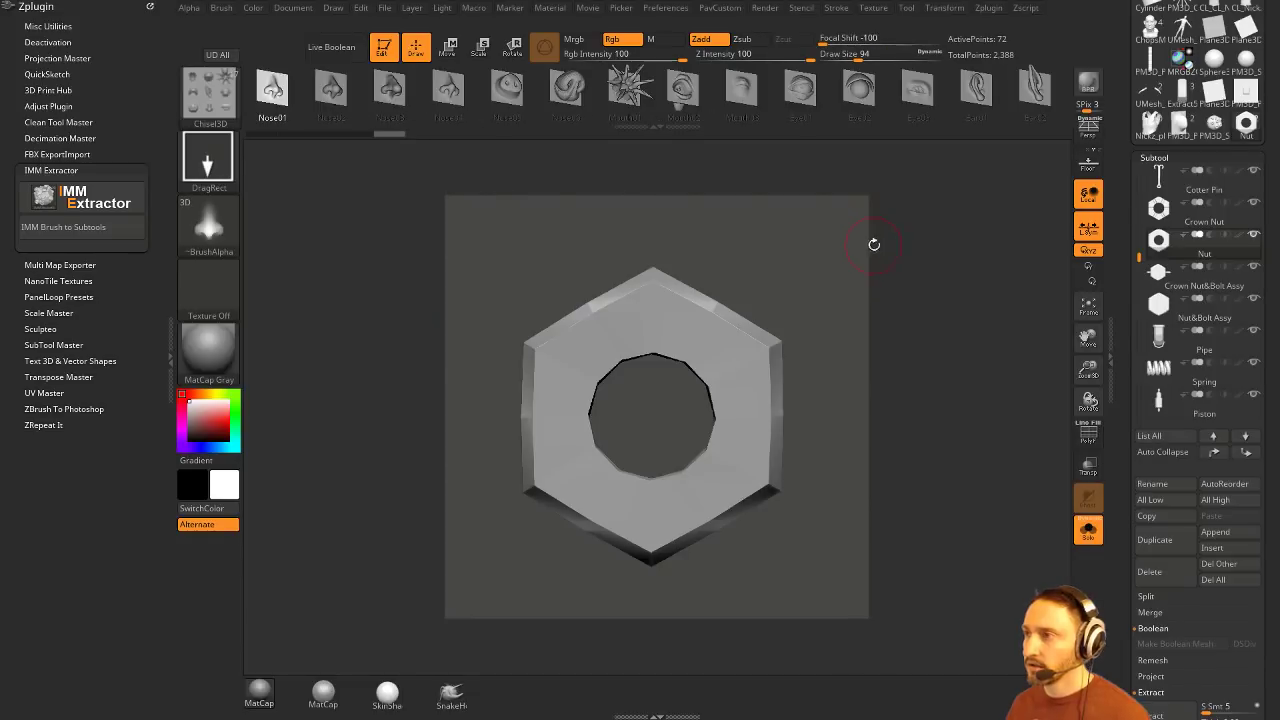
key(b)
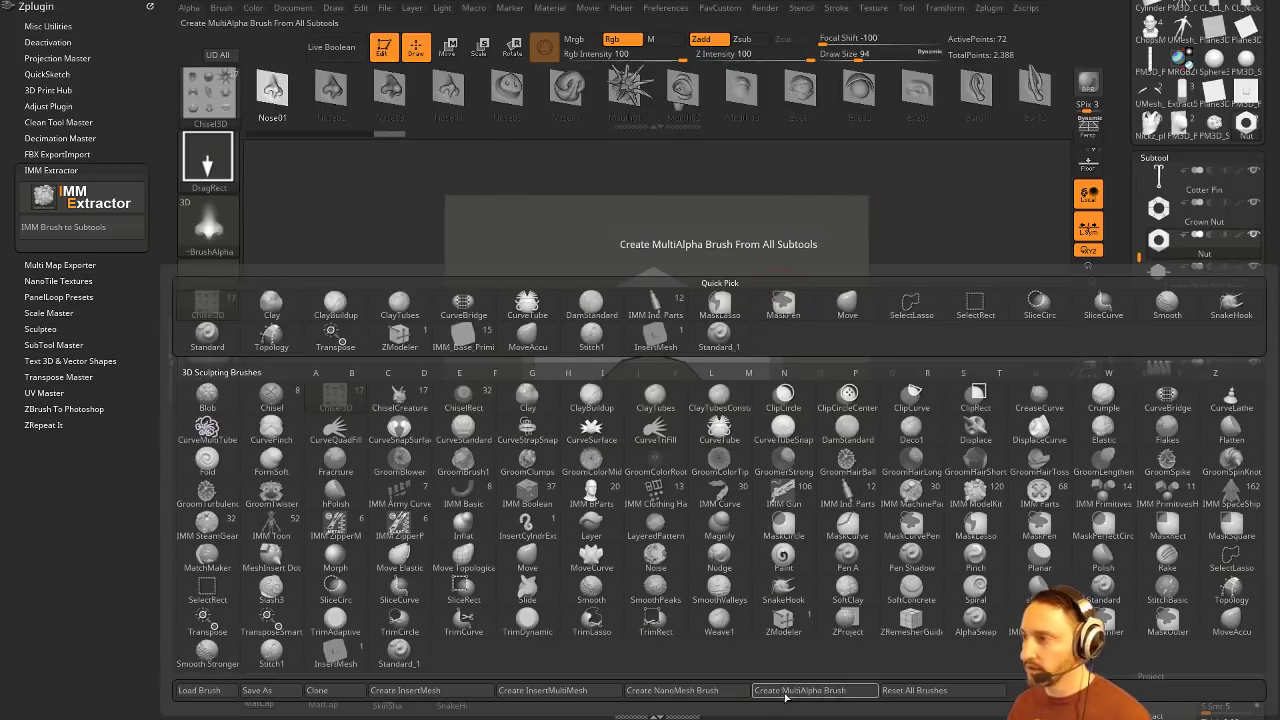
click(788, 694)
alt+drag(314, 239, 324, 243)
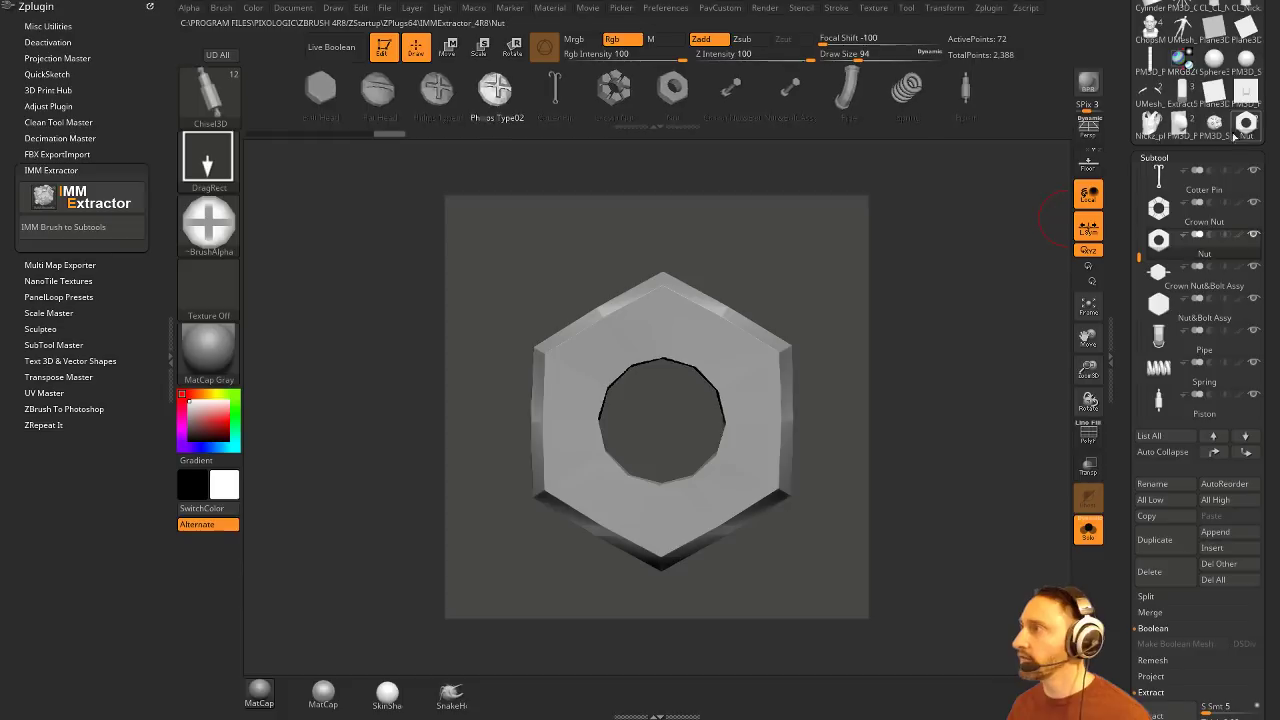
Step: Switch to the PM3D_Sphere3D_1 tool, try a Philips Type02 stamp at Z Intensity 100 and undo it
click(1247, 65)
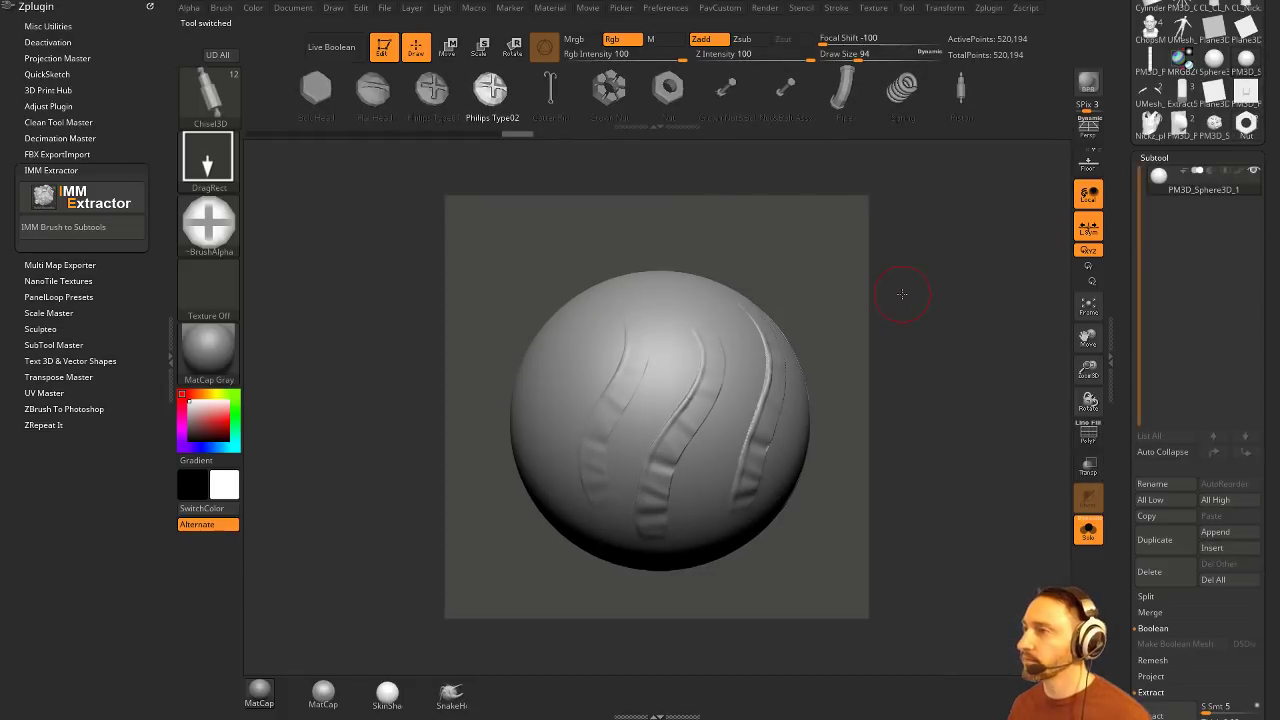
drag(781, 296, 860, 262)
drag(543, 288, 582, 314)
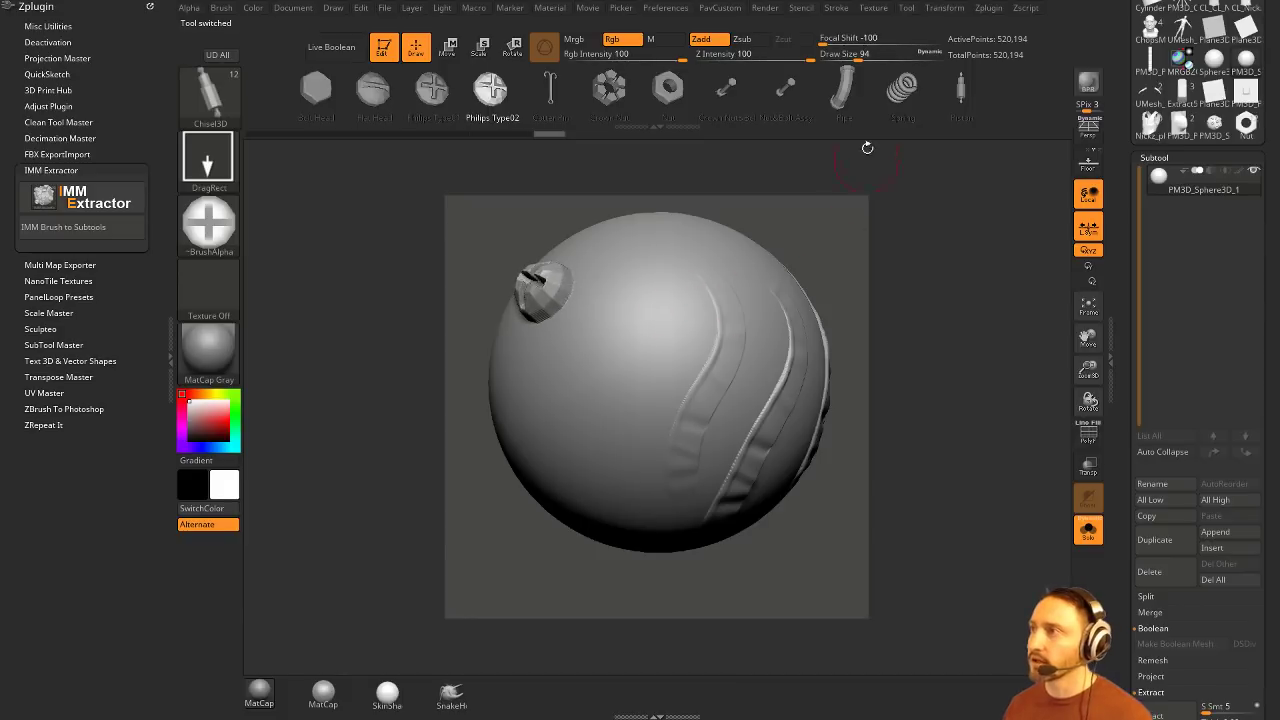
key(ctrl+z)
Step: Set Z Intensity to 68 and stamp a Philips Type02 screw, a Nut and a Spring on the sphere's smooth side
click(790, 56)
drag(837, 231, 850, 235)
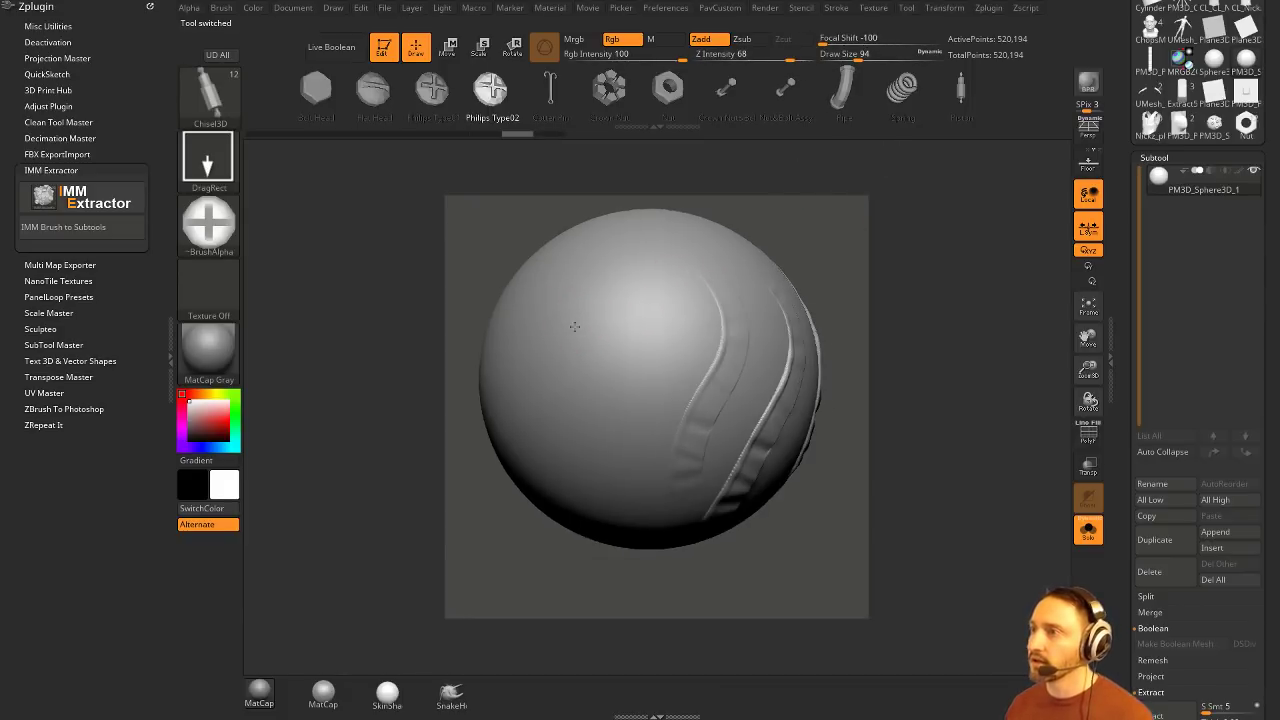
drag(574, 326, 657, 347)
click(665, 88)
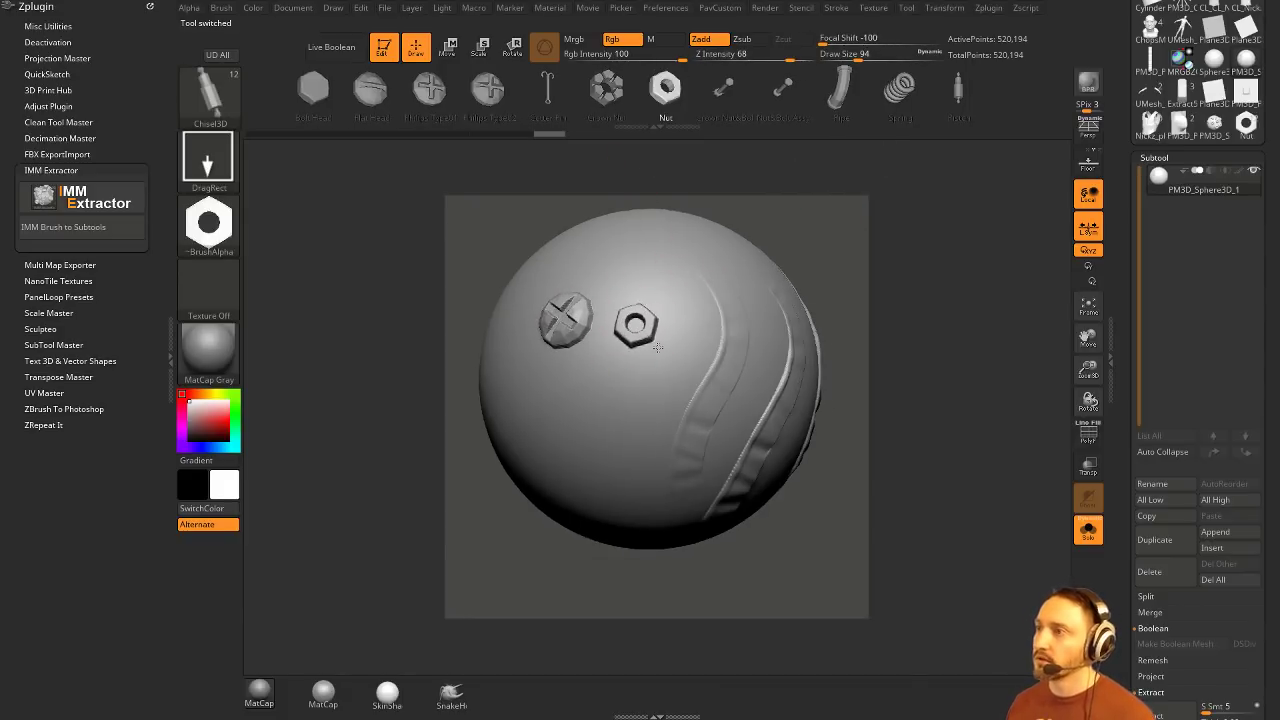
click(898, 88)
drag(573, 390, 643, 378)
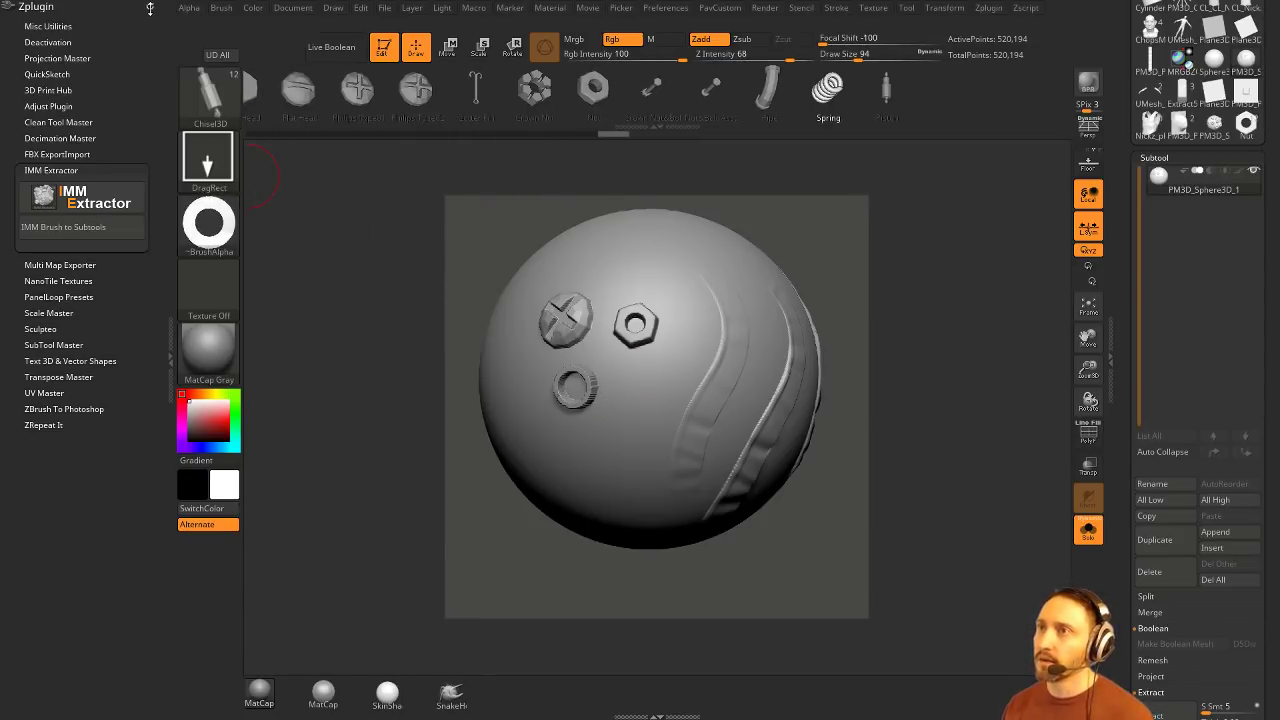
Step: Replace the docked Zplugin palette with the Brush and Stroke palettes
click(149, 8)
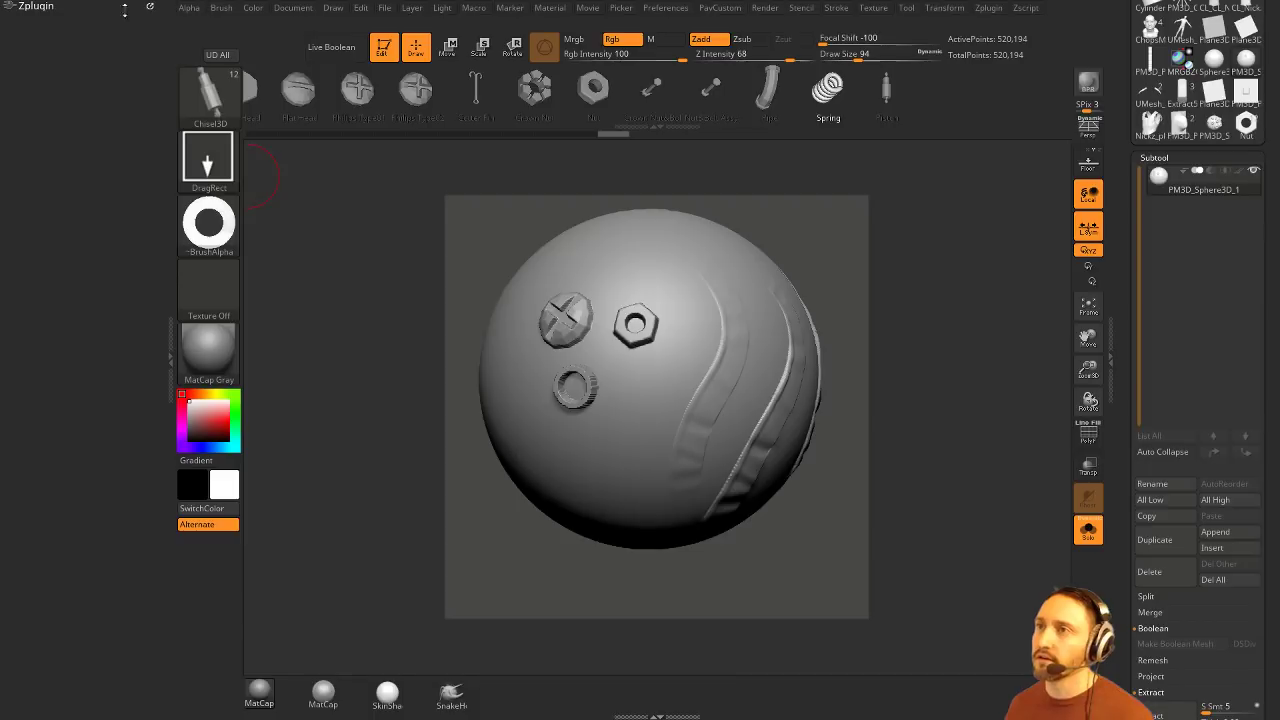
click(222, 8)
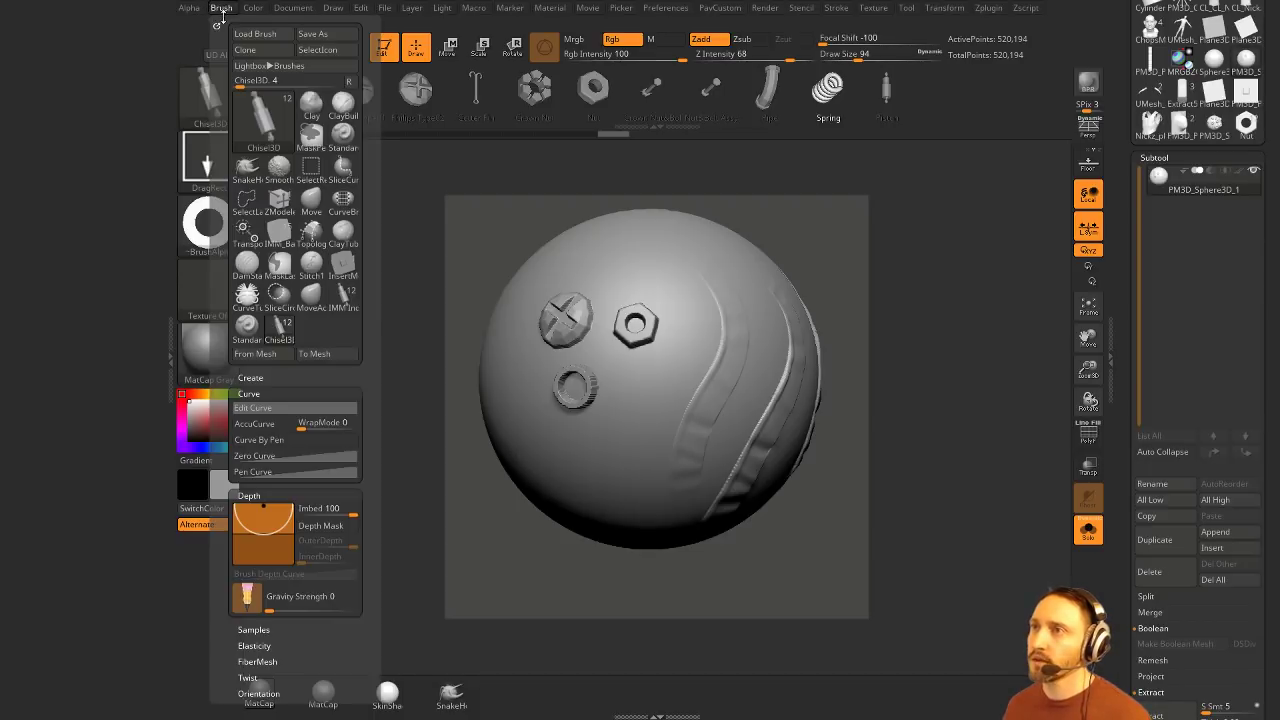
click(218, 13)
click(832, 8)
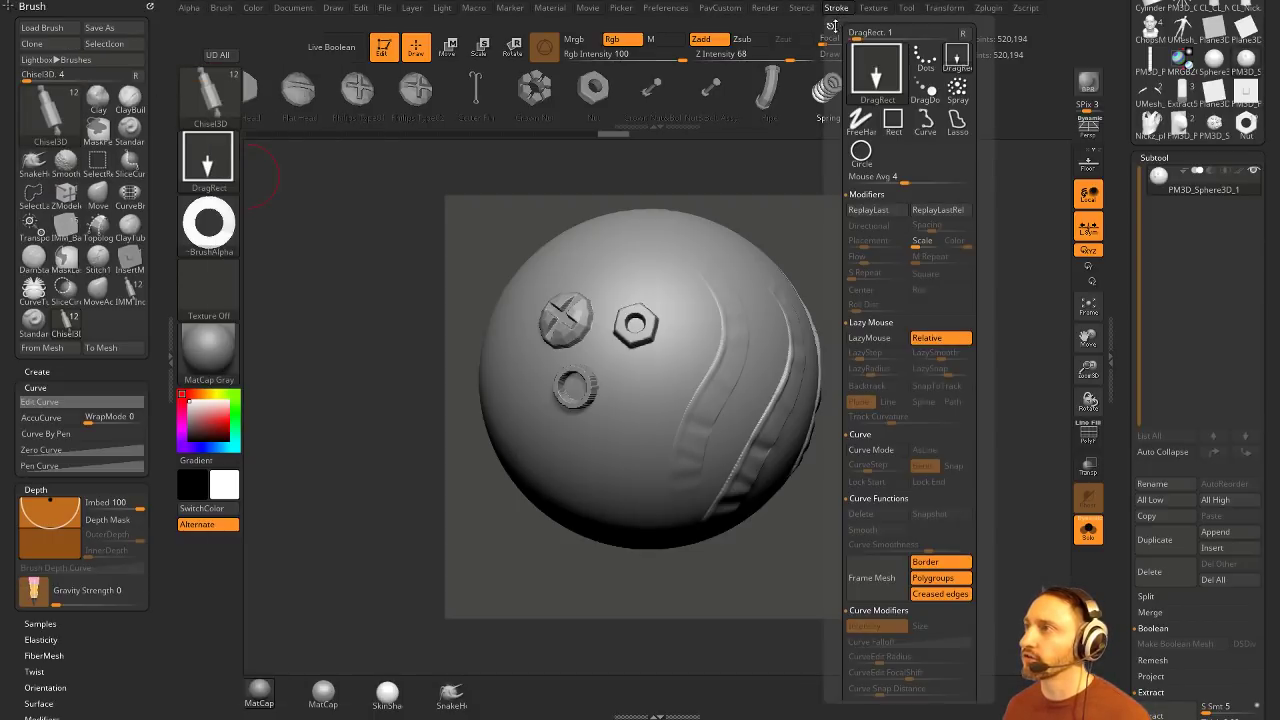
mouse_move(611, 73)
mouse_down()
mouse_move(34, 120)
mouse_move(50, 140)
mouse_up()
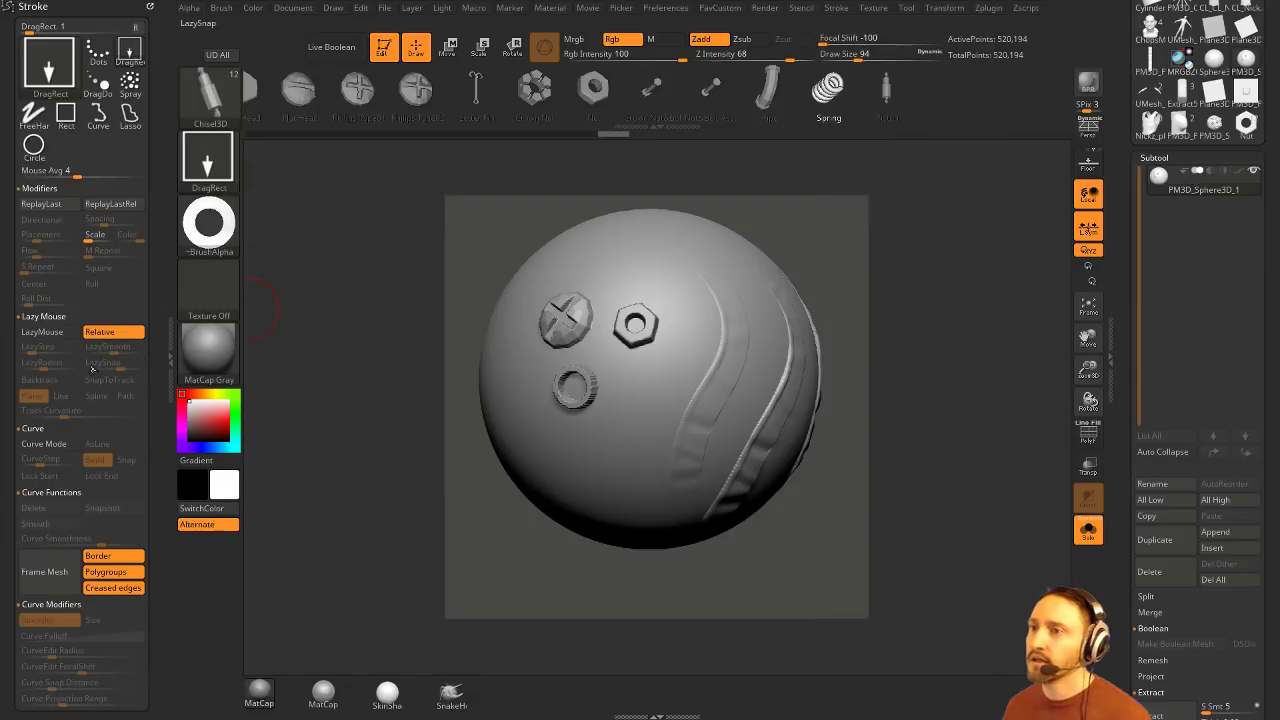
Step: Collapse the Brush palette's Curve, Depth and Auto Masking sections and expand Modifiers to examine the MultiMesh settings
scroll(92, 369, down, 10)
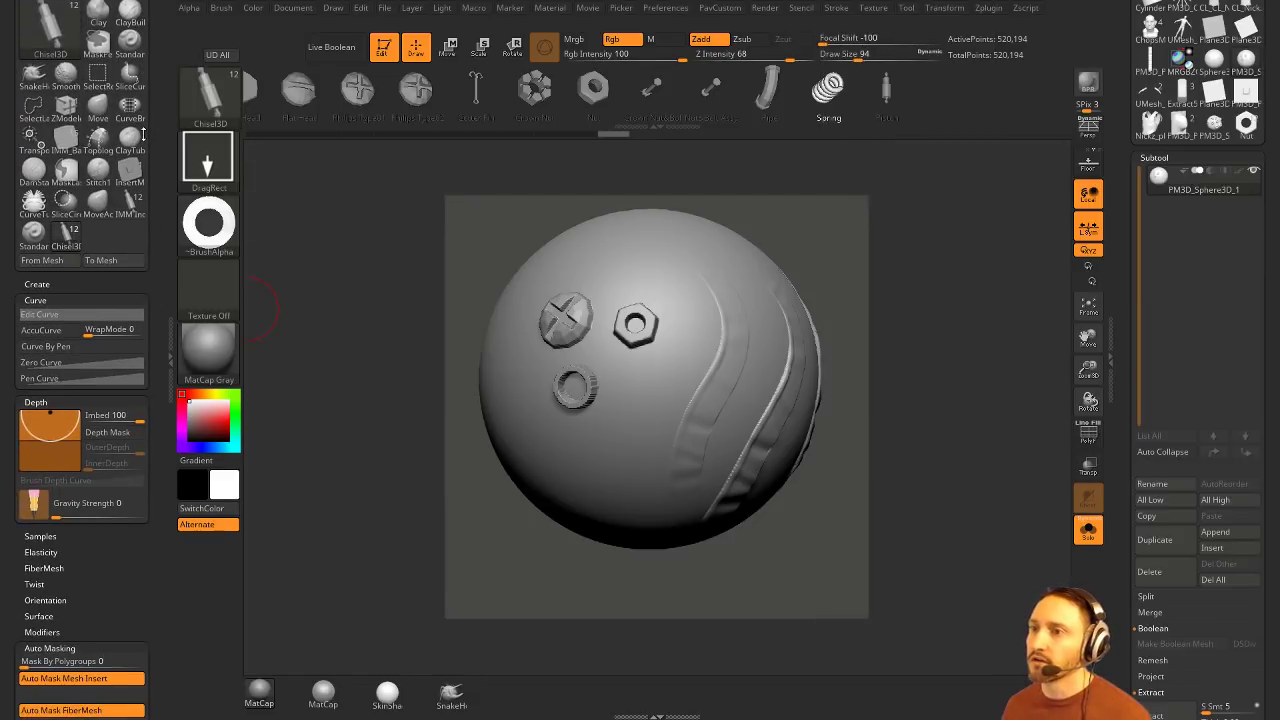
shift+click(86, 299)
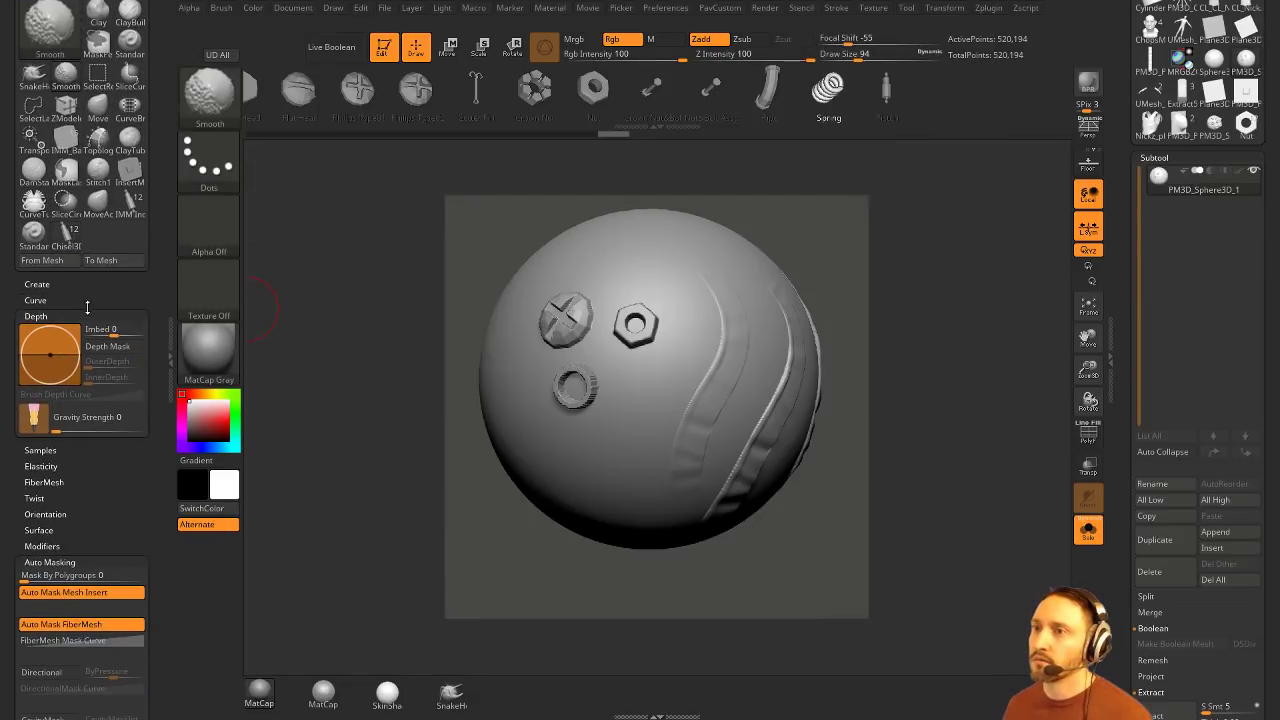
shift+click(85, 316)
drag(86, 298, 86, 334)
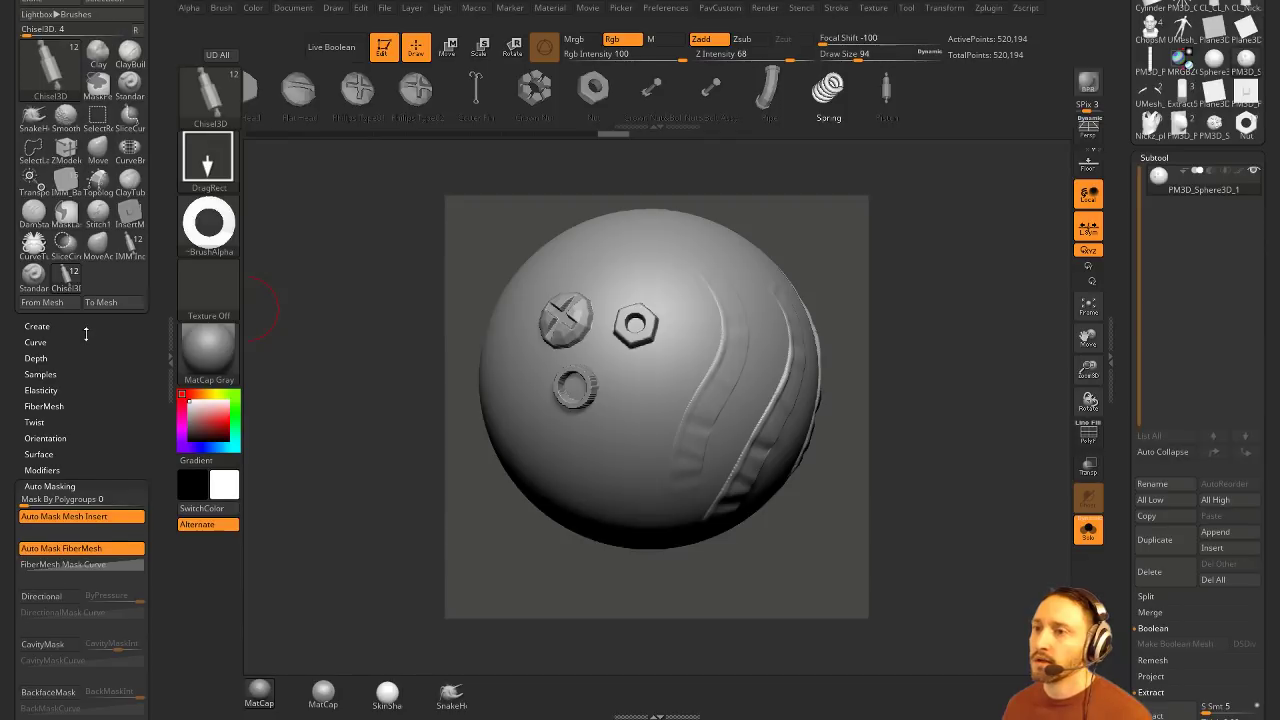
shift+click(50, 478)
scroll(110, 462, up, 5)
scroll(45, 330, down, 3)
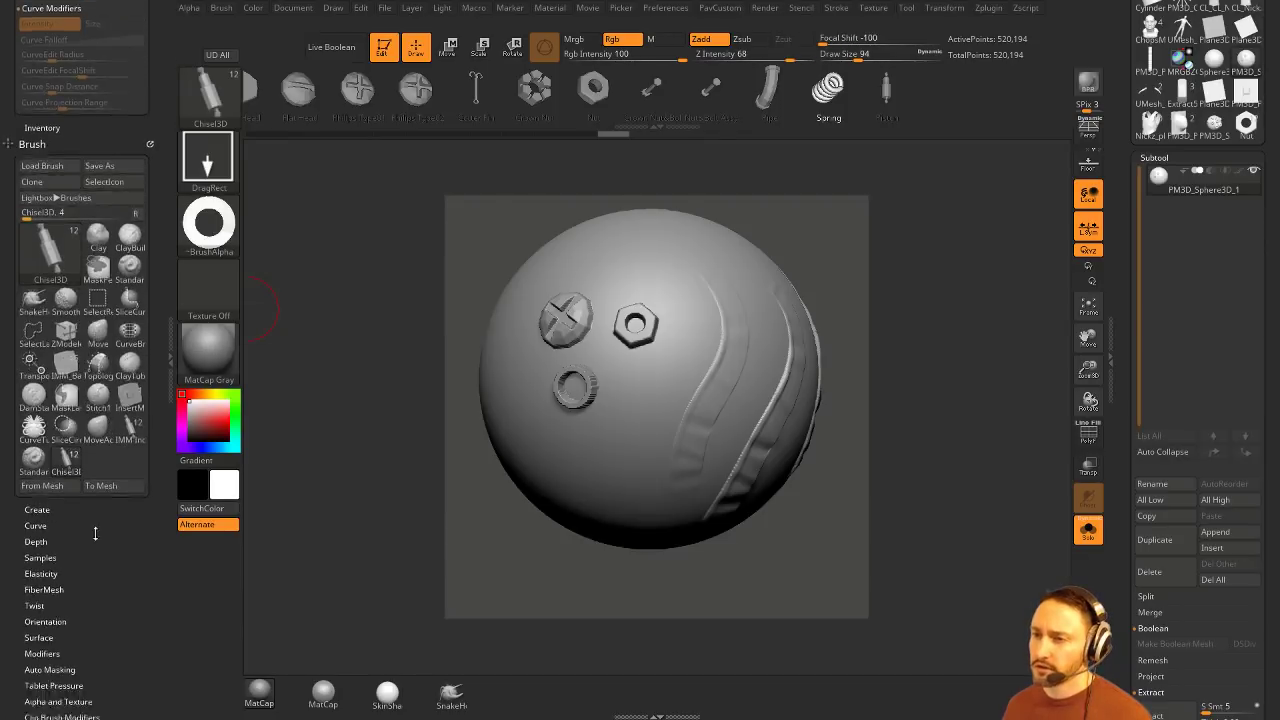
key(shift)
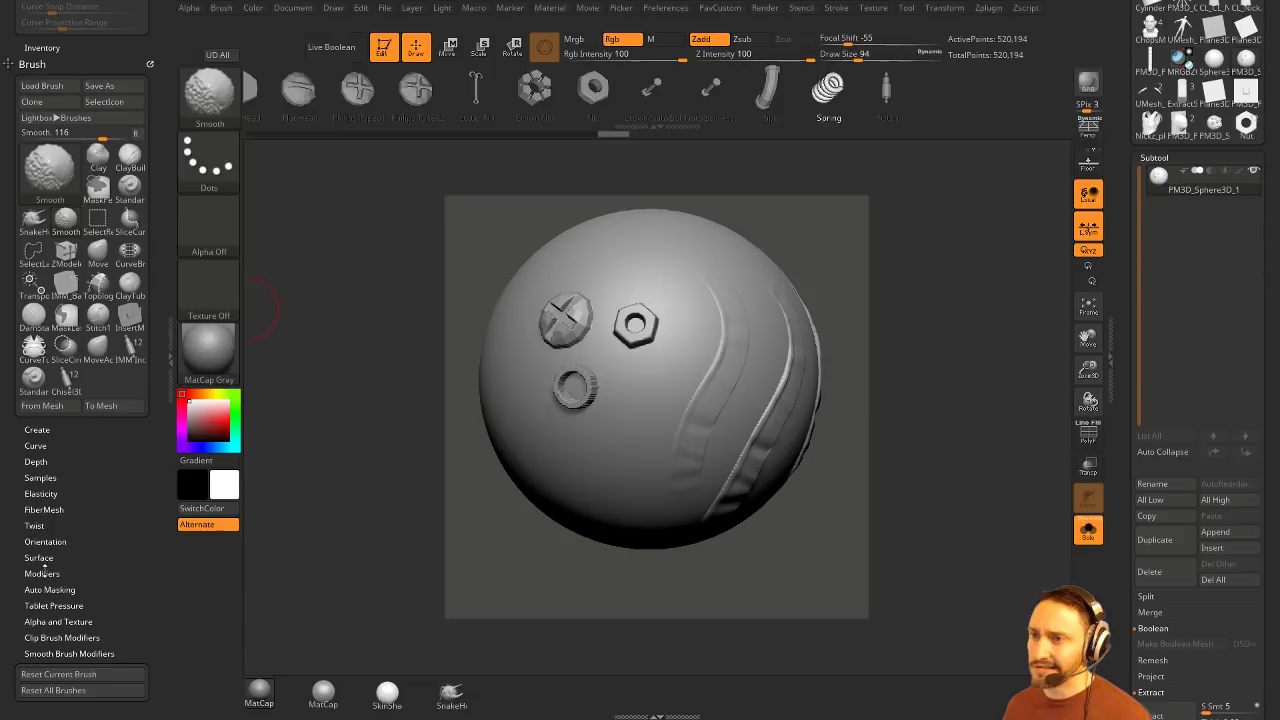
click(46, 576)
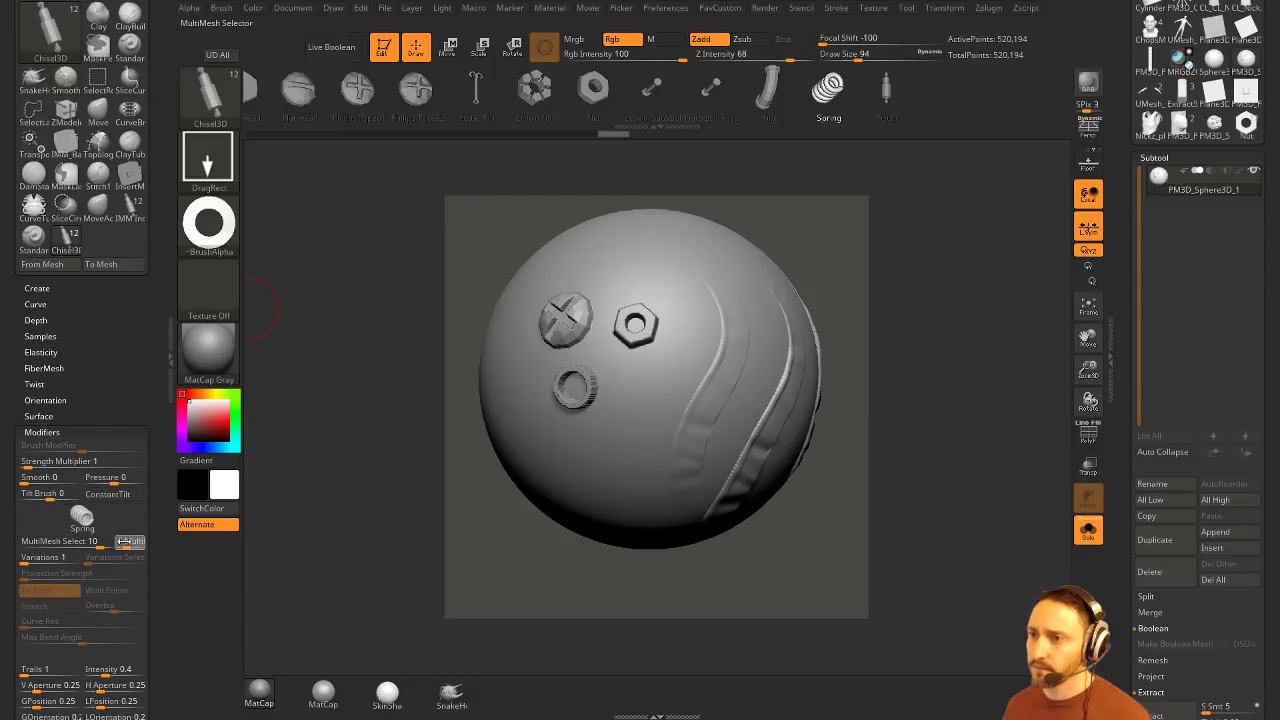
mouse_move(802, 172)
mouse_down()
mouse_move(803, 257)
mouse_move(766, 262)
mouse_up()
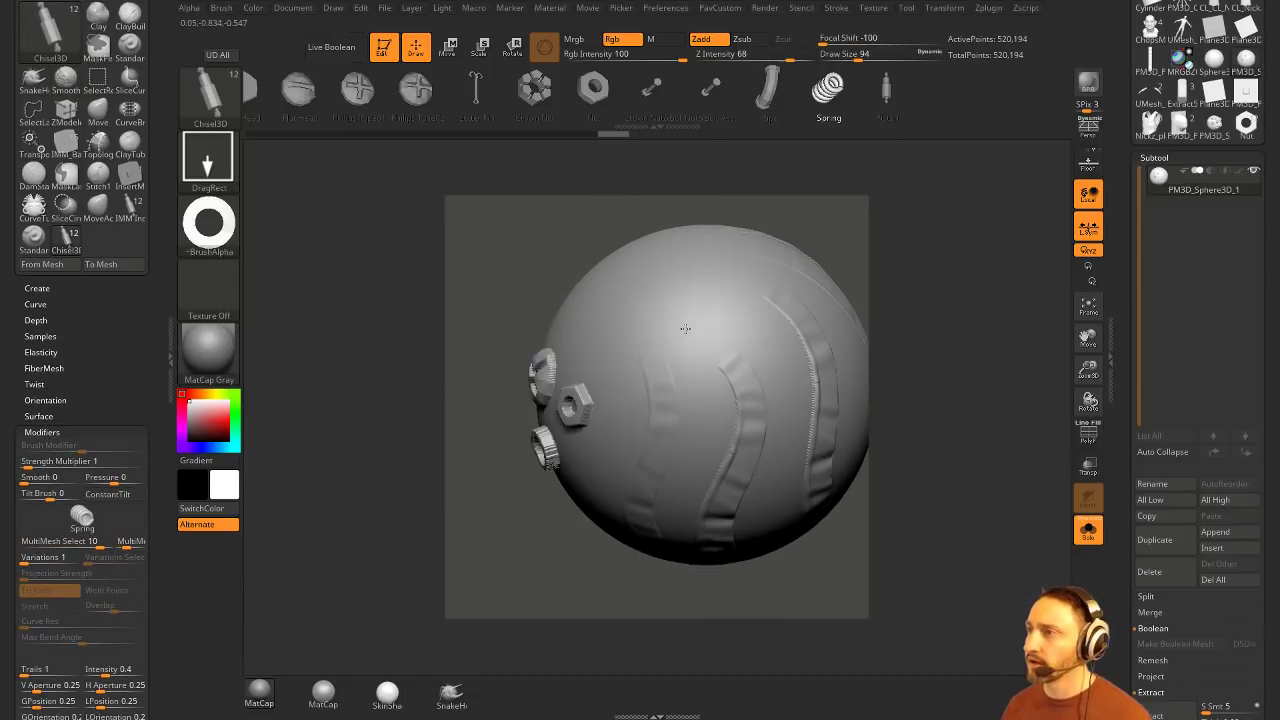
Step: Stamp more hardware details on the sphere around the existing ones, including a large Philips Type02 screw, a Cotter Pin and a Crown Nut
drag(654, 314, 678, 311)
mouse_move(707, 299)
mouse_down()
mouse_move(741, 306)
mouse_move(776, 262)
mouse_up()
drag(802, 205, 880, 215)
drag(686, 269, 674, 256)
drag(606, 287, 606, 322)
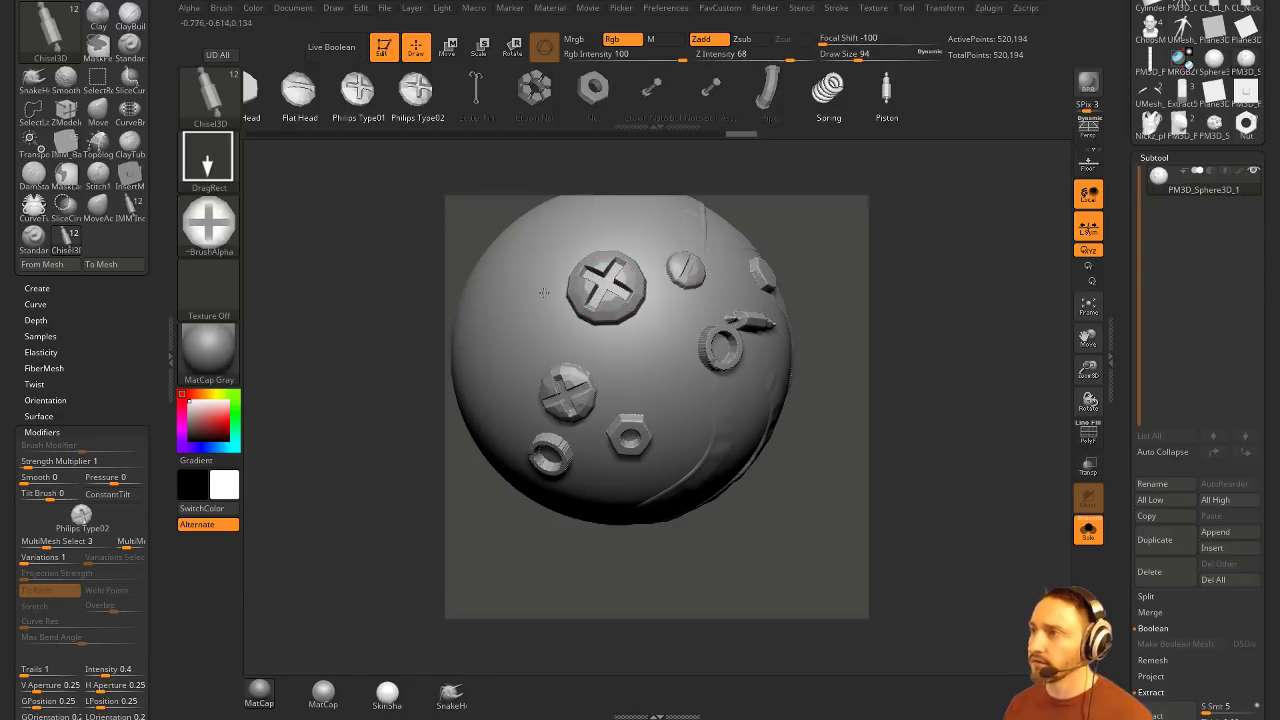
drag(541, 288, 556, 312)
drag(662, 370, 718, 447)
drag(900, 396, 882, 319)
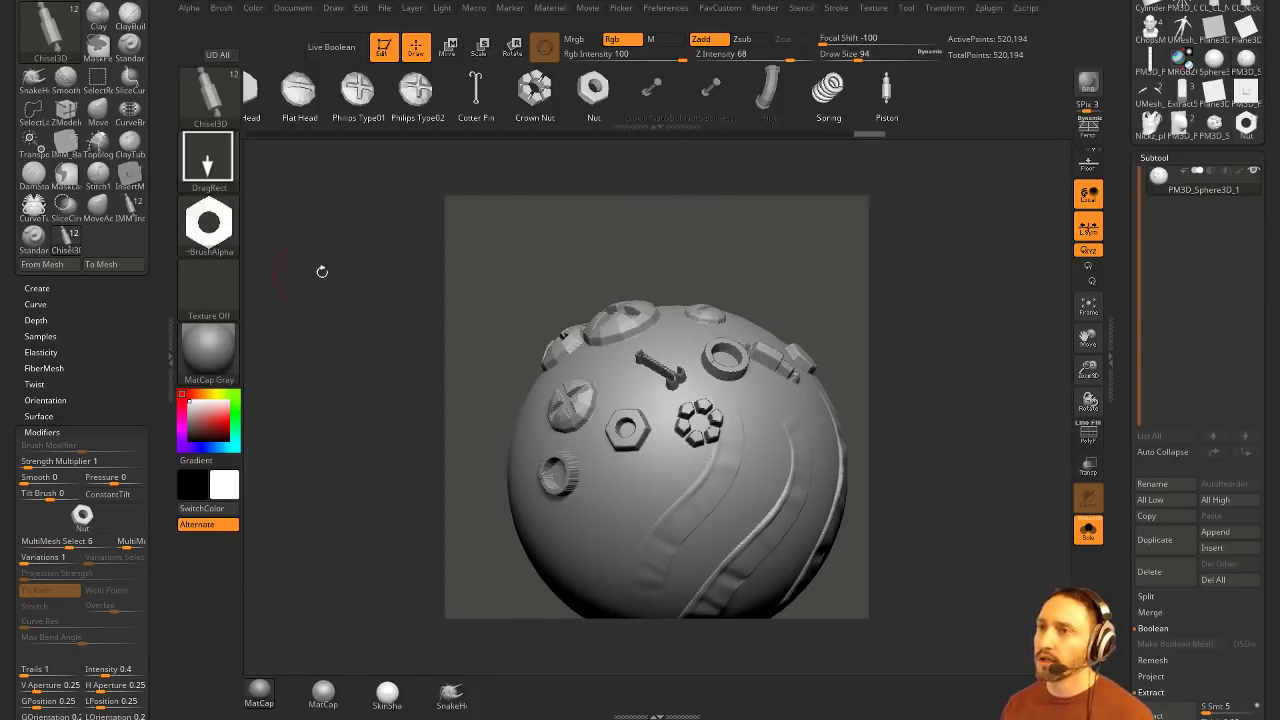
Step: Switch the brush stroke to Dots and paint a continuous S-shaped strip of the Nut alpha on the sphere's smooth side
drag(759, 212, 334, 266)
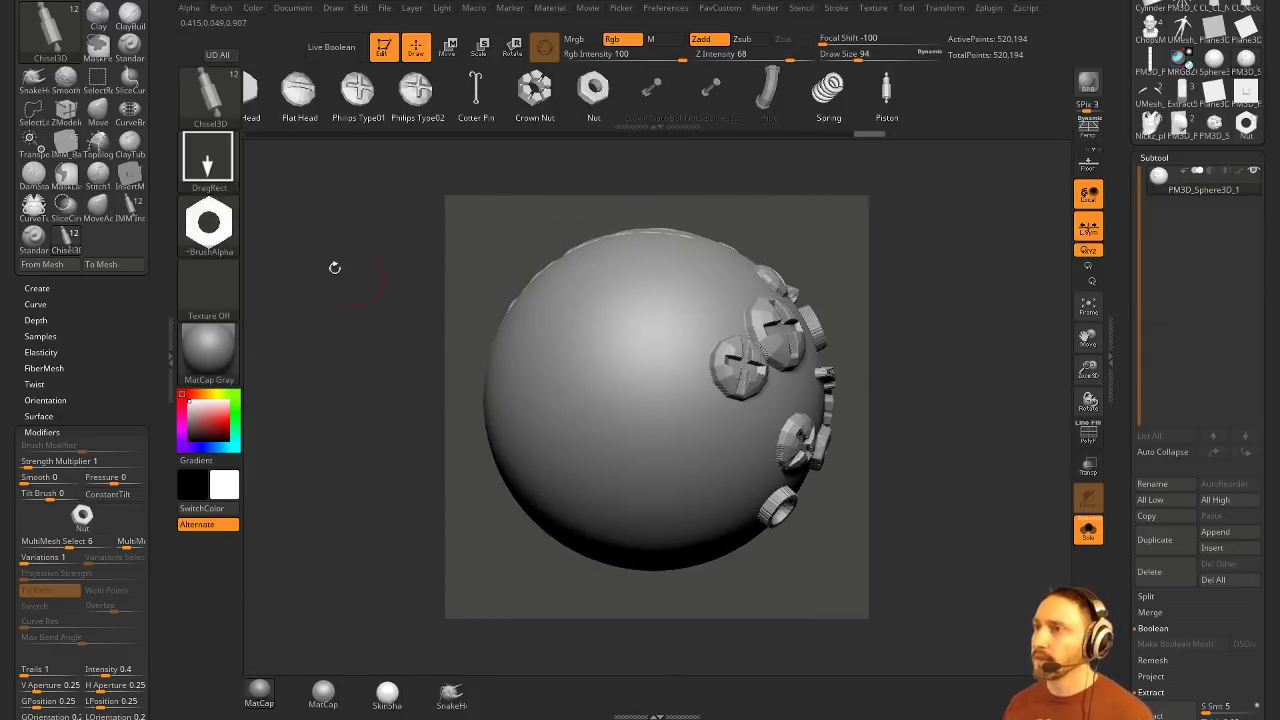
click(207, 160)
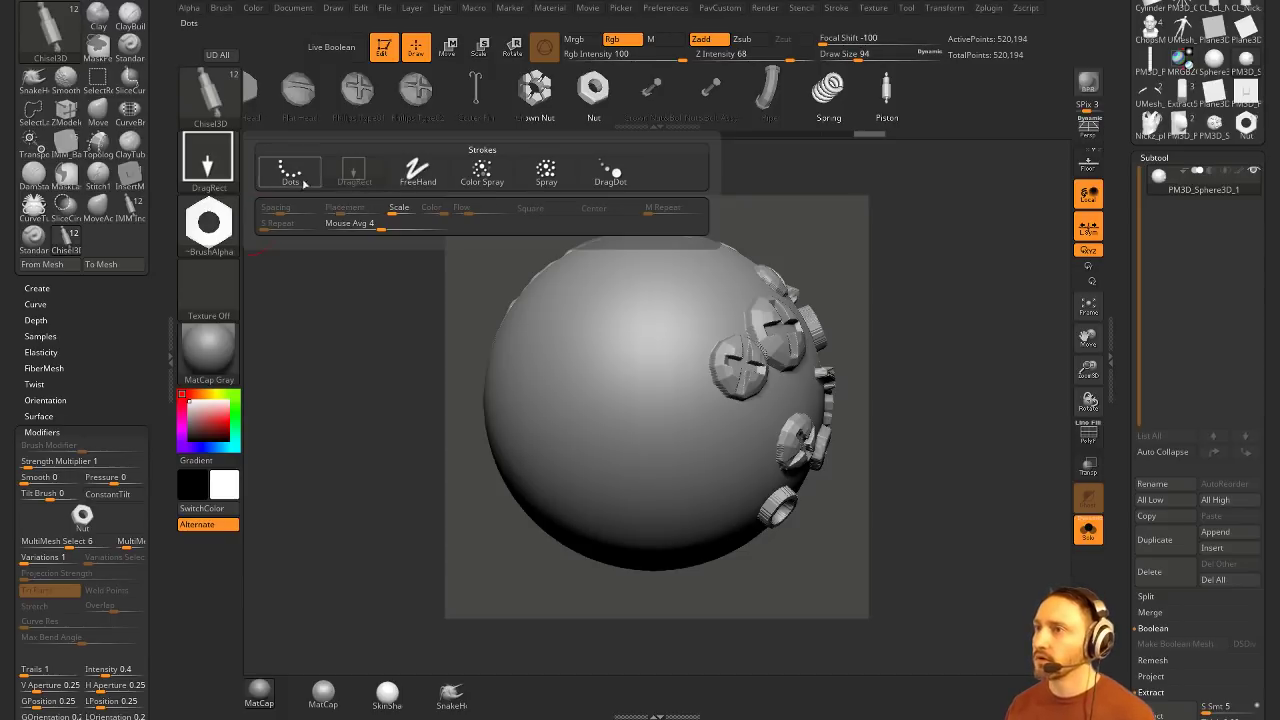
click(304, 184)
mouse_move(608, 318)
mouse_down()
mouse_move(618, 344)
mouse_move(606, 478)
mouse_up()
drag(838, 300, 875, 263)
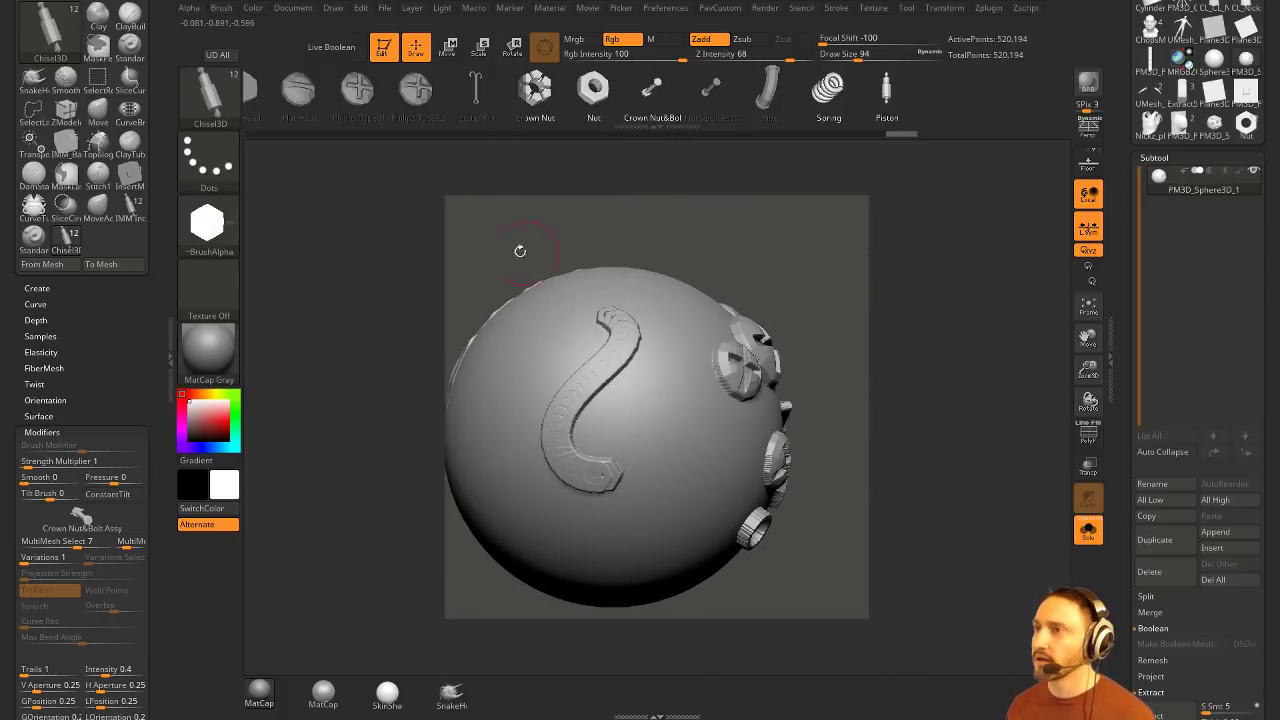
Step: Set LazyStep to about 0.657 in the Lazy Mouse settings and paint two curved chains of Nuts beside the S-shaped strip
scroll(127, 326, down, 10)
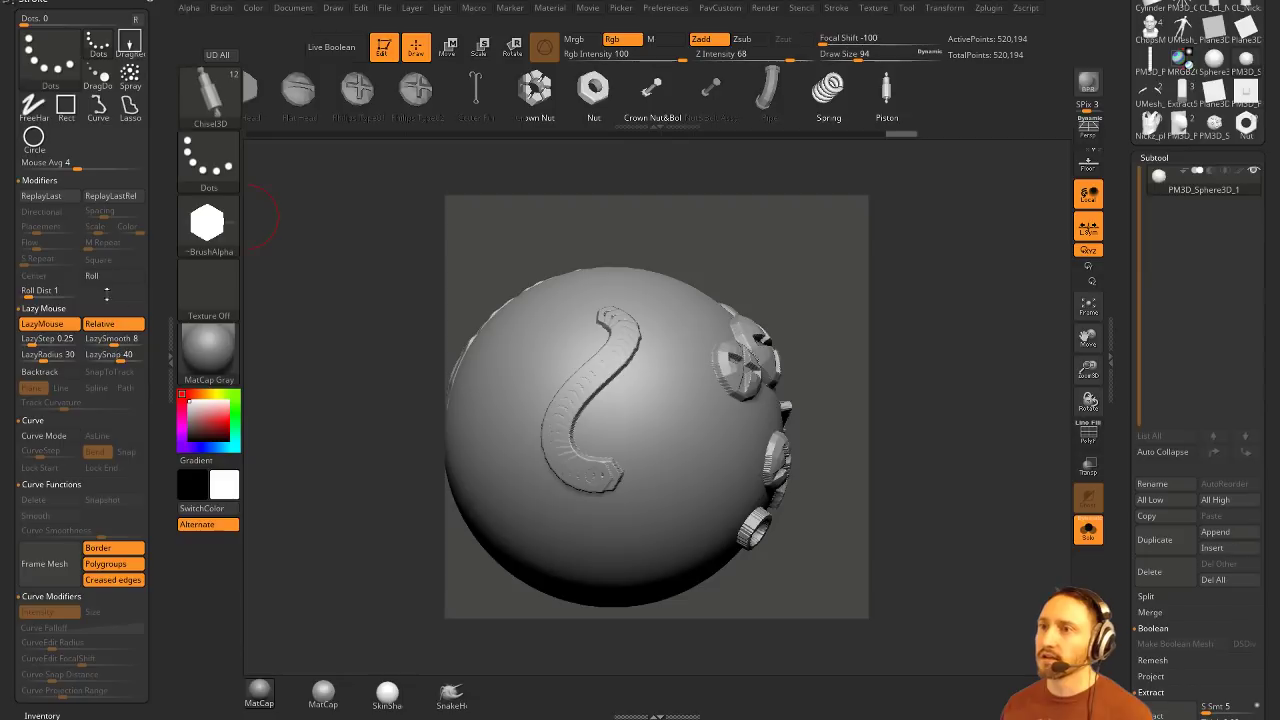
drag(37, 342, 39, 342)
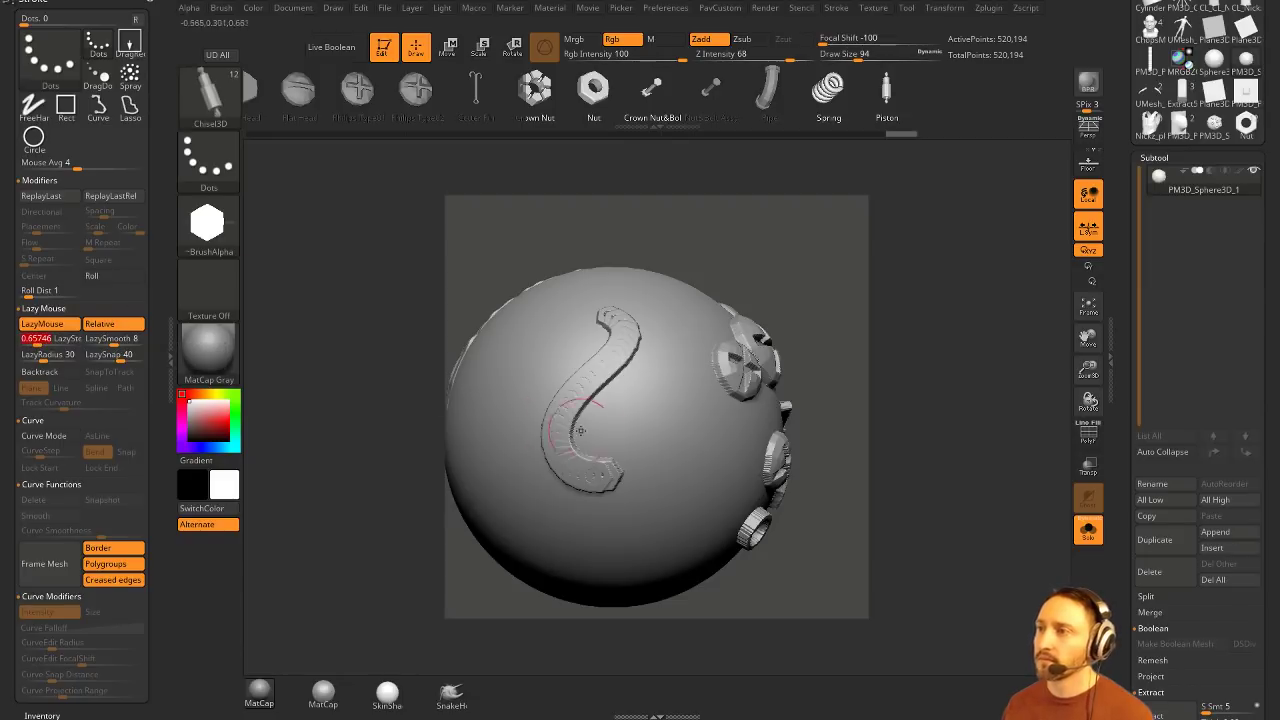
drag(809, 282, 778, 258)
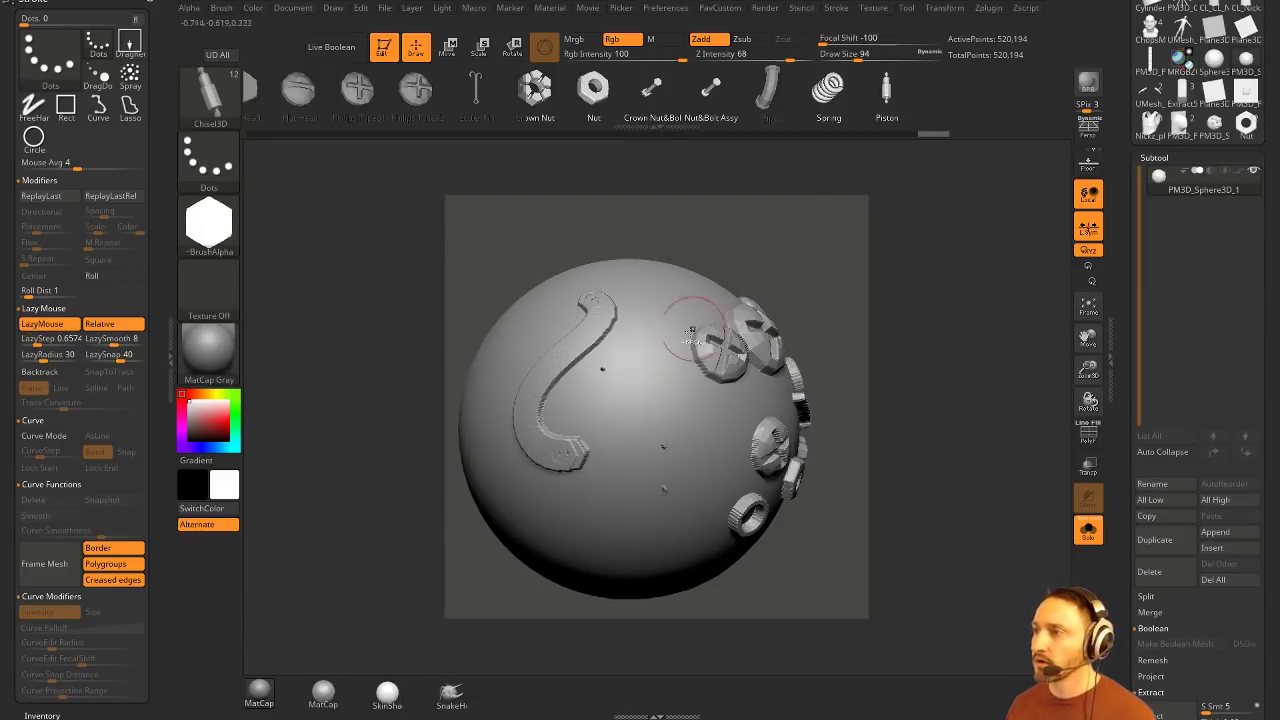
click(768, 90)
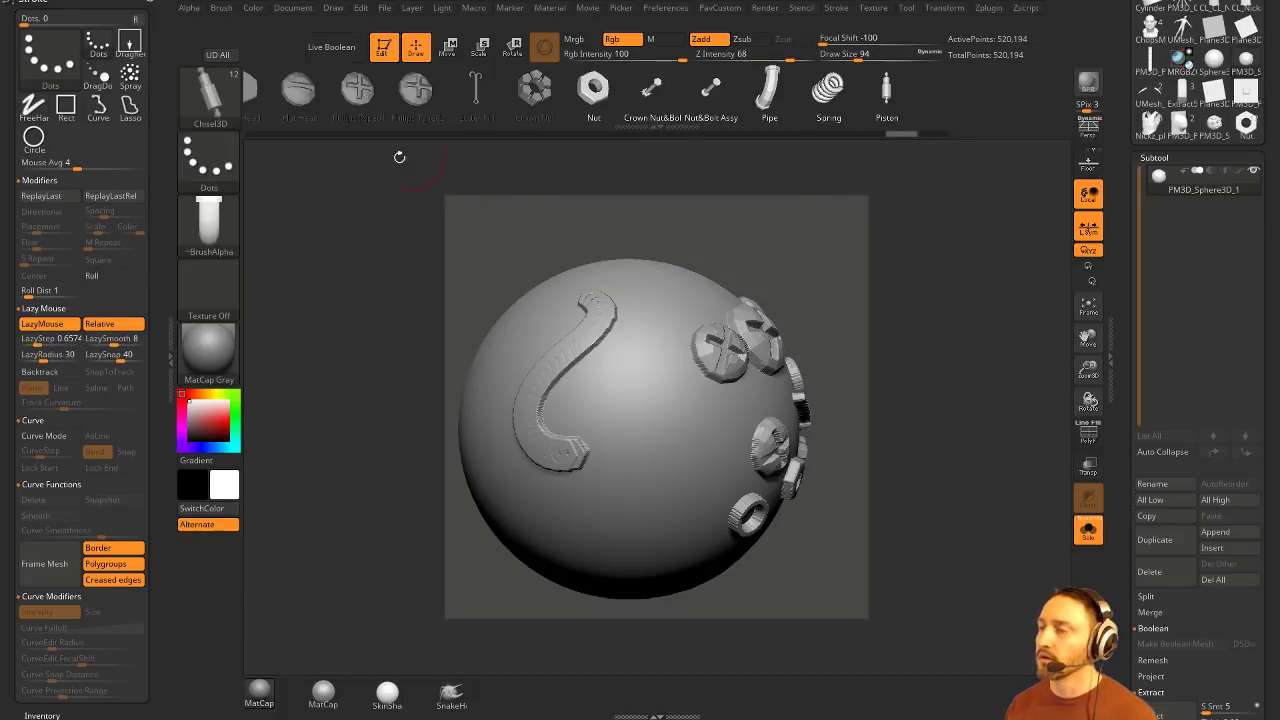
drag(159, 429, 162, 213)
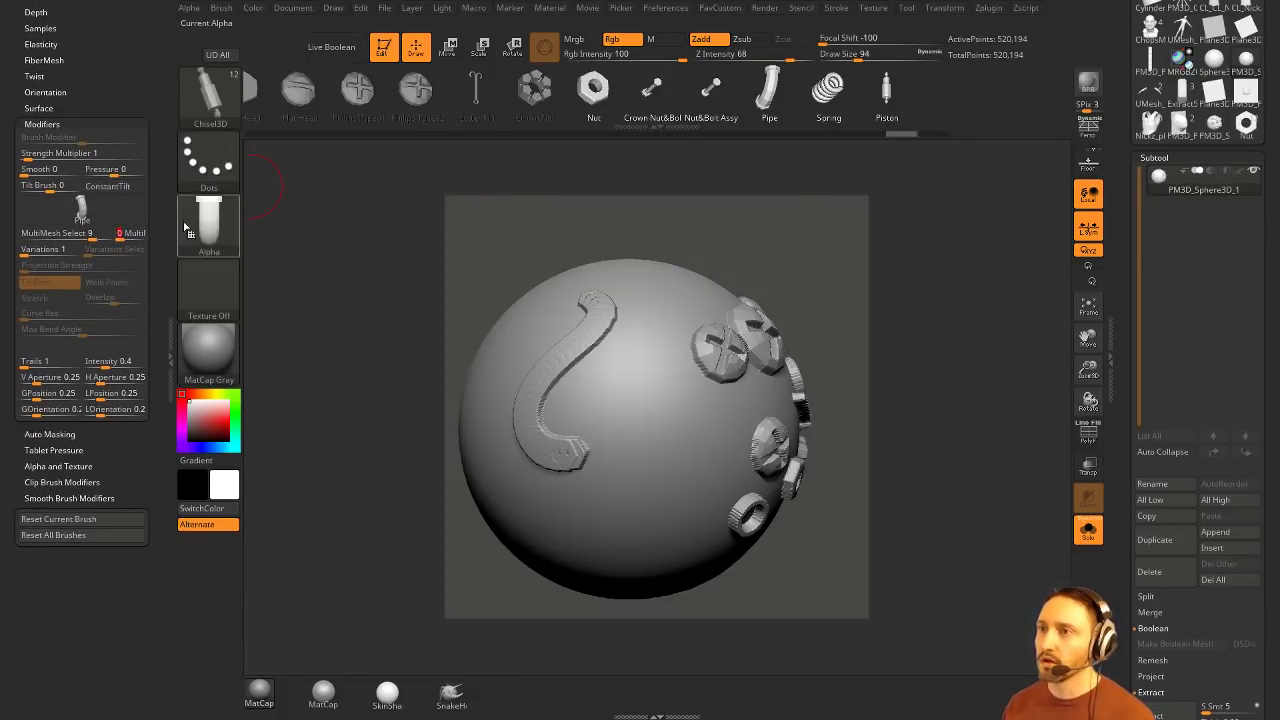
scroll(80, 400, up, 10)
click(590, 100)
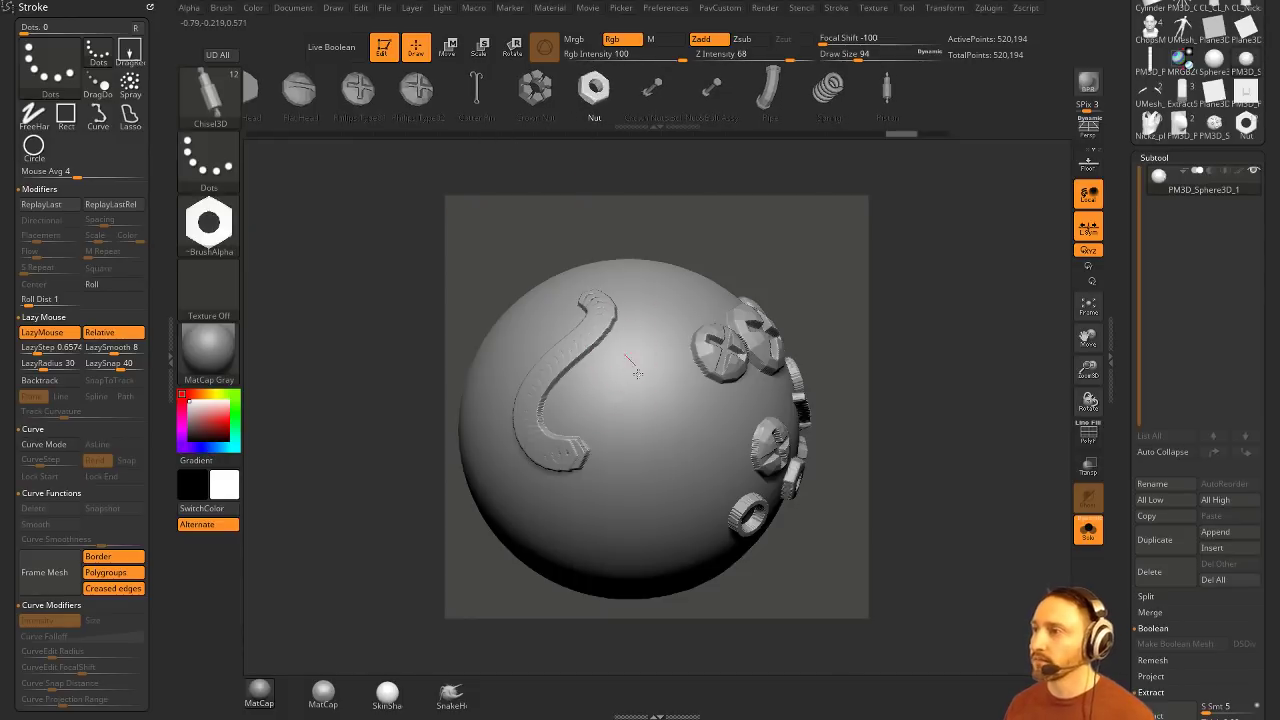
drag(618, 360, 638, 508)
mouse_move(837, 349)
mouse_down()
mouse_move(897, 269)
mouse_move(839, 283)
mouse_move(871, 297)
mouse_up()
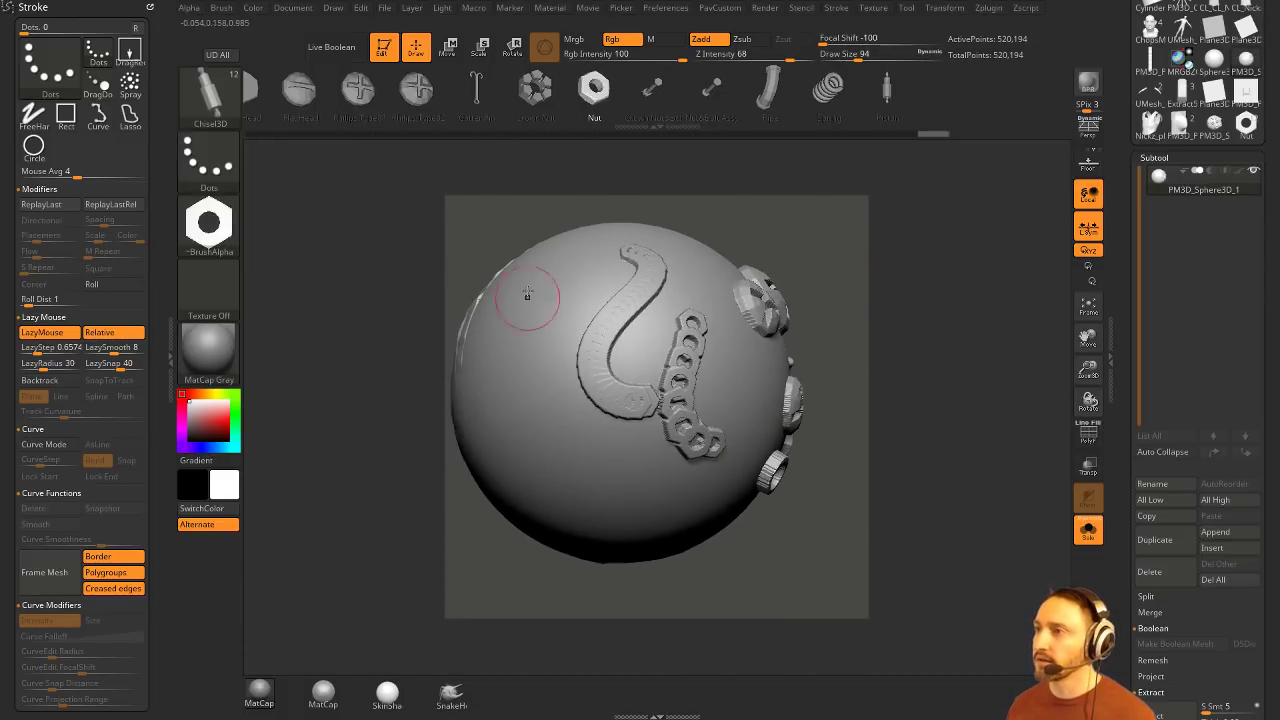
mouse_move(547, 285)
mouse_down()
mouse_move(510, 428)
mouse_move(527, 470)
mouse_up()
mouse_move(800, 290)
alt+mouse_down()
mouse_move(842, 298)
mouse_move(850, 240)
alt+mouse_up()
Step: Try a Nut chain at Z Intensity 100 between the existing strokes and undo it
click(810, 59)
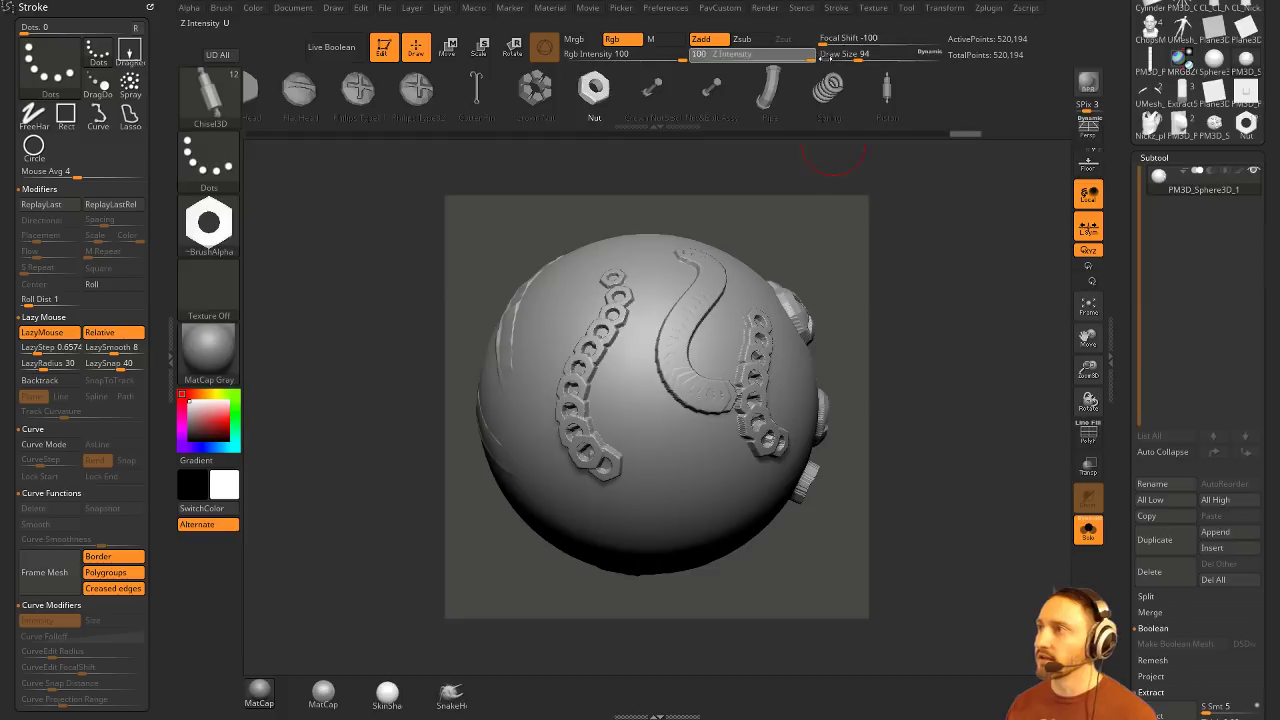
mouse_move(628, 305)
mouse_down()
mouse_move(685, 488)
mouse_move(625, 545)
mouse_up()
key(ctrl+z)
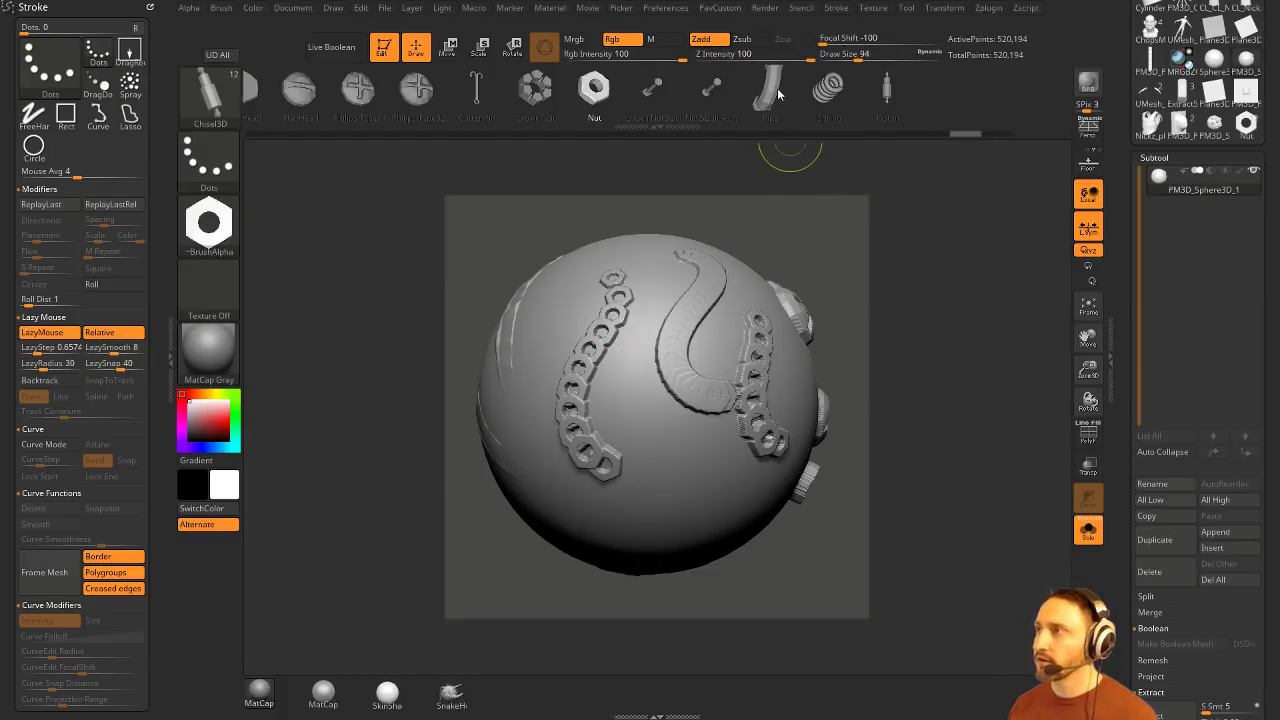
Step: Paint one faint Nut chain at Z Intensity 11 and another at Z Intensity 50 on the sphere
click(732, 59)
drag(834, 215, 834, 177)
drag(614, 388, 624, 420)
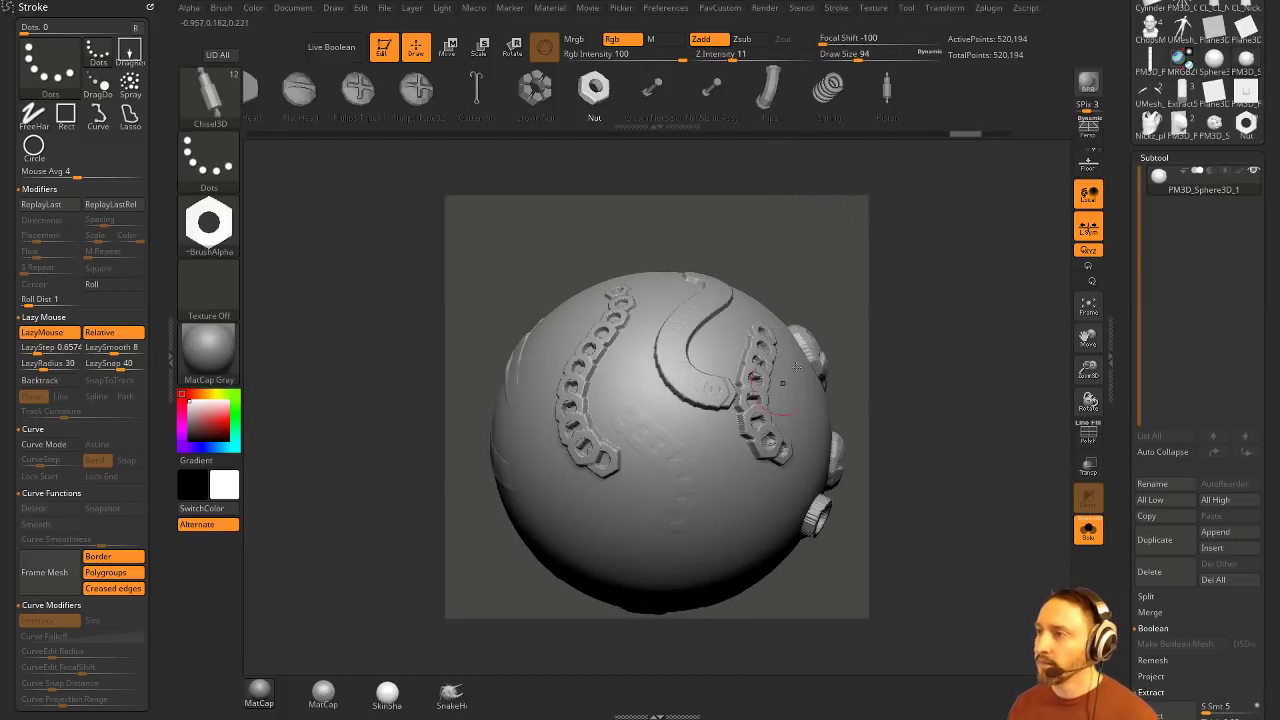
click(776, 59)
alt+drag(842, 255, 818, 178)
mouse_move(646, 366)
mouse_down()
mouse_move(711, 450)
mouse_move(572, 465)
mouse_up()
Step: Reduce the Draw Size to 54, try a smaller Nut chain on the sphere and undo it
mouse_move(842, 318)
mouse_down()
mouse_move(846, 274)
mouse_move(838, 333)
mouse_move(794, 371)
mouse_move(796, 396)
mouse_up()
key(s)
click(808, 337)
mouse_move(576, 256)
mouse_down()
mouse_move(605, 376)
mouse_move(600, 456)
mouse_up()
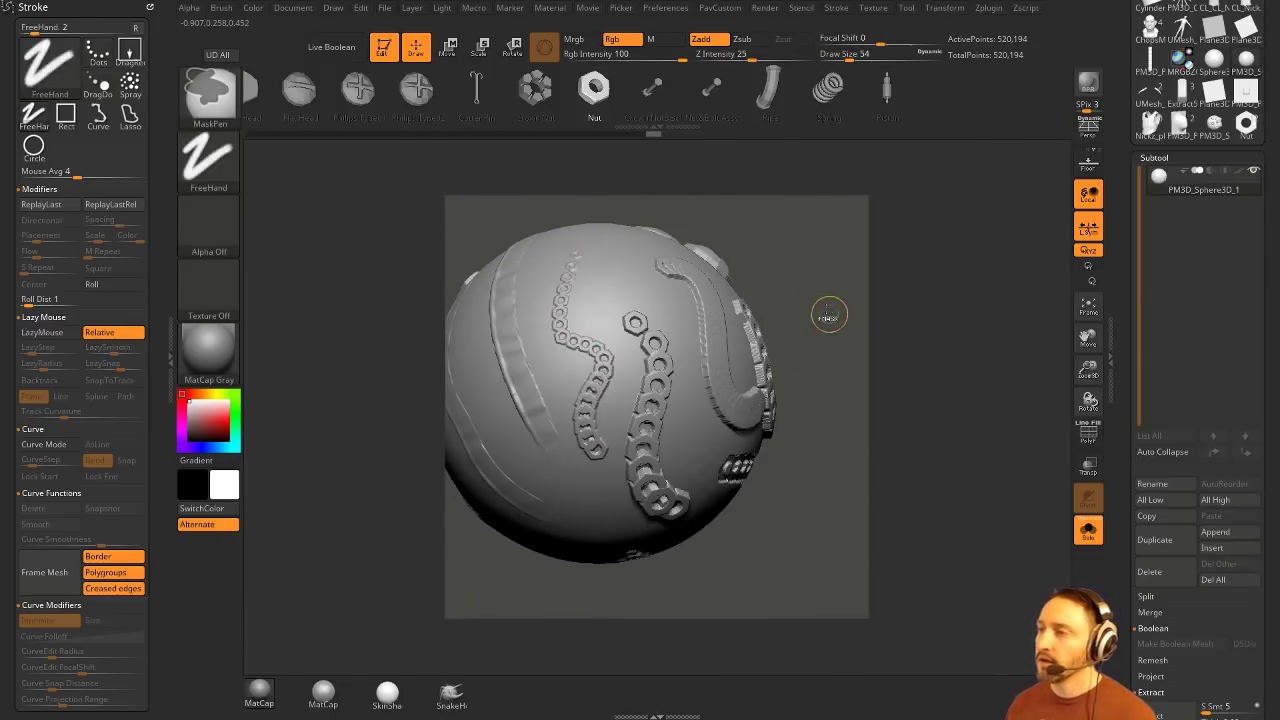
key(ctrl+z)
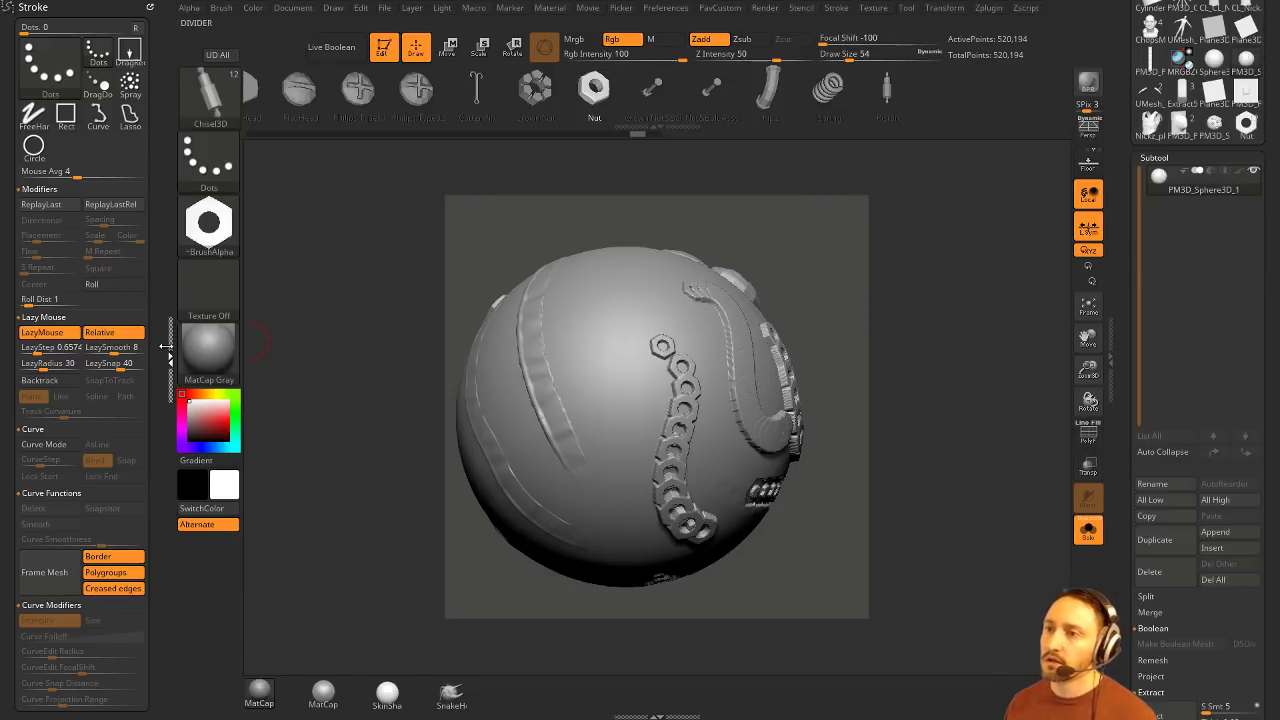
Step: Raise High Magnify to about 2.93 in the brush's Alpha and Texture settings and paint a pressure-scaled Nut chain on the sphere
click(166, 347)
drag(162, 376, 183, 186)
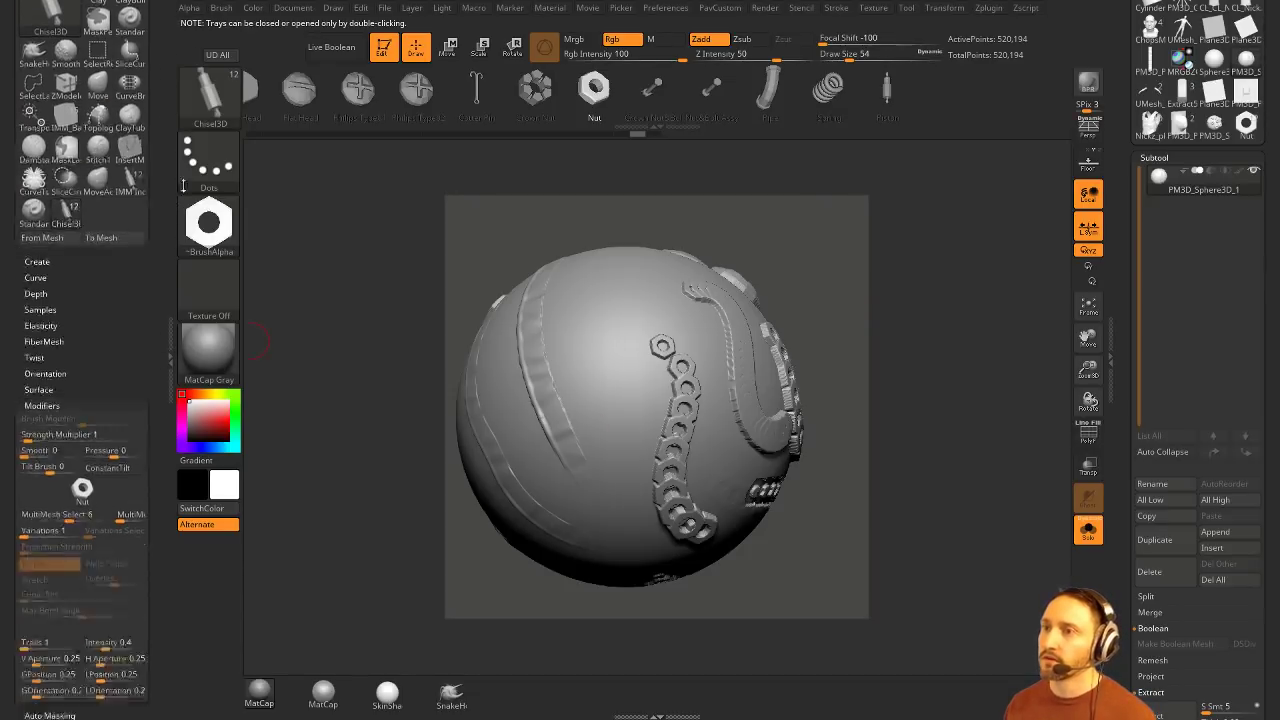
scroll(80, 350, down, 5)
key(shift)
shift+click(62, 312)
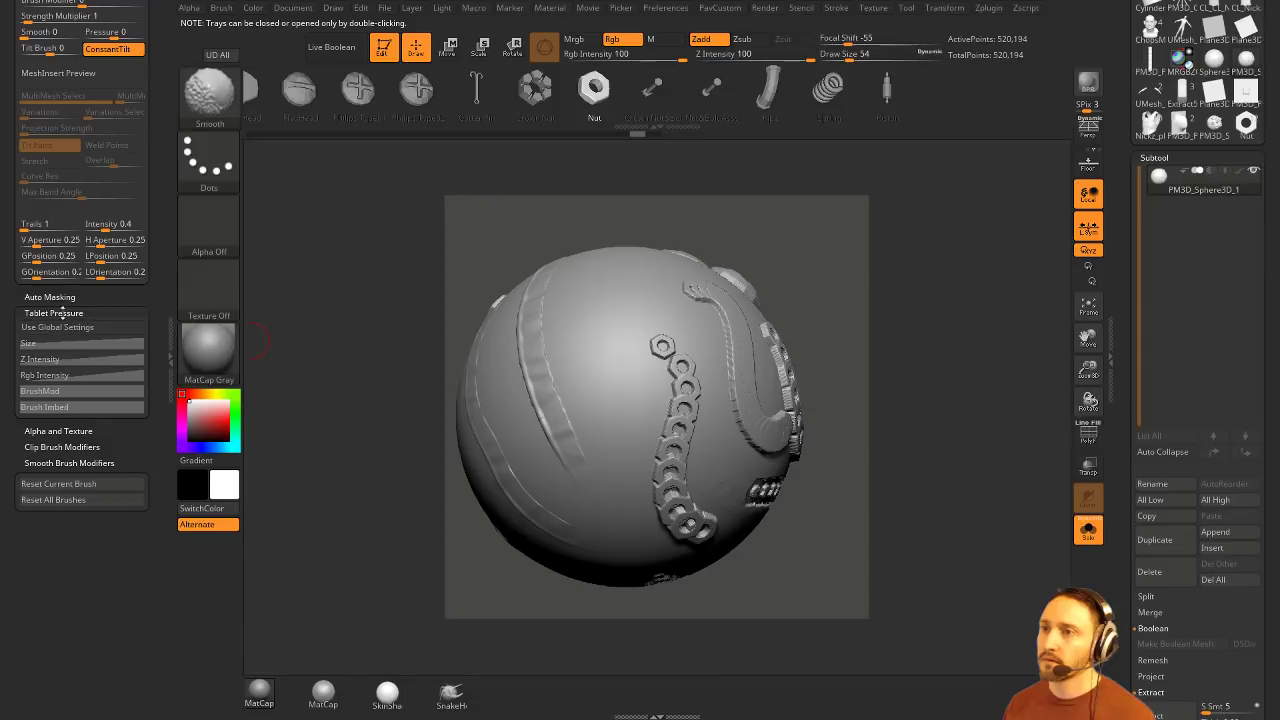
shift+click(59, 312)
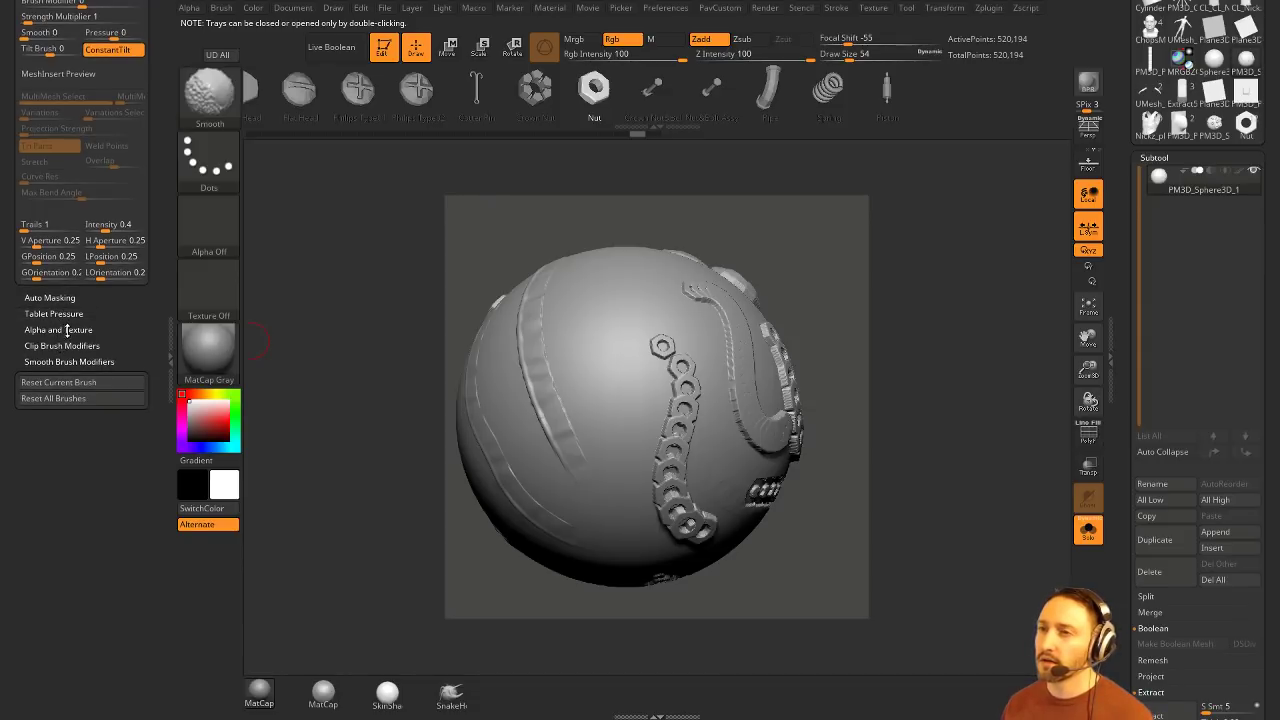
click(66, 330)
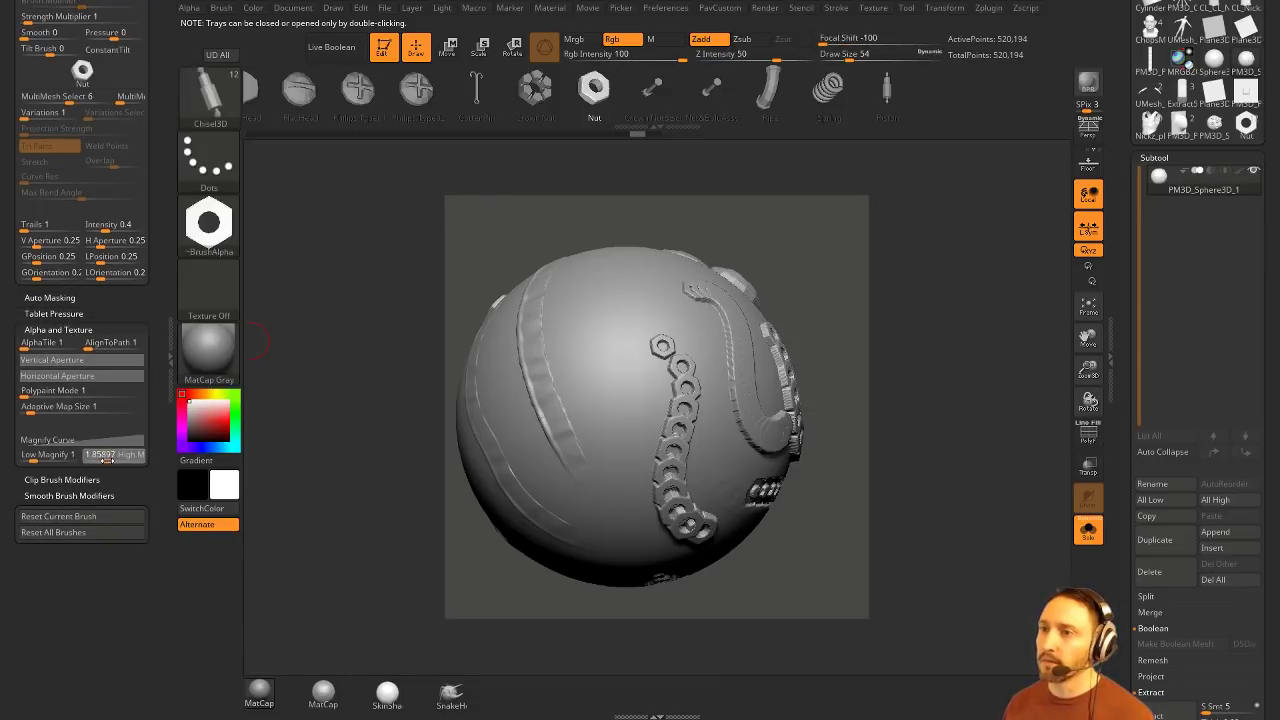
drag(115, 462, 118, 462)
drag(787, 283, 780, 325)
mouse_move(608, 272)
mouse_down()
mouse_move(596, 412)
mouse_move(652, 440)
mouse_move(640, 470)
mouse_up()
Step: Set High Magnify to 1 and paint a uniformly sized Nut chain beside the previous one
click(127, 456)
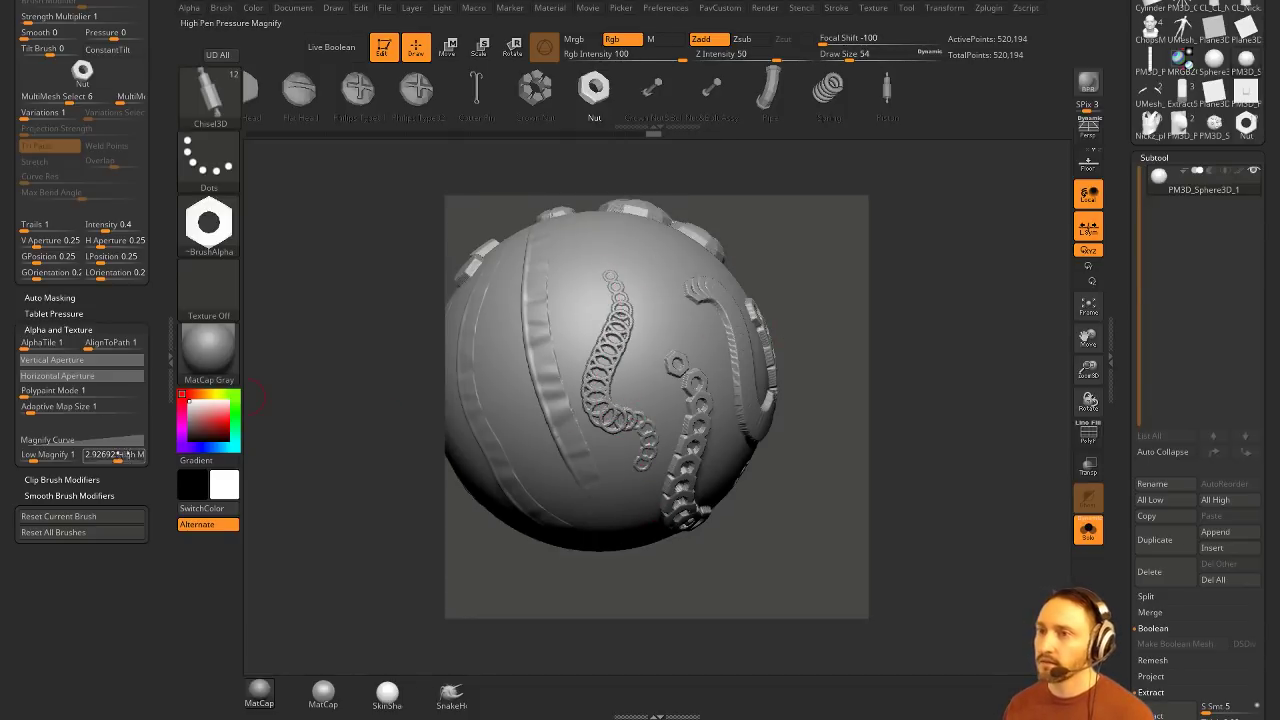
text(1)
key(Return)
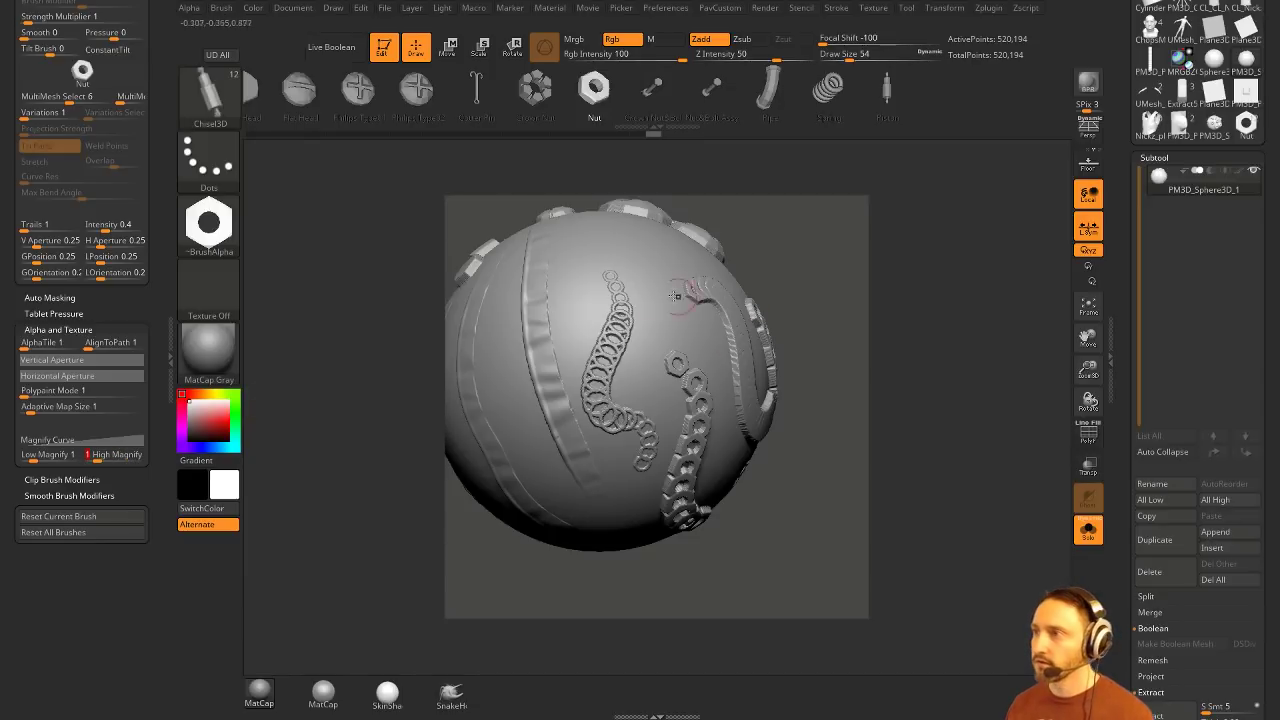
mouse_move(637, 268)
mouse_down()
mouse_move(650, 325)
mouse_move(632, 379)
mouse_move(672, 440)
mouse_up()
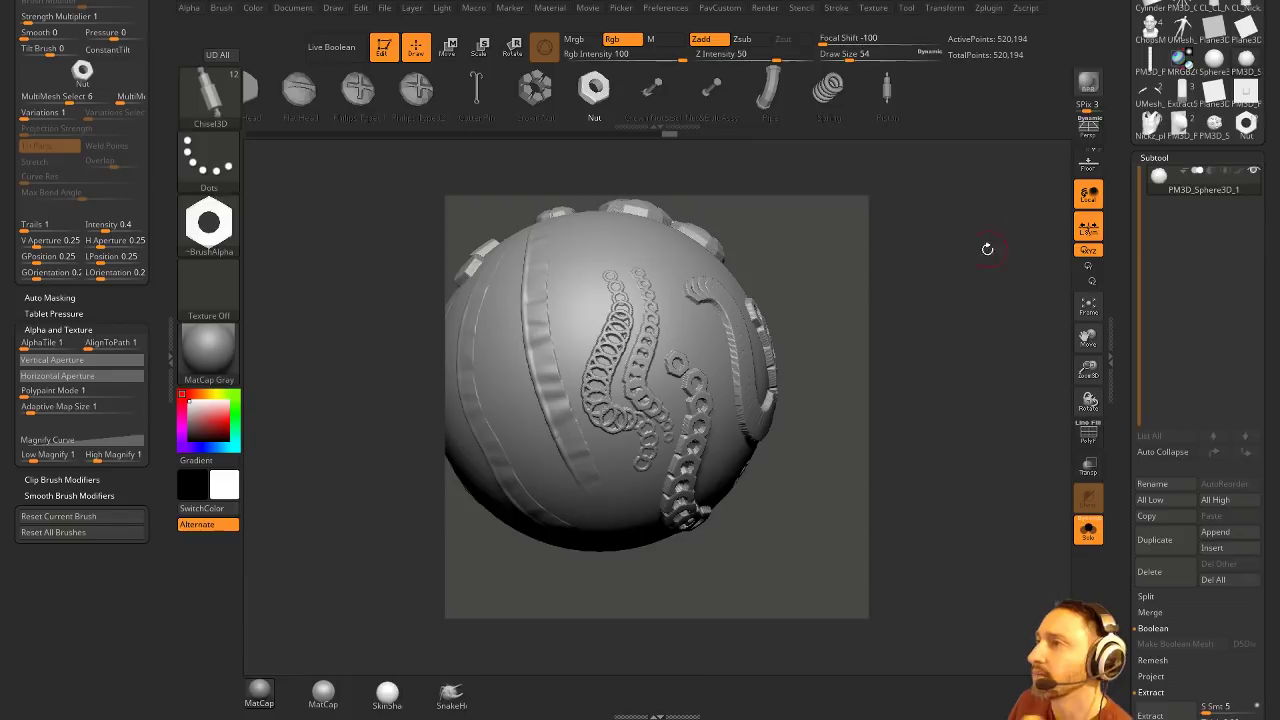
drag(987, 248, 967, 271)
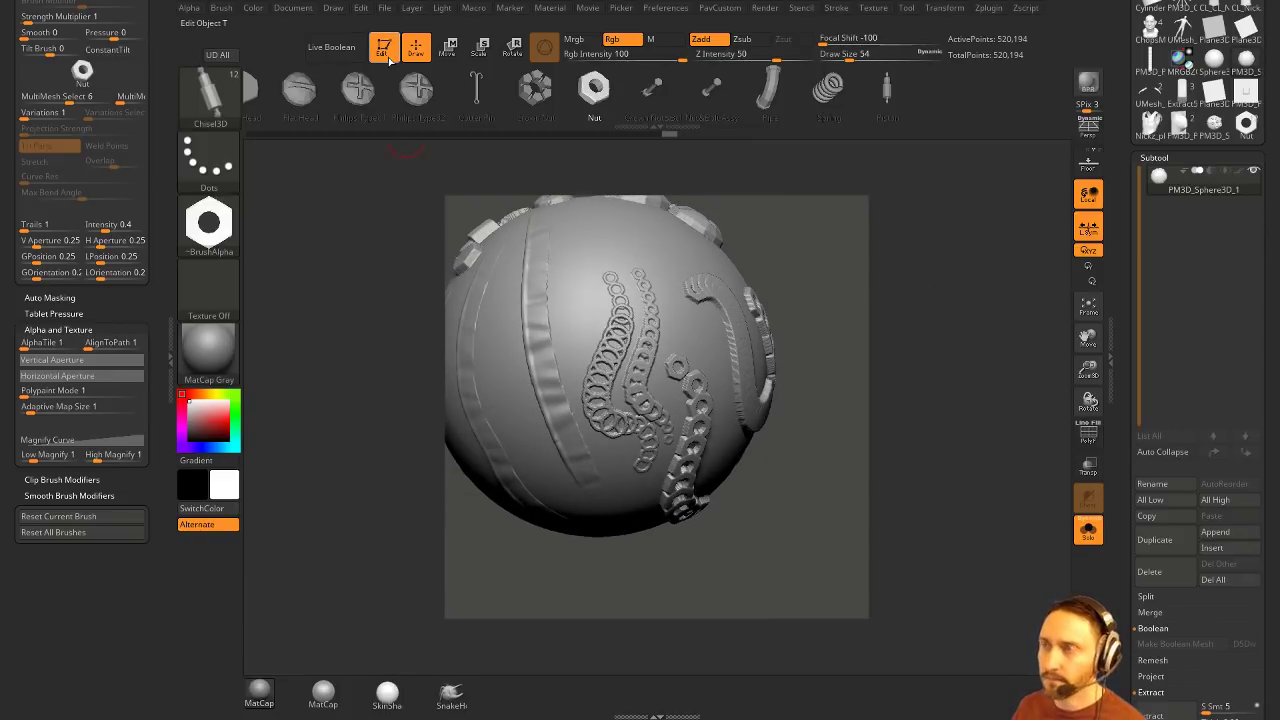
Step: Clear the canvas, draw the Nut tool on it in Edit mode and align it to a straight front view
click(385, 50)
key(ctrl+n)
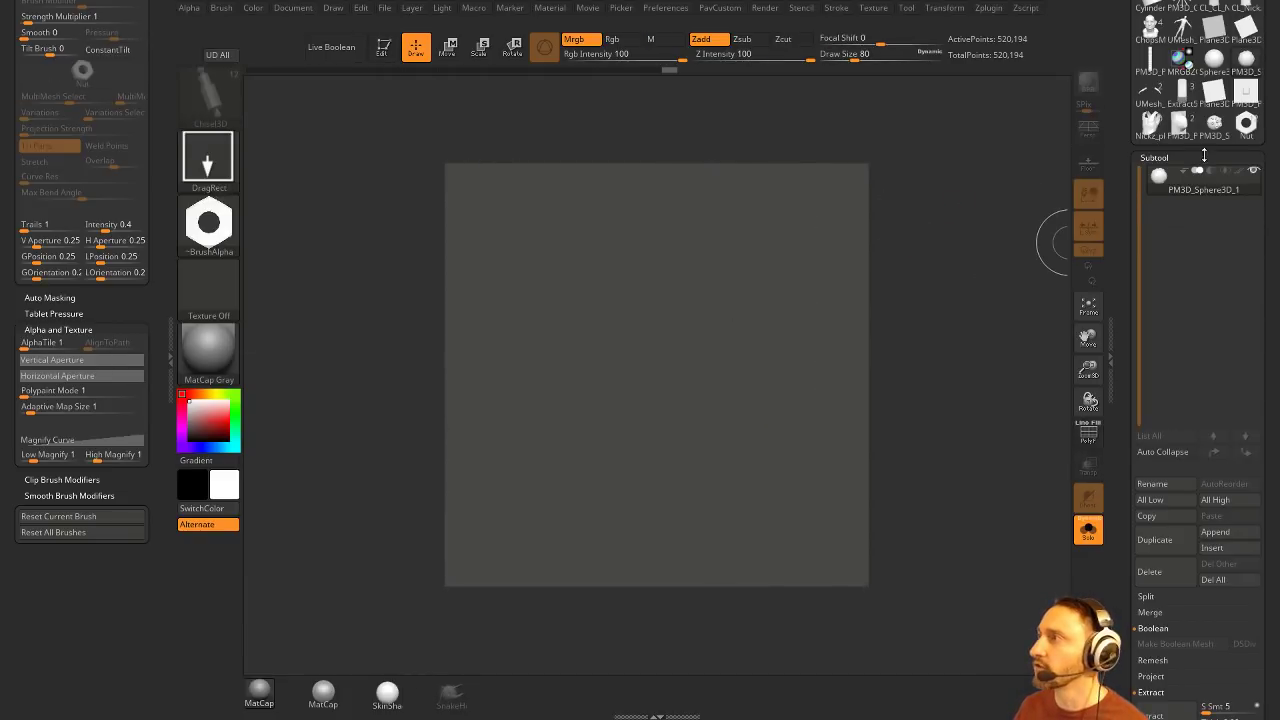
click(1246, 124)
drag(664, 398, 594, 393)
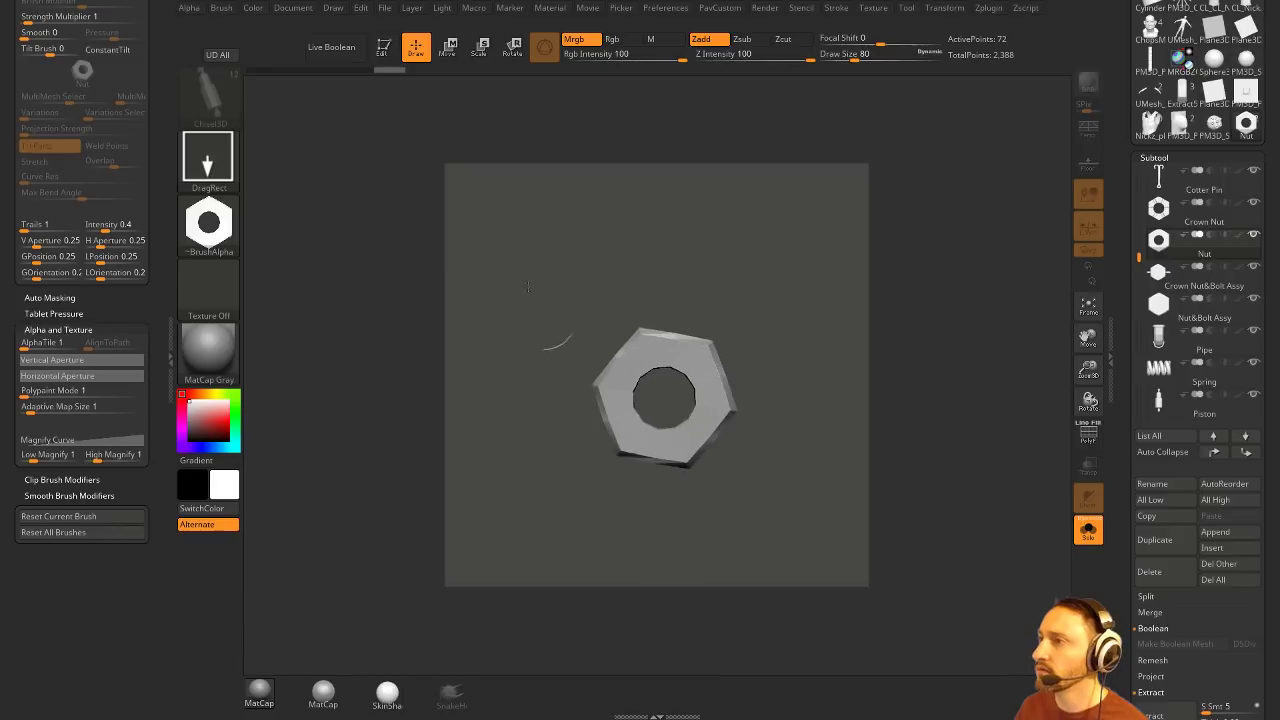
click(384, 47)
mouse_move(905, 300)
shift+mouse_down()
mouse_move(920, 309)
mouse_move(898, 369)
shift+mouse_up()
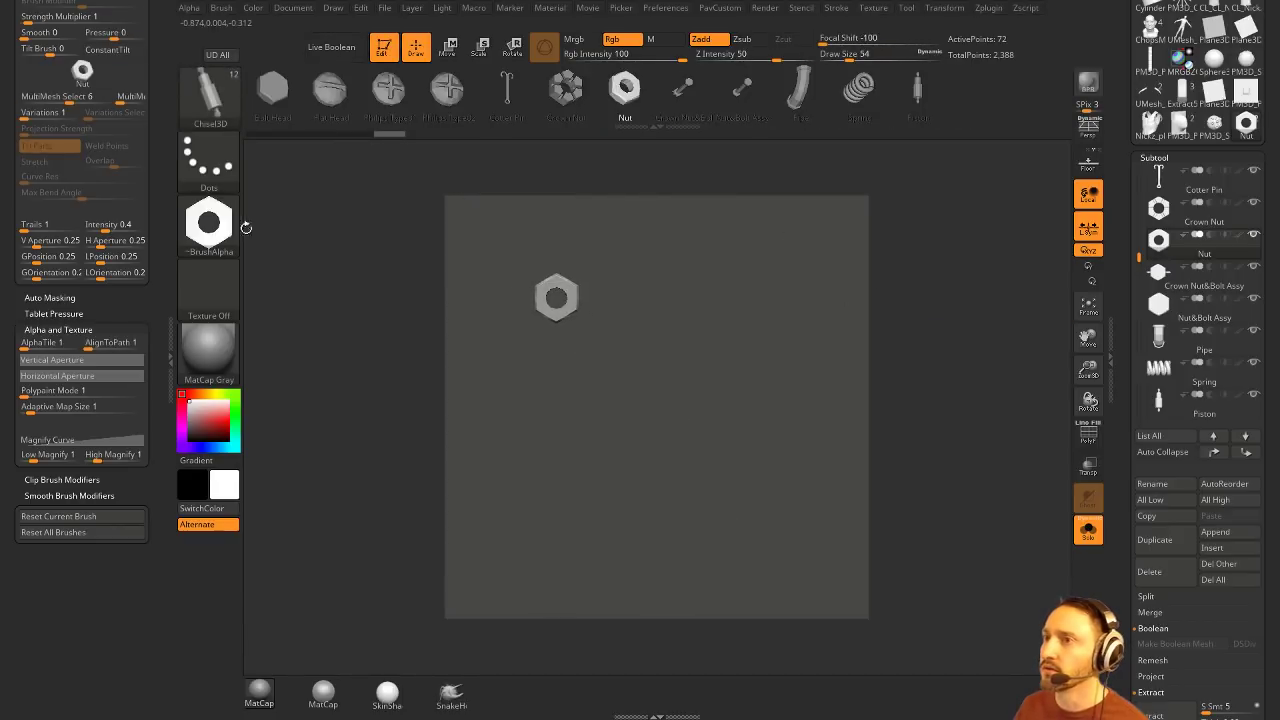
Step: Grab the document with the single nut as a new alpha and shift the nut toward the canvas's upper-left corner
click(222, 224)
click(612, 518)
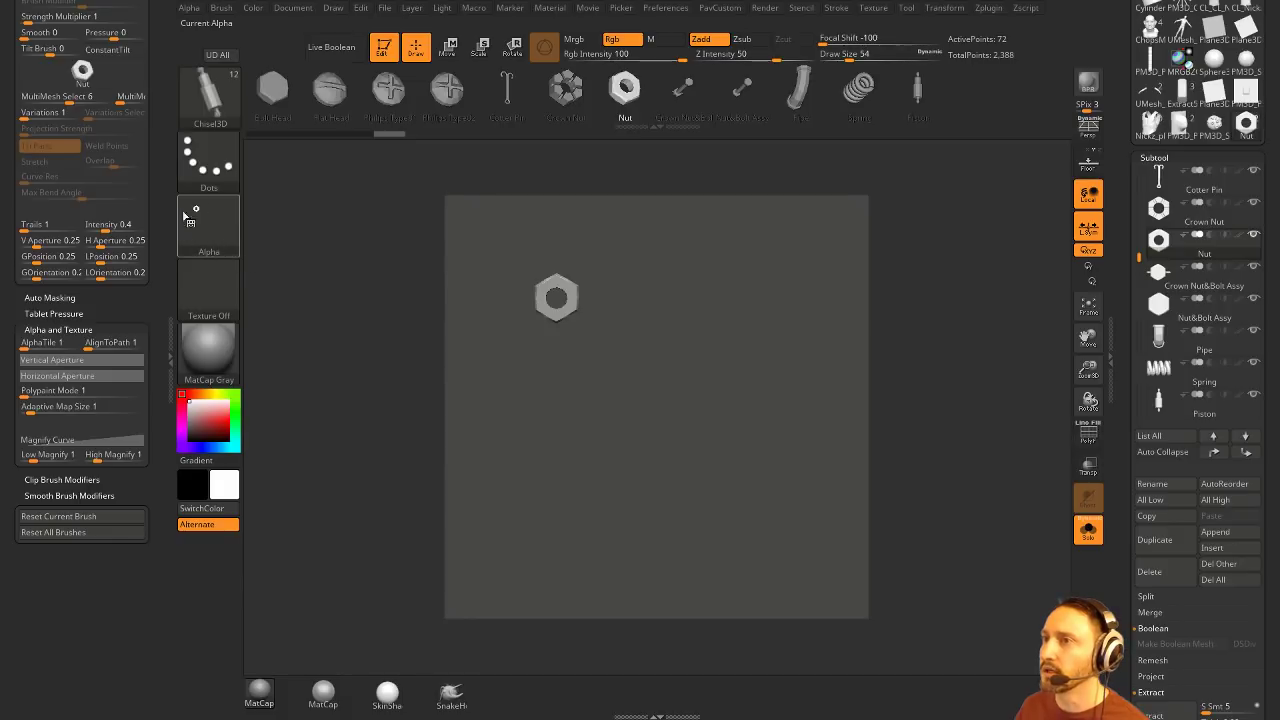
alt+drag(983, 323, 960, 308)
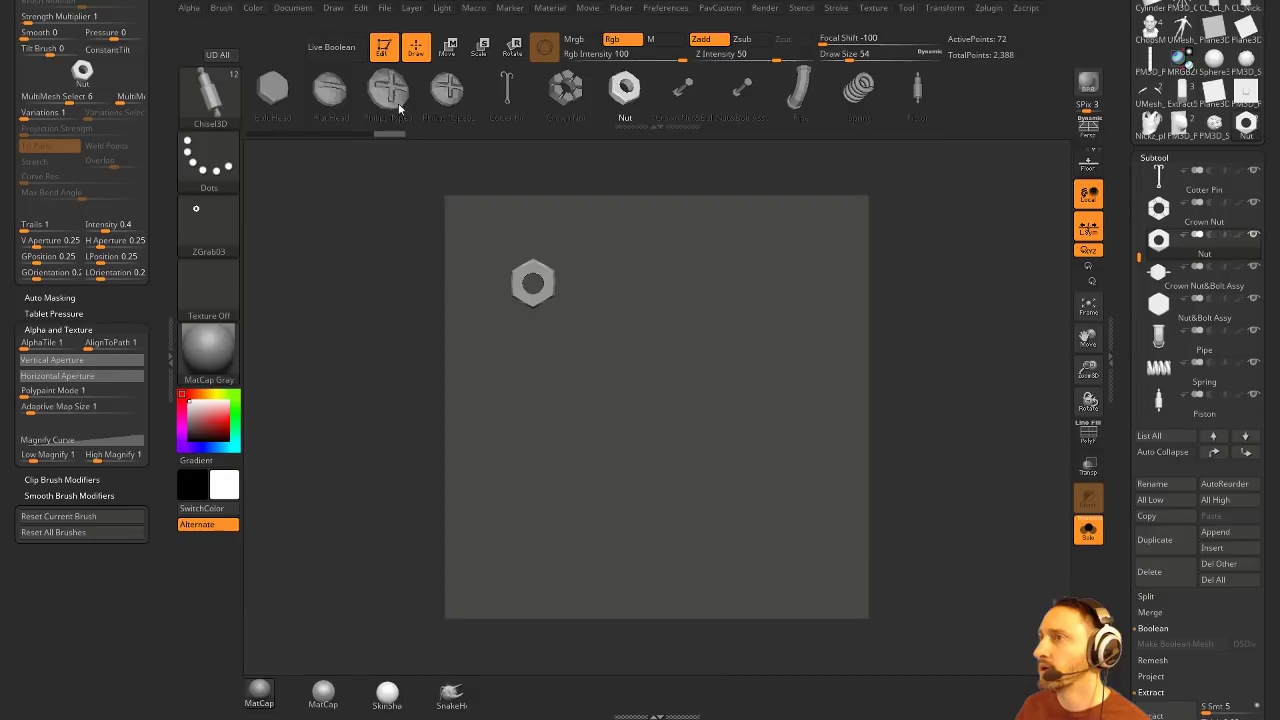
Step: Place two more copies of the nut on the canvas to form an evenly spaced horizontal row of three
key(w)
key(y)
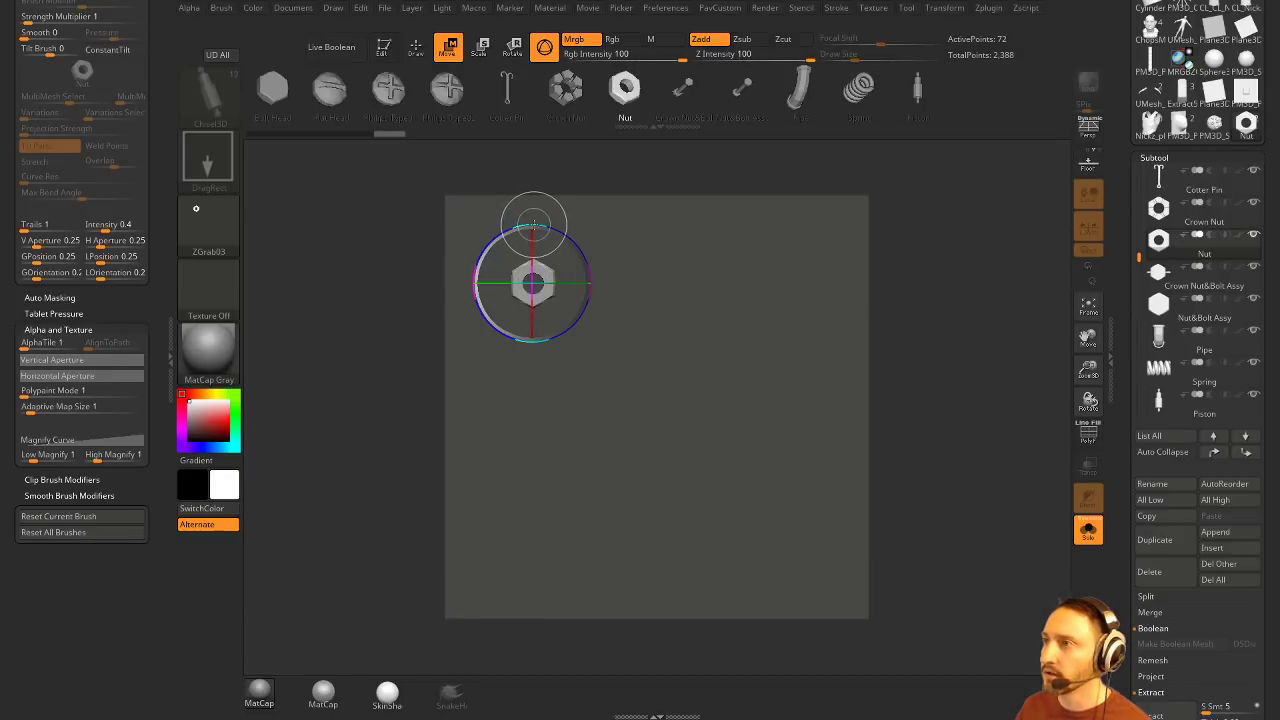
ctrl+drag(537, 337, 666, 348)
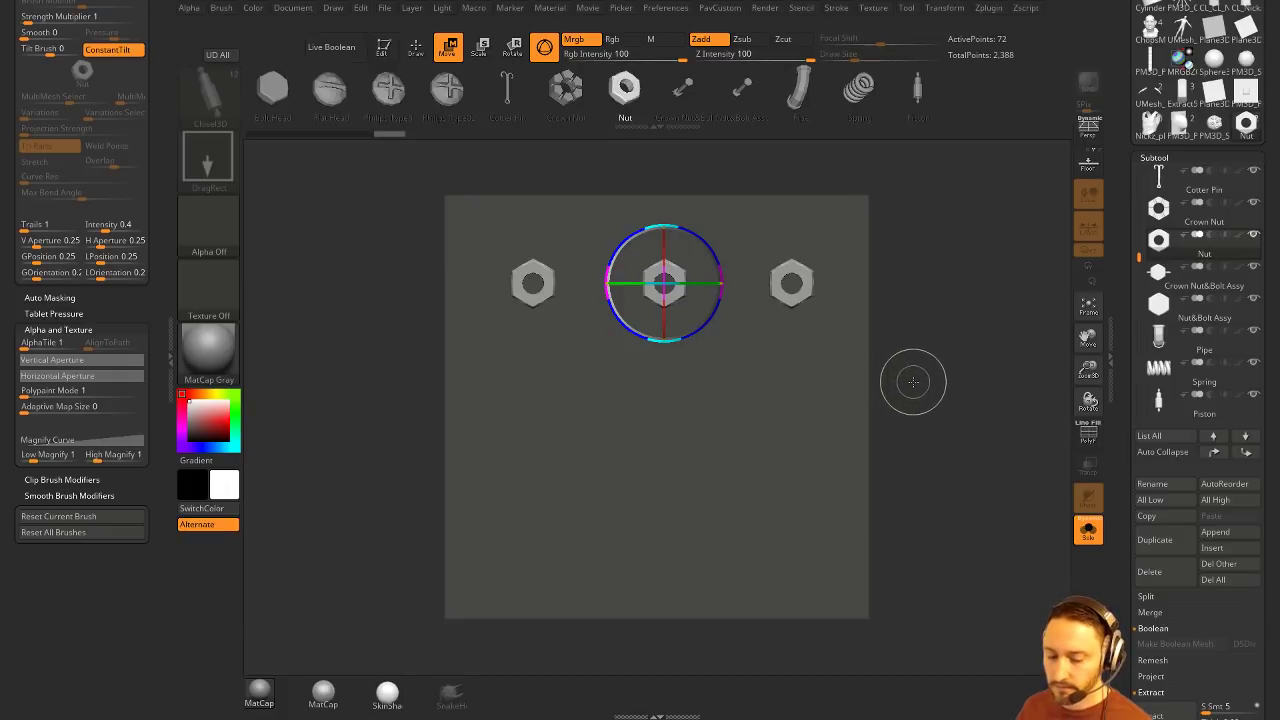
key(q)
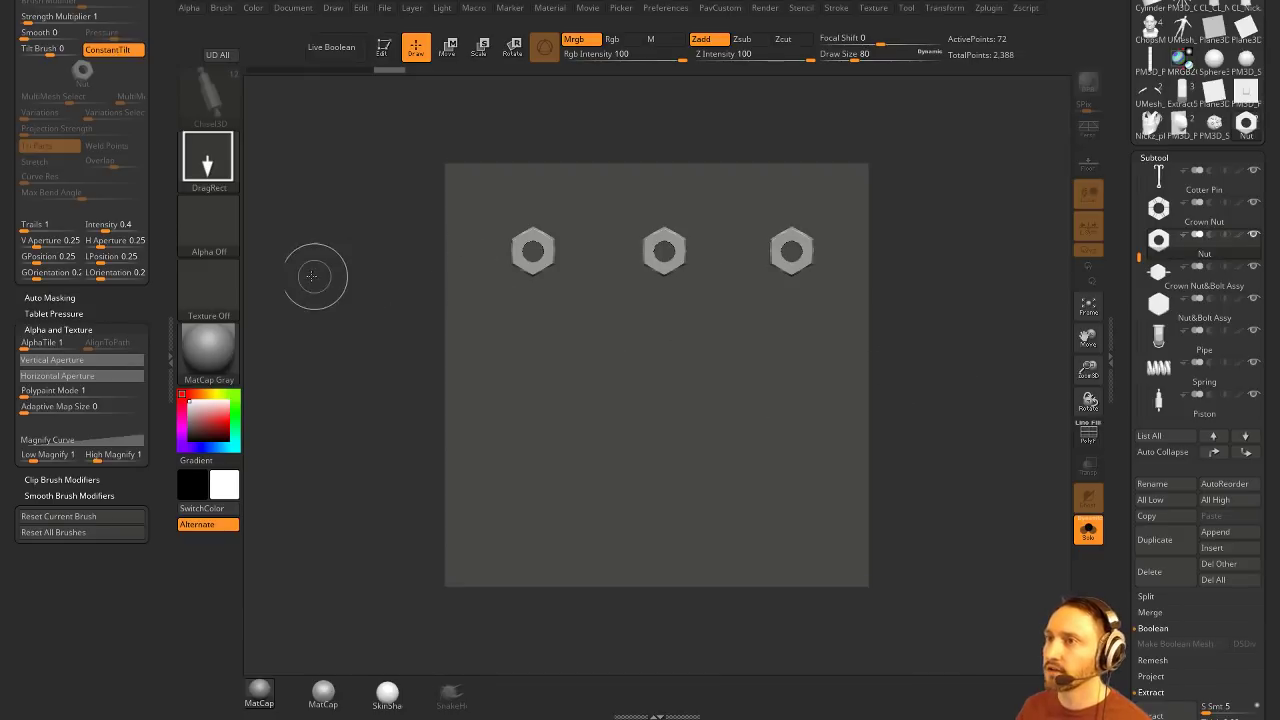
Step: Grab the document with the three-nut row as a new alpha
click(209, 225)
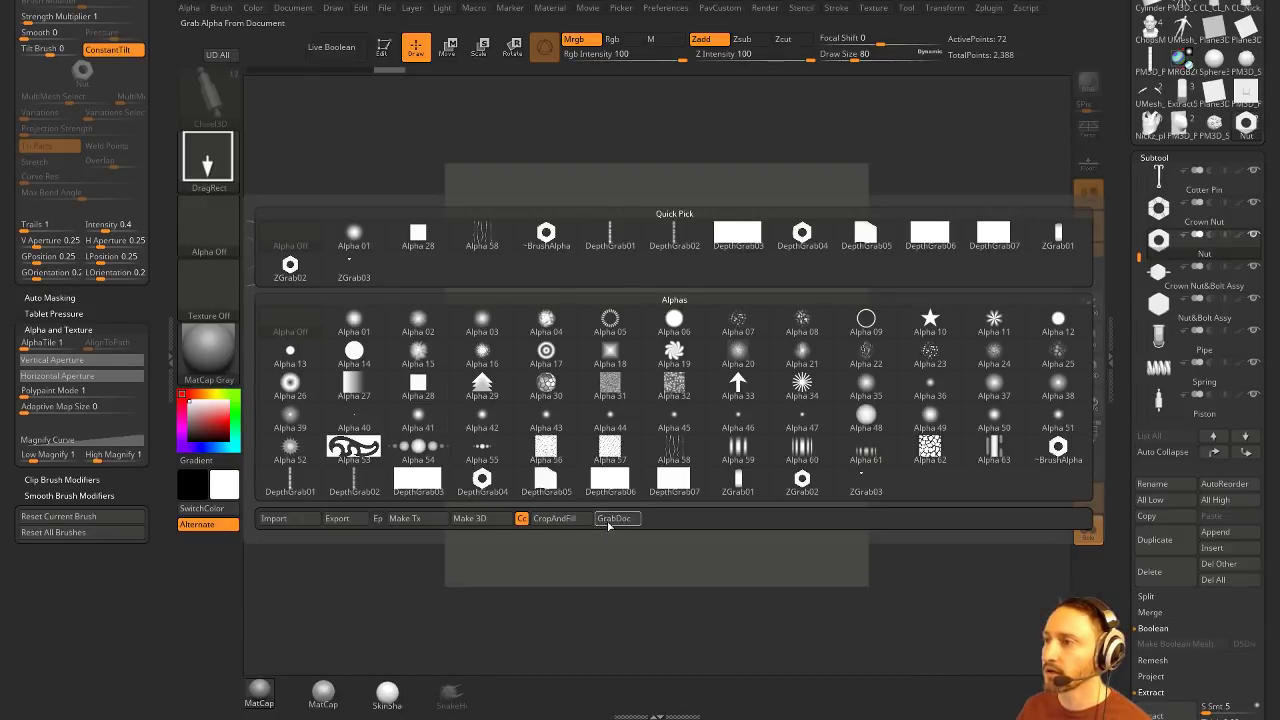
click(613, 518)
mouse_move(209, 208)
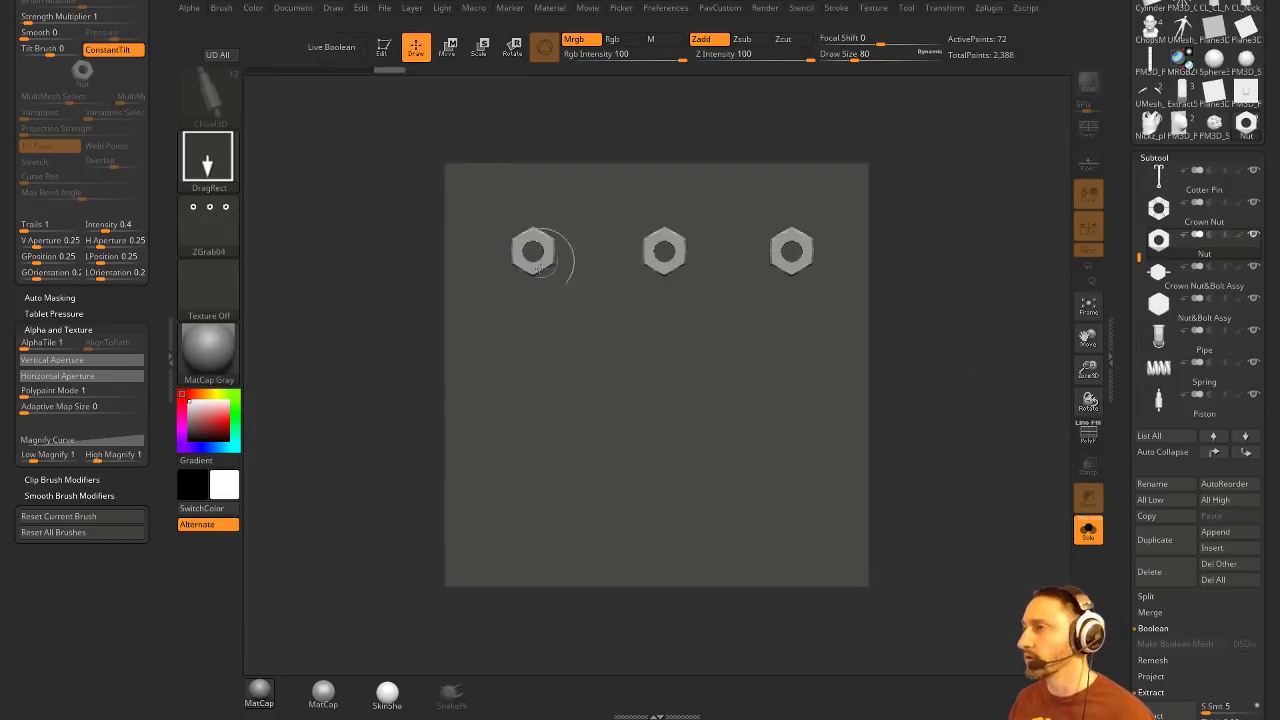
Step: Place four more copies of the nut below the row: a larger one, a tilted one, a small one at lower right and an edge-on one
drag(572, 381, 615, 445)
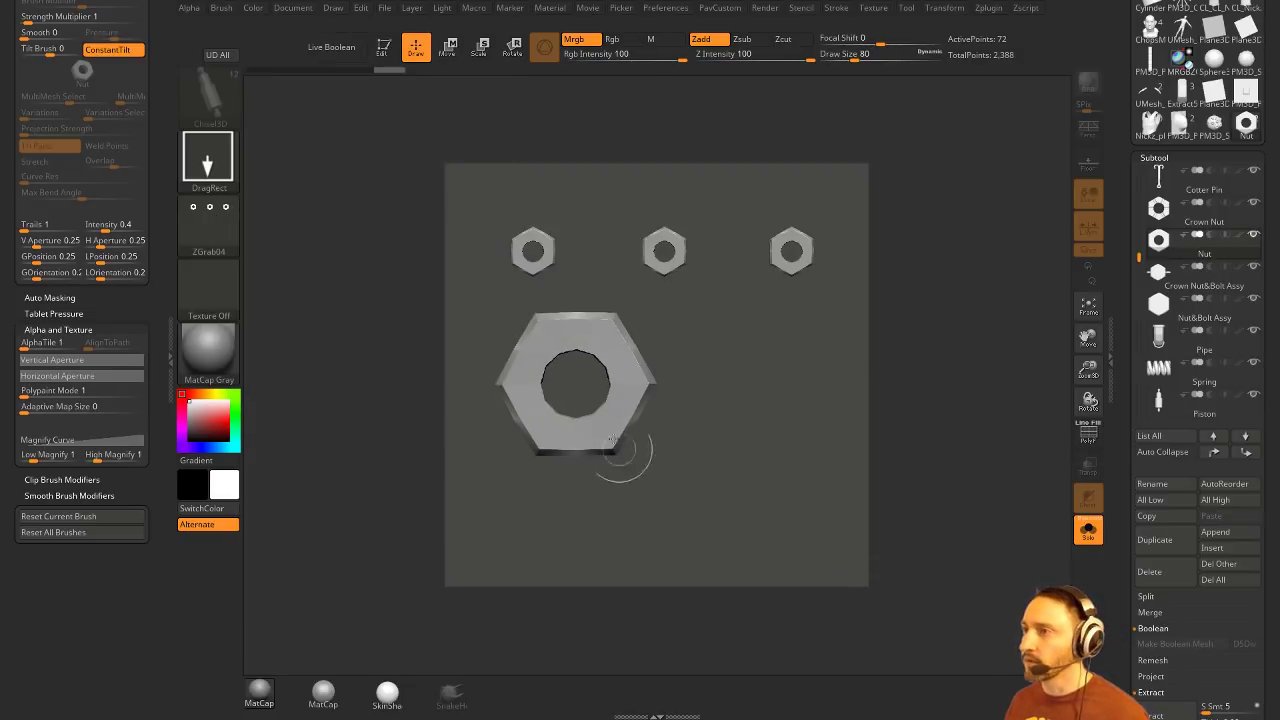
click(383, 47)
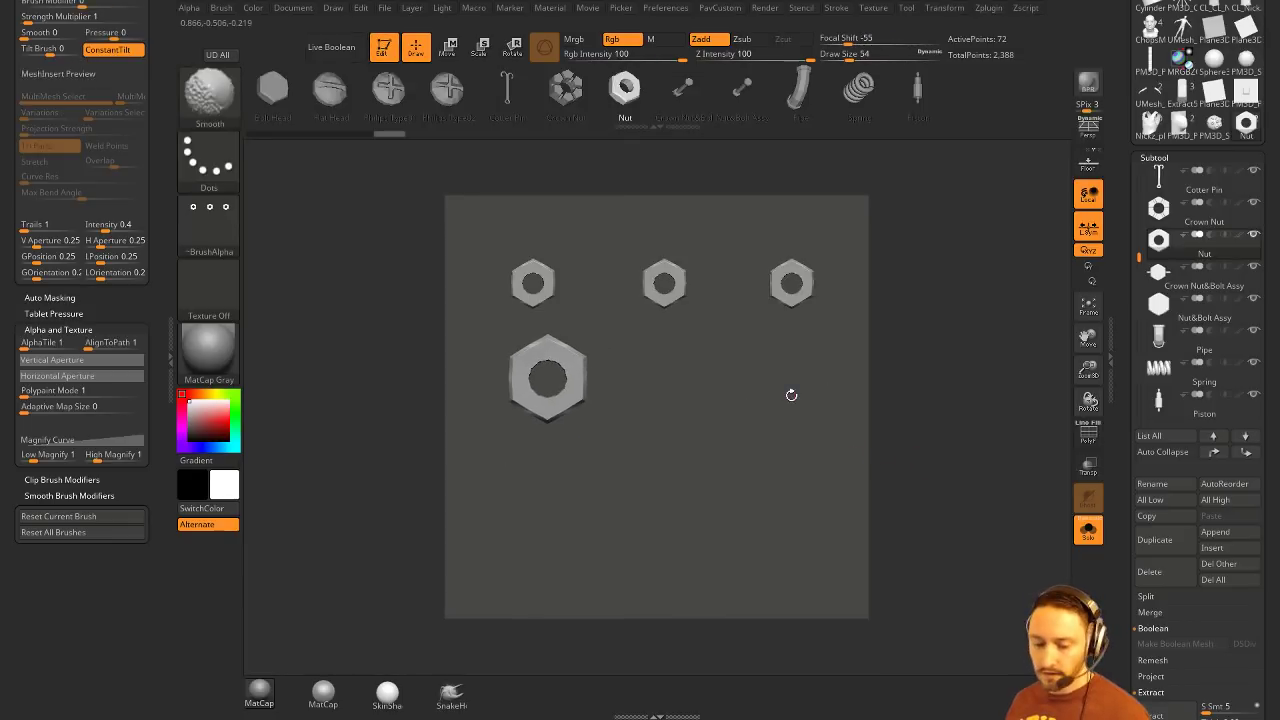
drag(688, 440, 932, 596)
key(shift+s)
alt+drag(932, 596, 946, 571)
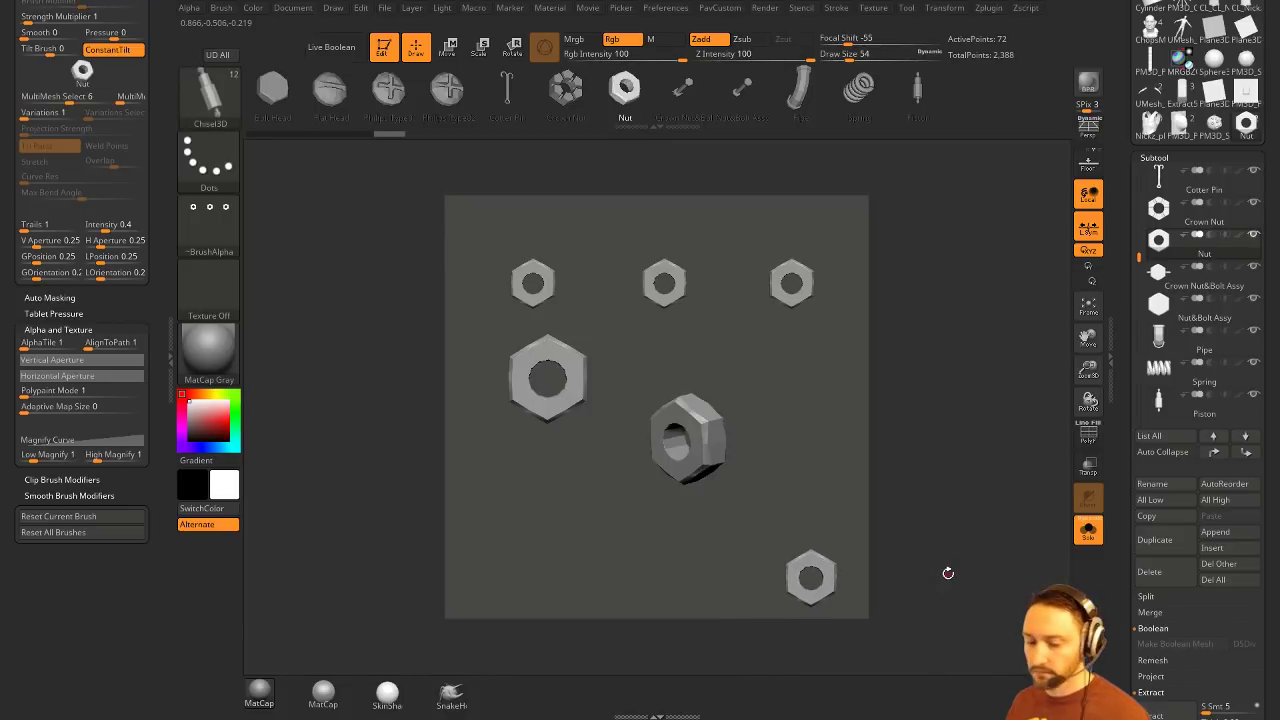
drag(513, 498, 698, 576)
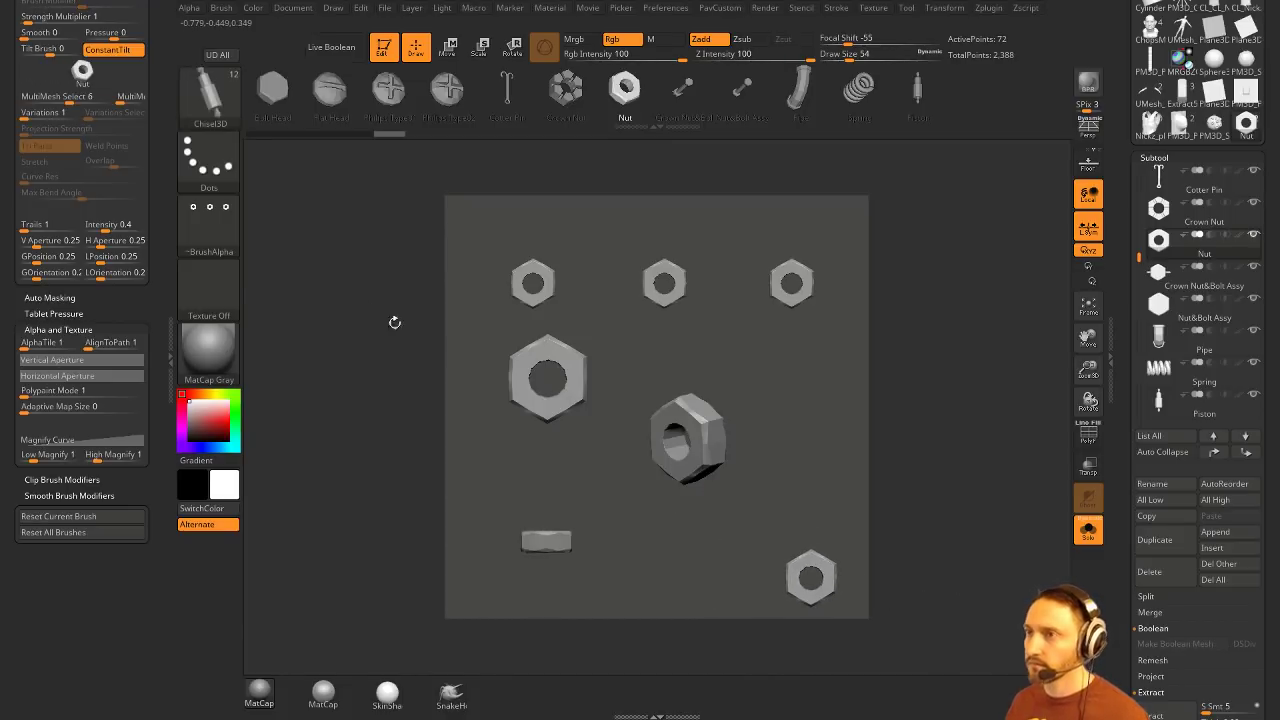
Step: Grab the document with the mixed nut arrangement as a new alpha and preview it
click(209, 222)
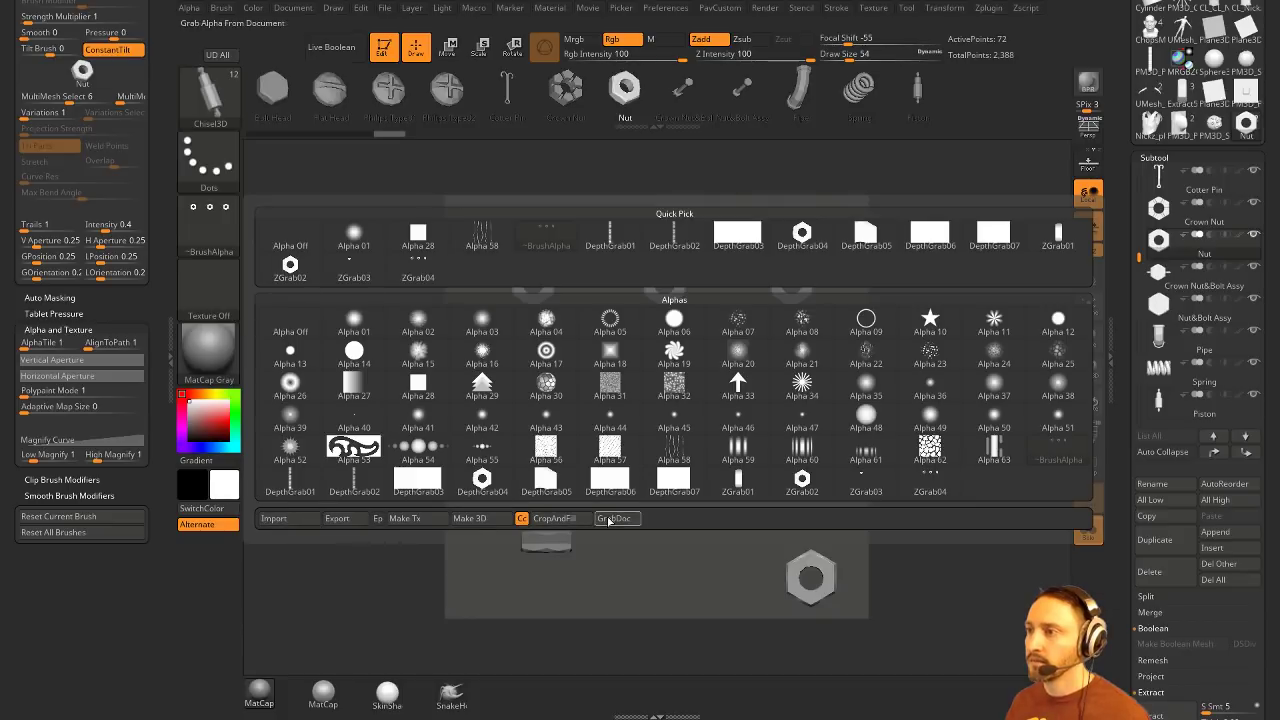
click(613, 518)
mouse_move(205, 226)
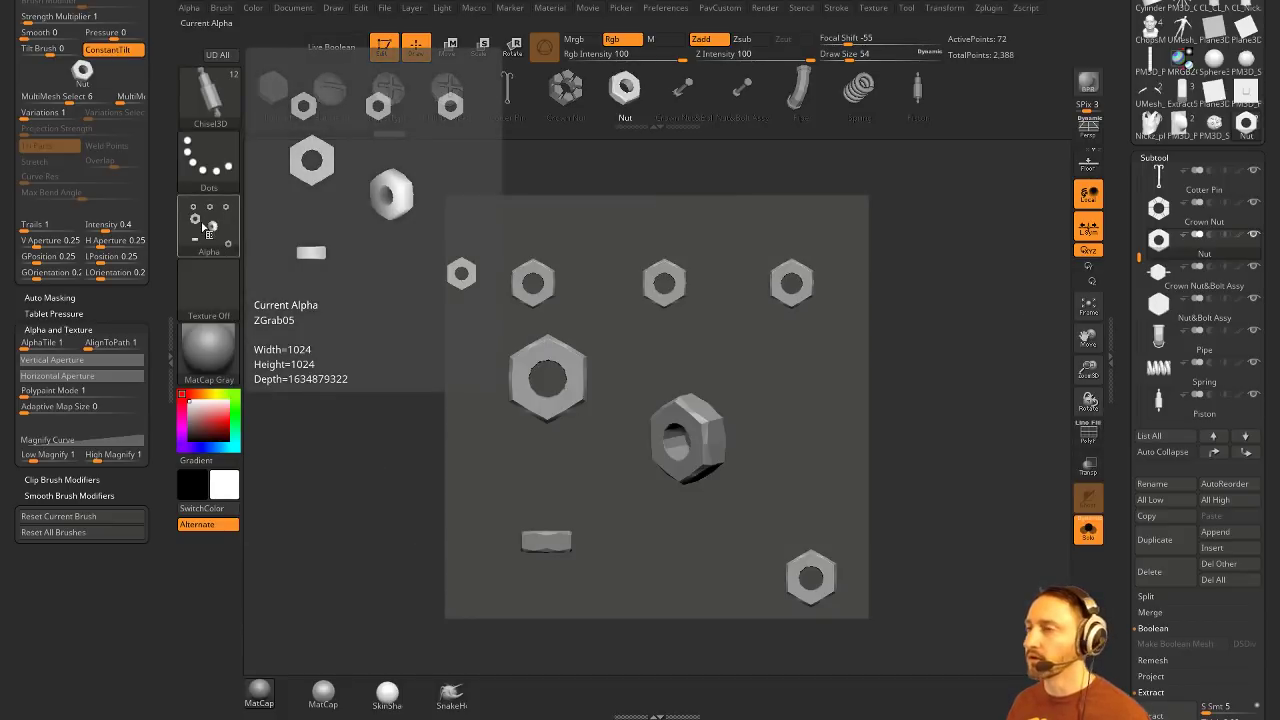
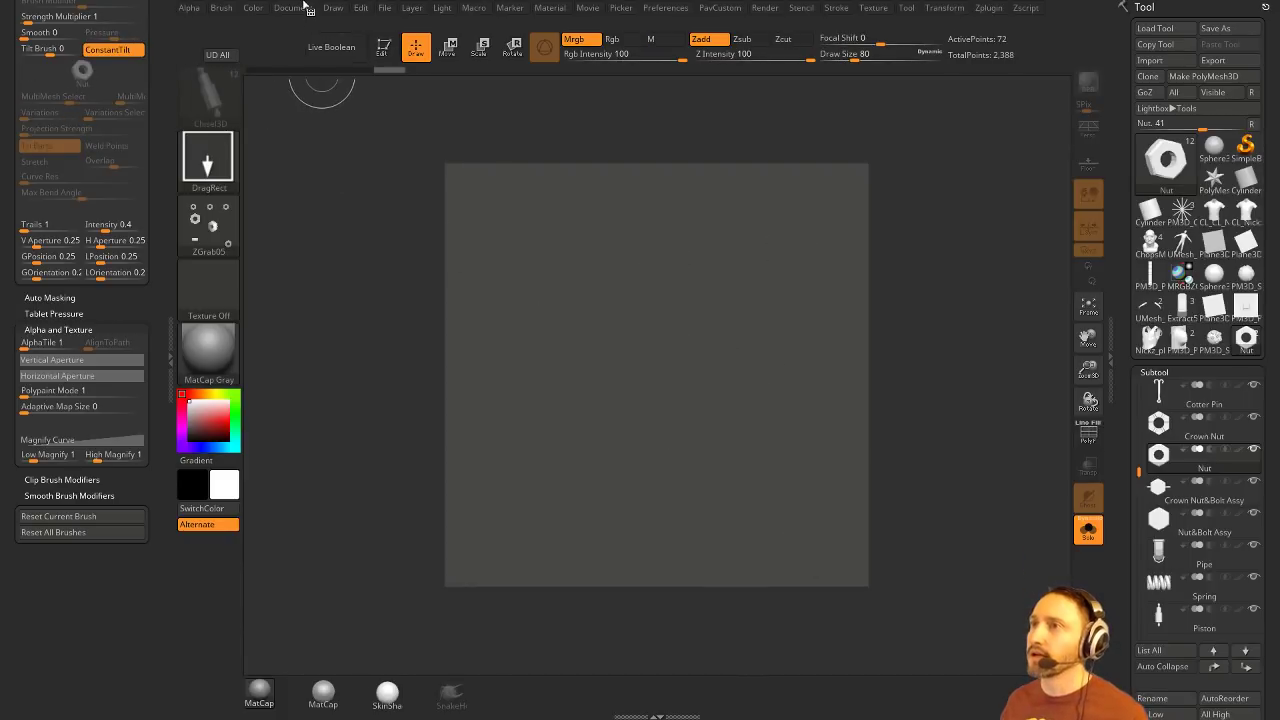
Step: Create a new, empty document that fills the workspace
click(300, 7)
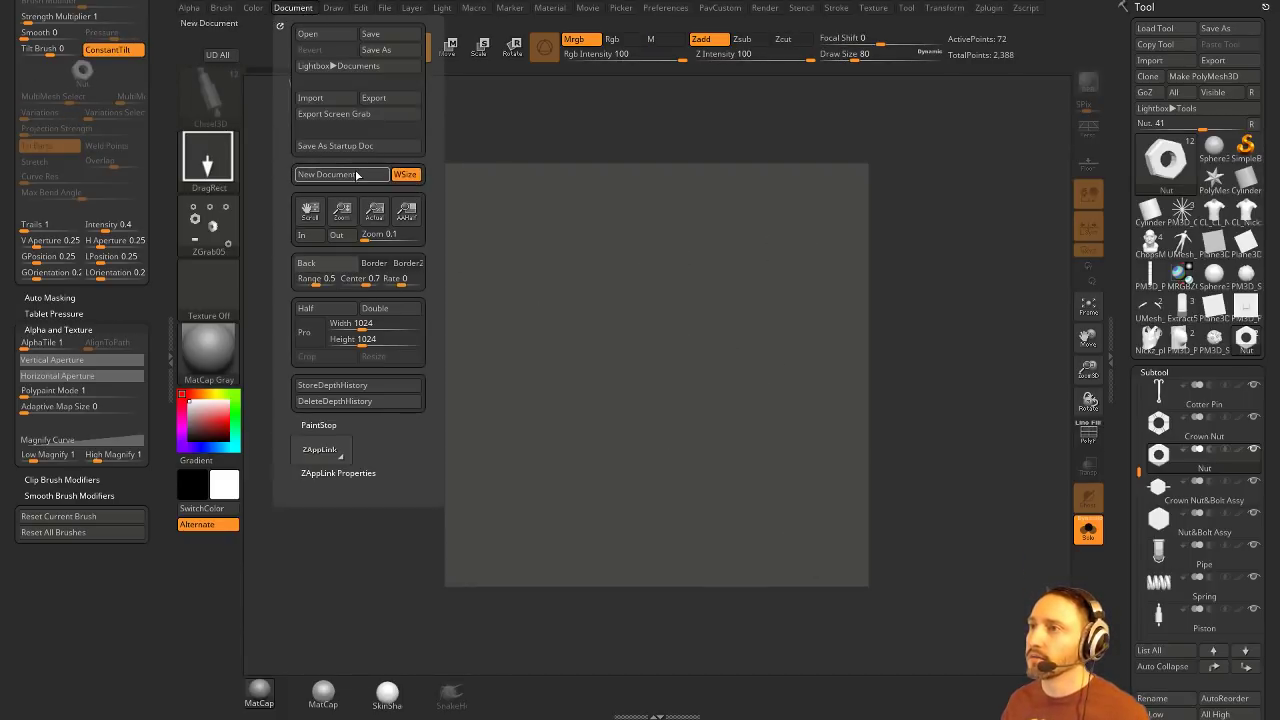
click(405, 174)
click(680, 404)
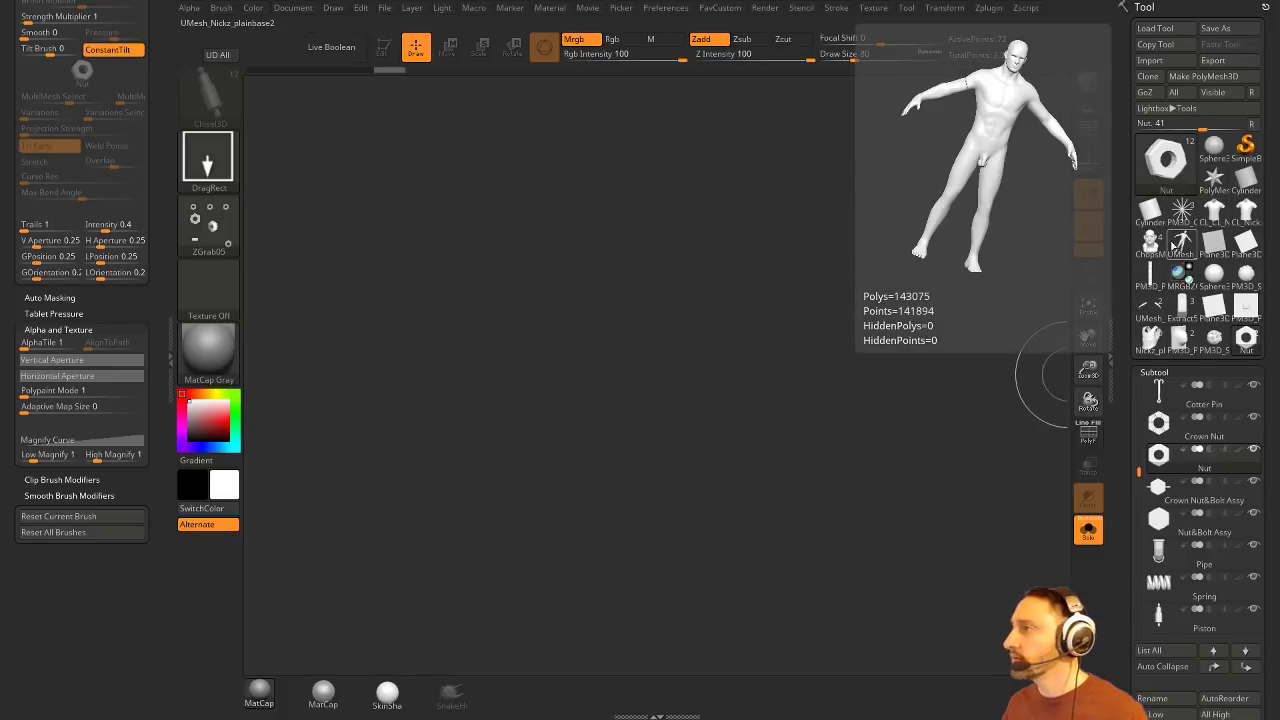
Step: Draw the ChopsMcGeeRemeshed bust on the canvas, enter Edit mode and turn it to a centred side profile
click(1150, 243)
drag(666, 380, 681, 506)
click(384, 48)
drag(651, 251, 597, 400)
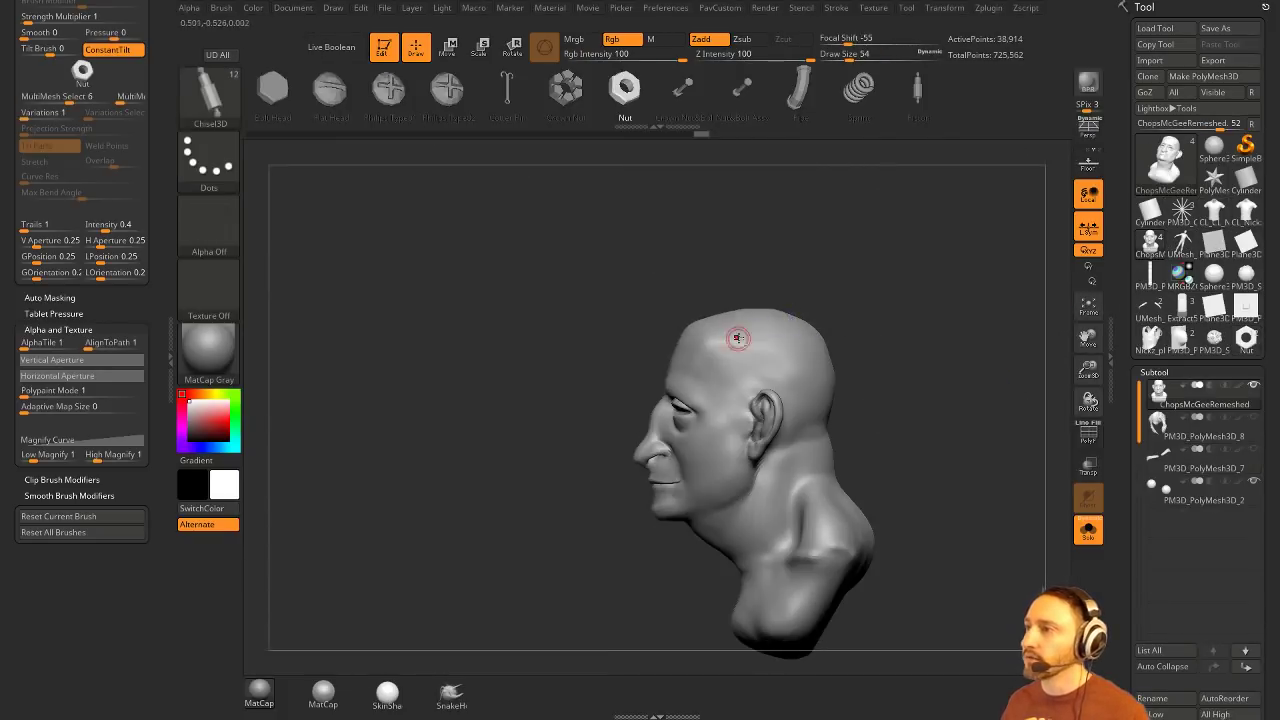
alt+drag(928, 367, 814, 282)
Step: Duplicate the ChopsMcGeeRemeshed subtool and delete the copy's lower subdivision levels
drag(1117, 636, 1127, 489)
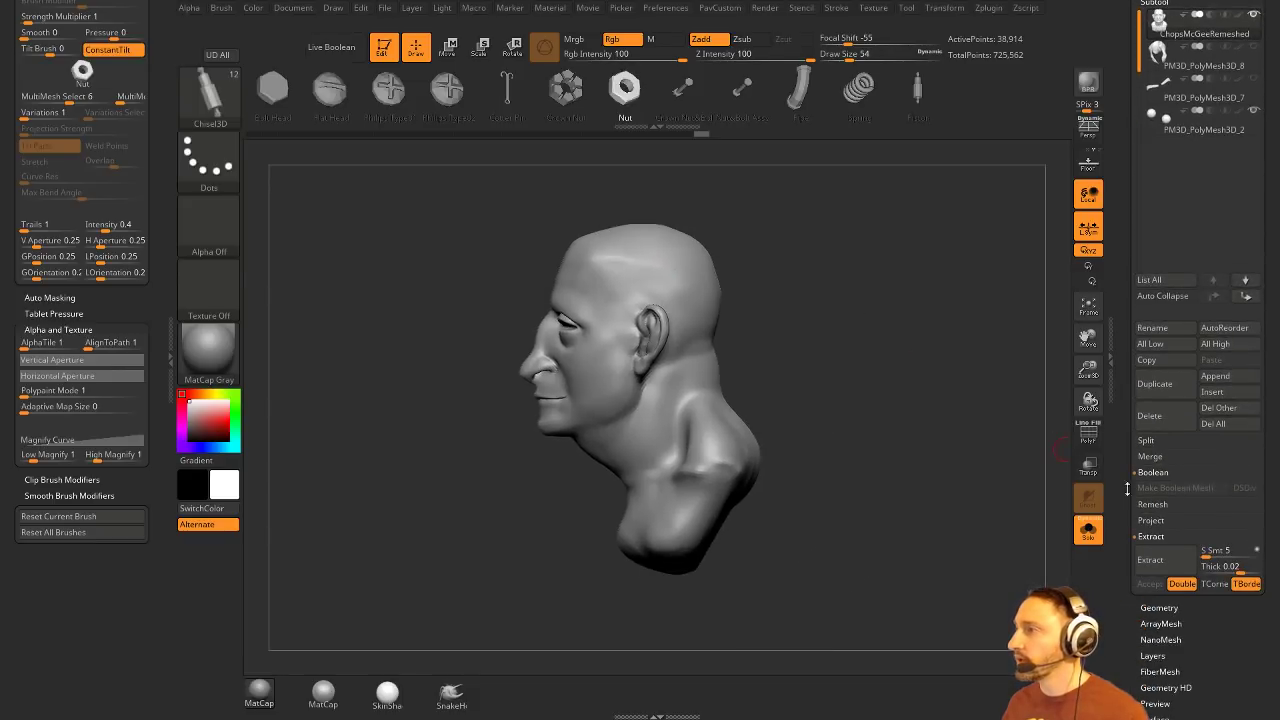
click(1154, 384)
scroll(1150, 520, down, 2)
click(1159, 555)
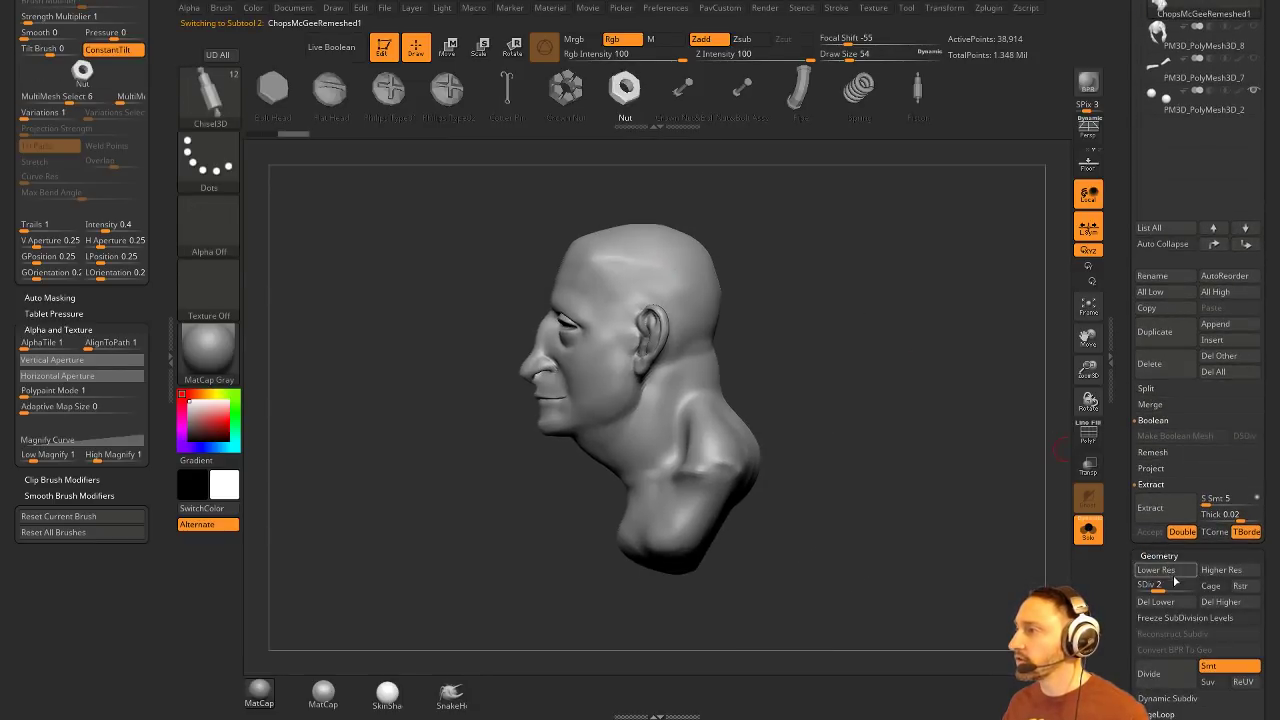
click(1156, 601)
key(f)
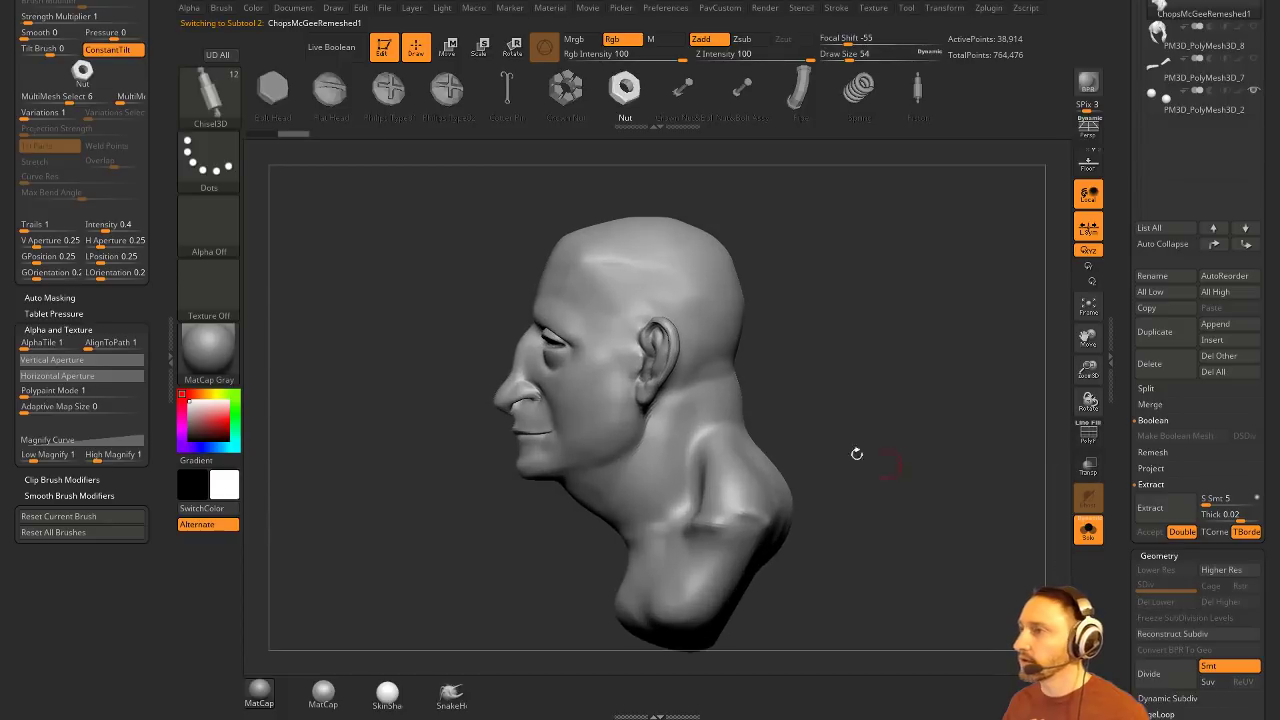
Step: Show the polyframe, merge the bust into one polygroup and slice it diagonally across the neck with SliceCurve into head and shoulder groups
click(1088, 430)
key(ctrl)
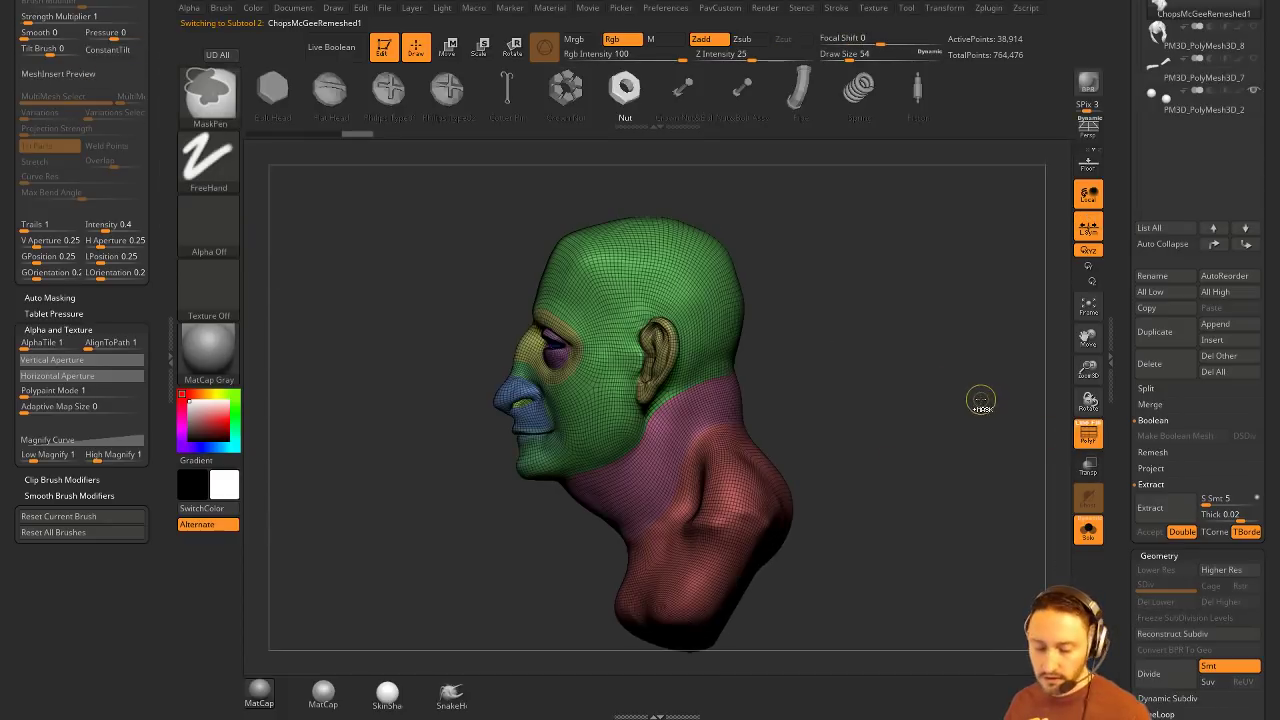
key(ctrl+w)
ctrl+shift+drag(860, 300, 342, 670)
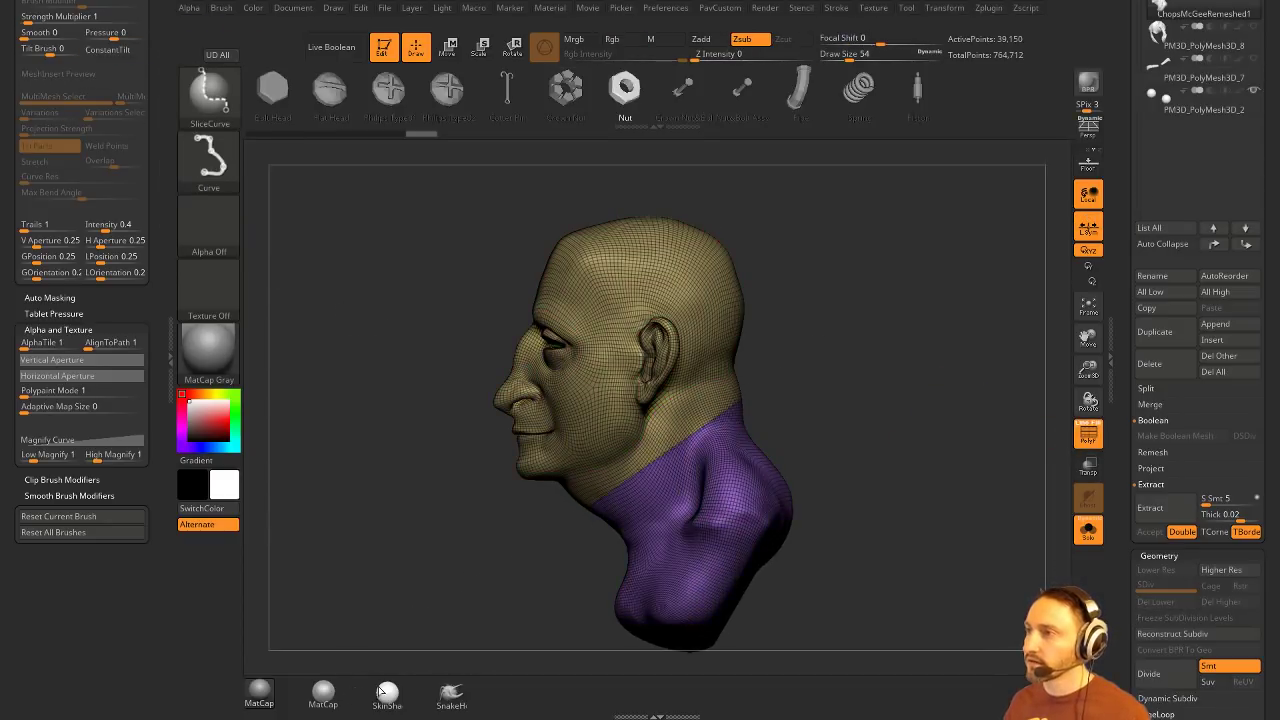
ctrl+shift+click(760, 478)
ctrl+shift+click(823, 417)
key(f)
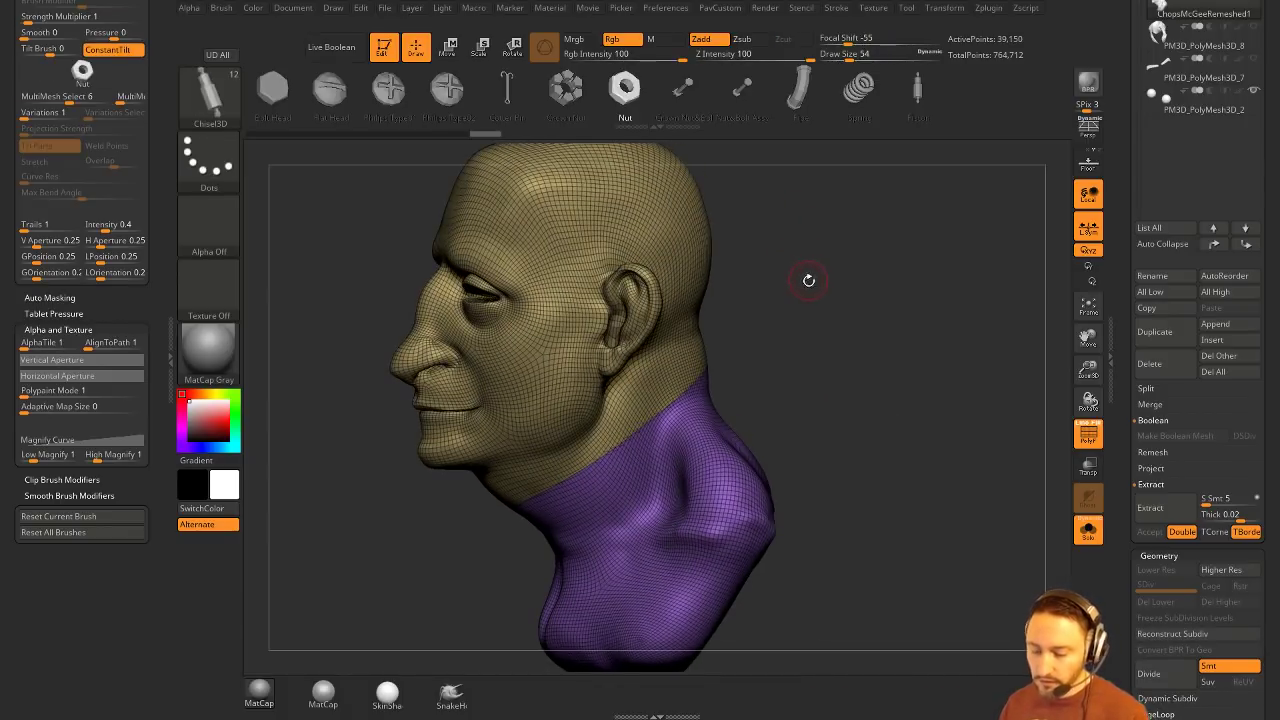
Step: Load the SimpleTubeAgain brush from the Military brush folder and zoom in on the neck
key(comma)
click(404, 152)
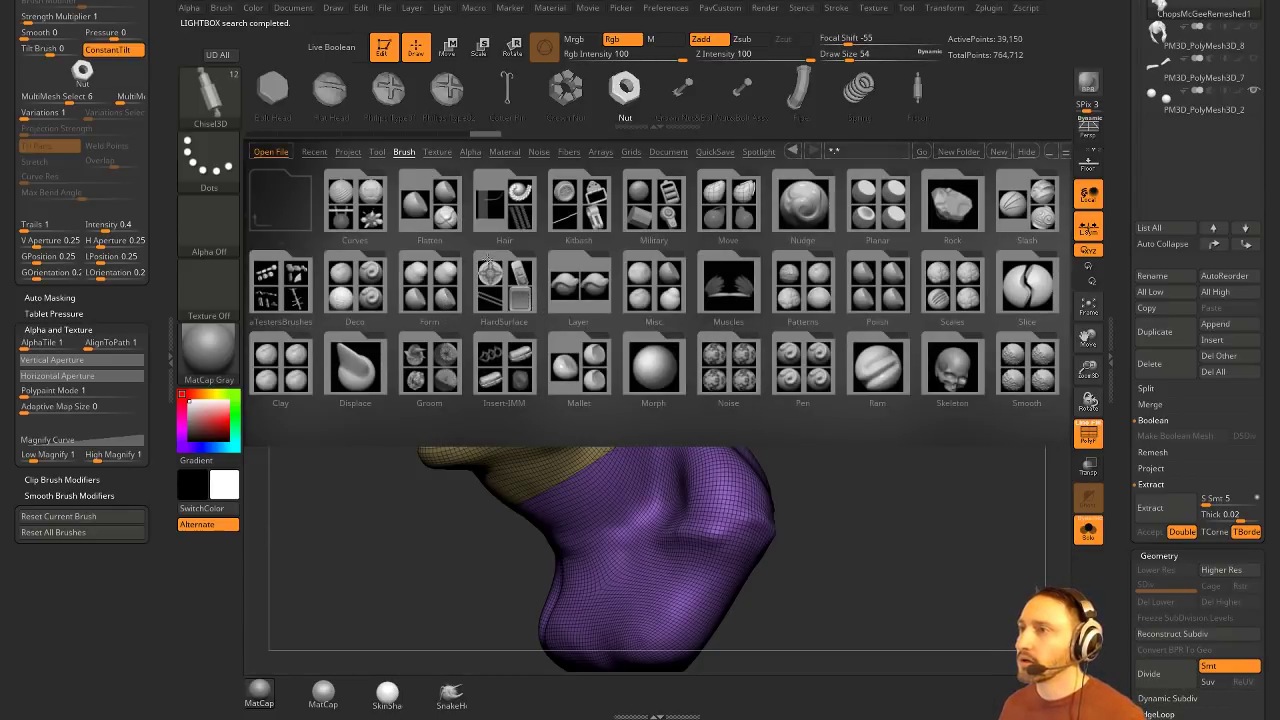
click(660, 210)
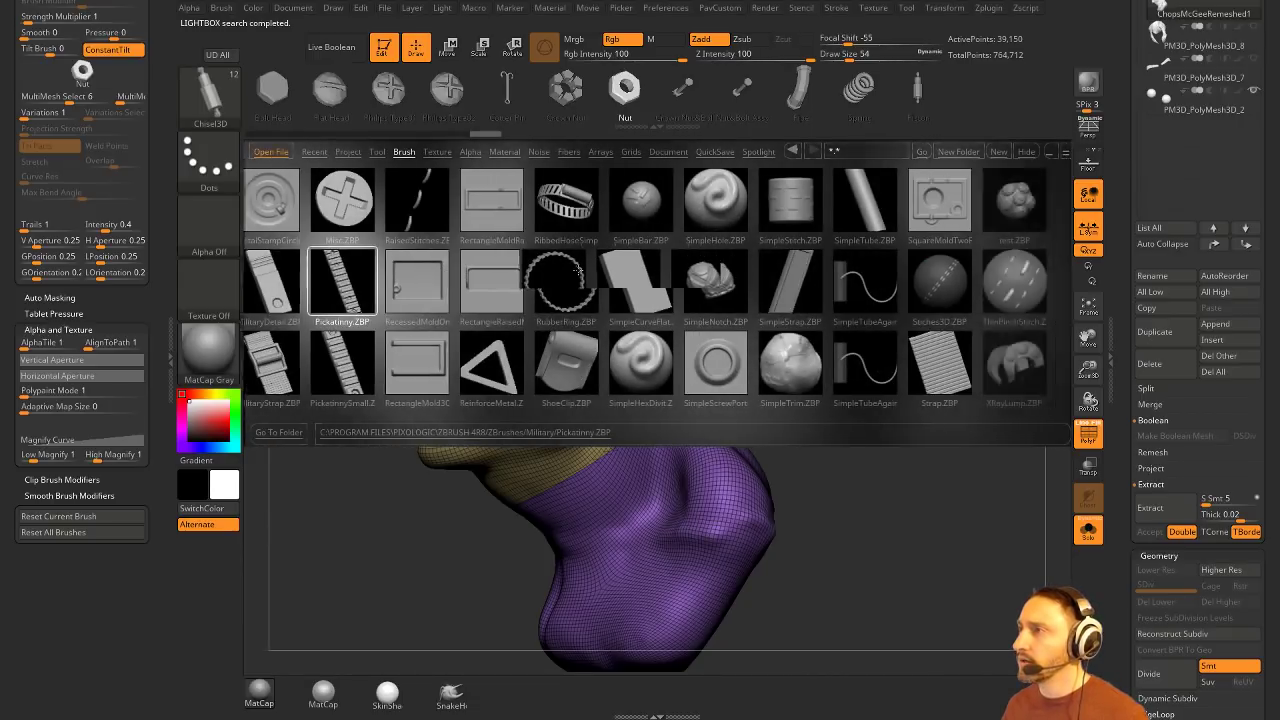
drag(882, 284, 806, 284)
double_click(806, 284)
mouse_move(908, 466)
alt+mouse_down()
mouse_move(925, 374)
mouse_move(500, 281)
alt+mouse_up()
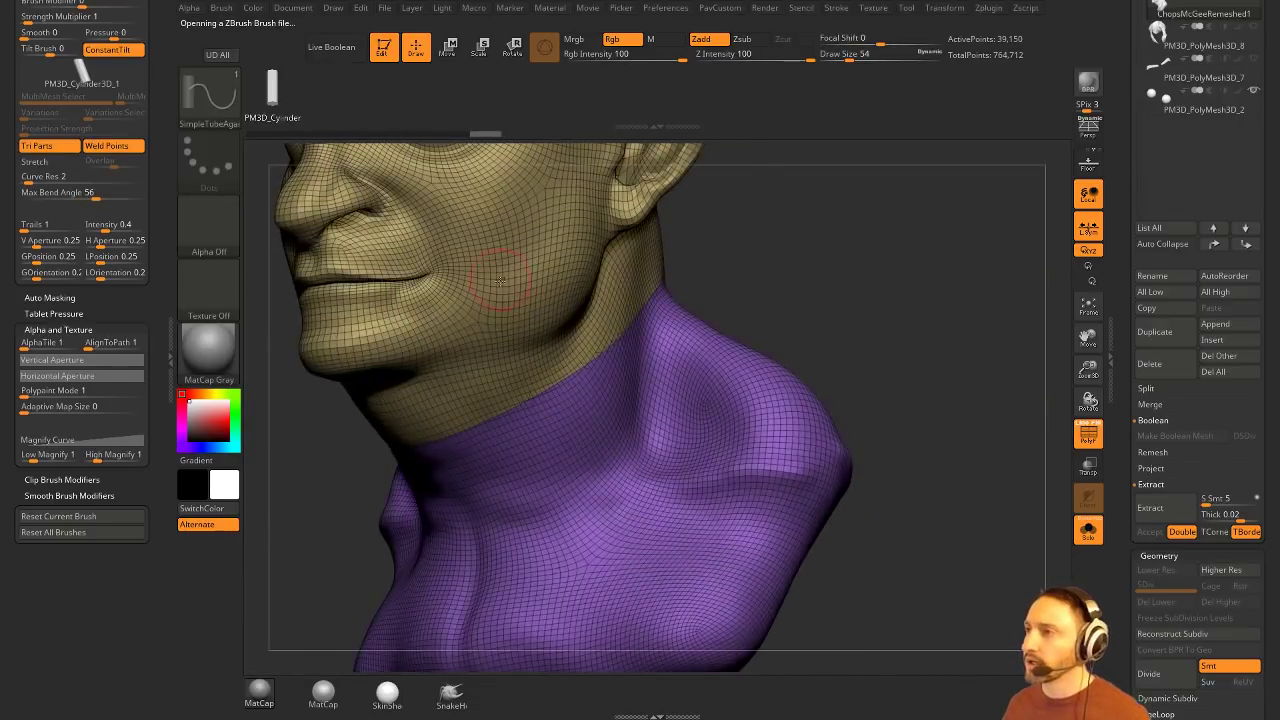
Step: Try running a SimpleTubeAgain tube around the neck along the polygroup border, and undo it
drag(617, 337, 797, 317)
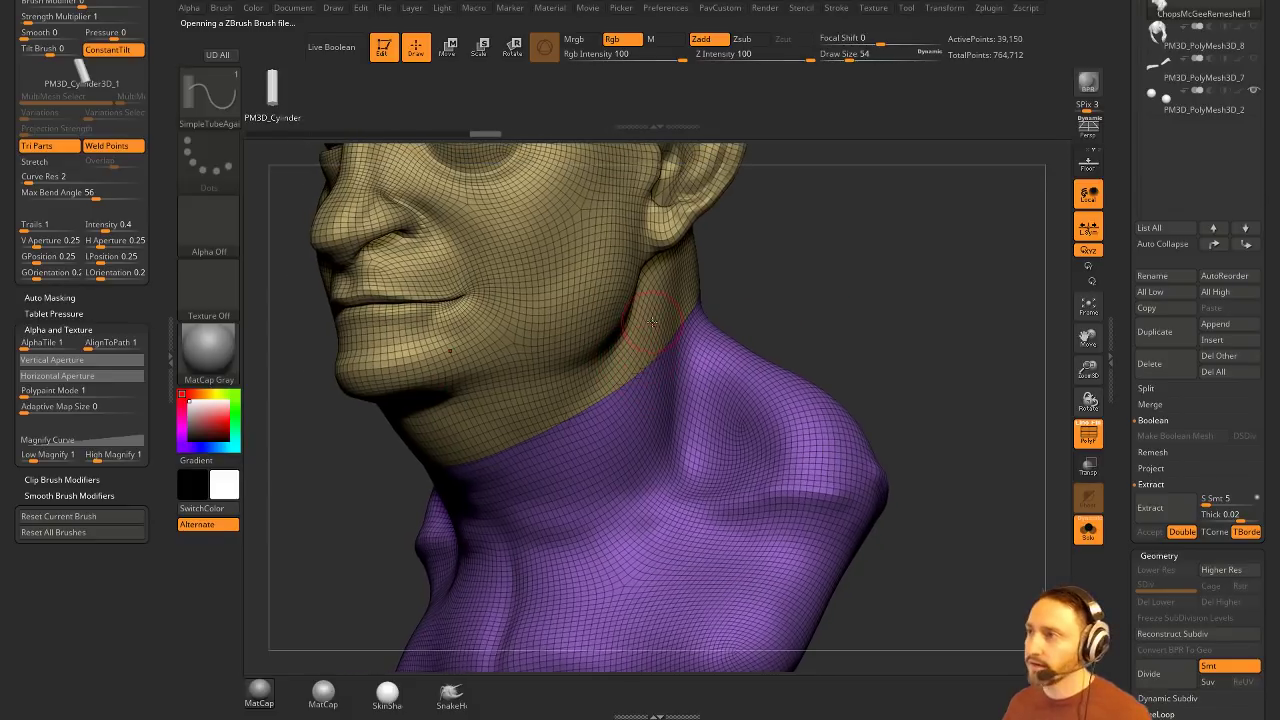
shift+drag(445, 468, 446, 469)
drag(851, 354, 822, 390)
key(ctrl+z)
shift+drag(633, 391, 628, 396)
mouse_move(955, 314)
mouse_down()
mouse_move(882, 319)
mouse_move(934, 300)
mouse_move(975, 318)
mouse_move(934, 307)
mouse_move(344, 512)
mouse_up()
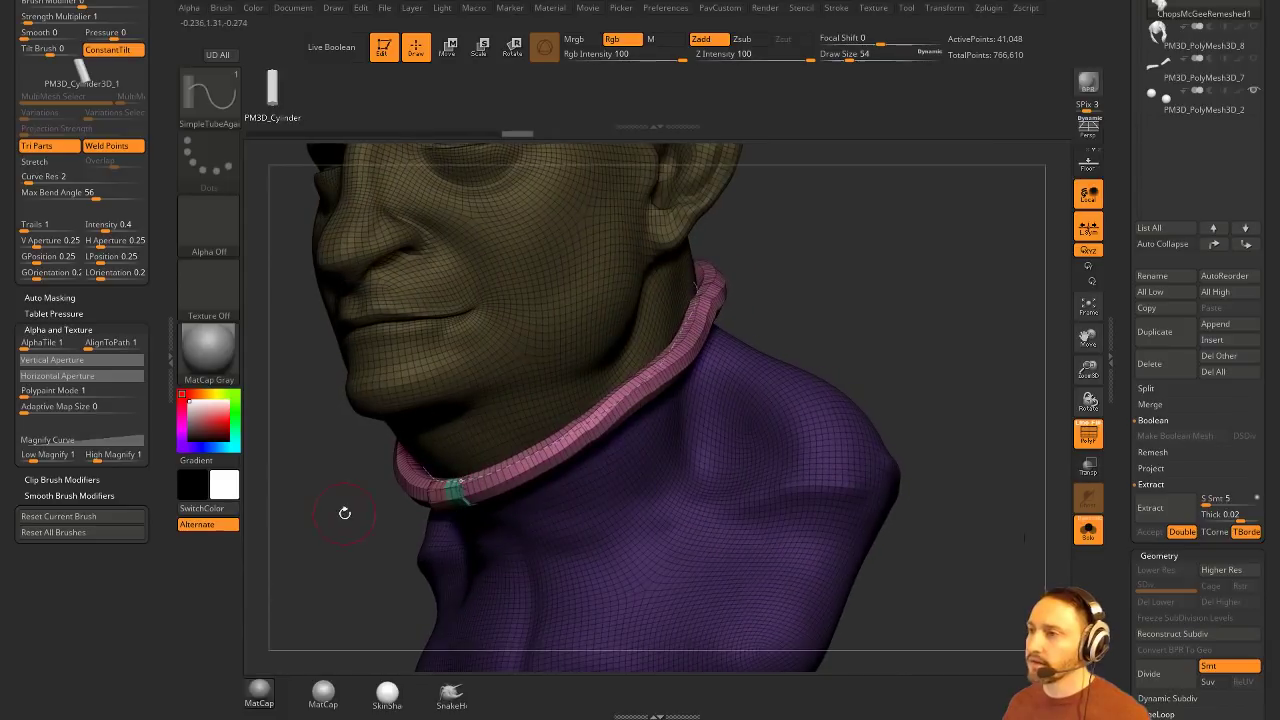
mouse_move(984, 322)
mouse_down()
mouse_move(1014, 380)
mouse_move(840, 380)
mouse_move(890, 354)
mouse_move(864, 344)
mouse_move(877, 334)
mouse_up()
key(ctrl+z)
Step: Switch to the CurveTube brush and run a tube around the neck along the polygroup border
key(b)
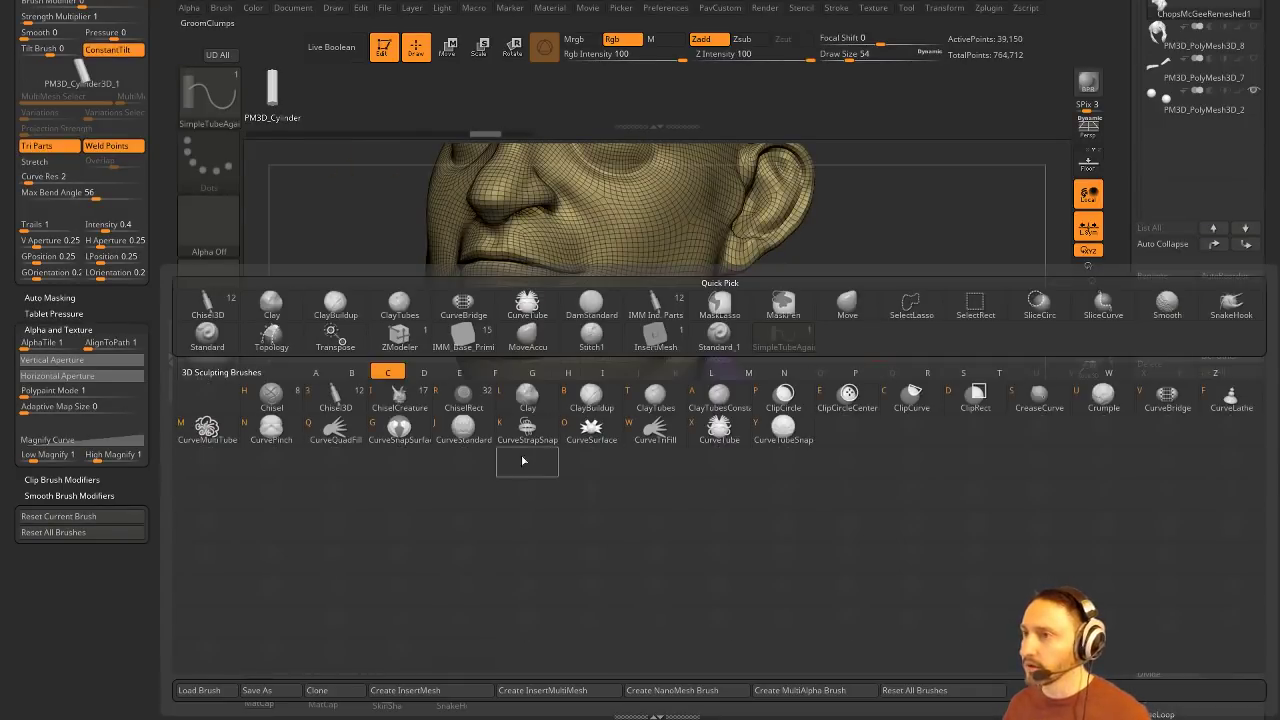
click(712, 432)
drag(668, 335, 660, 340)
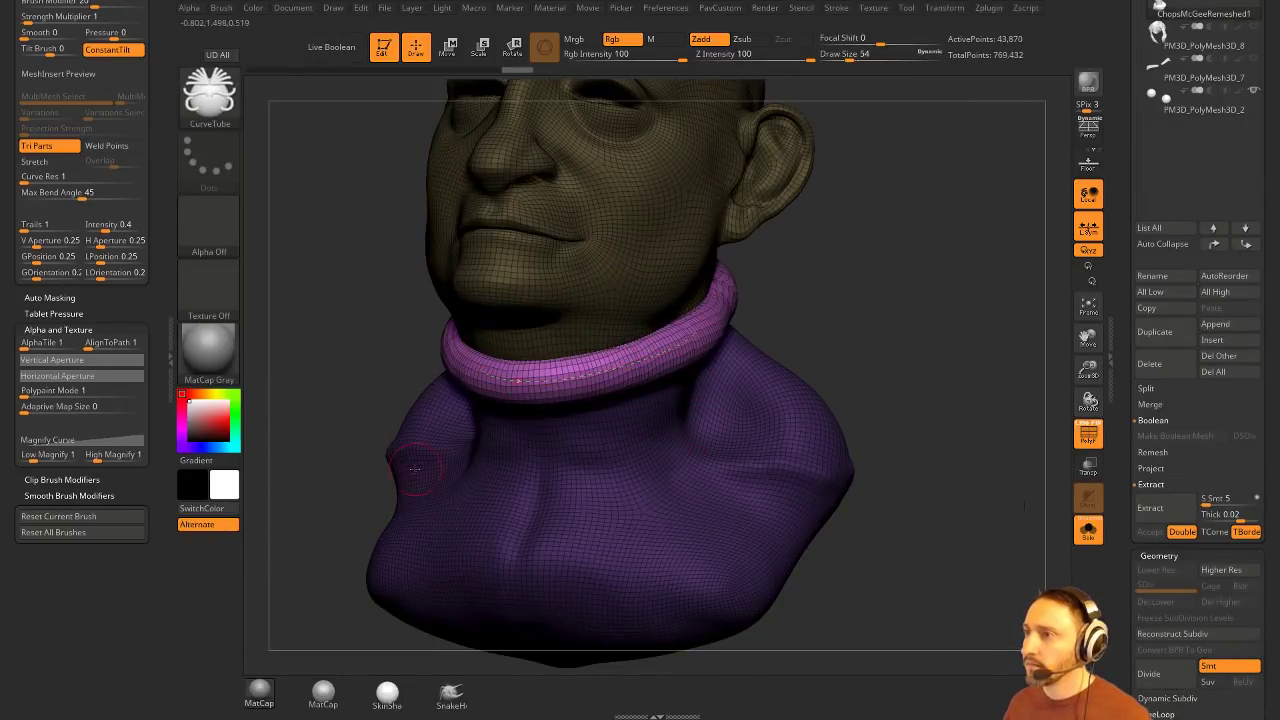
right_drag(745, 435, 500, 360)
drag(950, 380, 896, 340)
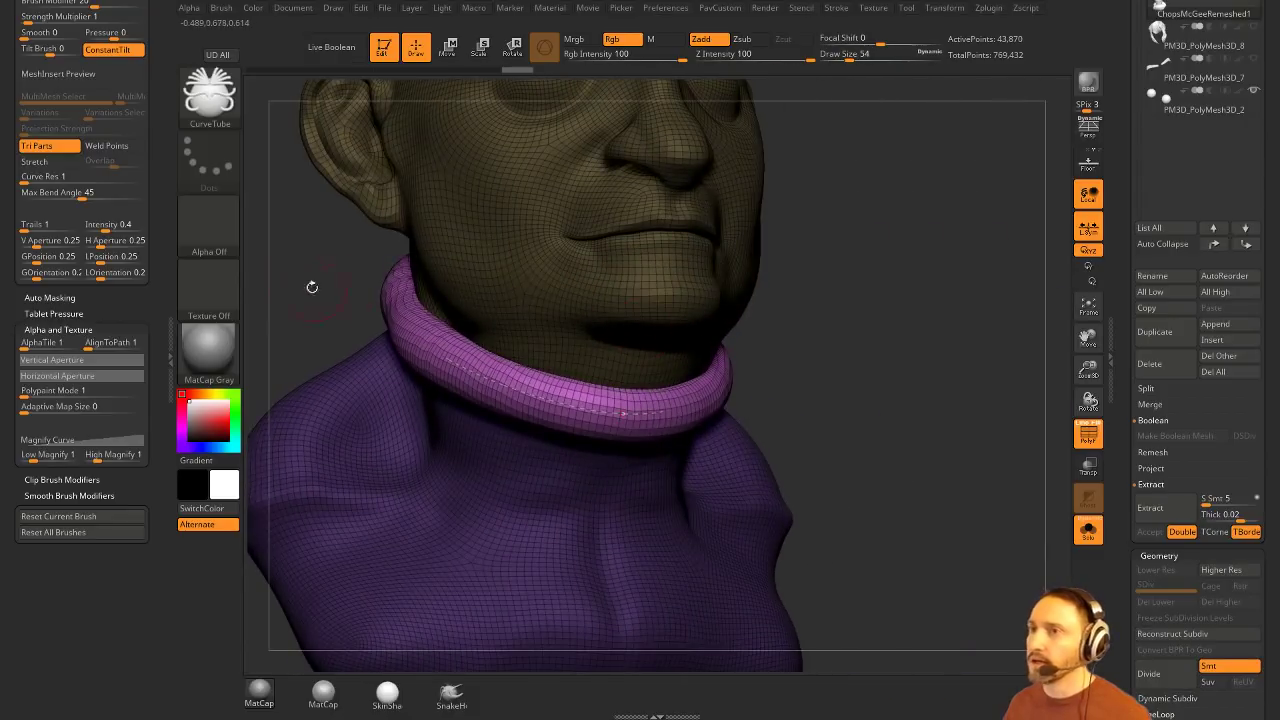
mouse_move(306, 243)
alt+mouse_down()
mouse_move(455, 264)
mouse_move(429, 268)
alt+mouse_up()
Step: Set the draw size to 29 and the Brush Modifier to 8, and regenerate the neck tube with these settings
key(s)
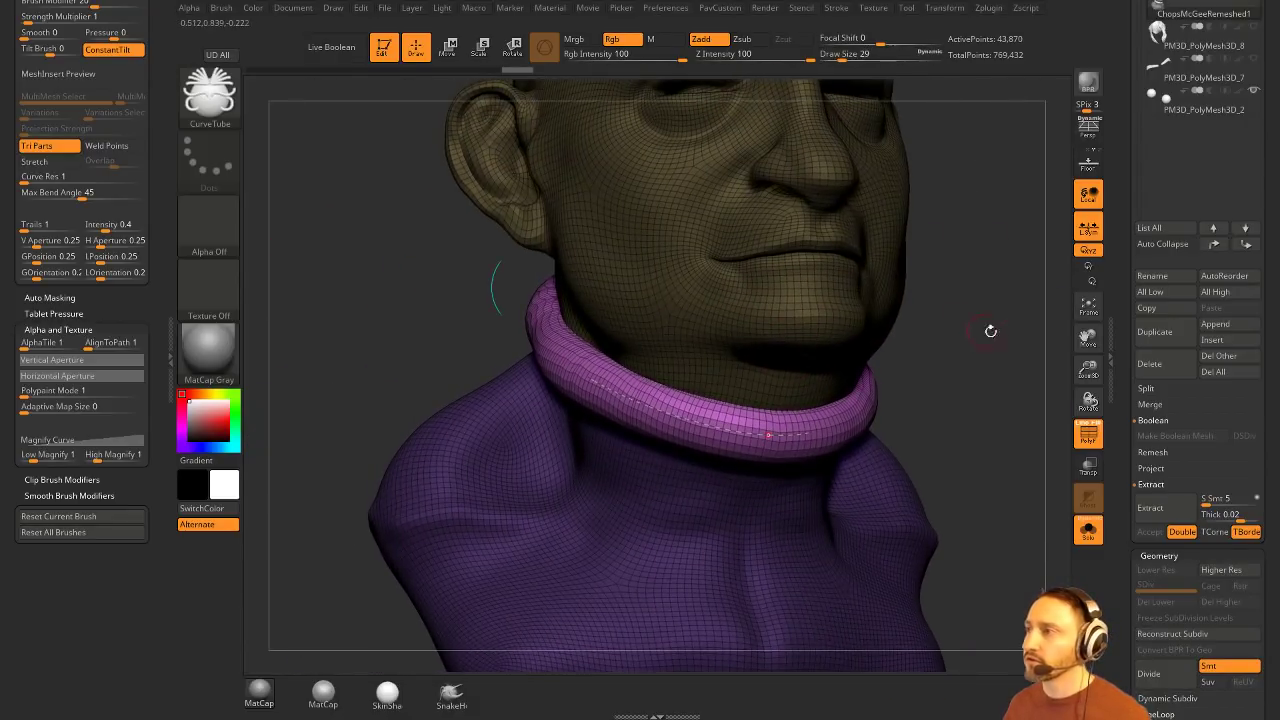
drag(990, 331, 880, 358)
scroll(155, 285, up, 5)
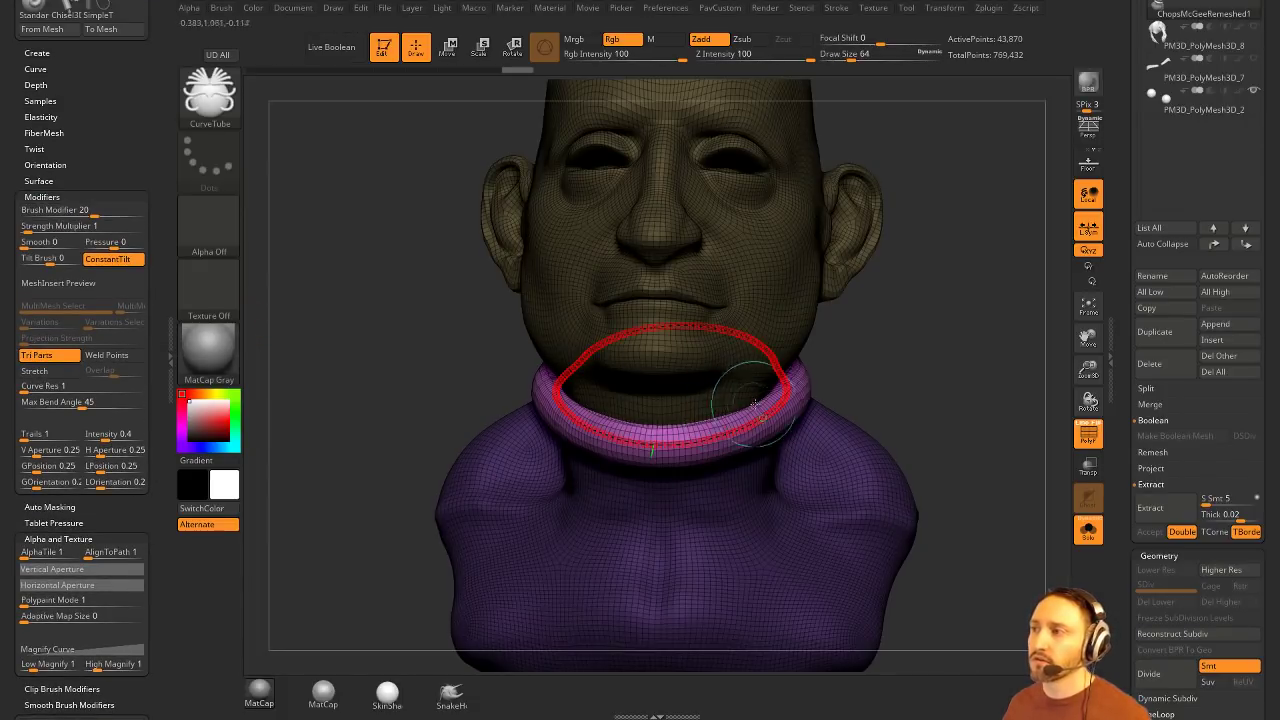
click(57, 212)
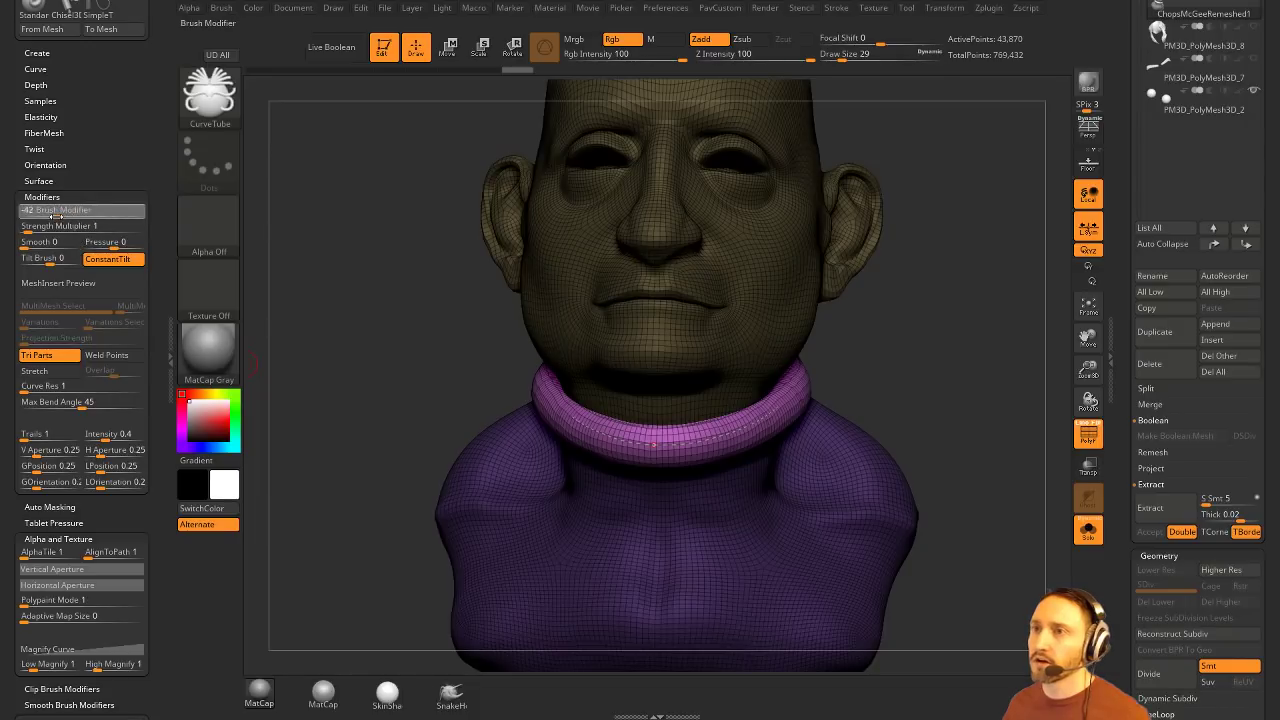
text(8)
key(Return)
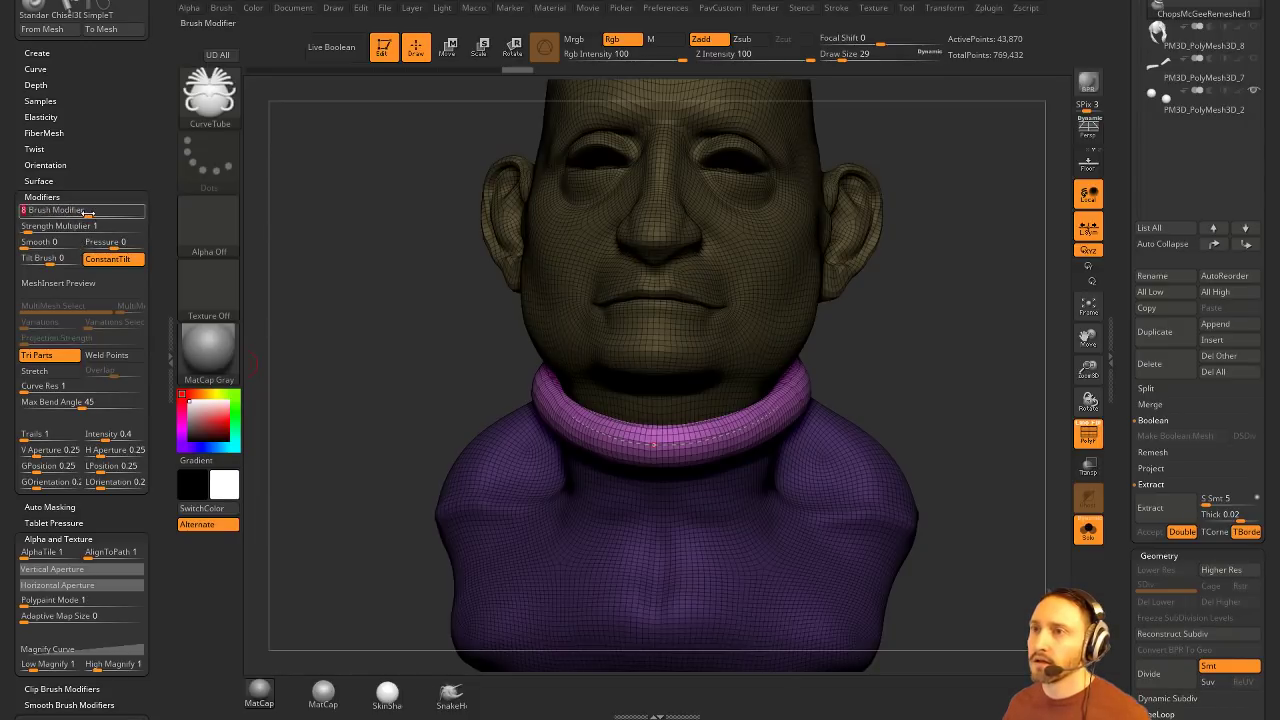
click(749, 428)
Step: Set the Brush Modifier to 4, regenerate the neck tube and inspect it from several angles
drag(953, 388, 890, 375)
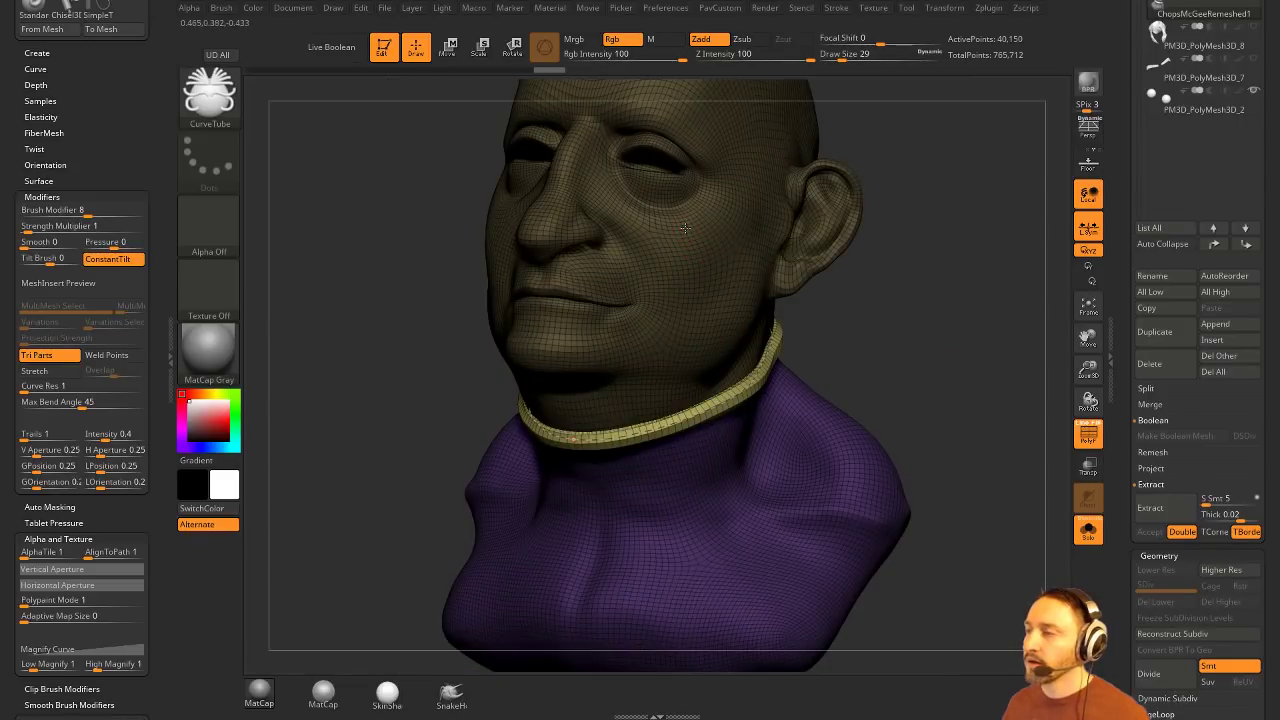
mouse_move(930, 325)
mouse_down()
mouse_move(1021, 331)
mouse_move(976, 344)
mouse_up()
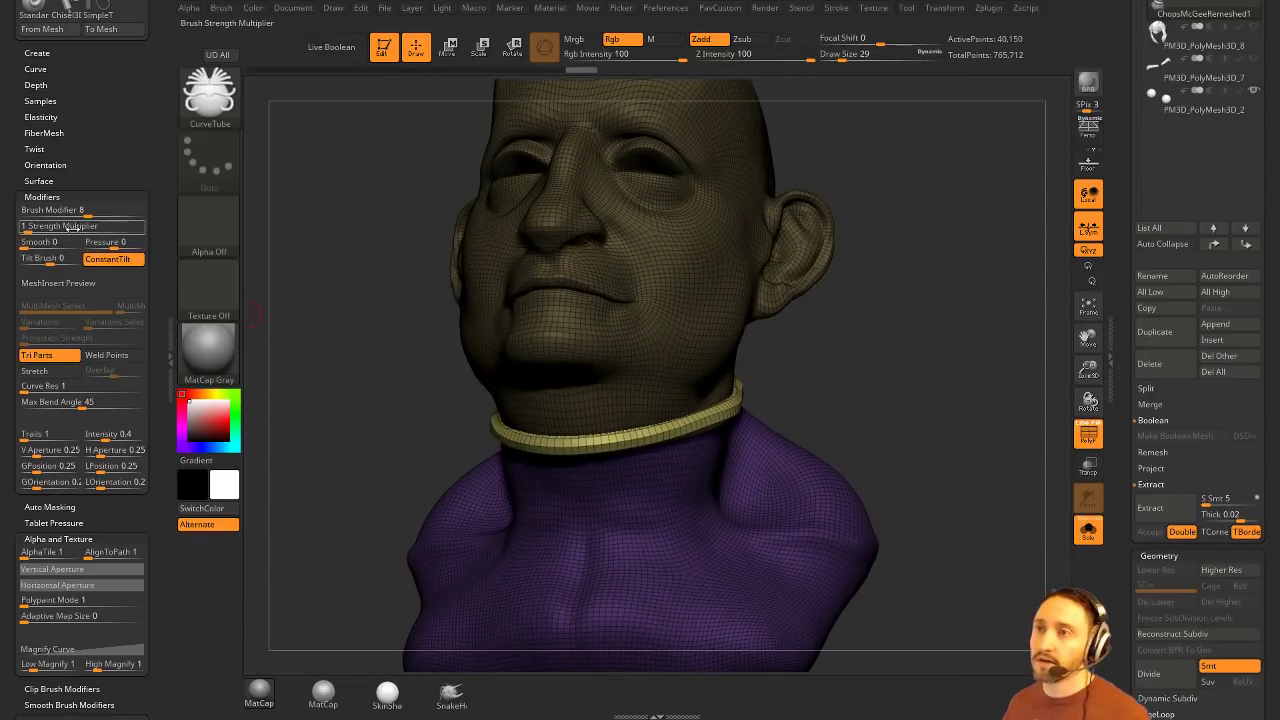
mouse_move(830, 420)
mouse_down()
mouse_move(880, 434)
mouse_move(895, 394)
mouse_move(885, 390)
mouse_up()
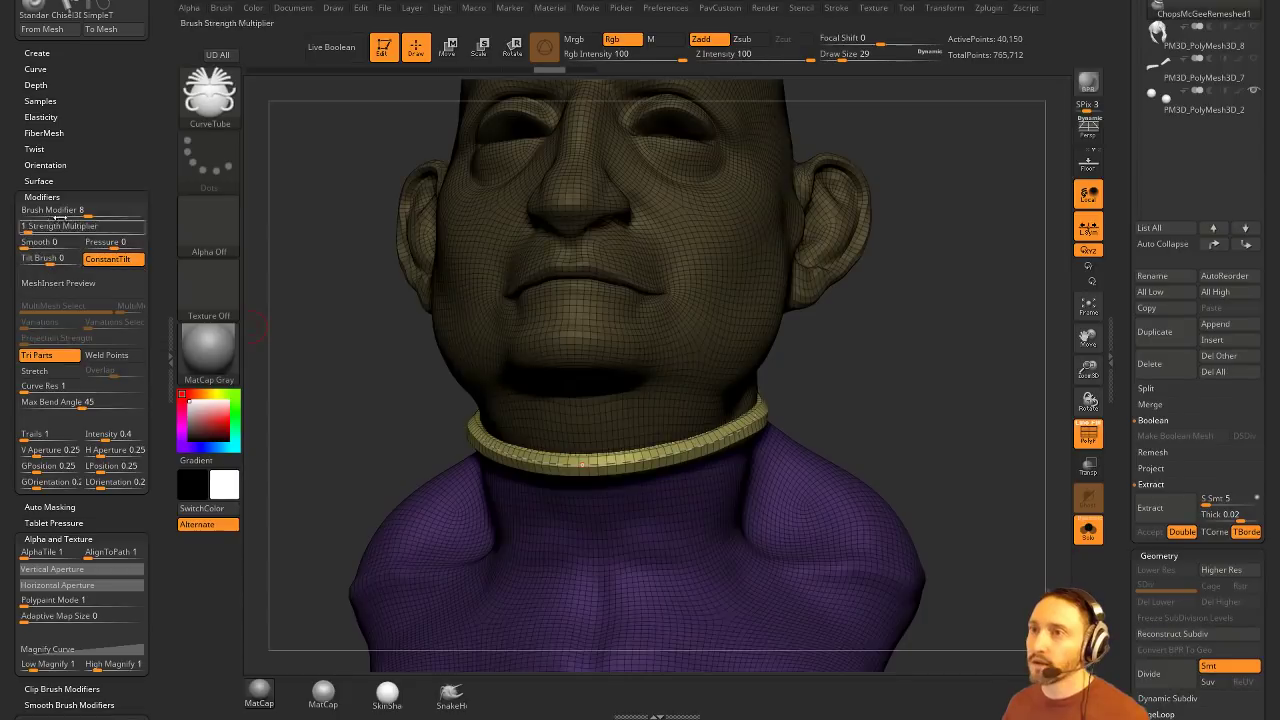
click(68, 213)
click(79, 213)
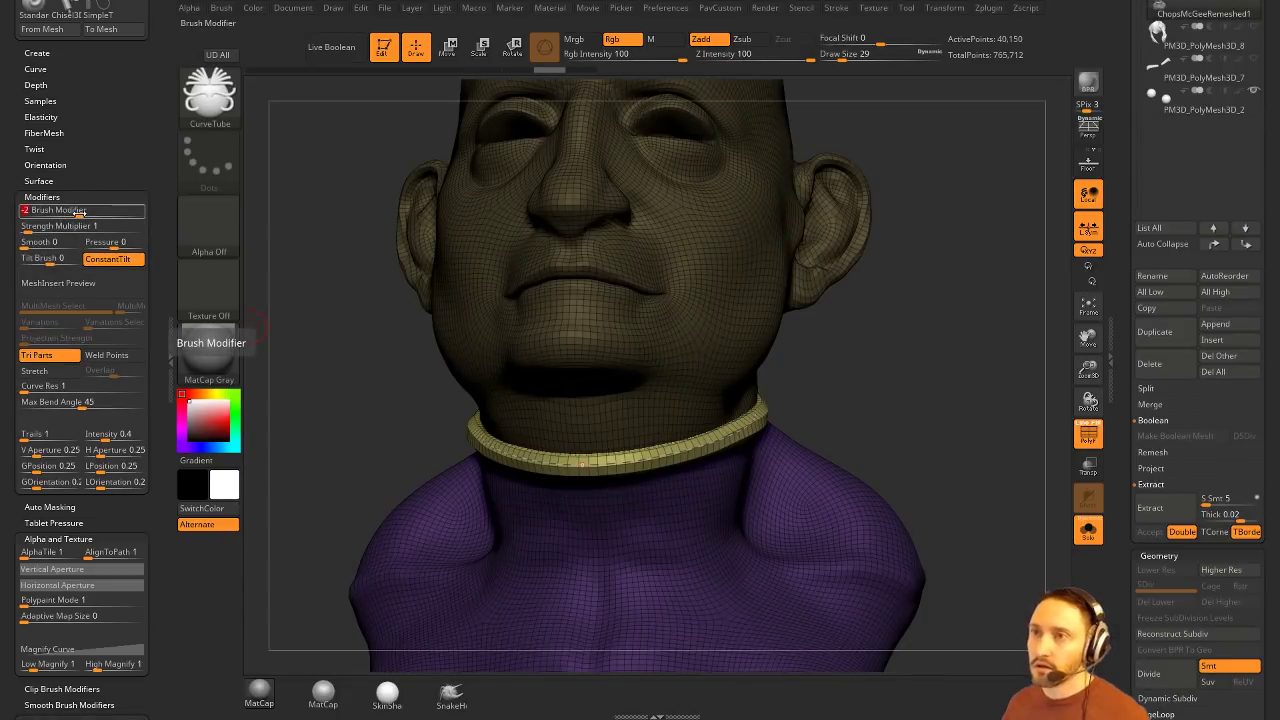
click(706, 438)
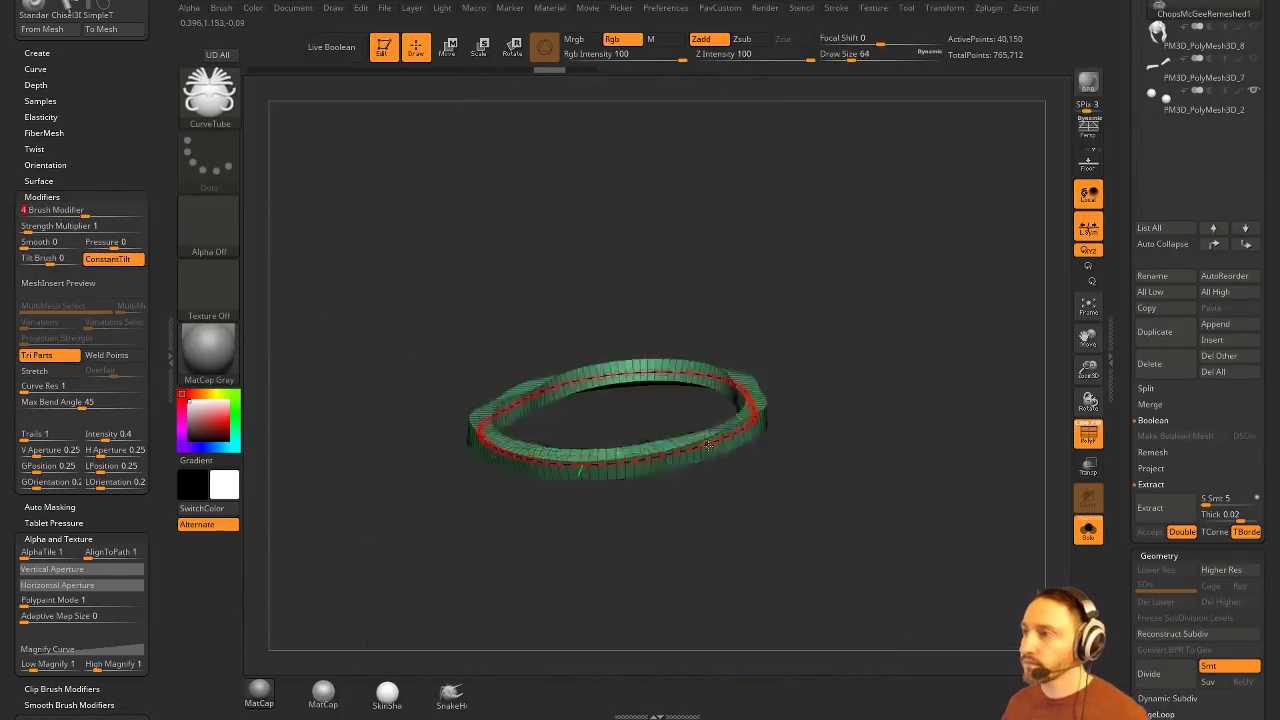
mouse_move(845, 428)
mouse_down()
mouse_move(876, 417)
mouse_move(1030, 510)
mouse_up()
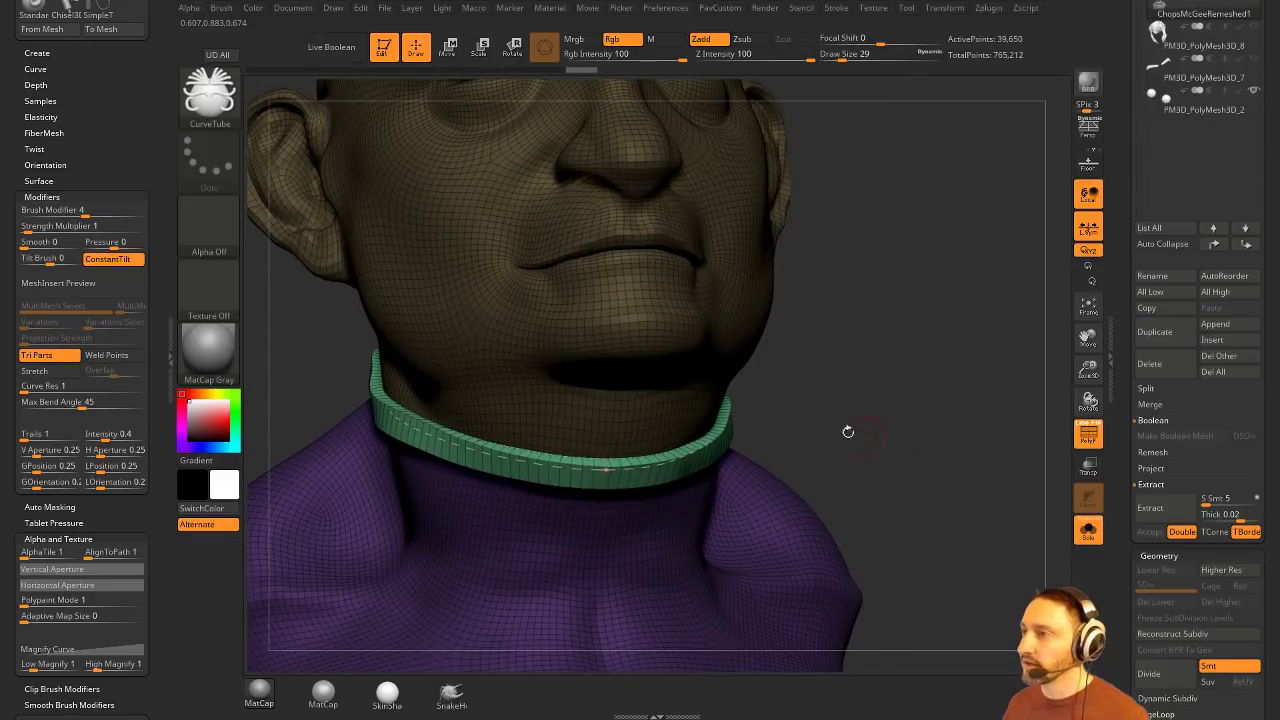
Step: Set the Z Intensity to 32 and regenerate the neck tube with it
click(760, 57)
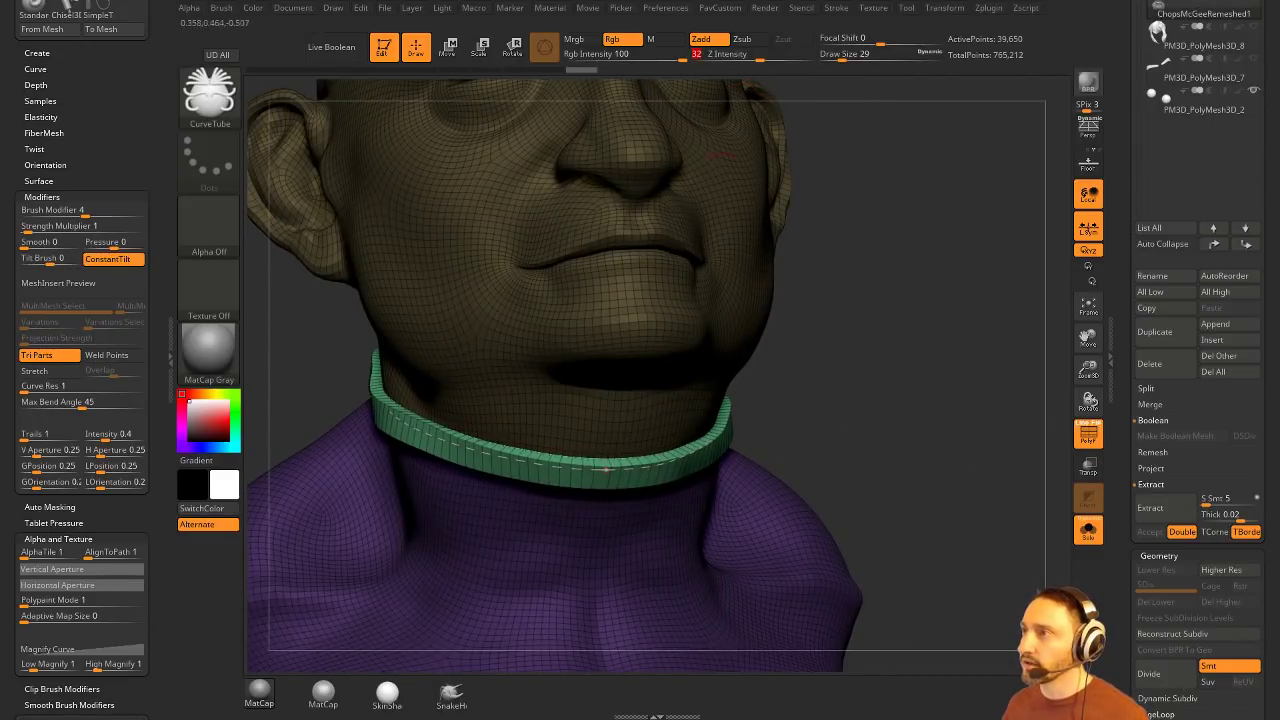
click(682, 463)
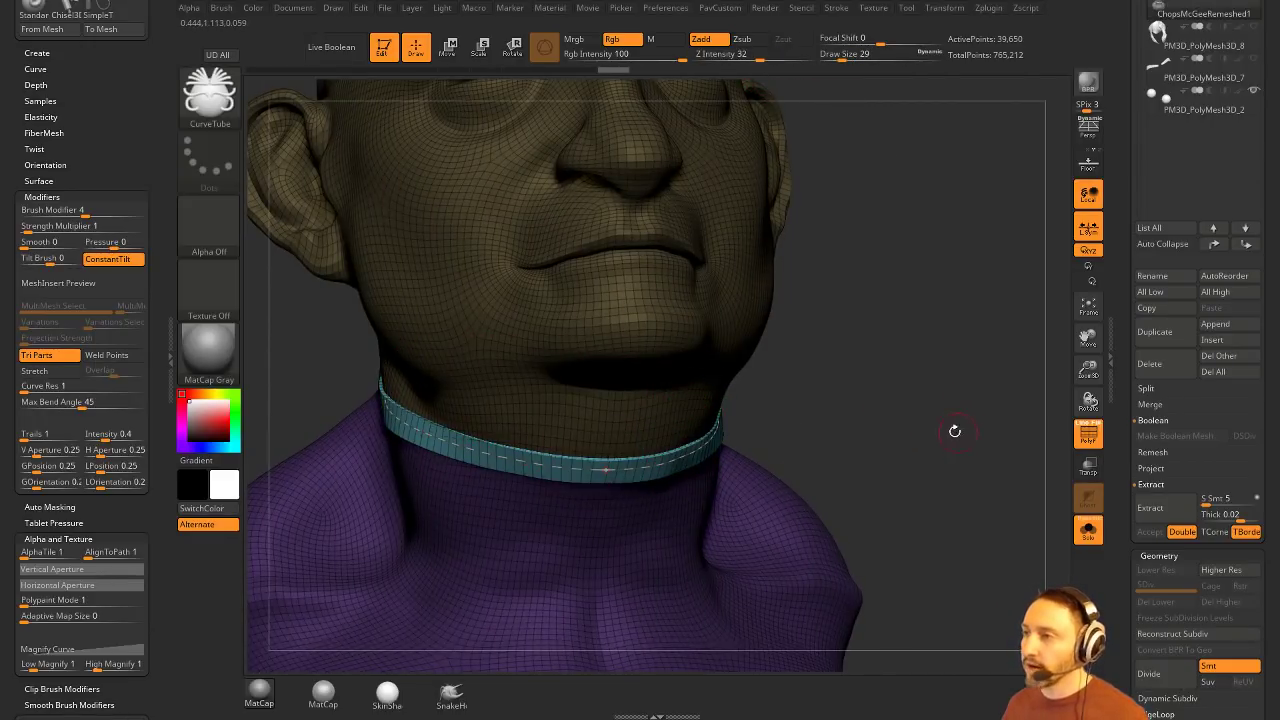
key(b)
key(c)
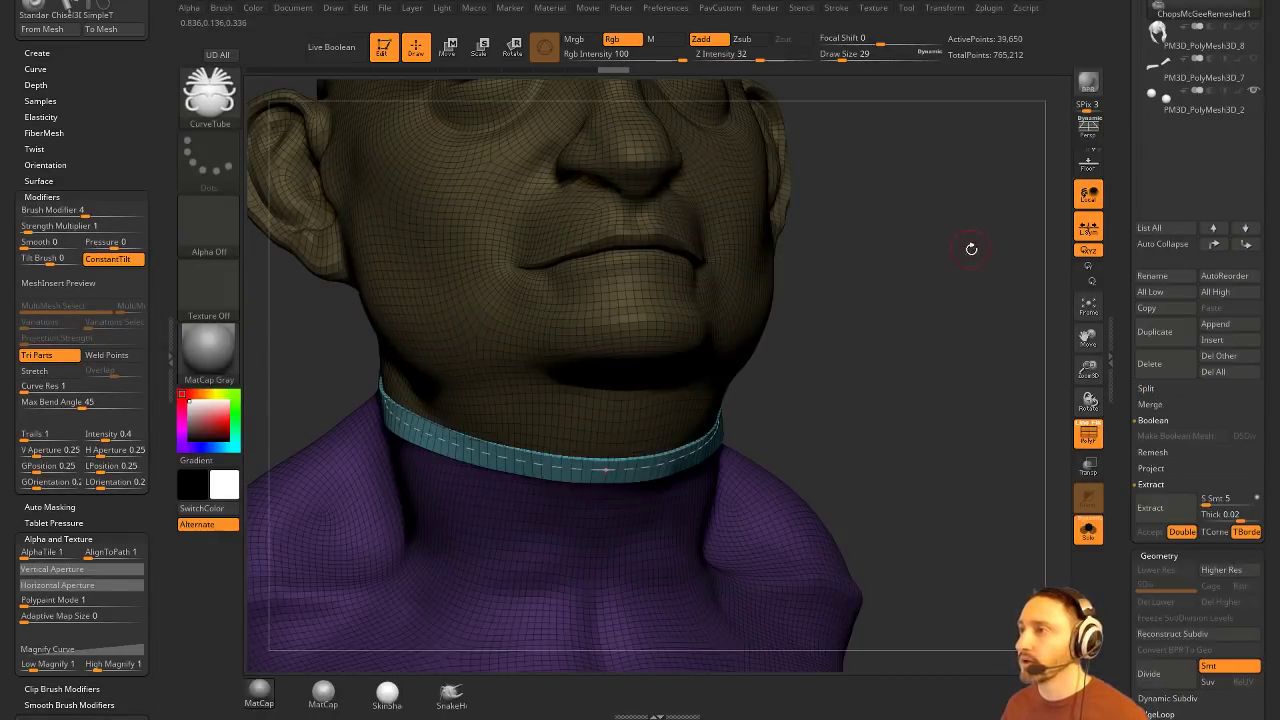
Step: Set the Brush Modifier to 8 and the draw size to 64, and regenerate the neck tube with these settings
drag(971, 249, 905, 240)
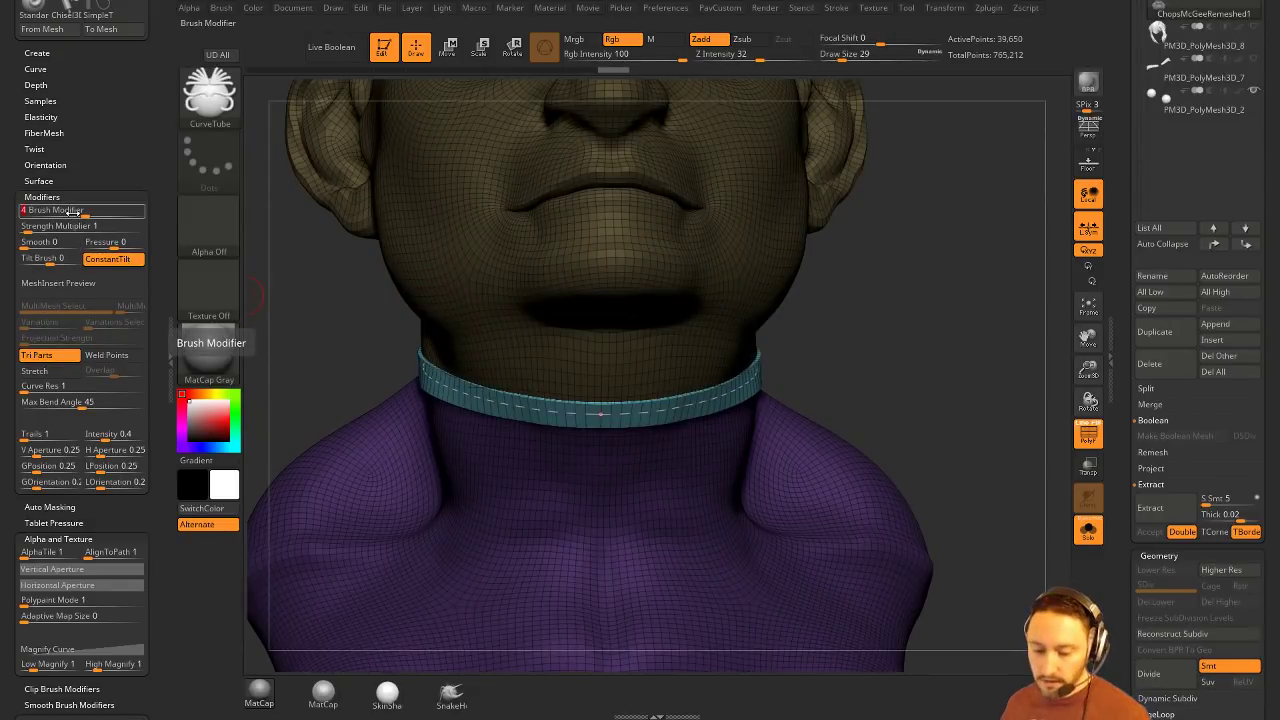
click(706, 402)
mouse_move(875, 340)
alt+mouse_down()
mouse_move(879, 394)
mouse_move(720, 450)
alt+mouse_up()
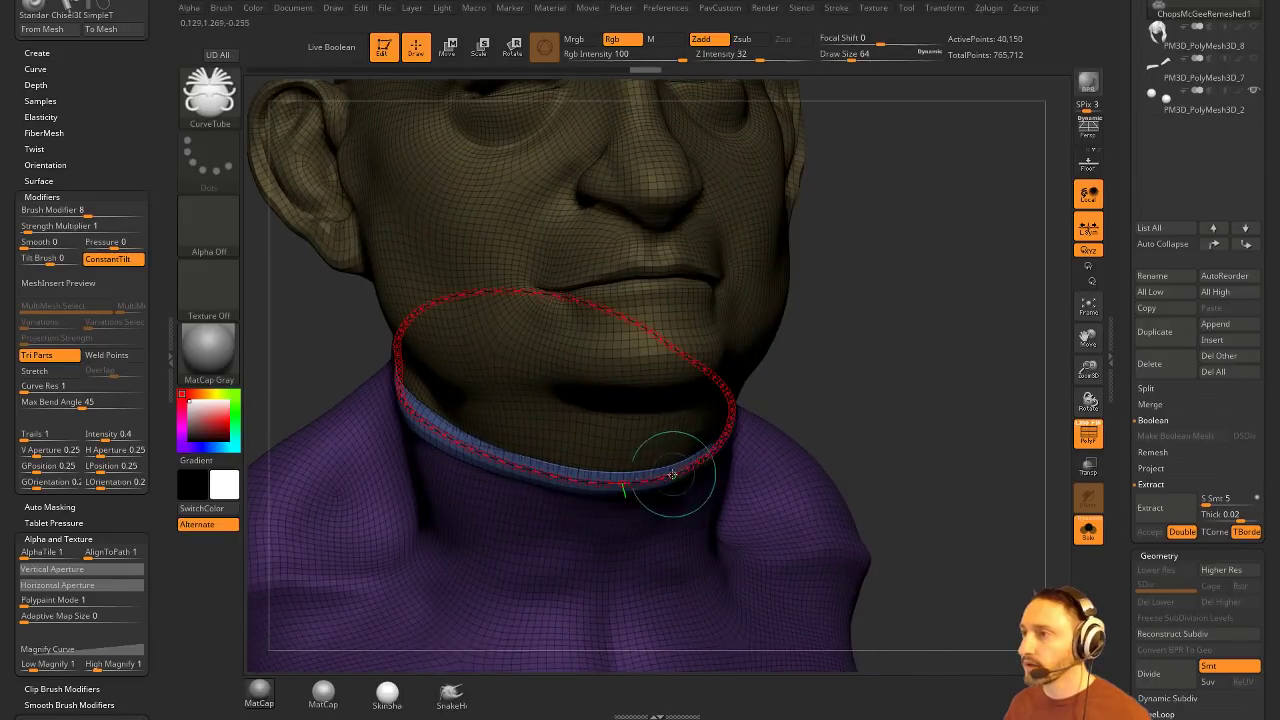
Step: Undo the neck tube versions back to the bare bust
key(ctrl+z)
key(ctrl+z)
key(ctrl+z)
key(ctrl+z)
key(ctrl+z)
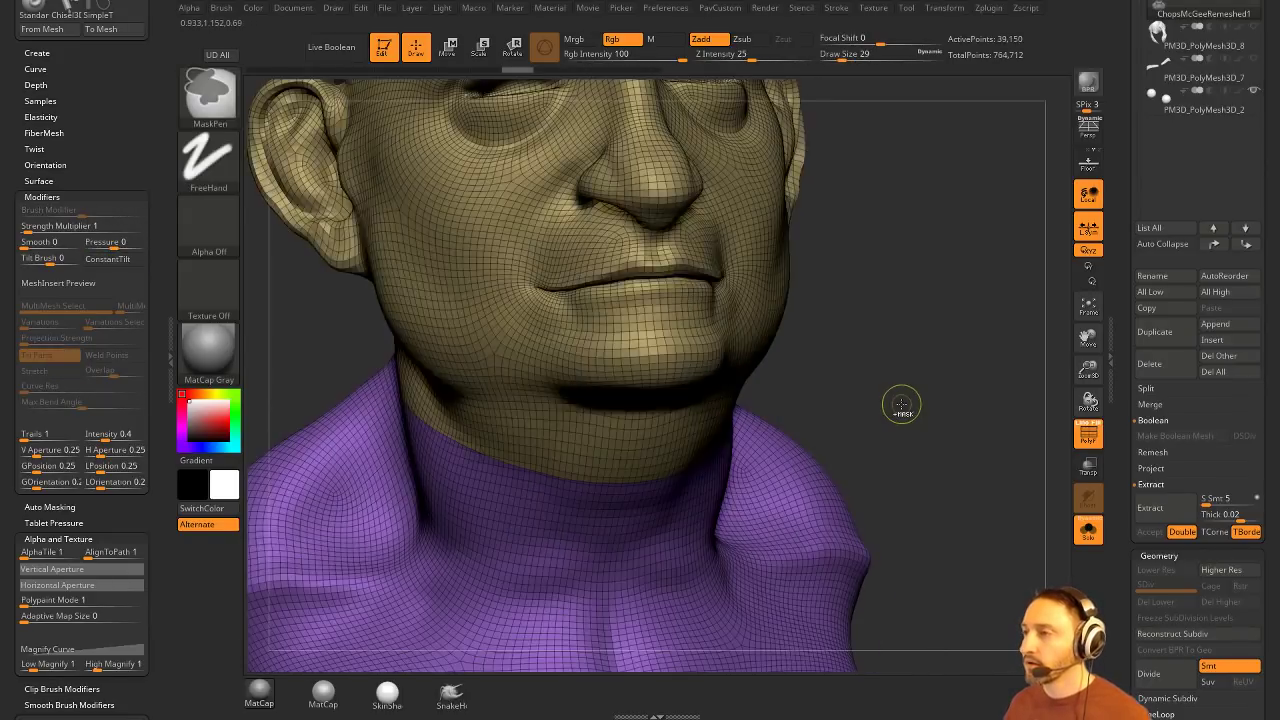
key(ctrl+z)
key(ctrl+z)
Step: Run a CurveTube tube around the neck along the polygroup border and regenerate it with Z Intensity 100
drag(901, 404, 887, 376)
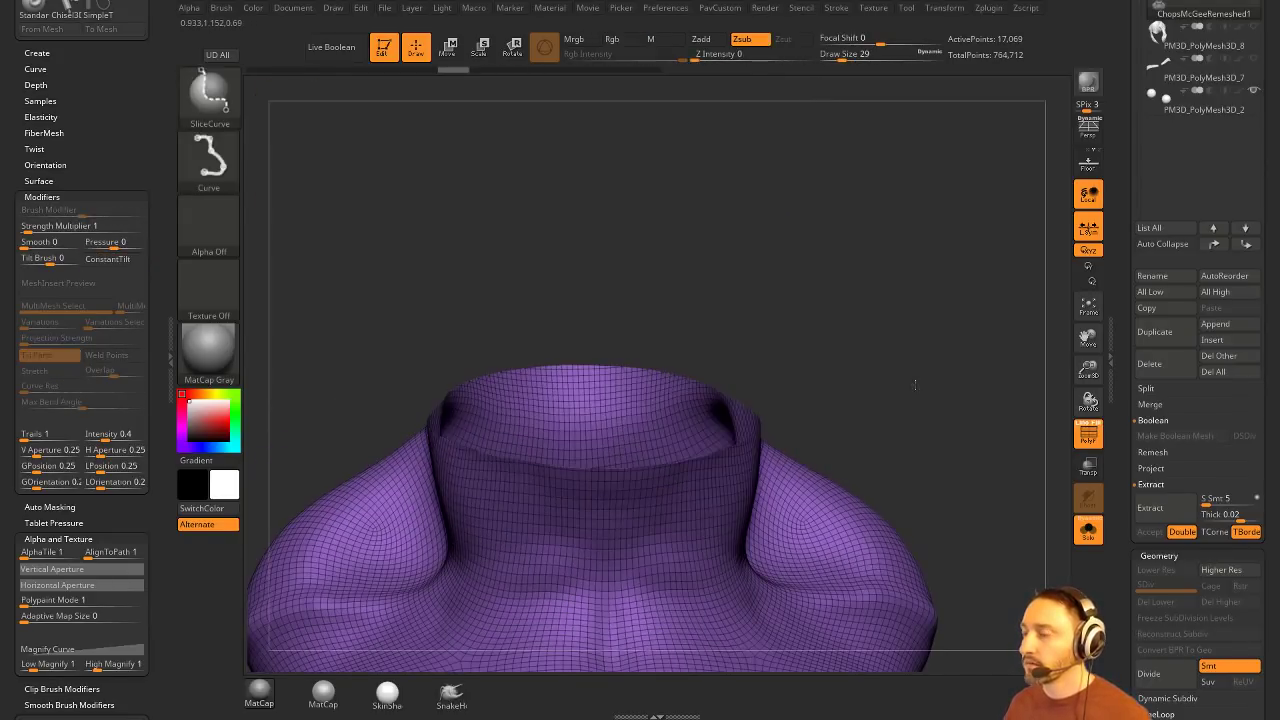
ctrl+shift+click(919, 383)
click(718, 448)
drag(825, 412, 924, 410)
drag(798, 54, 812, 54)
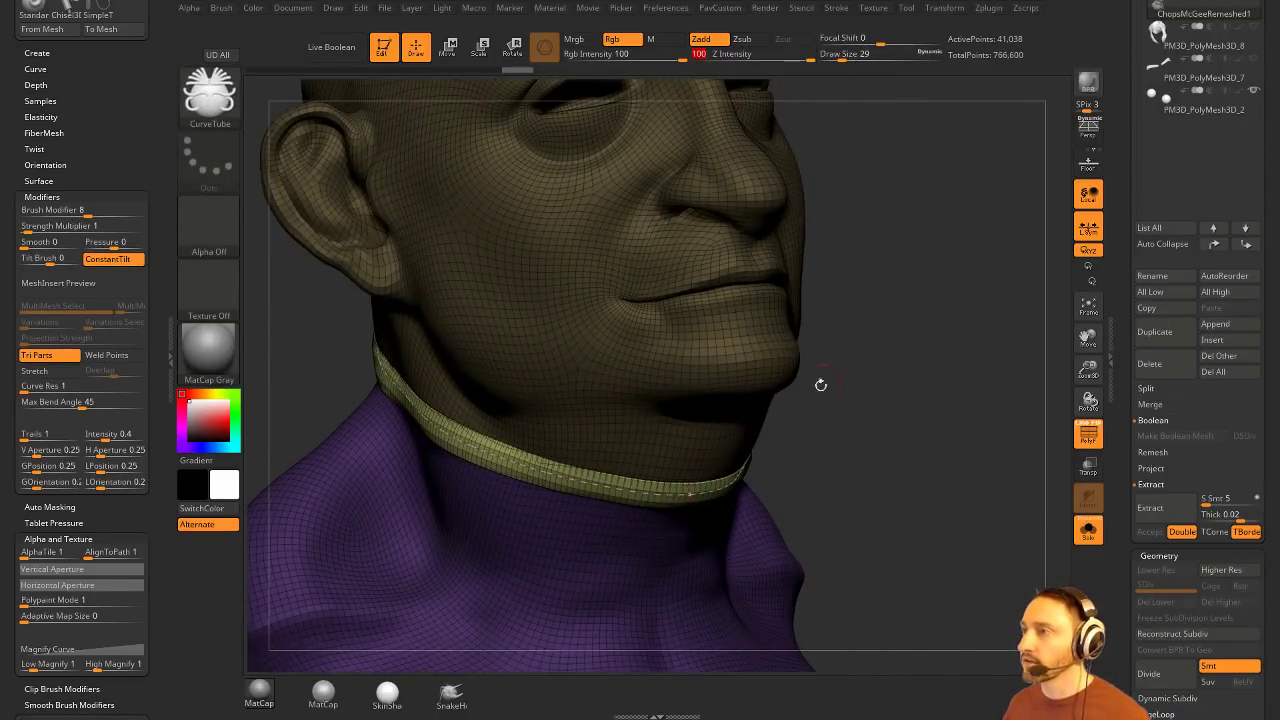
click(737, 500)
Step: Split the neck tube off into its own subtool and isolate it
drag(994, 396, 930, 392)
key(space)
click(1025, 377)
mouse_move(893, 223)
mouse_down()
mouse_move(850, 284)
mouse_move(897, 295)
mouse_up()
Step: Try smoothing the isolated neck tube at draw size 112, and undo the smoothing strokes
key(s)
mouse_move(698, 280)
shift+mouse_down()
mouse_move(613, 247)
mouse_move(490, 318)
shift+mouse_up()
alt+drag(838, 354, 856, 212)
key(ctrl+z)
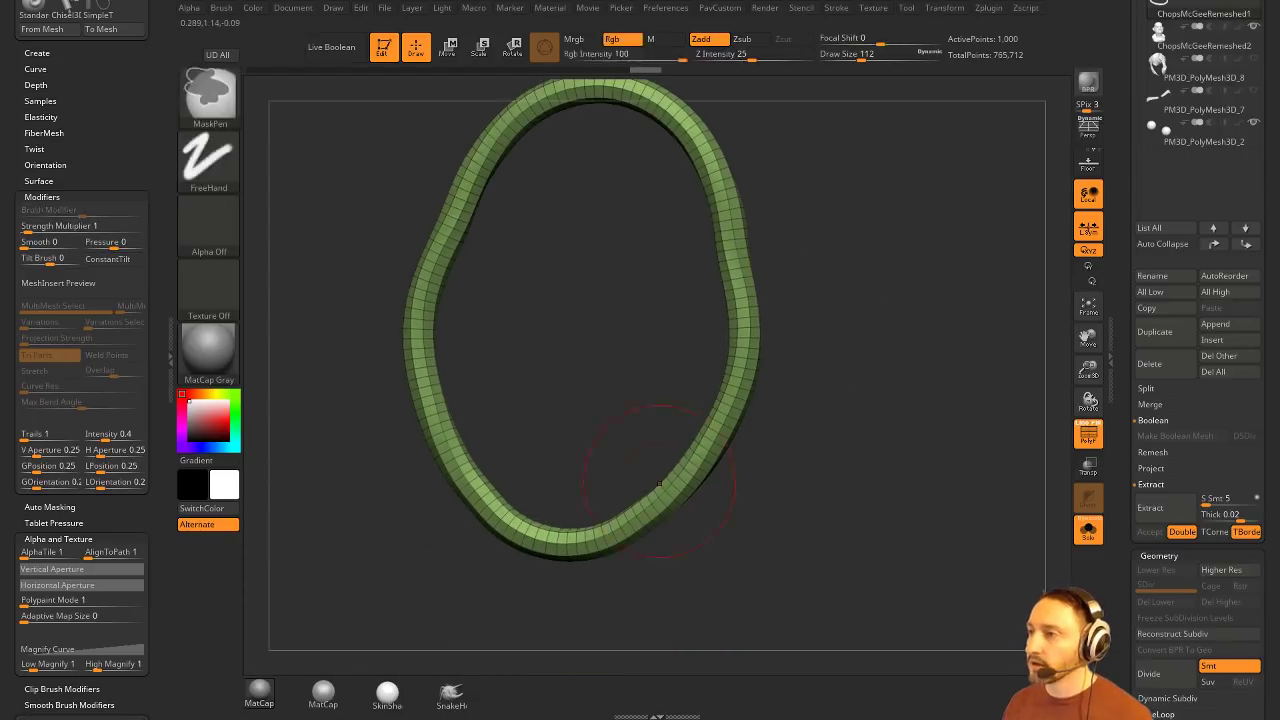
mouse_move(690, 490)
shift+mouse_down()
mouse_move(565, 540)
mouse_move(421, 368)
shift+mouse_up()
key(ctrl+z)
mouse_move(728, 195)
shift+mouse_down()
mouse_move(736, 428)
mouse_move(730, 240)
shift+mouse_up()
drag(862, 300, 905, 308)
key(ctrl+z)
mouse_move(480, 200)
shift+mouse_down()
mouse_move(455, 430)
mouse_move(700, 480)
mouse_move(710, 110)
mouse_move(497, 222)
shift+mouse_up()
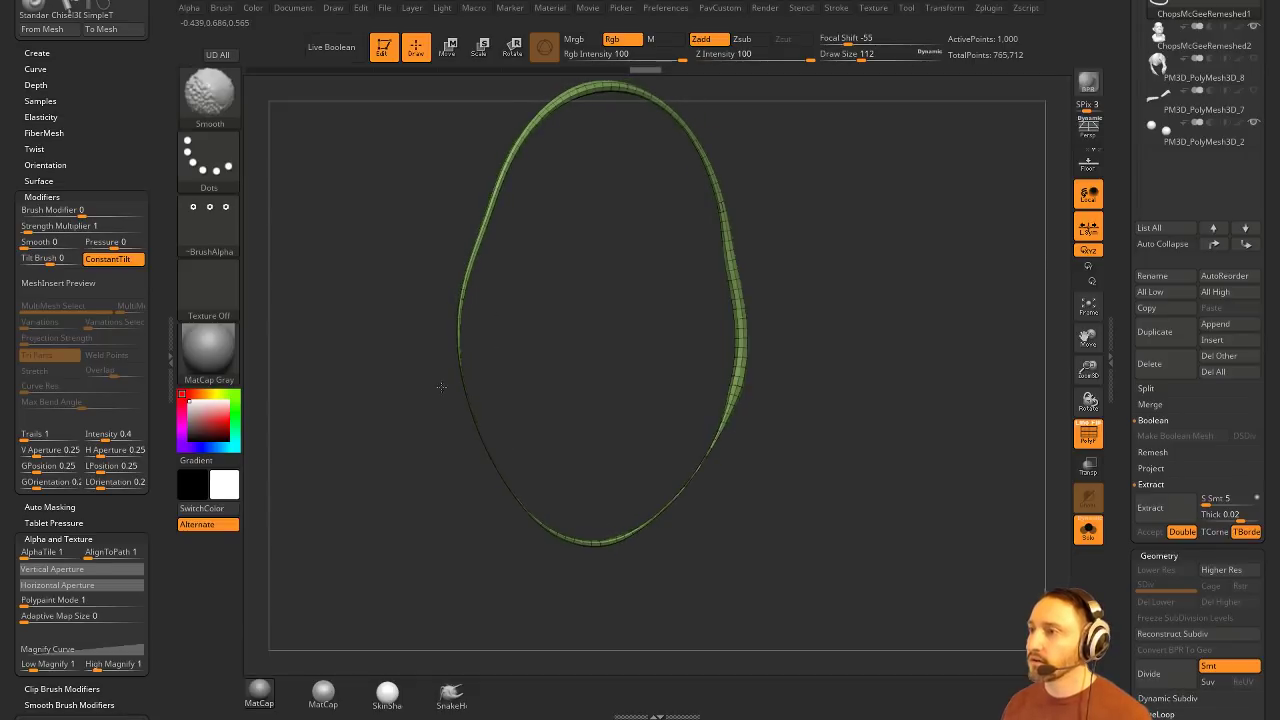
key(ctrl+z)
key(ctrl+z)
key(ctrl+z)
drag(880, 343, 907, 315)
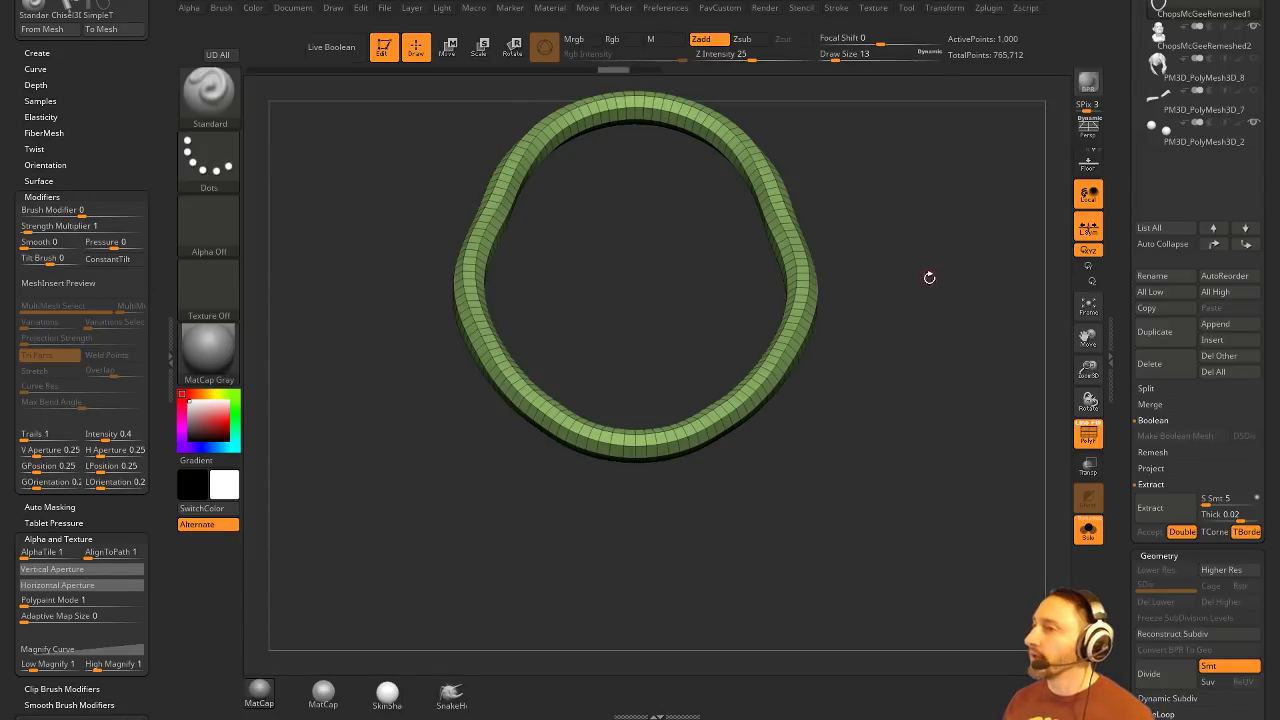
Step: Examine the tube with the polygon wireframe off and on, and bring the rest of the bust back into view
drag(929, 277, 926, 328)
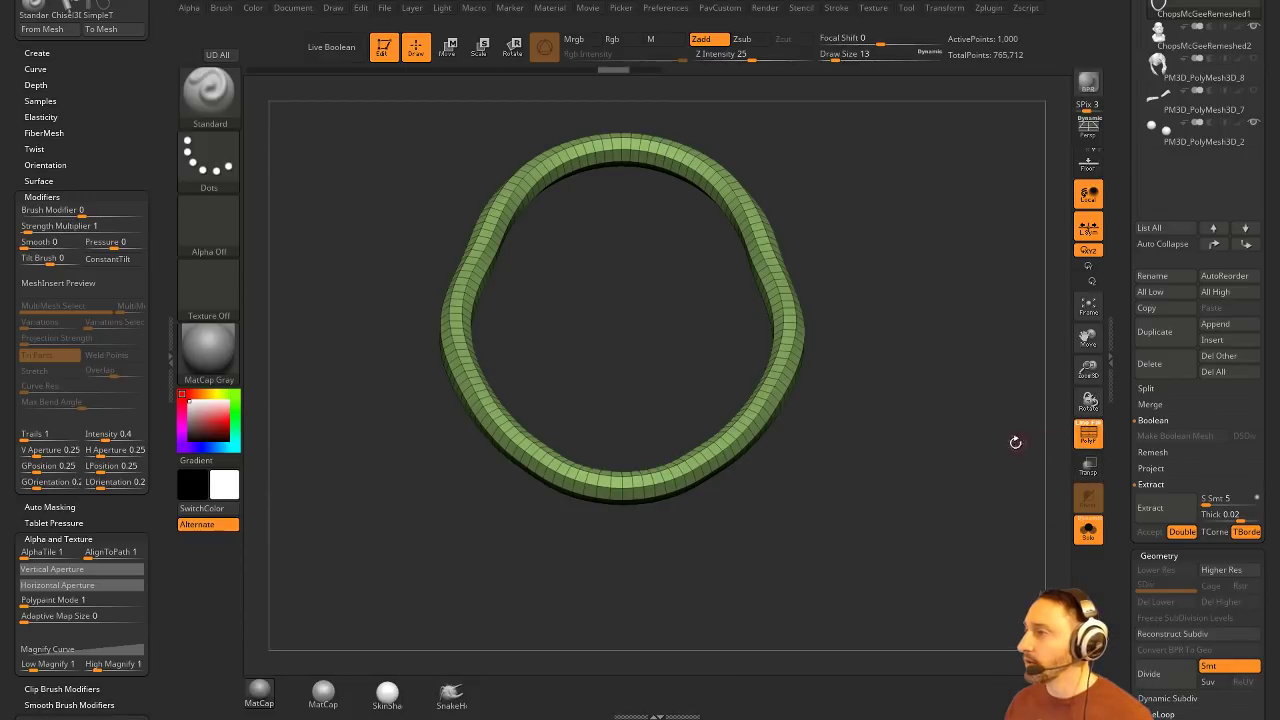
drag(1015, 442, 1022, 388)
click(1083, 440)
mouse_move(975, 424)
mouse_down()
mouse_move(1020, 495)
mouse_move(975, 380)
mouse_move(968, 273)
mouse_move(920, 306)
mouse_move(914, 366)
mouse_up()
click(1088, 433)
click(1088, 530)
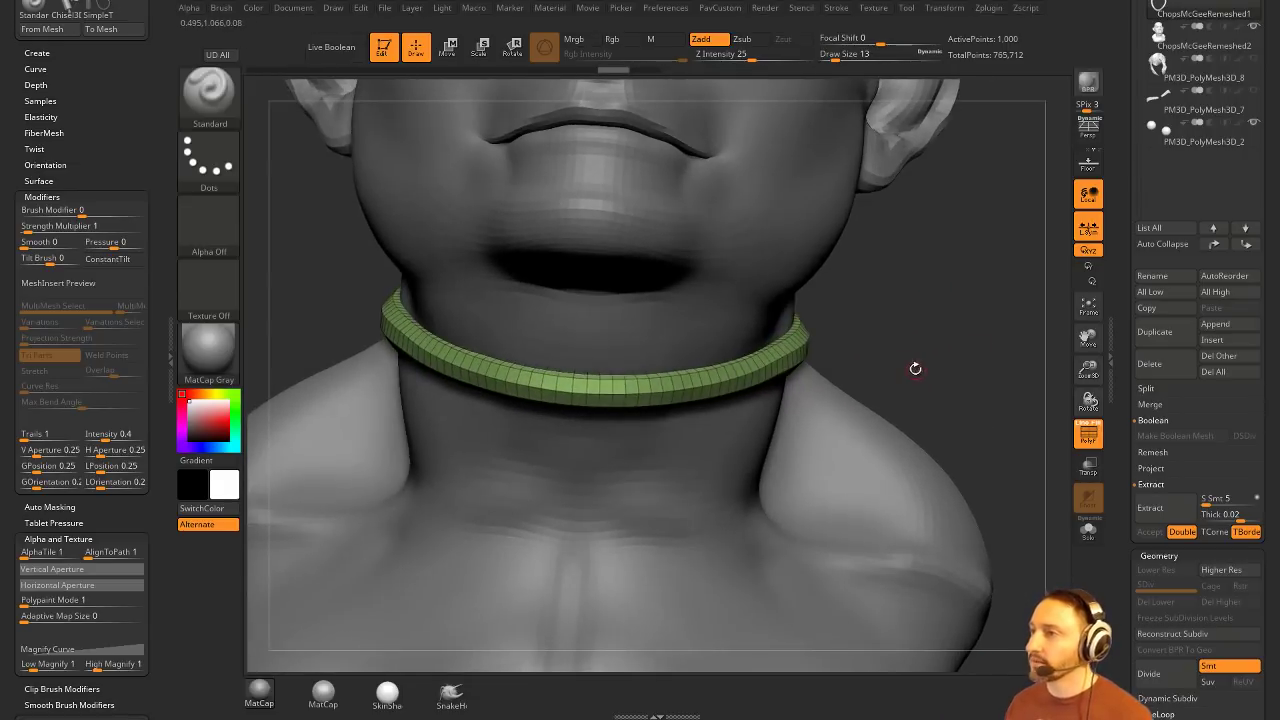
Step: Hide a short section at the front of the neck tube with SelectLasso and delete the hidden polygons
ctrl+shift+click(224, 105)
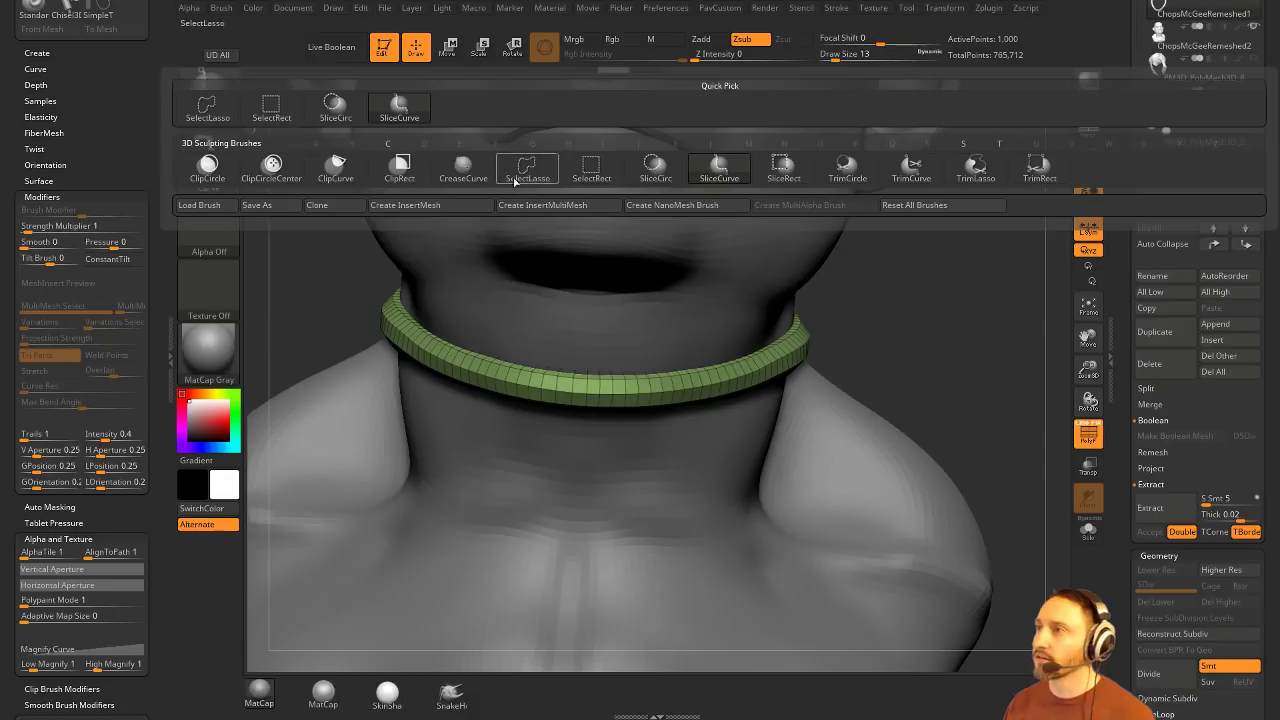
ctrl+shift+click(194, 117)
alt+drag(917, 331, 965, 385)
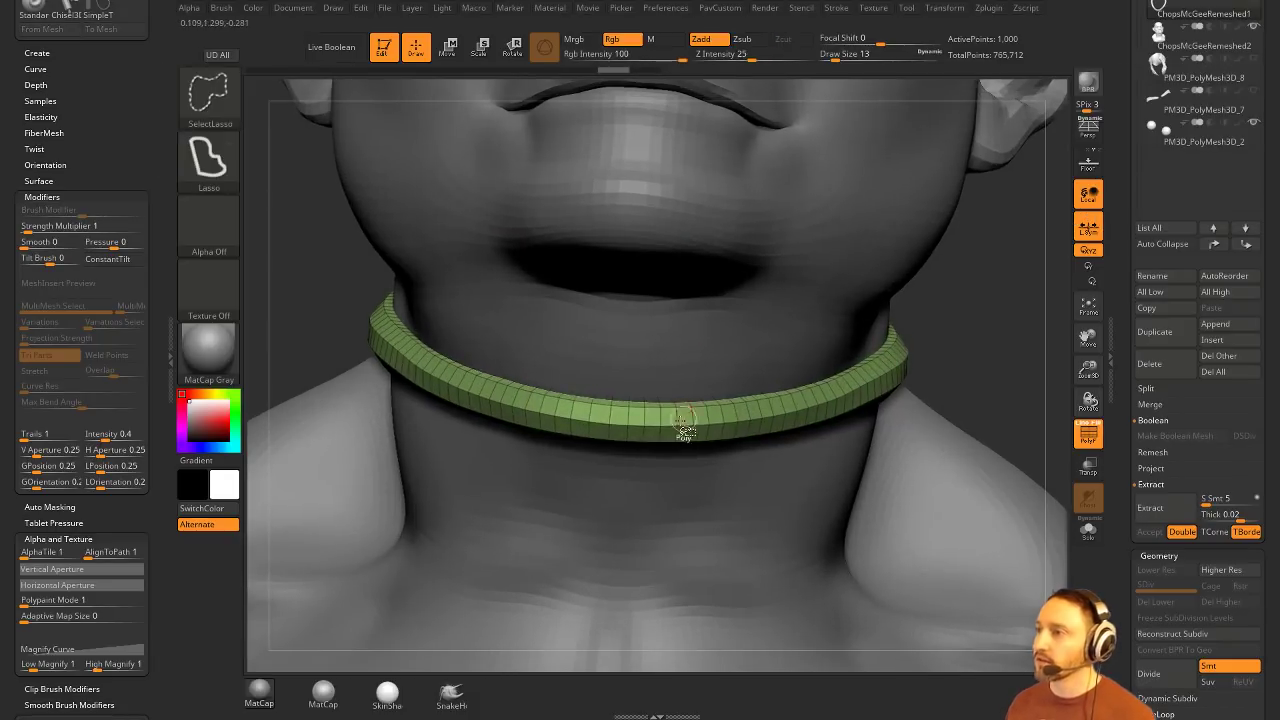
ctrl+shift+drag(622, 412, 665, 420)
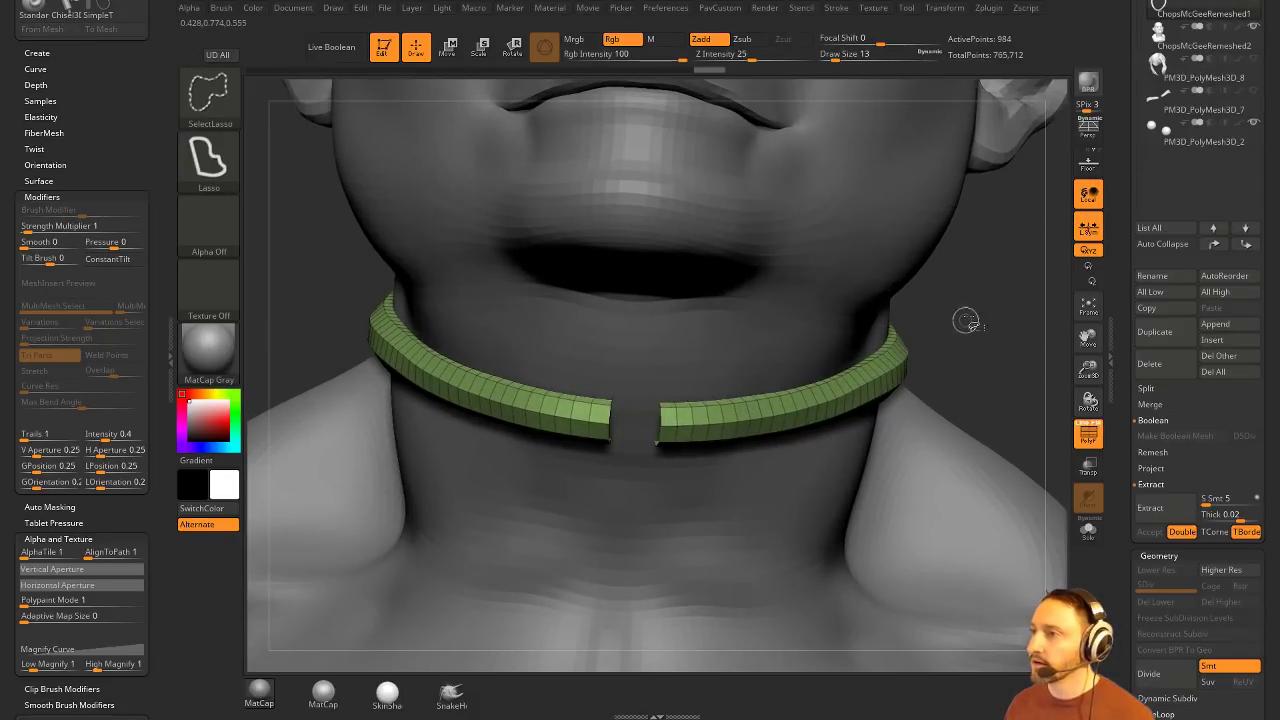
ctrl+shift+click(986, 393)
key(space)
mouse_move(978, 386)
ctrl+shift+mouse_down()
mouse_move(1006, 391)
mouse_move(1040, 433)
mouse_move(900, 440)
ctrl+shift+mouse_up()
key(space)
click(963, 293)
Step: Isolate the neck tube and close its front gap with the ZModeler edge action Bridge, targeting Two Holes
click(1087, 529)
key(b)
key(z)
key(m)
key(space)
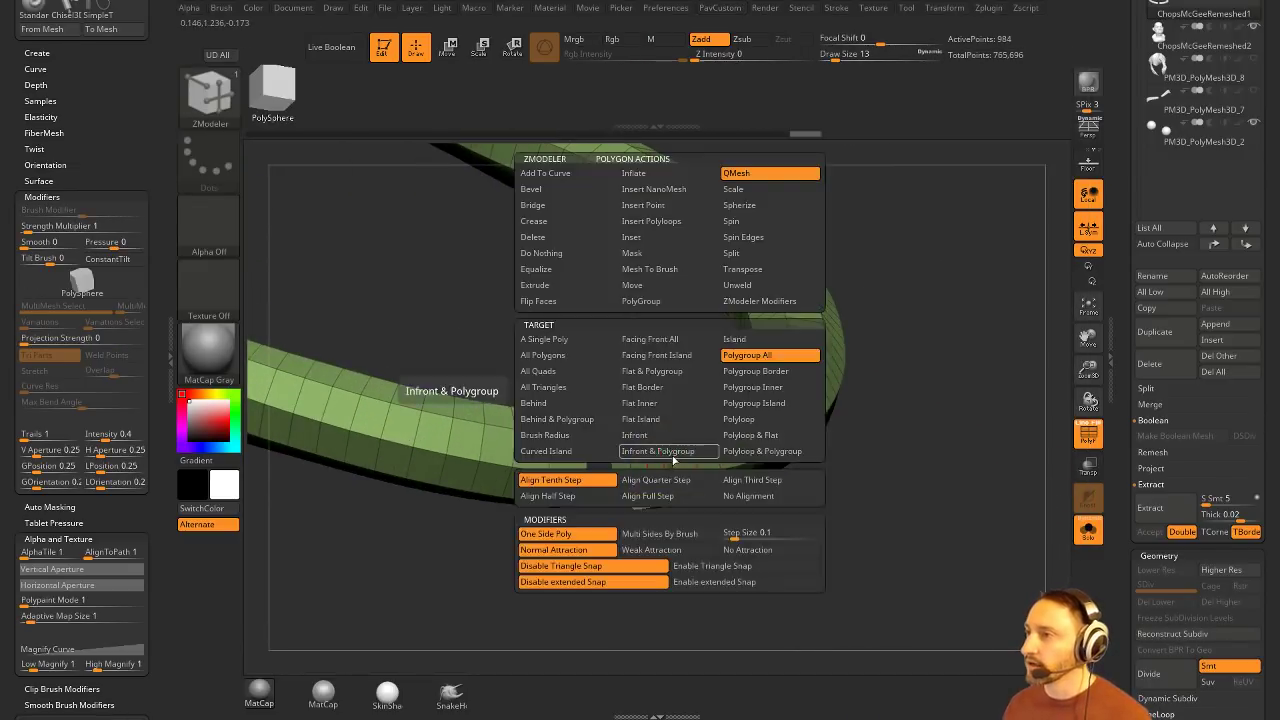
key(space)
click(555, 369)
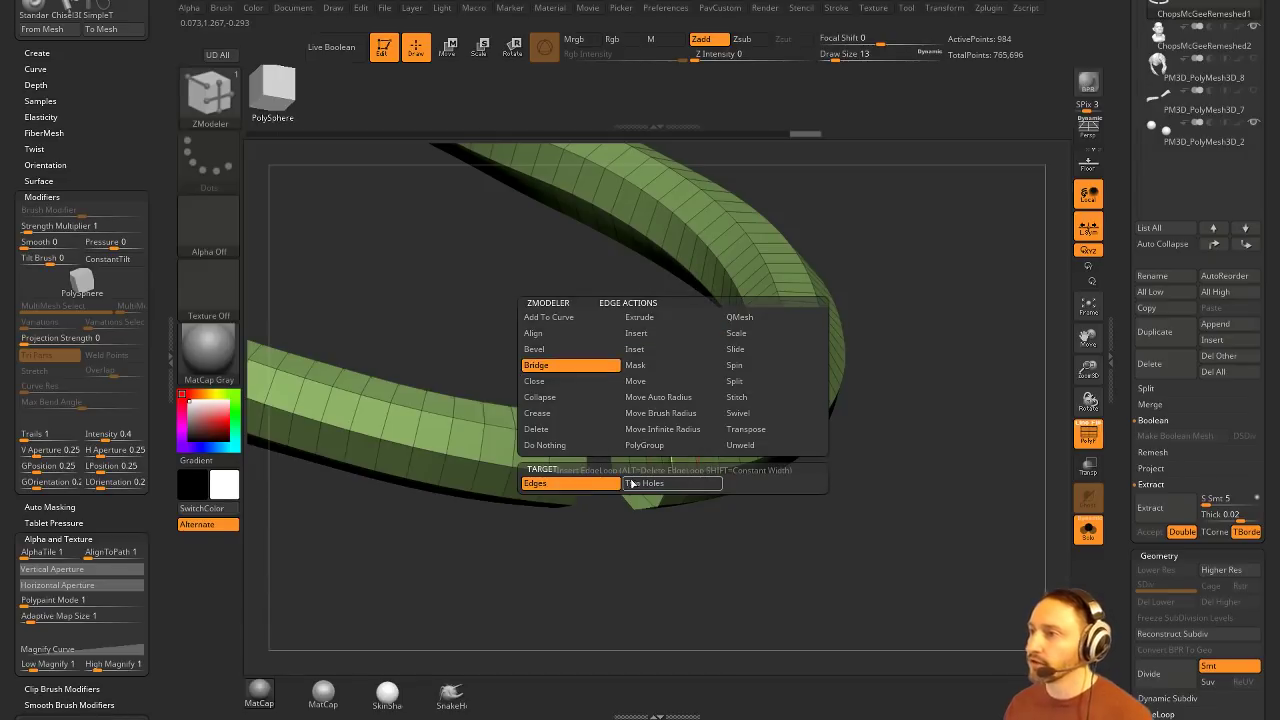
click(645, 484)
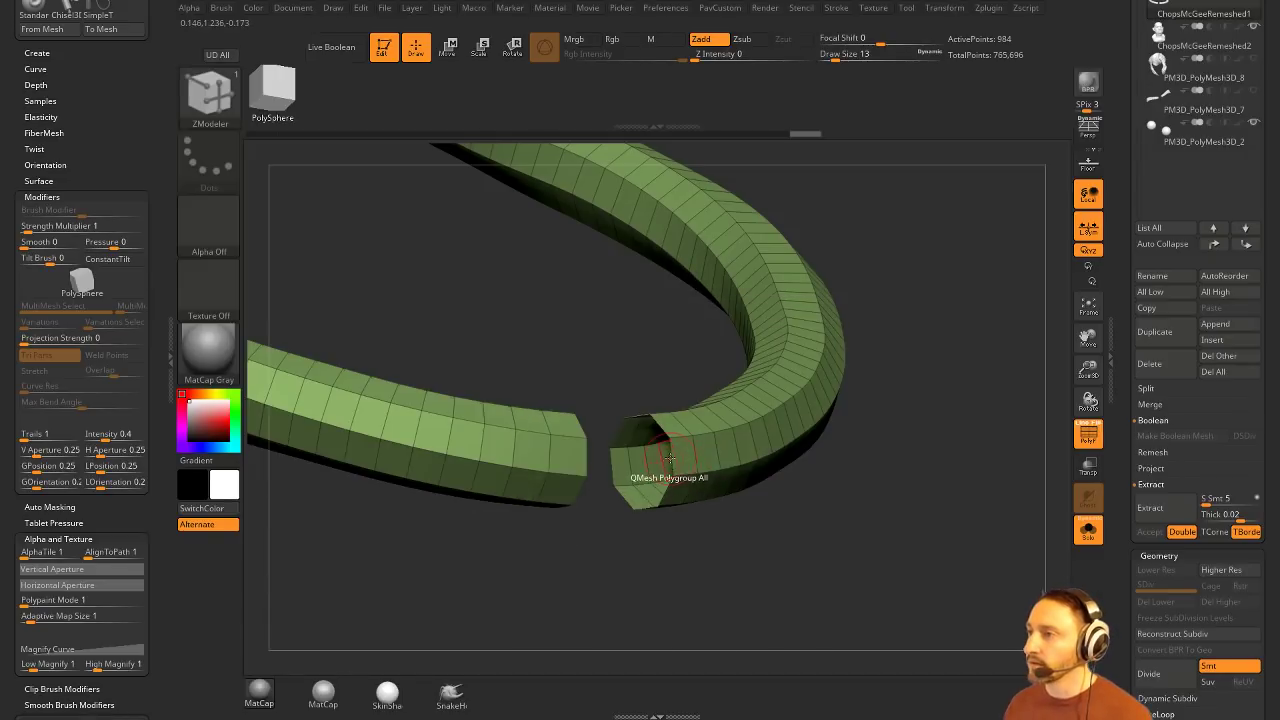
click(669, 455)
click(588, 455)
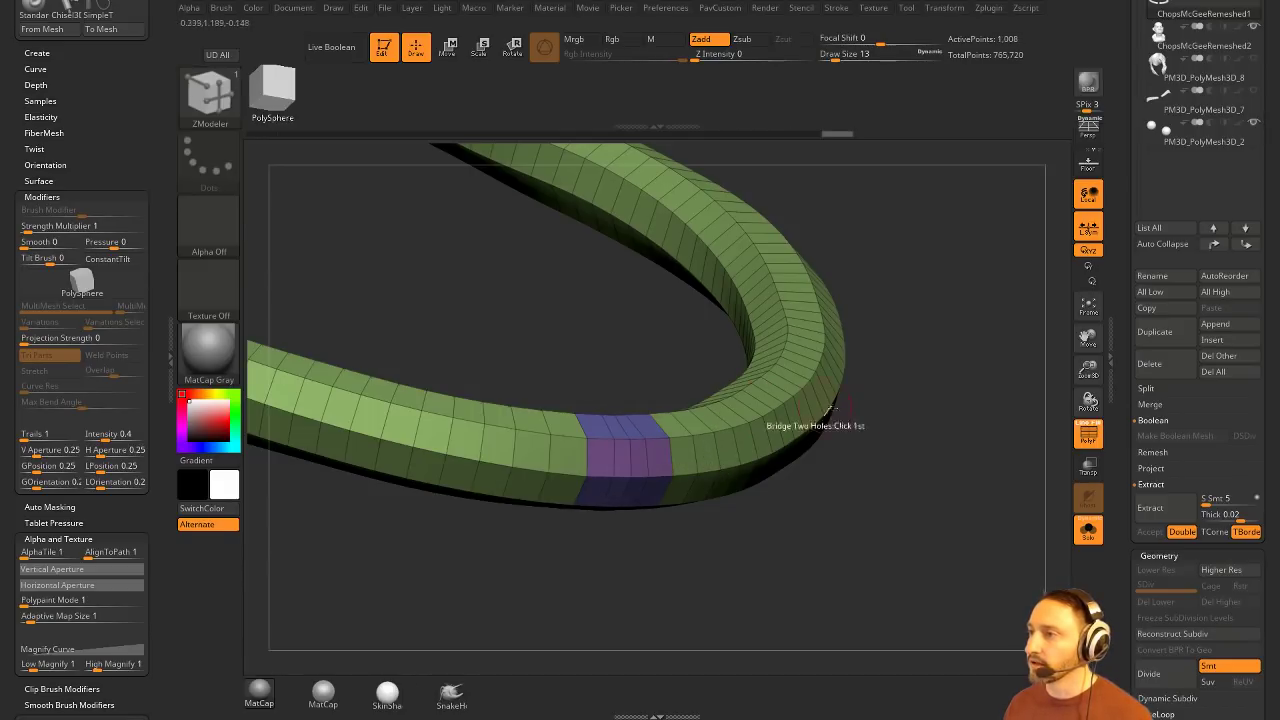
Step: Assign the whole ring a single polygroup and mark two small patches of polygons on either side of its front
drag(940, 448, 888, 481)
key(ctrl+w)
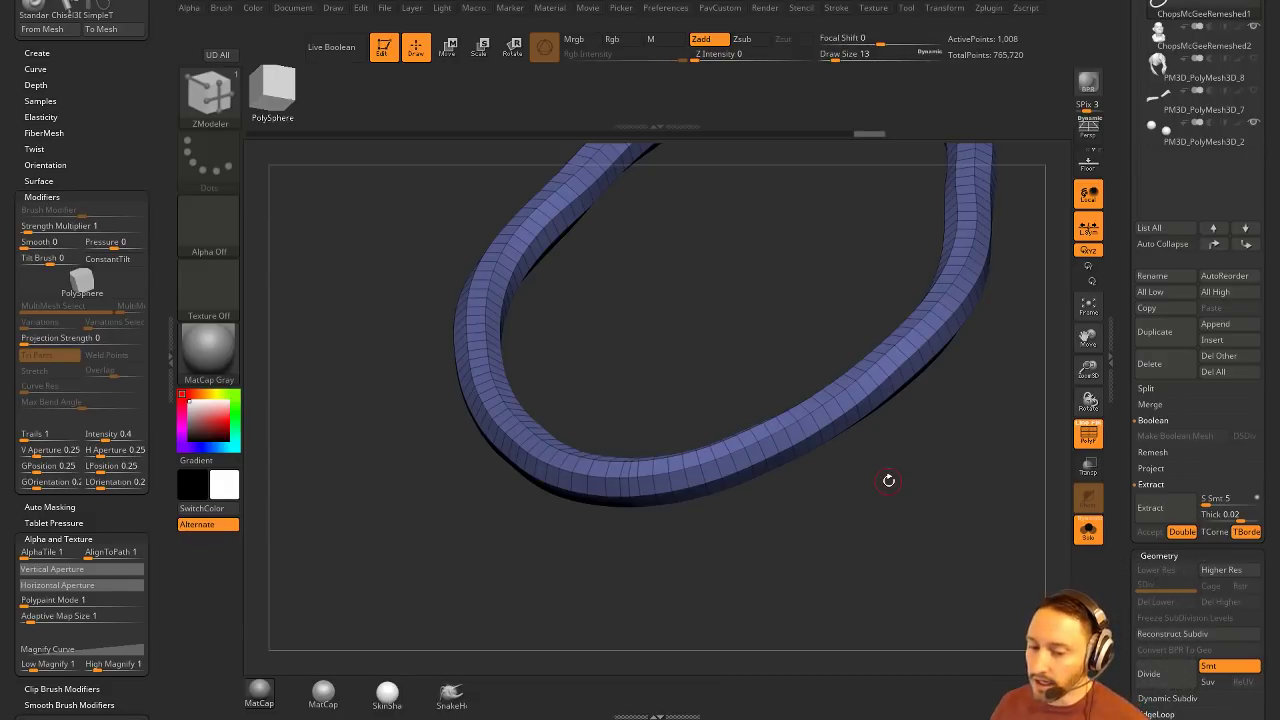
drag(802, 466, 800, 423)
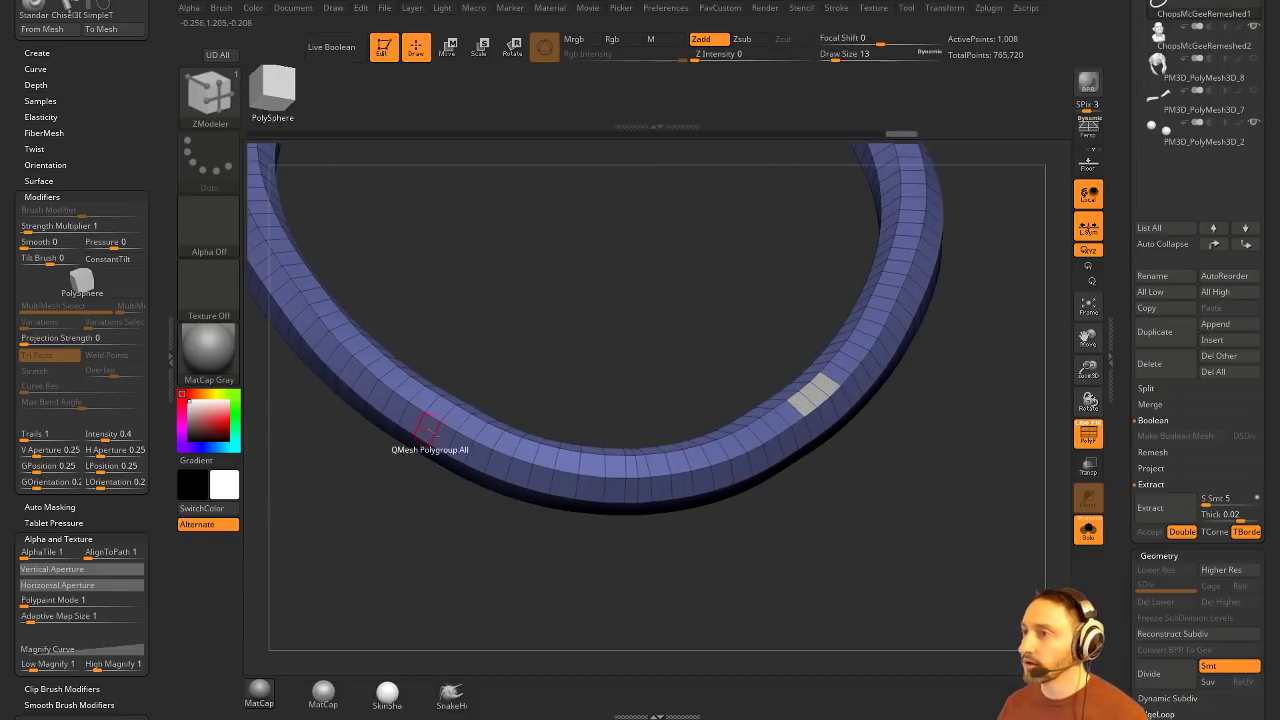
alt+drag(457, 420, 484, 432)
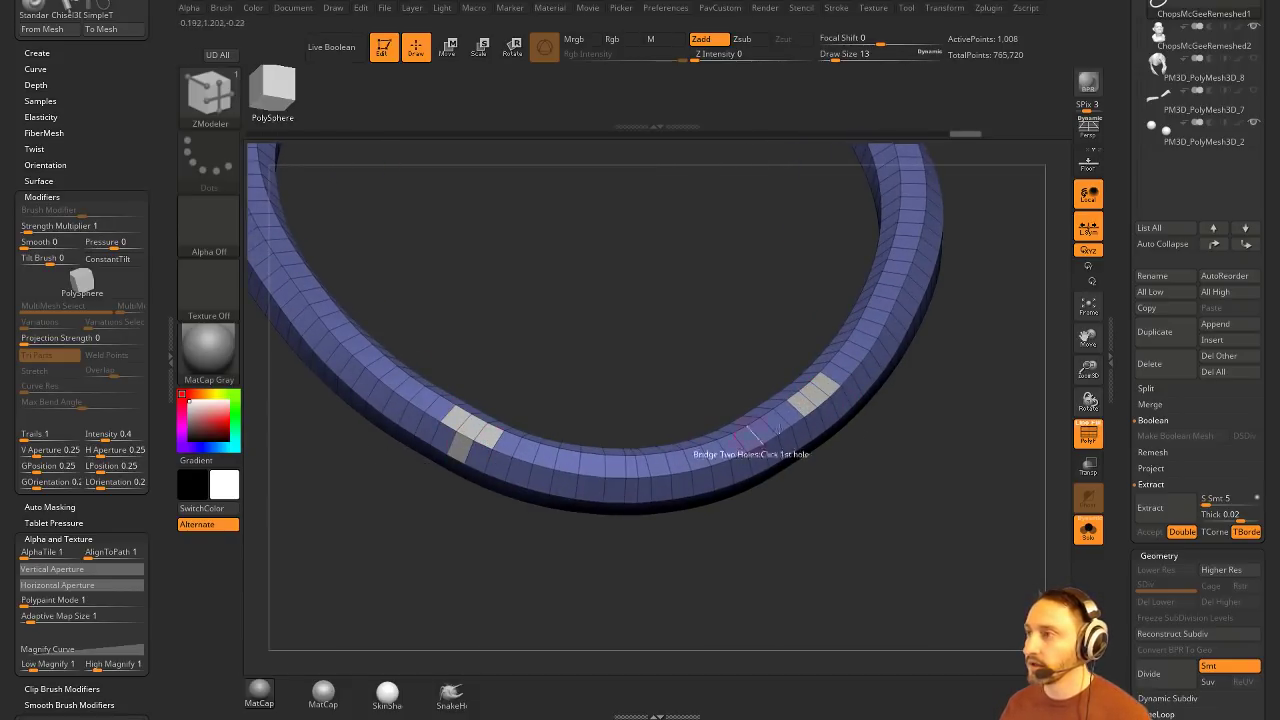
Step: Set the ZModeler polygon action to Delete and delete the marked polygon patches
key(space)
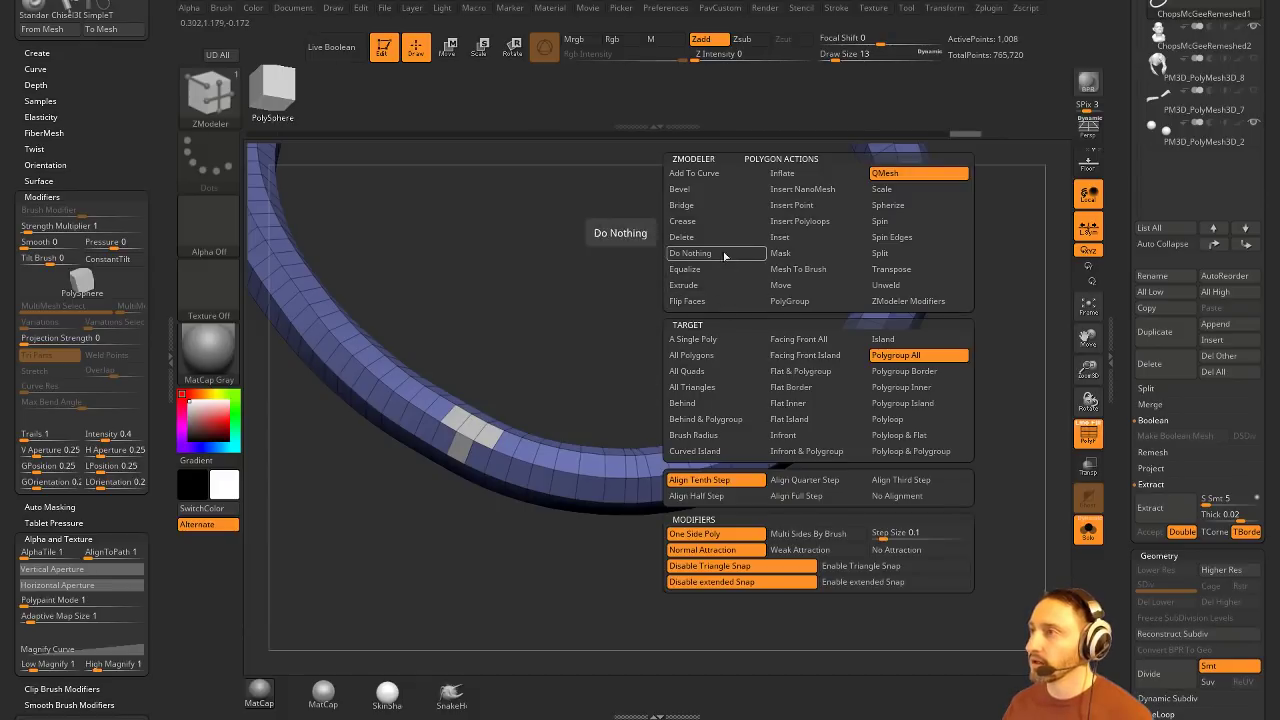
click(681, 237)
click(818, 395)
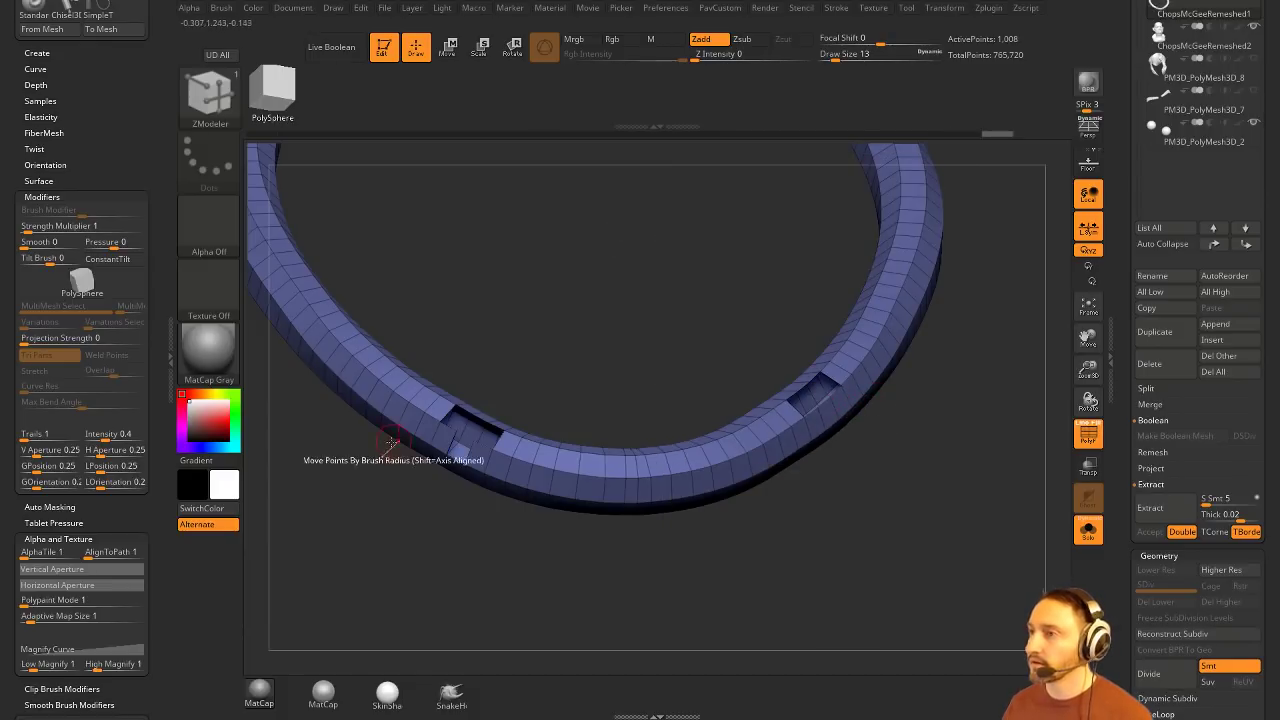
Step: Try bridging the two openings with Bridge Two Holes, and undo the bridge, the deletion and the extra marked polygon
key(space)
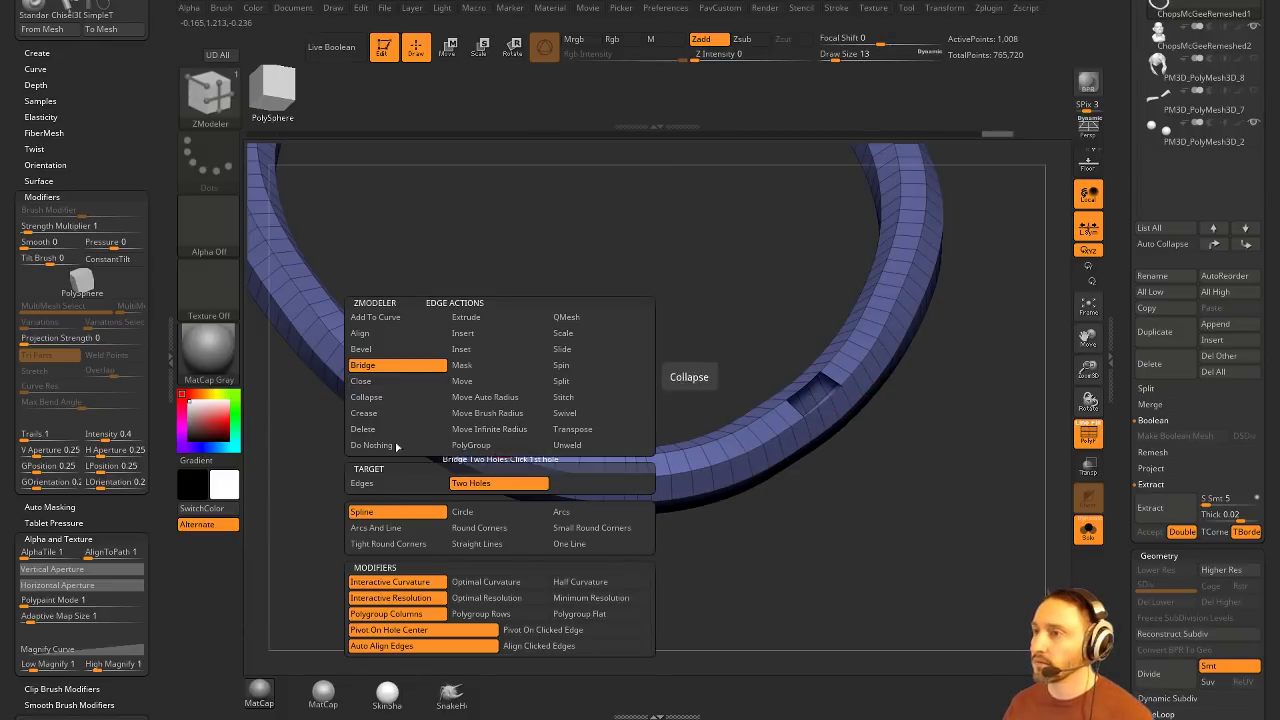
click(499, 482)
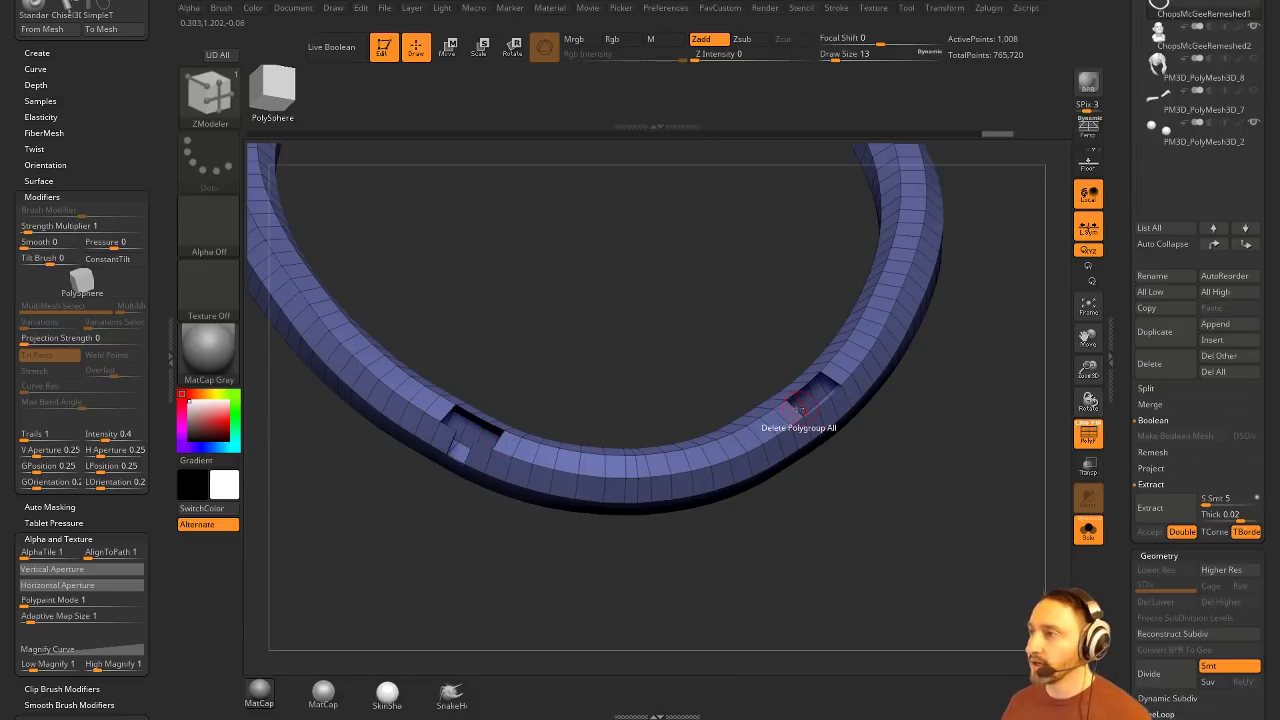
drag(796, 403, 845, 430)
drag(800, 520, 940, 423)
key(ctrl+z)
key(ctrl+z)
drag(957, 466, 956, 493)
key(ctrl+z)
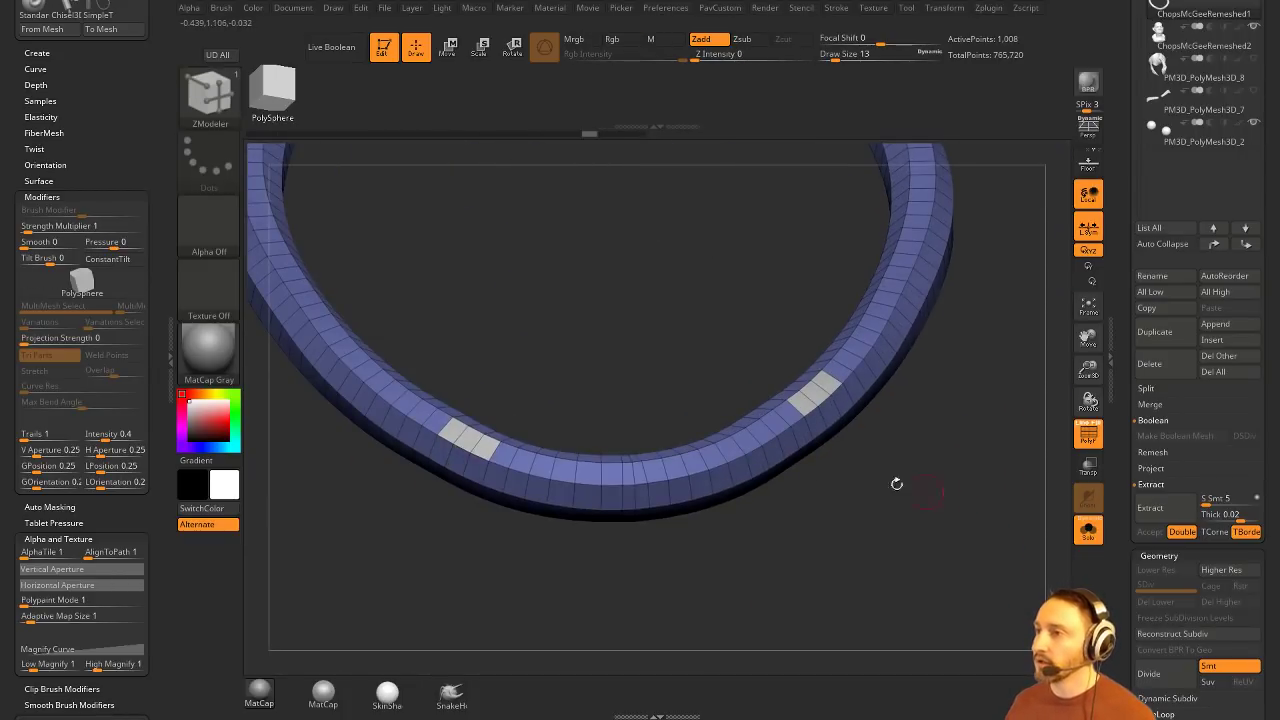
Step: Delete the two marked patches and bridge the openings with a tall curved arch over the front of the ring
click(486, 448)
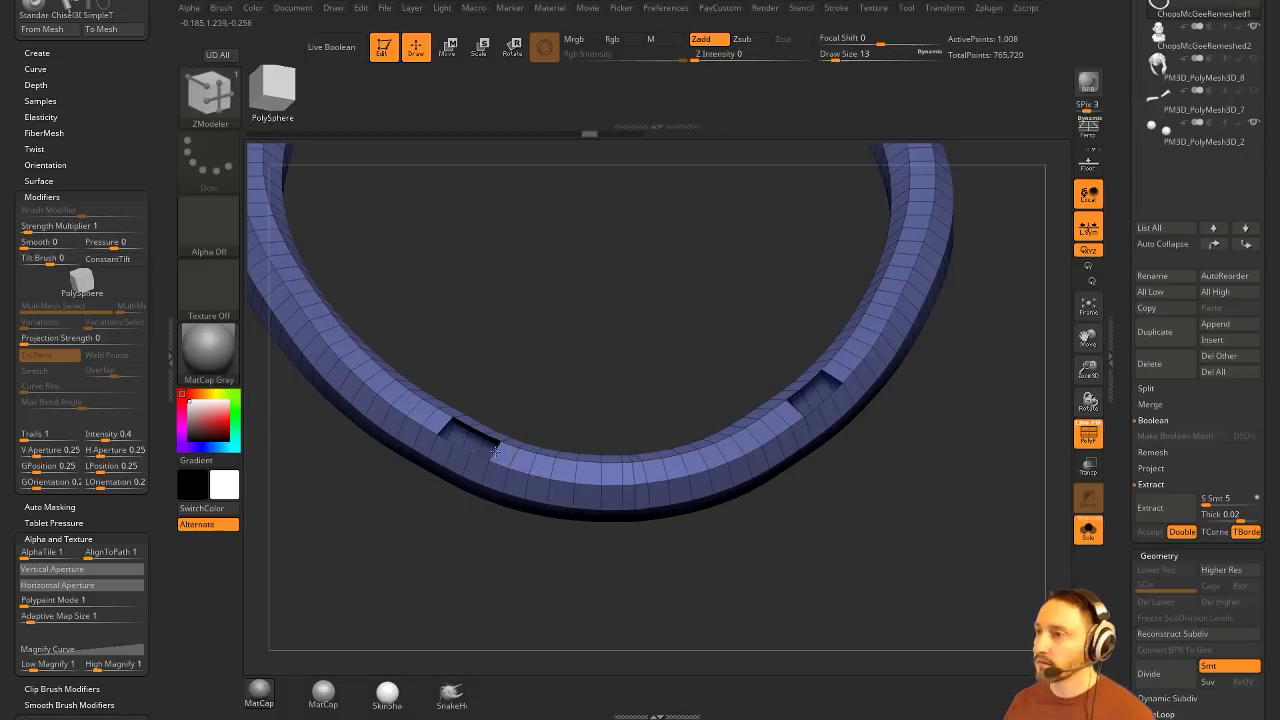
click(495, 452)
drag(796, 410, 892, 385)
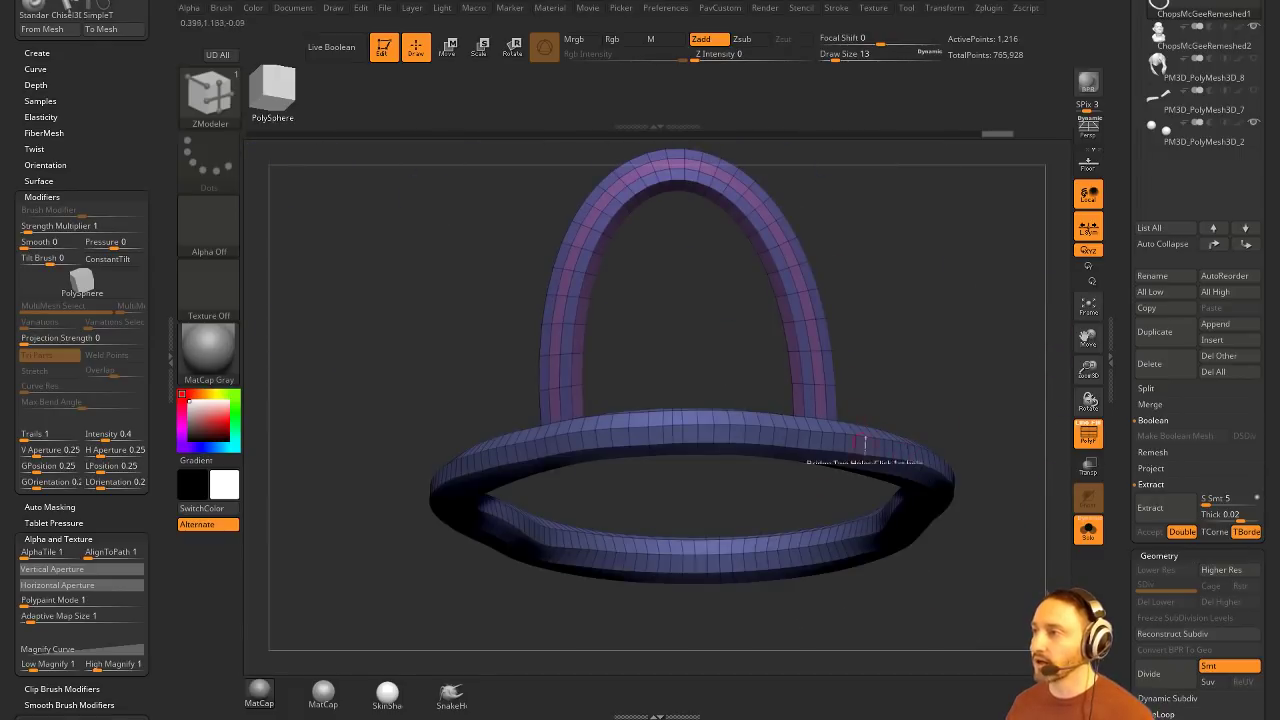
drag(760, 378, 690, 421)
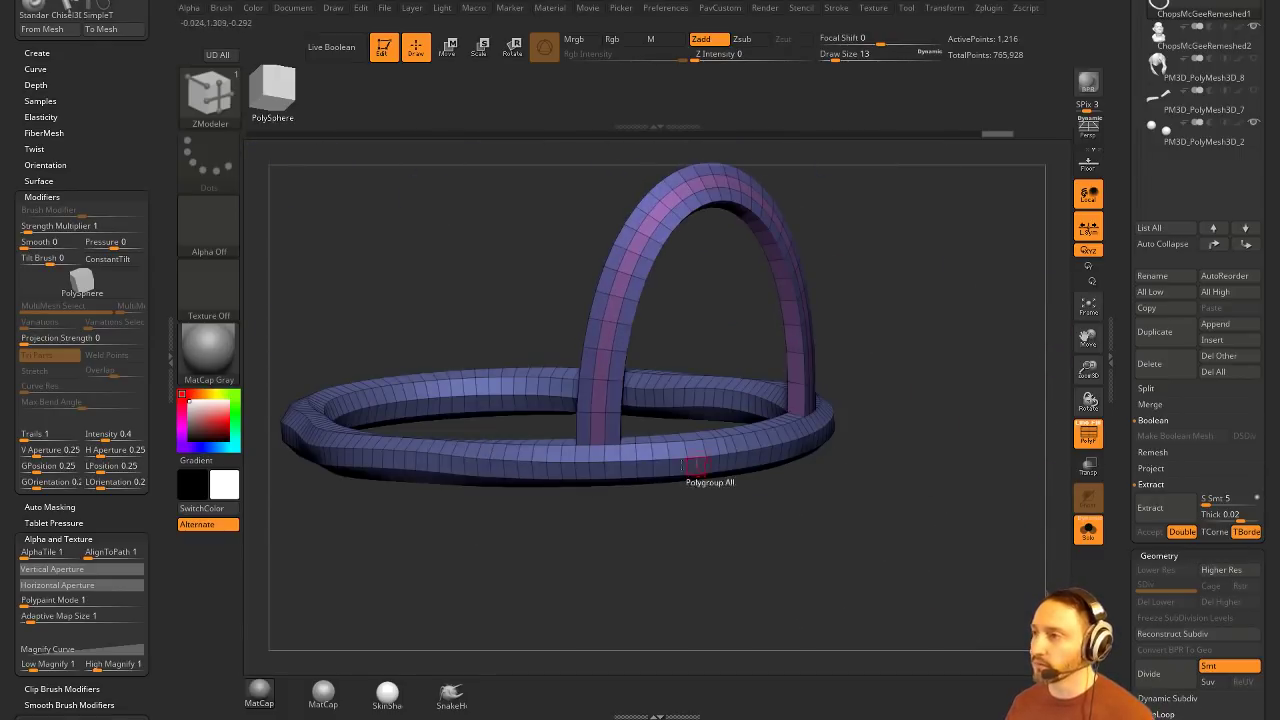
drag(680, 478, 742, 631)
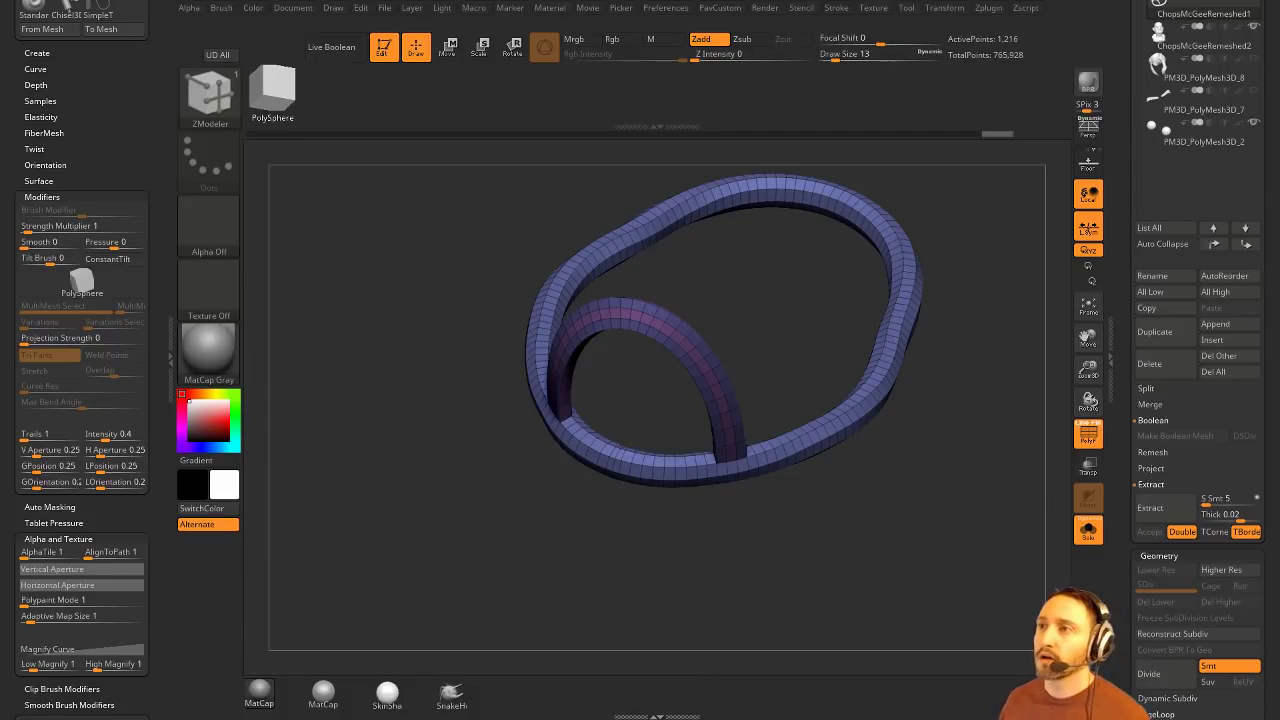
Step: Switch to the IMM MachineParts insert brush
drag(425, 235, 417, 306)
key(b)
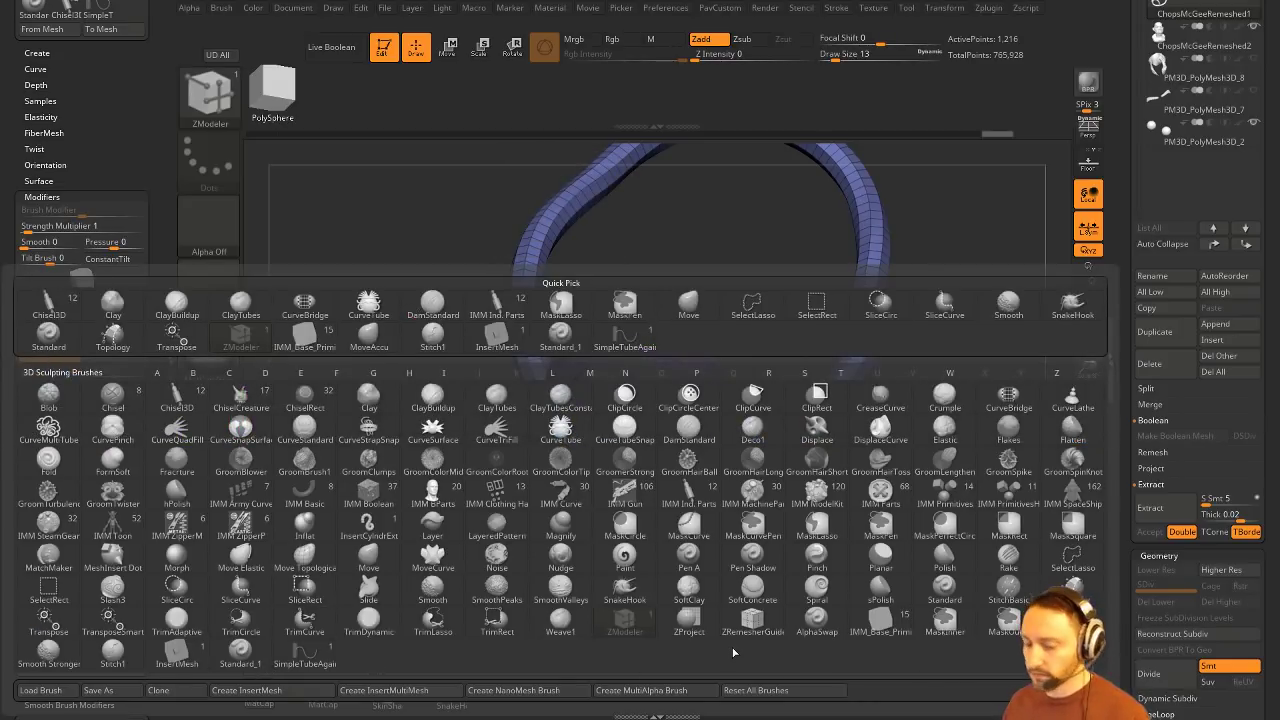
key(i)
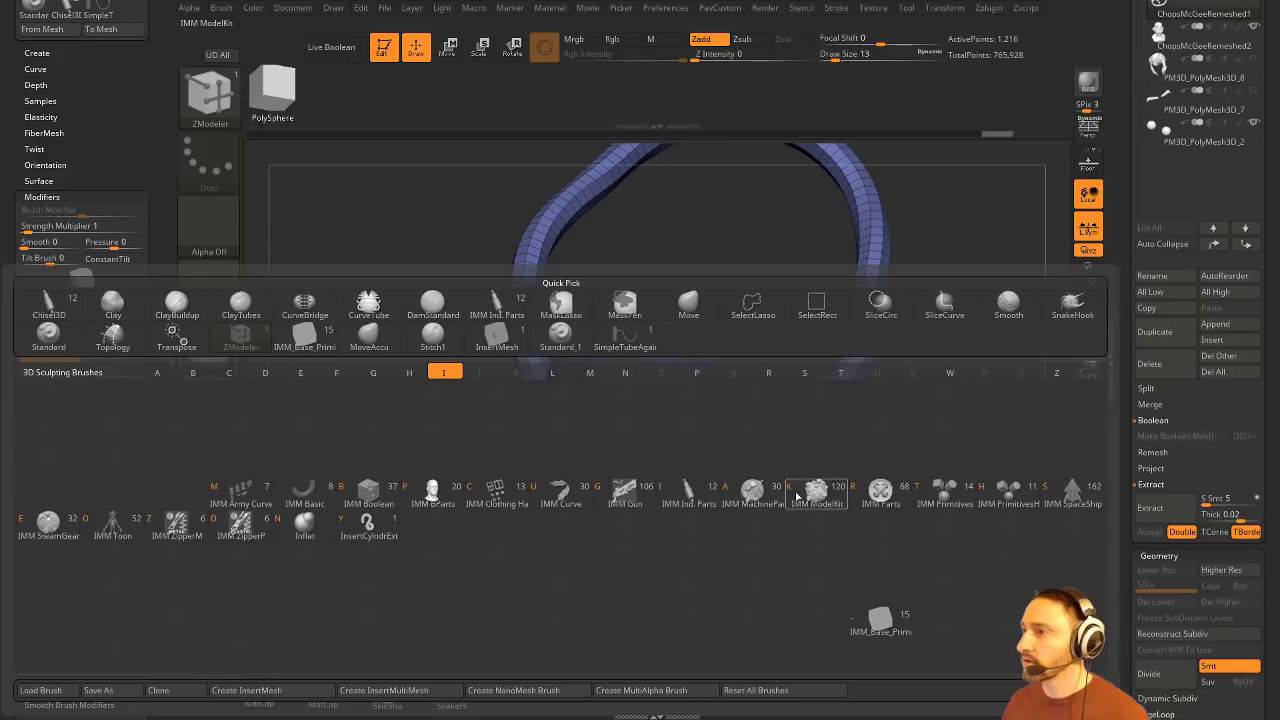
key(a)
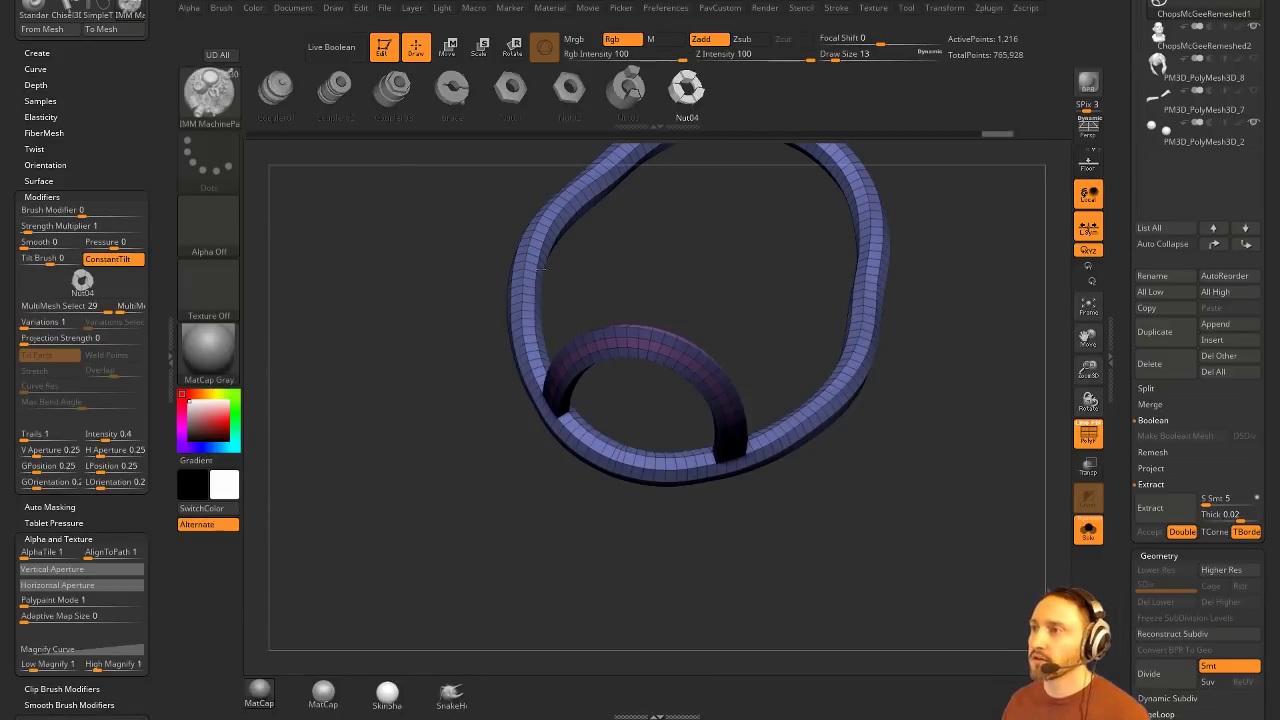
Step: Append the ring-and-arch mesh to the IMM MachineParts brush as a new insert mesh
drag(998, 268, 1022, 355)
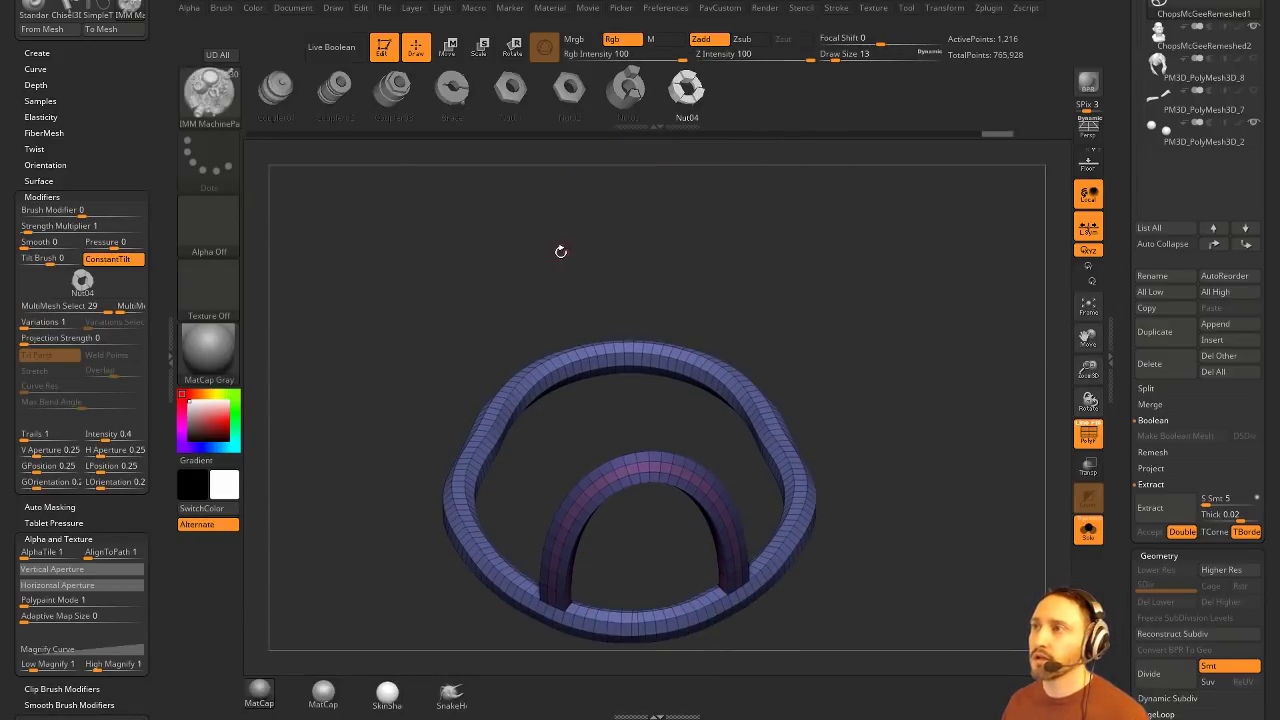
key(b)
key(b)
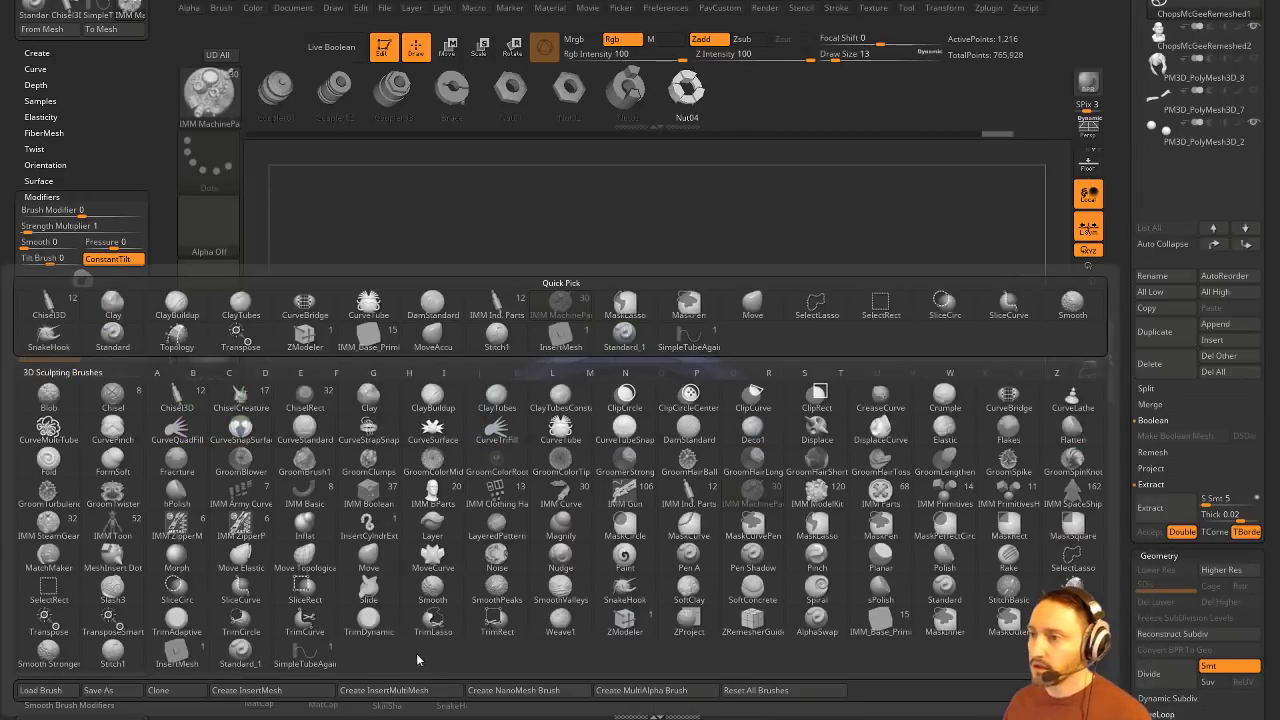
click(300, 690)
click(610, 230)
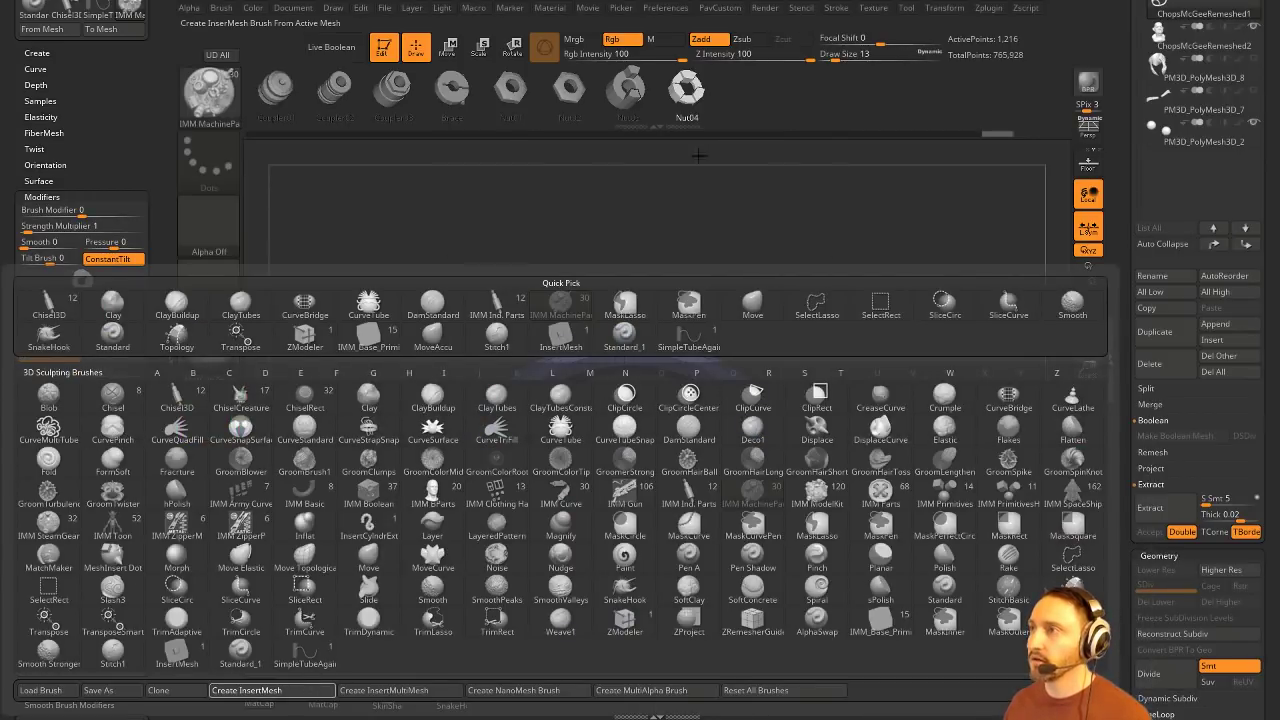
click(267, 704)
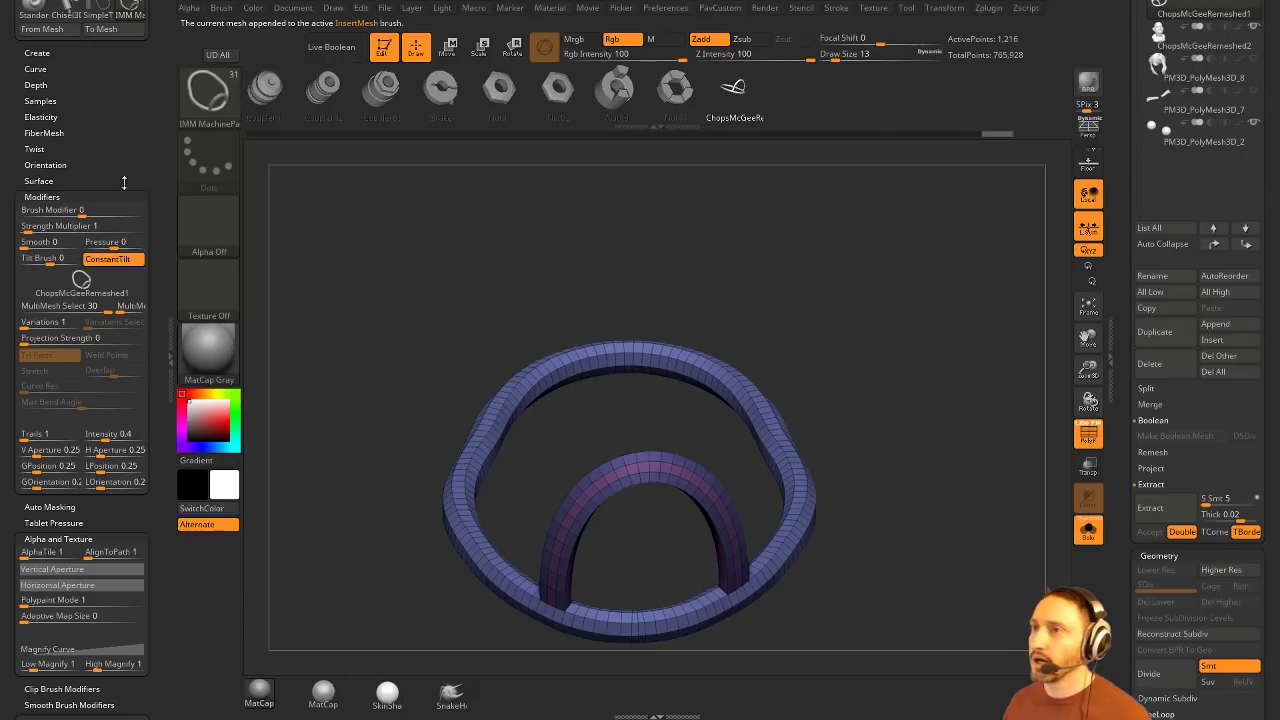
Step: Delete the appended ring-and-arch mesh from the IMM MachineParts brush
drag(158, 136, 155, 200)
key(shift)
shift+drag(66, 213, 128, 385)
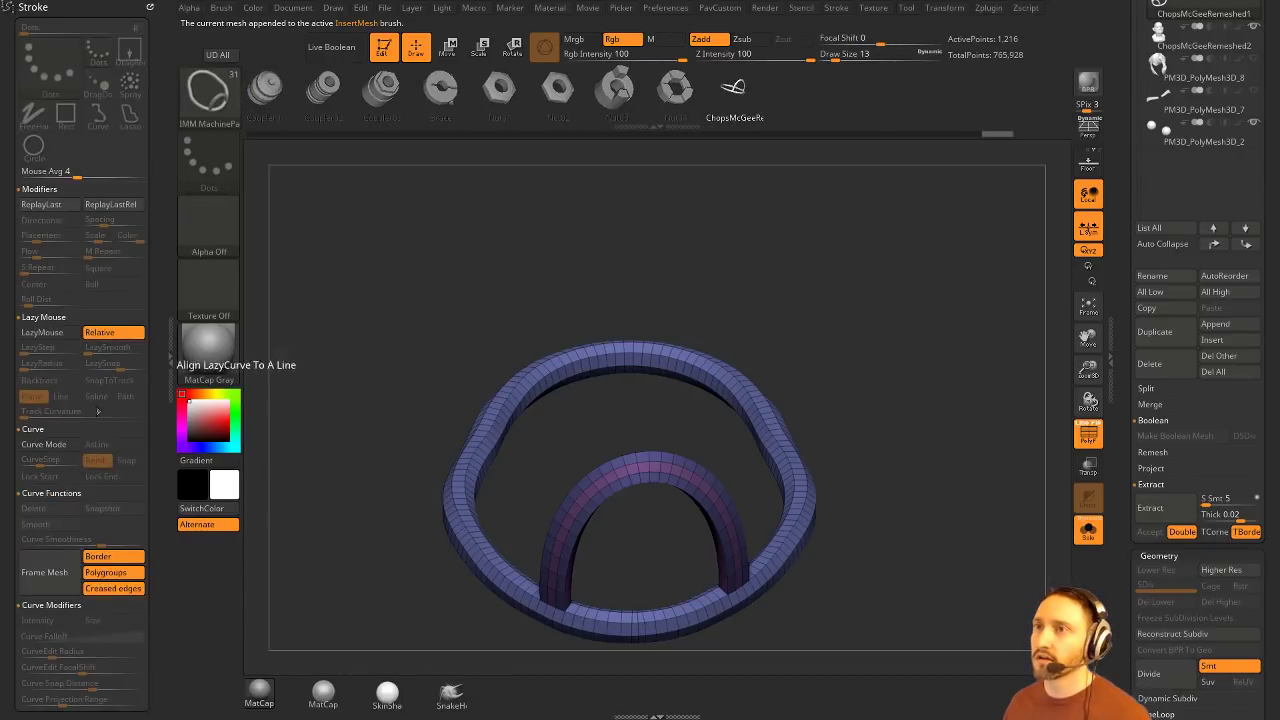
shift+click(150, 6)
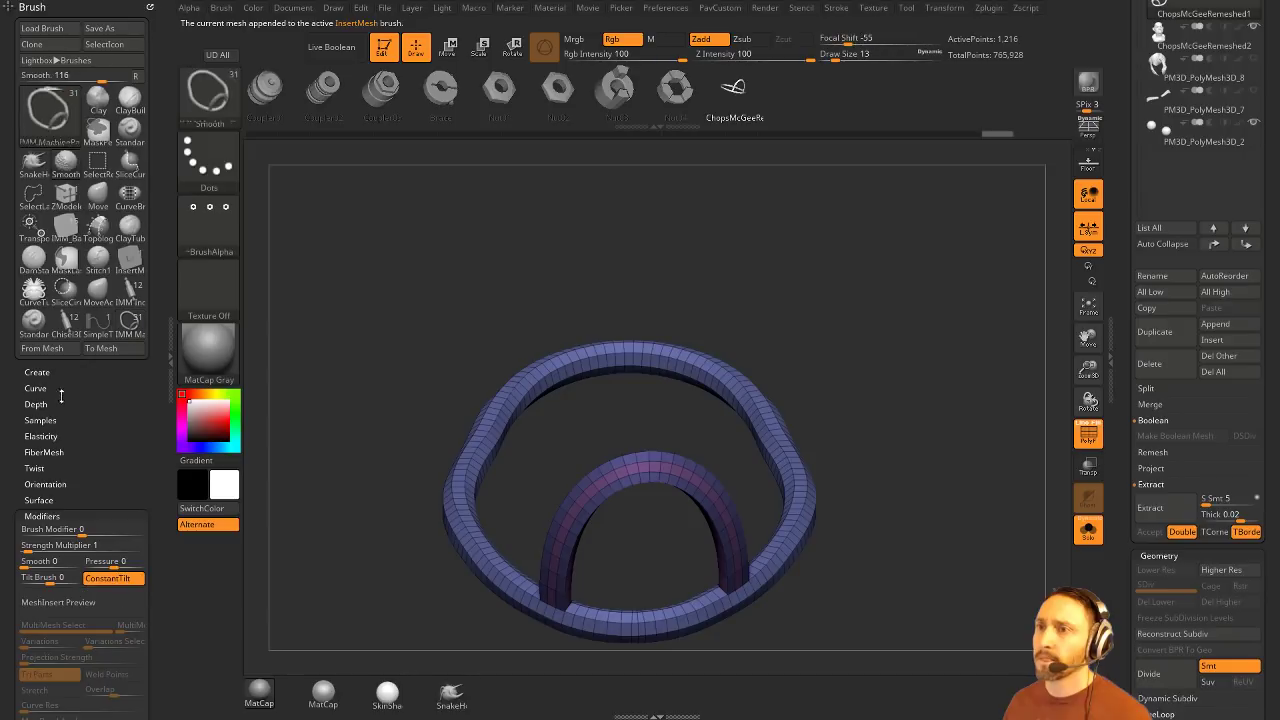
click(36, 372)
scroll(100, 553, down, 3)
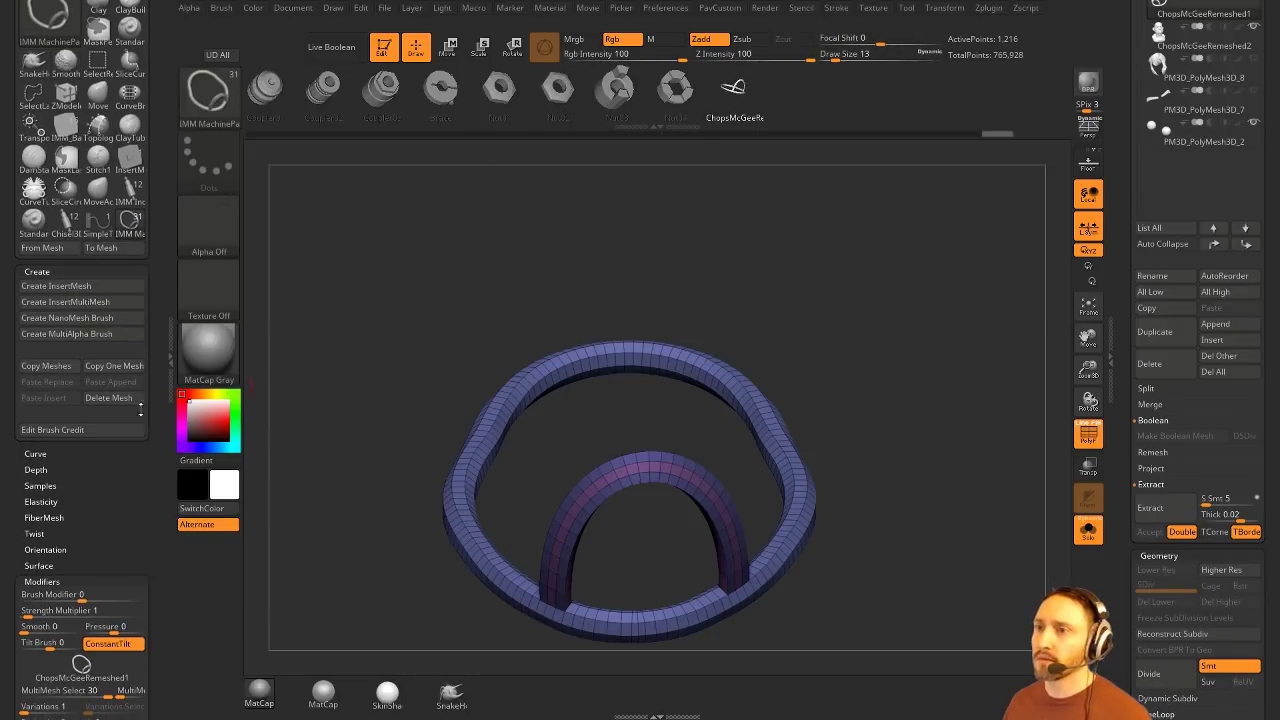
click(108, 397)
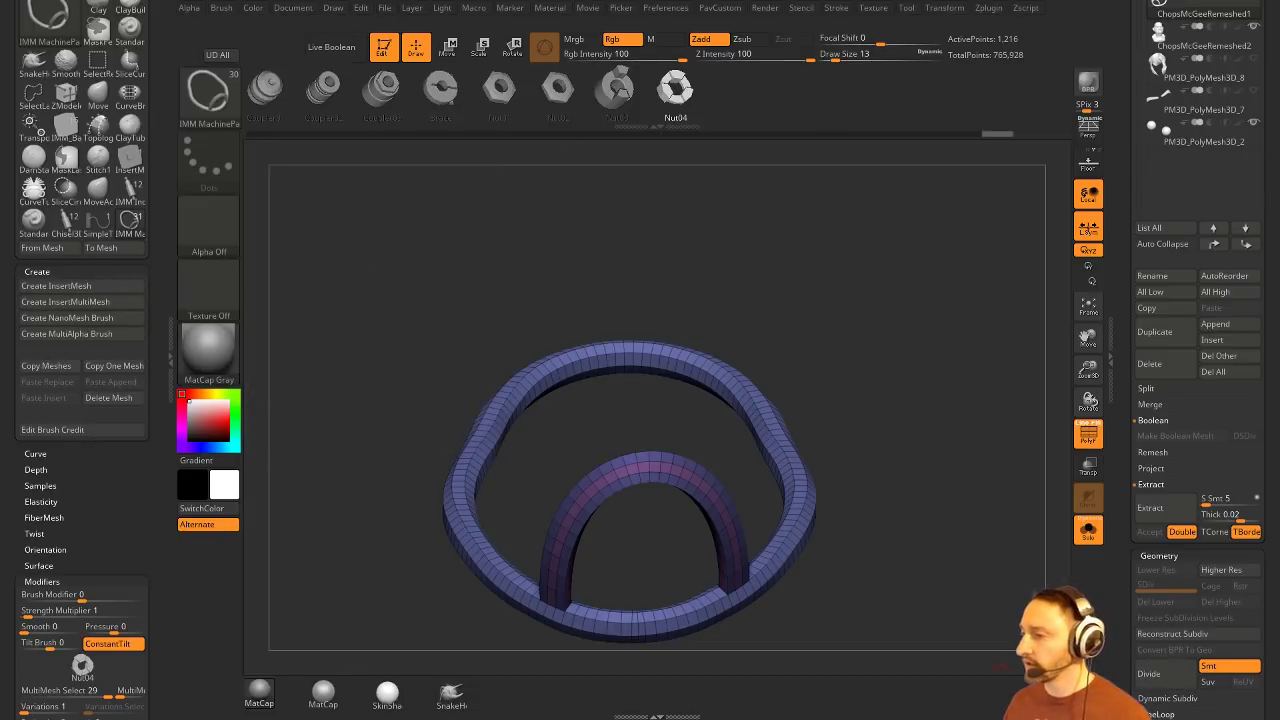
Step: Switch to the browser, open the ZB4 R8 What's New playlist on YouTube, copy its link, and put the window away
drag(840, 719, 910, 95)
click(216, 123)
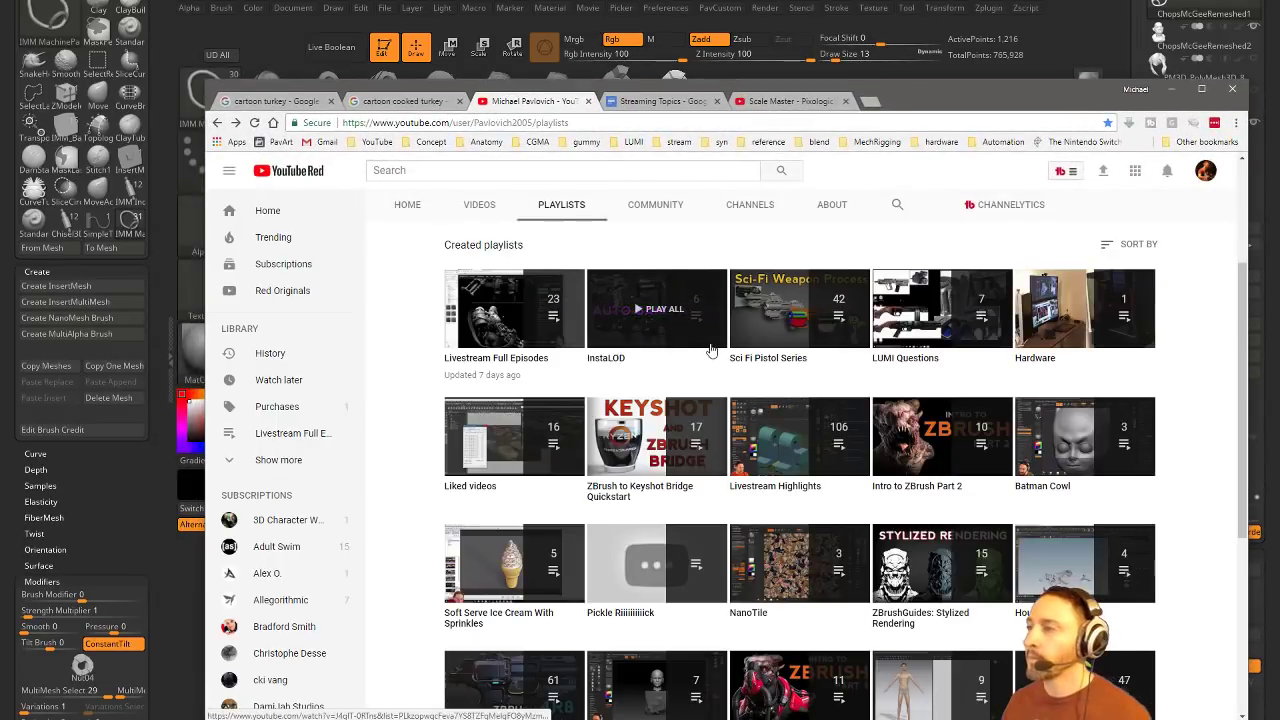
scroll(711, 350, down, 3)
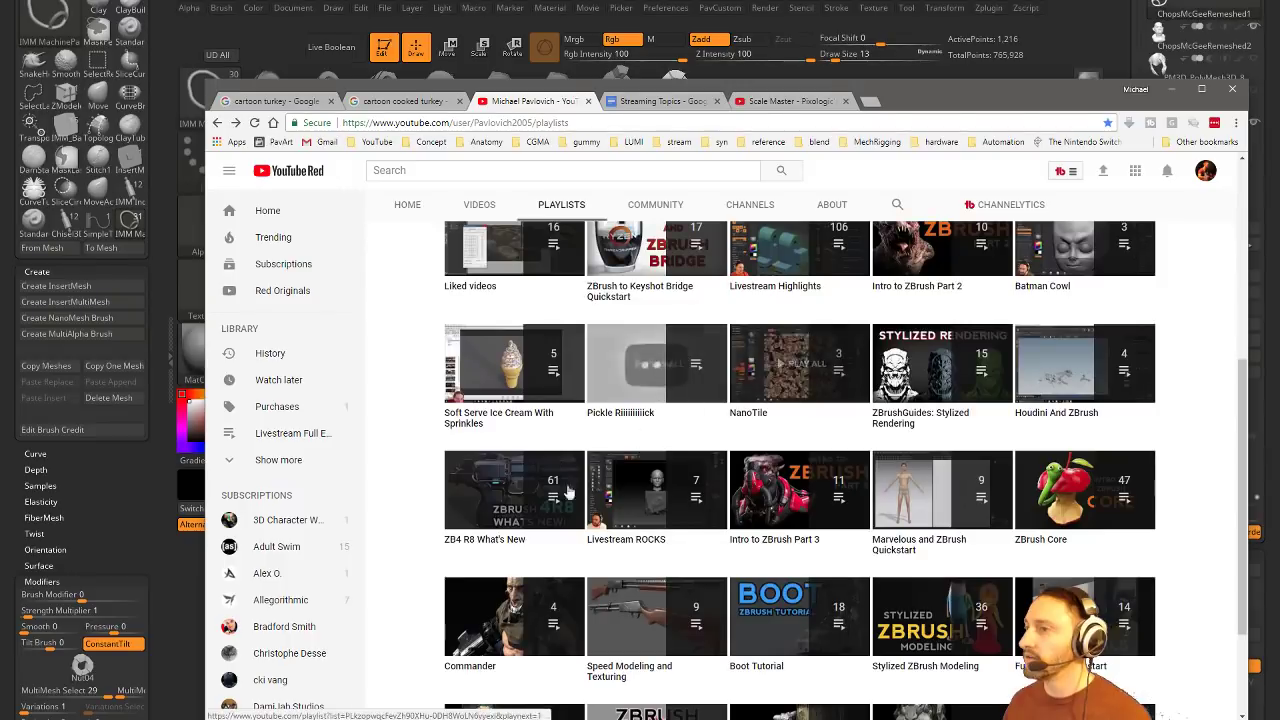
click(494, 547)
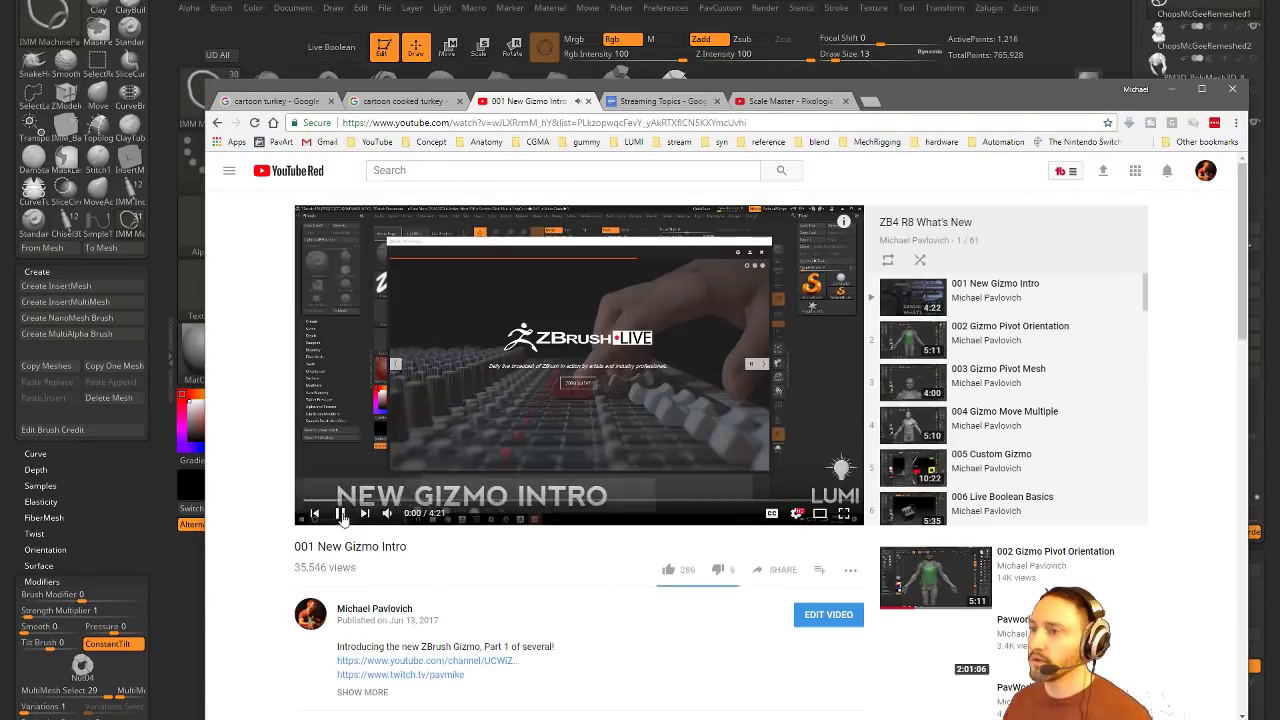
click(577, 122)
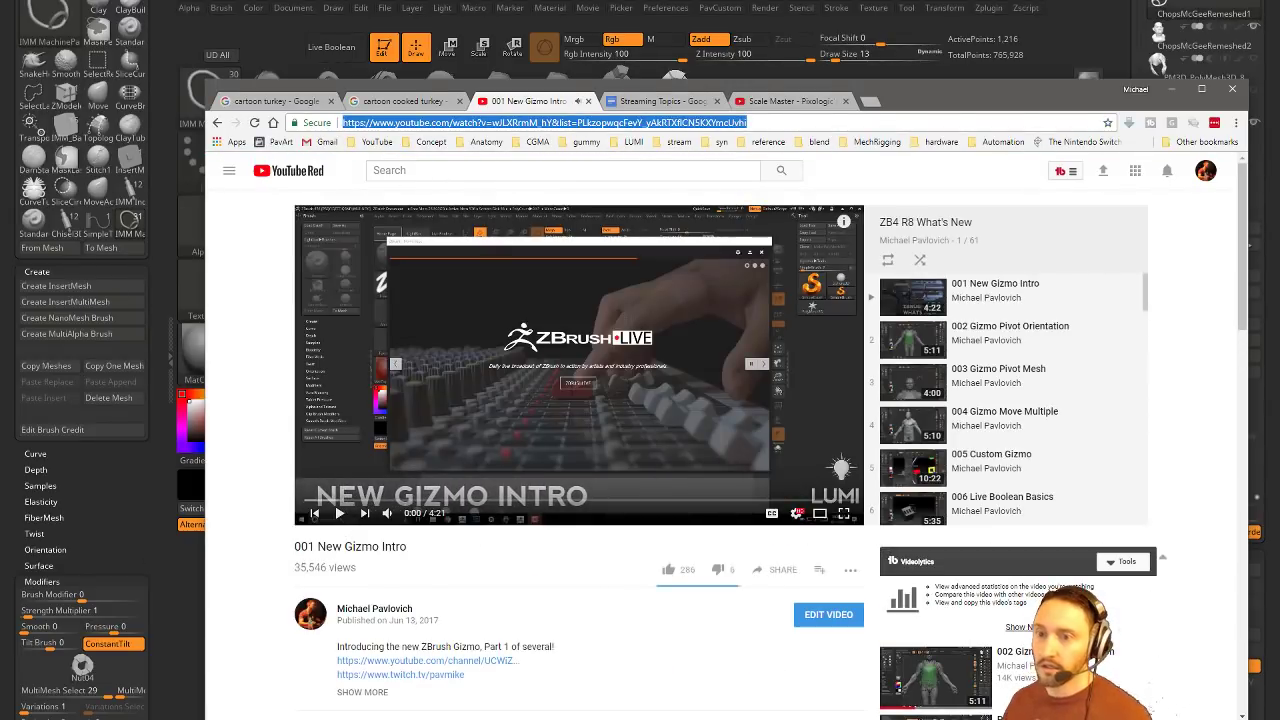
key(alt+Tab)
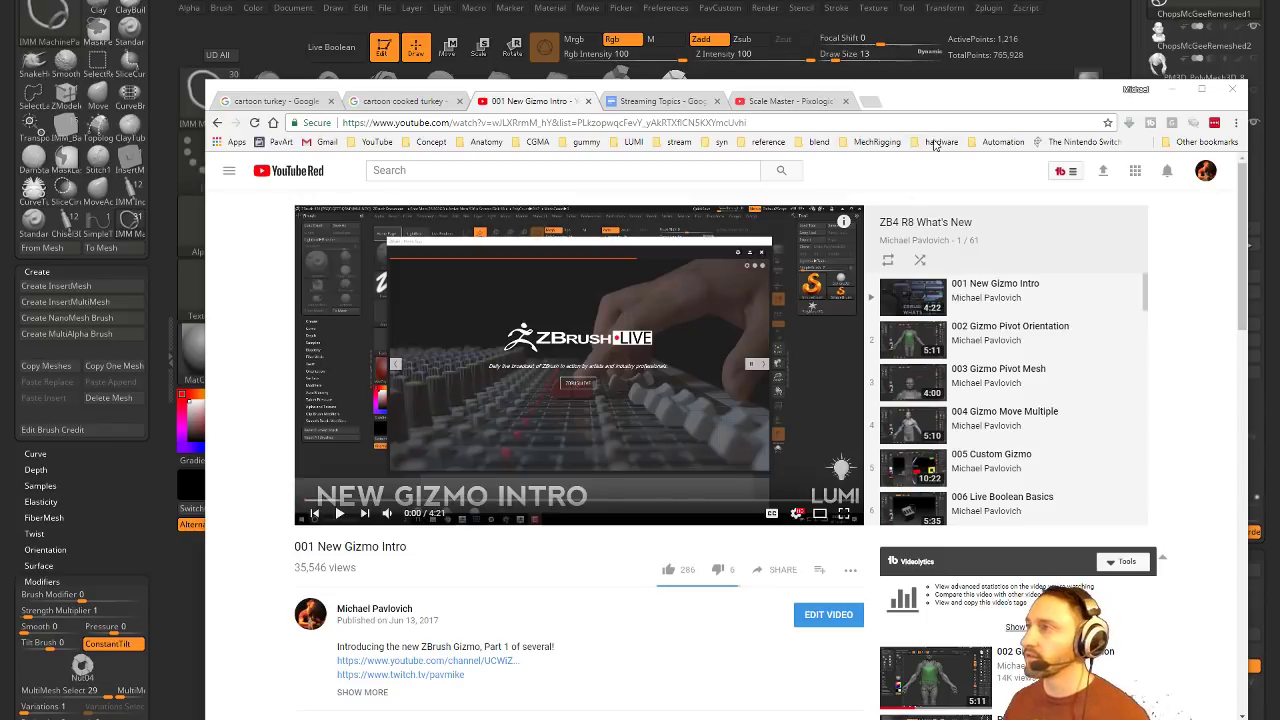
drag(924, 102, 924, 718)
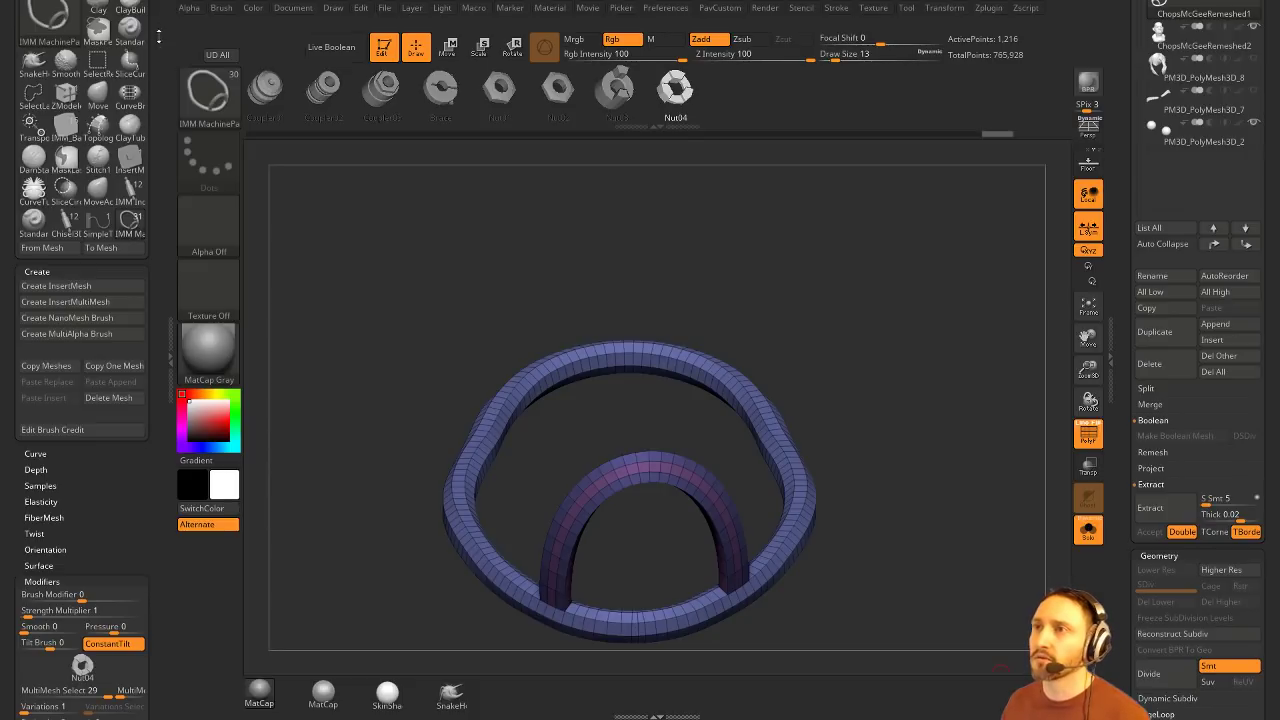
Step: Set Mask By Polygroups to 100 in the brush's auto masking settings
drag(158, 38, 154, 139)
drag(40, 664, 37, 332)
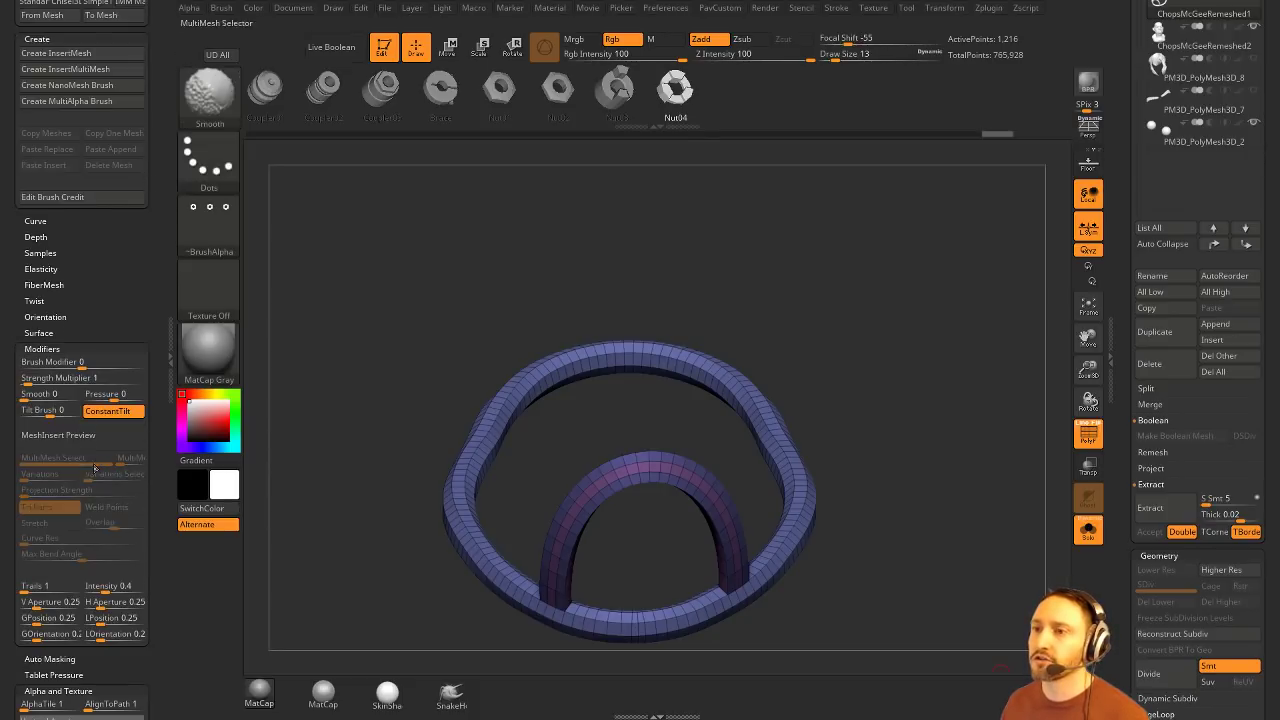
click(38, 348)
click(40, 364)
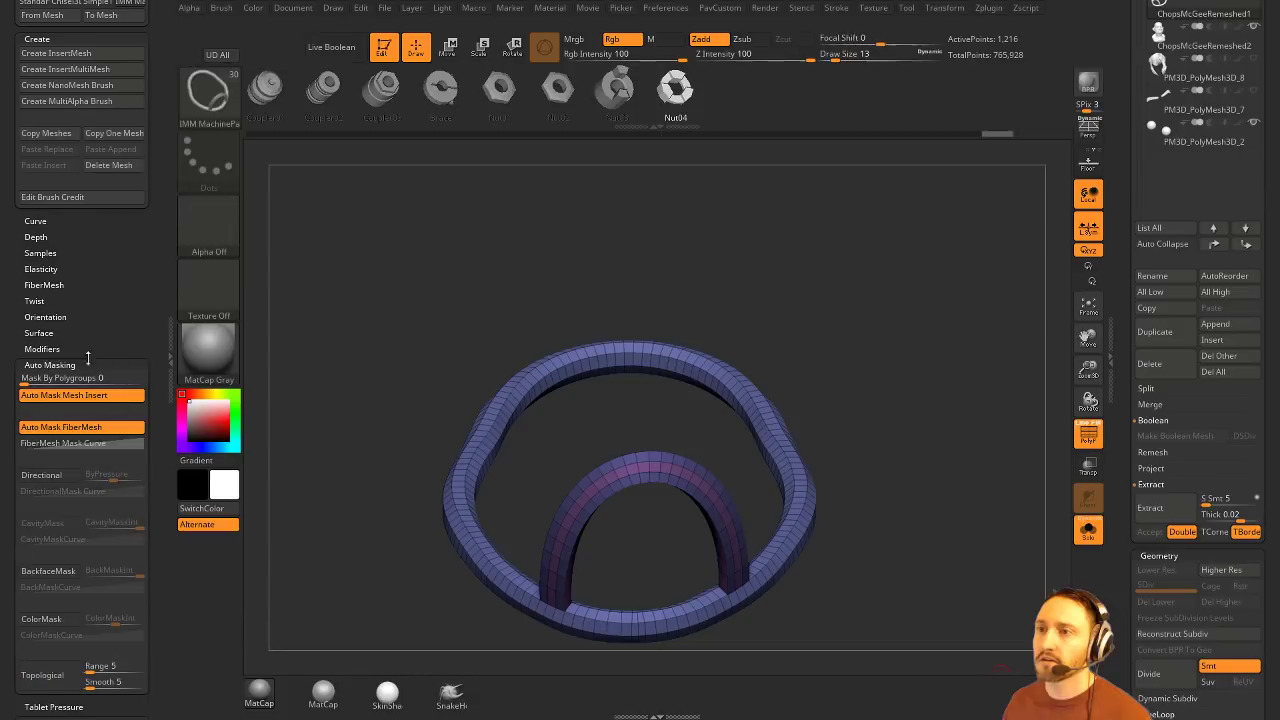
drag(70, 325, 146, 325)
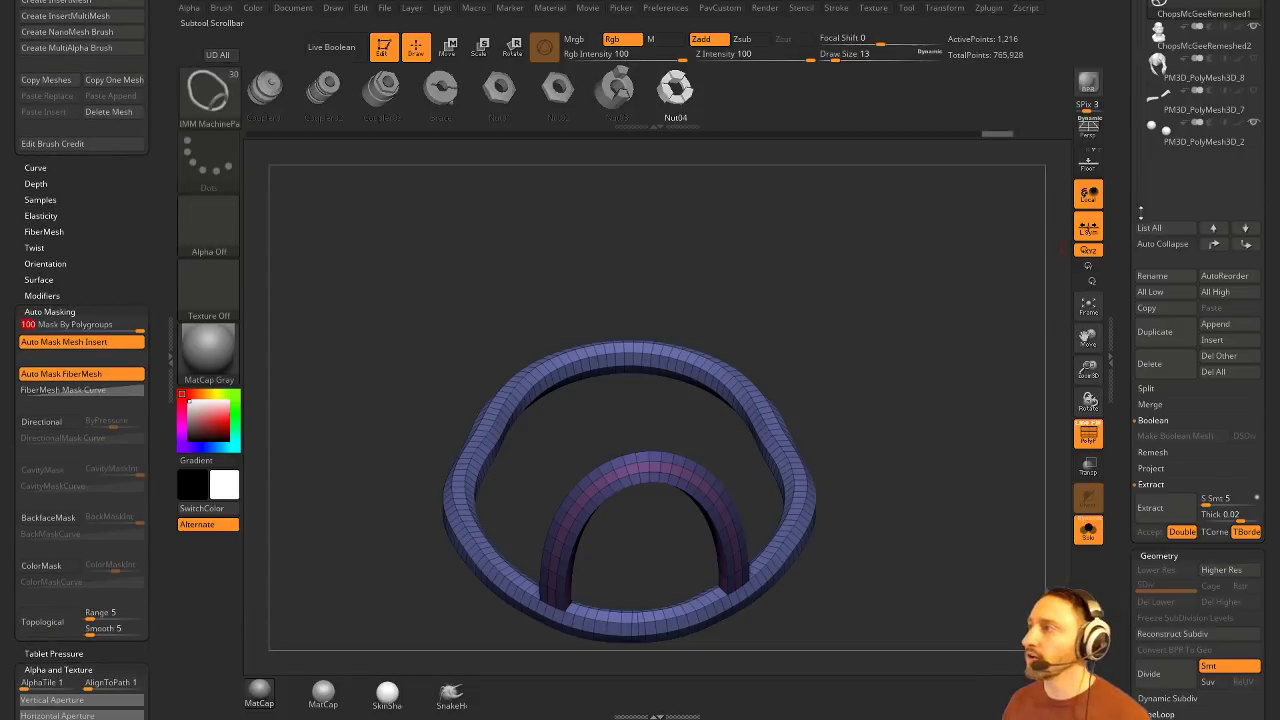
Step: Make the ChopsMcGeeRemeshed bust the active subtool and turn off the polyframe display
drag(1131, 192, 1127, 417)
click(1162, 395)
mouse_move(985, 390)
mouse_down()
mouse_move(897, 371)
mouse_move(1024, 369)
mouse_move(986, 374)
mouse_up()
click(1088, 430)
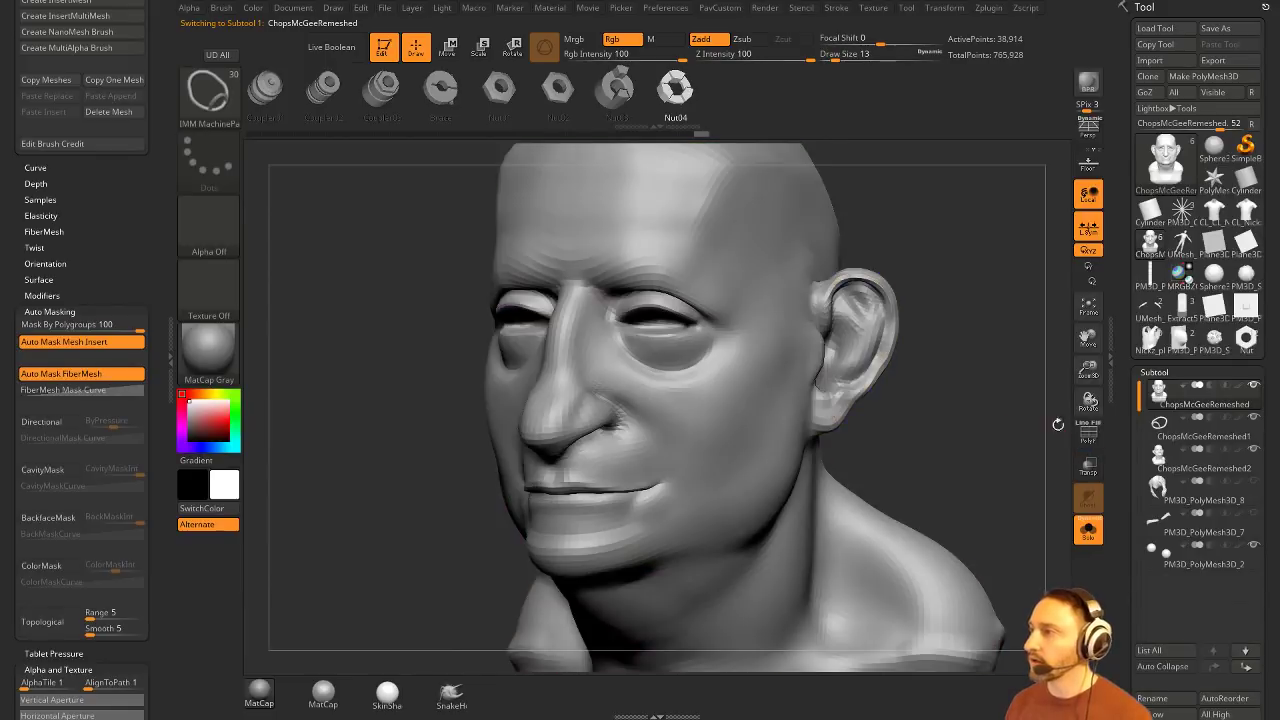
mouse_move(1030, 420)
mouse_down()
mouse_move(703, 403)
mouse_move(733, 407)
mouse_up()
Step: Try Clay brush strokes across the bust's face, undo them, and reset Mask By Polygroups to 0
key(1)
key(s)
key(2)
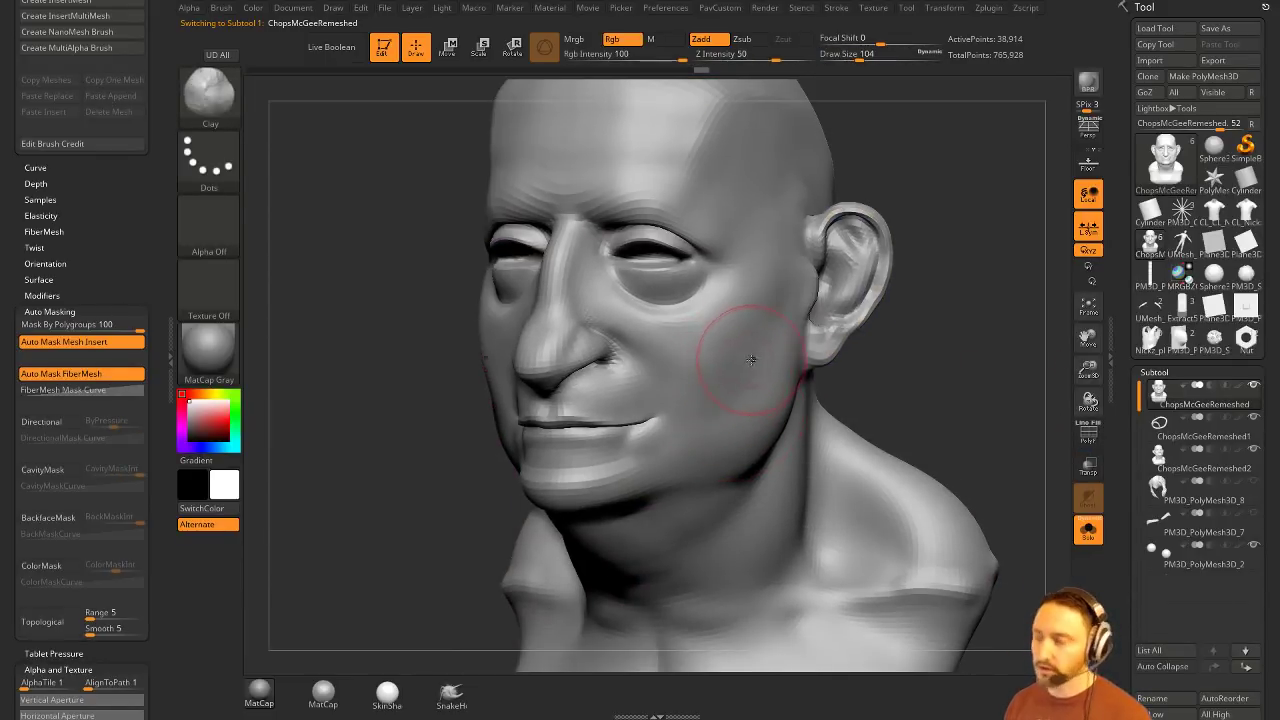
drag(751, 360, 697, 376)
mouse_move(656, 338)
mouse_down()
mouse_move(690, 382)
mouse_move(688, 440)
mouse_move(643, 481)
mouse_move(540, 508)
mouse_move(752, 302)
mouse_move(743, 180)
mouse_move(645, 167)
mouse_move(568, 182)
mouse_up()
mouse_move(1014, 290)
mouse_down()
mouse_move(1210, 290)
mouse_move(1016, 295)
mouse_up()
key(ctrl+z)
key(ctrl+z)
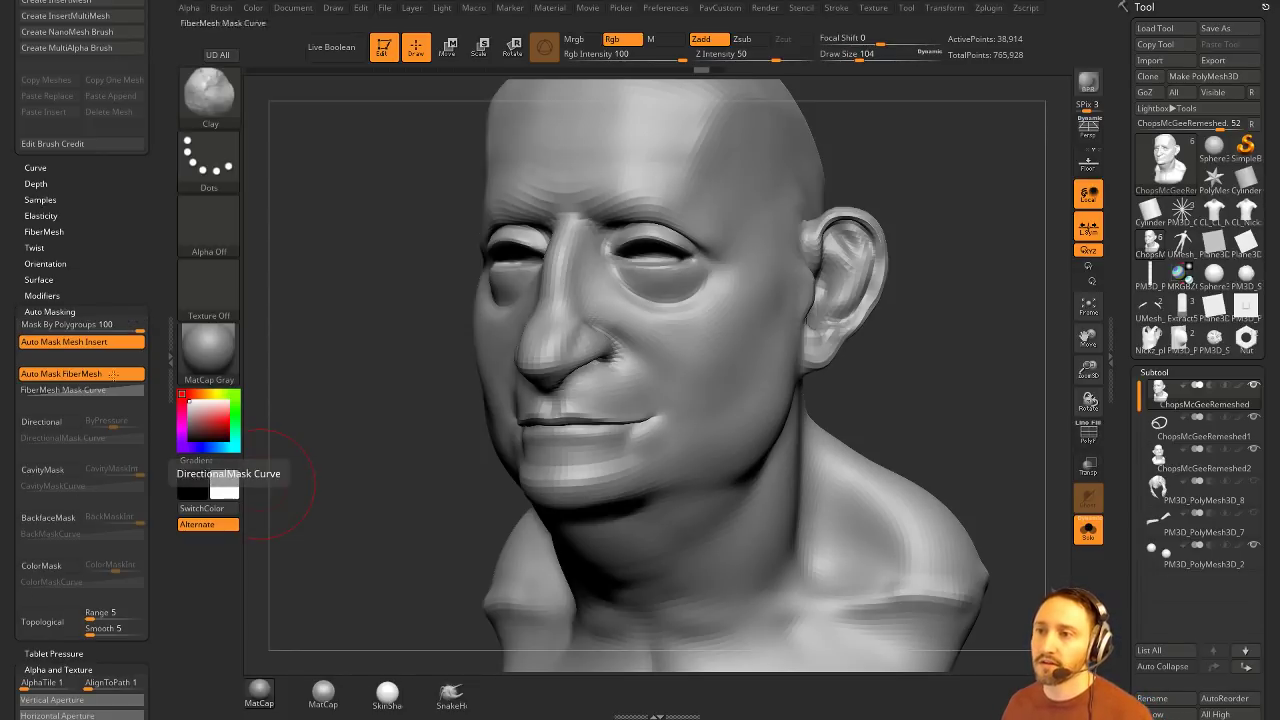
drag(126, 326, 20, 326)
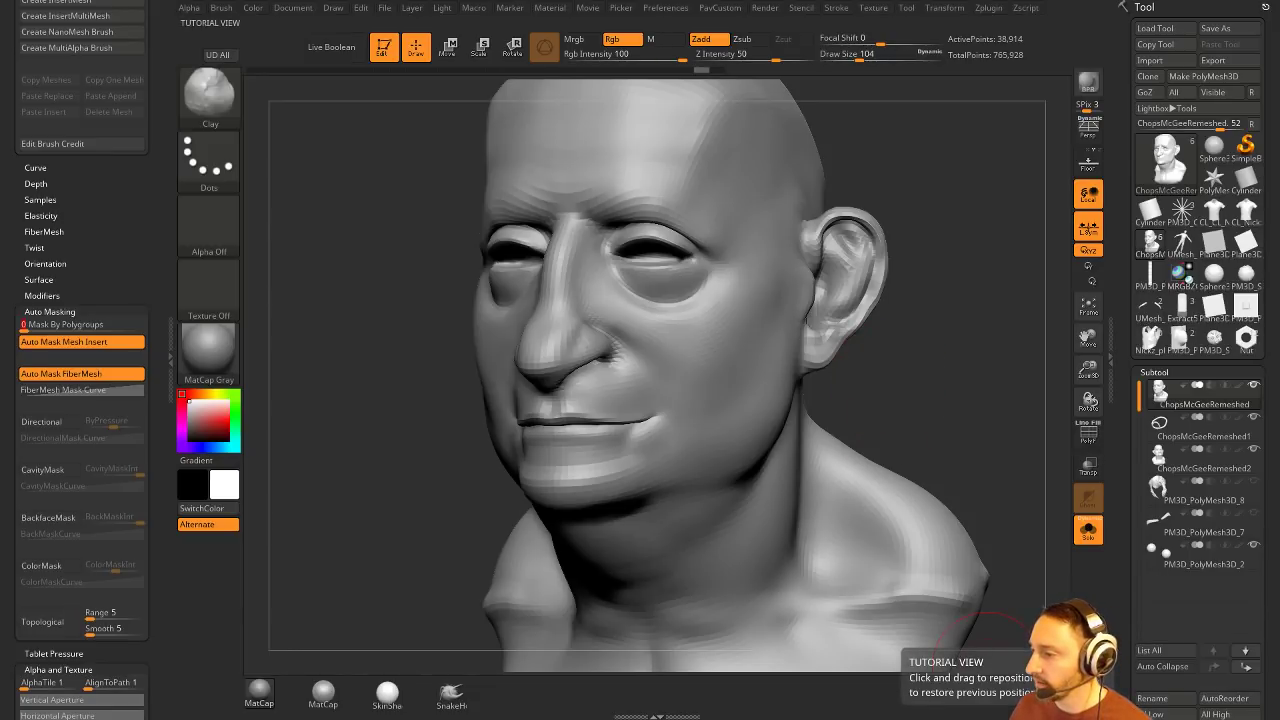
Step: Switch to the browser, copy the link of Workshop Broadcast #6 from the Pixologic playlist, and return to ZBrush
key(alt+Tab)
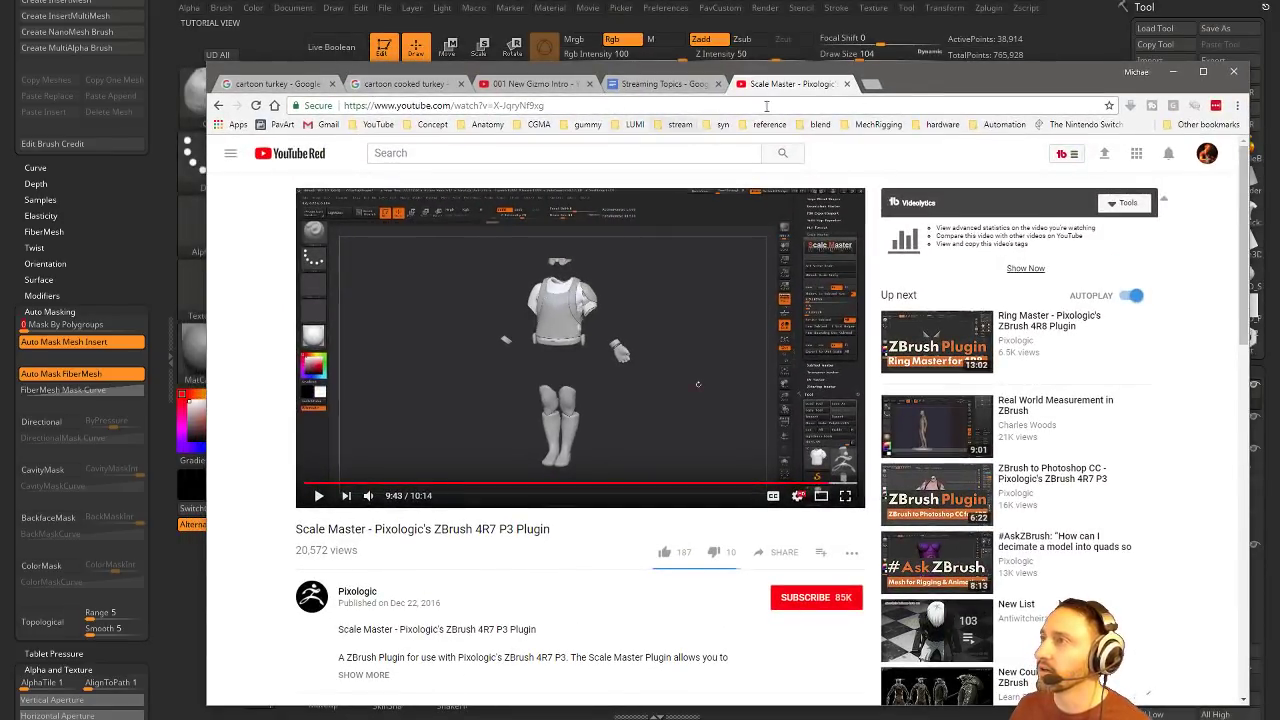
key(alt+Tab)
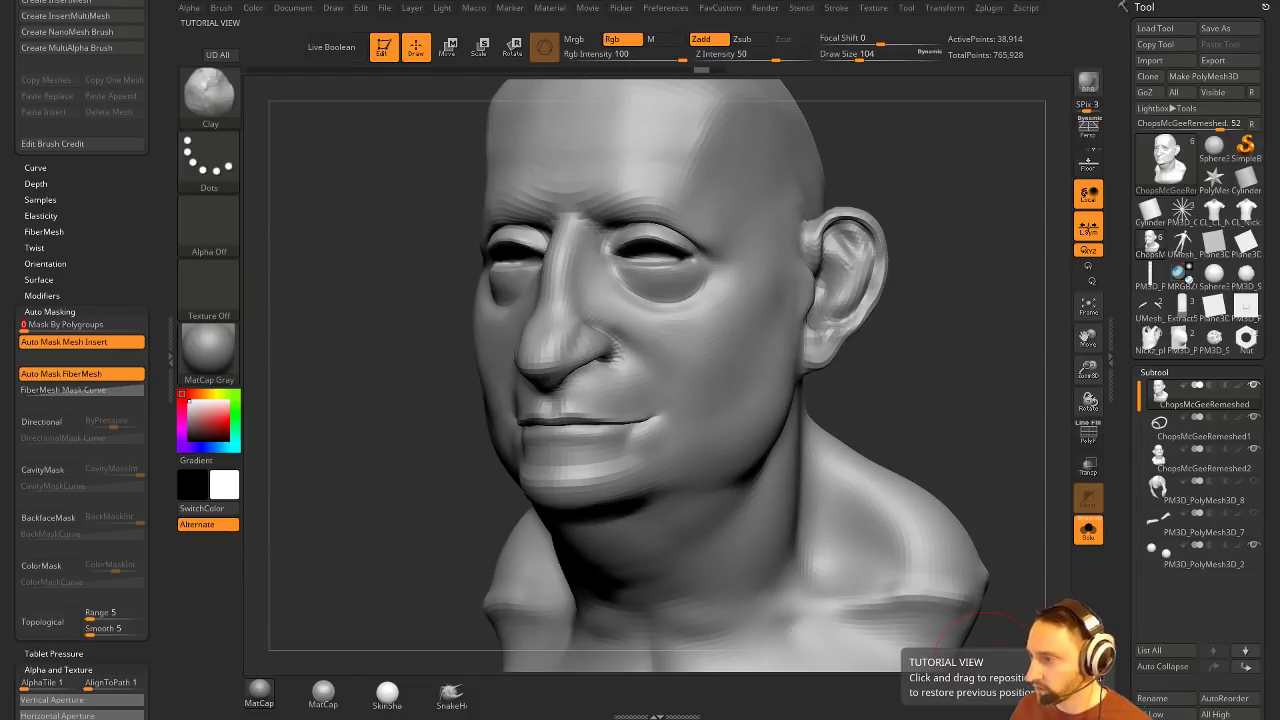
key(alt+Tab)
scroll(835, 510, down, 10)
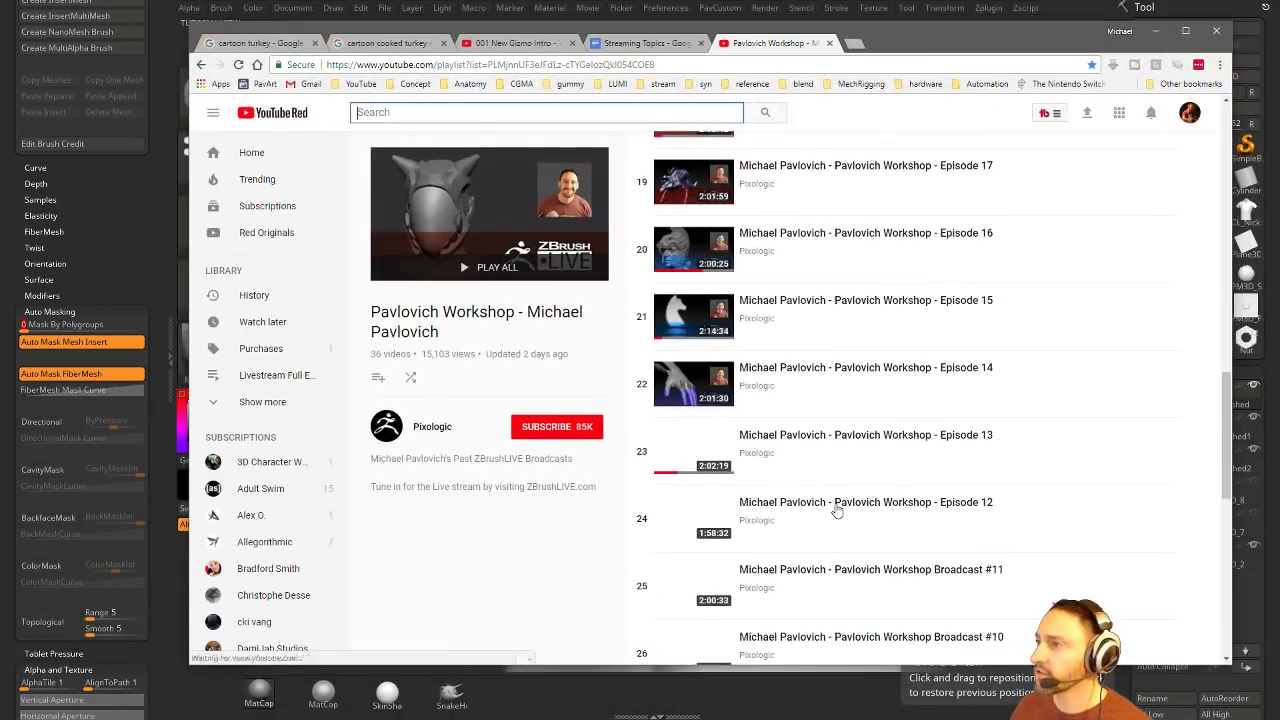
scroll(837, 511, down, 5)
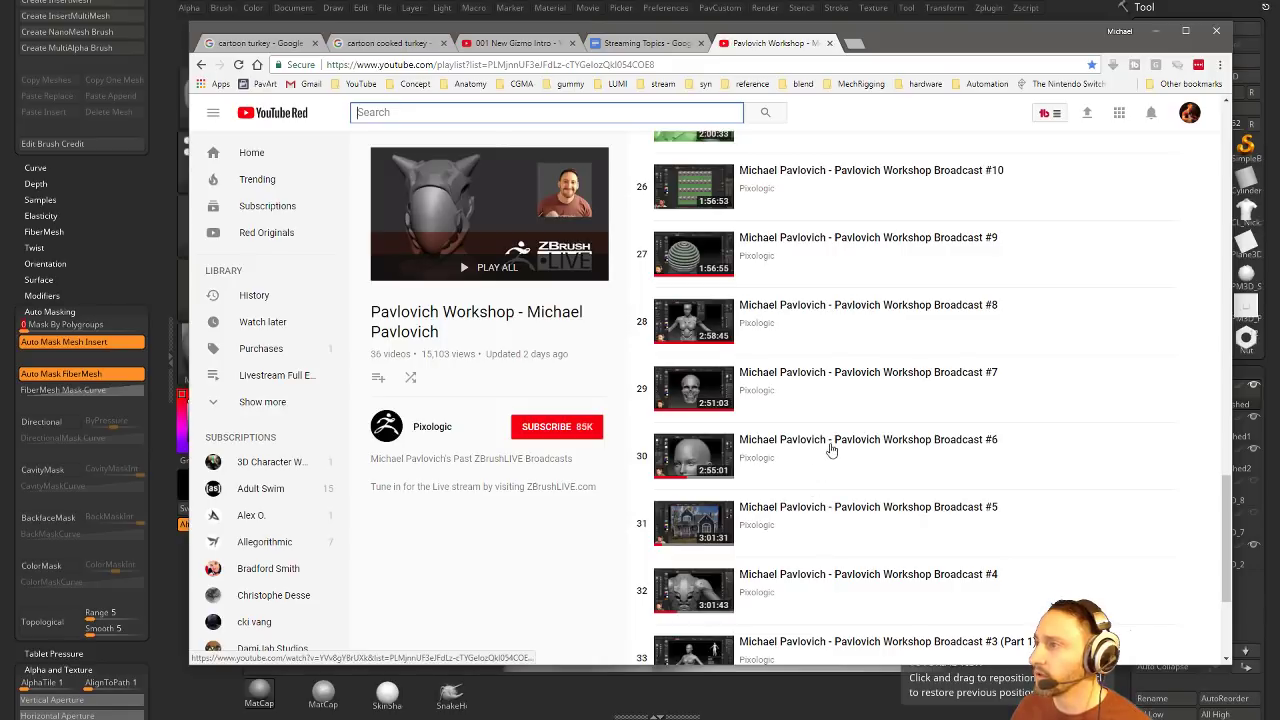
click(830, 449)
click(548, 70)
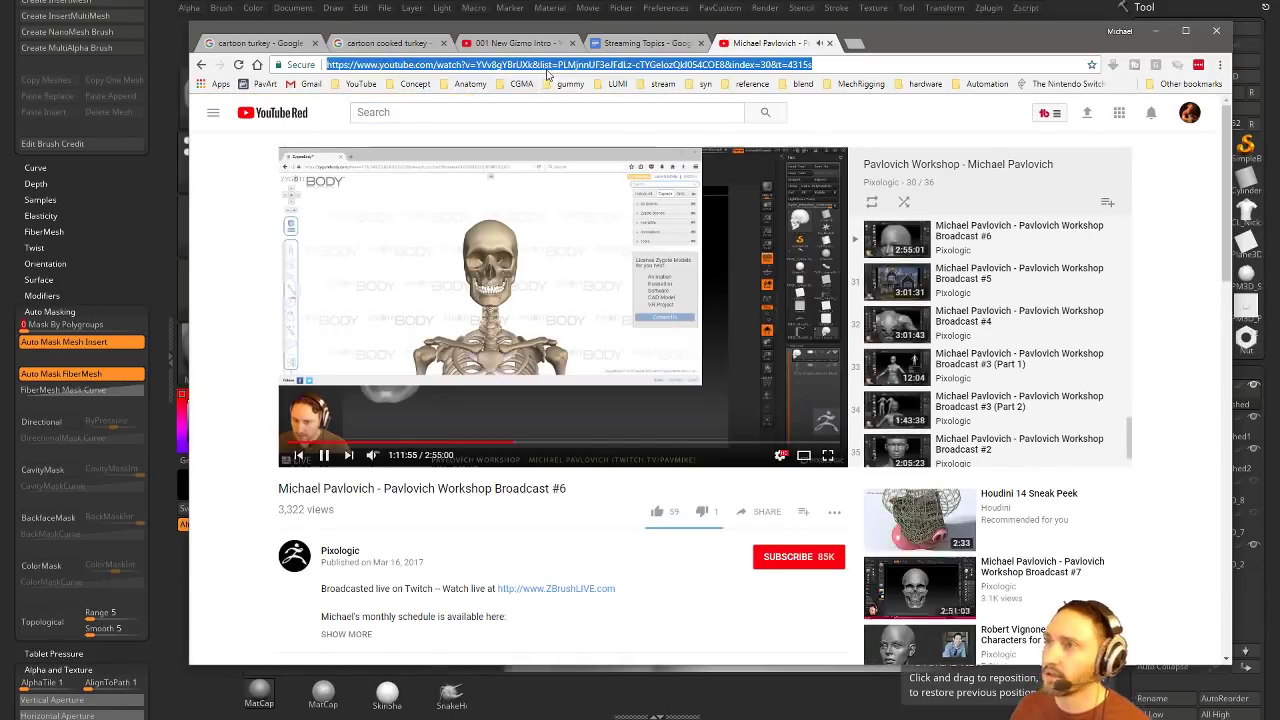
key(alt+Tab)
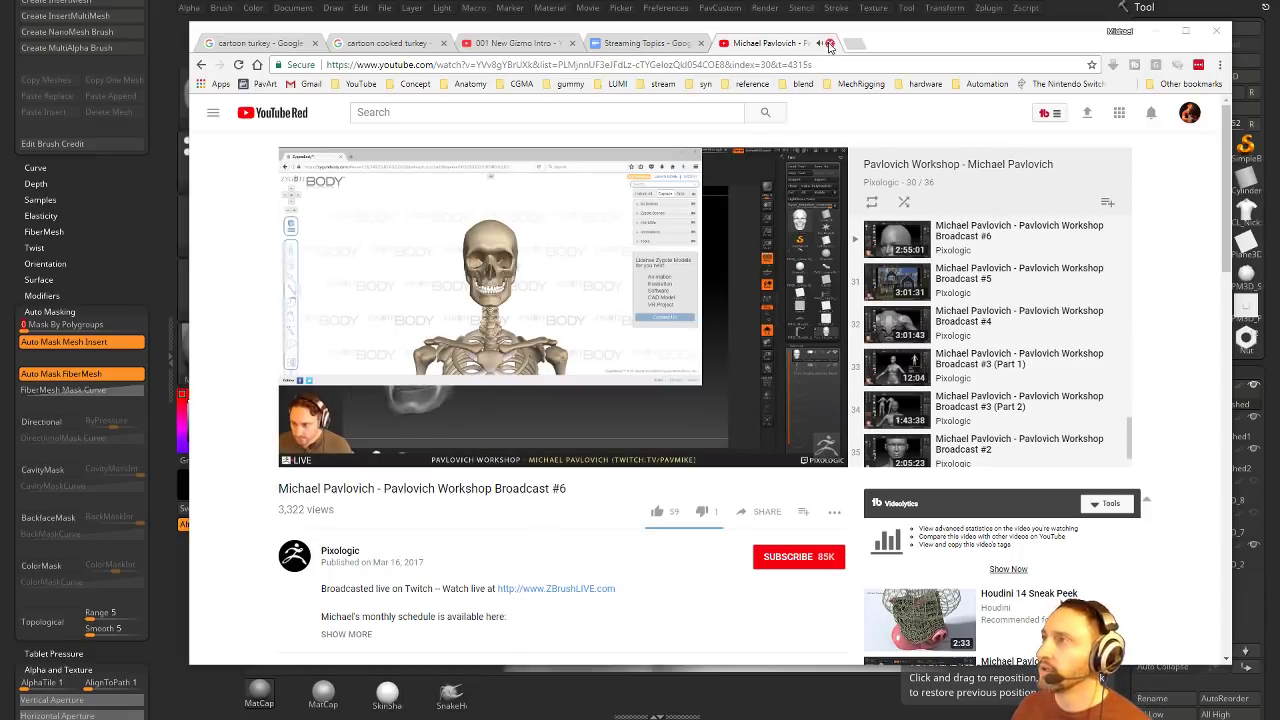
click(829, 45)
key(alt+Tab)
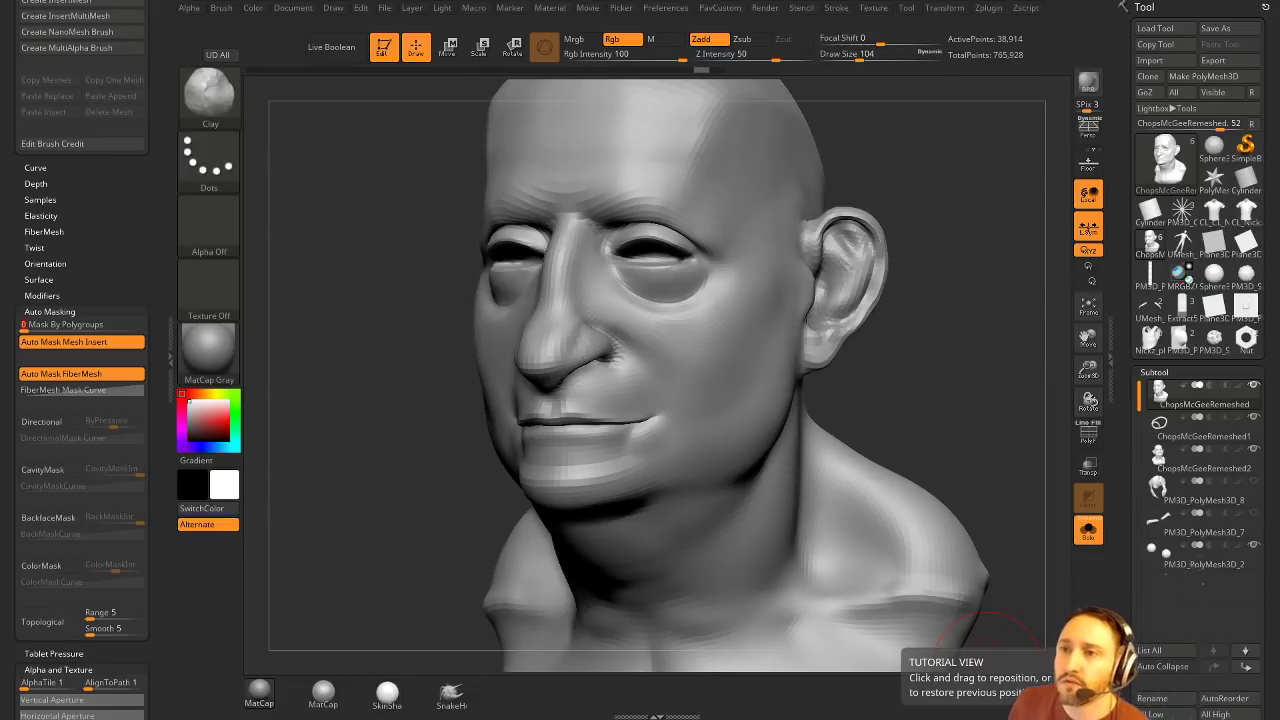
Step: Load the Spherical brush from the Misc folder of the Lightbox brush library
shift+drag(316, 316, 354, 320)
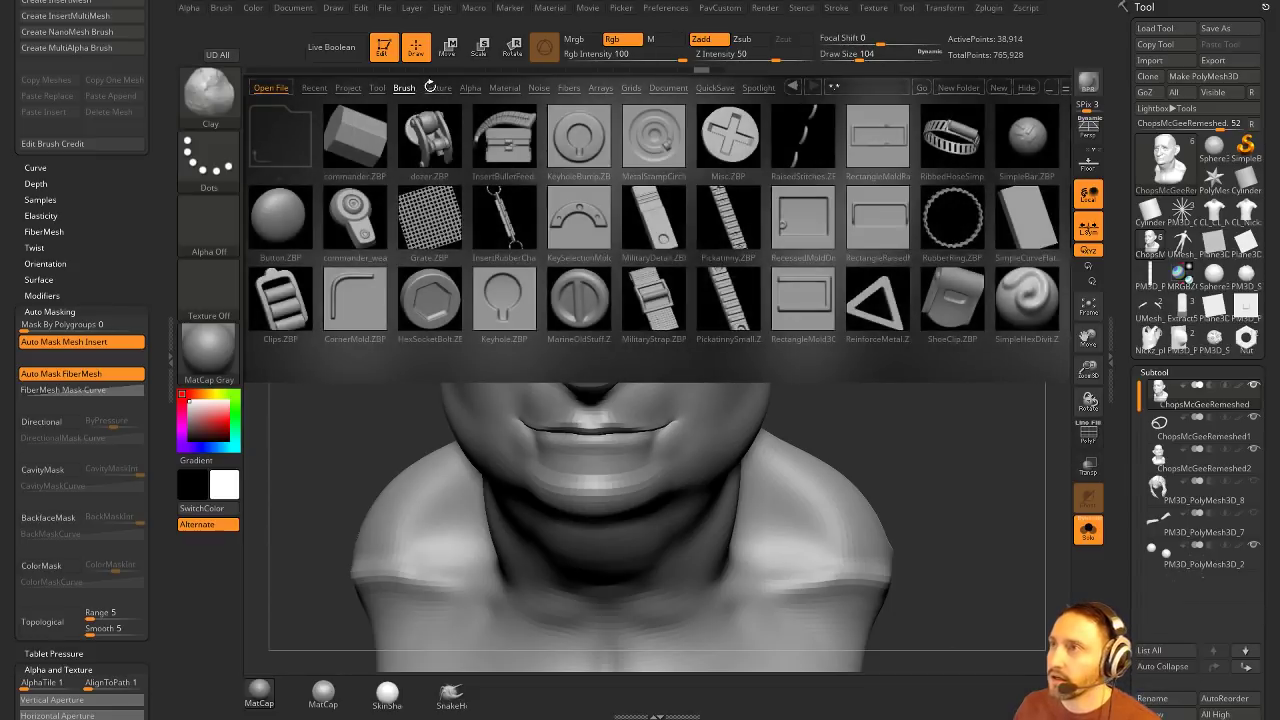
click(410, 88)
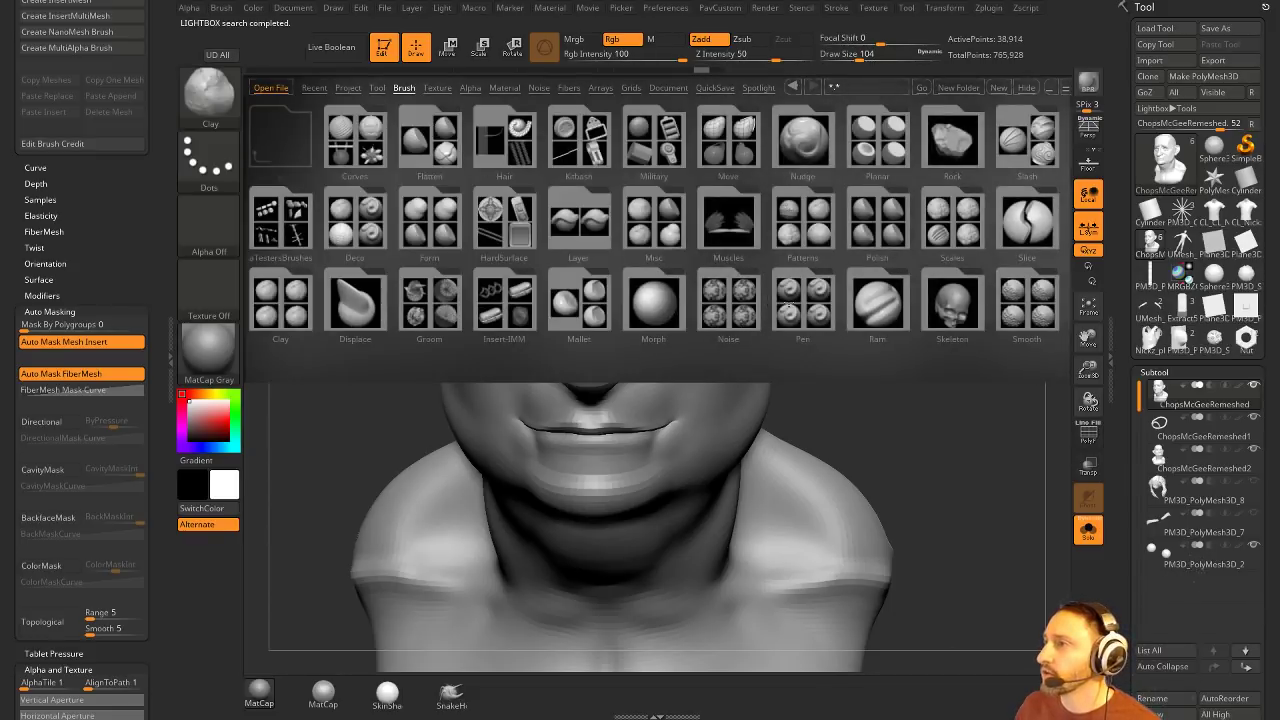
drag(955, 300, 780, 305)
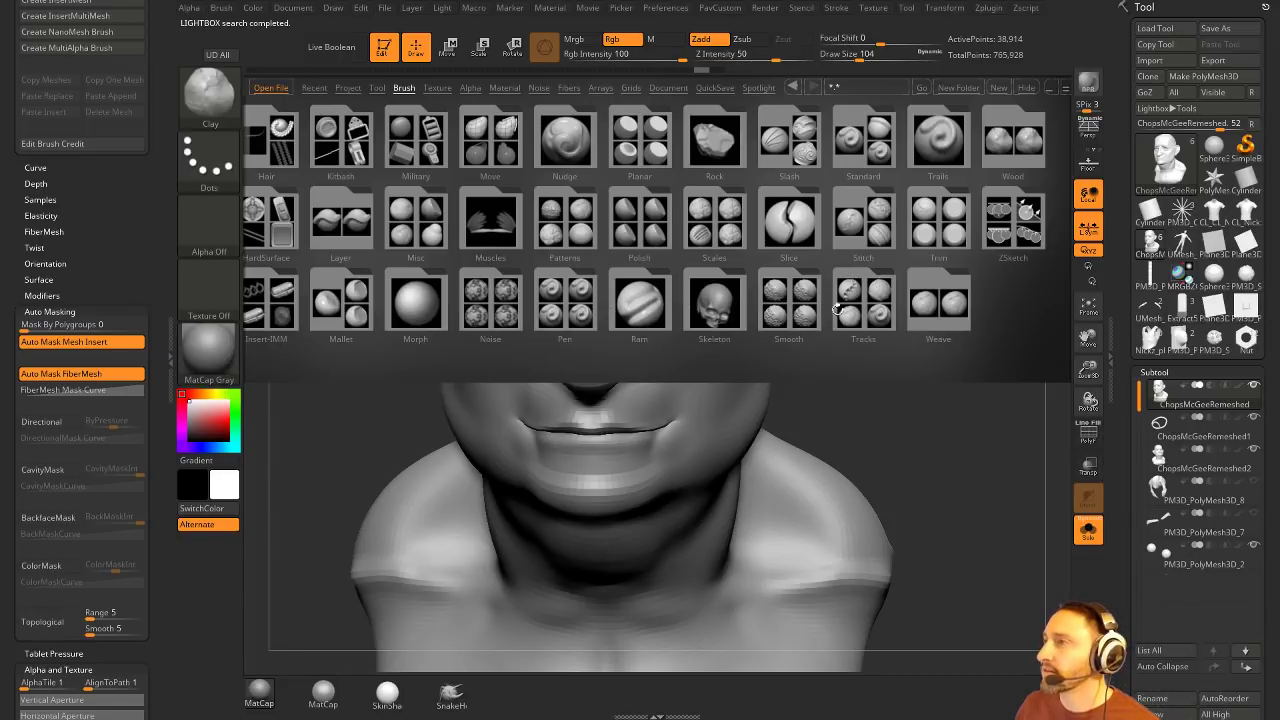
drag(560, 238, 759, 237)
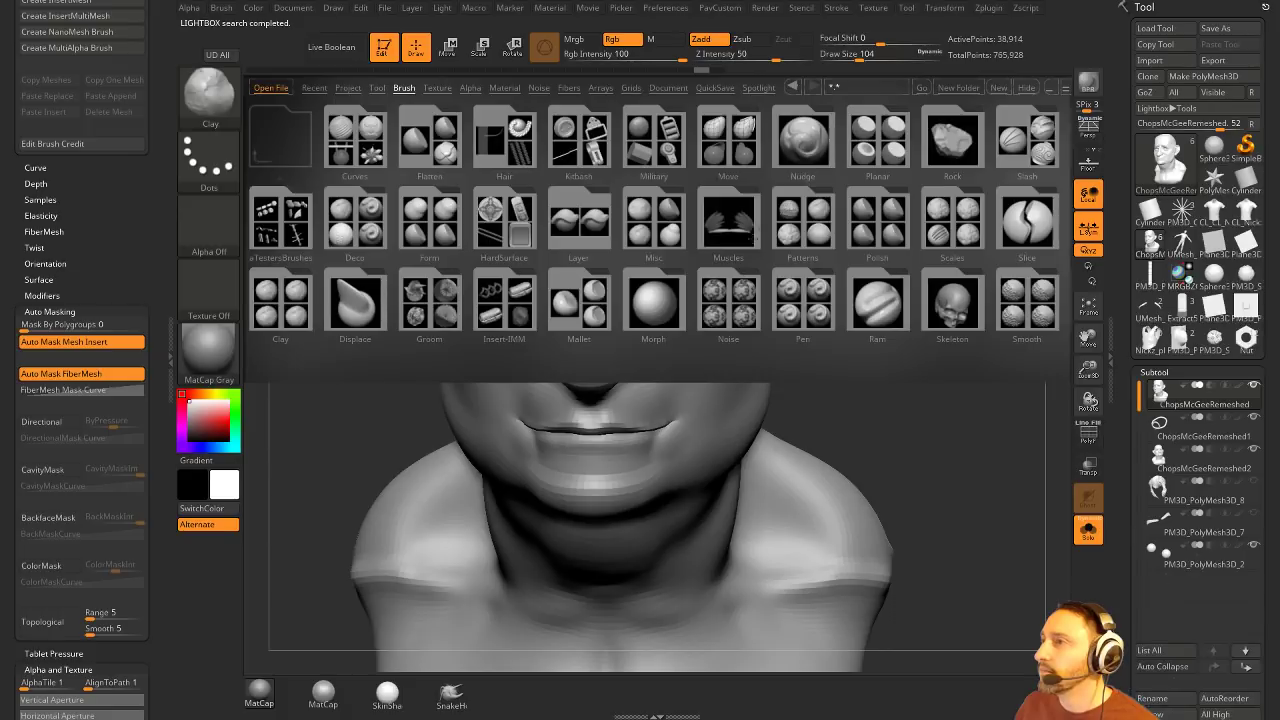
click(639, 225)
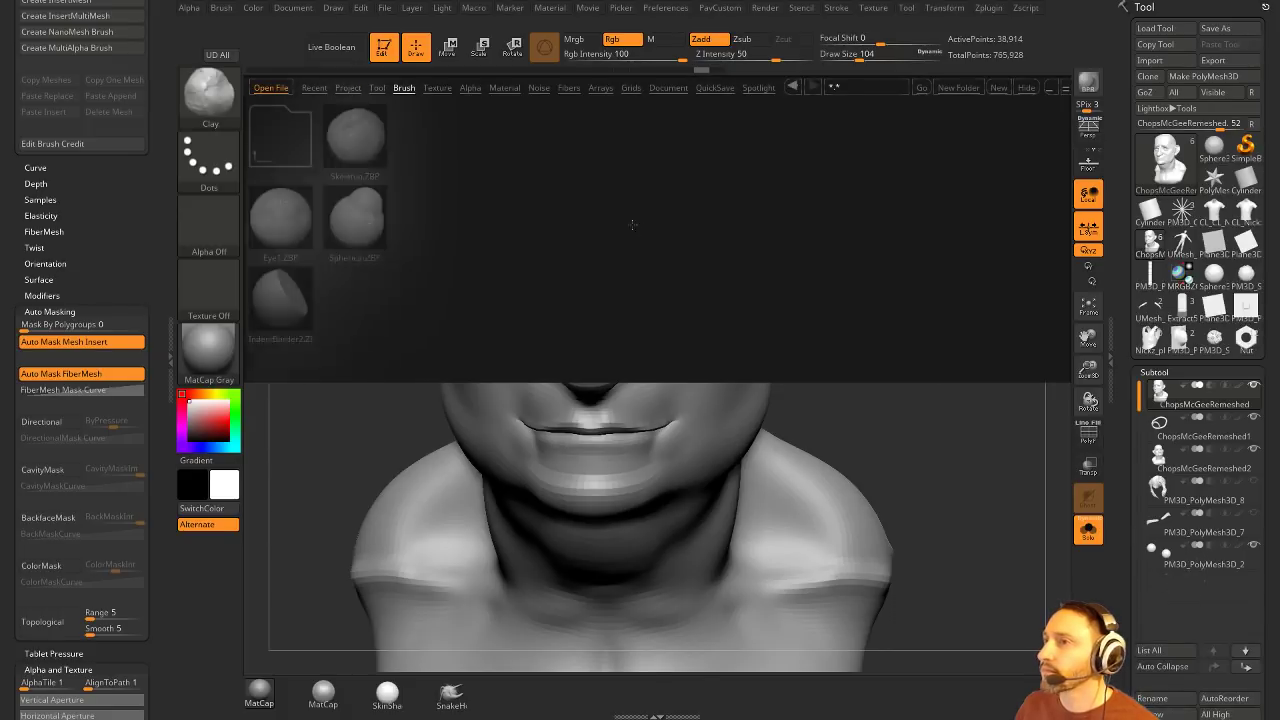
double_click(364, 212)
drag(968, 373, 946, 377)
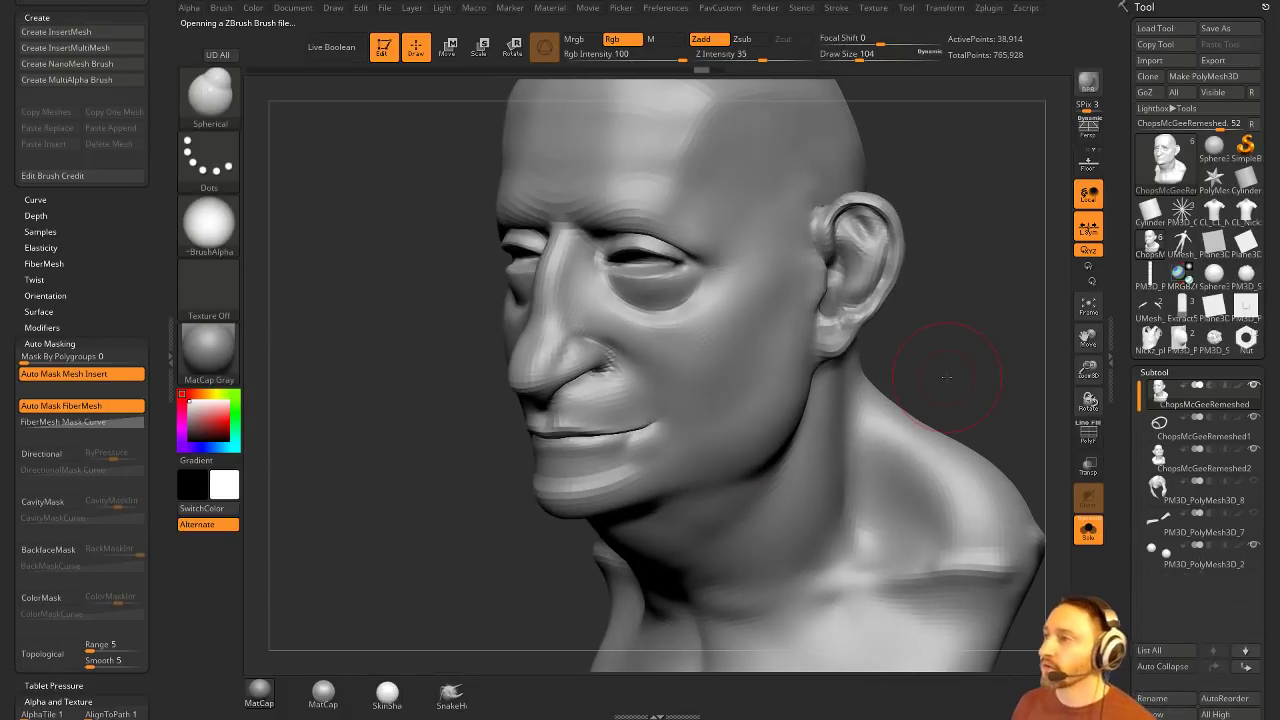
Step: Raise the bust to subdivision level 4 and sculpt a rounded bump on the side of the head with the Spherical brush
scroll(1190, 300, down, 10)
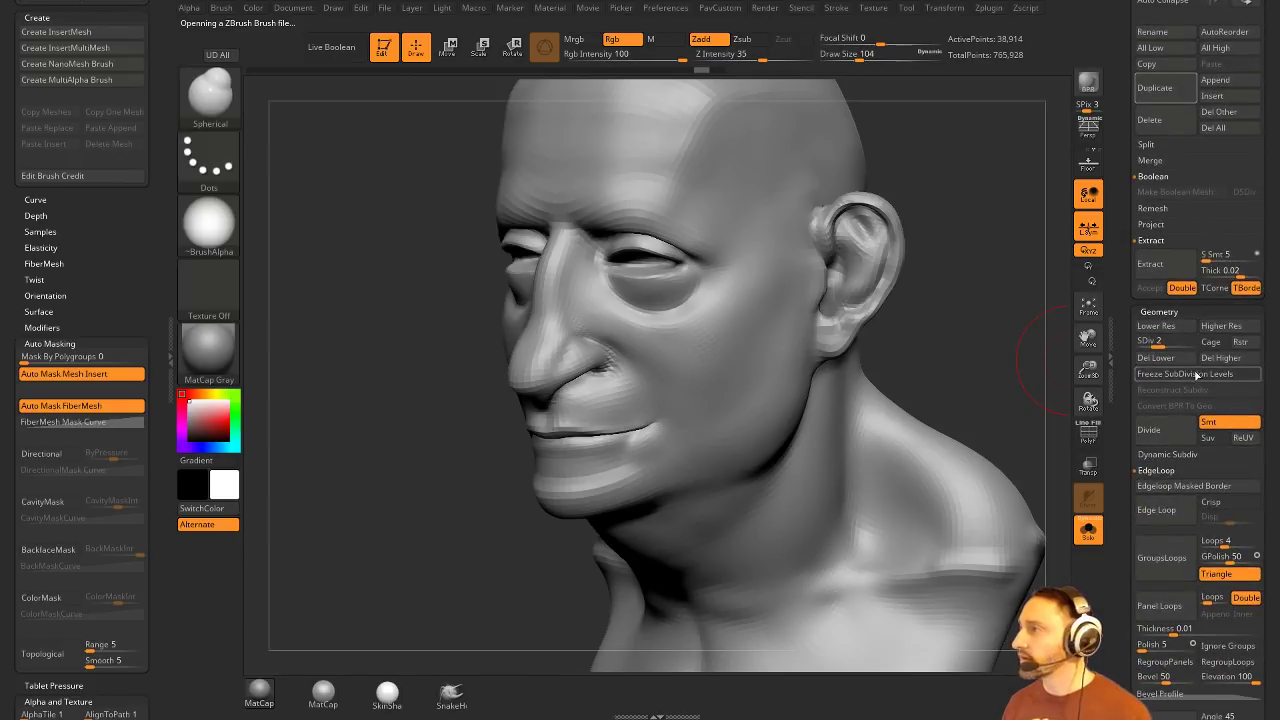
click(1187, 338)
key(f)
drag(1000, 263, 1013, 276)
drag(757, 212, 752, 223)
drag(940, 255, 850, 252)
Step: Adjust the draw size to 97 and build up more spherical bumps on the upper side of the head
key(bracketright)
key(bracketright)
key(bracketright)
drag(755, 213, 746, 217)
key(bracketleft)
key(bracketleft)
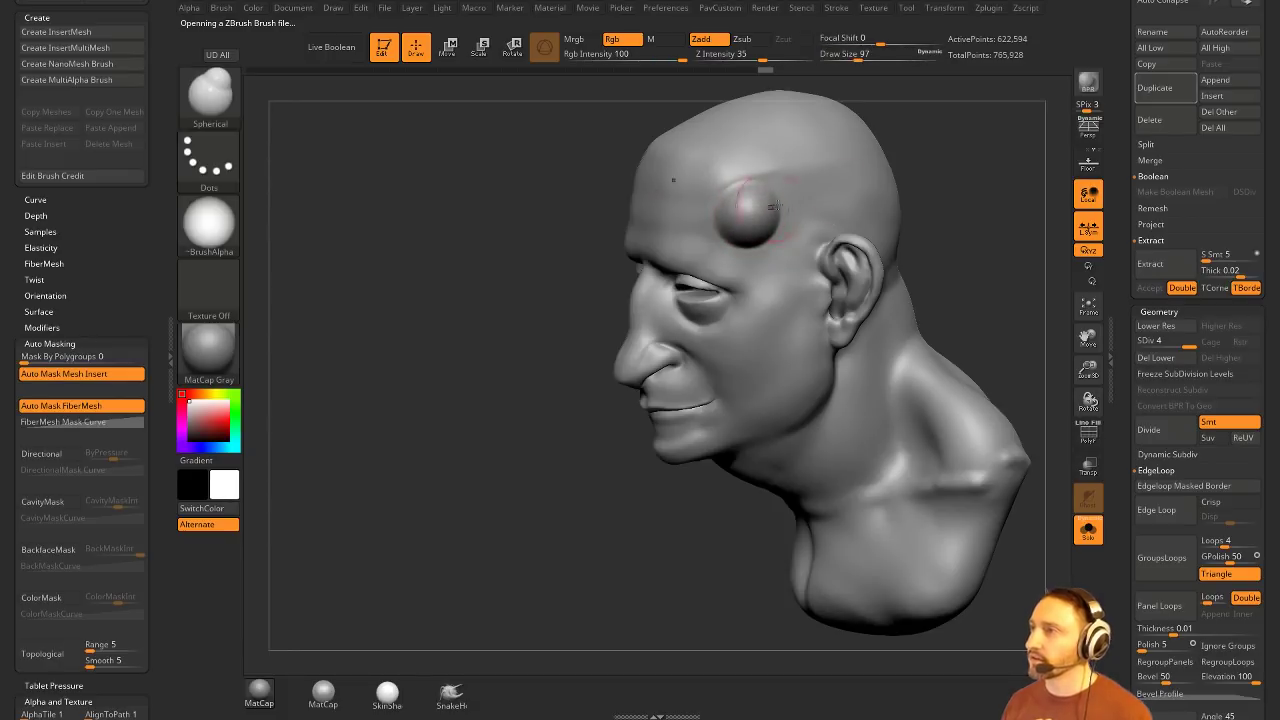
mouse_move(955, 206)
mouse_down()
mouse_move(1045, 210)
mouse_move(870, 218)
mouse_up()
drag(752, 185, 754, 184)
drag(885, 164, 1032, 168)
Step: Choose a clipping brush and cut the protruding bumps on the side of the head flat
ctrl+shift+click(209, 98)
ctrl+shift+click(397, 168)
drag(920, 290, 962, 215)
mouse_move(808, 128)
ctrl+shift+mouse_down()
mouse_move(802, 268)
mouse_move(834, 240)
mouse_move(916, 262)
mouse_move(909, 320)
mouse_move(971, 334)
mouse_move(980, 351)
ctrl+shift+mouse_up()
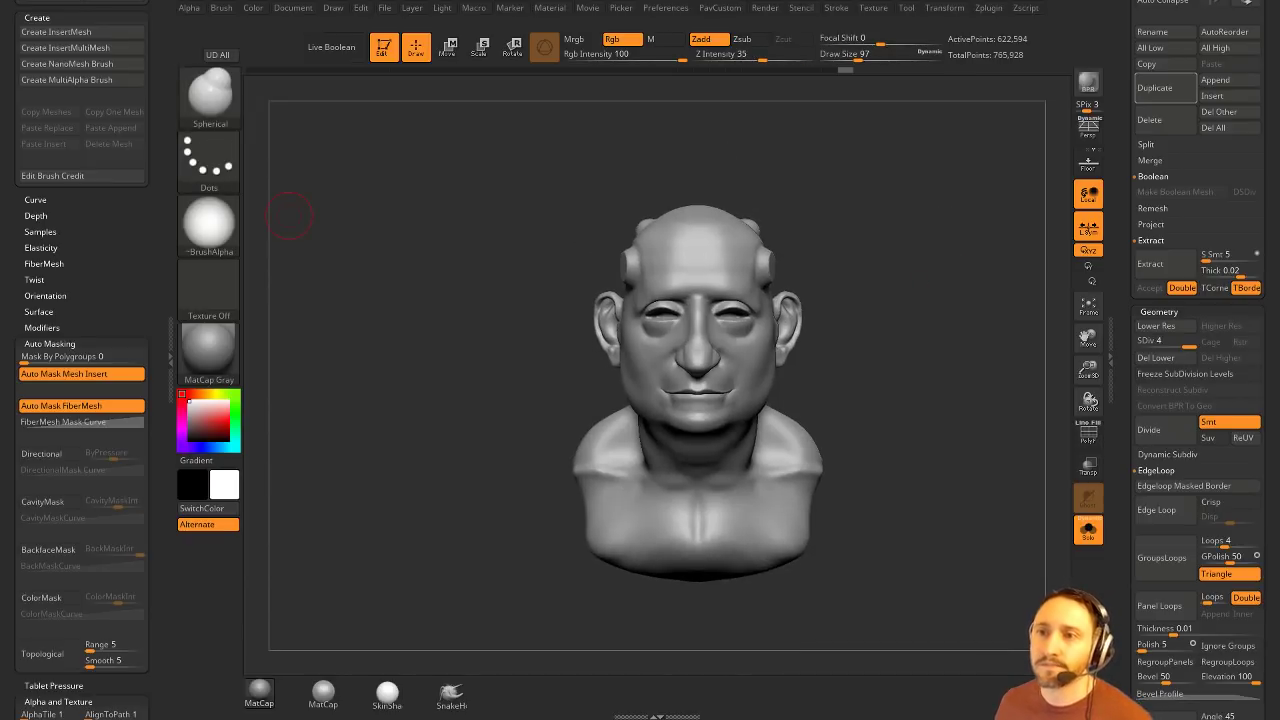